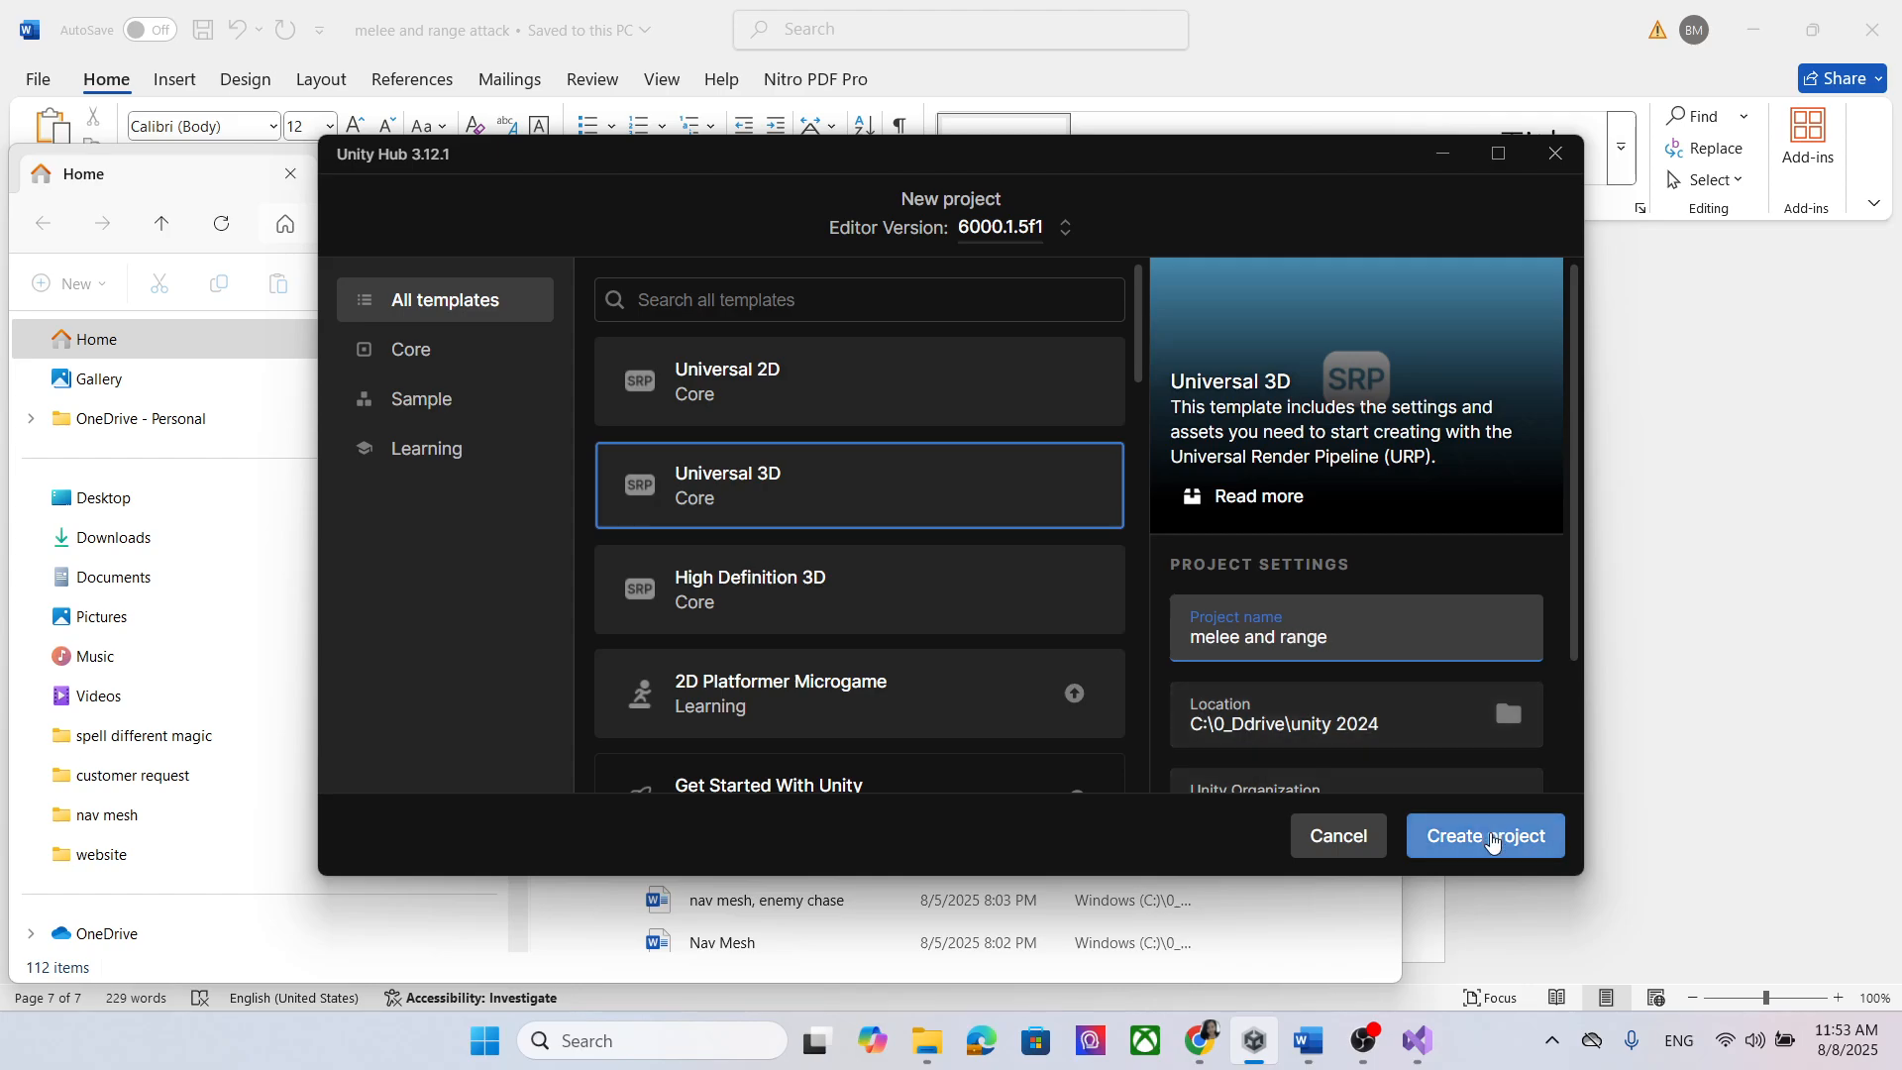
Step: Create a Universal 3D project named "melee and range" with editor version 6000.1.5f1
{"action": "left_click", "coordinate": [1488, 839]}
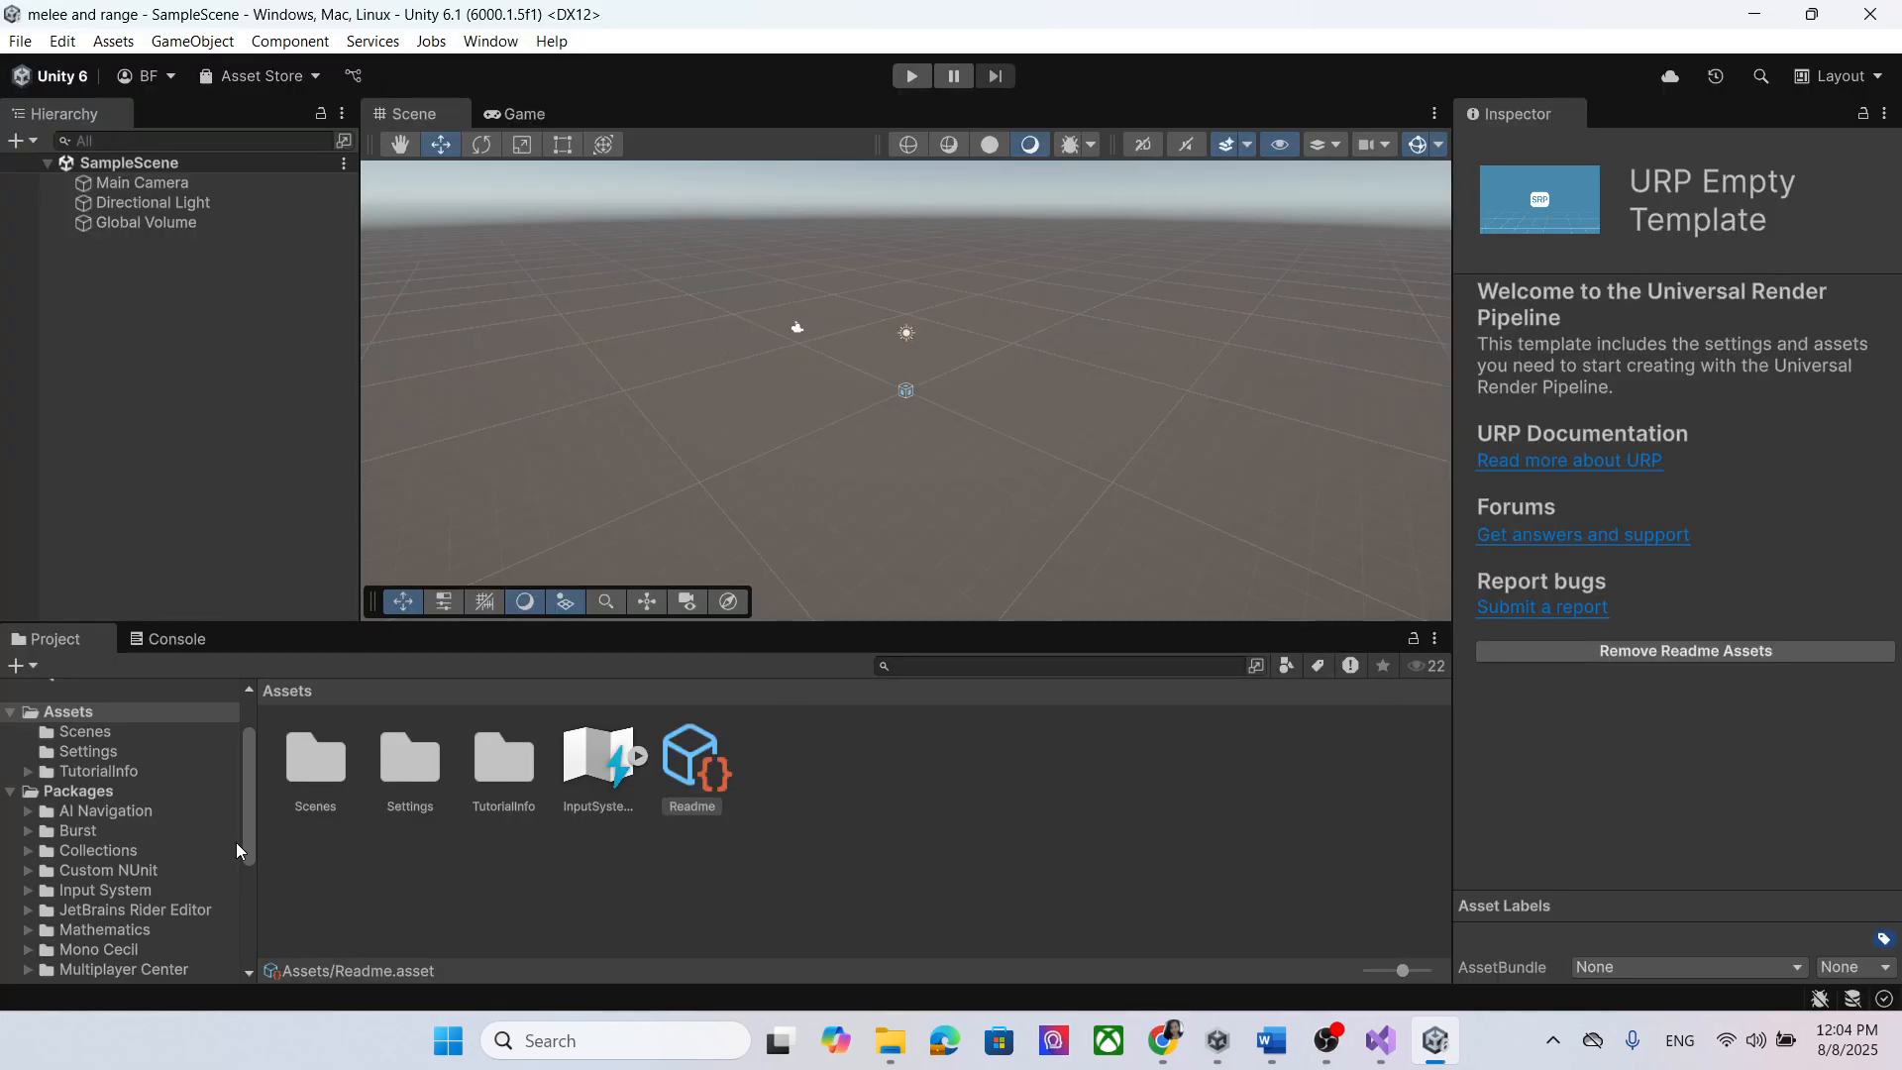
{"action": "scroll", "coordinate": [202, 788], "scroll_direction": "up", "scroll_amount": 2}
Step: Open My Assets in the Package Manager and search for "third pers"
{"action": "left_click", "coordinate": [491, 42]}
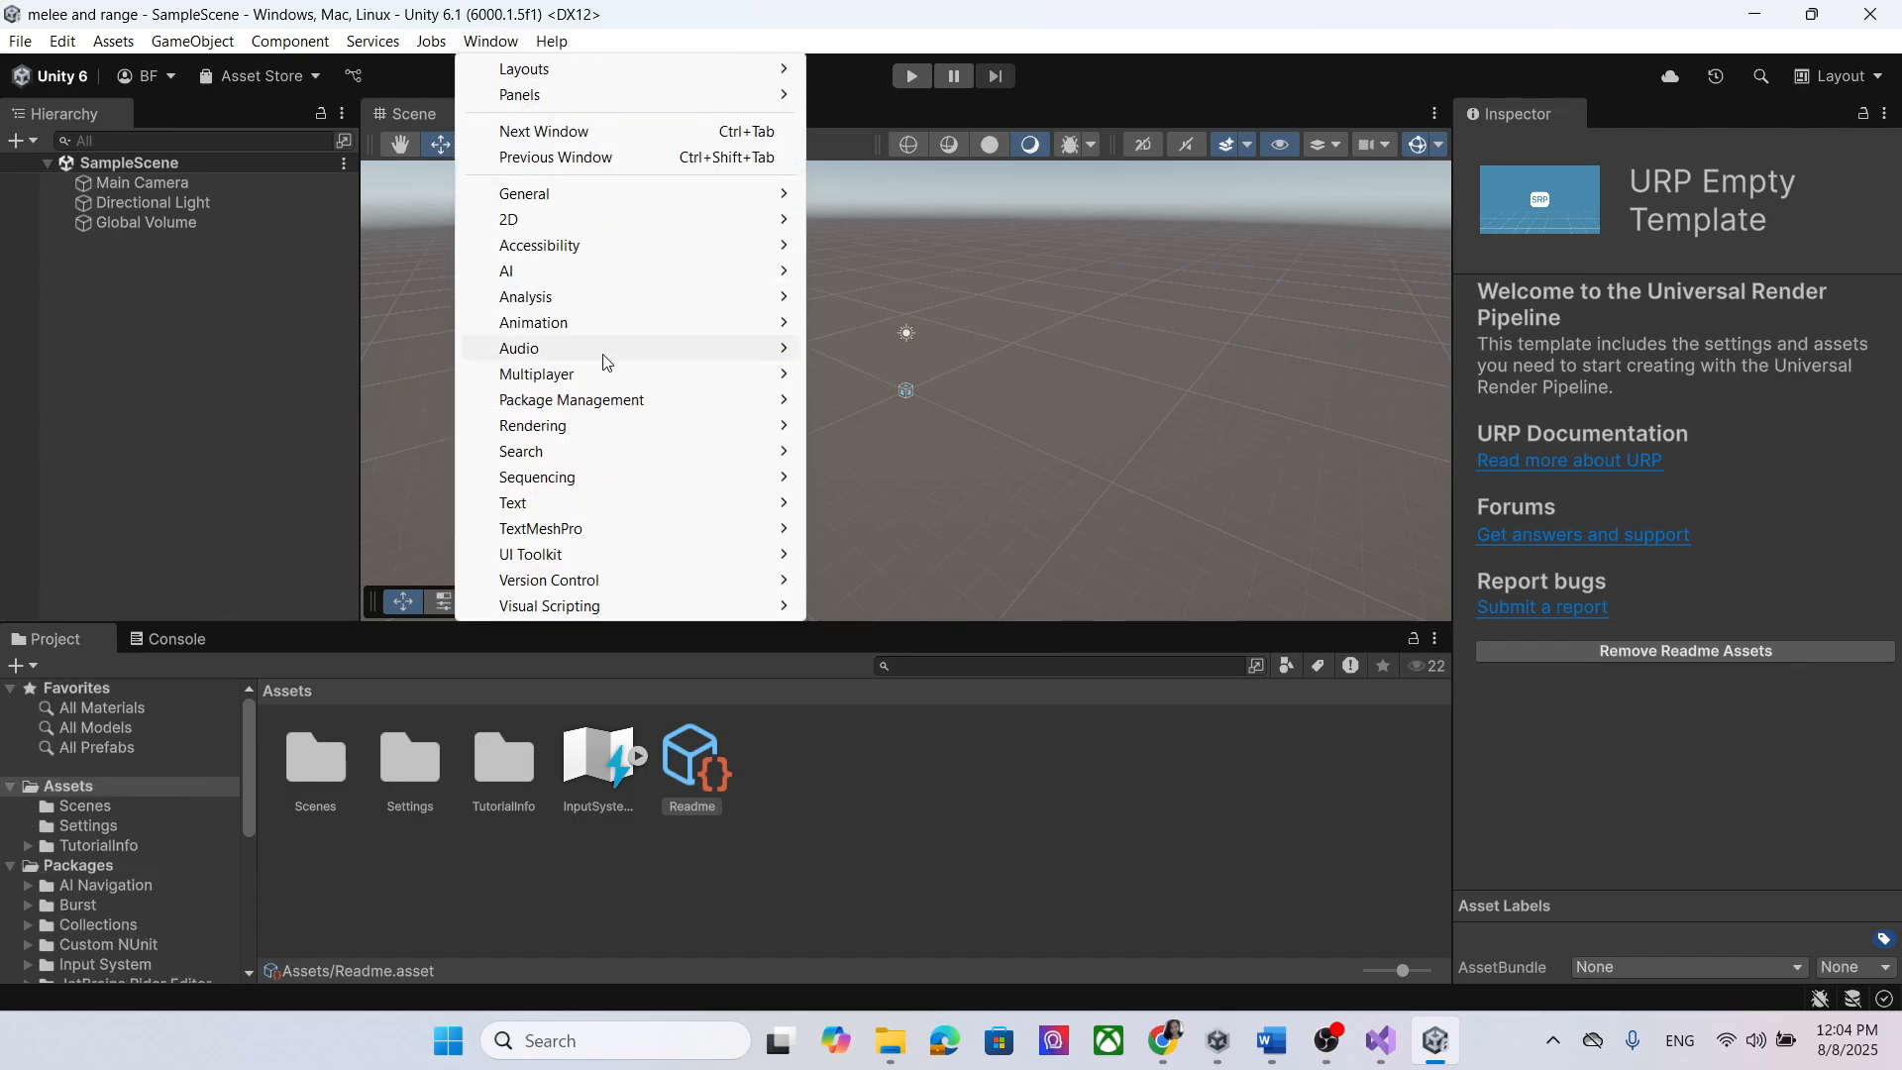
{"action": "mouse_move", "coordinate": [607, 401]}
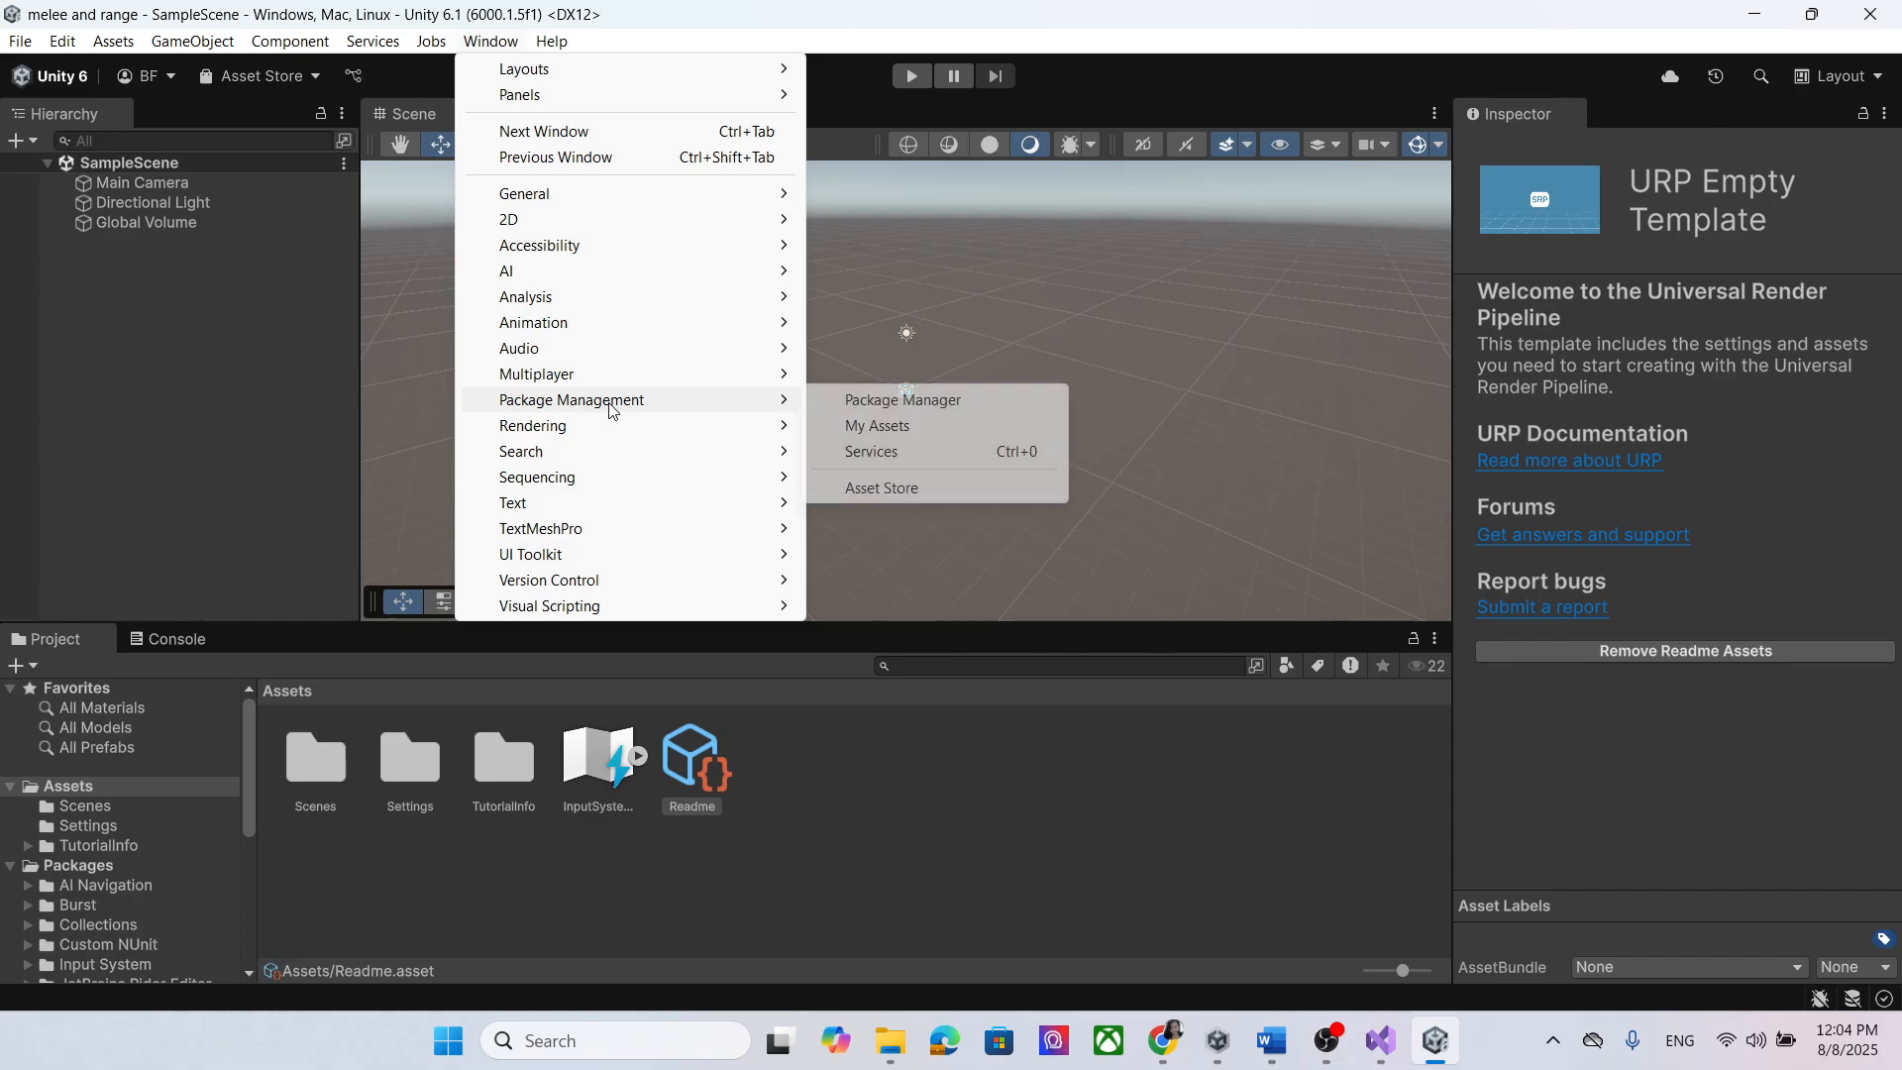
{"action": "left_click", "coordinate": [964, 434]}
{"action": "left_click", "coordinate": [248, 151]}
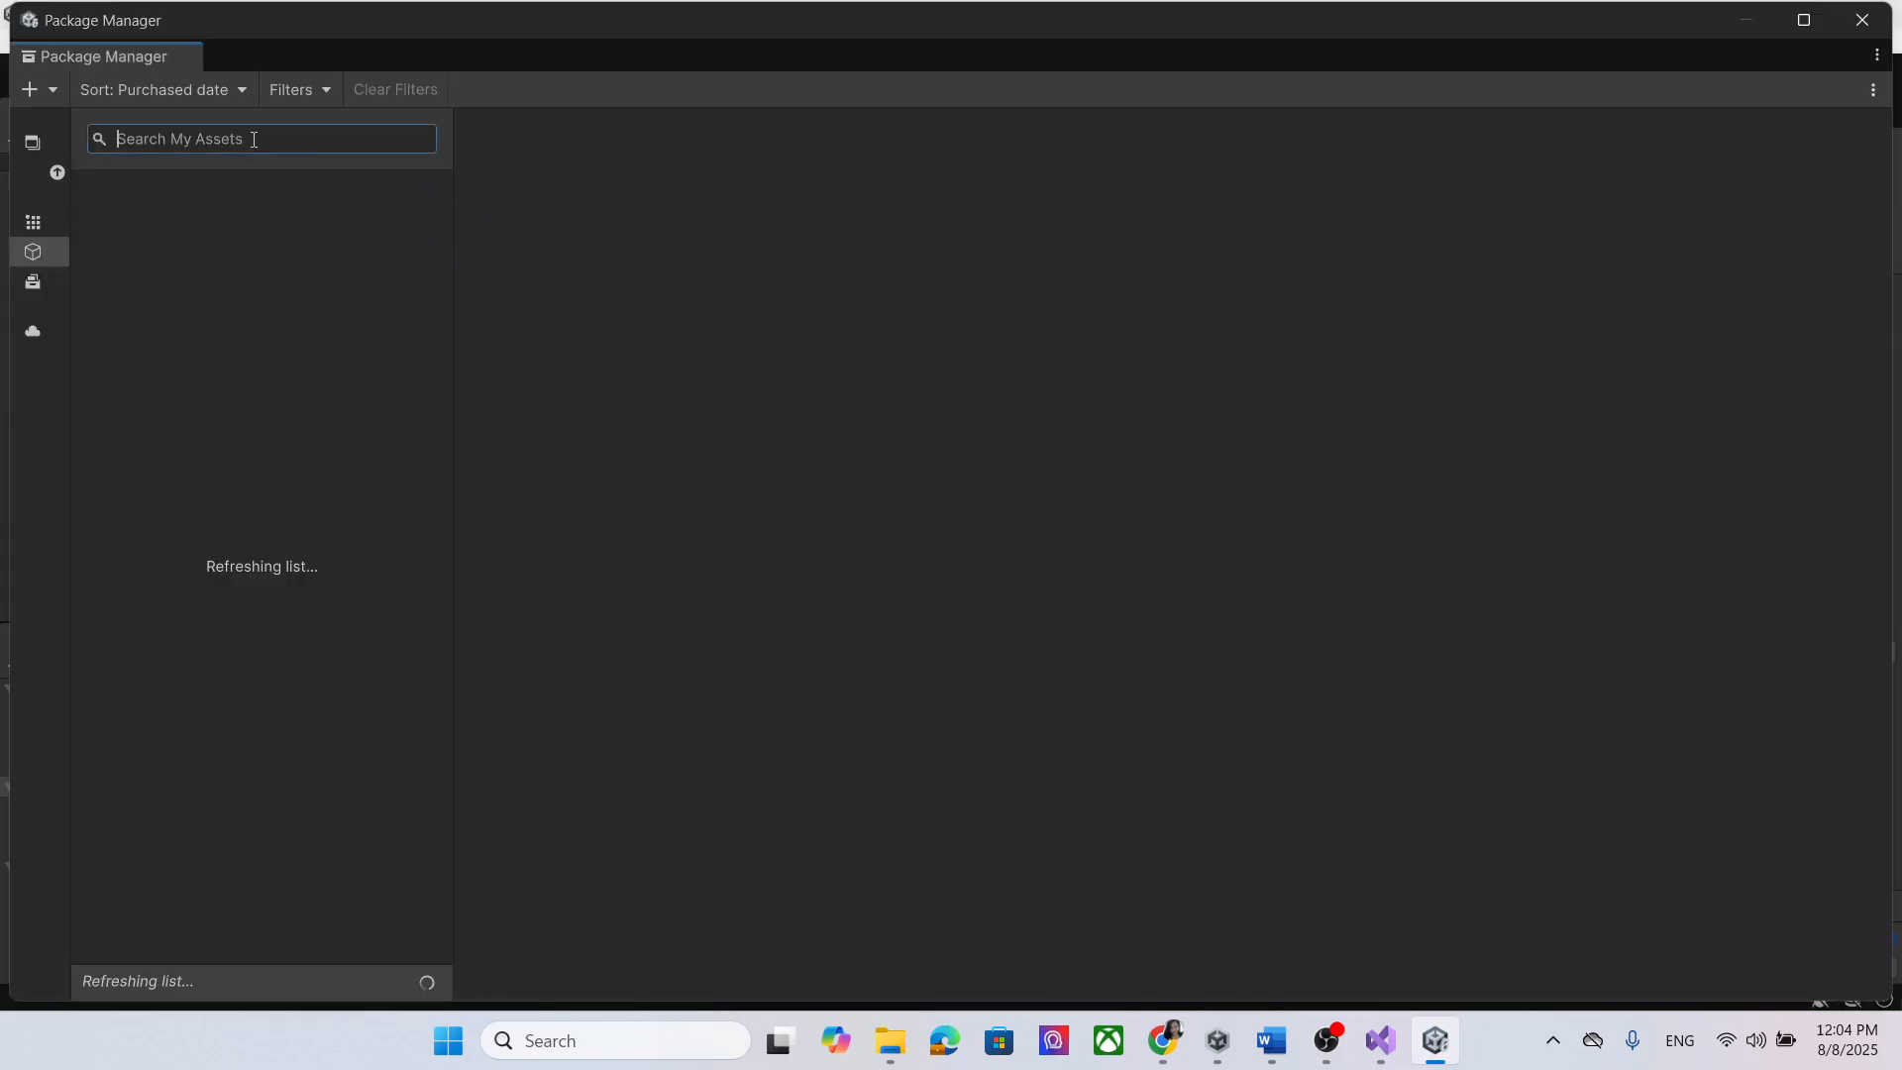
{"action": "type", "text": "third person"}
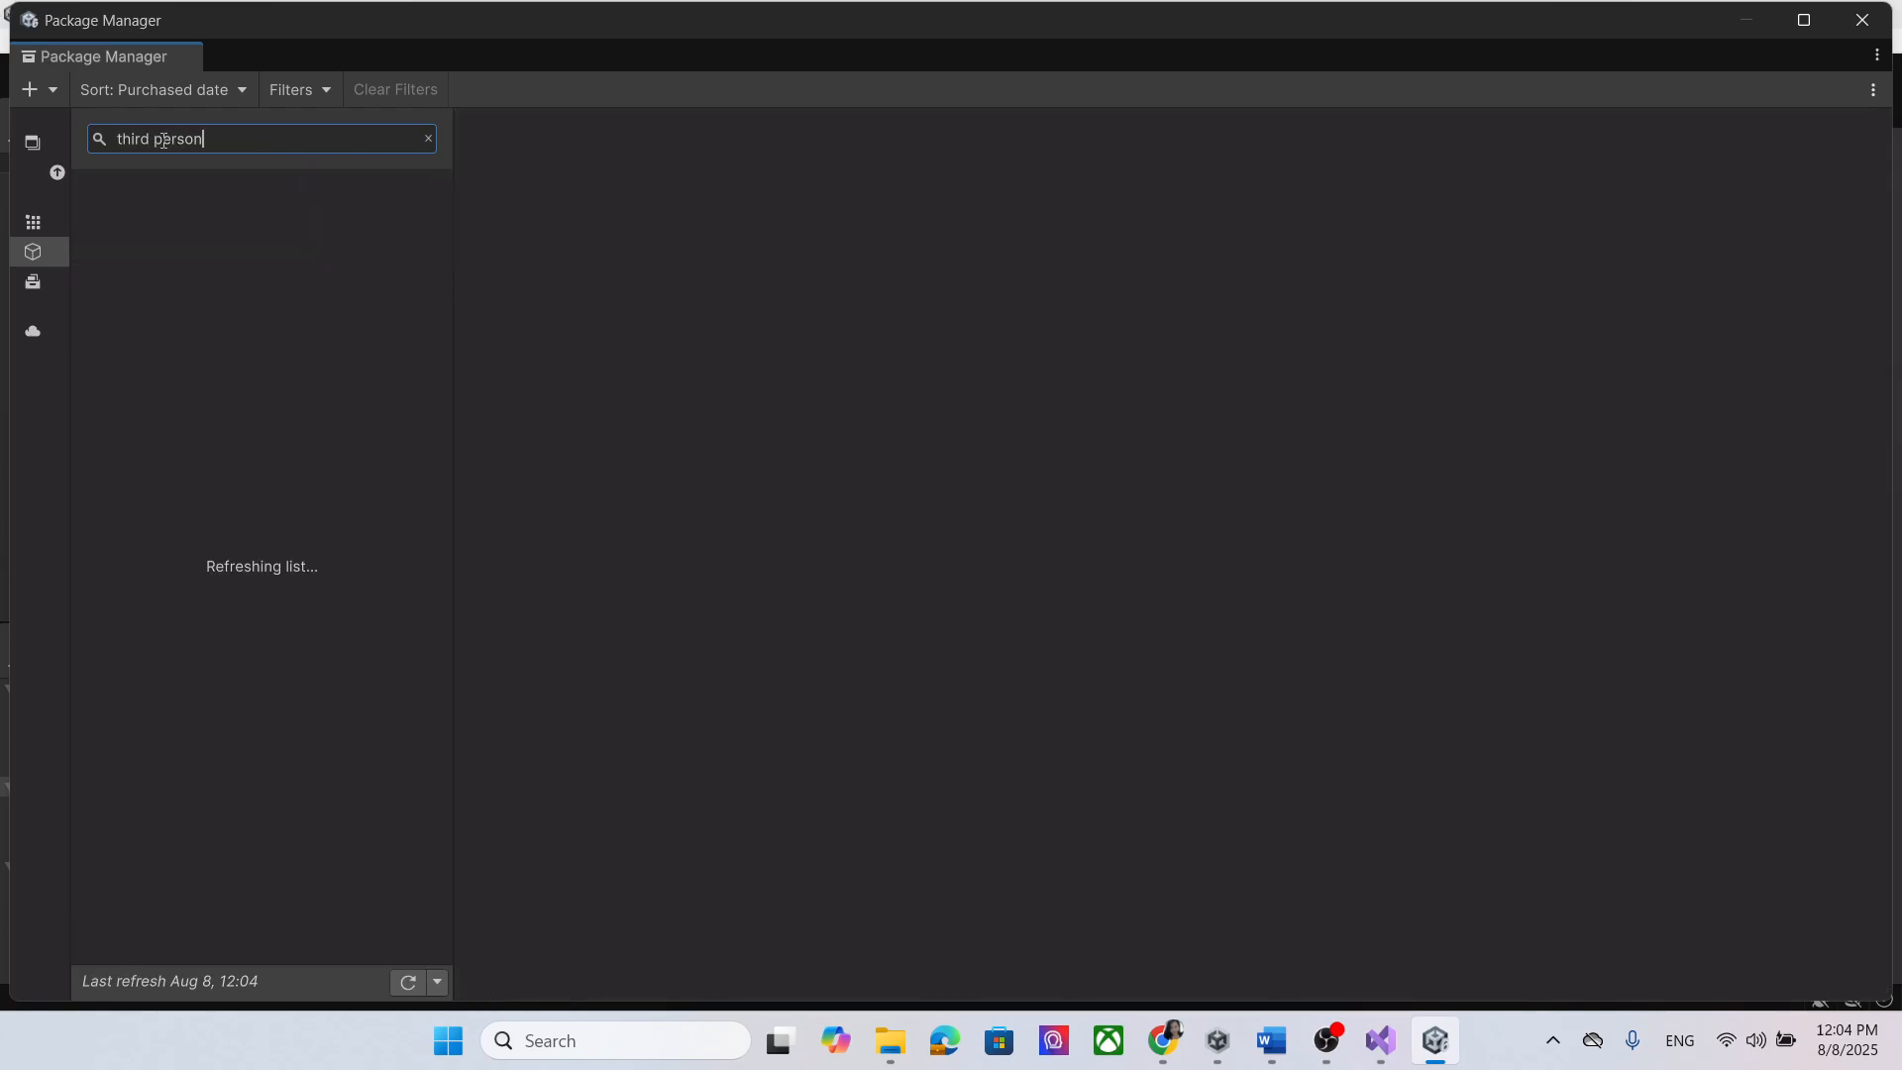
{"action": "key", "text": "BackSpace"}
{"action": "key", "text": "BackSpace"}
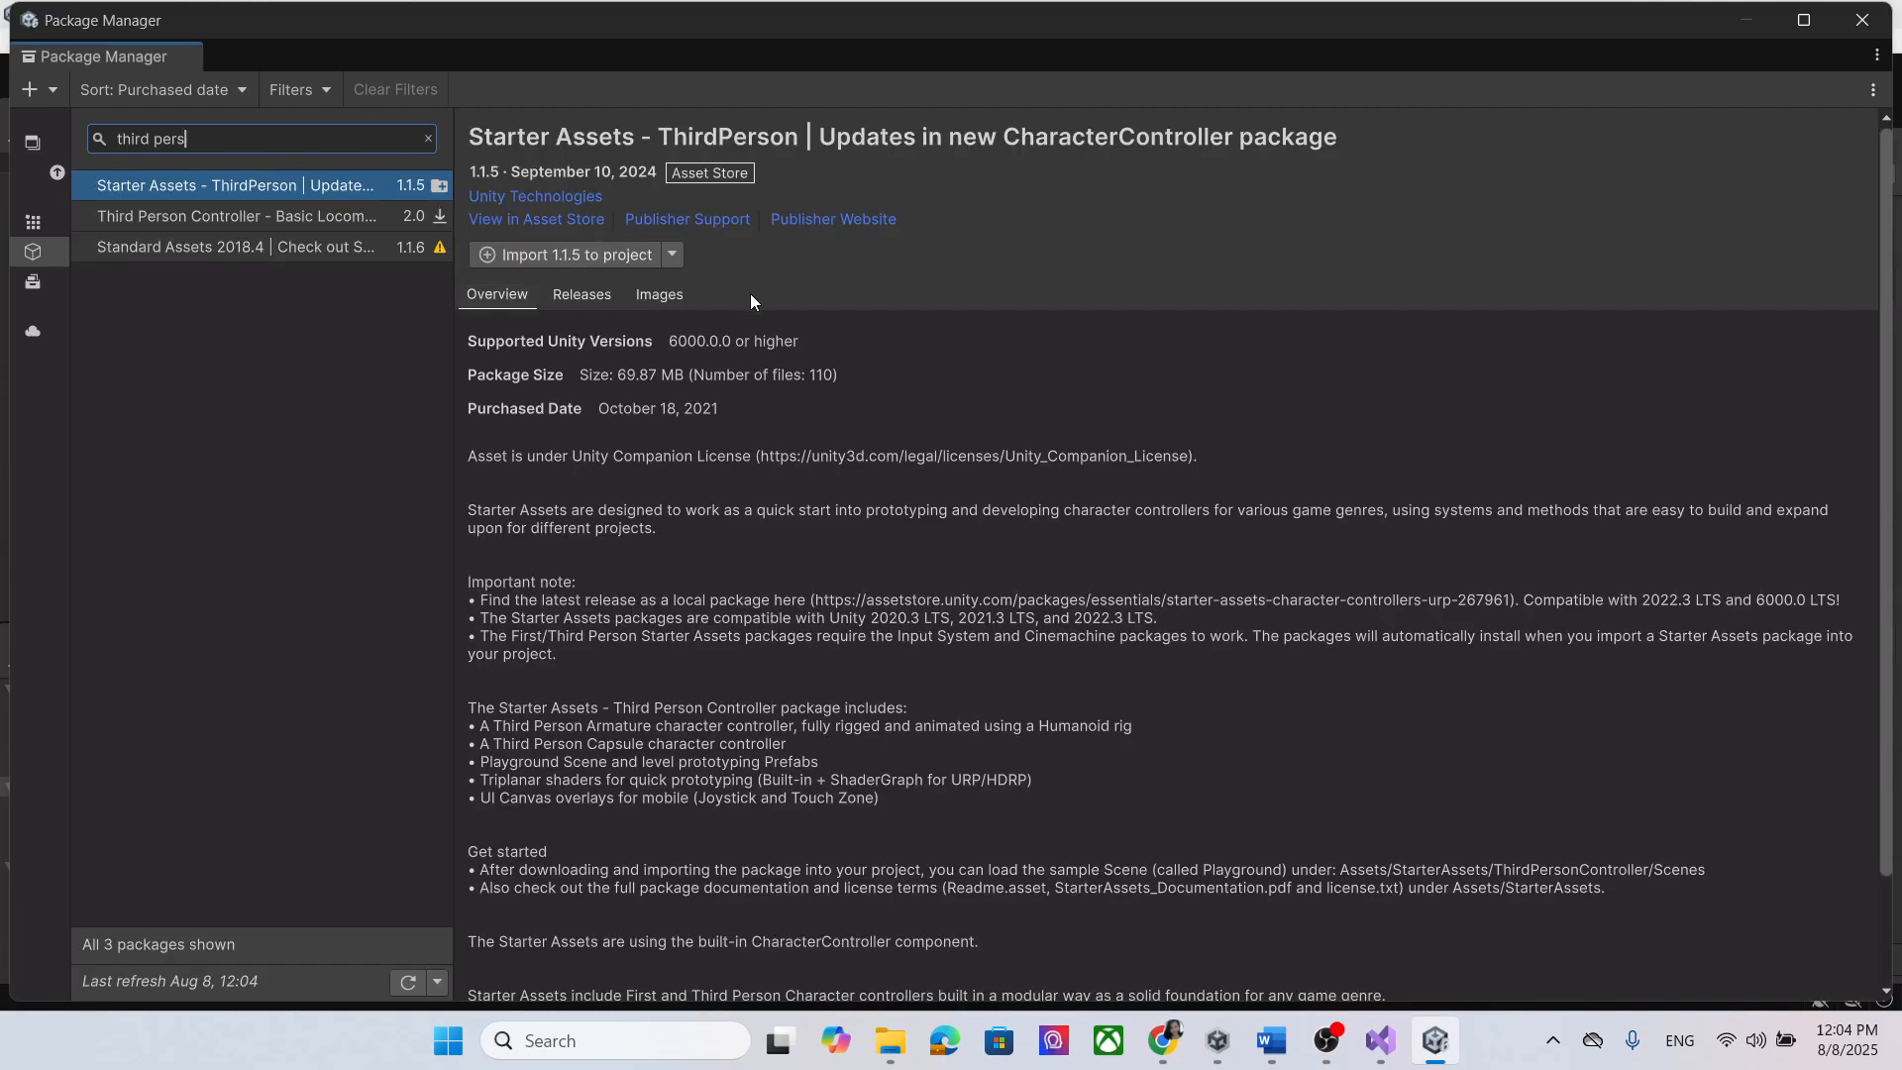
Step: Import Starter Assets - ThirdPerson 1.1.5 with its package dependencies into the project and close the Package Manager
{"action": "left_click", "coordinate": [608, 252]}
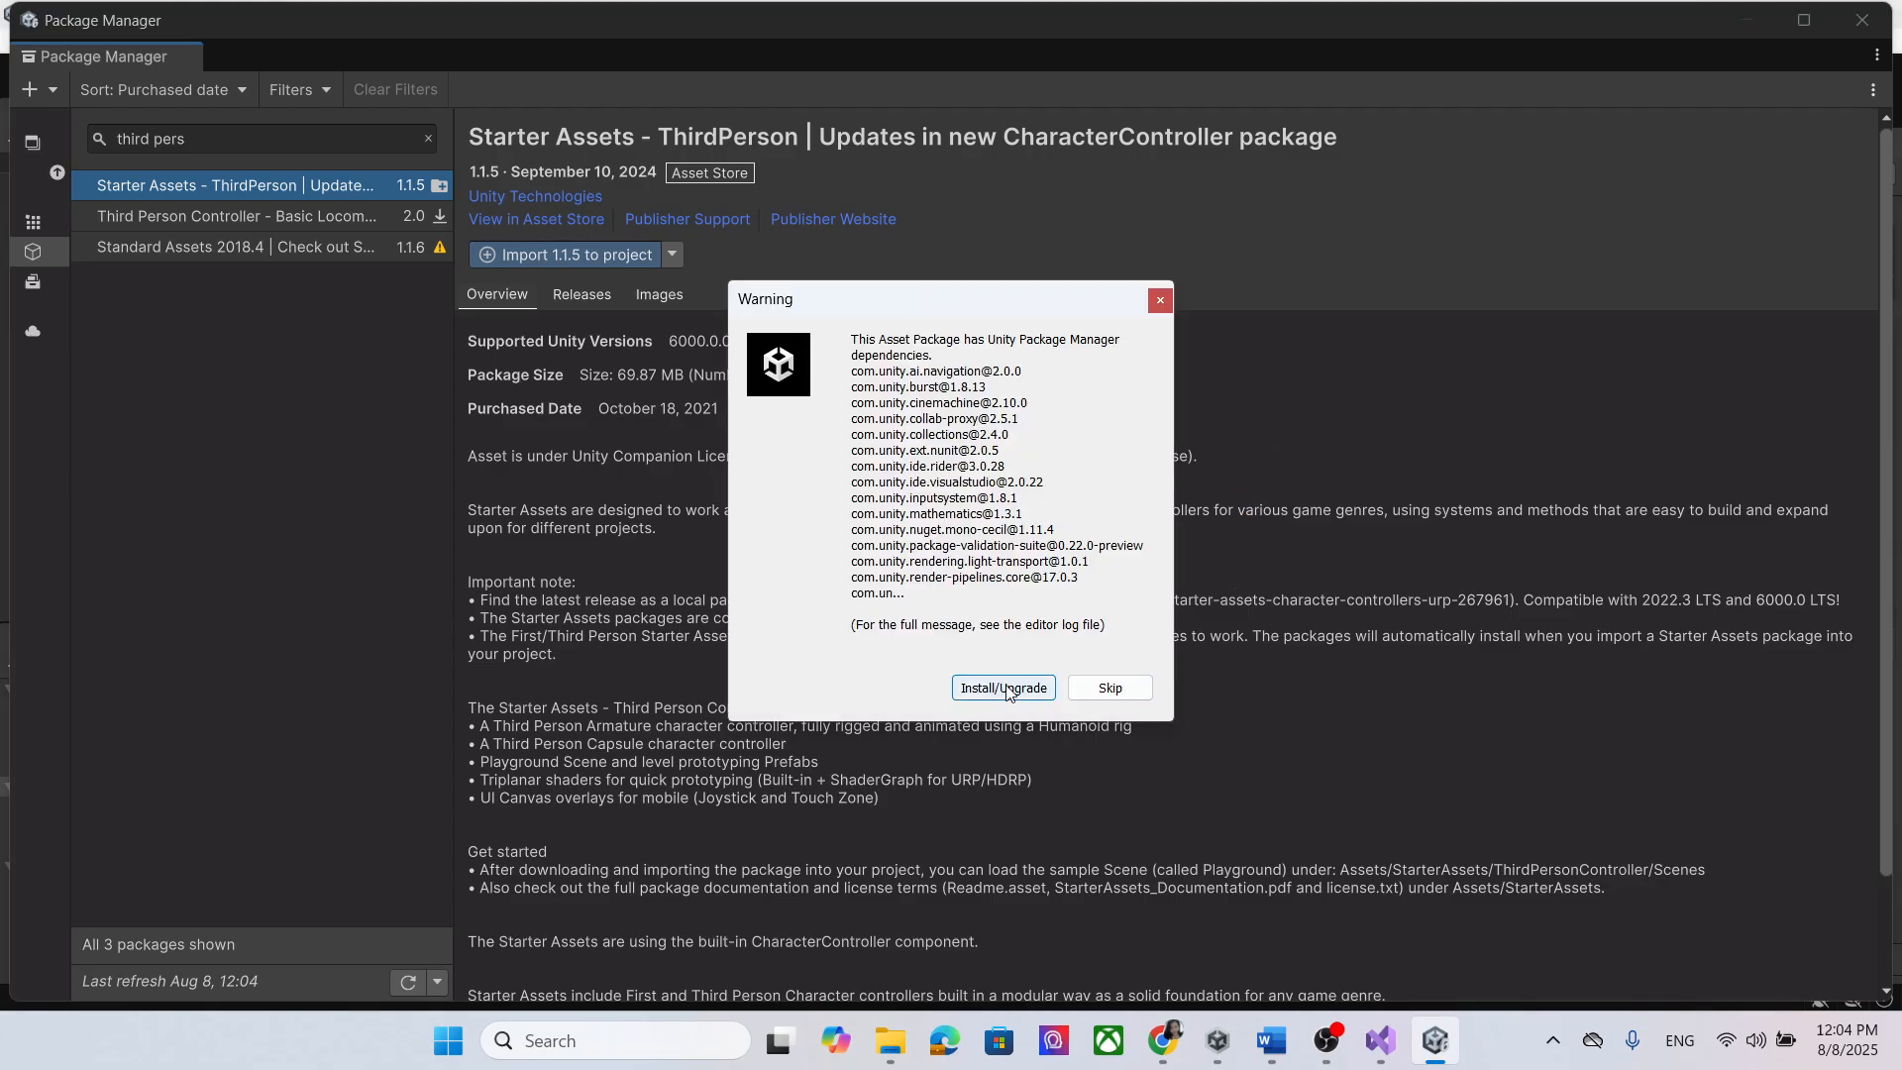
{"action": "left_click", "coordinate": [1003, 696]}
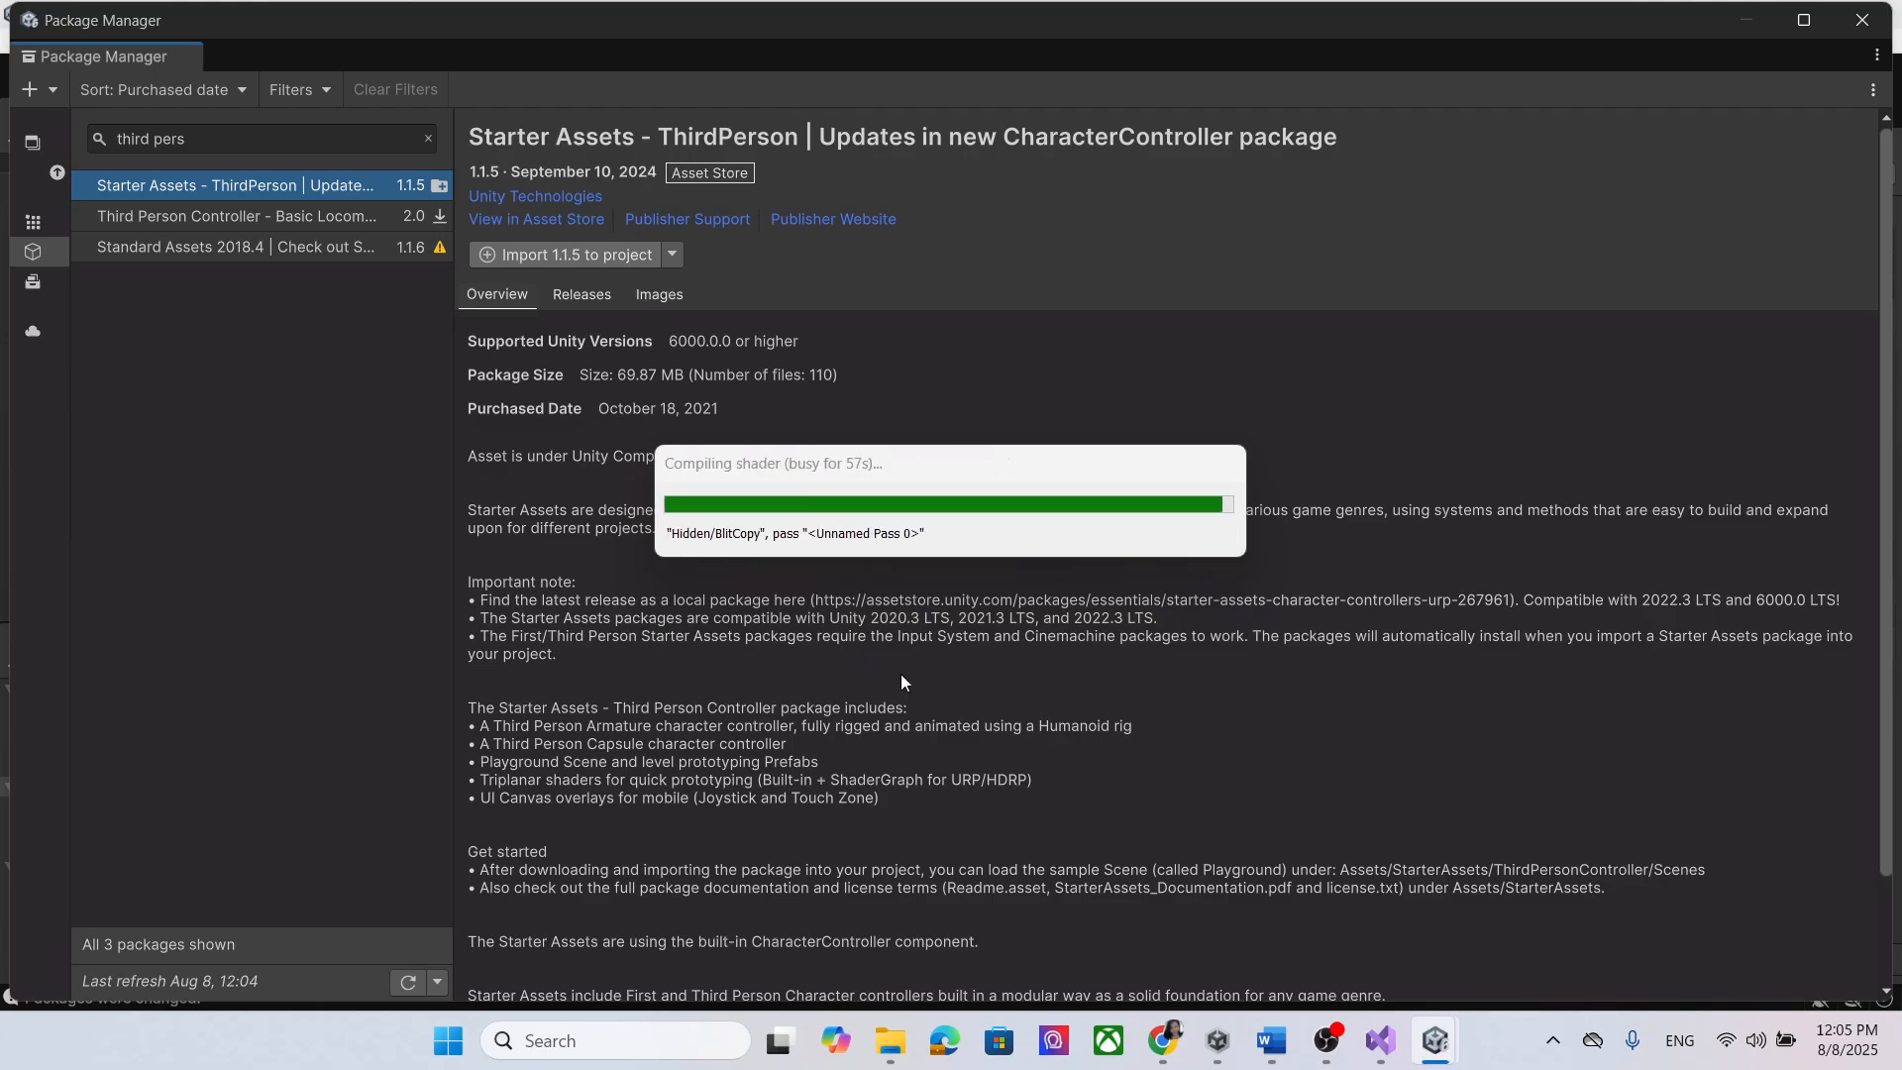
{"action": "left_click", "coordinate": [1153, 811]}
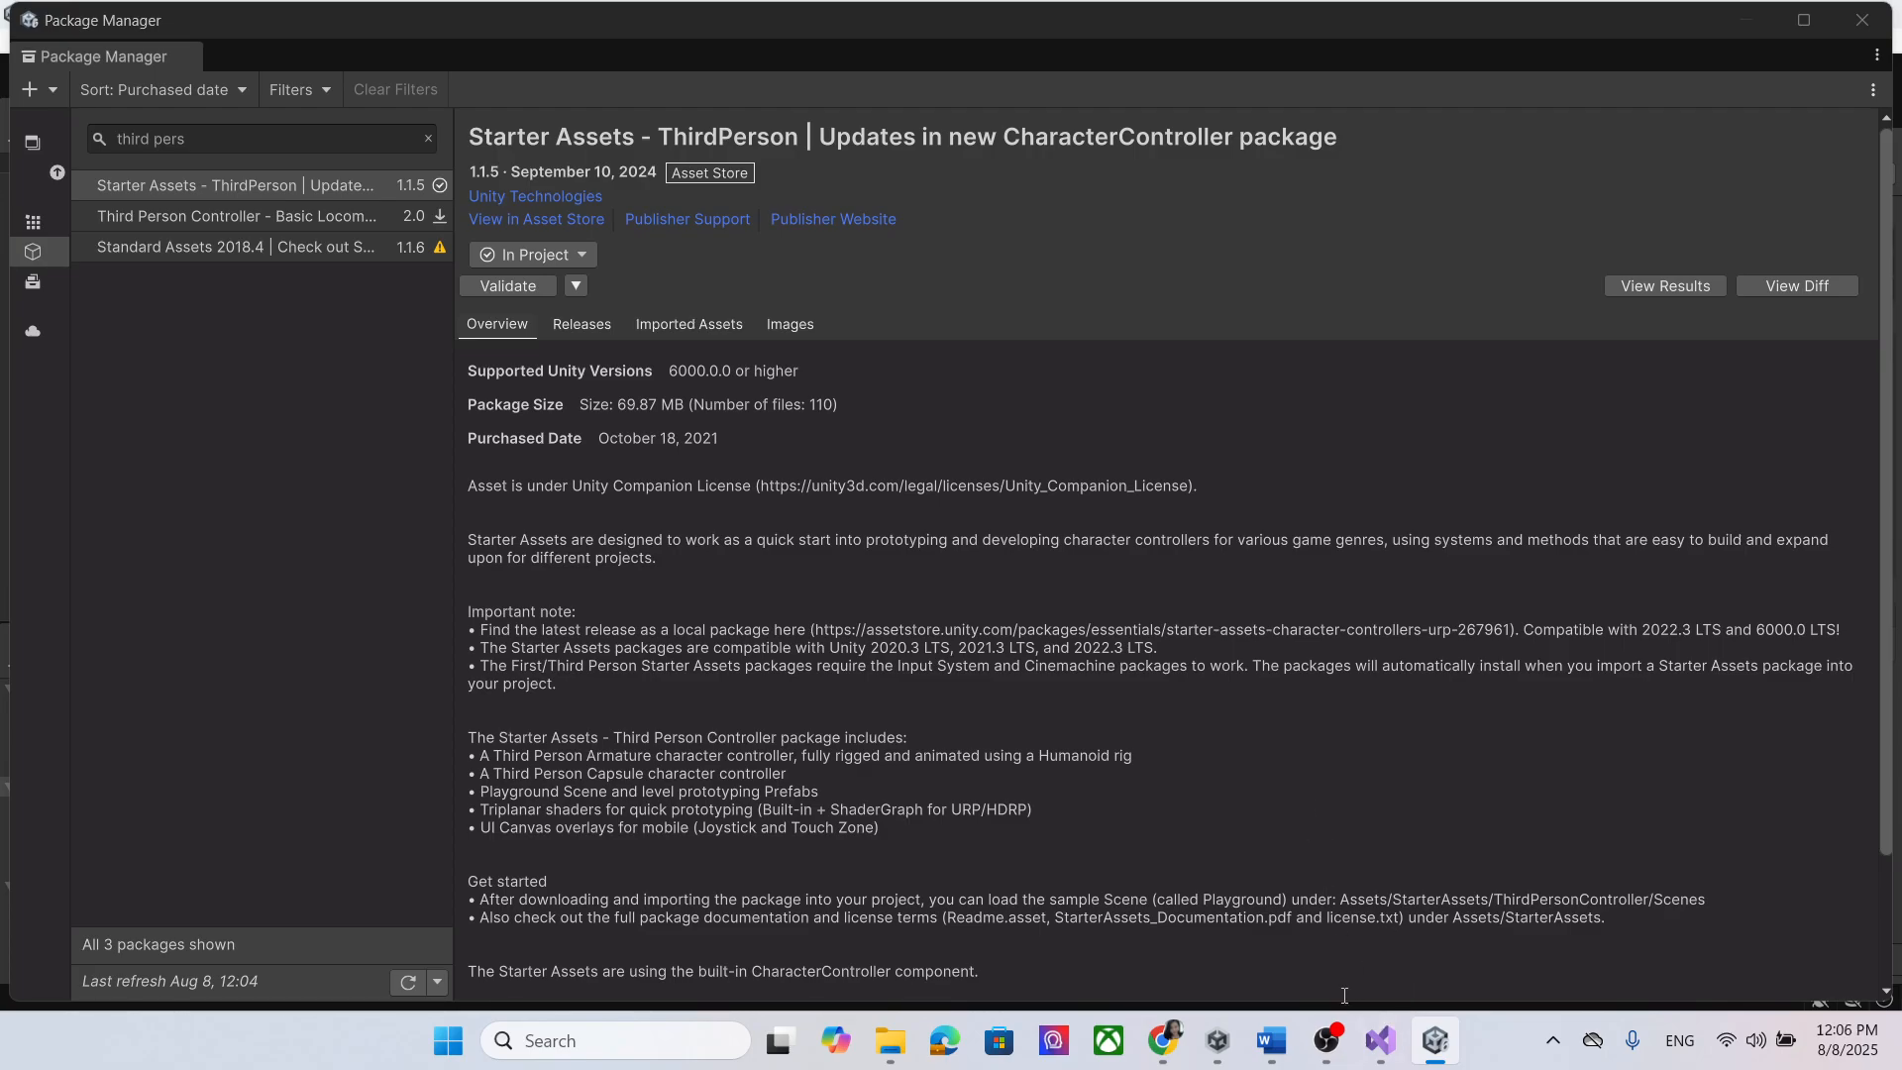
{"action": "left_click", "coordinate": [1863, 20]}
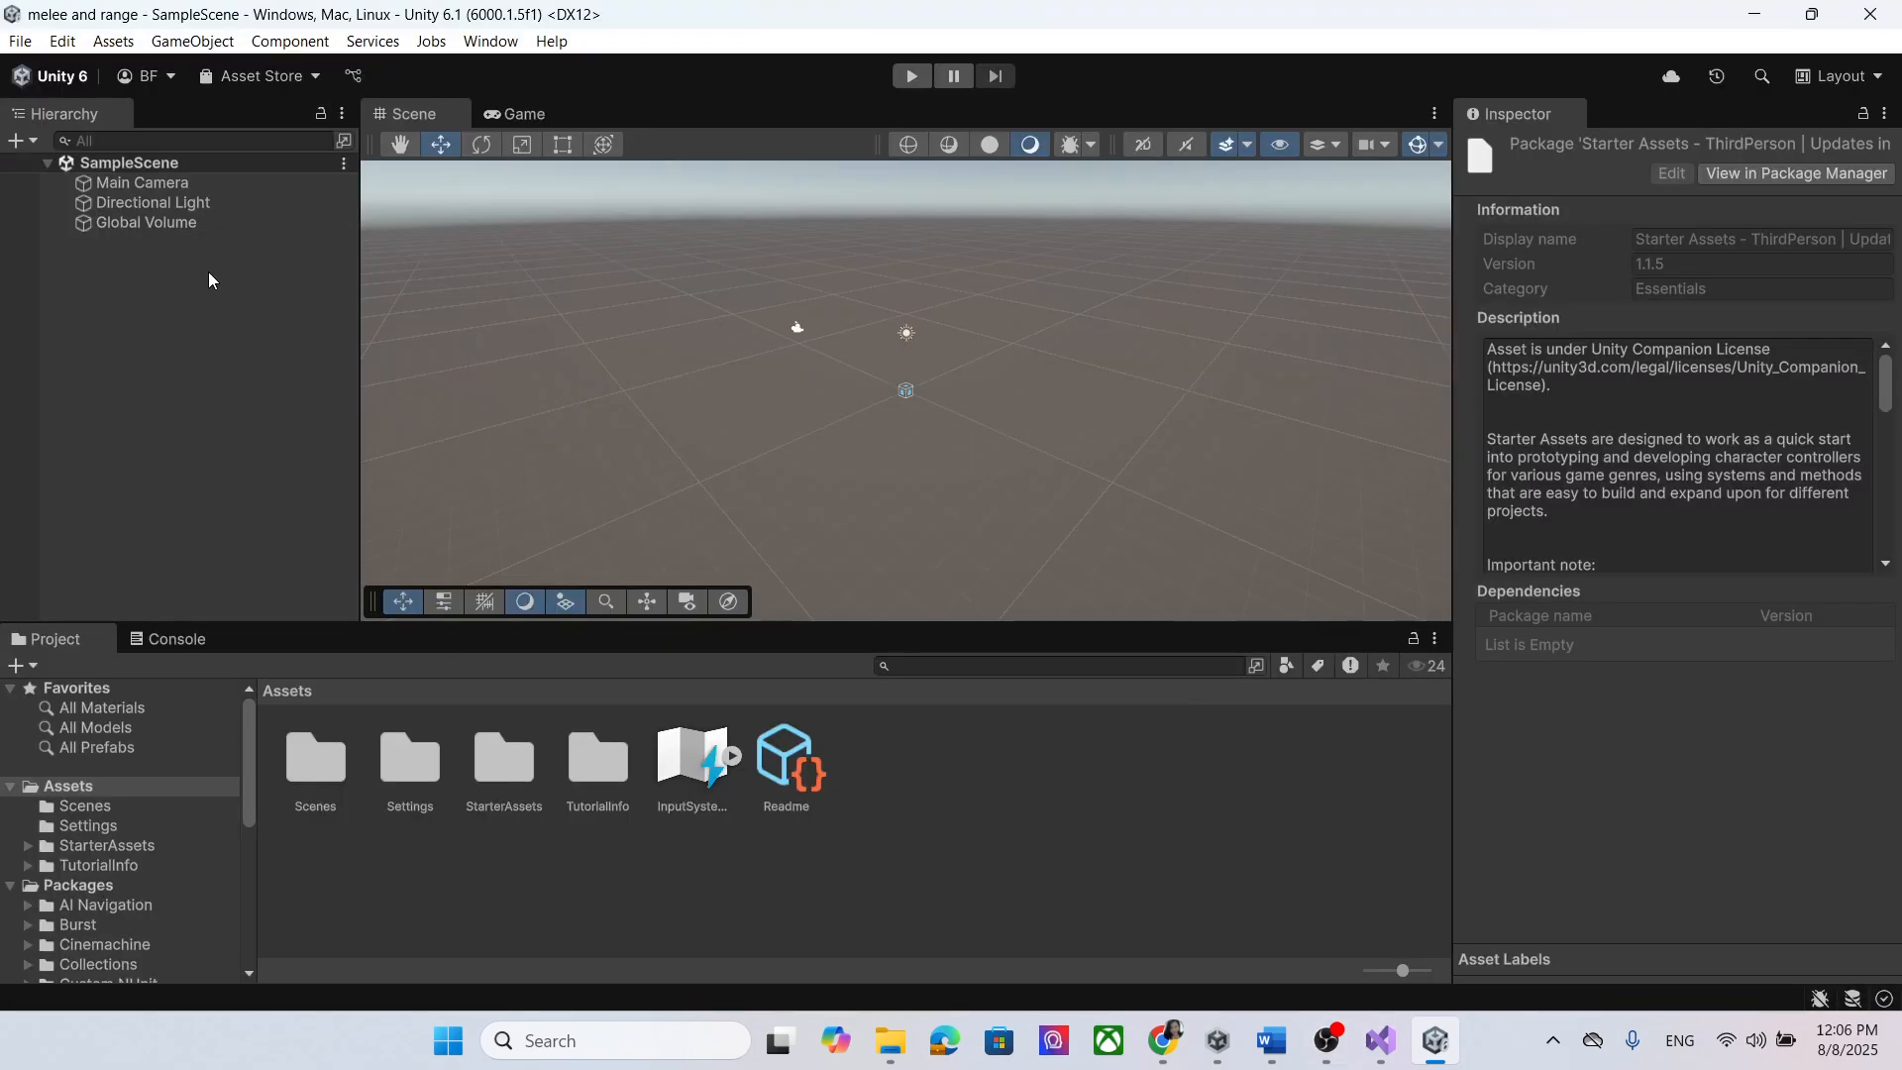
Step: Search the project assets for "playground" and open the Playground scene
{"action": "left_click", "coordinate": [972, 655]}
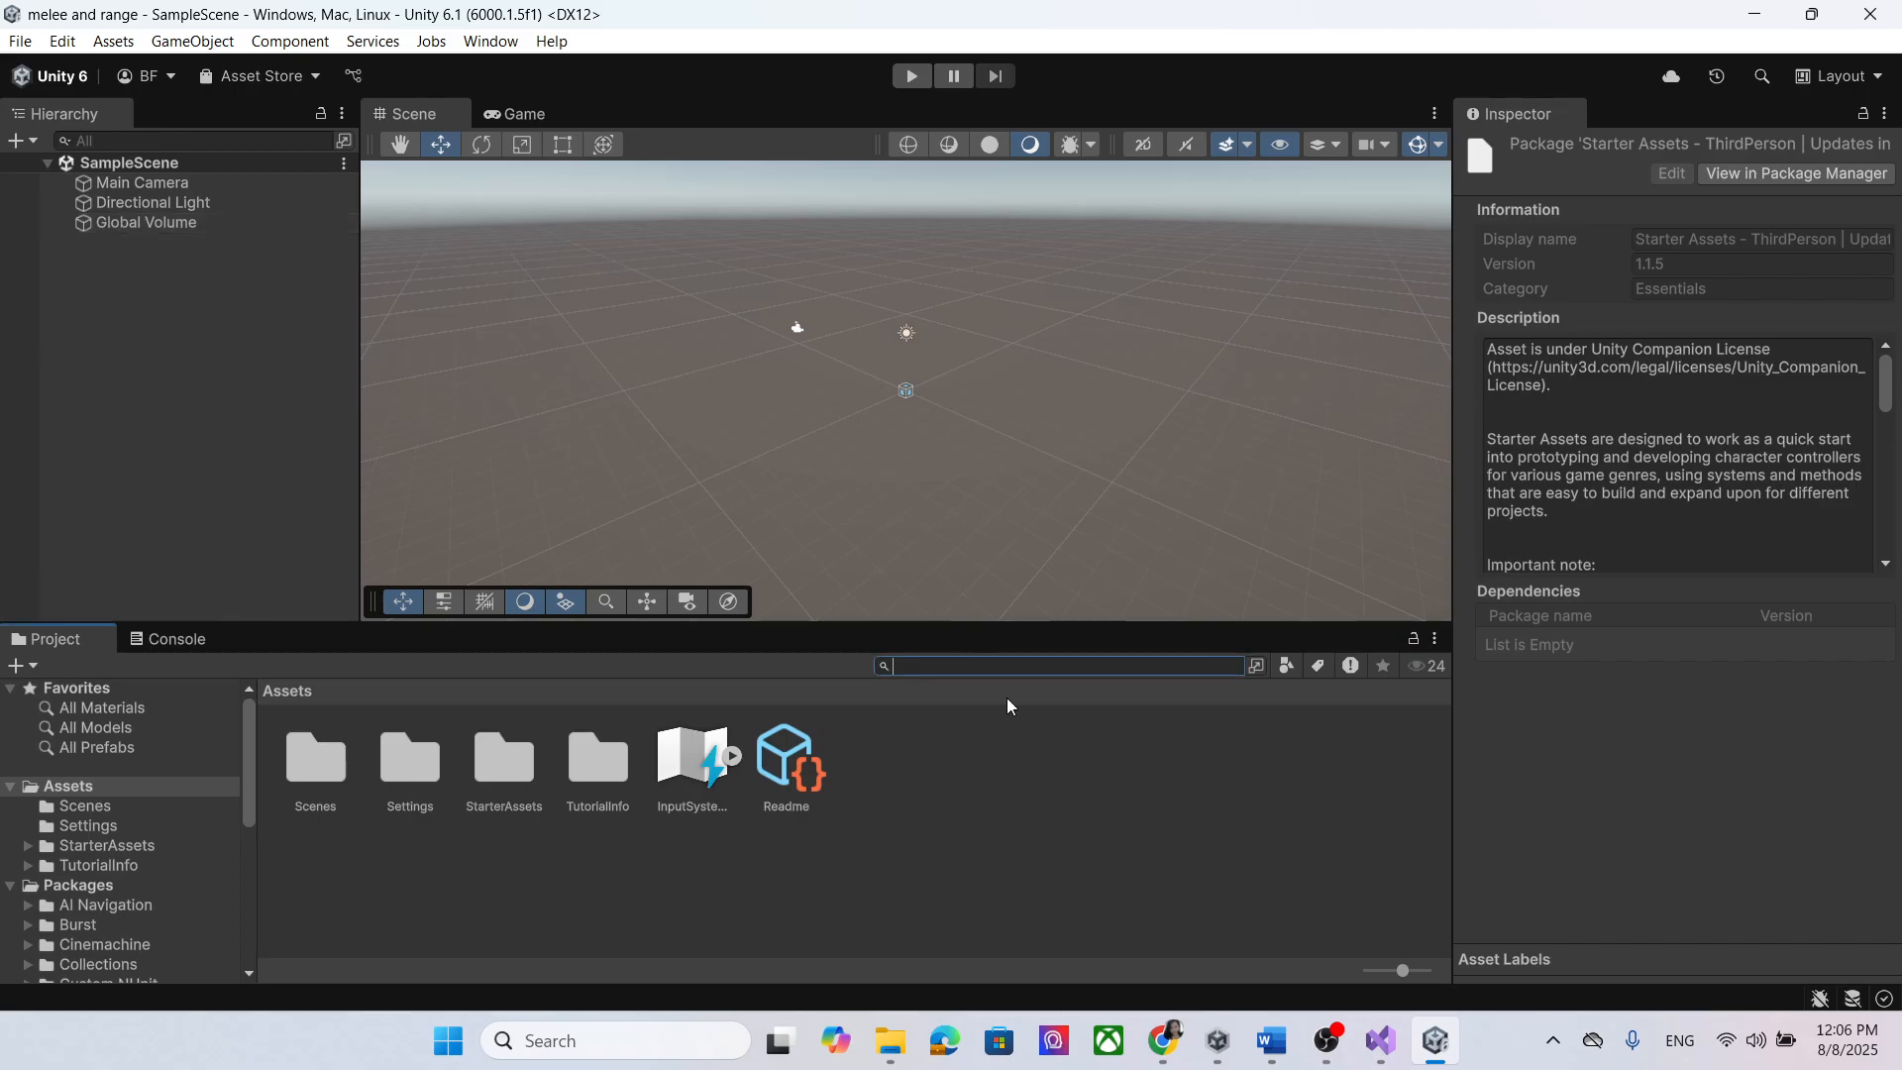
{"action": "type", "text": "playground"}
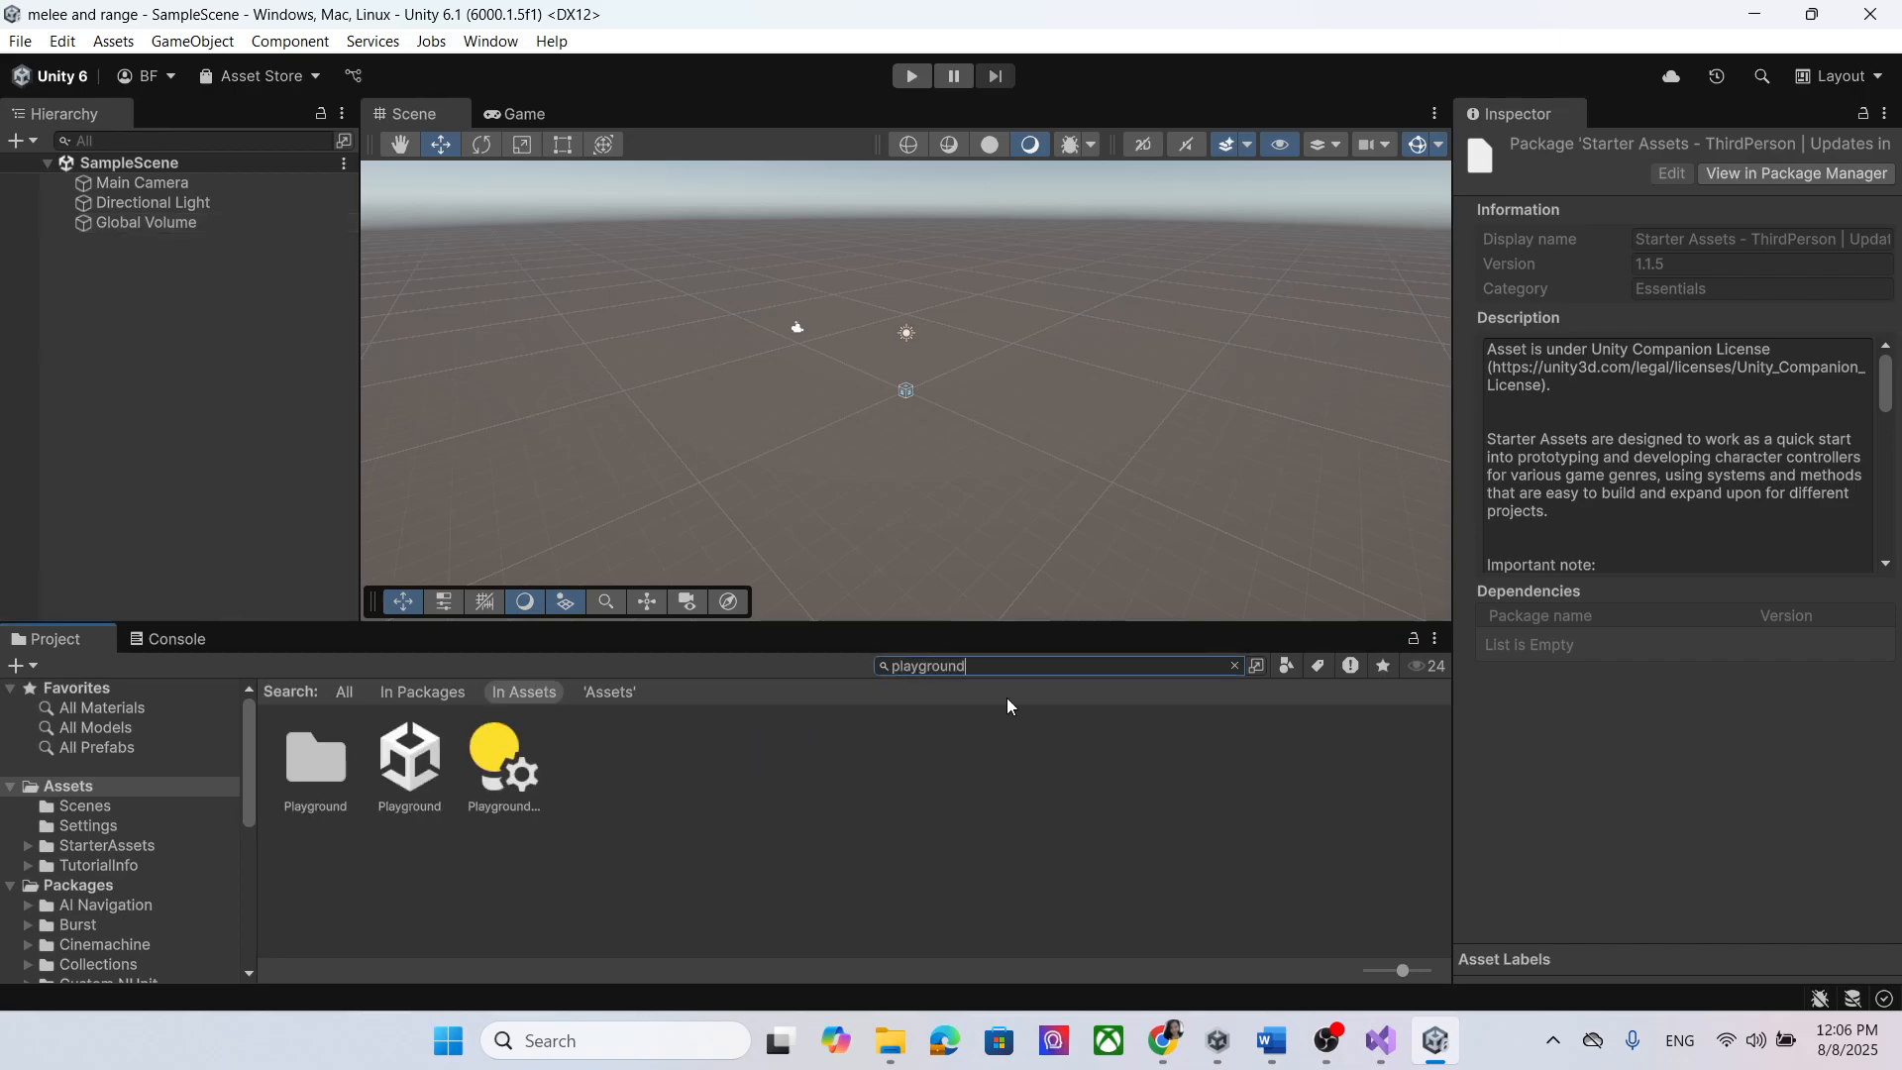
{"action": "double_click", "coordinate": [411, 767]}
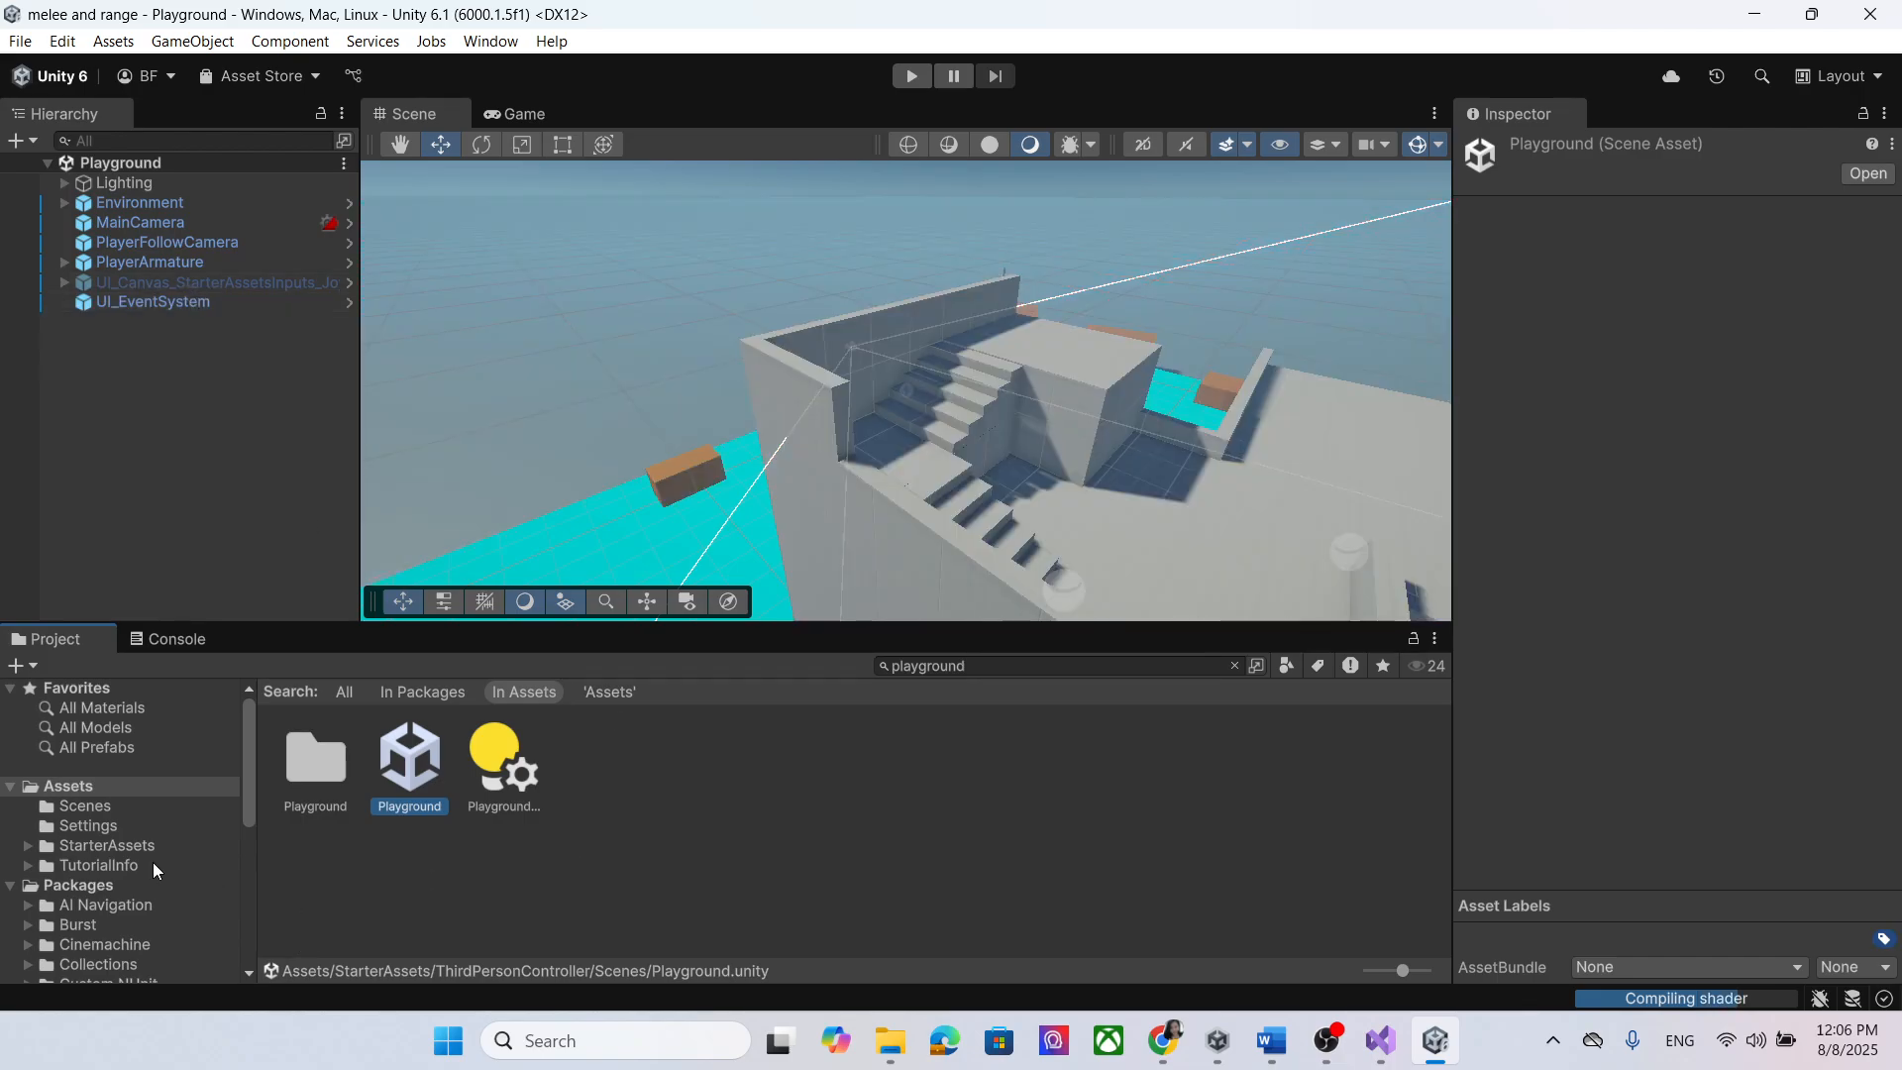
Step: Show the StarterAssets folder and expand PlayerArmature and its Geometry child in the scene hierarchy
{"action": "left_click", "coordinate": [99, 845]}
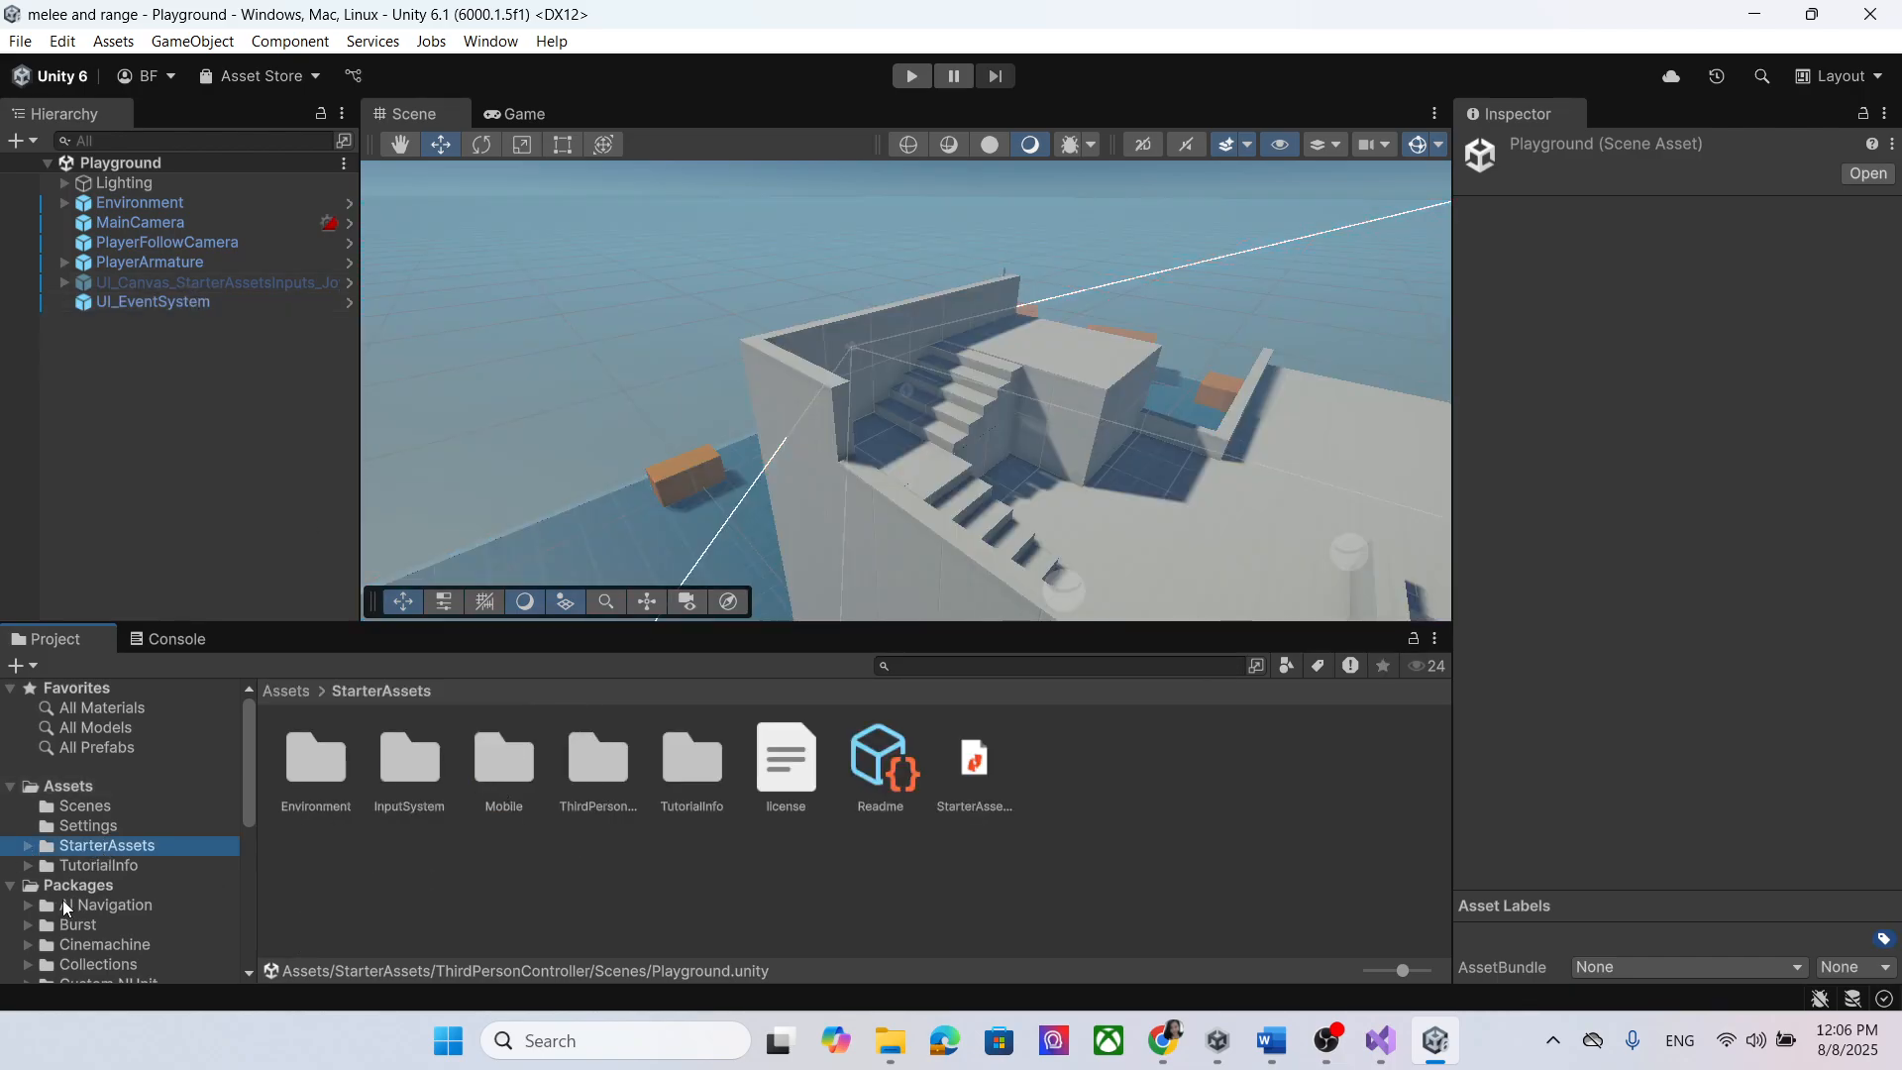
{"action": "left_click", "coordinate": [122, 264]}
{"action": "left_click", "coordinate": [65, 262]}
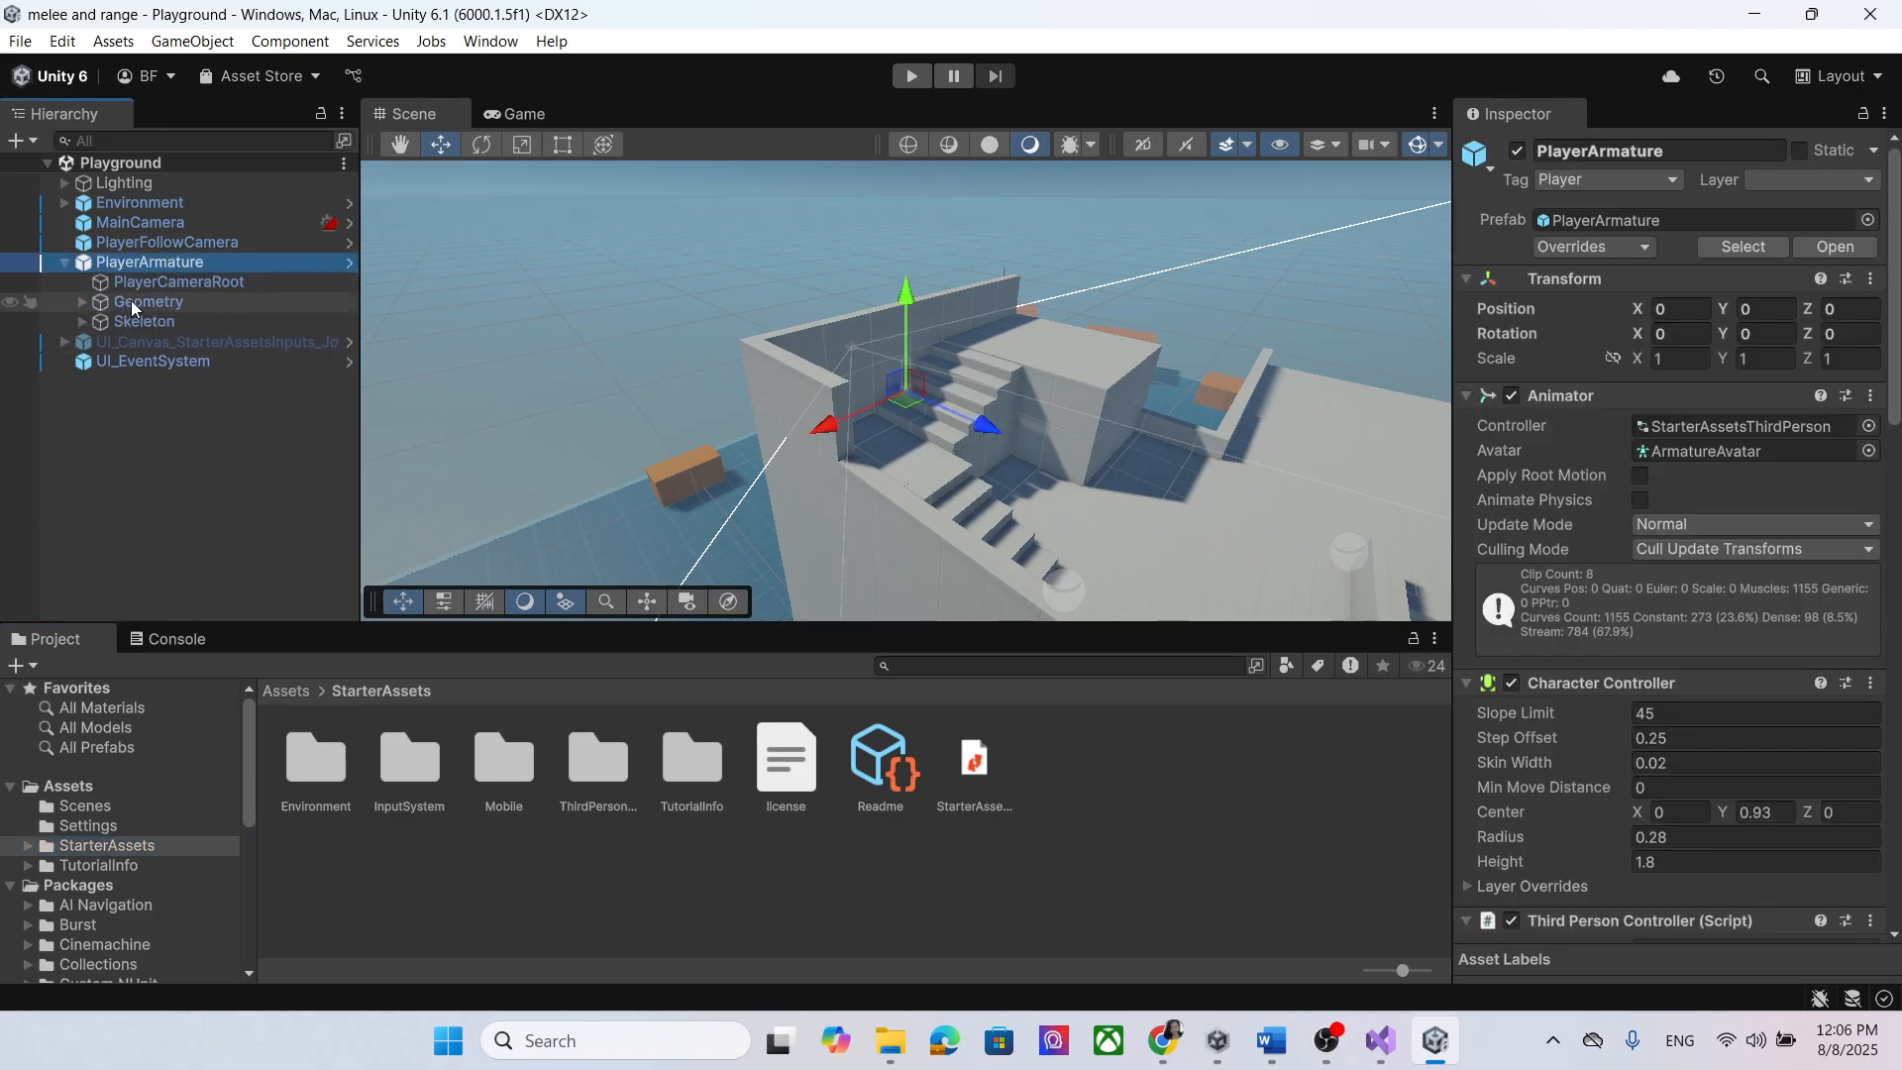
{"action": "left_click", "coordinate": [83, 301]}
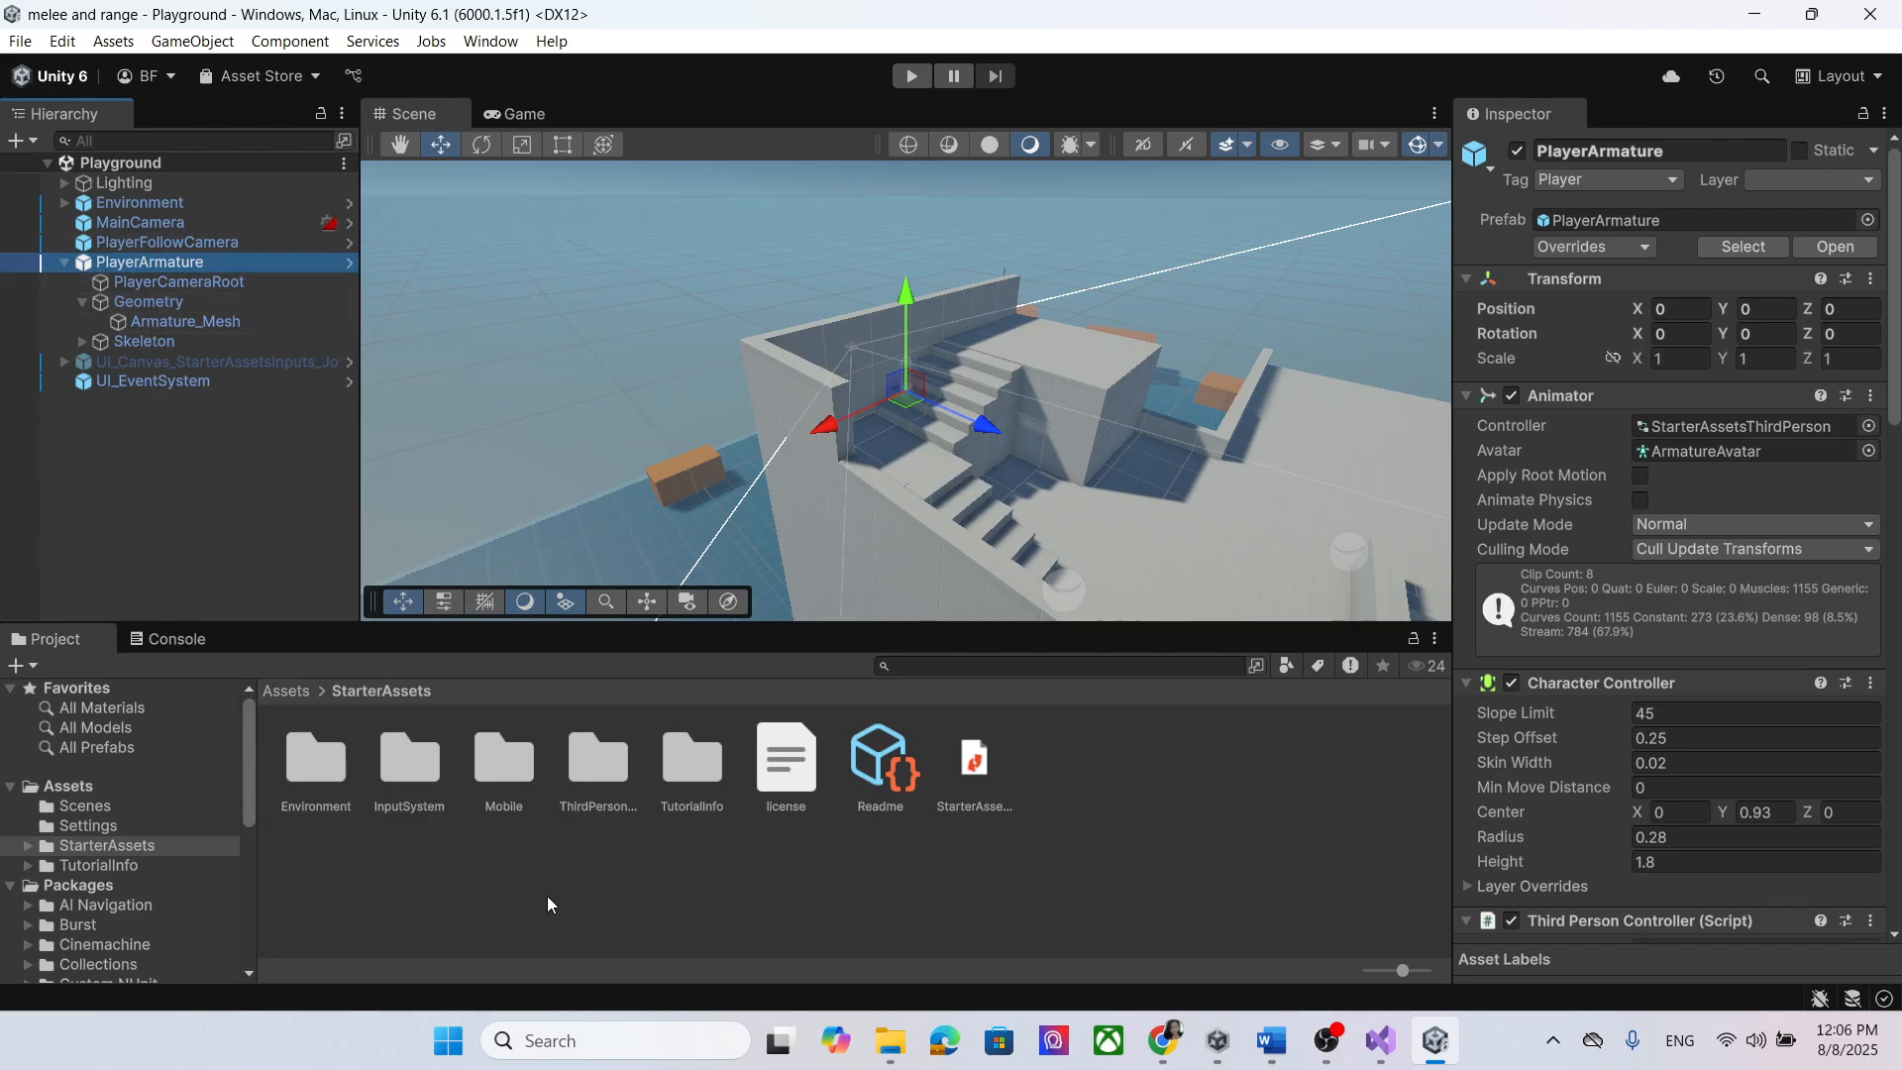
Step: Switch to File Explorer and open the learning folder under C:\0_Ddrive\myFile
{"action": "mouse_move", "coordinate": [890, 1040]}
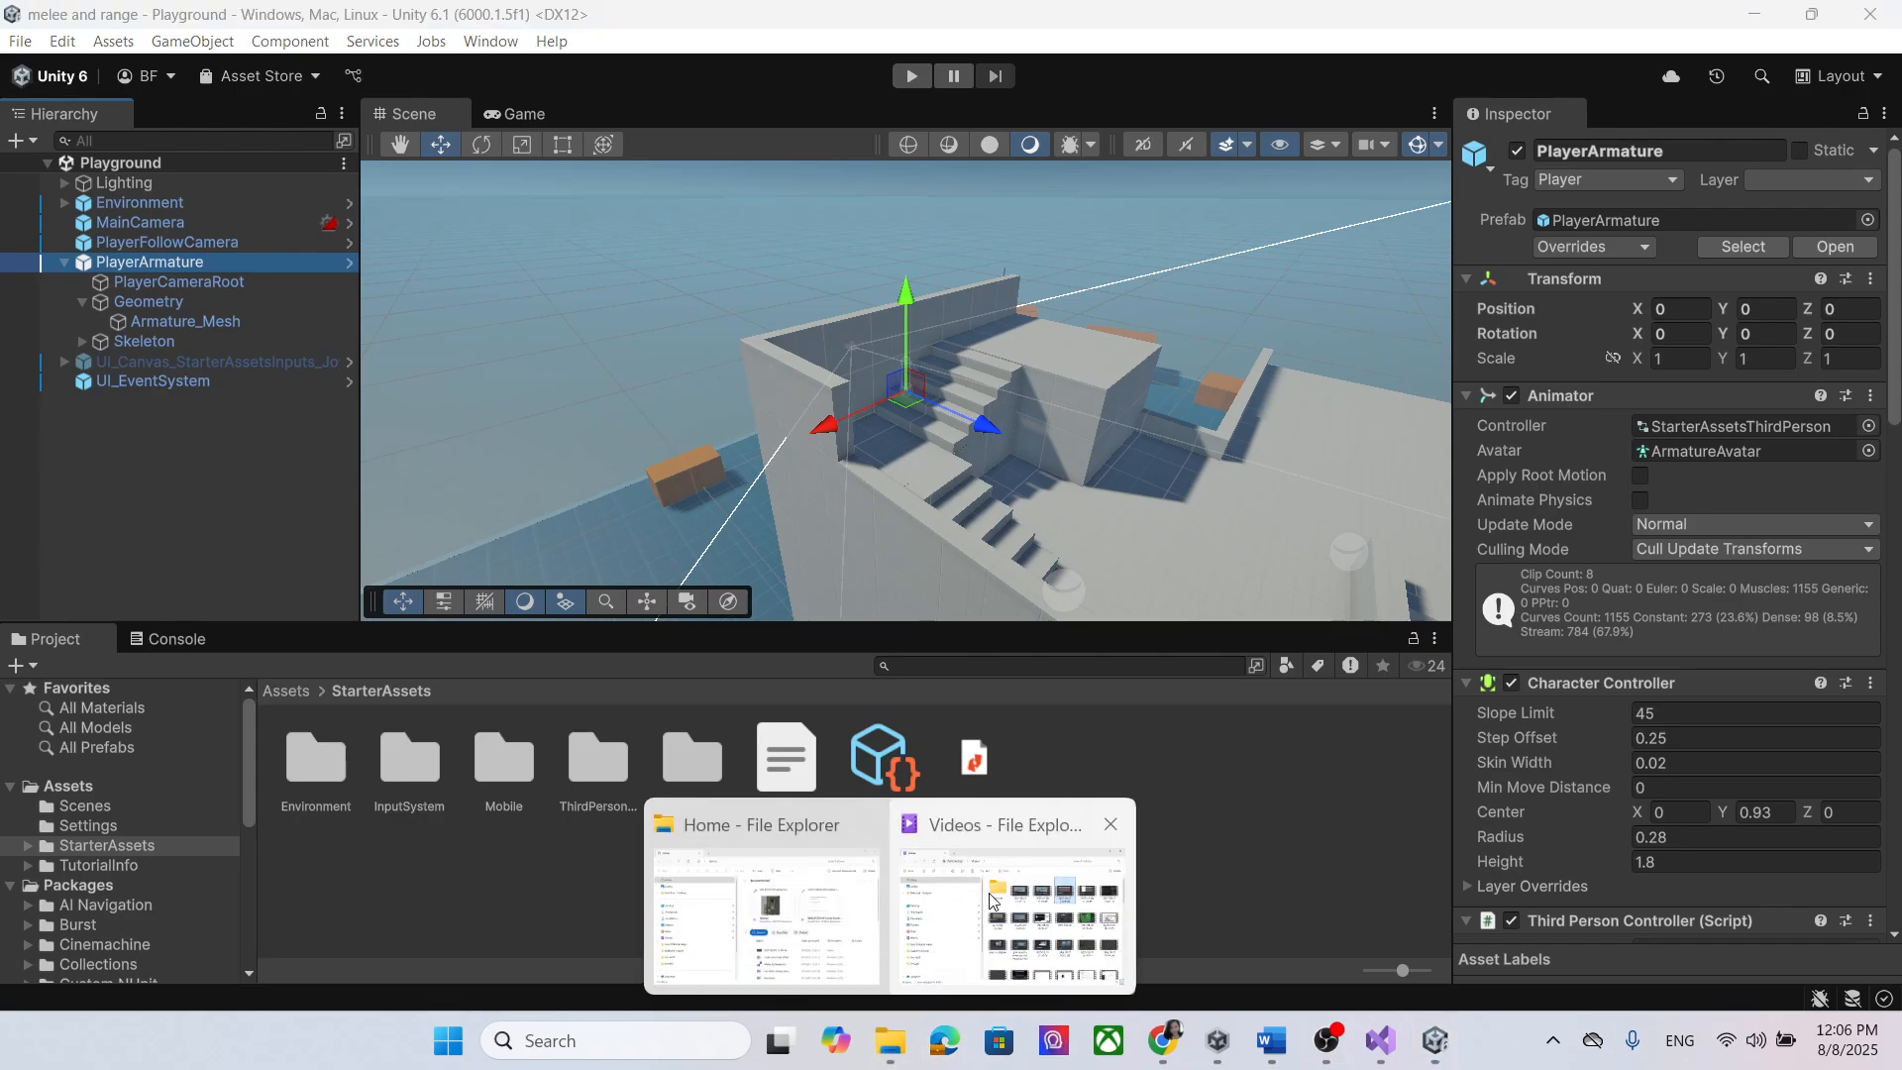
{"action": "mouse_move", "coordinate": [993, 899]}
{"action": "left_click", "coordinate": [763, 912]}
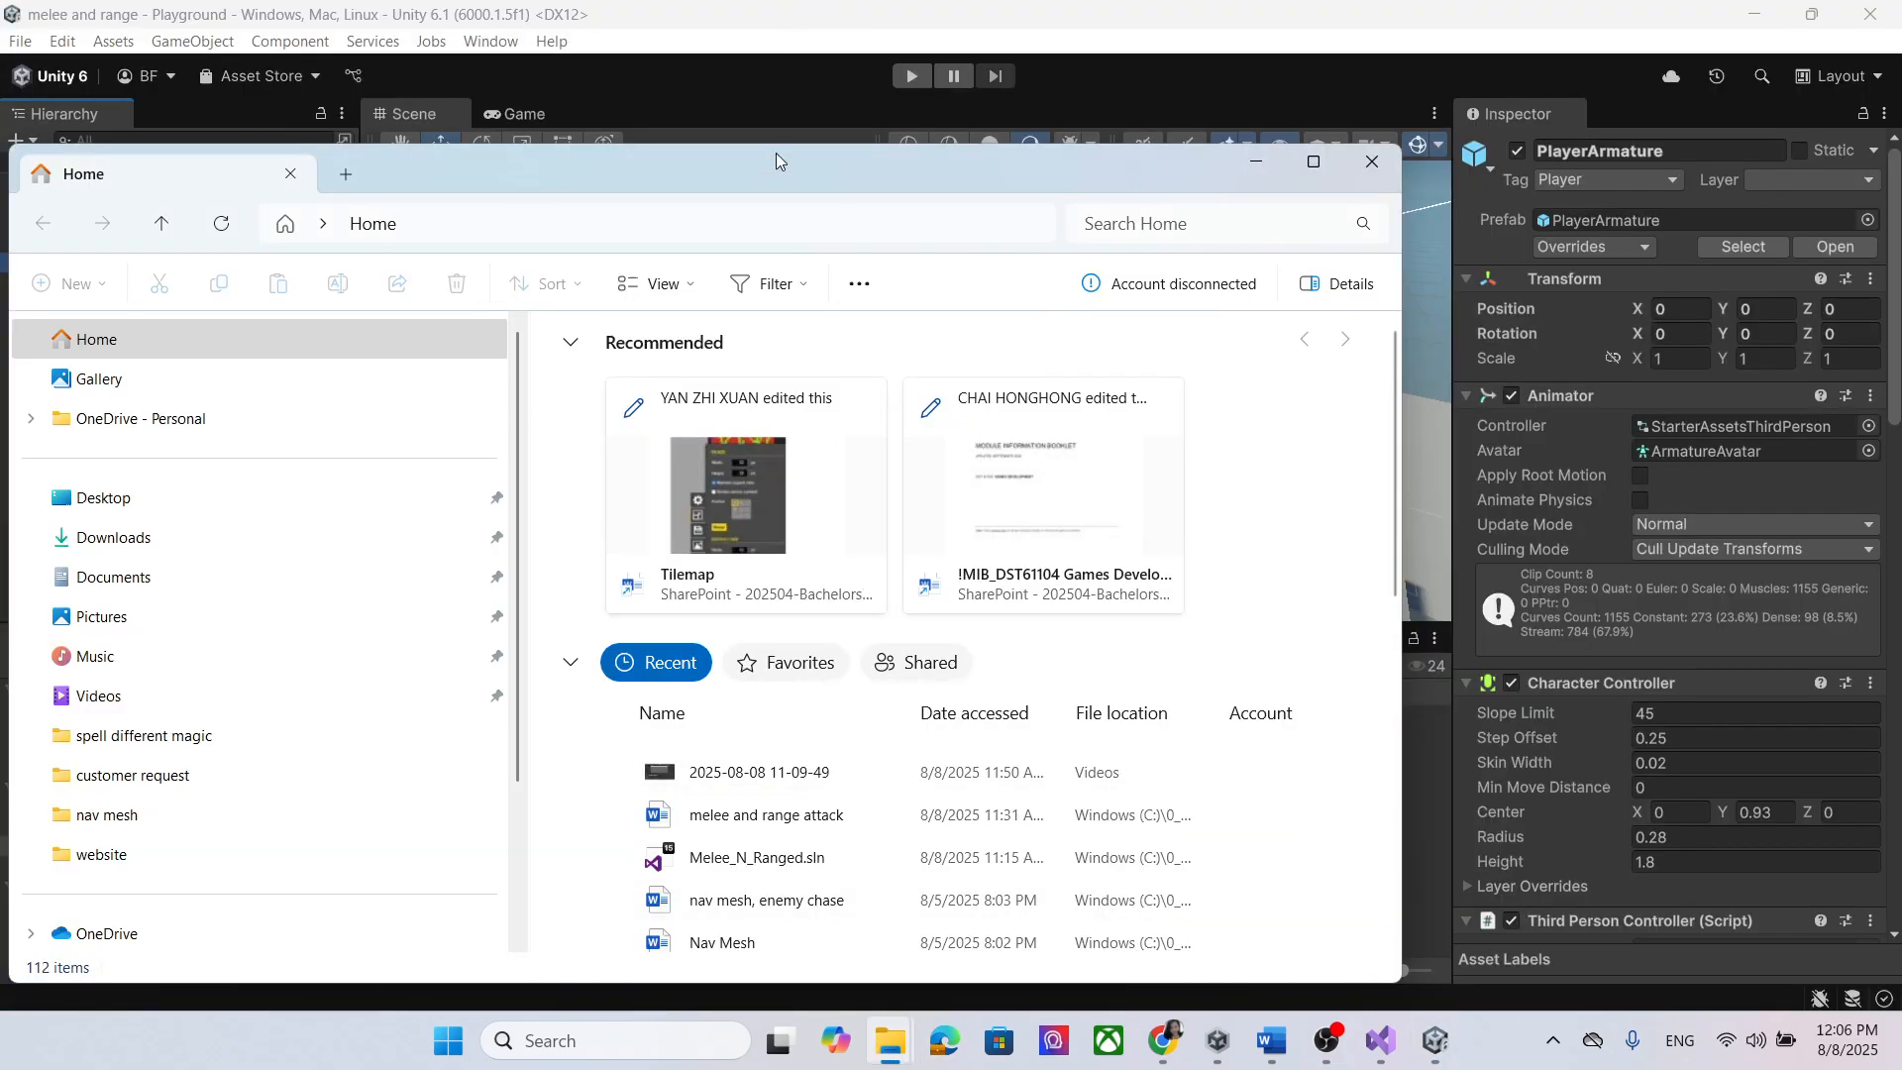
{"action": "left_click_drag", "start_coordinate": [776, 152], "coordinate": [1033, 174]}
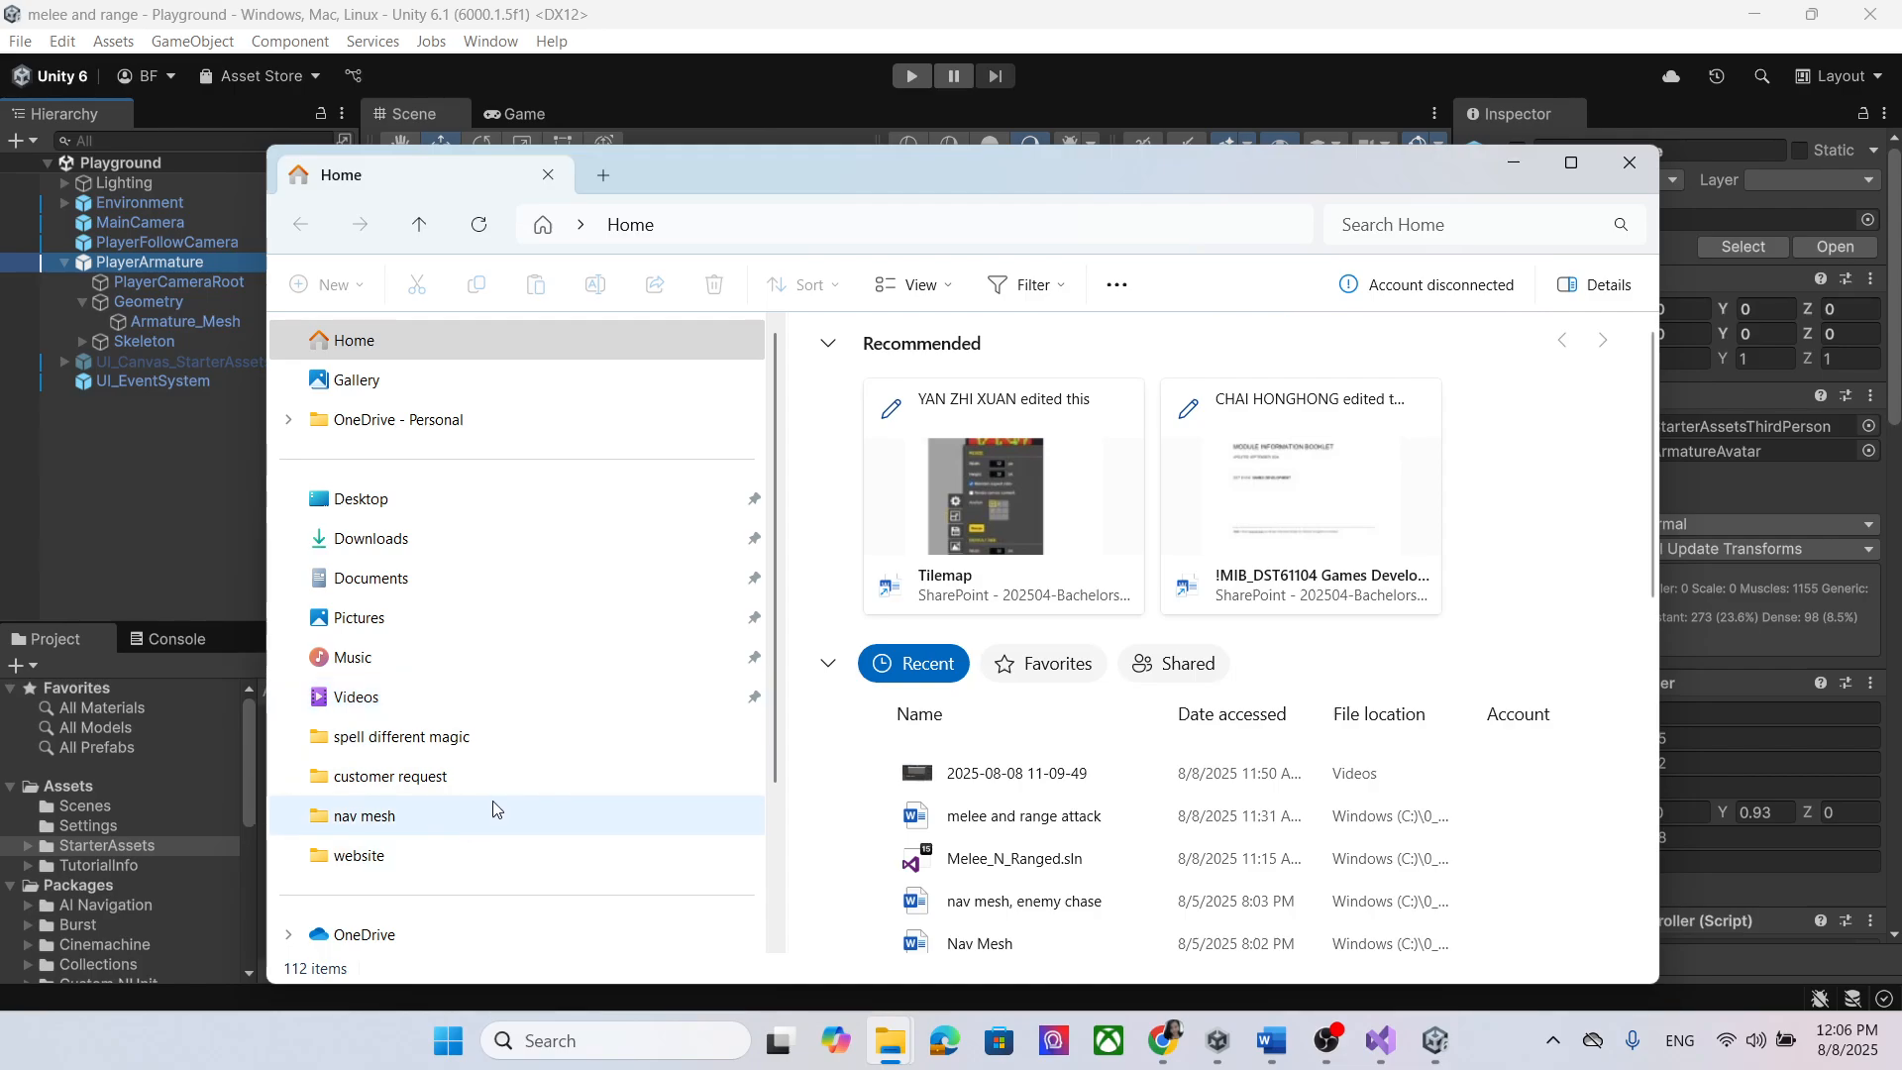
{"action": "scroll", "coordinate": [497, 807], "scroll_direction": "down", "scroll_amount": 1}
{"action": "left_click", "coordinate": [480, 652]}
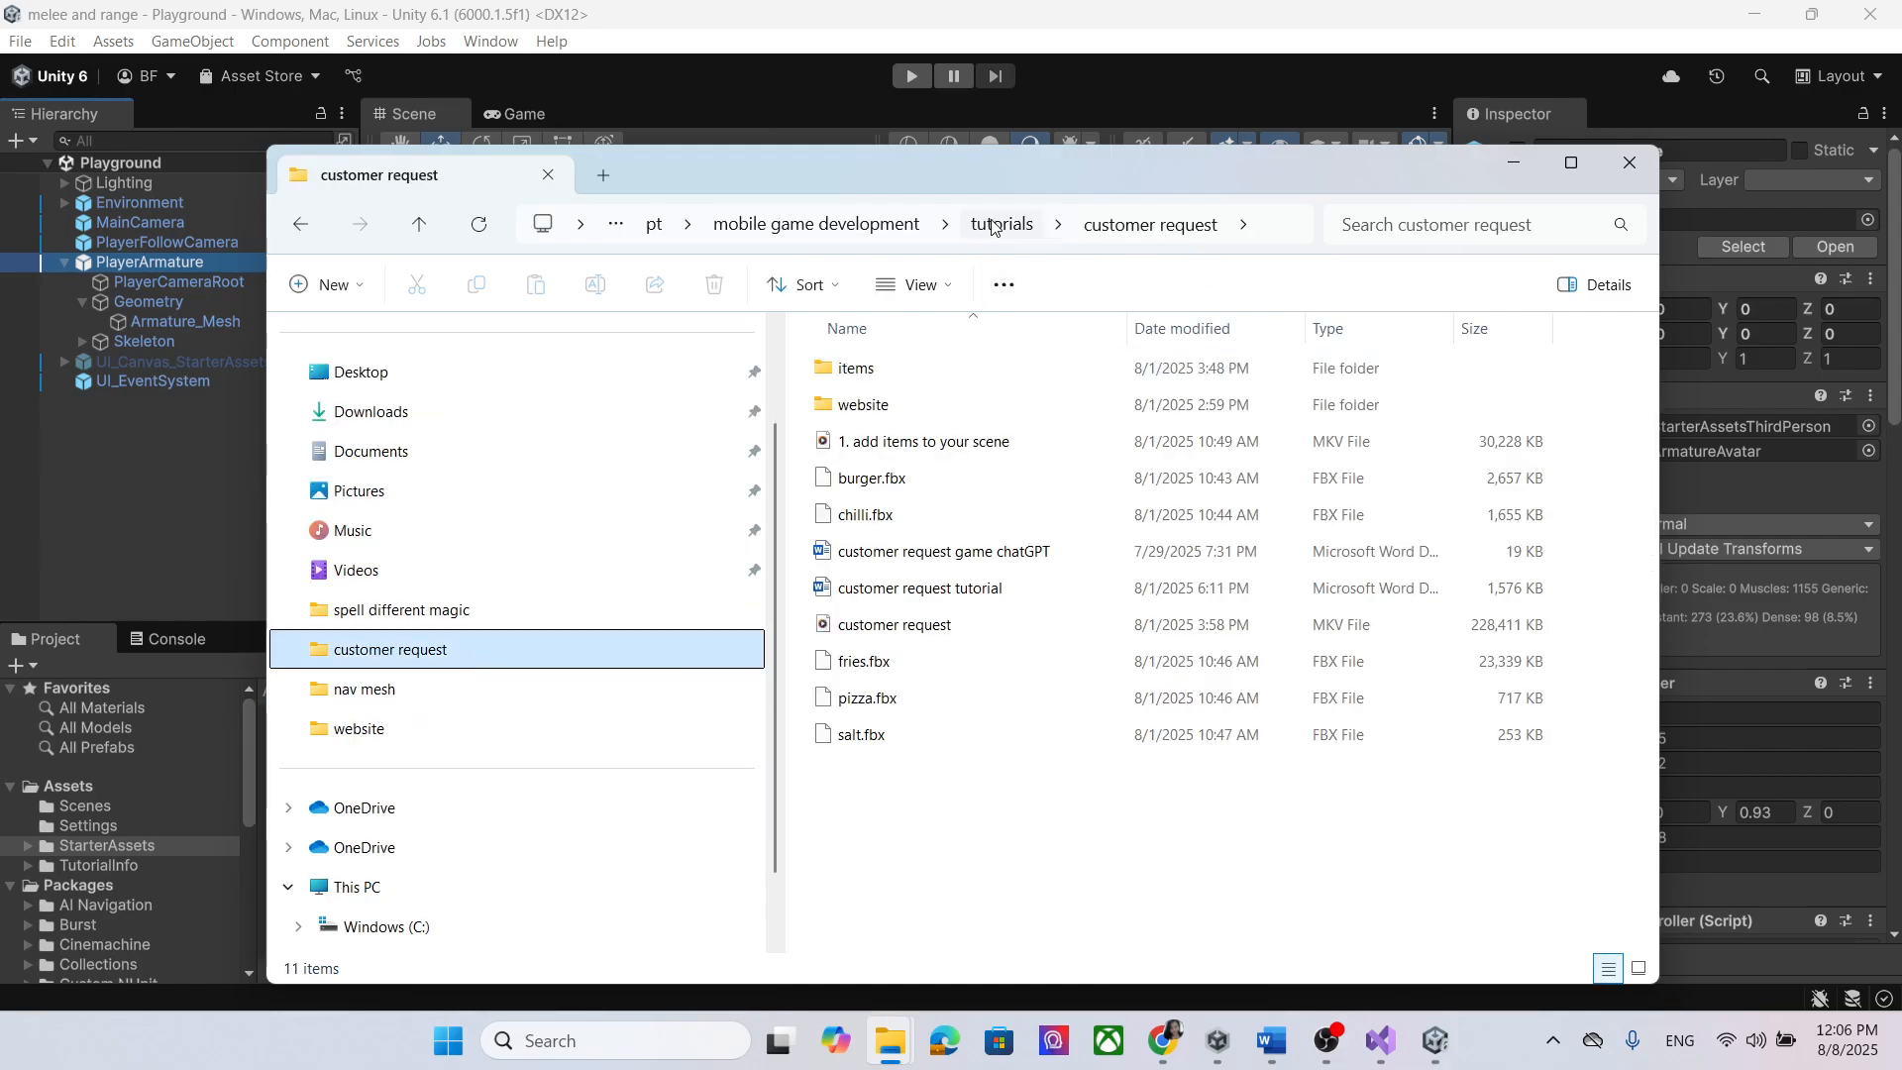
{"action": "left_click", "coordinate": [799, 243]}
{"action": "left_click", "coordinate": [783, 224]}
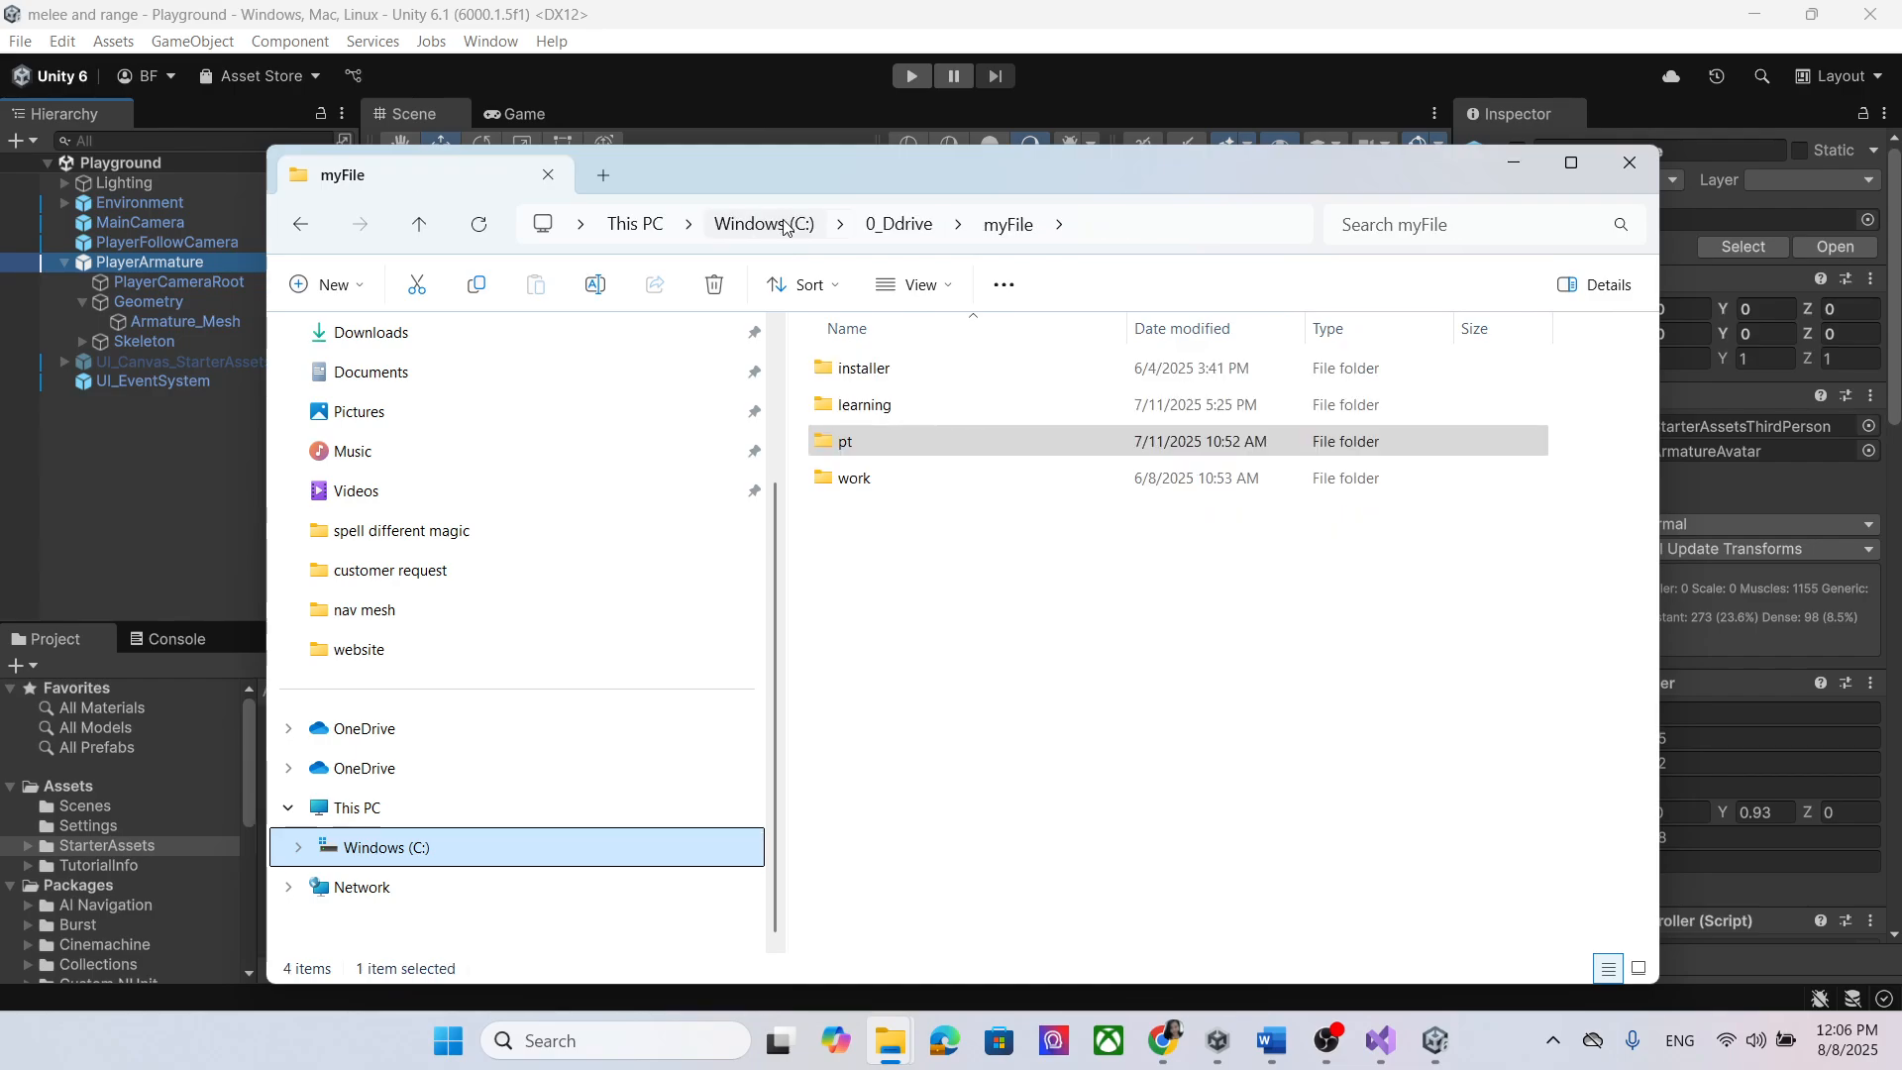
{"action": "double_click", "coordinate": [925, 403]}
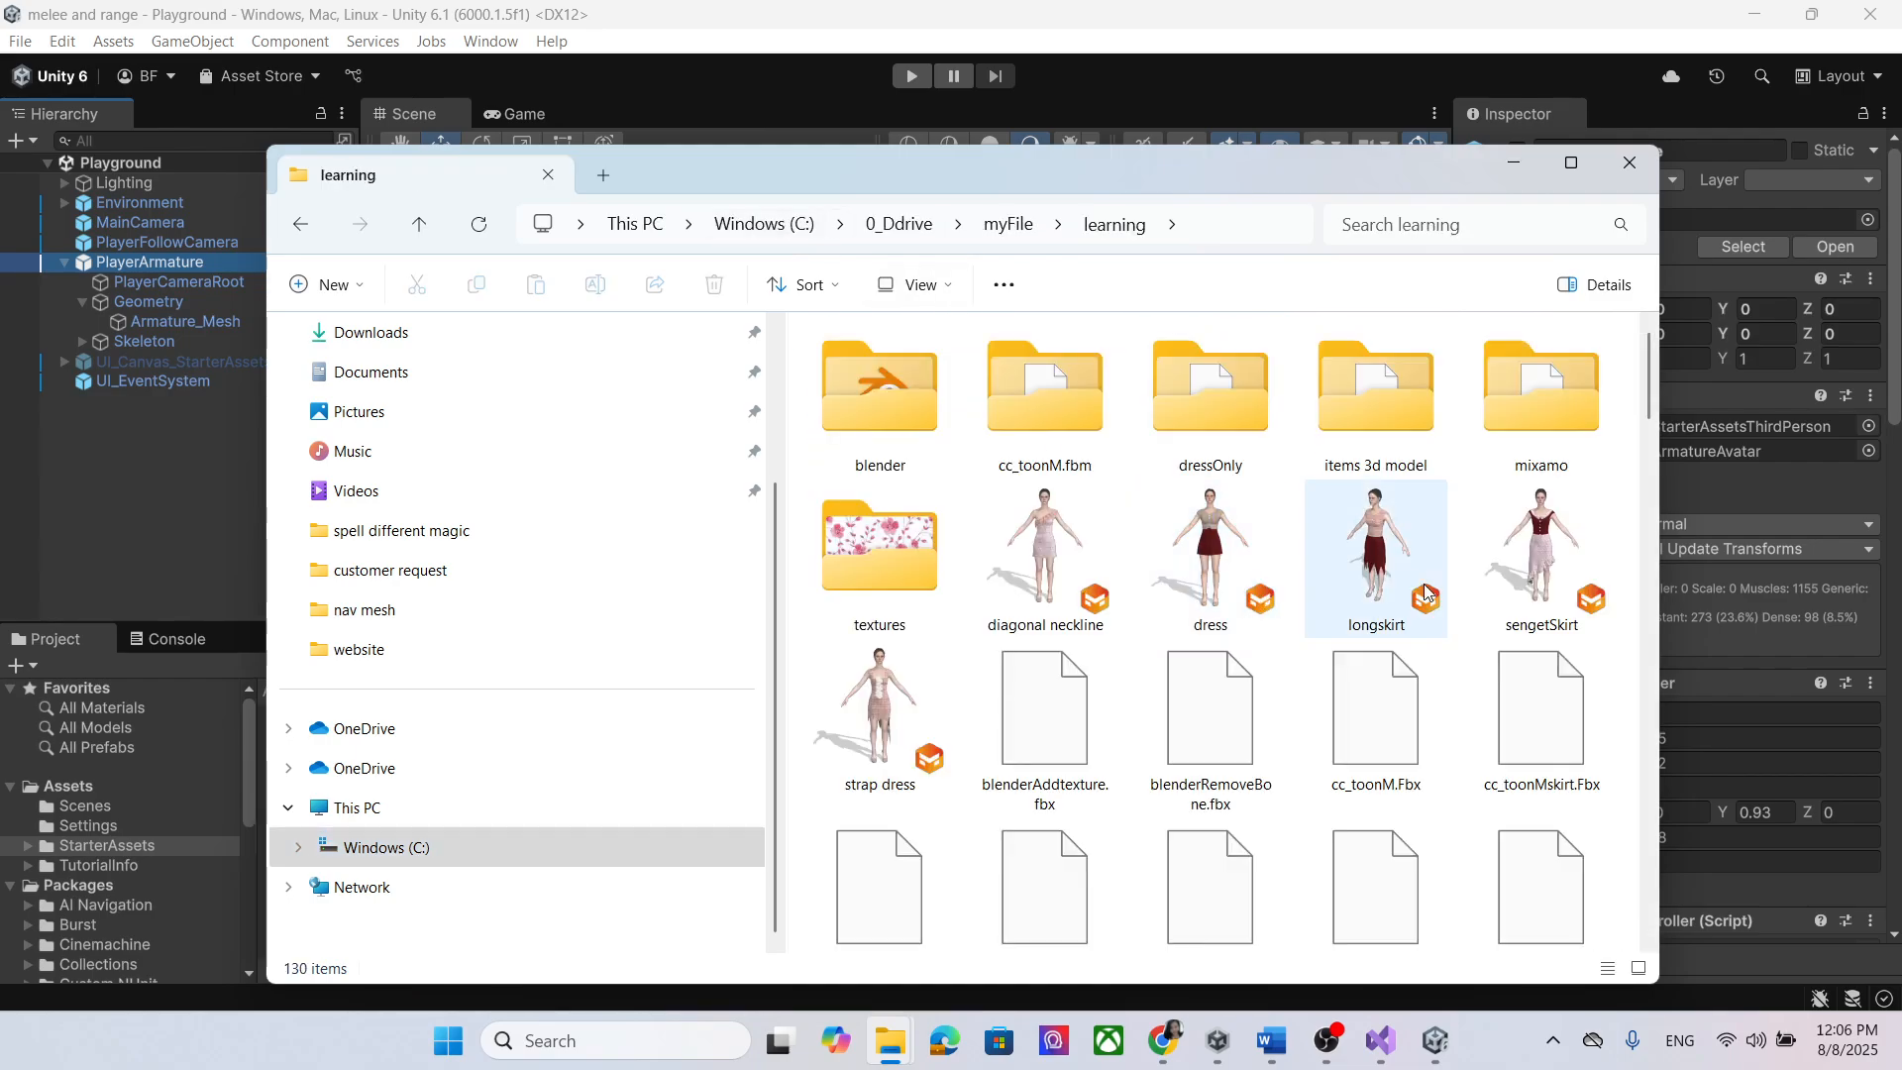
Step: Look through the learning folder and open its mixamo subfolder, keeping the project's asset folders visible beside the window
{"action": "scroll", "coordinate": [1426, 591], "scroll_direction": "down", "scroll_amount": 2}
{"action": "scroll", "coordinate": [1427, 592], "scroll_direction": "down", "scroll_amount": 15}
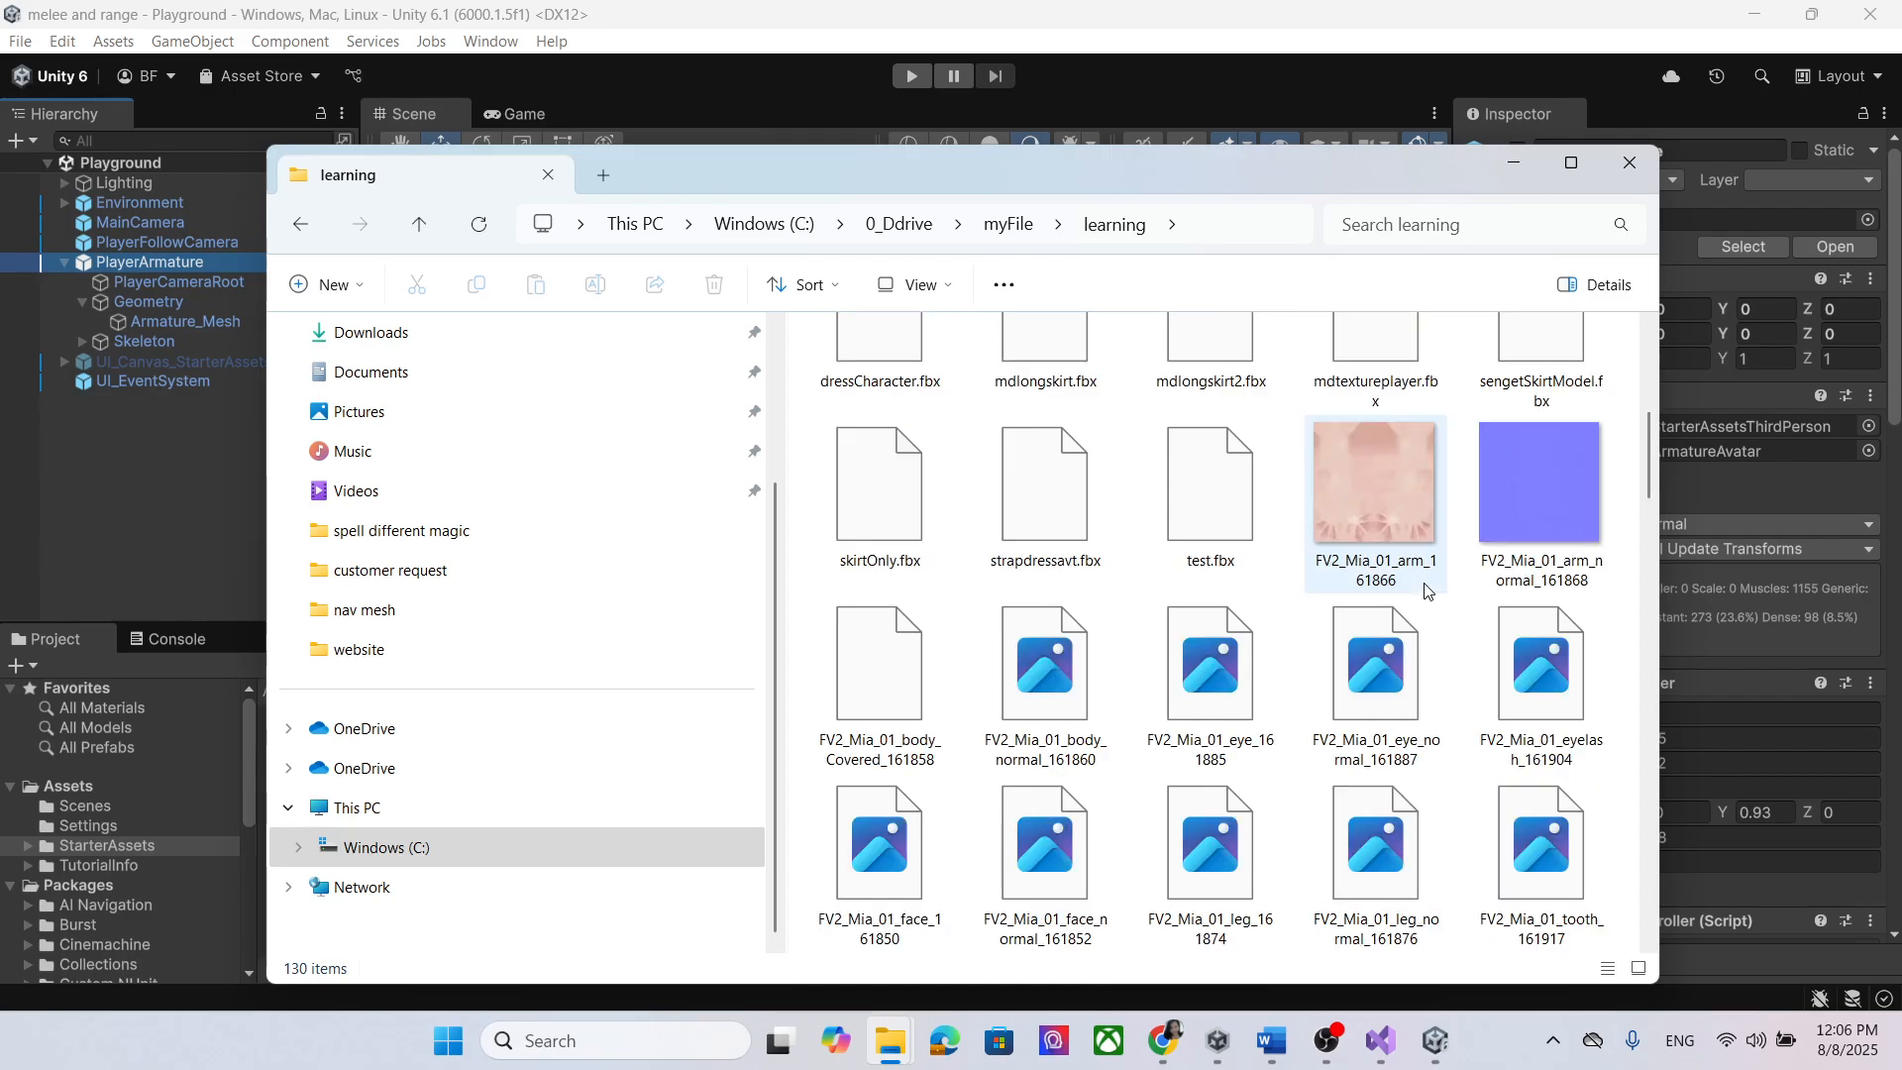
{"action": "scroll", "coordinate": [1425, 585], "scroll_direction": "up", "scroll_amount": 15}
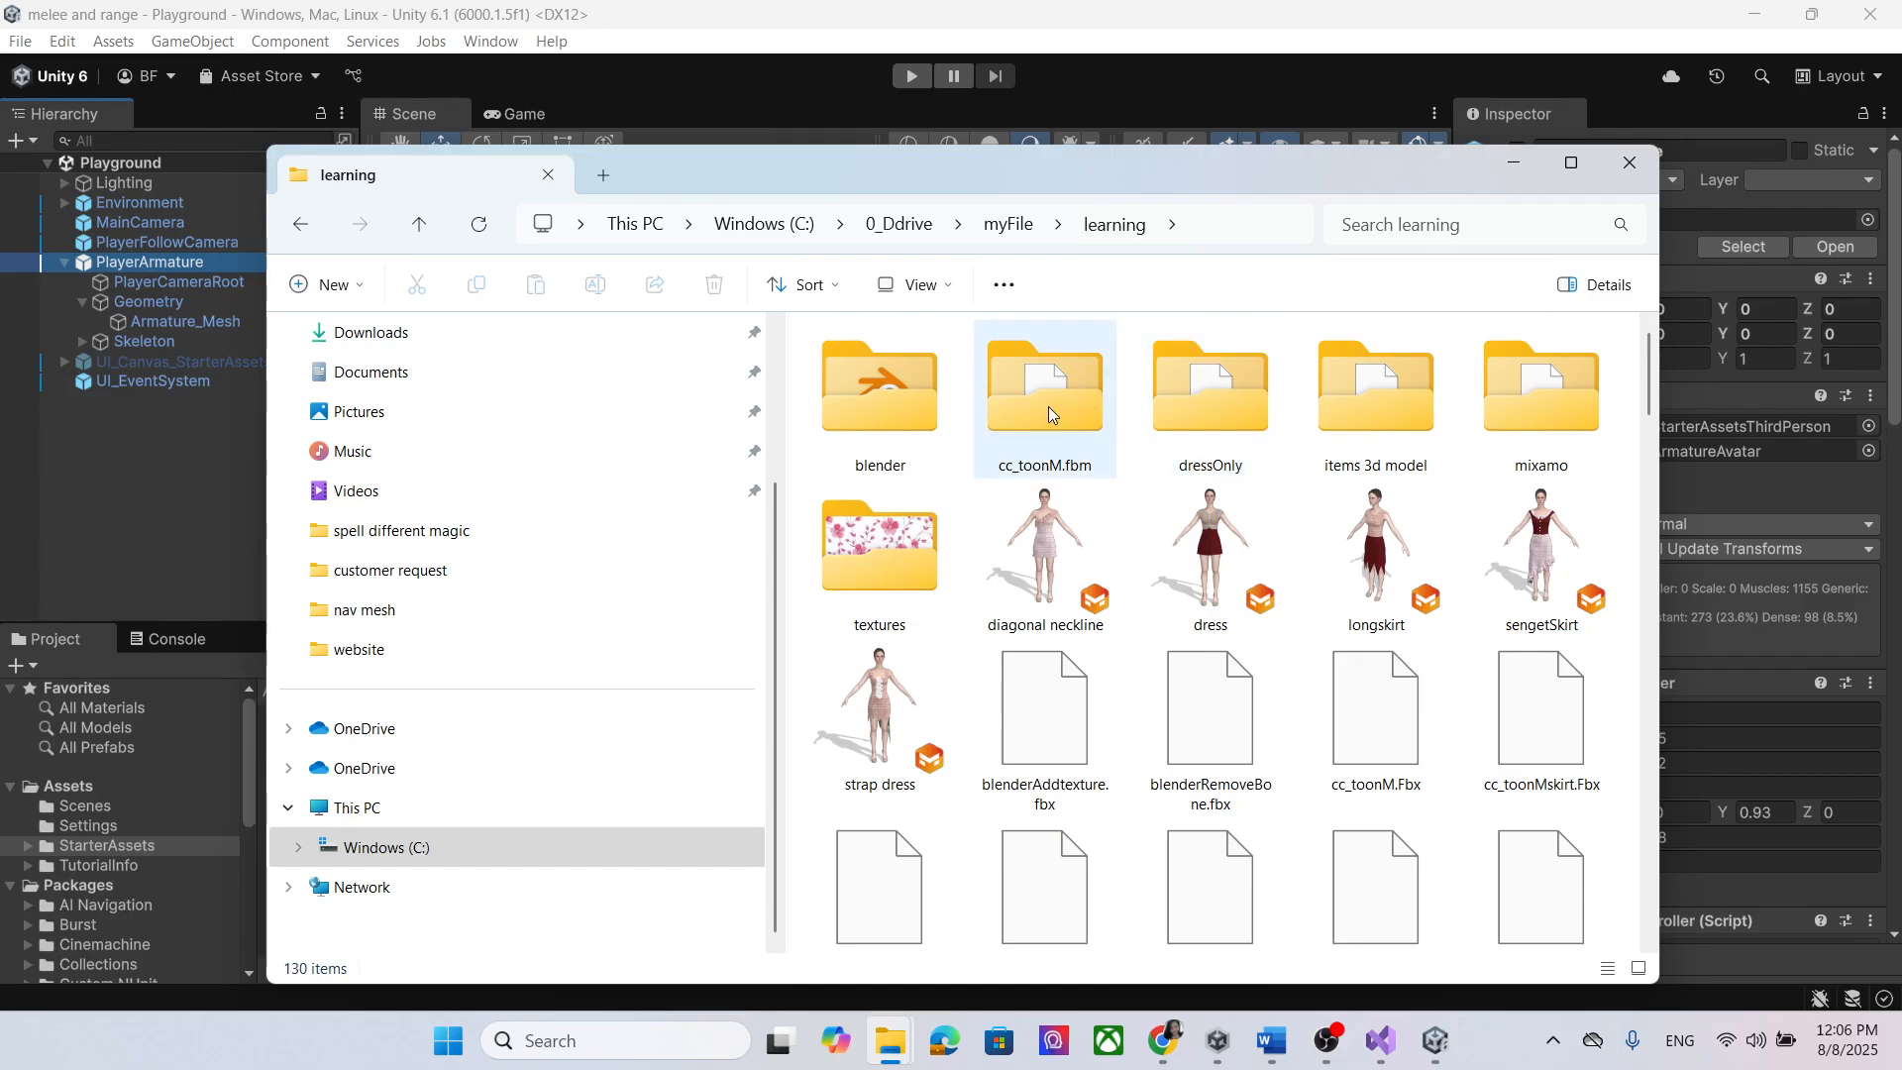
{"action": "double_click", "coordinate": [1534, 407]}
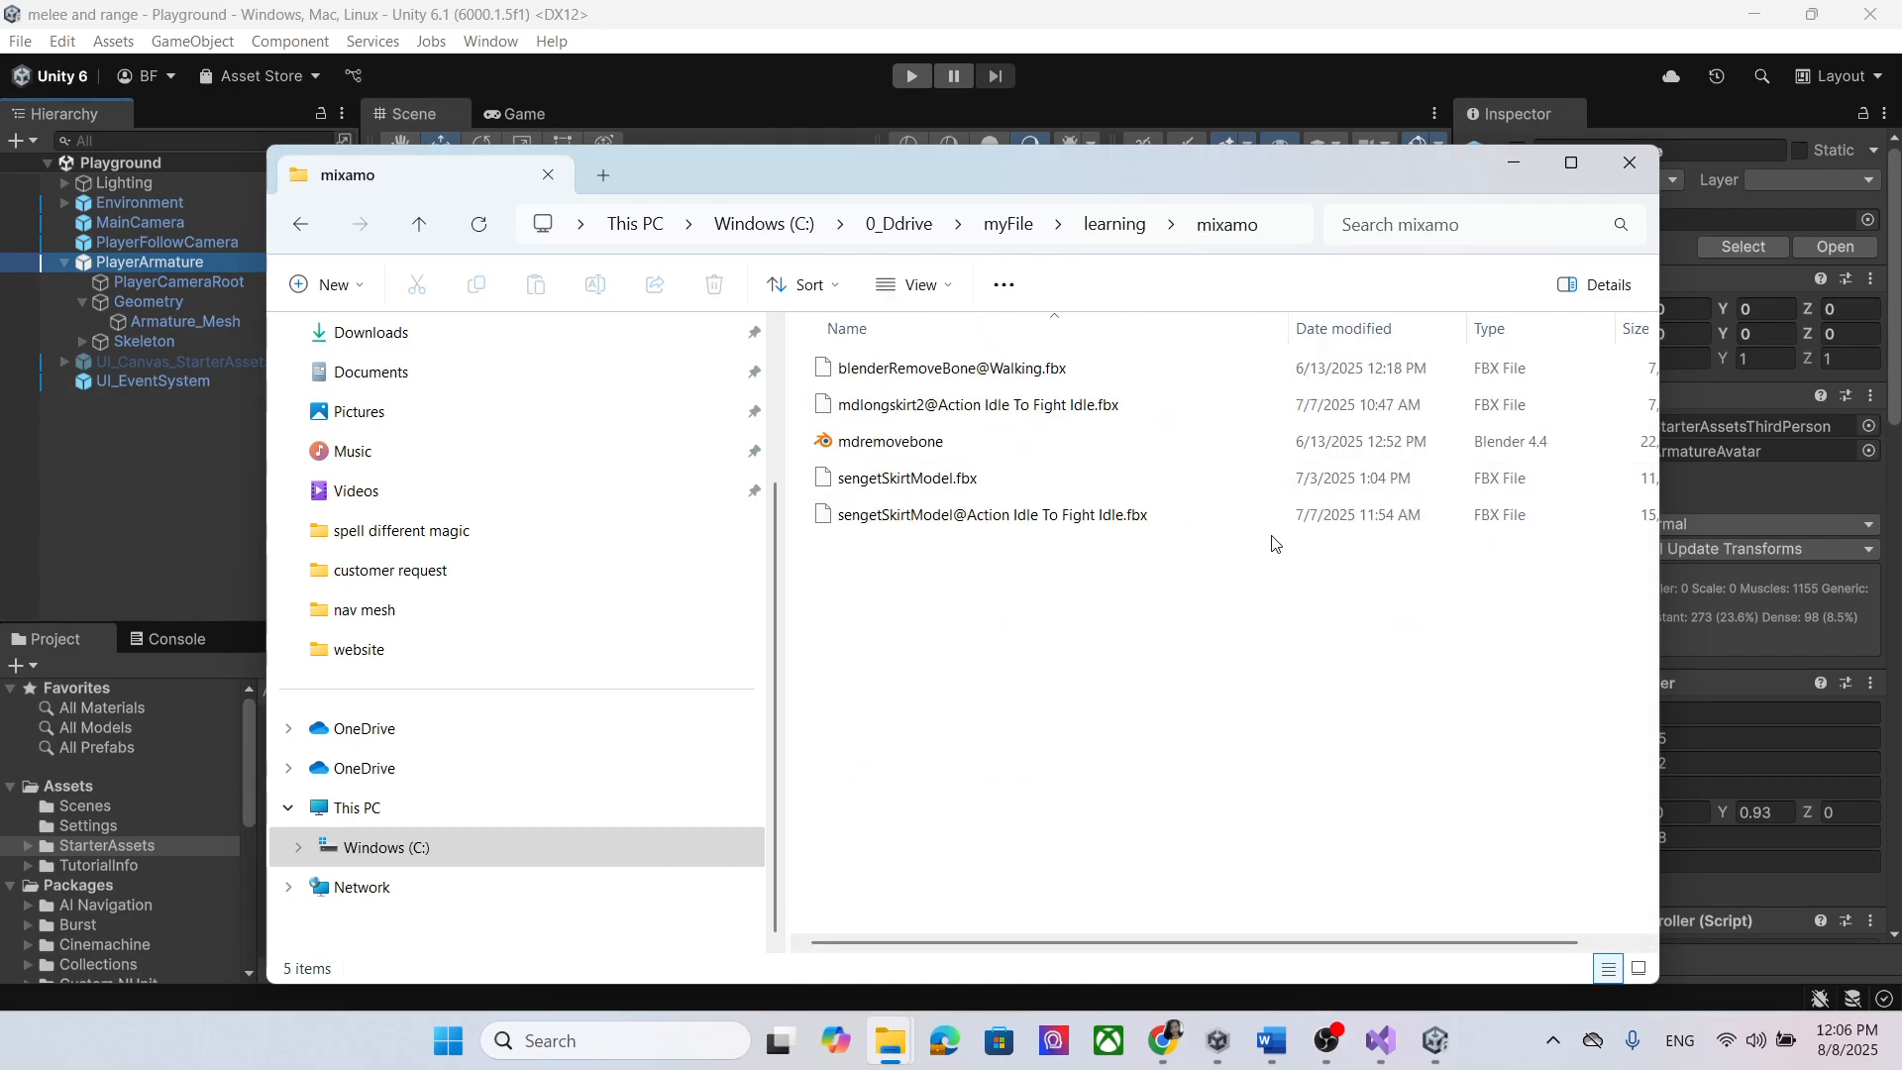
{"action": "left_click_drag", "start_coordinate": [1091, 179], "coordinate": [1224, 175]}
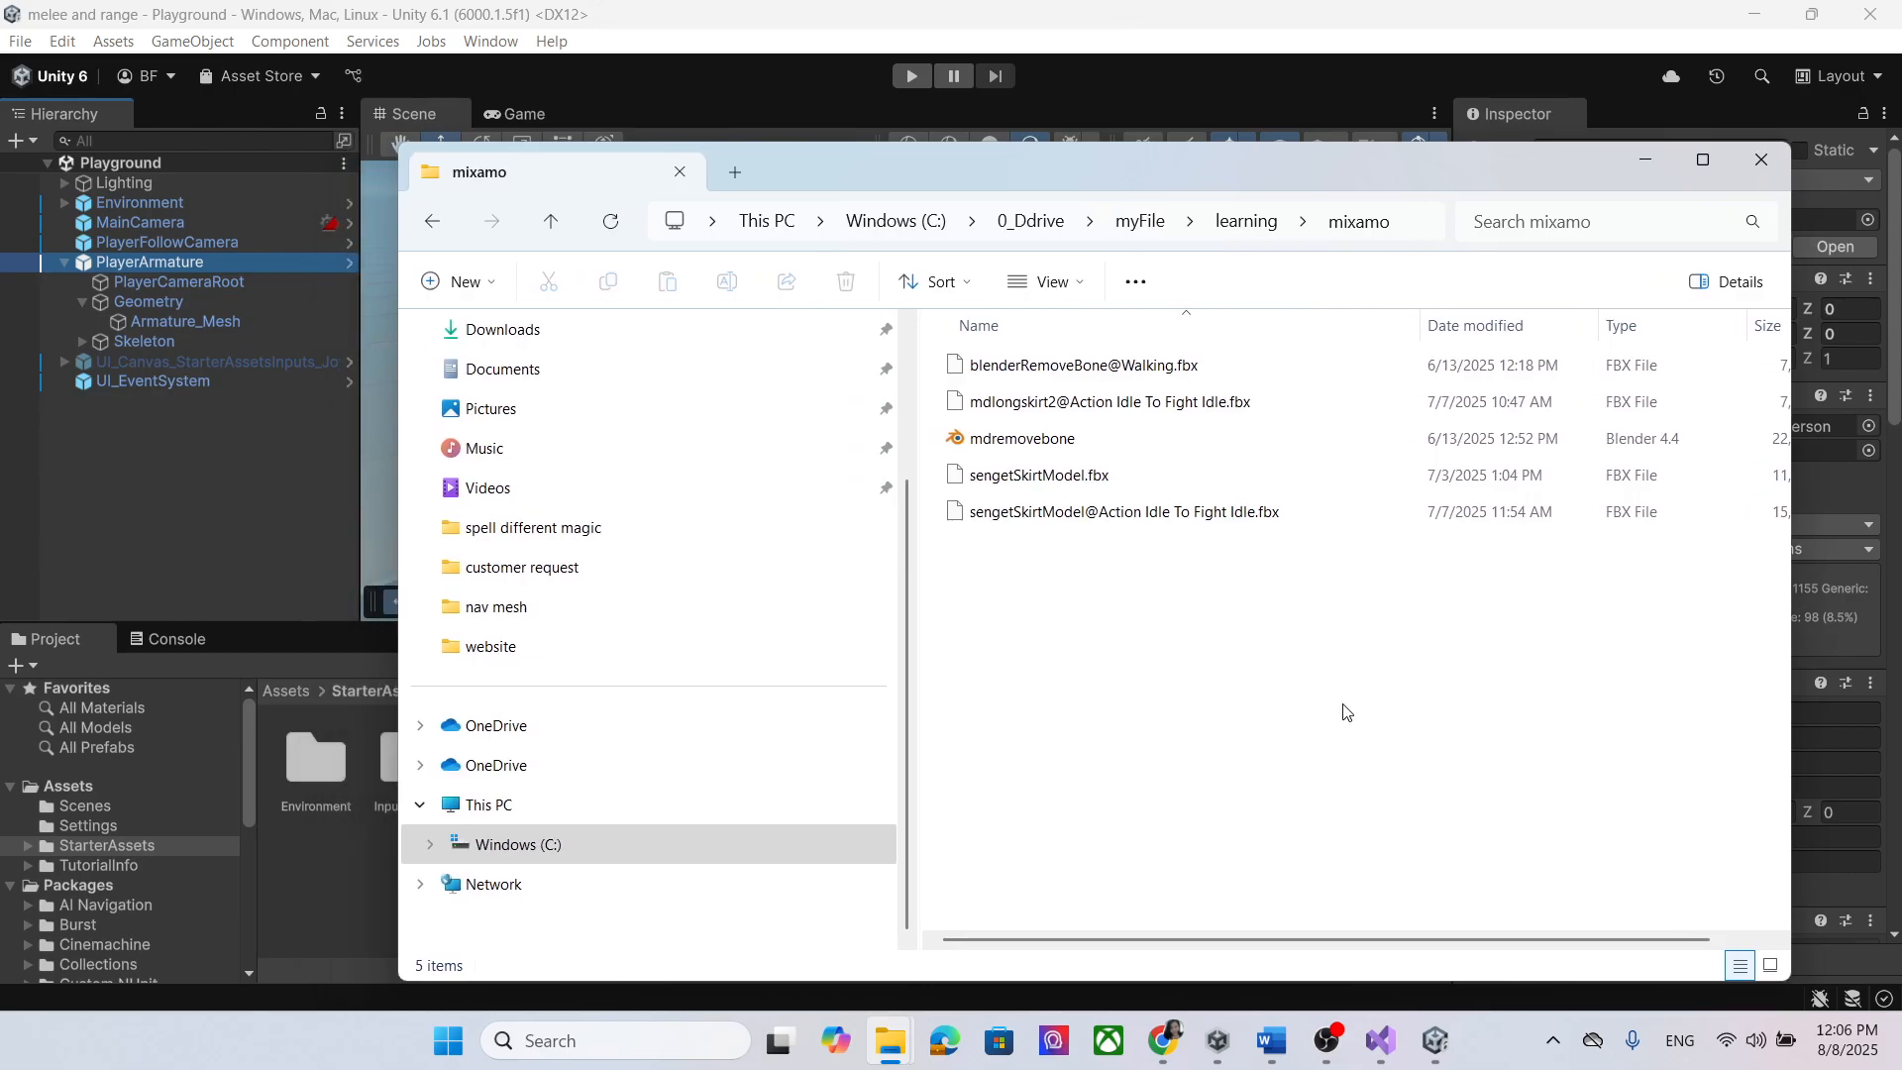
Step: Import sengetSkirtModel@Action Idle To Fight Idle.fbx into the Unity project's StarterAssets folder and minimise File Explorer
{"action": "left_click", "coordinate": [1155, 513]}
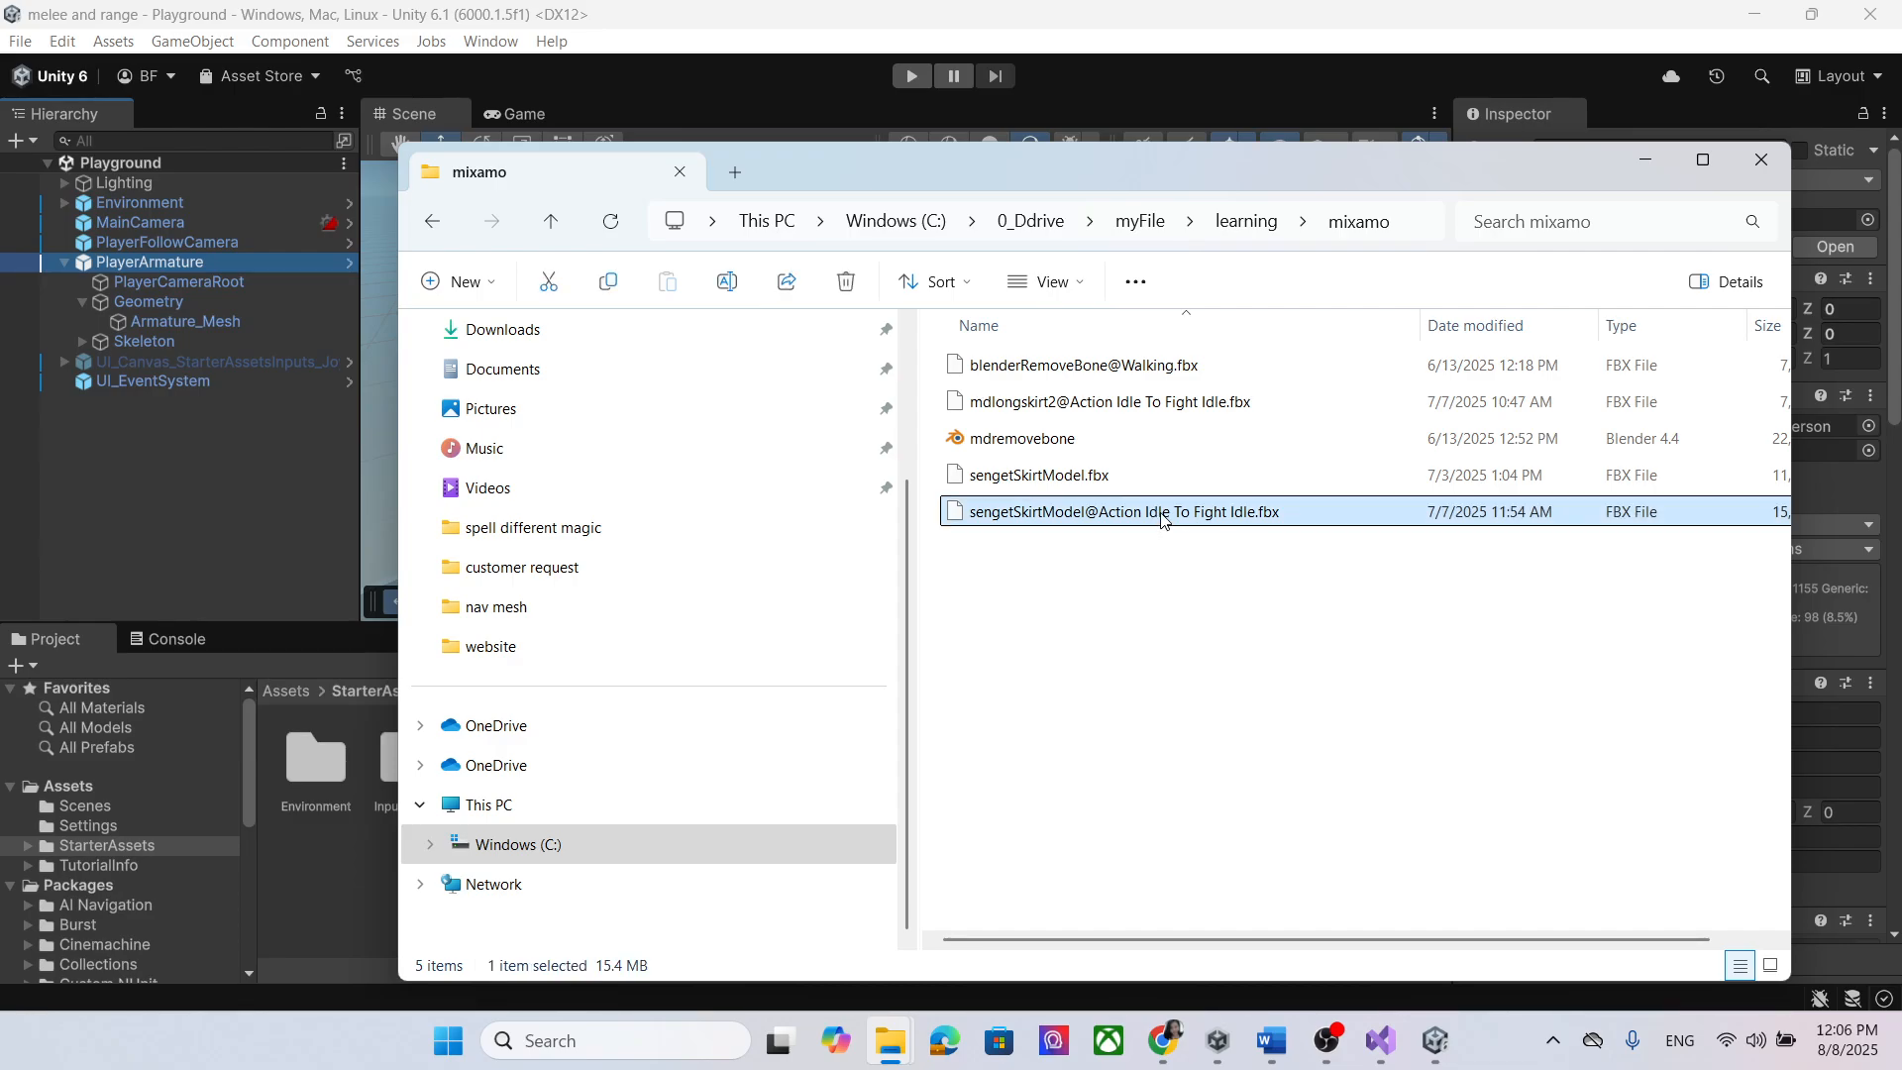
{"action": "left_click_drag", "start_coordinate": [1190, 180], "coordinate": [1333, 175]}
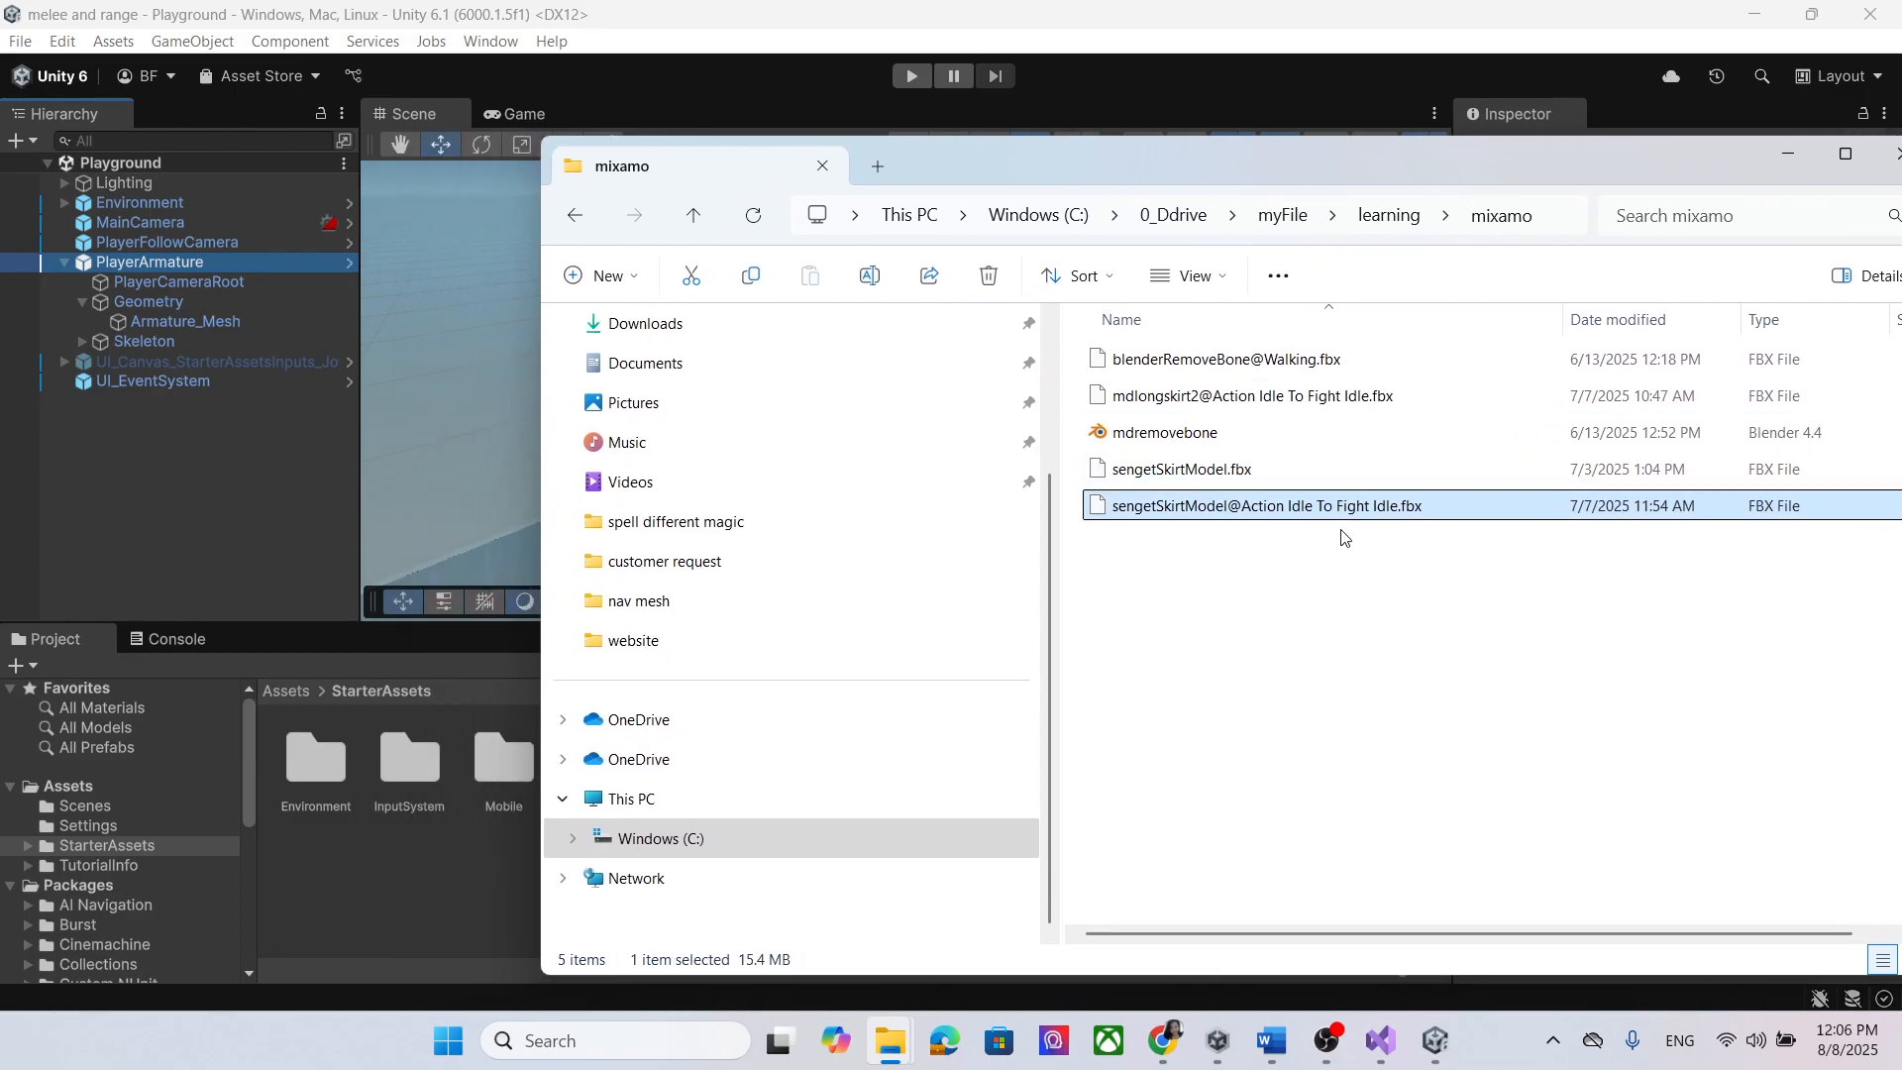
{"action": "left_click_drag", "start_coordinate": [1316, 510], "coordinate": [405, 916]}
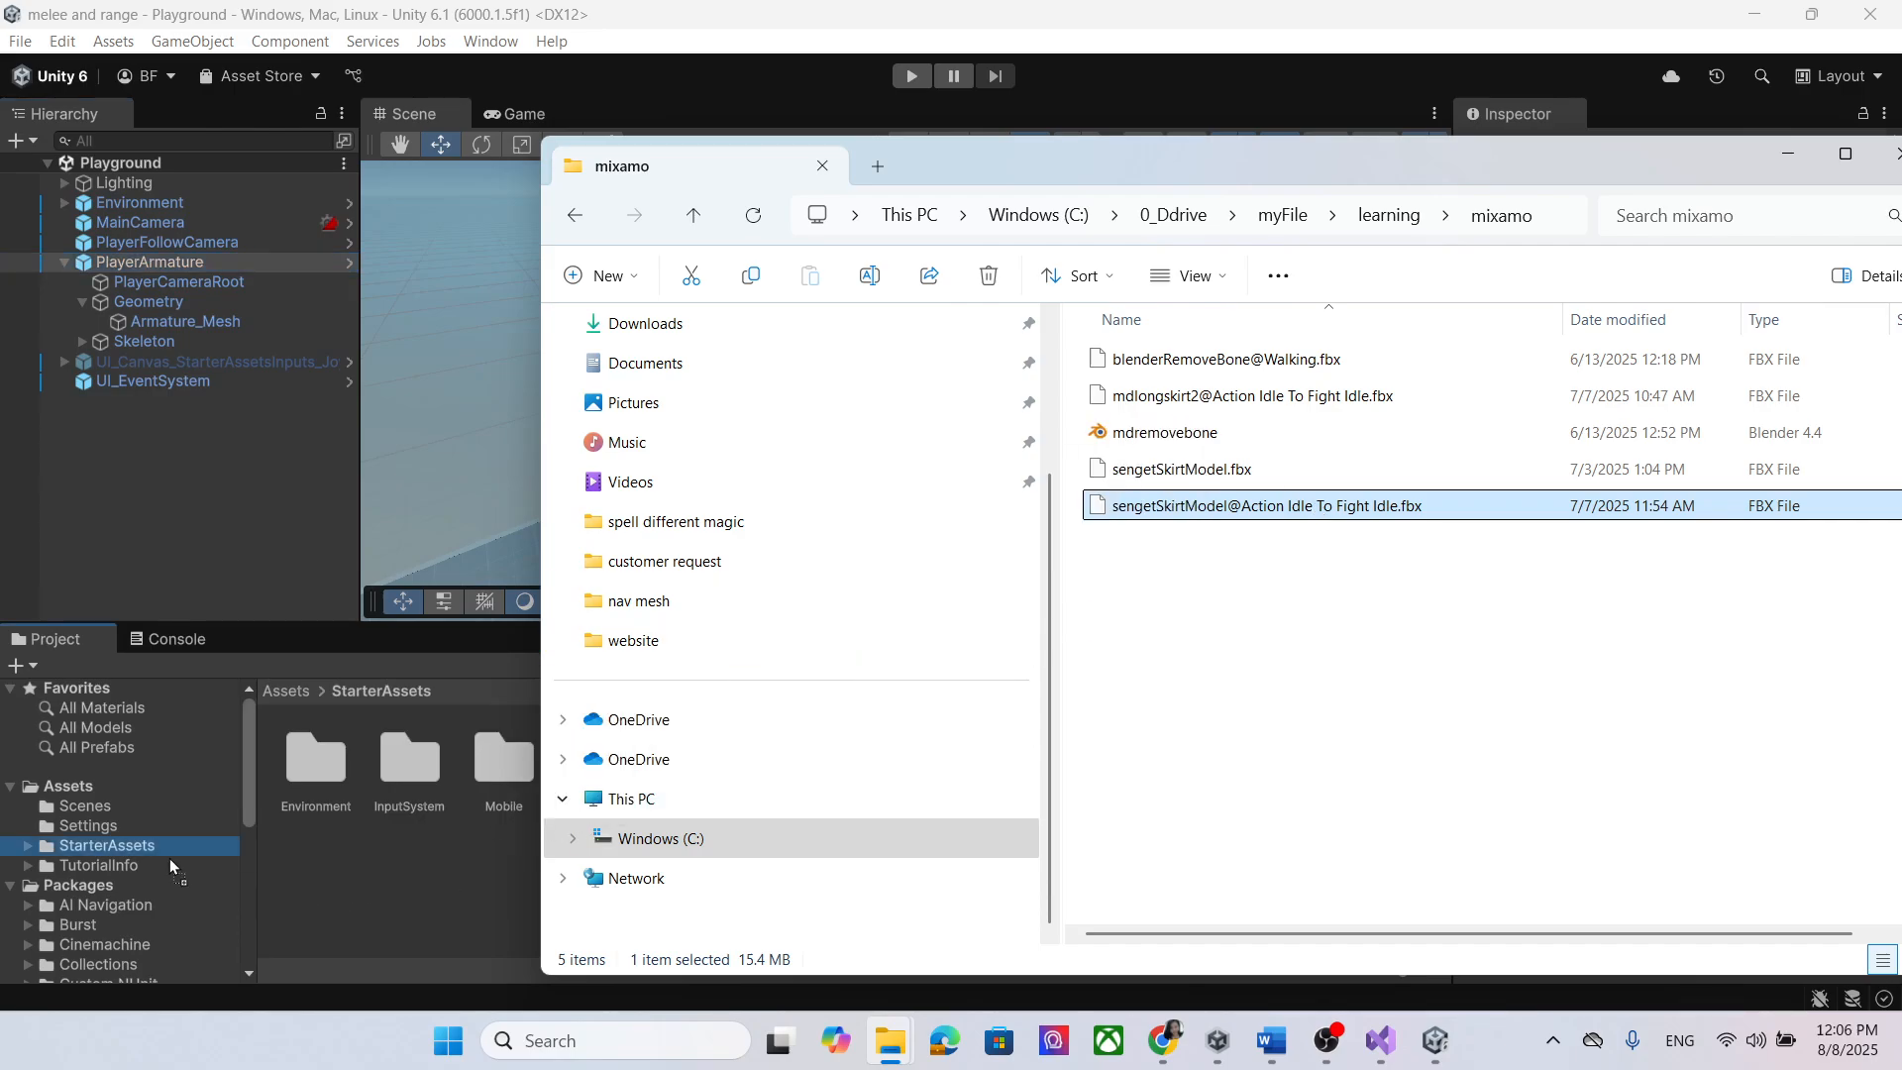
{"action": "left_click_drag", "start_coordinate": [169, 858], "coordinate": [407, 883]}
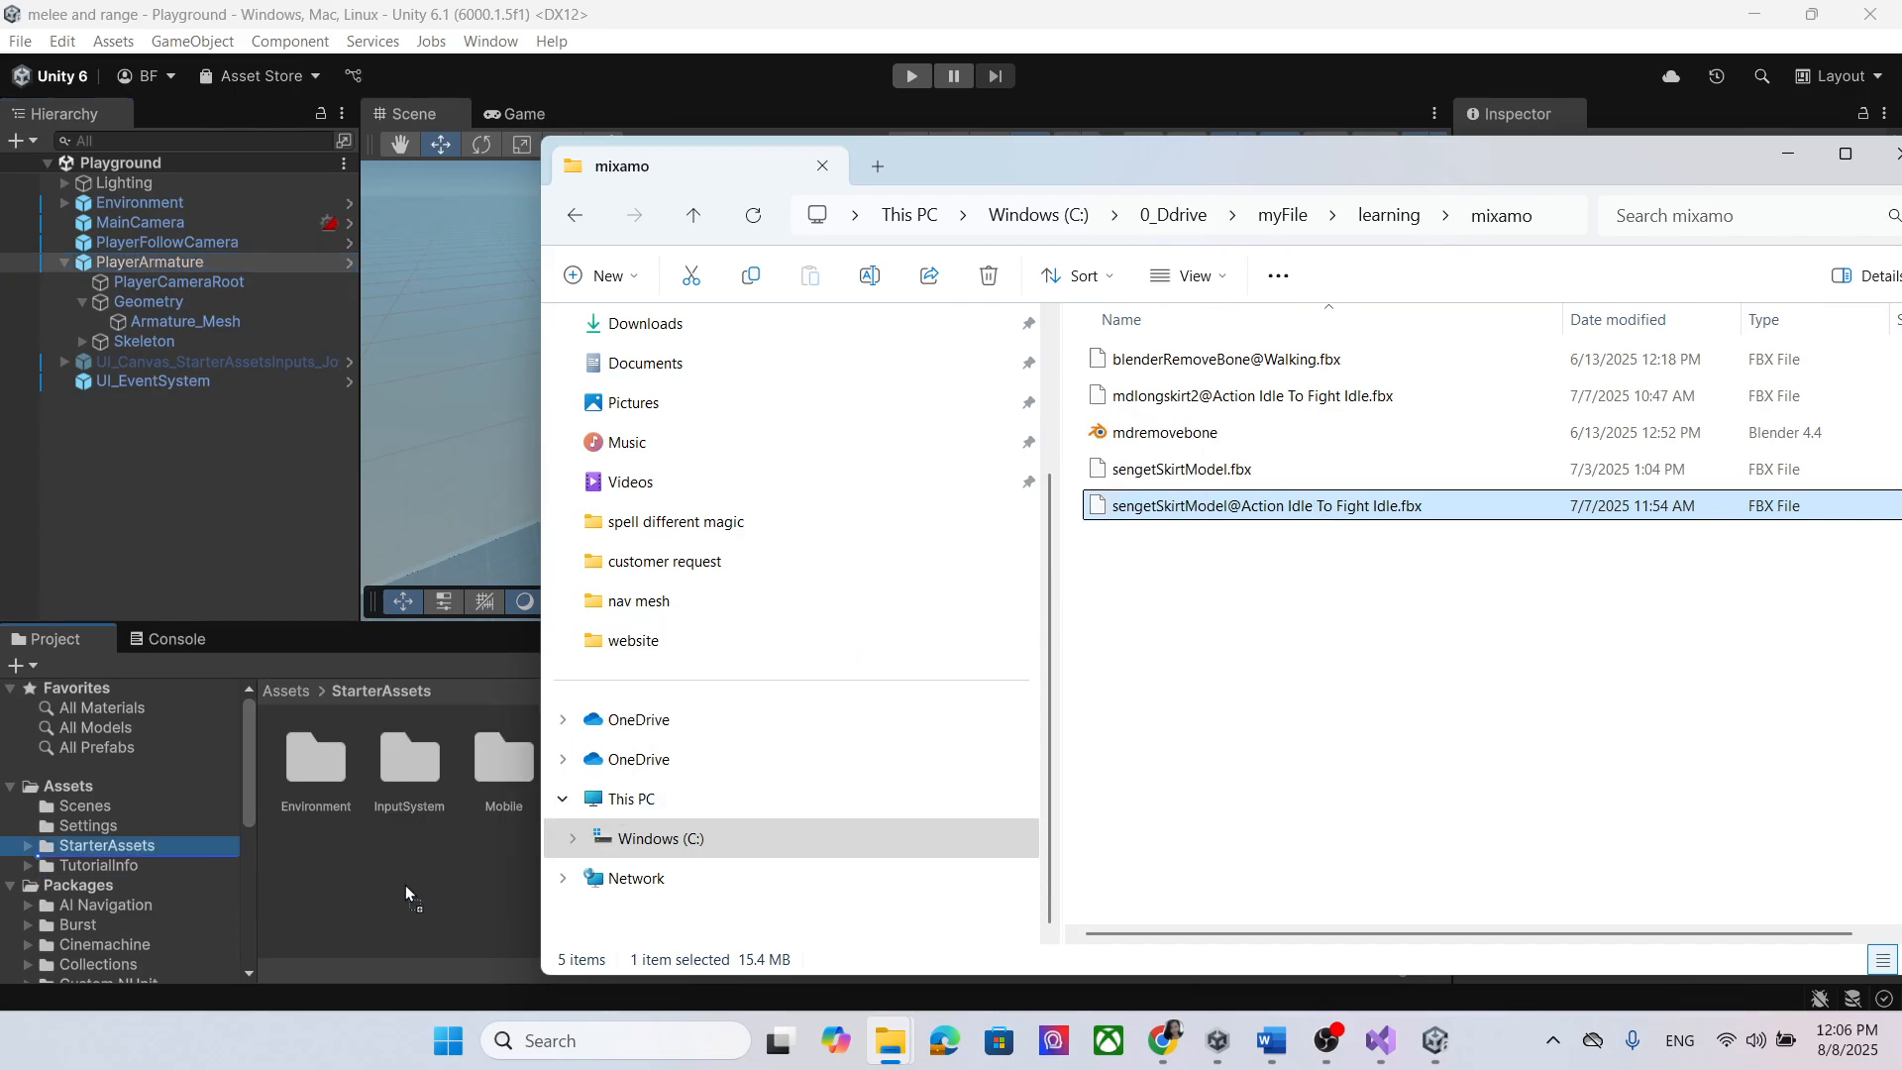
{"action": "left_click", "coordinate": [1801, 159]}
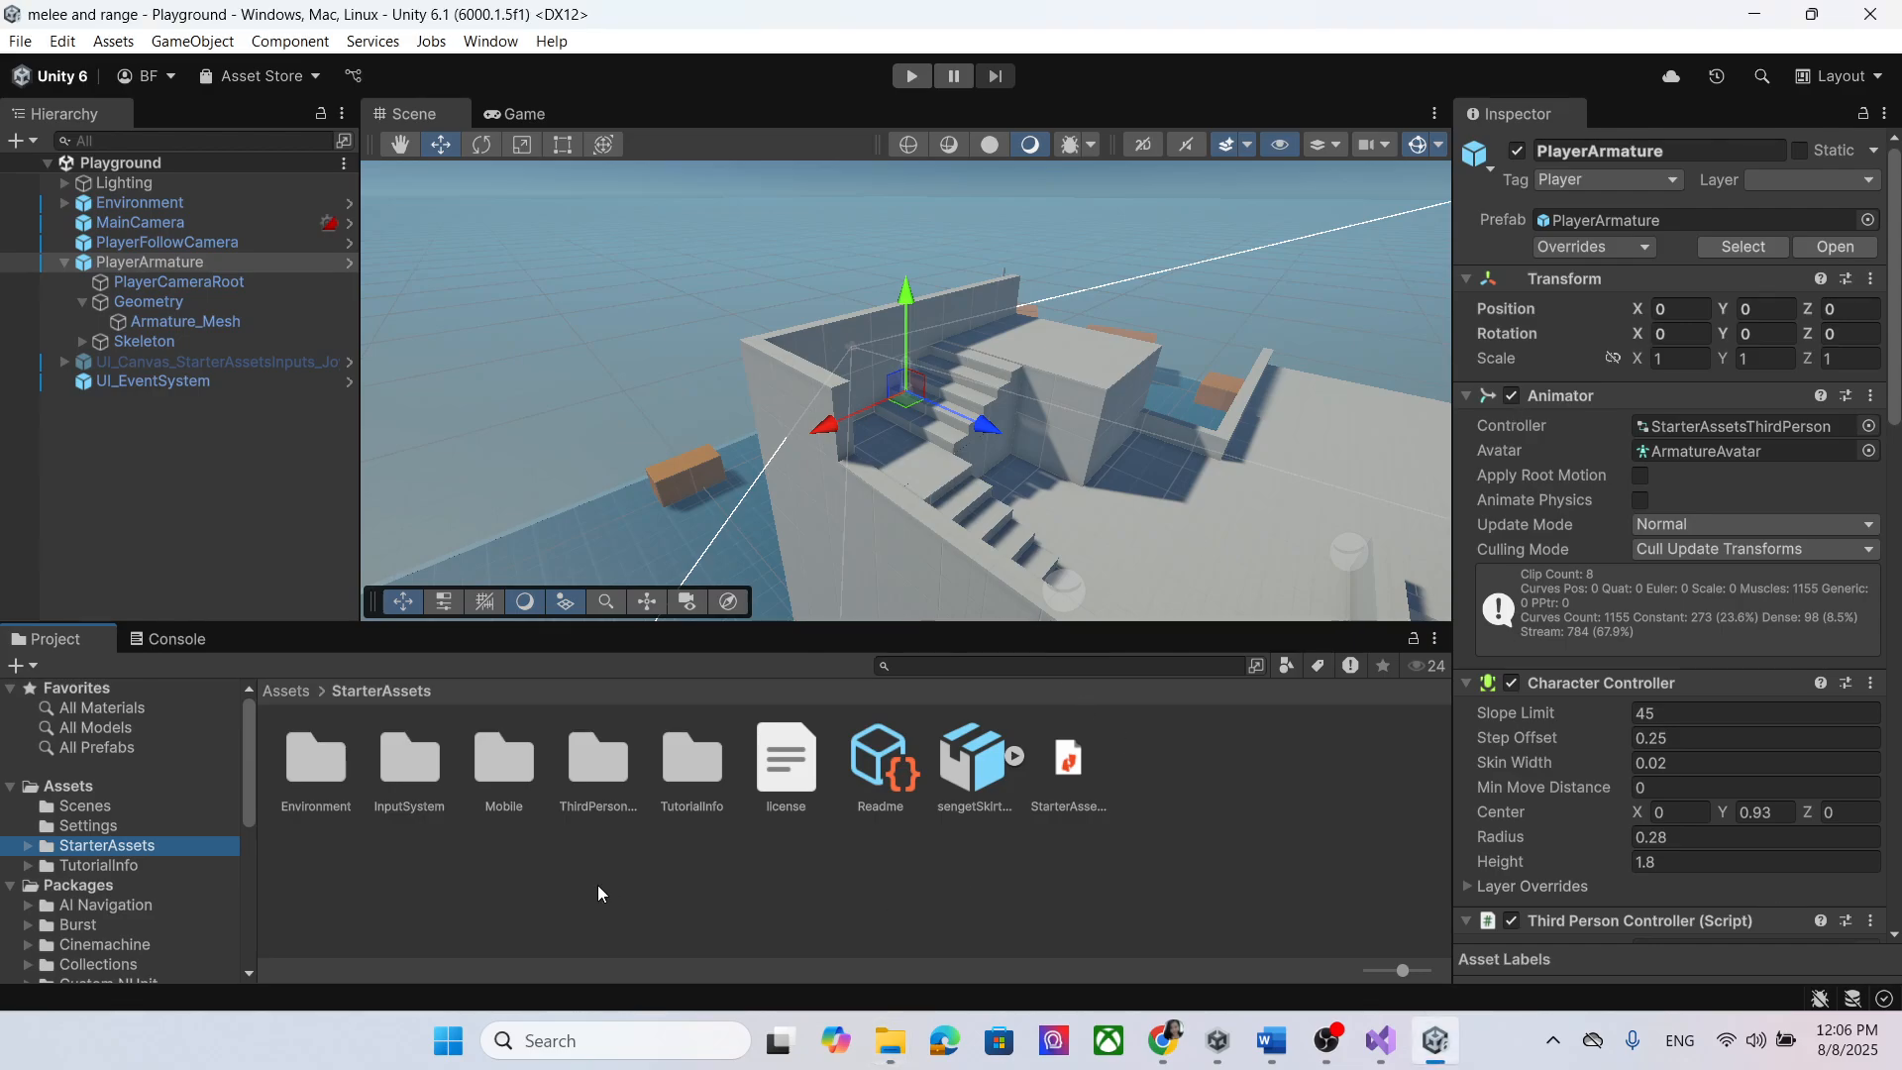
Step: Select the imported sengetSkirtModel asset and open the ThirdPersonController folder inside StarterAssets
{"action": "double_click", "coordinate": [615, 772]}
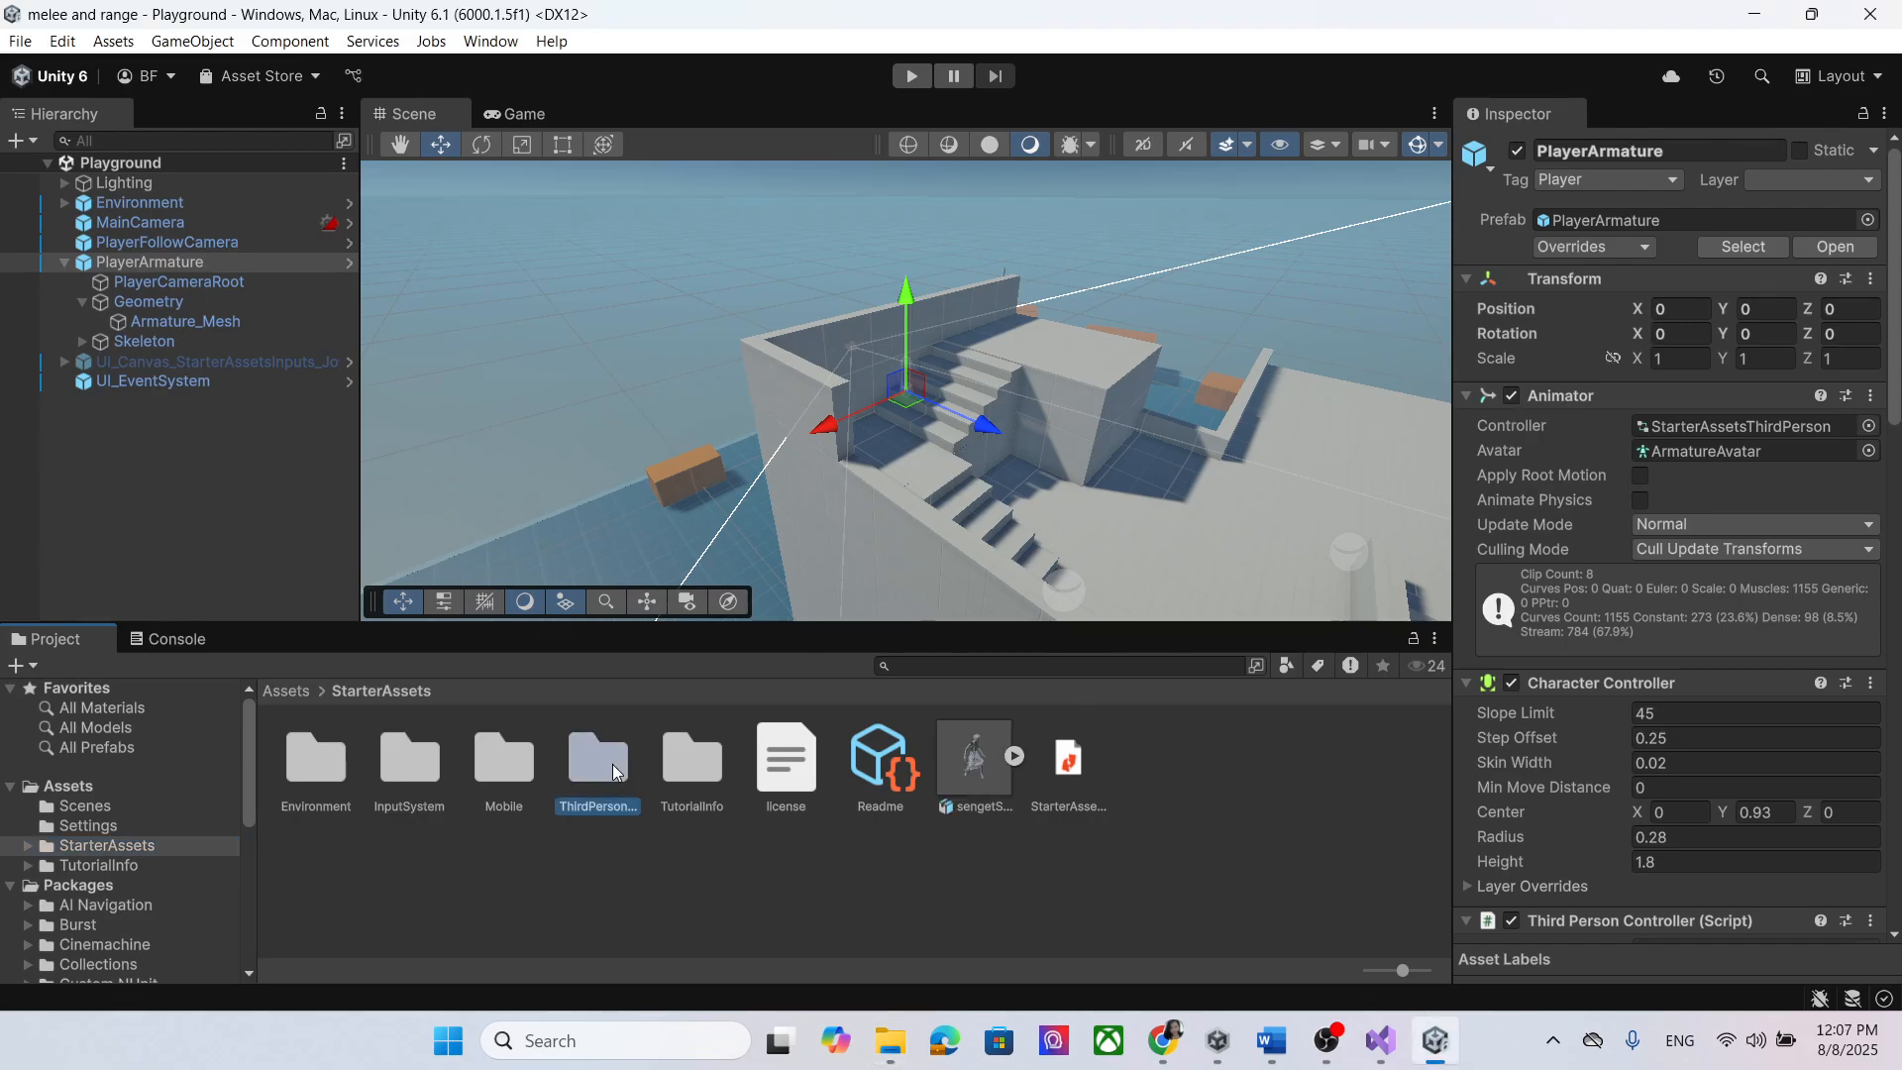
{"action": "left_click", "coordinate": [98, 842]}
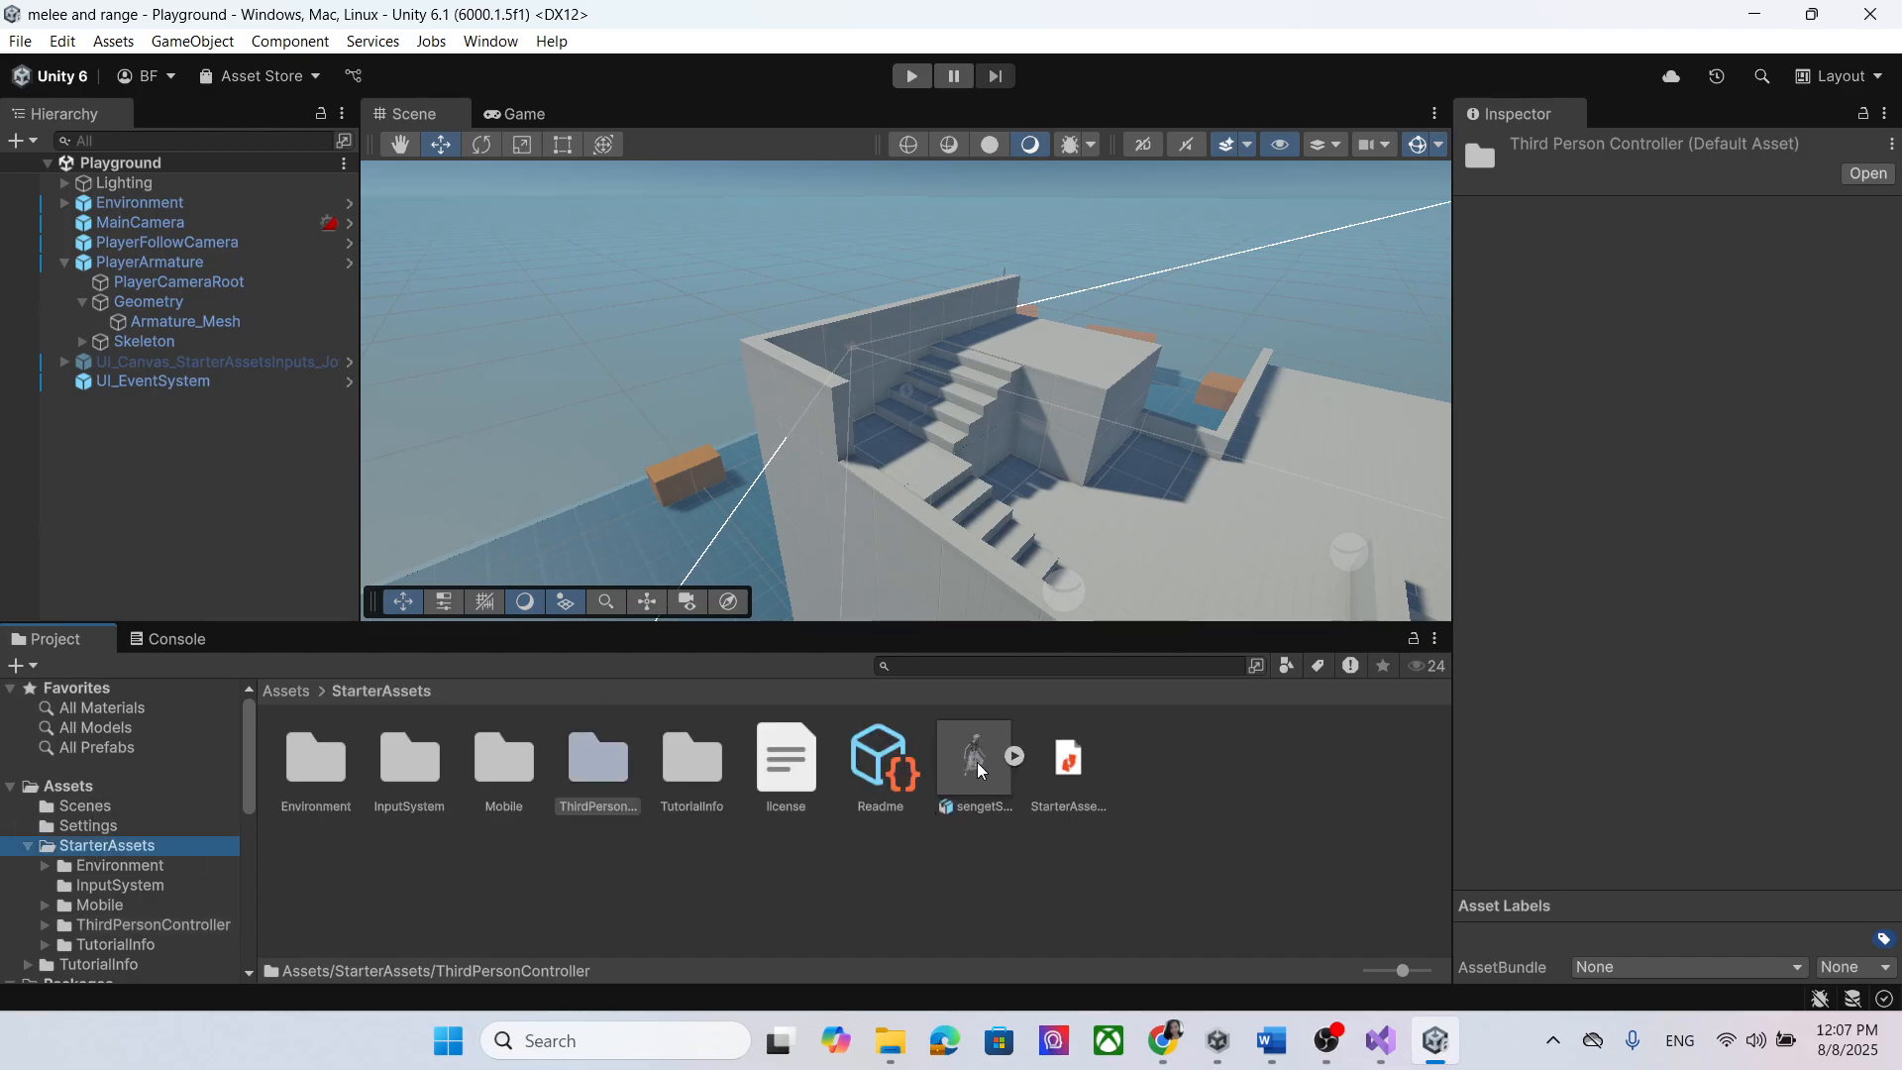
{"action": "left_click", "coordinate": [977, 763]}
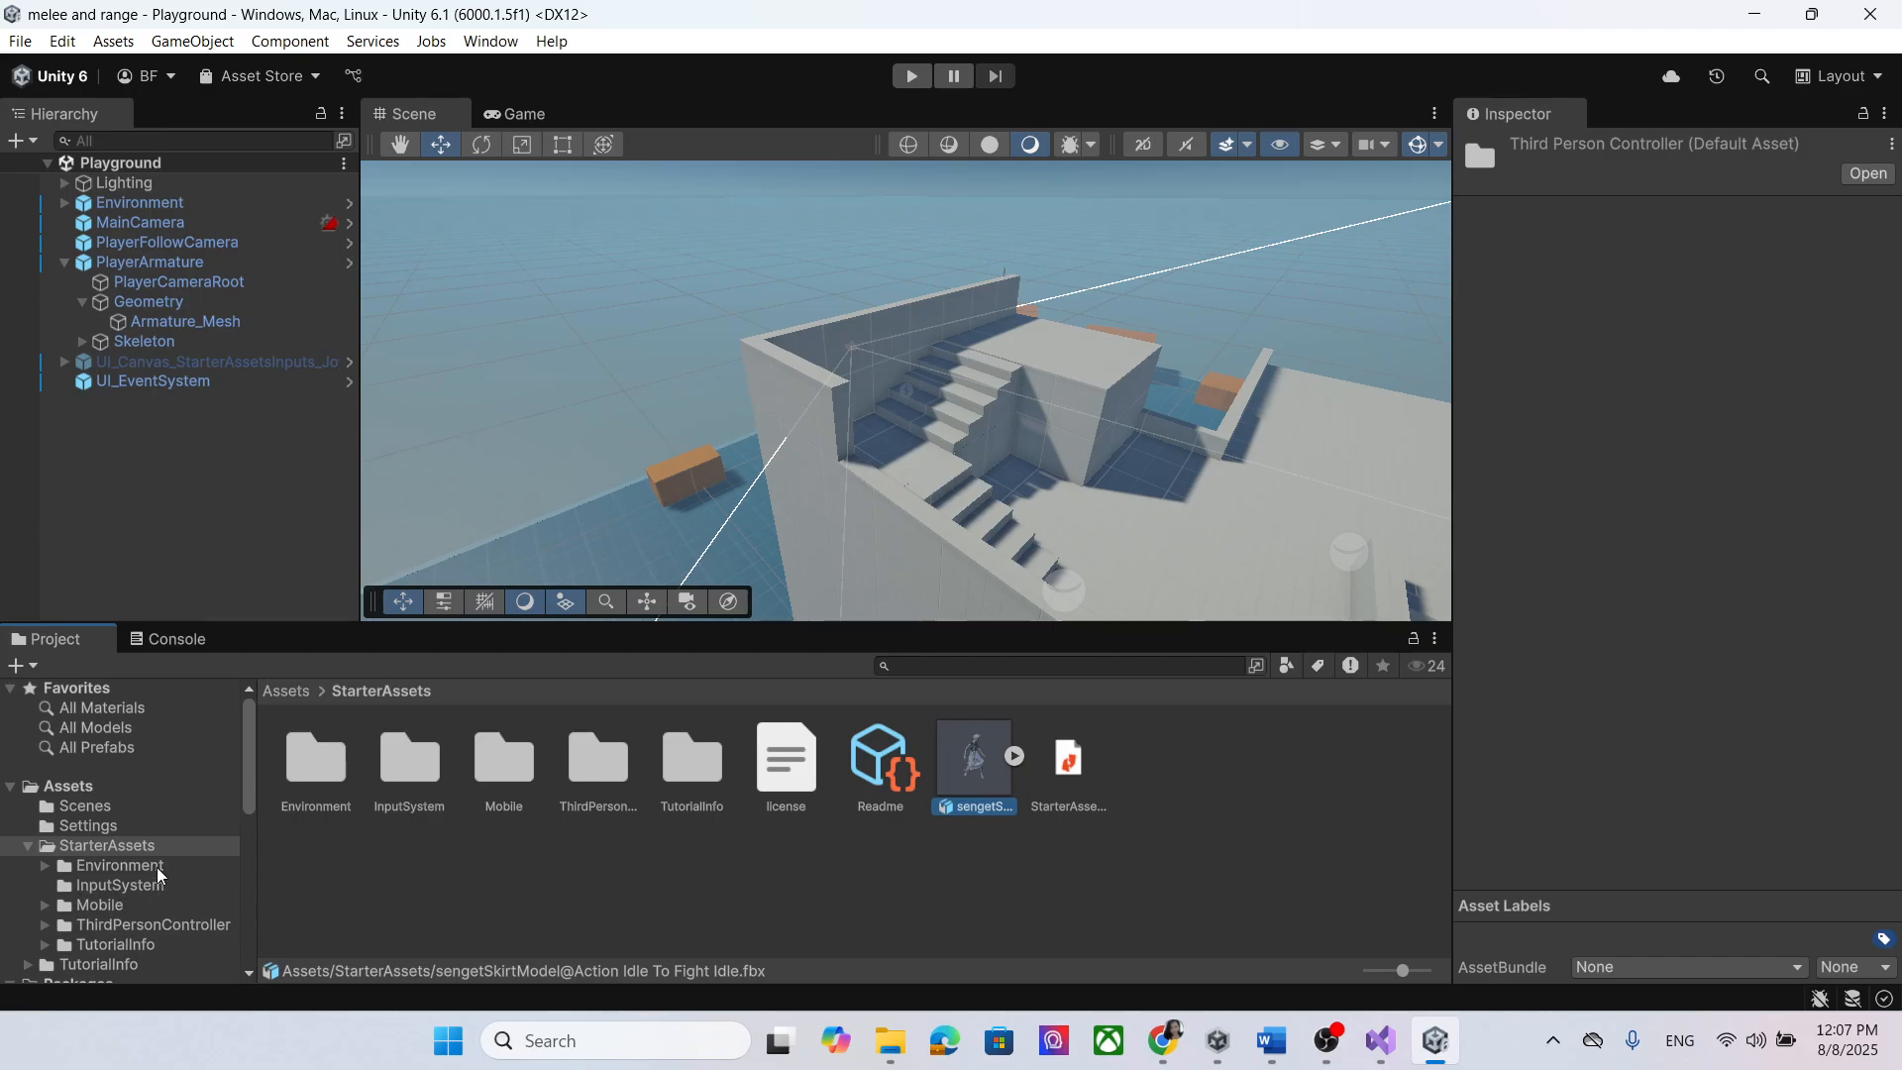
{"action": "left_click", "coordinate": [144, 923]}
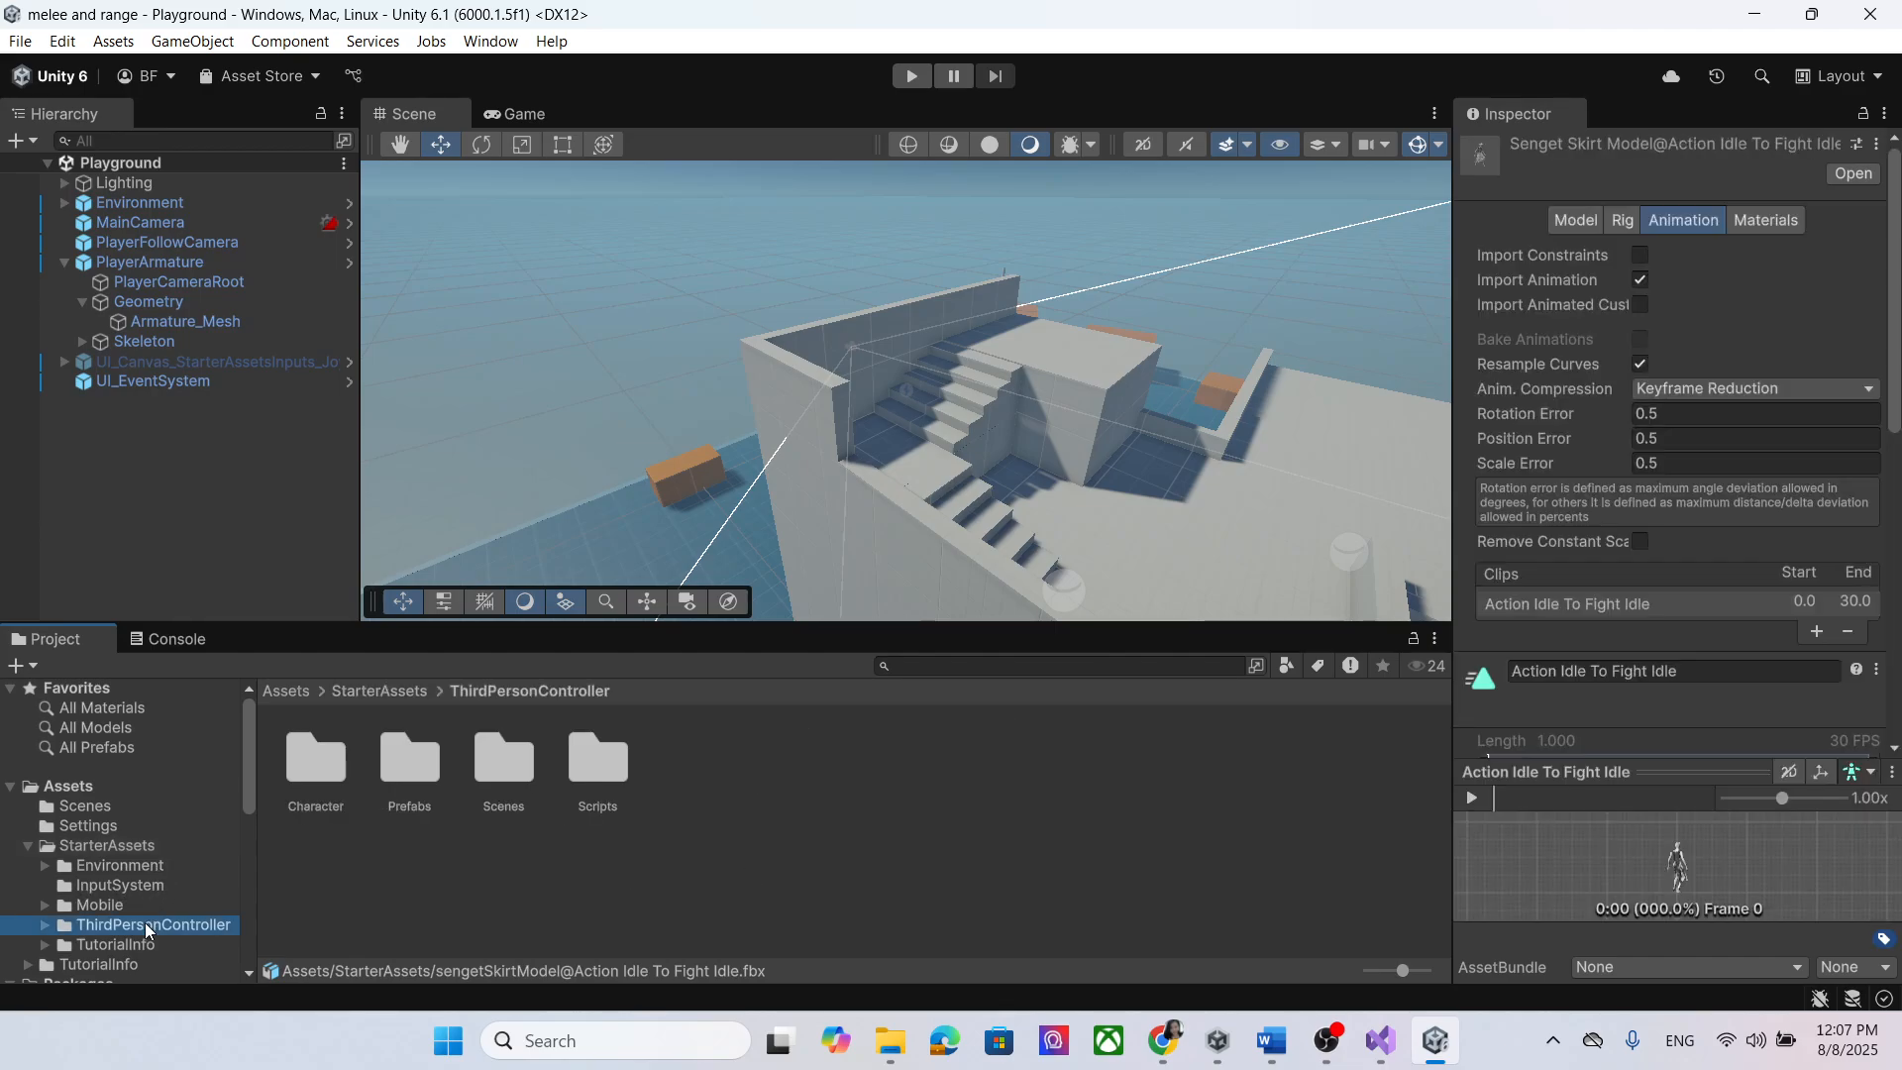
Step: Move the sengetSkirtModel@Action Idle To Fight Idle asset into ThirdPersonController's Character folder, expand its sub-assets and select it
{"action": "double_click", "coordinate": [309, 793]}
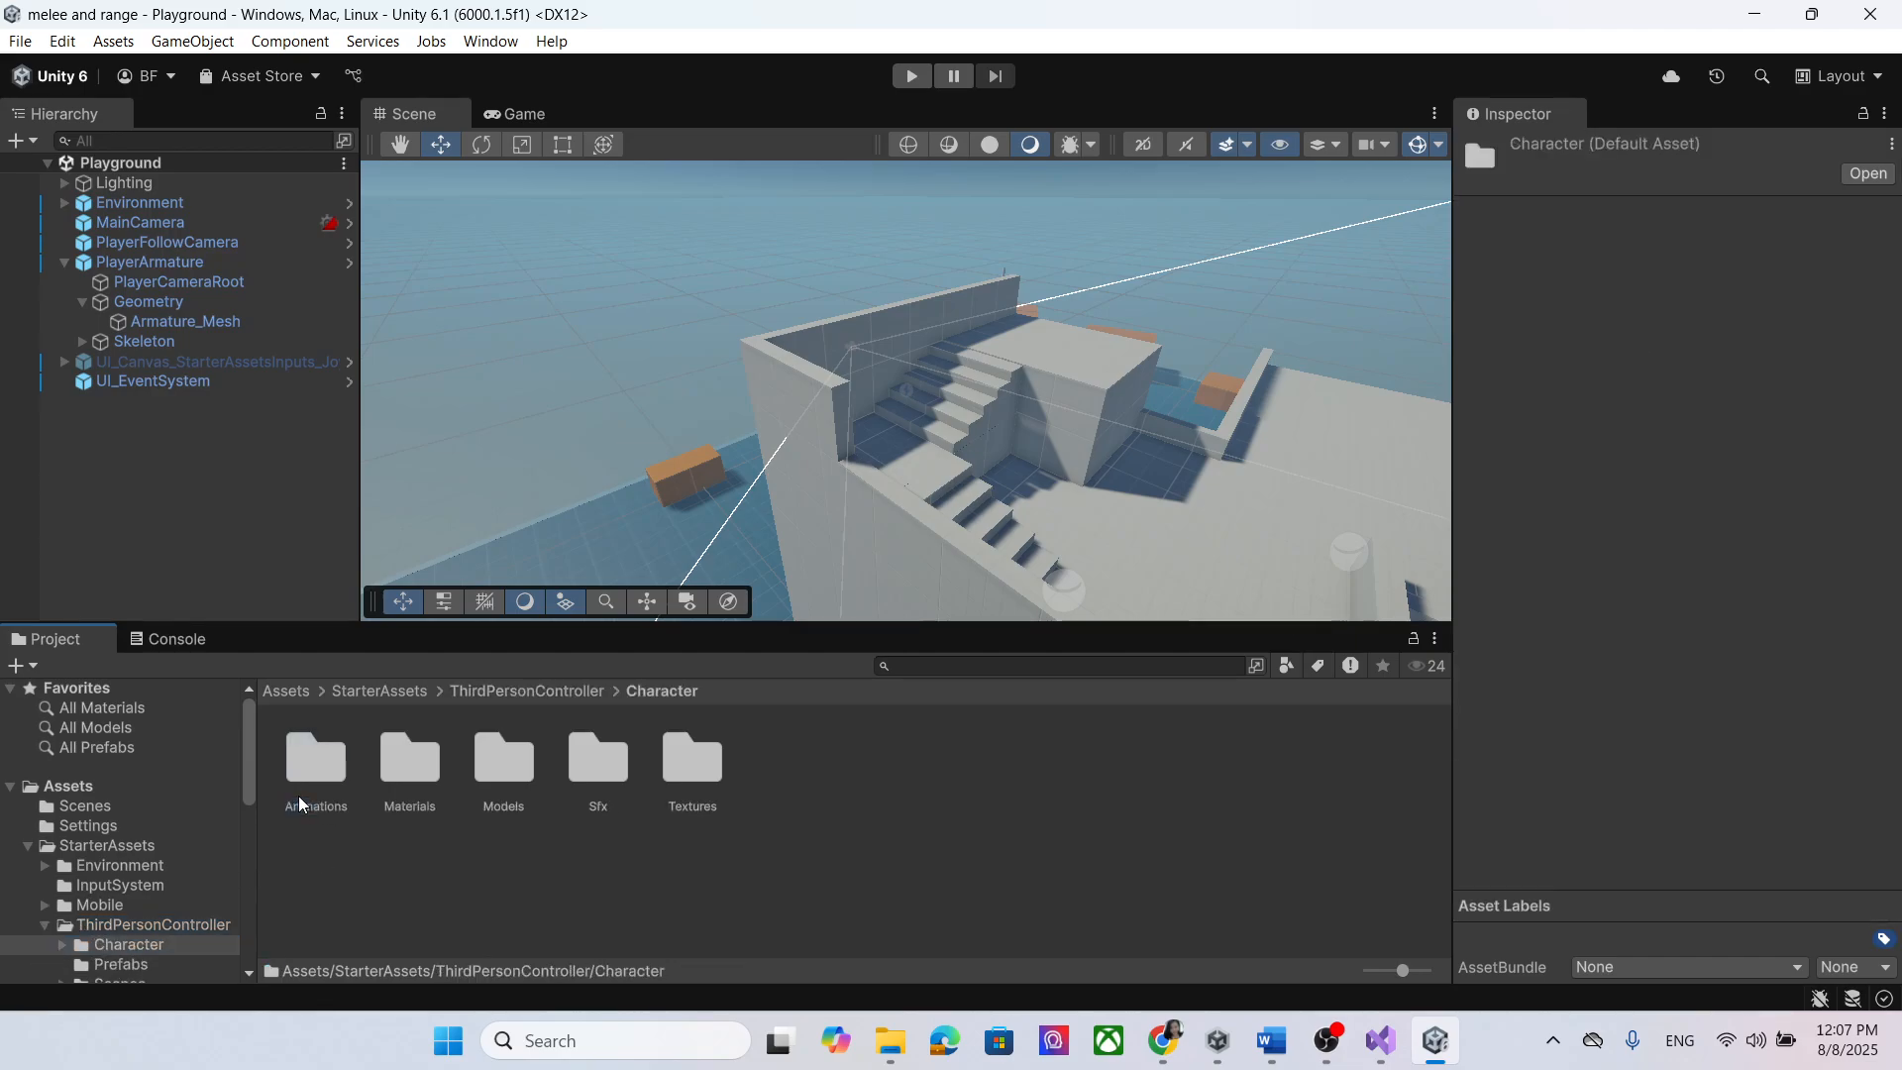
{"action": "left_click", "coordinate": [952, 855]}
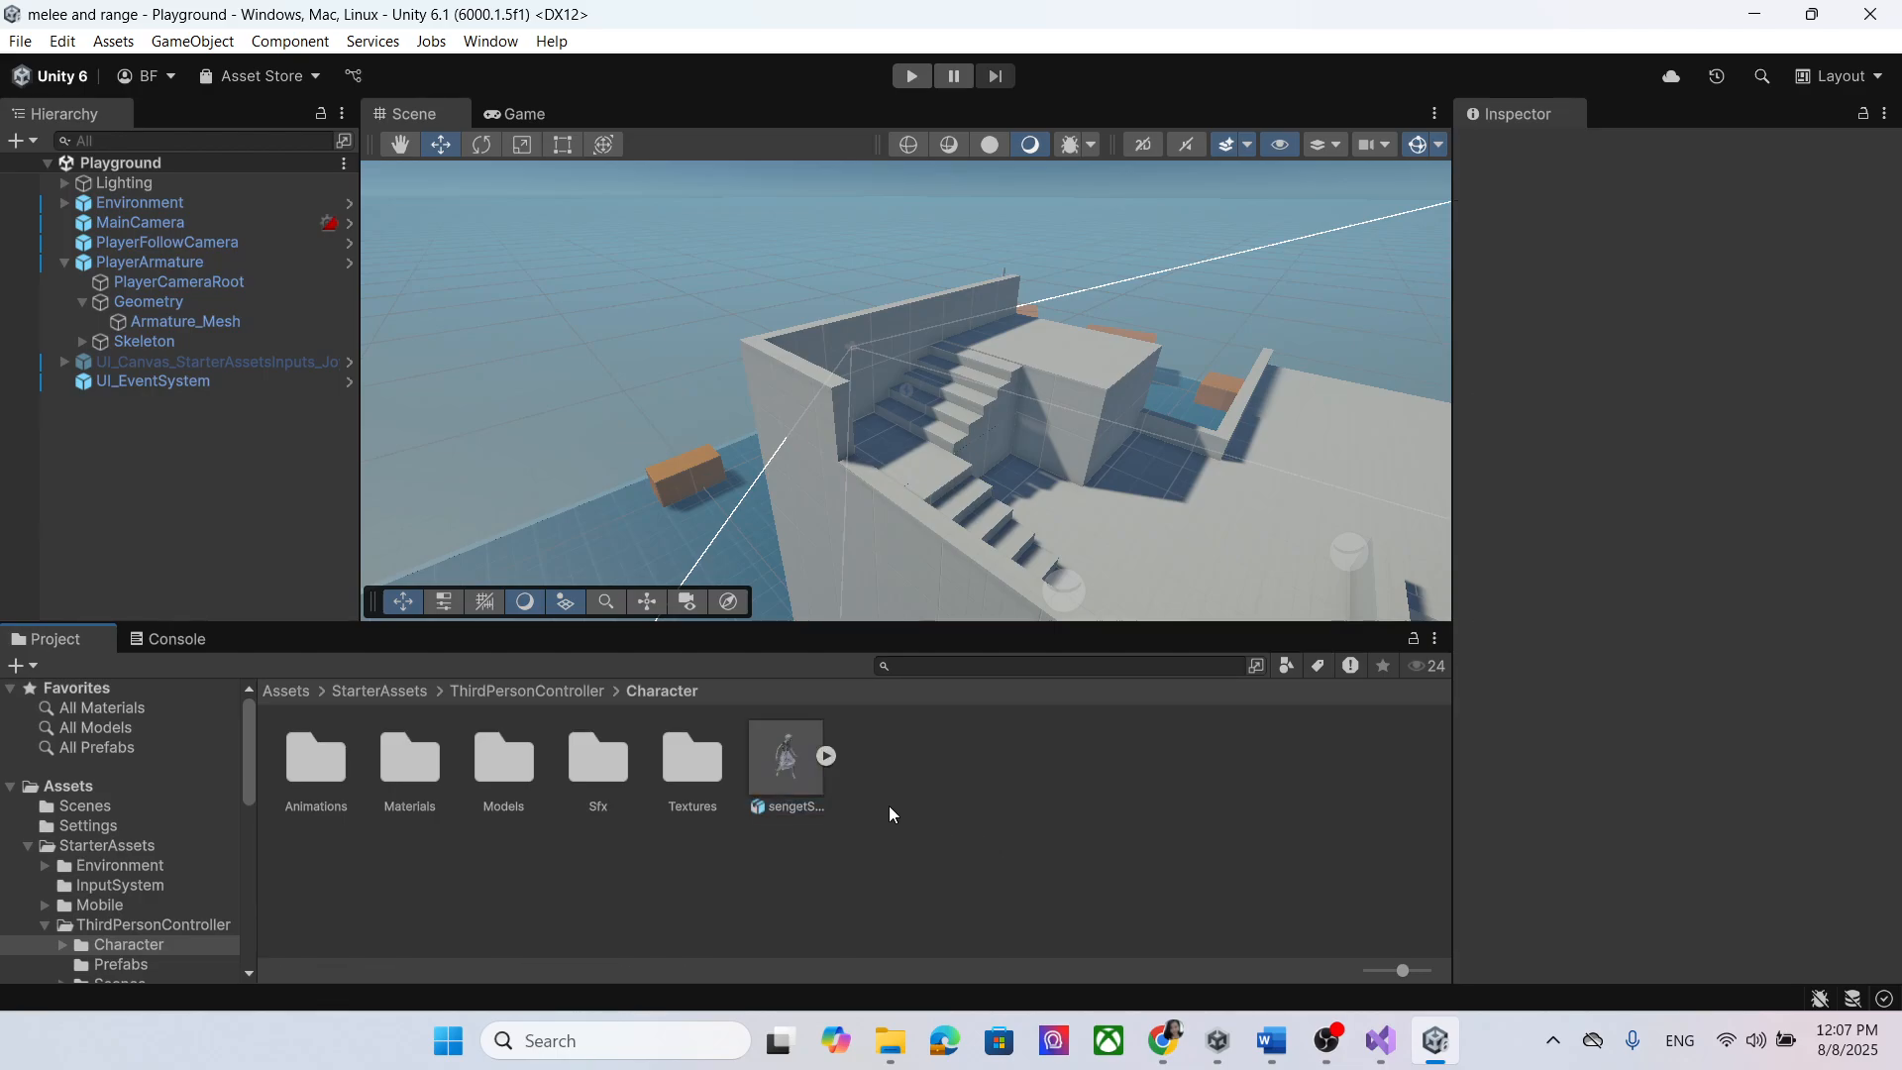
{"action": "left_click", "coordinate": [835, 757]}
{"action": "left_click", "coordinate": [796, 761]}
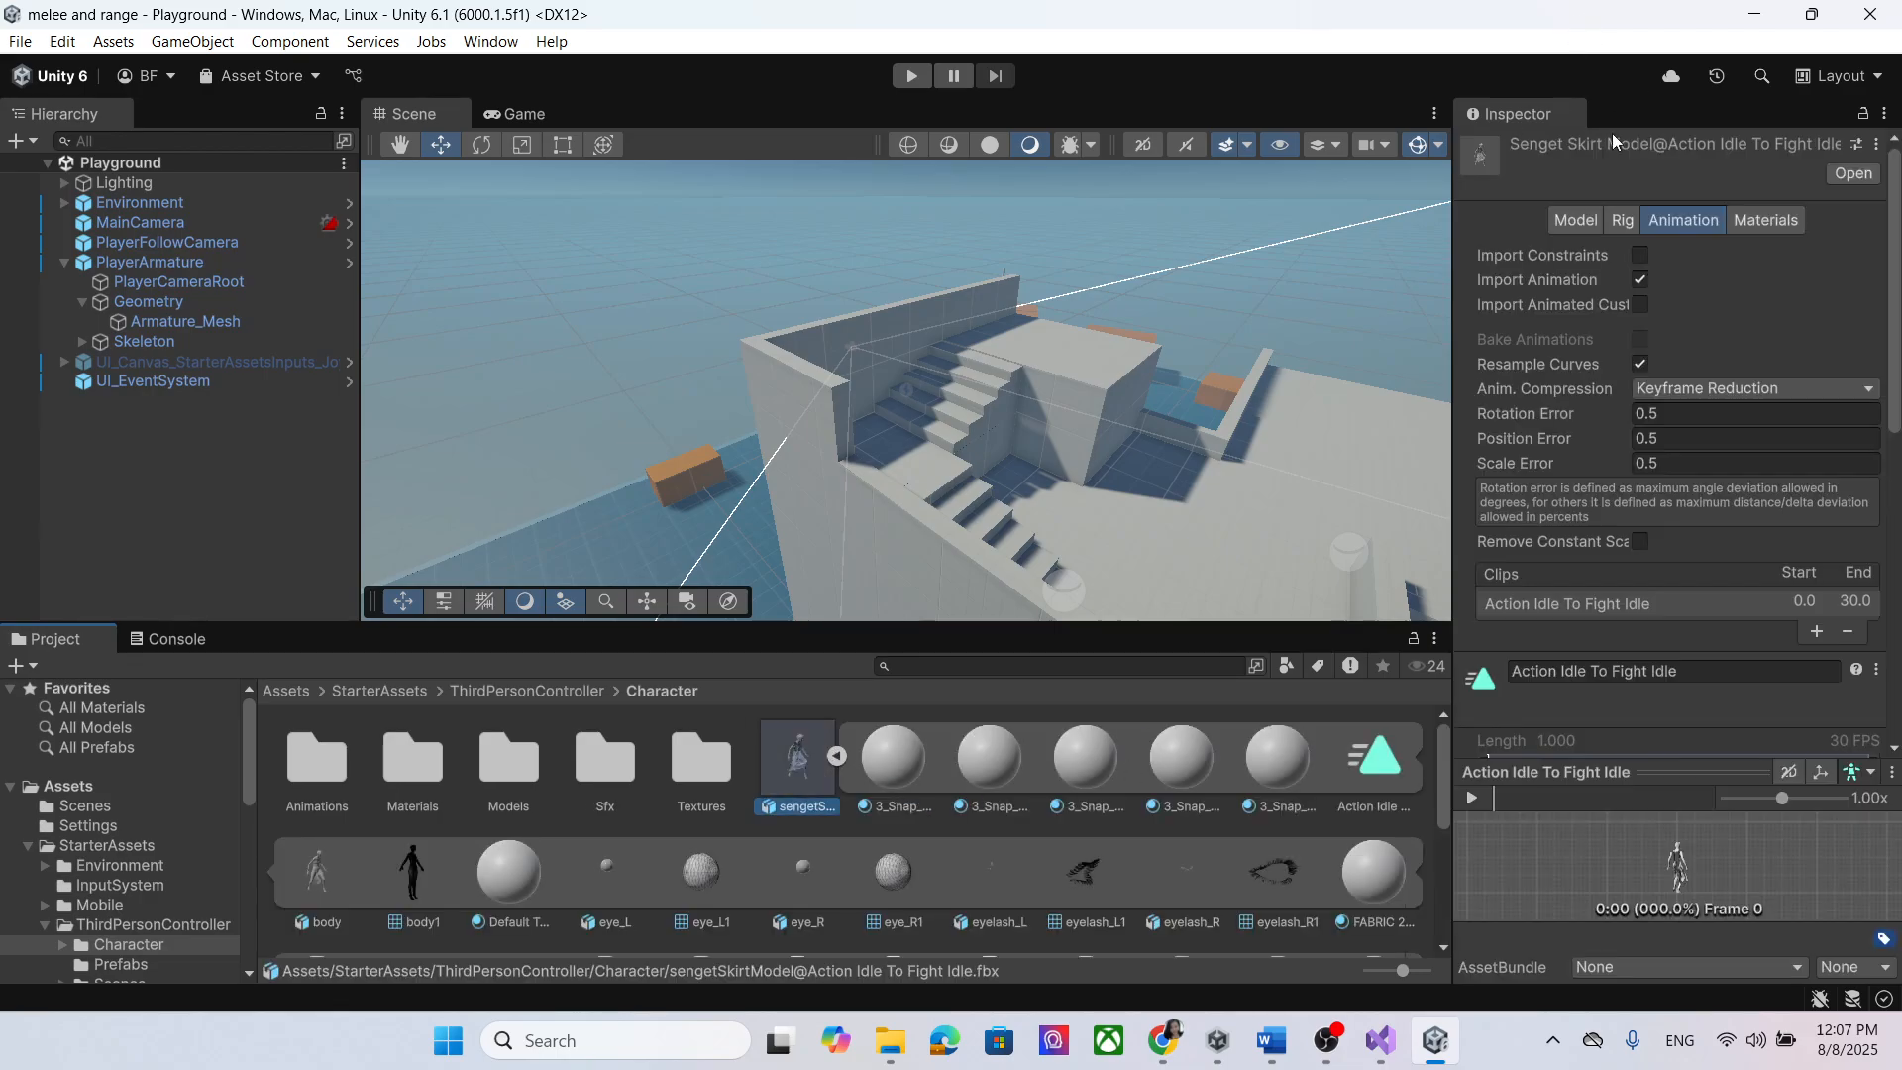
Step: Set the sengetSkirtModel asset's rig animation type to Humanoid and apply the change
{"action": "left_click", "coordinate": [1624, 221]}
{"action": "left_click", "coordinate": [1692, 253]}
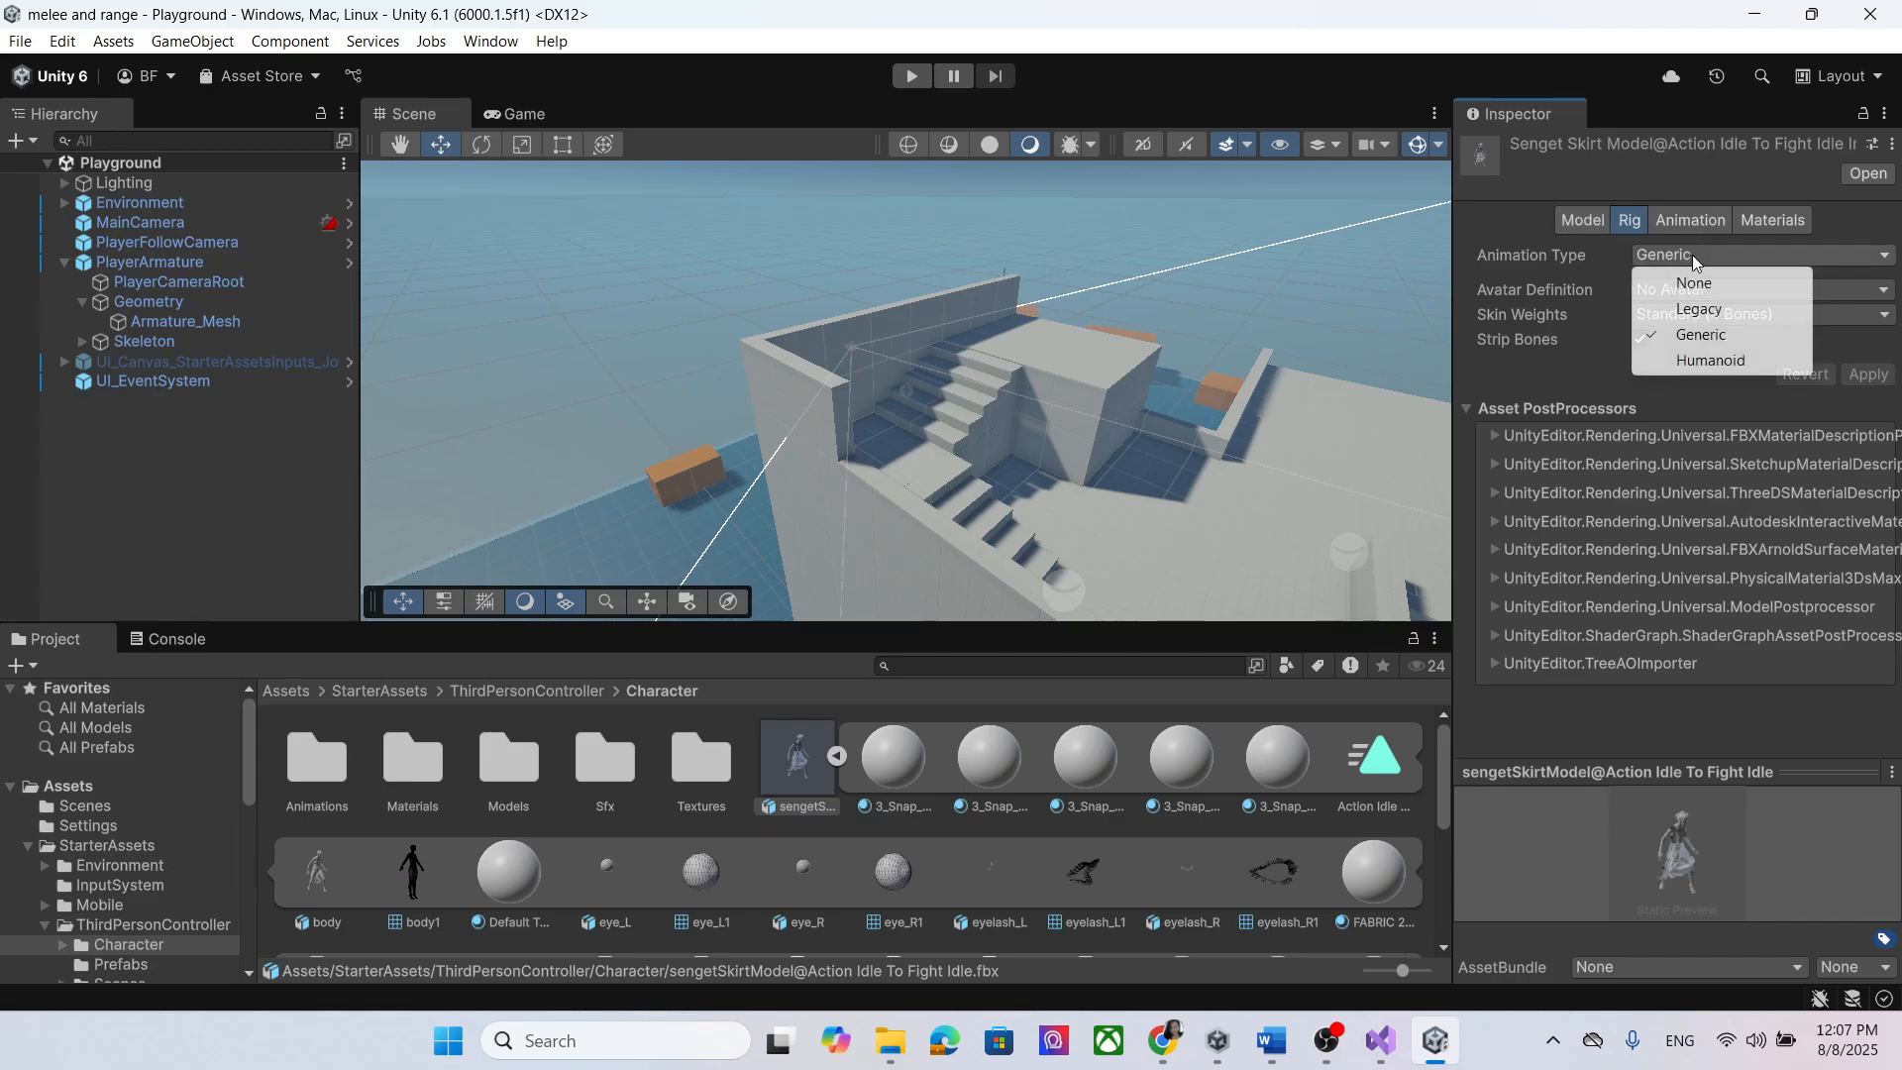
{"action": "left_click", "coordinate": [1743, 356]}
{"action": "left_click", "coordinate": [1854, 459]}
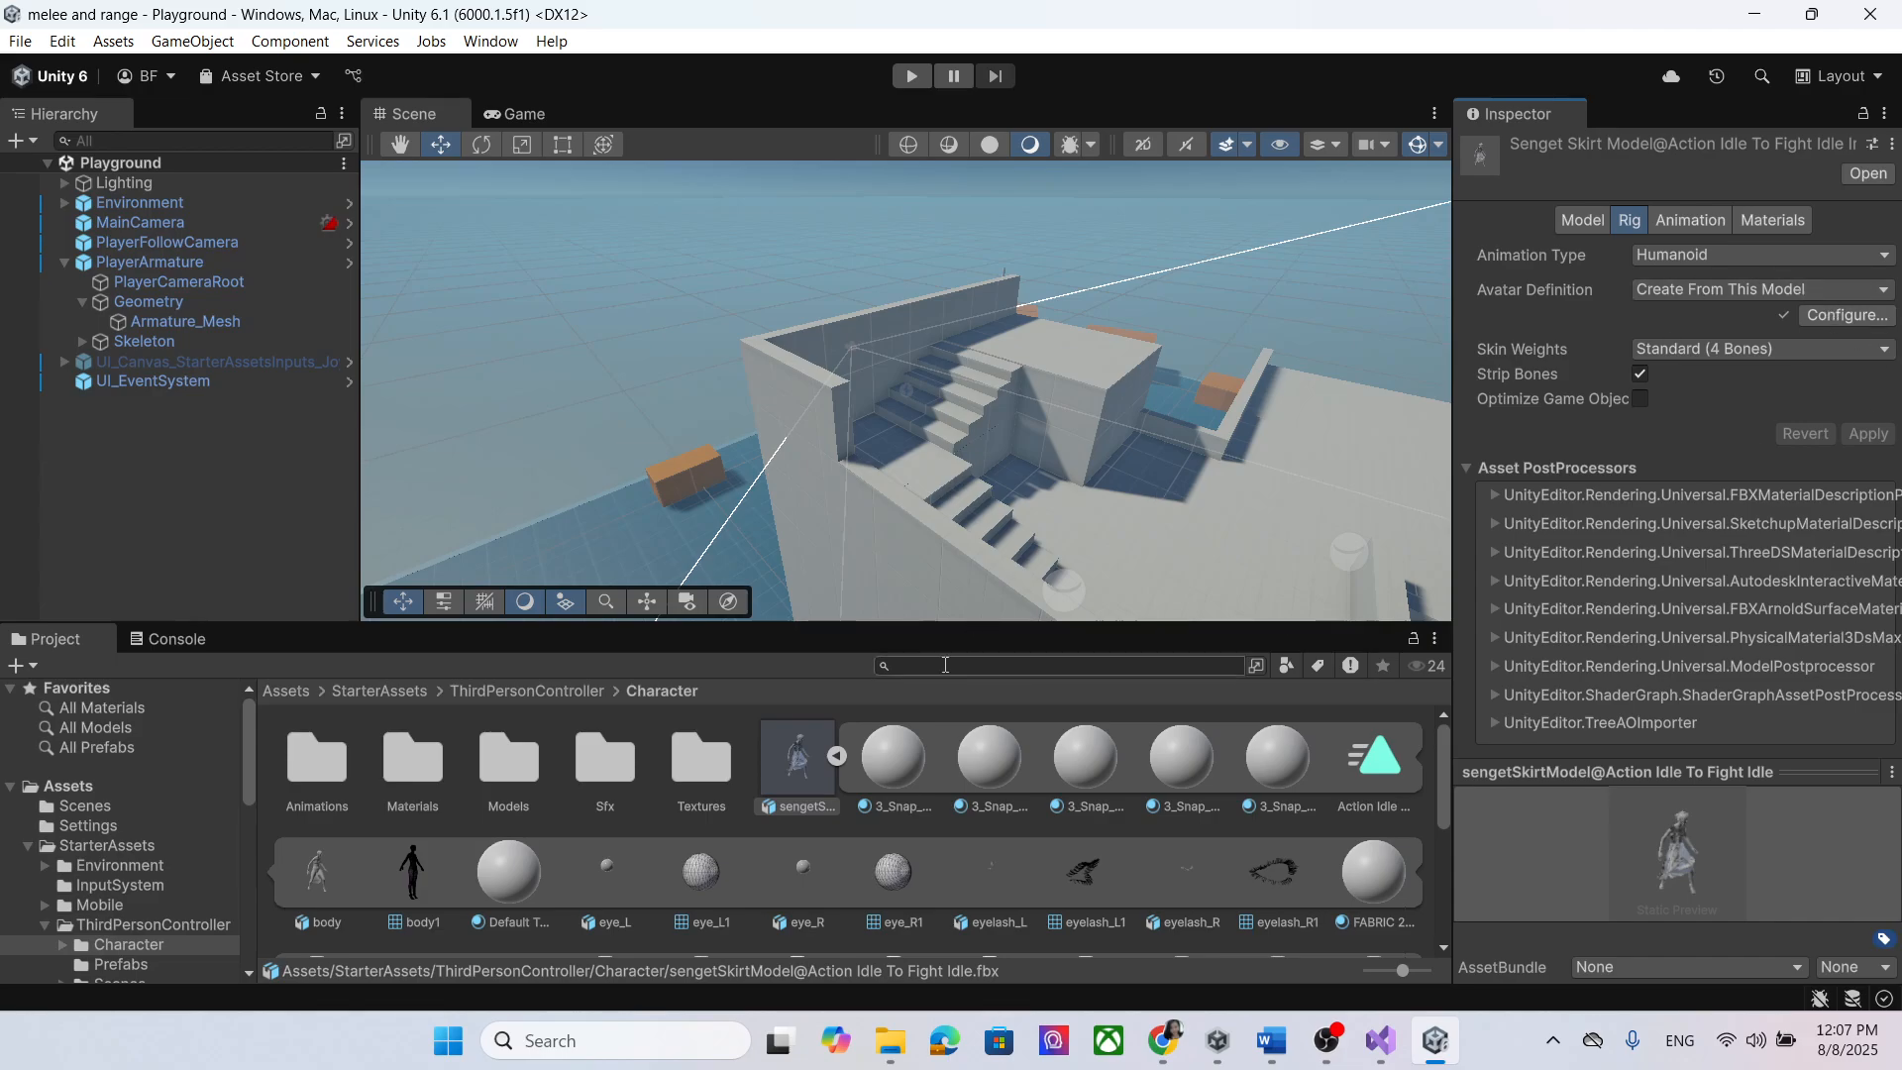
Step: Add the sengetSkirtModel to the scene as a child of PlayerArmature's Geometry object and set its position to 0, 0, 0
{"action": "left_click_drag", "start_coordinate": [797, 771], "coordinate": [529, 365]}
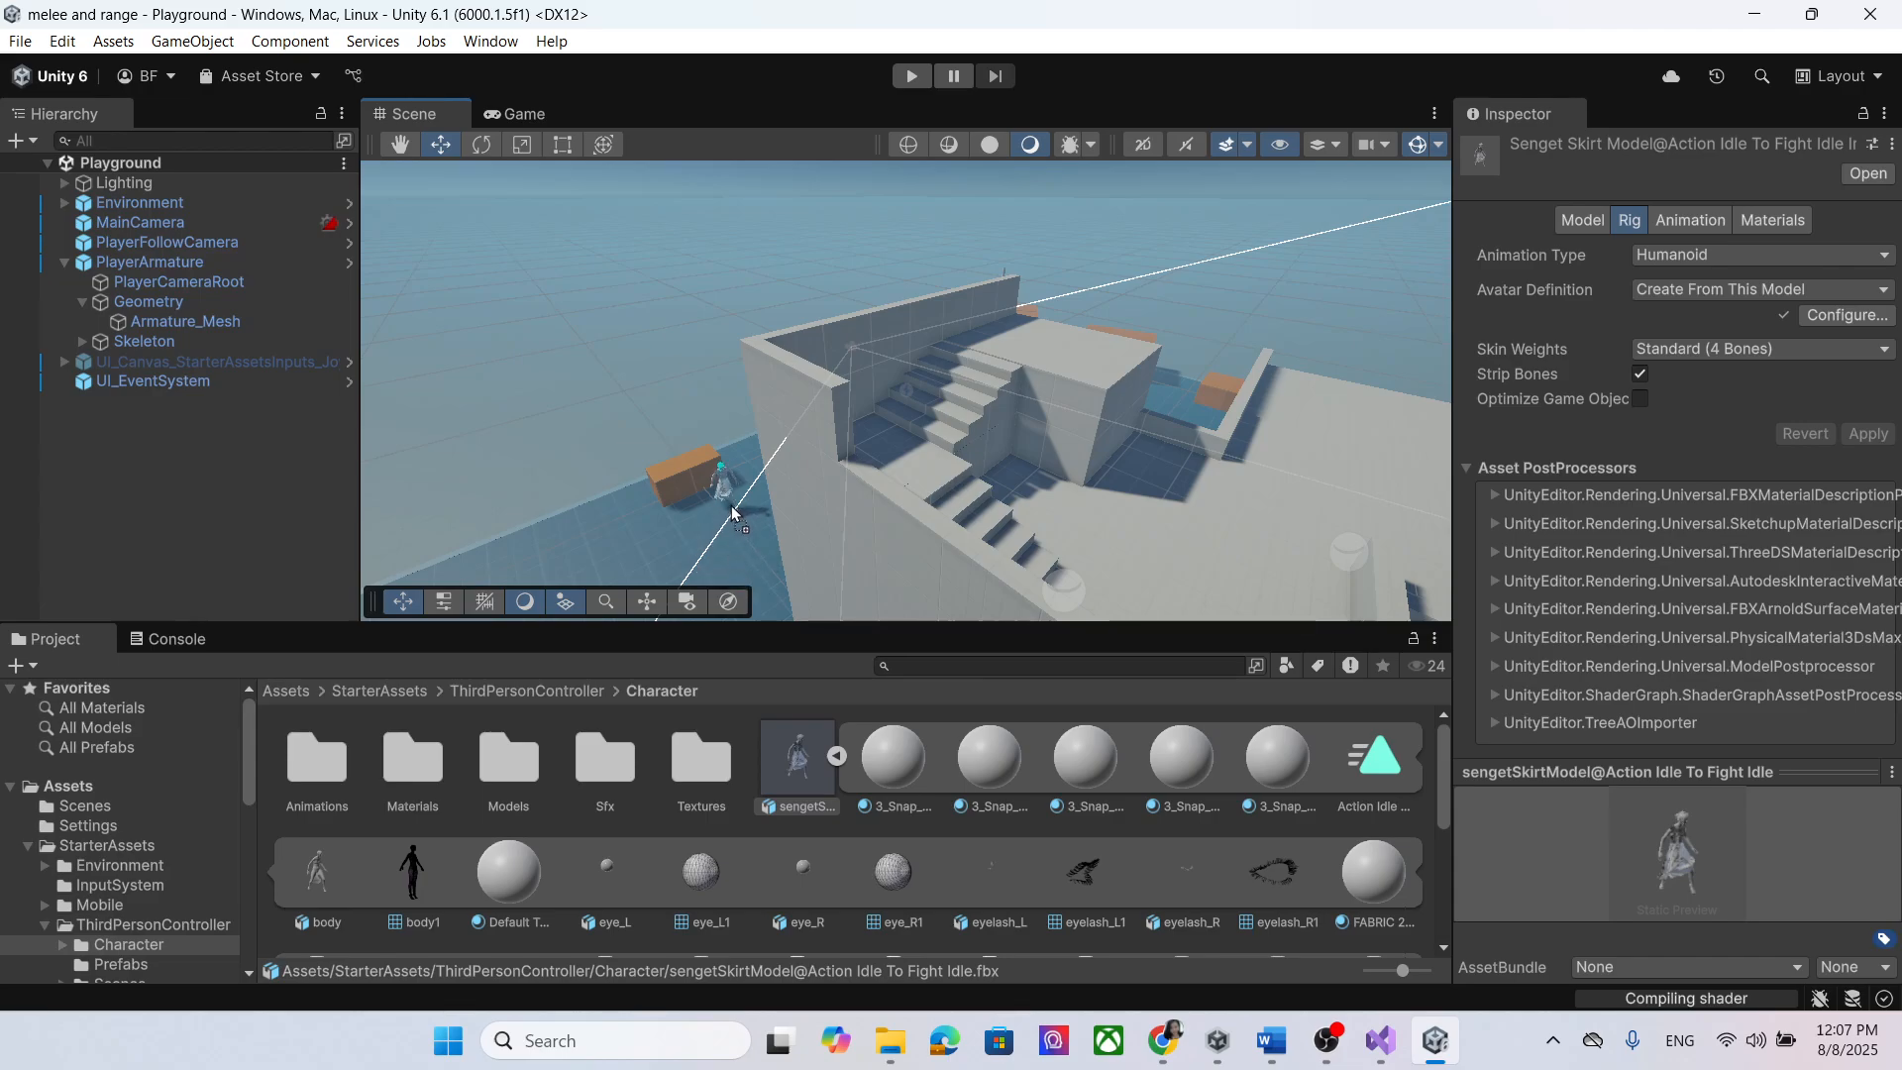
{"action": "left_click_drag", "start_coordinate": [731, 506], "coordinate": [187, 305]}
{"action": "left_click", "coordinate": [1696, 310]}
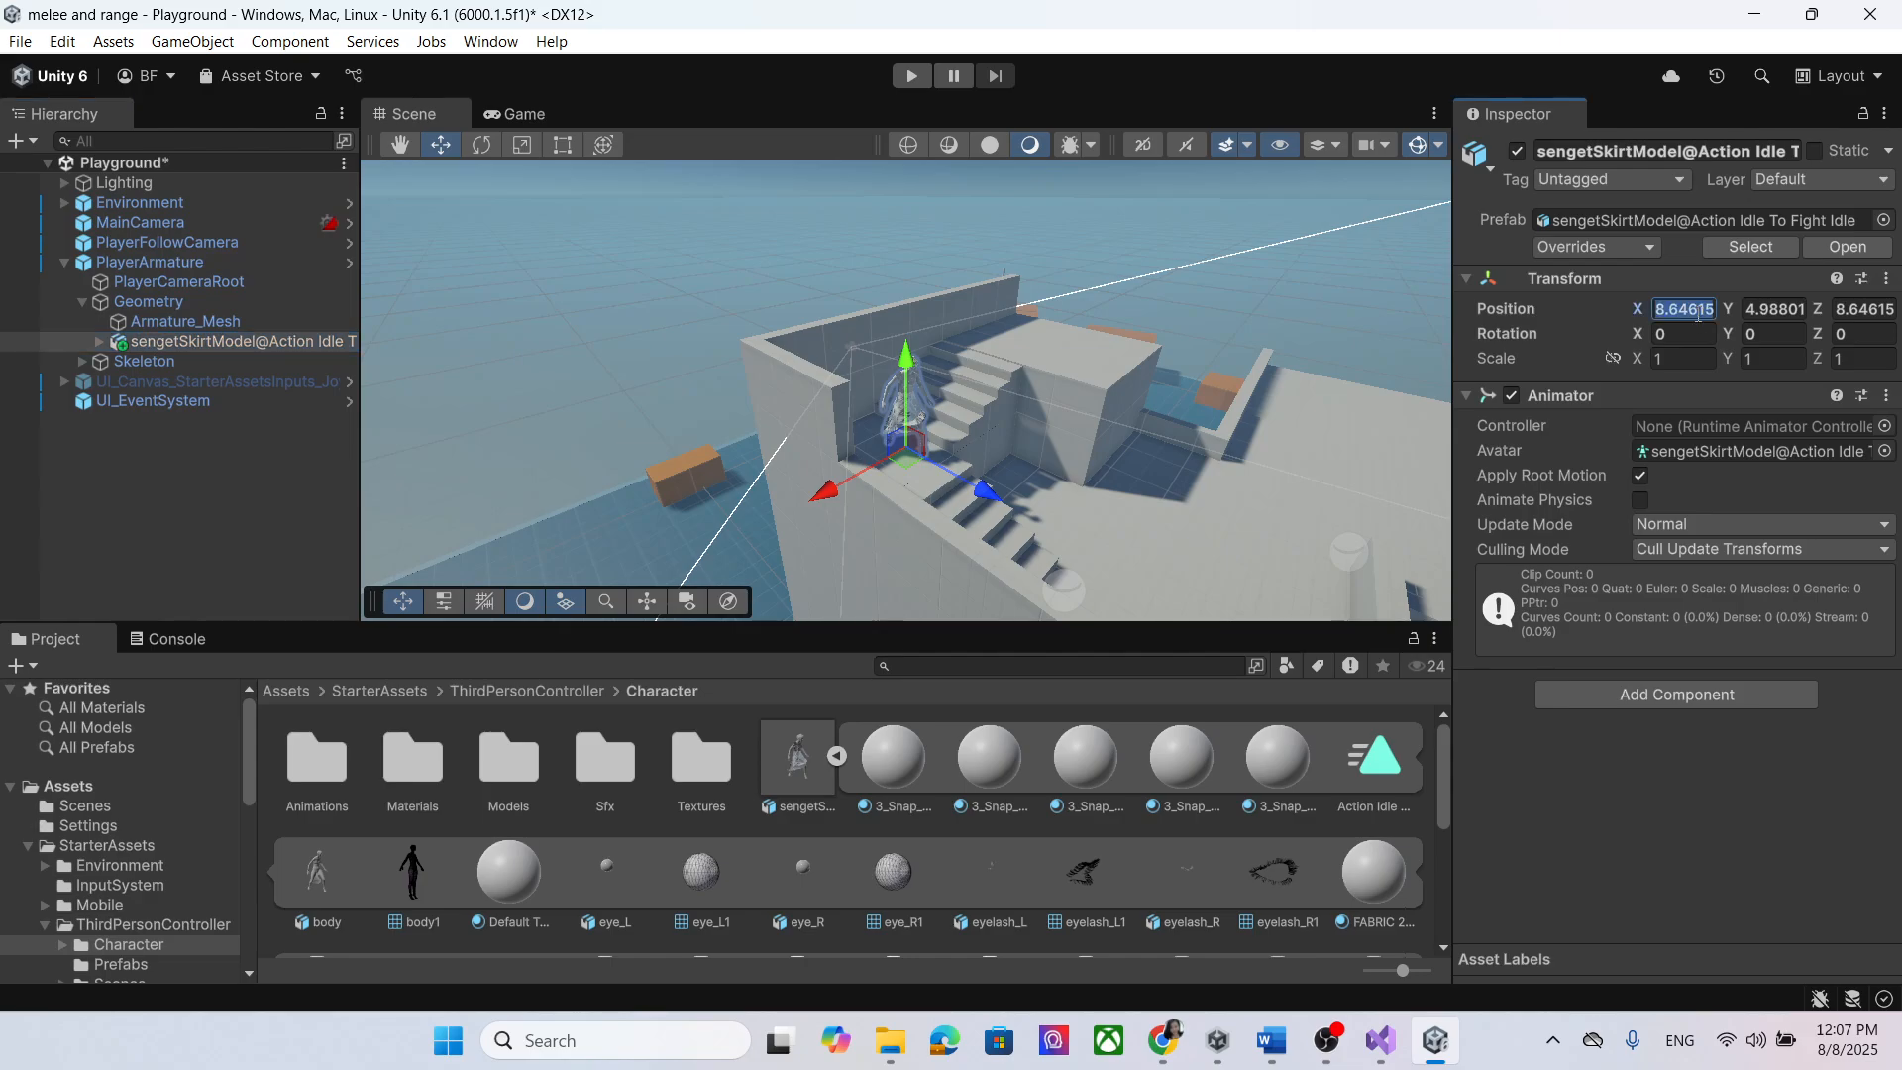
{"action": "type", "text": "0"}
{"action": "key", "text": "Tab"}
{"action": "type", "text": "0"}
{"action": "key", "text": "Tab"}
{"action": "type", "text": "0"}
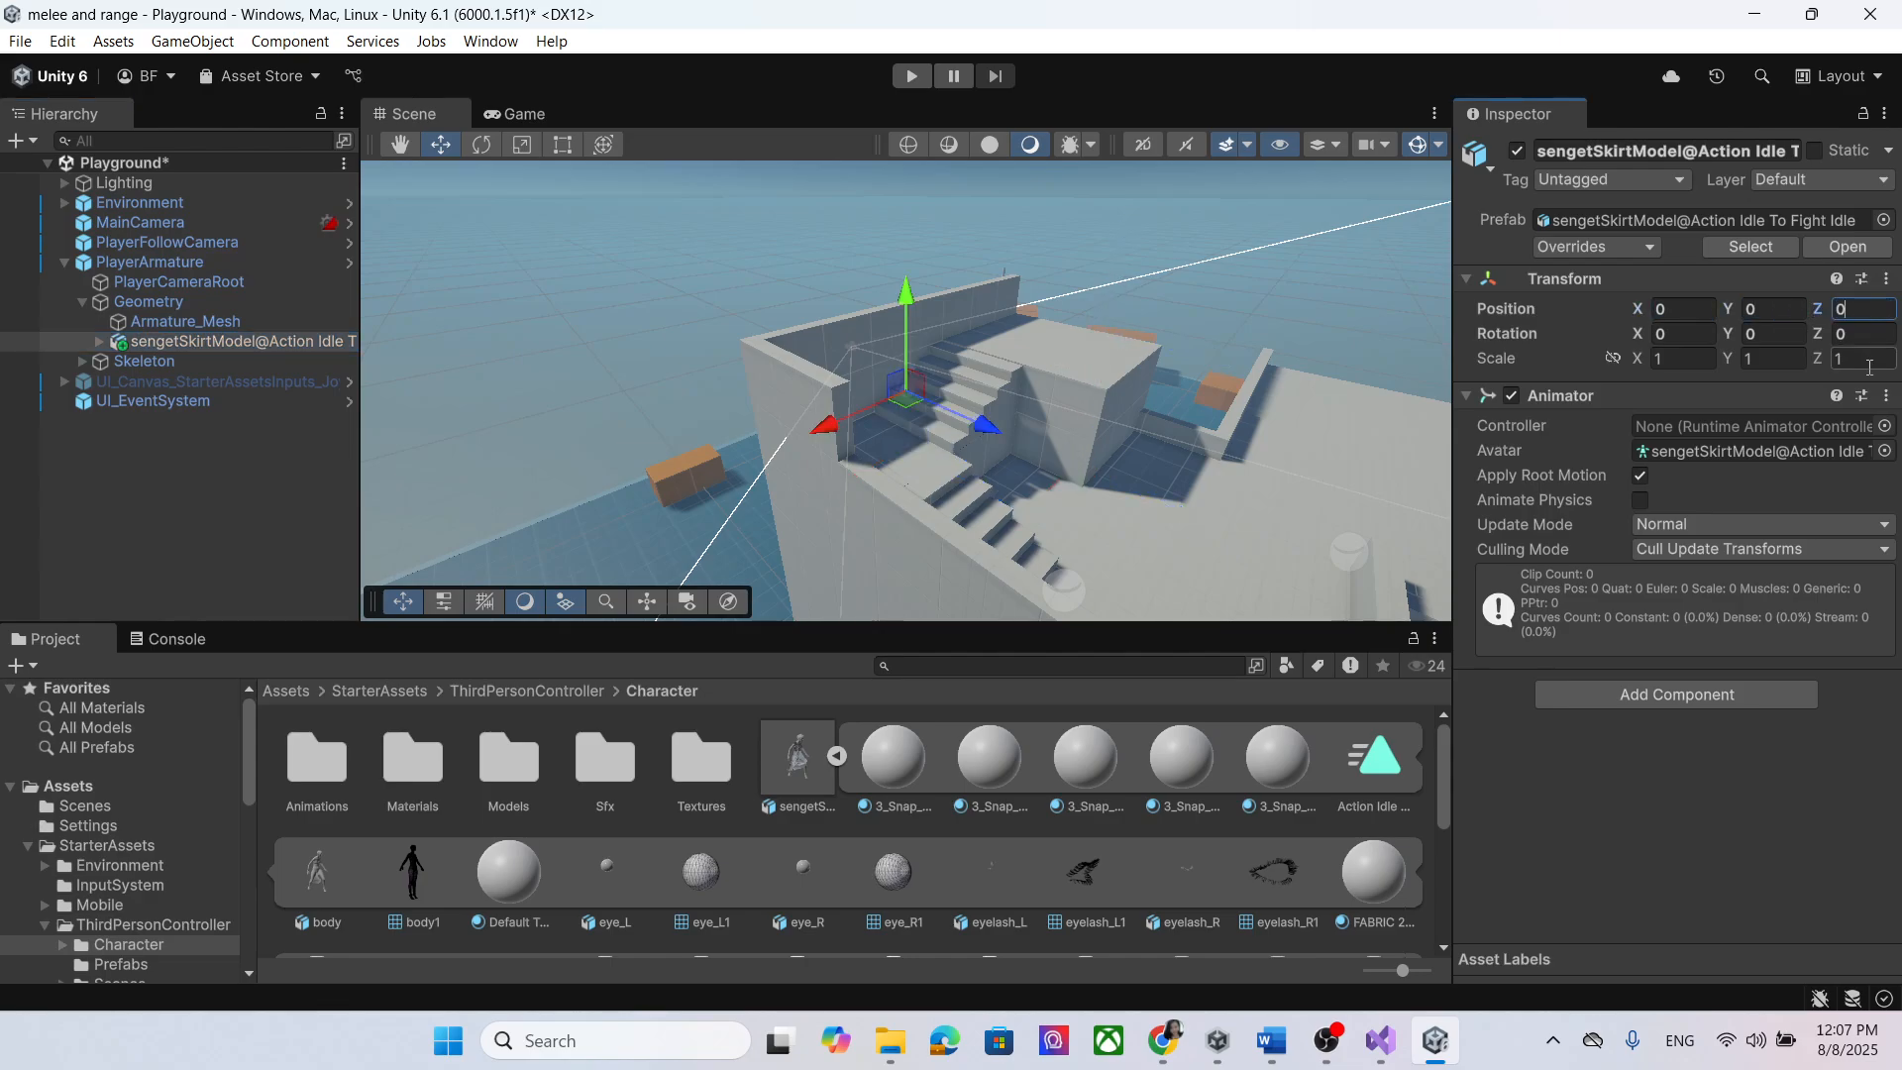
Step: Delete Armature_Mesh from the Geometry object and frame the sengetSkirtModel in the Scene view
{"action": "left_click", "coordinate": [203, 325]}
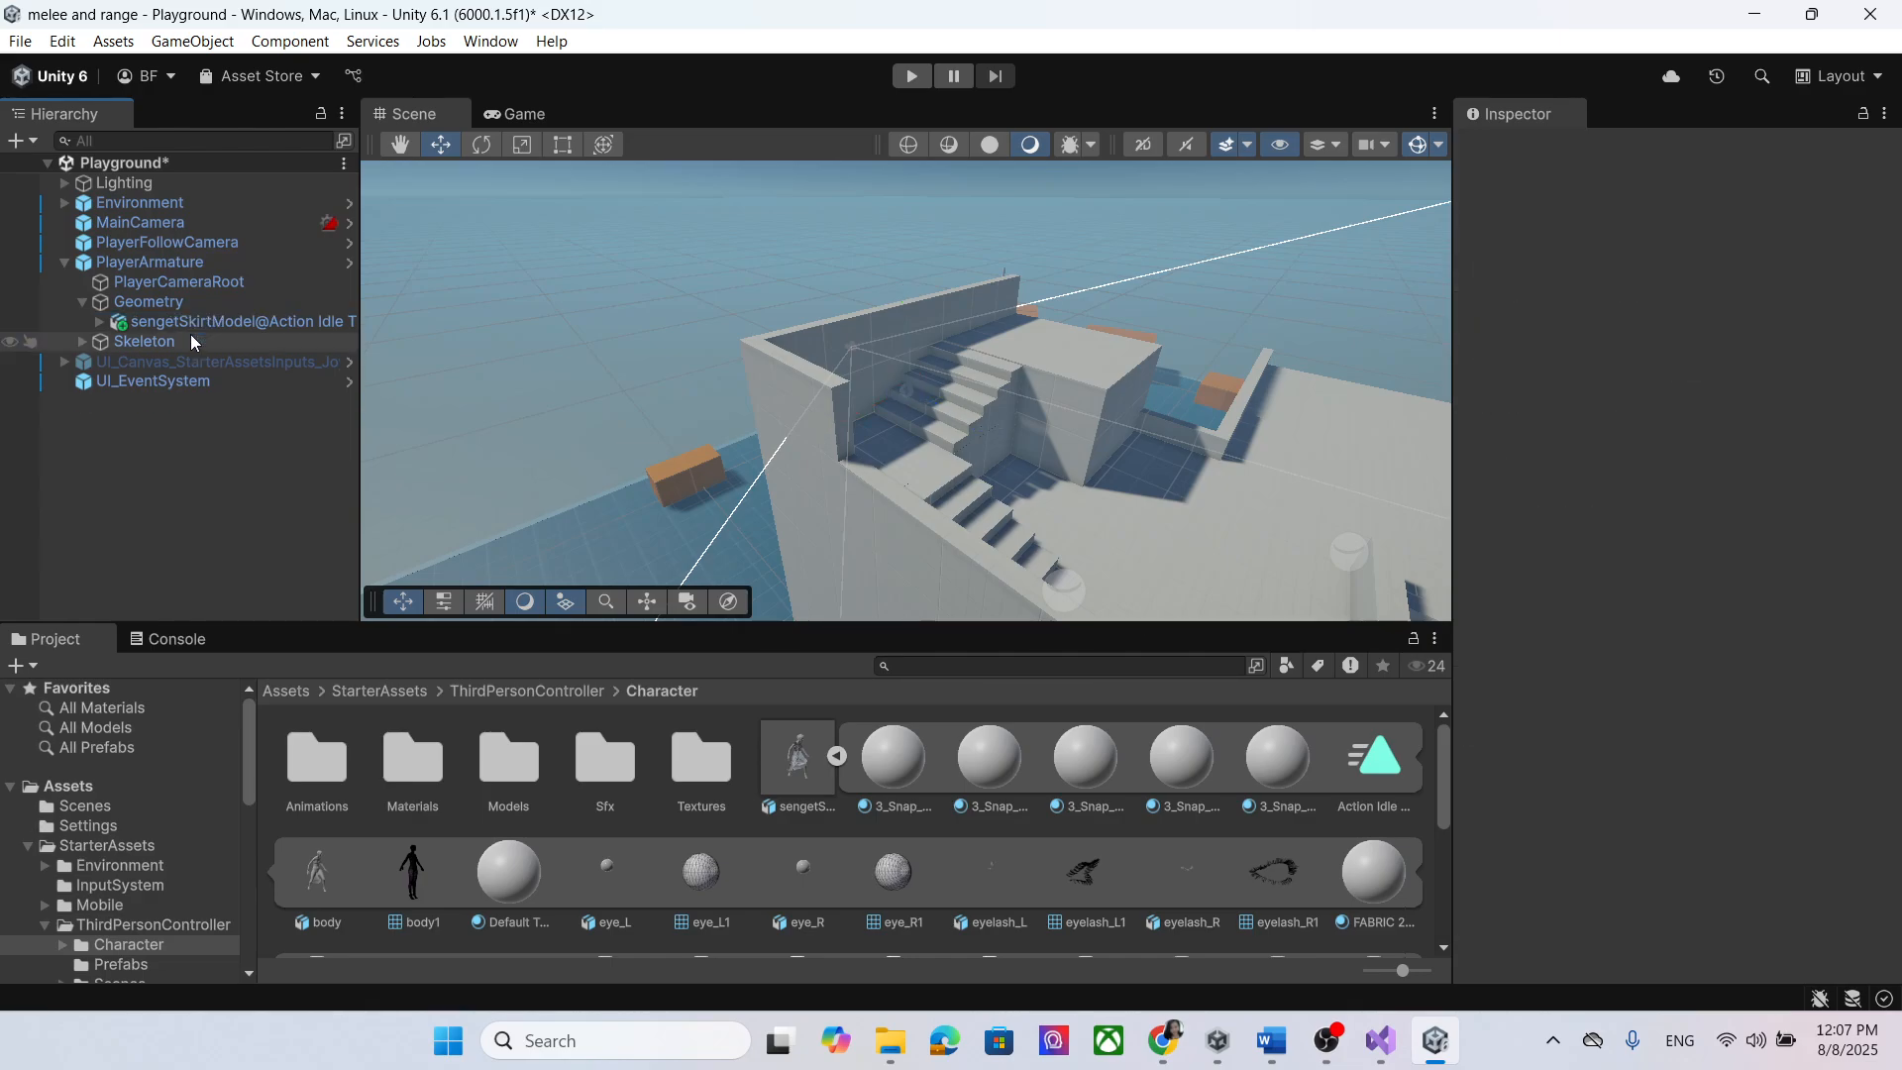
{"action": "key", "text": "Delete"}
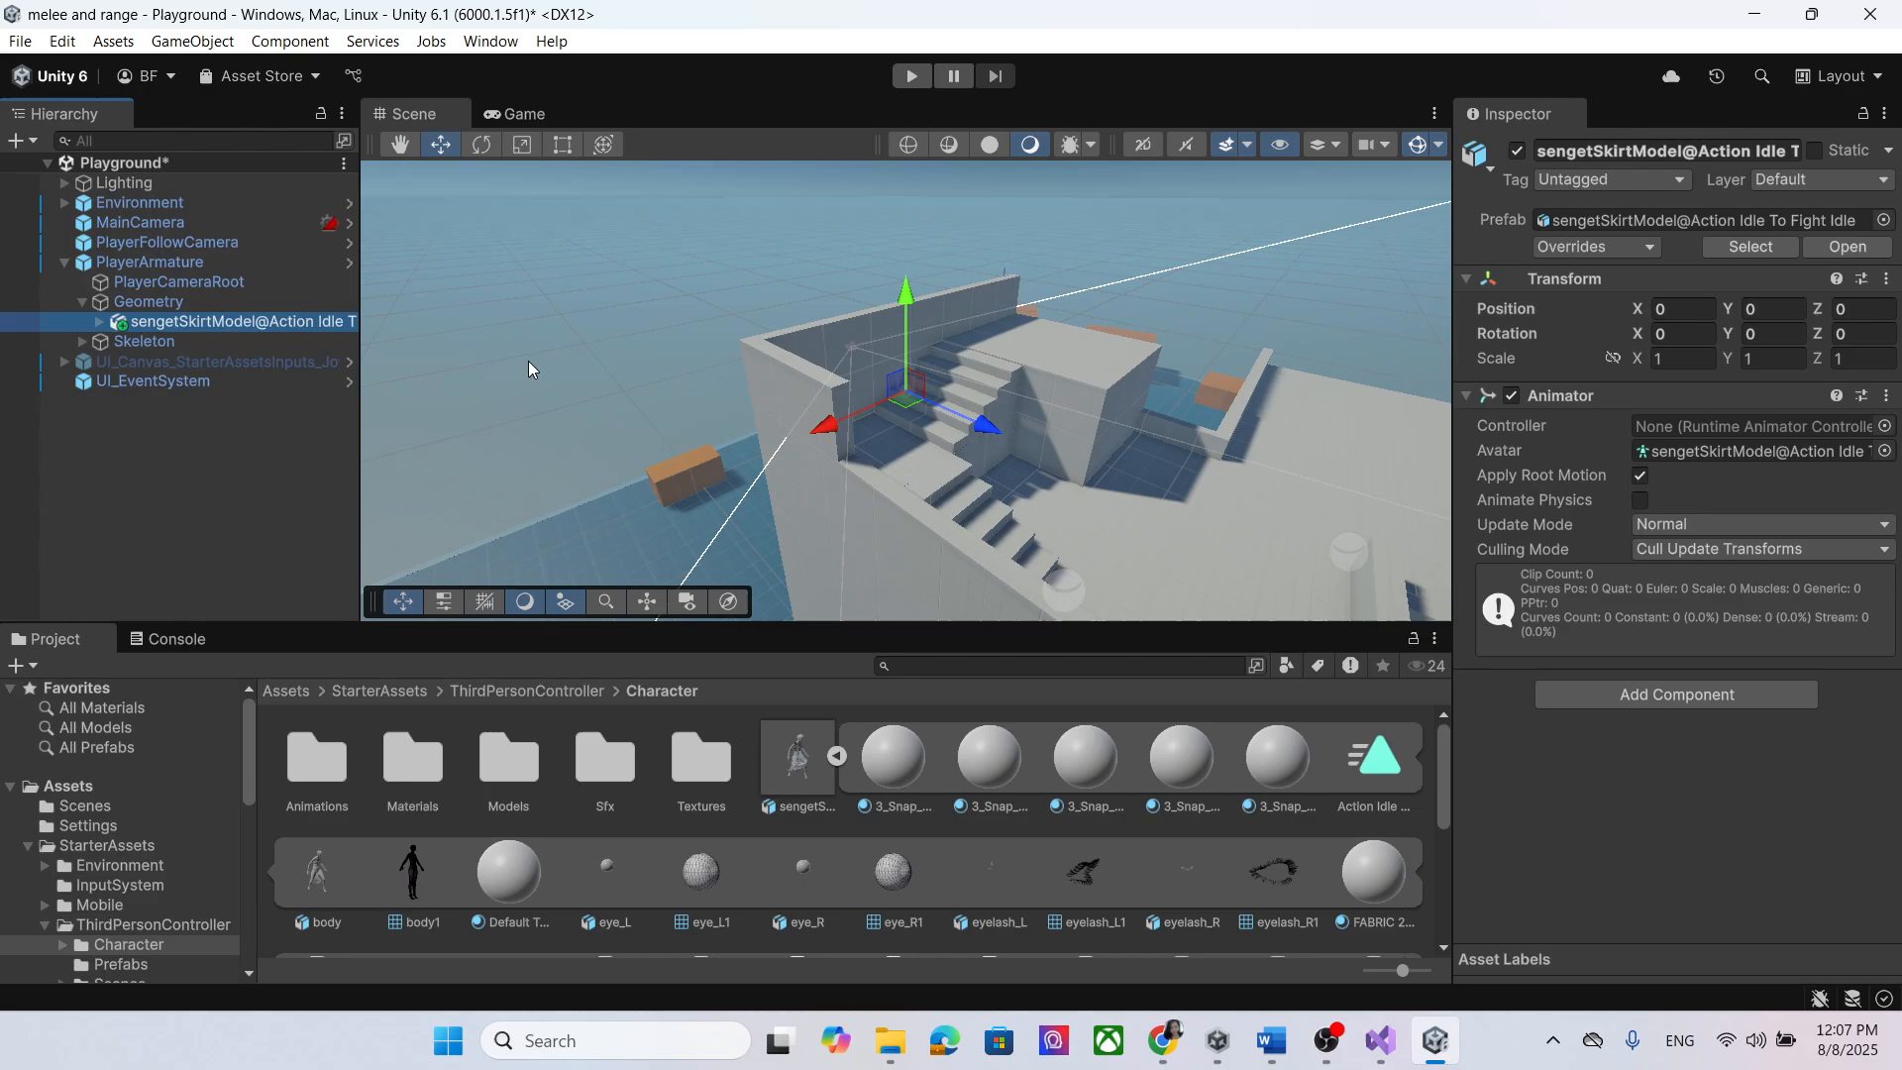
{"action": "double_click", "coordinate": [216, 321]}
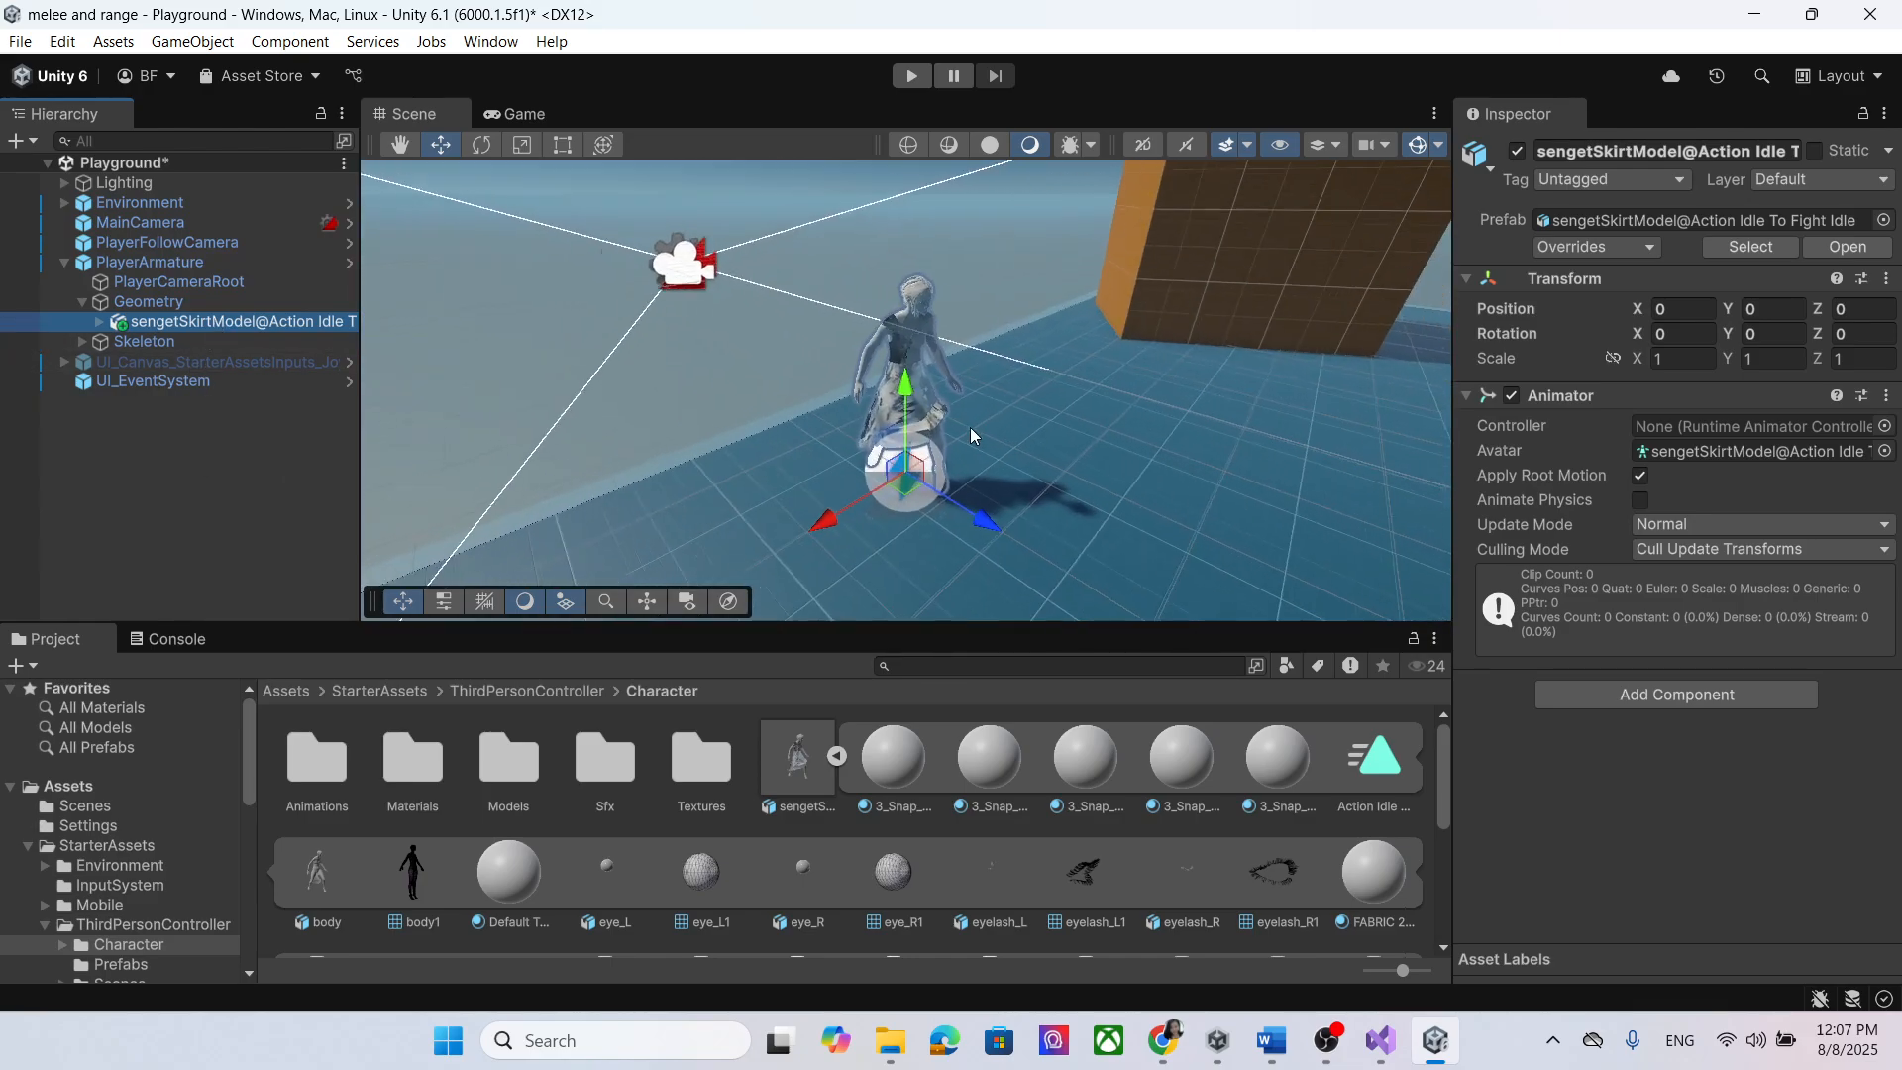
{"action": "scroll", "coordinate": [971, 426], "scroll_direction": "down", "scroll_amount": 3}
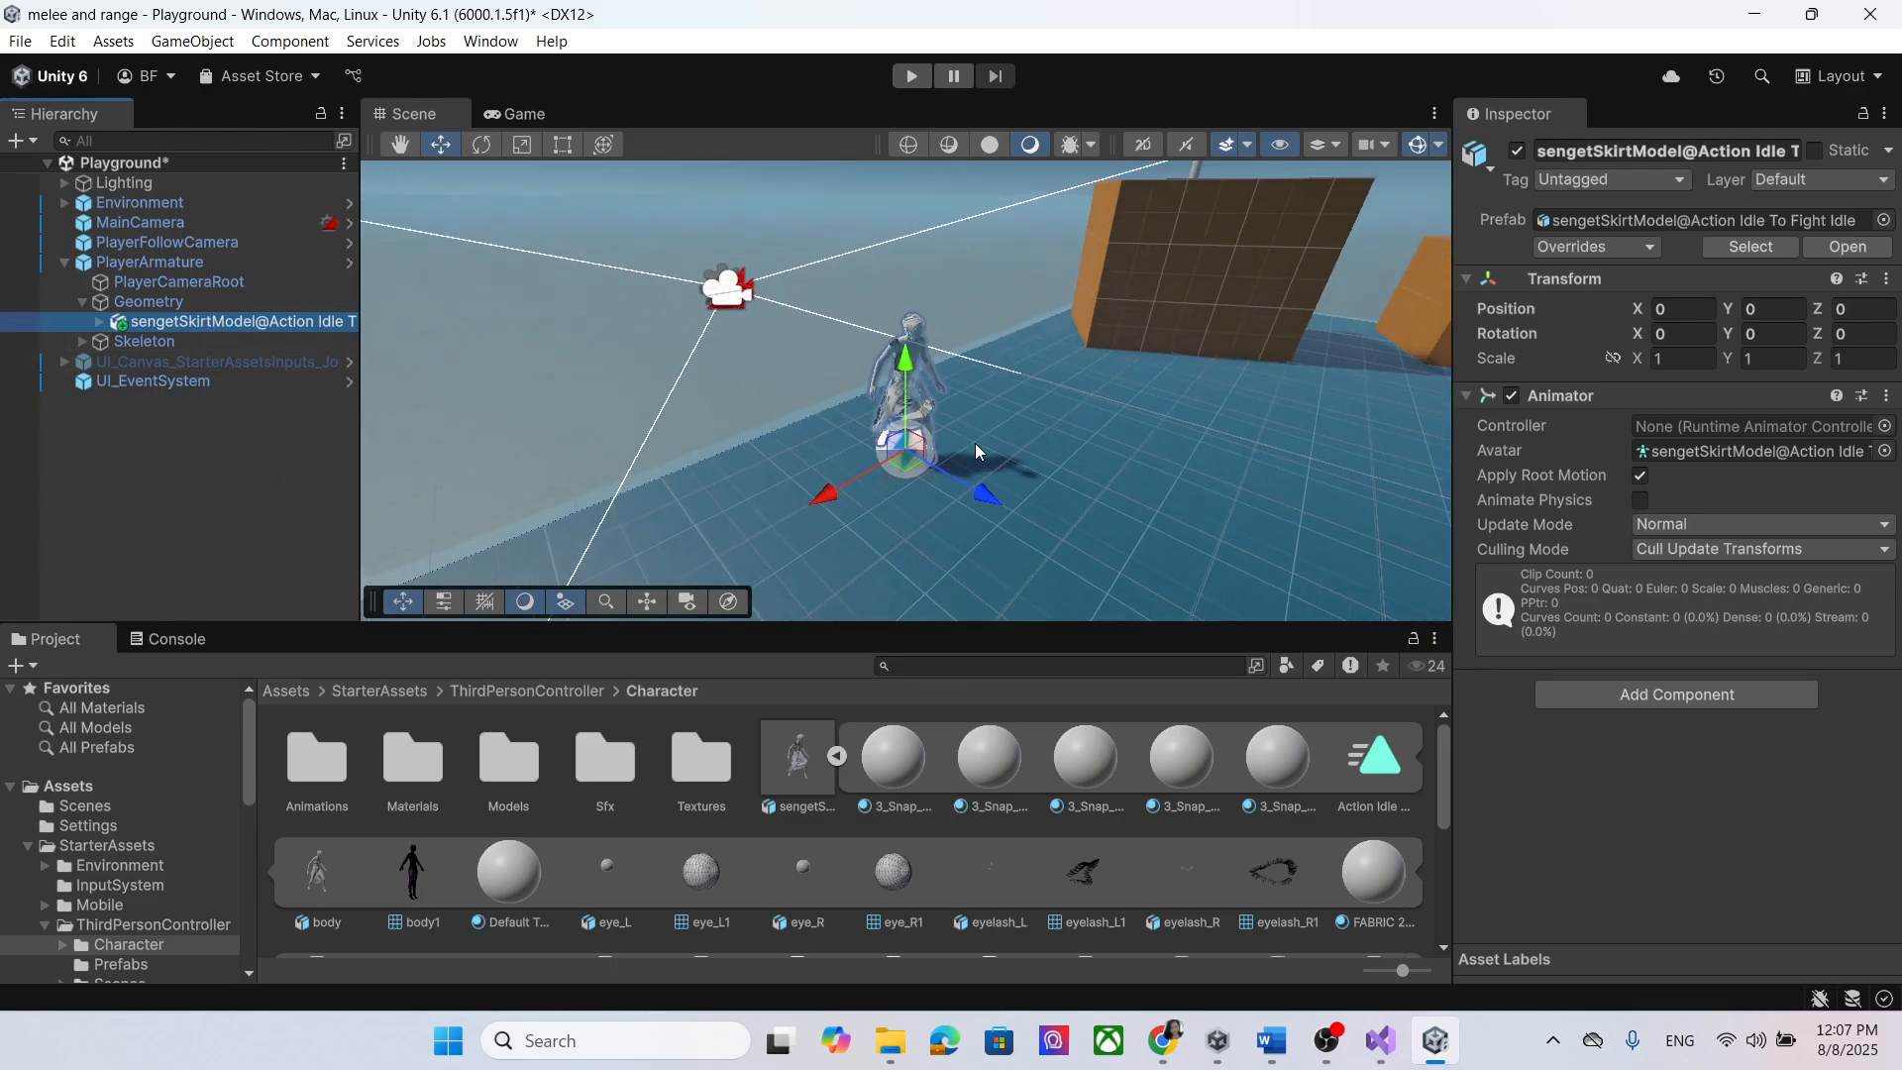
Step: Set the avatar of PlayerArmature's Animator to the sengetSkirtModel avatar
{"action": "left_click", "coordinate": [188, 263]}
{"action": "scroll", "coordinate": [1685, 446], "scroll_direction": "down", "scroll_amount": 3}
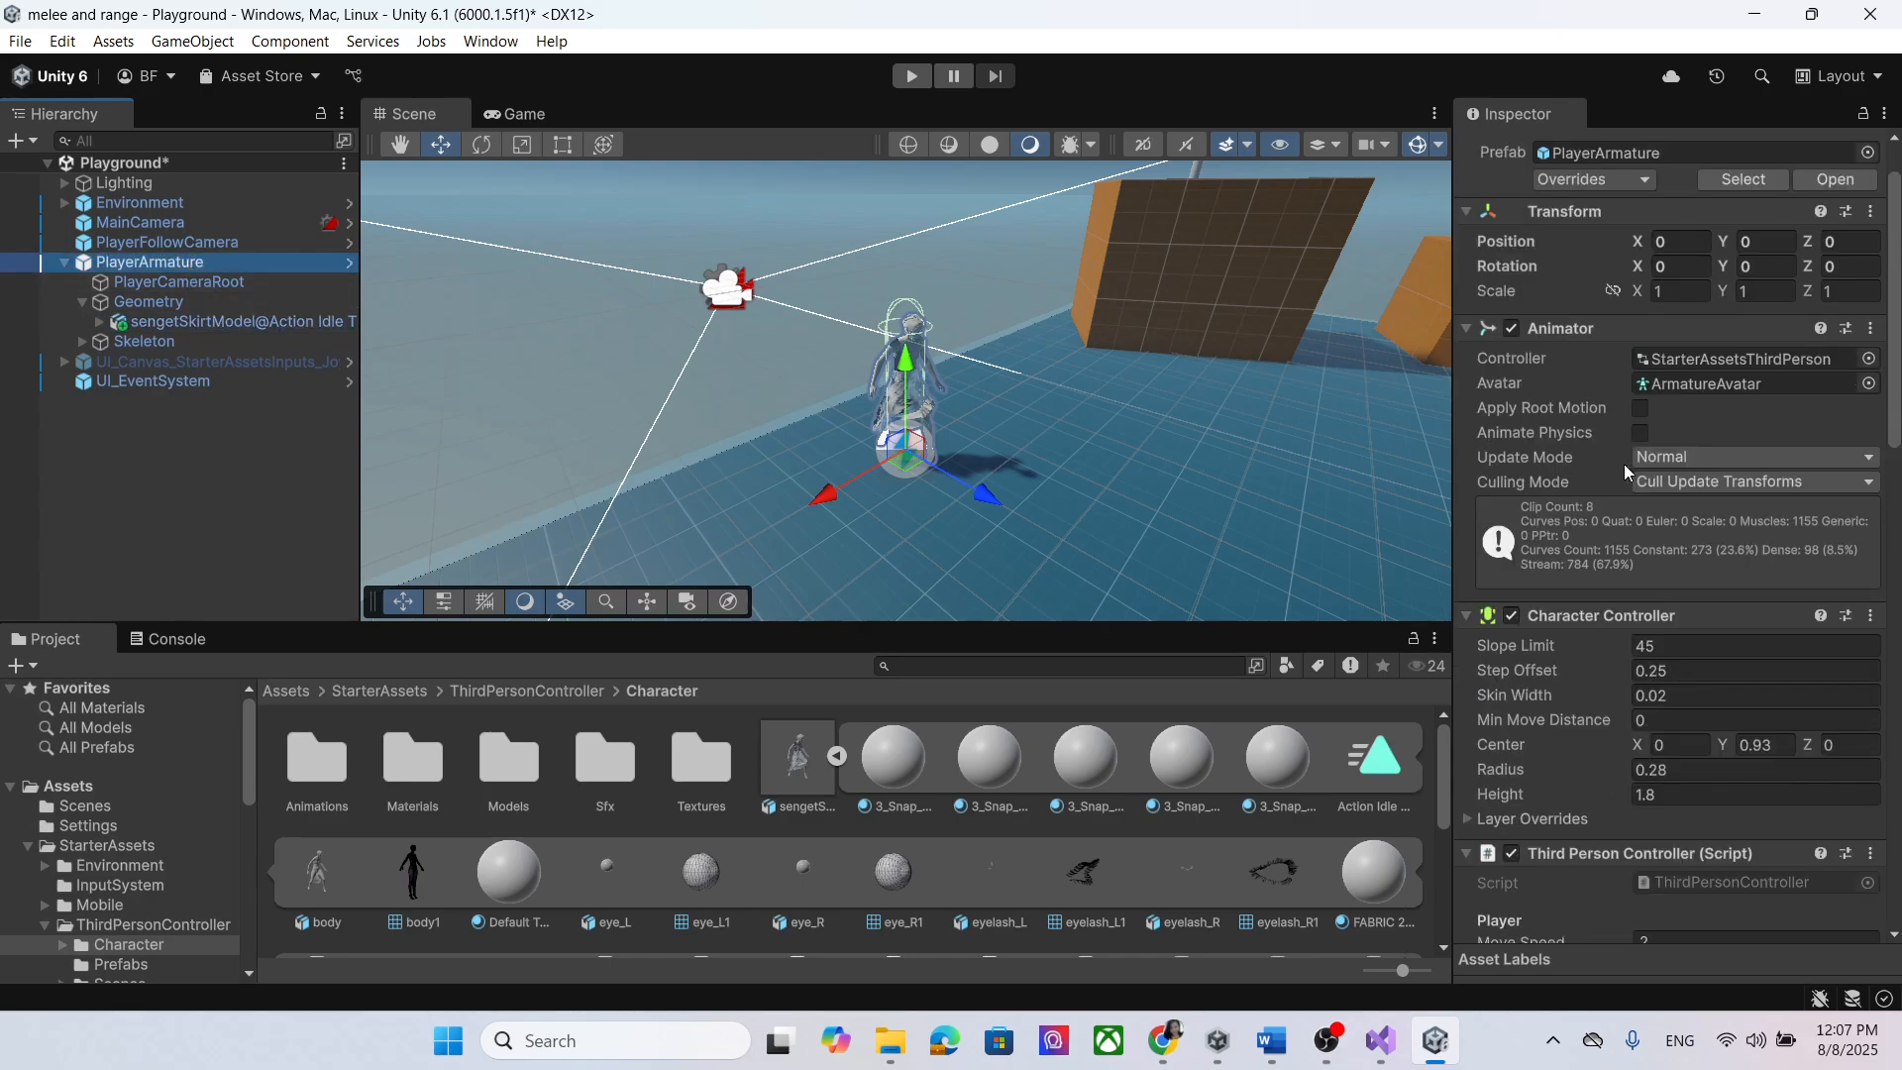
{"action": "left_click", "coordinate": [1869, 319]}
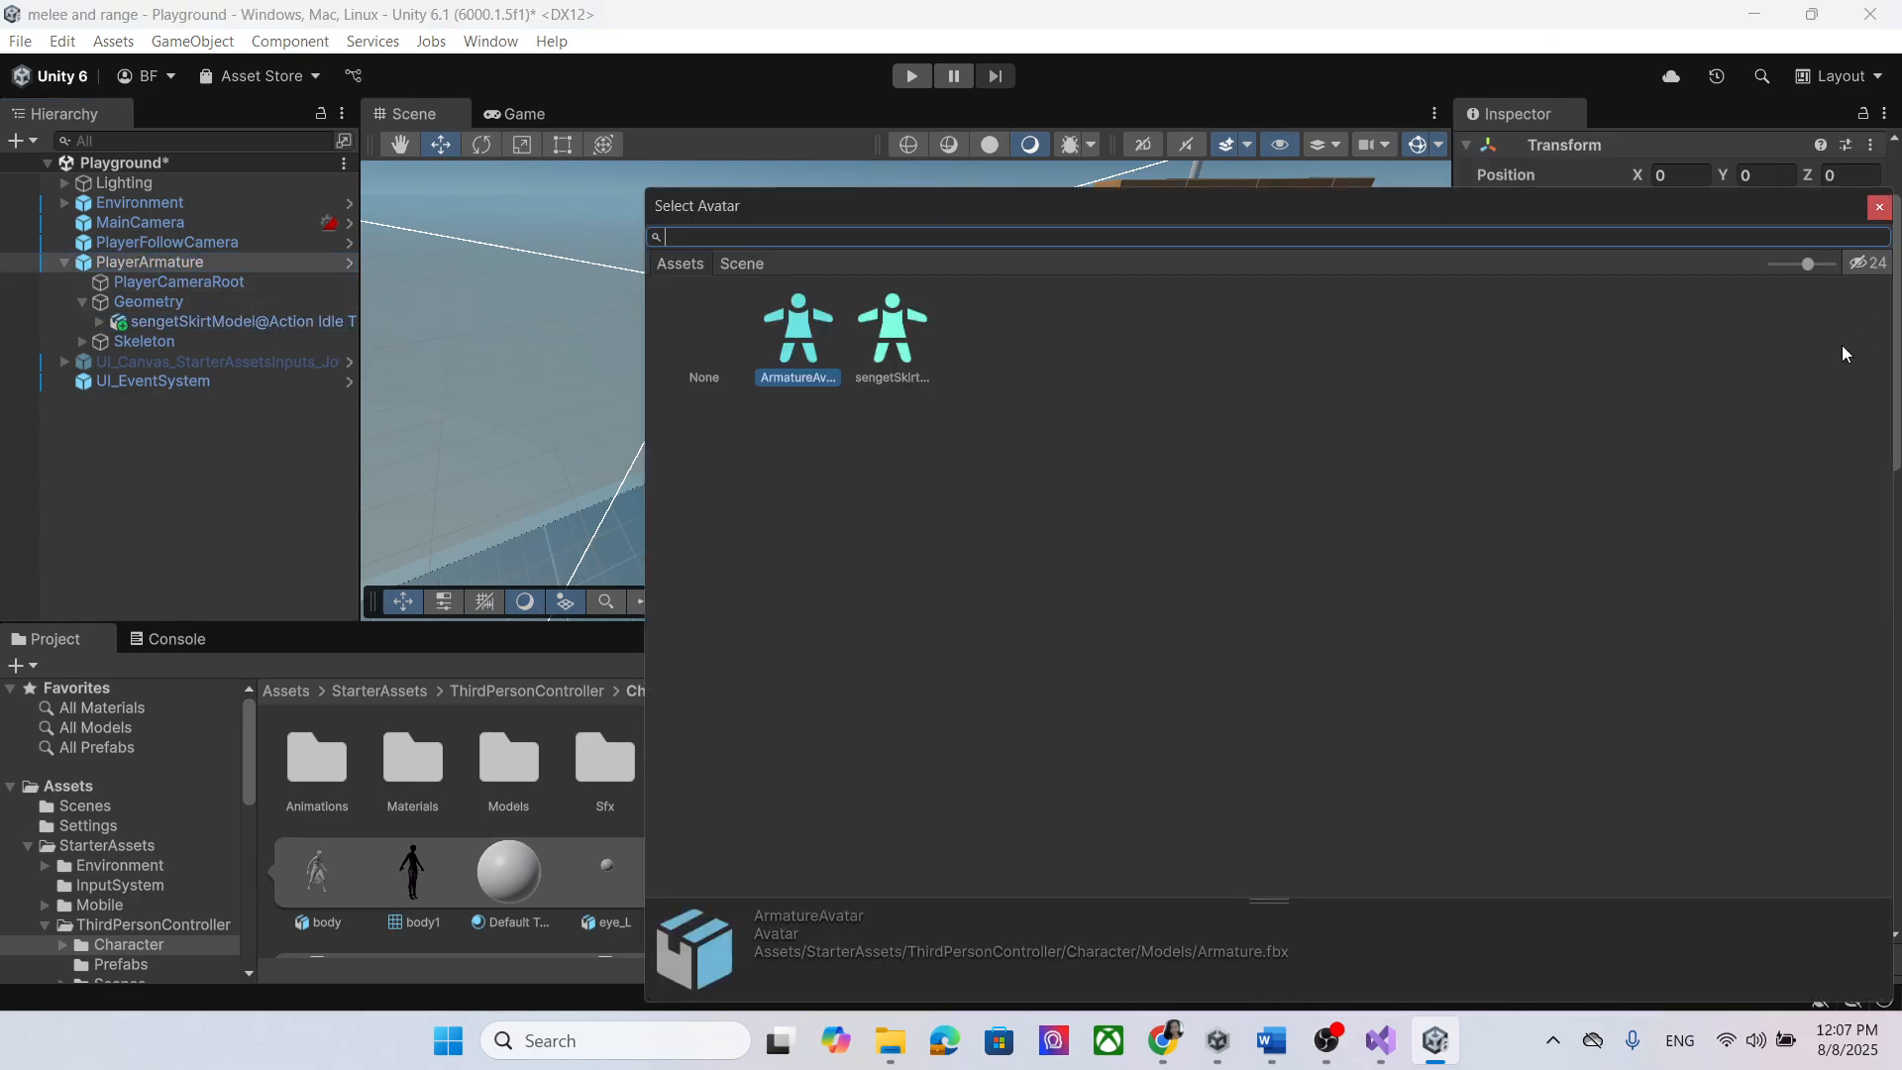
{"action": "left_click", "coordinate": [926, 371]}
{"action": "left_click", "coordinate": [1878, 208]}
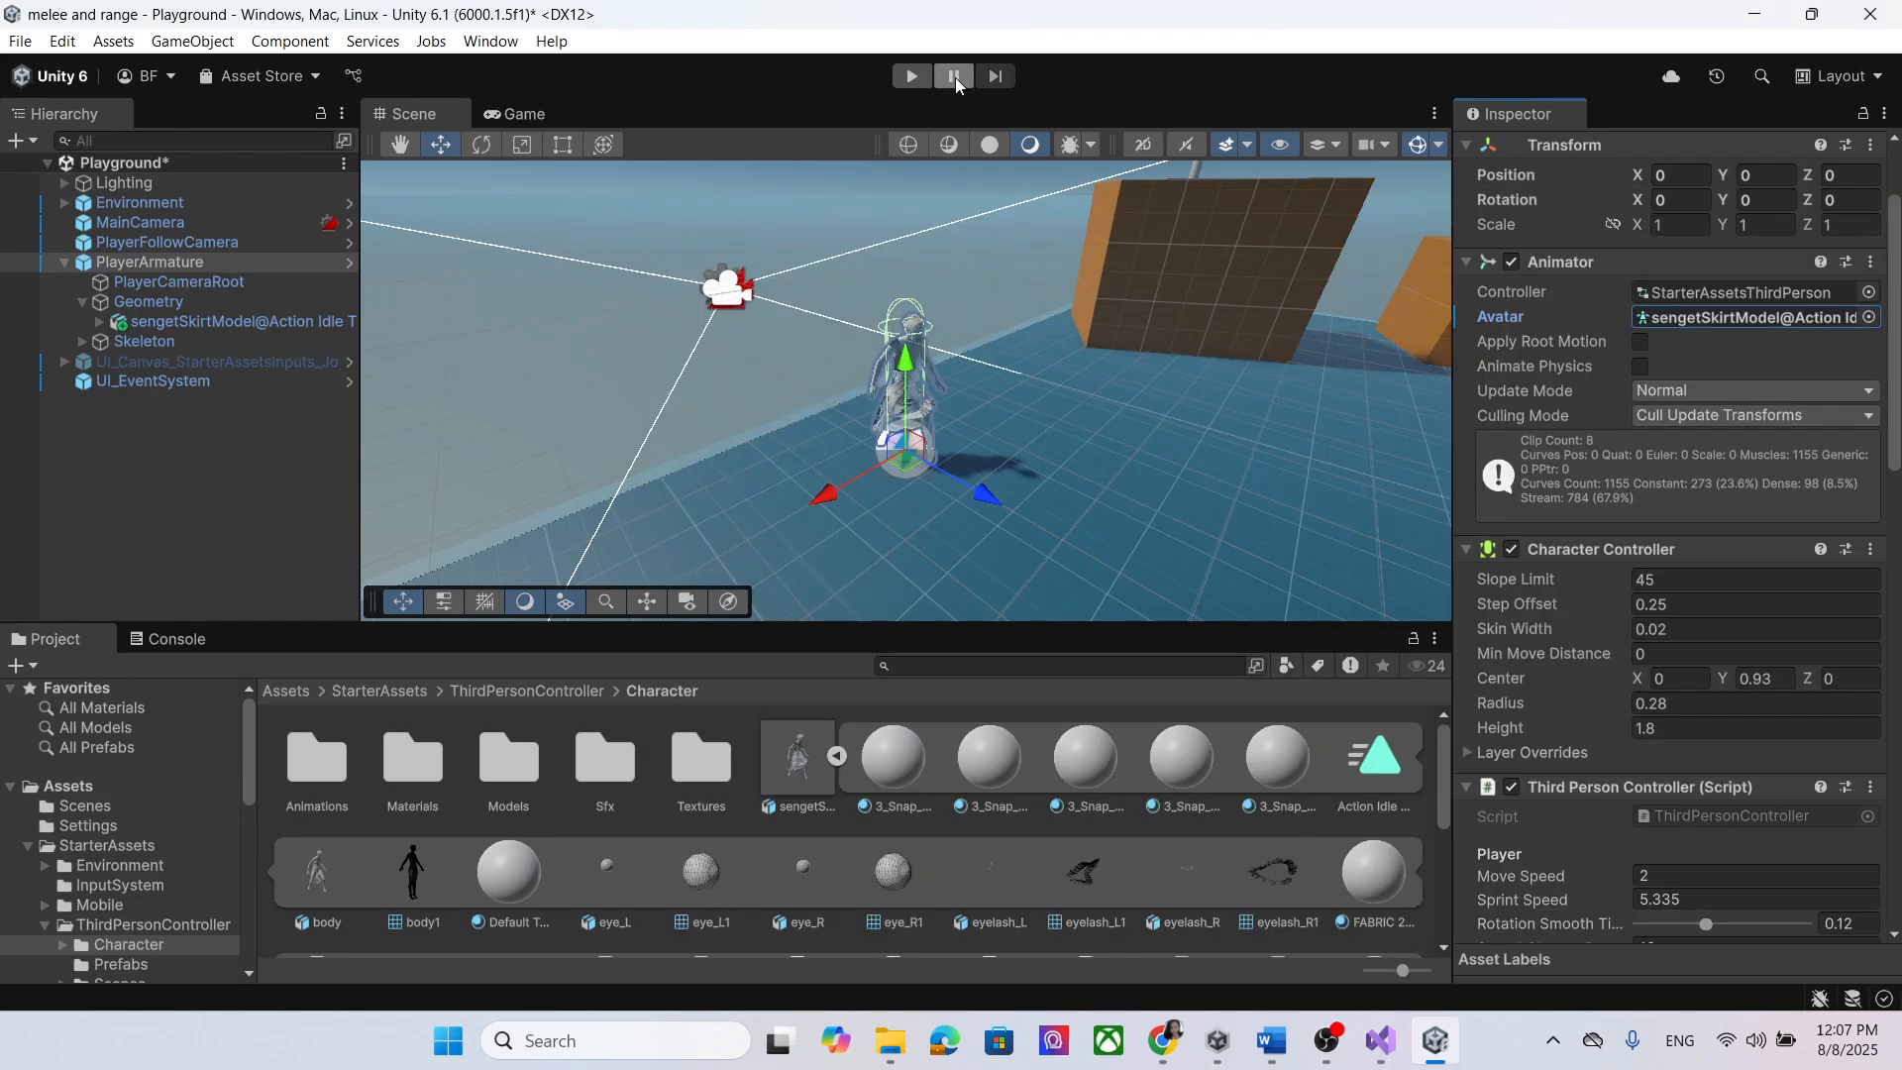
Step: Run the game, walk the character forward and back to test the new model, and stop play mode
{"action": "left_click", "coordinate": [908, 76]}
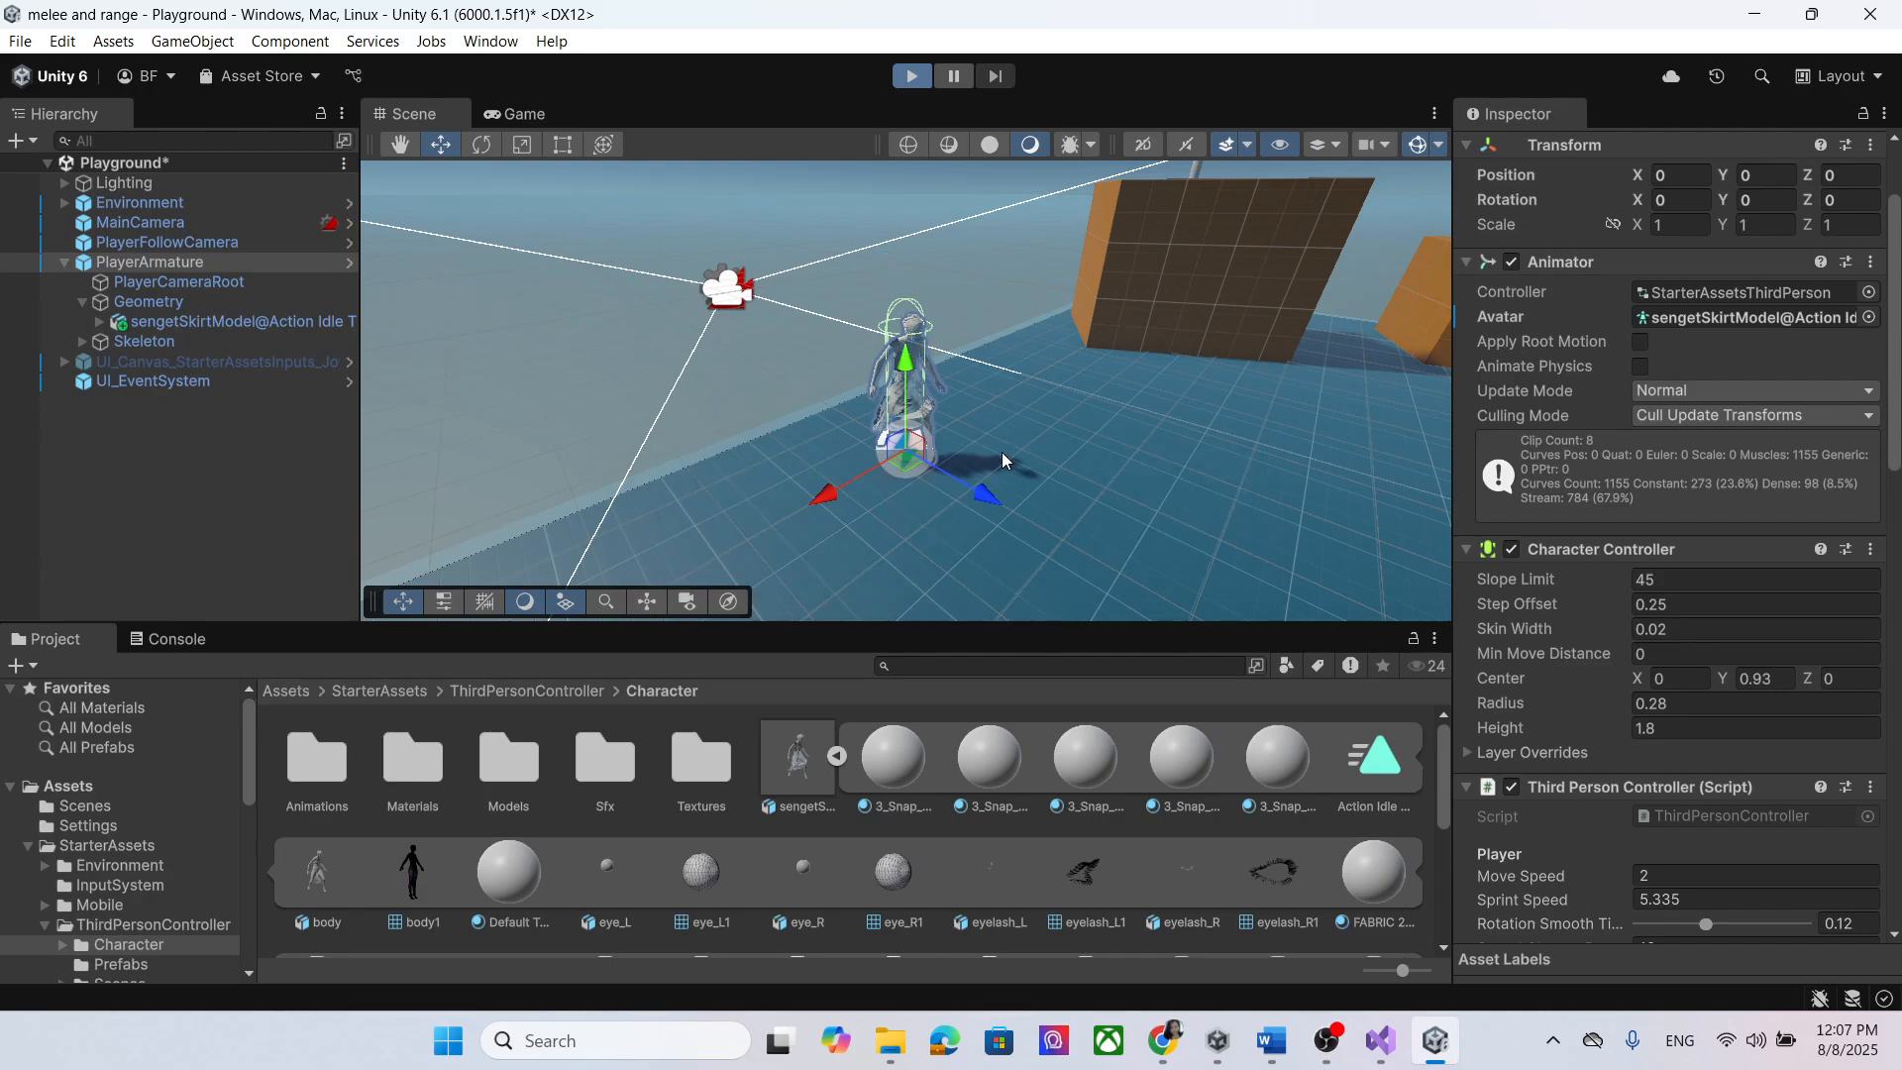
{"action": "key", "text": "w"}
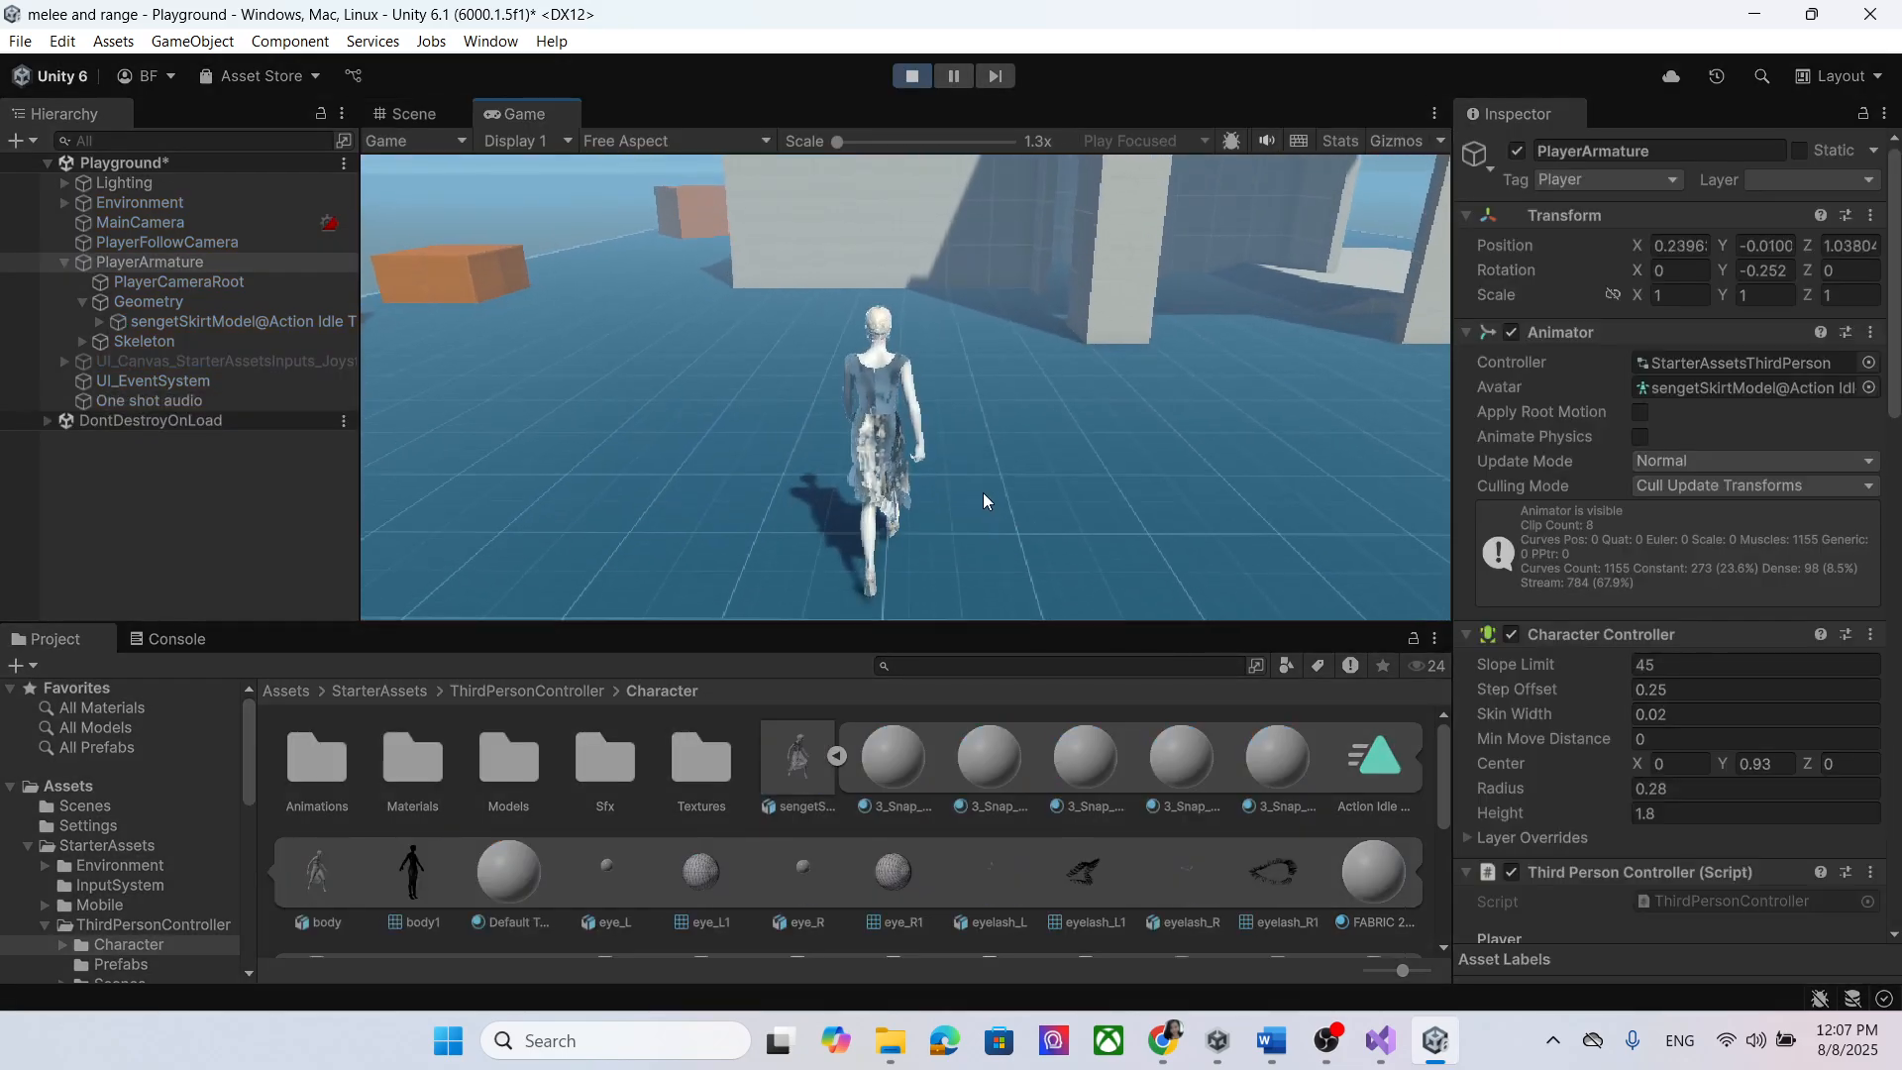
{"action": "key", "text": "s"}
{"action": "left_click", "coordinate": [912, 76]}
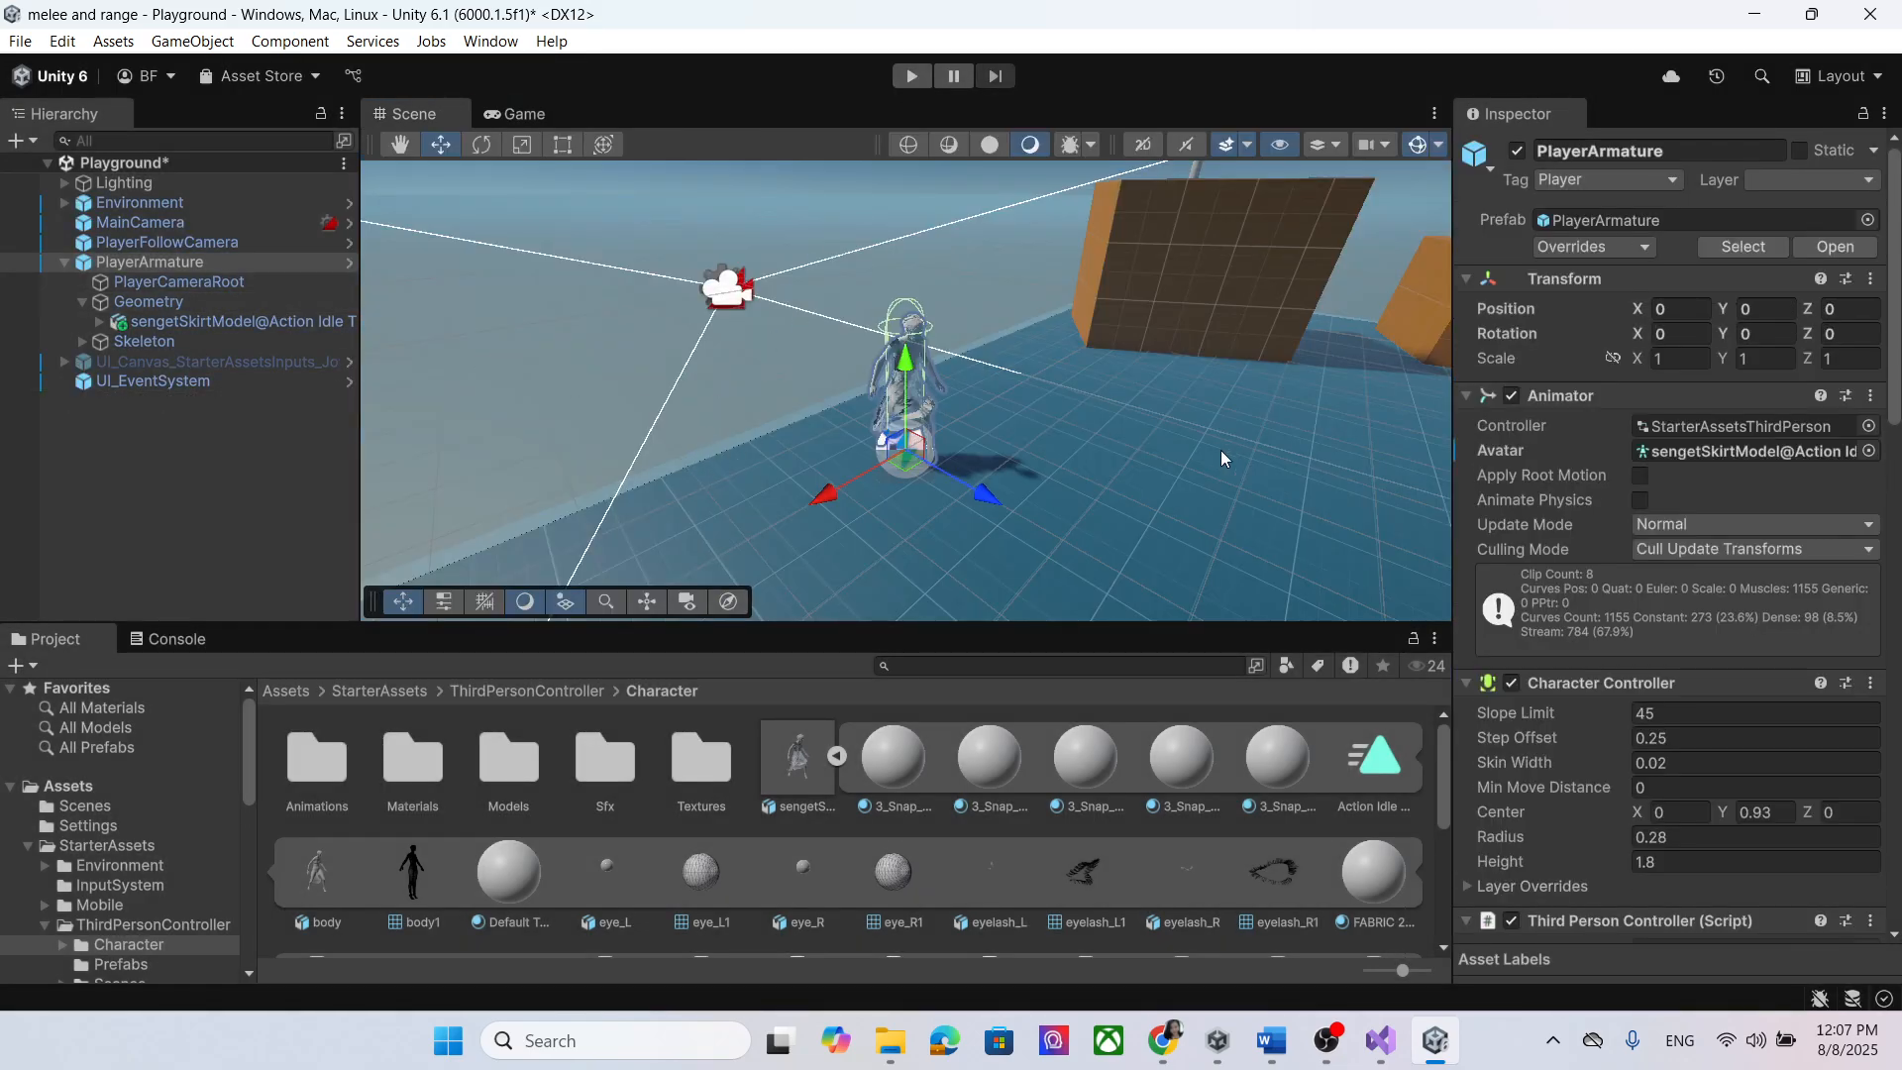
Step: Check the model's embedded 3_Snap_Rivet_10_2481 material and show the Materials import settings of the sengetSkirtModel asset
{"action": "left_click", "coordinate": [896, 761]}
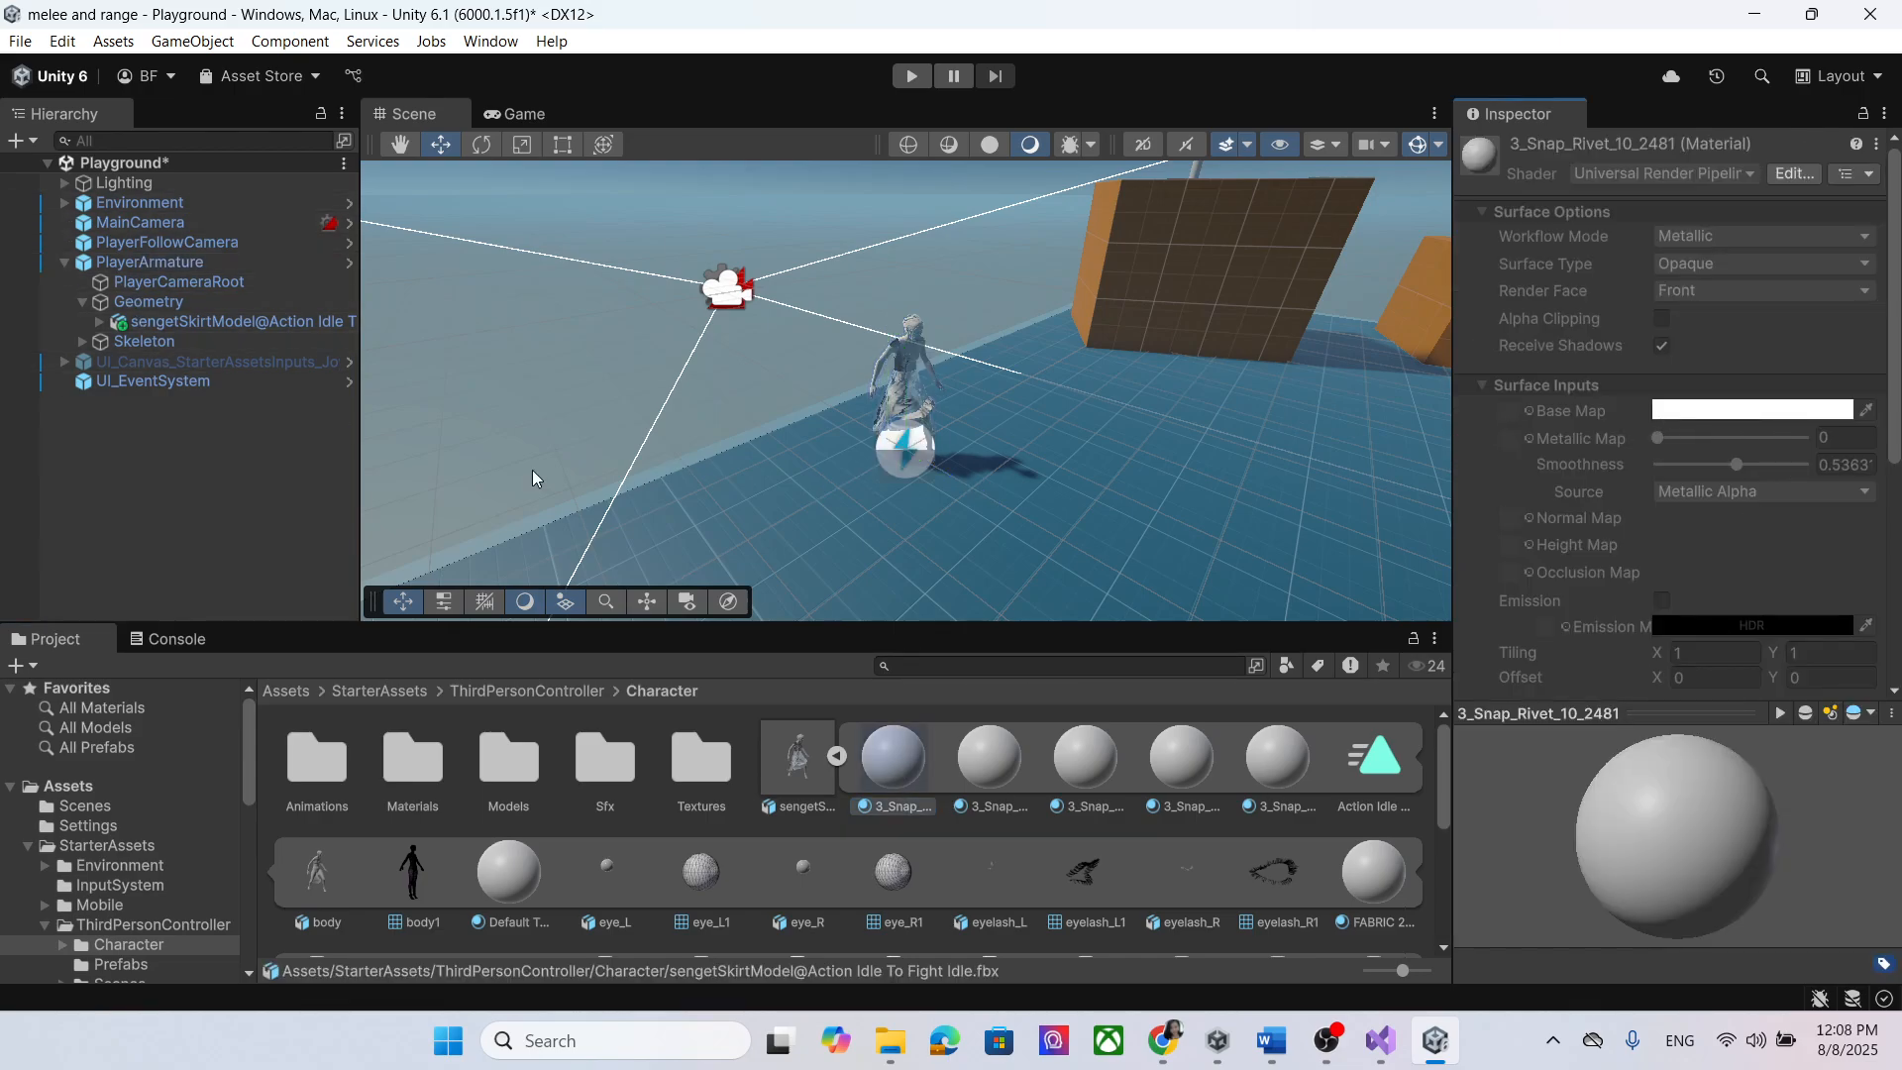
{"action": "scroll", "coordinate": [912, 767], "scroll_direction": "down", "scroll_amount": 1}
{"action": "scroll", "coordinate": [919, 793], "scroll_direction": "up", "scroll_amount": 1}
{"action": "left_click", "coordinate": [798, 758]}
{"action": "left_click", "coordinate": [1788, 220]}
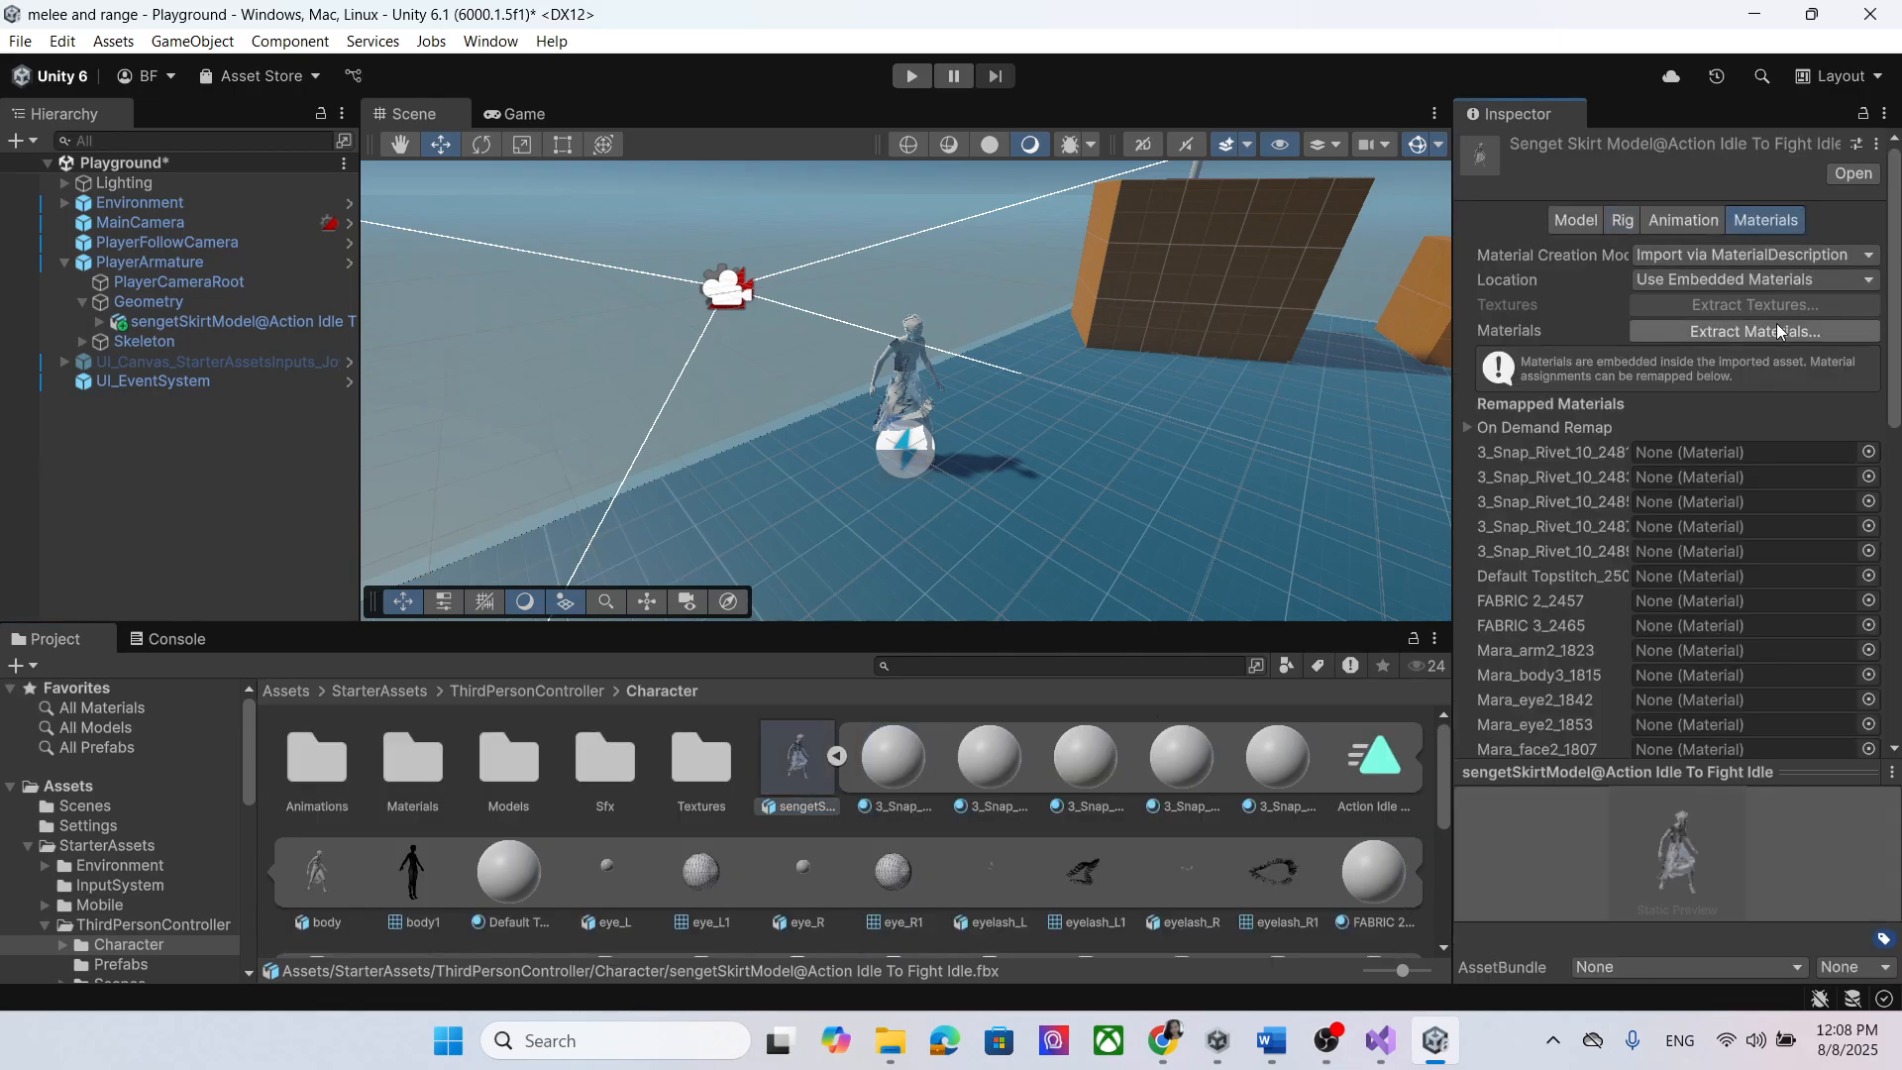
Step: Extract the model's materials into a new folder named girl inside the Character's Materials folder
{"action": "left_click", "coordinate": [1774, 327]}
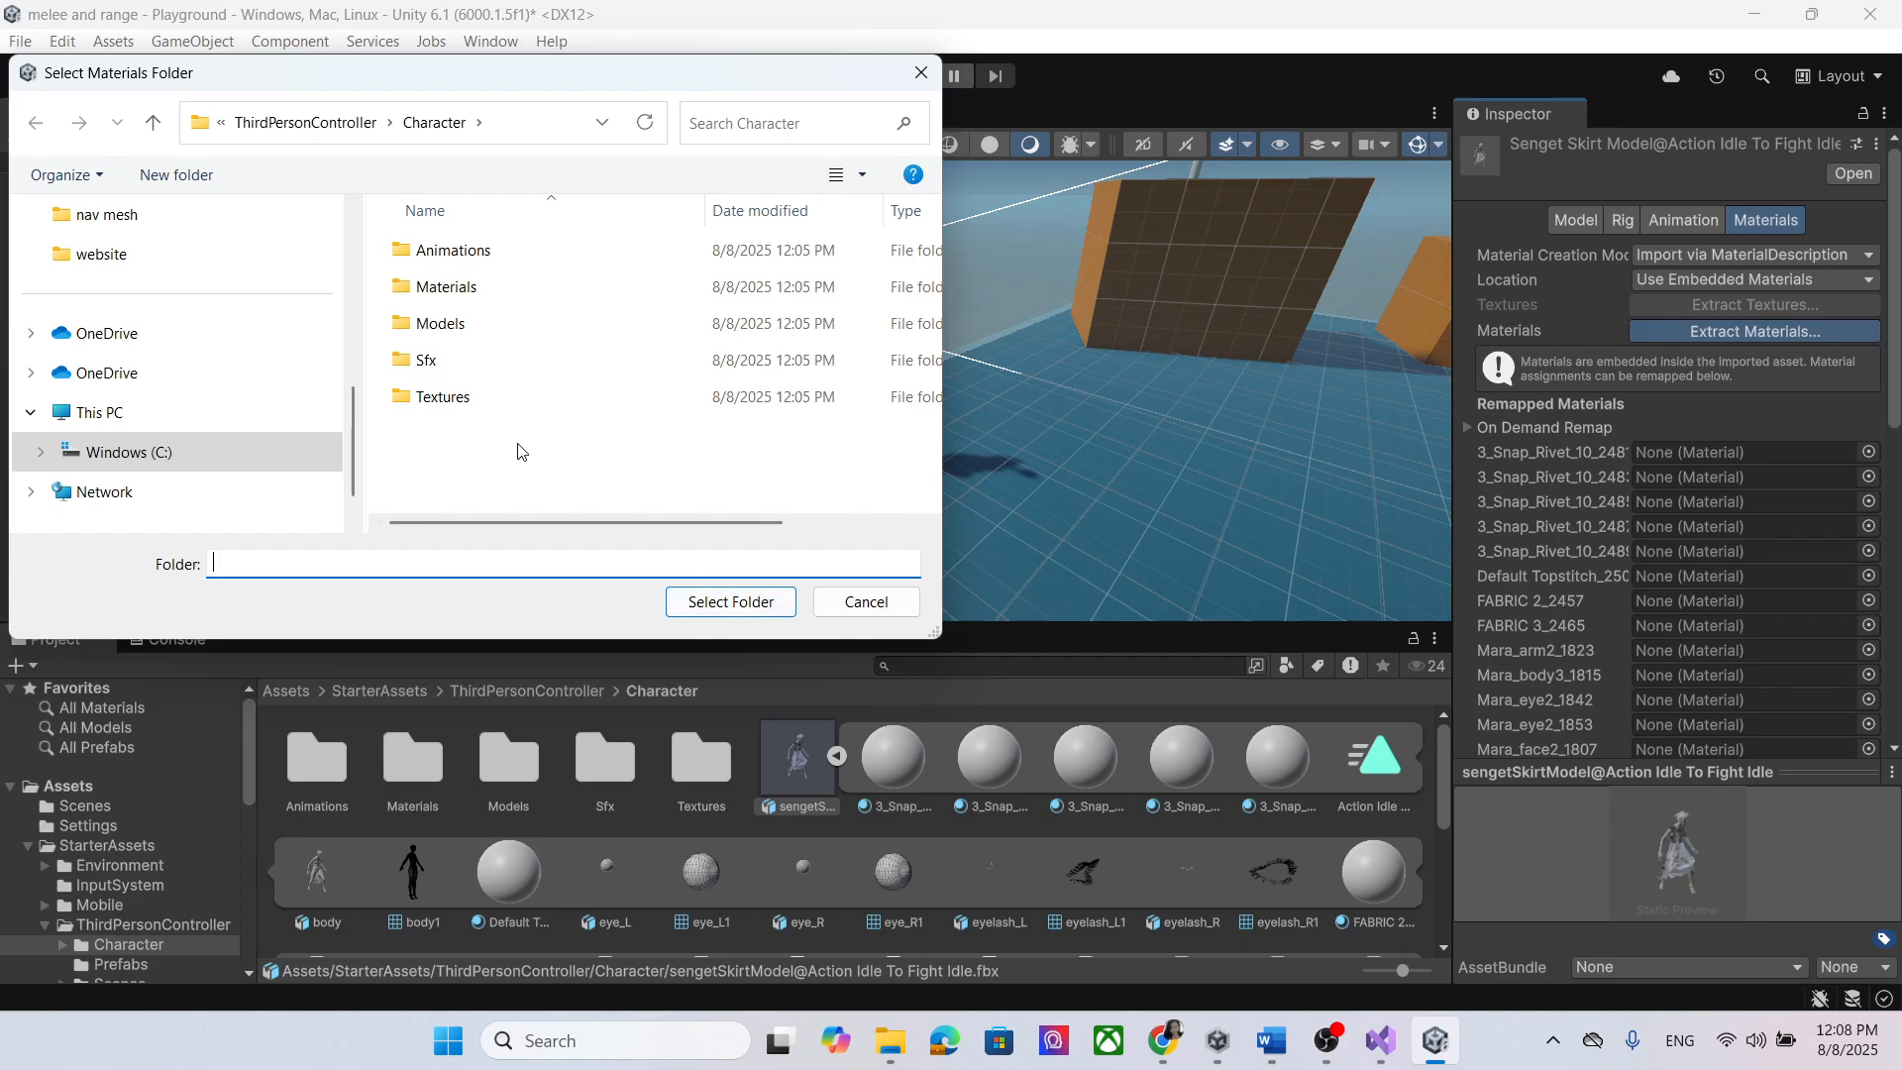
{"action": "double_click", "coordinate": [507, 287]}
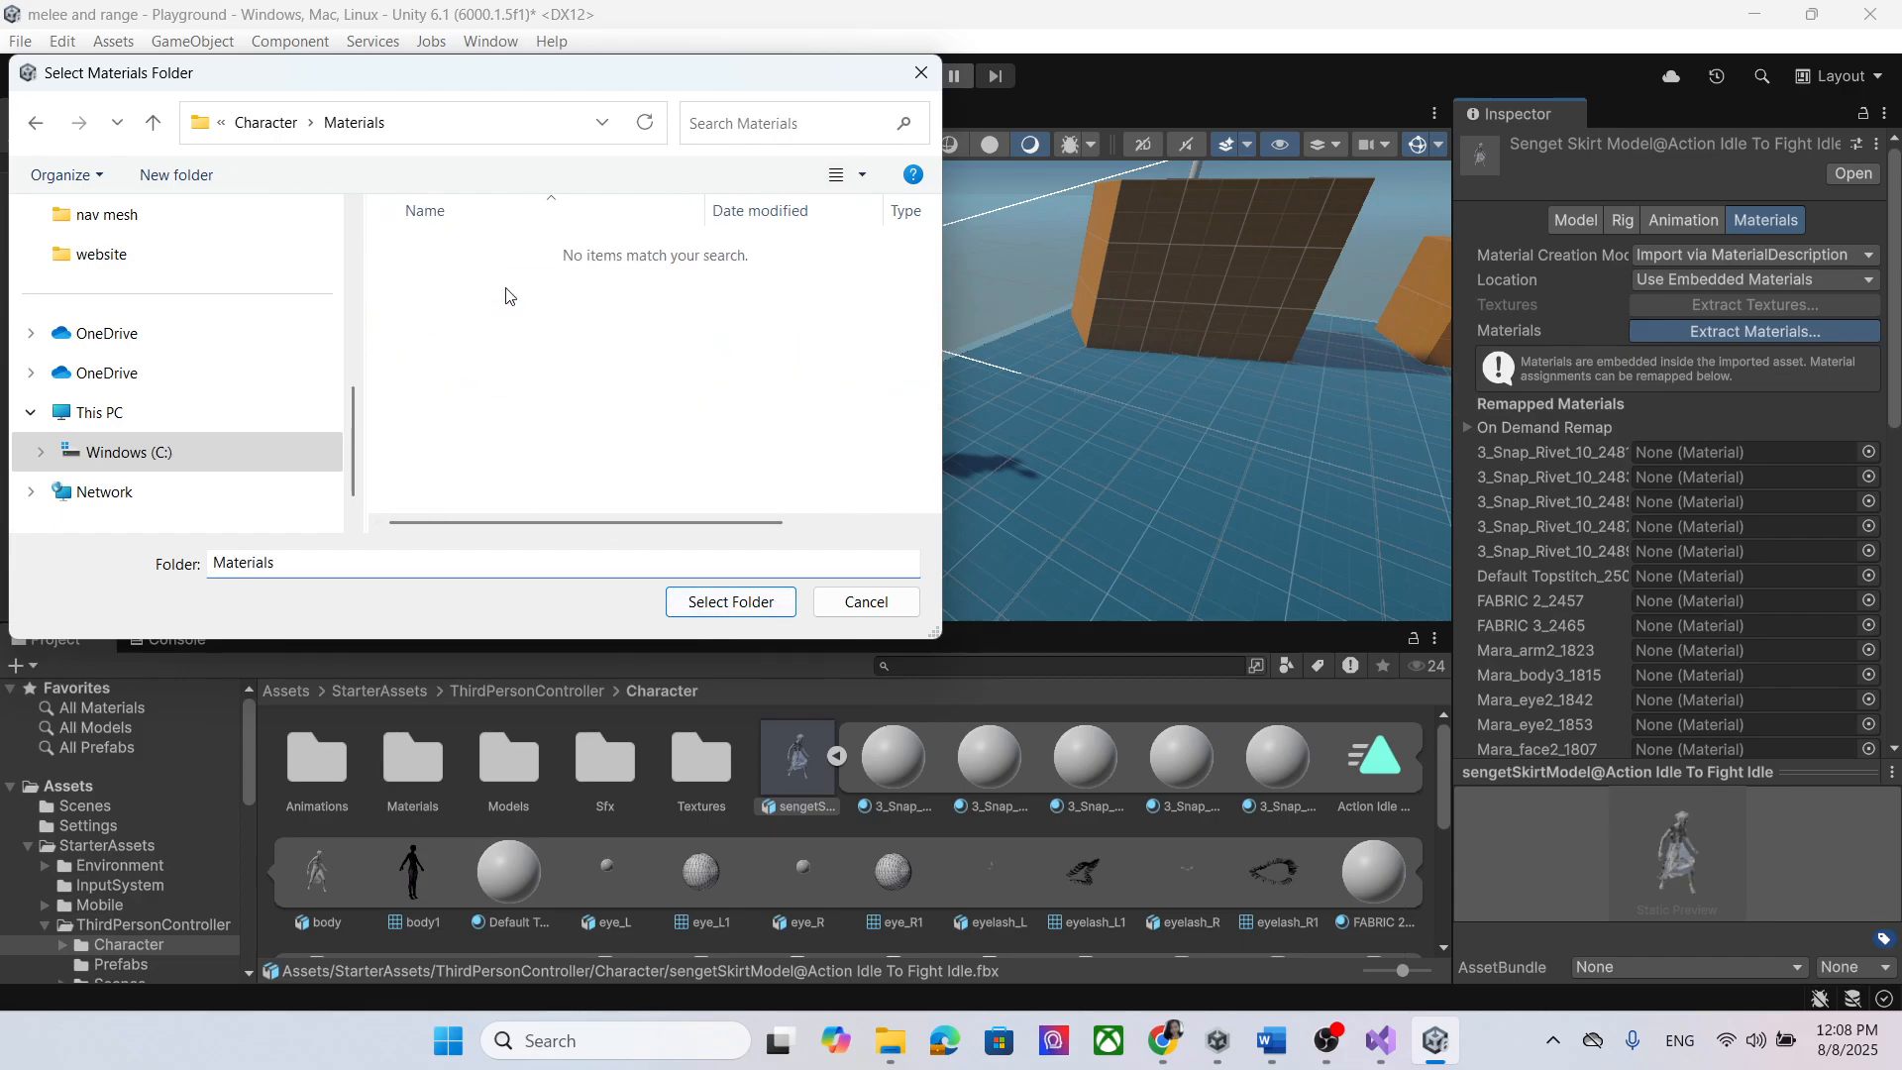
{"action": "right_click", "coordinate": [522, 393]}
{"action": "mouse_move", "coordinate": [658, 649]}
{"action": "left_click", "coordinate": [963, 654]}
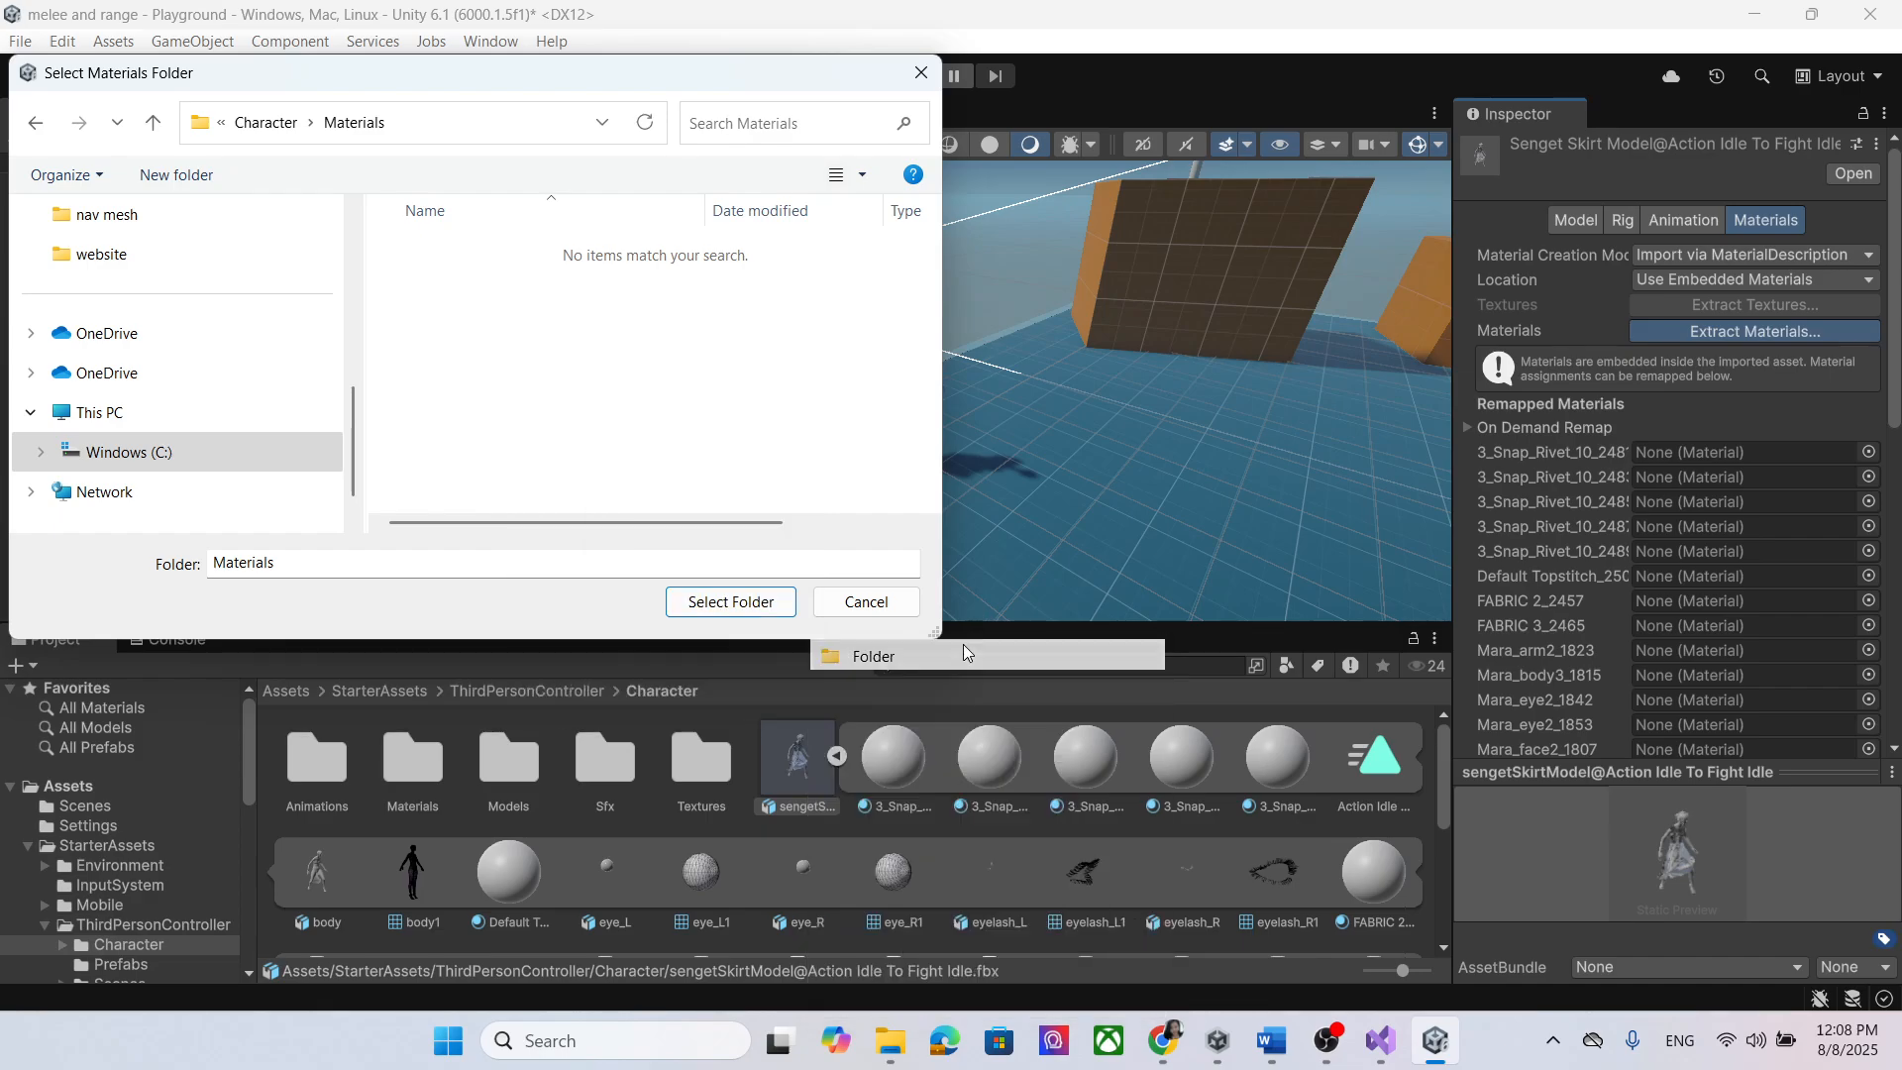
{"action": "type", "text": "girl"}
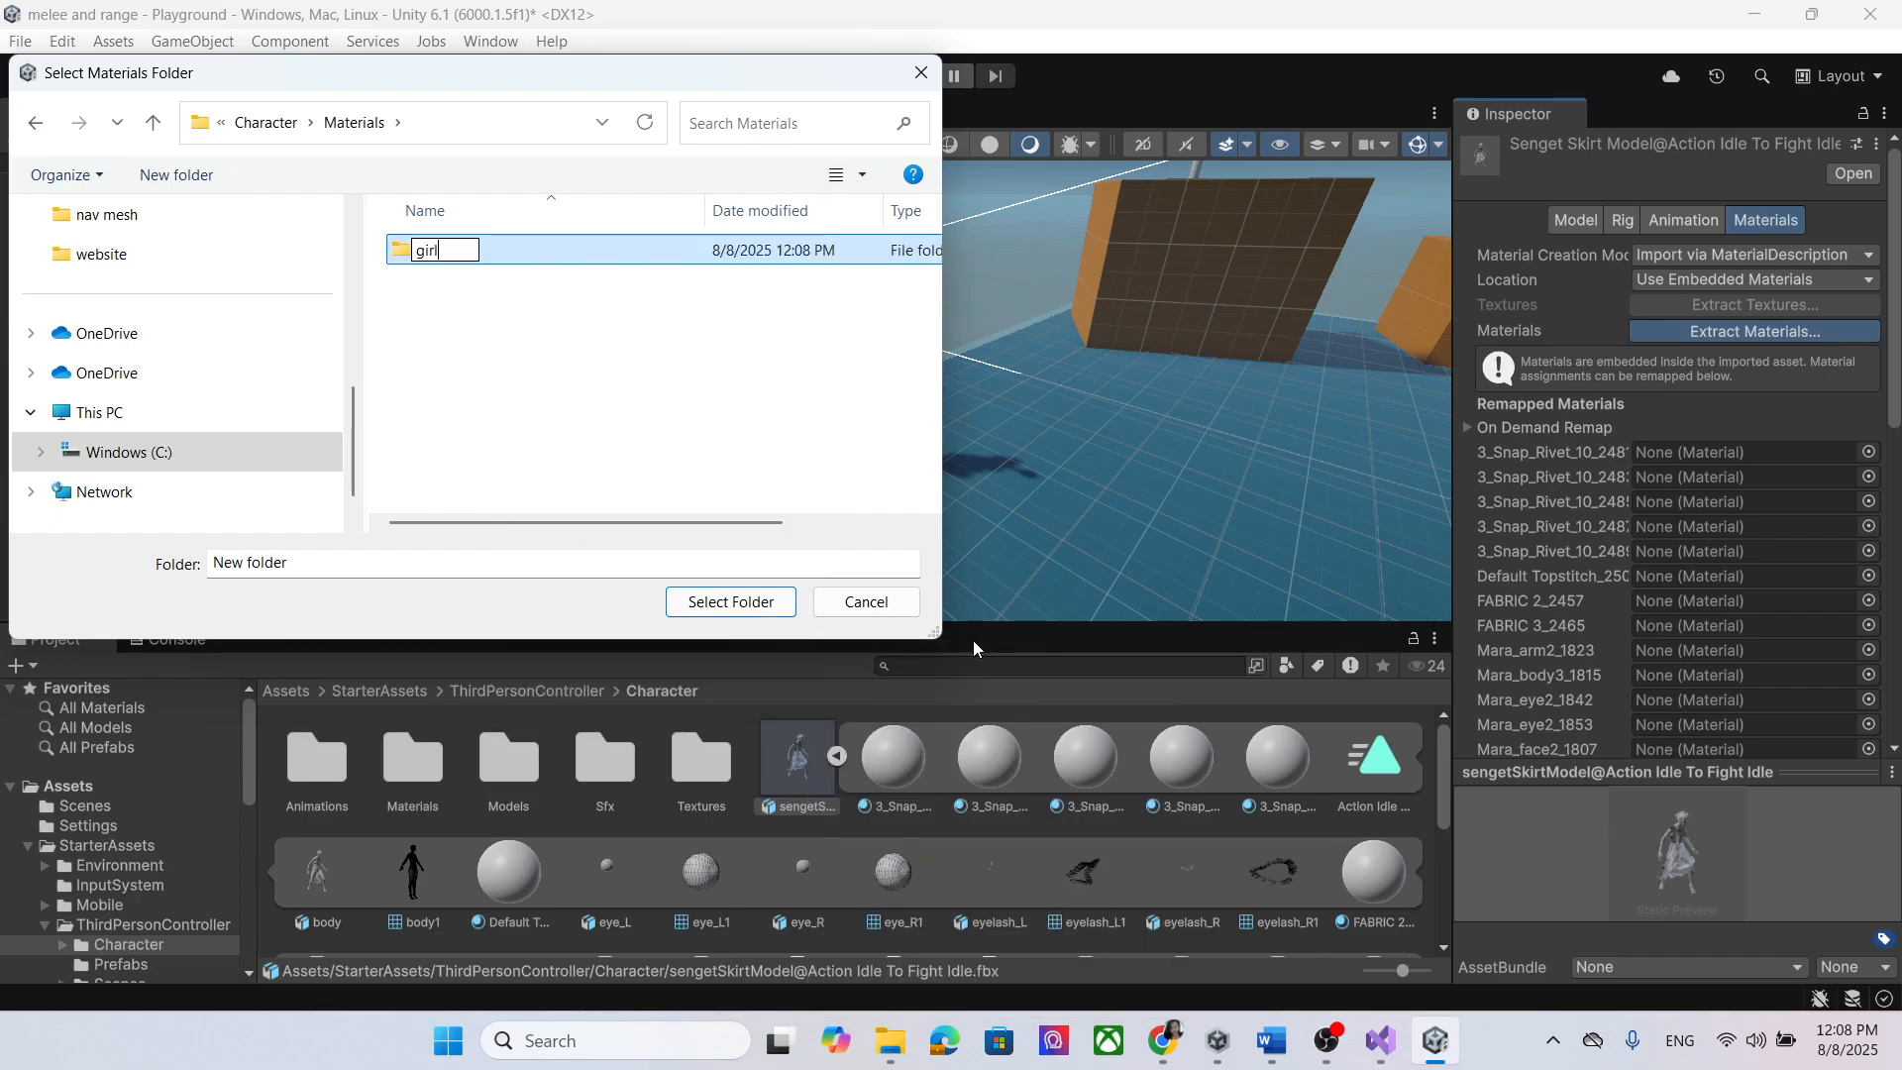
{"action": "key", "text": "Return"}
{"action": "left_click", "coordinate": [773, 604]}
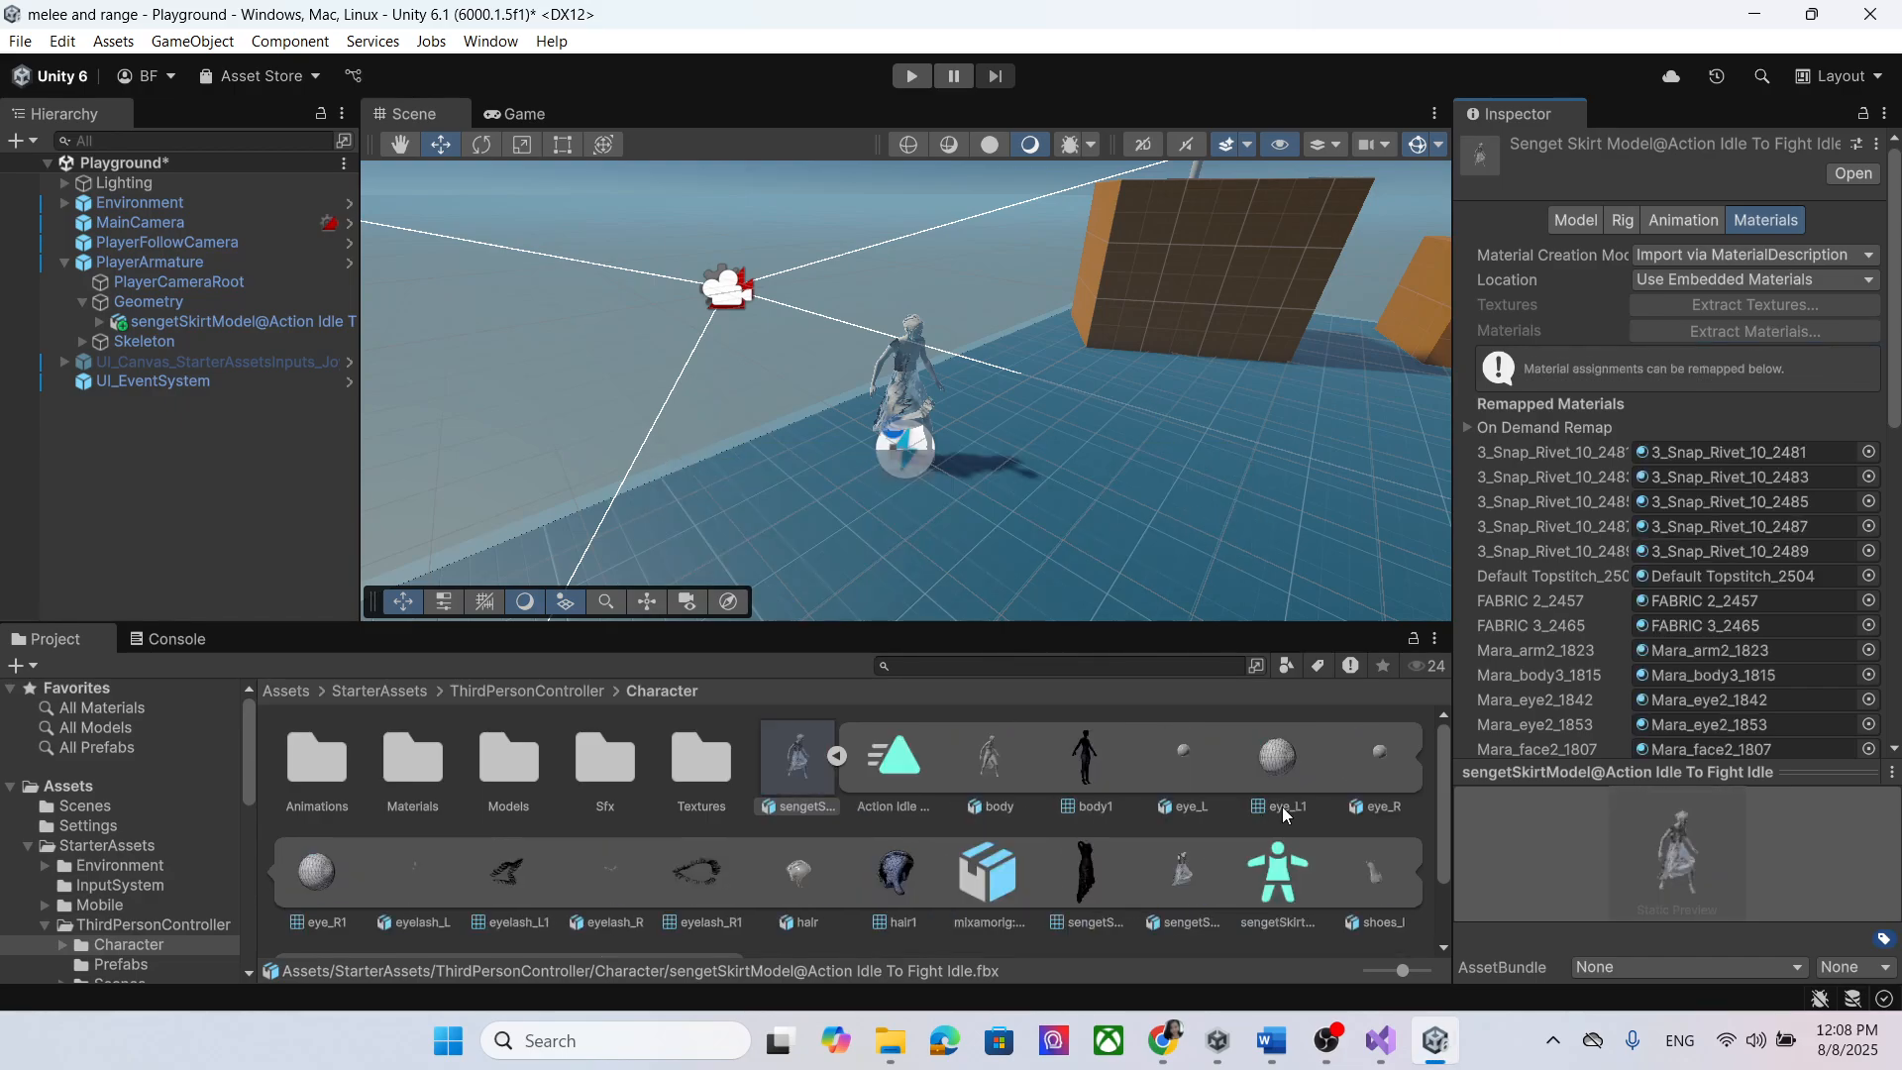
Step: Look through the Character and Models folders, and open the girl folder inside Materials
{"action": "scroll", "coordinate": [1322, 779], "scroll_direction": "down", "scroll_amount": 2}
{"action": "scroll", "coordinate": [1322, 779], "scroll_direction": "up", "scroll_amount": 2}
{"action": "scroll", "coordinate": [894, 856], "scroll_direction": "down", "scroll_amount": 2}
{"action": "scroll", "coordinate": [1019, 876], "scroll_direction": "up", "scroll_amount": 2}
{"action": "double_click", "coordinate": [499, 772]}
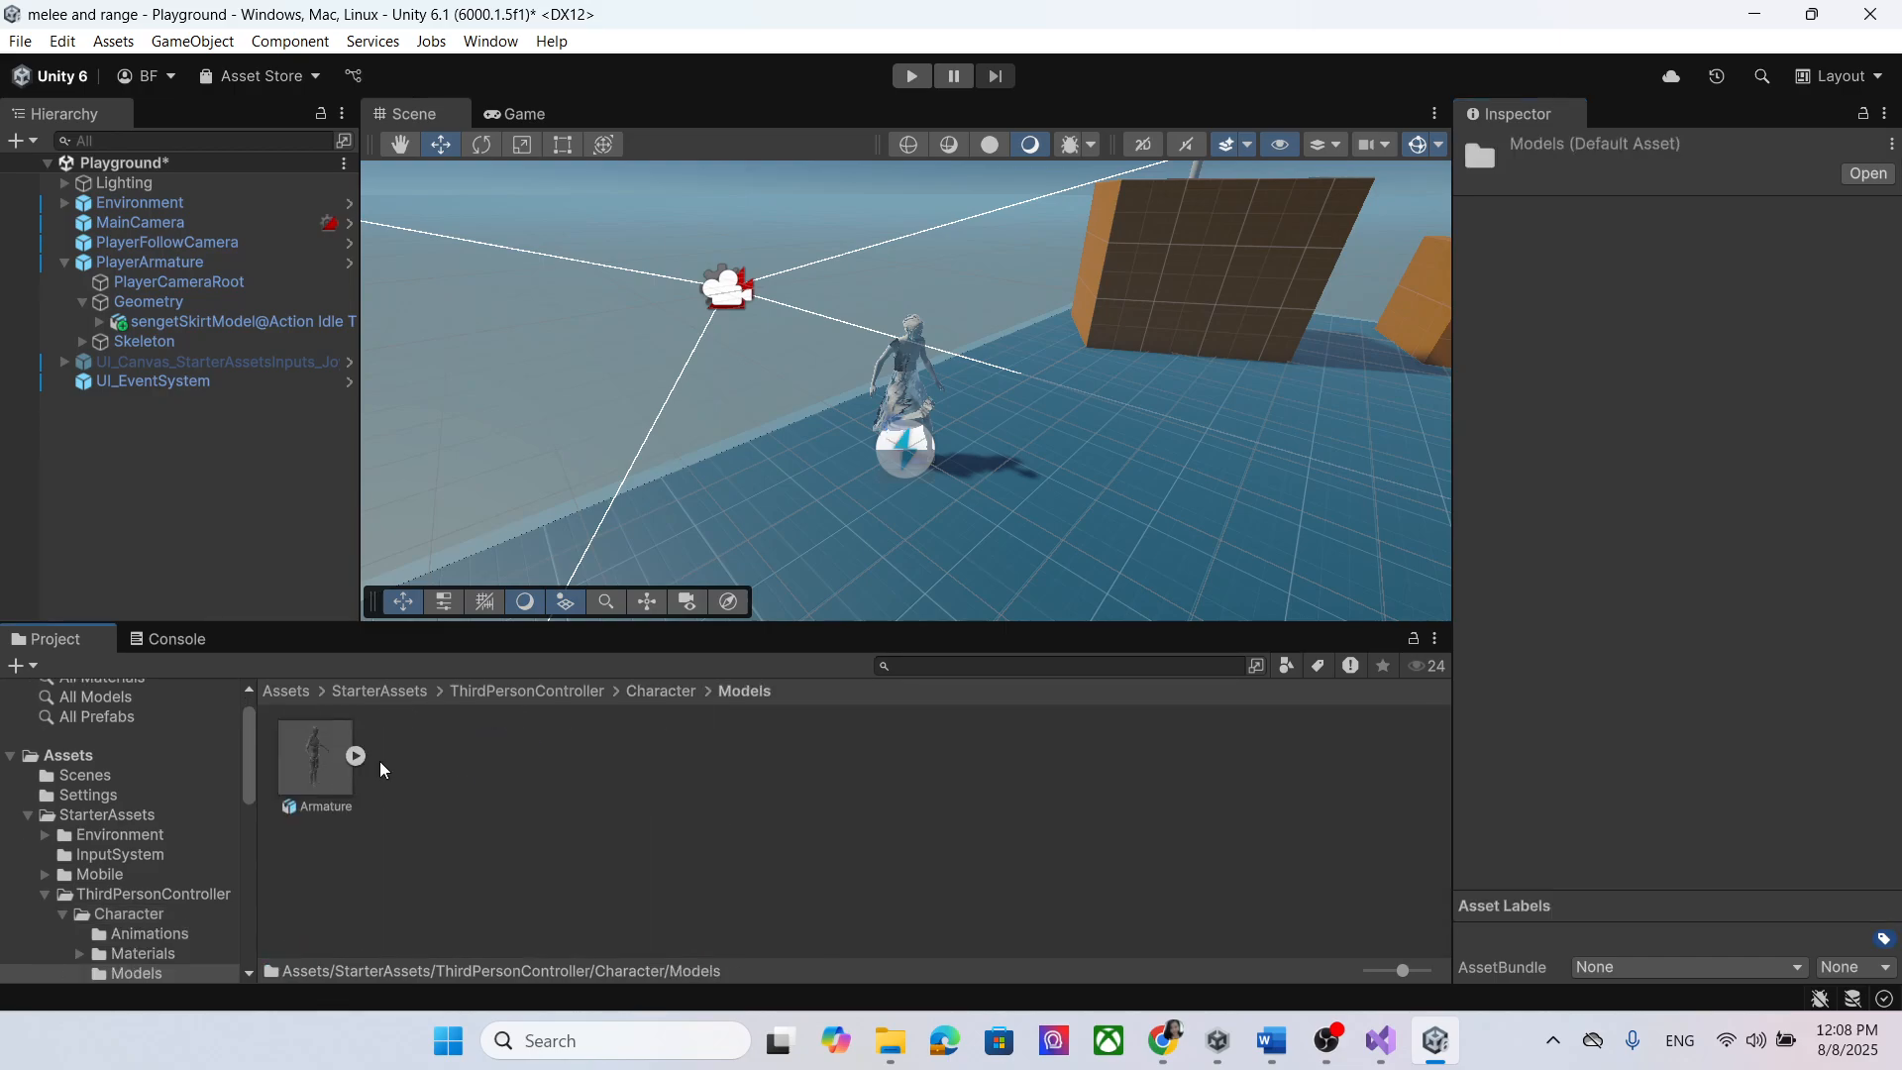
{"action": "left_click", "coordinate": [660, 694]}
{"action": "double_click", "coordinate": [416, 783]}
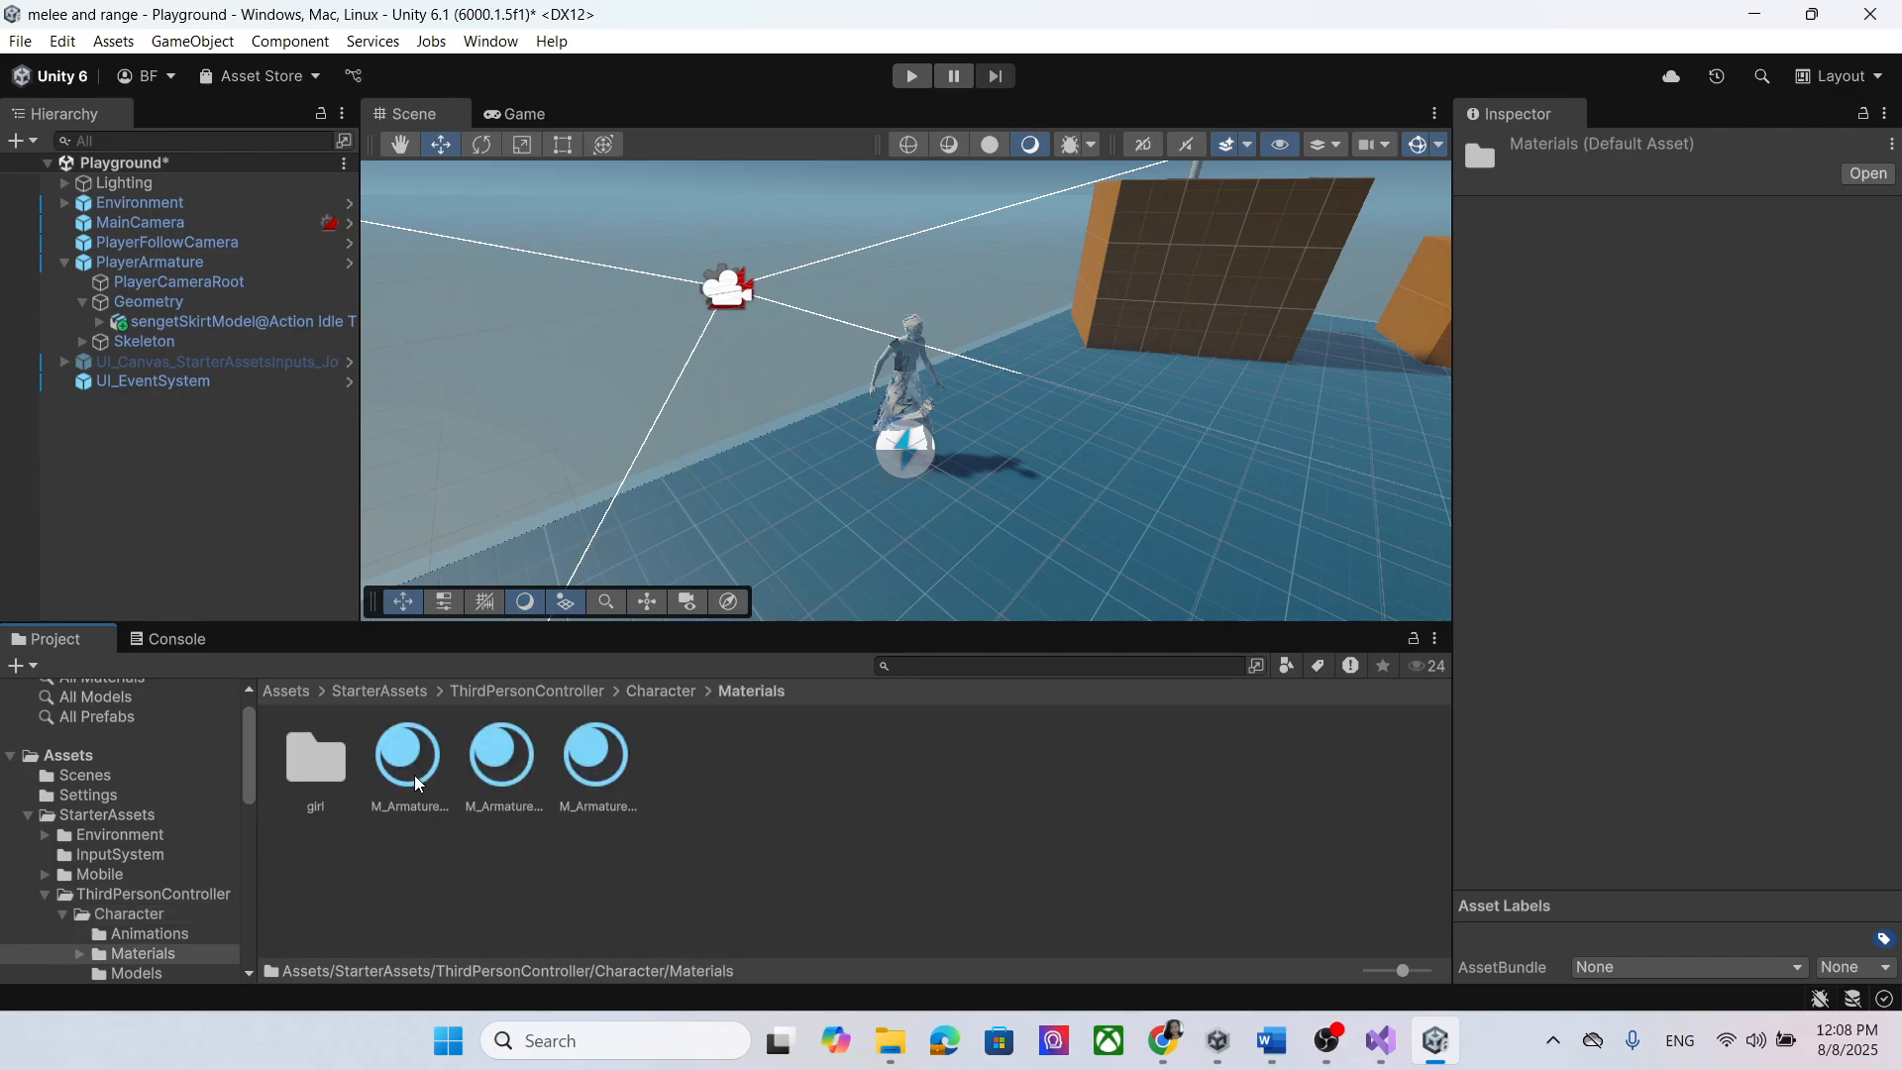
{"action": "double_click", "coordinate": [348, 774]}
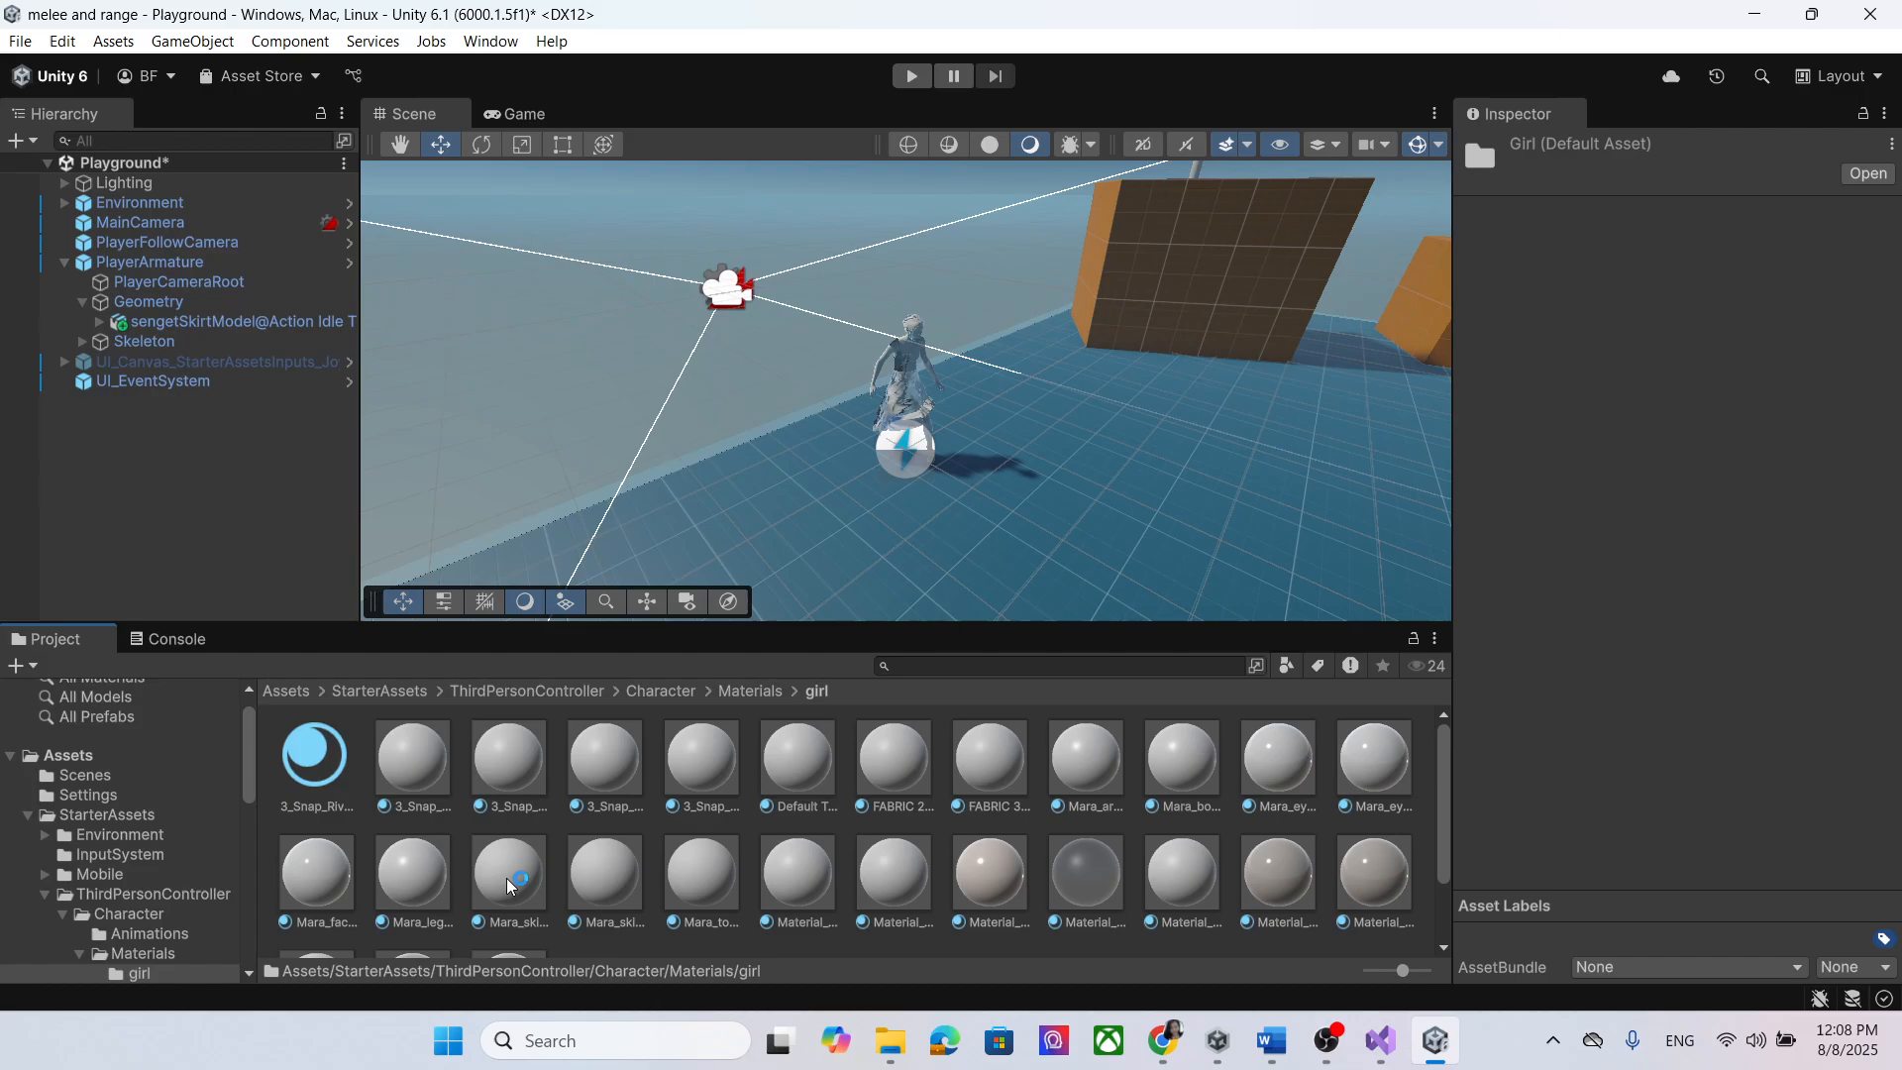
Step: Assign the ReadMeImg texture as the base map of the FABRIC 2_2457 material
{"action": "left_click", "coordinate": [507, 874]}
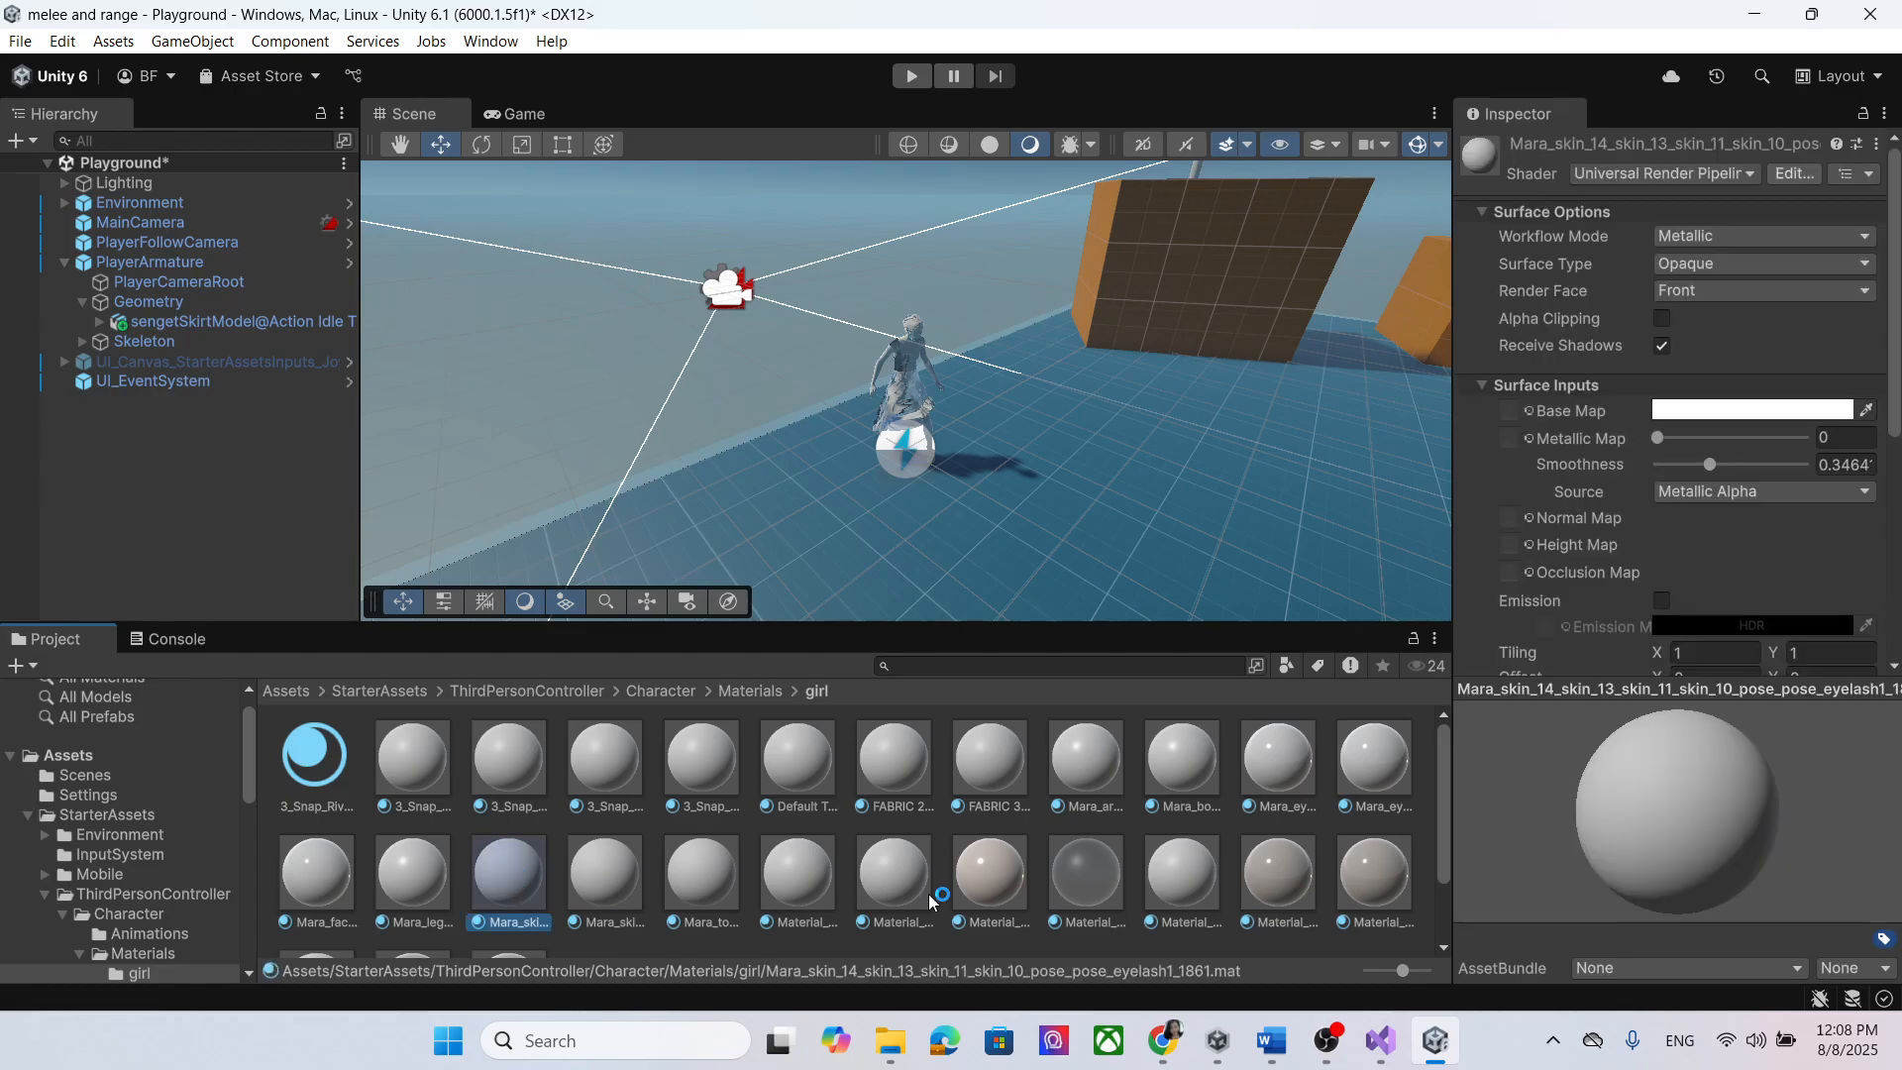
{"action": "left_click", "coordinate": [892, 773]}
{"action": "left_click", "coordinate": [1530, 412]}
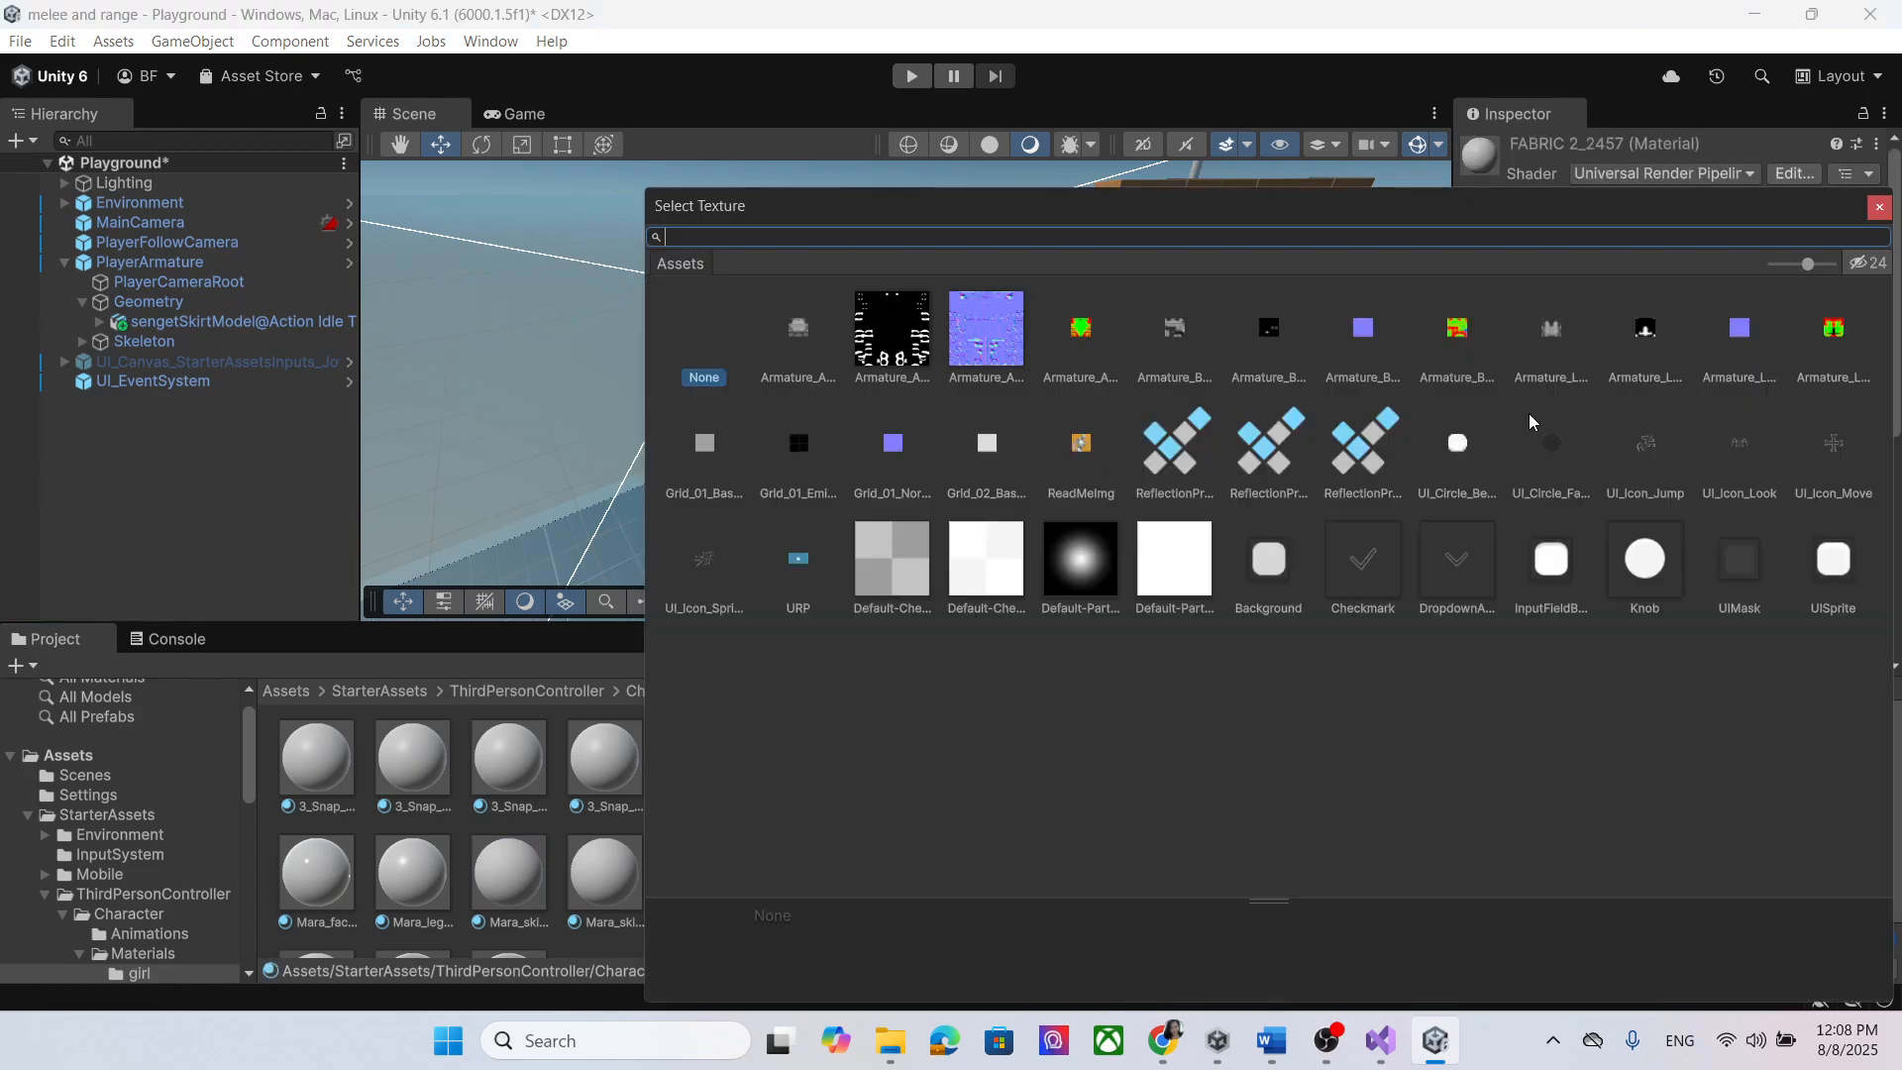
{"action": "left_click", "coordinate": [1108, 464]}
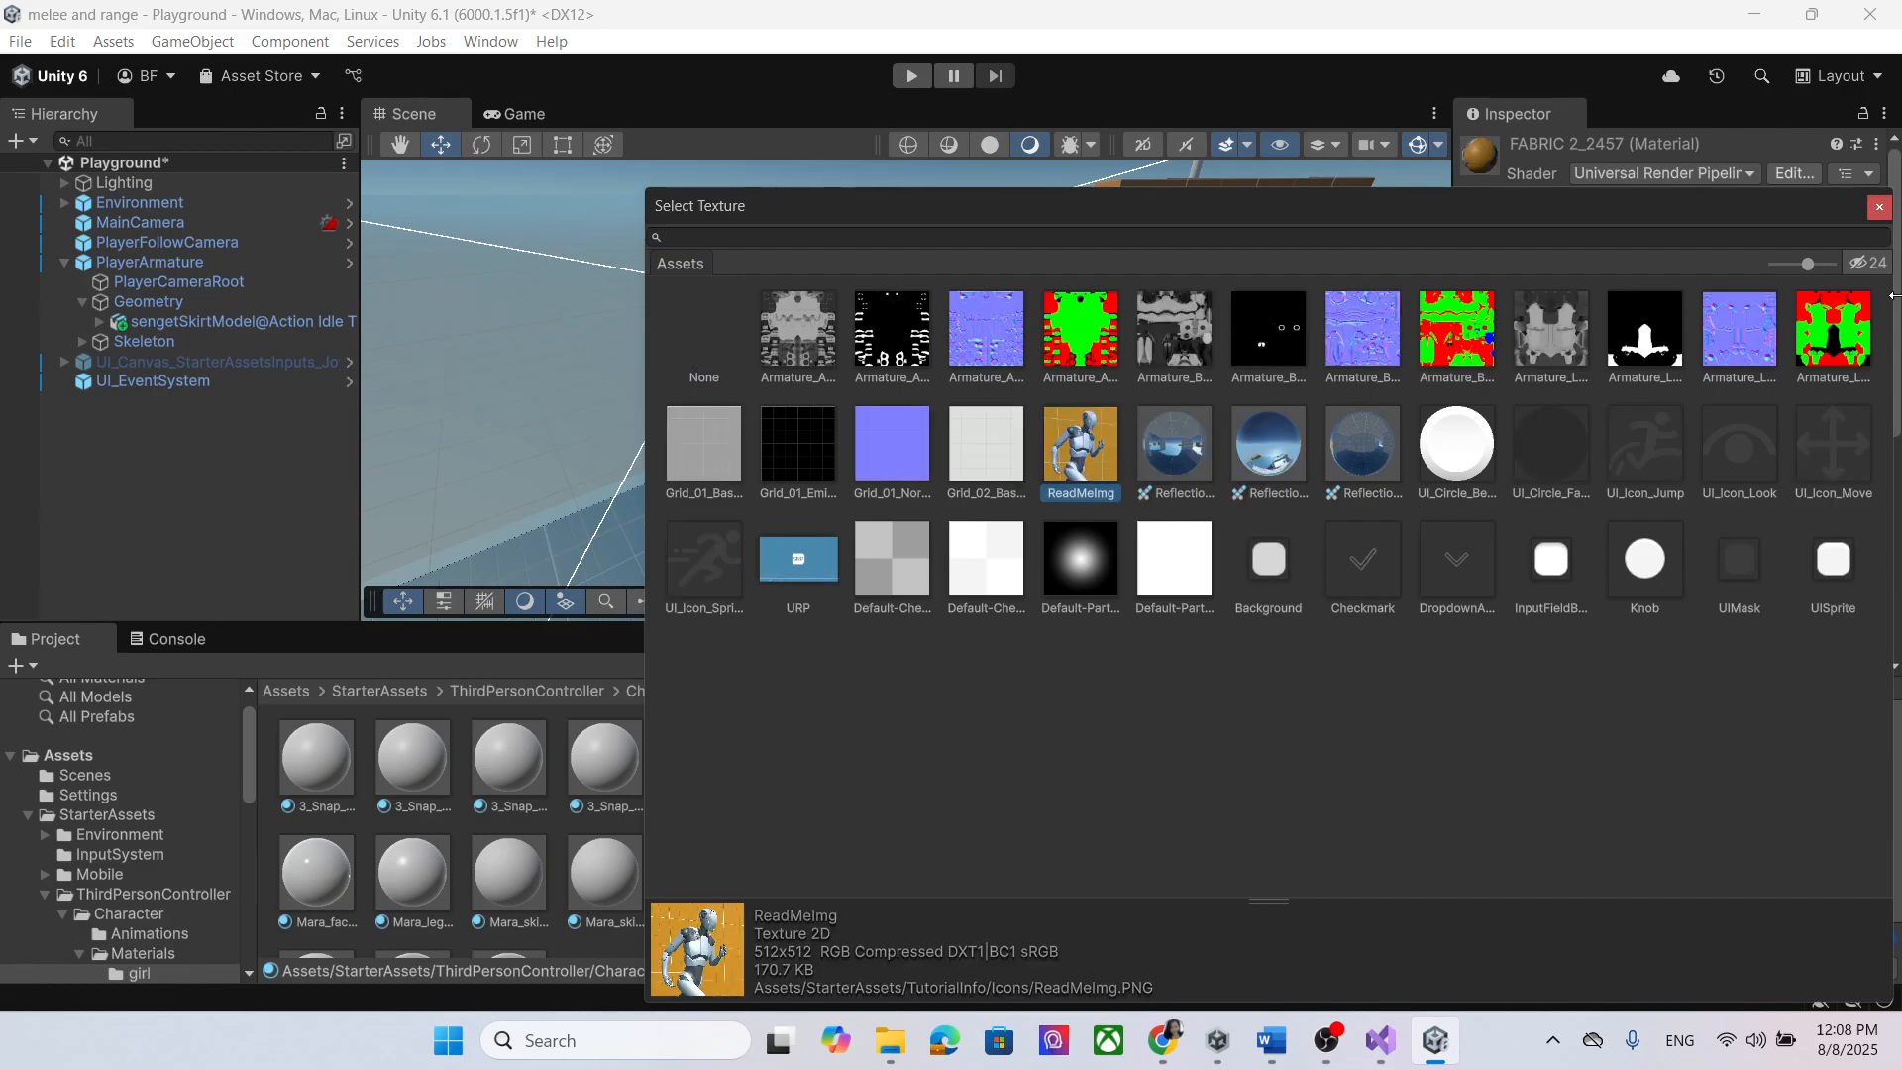
{"action": "left_click", "coordinate": [1879, 207]}
Step: Inspect the character with the edited fabric material in the Scene view and save the Playground scene
{"action": "left_click_drag", "start_coordinate": [893, 763], "coordinate": [902, 385]}
{"action": "scroll", "coordinate": [1078, 417], "scroll_direction": "up", "scroll_amount": 3}
{"action": "scroll", "coordinate": [1079, 414], "scroll_direction": "down", "scroll_amount": 4}
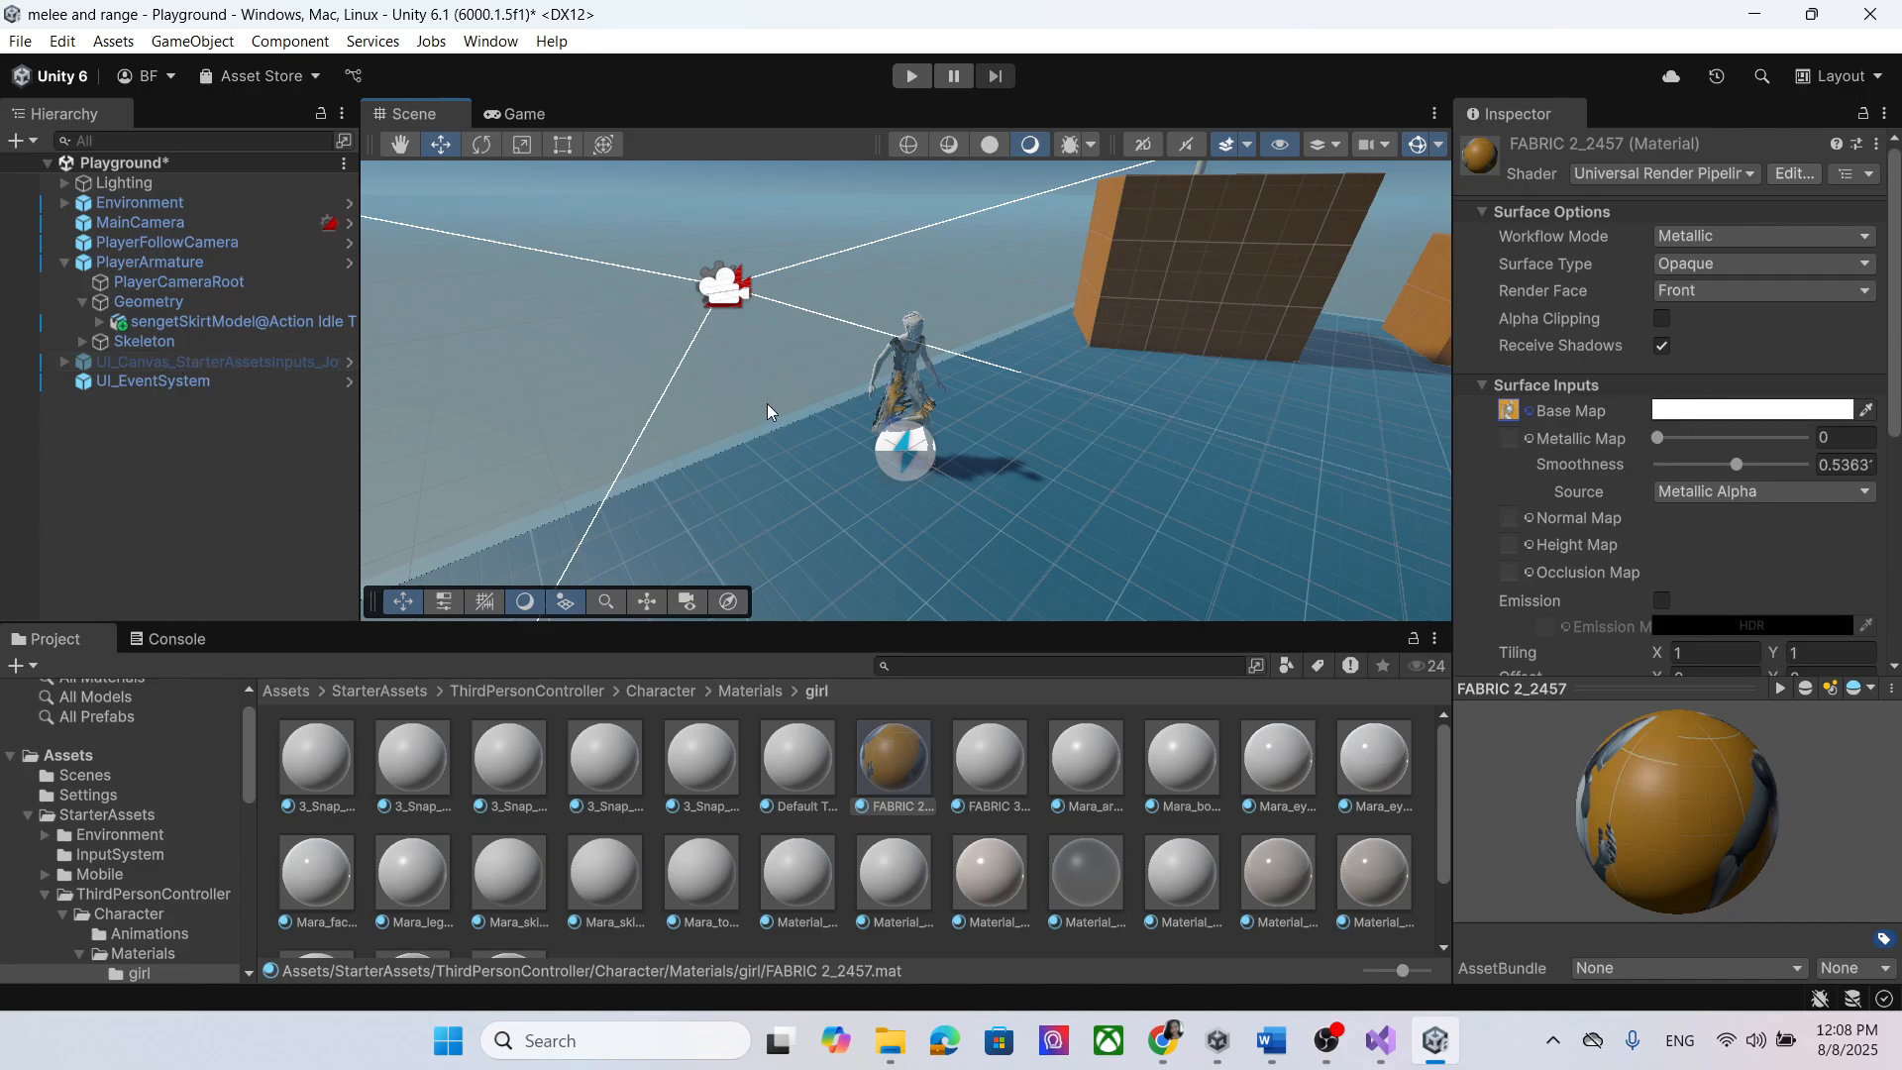
{"action": "key", "text": "ctrl+s"}
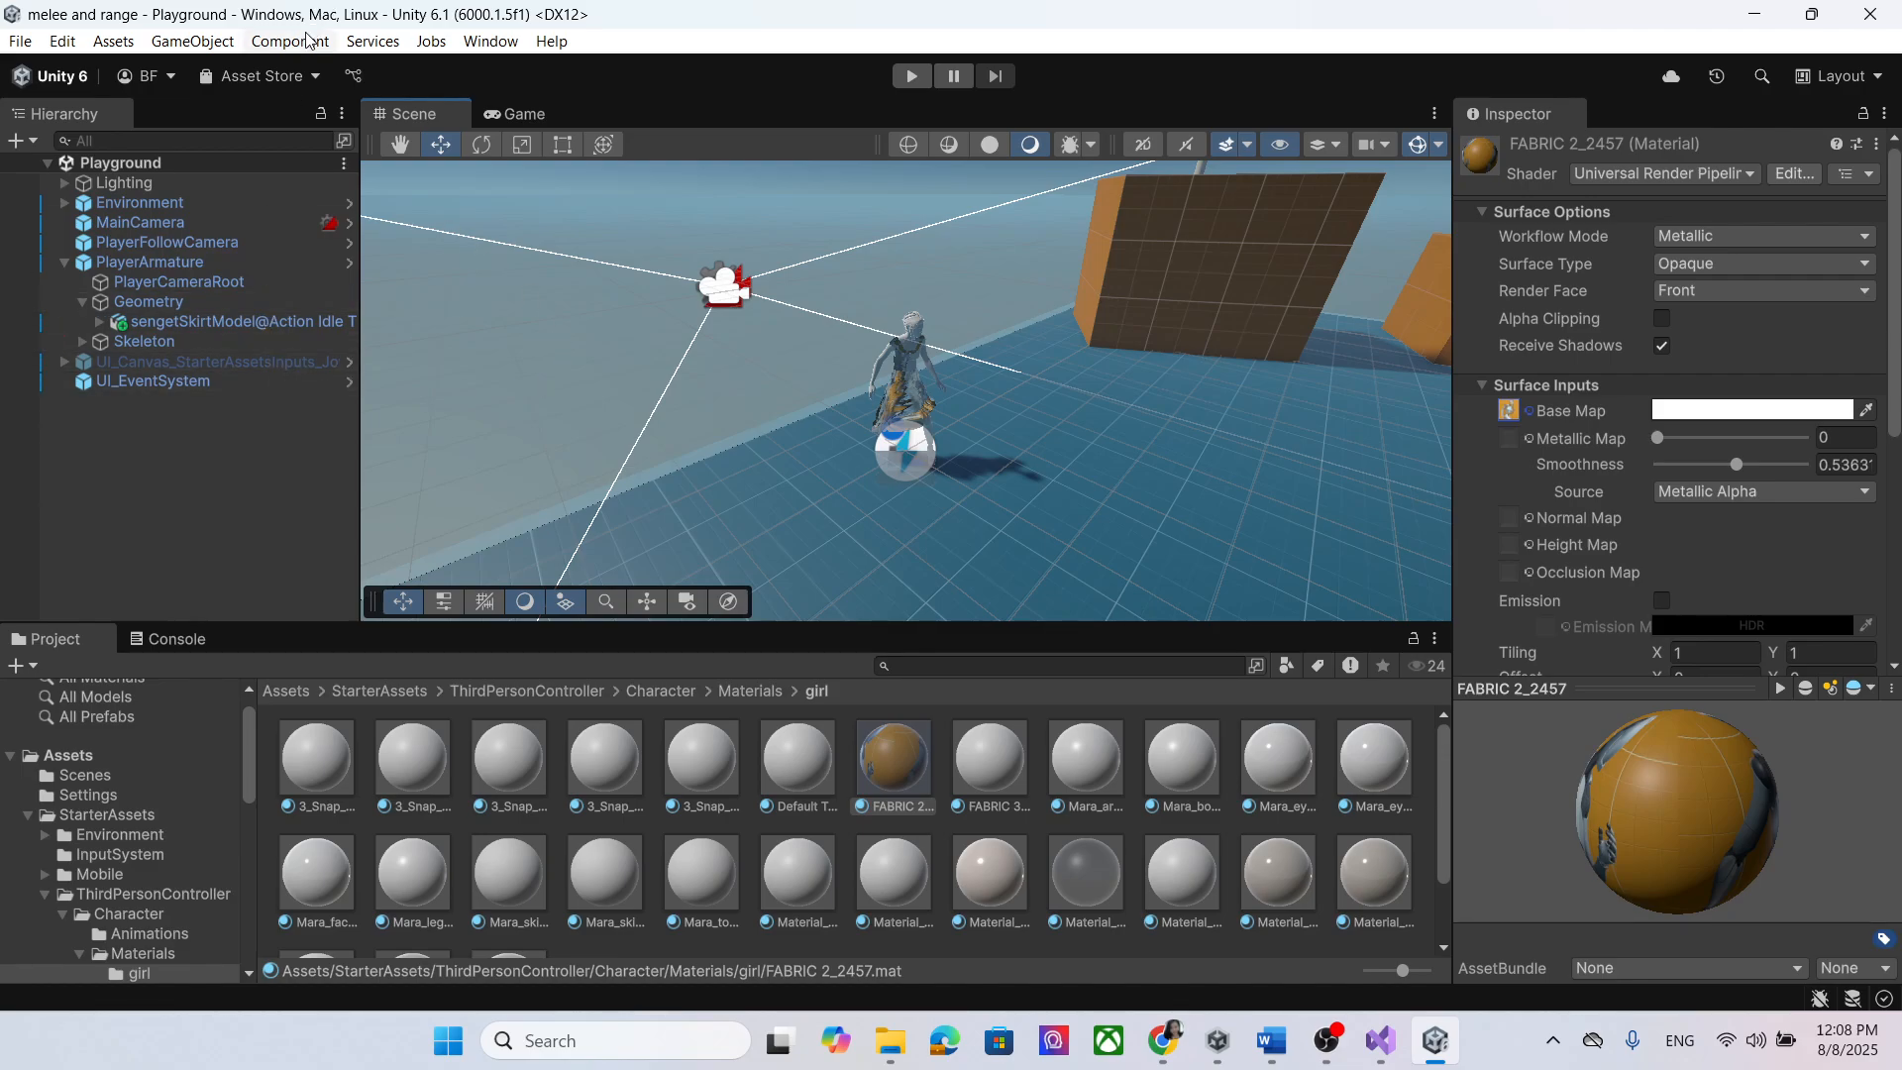
{"action": "left_click", "coordinate": [197, 44]}
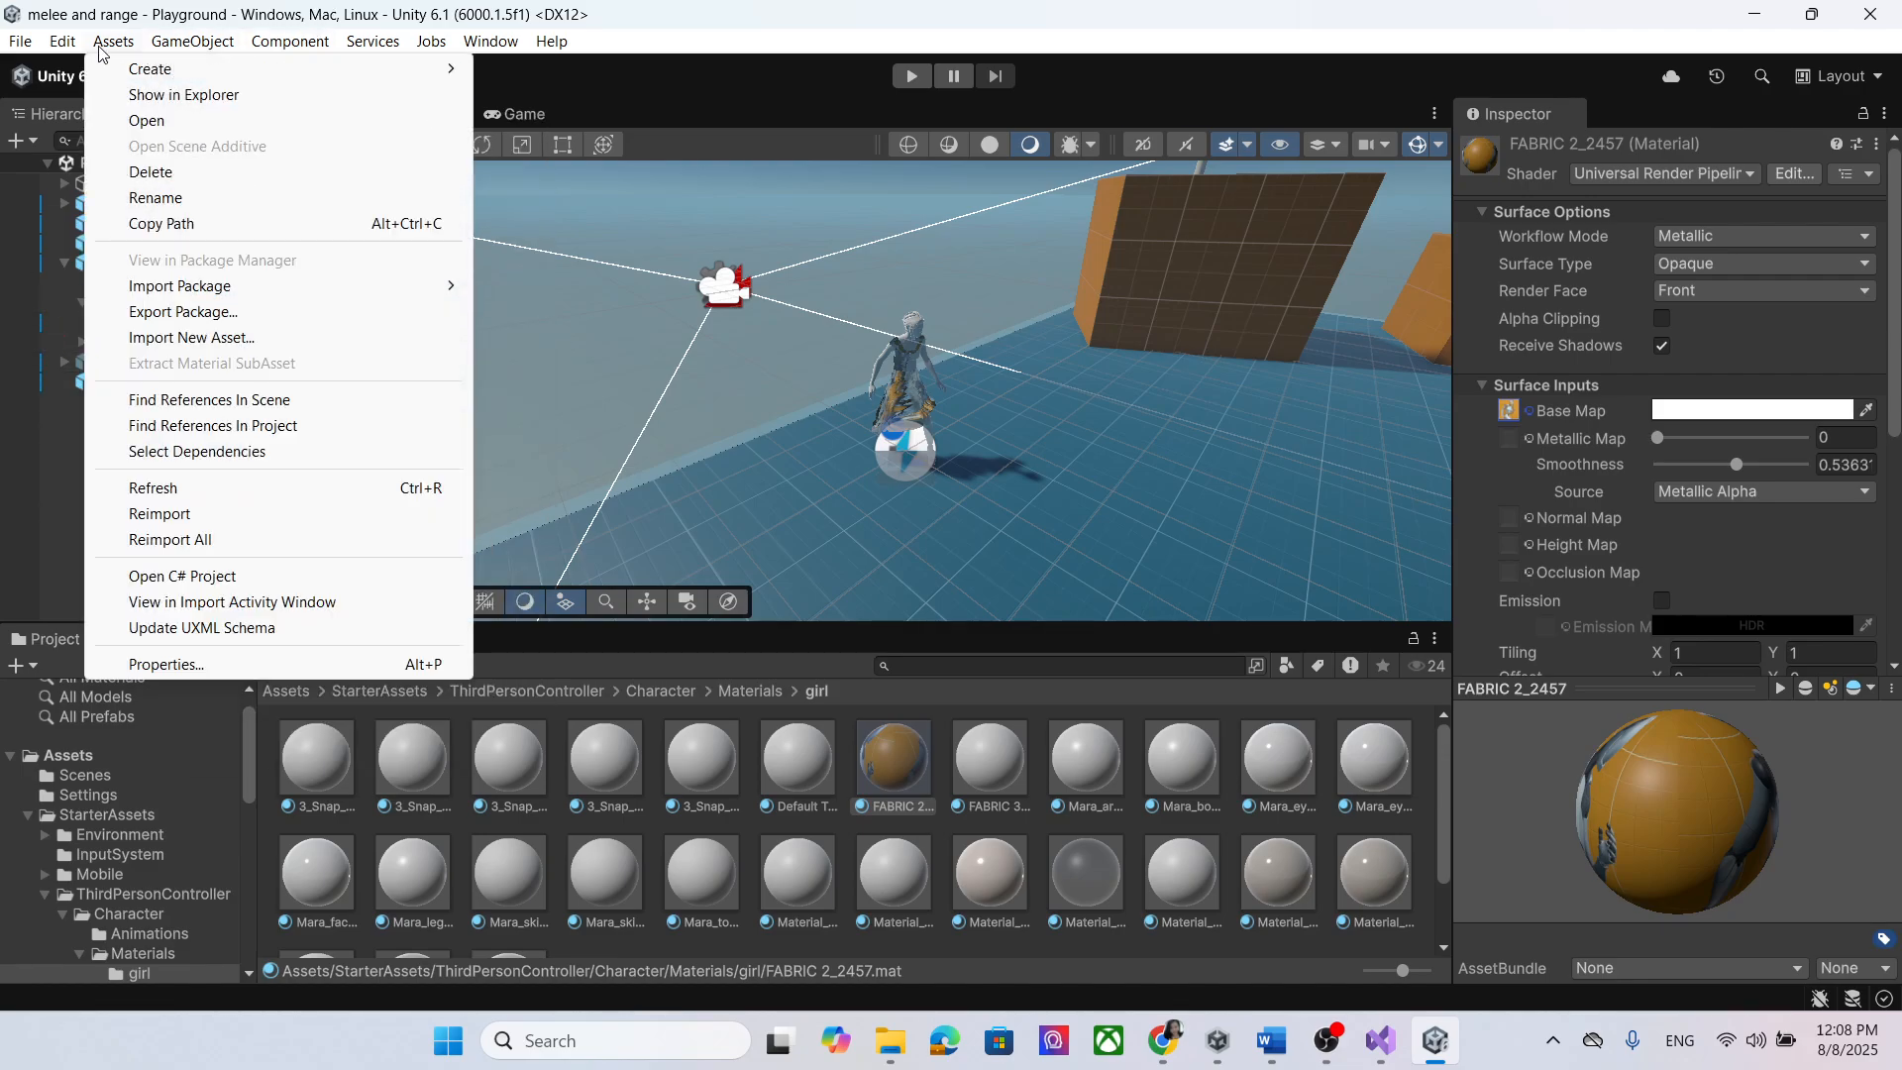
{"action": "left_click", "coordinate": [409, 756]}
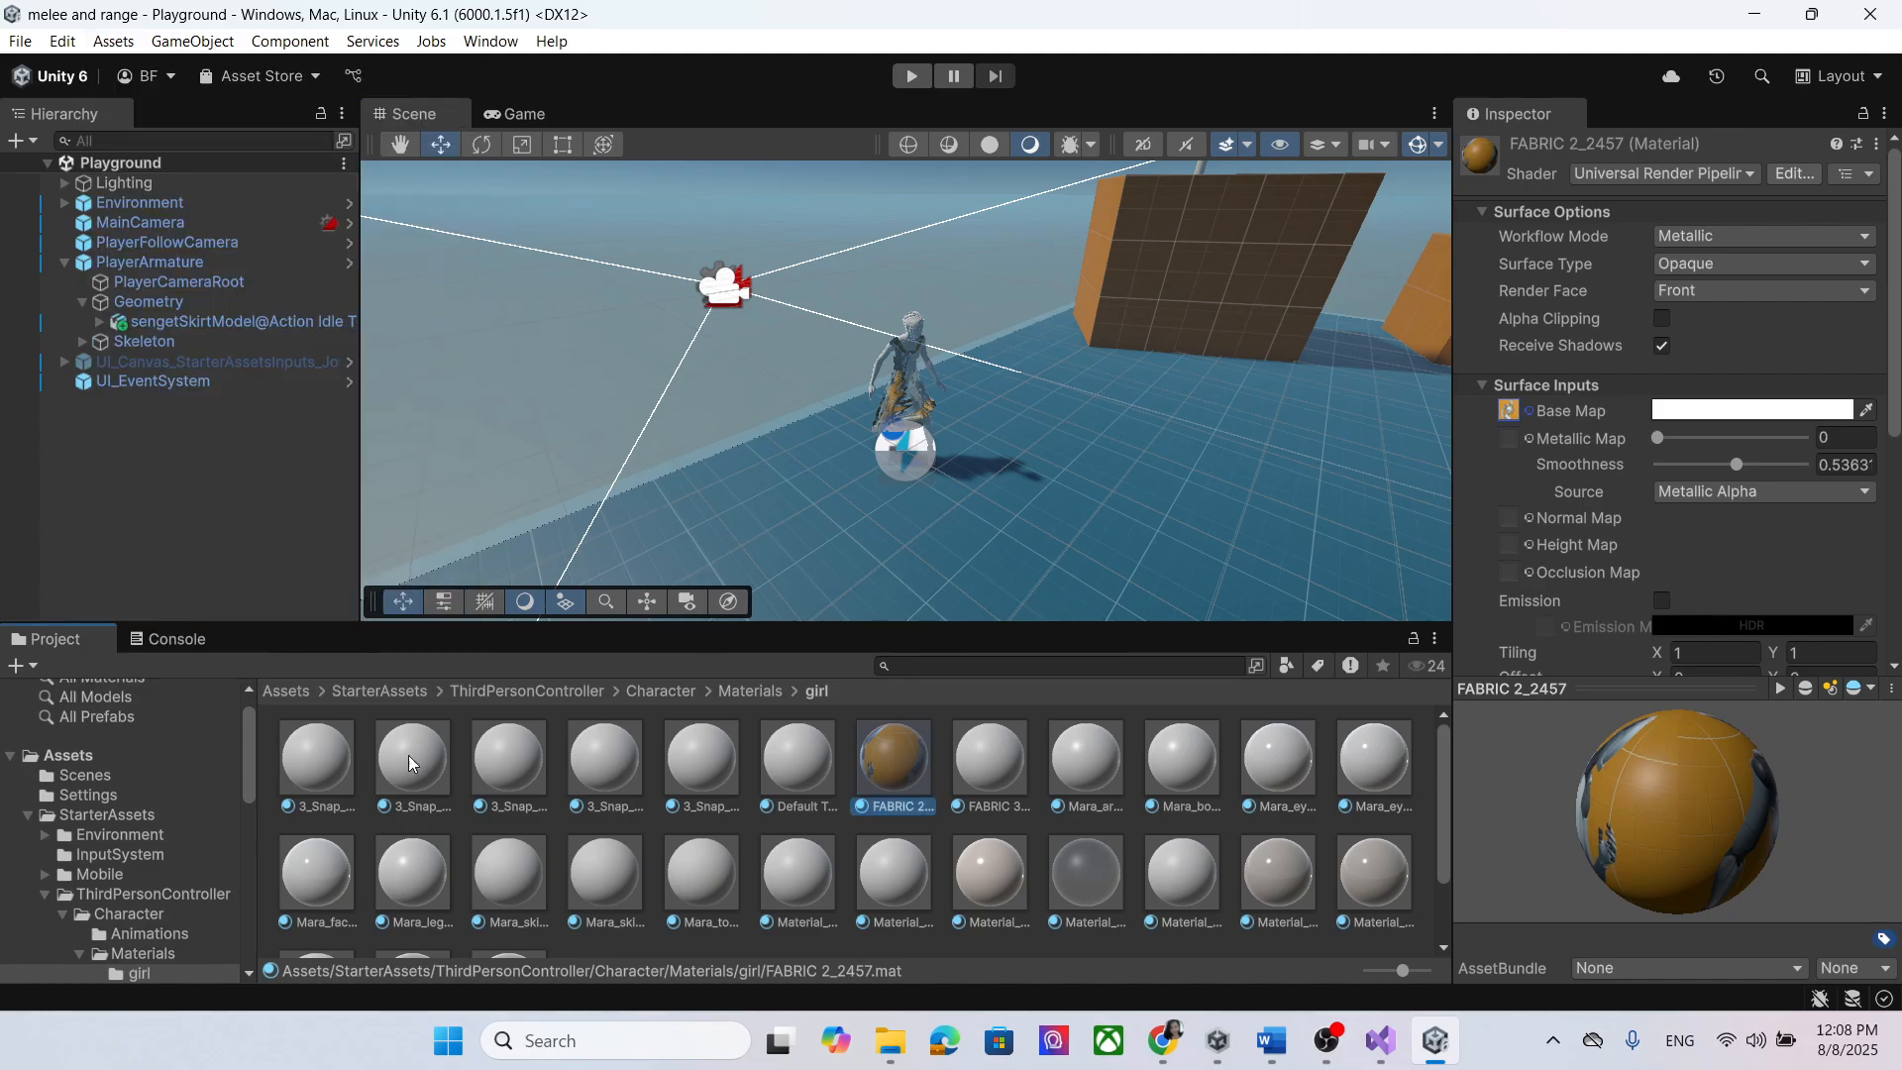
Step: Open the StarterAssets input actions asset from the StarterAssets InputSystem folder for editing
{"action": "left_click", "coordinate": [107, 815]}
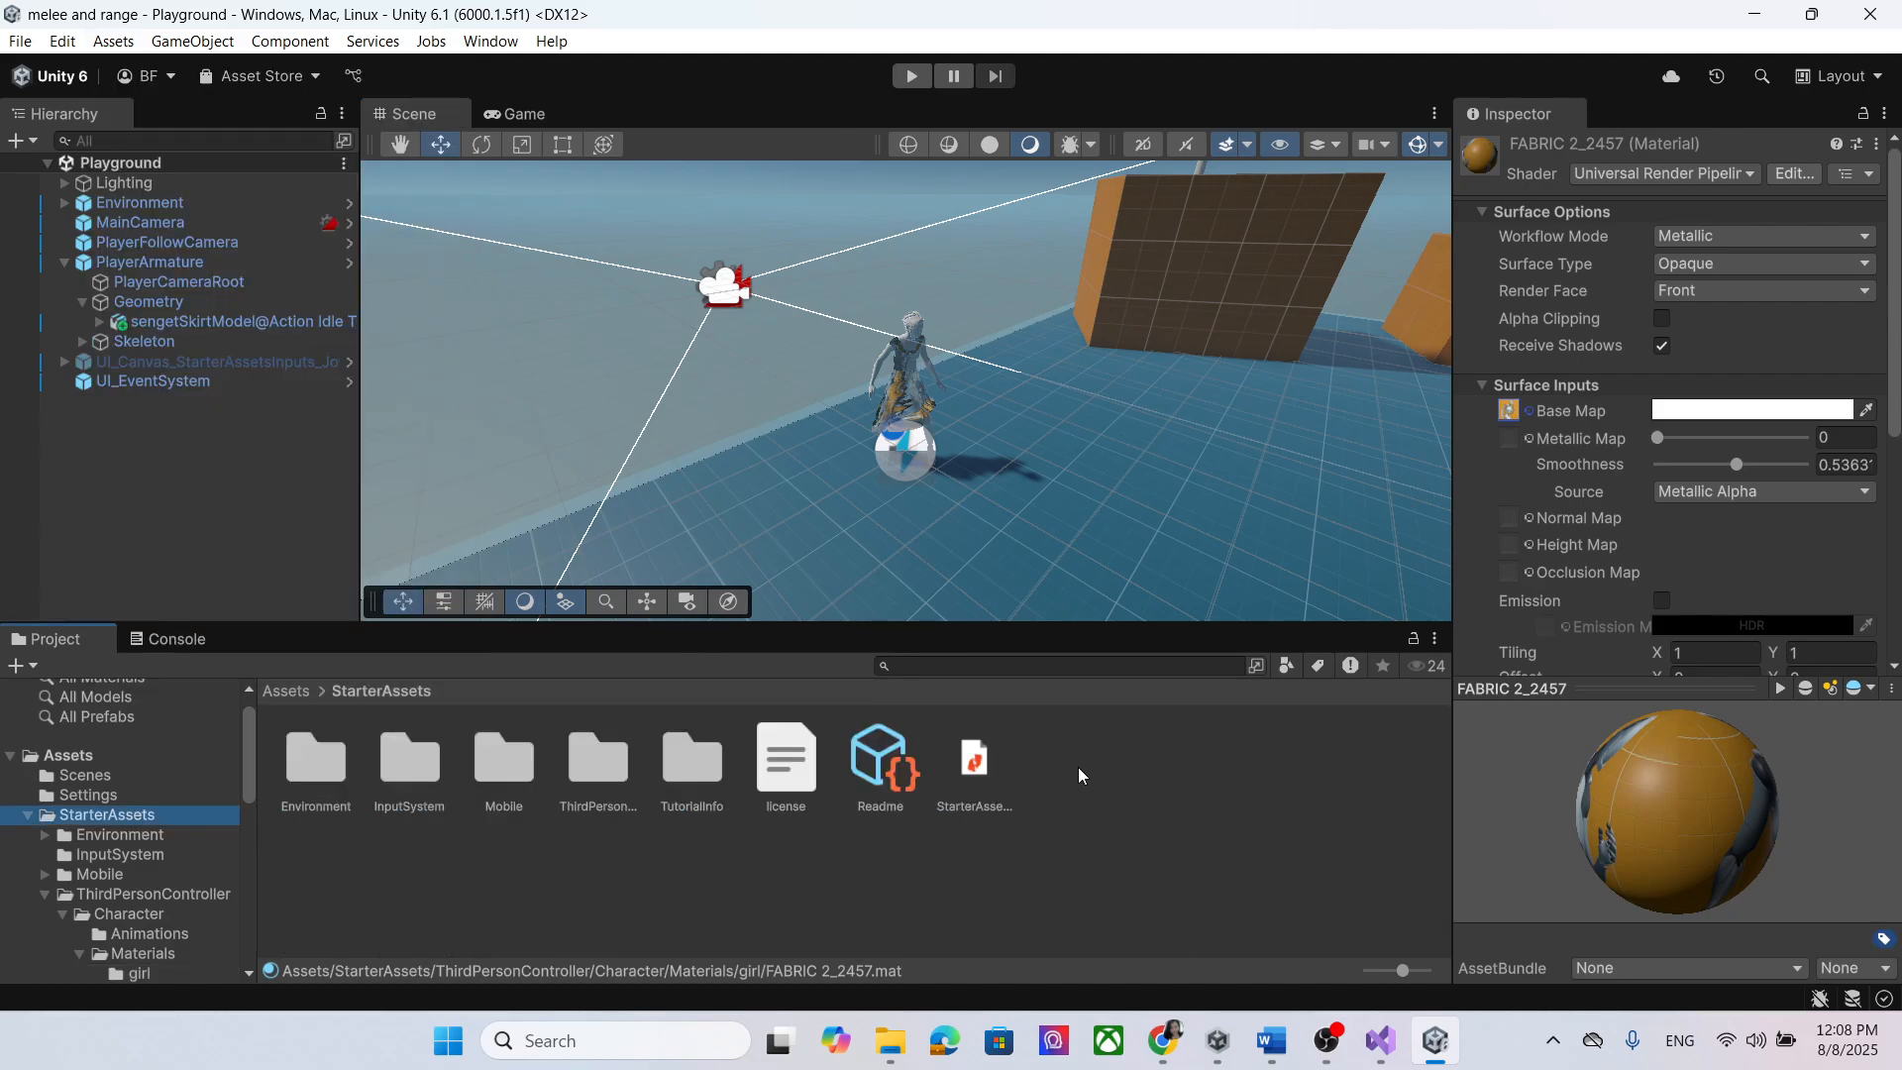
{"action": "double_click", "coordinate": [409, 761]}
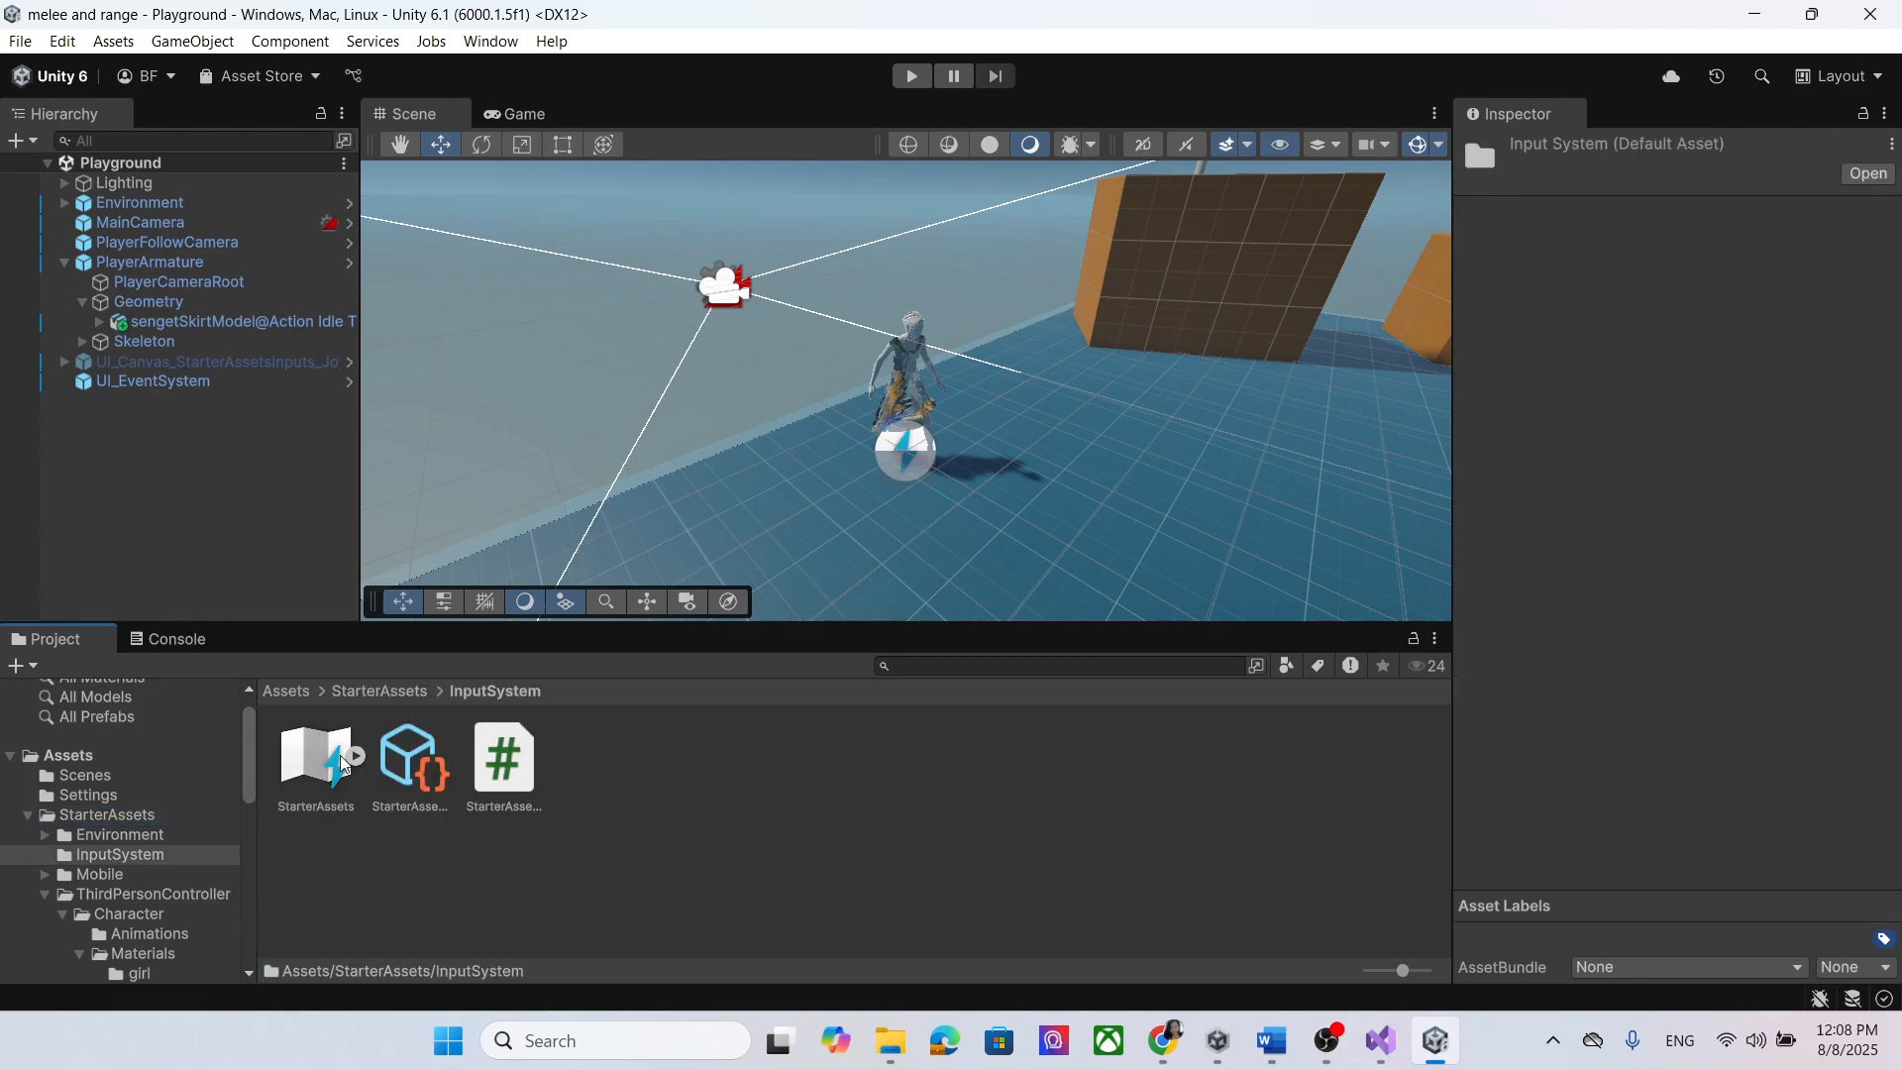
{"action": "double_click", "coordinate": [315, 759]}
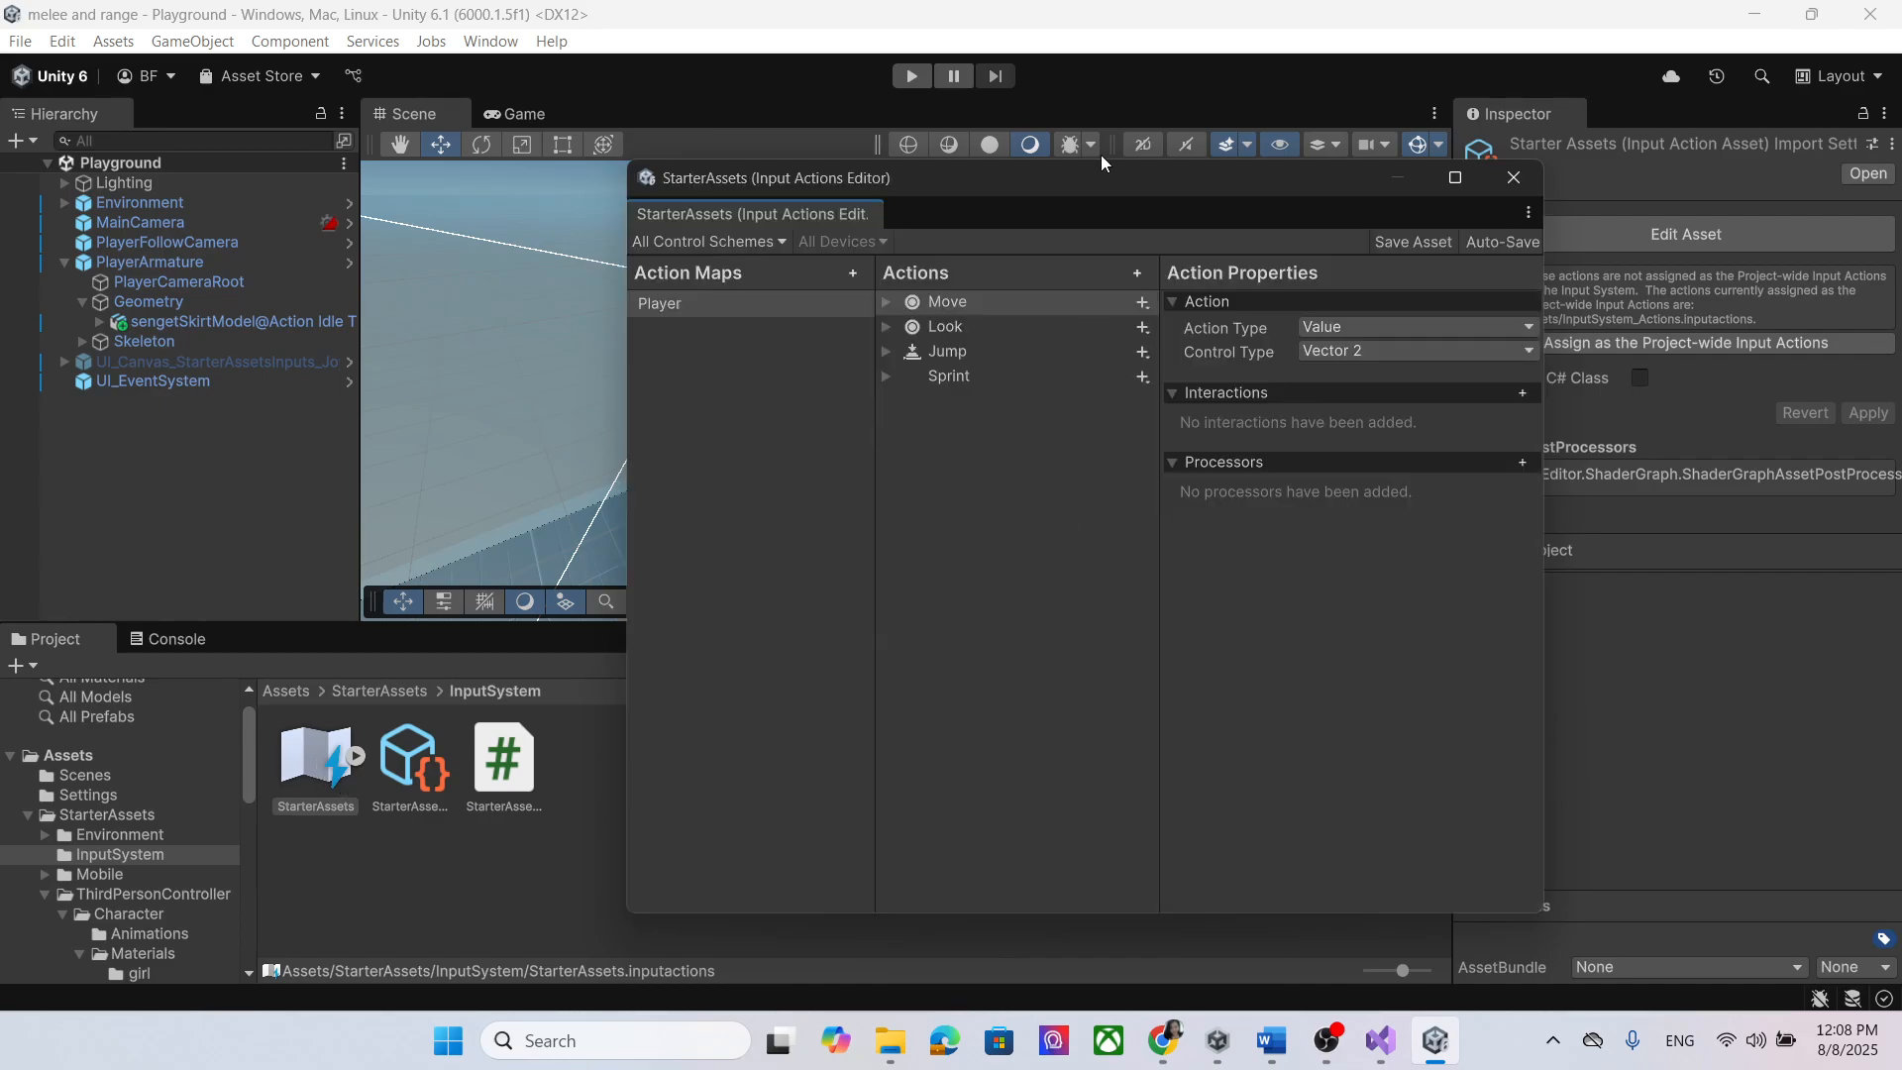
{"action": "left_click_drag", "start_coordinate": [1087, 177], "coordinate": [939, 178]}
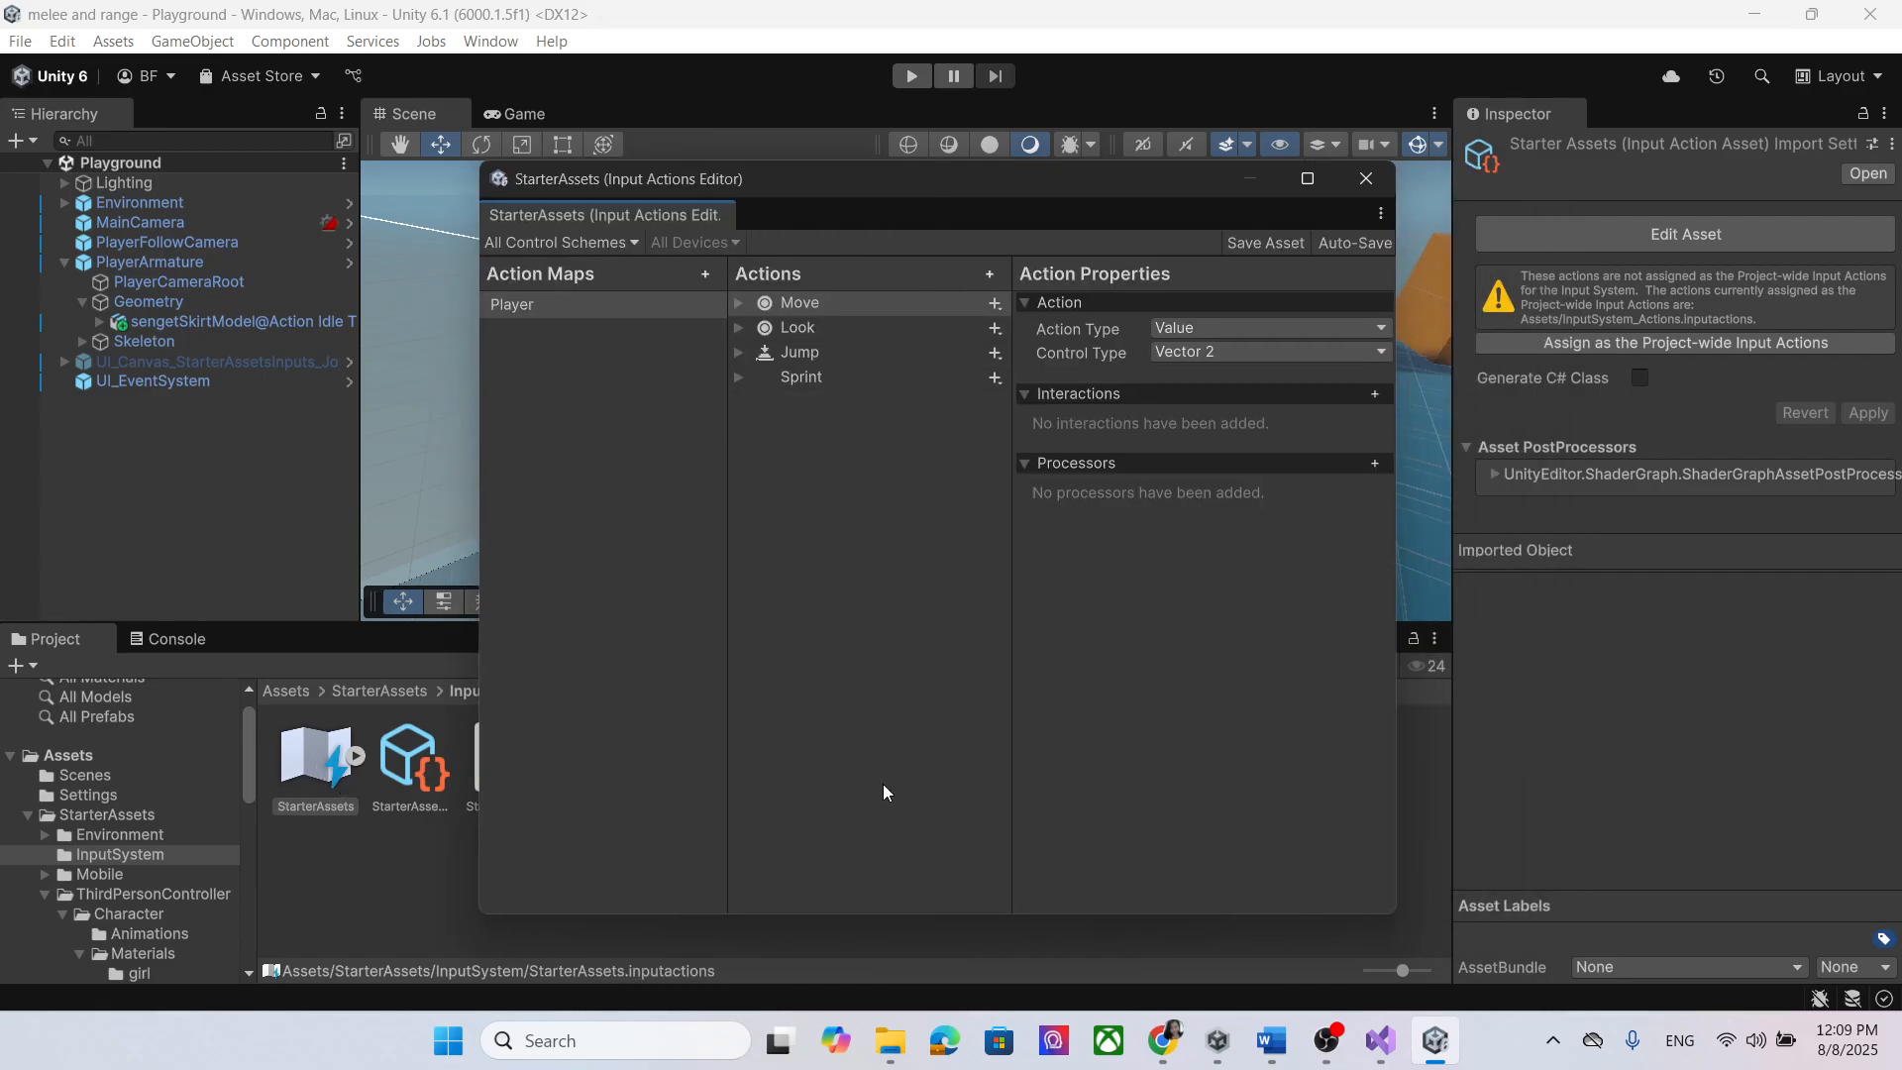
Step: Add a new action named attack1 to the Player action map, keeping Button as its action type
{"action": "left_click", "coordinate": [990, 273]}
{"action": "type", "text": "a"}
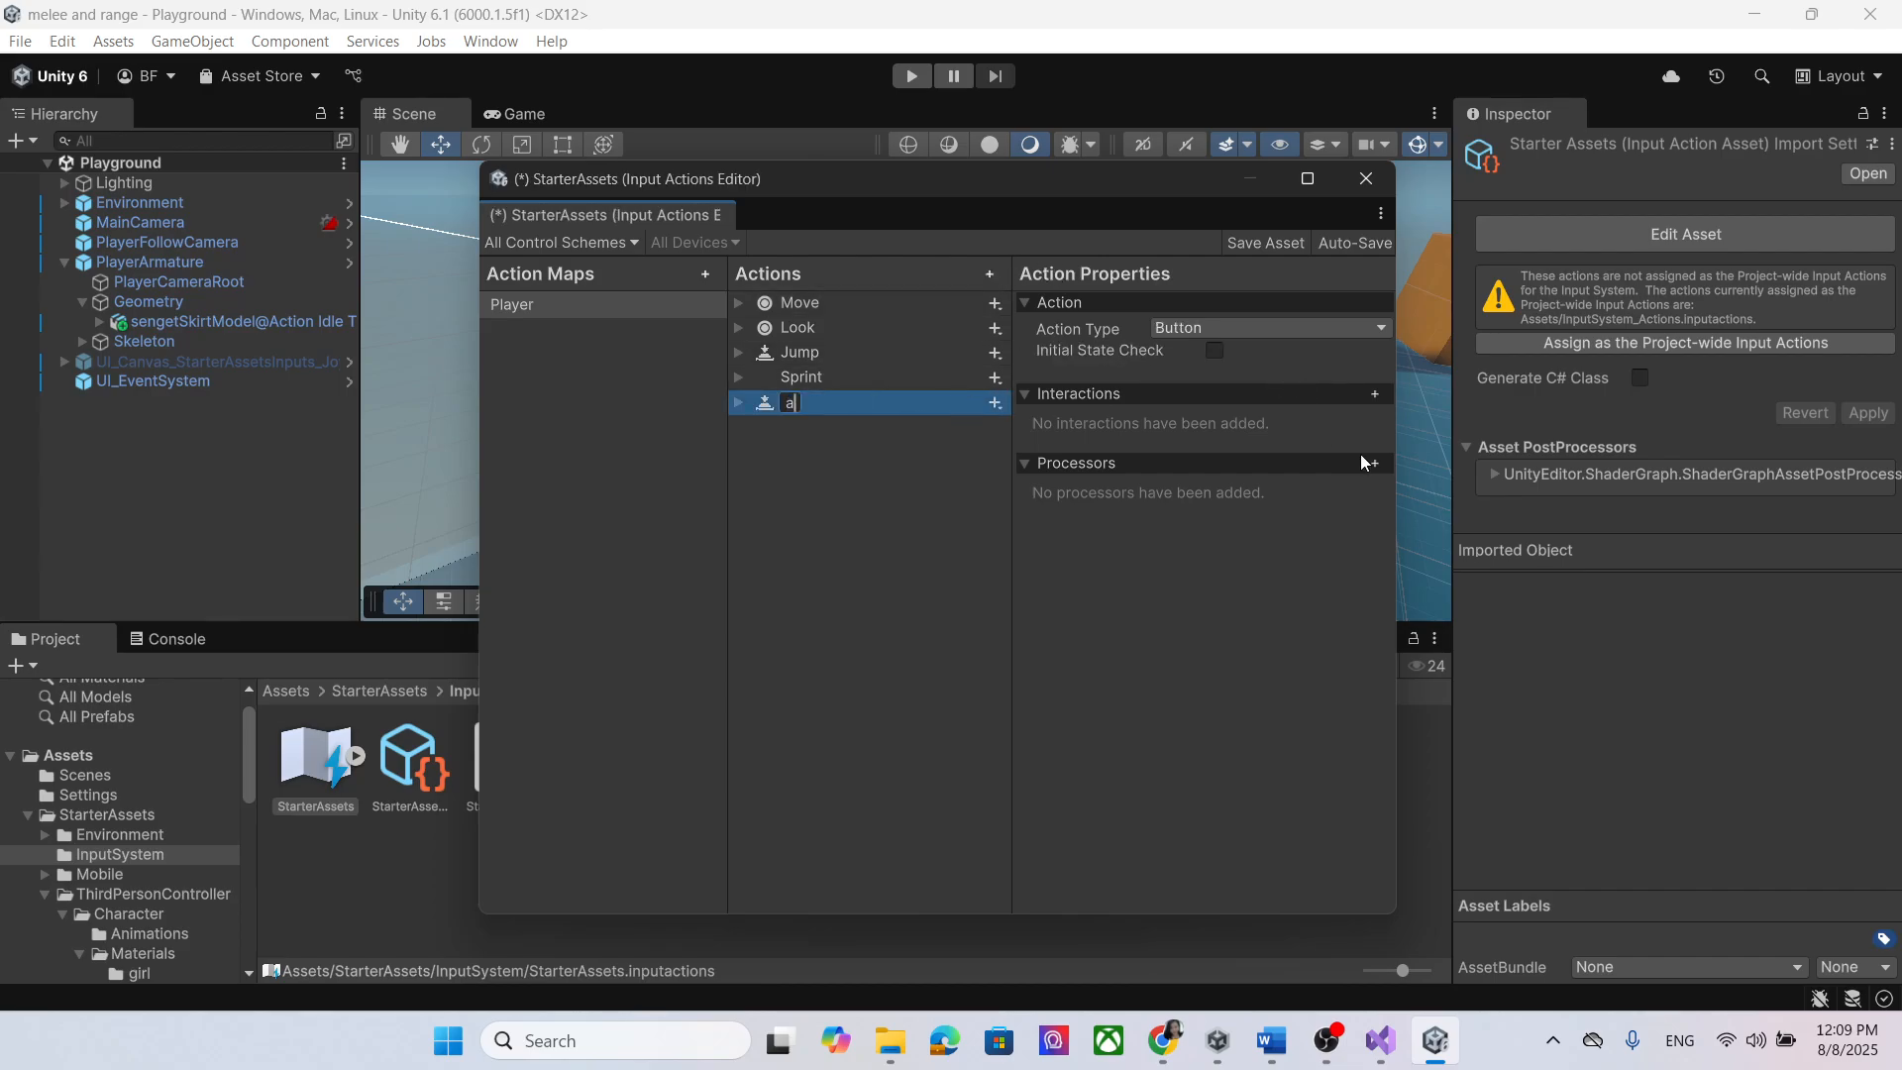
{"action": "type", "text": "ttack1"}
{"action": "key", "text": "Return"}
{"action": "left_click", "coordinate": [1304, 325]}
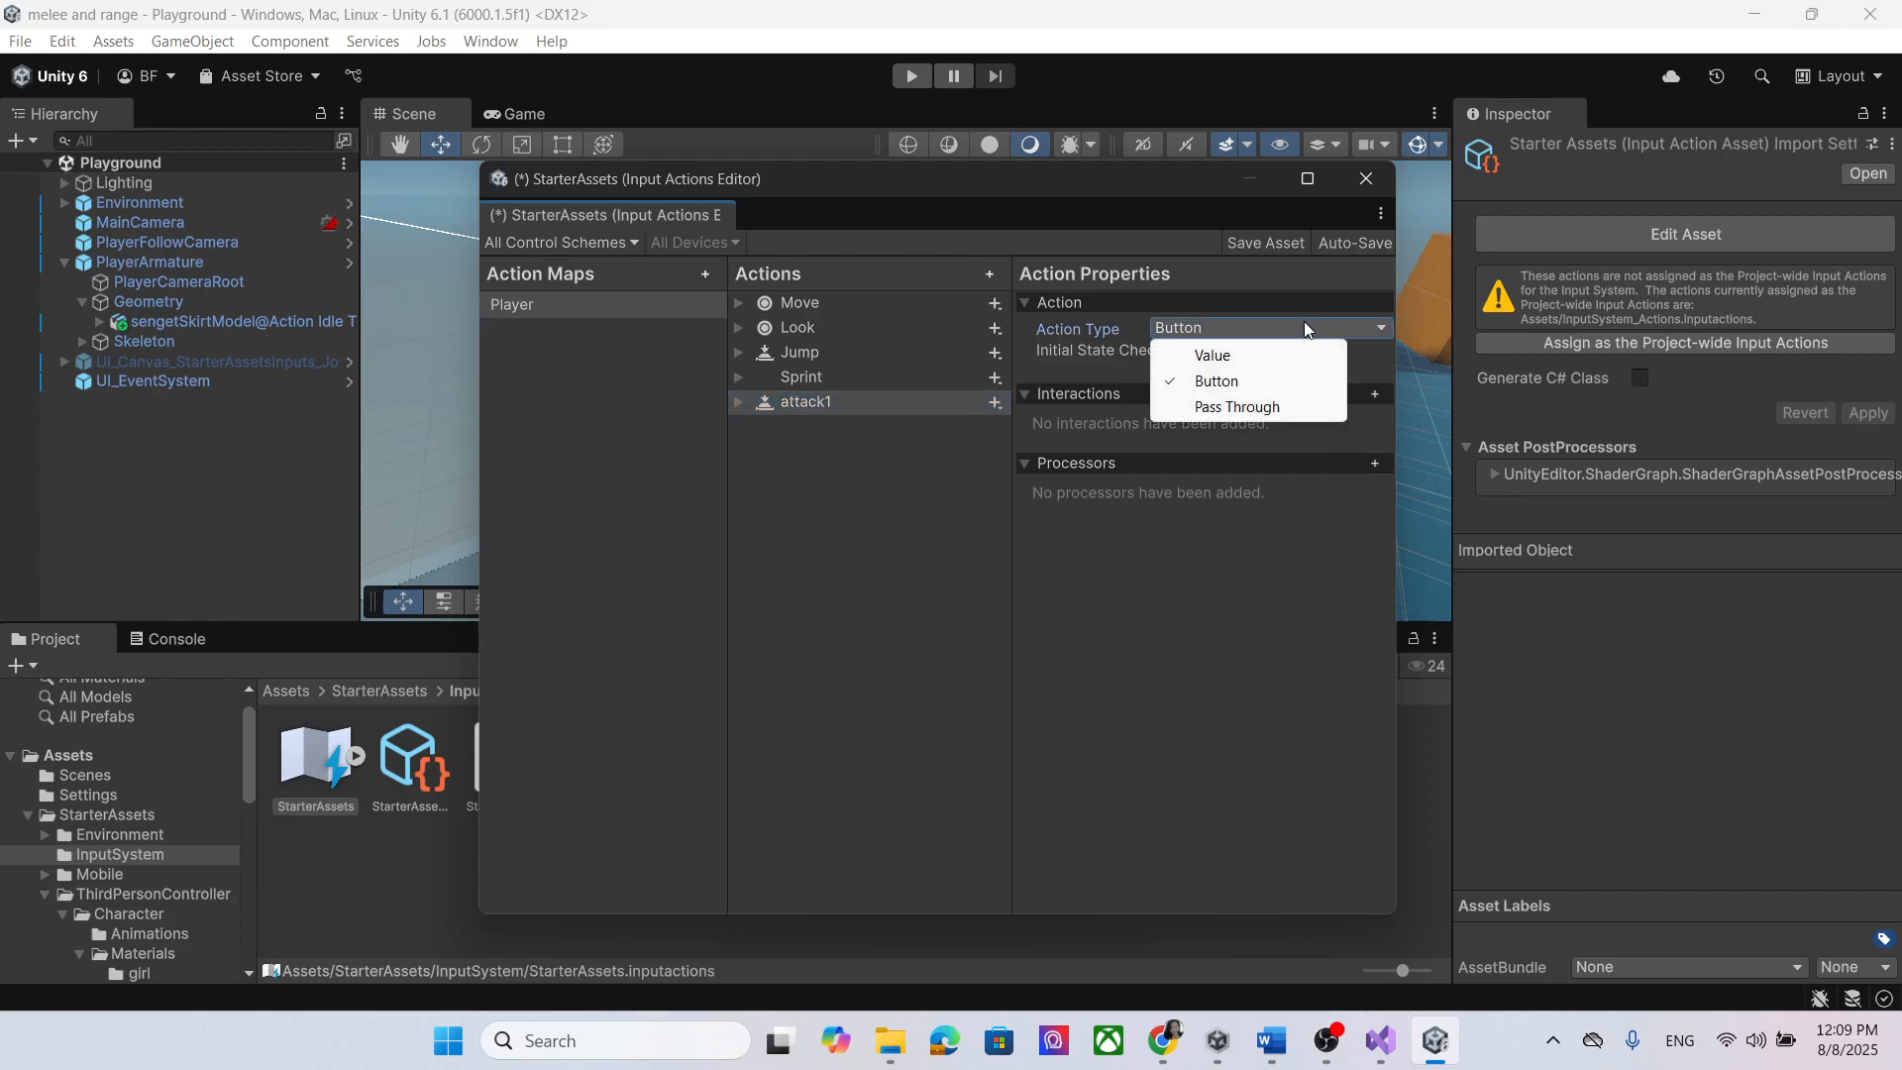
Step: Bind the attack1 action to the keyboard's 1 key, chosen by key location (US layout)
{"action": "left_click", "coordinate": [739, 401]}
{"action": "left_click", "coordinate": [842, 426]}
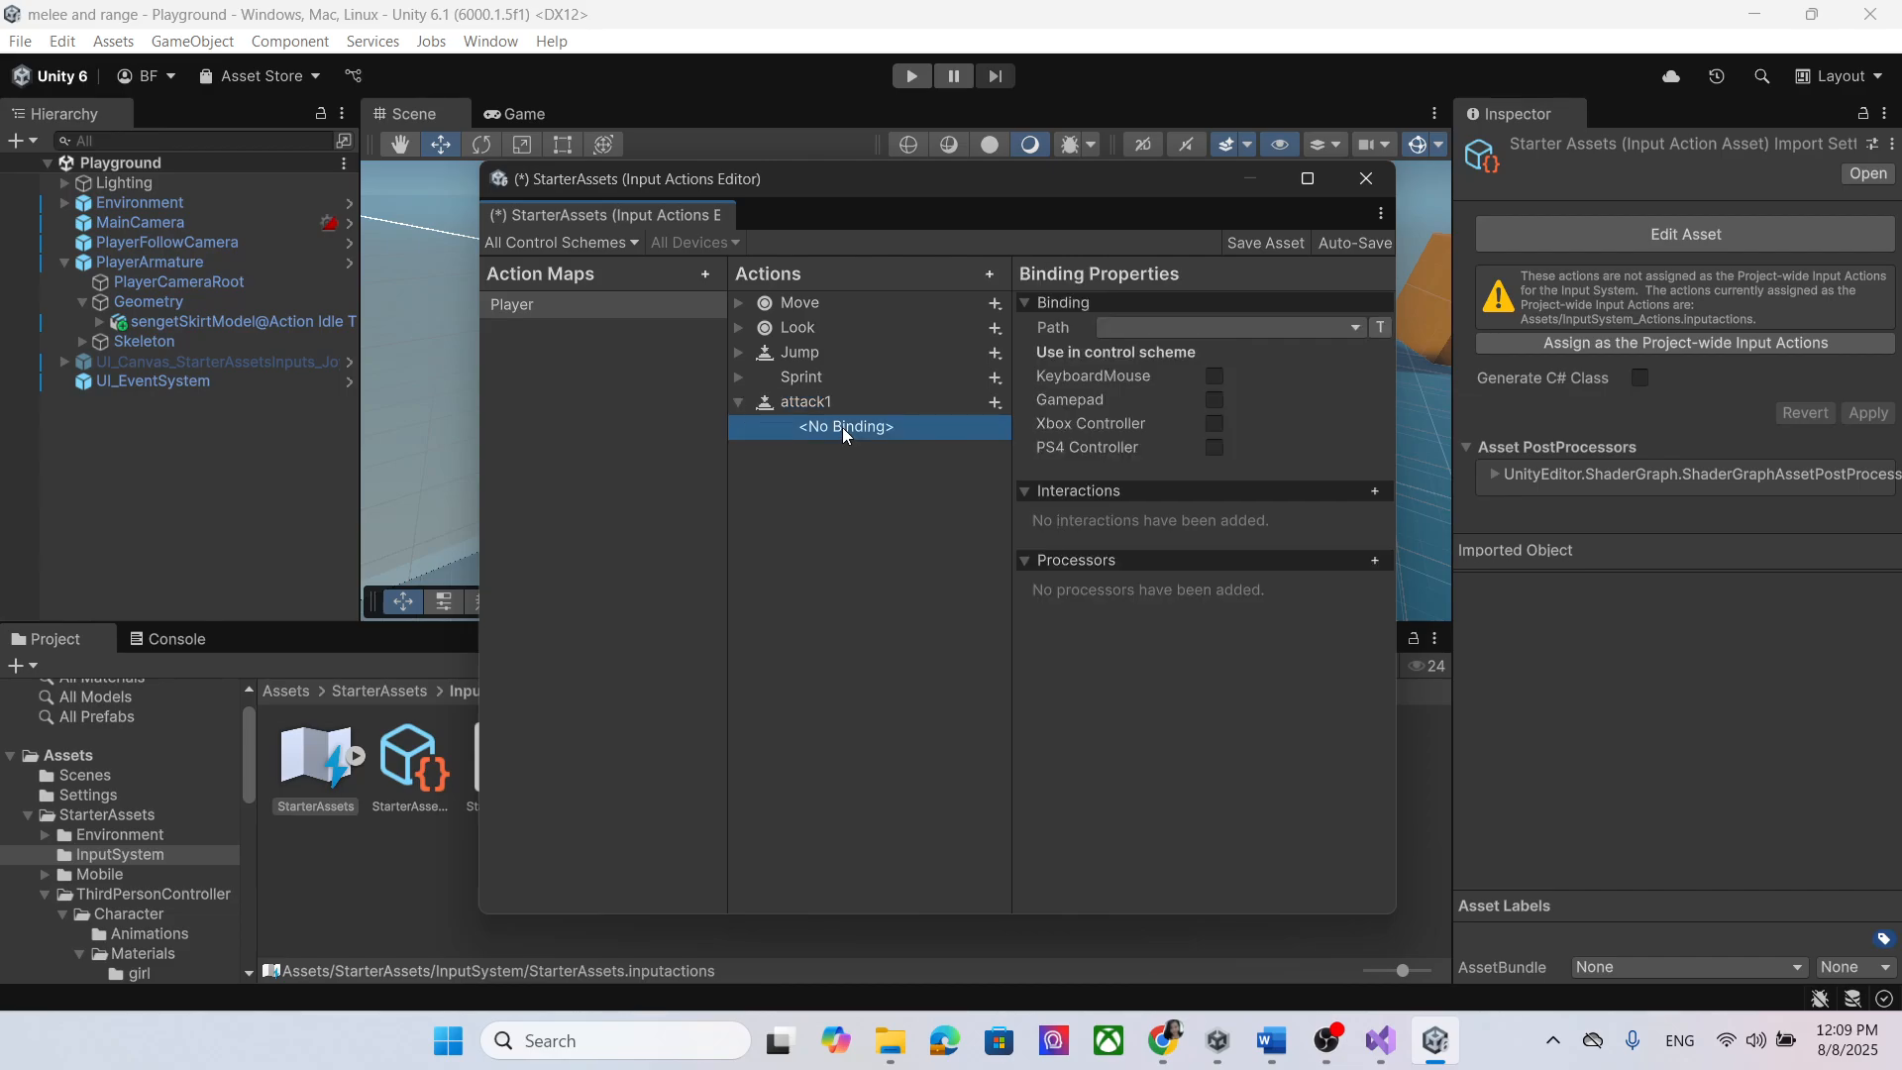
{"action": "left_click", "coordinate": [1310, 328]}
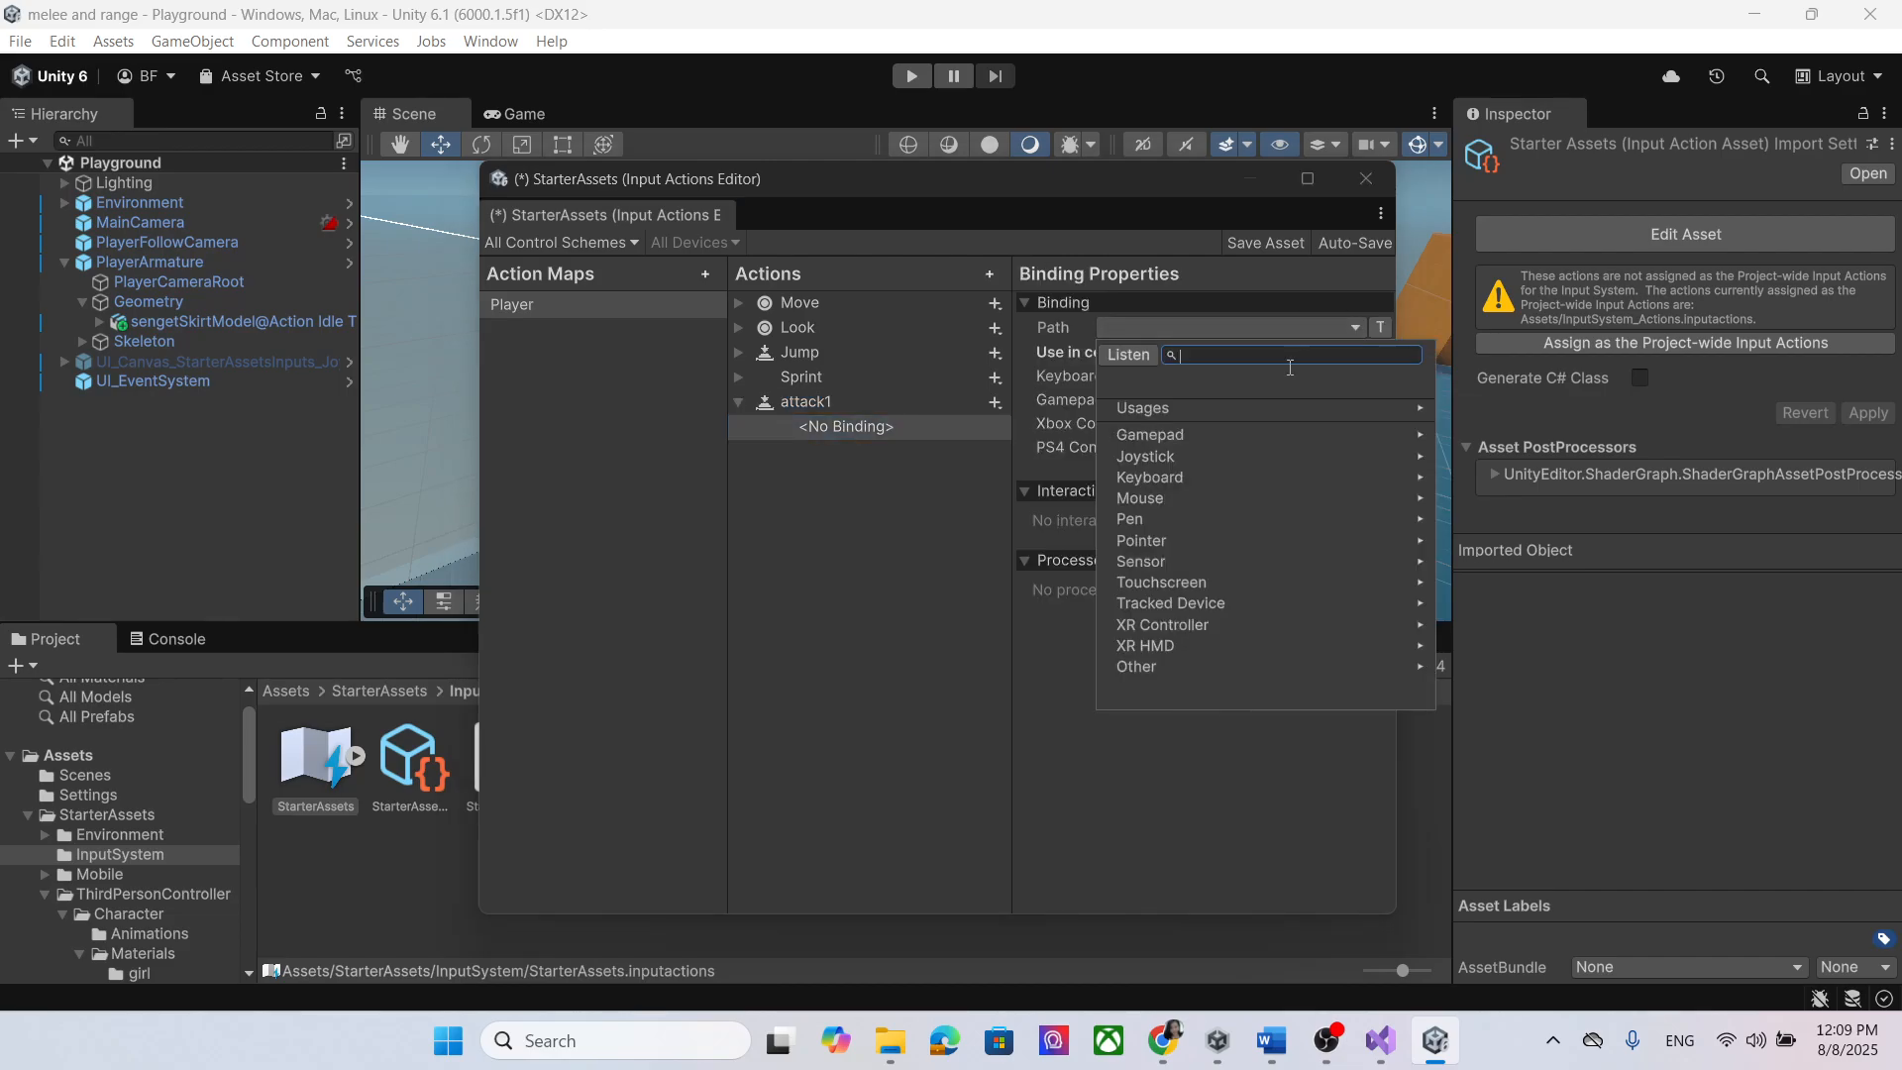
{"action": "left_click", "coordinate": [1210, 476]}
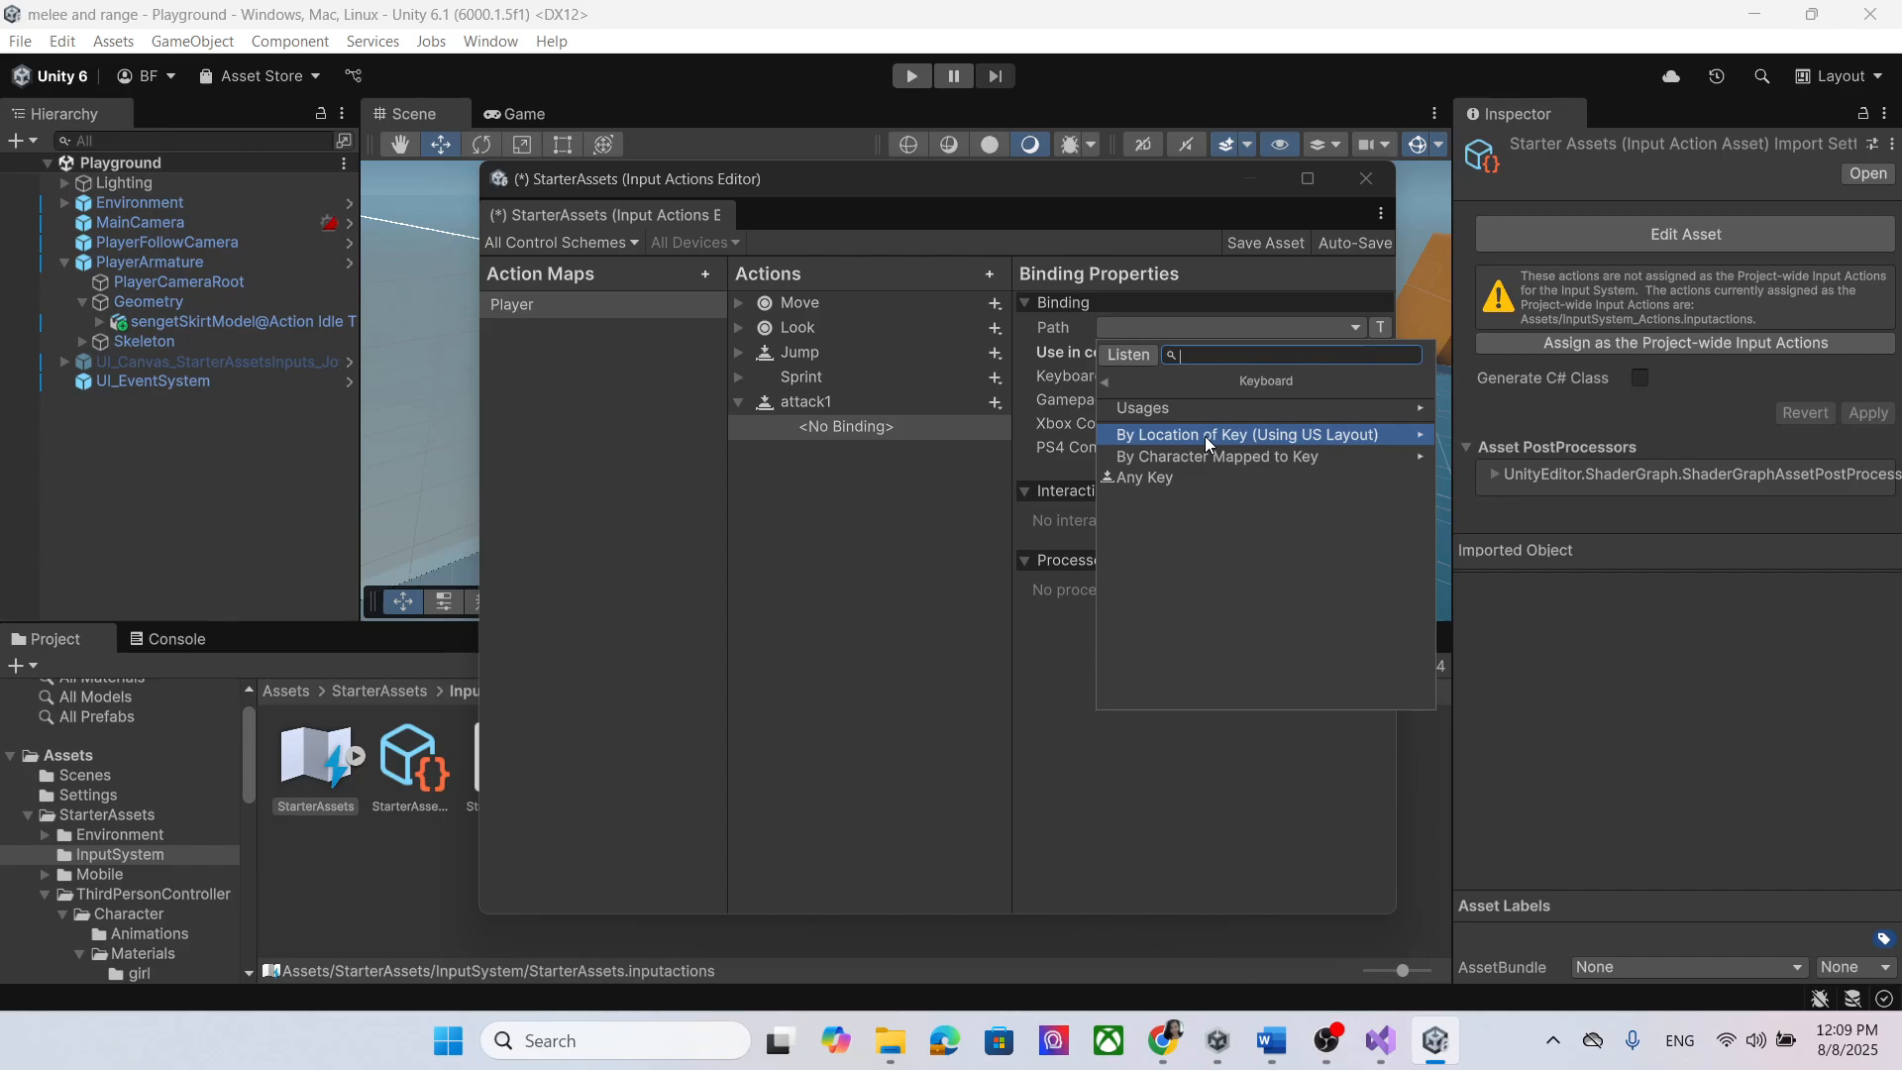
{"action": "left_click", "coordinate": [1205, 436]}
{"action": "scroll", "coordinate": [1251, 563], "scroll_direction": "down", "scroll_amount": 5}
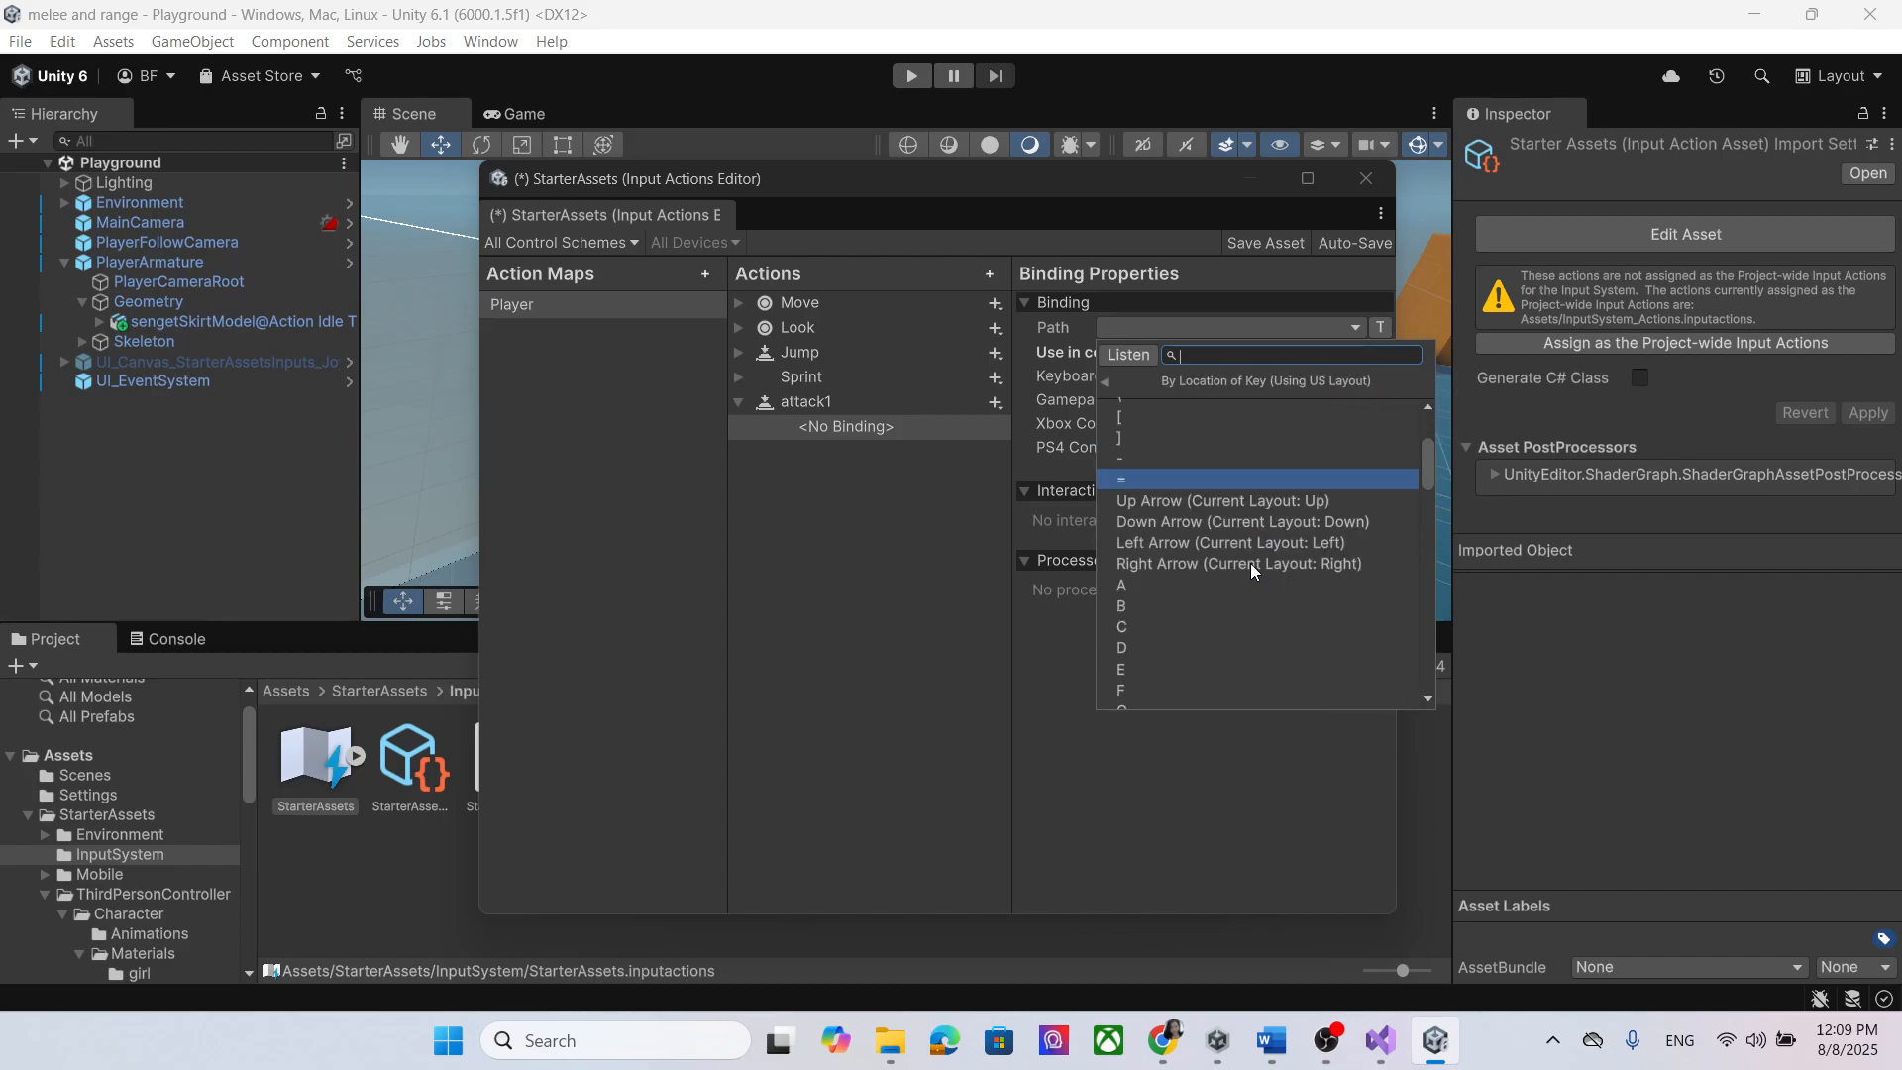
{"action": "scroll", "coordinate": [1237, 582], "scroll_direction": "down", "scroll_amount": 4}
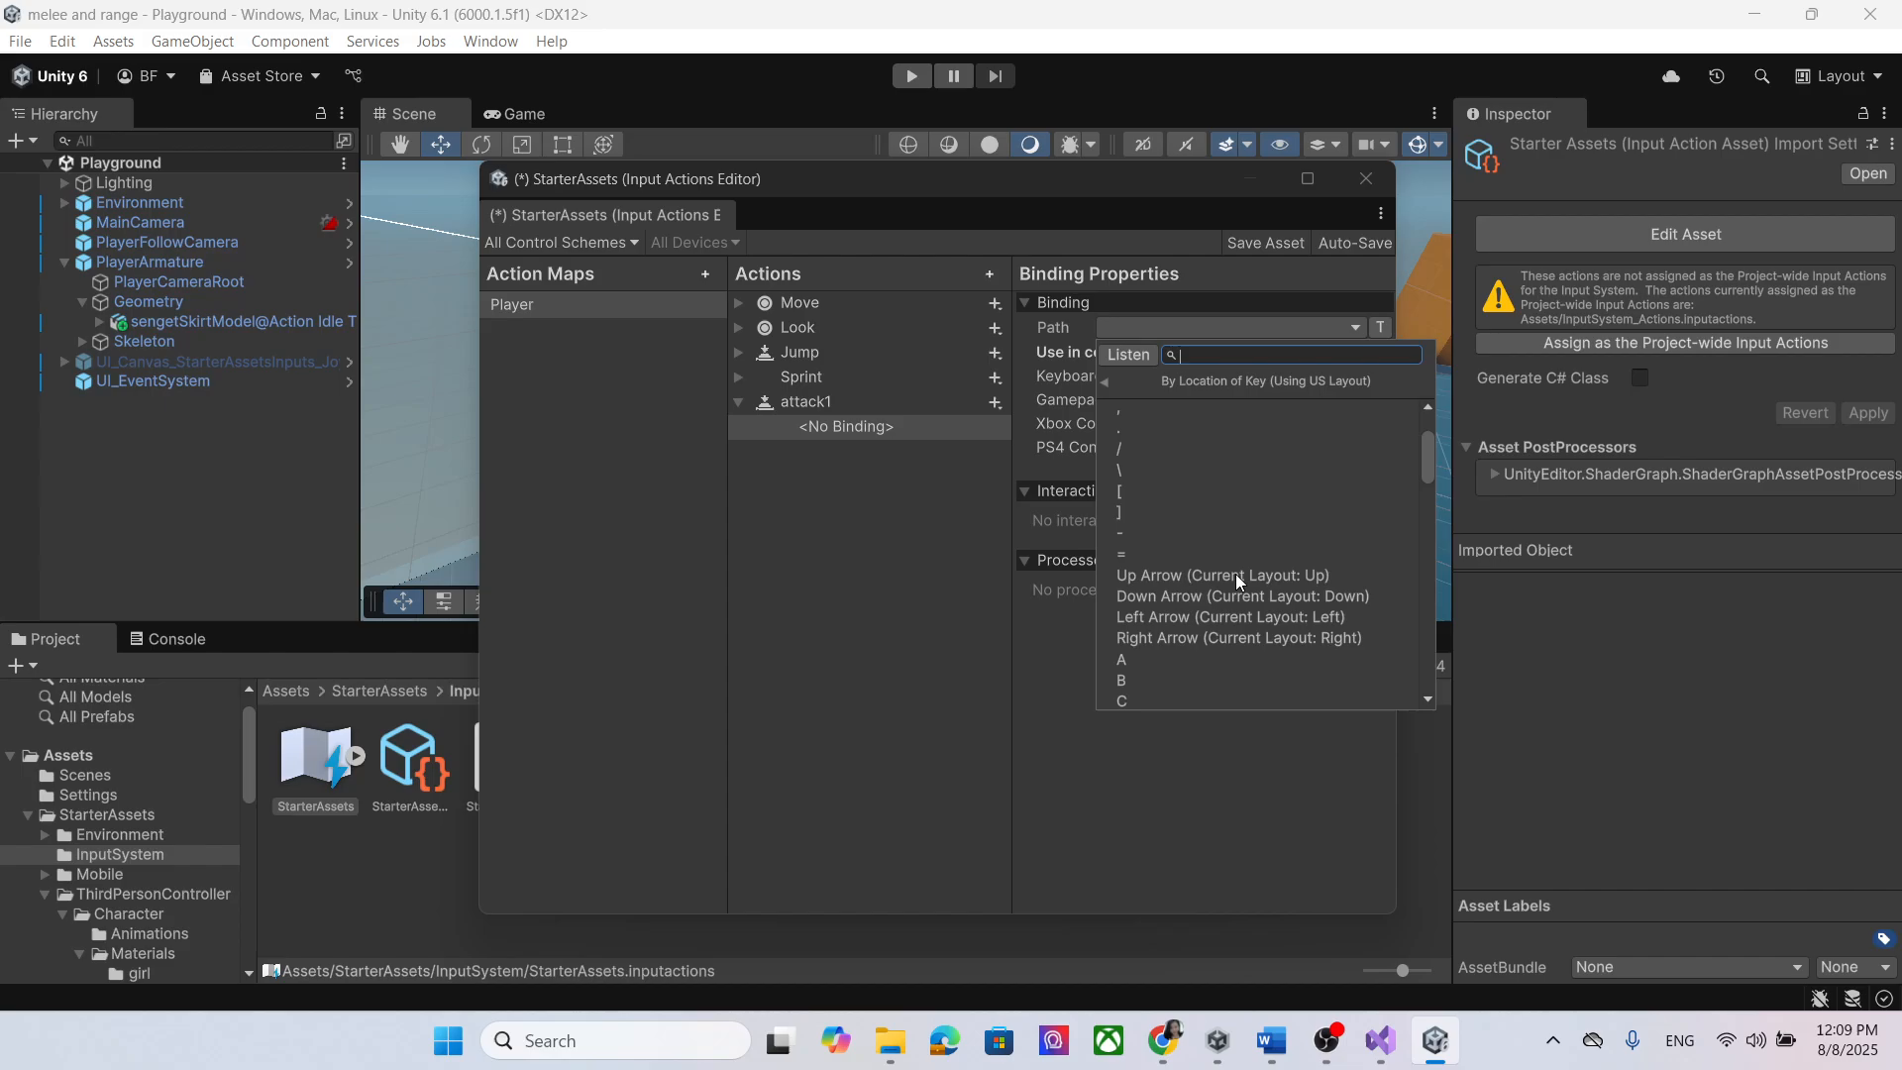
{"action": "scroll", "coordinate": [1236, 583], "scroll_direction": "down", "scroll_amount": 6}
{"action": "scroll", "coordinate": [1237, 583], "scroll_direction": "up", "scroll_amount": 10}
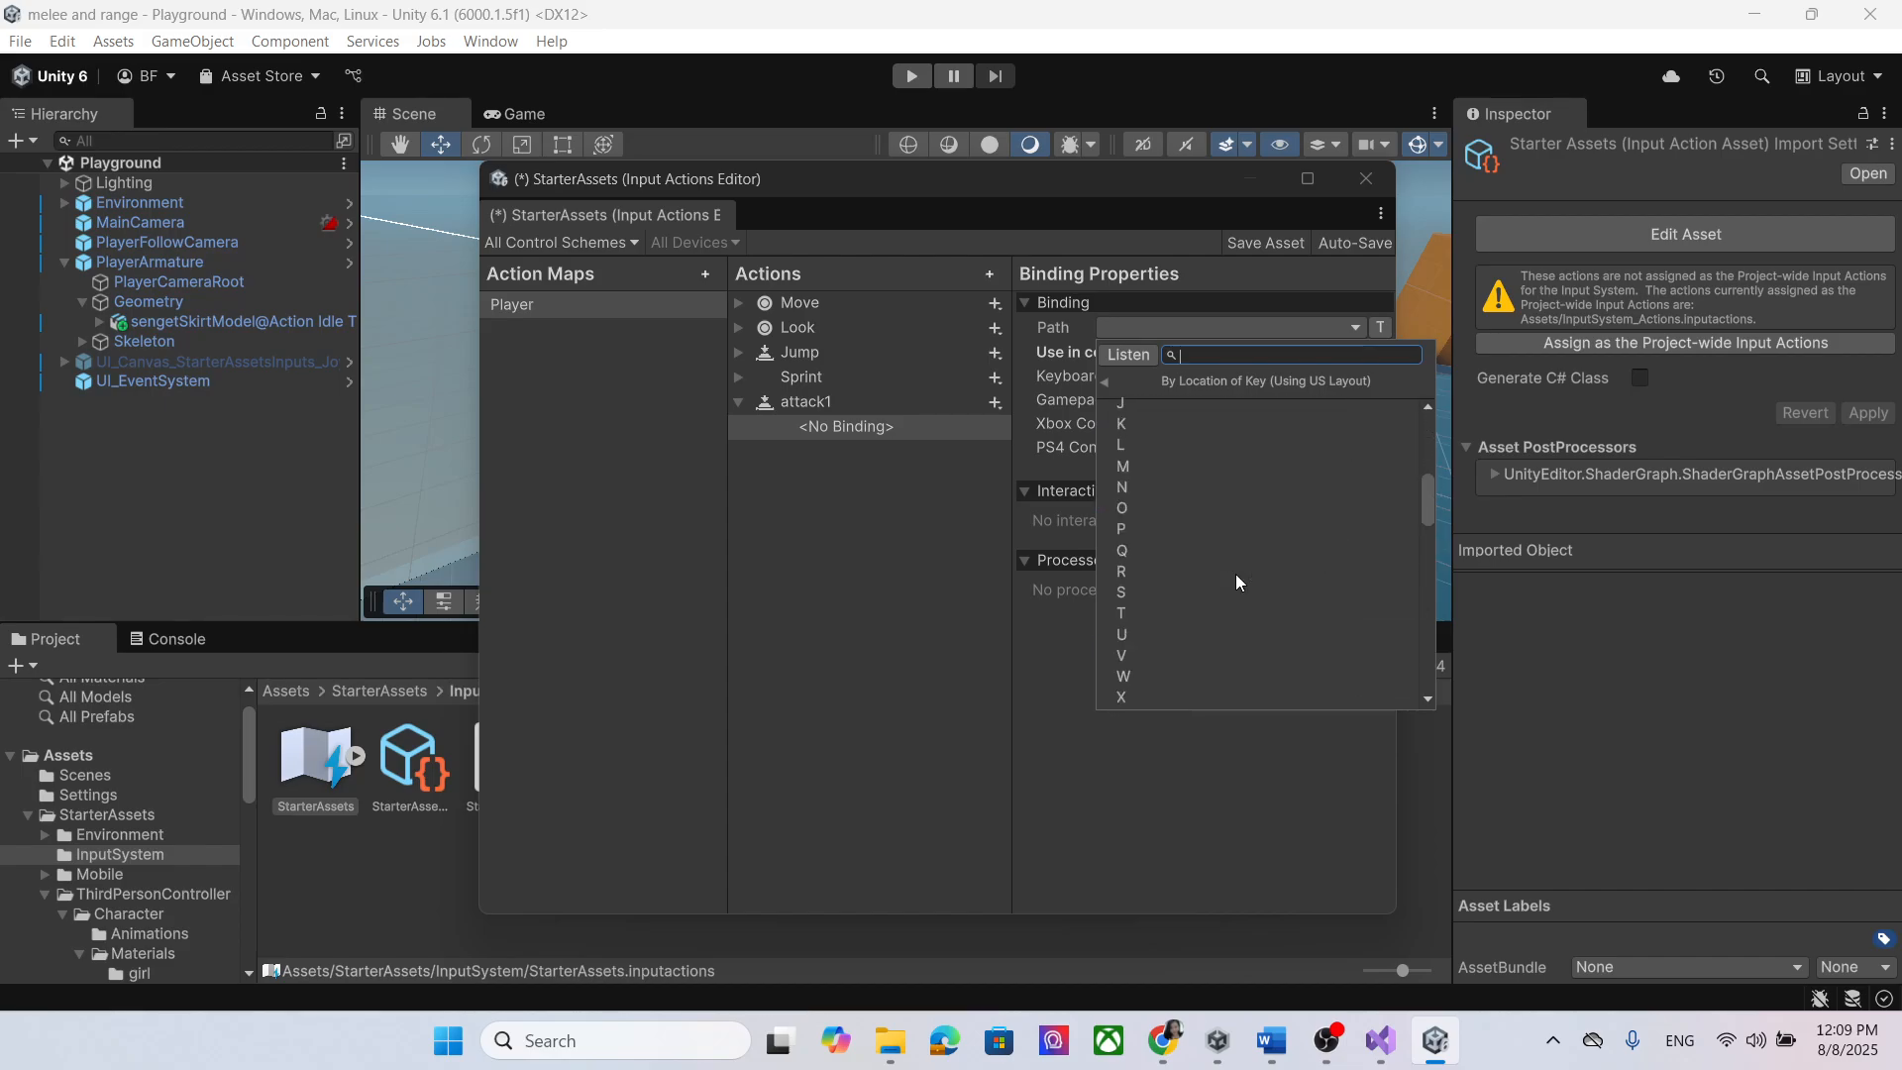
{"action": "scroll", "coordinate": [1236, 573], "scroll_direction": "down", "scroll_amount": 3}
{"action": "scroll", "coordinate": [1240, 571], "scroll_direction": "up", "scroll_amount": 5}
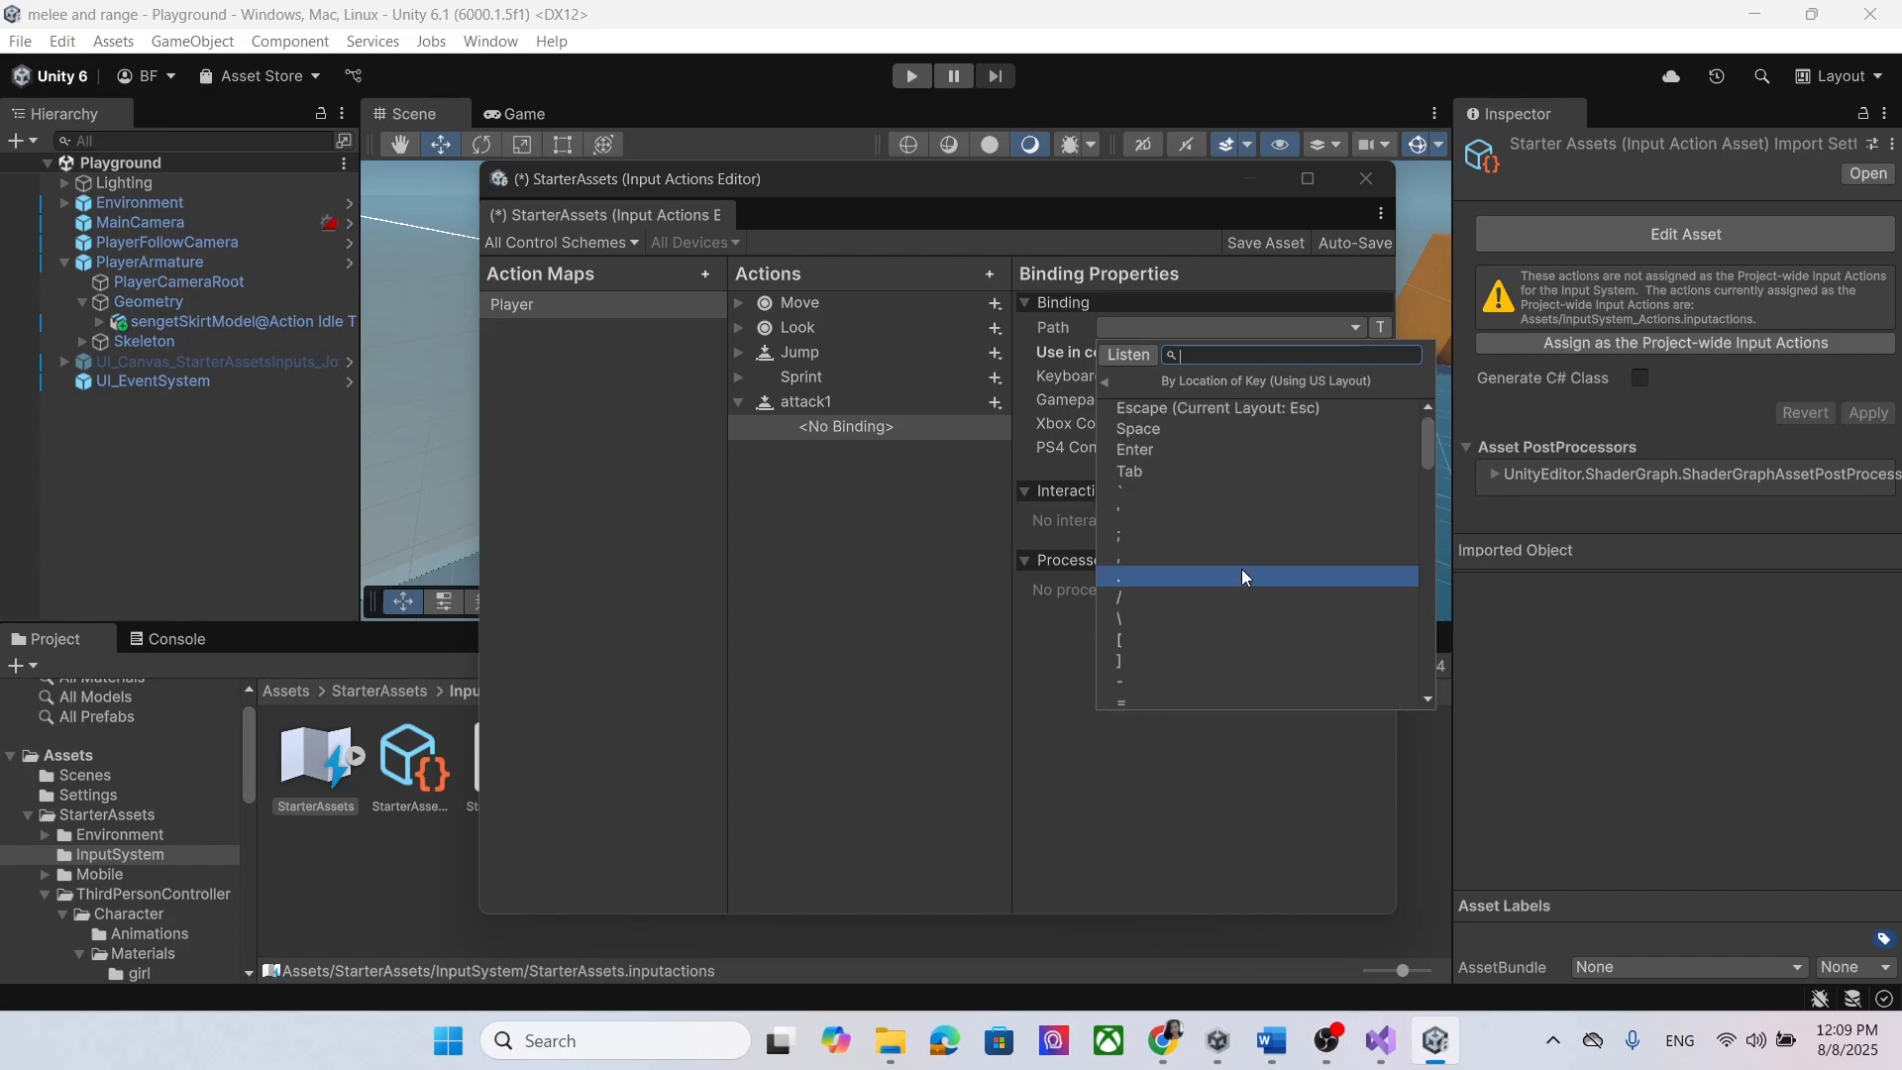
{"action": "scroll", "coordinate": [1241, 568], "scroll_direction": "down", "scroll_amount": 6}
{"action": "scroll", "coordinate": [1241, 569], "scroll_direction": "down", "scroll_amount": 5}
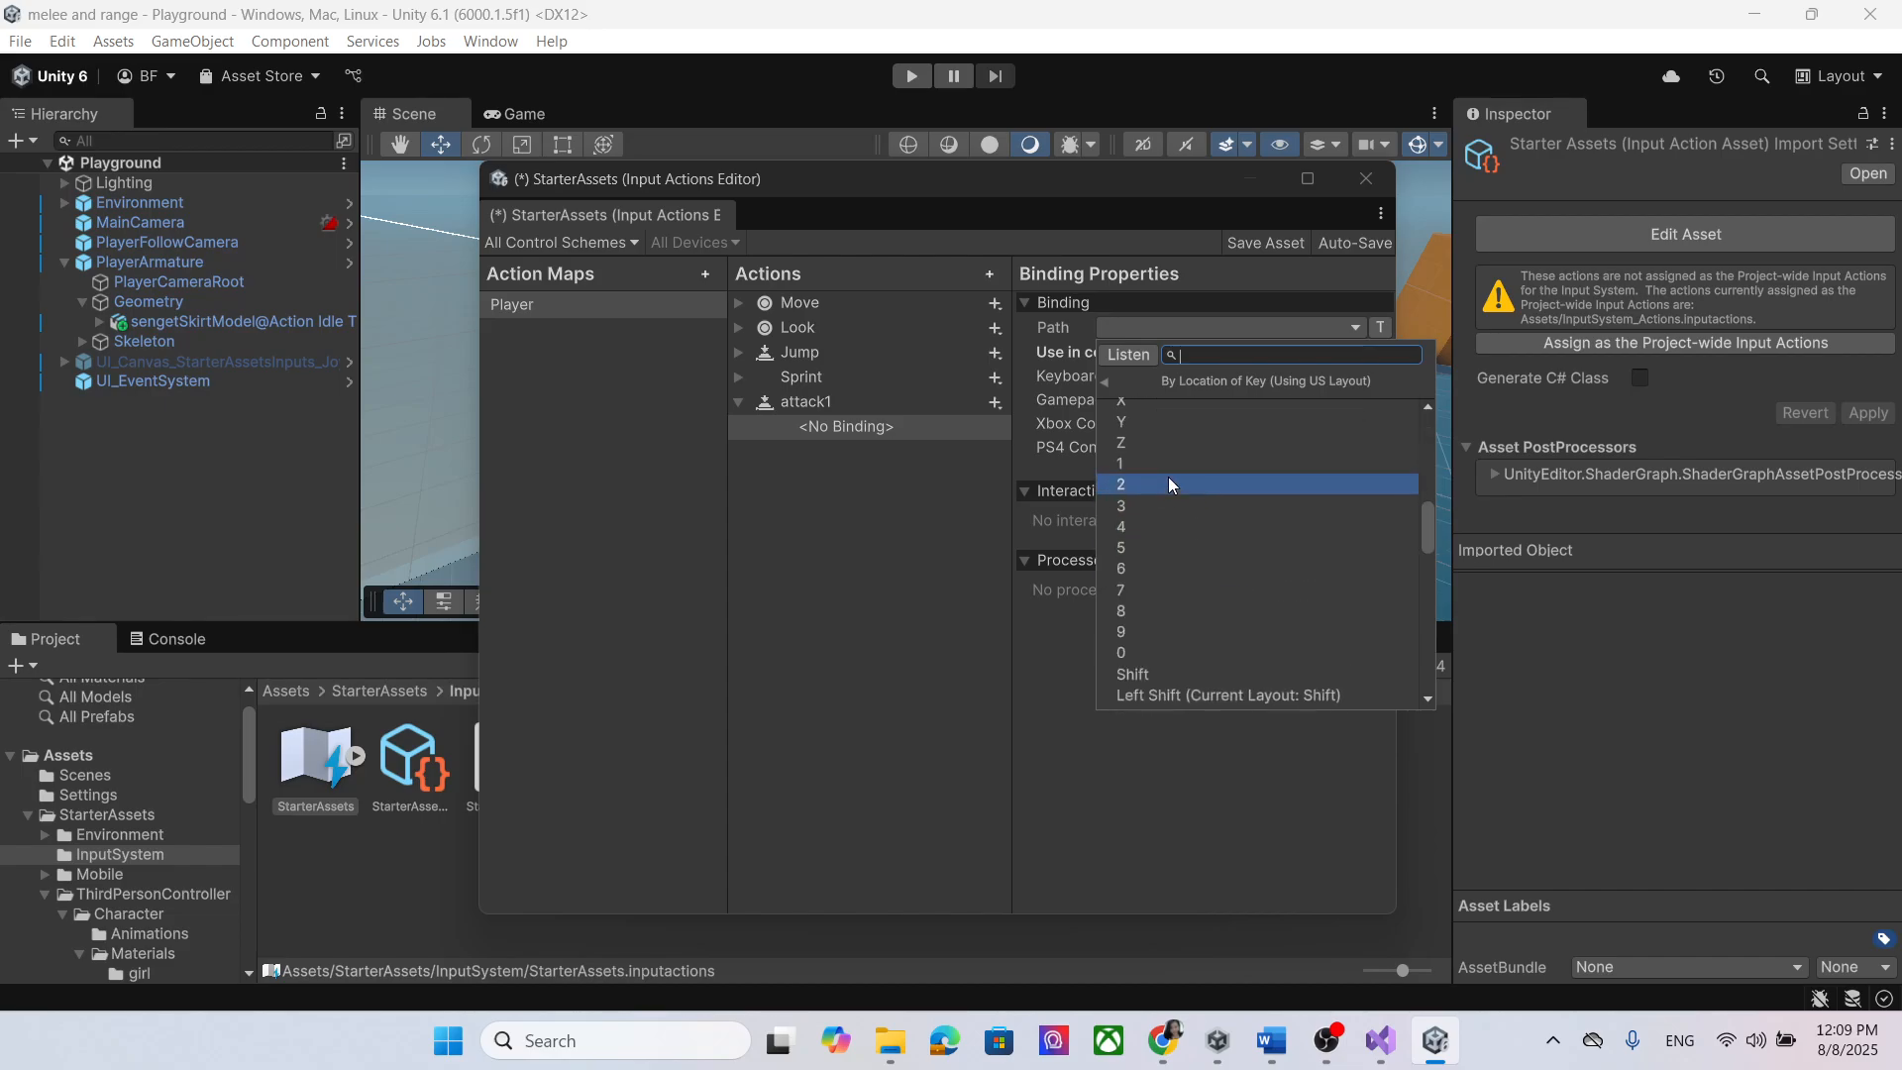
{"action": "left_click", "coordinate": [1163, 461]}
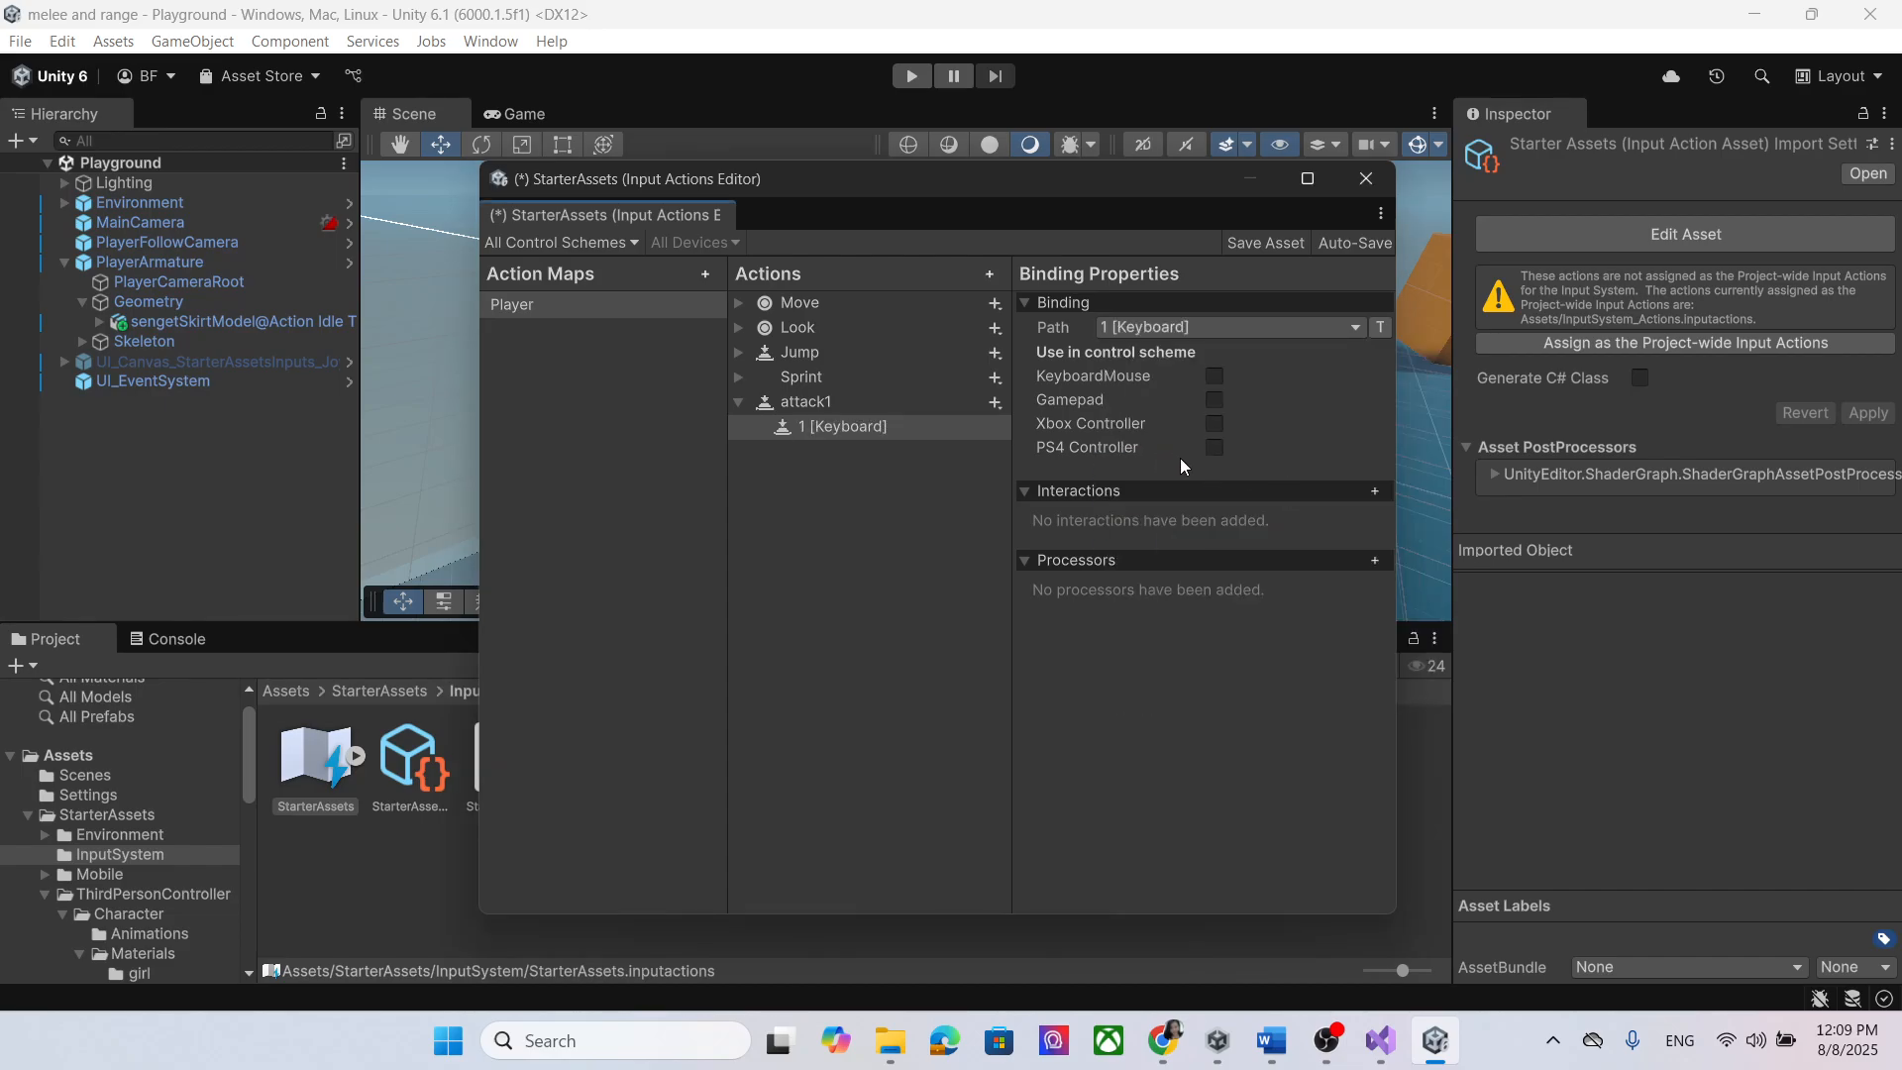
{"action": "left_click", "coordinate": [738, 401]}
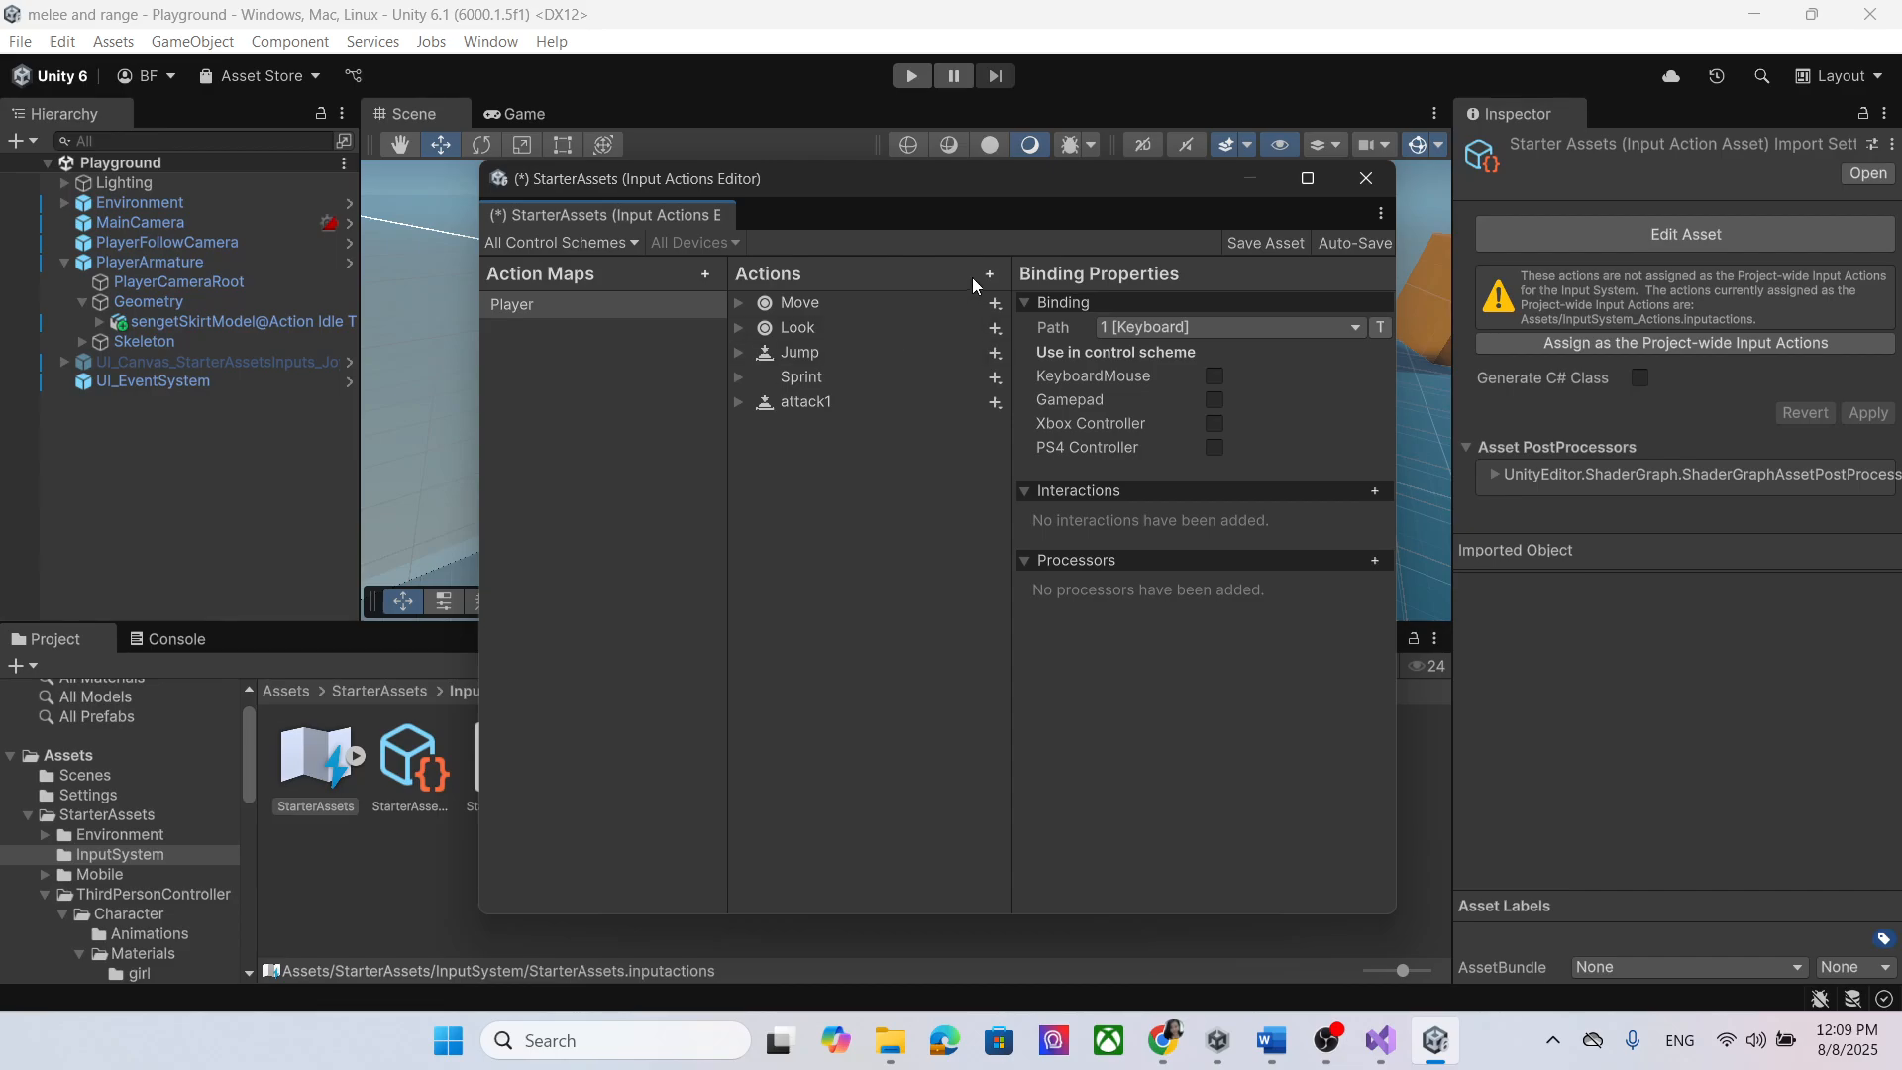
Step: Duplicate the attack1 action and its successive copies to create five additional attack actions
{"action": "left_click", "coordinate": [825, 400]}
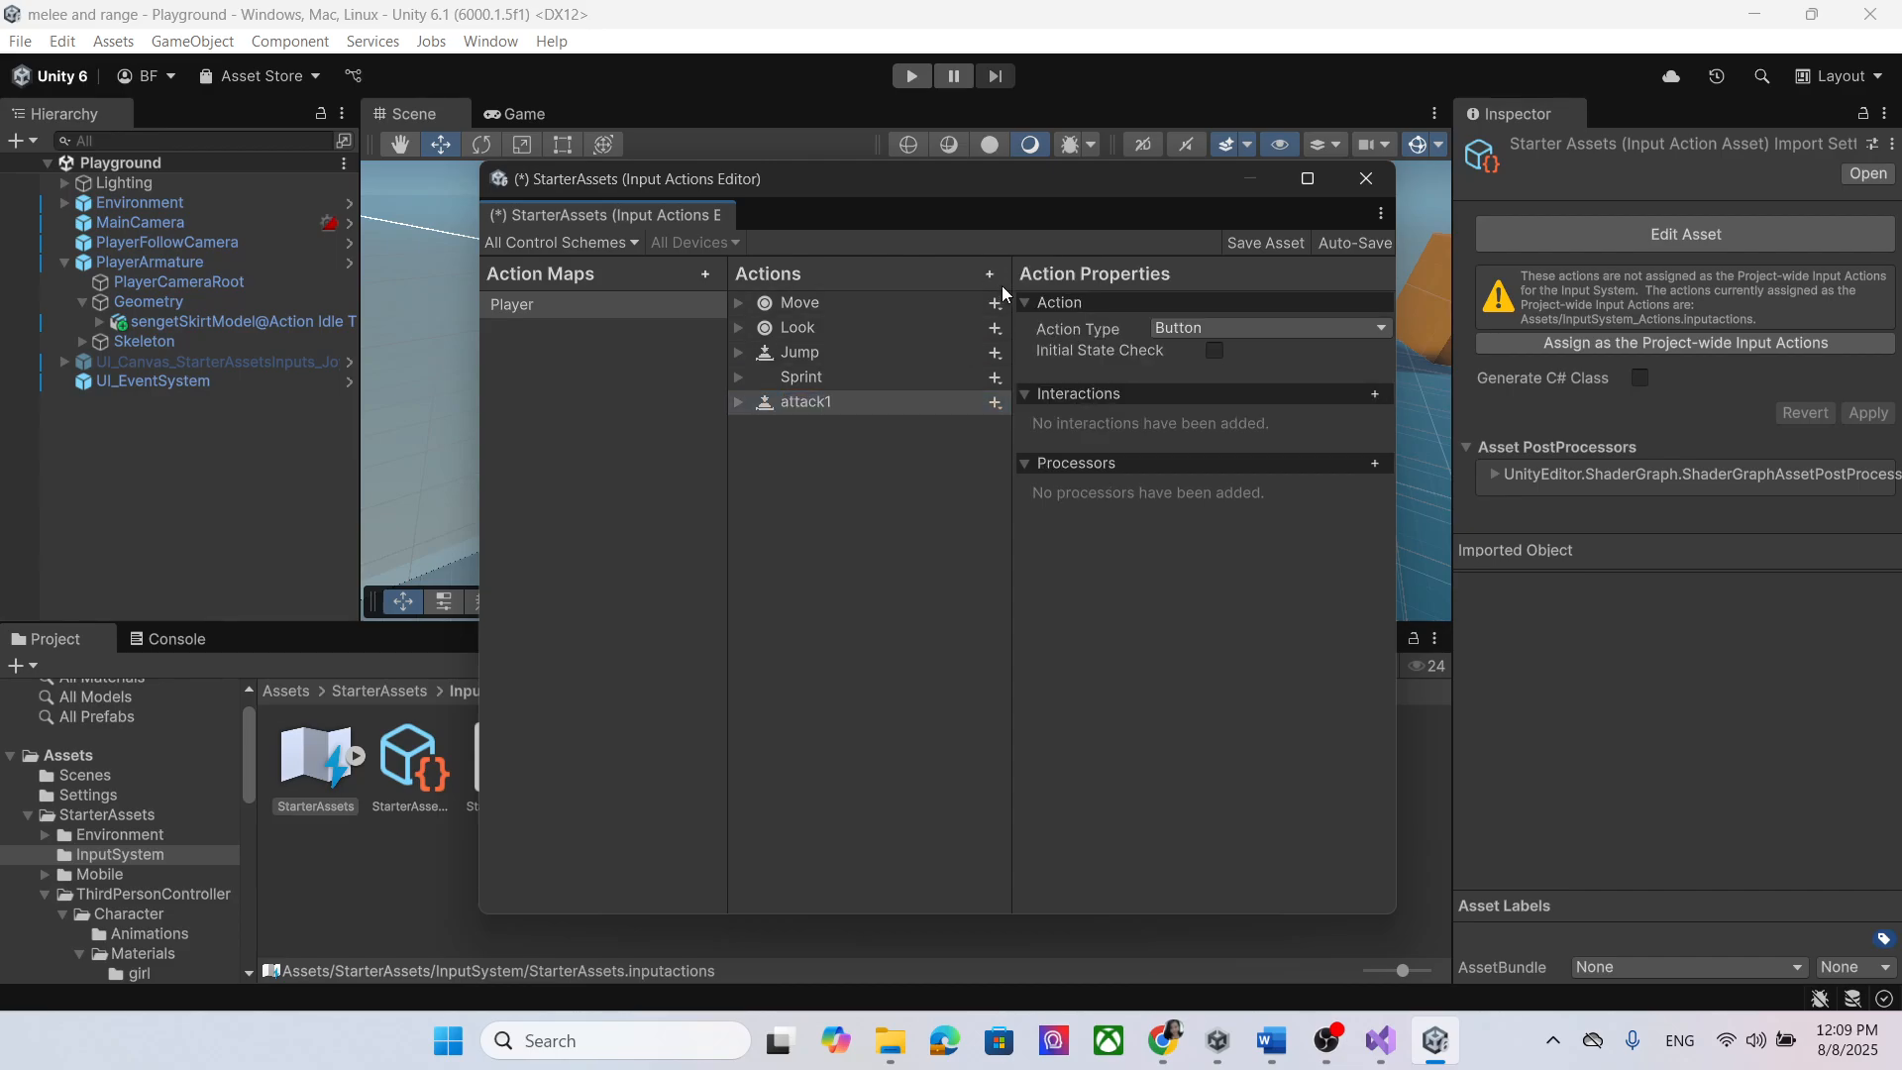
{"action": "right_click", "coordinate": [881, 402]}
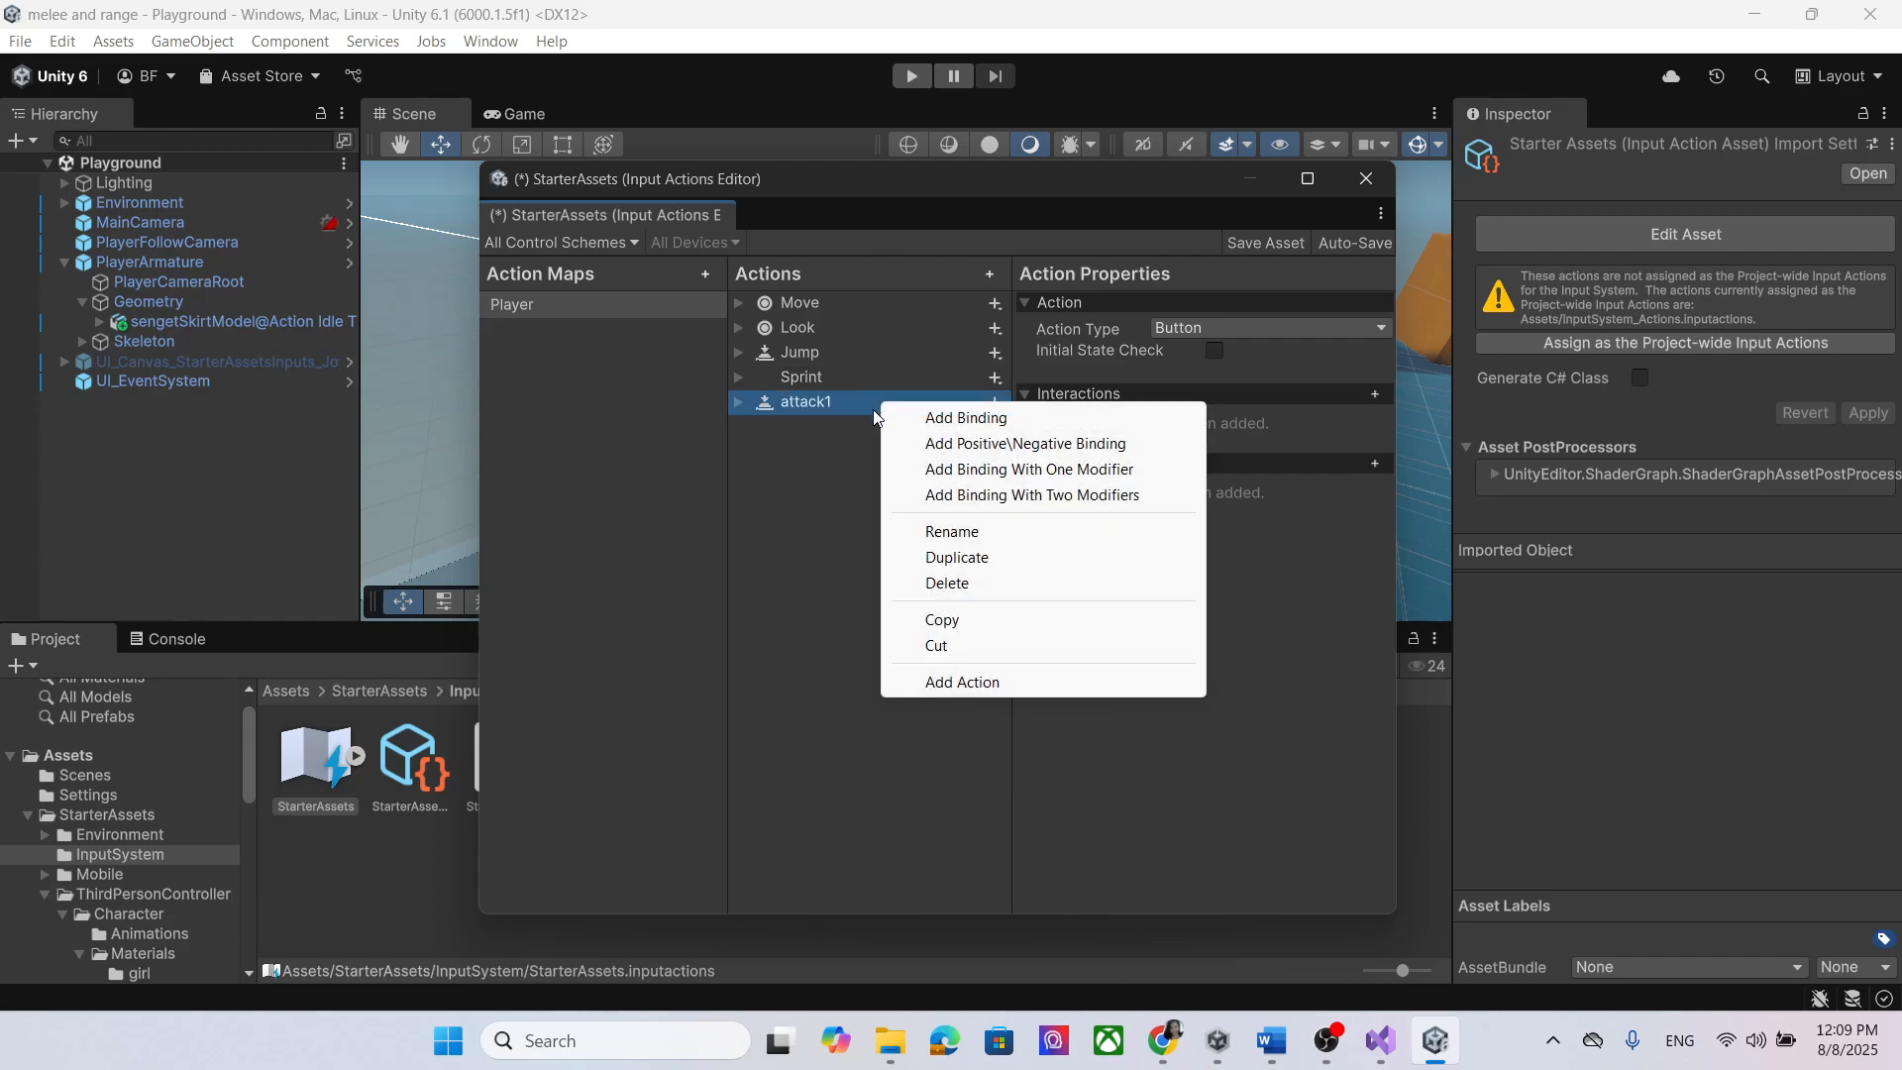
{"action": "left_click", "coordinate": [1003, 556]}
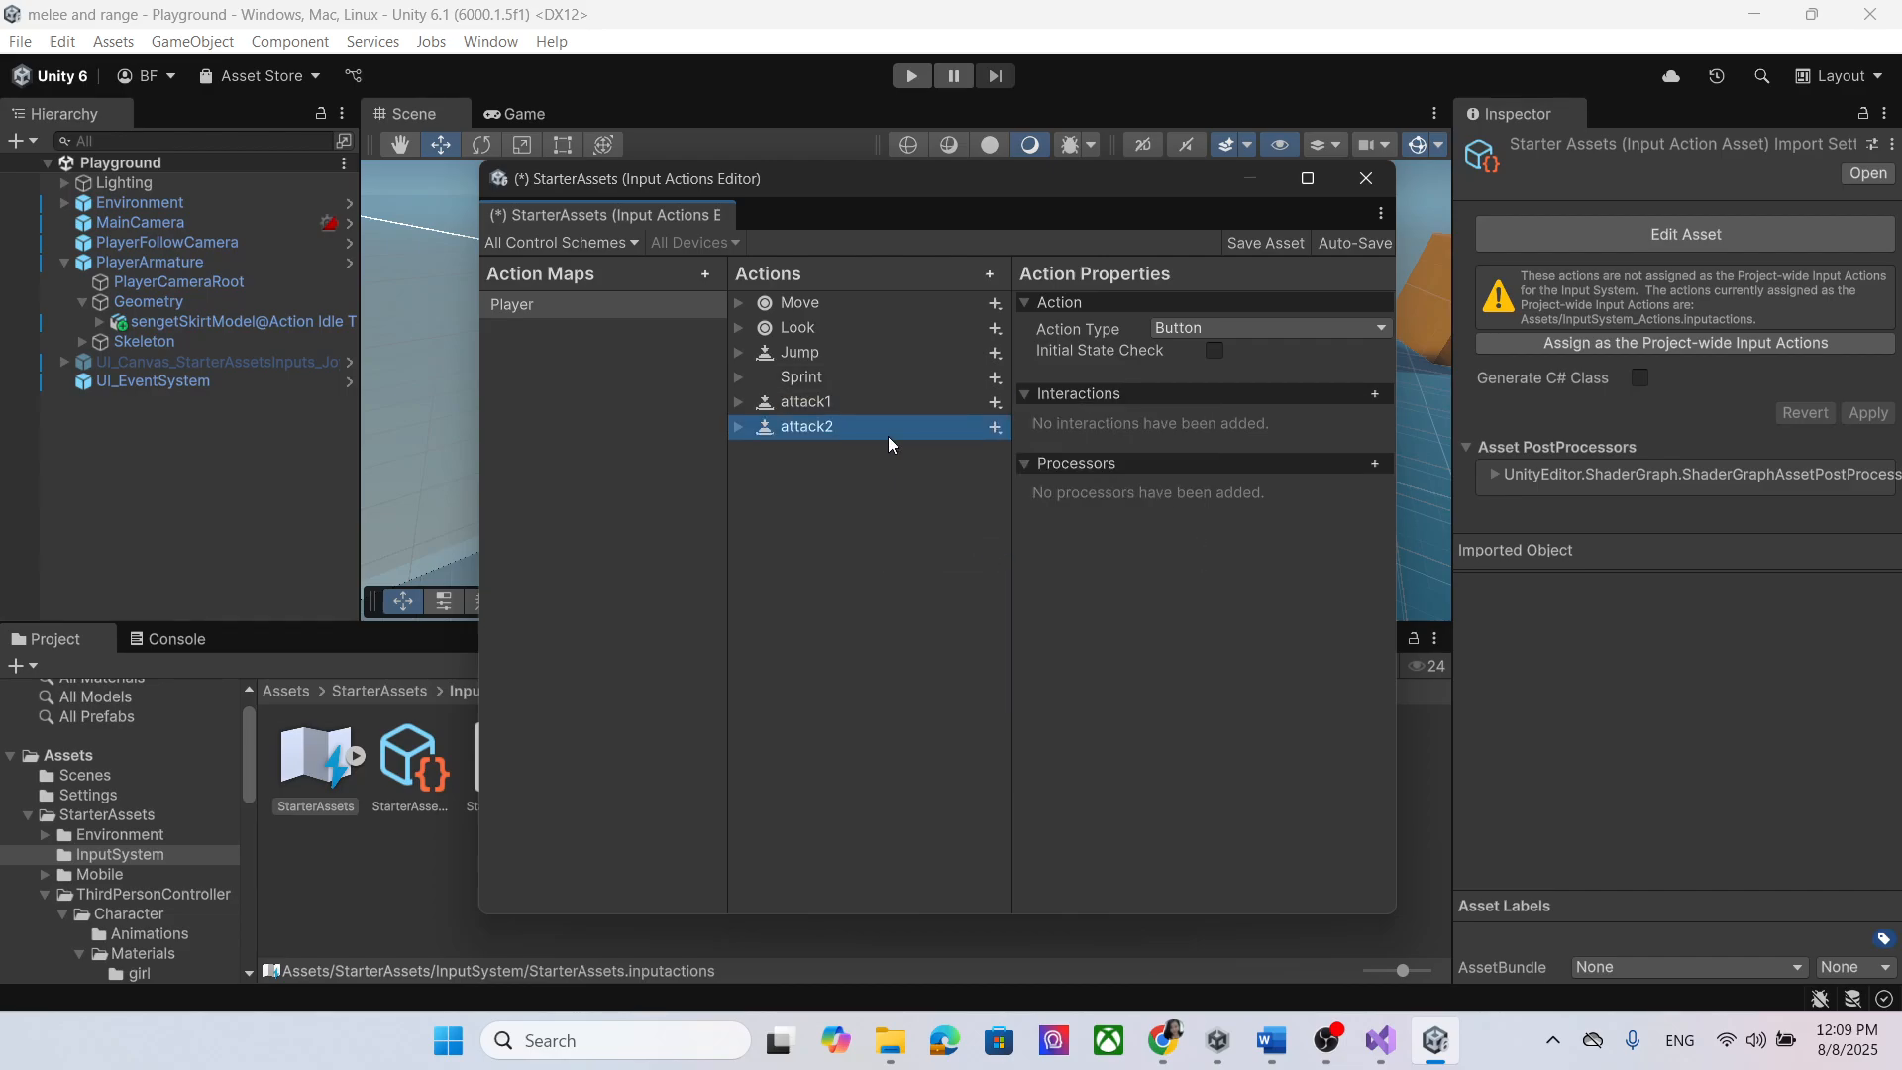
{"action": "right_click", "coordinate": [887, 436]}
{"action": "left_click", "coordinate": [973, 591]}
{"action": "right_click", "coordinate": [854, 453]}
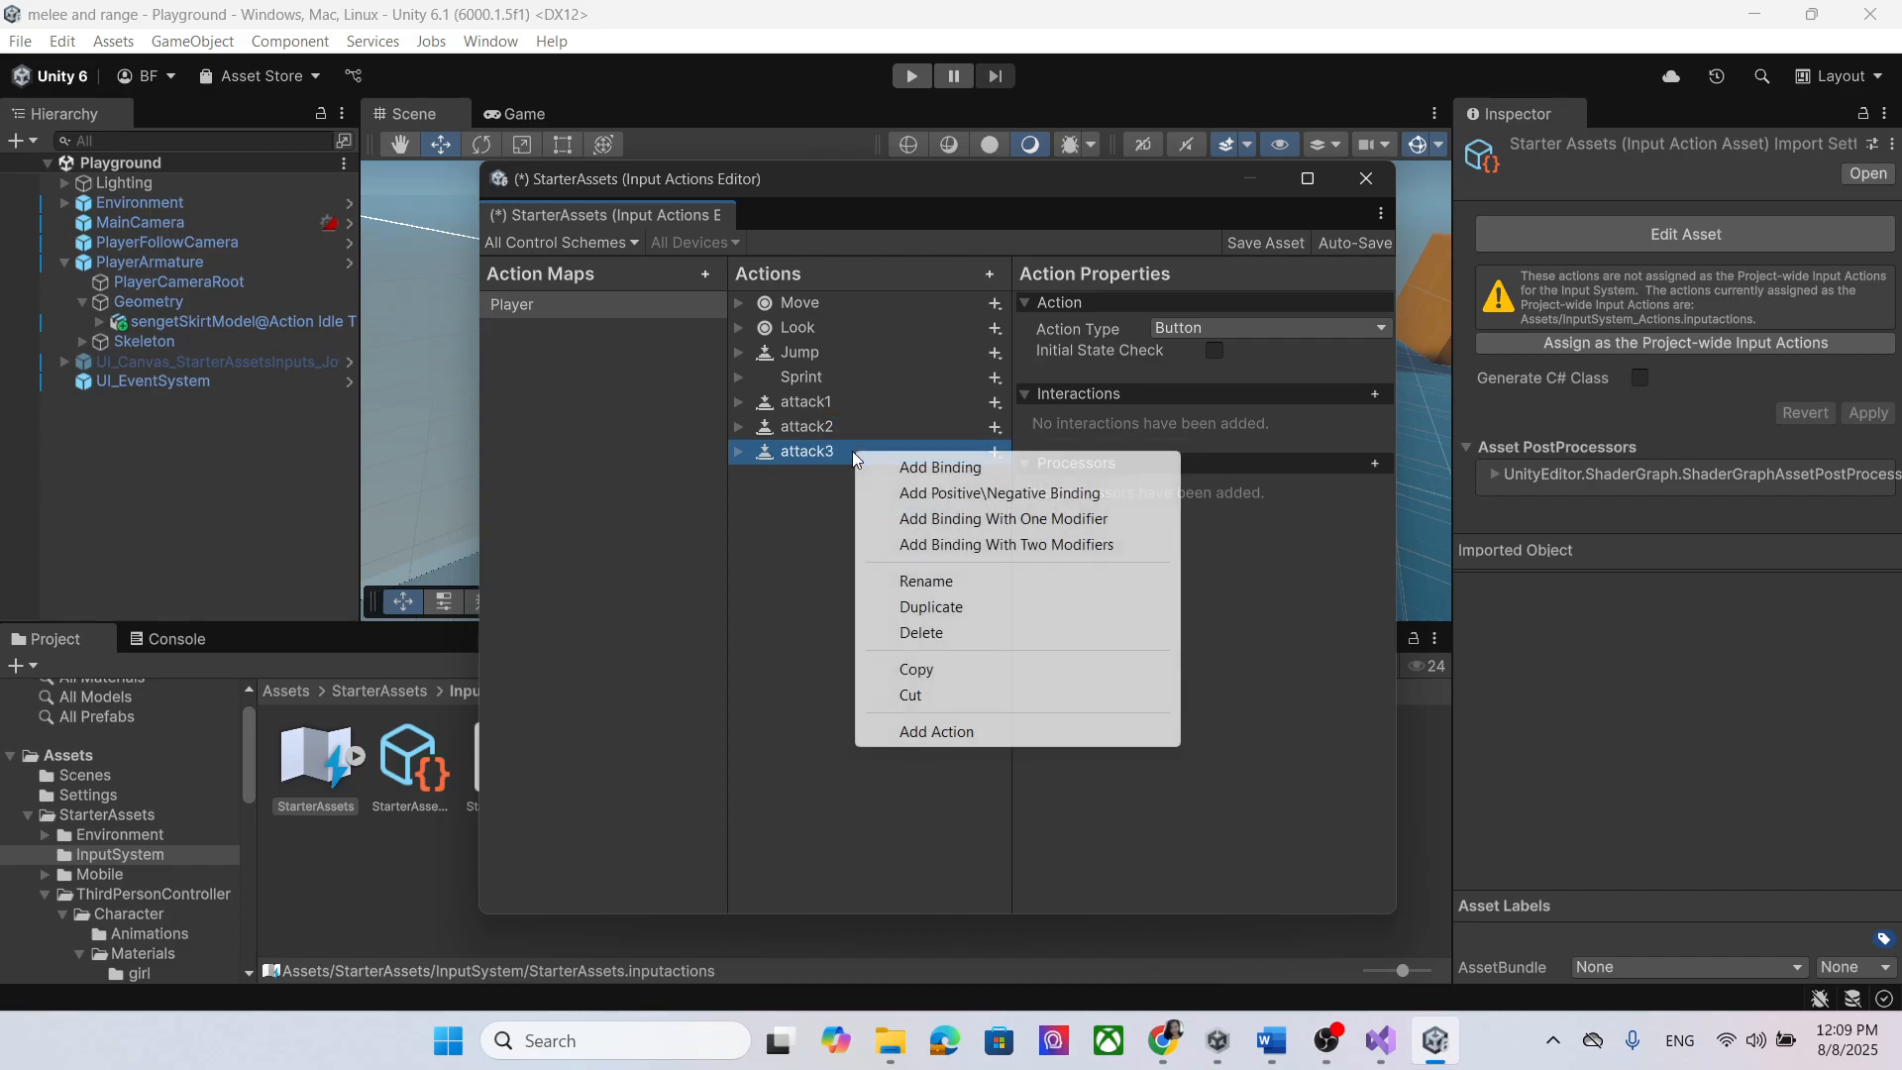
{"action": "left_click", "coordinate": [936, 605]}
{"action": "right_click", "coordinate": [867, 484]}
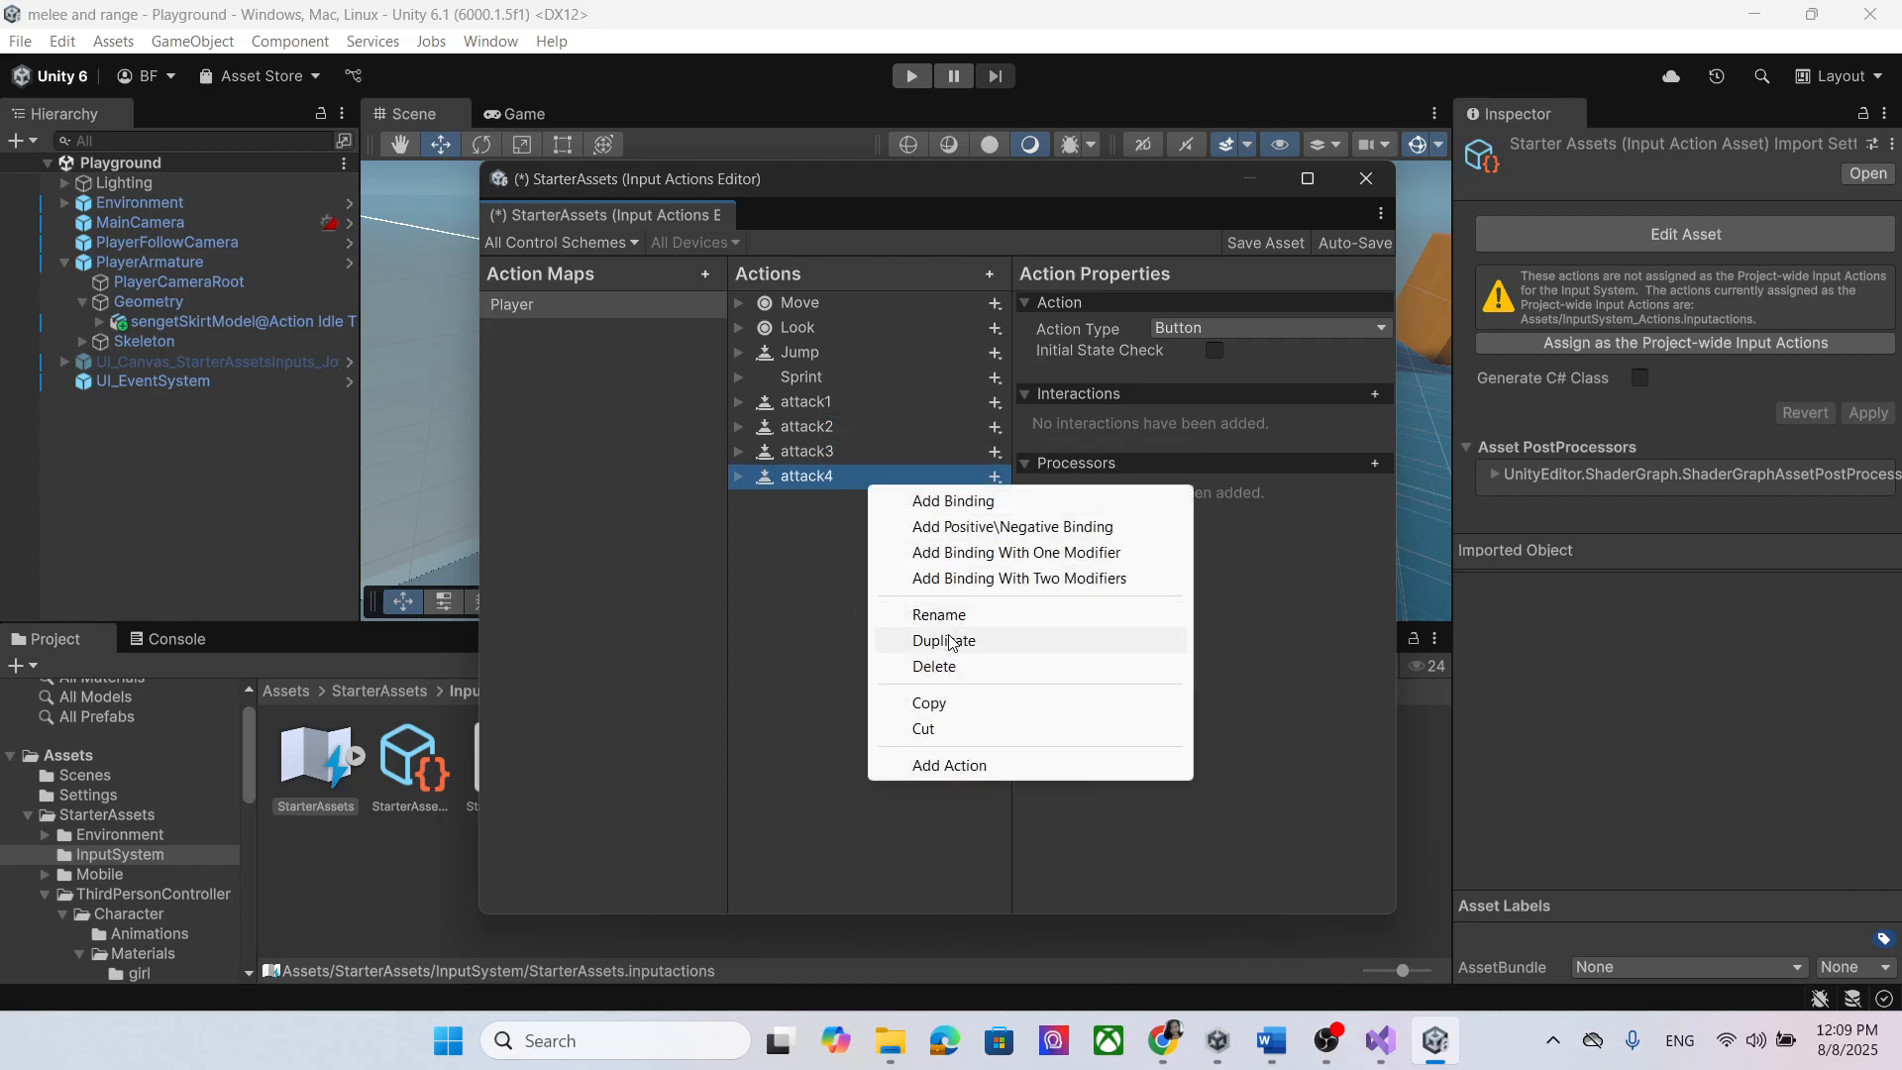
{"action": "left_click", "coordinate": [944, 640]}
{"action": "right_click", "coordinate": [859, 498]}
{"action": "left_click", "coordinate": [935, 654]}
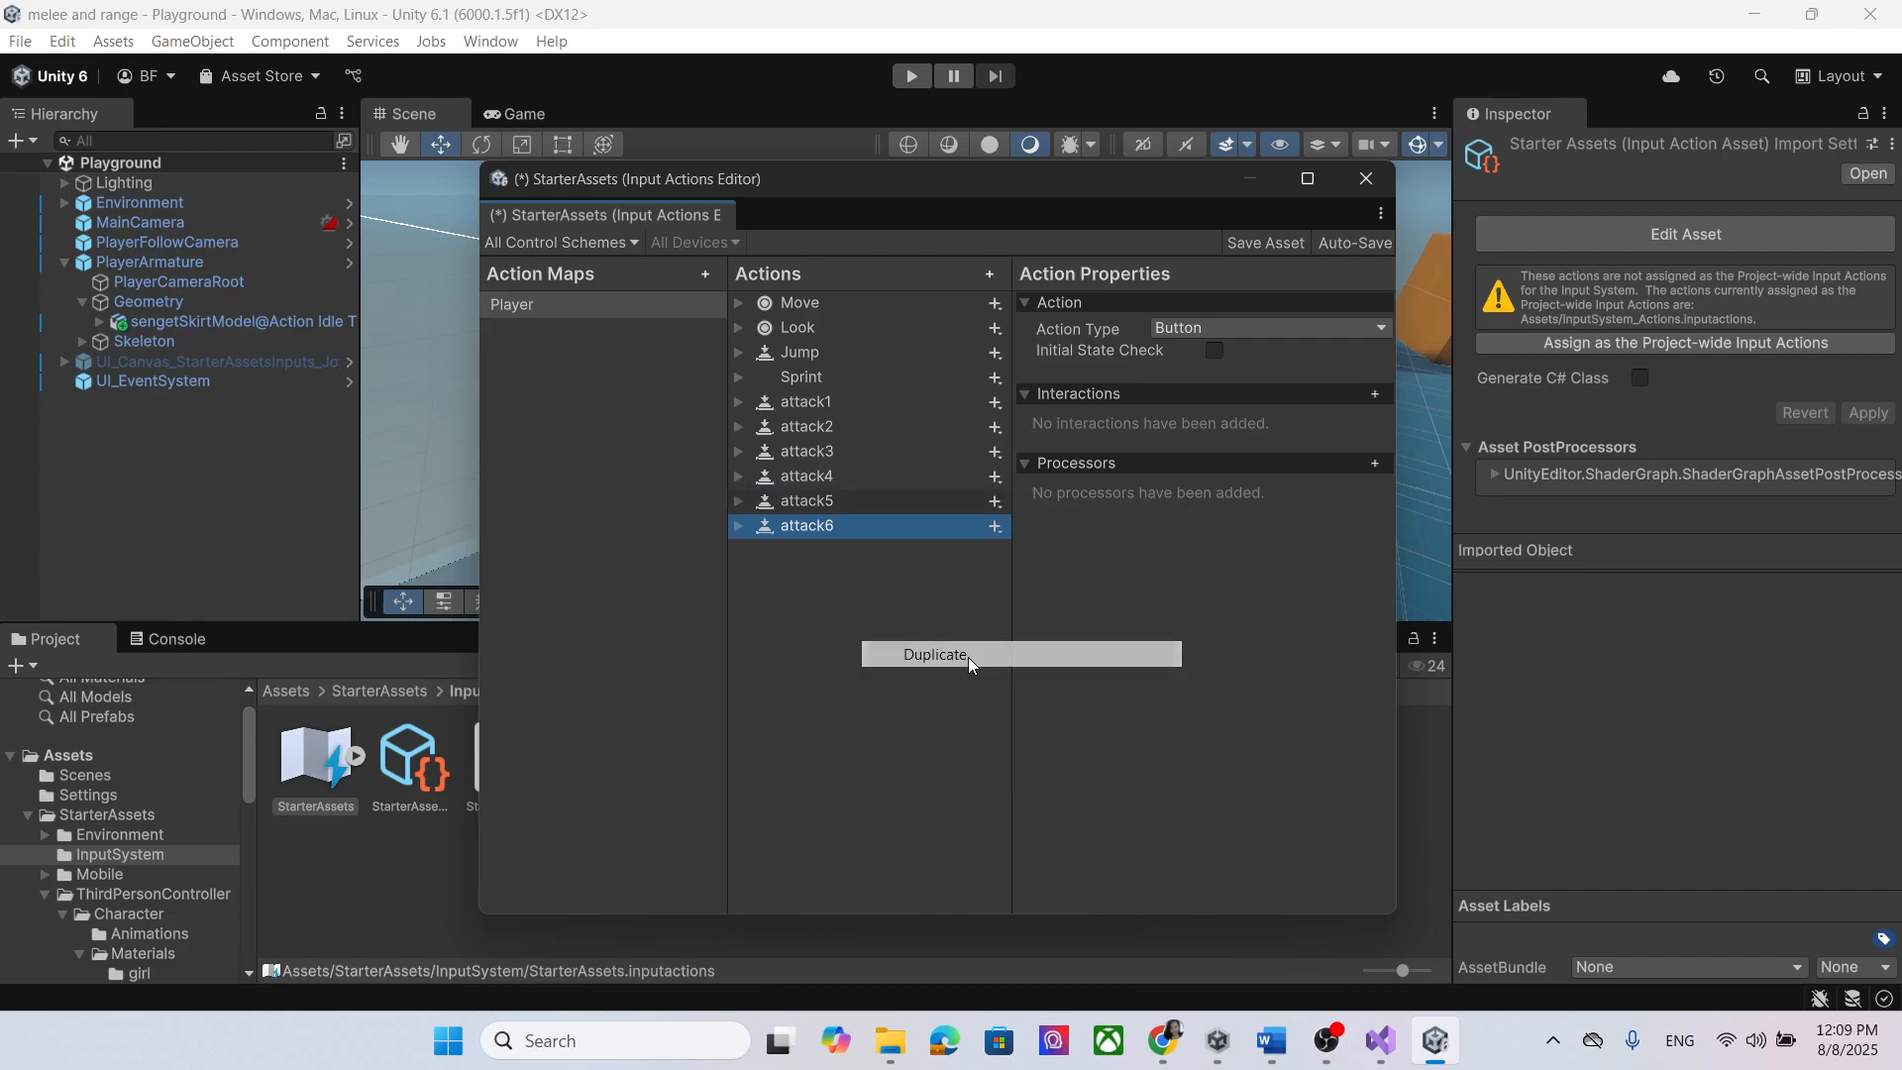
Step: Set the attack2 action's binding path to the keyboard's 2 key, by key location
{"action": "left_click", "coordinate": [822, 403]}
{"action": "left_click", "coordinate": [738, 426]}
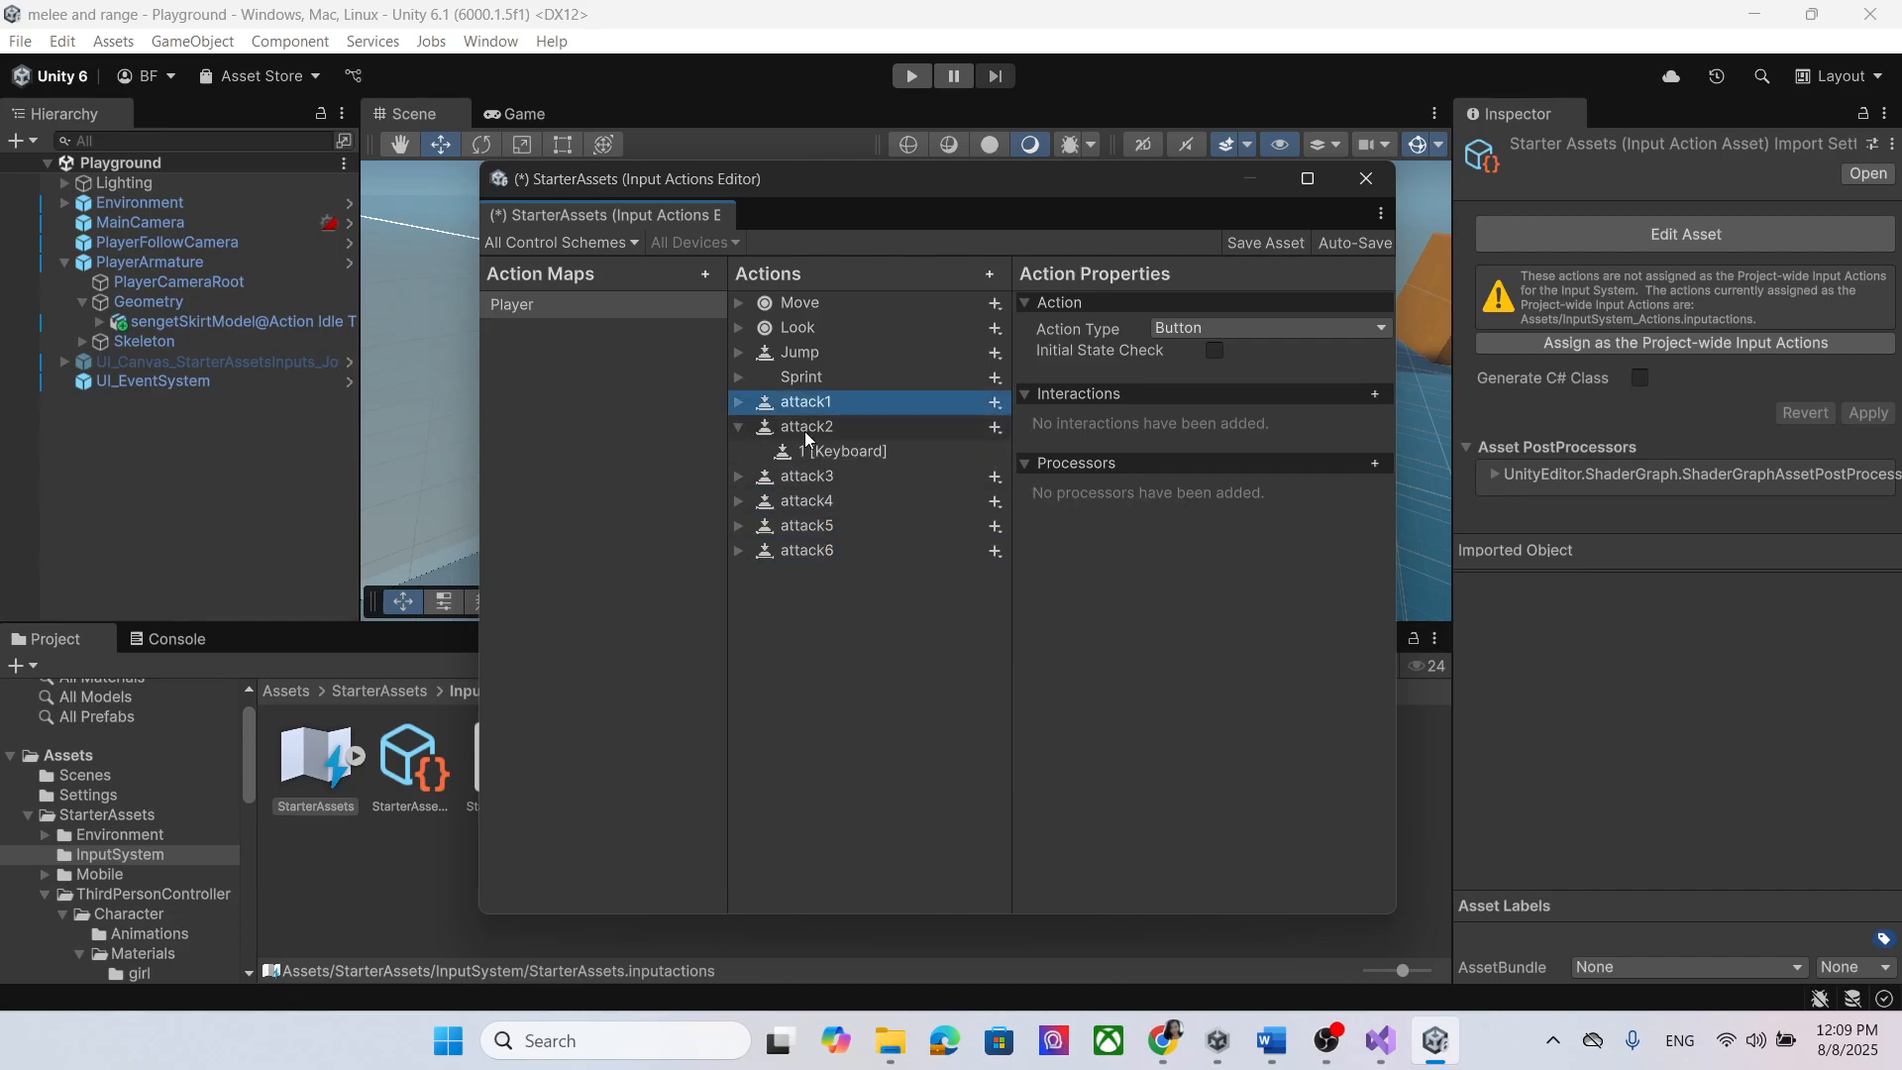
{"action": "left_click", "coordinate": [838, 452]}
{"action": "left_click", "coordinate": [1185, 326]}
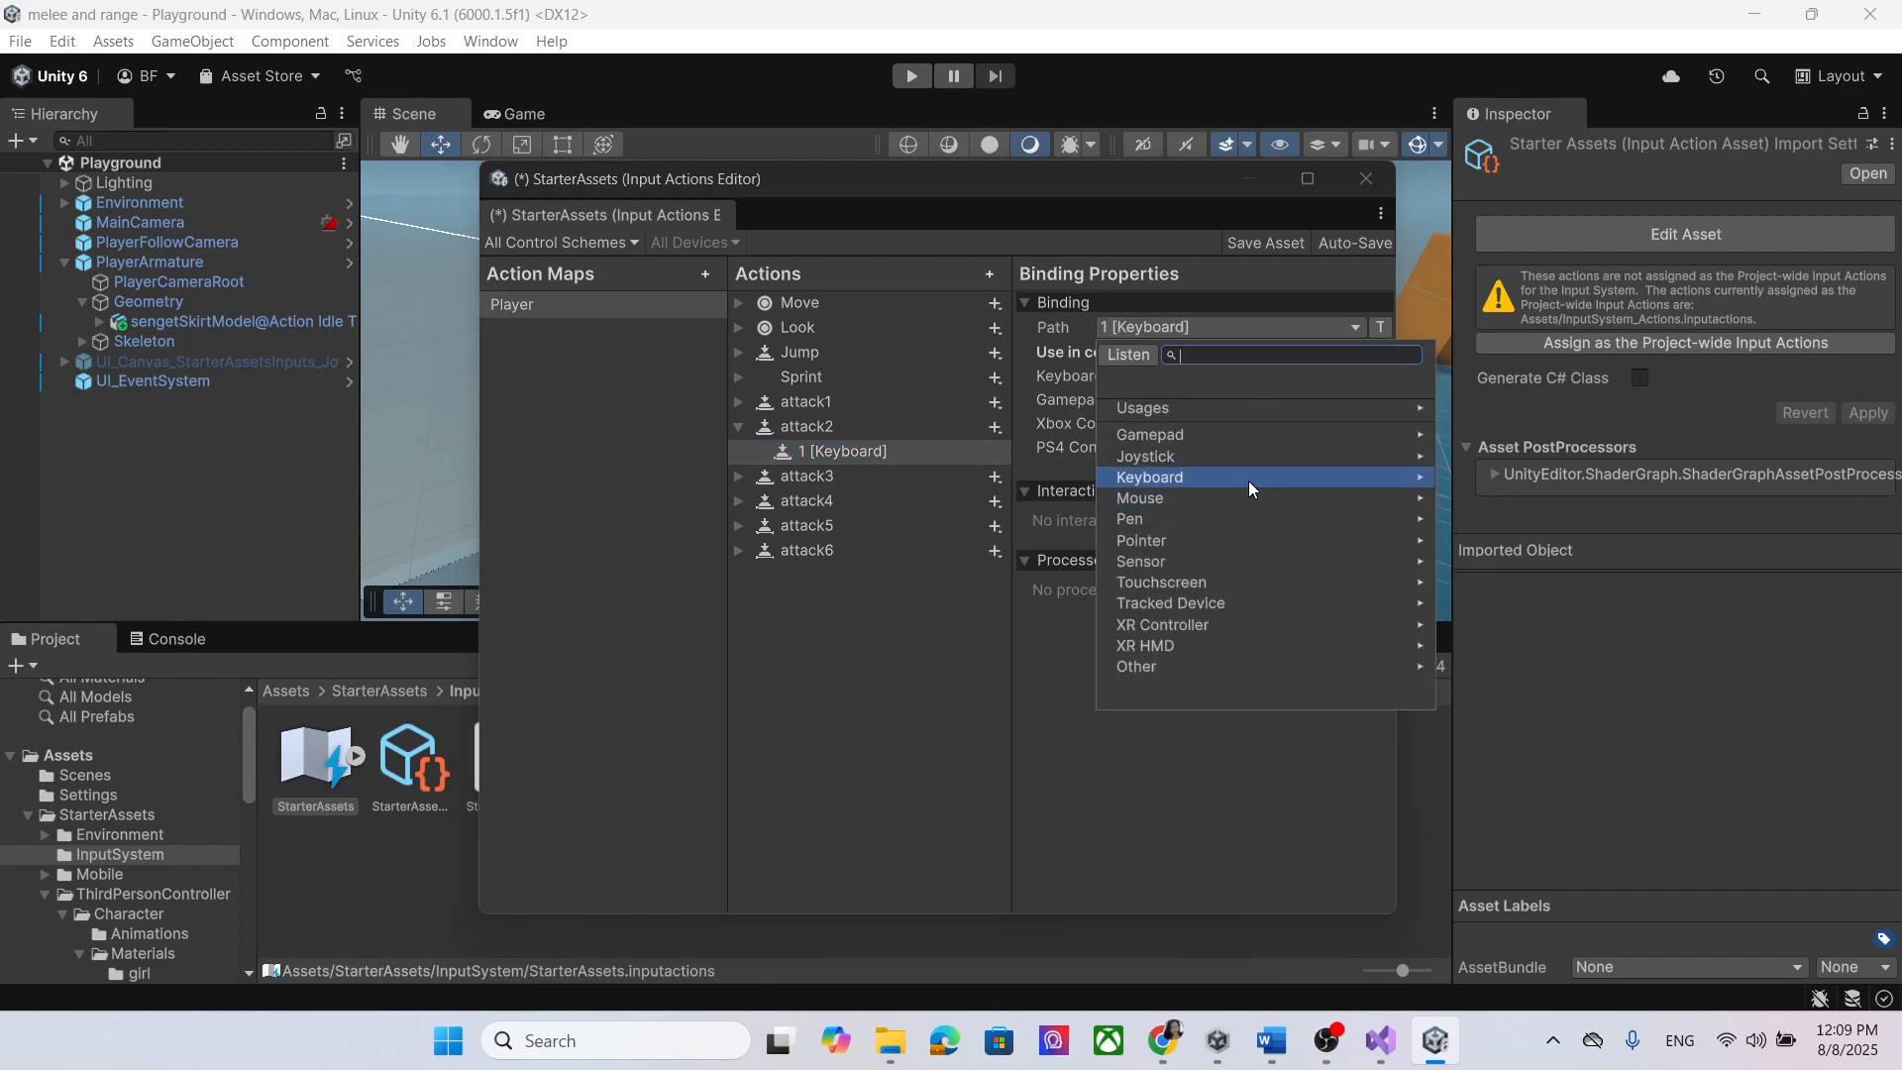
{"action": "left_click", "coordinate": [1042, 337]}
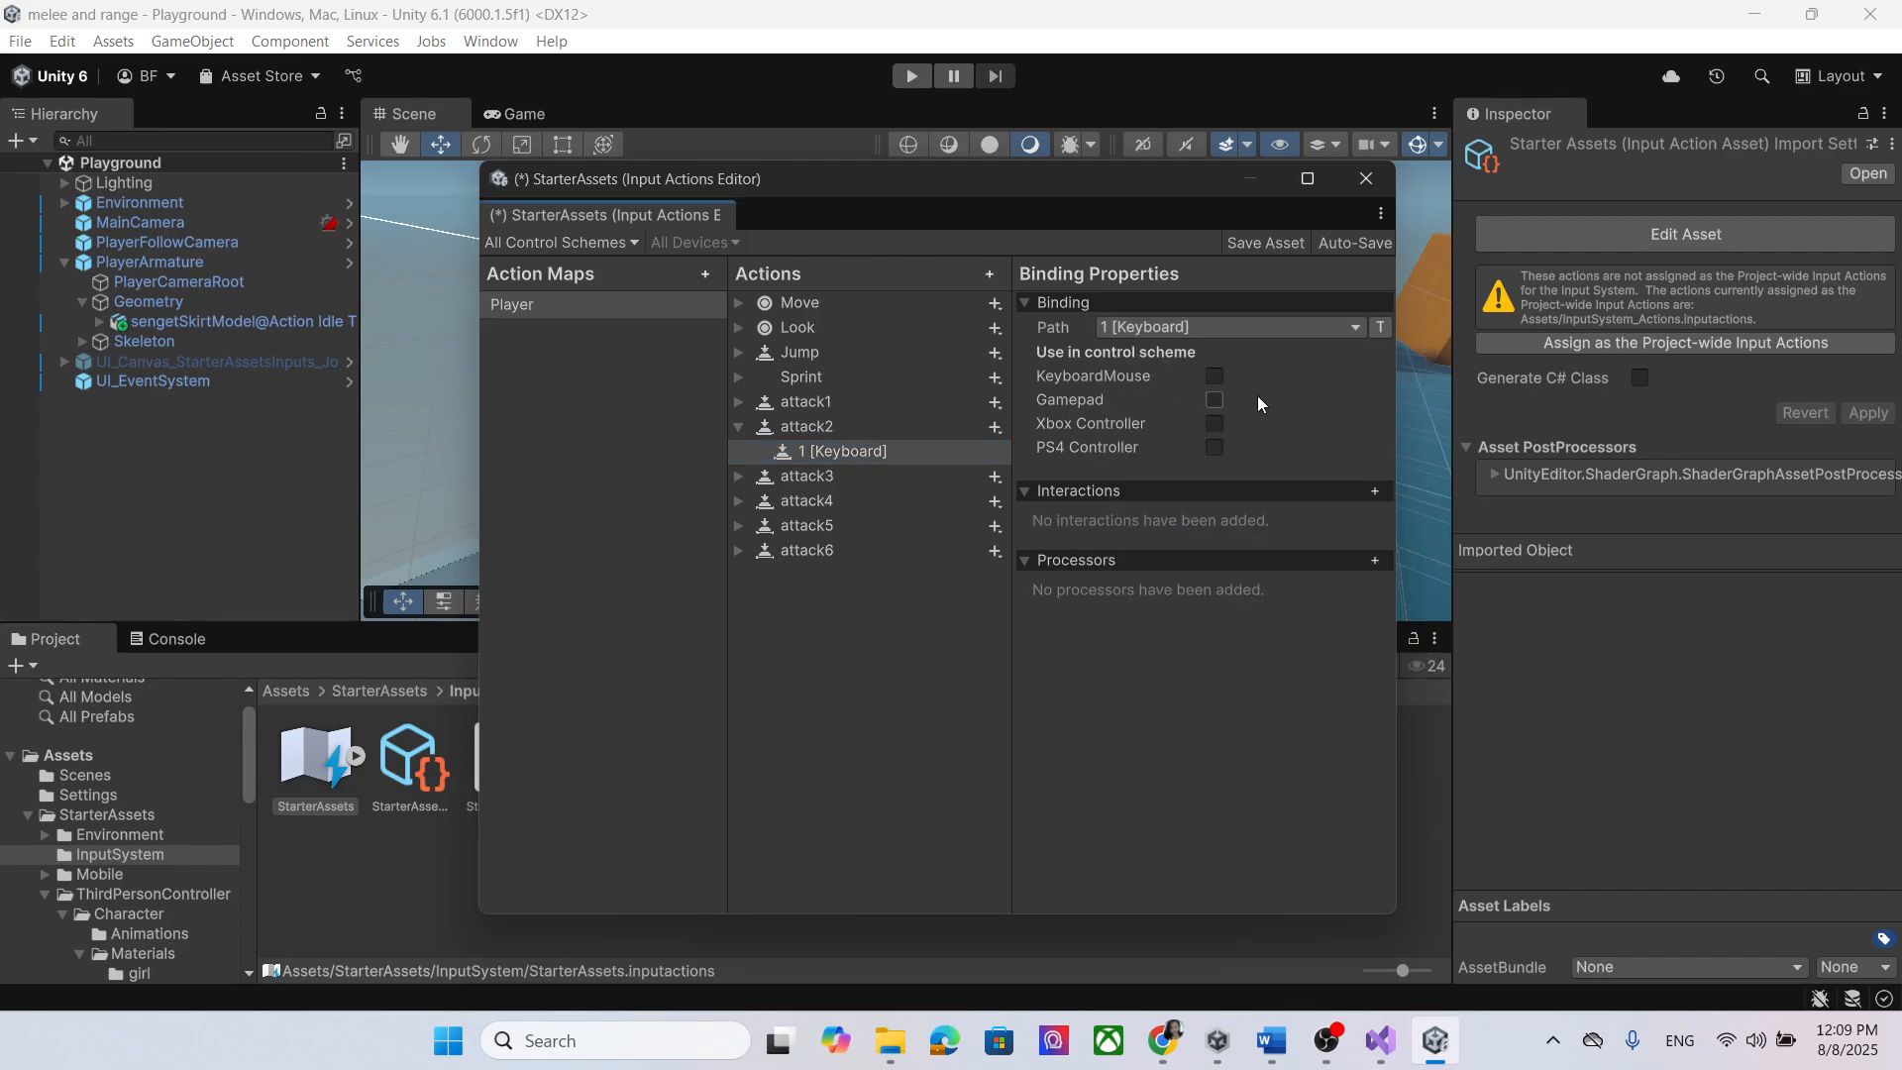
{"action": "left_click", "coordinate": [1238, 333]}
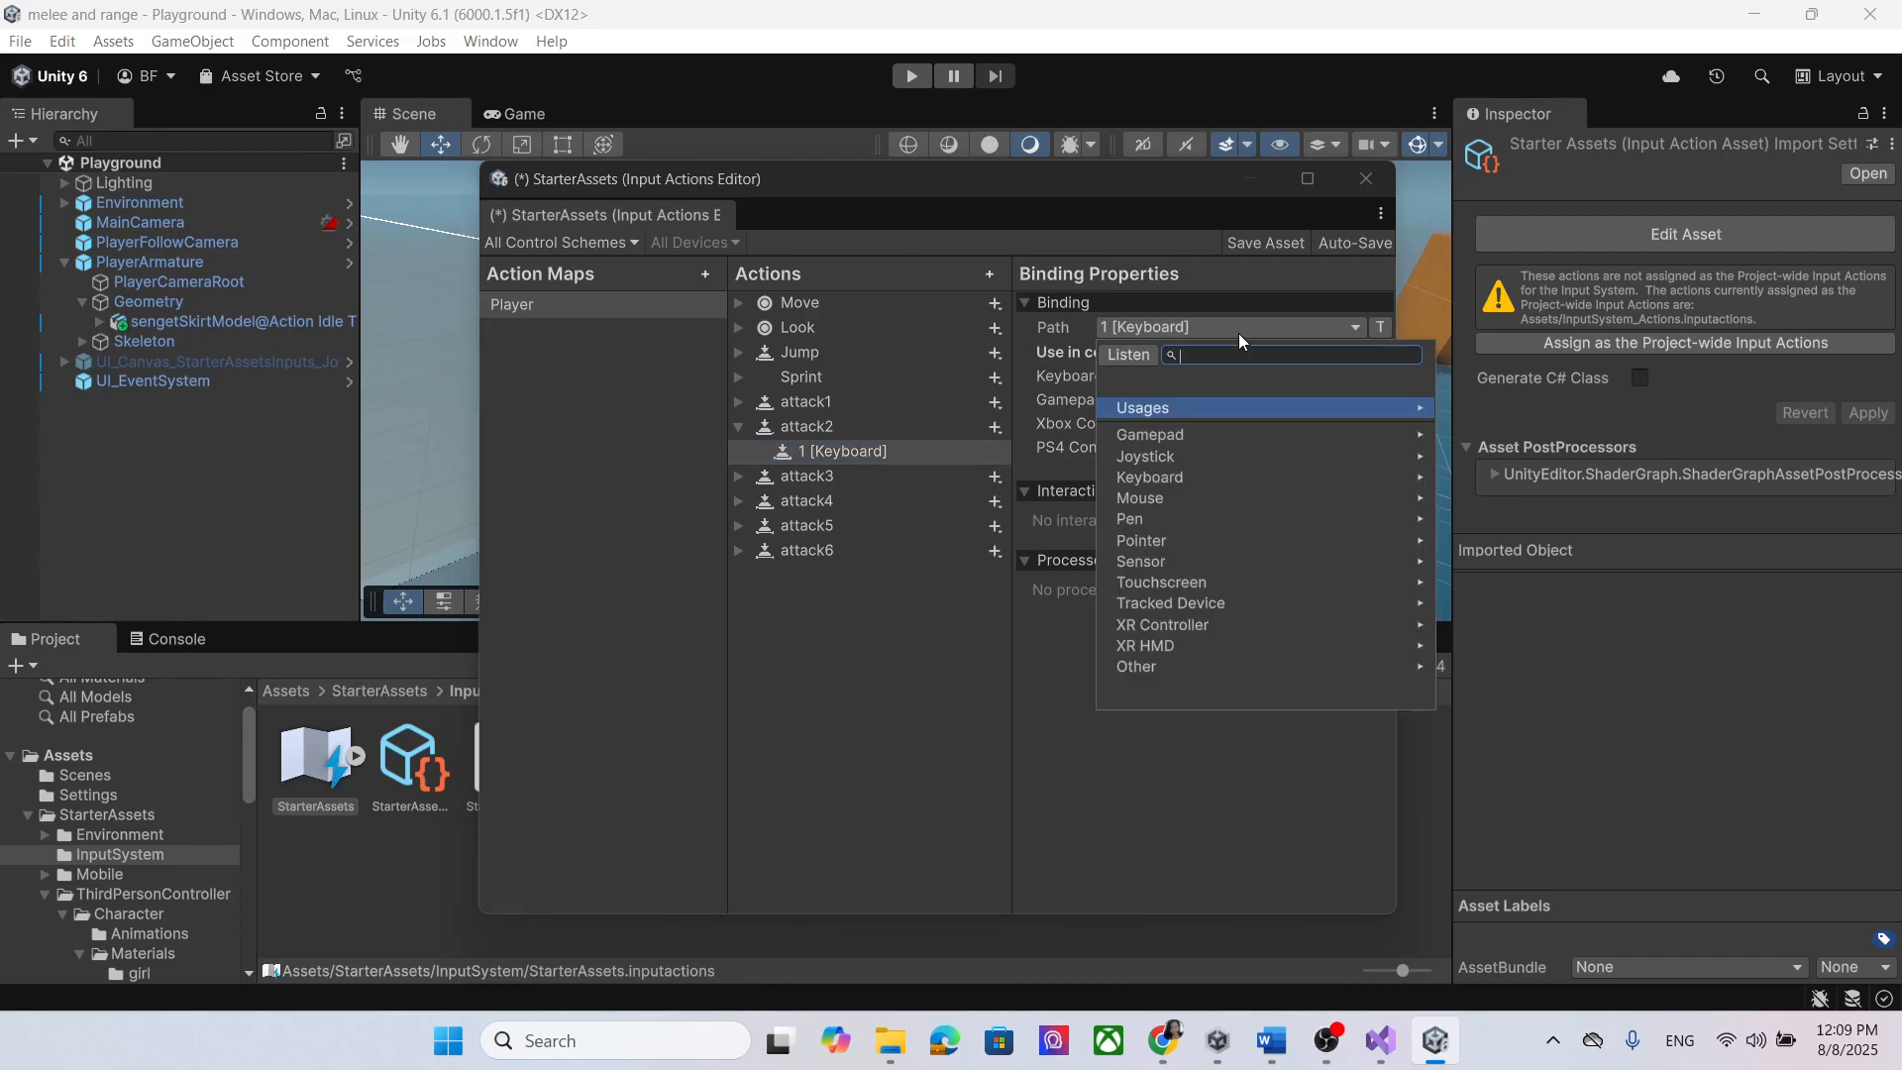
{"action": "left_click", "coordinate": [1209, 482]}
{"action": "left_click", "coordinate": [1250, 436]}
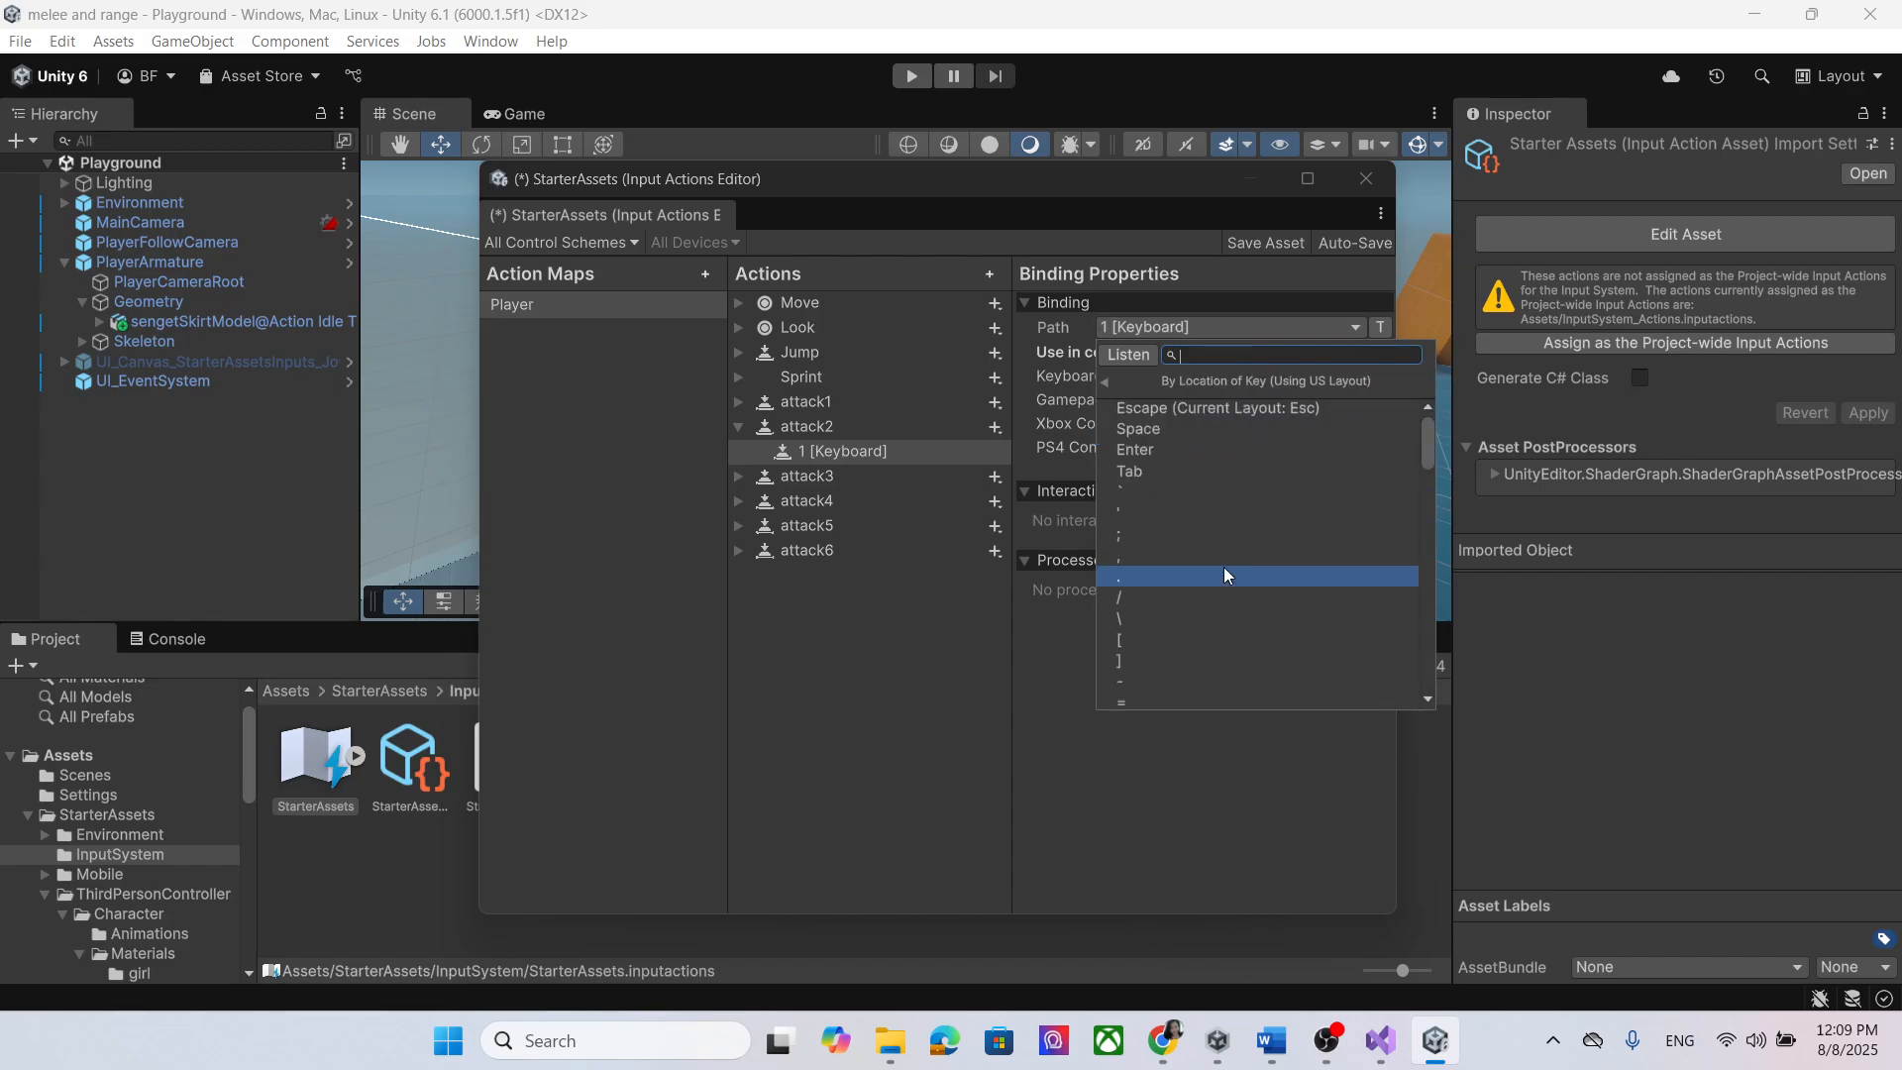
{"action": "scroll", "coordinate": [1247, 566], "scroll_direction": "down", "scroll_amount": 2}
{"action": "scroll", "coordinate": [1247, 575], "scroll_direction": "down", "scroll_amount": 8}
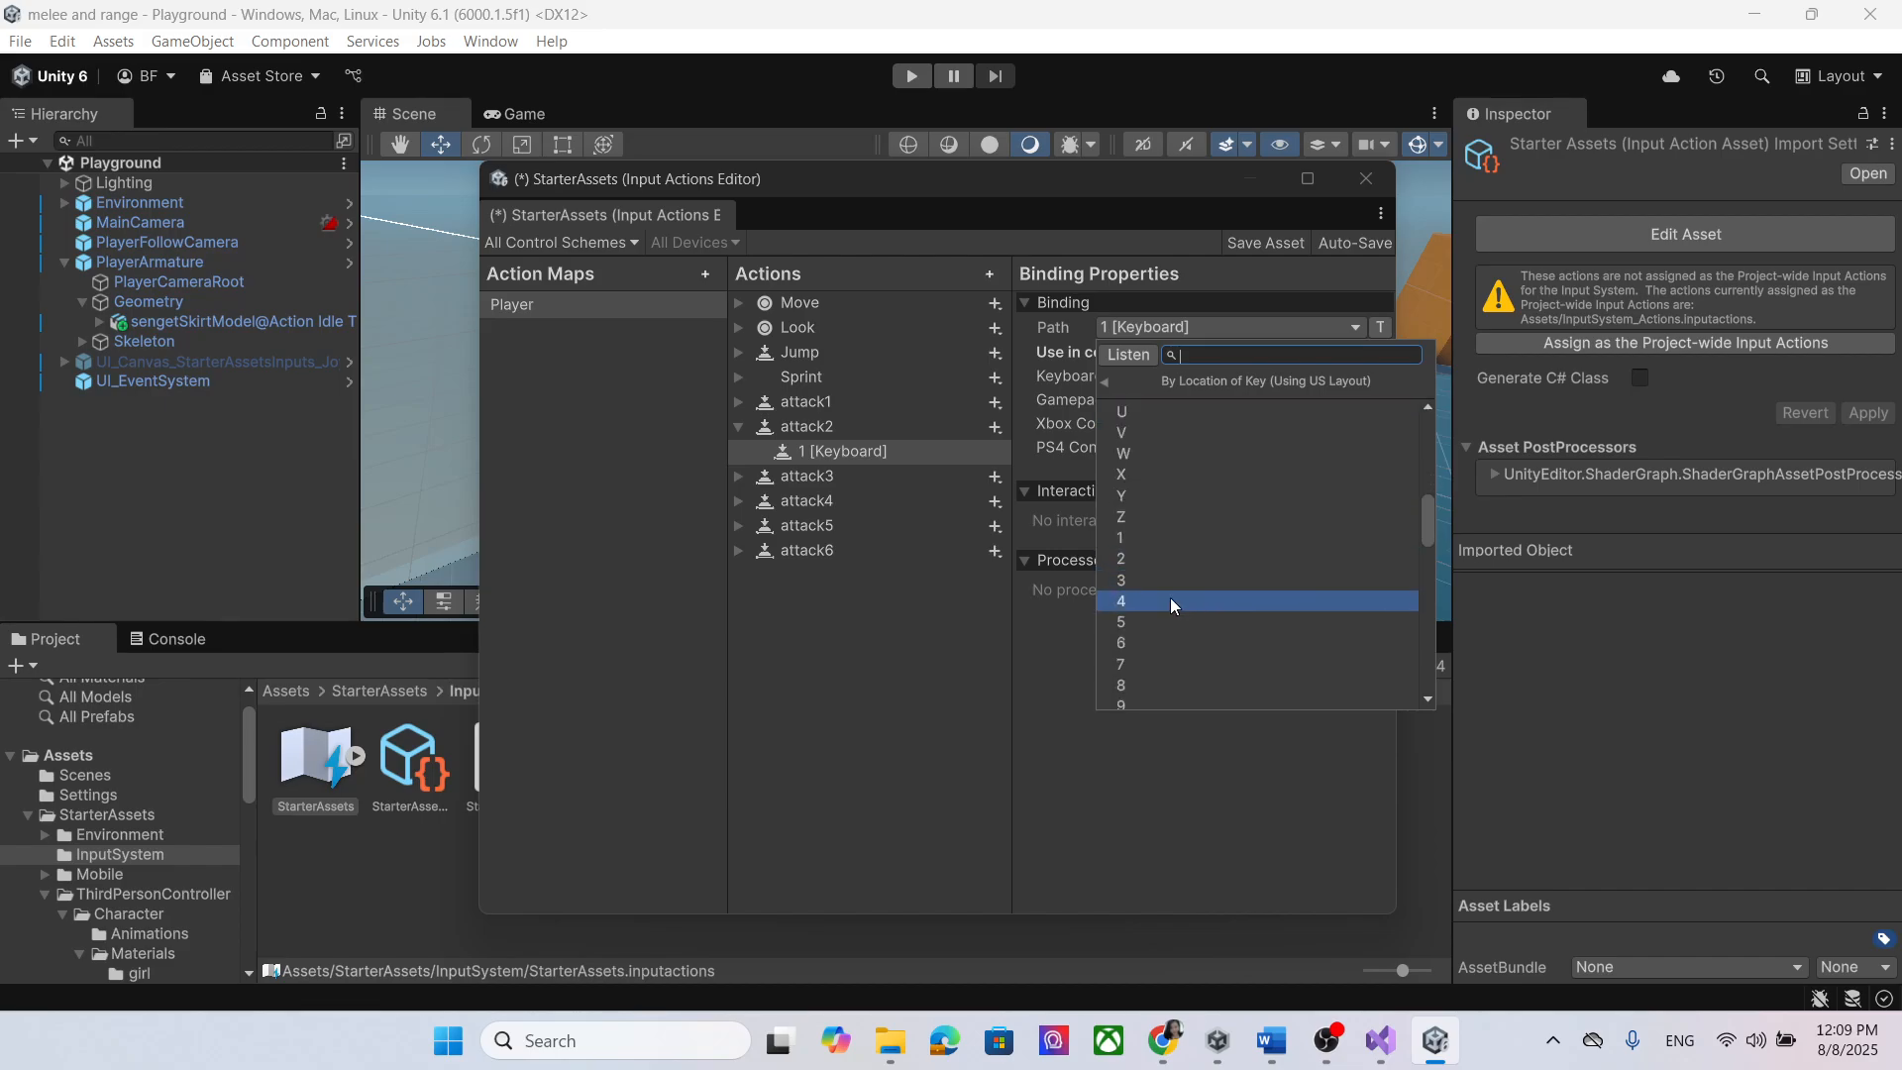
{"action": "left_click", "coordinate": [1177, 565]}
Step: Change the attack3 action's binding path to the keyboard's 3 key, by key location
{"action": "left_click", "coordinate": [896, 476]}
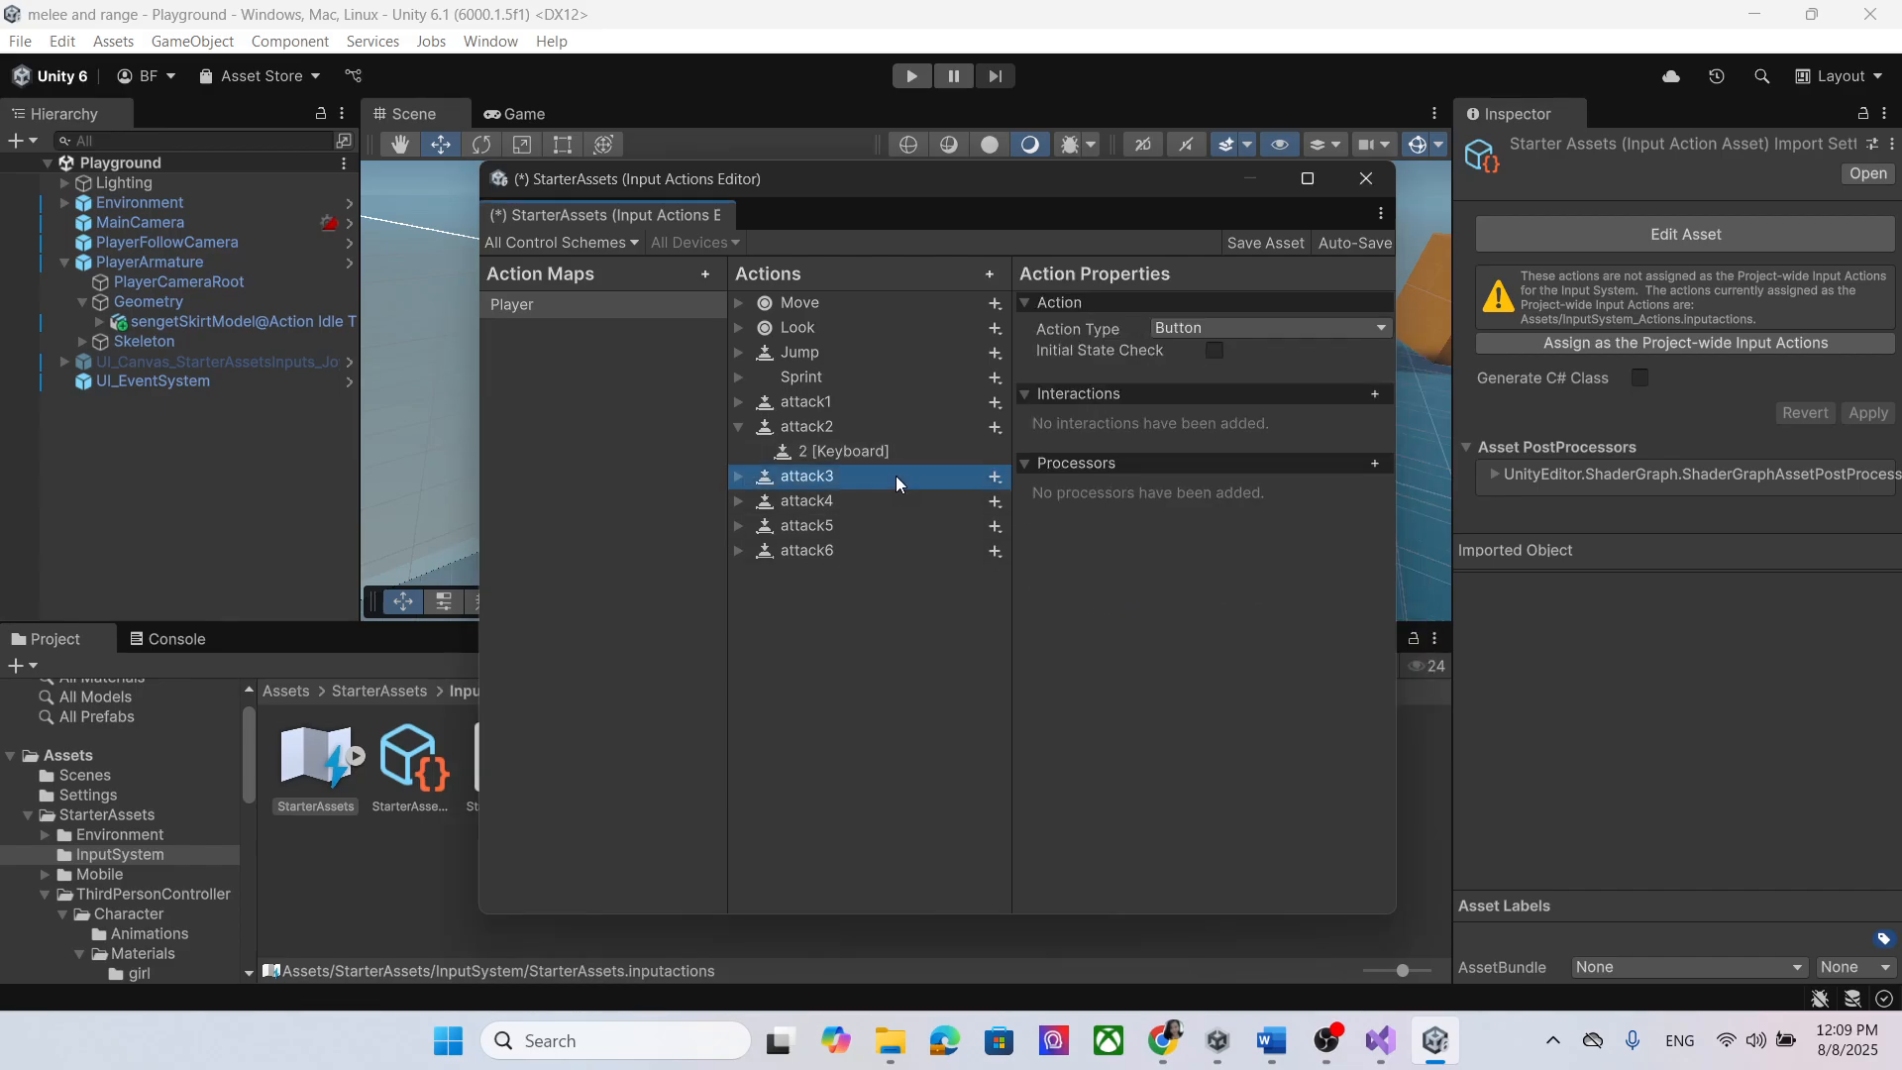
{"action": "left_click", "coordinate": [738, 475]}
{"action": "left_click", "coordinate": [840, 499]}
{"action": "left_click", "coordinate": [1351, 330]}
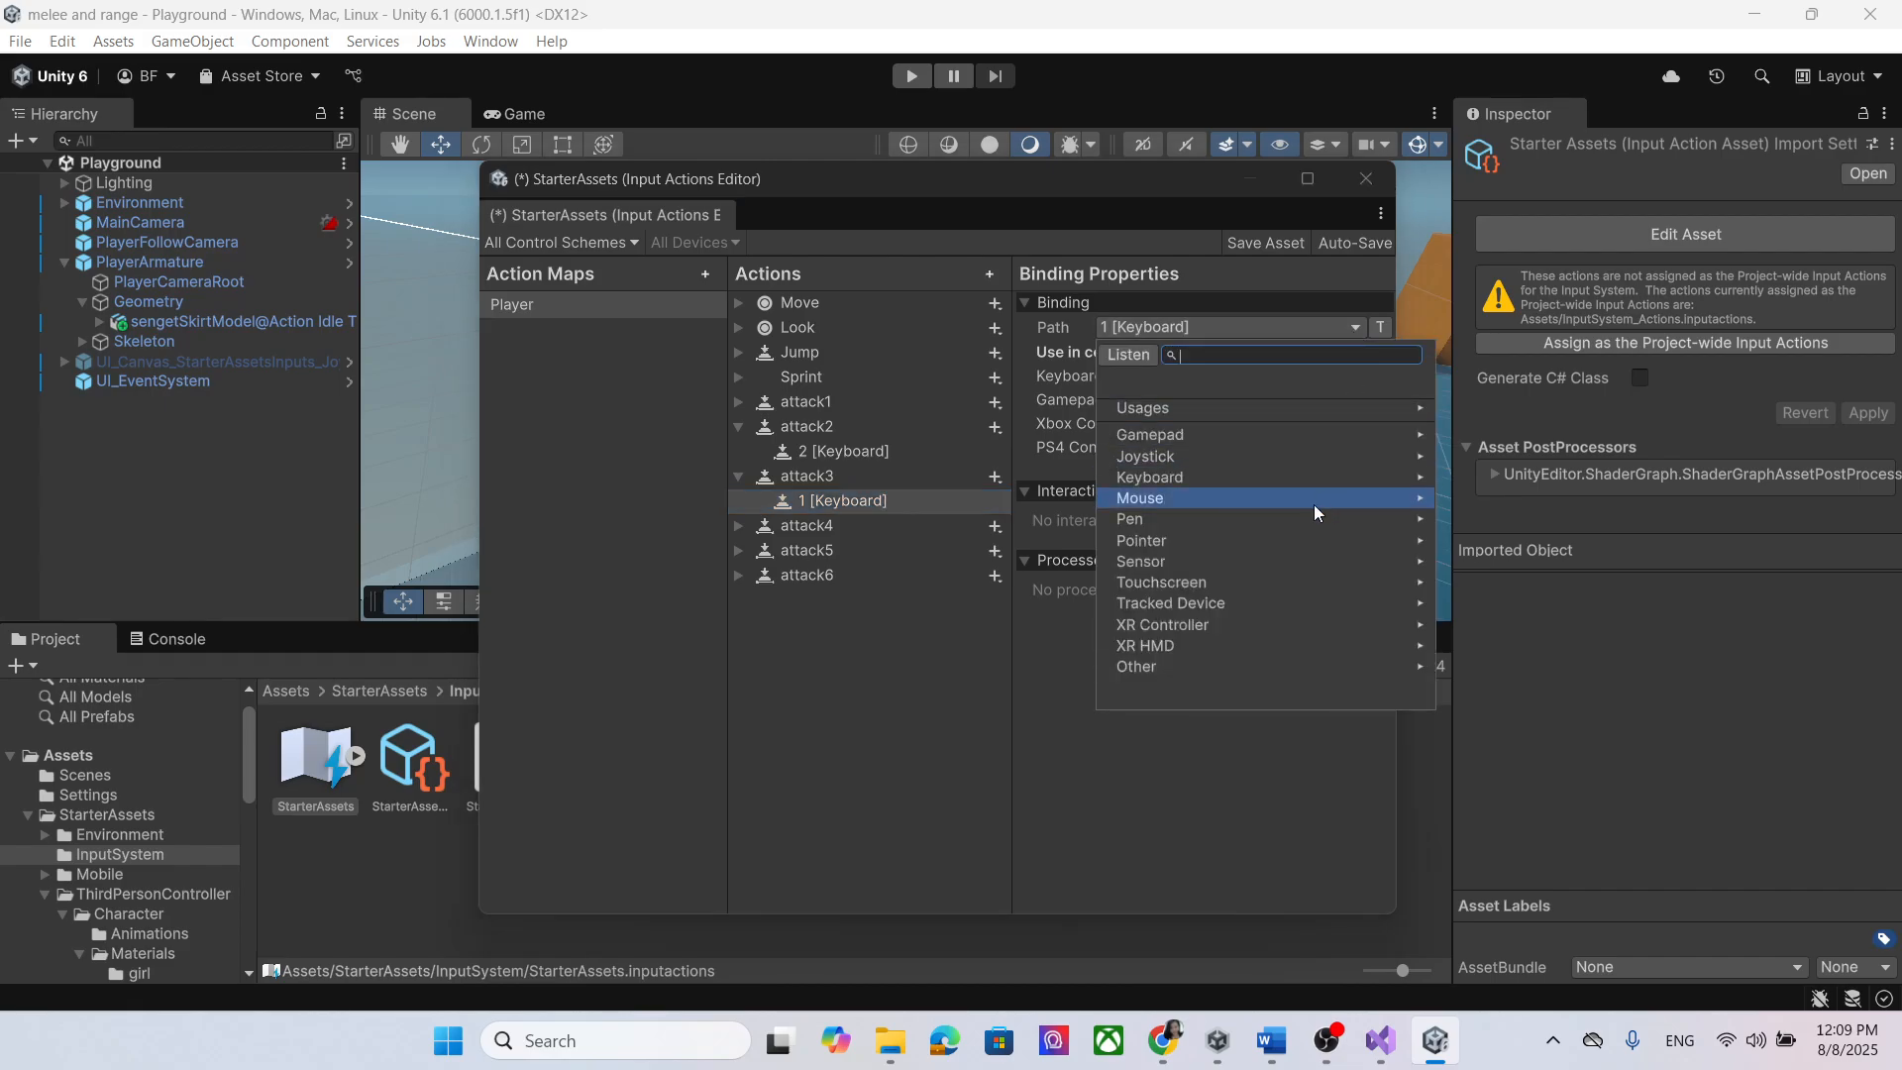
{"action": "left_click", "coordinate": [1269, 480]}
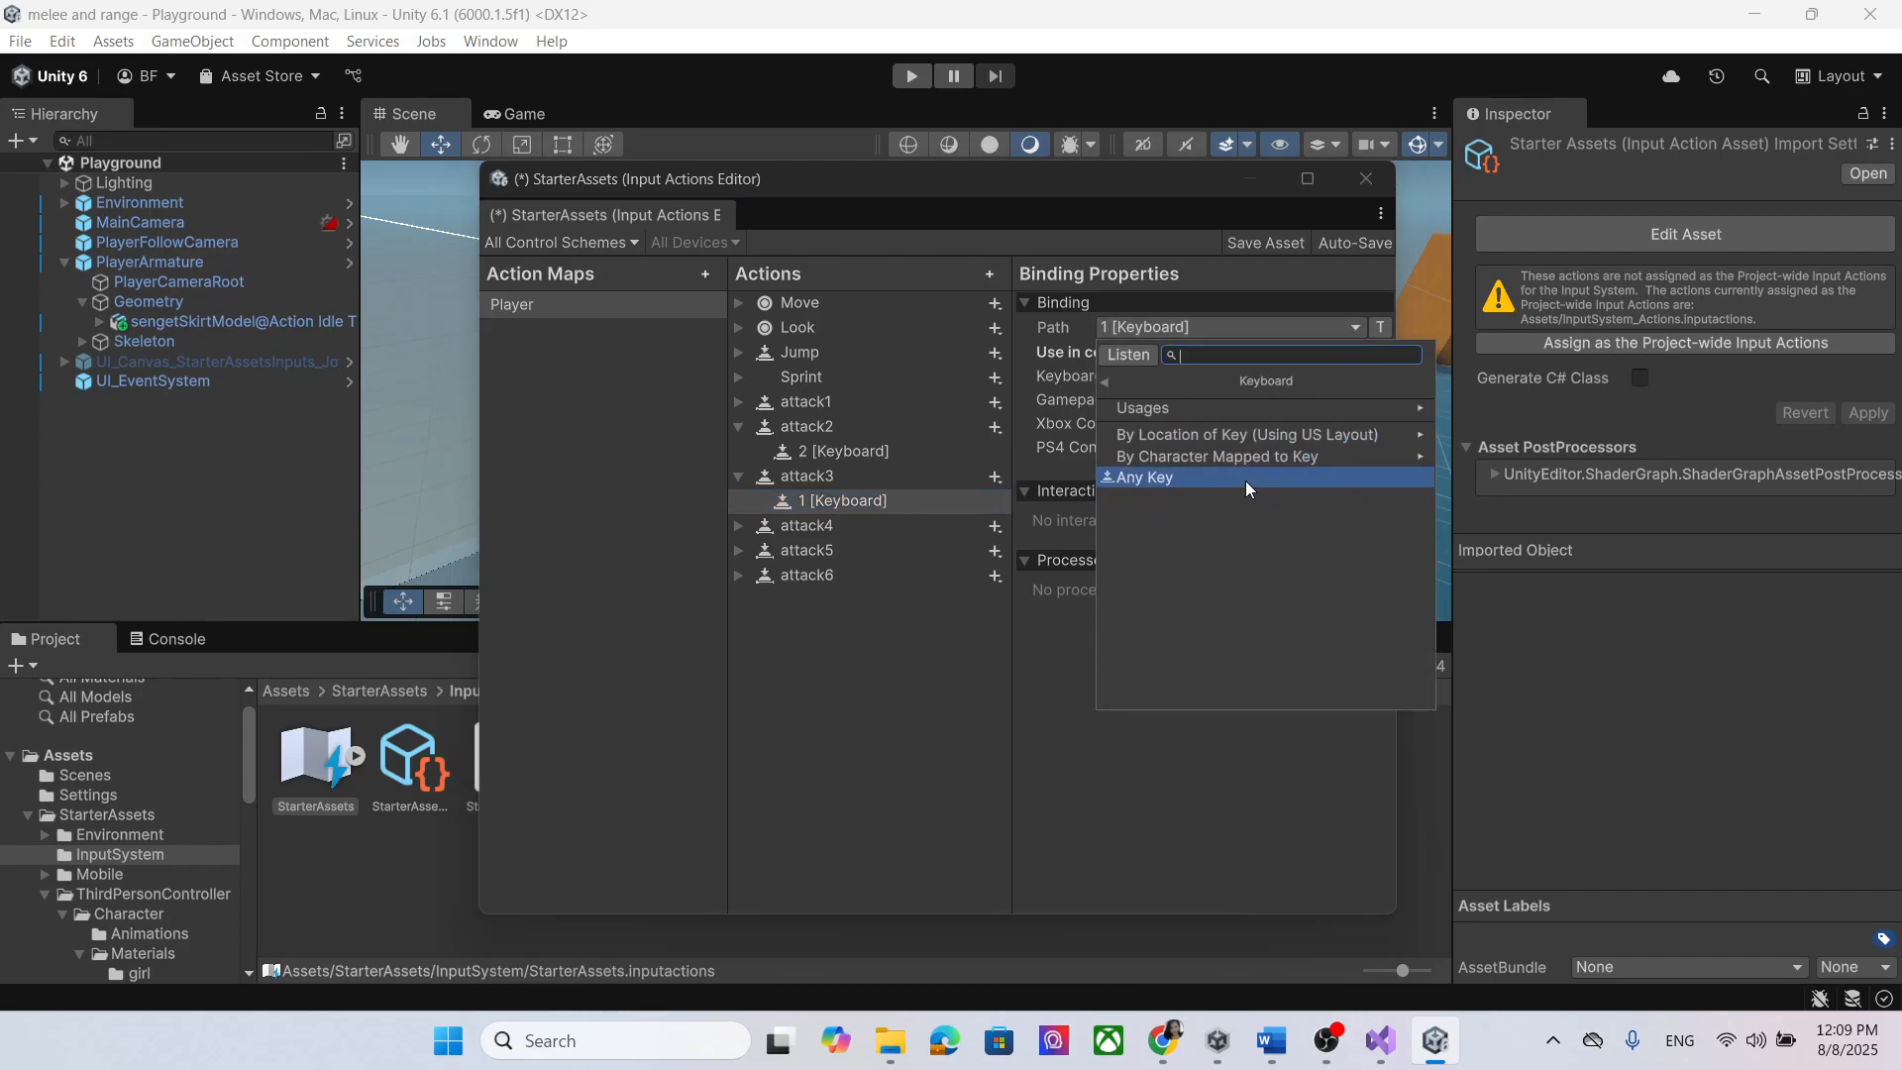
{"action": "left_click", "coordinate": [1212, 438]}
{"action": "scroll", "coordinate": [1239, 560], "scroll_direction": "down", "scroll_amount": 8}
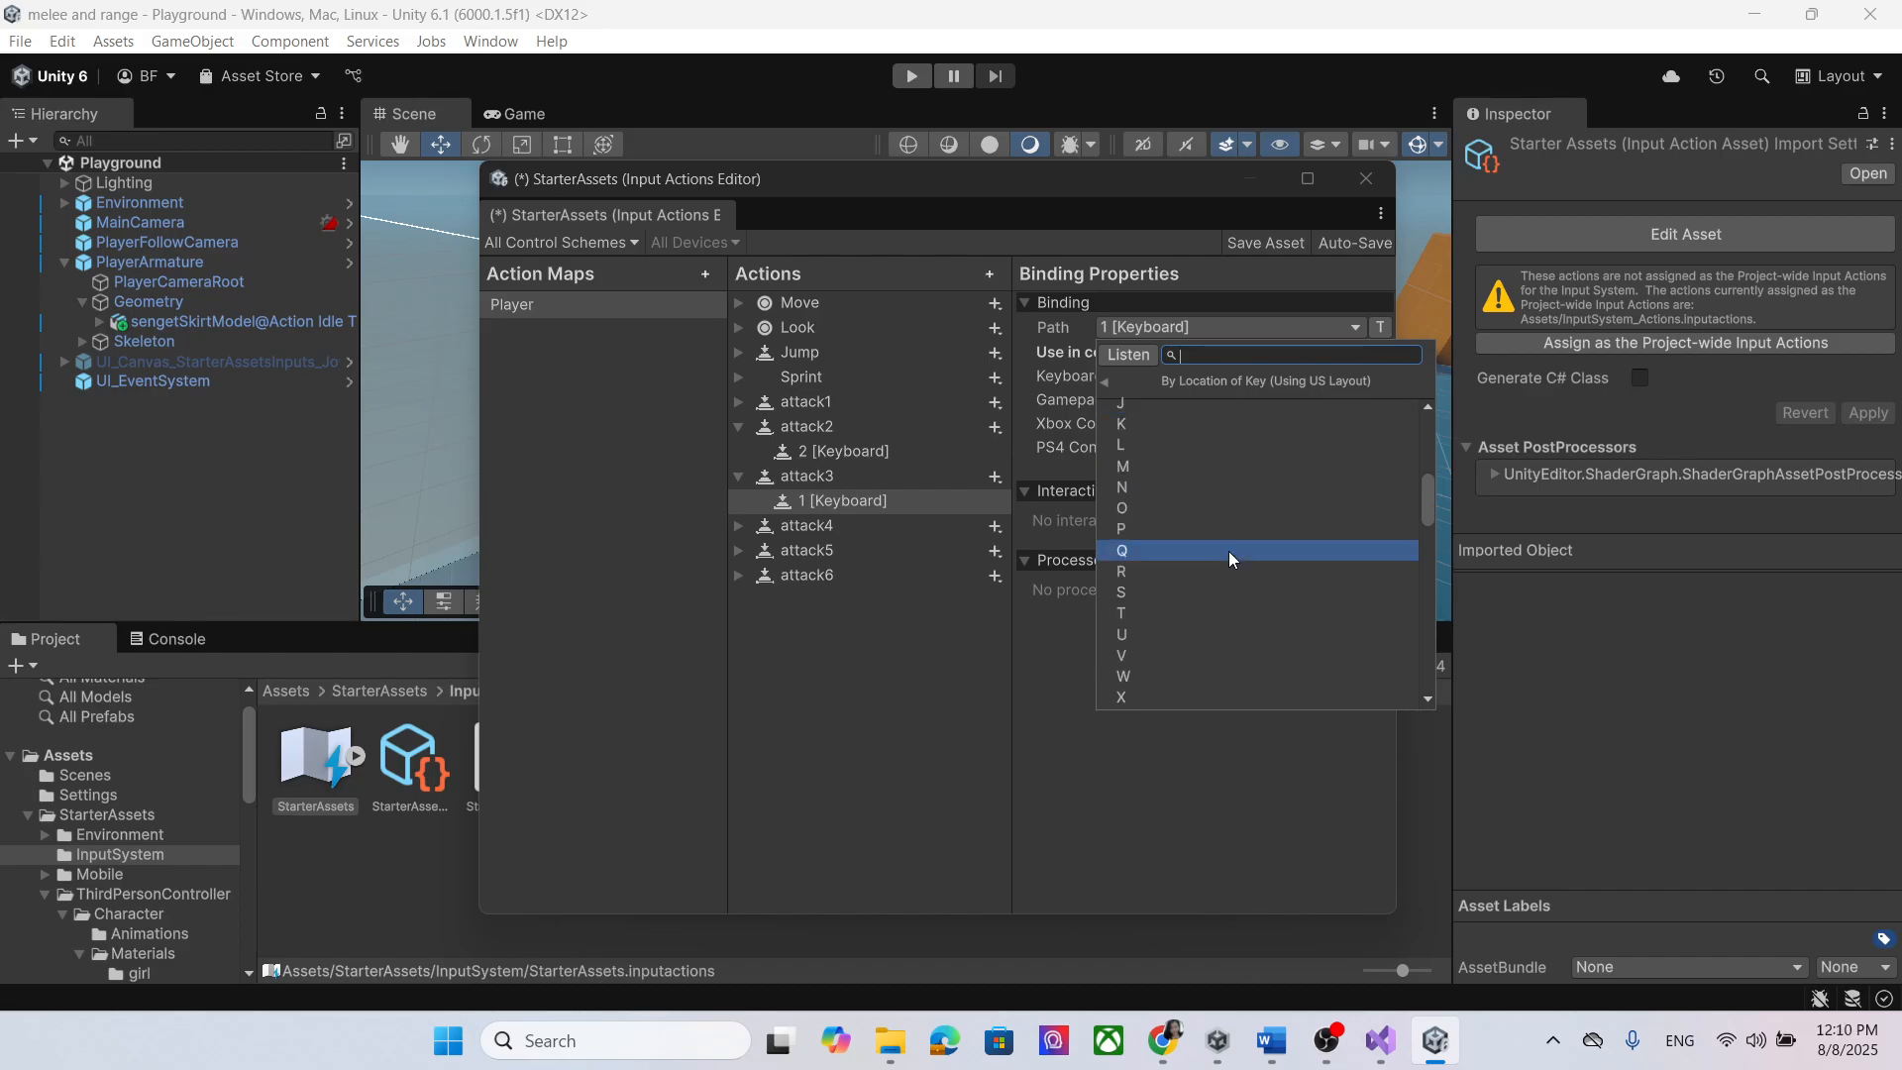
{"action": "left_click", "coordinate": [1169, 503]}
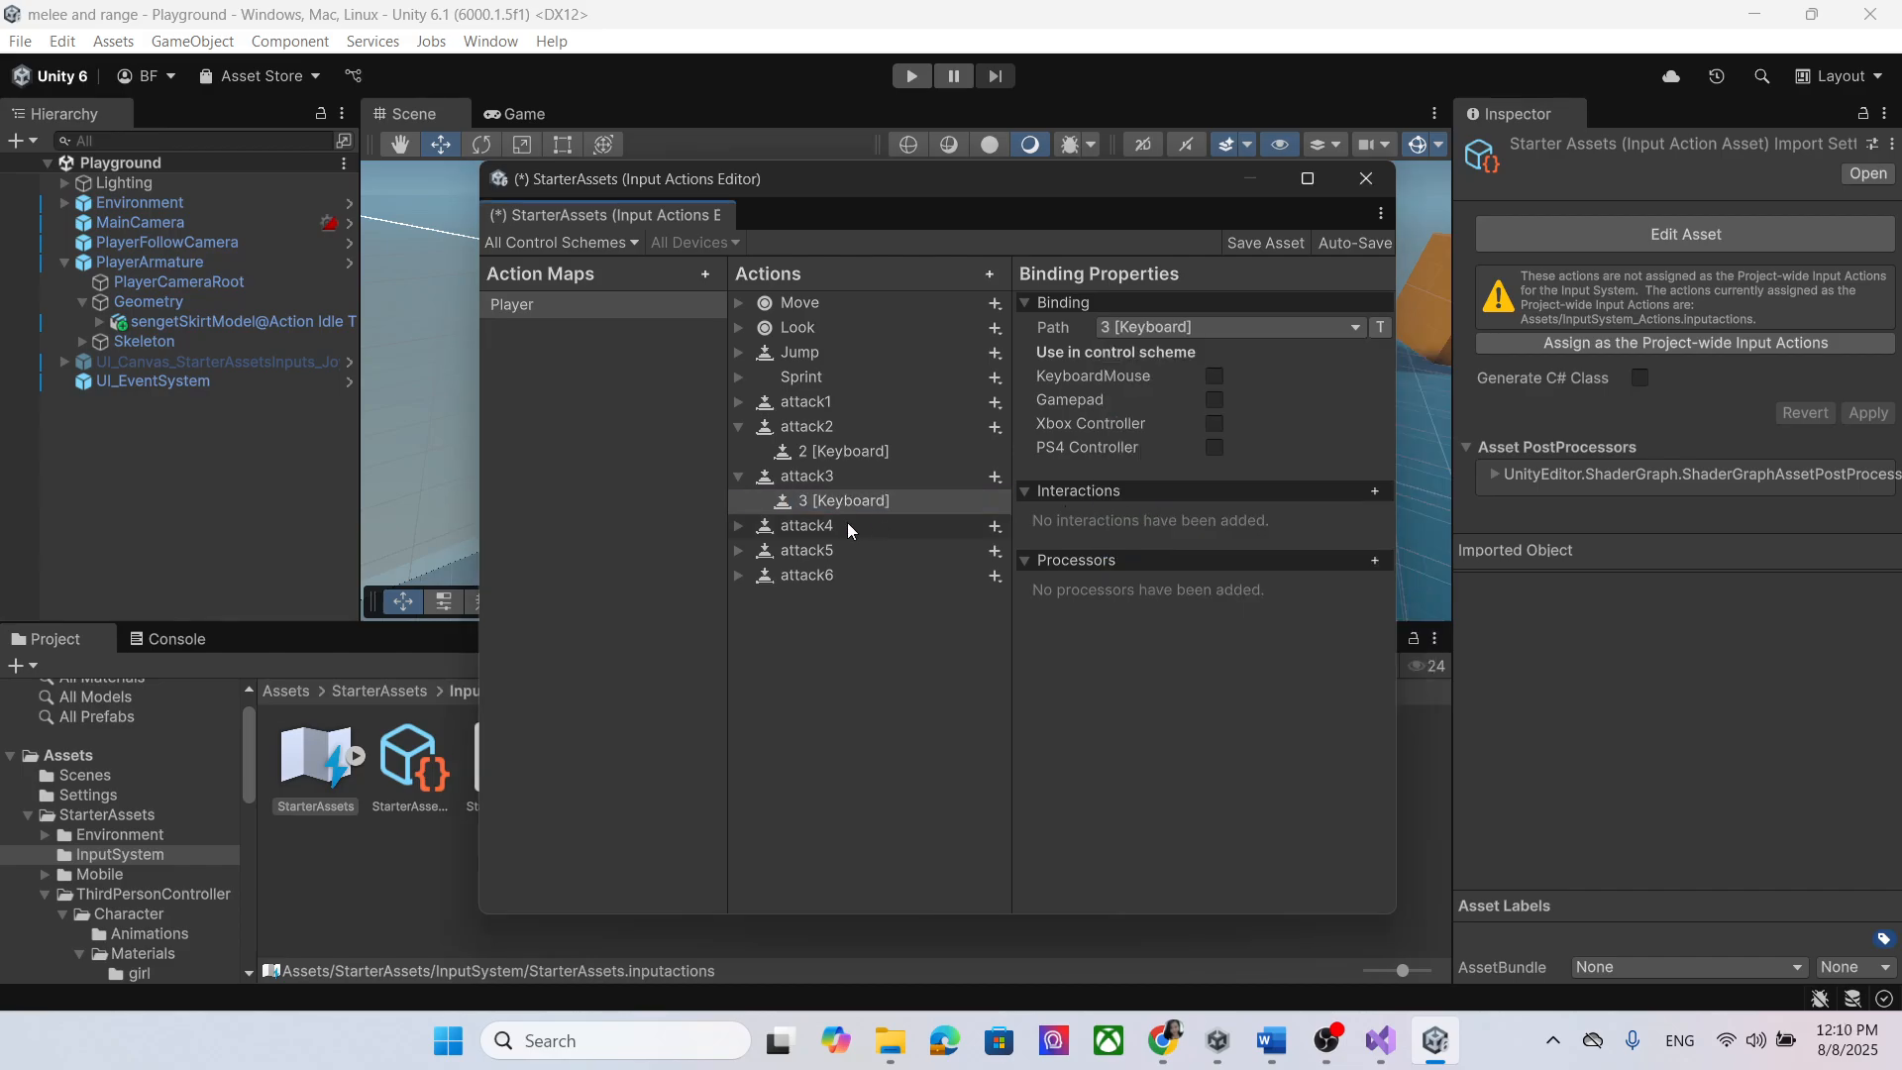
Step: Change the attack4 action's binding path to the keyboard's 4 key, by key location (US layout)
{"action": "left_click", "coordinate": [739, 526]}
{"action": "left_click", "coordinate": [817, 551]}
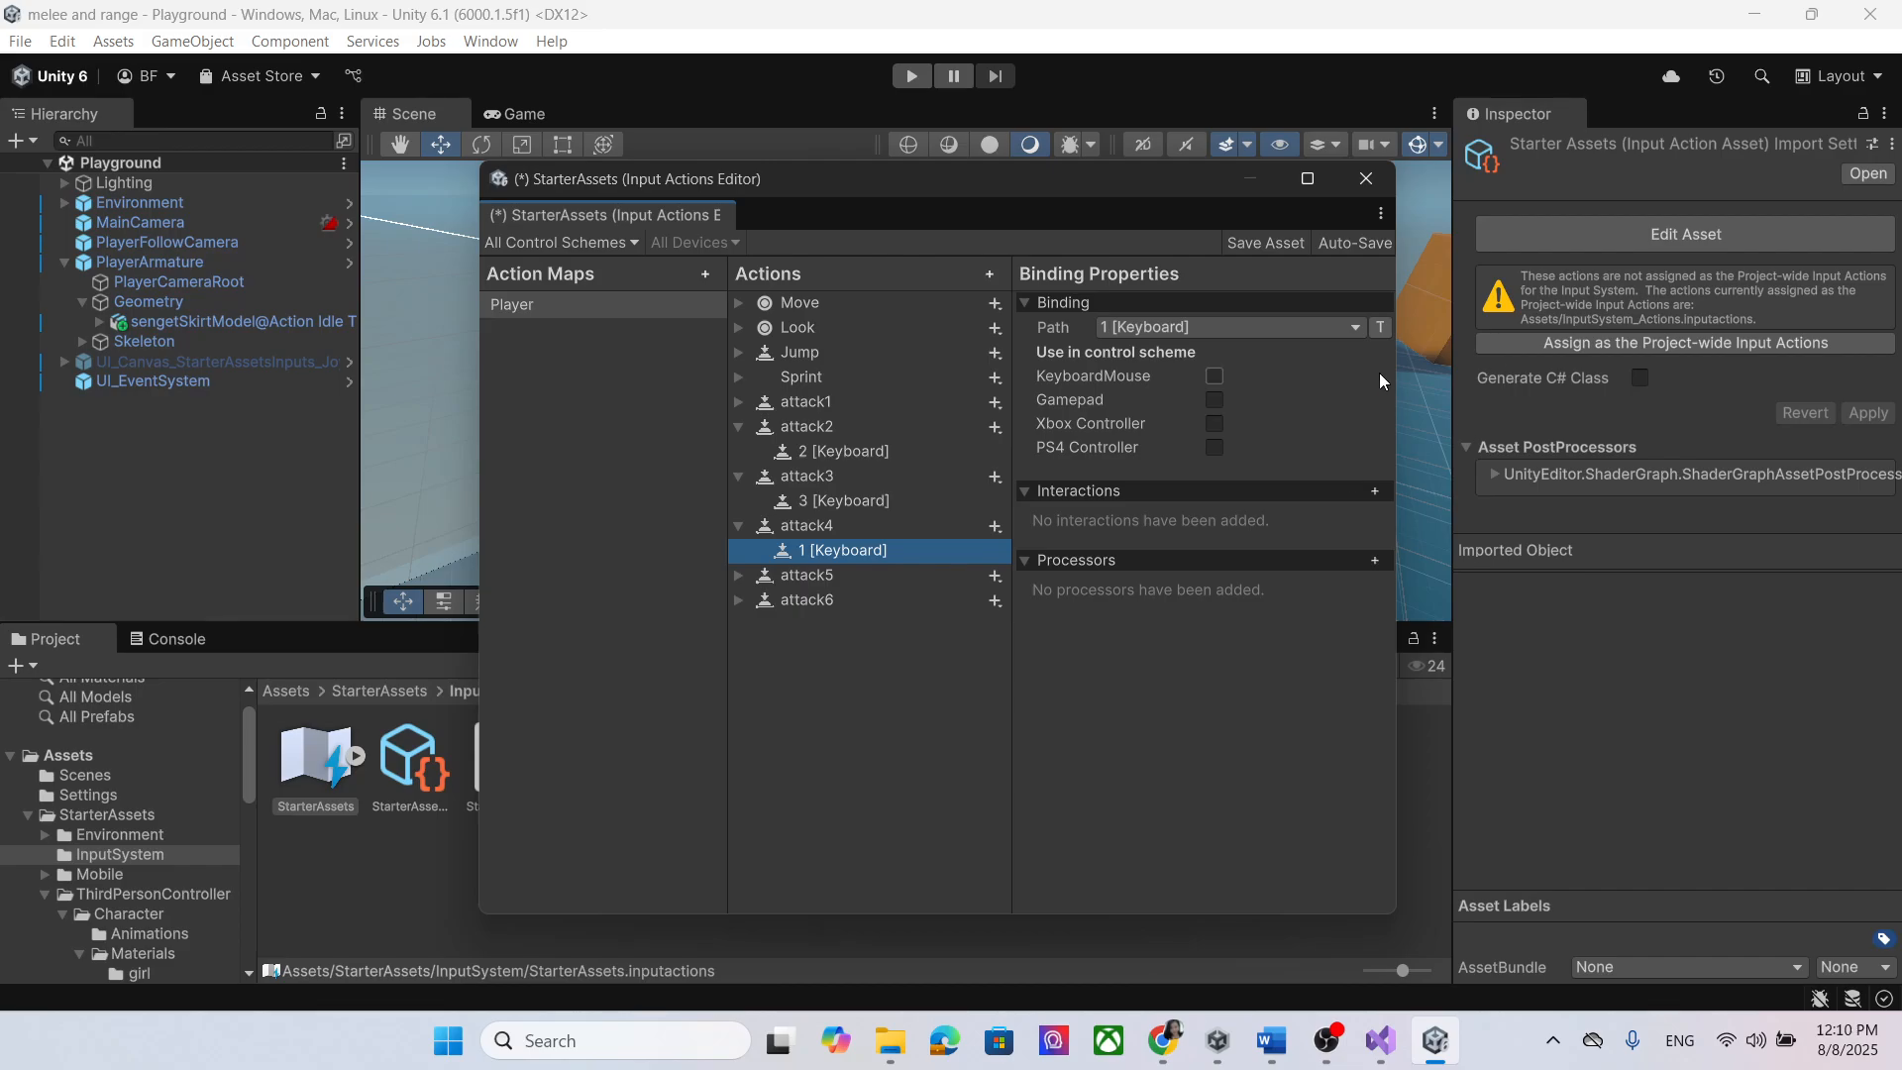
{"action": "left_click", "coordinate": [1353, 332]}
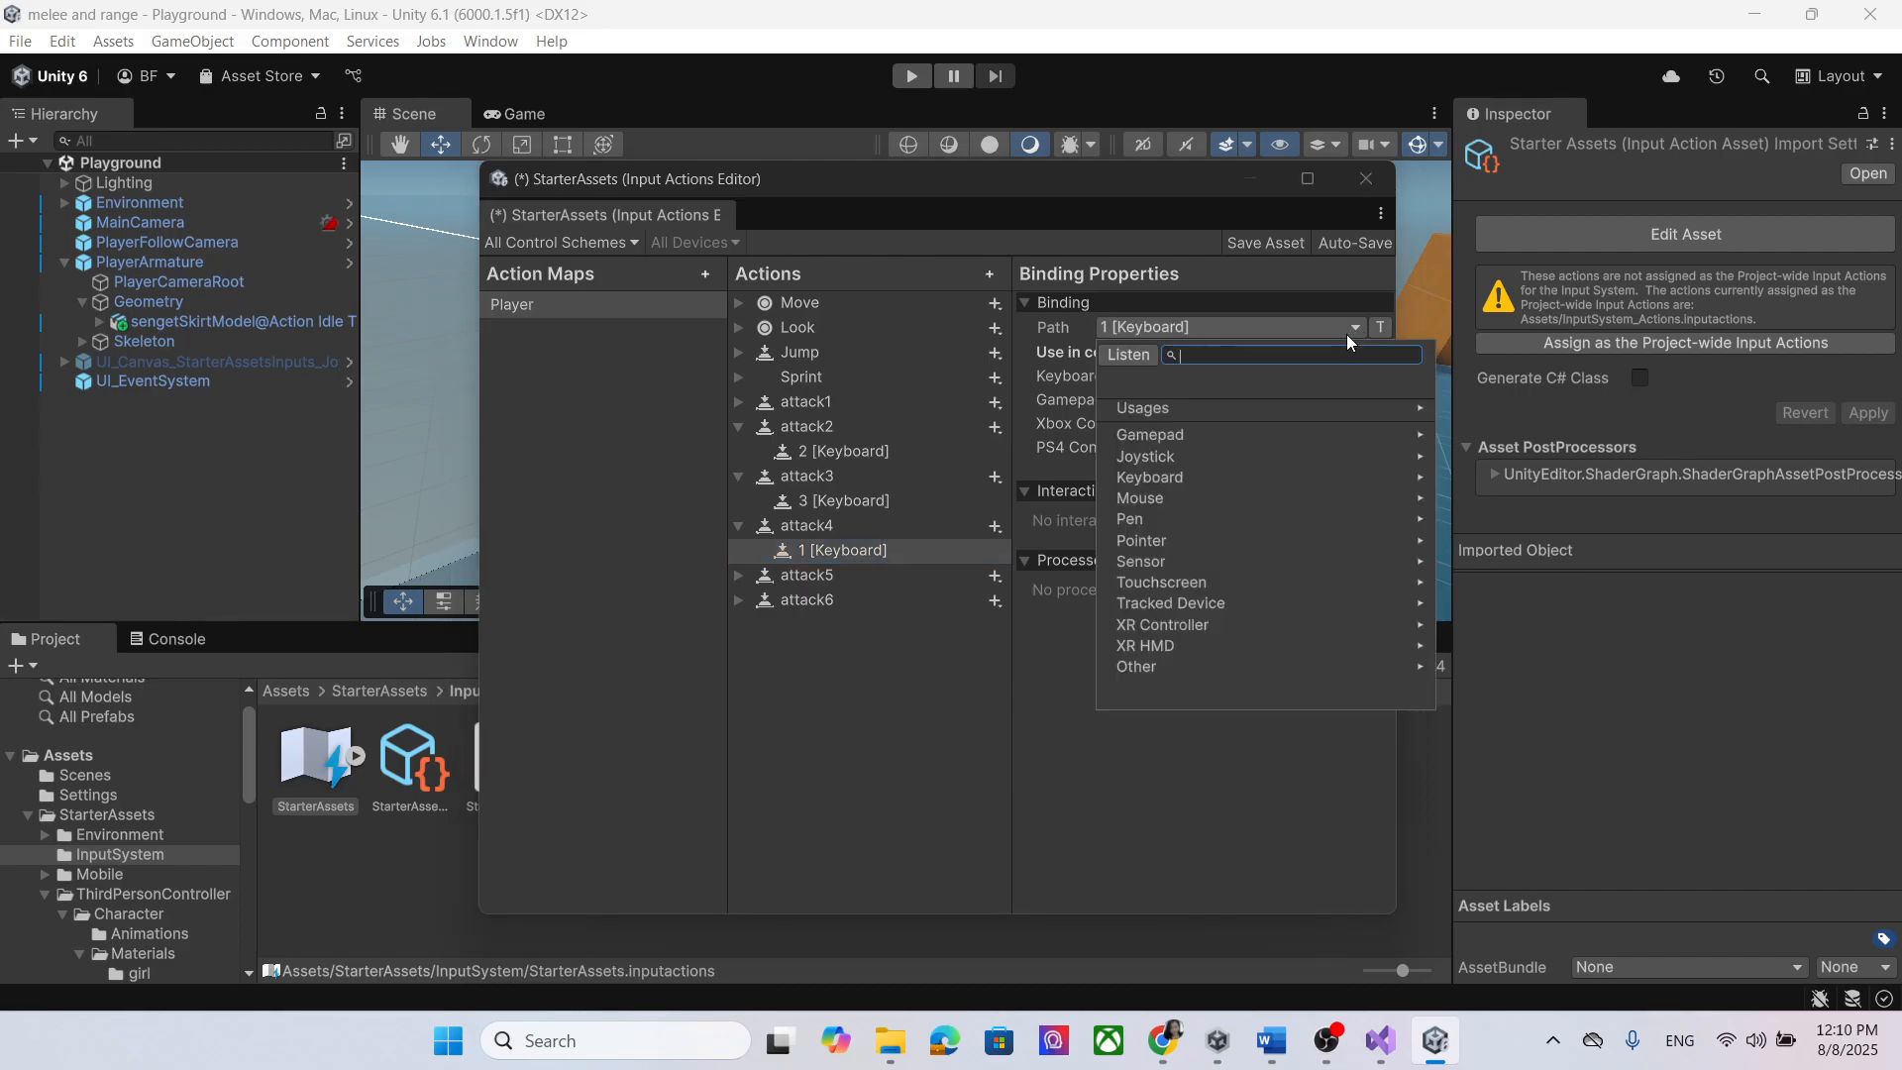
{"action": "left_click", "coordinate": [1239, 479]}
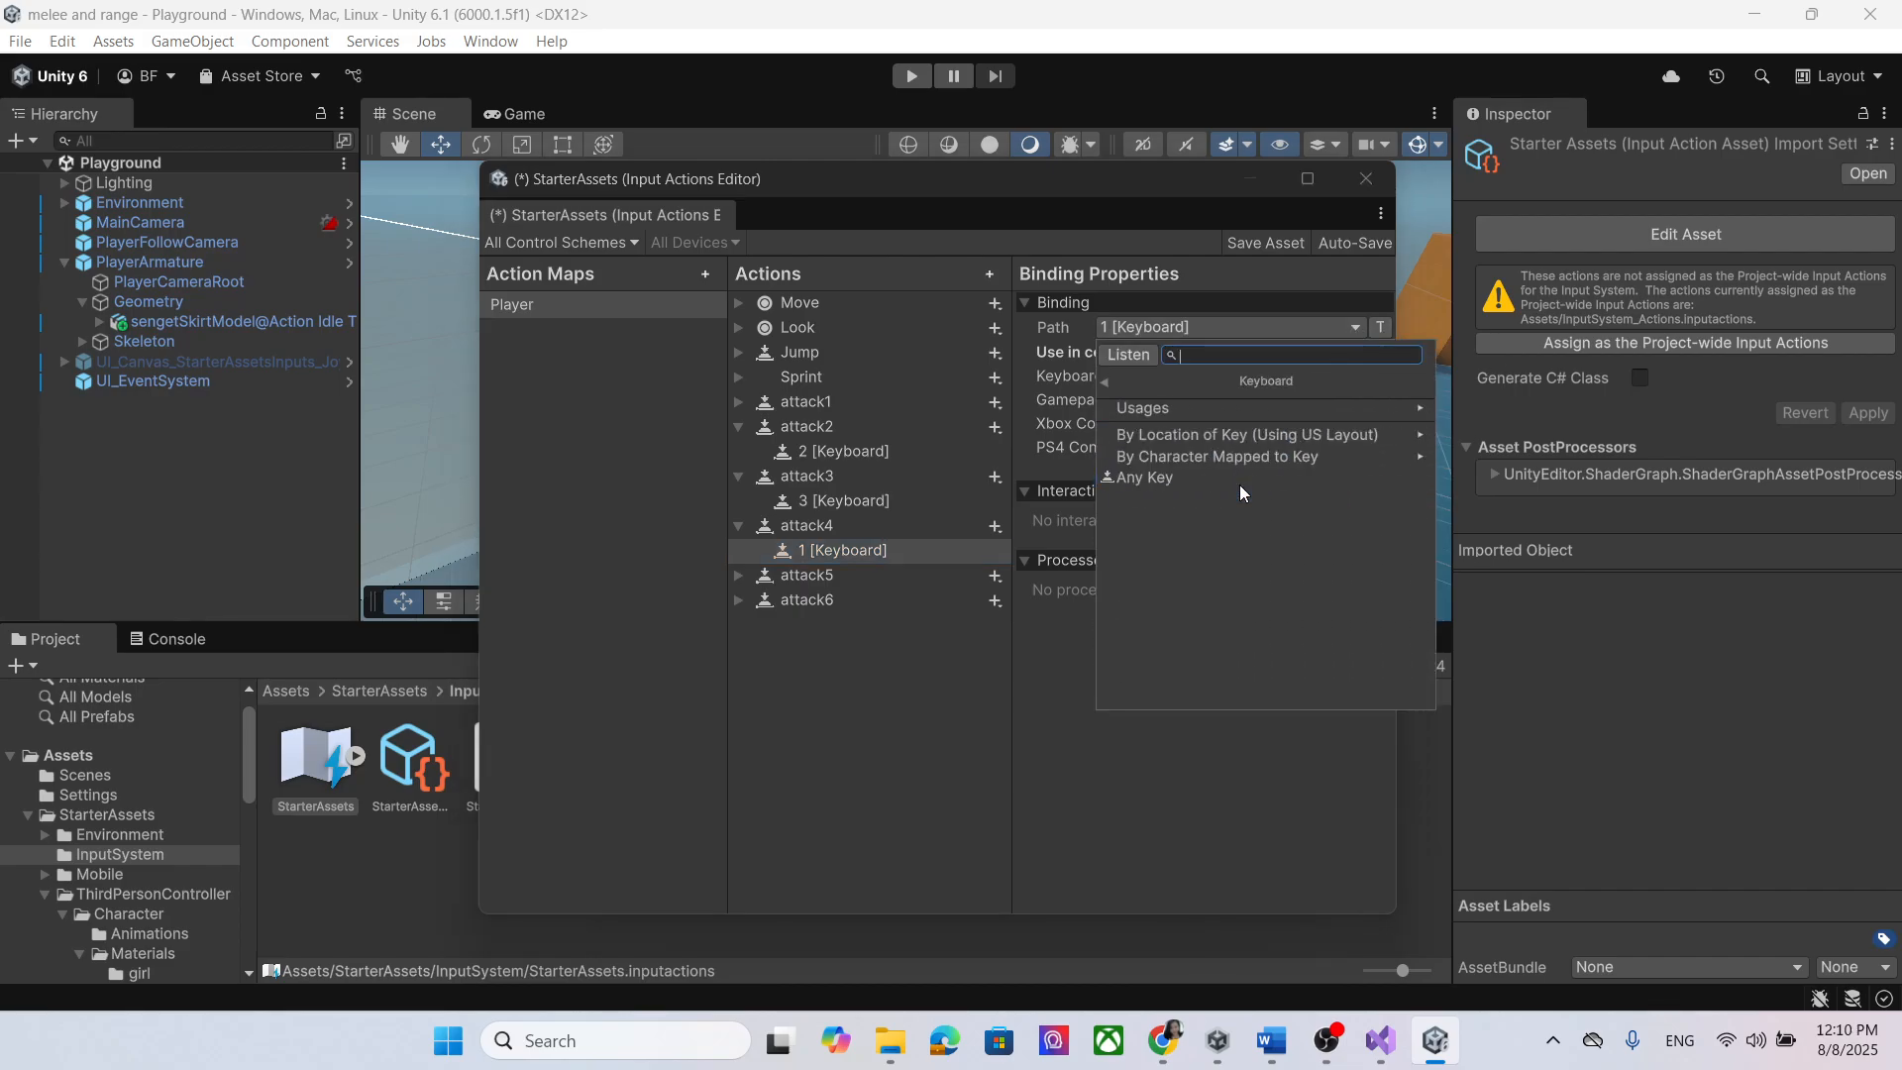
{"action": "left_click", "coordinate": [1218, 432]}
{"action": "scroll", "coordinate": [1233, 544], "scroll_direction": "down", "scroll_amount": 10}
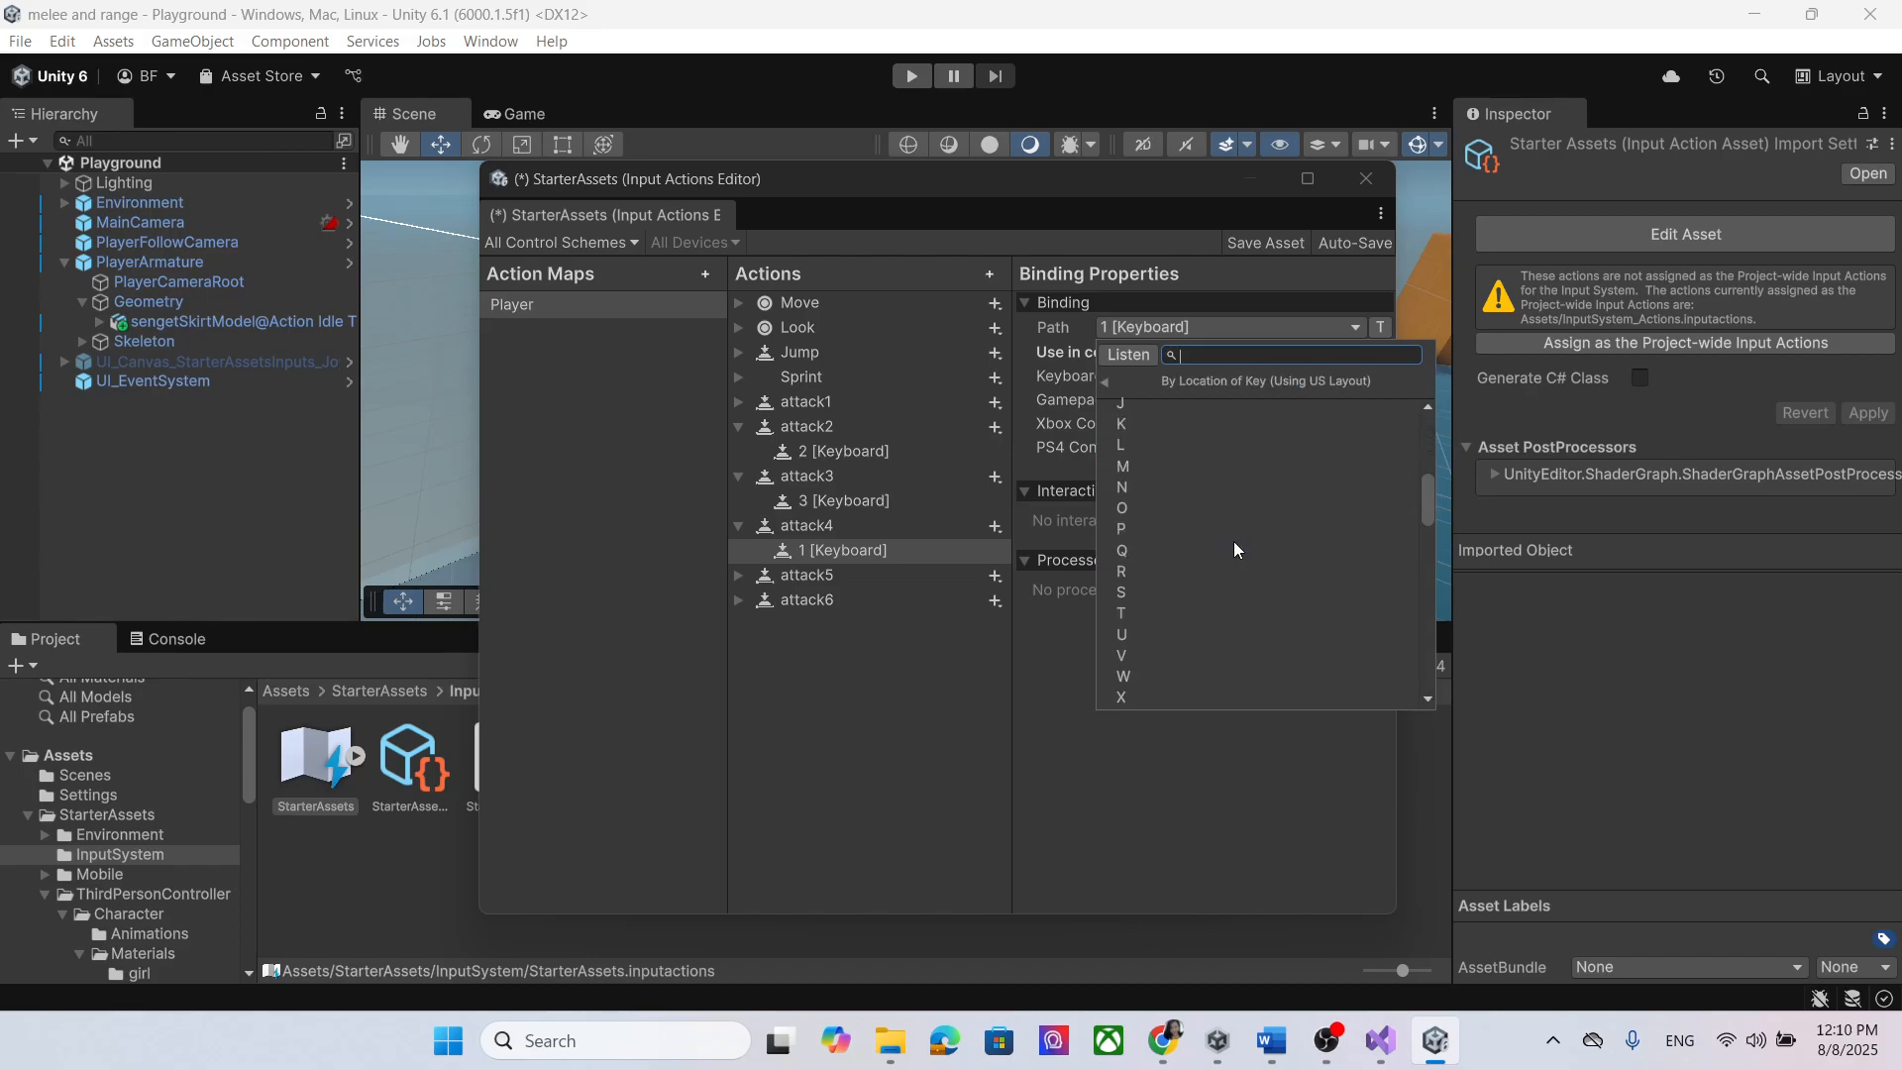
{"action": "left_click", "coordinate": [1169, 597]}
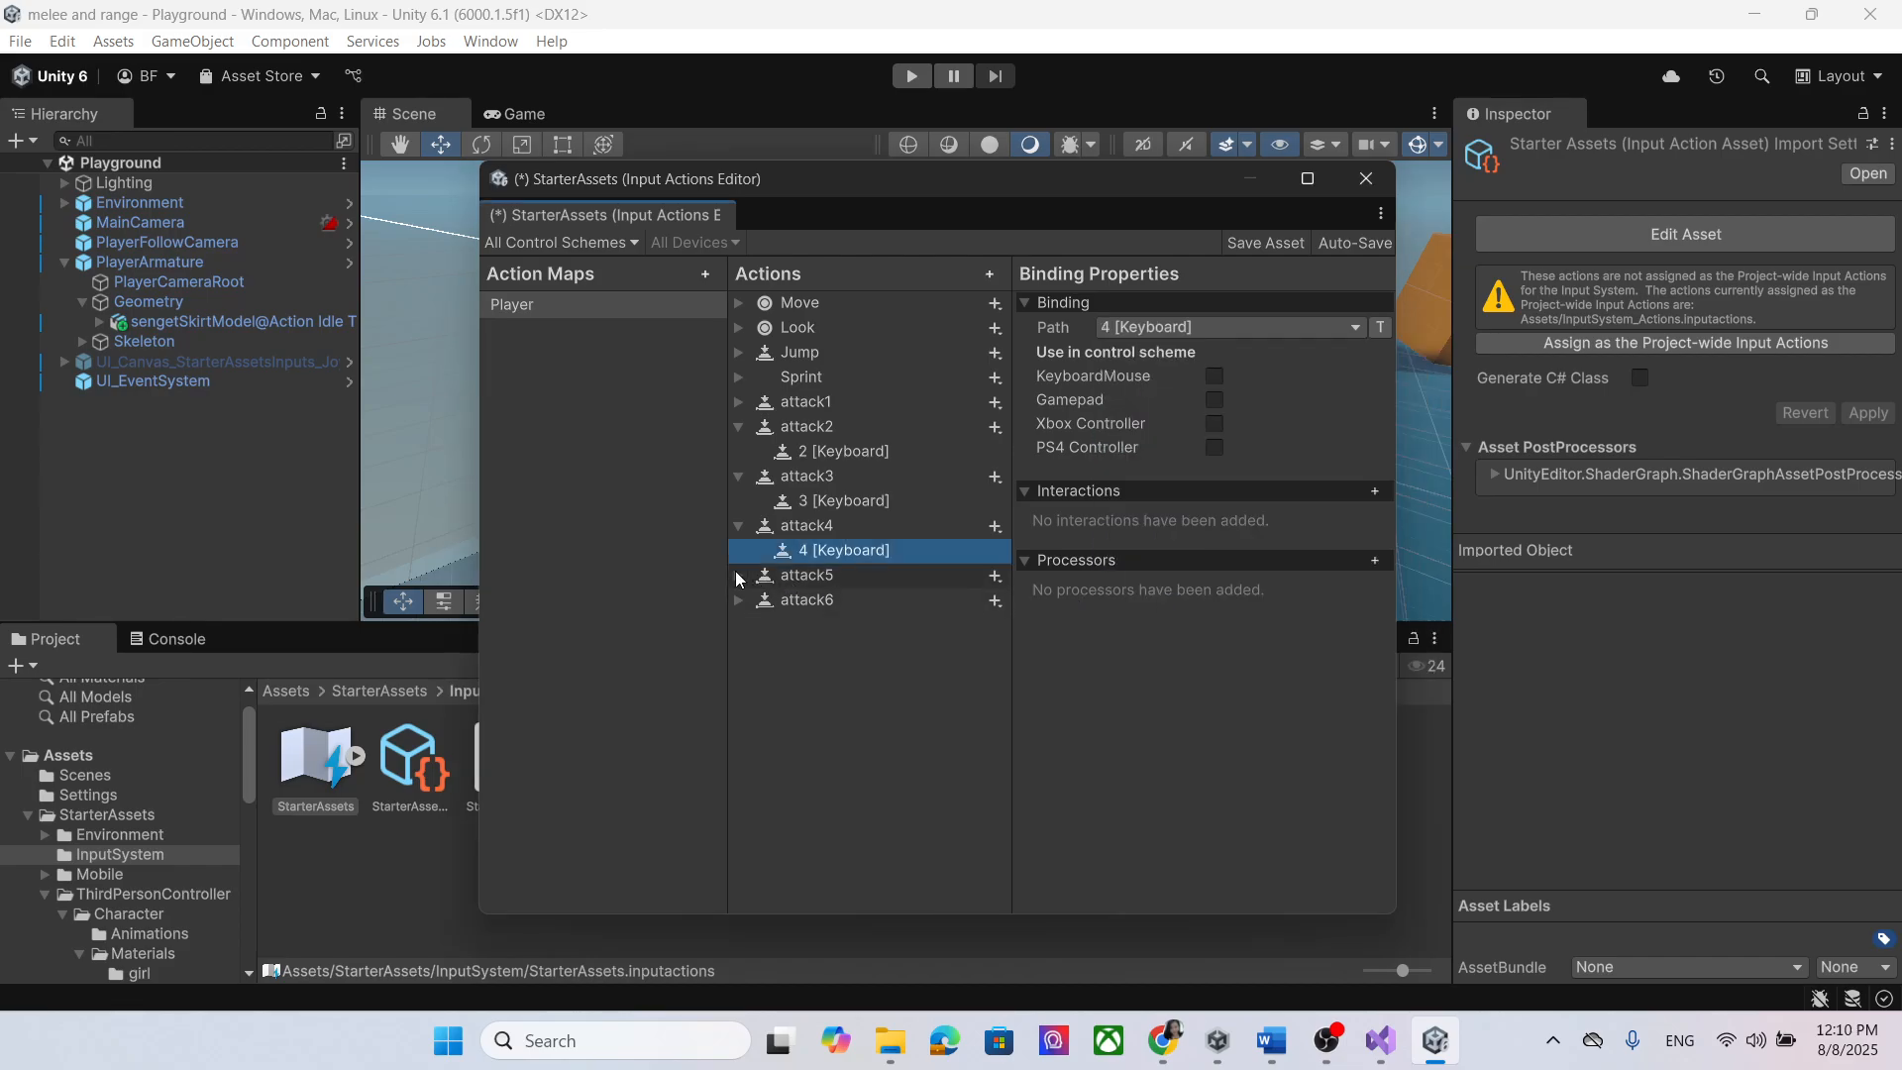
Step: Set the attack5 action's binding path to the keyboard's 5 key, by key location (US layout)
{"action": "left_click", "coordinate": [738, 575]}
{"action": "left_click", "coordinate": [824, 599]}
{"action": "left_click", "coordinate": [1339, 326]}
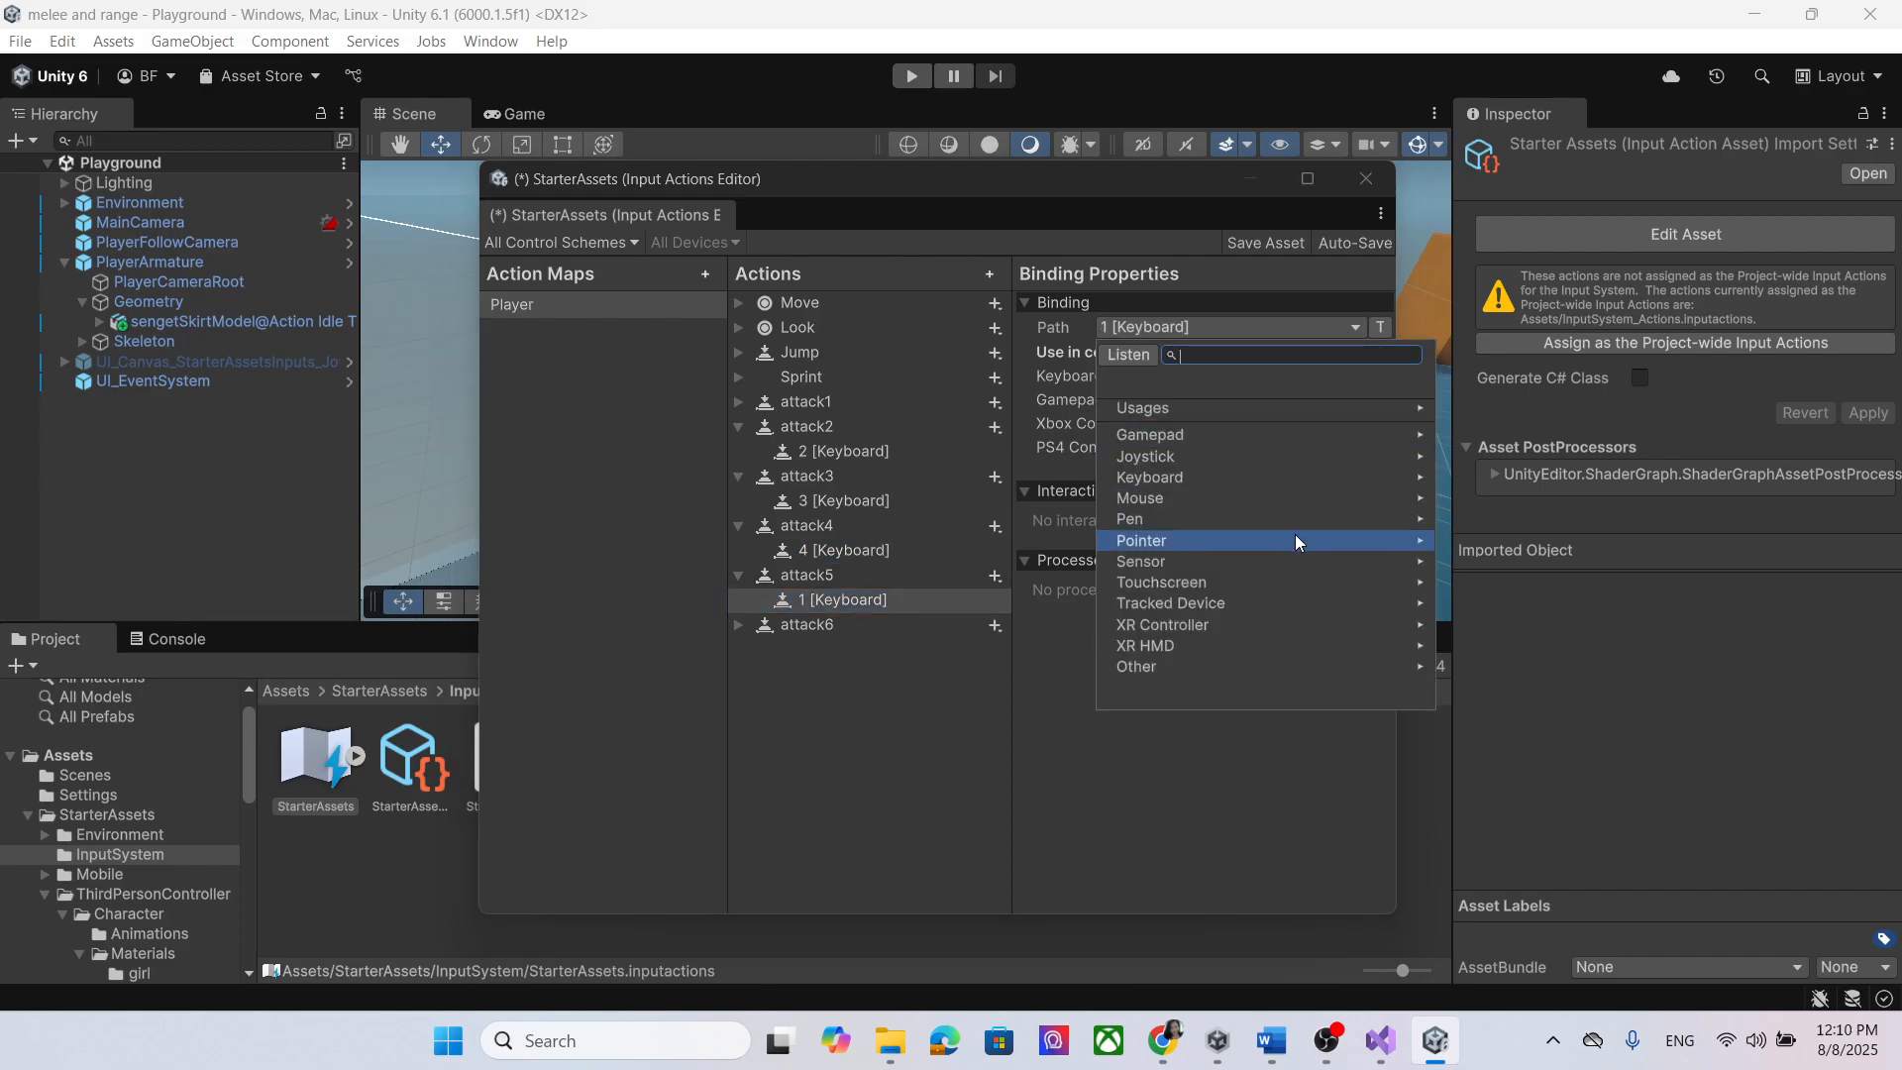
{"action": "left_click", "coordinate": [1219, 479]}
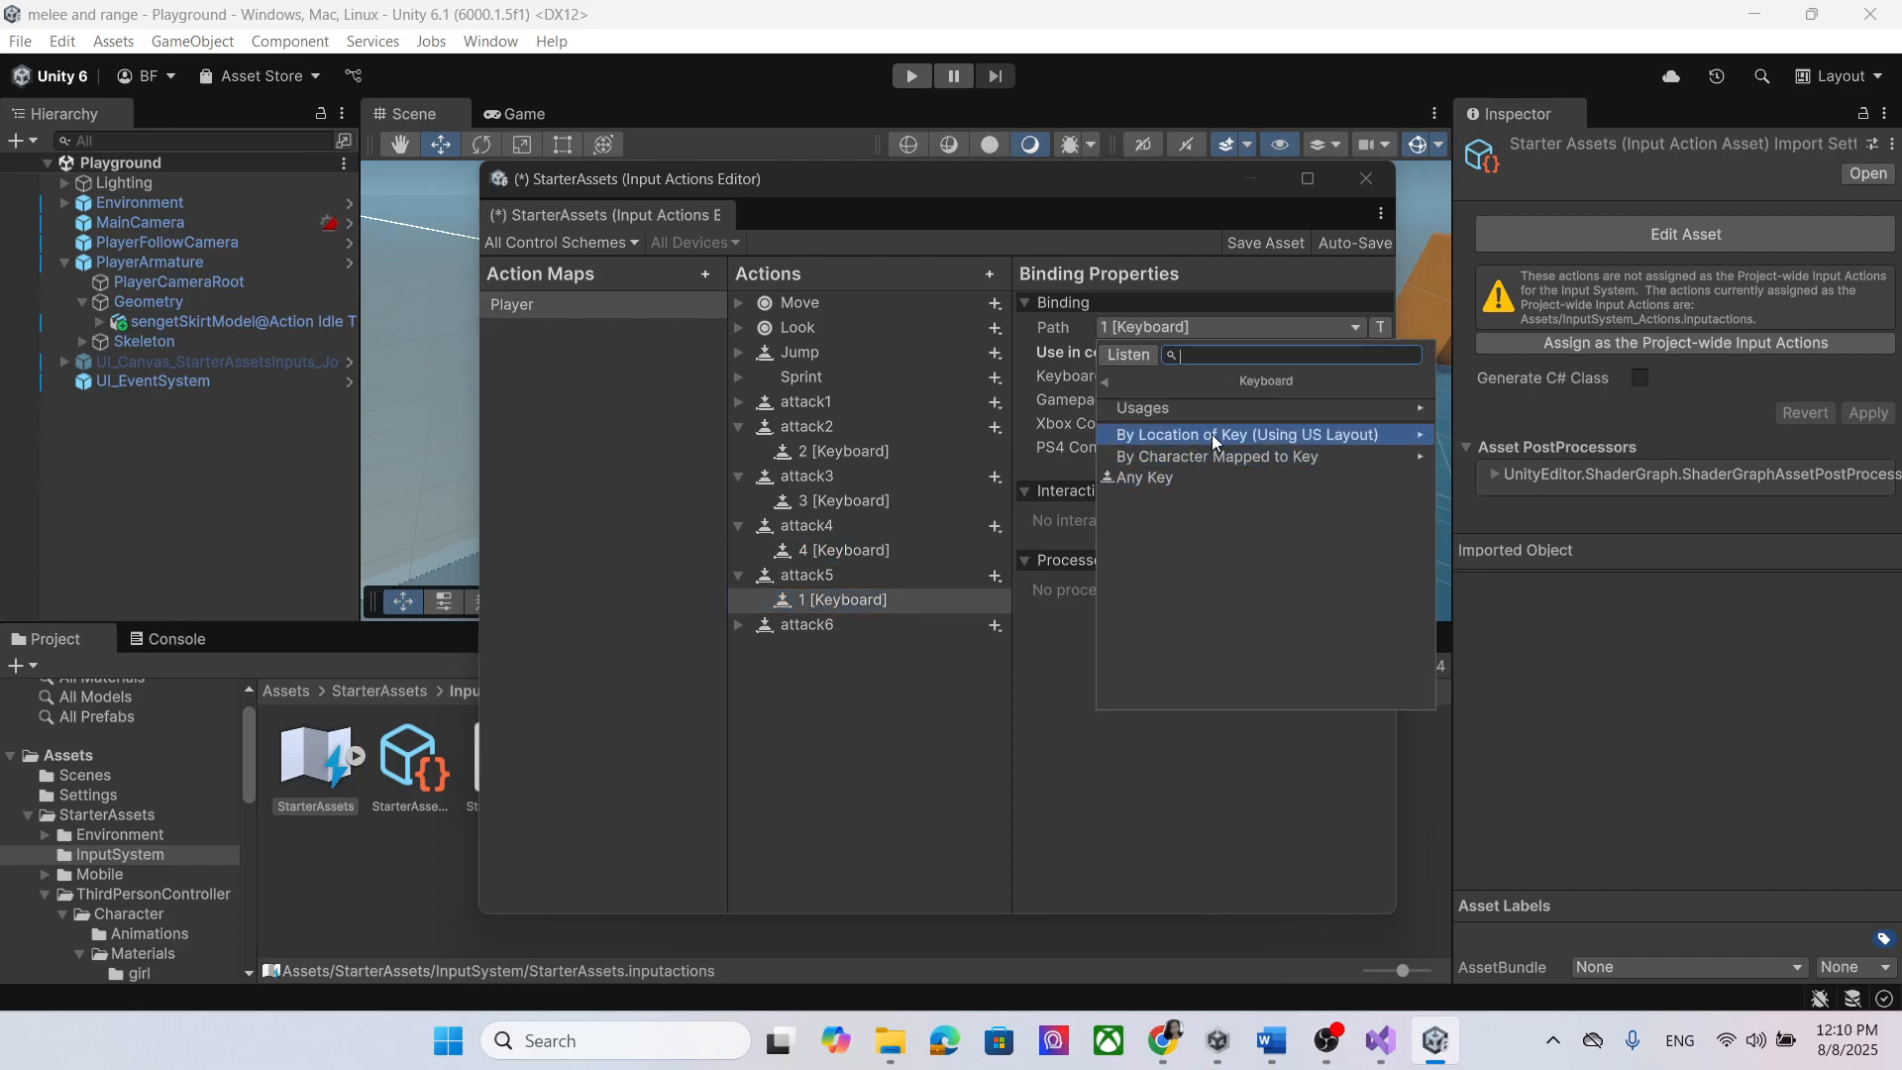
{"action": "left_click", "coordinate": [1211, 434]}
{"action": "scroll", "coordinate": [1298, 525], "scroll_direction": "down", "scroll_amount": 5}
{"action": "scroll", "coordinate": [1311, 526], "scroll_direction": "down", "scroll_amount": 3}
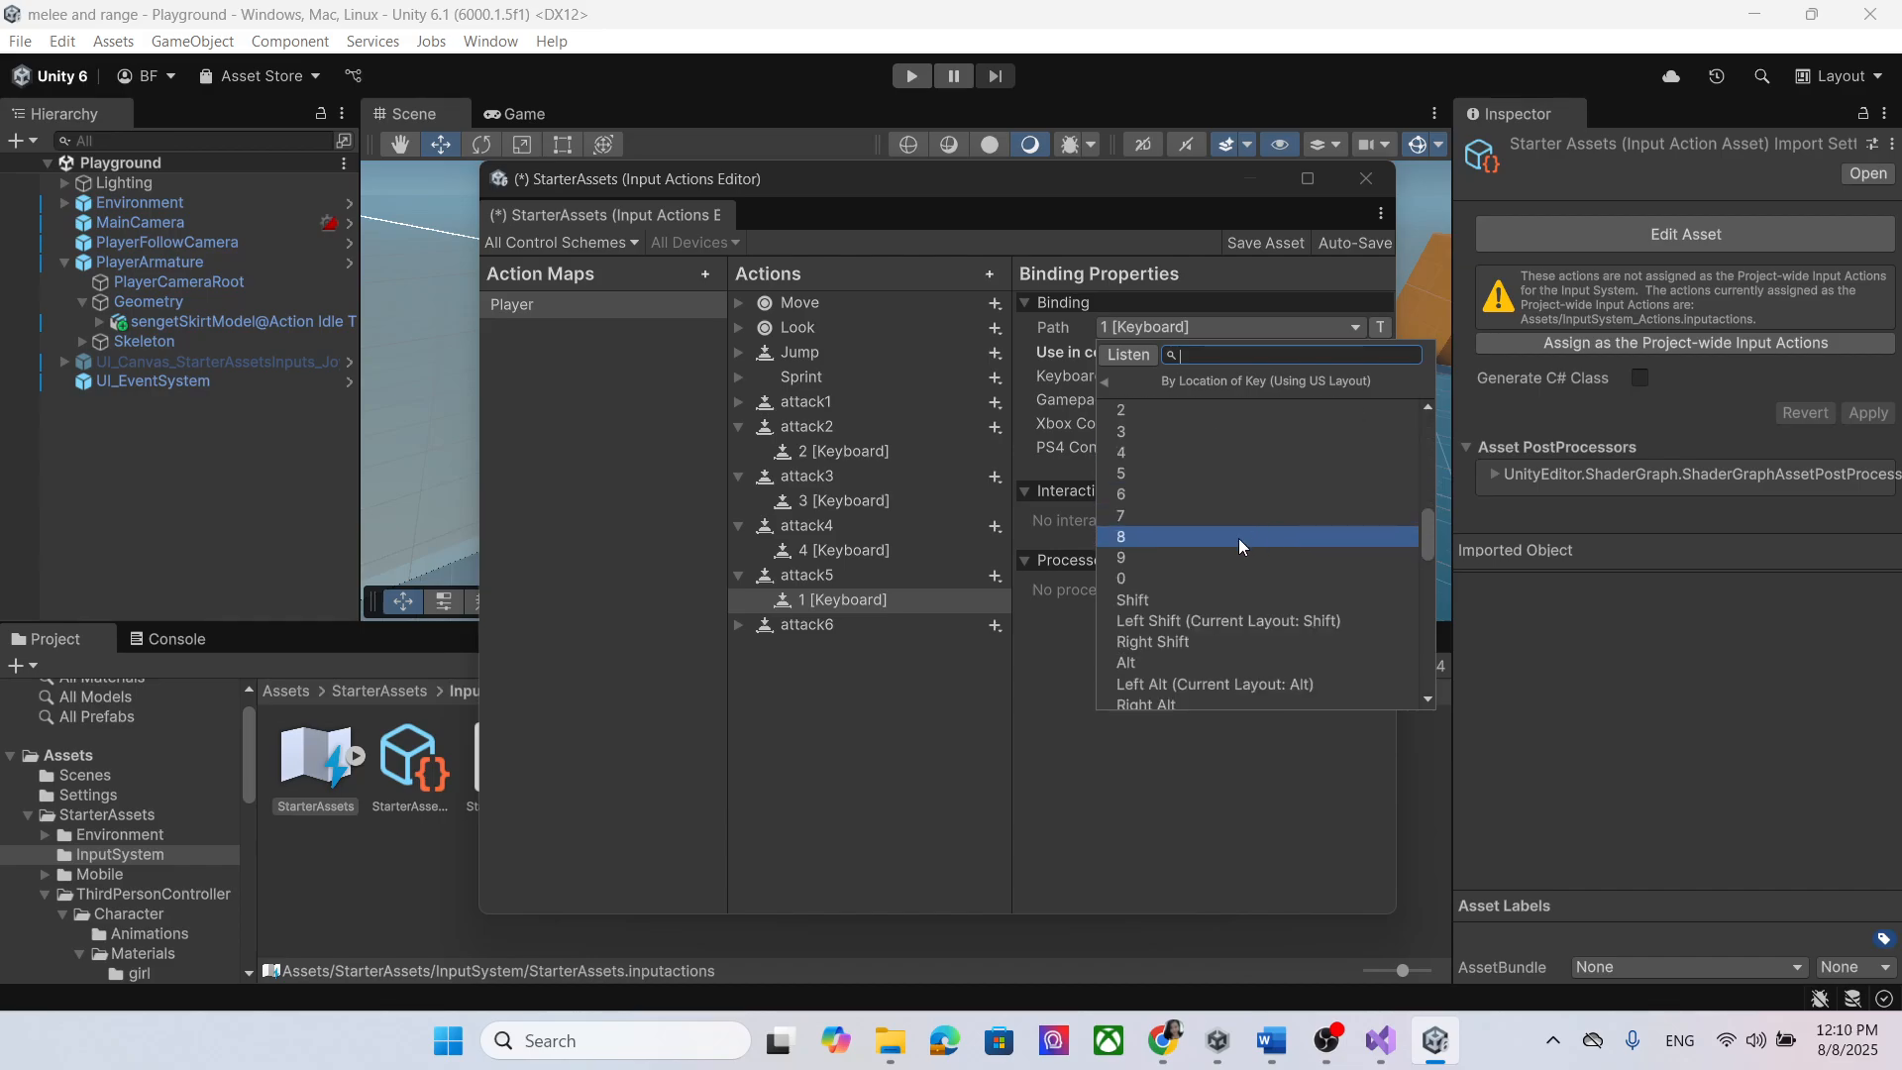
{"action": "left_click", "coordinate": [1181, 483]}
Step: Change the attack6 action's binding path to the keyboard's 6 key, by key location (US layout)
{"action": "left_click", "coordinate": [737, 626]}
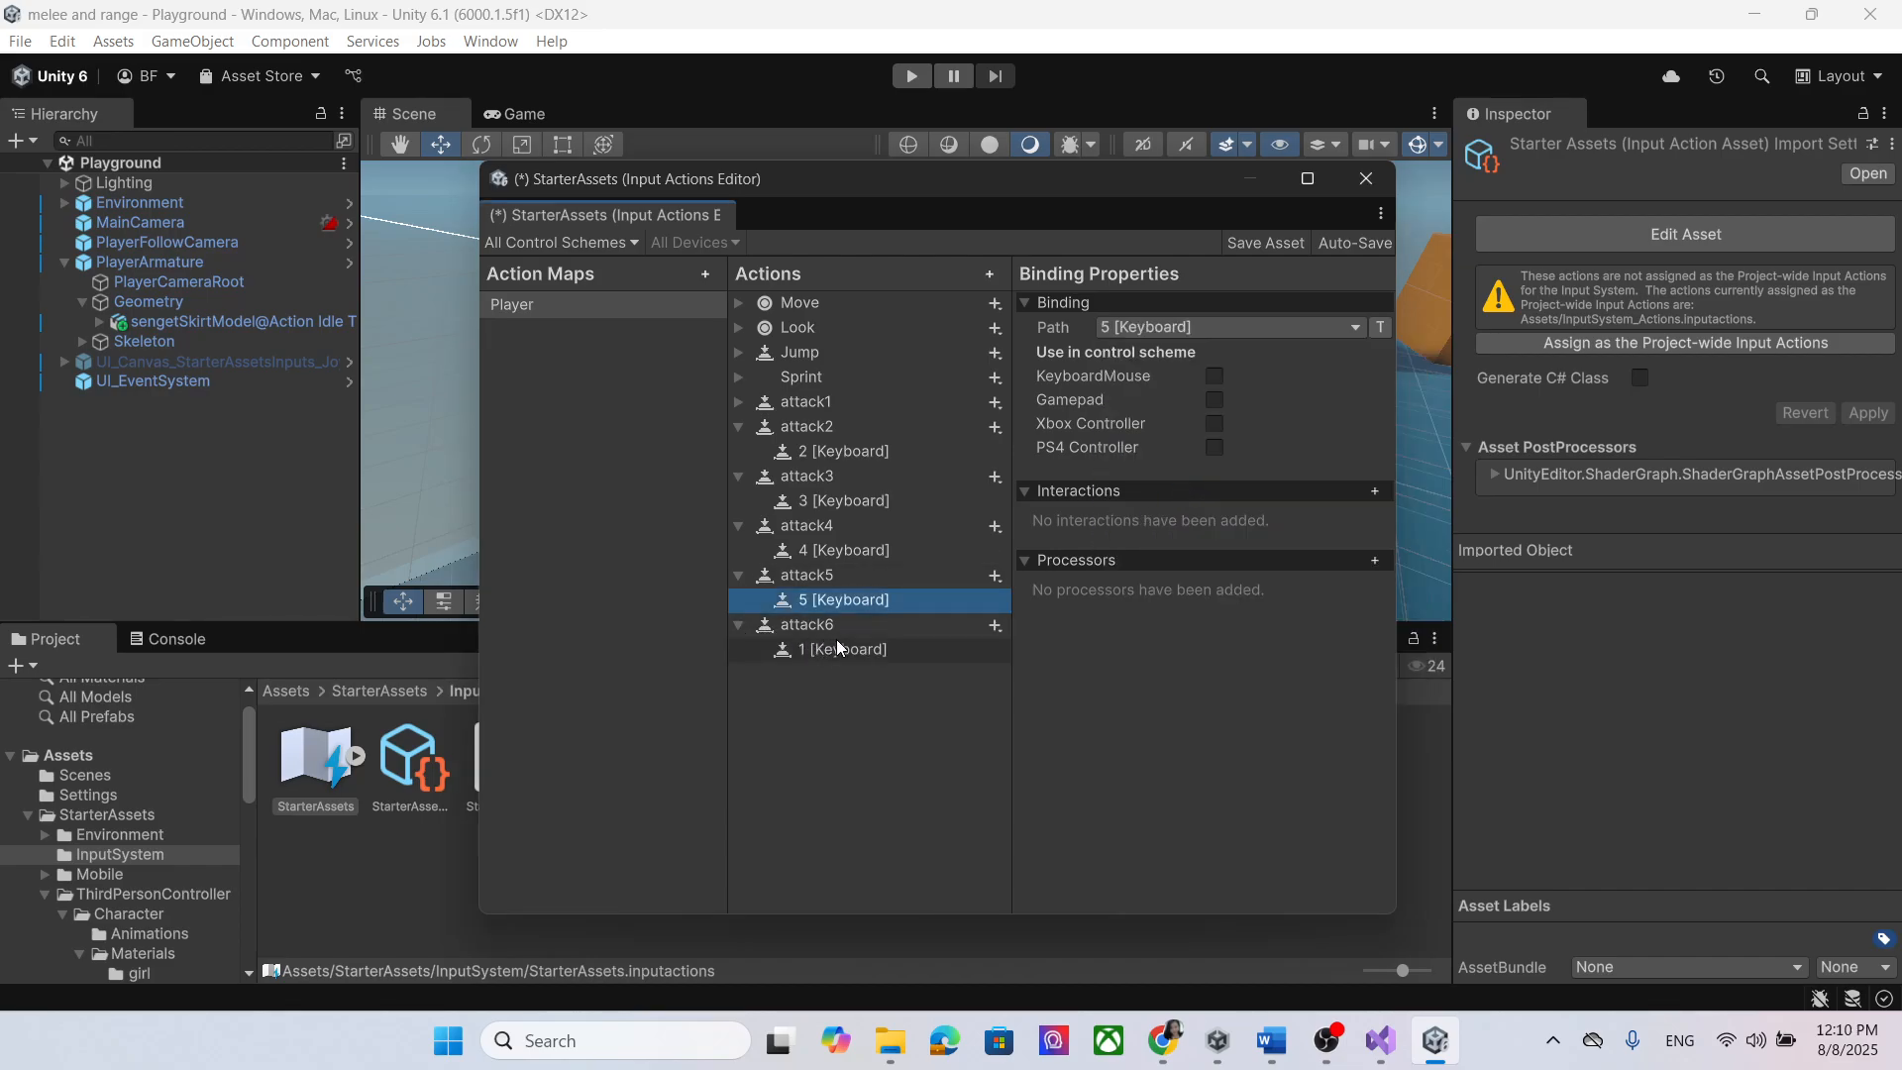
{"action": "left_click", "coordinate": [847, 650]}
{"action": "left_click", "coordinate": [1354, 329]}
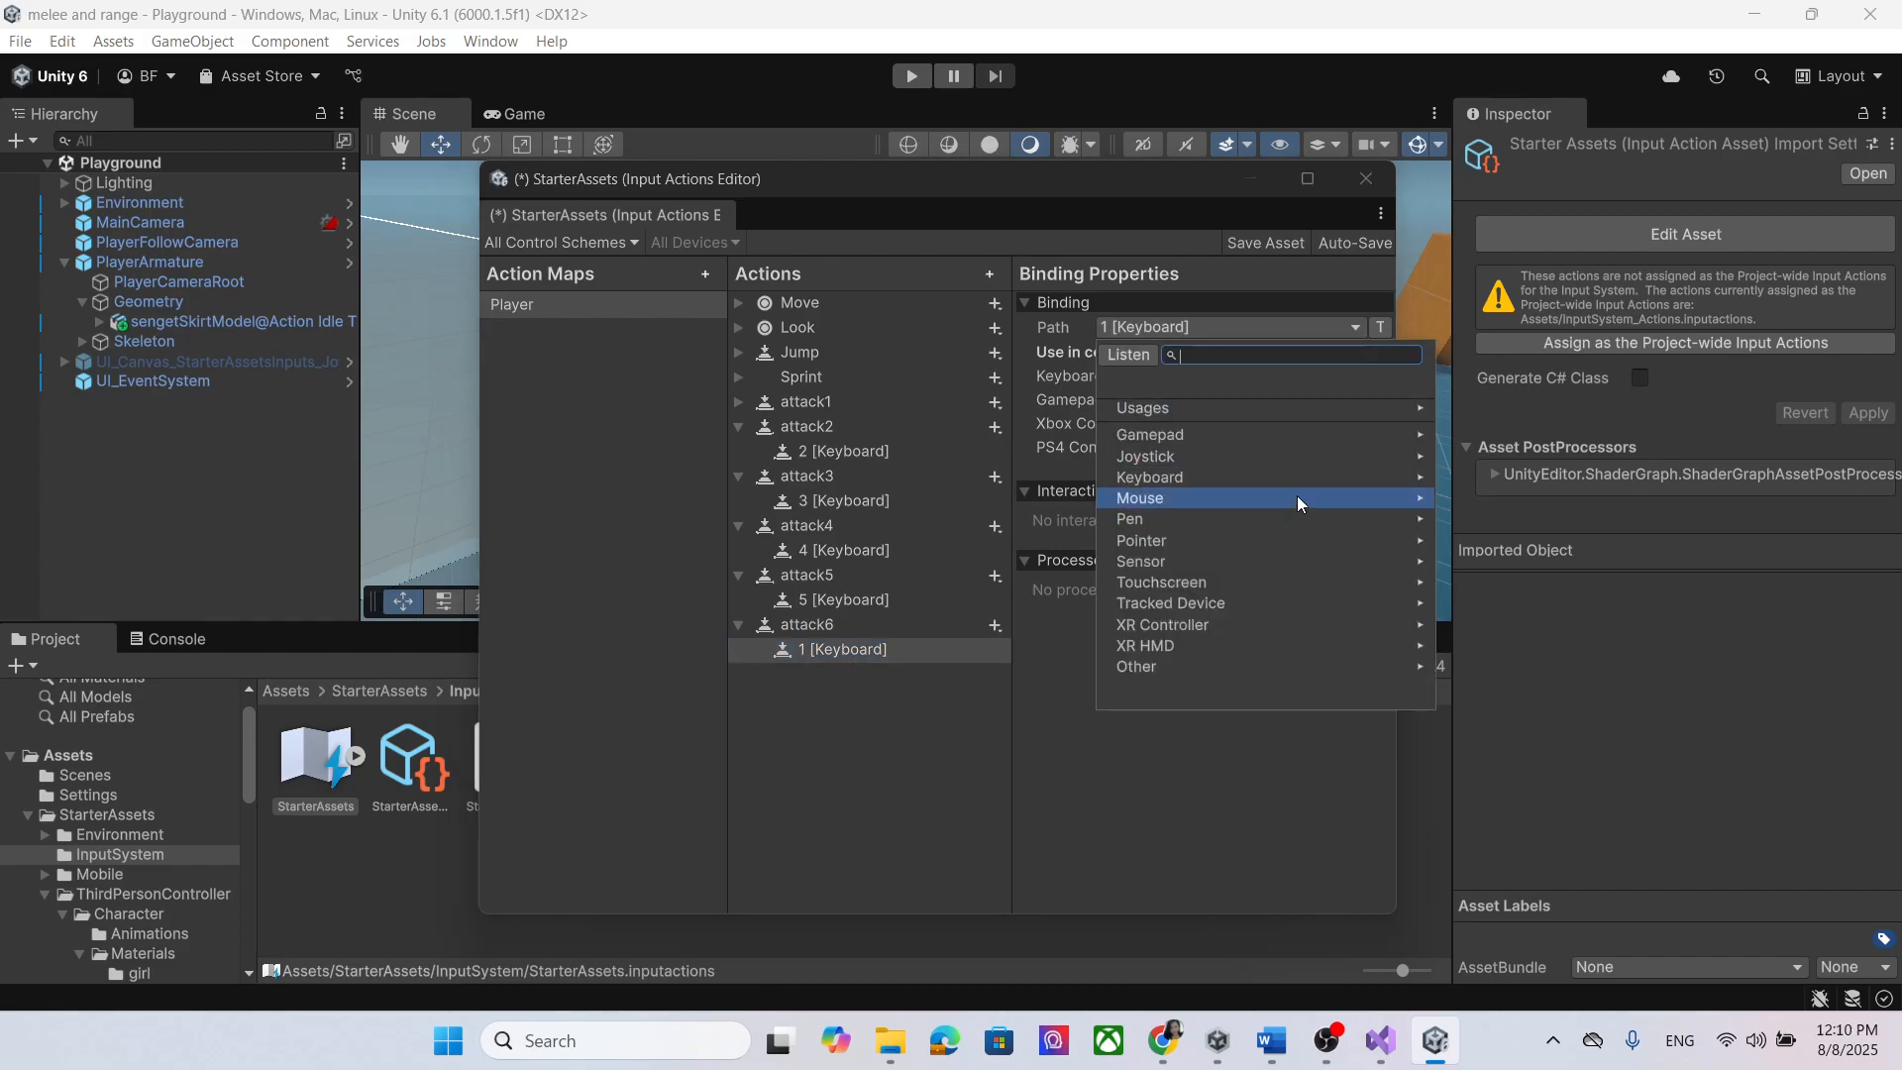
{"action": "left_click", "coordinate": [1268, 477]}
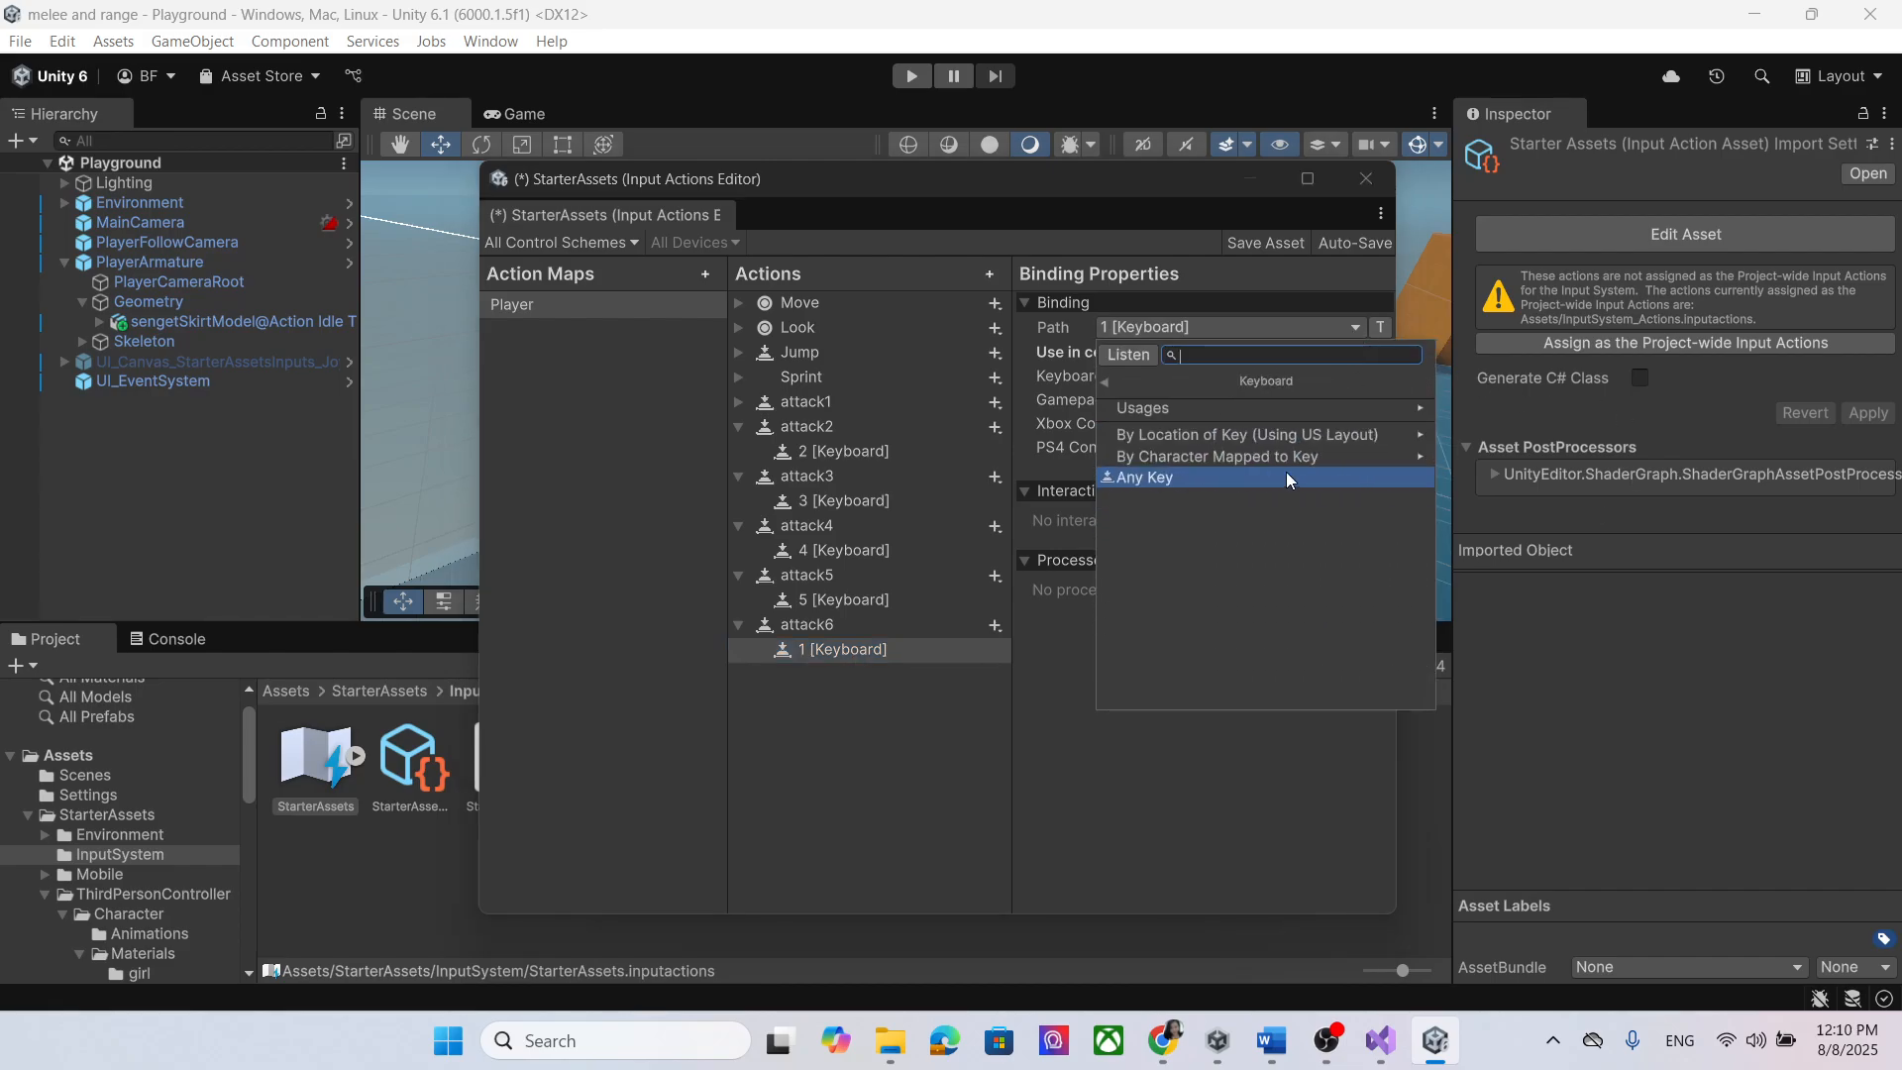
{"action": "left_click", "coordinate": [1228, 434]}
{"action": "scroll", "coordinate": [1275, 571], "scroll_direction": "down", "scroll_amount": 10}
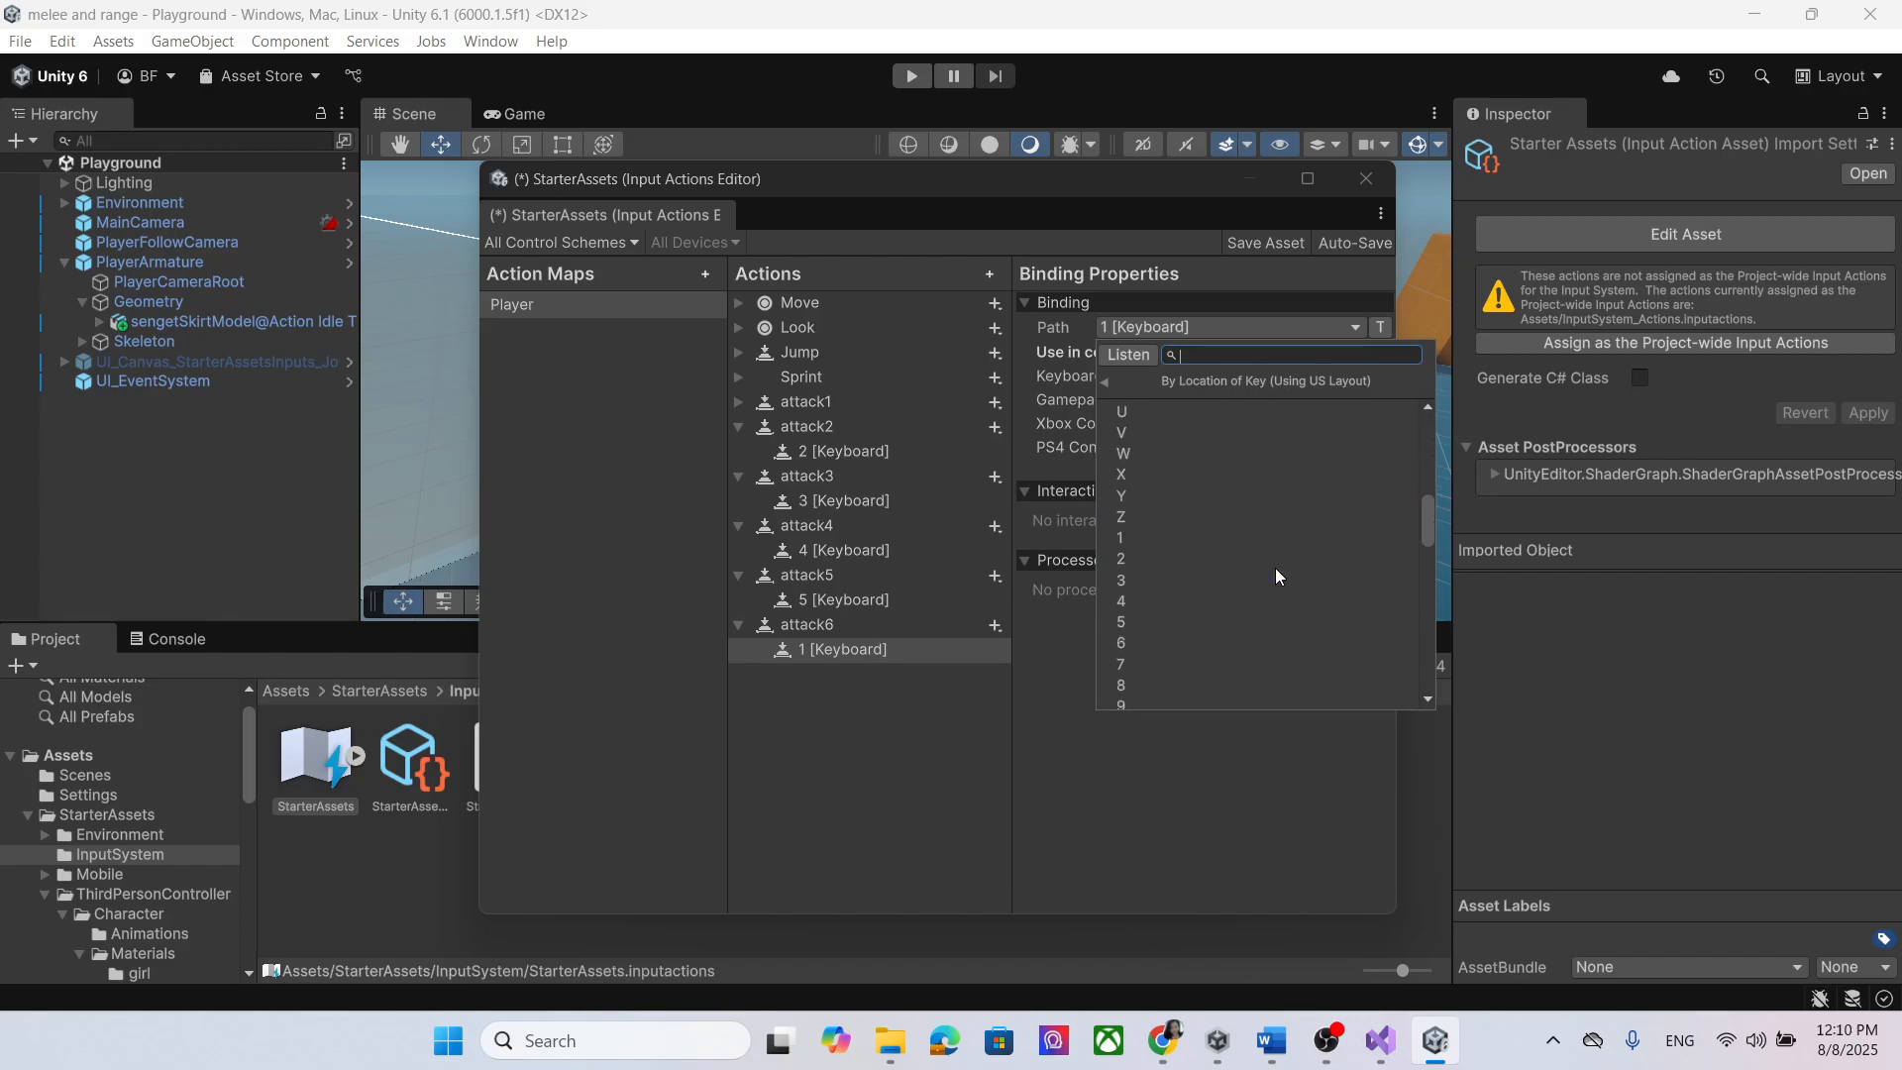
{"action": "scroll", "coordinate": [1276, 568], "scroll_direction": "down", "scroll_amount": 5}
{"action": "left_click", "coordinate": [1167, 495]}
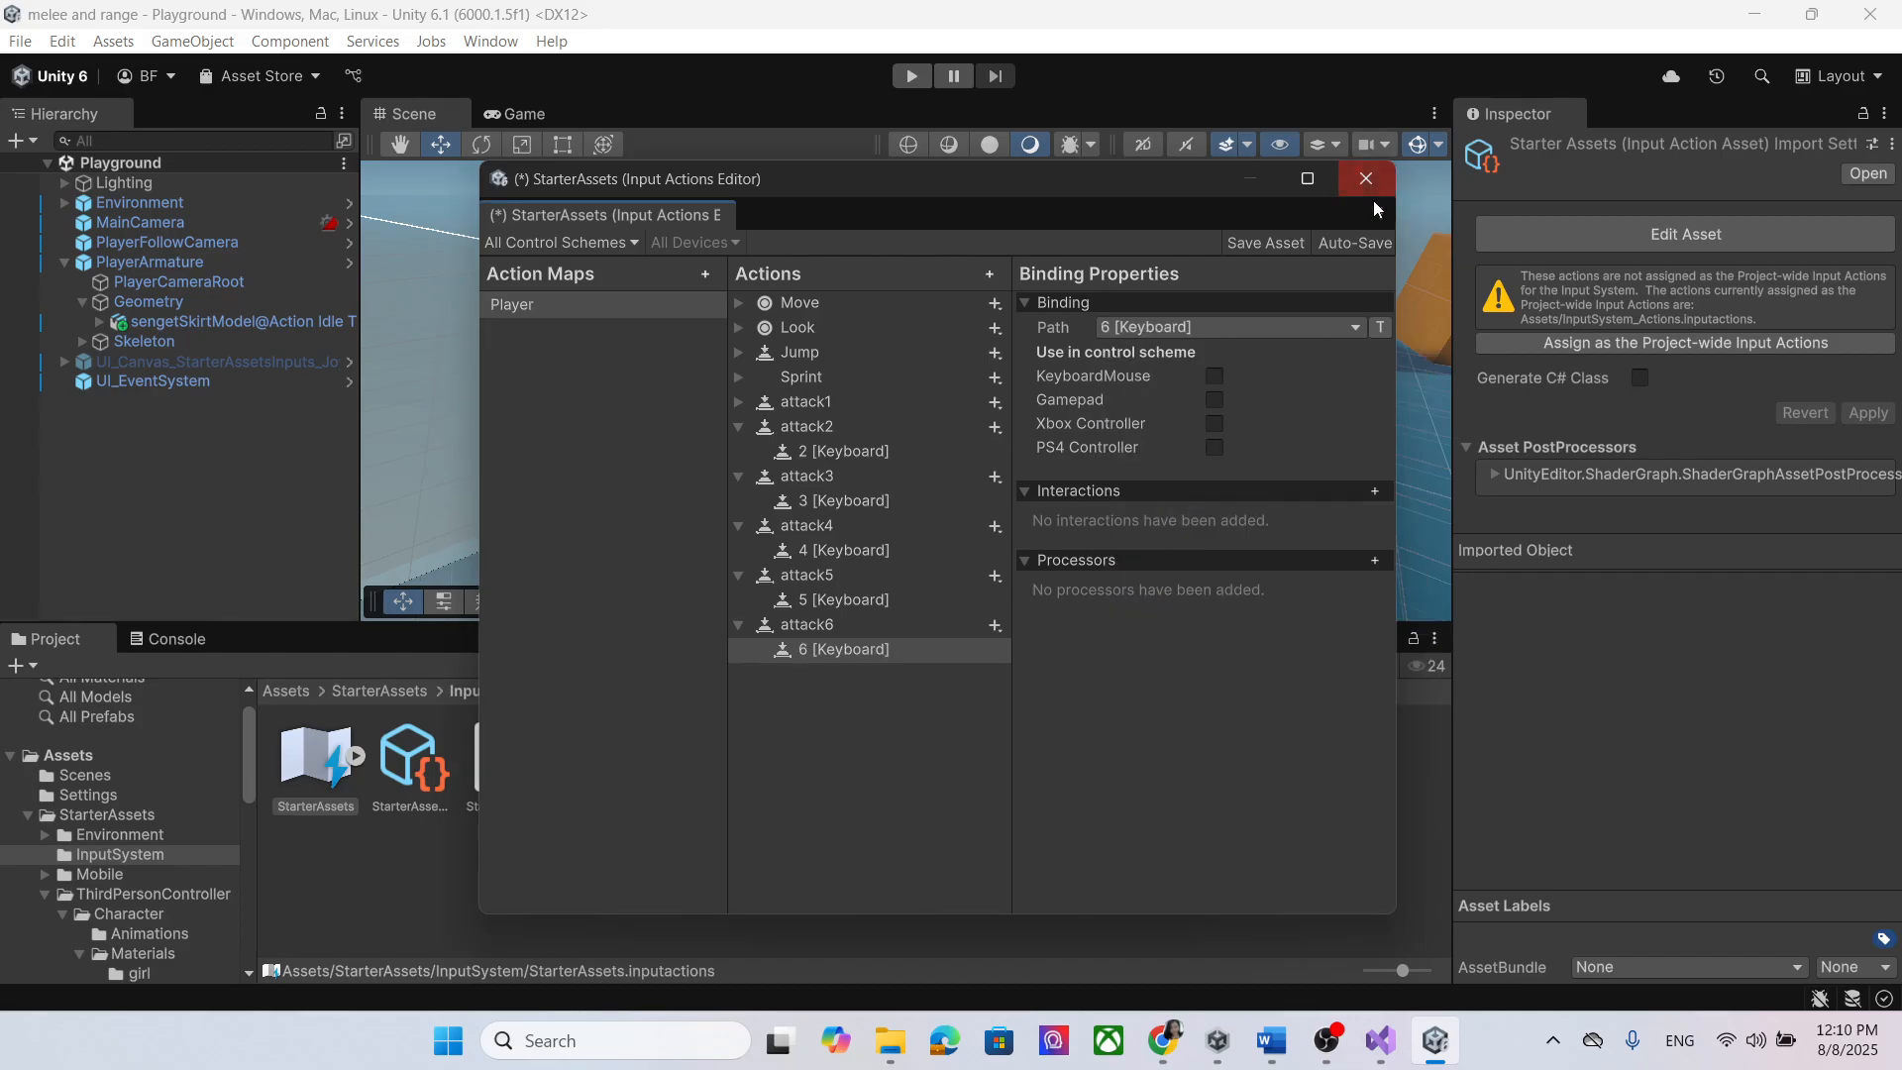
Step: Save and close the StarterAssets input actions, and open the StarterAssetsInputs script from the InputSystem folder
{"action": "left_click", "coordinate": [1259, 244]}
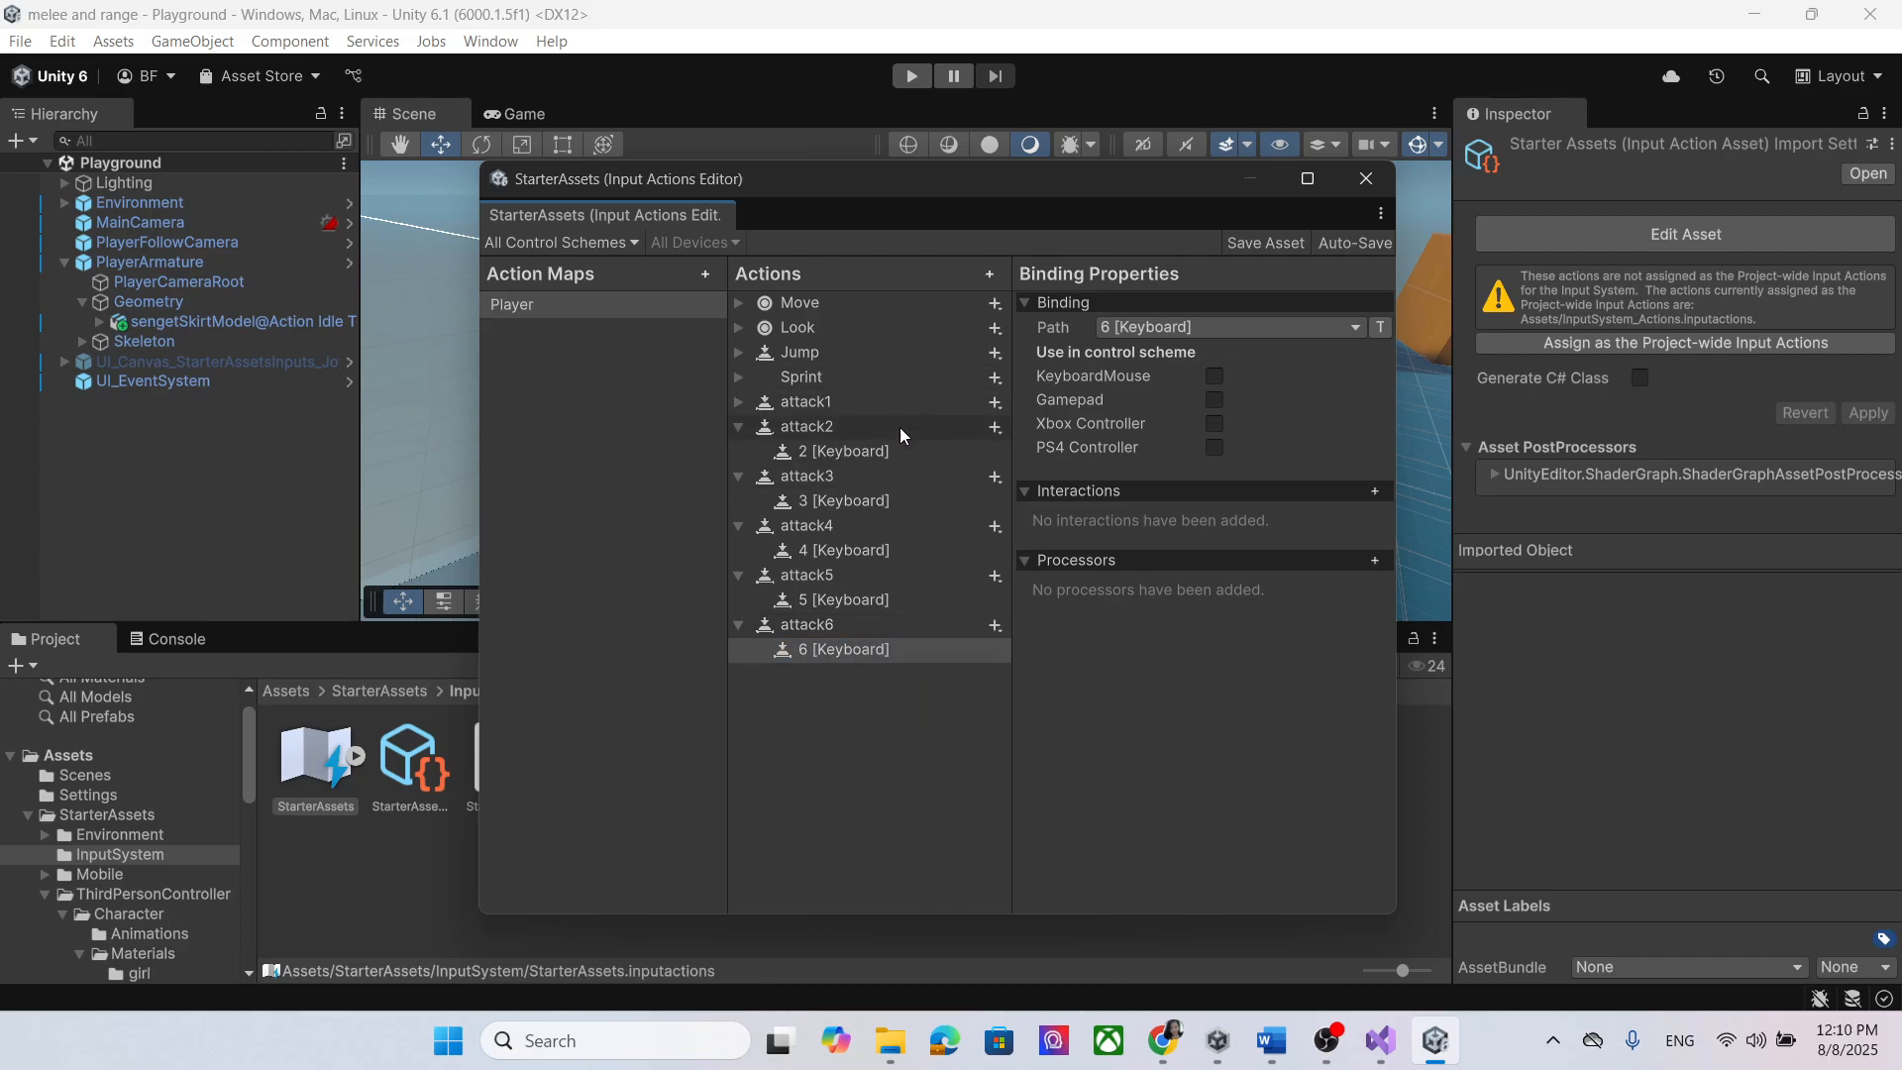
{"action": "left_click", "coordinate": [1366, 179]}
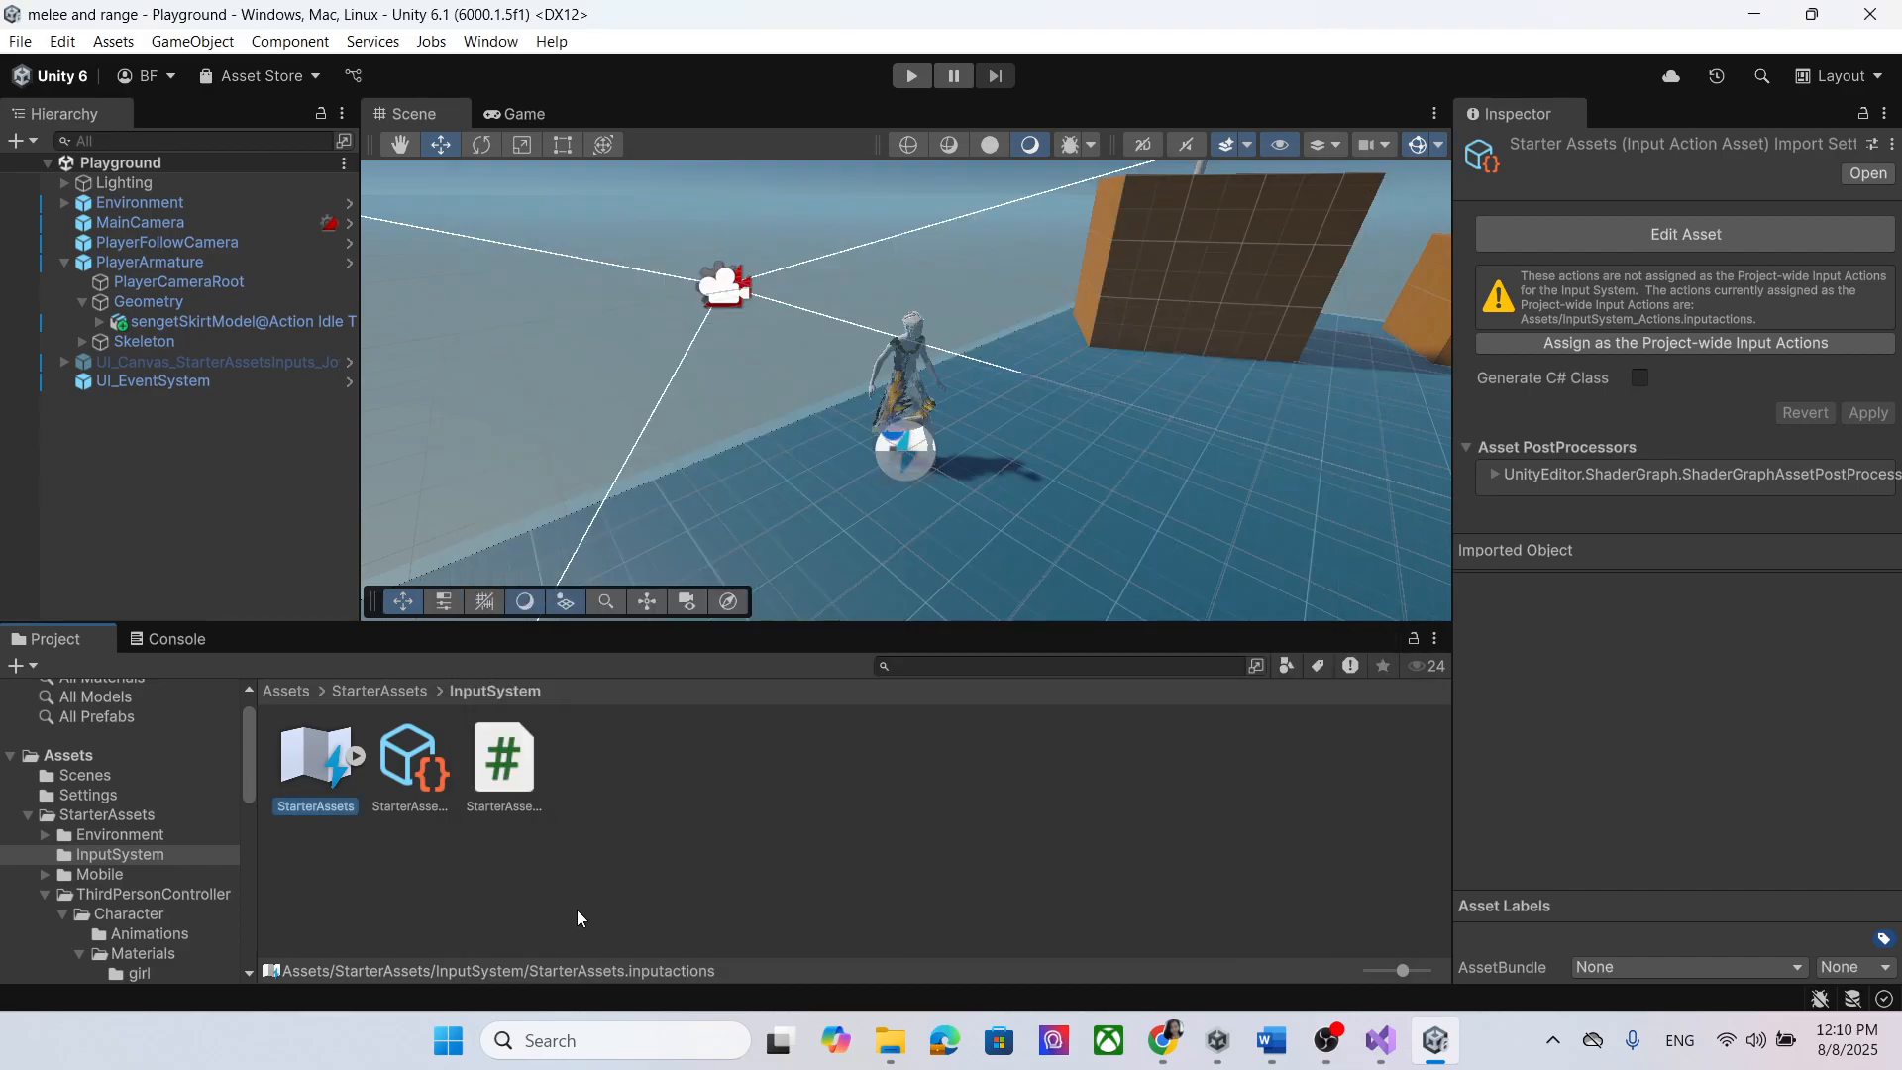
{"action": "double_click", "coordinate": [505, 757]}
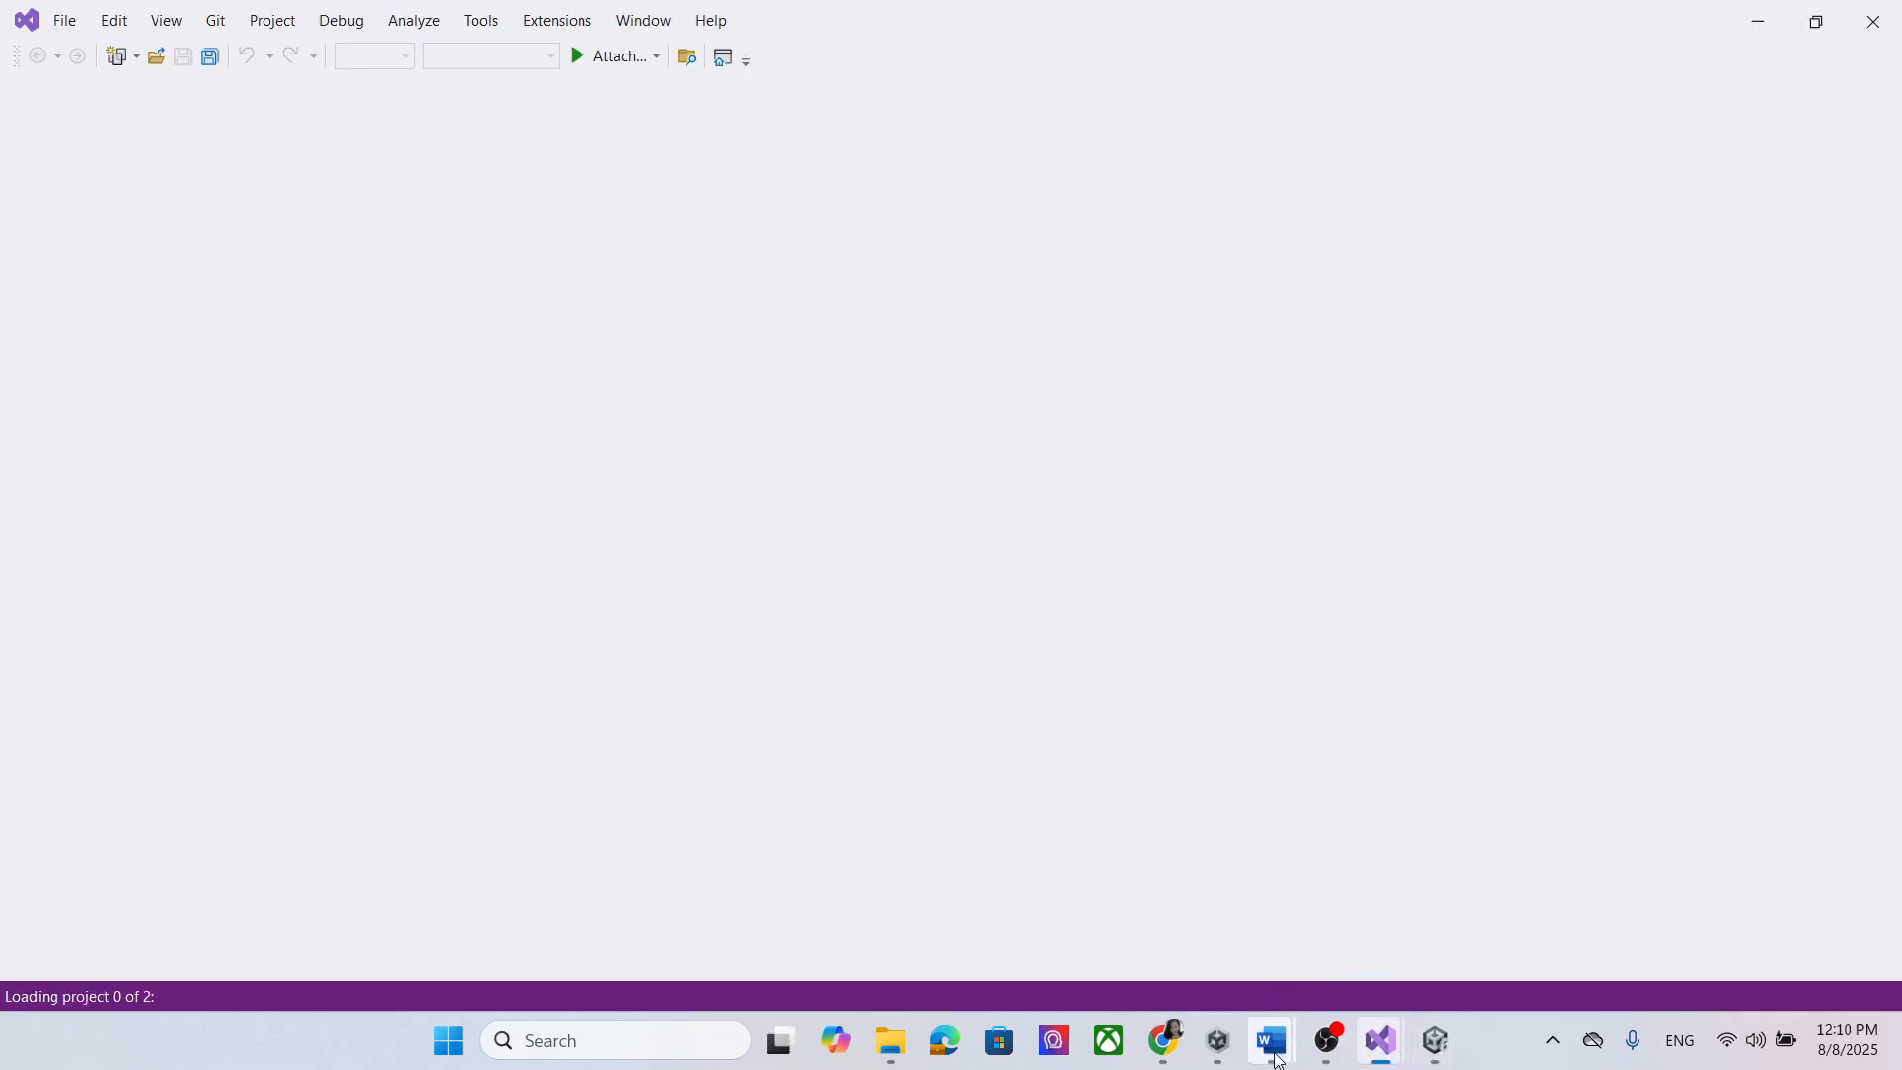
Step: Copy the "Attack Inputs" header and the attack1 to attack6 bool declarations from the "melee and range attack" Word document
{"action": "mouse_move", "coordinate": [1285, 1047]}
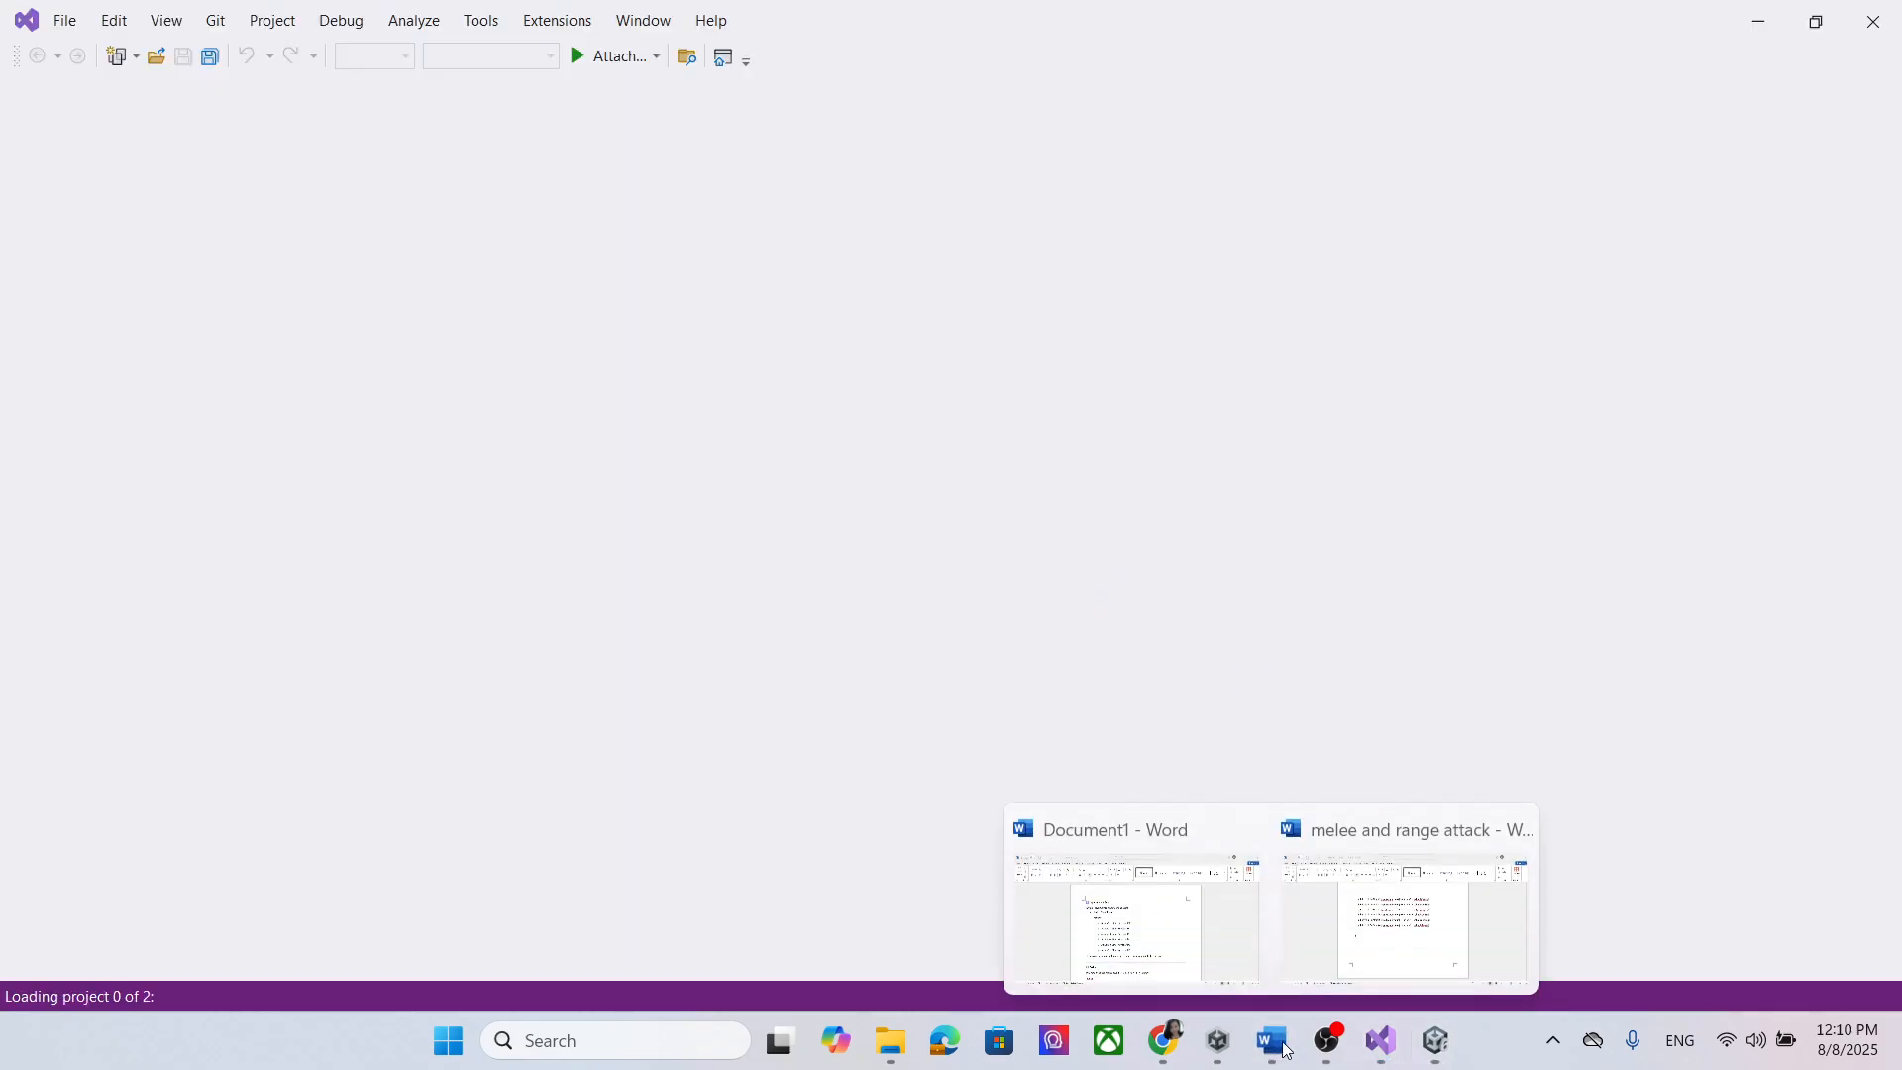
{"action": "left_click", "coordinate": [1318, 872]}
{"action": "scroll", "coordinate": [1288, 644], "scroll_direction": "up", "scroll_amount": 5}
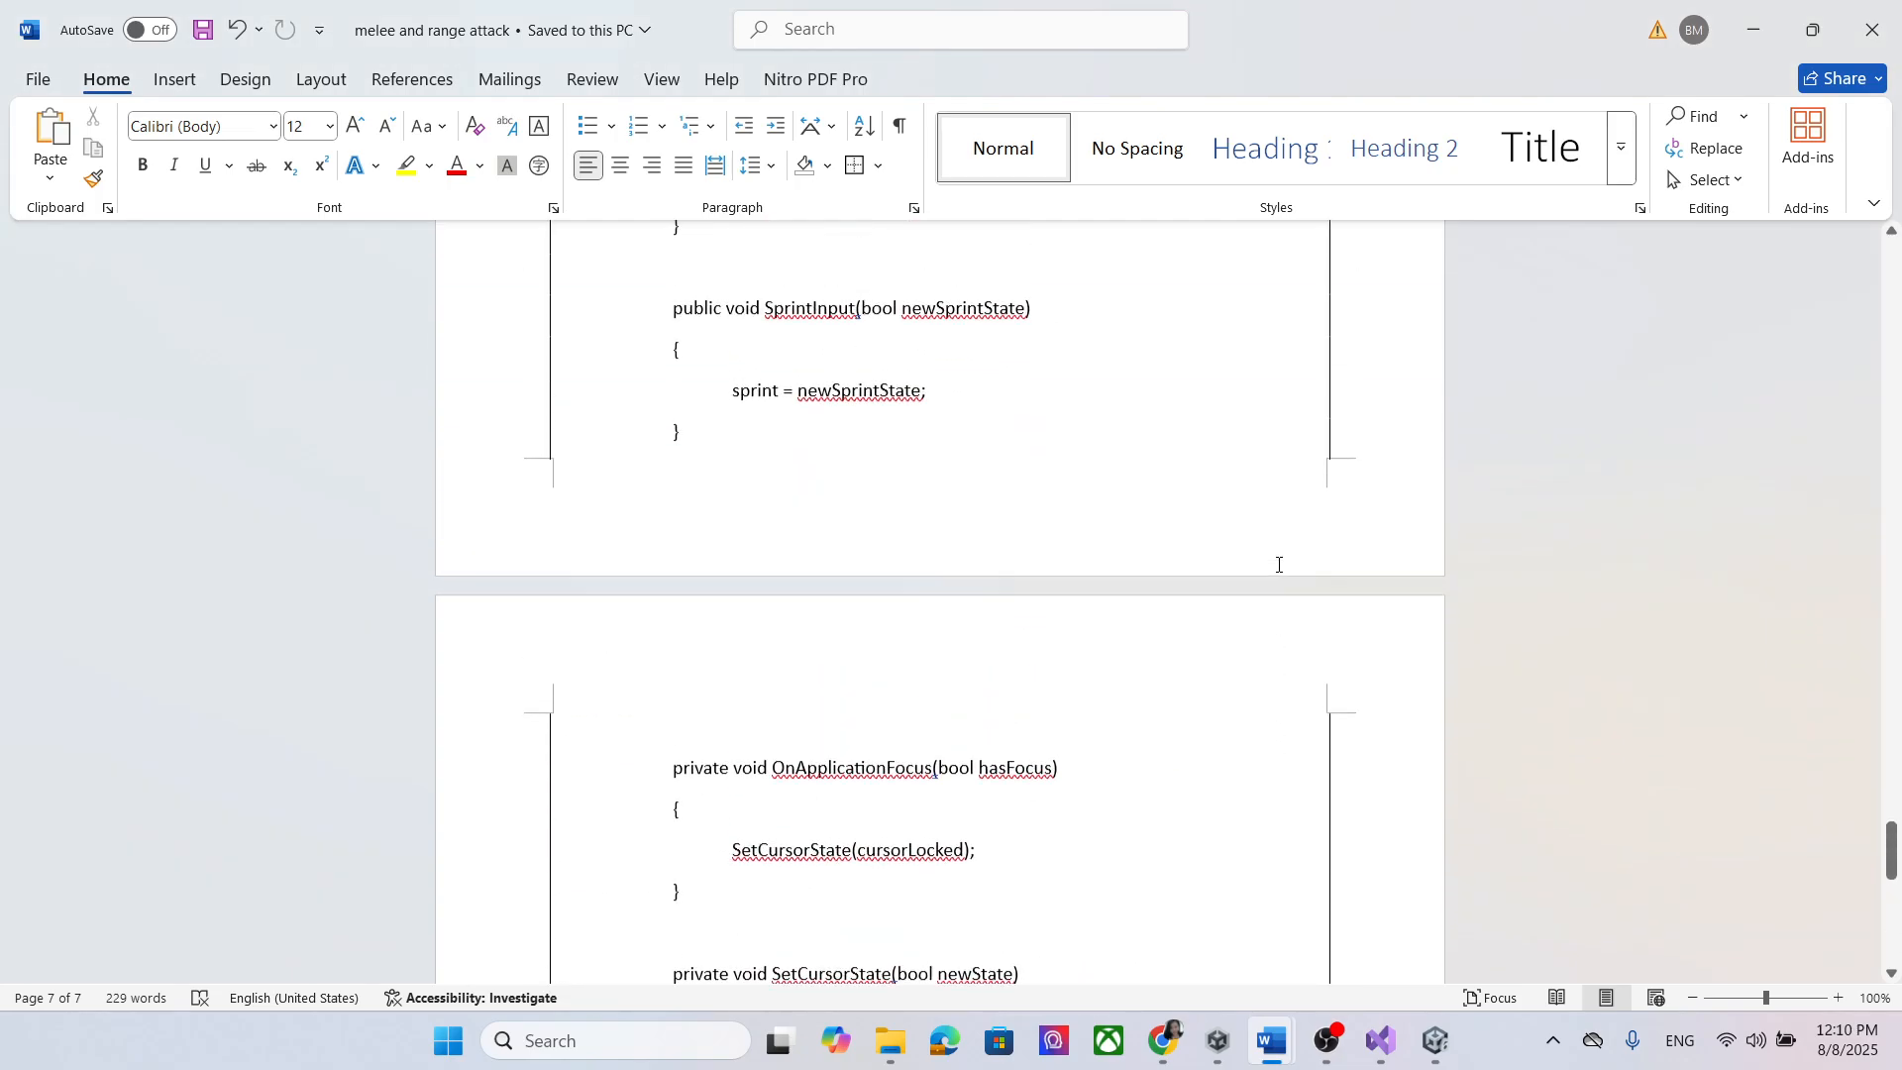
{"action": "scroll", "coordinate": [1279, 565], "scroll_direction": "up", "scroll_amount": 2}
{"action": "left_click_drag", "start_coordinate": [1888, 844], "coordinate": [1873, 287]}
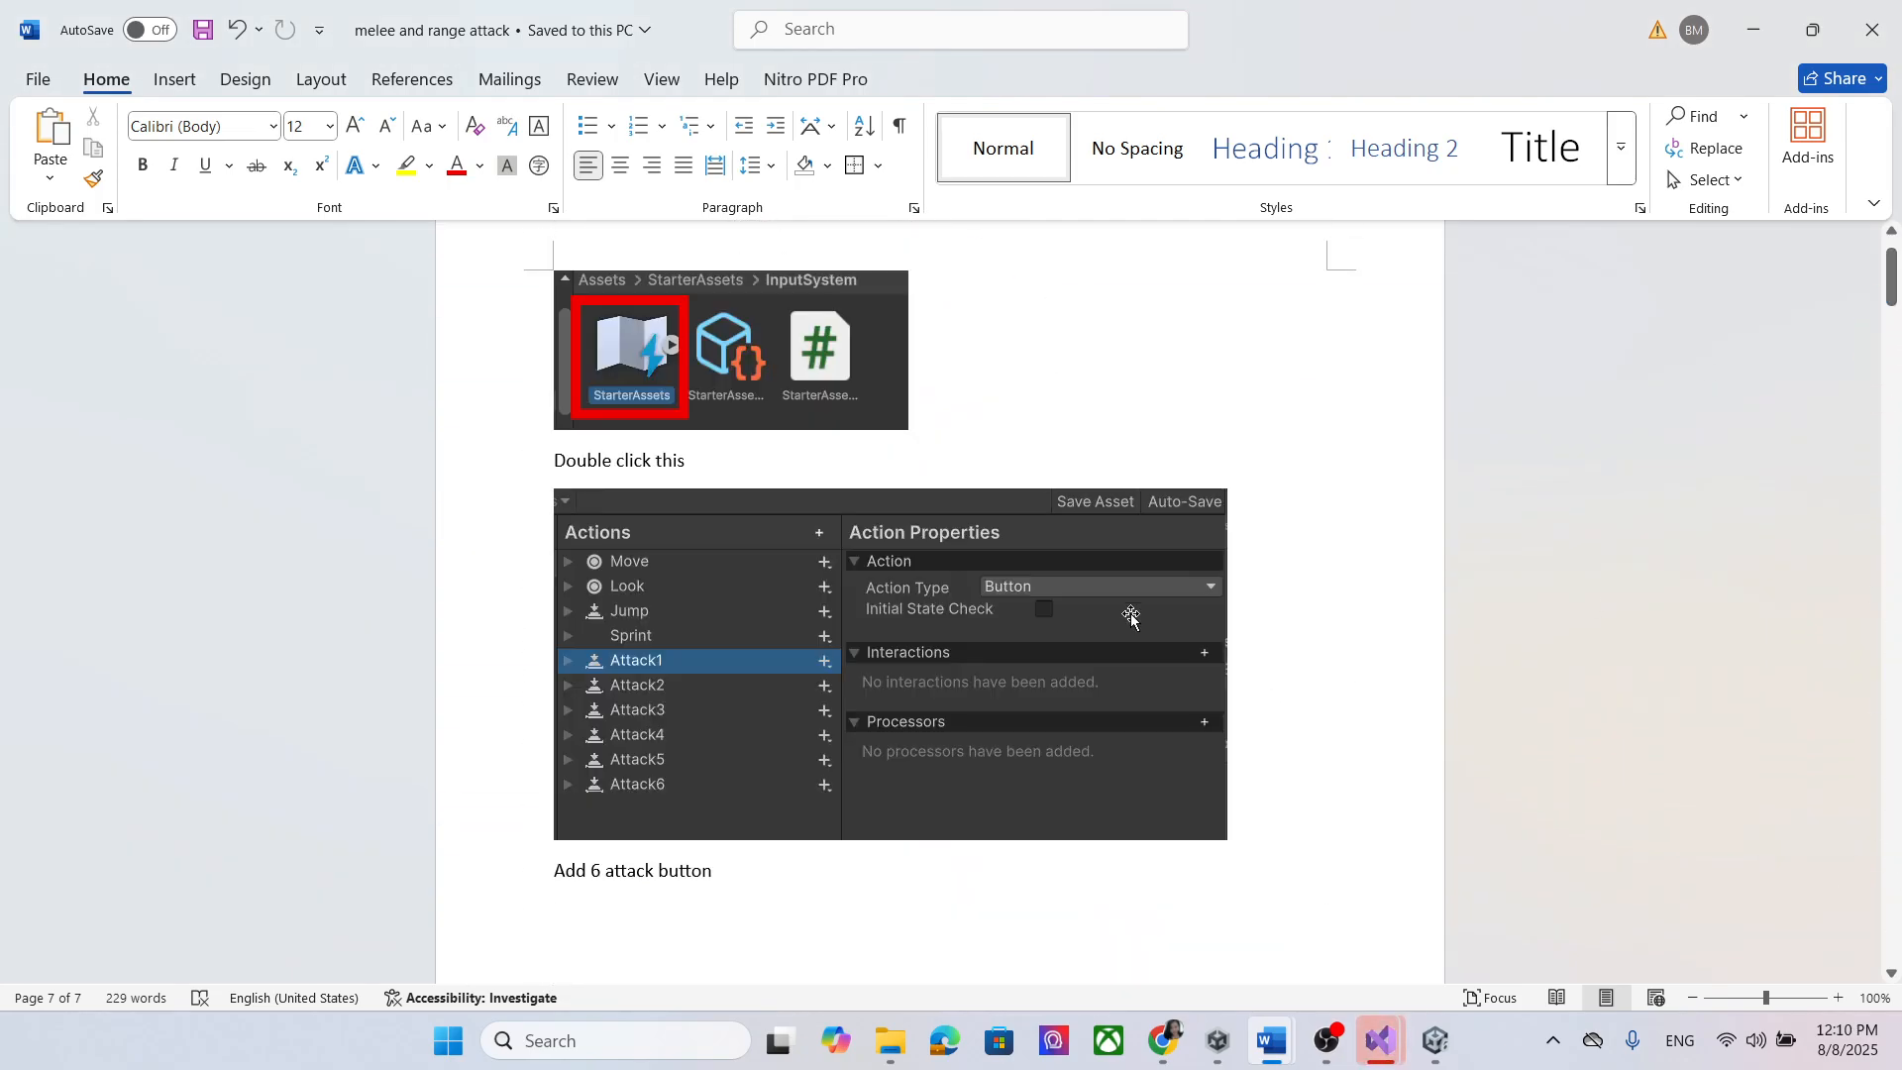
{"action": "scroll", "coordinate": [1132, 616], "scroll_direction": "down", "scroll_amount": 10}
{"action": "scroll", "coordinate": [947, 625], "scroll_direction": "down", "scroll_amount": 20}
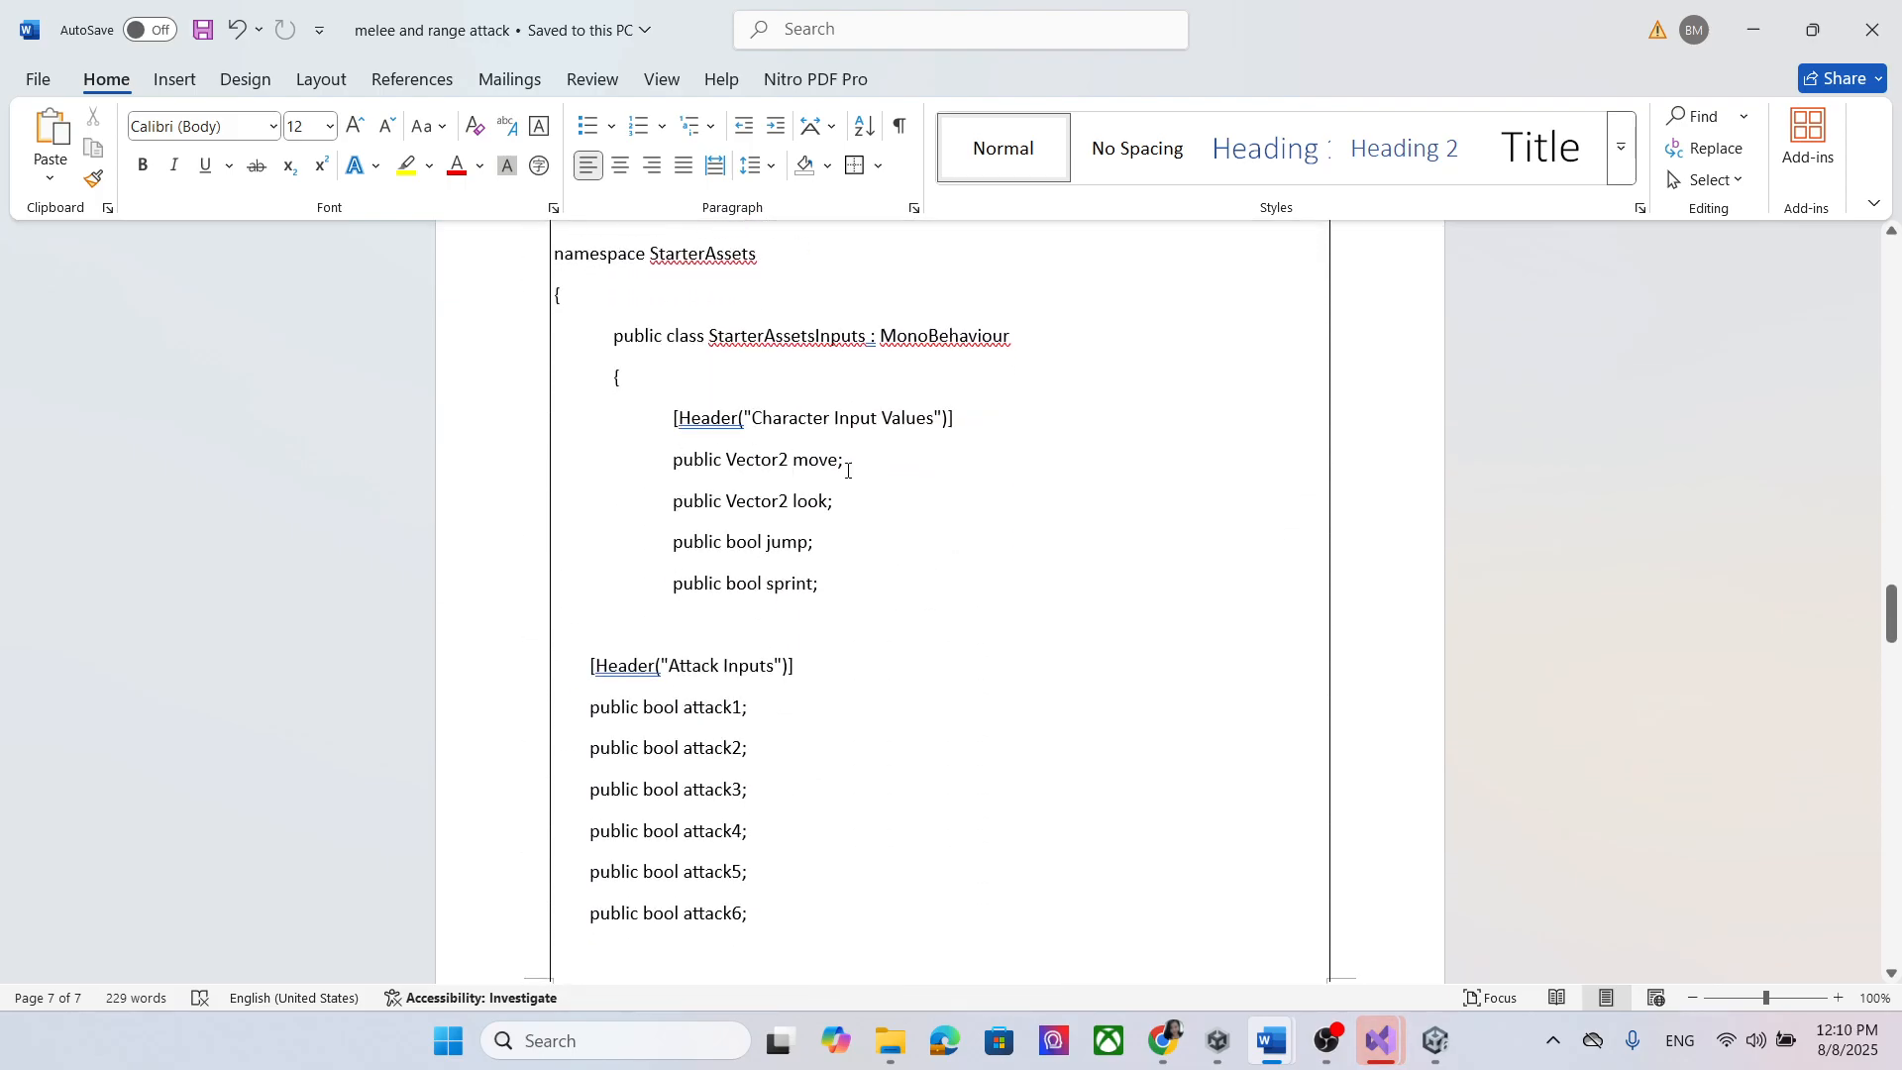
{"action": "scroll", "coordinate": [810, 524], "scroll_direction": "down", "scroll_amount": 2}
{"action": "scroll", "coordinate": [756, 501], "scroll_direction": "down", "scroll_amount": 2}
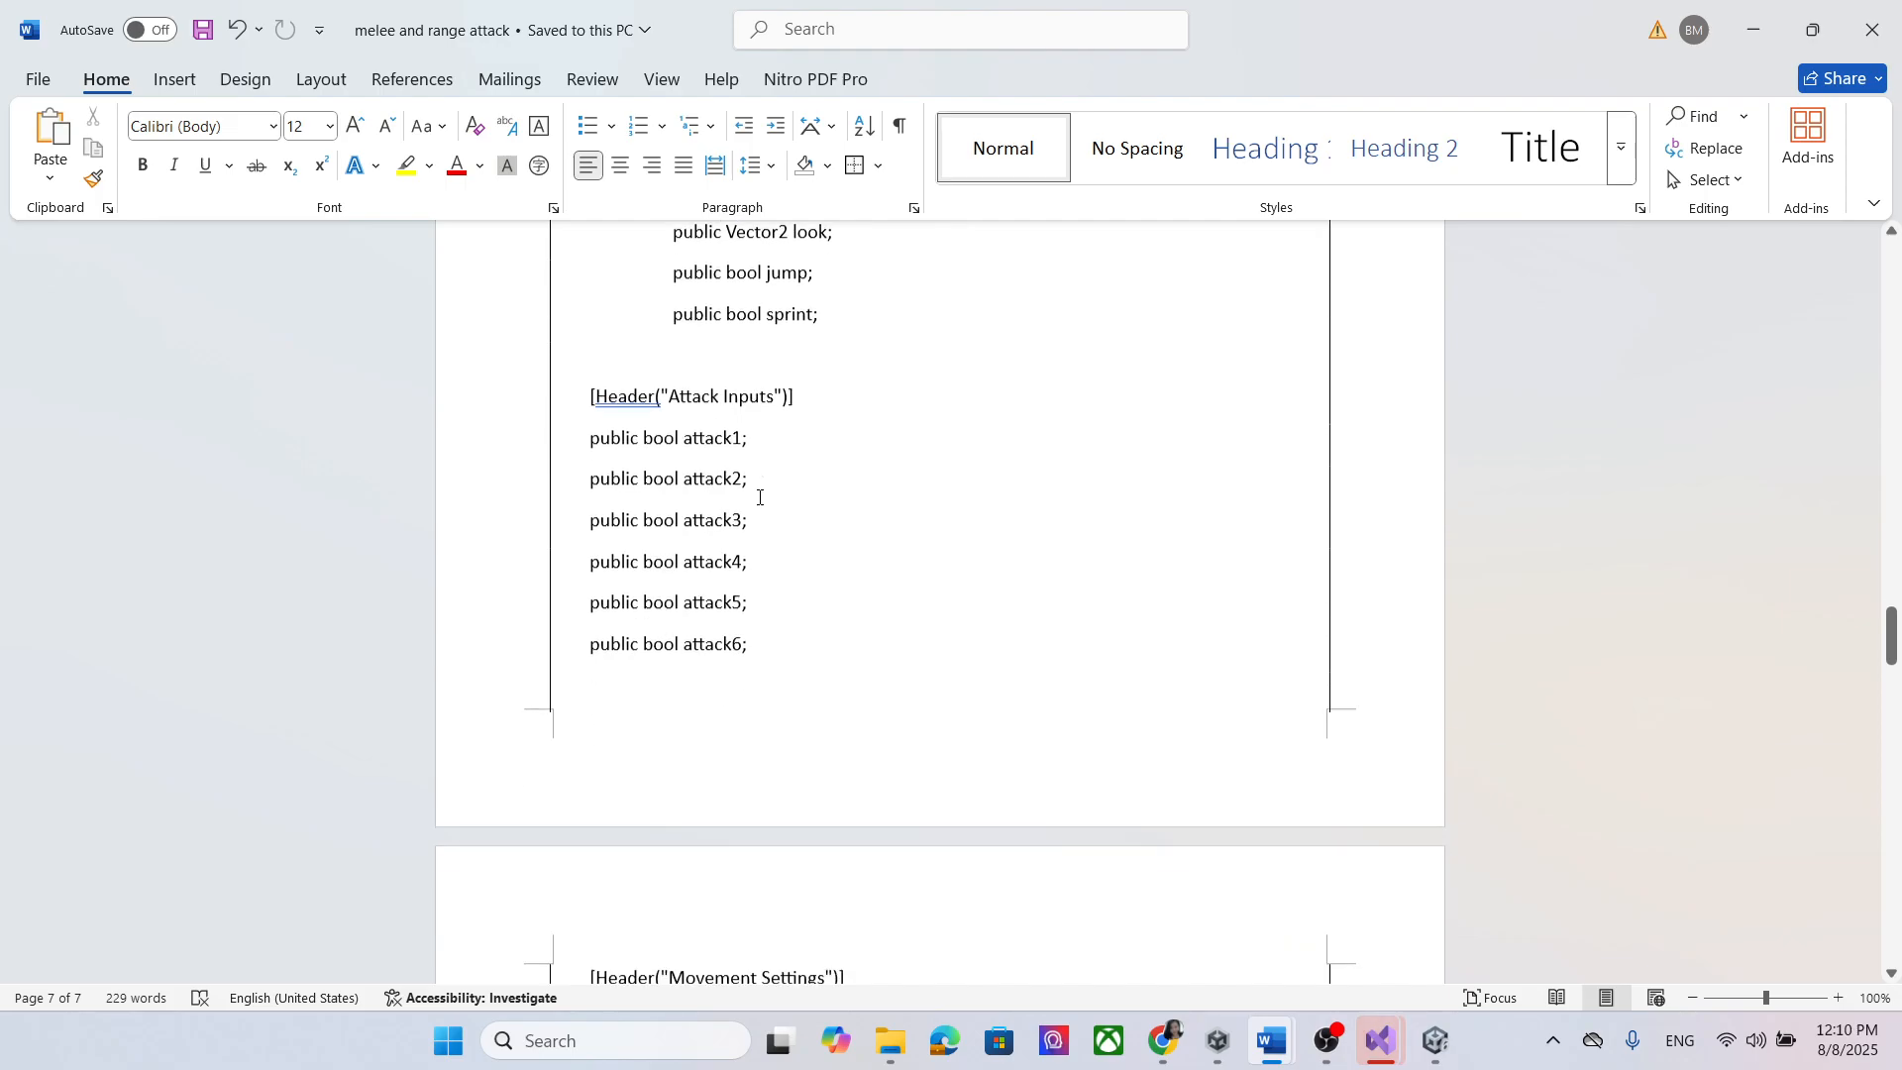
{"action": "left_click_drag", "start_coordinate": [765, 621], "coordinate": [587, 366]}
{"action": "key", "text": "ctrl+c"}
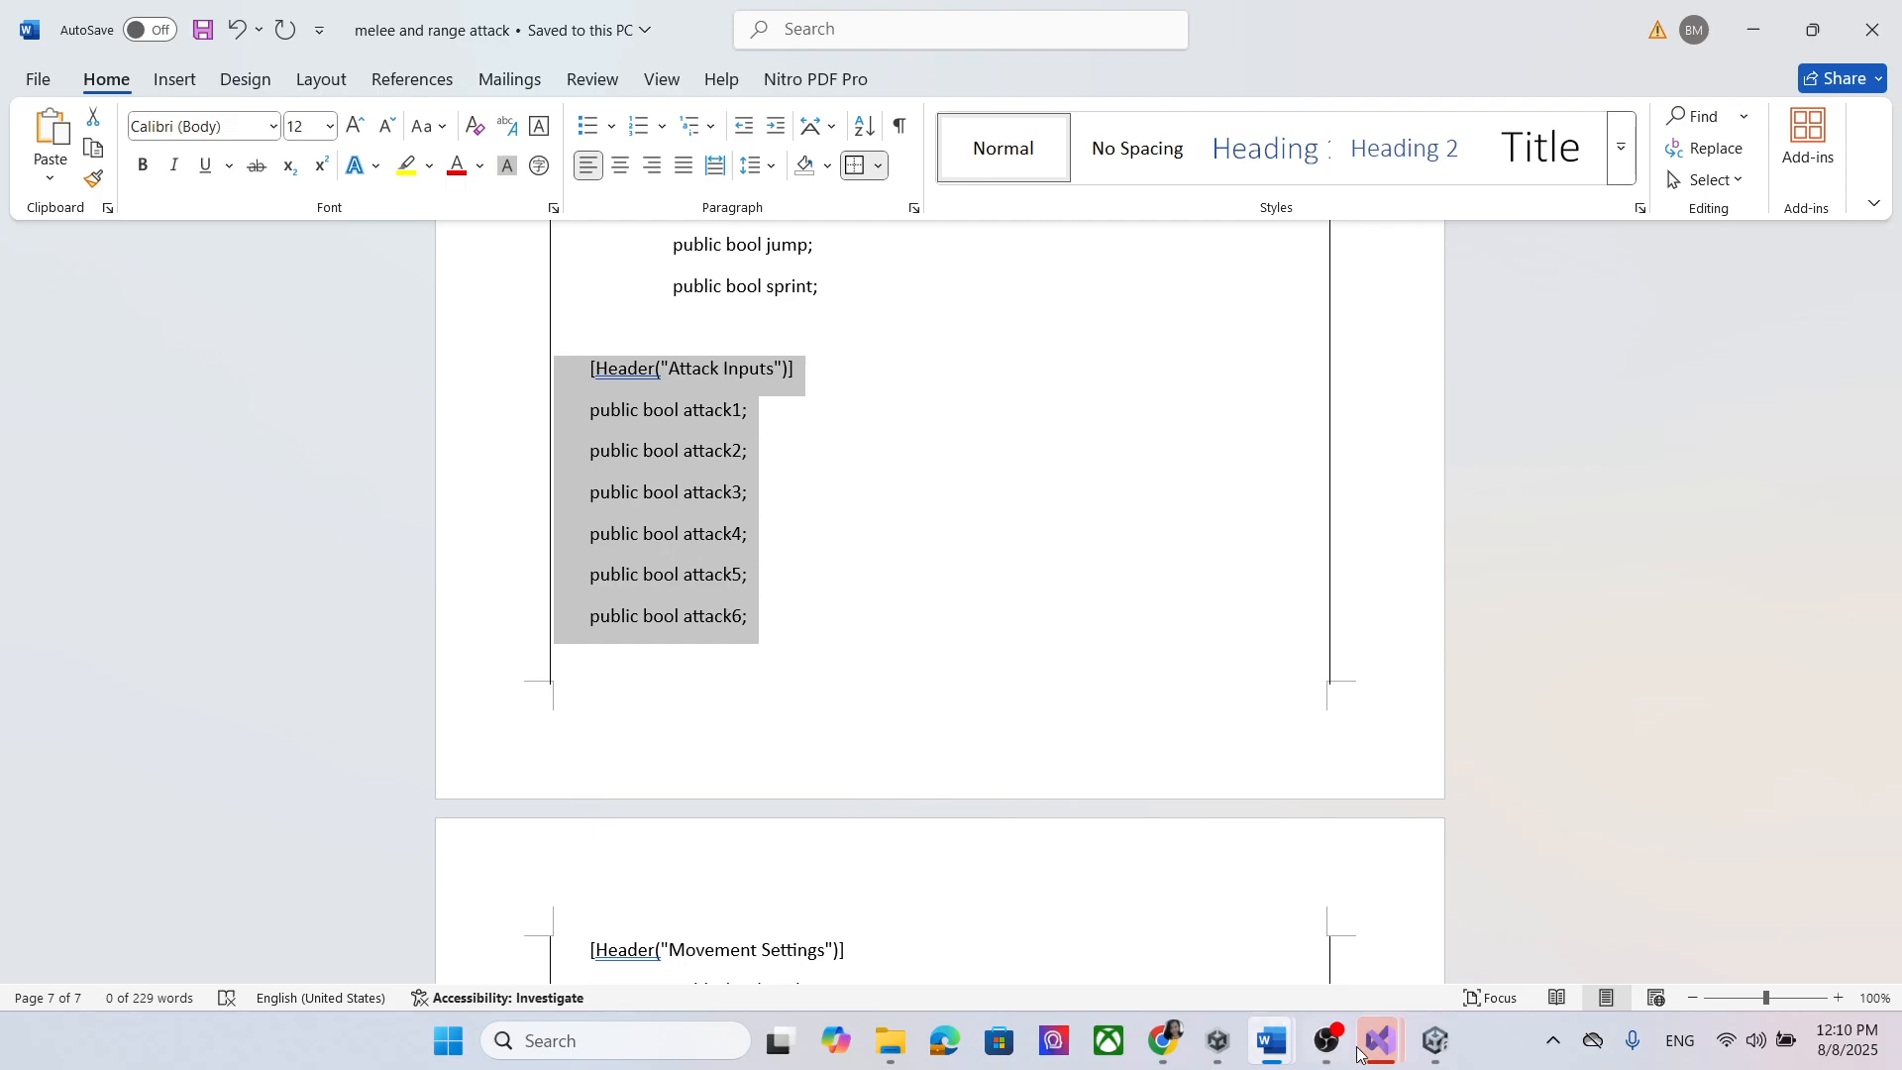
Step: Close the open Visual Studio windows and reopen the StarterAssetsInputs script from the Unity project's InputSystem folder
{"action": "left_click", "coordinate": [1380, 1040]}
{"action": "mouse_move", "coordinate": [1456, 947]}
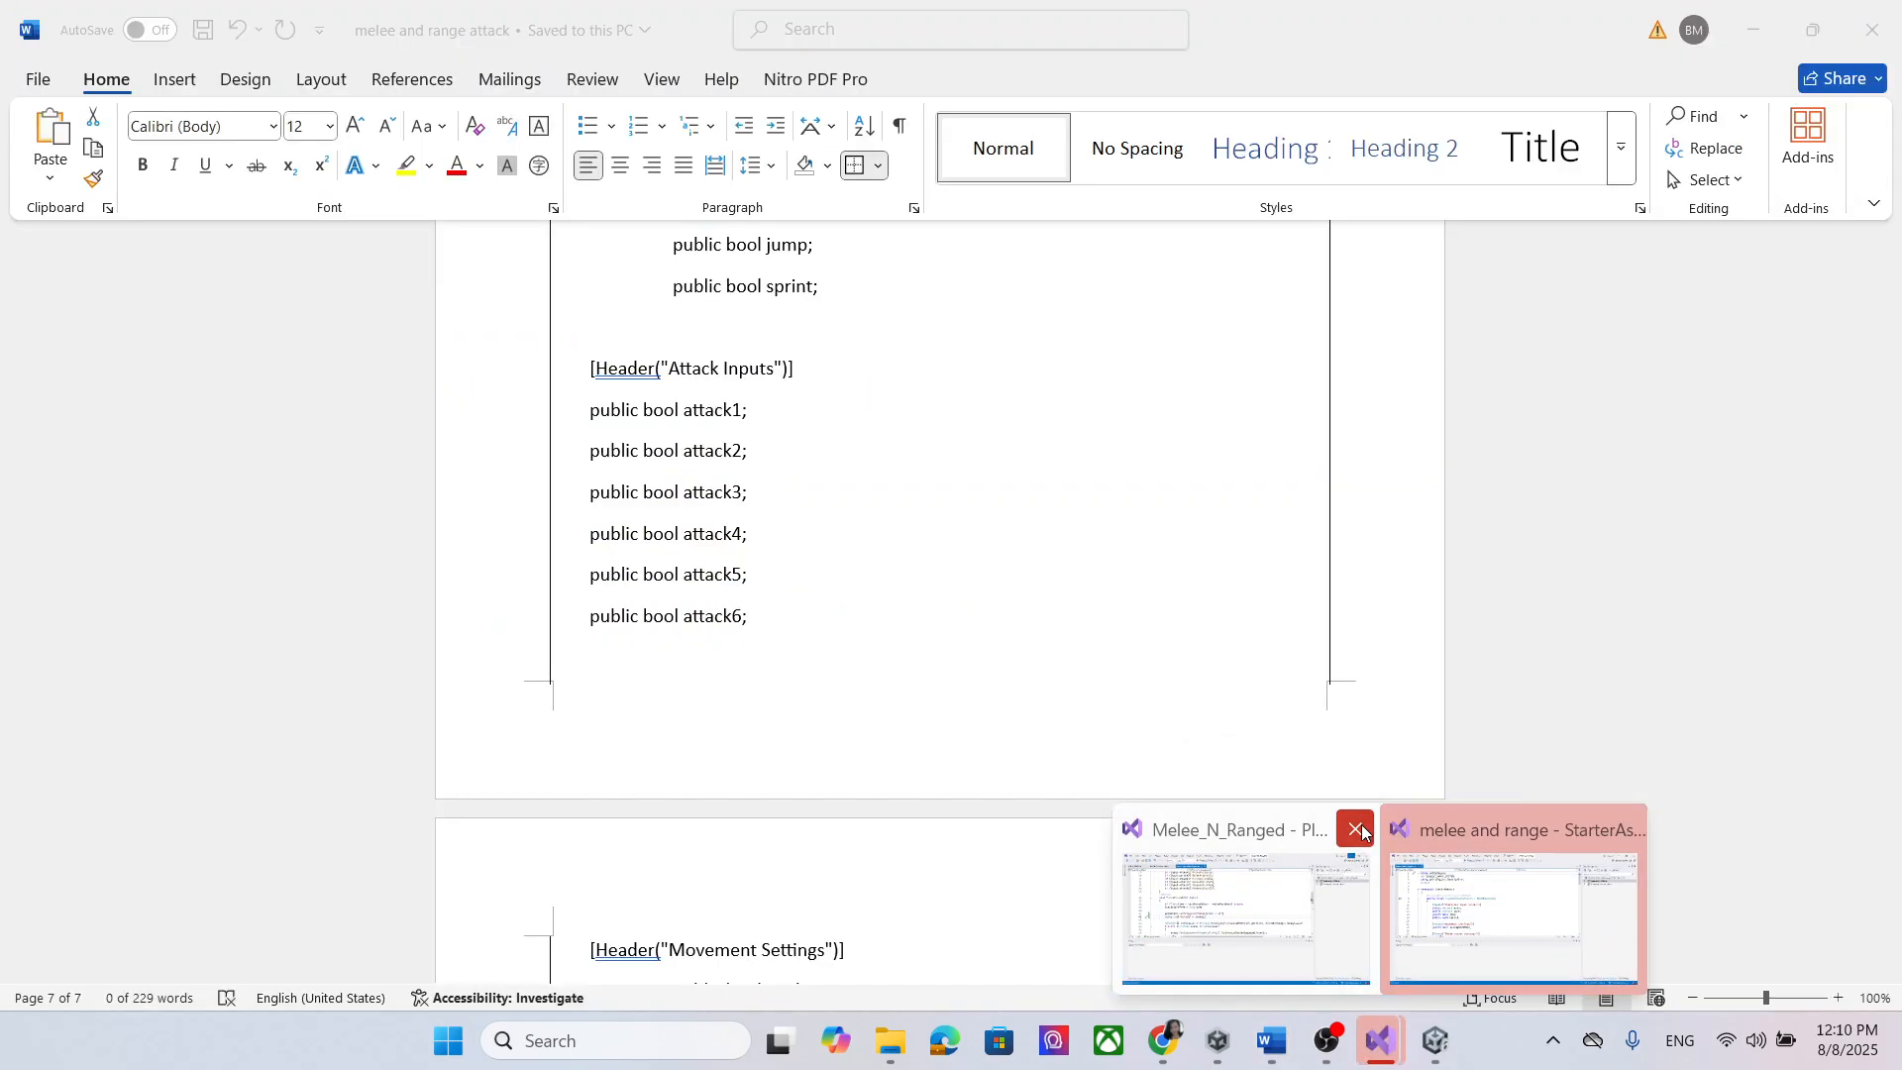
{"action": "left_click", "coordinate": [1355, 829]}
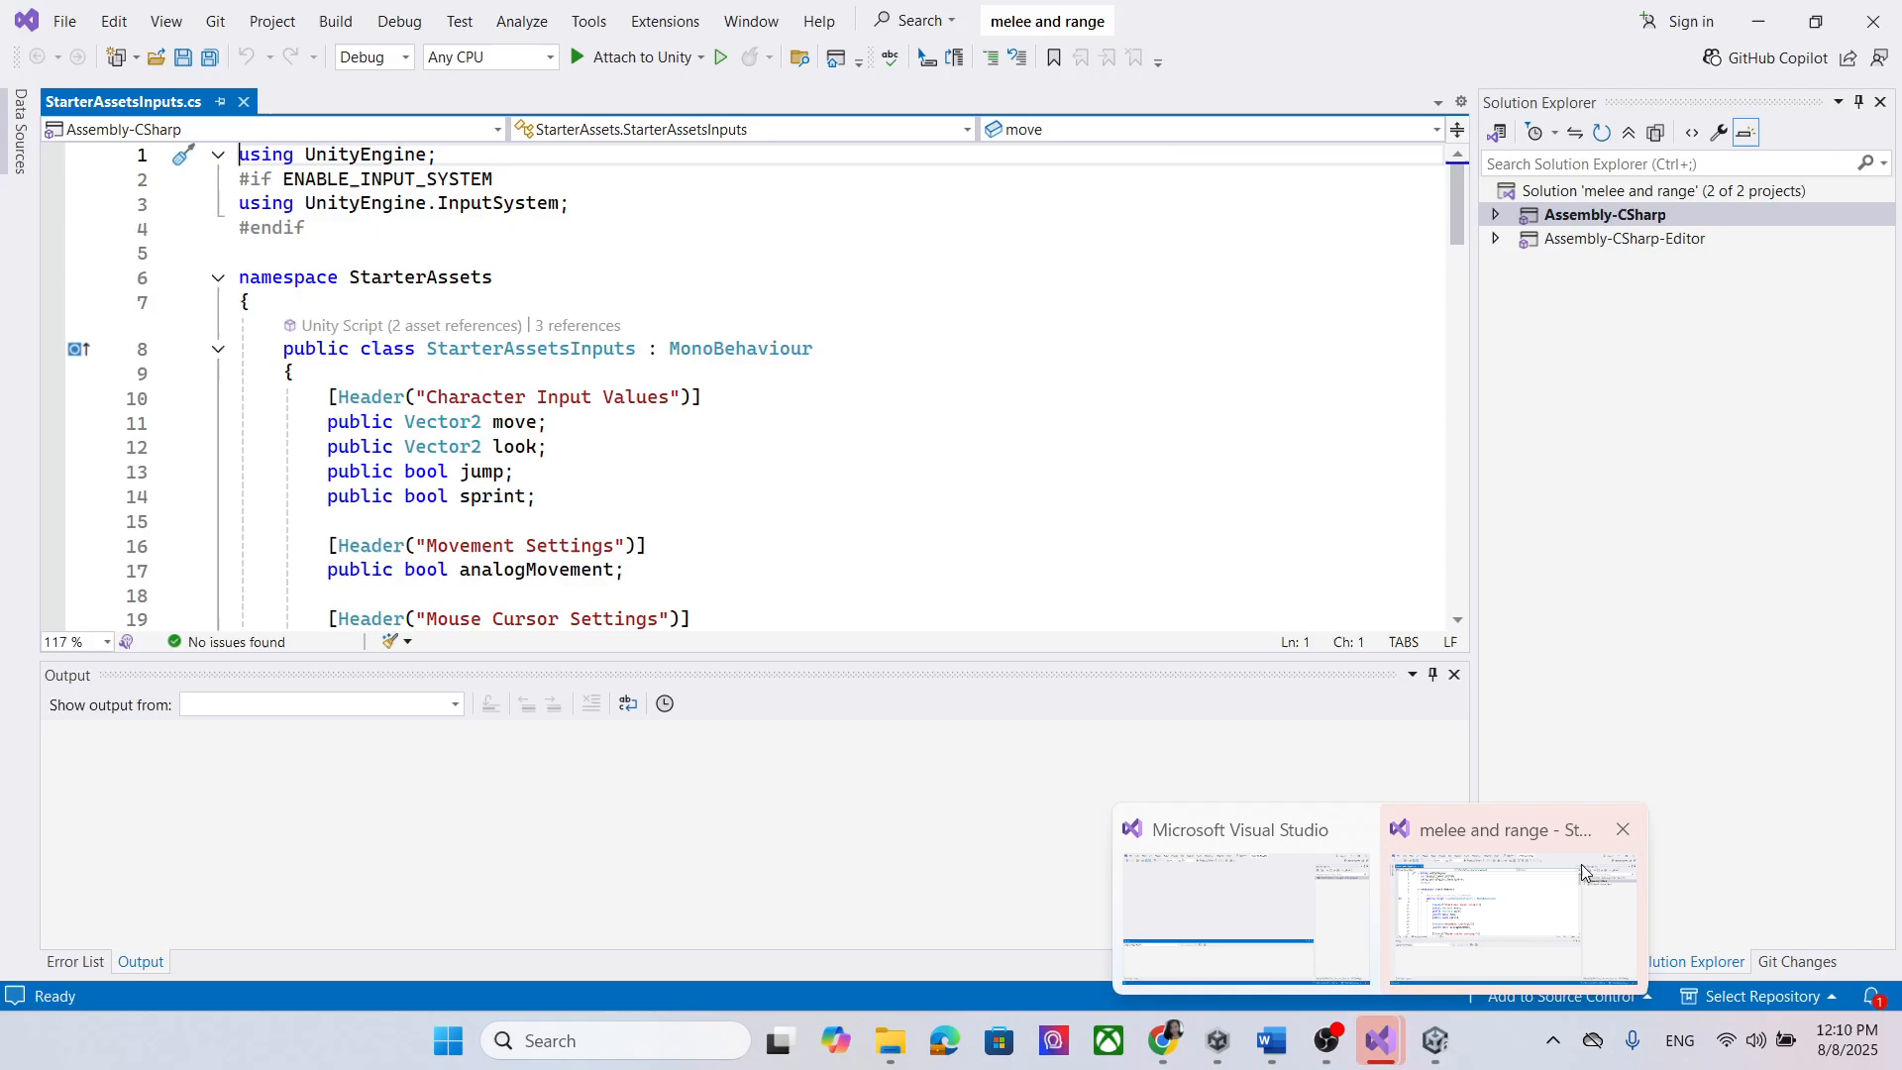
{"action": "left_click", "coordinate": [1493, 829]}
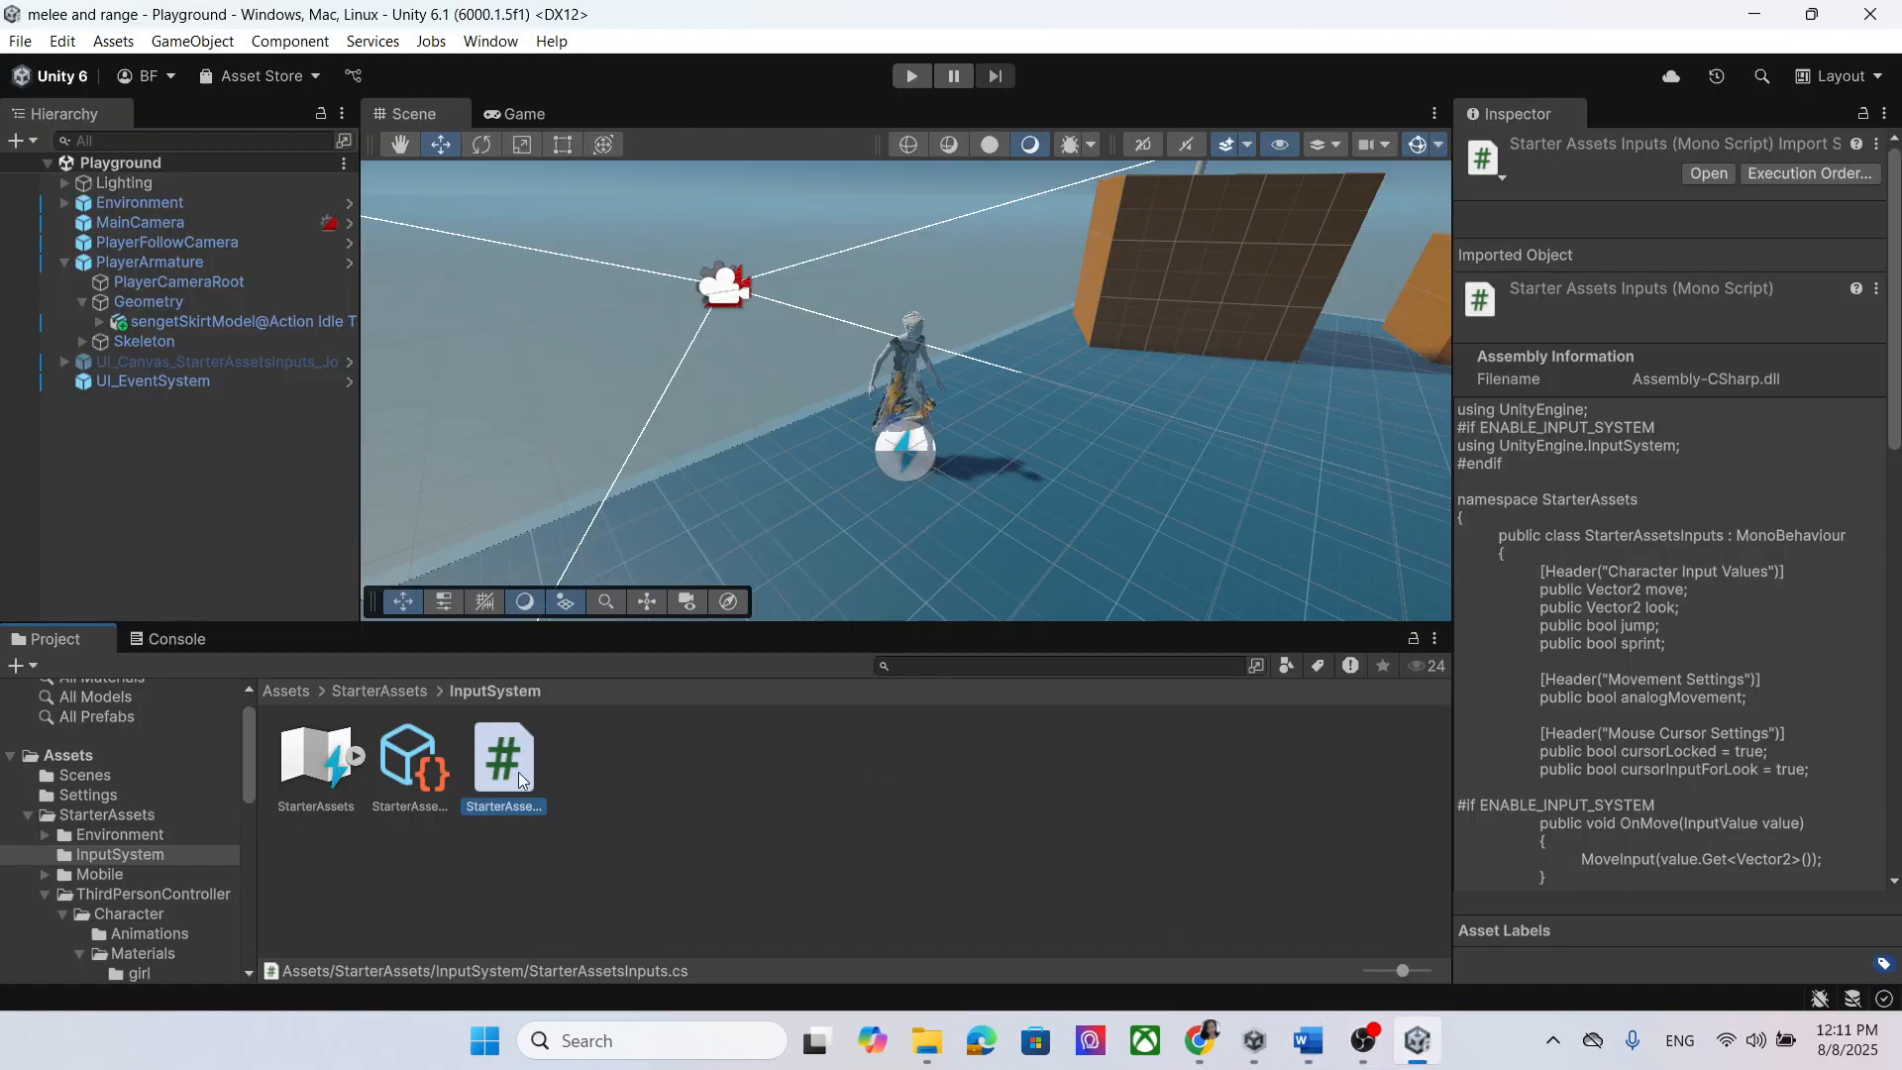
{"action": "double_click", "coordinate": [519, 770]}
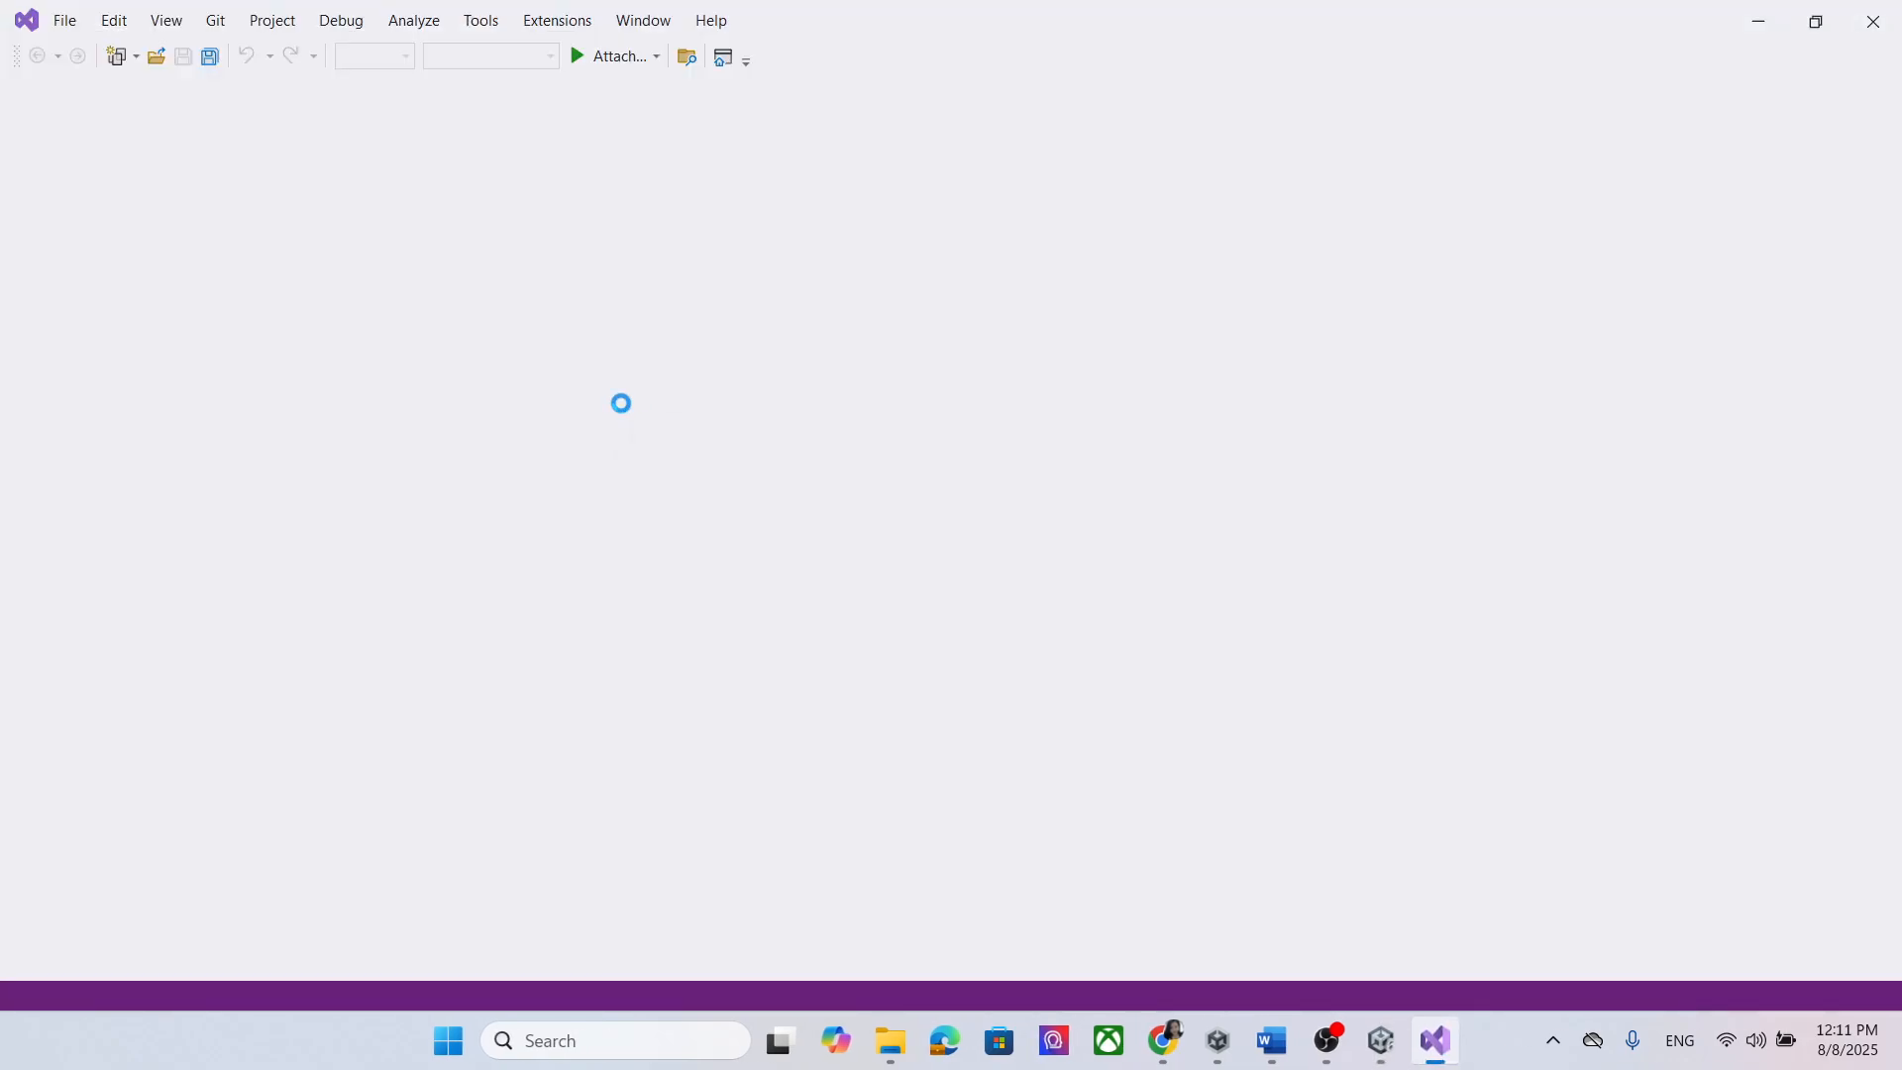
Step: Paste the copied Attack Inputs declarations below the sprint variable in StarterAssetsInputs.cs and save the script
{"action": "scroll", "coordinate": [596, 317], "scroll_direction": "down", "scroll_amount": 2}
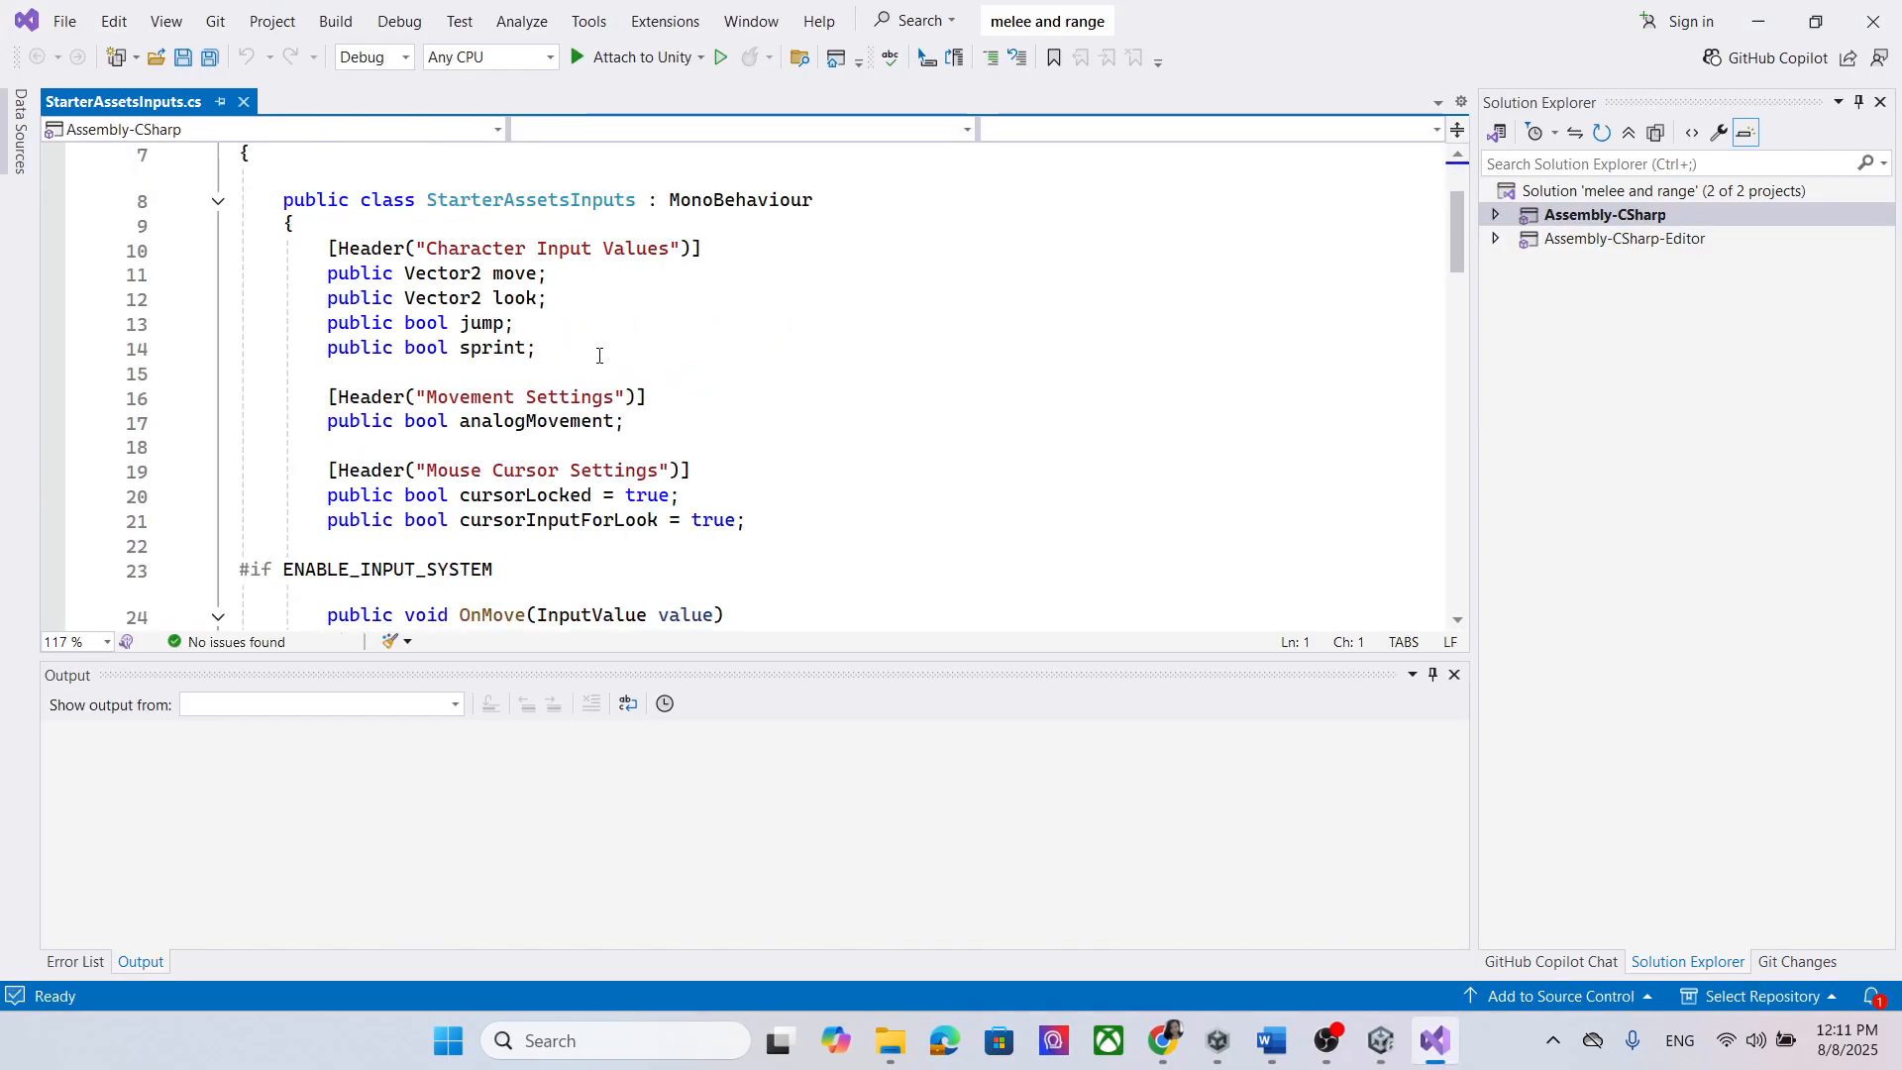
{"action": "left_click", "coordinate": [598, 353]}
{"action": "key", "text": "Return"}
{"action": "key", "text": "Return"}
{"action": "key", "text": "ctrl+v"}
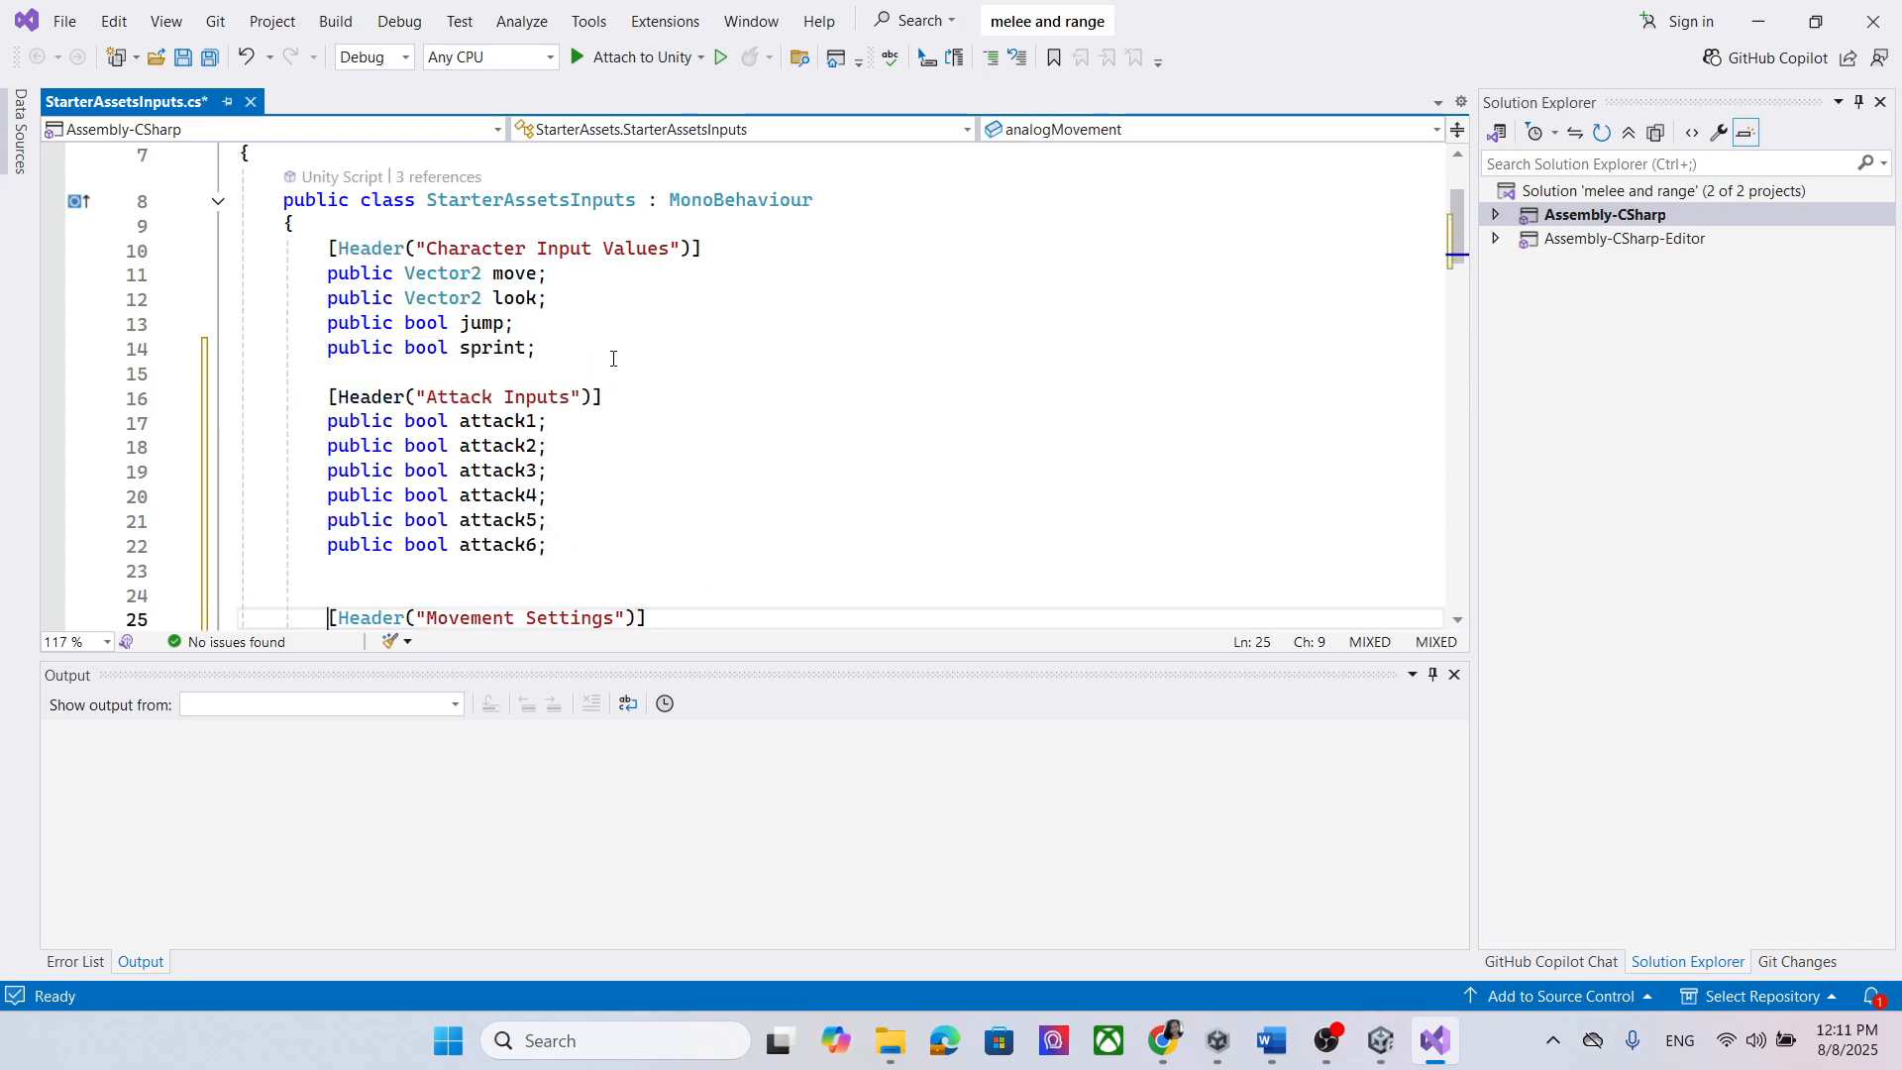
{"action": "key", "text": "ctrl+s"}
Step: Copy the OnAttack1 to OnAttack6 methods from the end of the "melee and range attack" Word document
{"action": "scroll", "coordinate": [793, 438], "scroll_direction": "down", "scroll_amount": 4}
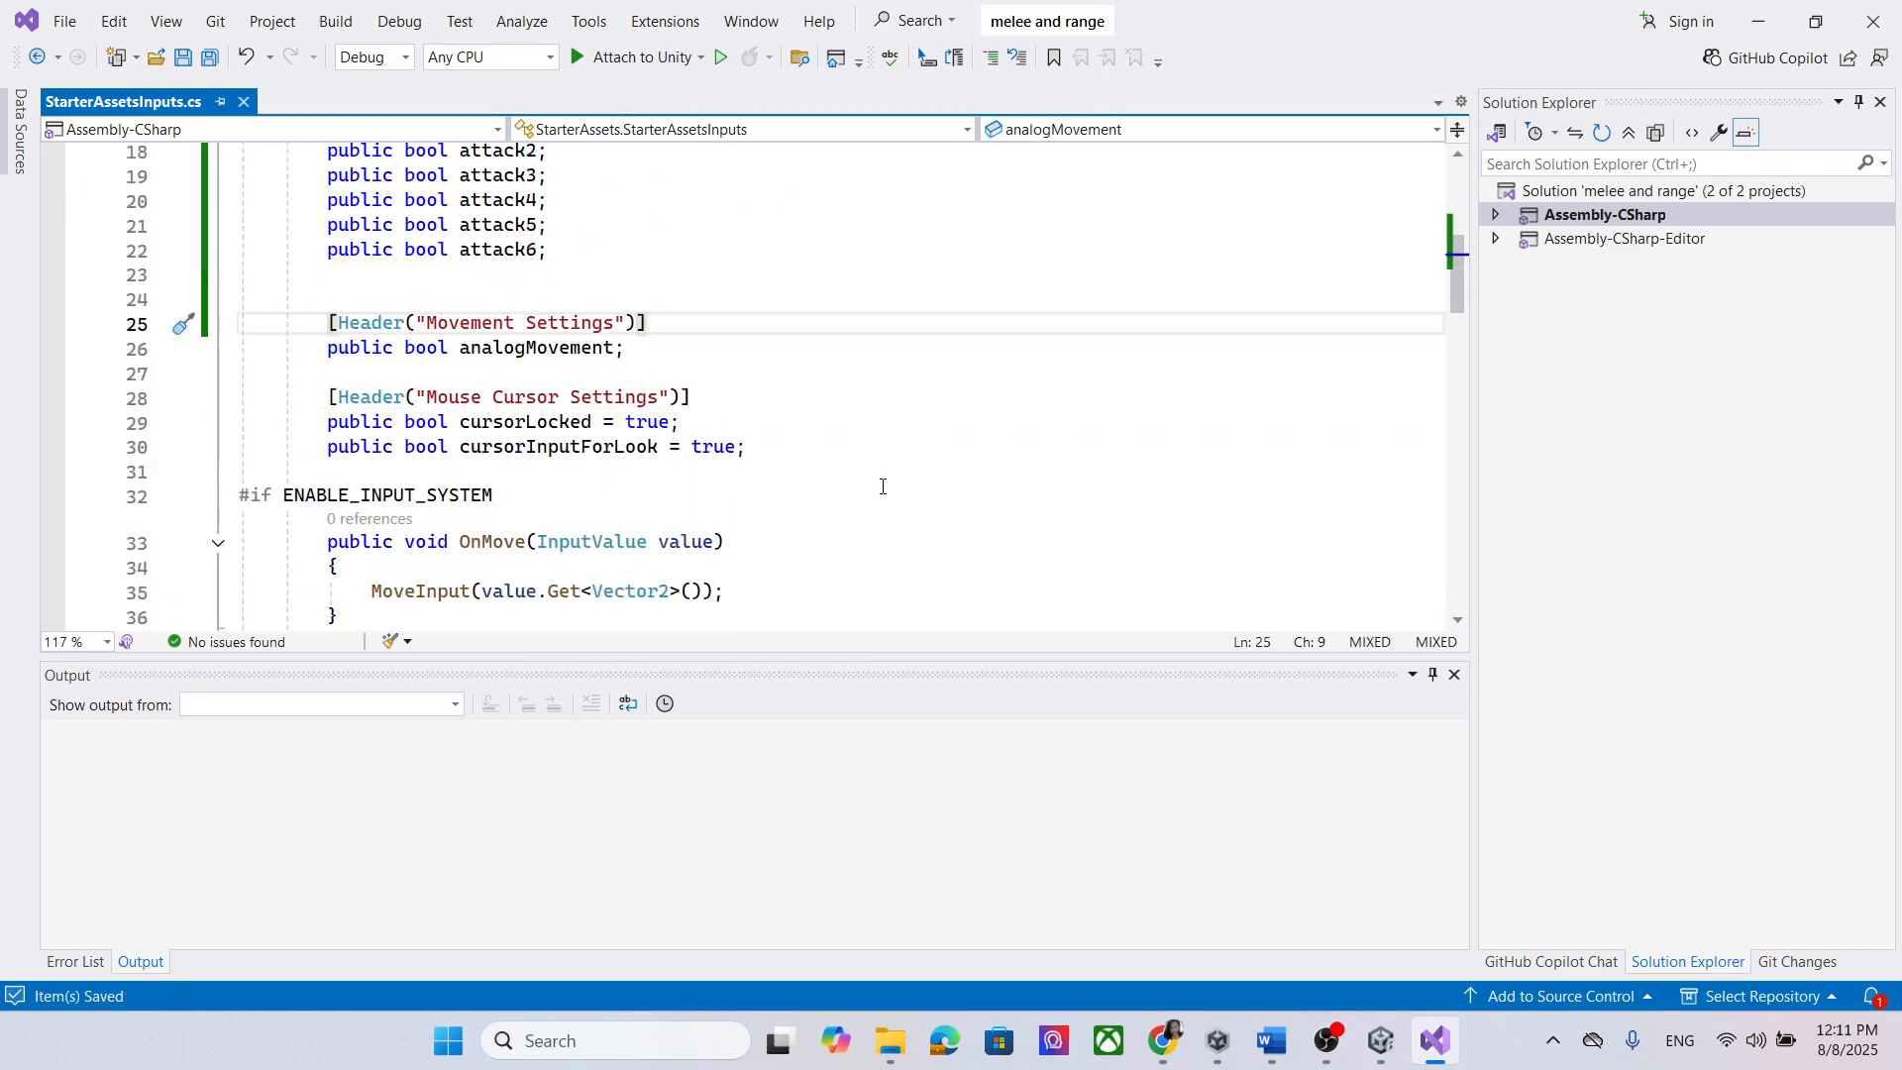
{"action": "mouse_move", "coordinate": [1272, 1040]}
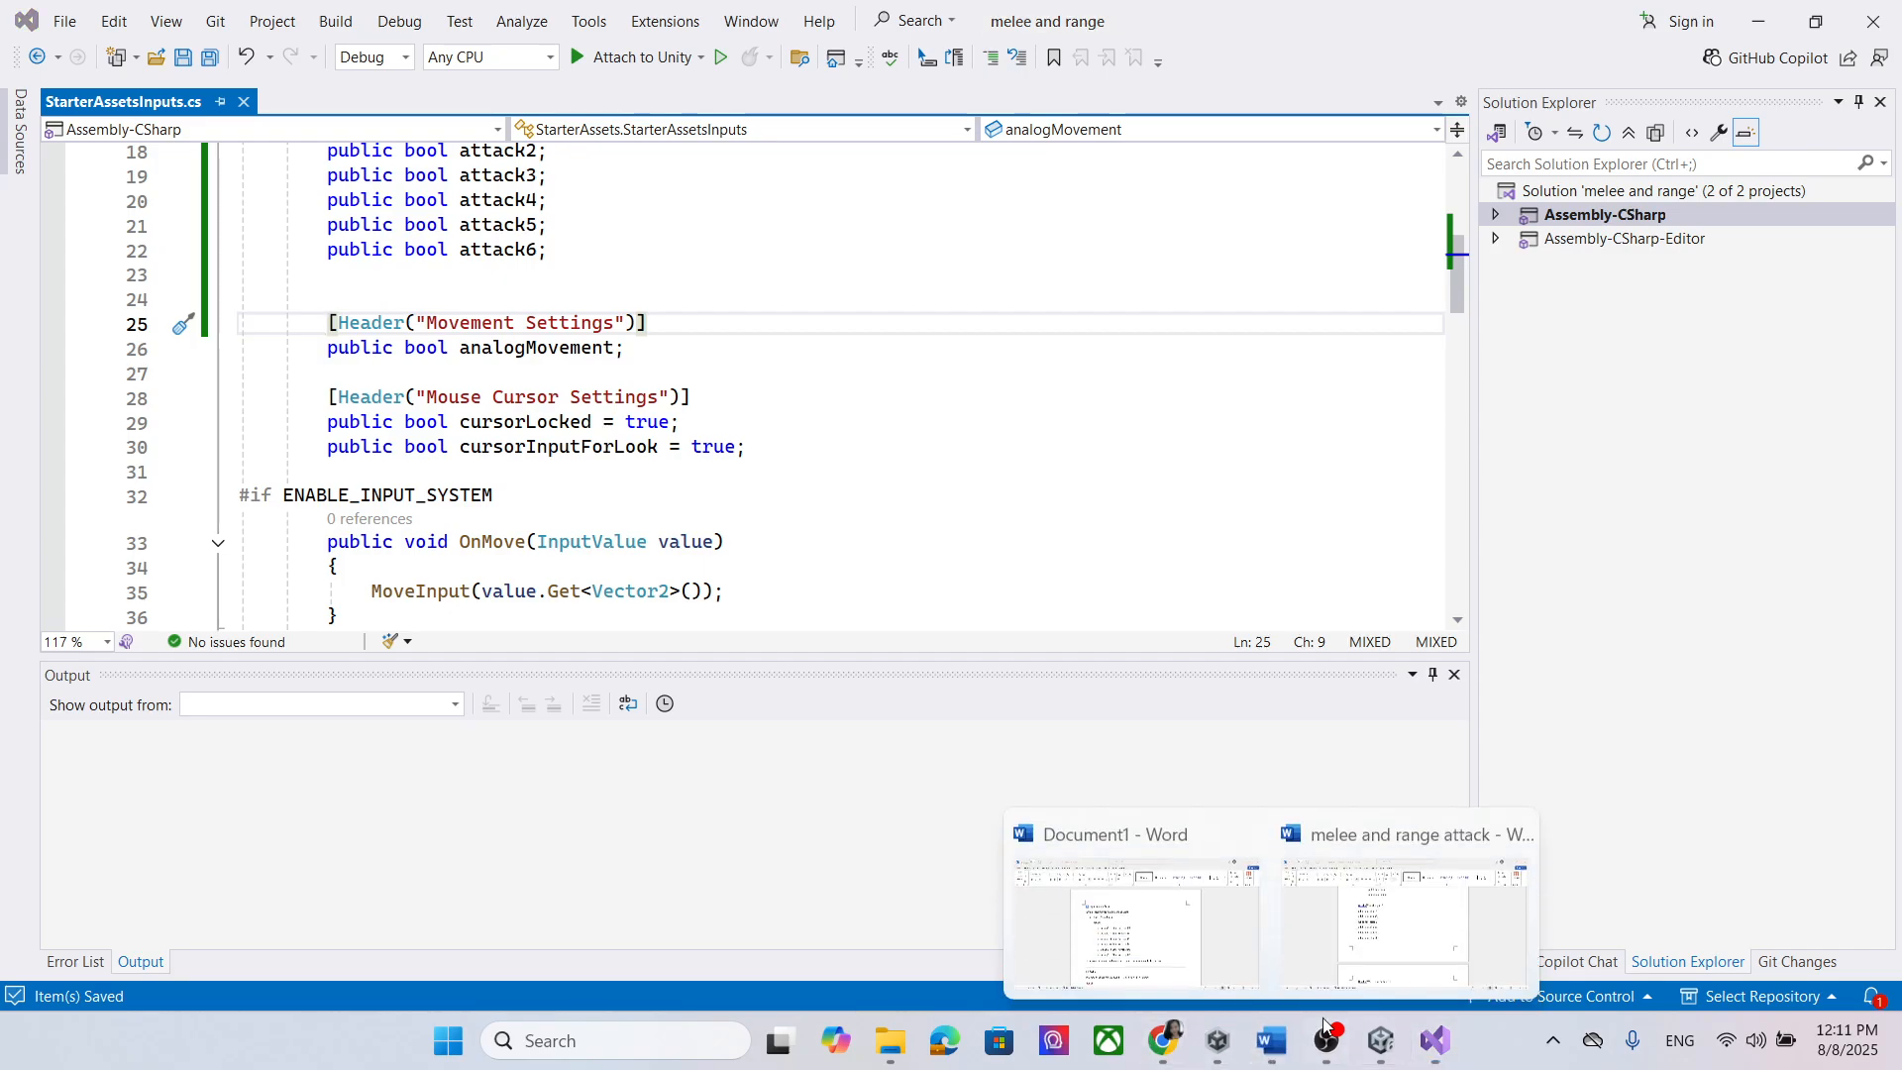
{"action": "left_click", "coordinate": [1401, 896]}
{"action": "scroll", "coordinate": [983, 595], "scroll_direction": "down", "scroll_amount": 3}
{"action": "scroll", "coordinate": [984, 595], "scroll_direction": "down", "scroll_amount": 20}
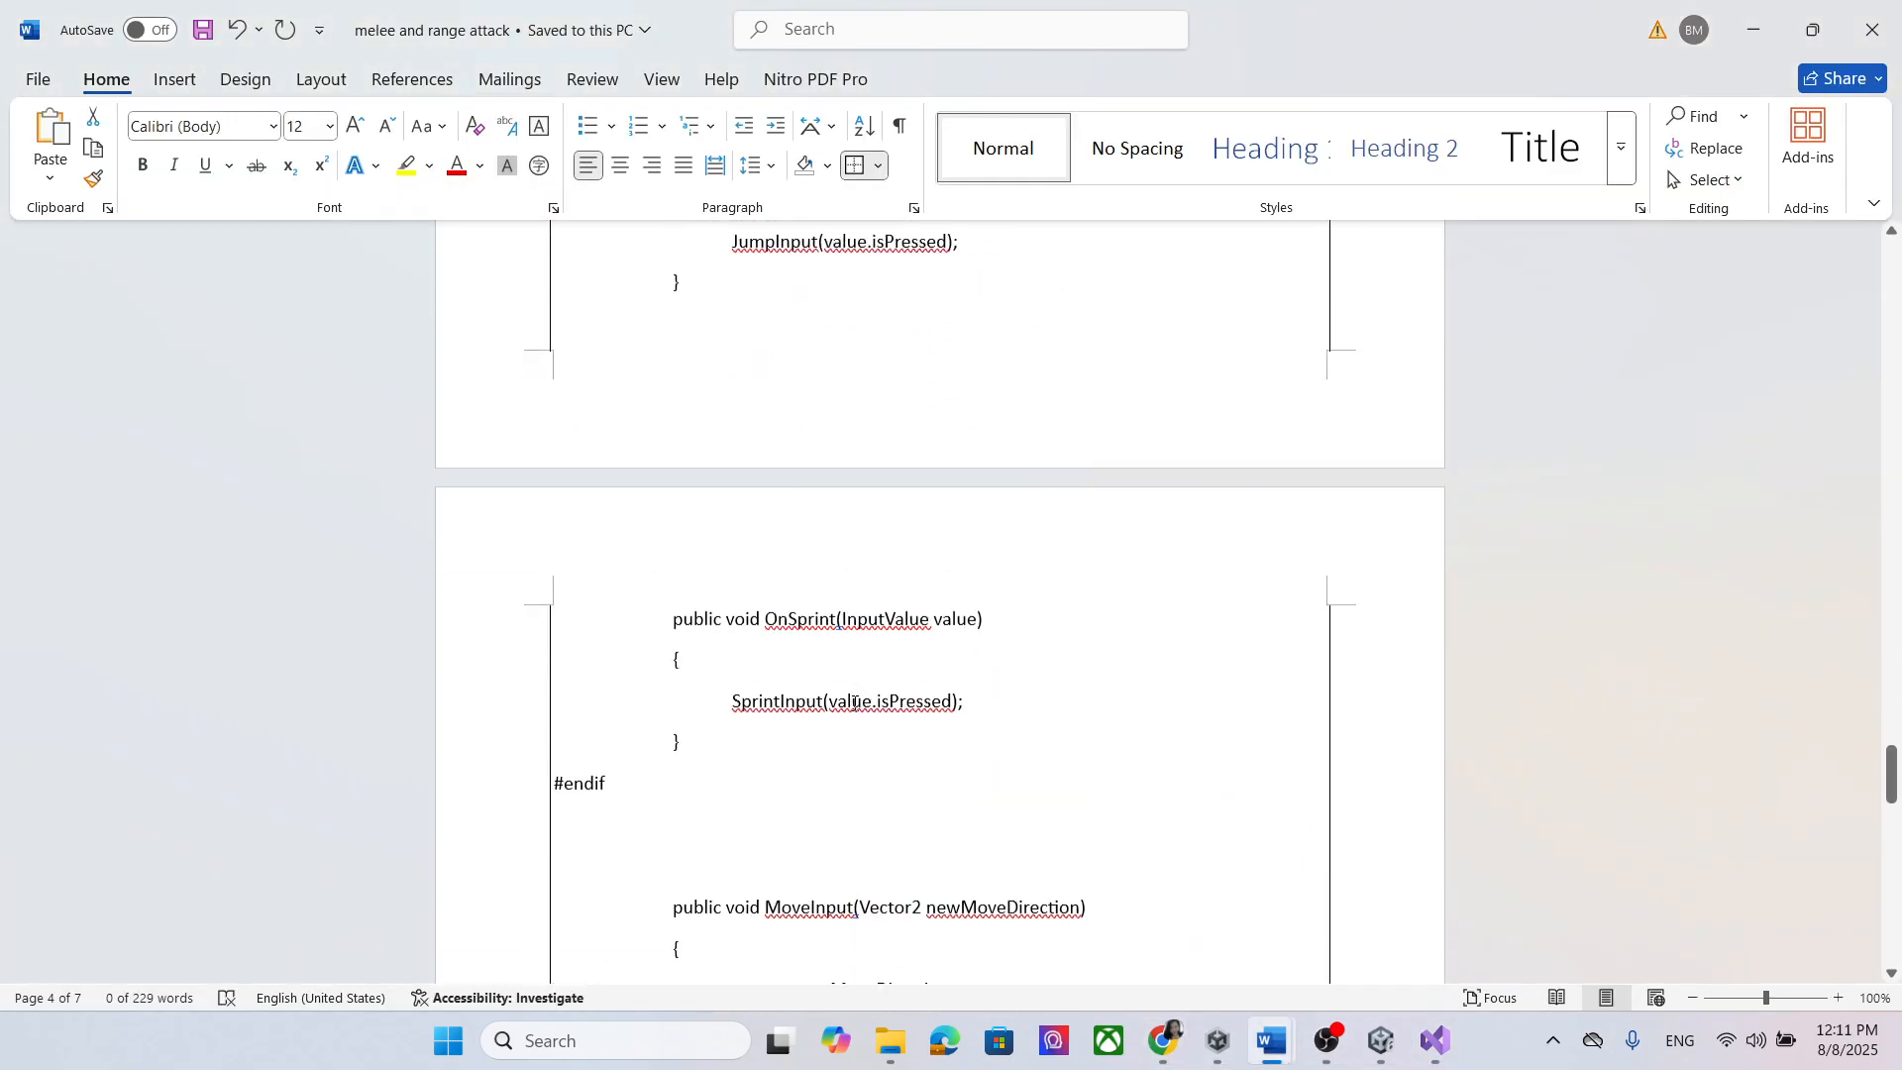
{"action": "scroll", "coordinate": [856, 706], "scroll_direction": "down", "scroll_amount": 8}
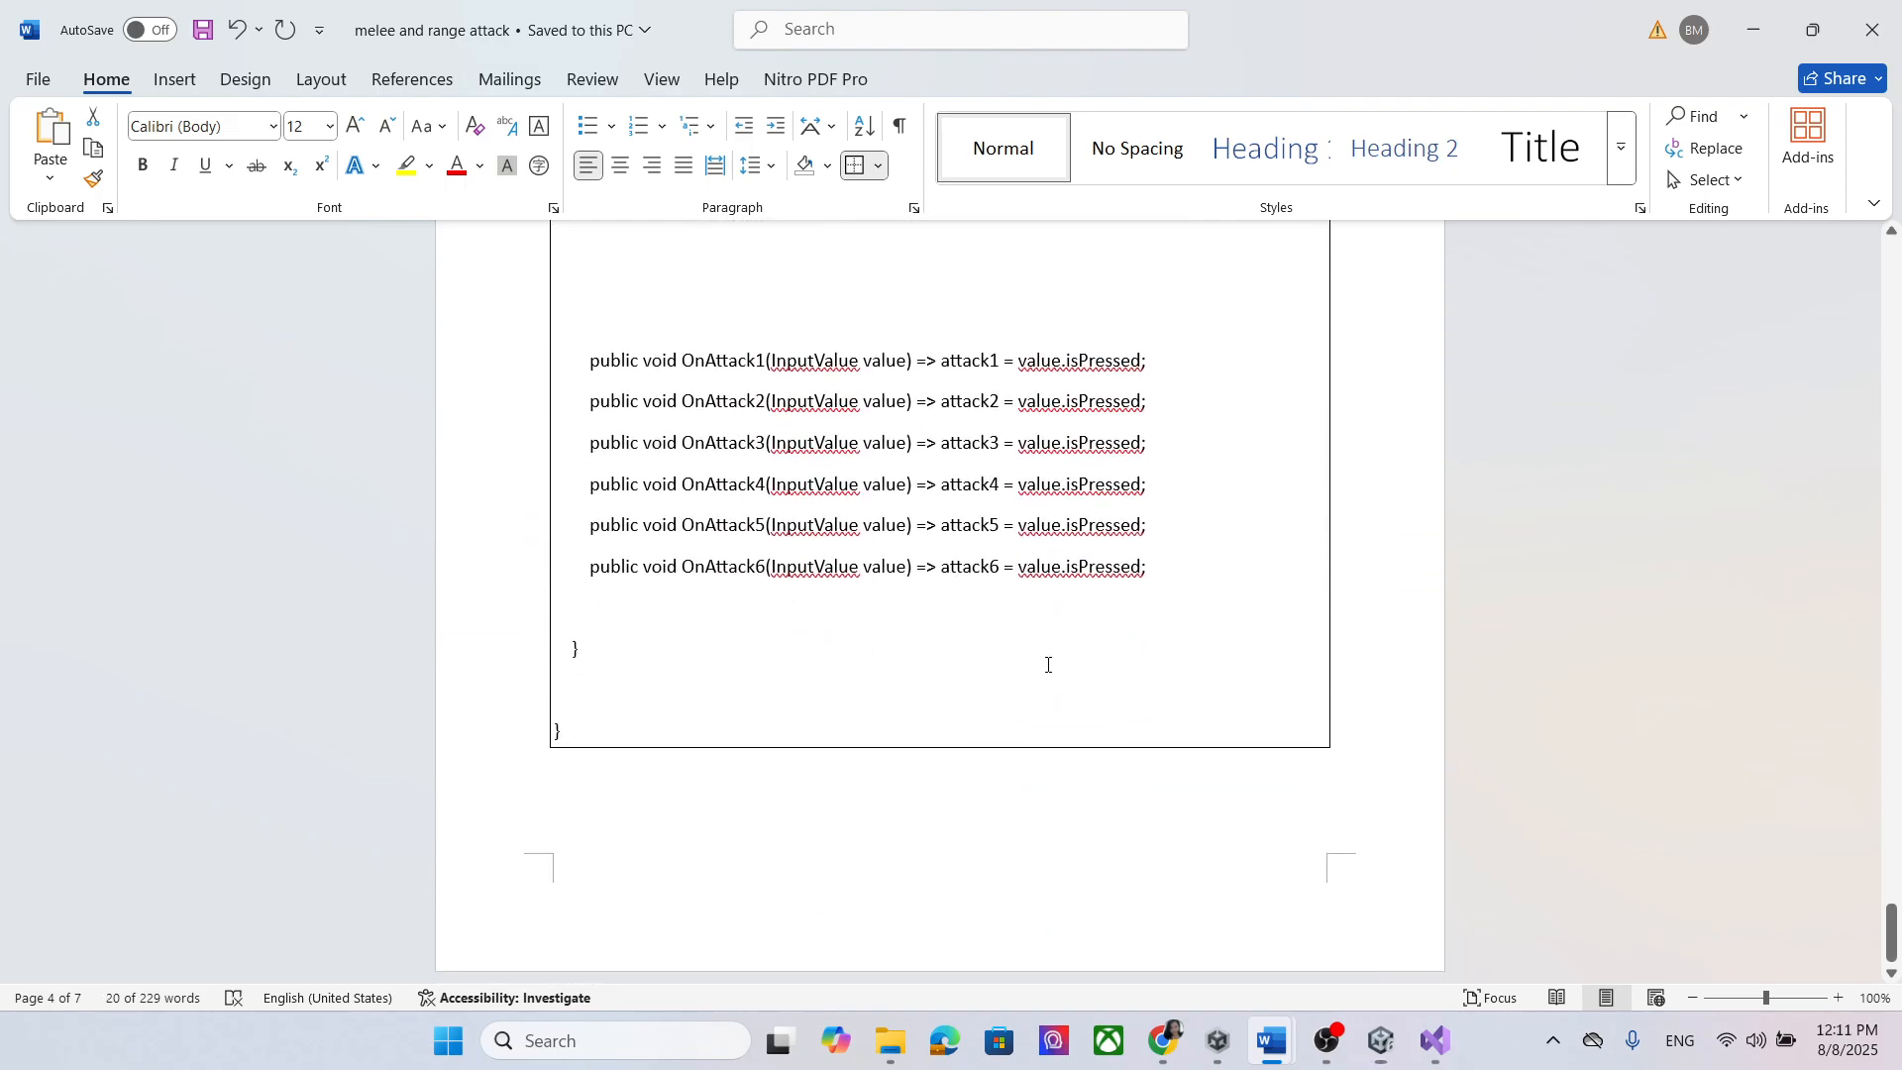
{"action": "left_click_drag", "start_coordinate": [1099, 572], "coordinate": [565, 372]}
{"action": "key", "text": "ctrl+c"}
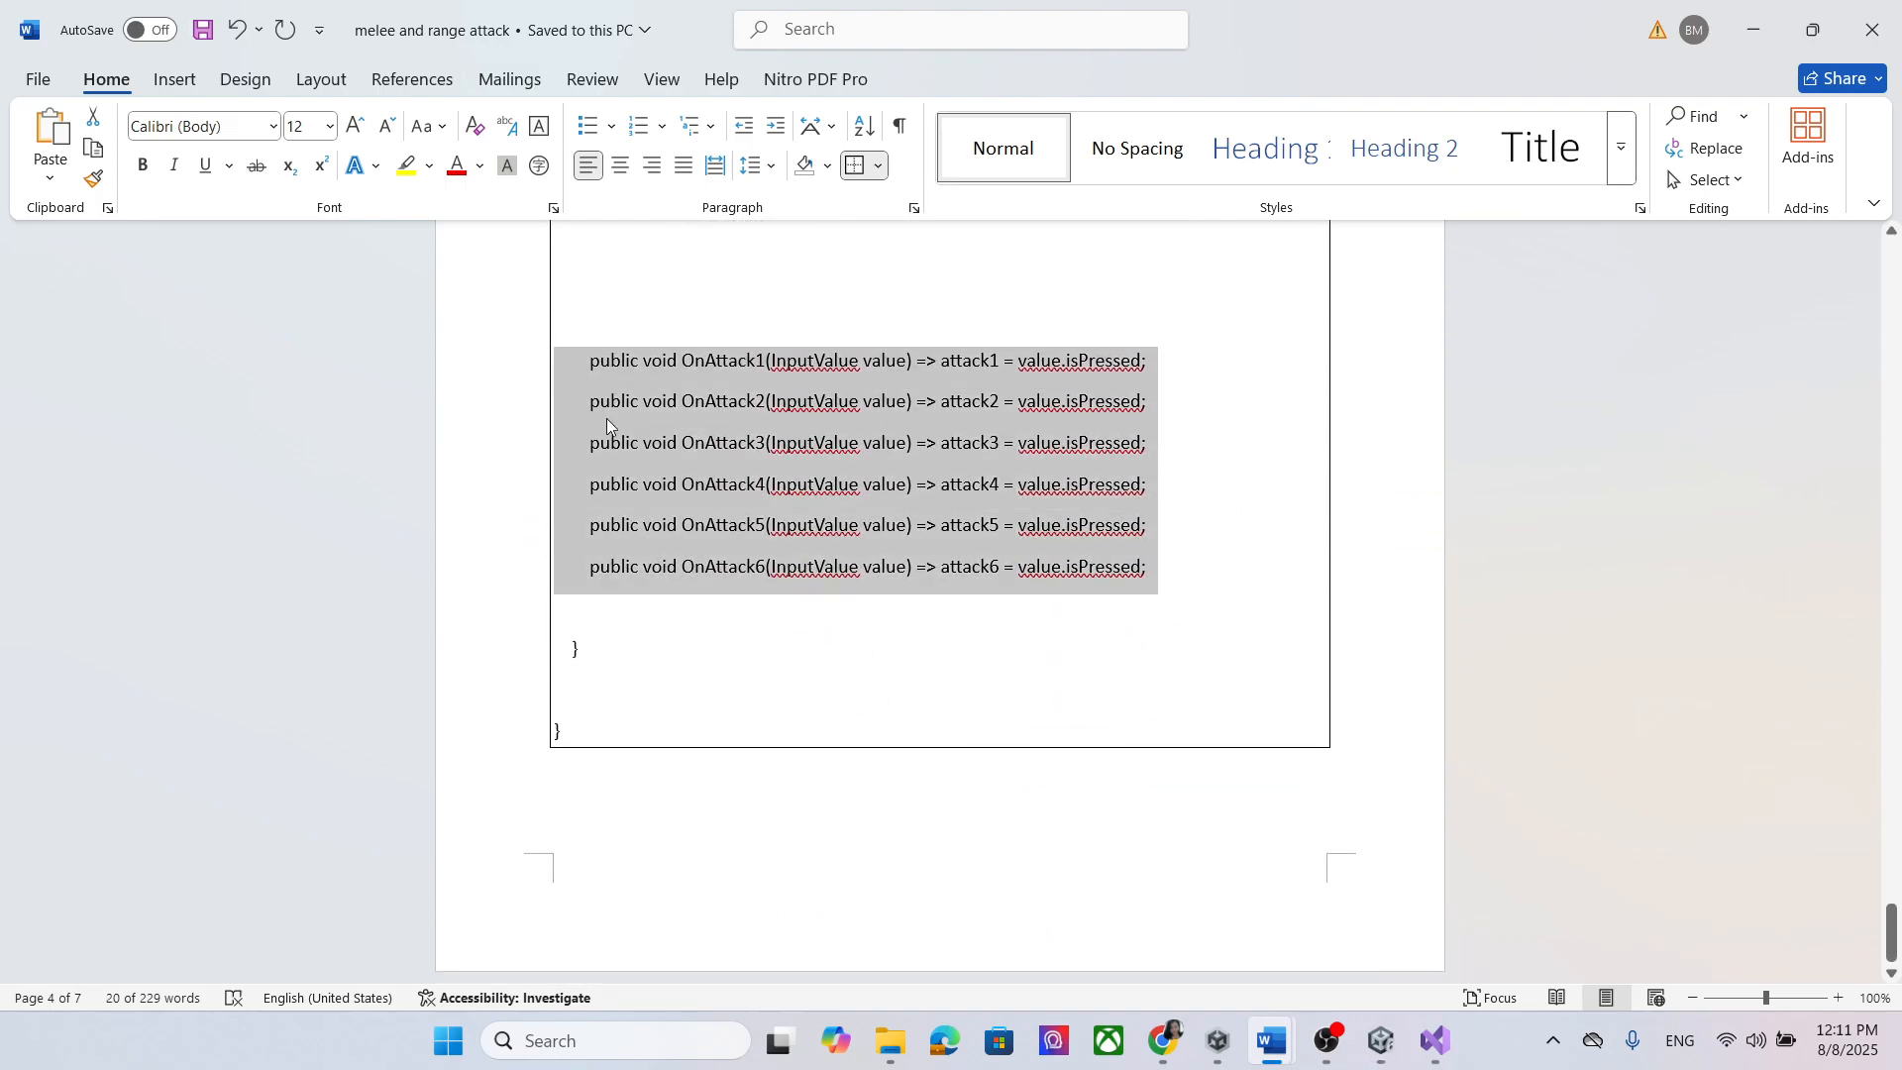
Step: Paste the copied OnAttack1 to OnAttack6 methods below the #if ENABLE_INPUT_SYSTEM line before OnMove in StarterAssetsInputs.cs and save the script
{"action": "left_click", "coordinate": [1751, 28]}
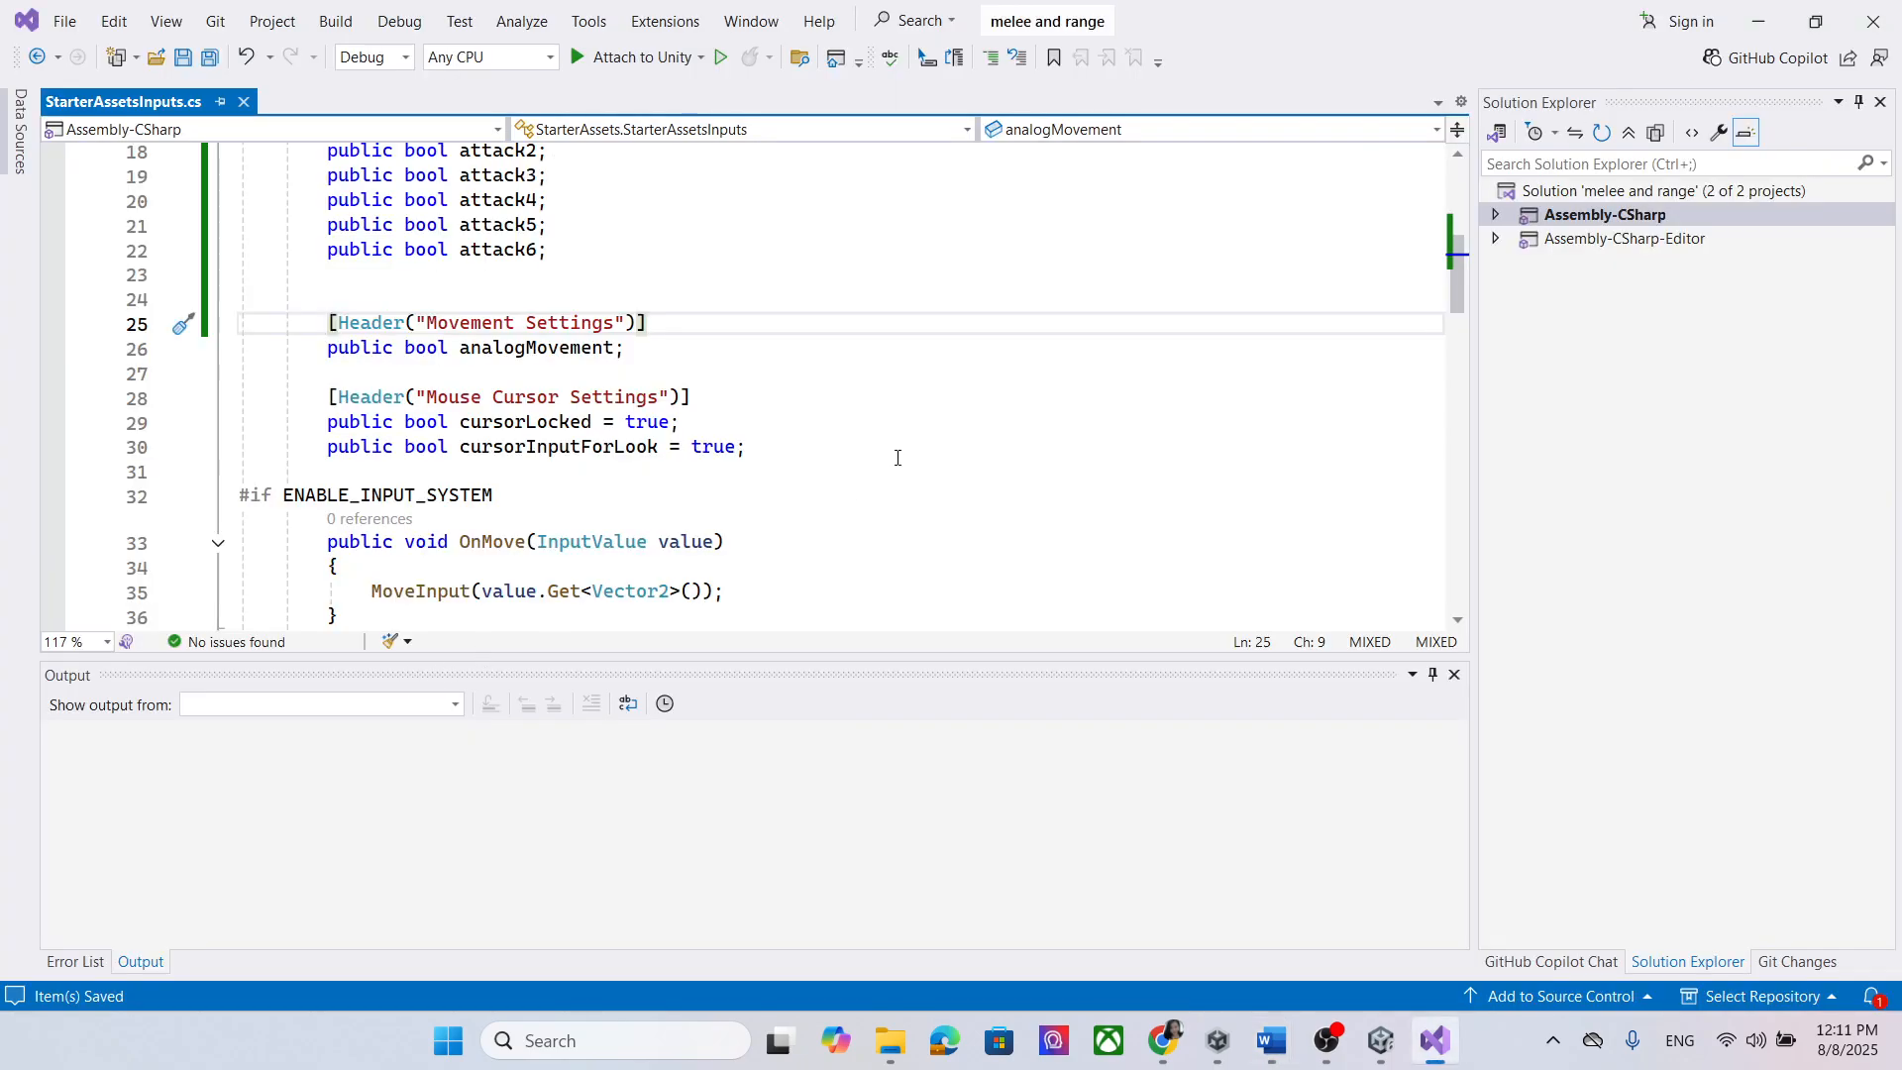
{"action": "scroll", "coordinate": [898, 458], "scroll_direction": "down", "scroll_amount": 20}
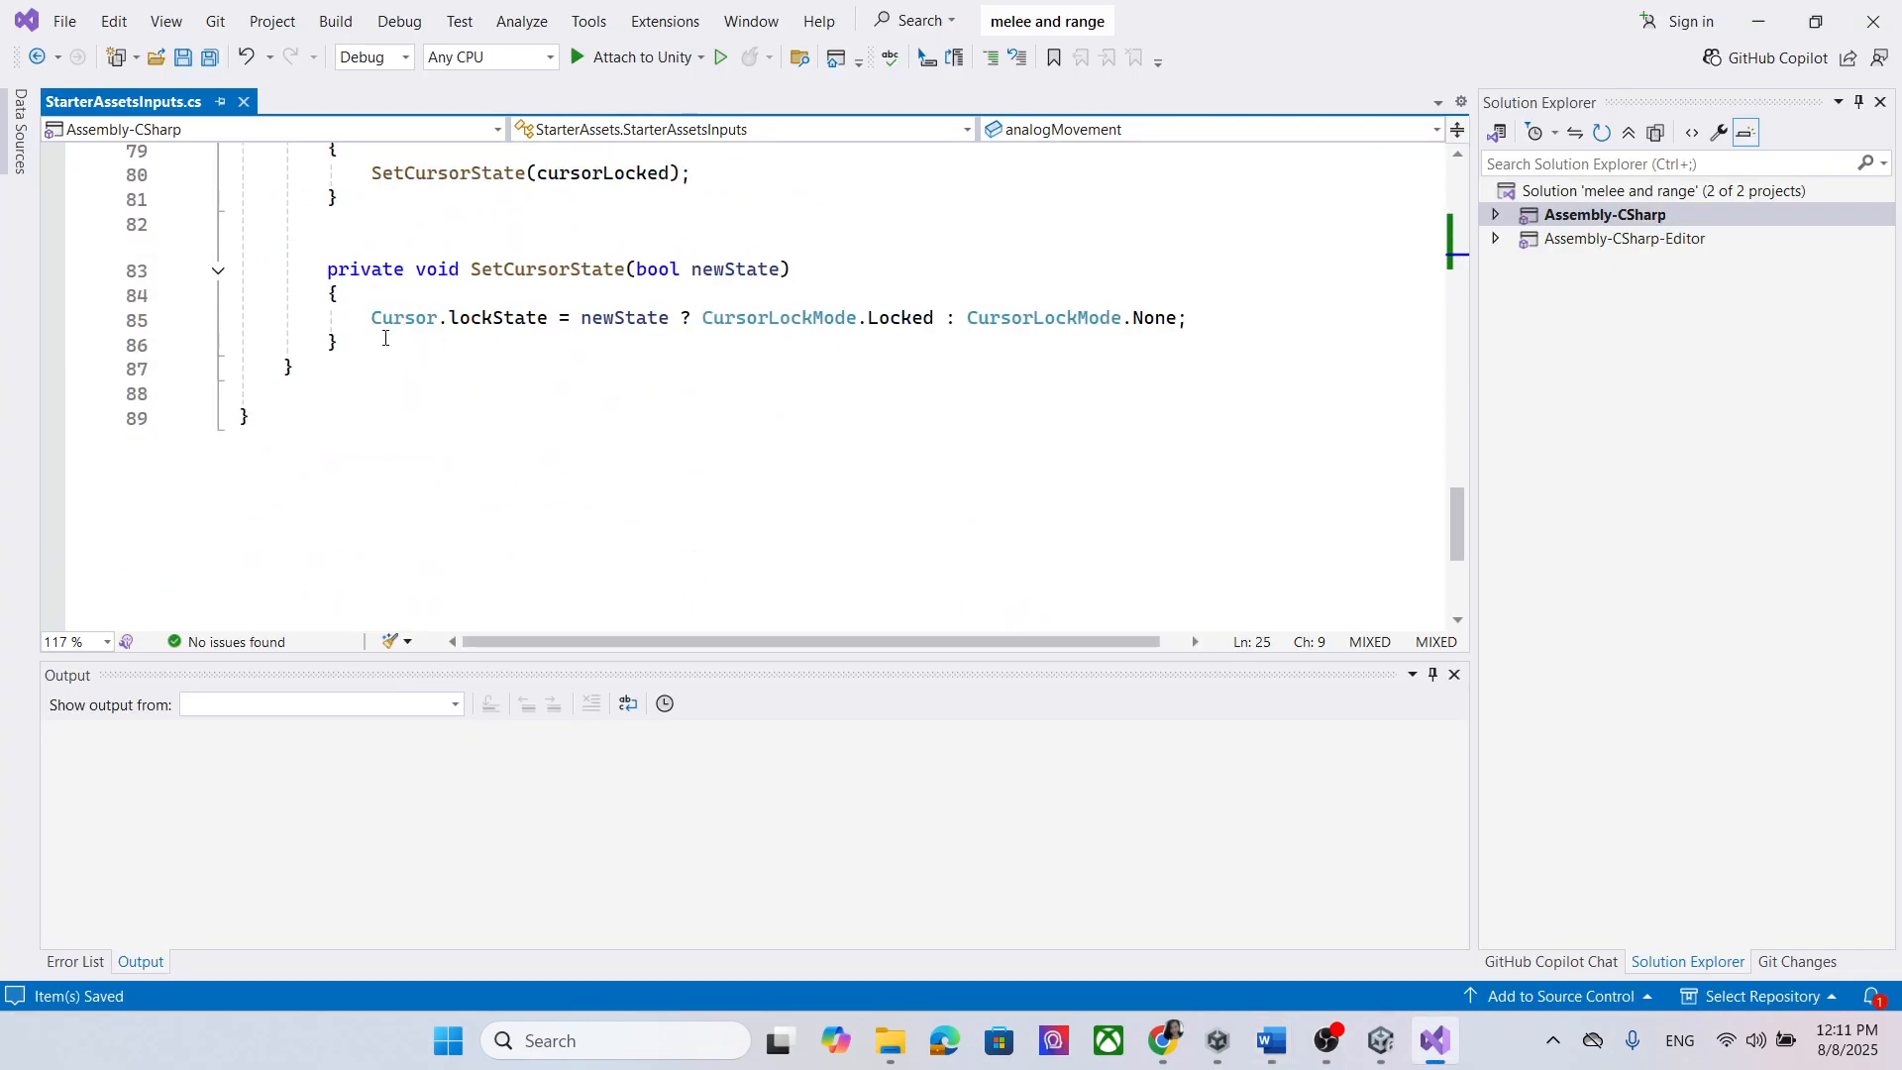
{"action": "left_click", "coordinate": [385, 338]}
{"action": "scroll", "coordinate": [484, 489], "scroll_direction": "up", "scroll_amount": 20}
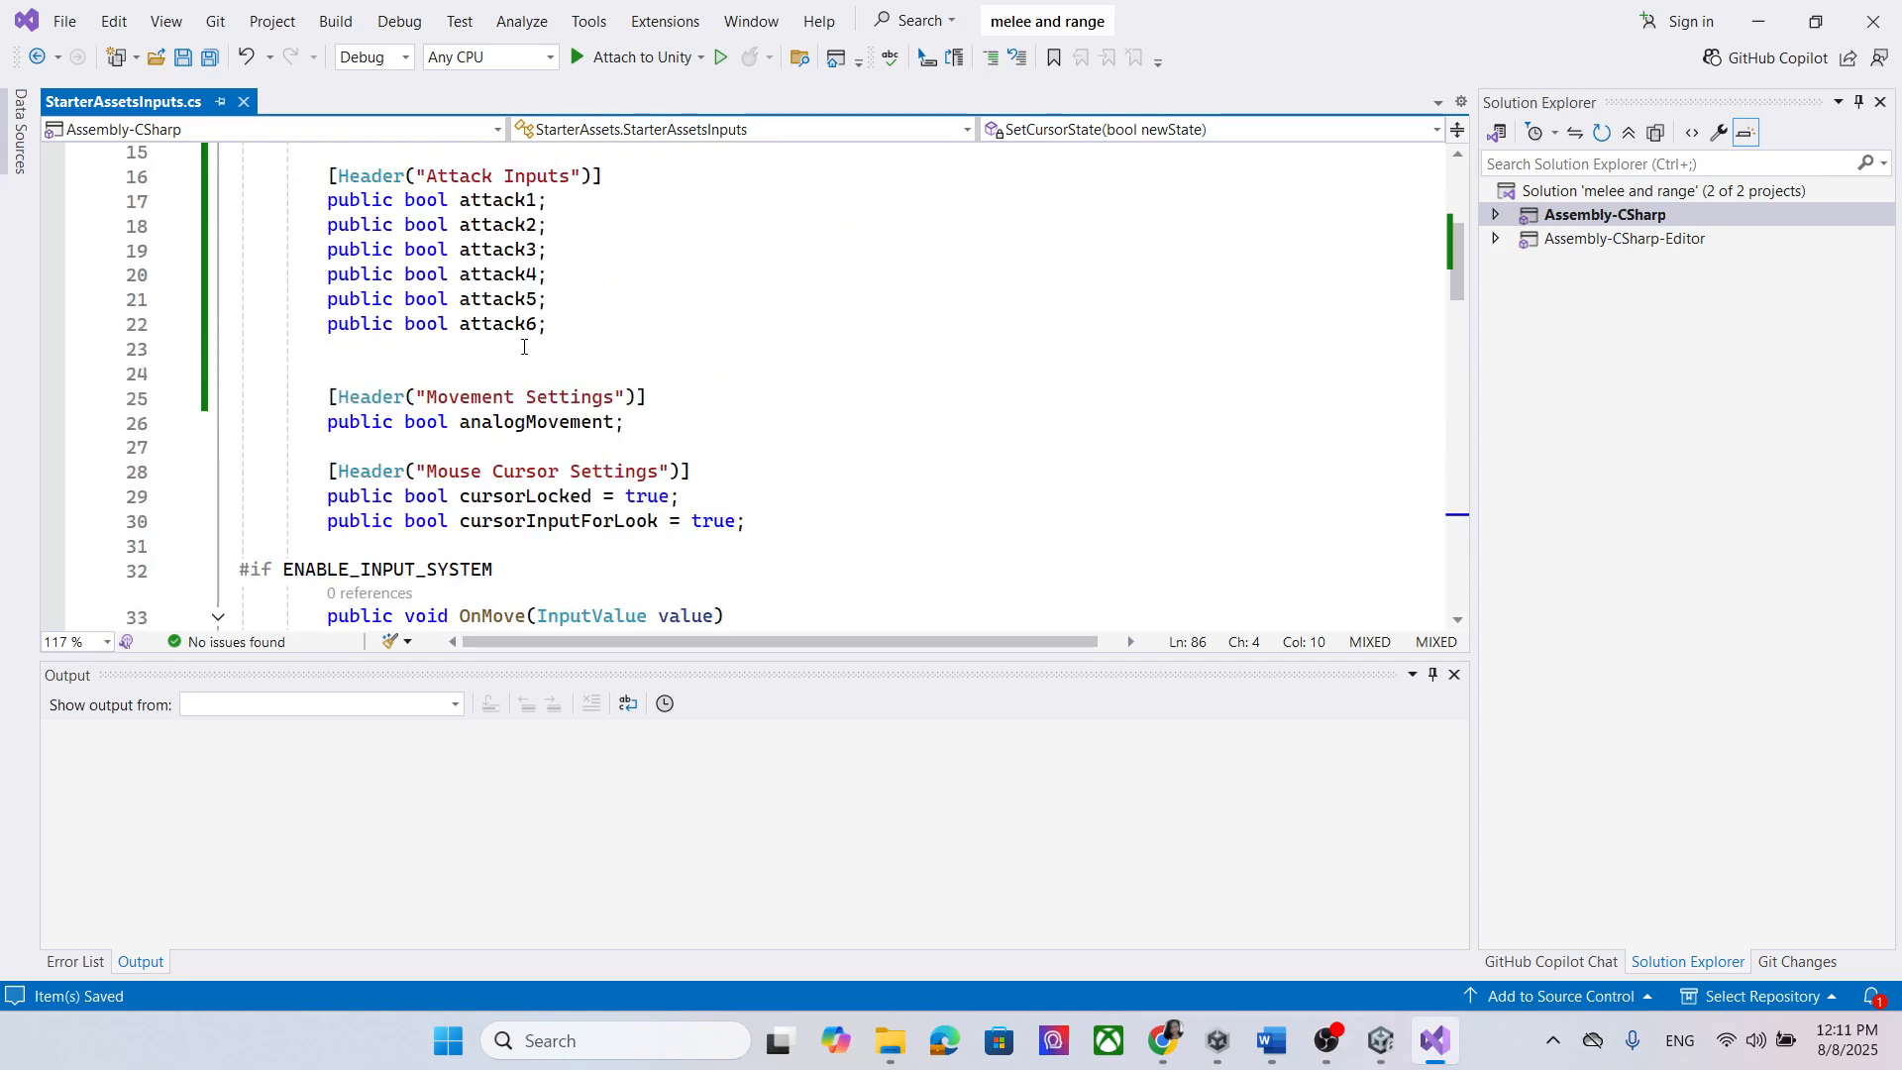
{"action": "scroll", "coordinate": [524, 346], "scroll_direction": "down", "scroll_amount": 3}
{"action": "scroll", "coordinate": [525, 377], "scroll_direction": "up", "scroll_amount": 3}
{"action": "scroll", "coordinate": [529, 417], "scroll_direction": "down", "scroll_amount": 2}
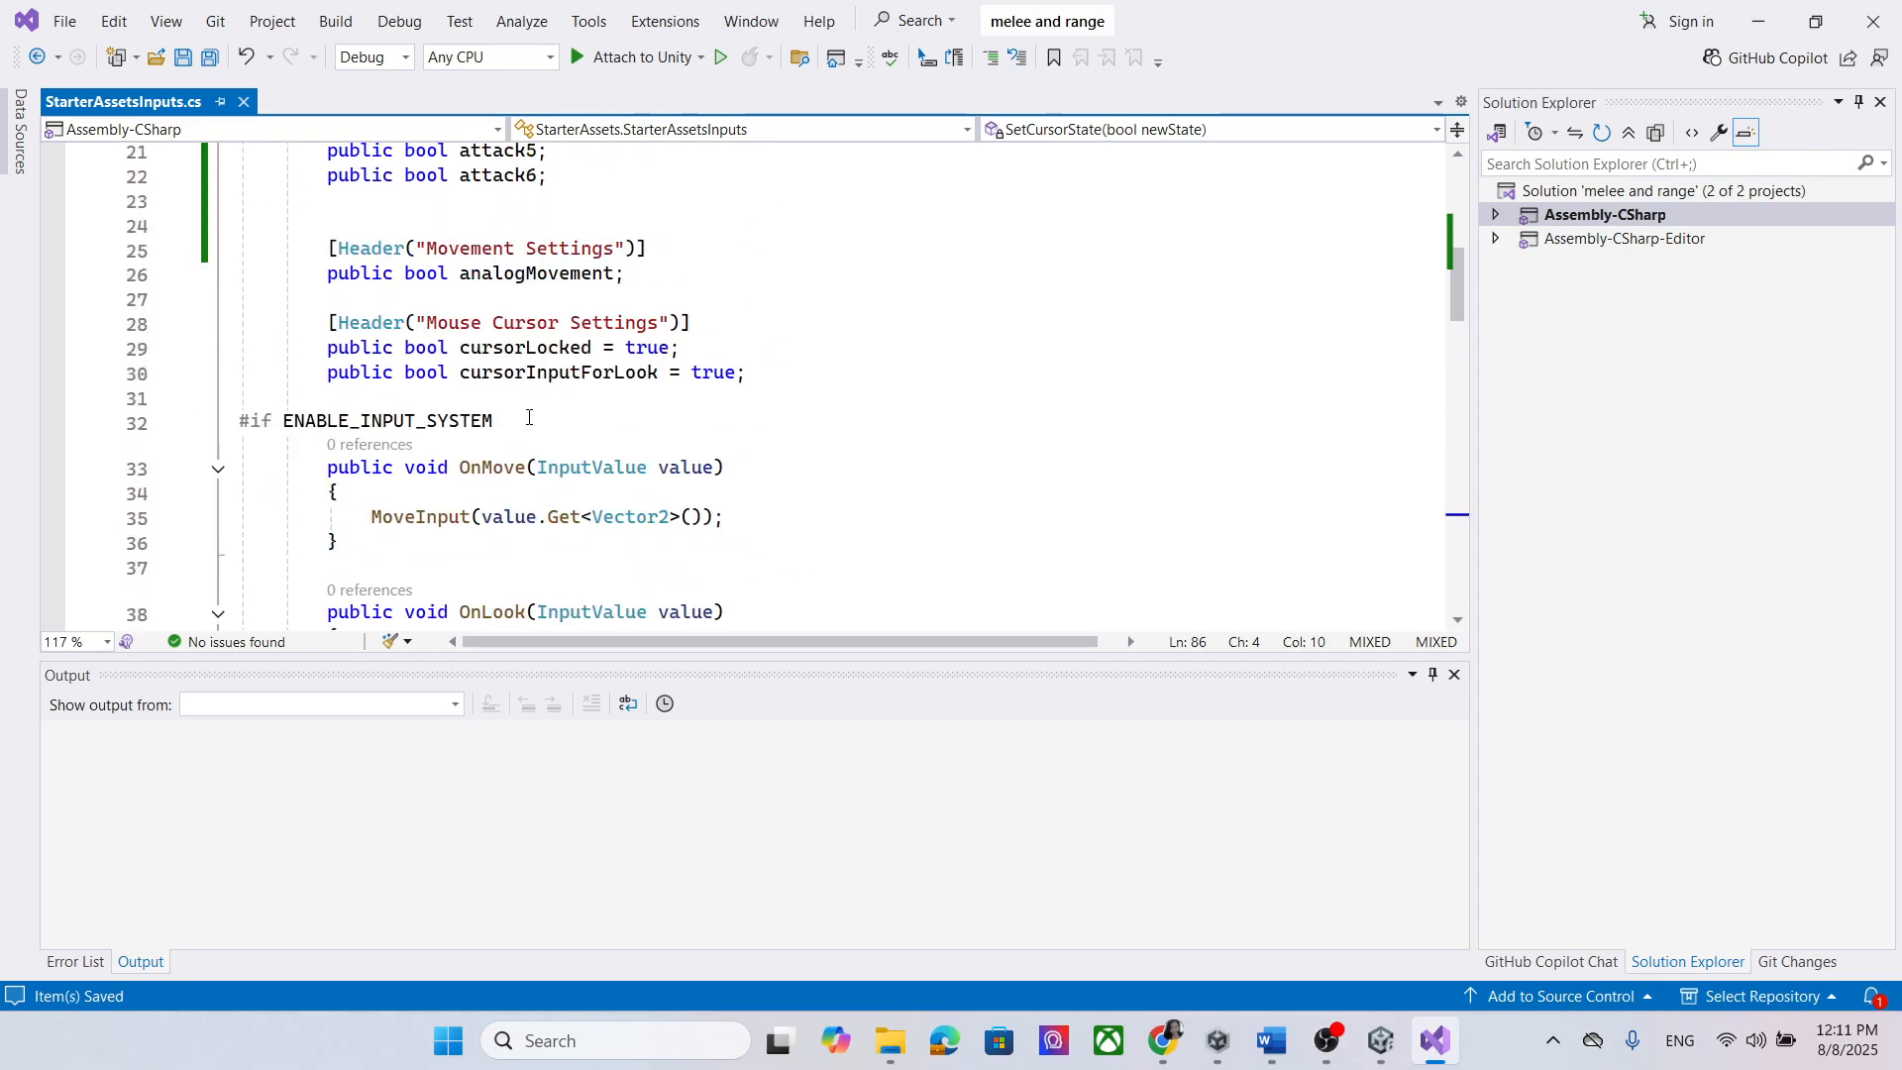
{"action": "left_click", "coordinate": [529, 418]}
{"action": "key", "text": "Return"}
{"action": "key", "text": "Return"}
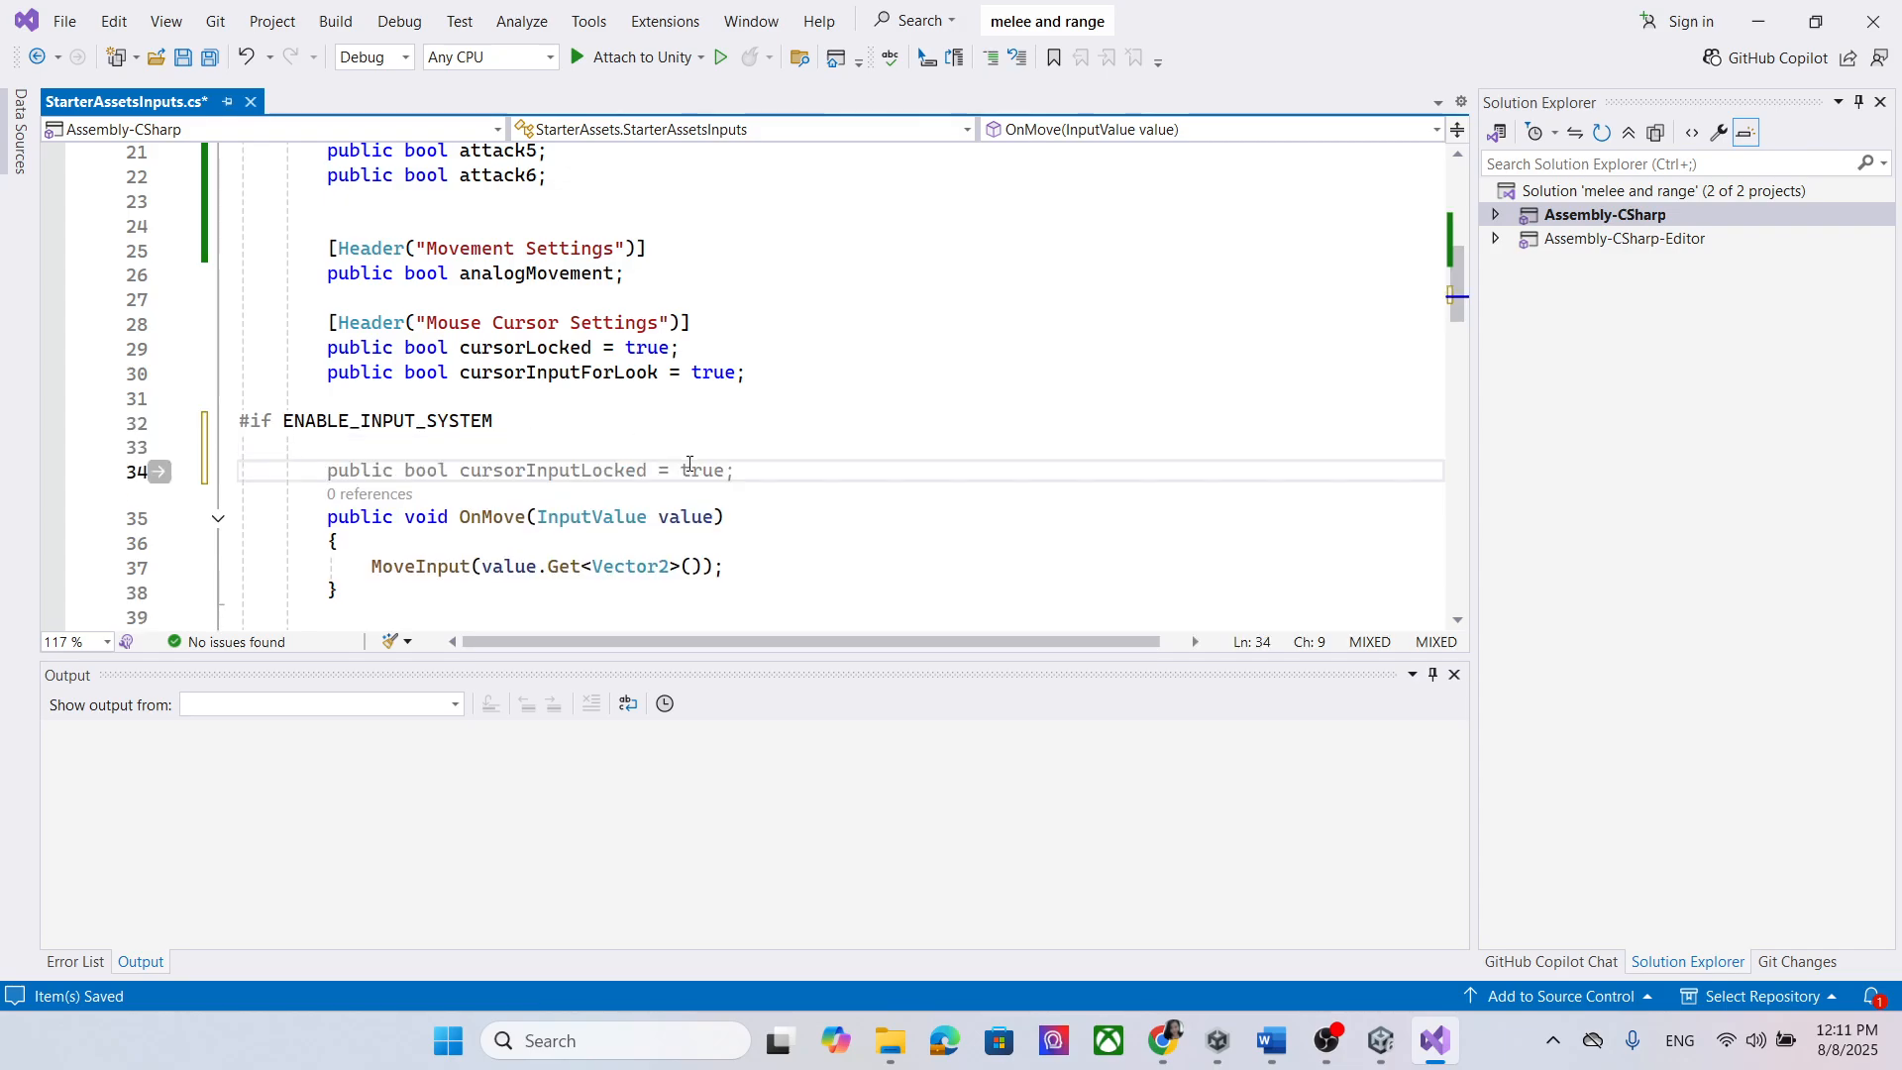
{"action": "key", "text": "ctrl+v"}
{"action": "scroll", "coordinate": [1159, 480], "scroll_direction": "down", "scroll_amount": 3}
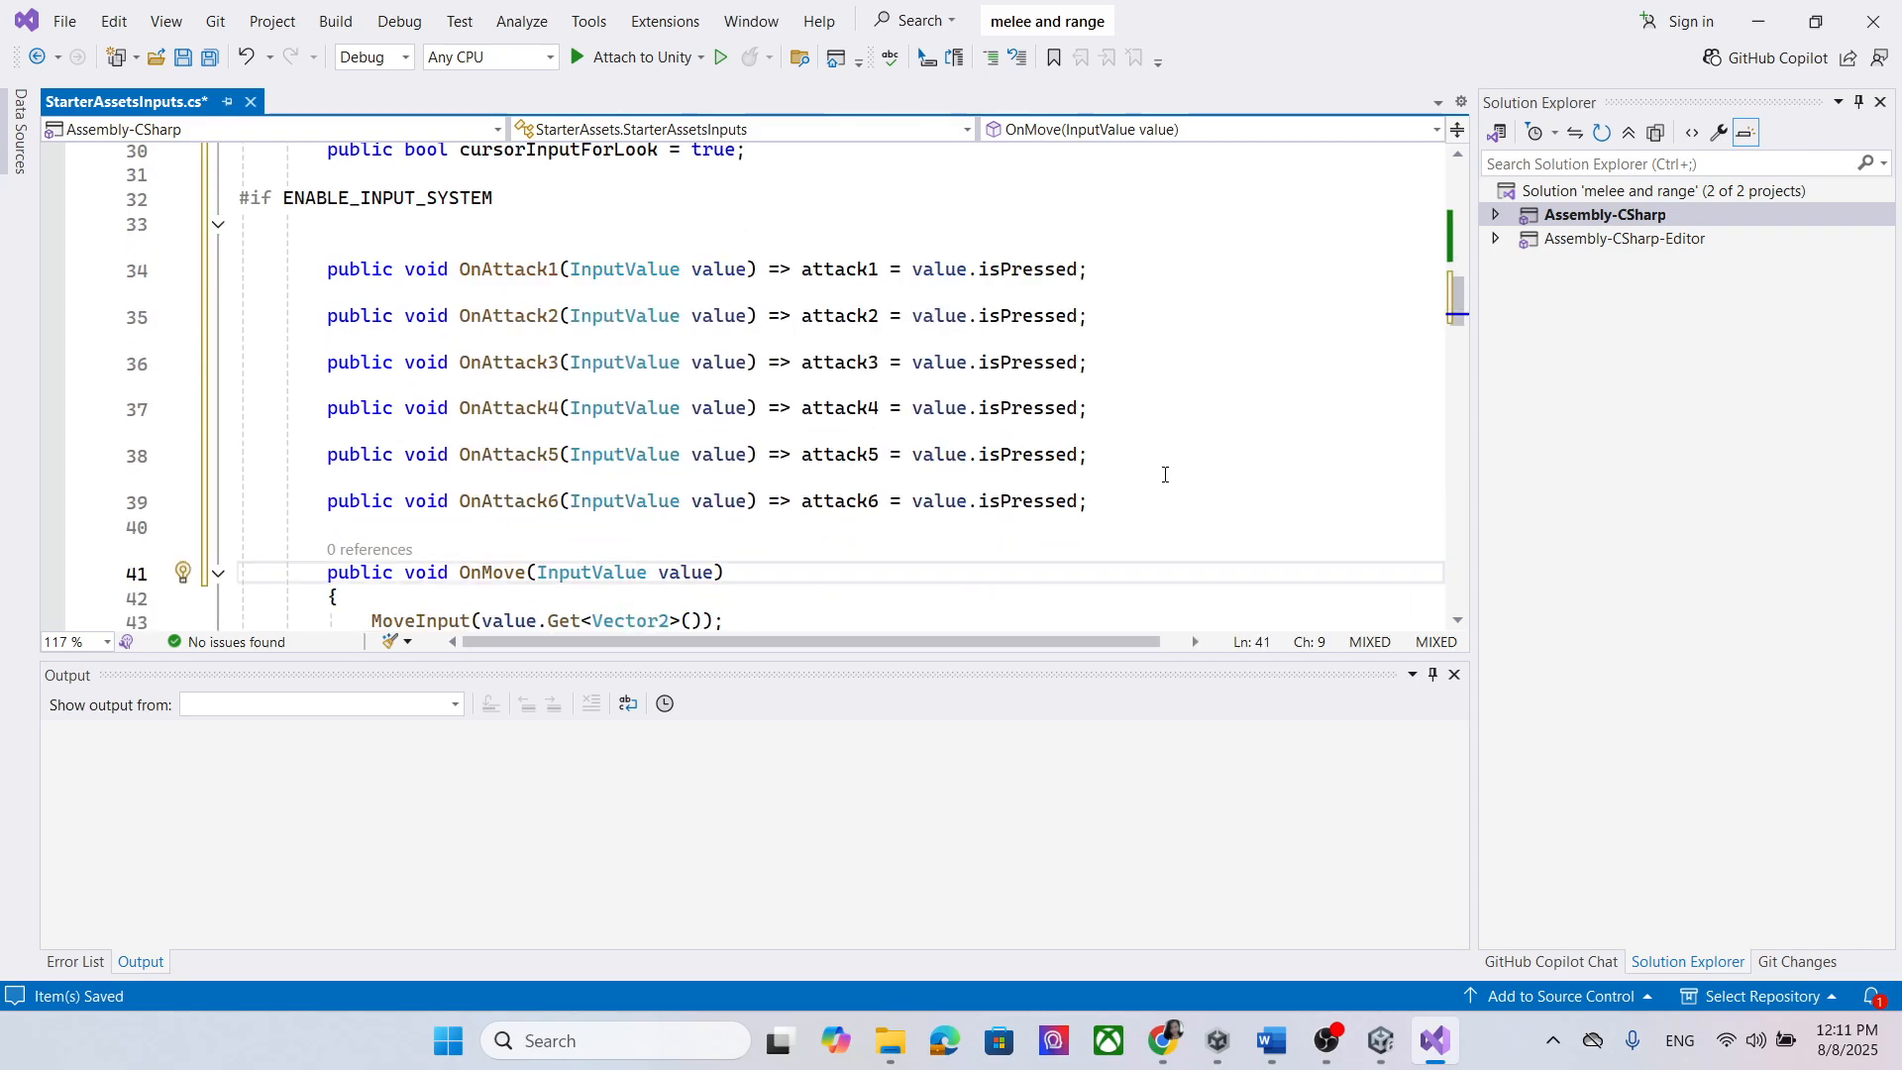
{"action": "key", "text": "ctrl+s"}
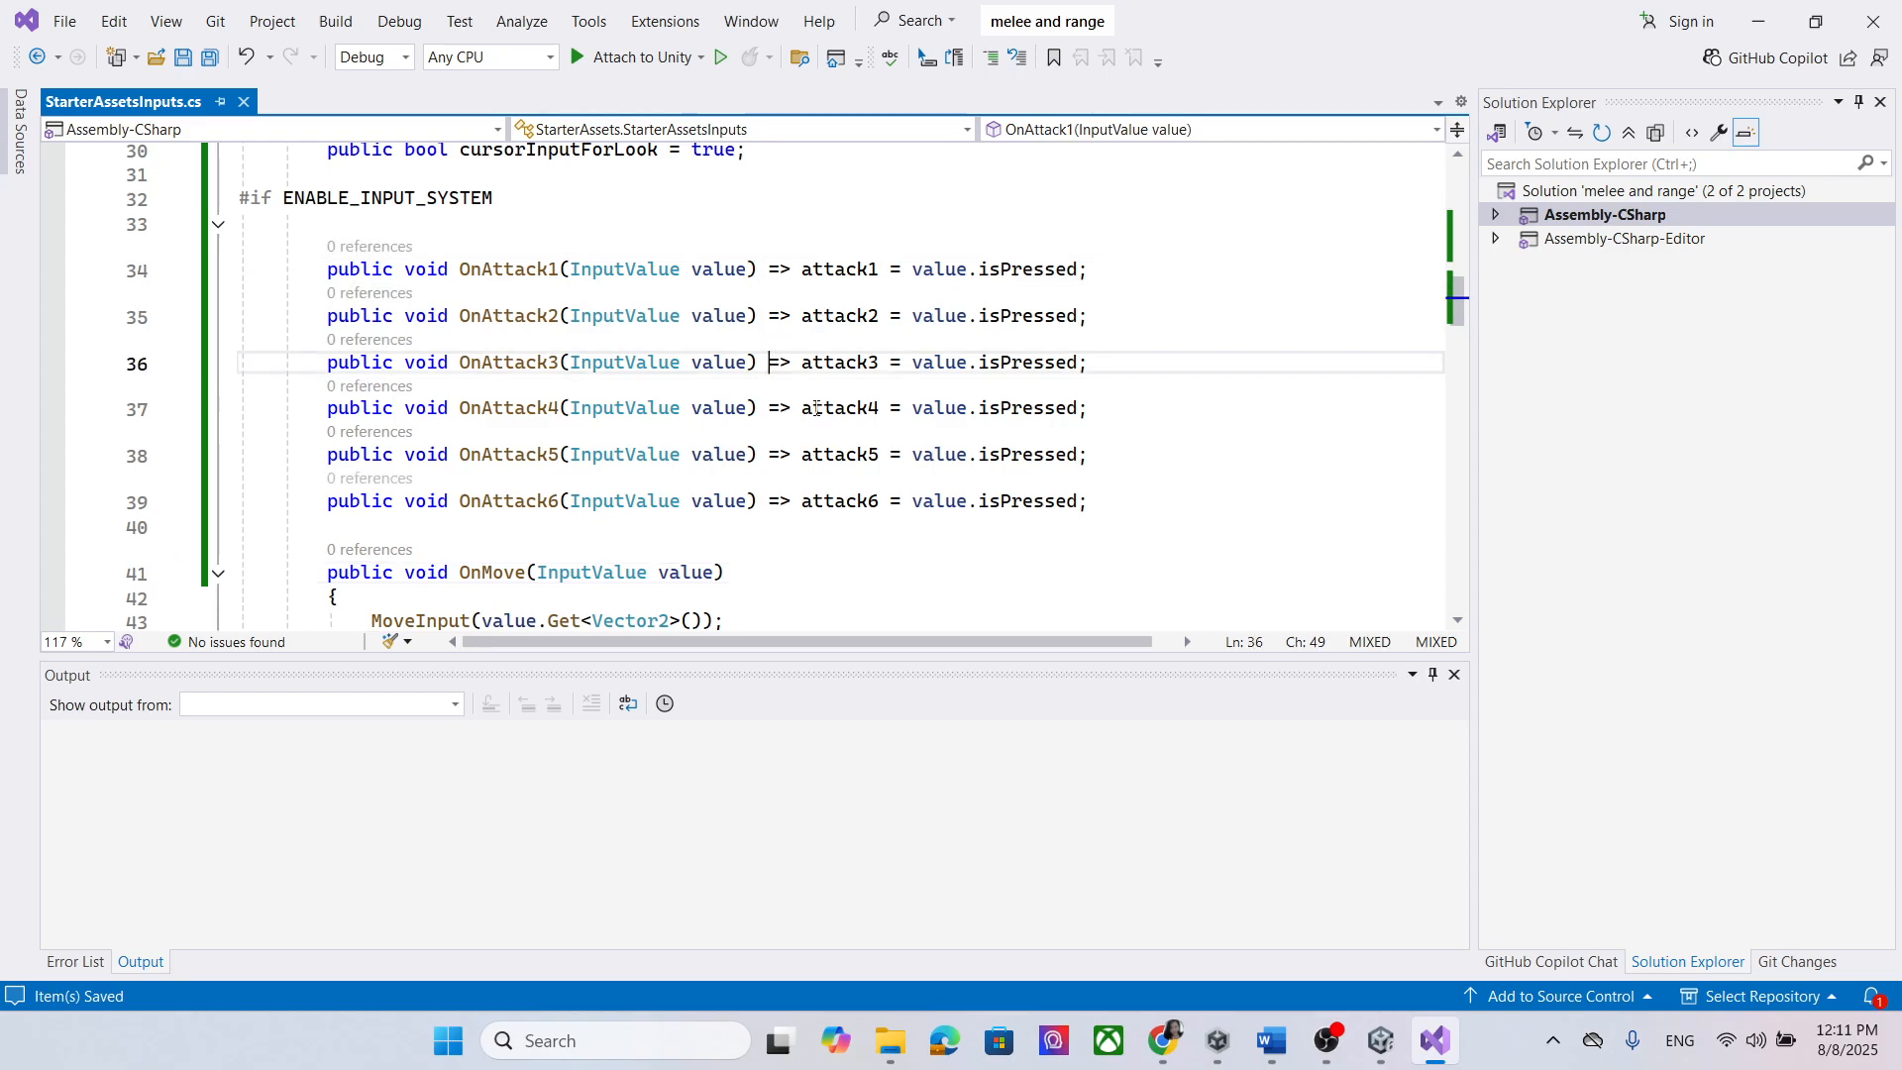
{"action": "left_click", "coordinate": [816, 516]}
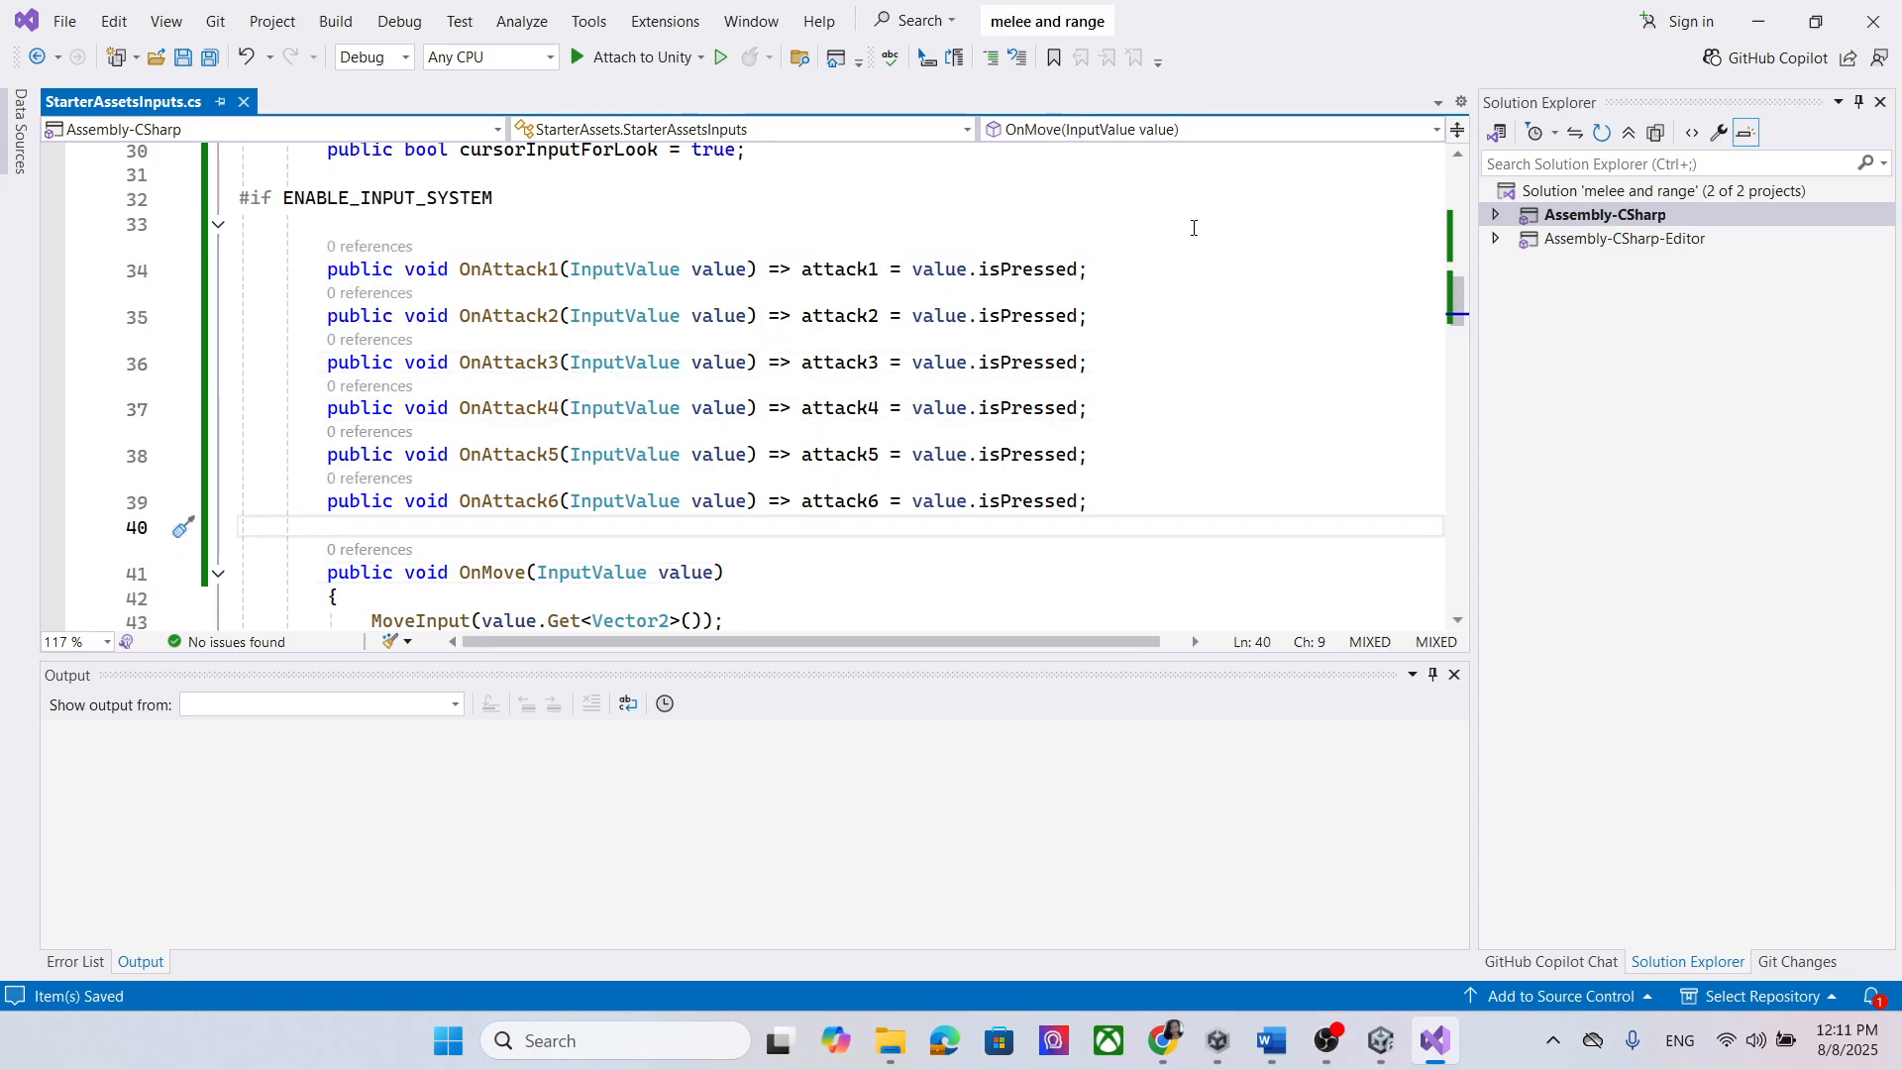
Step: Switch to Unity and inspect the Attack Inputs fields and Player Input component of the PlayerArmature object
{"action": "left_click", "coordinate": [1758, 21]}
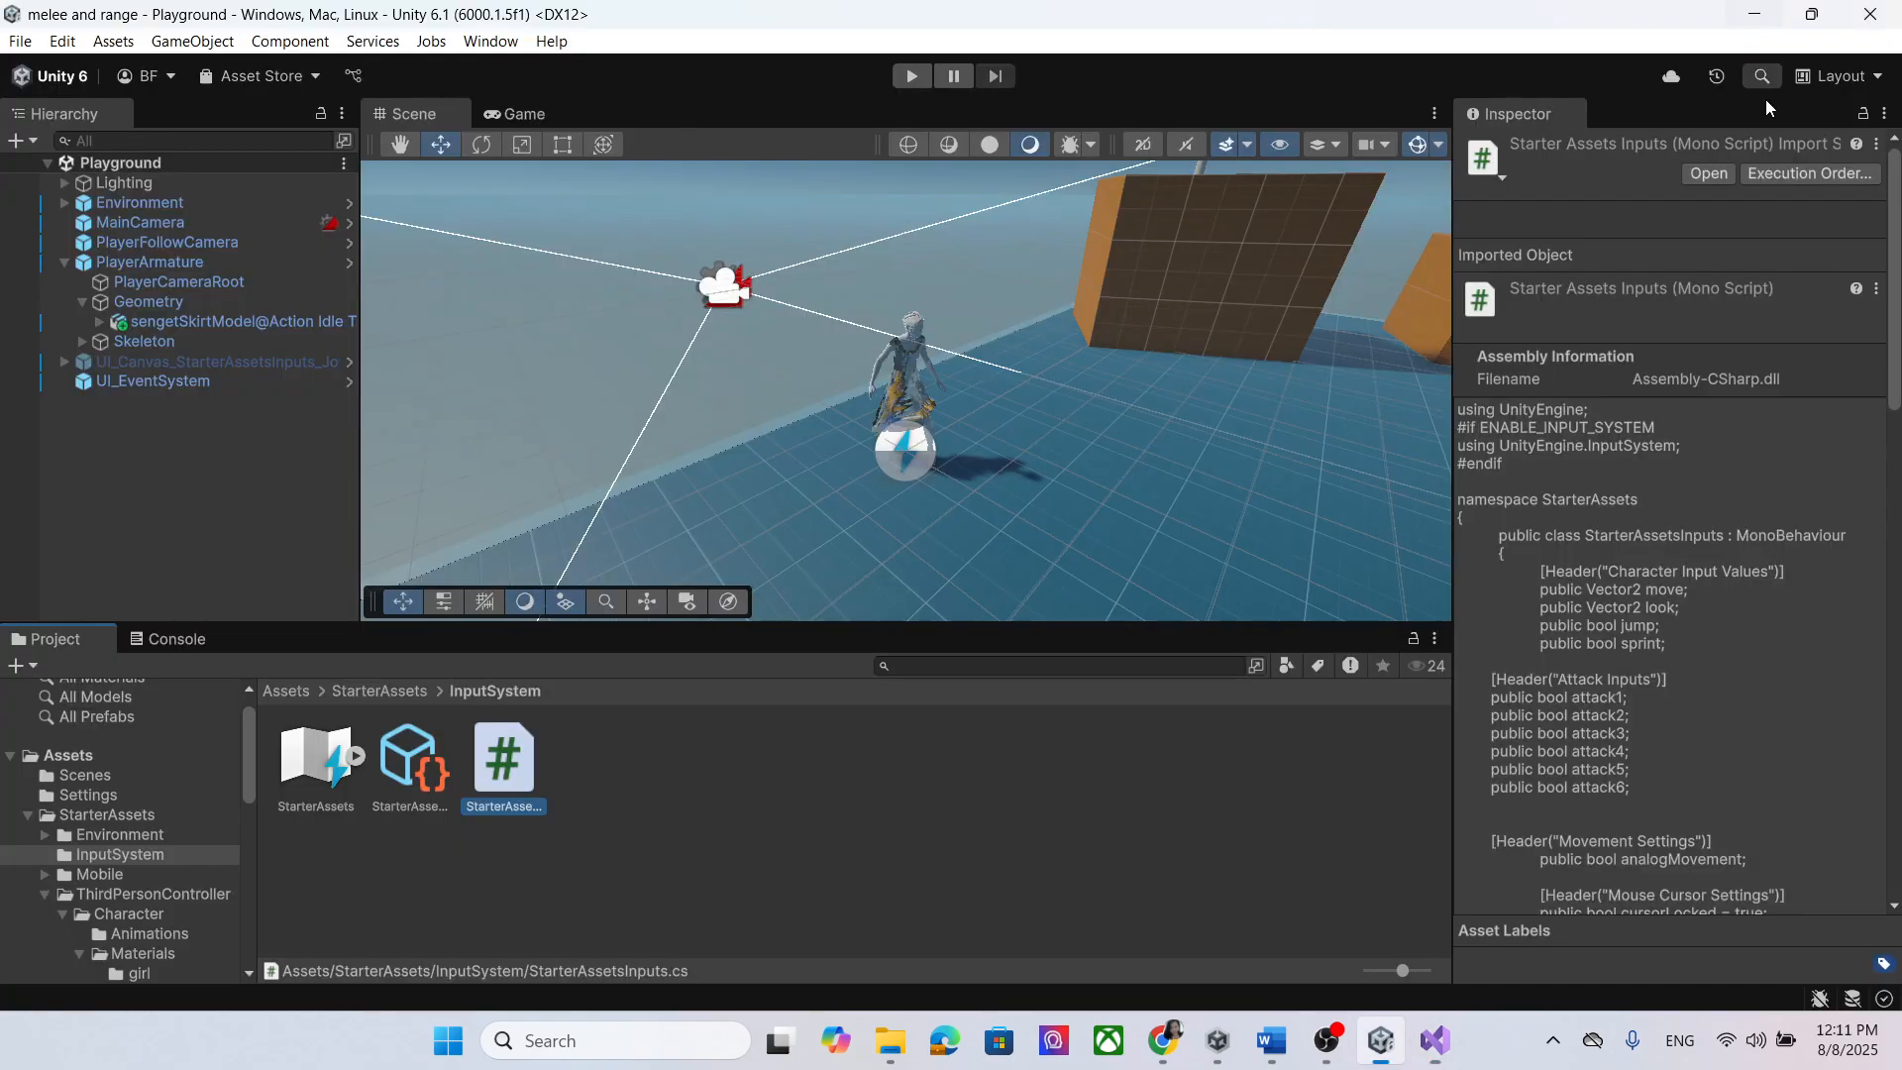
{"action": "left_click", "coordinate": [220, 264]}
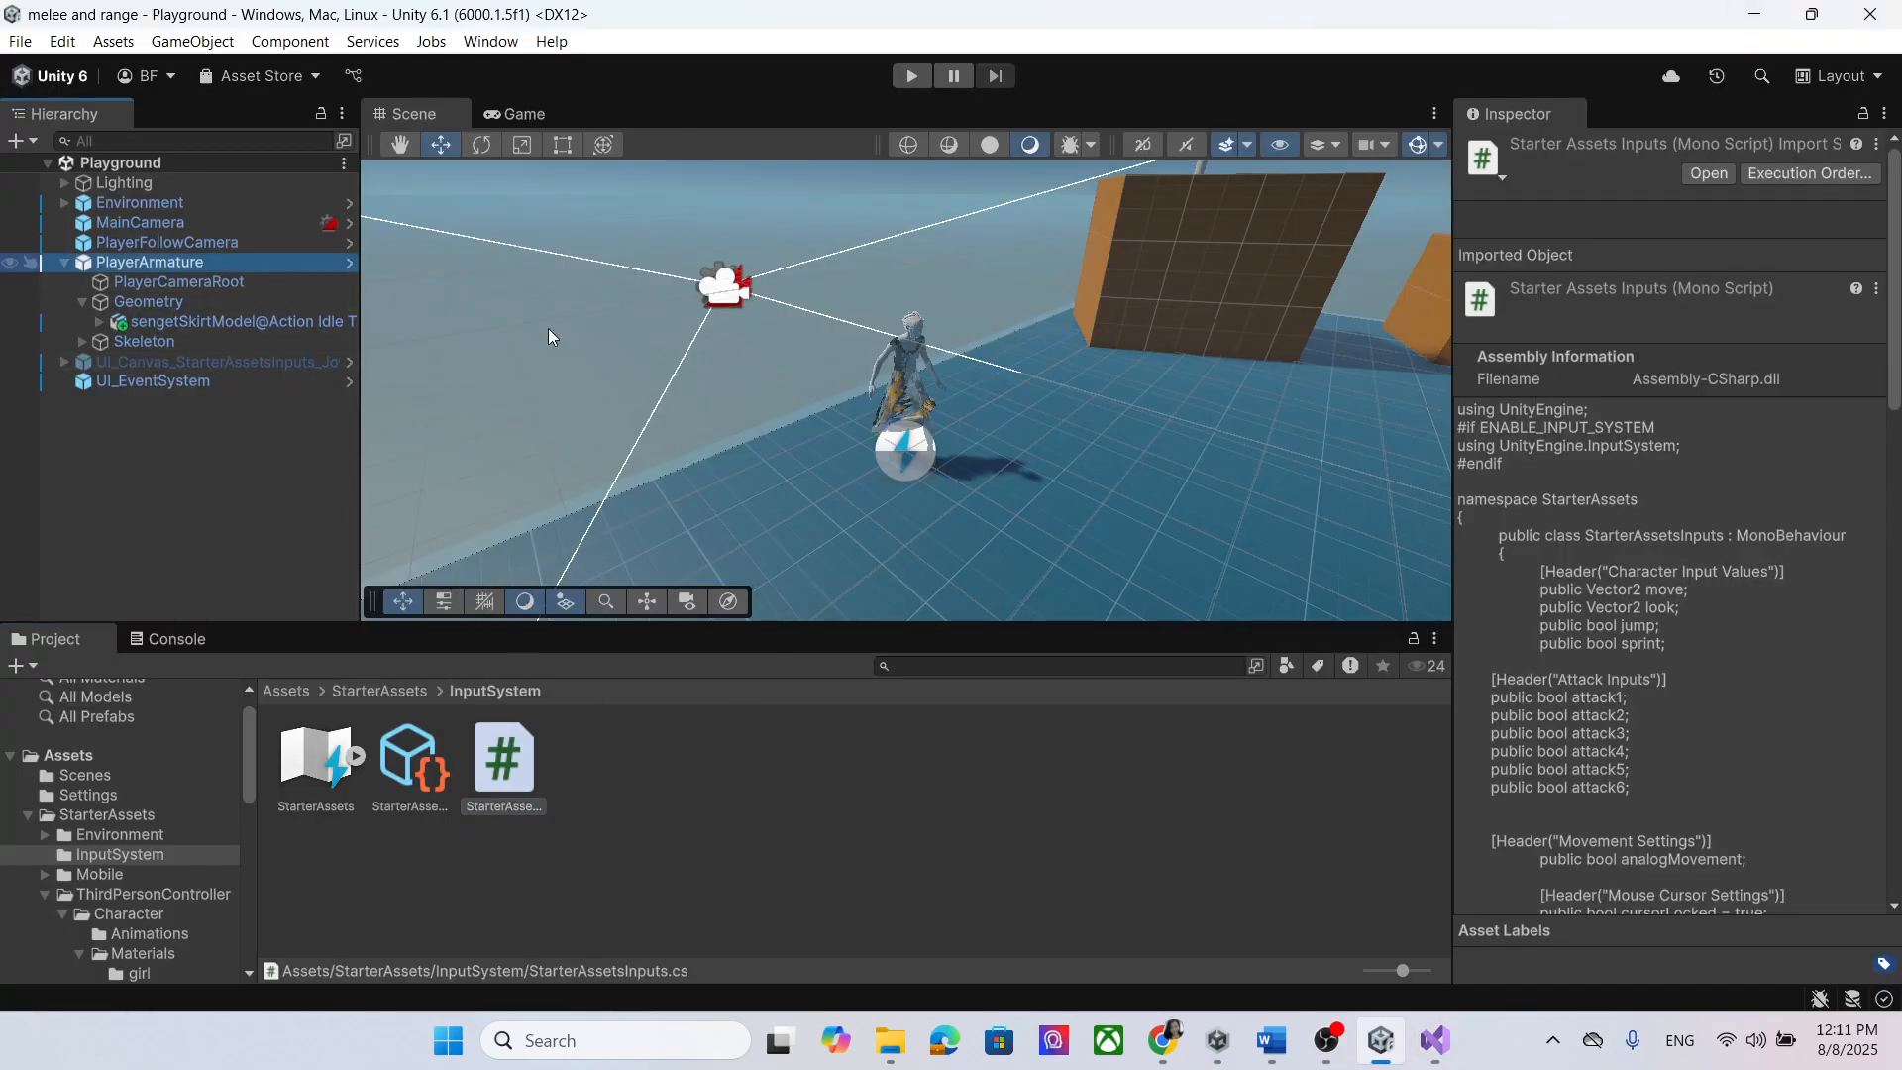
{"action": "scroll", "coordinate": [1754, 781], "scroll_direction": "down", "scroll_amount": 5}
{"action": "scroll", "coordinate": [1753, 781], "scroll_direction": "down", "scroll_amount": 10}
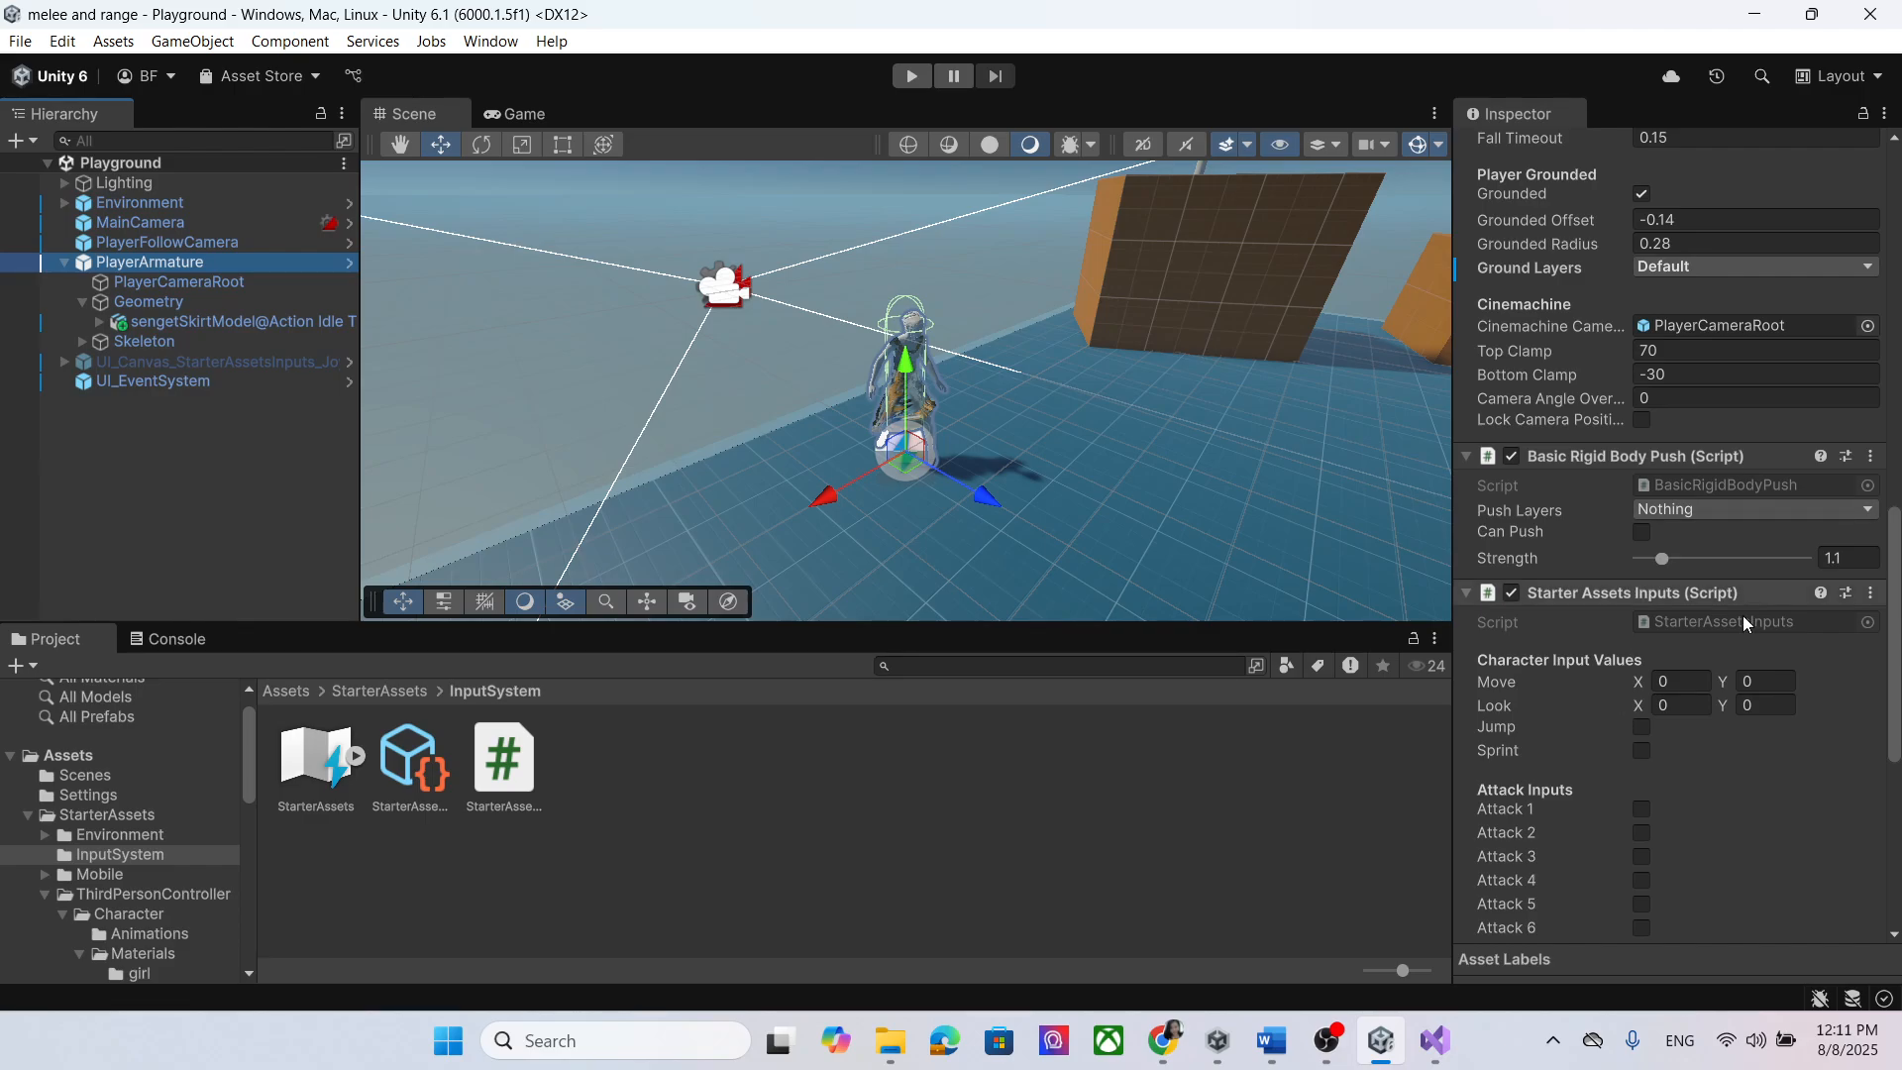
{"action": "scroll", "coordinate": [1763, 733], "scroll_direction": "down", "scroll_amount": 5}
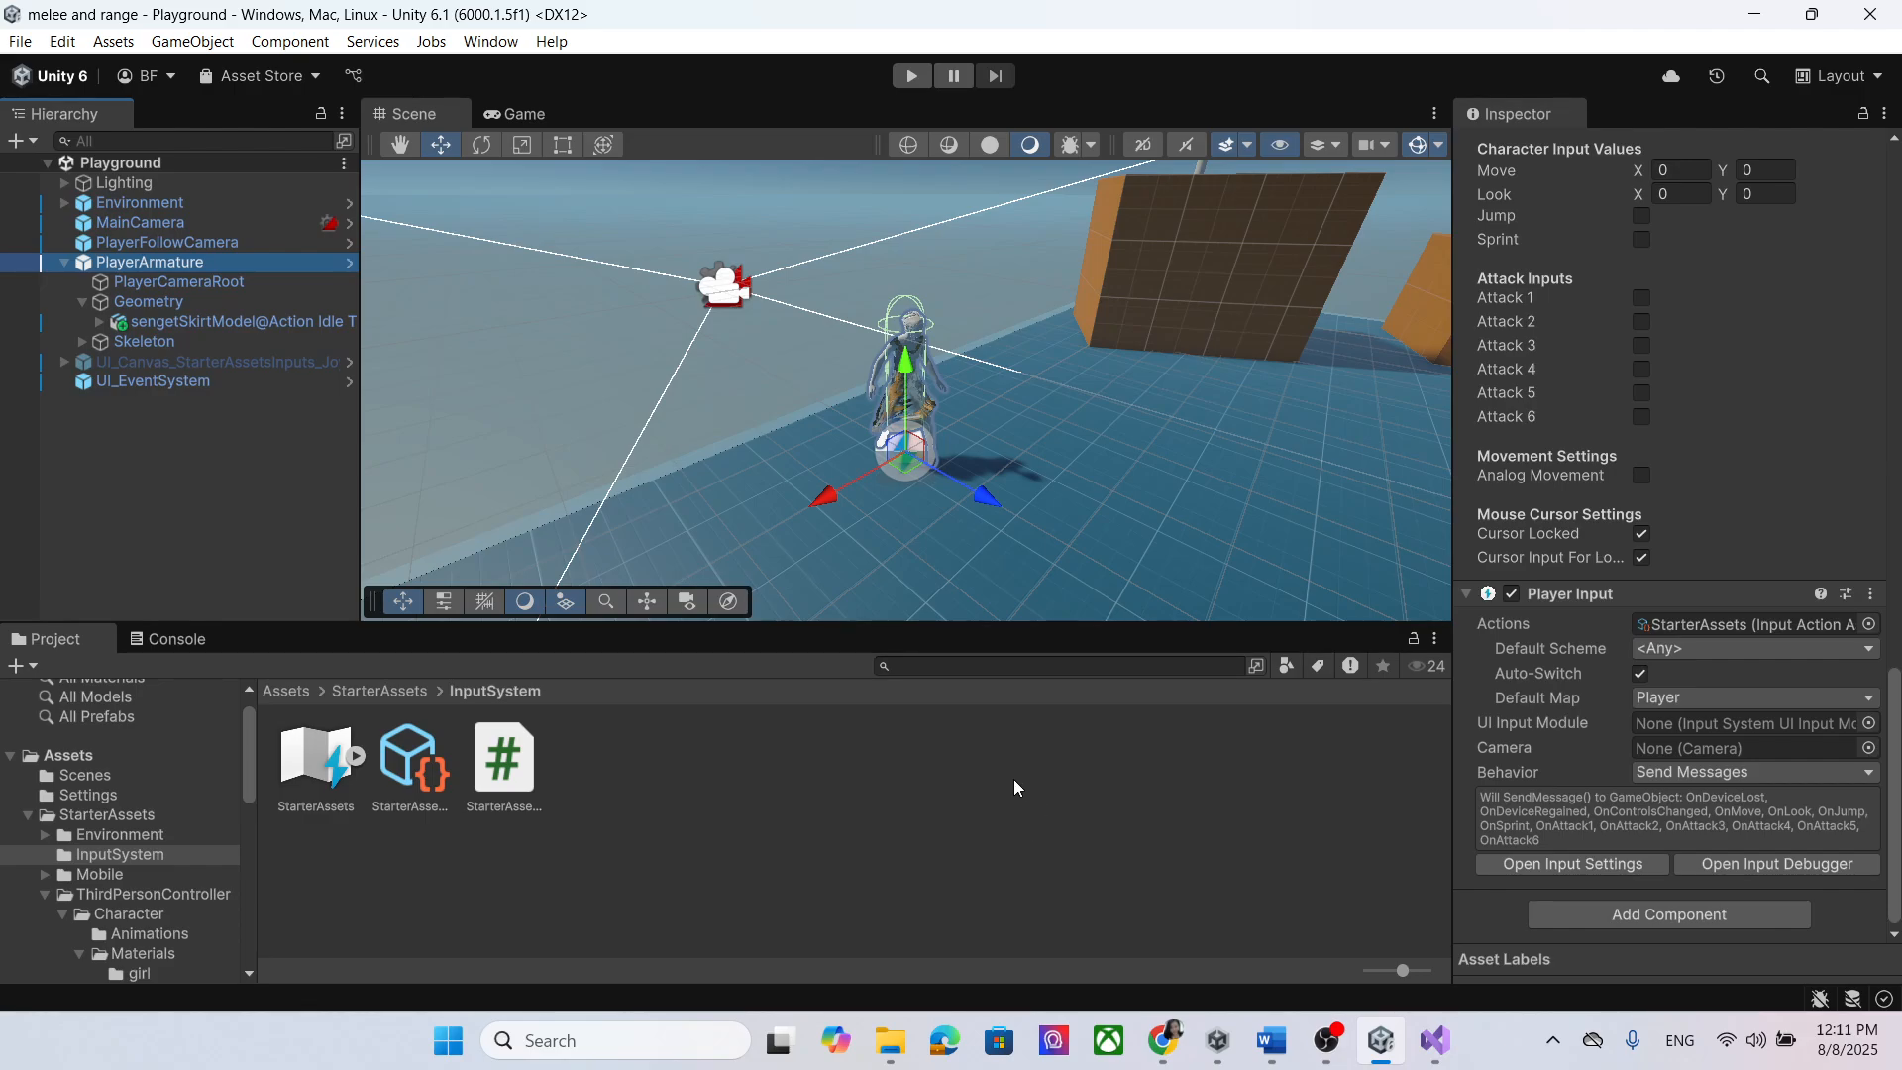
{"action": "left_click", "coordinate": [1429, 1045]}
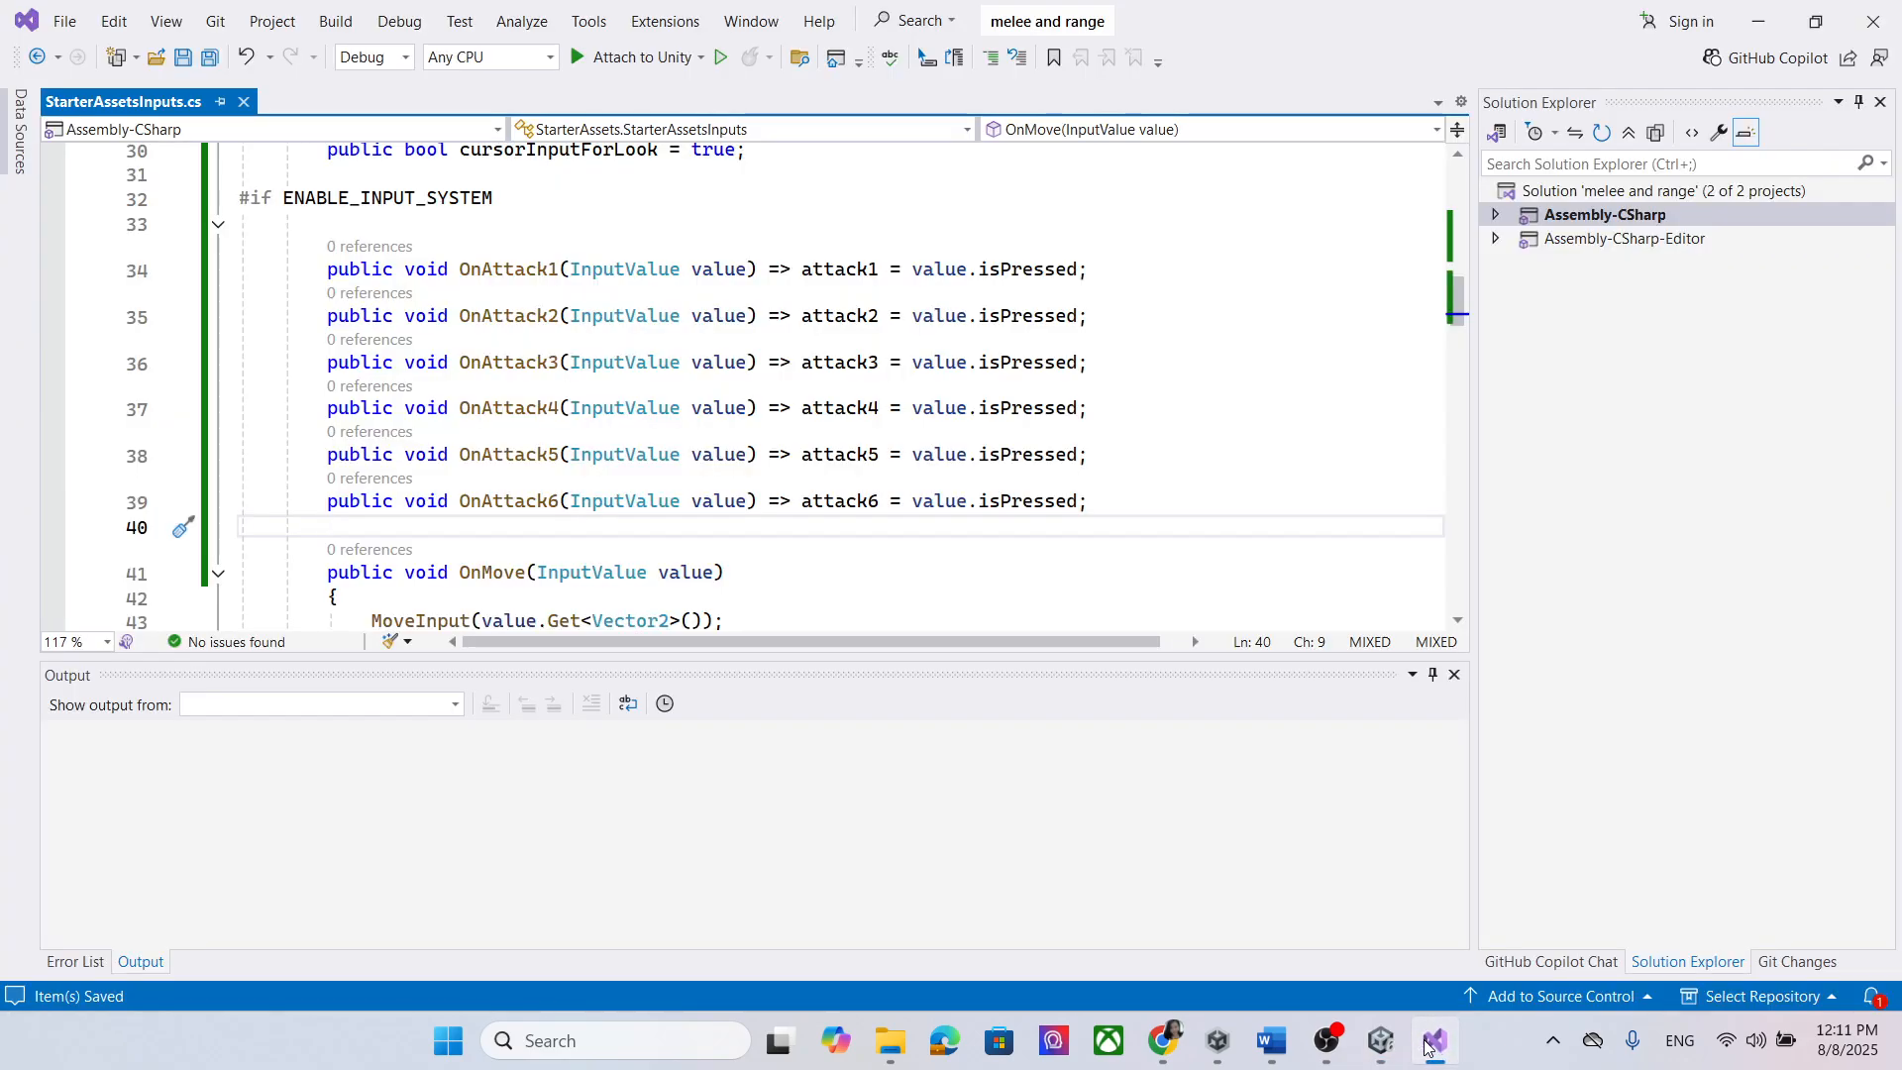
{"action": "left_click", "coordinate": [1429, 1045]}
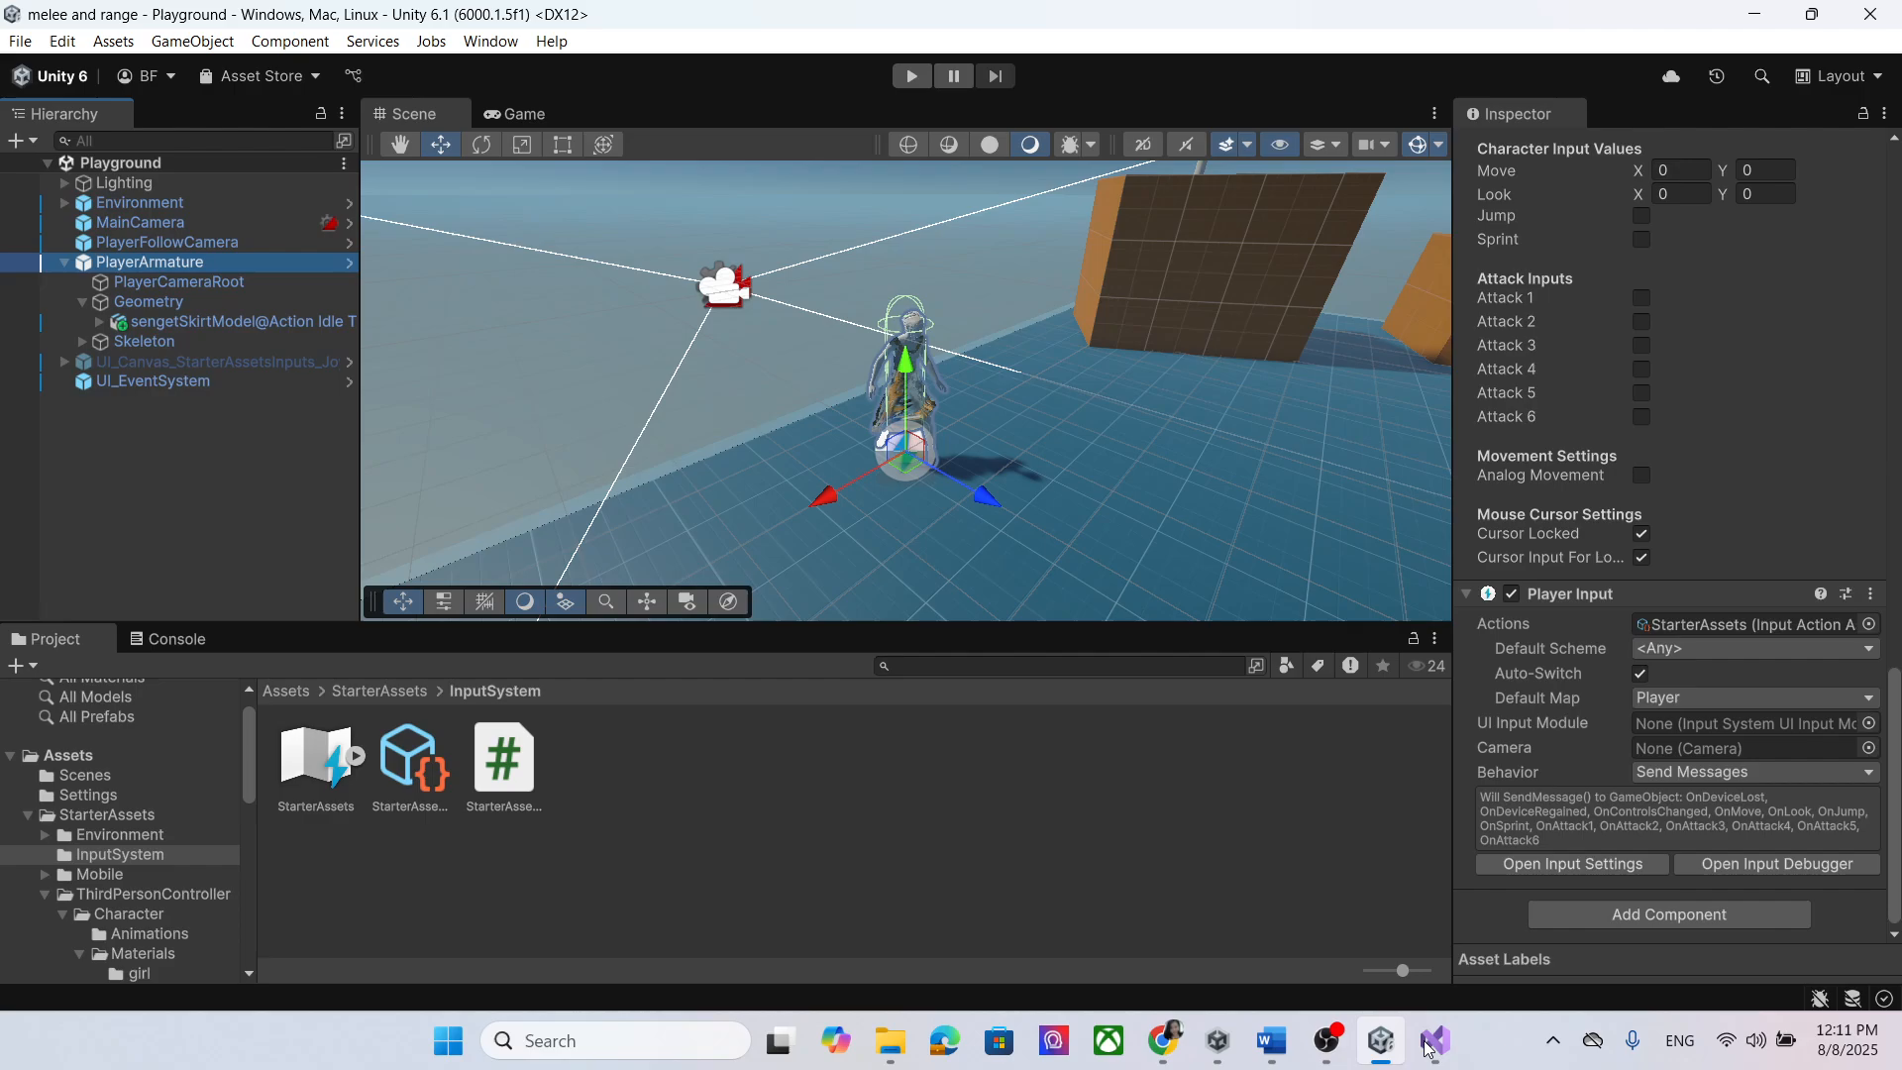
{"action": "left_click", "coordinate": [1429, 1045]}
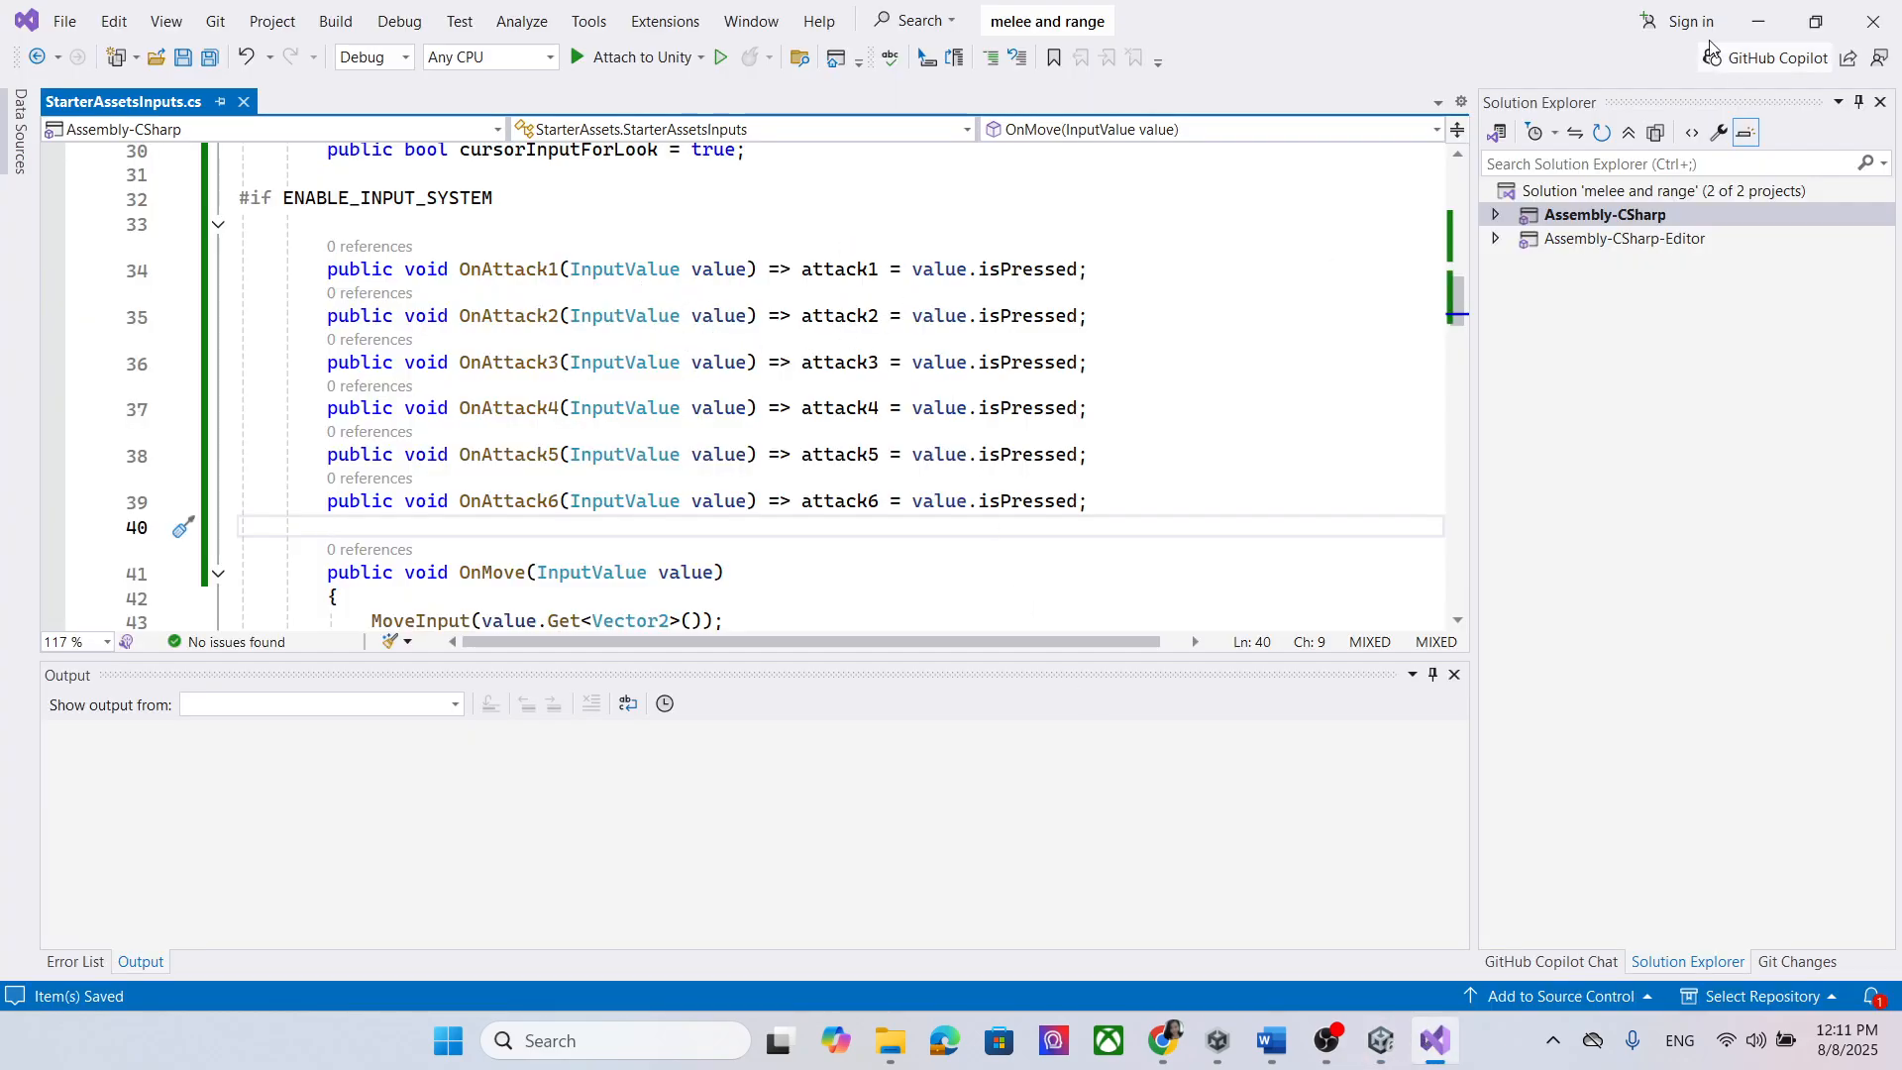
{"action": "left_click", "coordinate": [1759, 21]}
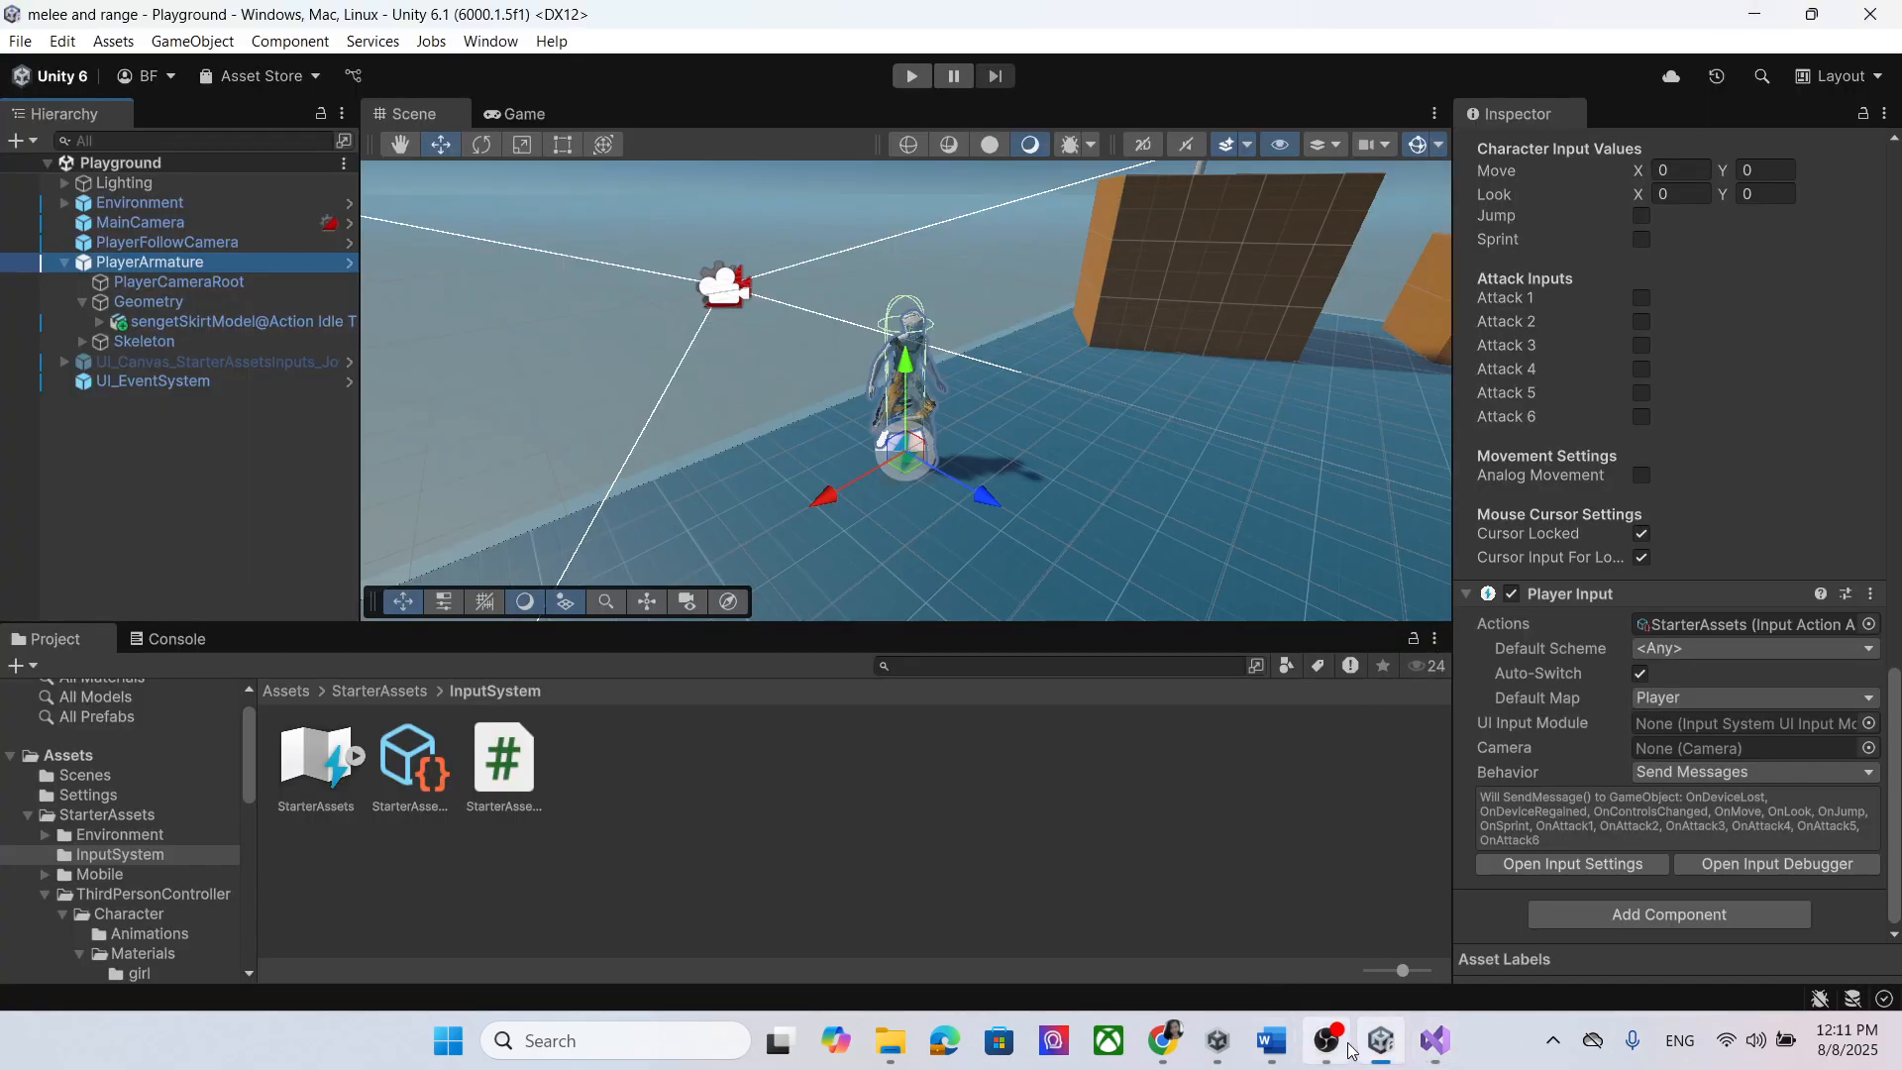
Step: Review the StarterAssetsInputs code and key binding instructions in the "melee and range attack" Word document
{"action": "mouse_move", "coordinate": [1271, 1041]}
{"action": "left_click", "coordinate": [1400, 917]}
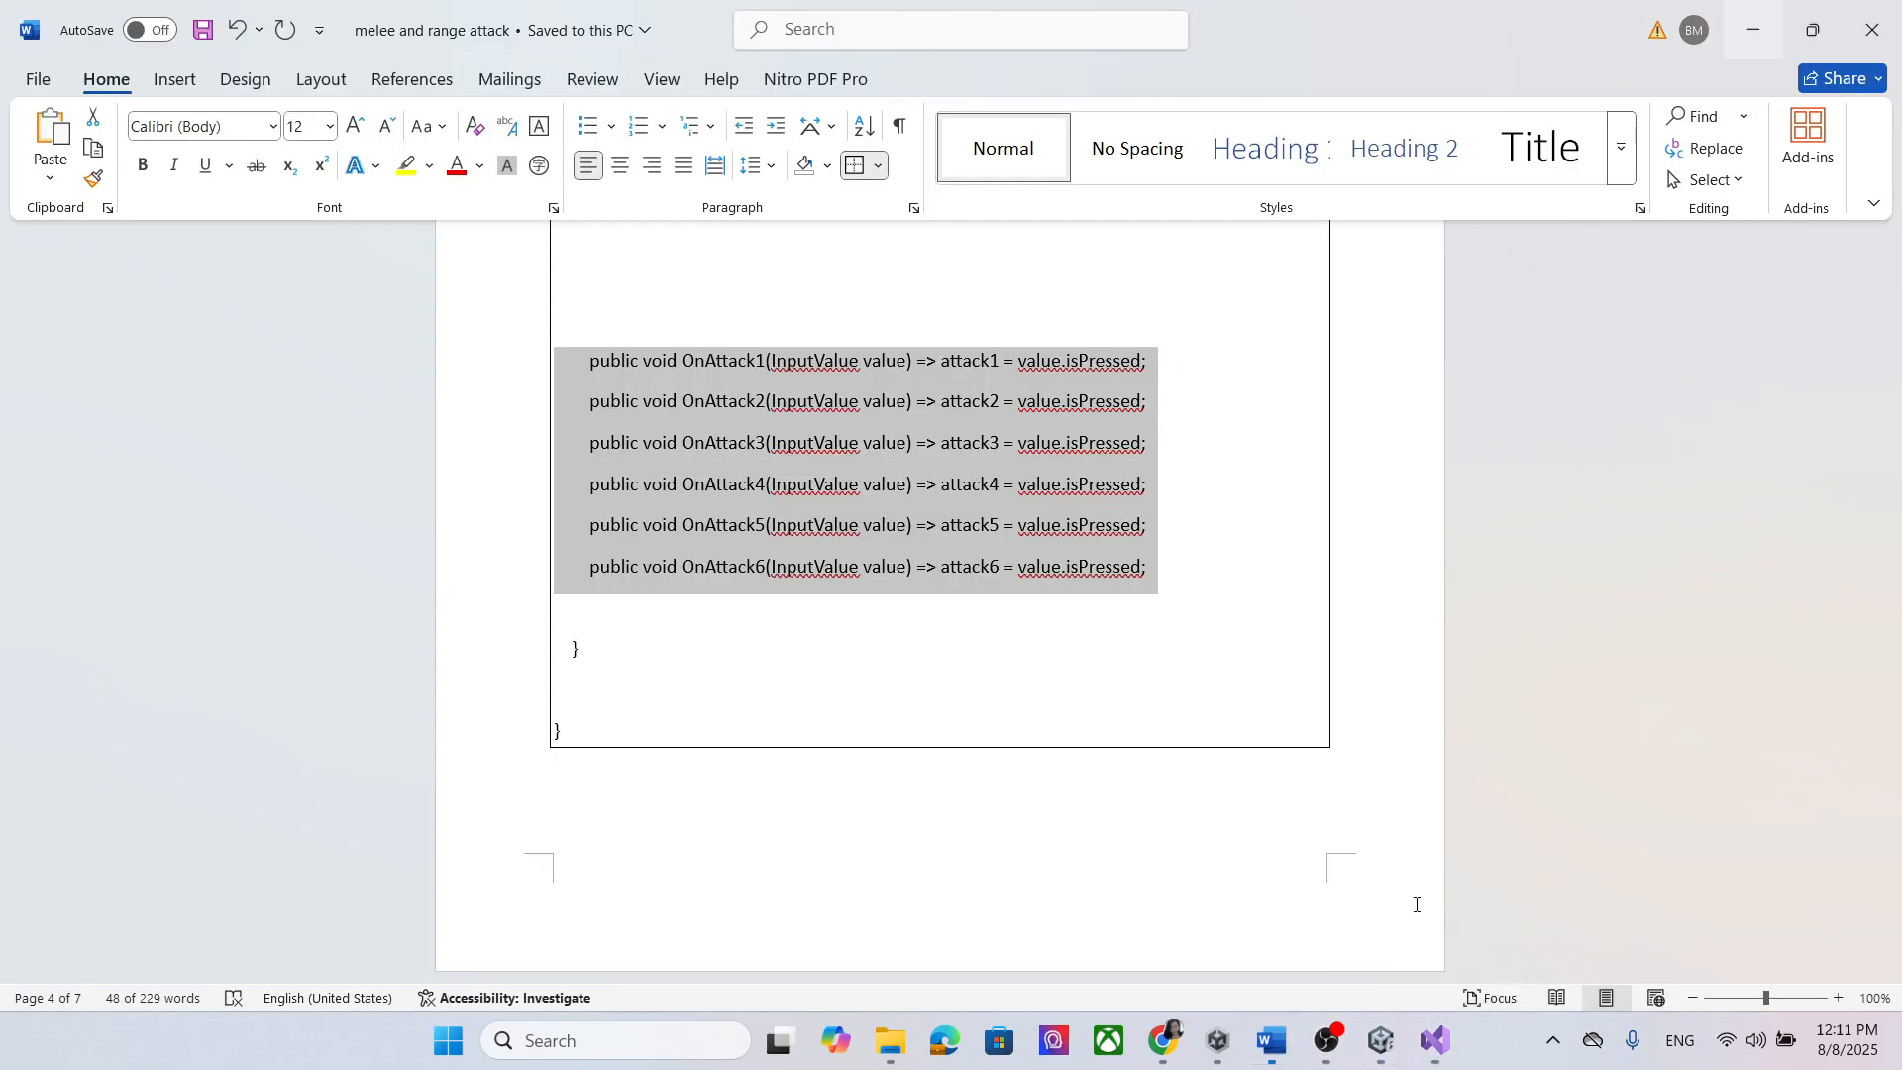
{"action": "scroll", "coordinate": [1218, 595], "scroll_direction": "up", "scroll_amount": 1}
{"action": "scroll", "coordinate": [1790, 666], "scroll_direction": "down", "scroll_amount": 10}
{"action": "scroll", "coordinate": [1790, 666], "scroll_direction": "up", "scroll_amount": 15}
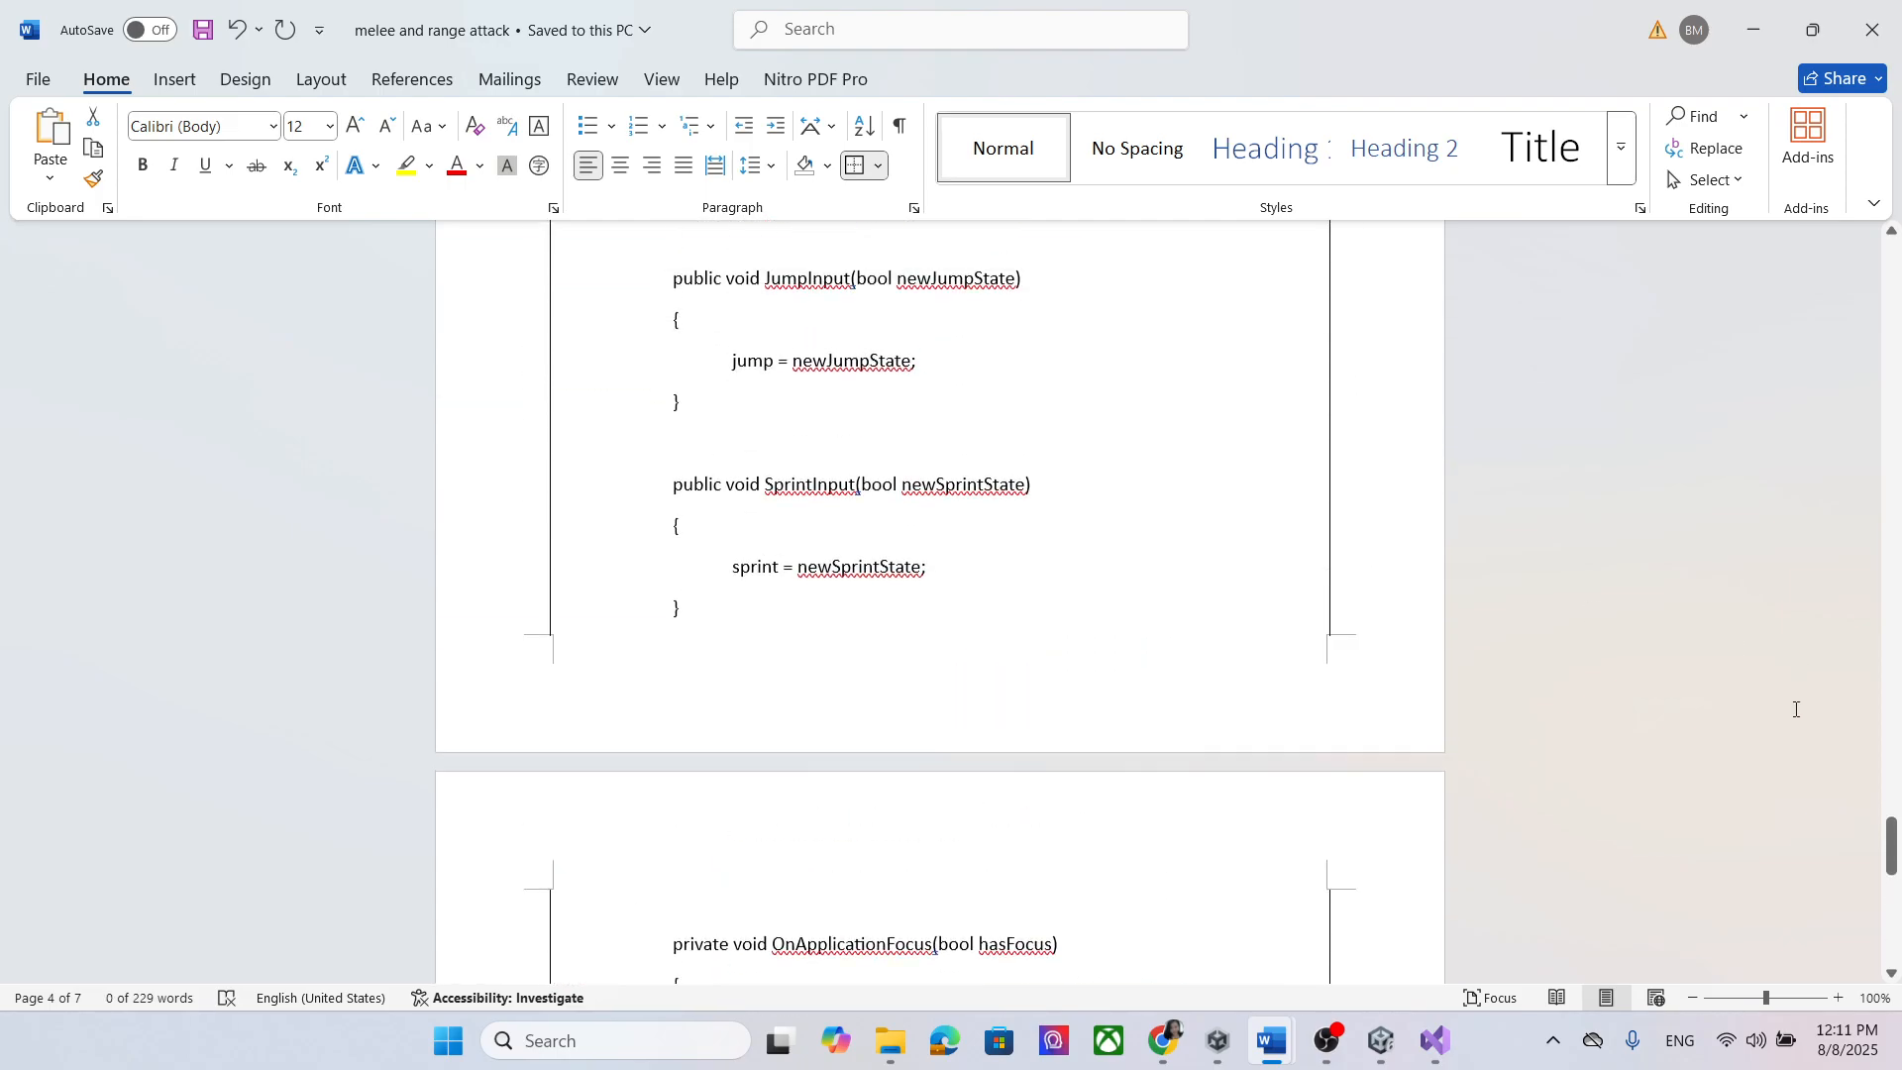
{"action": "scroll", "coordinate": [1750, 705], "scroll_direction": "up", "scroll_amount": 15}
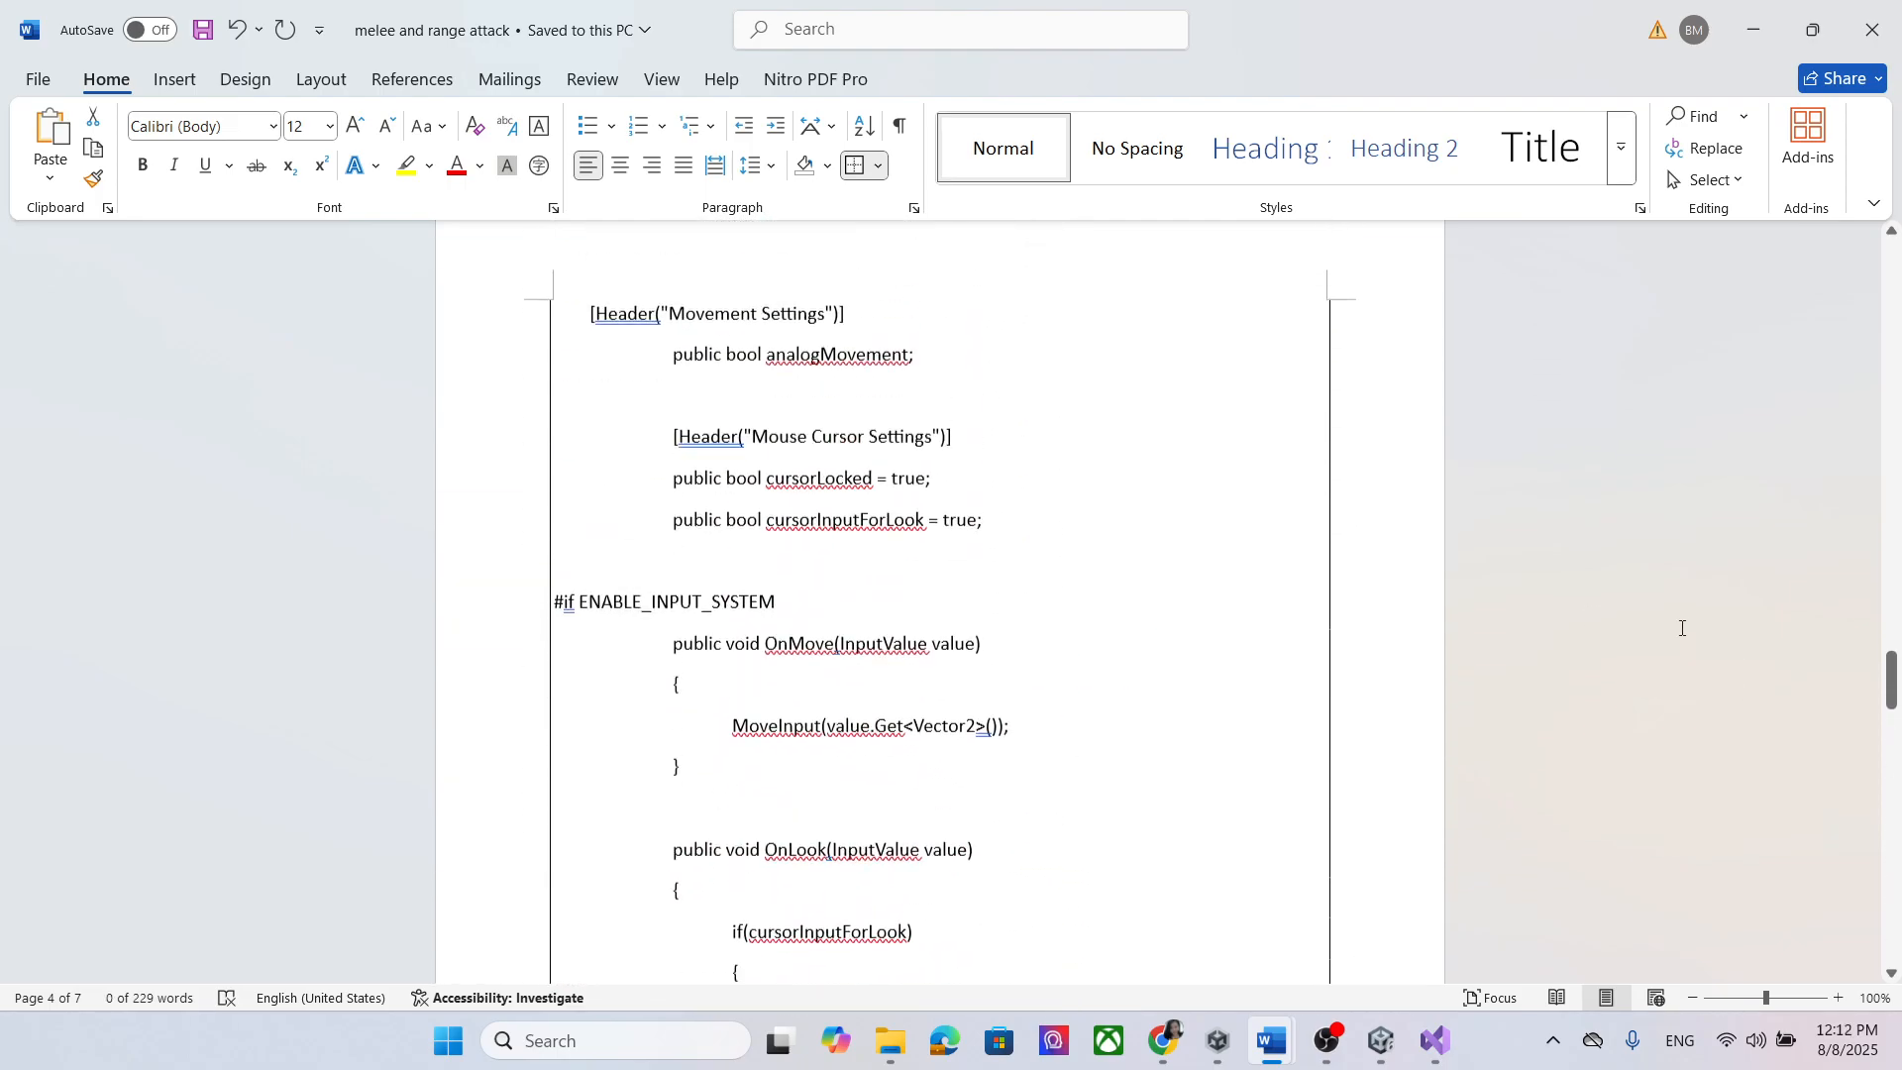
{"action": "scroll", "coordinate": [1018, 595], "scroll_direction": "up", "scroll_amount": 20}
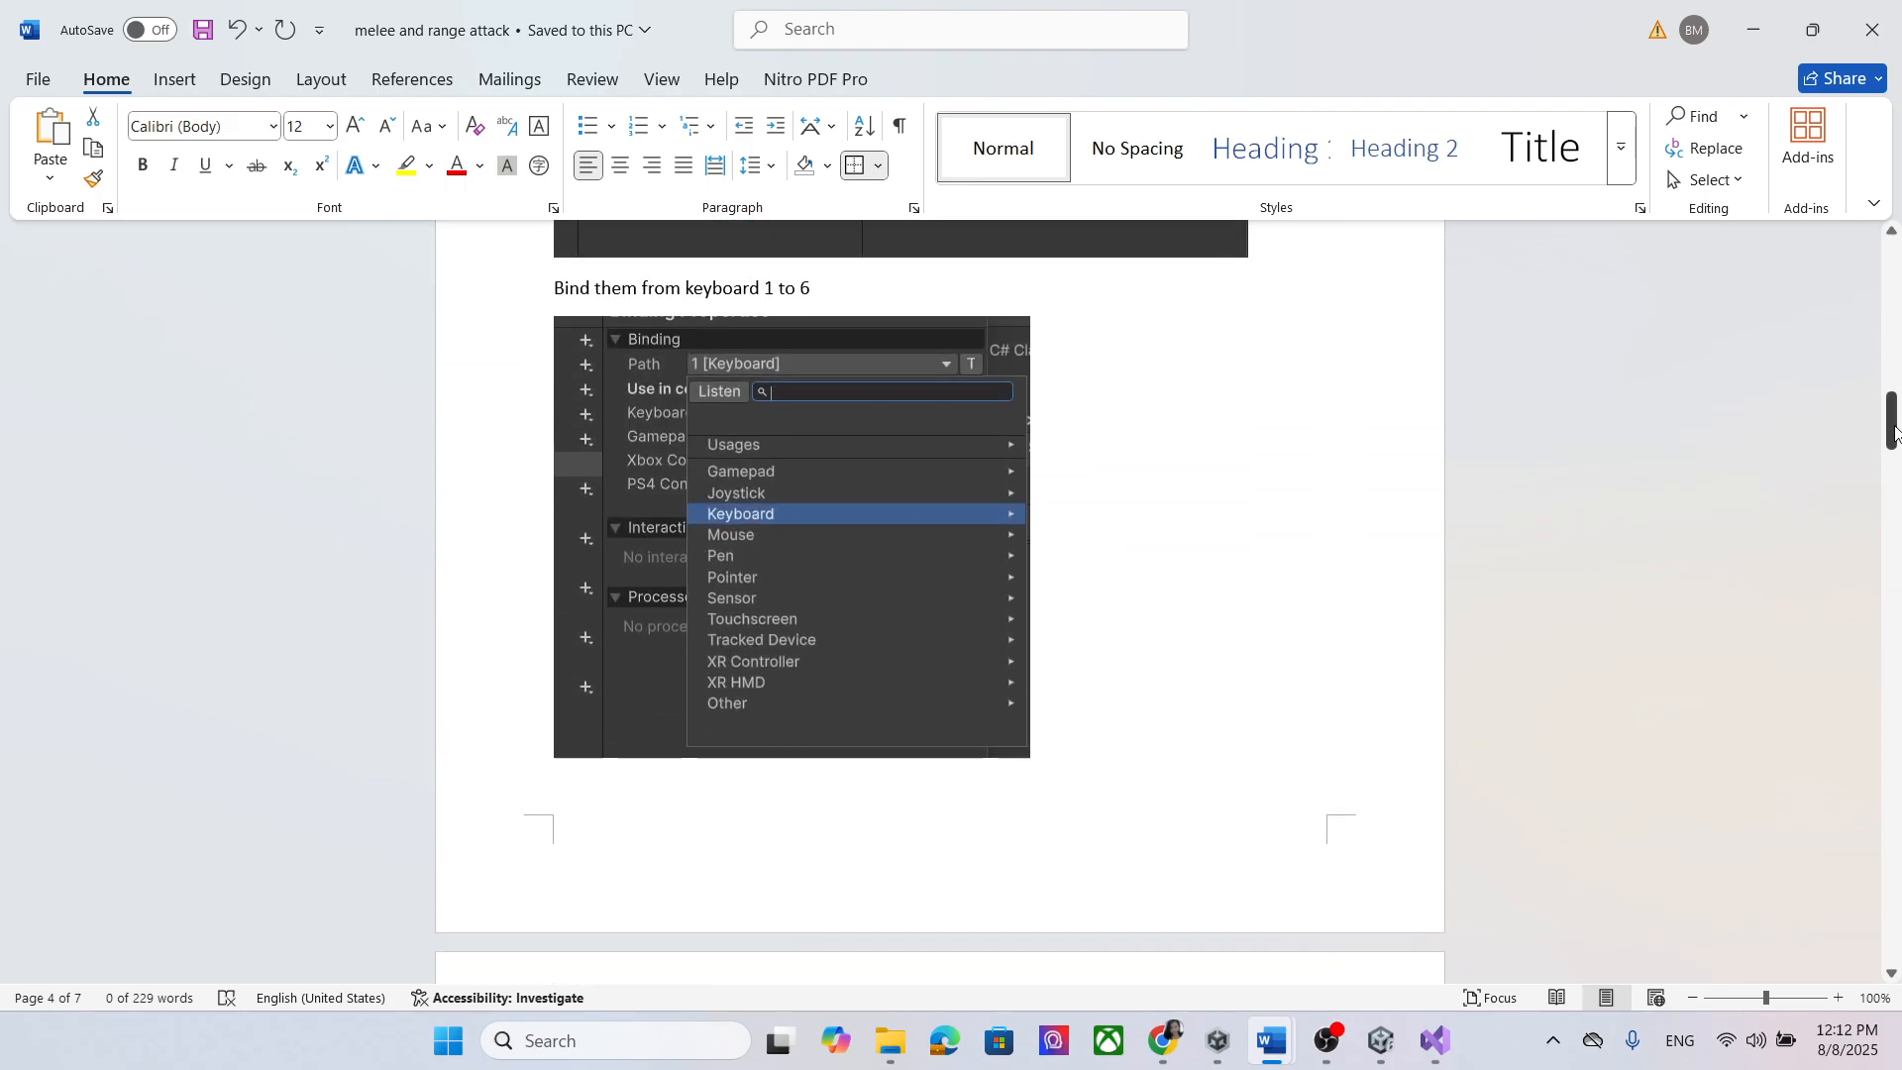
{"action": "scroll", "coordinate": [1773, 426], "scroll_direction": "up", "scroll_amount": 10}
{"action": "scroll", "coordinate": [1693, 463], "scroll_direction": "down", "scroll_amount": 5}
{"action": "scroll", "coordinate": [1834, 351], "scroll_direction": "down", "scroll_amount": 1}
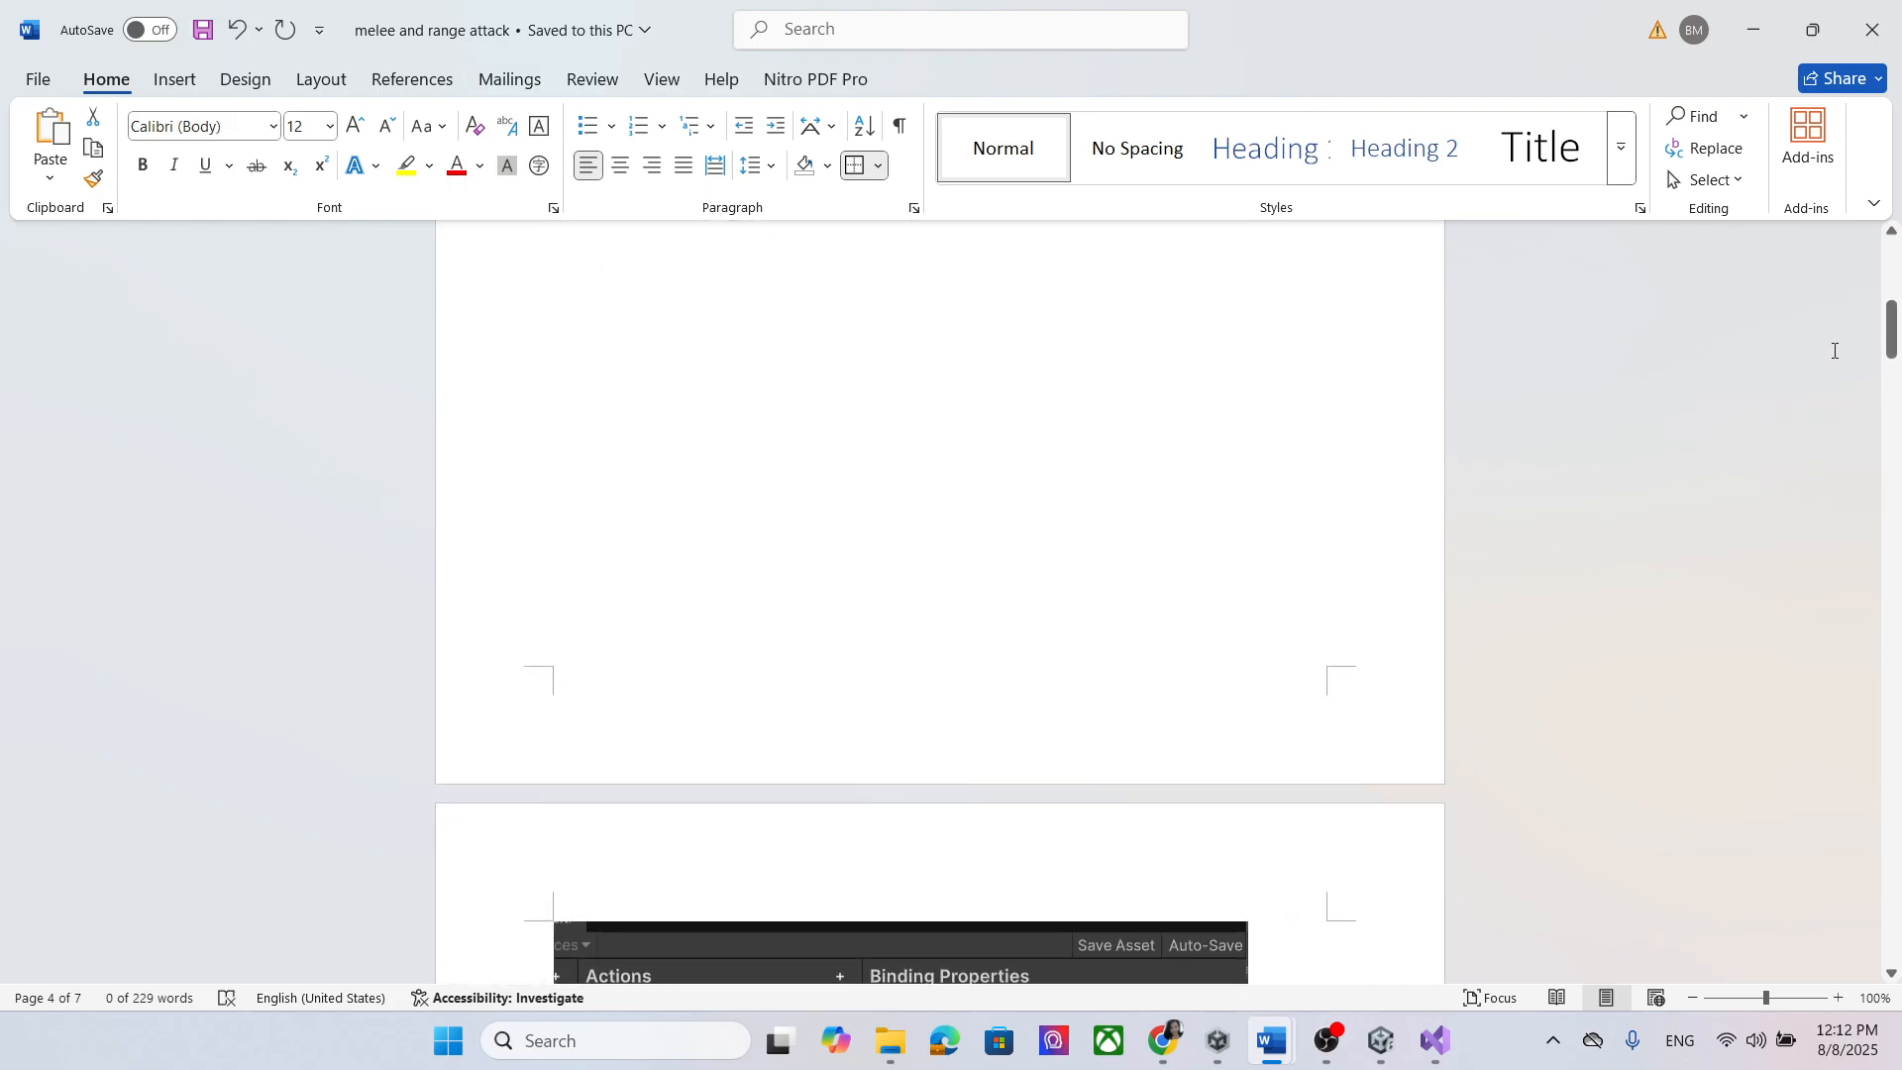
{"action": "left_click_drag", "start_coordinate": [1891, 345], "coordinate": [1691, 885]}
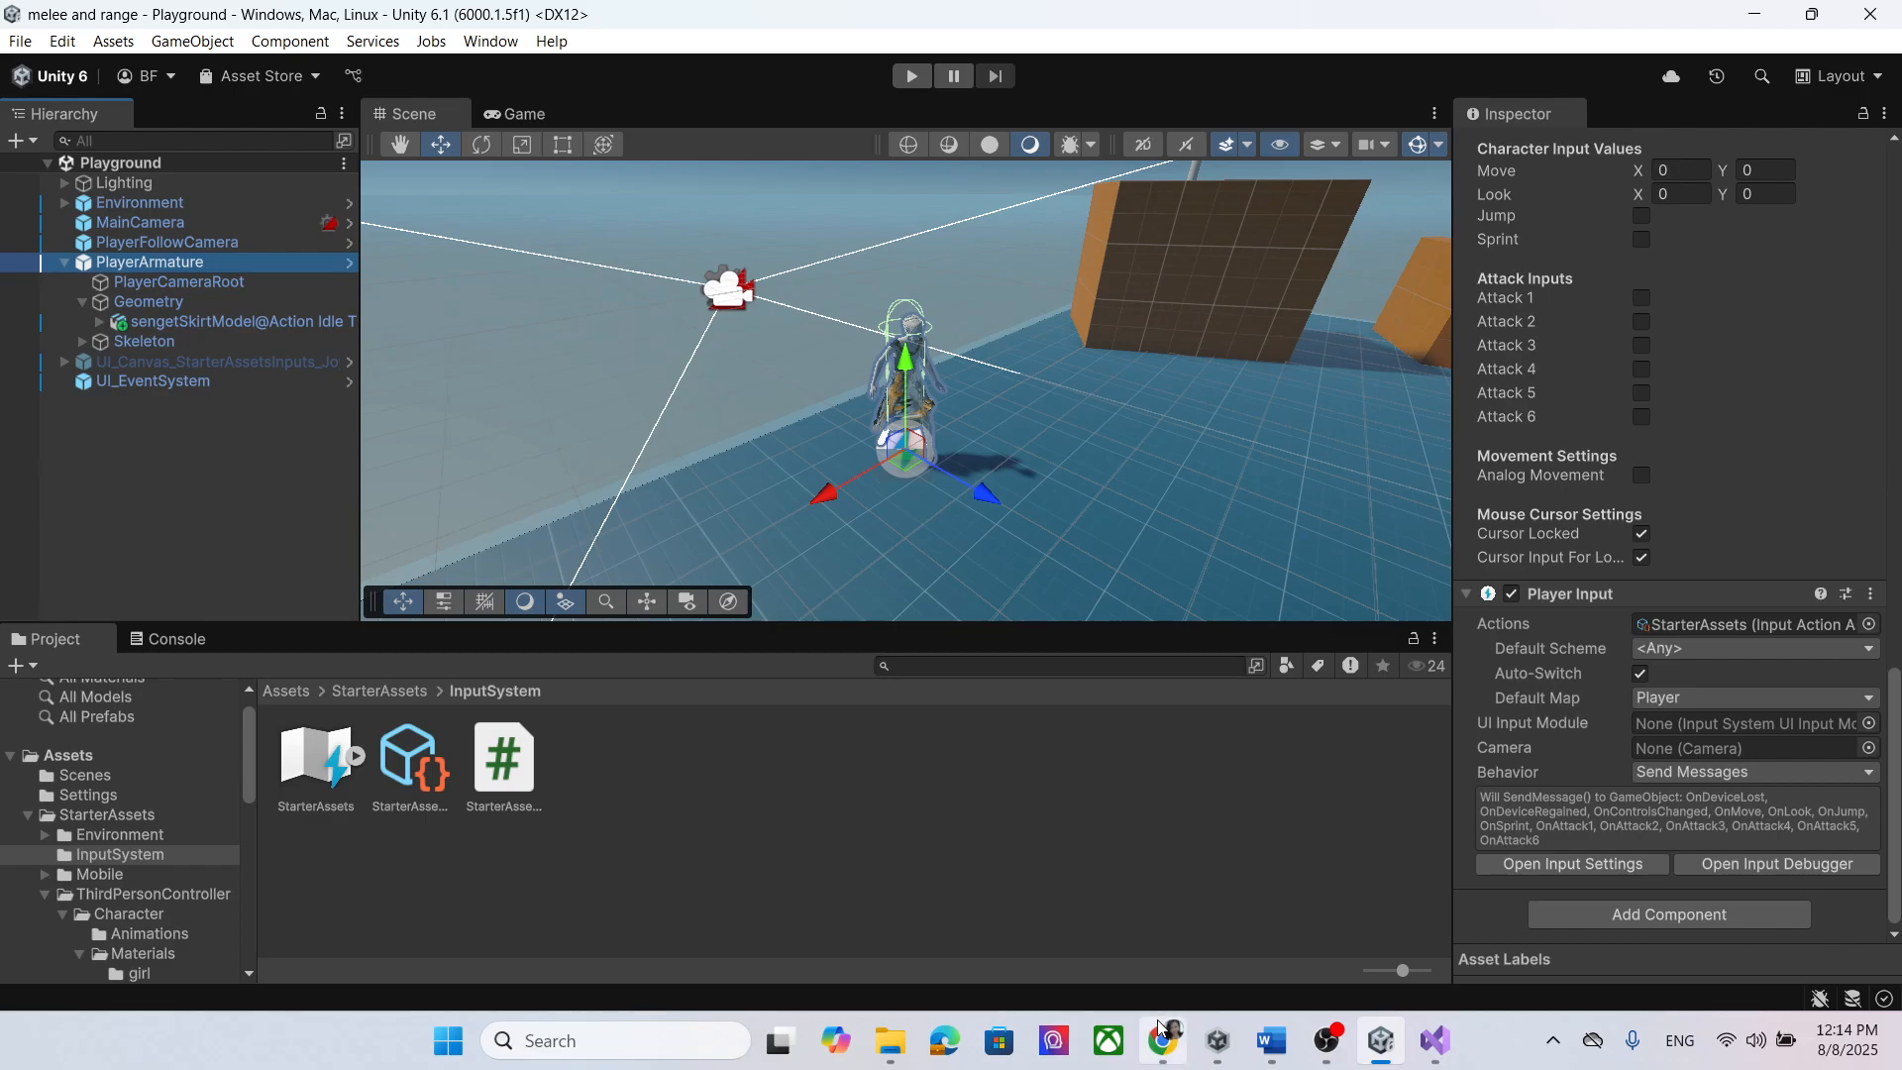
Step: Create a new MonoBehaviour script in the ThirdPersonController Scripts folder of the Unity project
{"action": "right_click", "coordinate": [731, 788]}
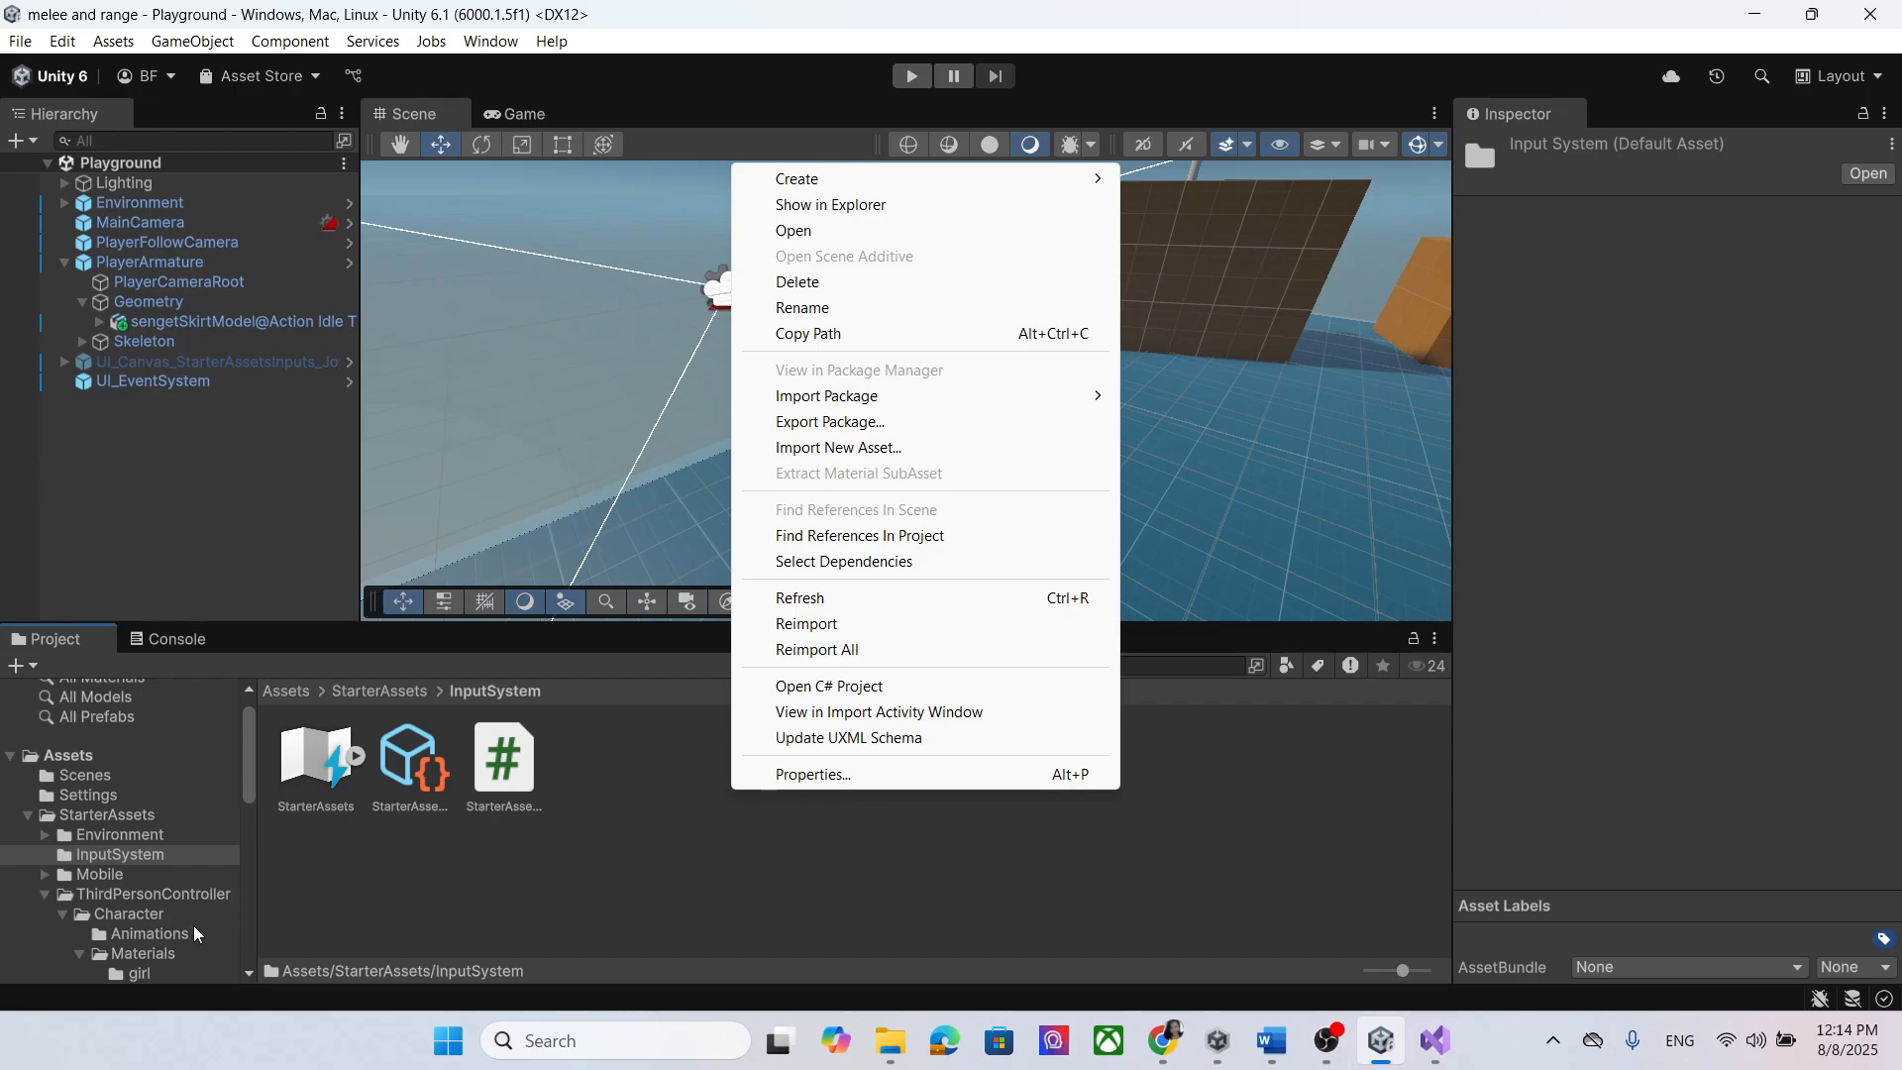
{"action": "left_click", "coordinate": [143, 954]}
{"action": "scroll", "coordinate": [168, 906], "scroll_direction": "down", "scroll_amount": 3}
{"action": "scroll", "coordinate": [172, 858], "scroll_direction": "down", "scroll_amount": 2}
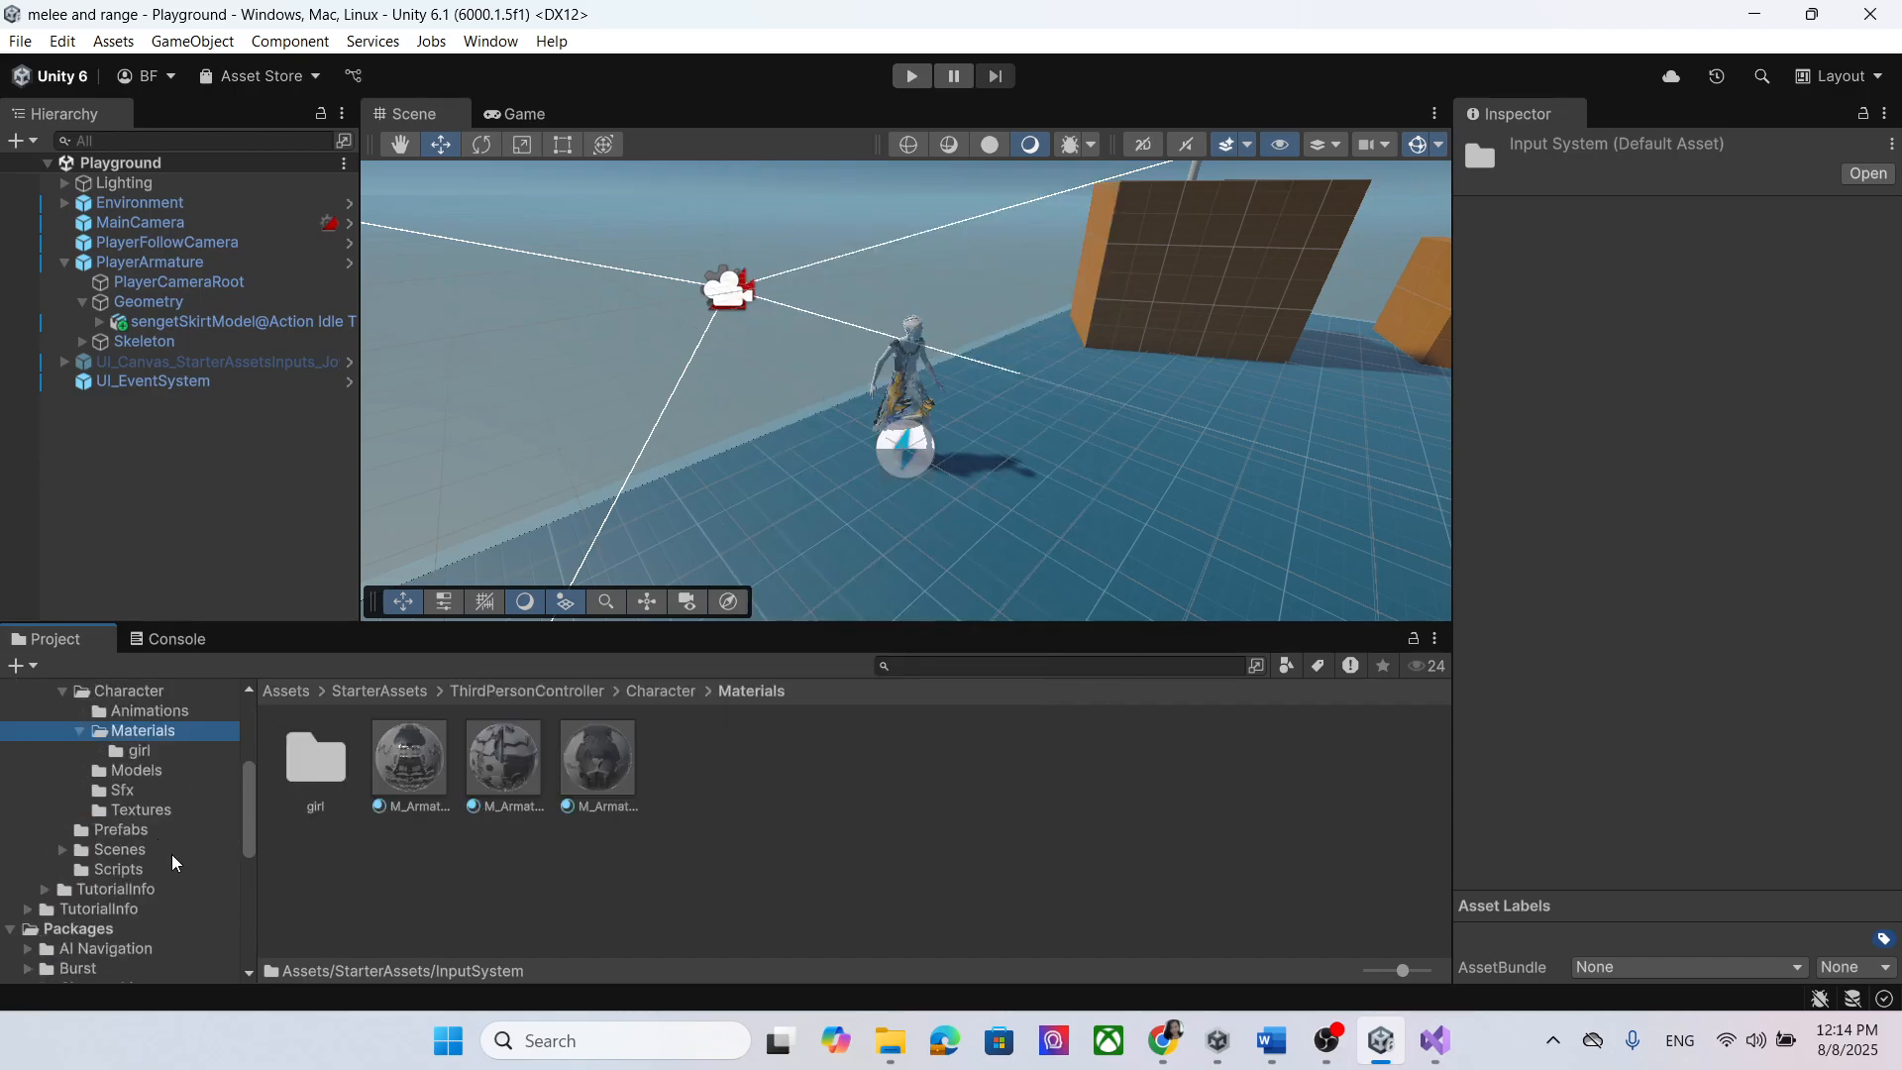
{"action": "scroll", "coordinate": [176, 852], "scroll_direction": "up", "scroll_amount": 2}
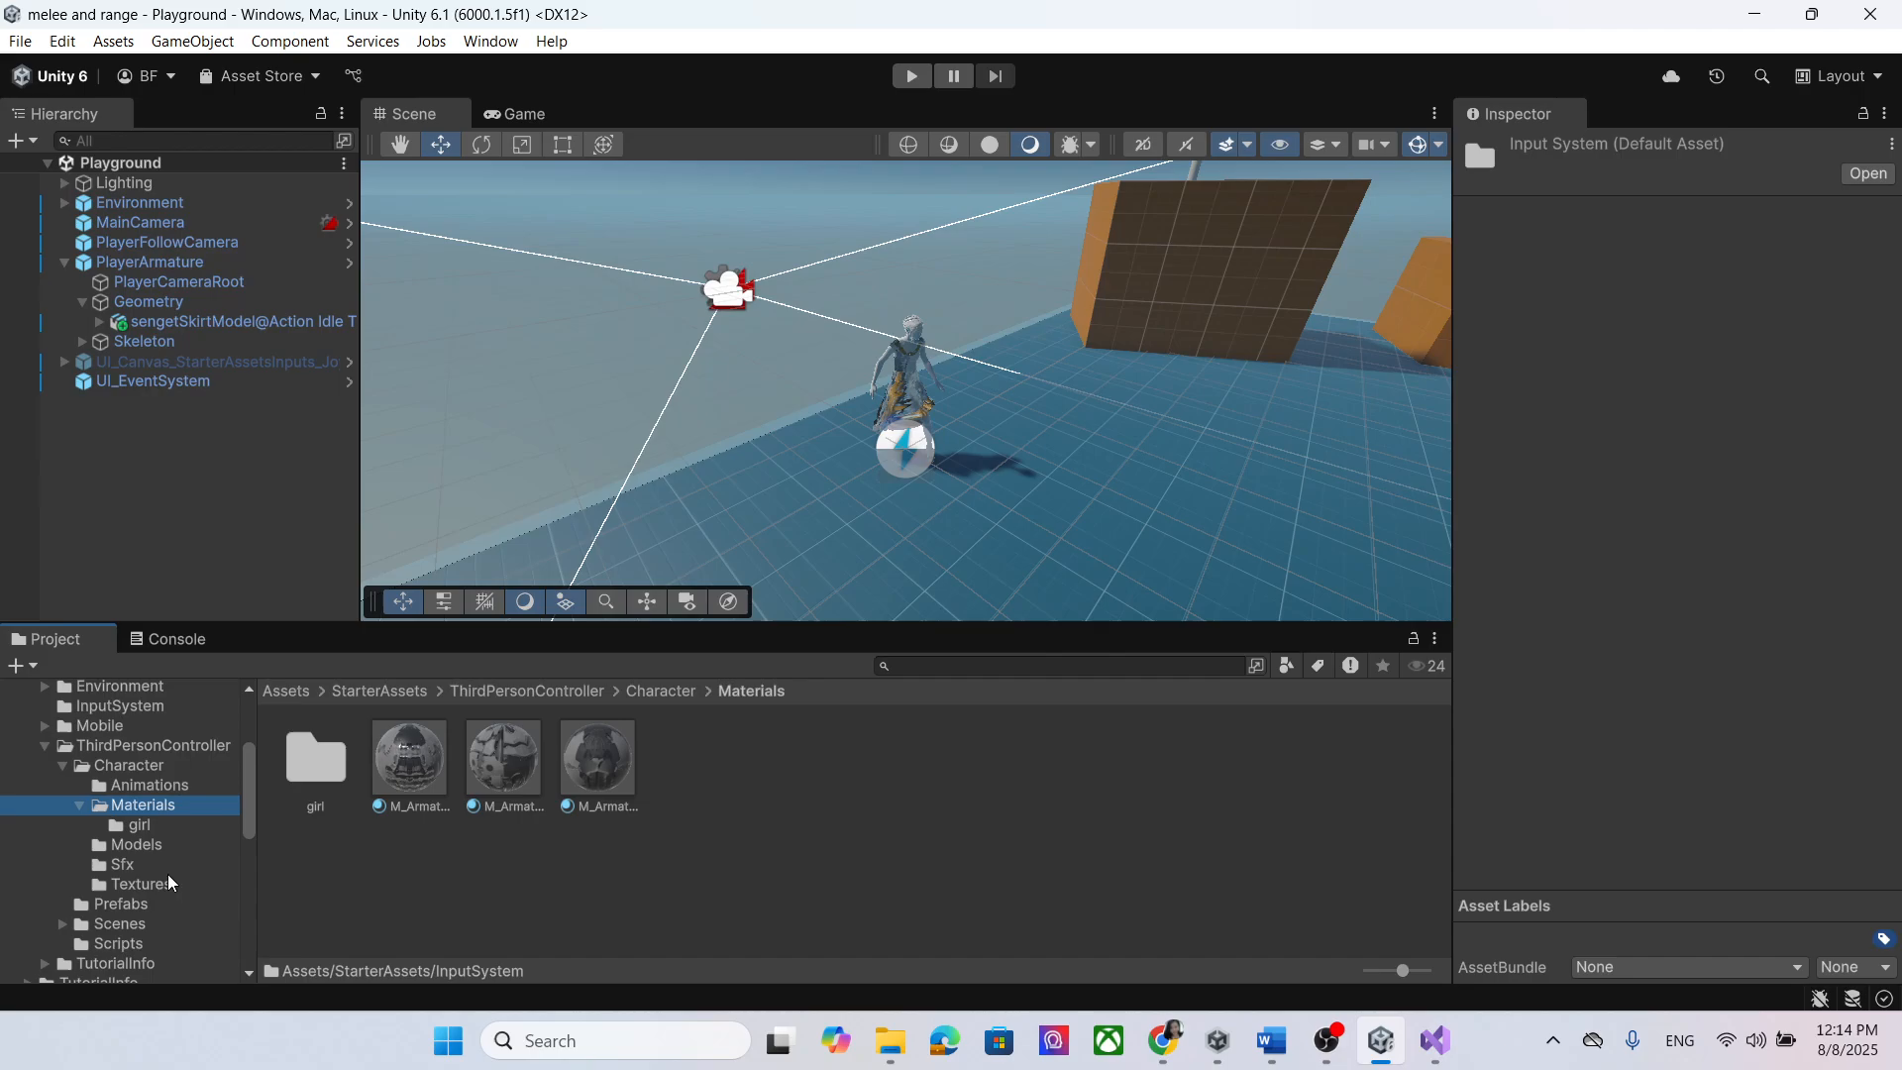
{"action": "scroll", "coordinate": [141, 783], "scroll_direction": "down", "scroll_amount": 2}
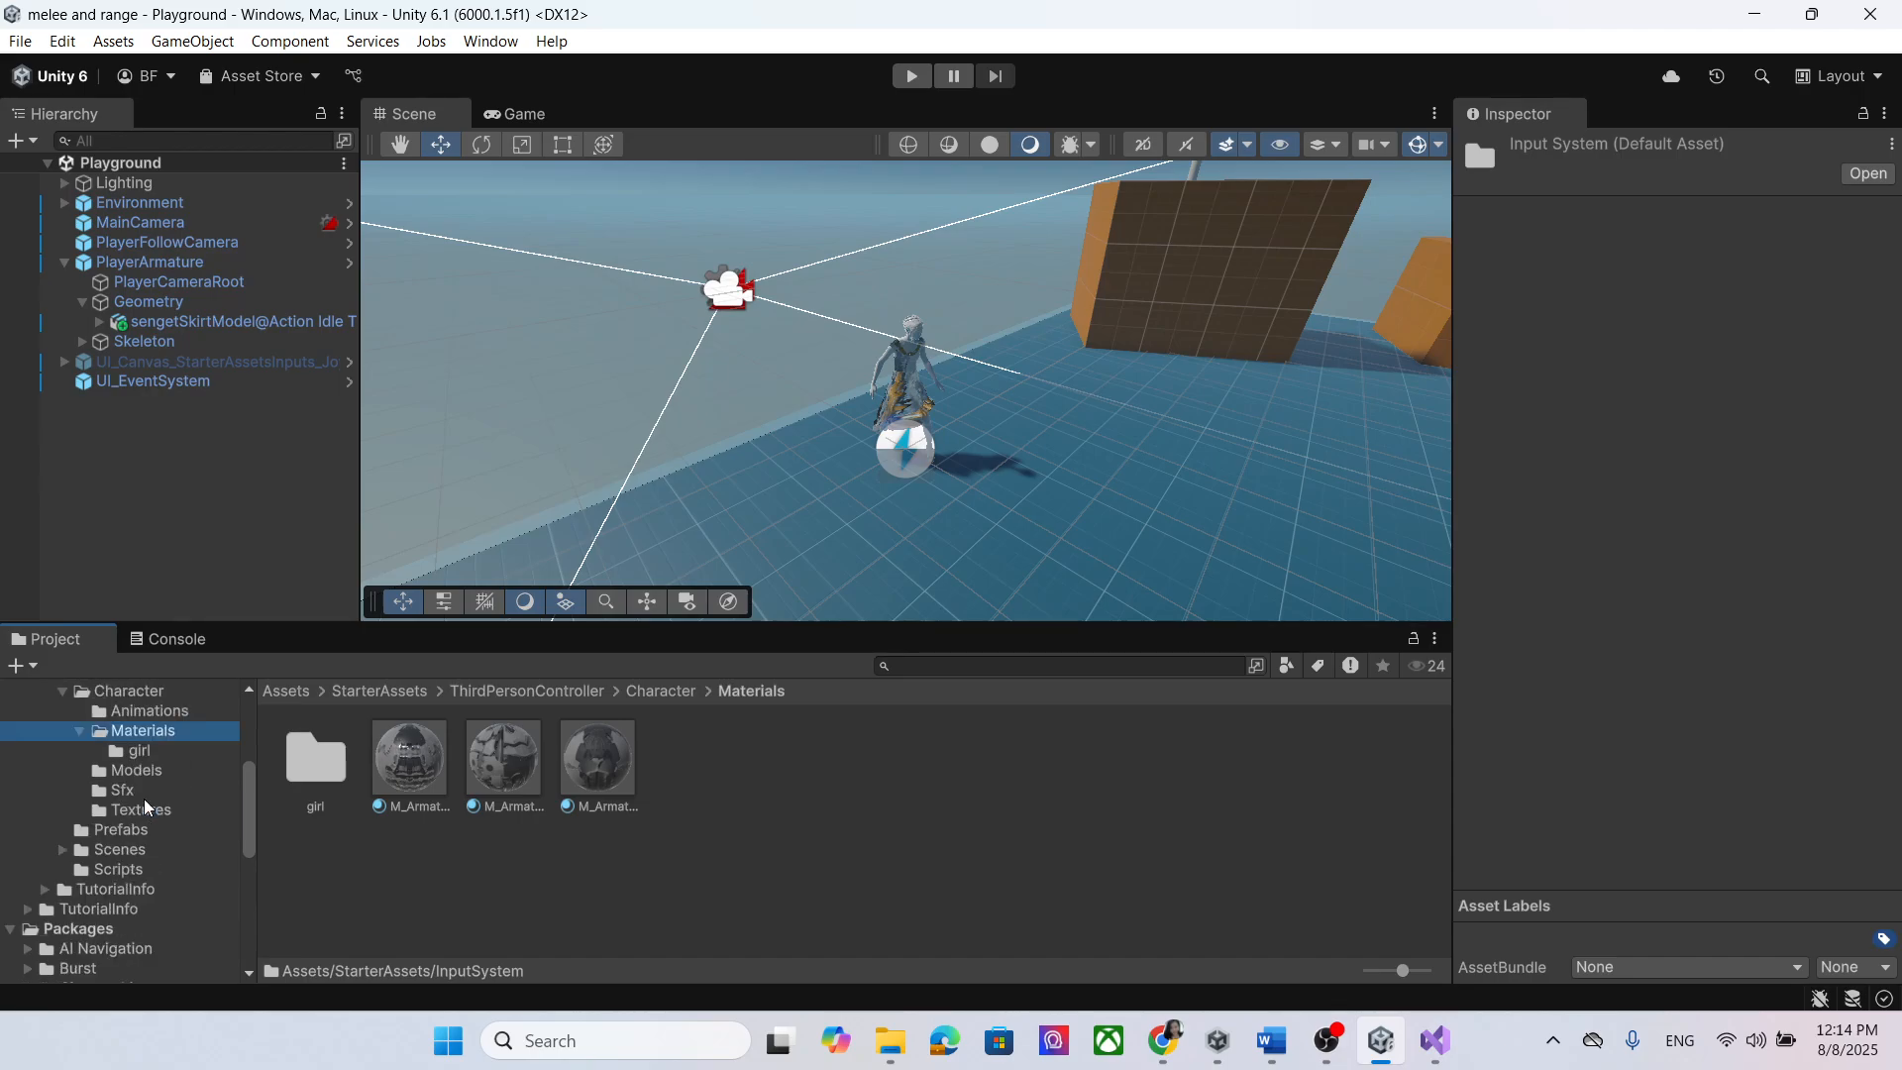
{"action": "left_click", "coordinate": [137, 872]}
{"action": "right_click", "coordinate": [660, 792]}
{"action": "mouse_move", "coordinate": [861, 197]}
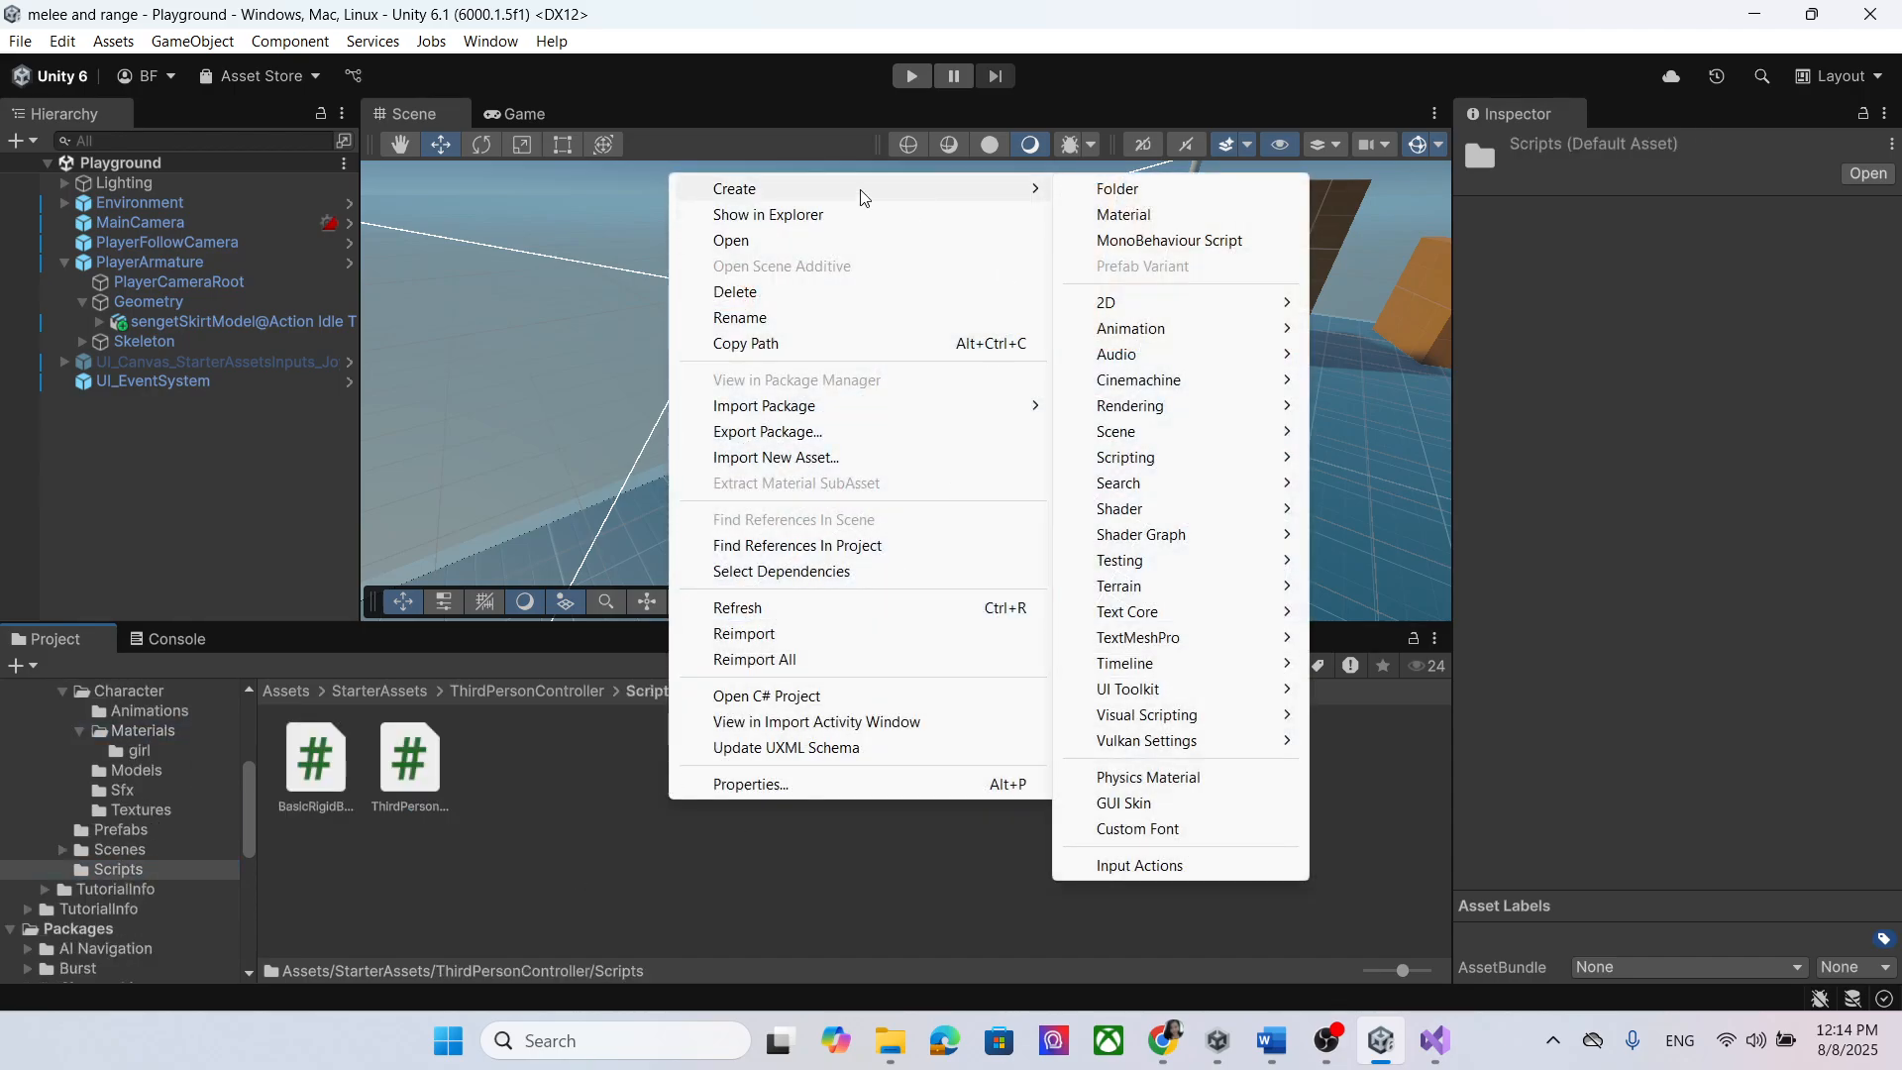
{"action": "mouse_move", "coordinate": [1192, 457]}
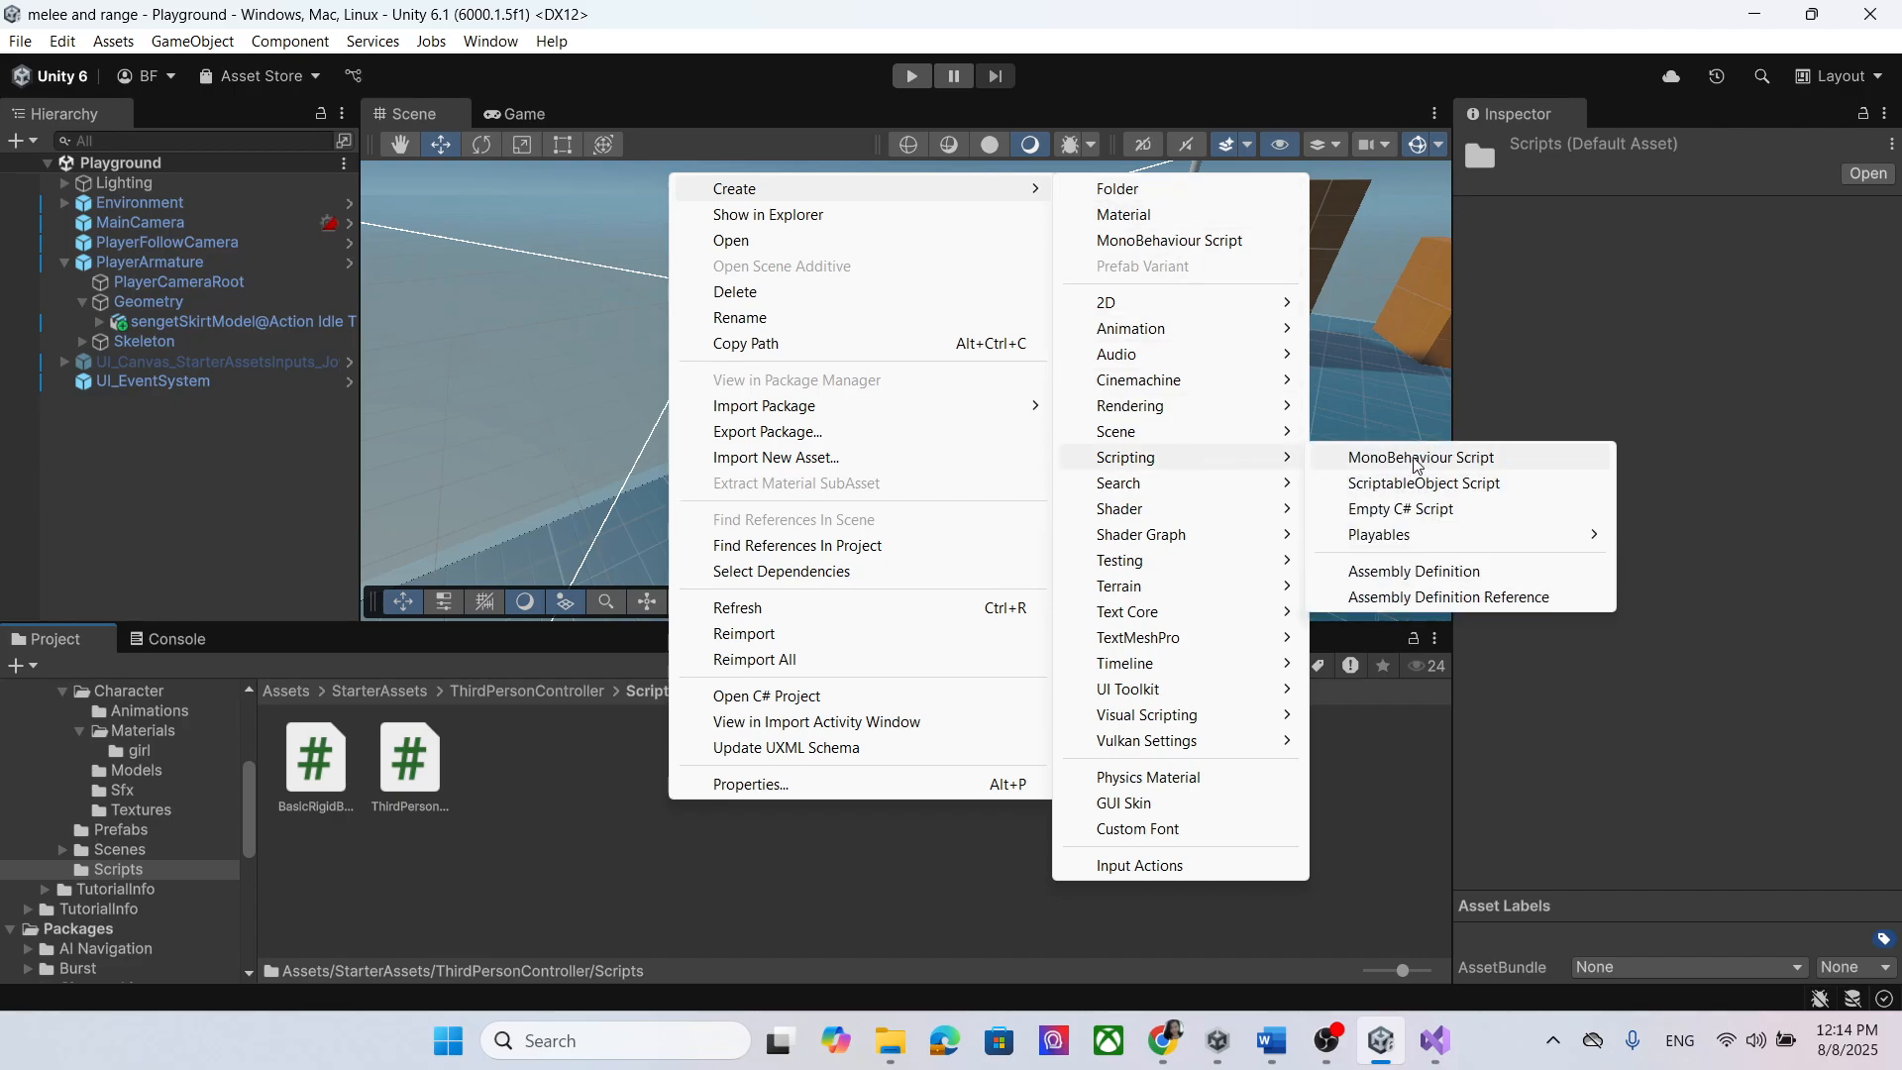
{"action": "left_click", "coordinate": [1419, 458]}
Step: Copy the class name PlayerAttackNewInput from the attack script in the "melee and range attack" Word document
{"action": "mouse_move", "coordinate": [1273, 1041]}
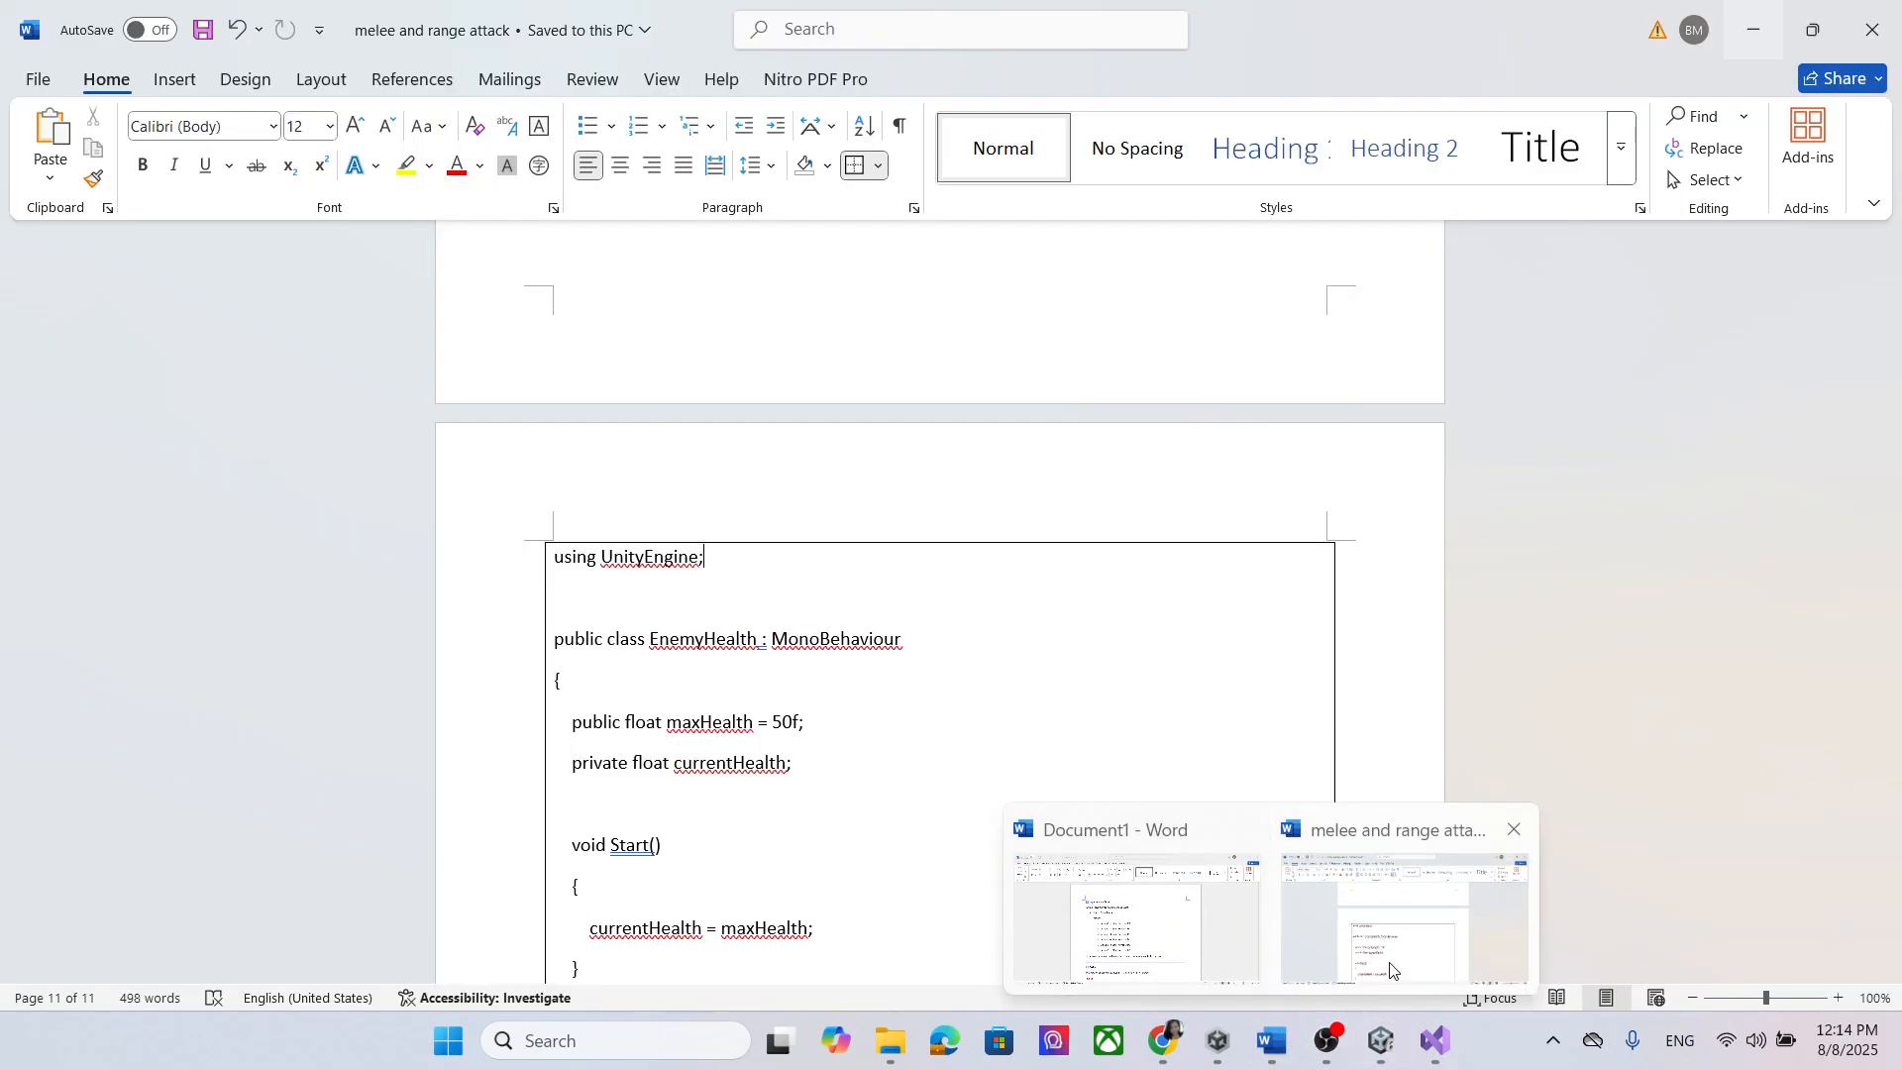
{"action": "left_click", "coordinate": [1390, 970]}
{"action": "scroll", "coordinate": [1032, 705], "scroll_direction": "down", "scroll_amount": 2}
{"action": "scroll", "coordinate": [934, 585], "scroll_direction": "up", "scroll_amount": 10}
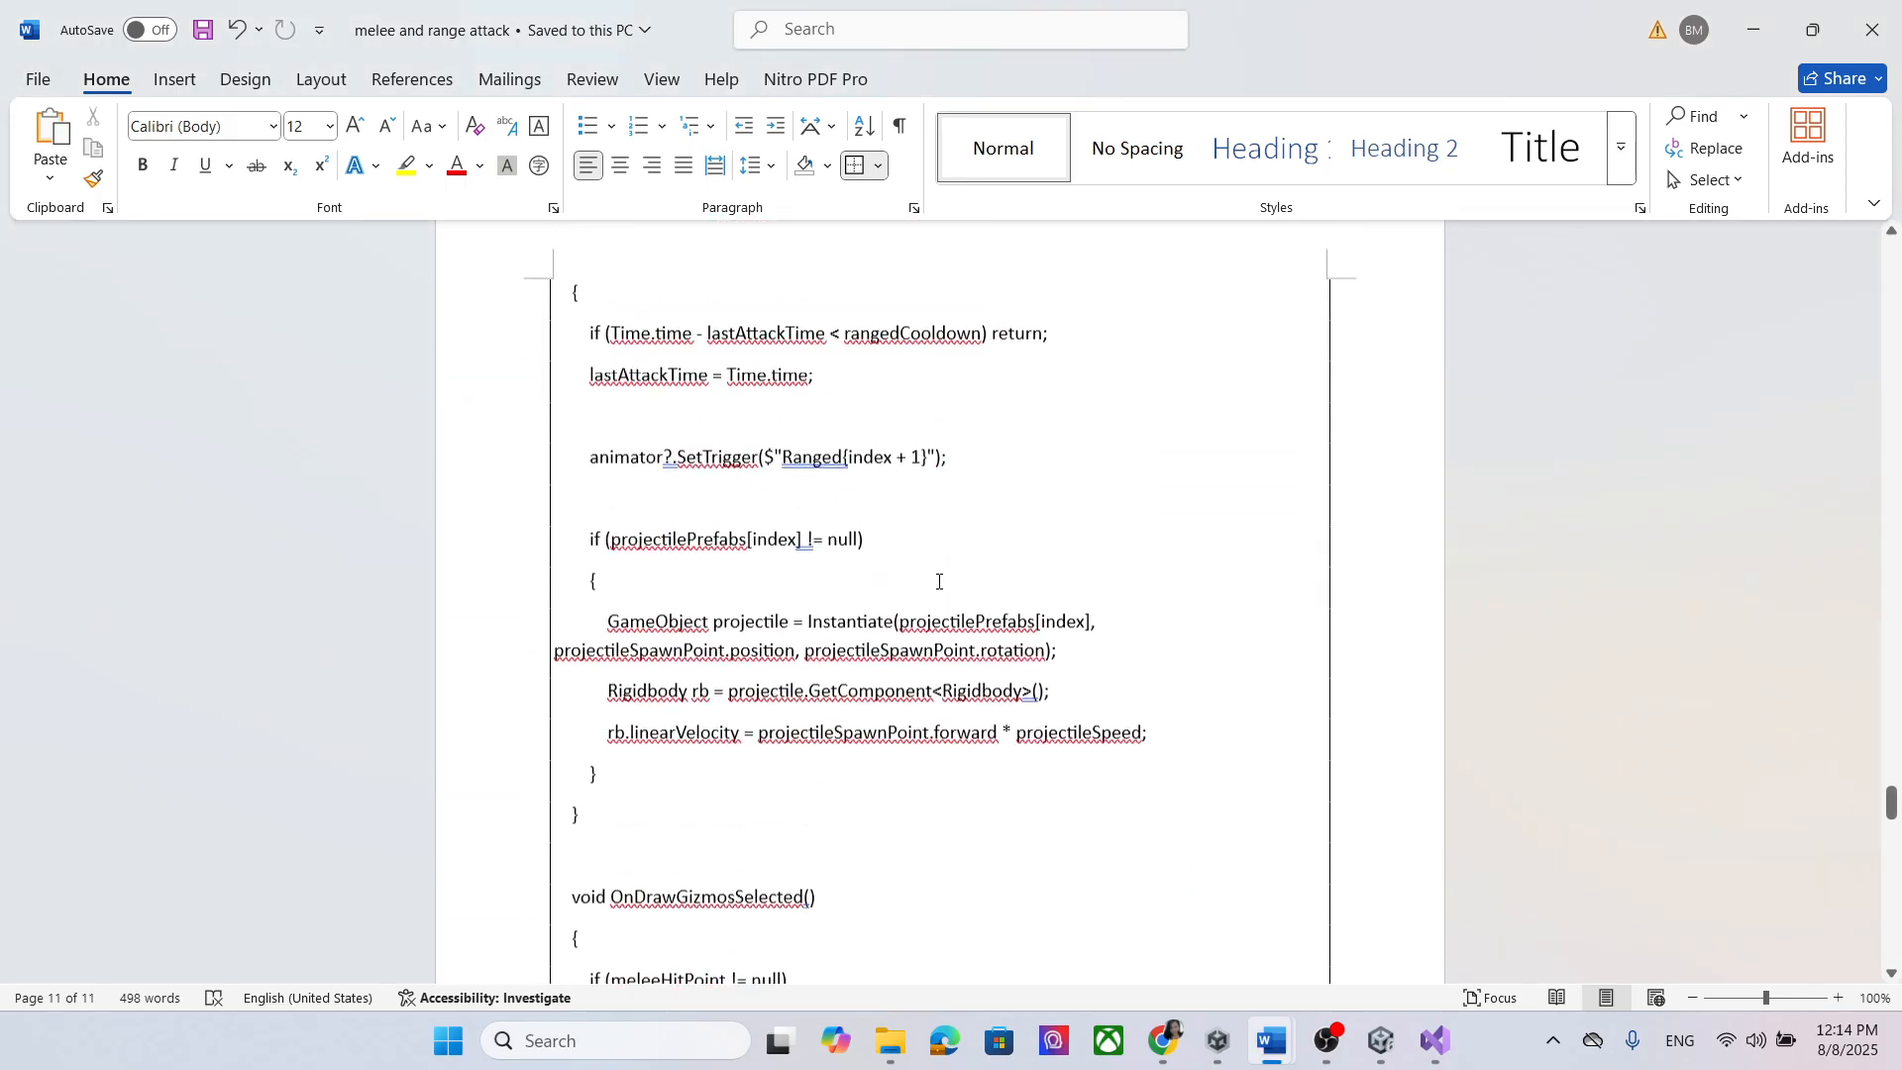
{"action": "scroll", "coordinate": [939, 581], "scroll_direction": "up", "scroll_amount": 15}
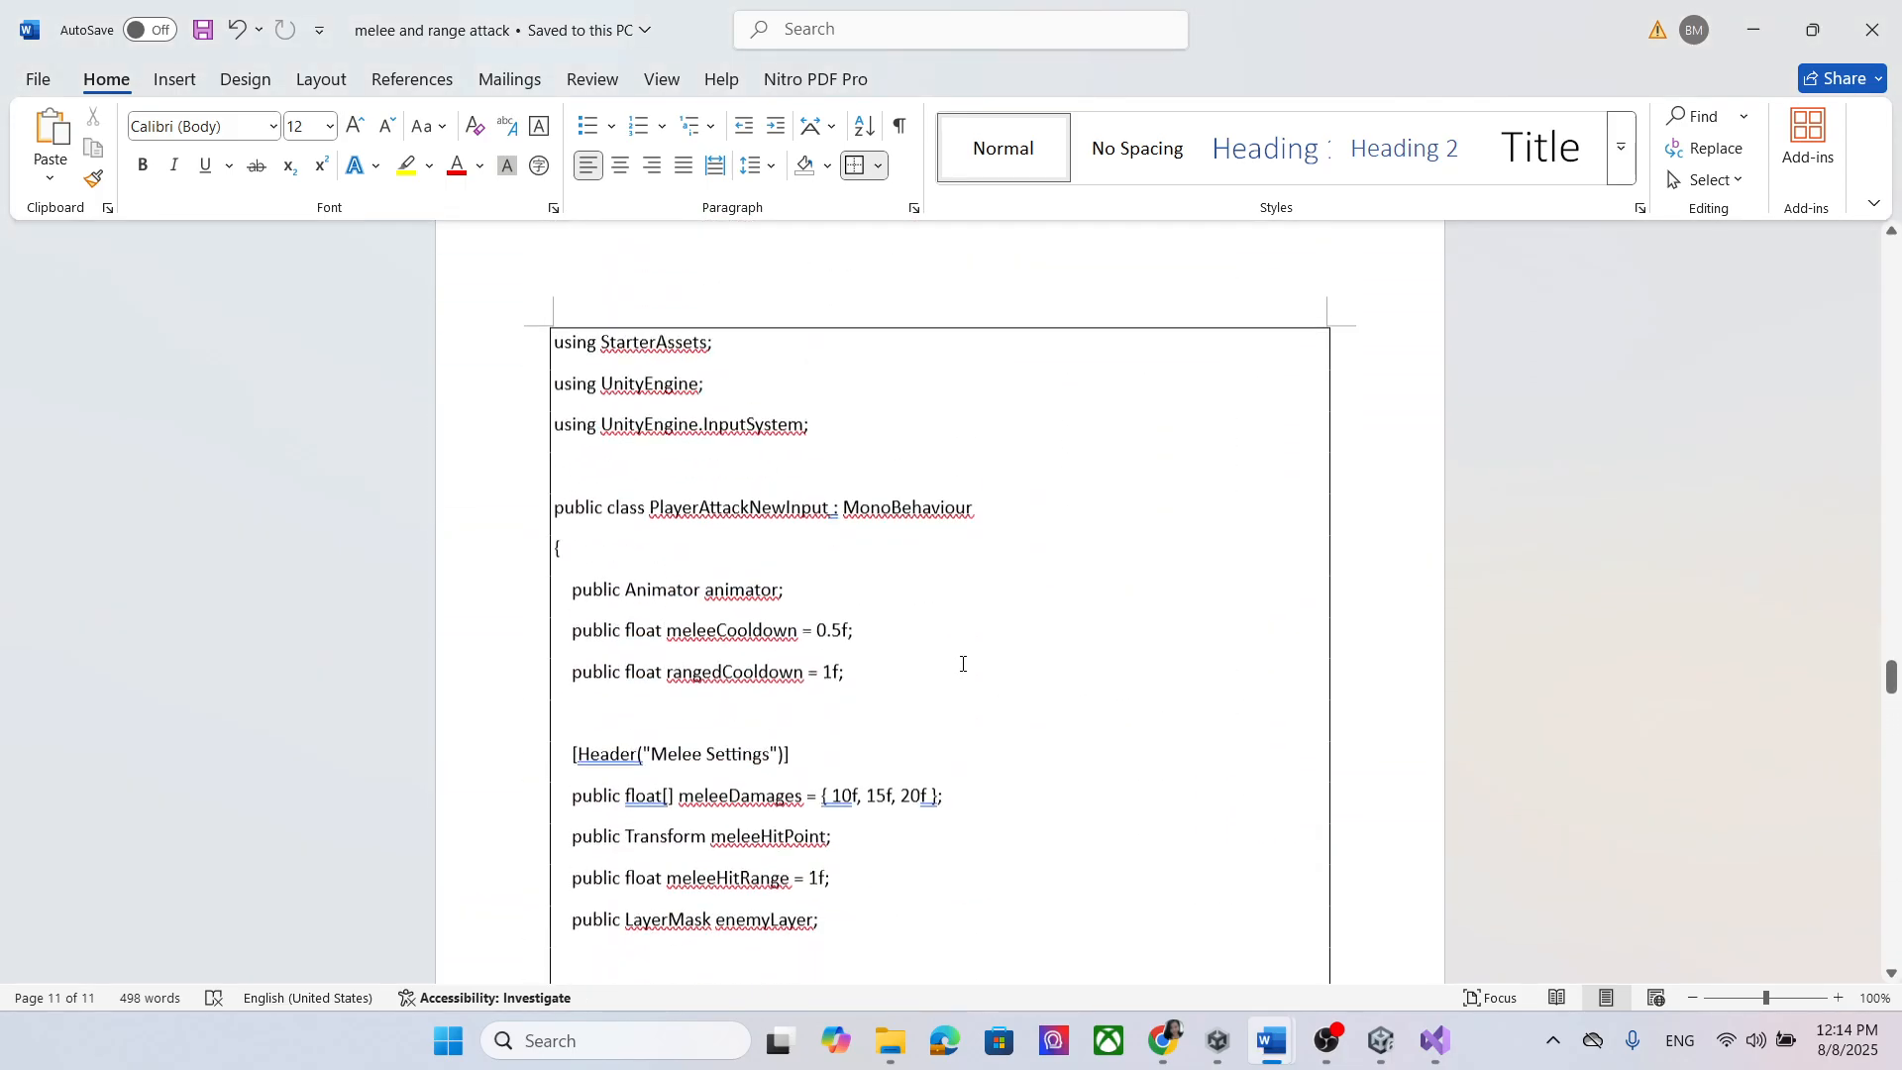
{"action": "scroll", "coordinate": [962, 664], "scroll_direction": "up", "scroll_amount": 20}
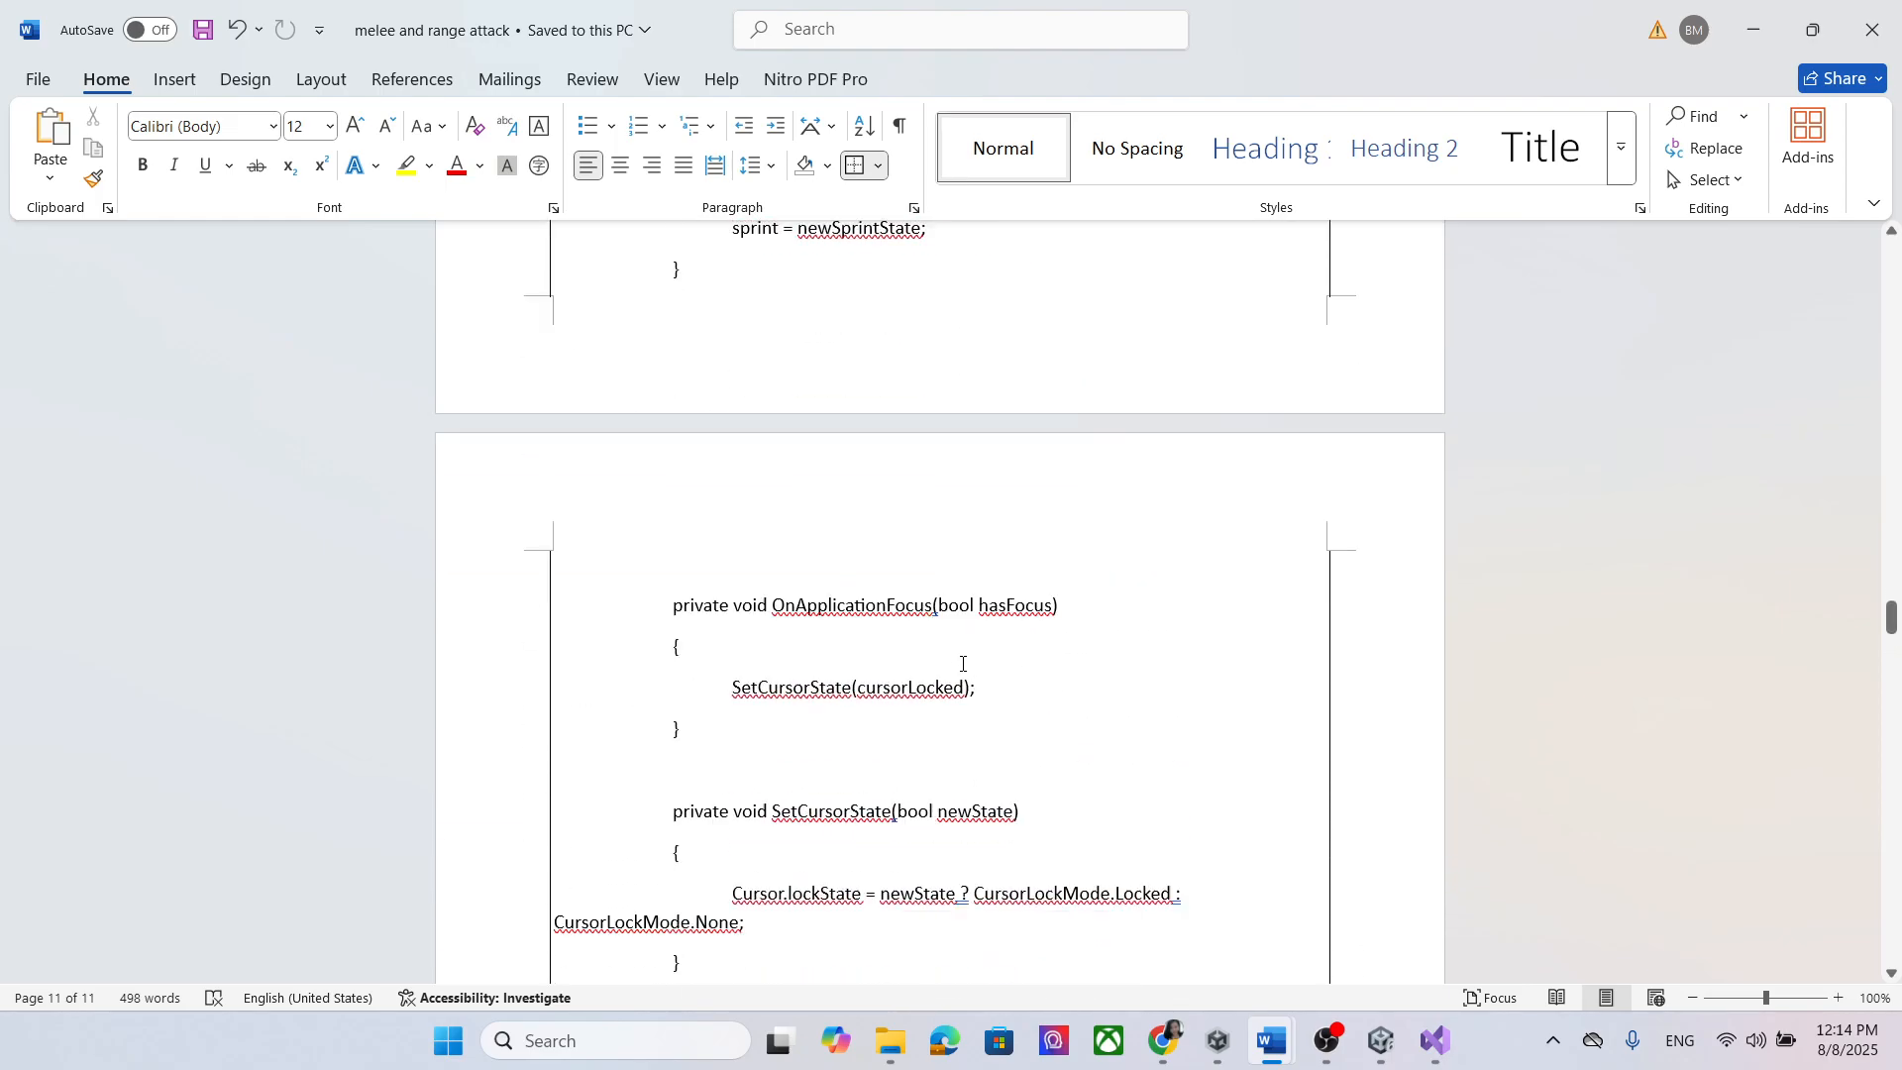
{"action": "scroll", "coordinate": [951, 659], "scroll_direction": "down", "scroll_amount": 15}
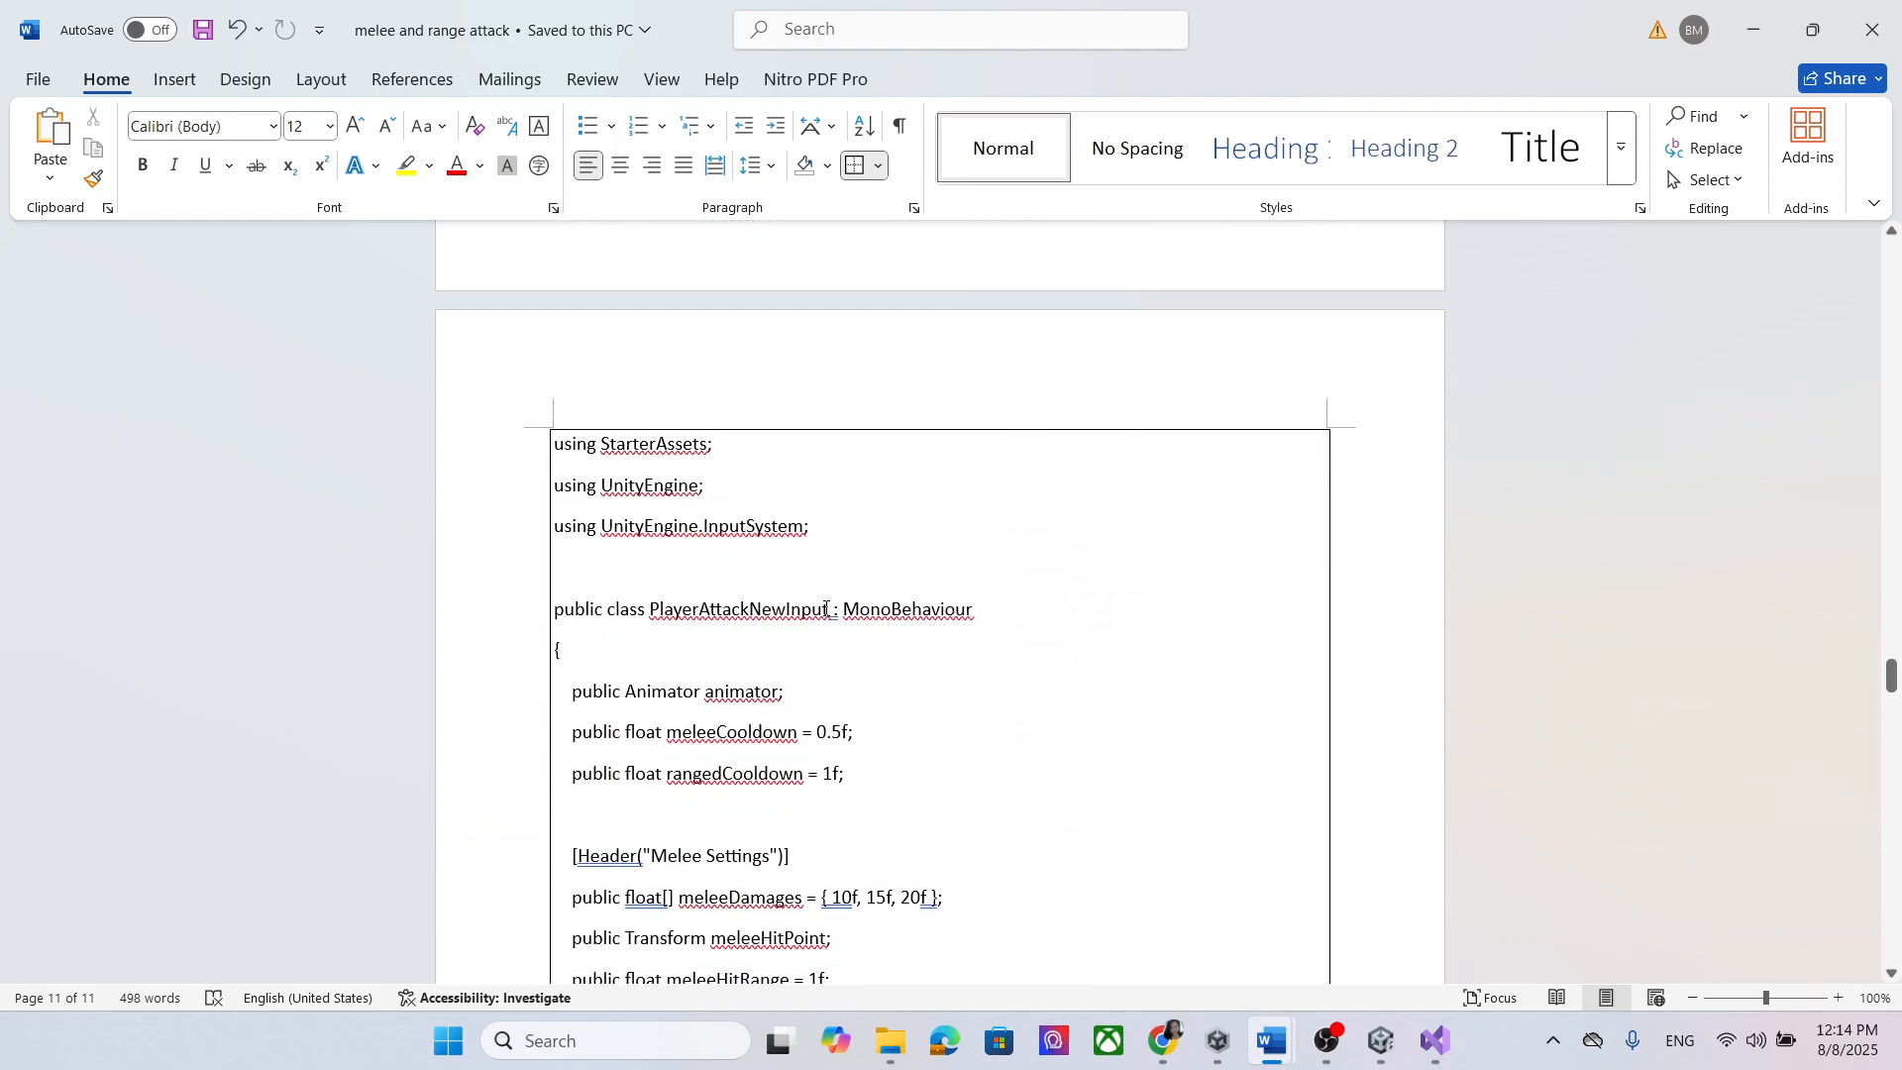
{"action": "left_click_drag", "start_coordinate": [798, 609], "coordinate": [654, 609]}
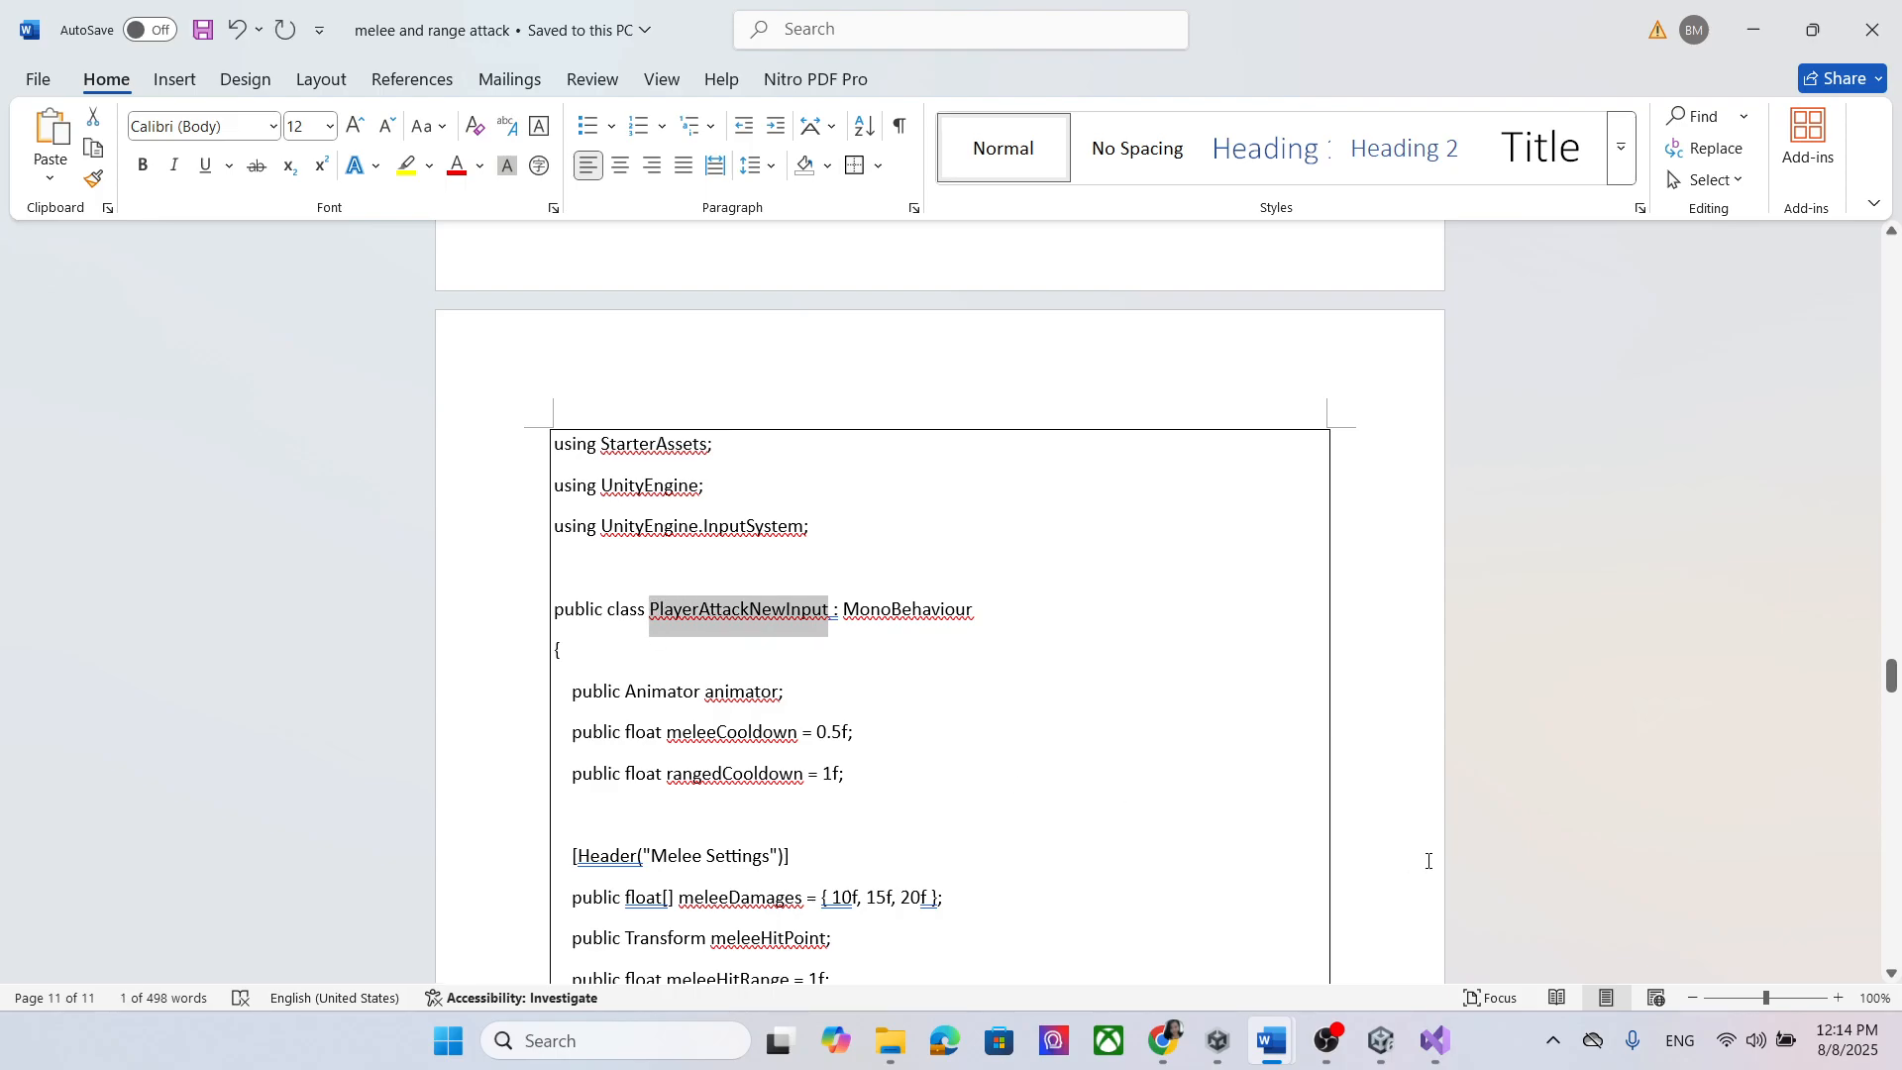
Step: Switch to Unity and rename the new MonoBehaviour script in the Scripts folder PlayerAttackNewInput
{"action": "left_click", "coordinate": [1382, 1043]}
{"action": "right_click", "coordinate": [393, 781]}
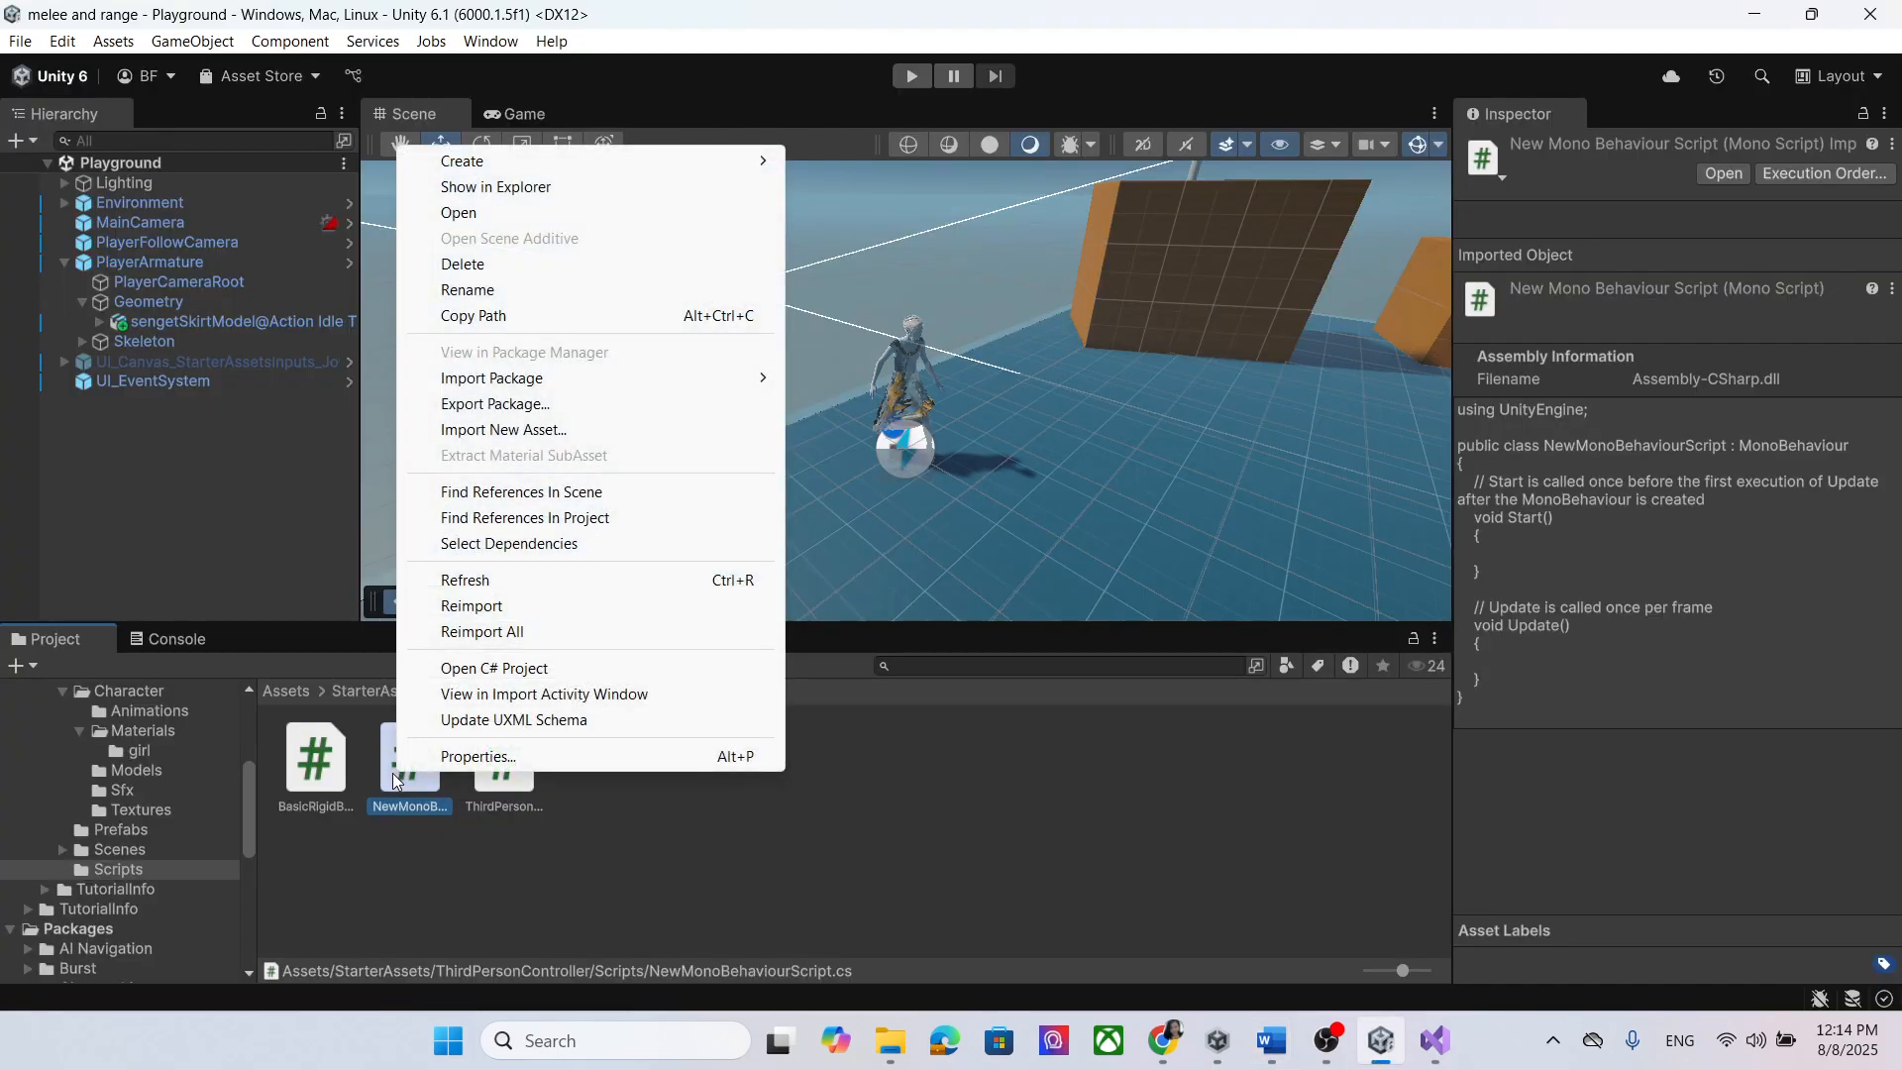
{"action": "left_click", "coordinate": [523, 291]}
{"action": "type", "text": "PlayerAttackNewInput"}
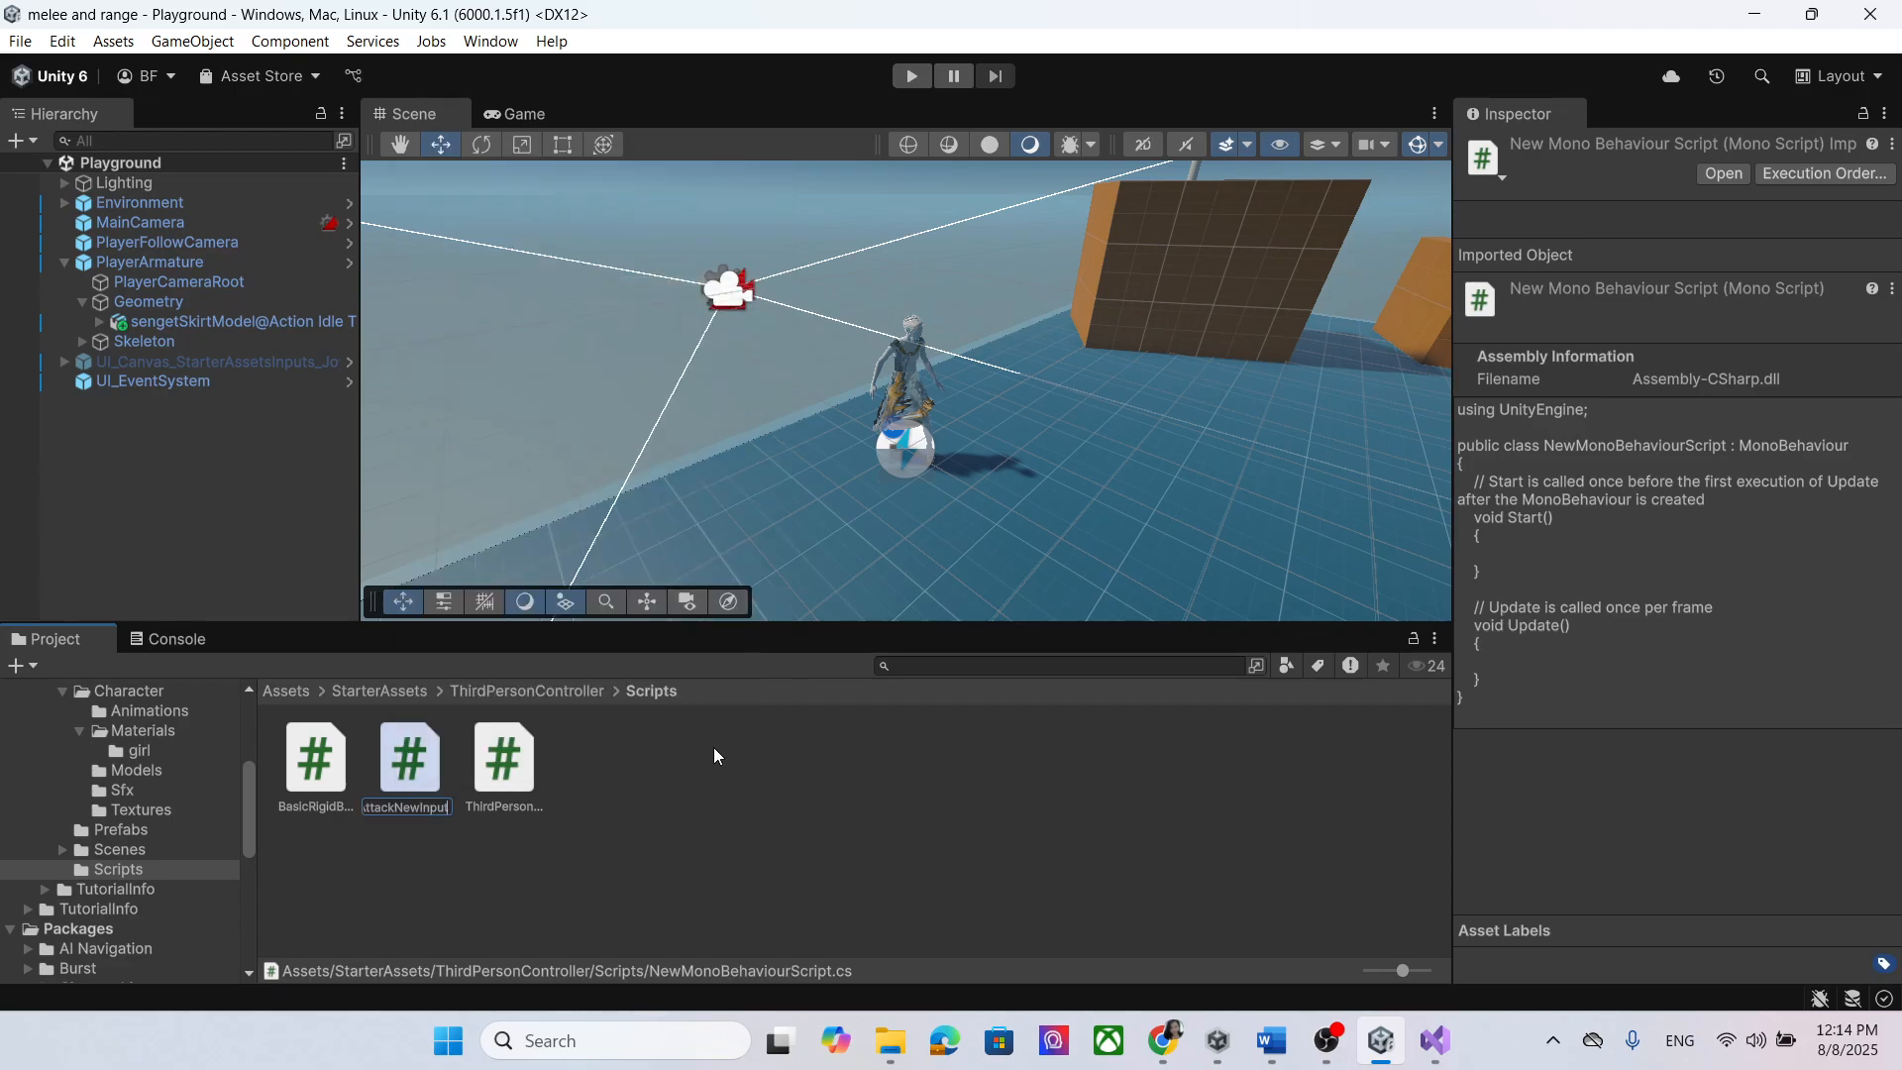
{"action": "key", "text": "Return"}
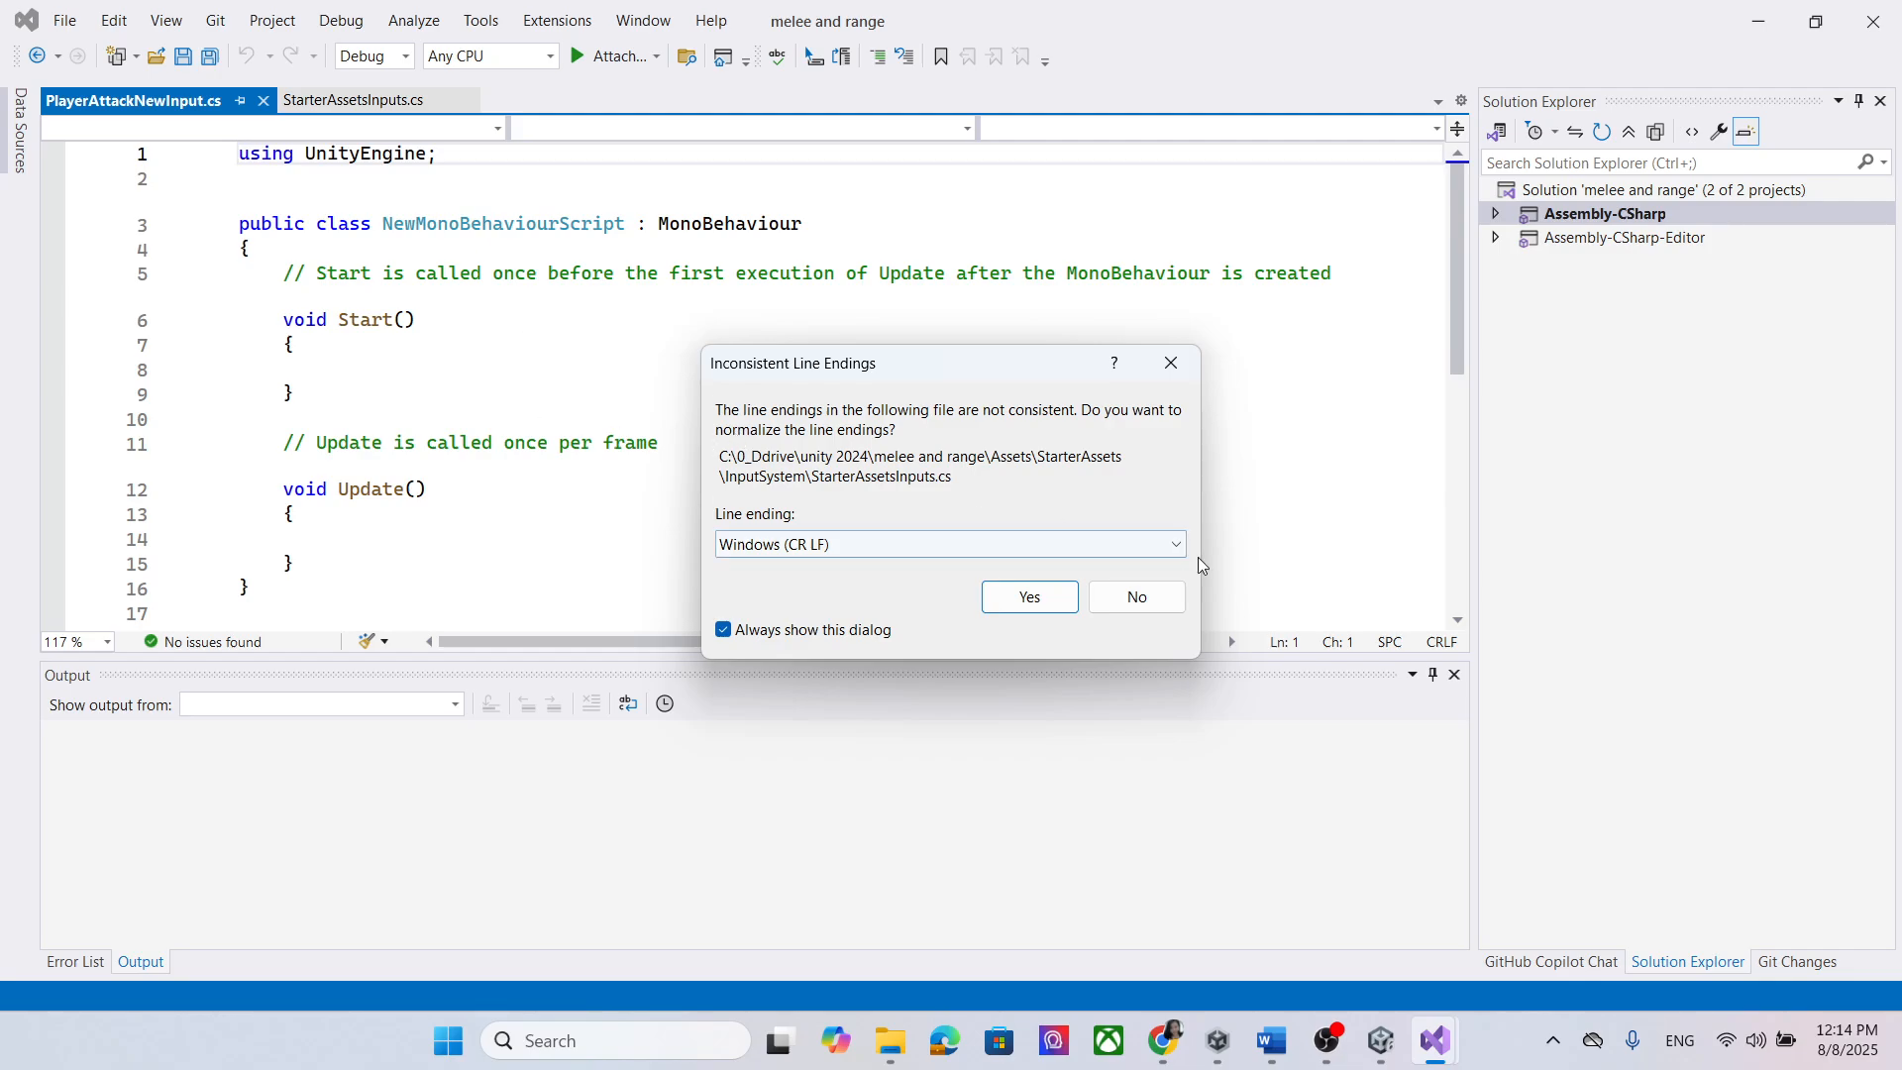
Step: Accept Windows (CR LF) line endings in Visual Studio and copy the full PlayerAttackNewInput code from the "melee and range attack" Word document
{"action": "left_click", "coordinate": [1027, 596]}
{"action": "left_click", "coordinate": [1272, 1040]}
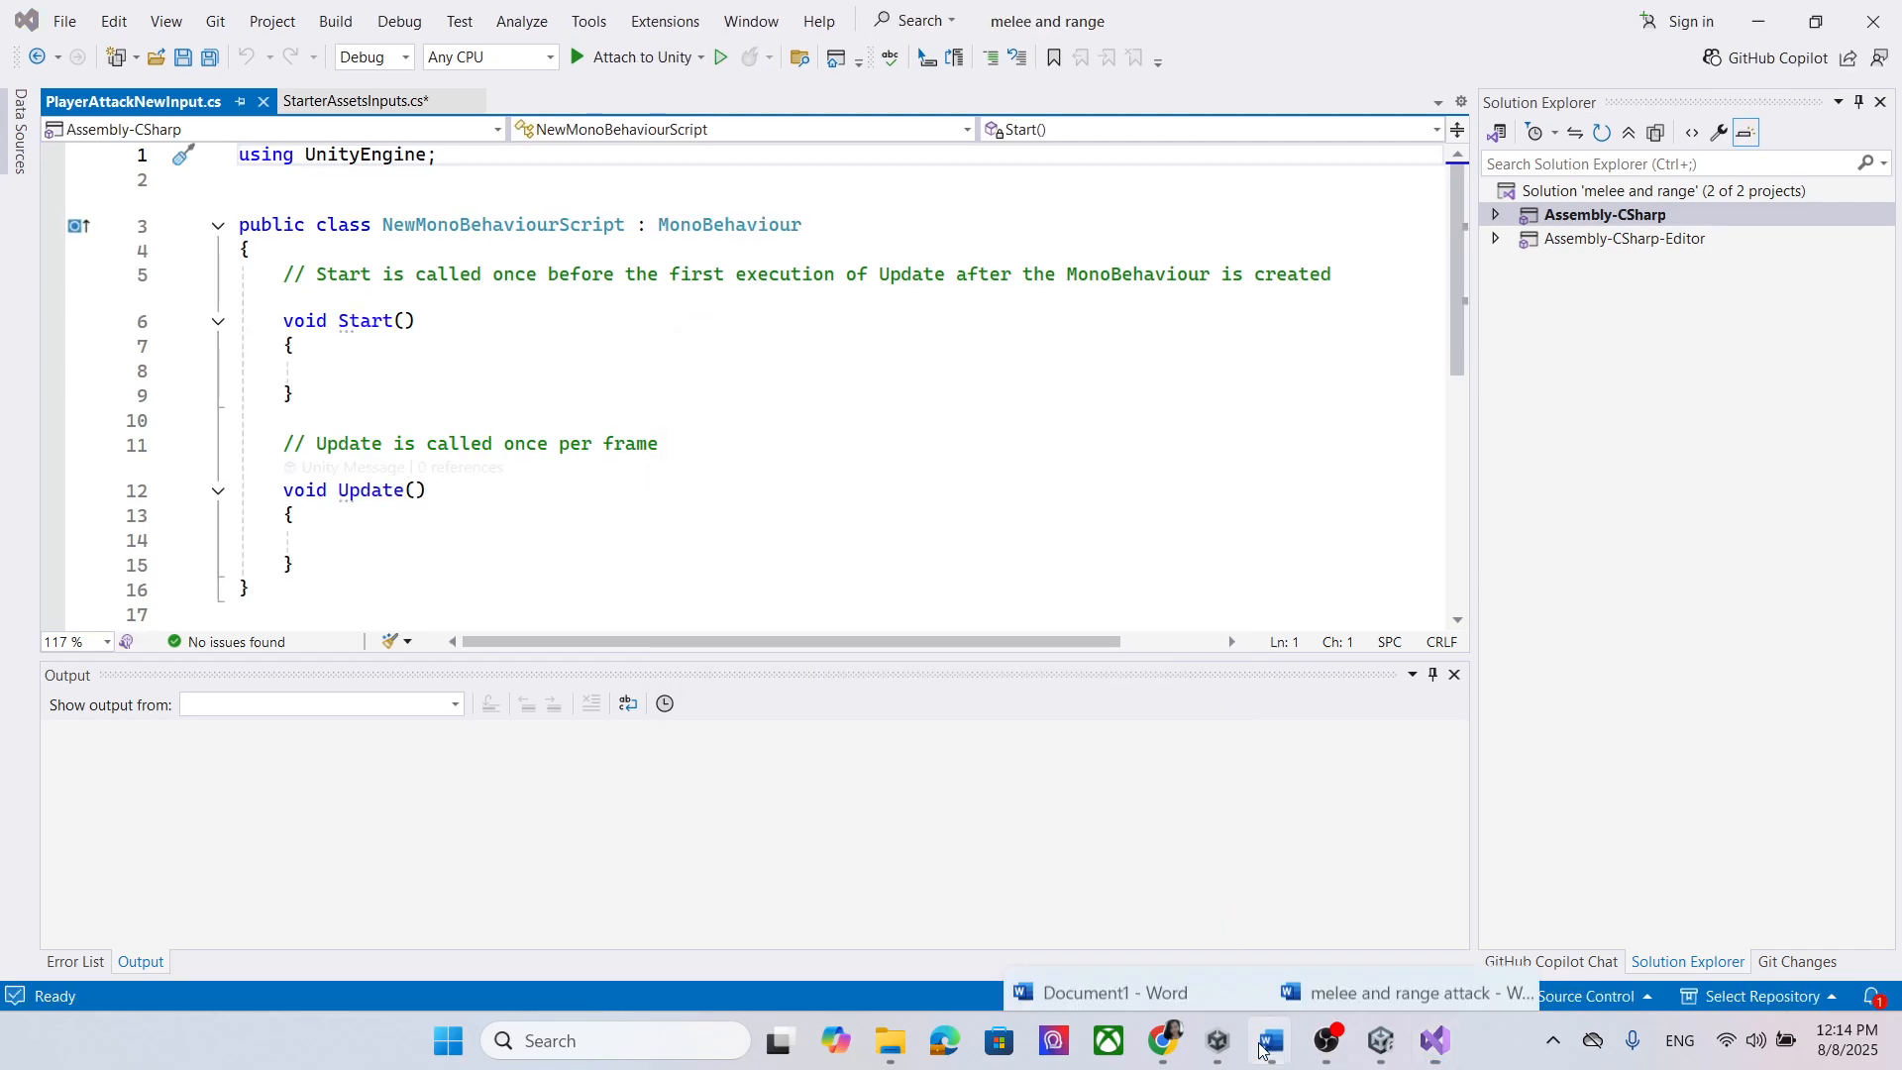
{"action": "left_click", "coordinate": [1432, 943]}
{"action": "scroll", "coordinate": [892, 625], "scroll_direction": "up", "scroll_amount": 3}
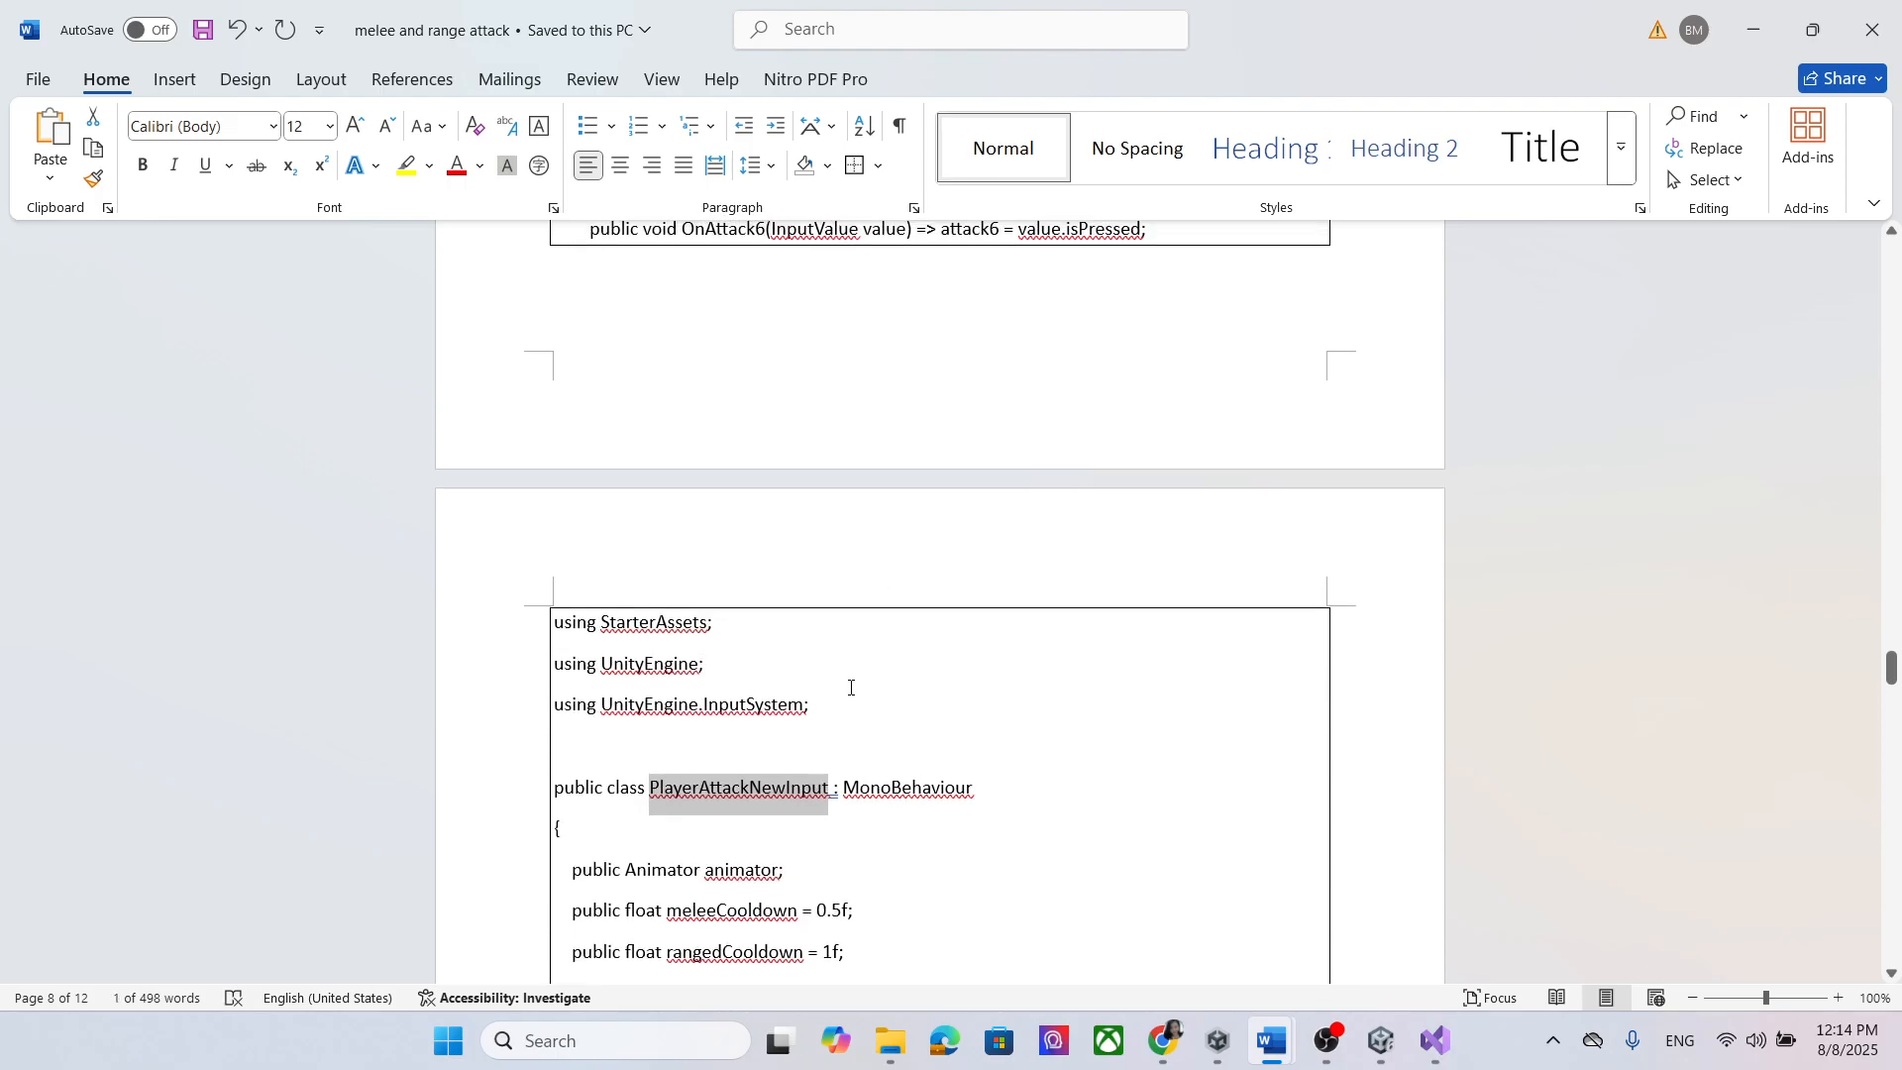
{"action": "left_click", "coordinate": [758, 663]}
{"action": "scroll", "coordinate": [828, 658], "scroll_direction": "down", "scroll_amount": 15}
{"action": "left_click_drag", "start_coordinate": [558, 621], "coordinate": [760, 691]}
{"action": "scroll", "coordinate": [871, 645], "scroll_direction": "down", "scroll_amount": 12}
{"action": "left_click", "coordinate": [1753, 28]}
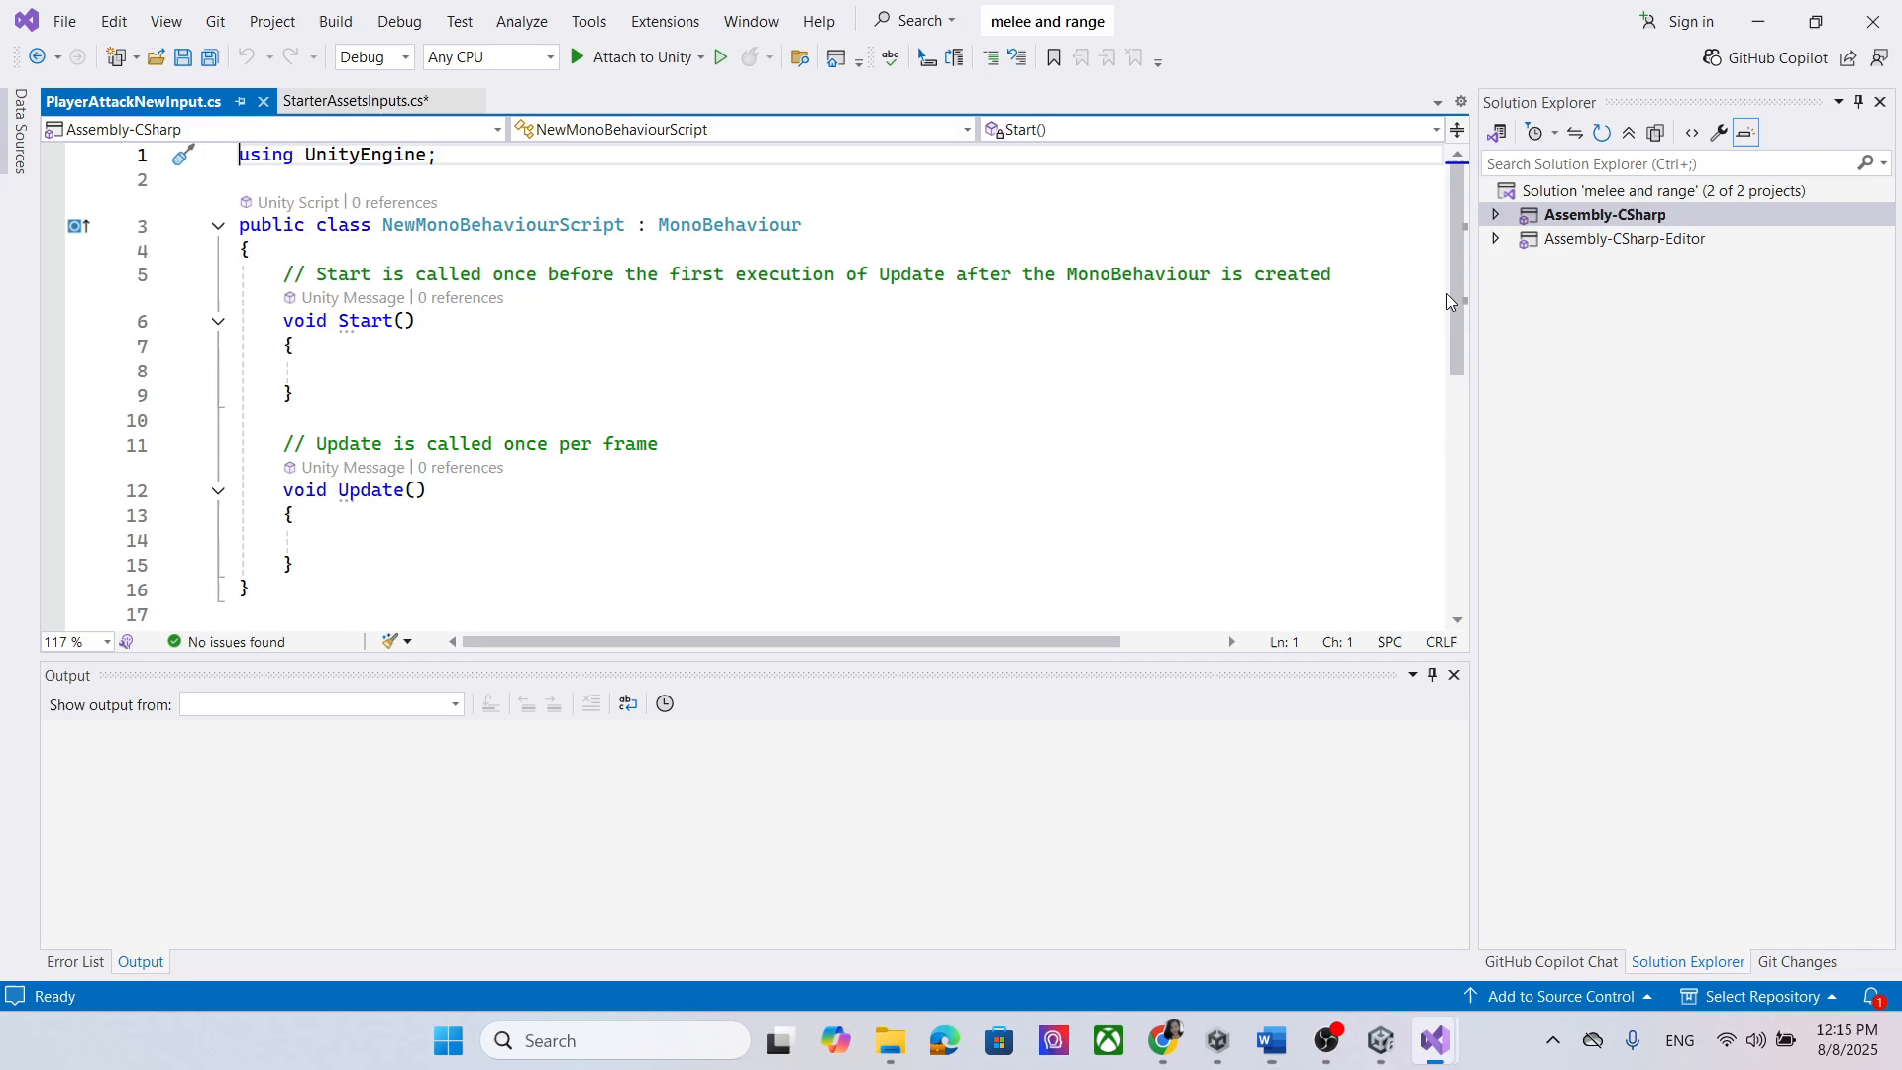
Step: Replace all template code in PlayerAttackNewInput.cs with the copied attack code and save the script
{"action": "left_click", "coordinate": [669, 462]}
{"action": "key", "text": "ctrl+a"}
{"action": "key", "text": "ctrl+v"}
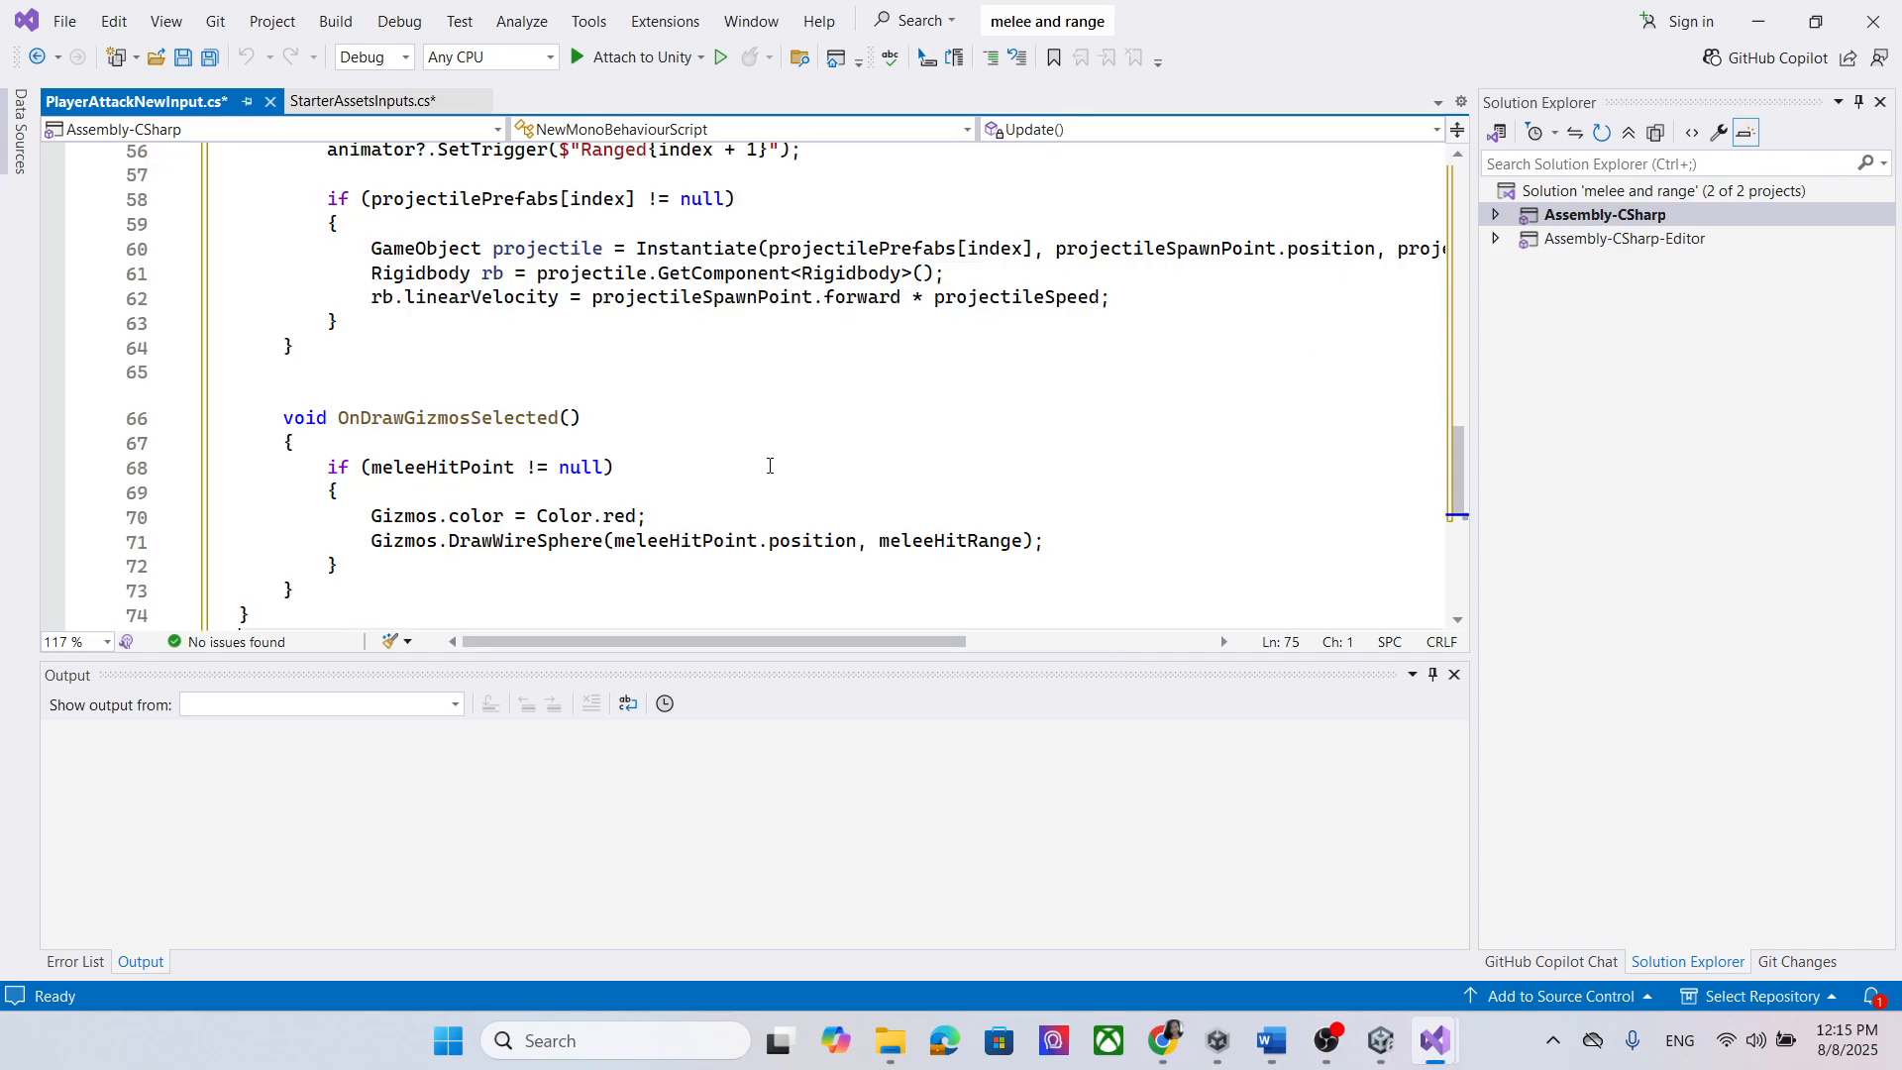
{"action": "scroll", "coordinate": [780, 456], "scroll_direction": "up", "scroll_amount": 20}
{"action": "scroll", "coordinate": [780, 457], "scroll_direction": "up", "scroll_amount": 1}
{"action": "key", "text": "ctrl+s"}
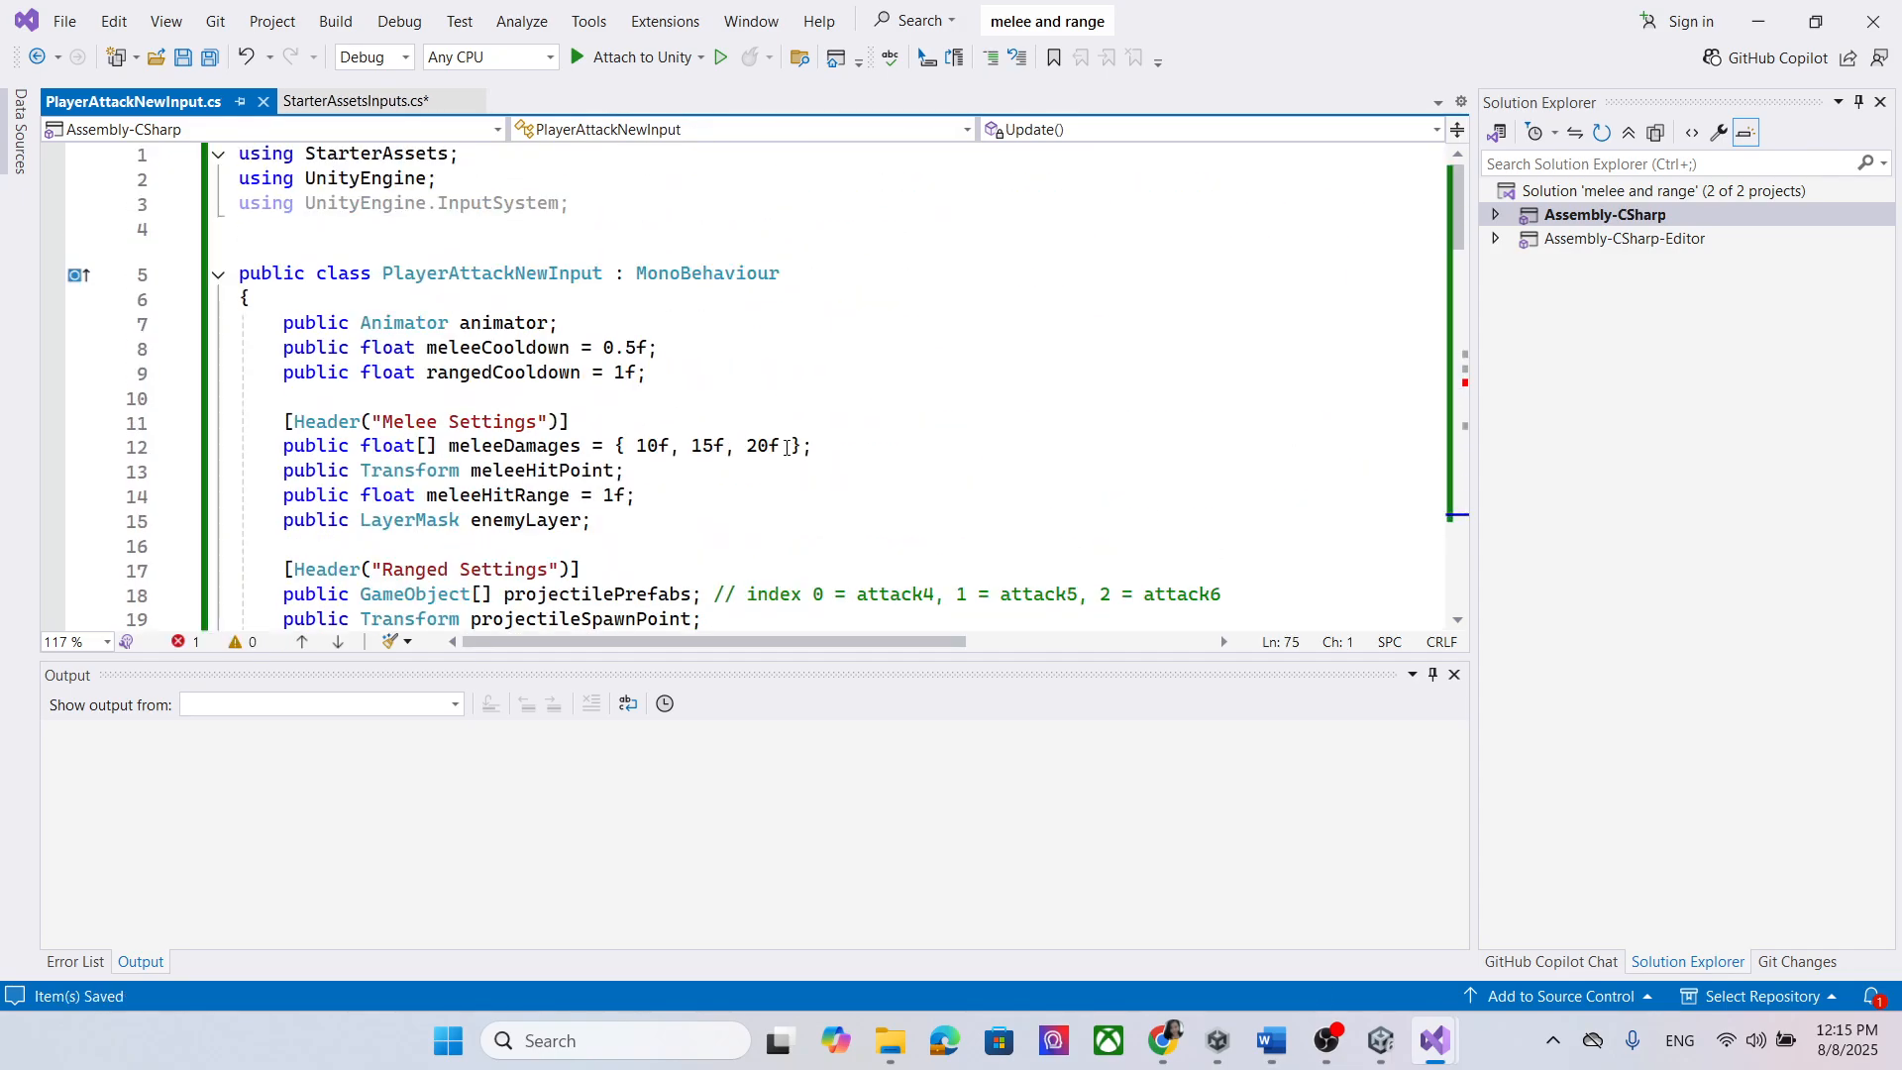
{"action": "left_click", "coordinate": [655, 300]}
{"action": "left_click", "coordinate": [477, 202]}
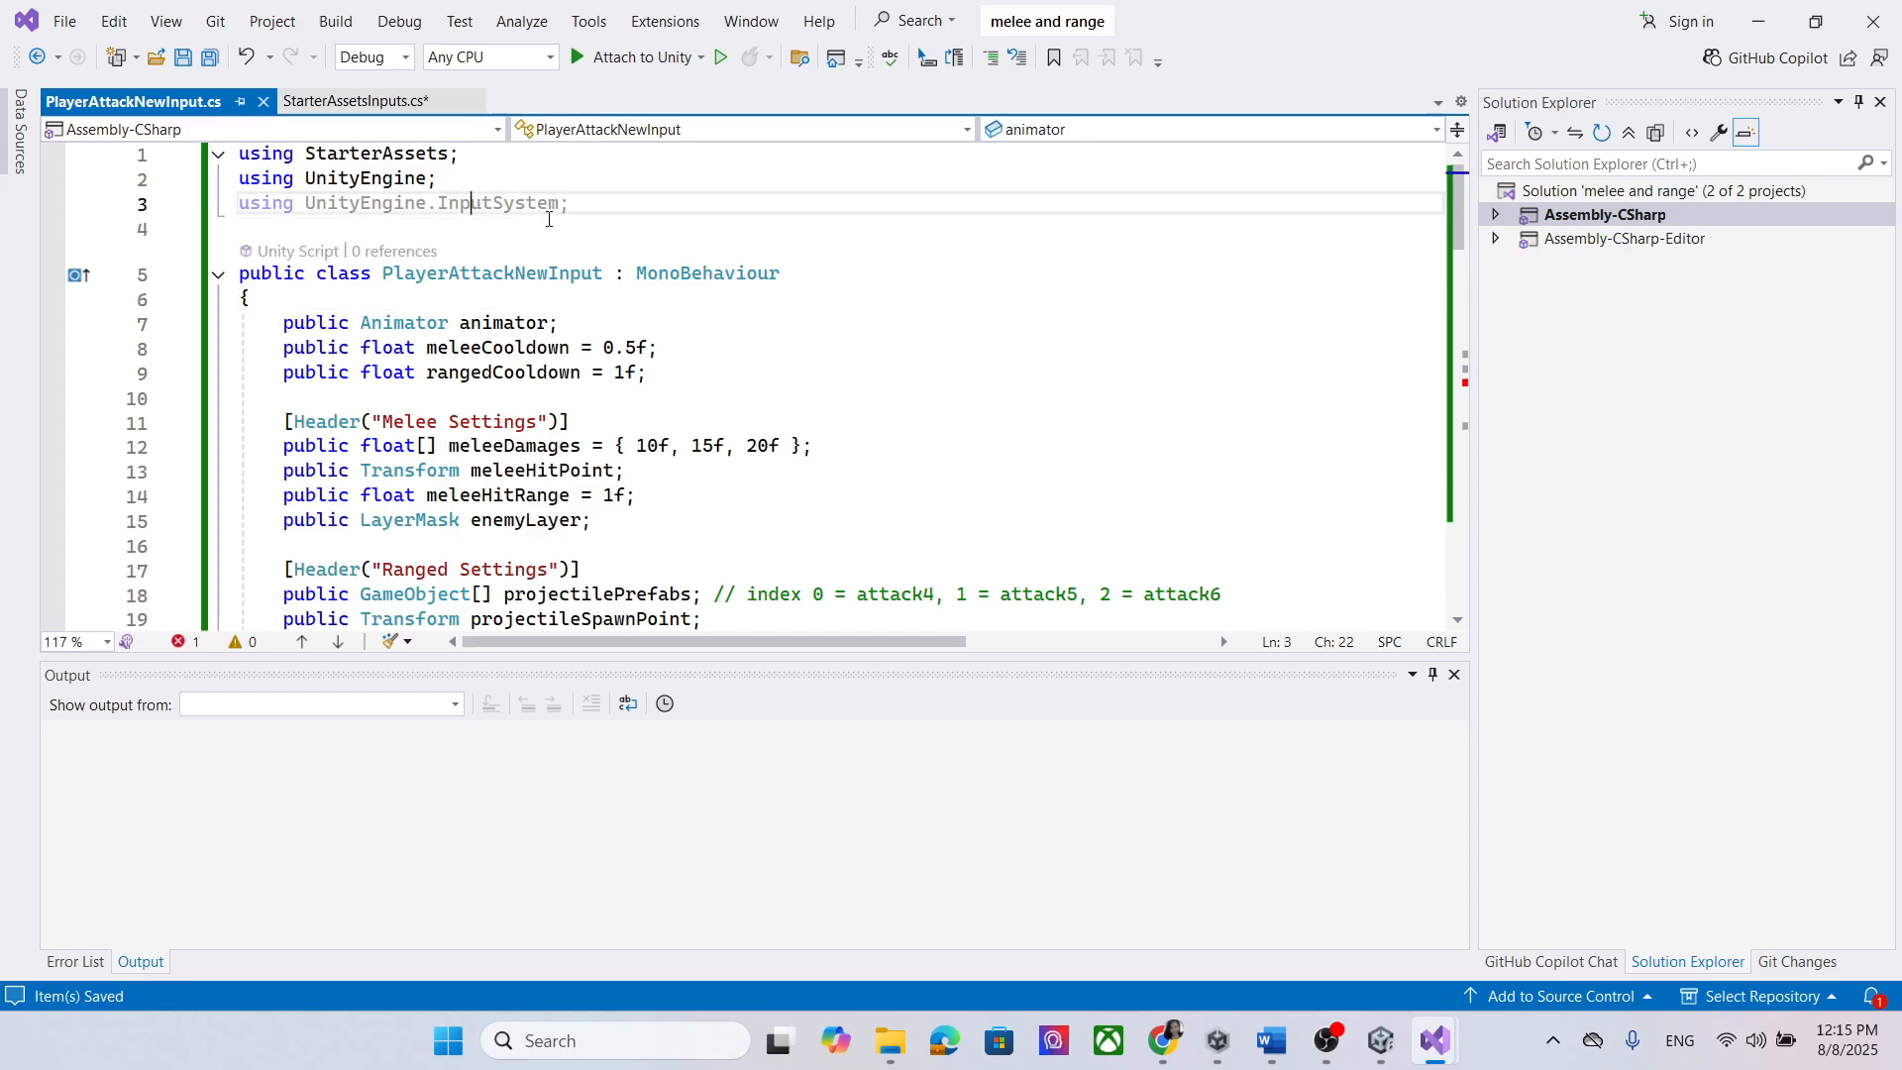
{"action": "scroll", "coordinate": [808, 263], "scroll_direction": "down", "scroll_amount": 1}
{"action": "left_click_drag", "start_coordinate": [561, 249], "coordinate": [307, 248]}
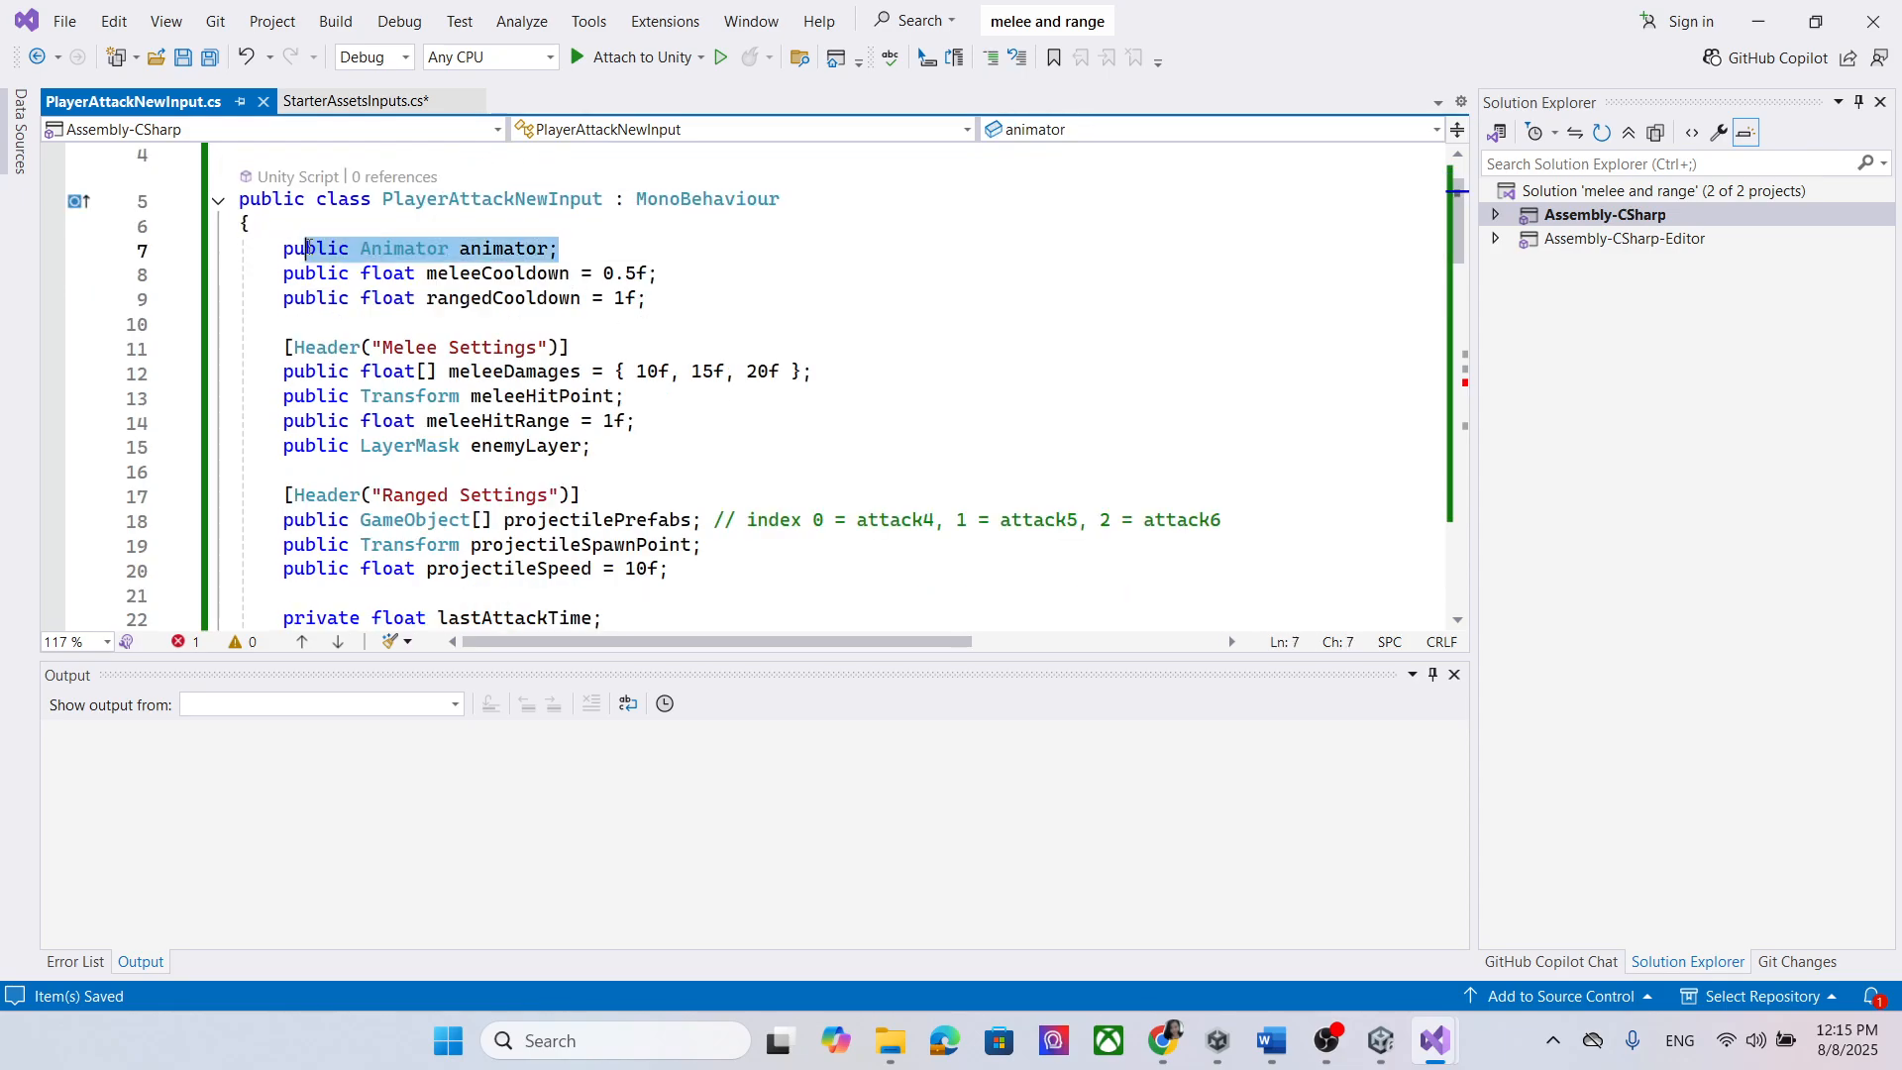
Step: Switch to Unity and attach the PlayerAttackNewInput script to the PlayerArmature object
{"action": "key", "text": "alt+Tab"}
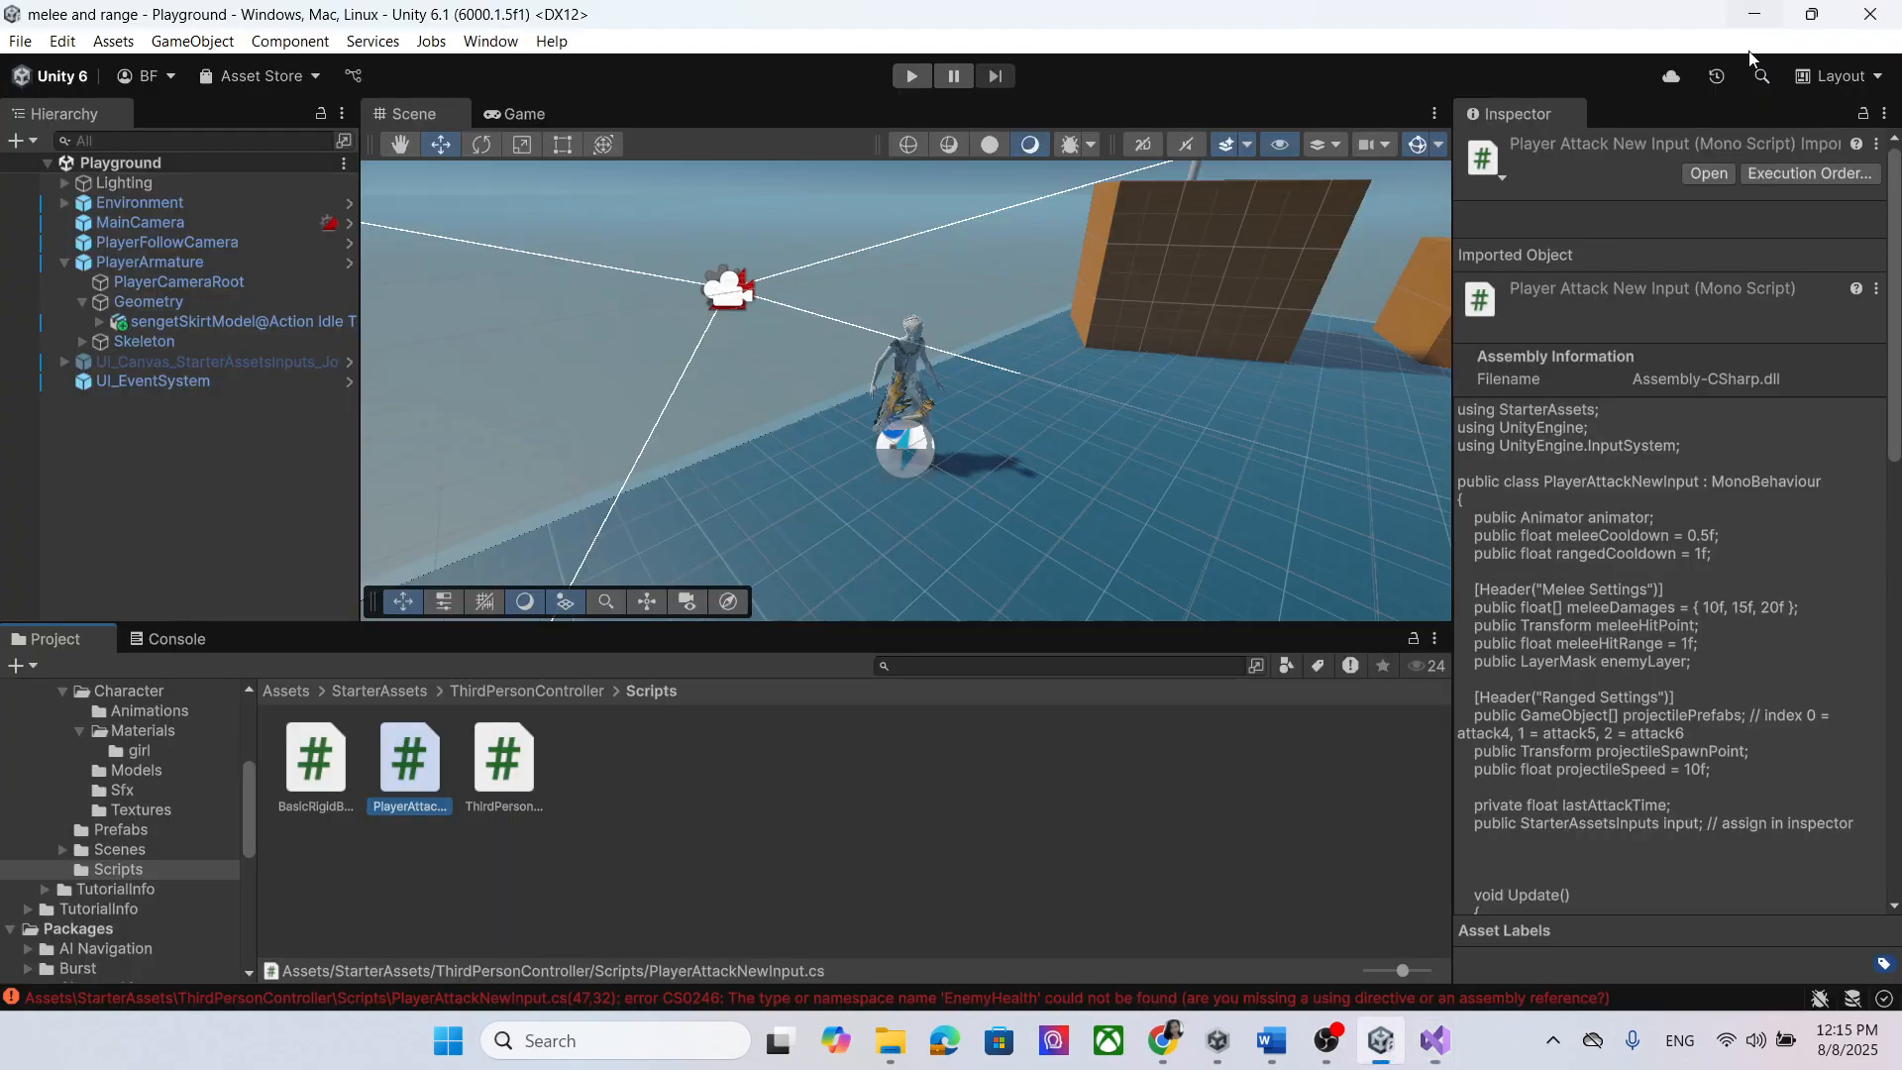
{"action": "left_click", "coordinate": [180, 265]}
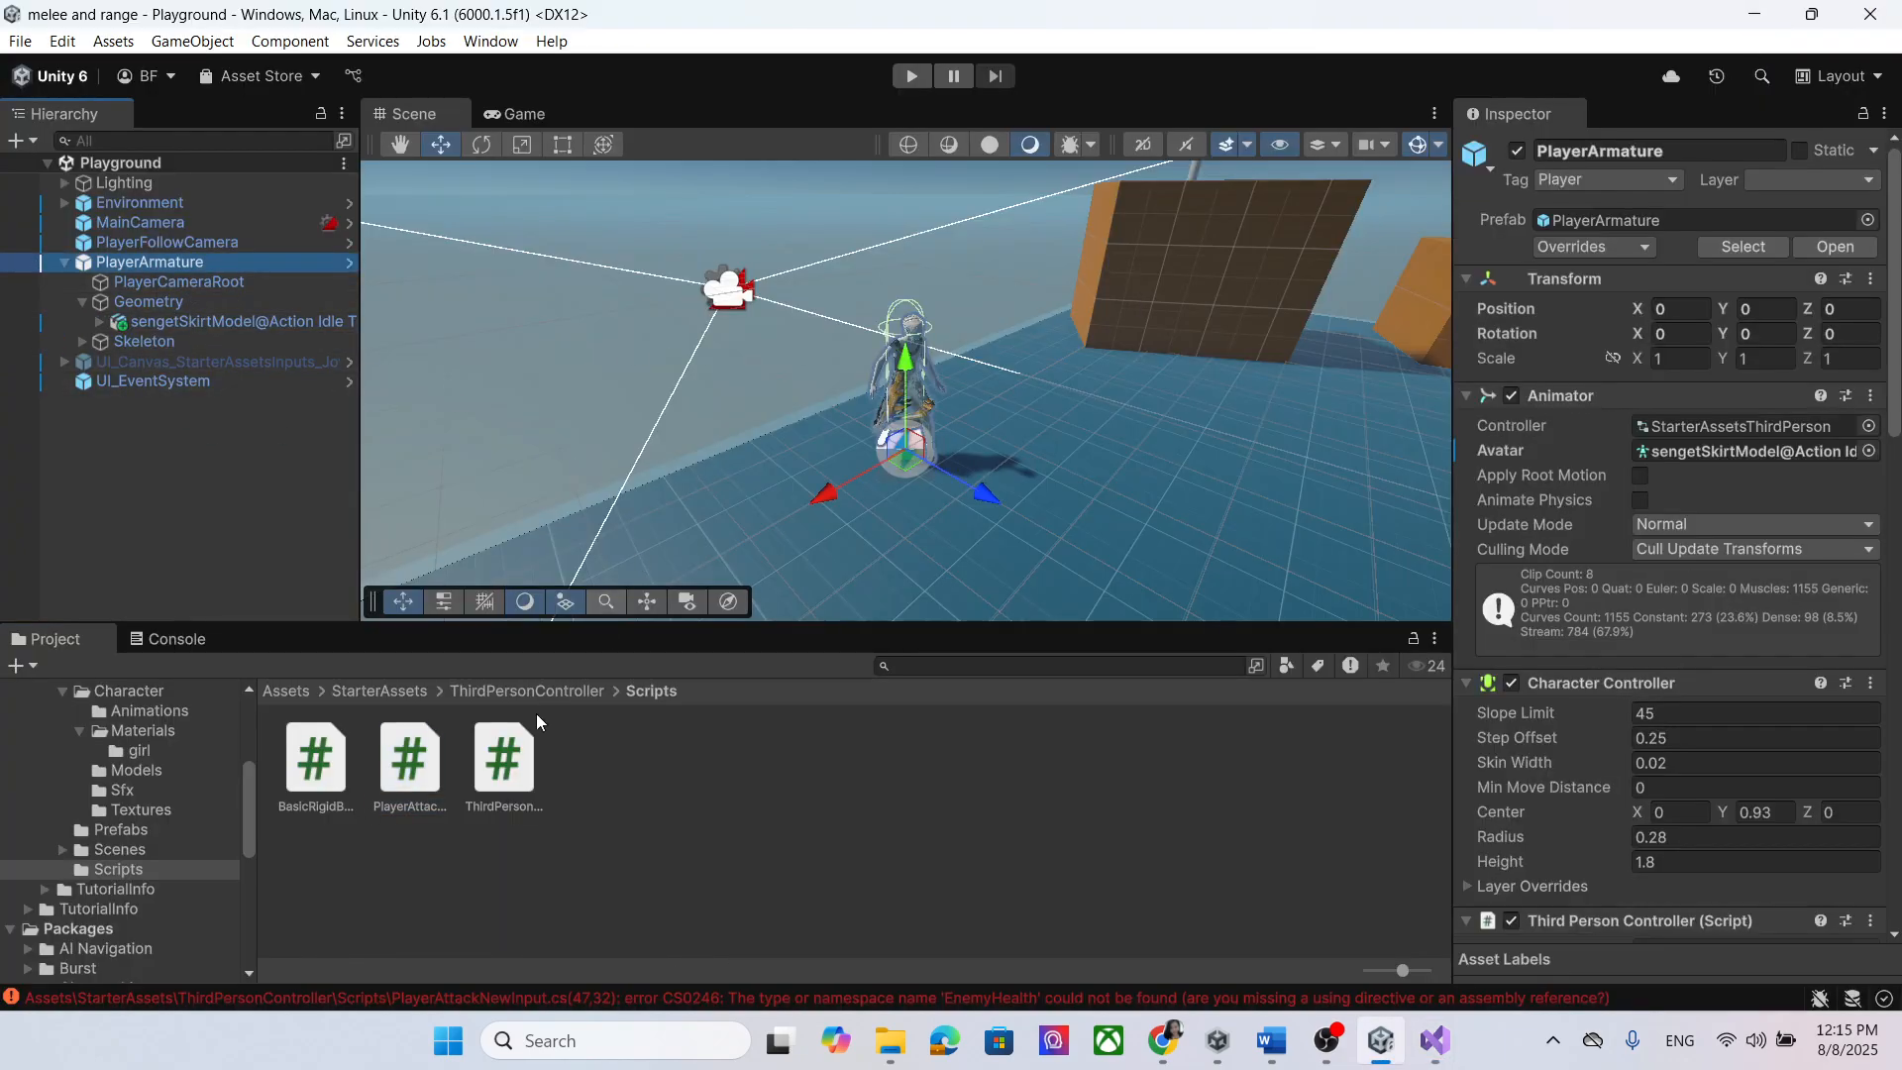
{"action": "left_click_drag", "start_coordinate": [410, 771], "coordinate": [171, 265]}
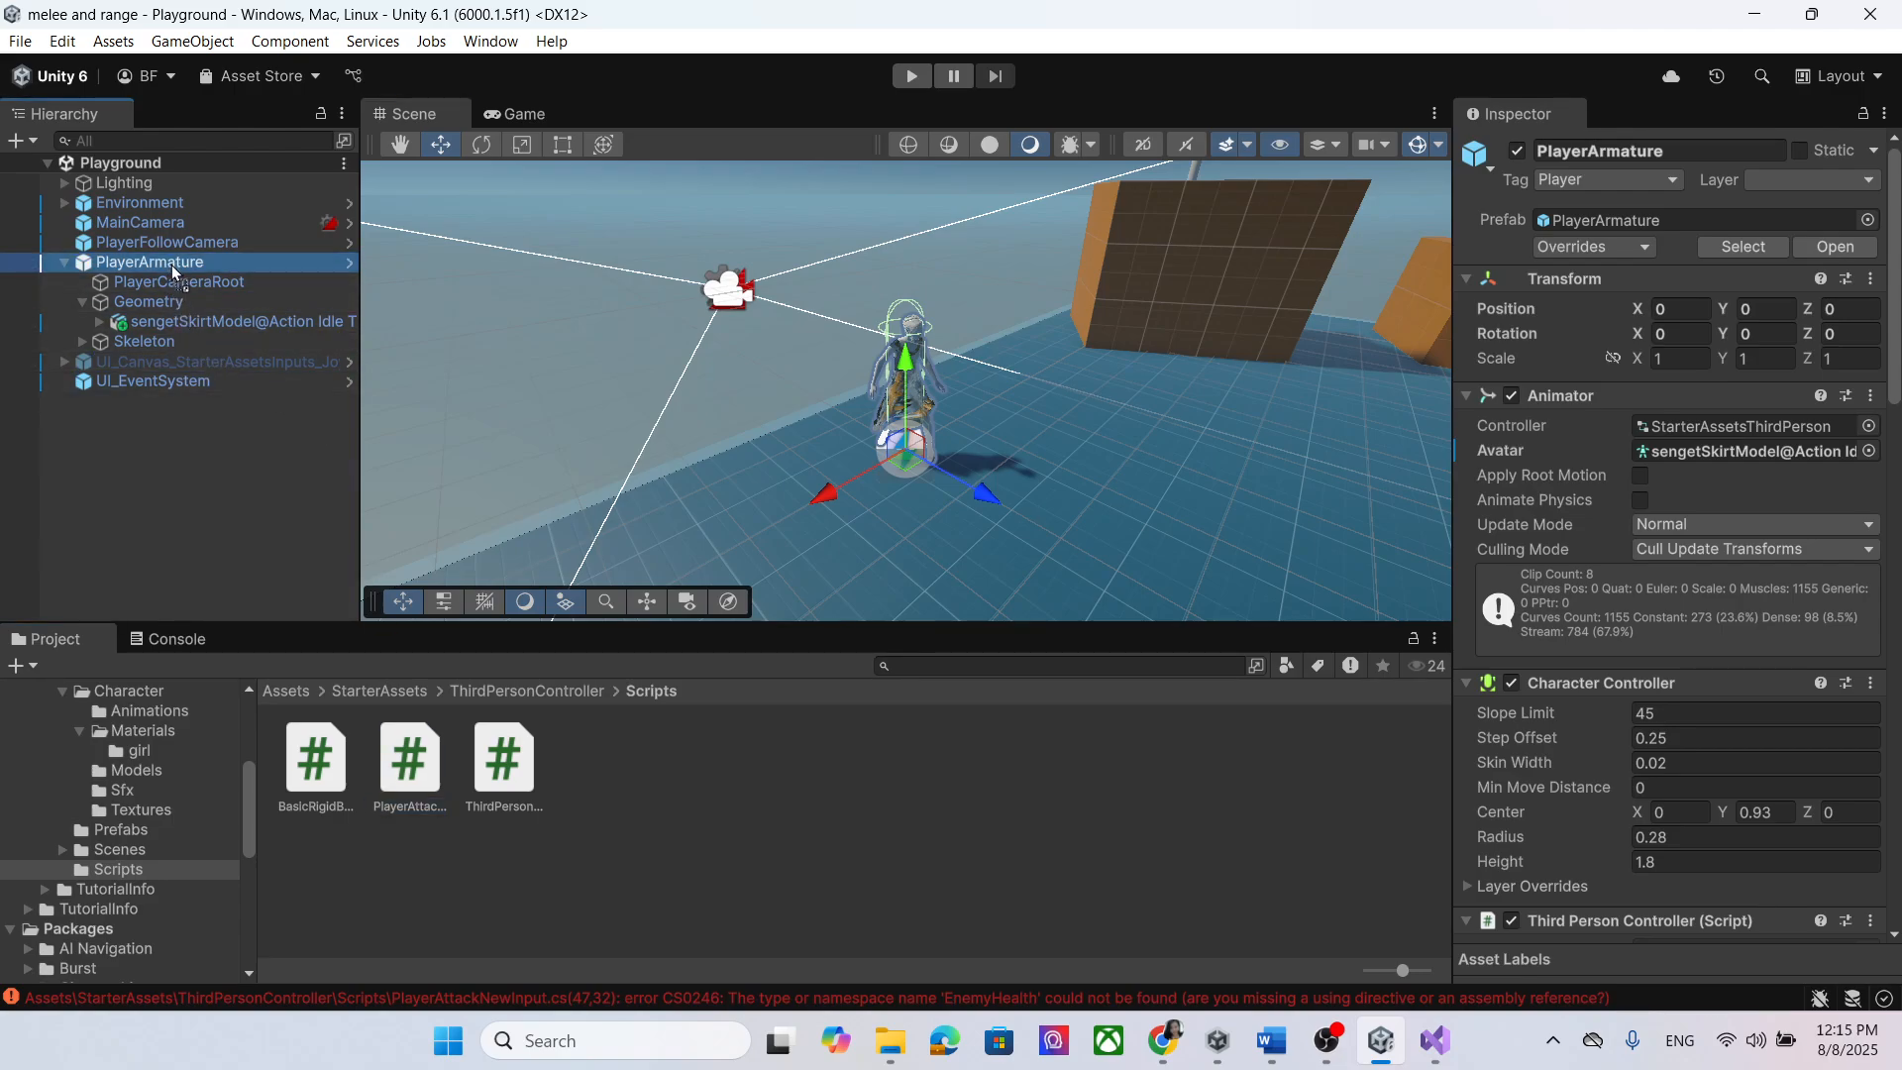
{"action": "scroll", "coordinate": [1686, 616], "scroll_direction": "down", "scroll_amount": 15}
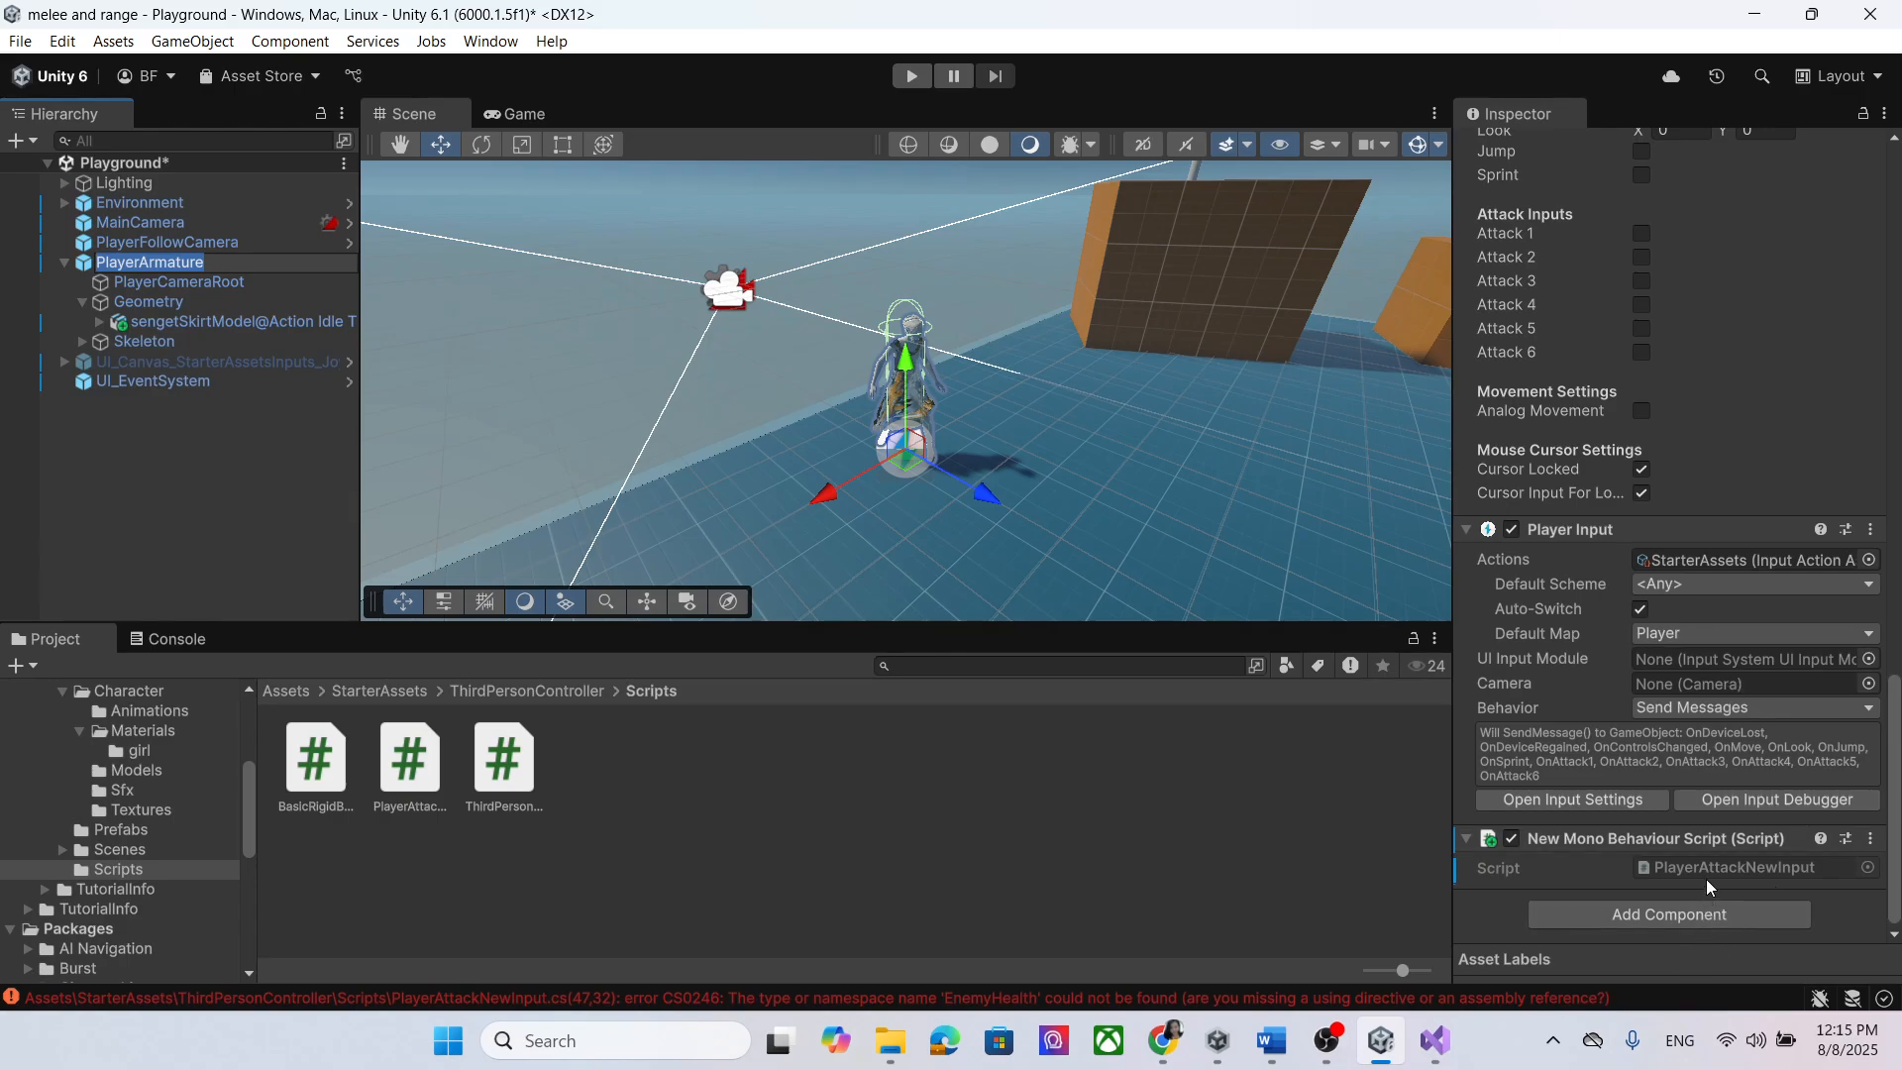
Step: Look at the PlayerAttackNewInput code in Visual Studio, return to Unity and save the Playground scene
{"action": "left_click", "coordinate": [1429, 1038]}
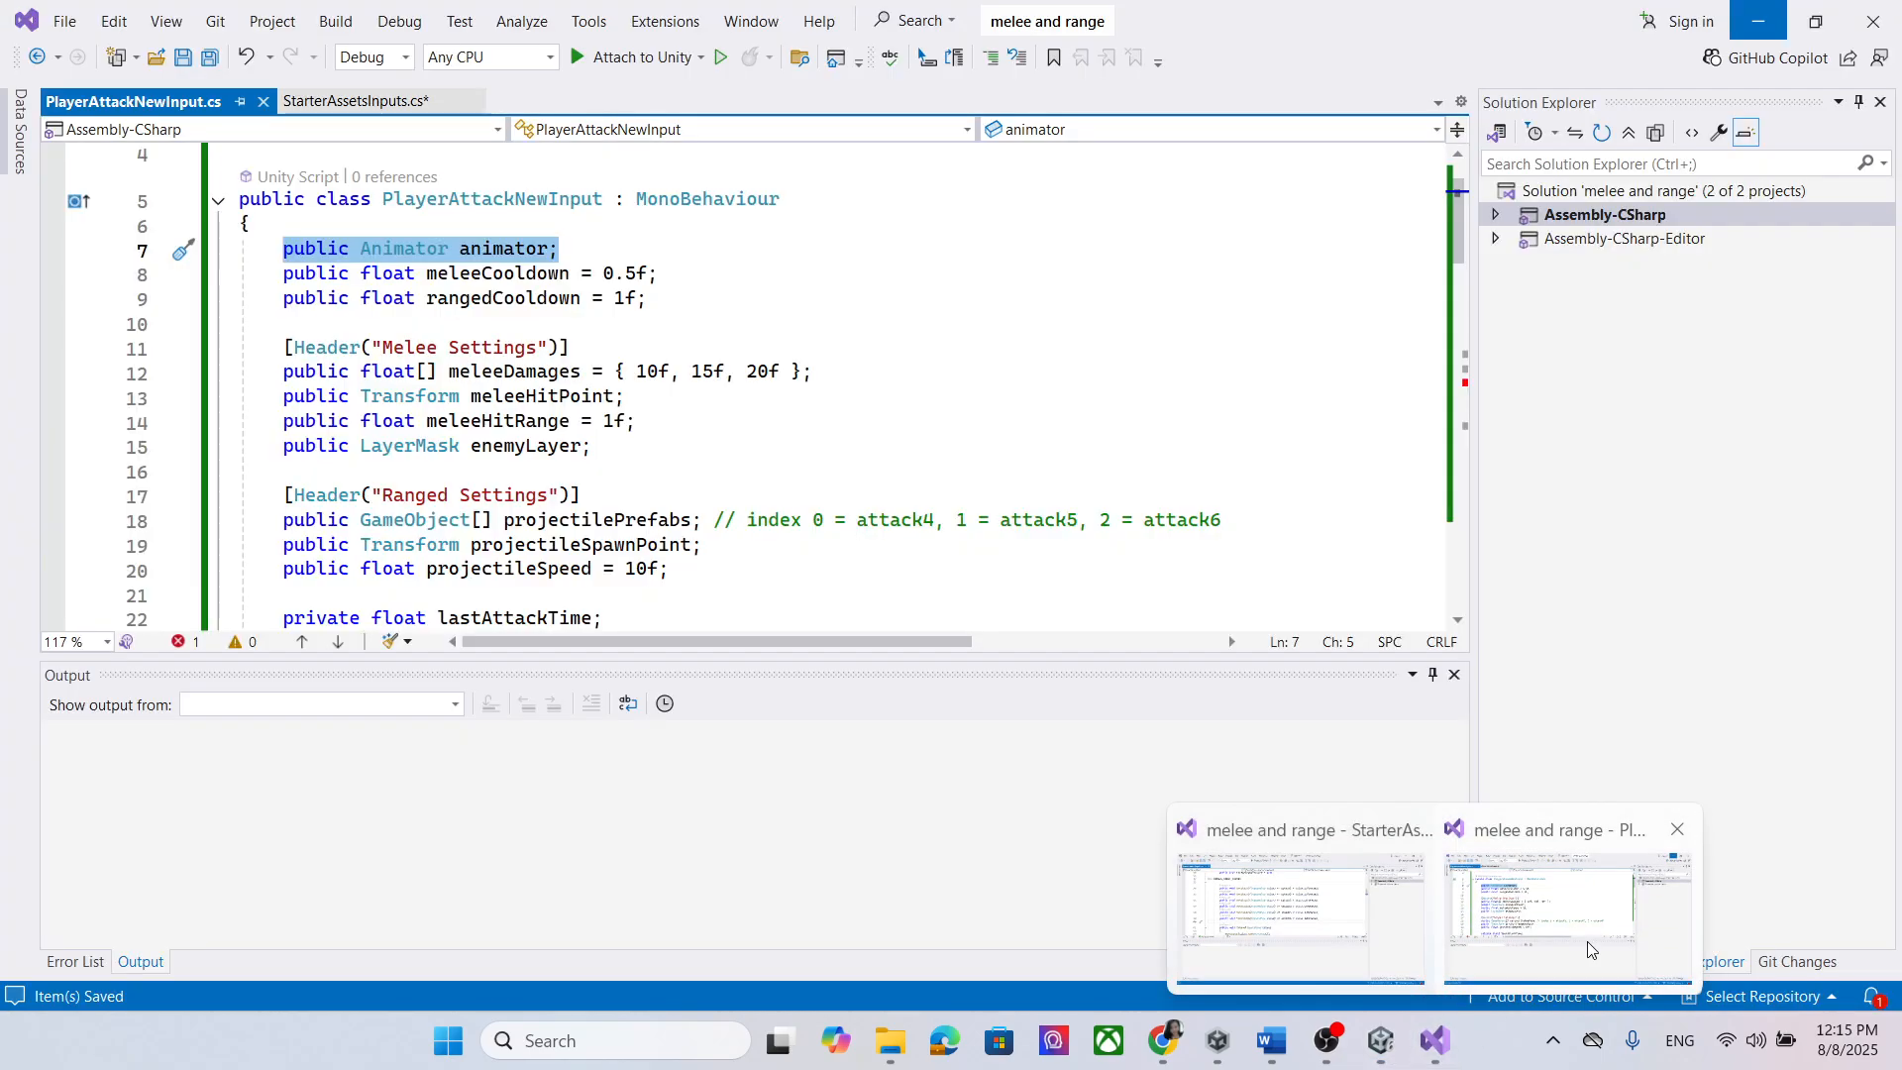
{"action": "left_click", "coordinate": [1588, 949]}
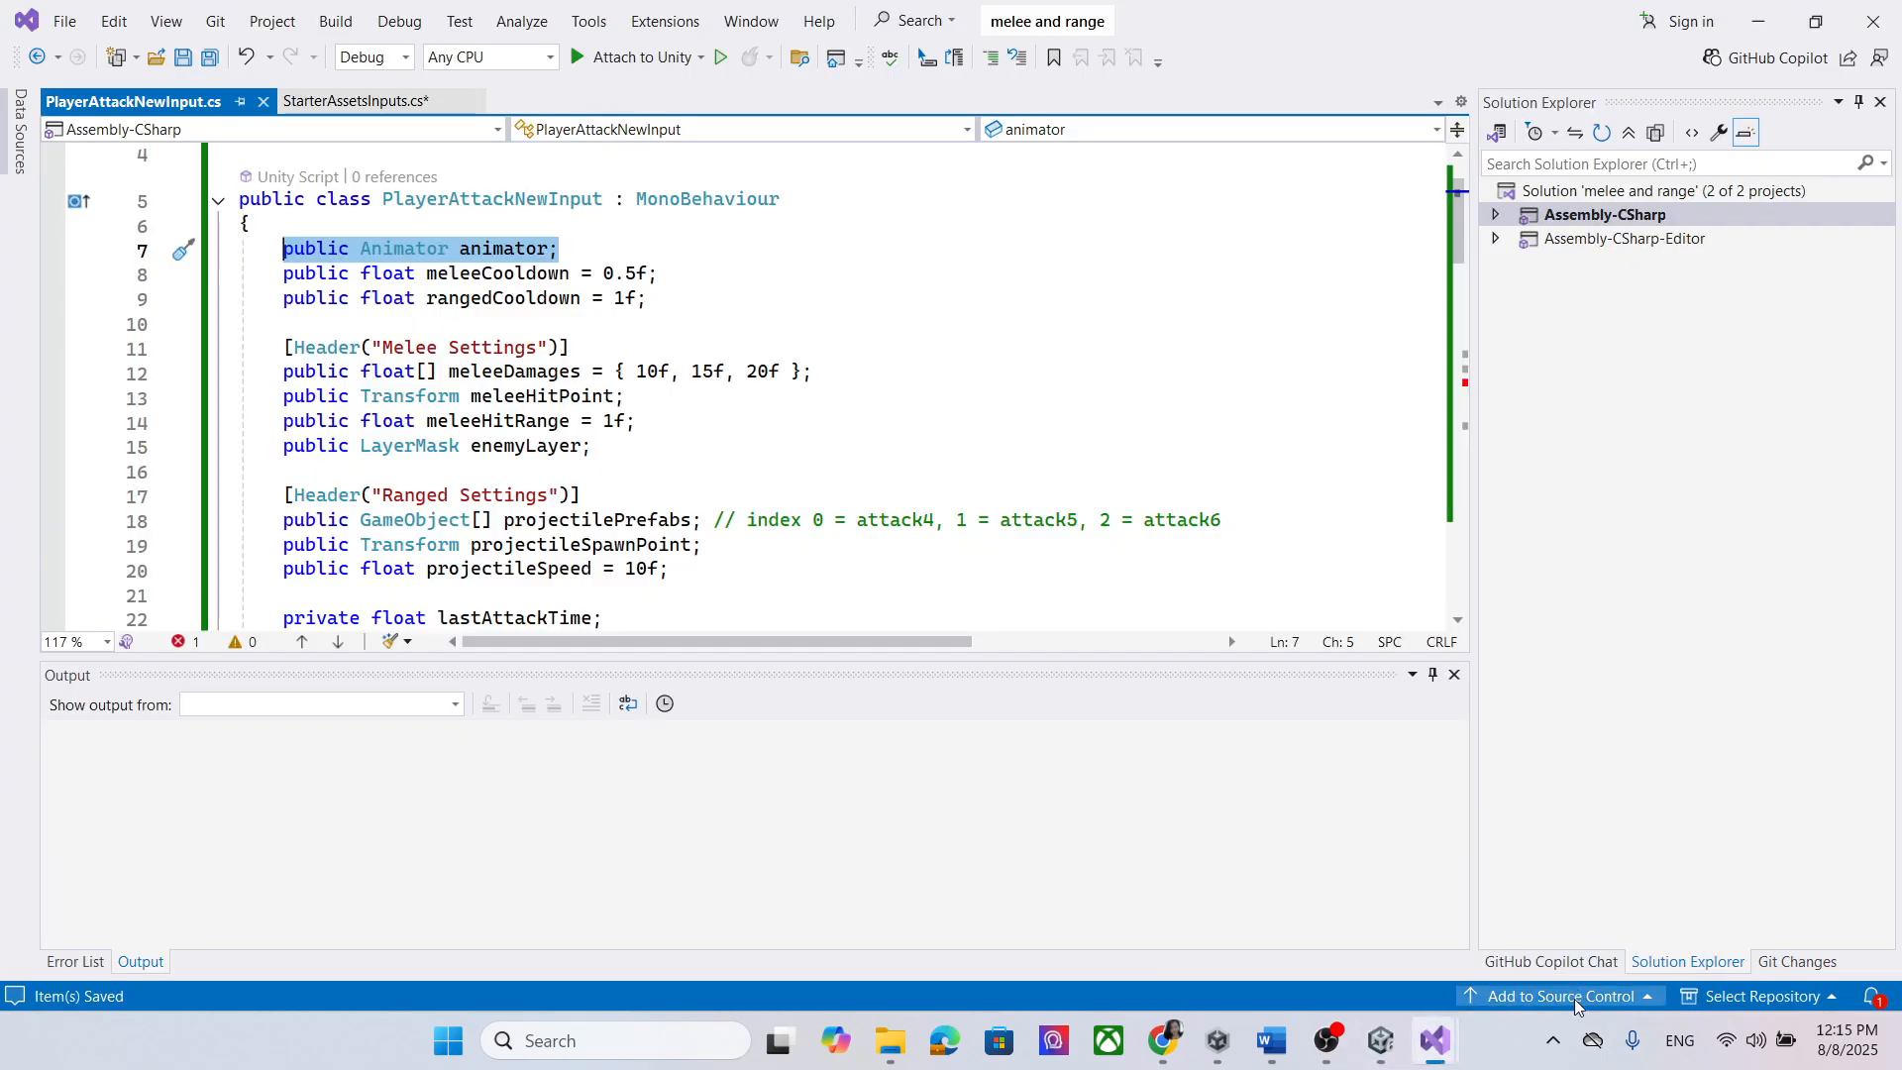
{"action": "left_click", "coordinate": [1381, 1040]}
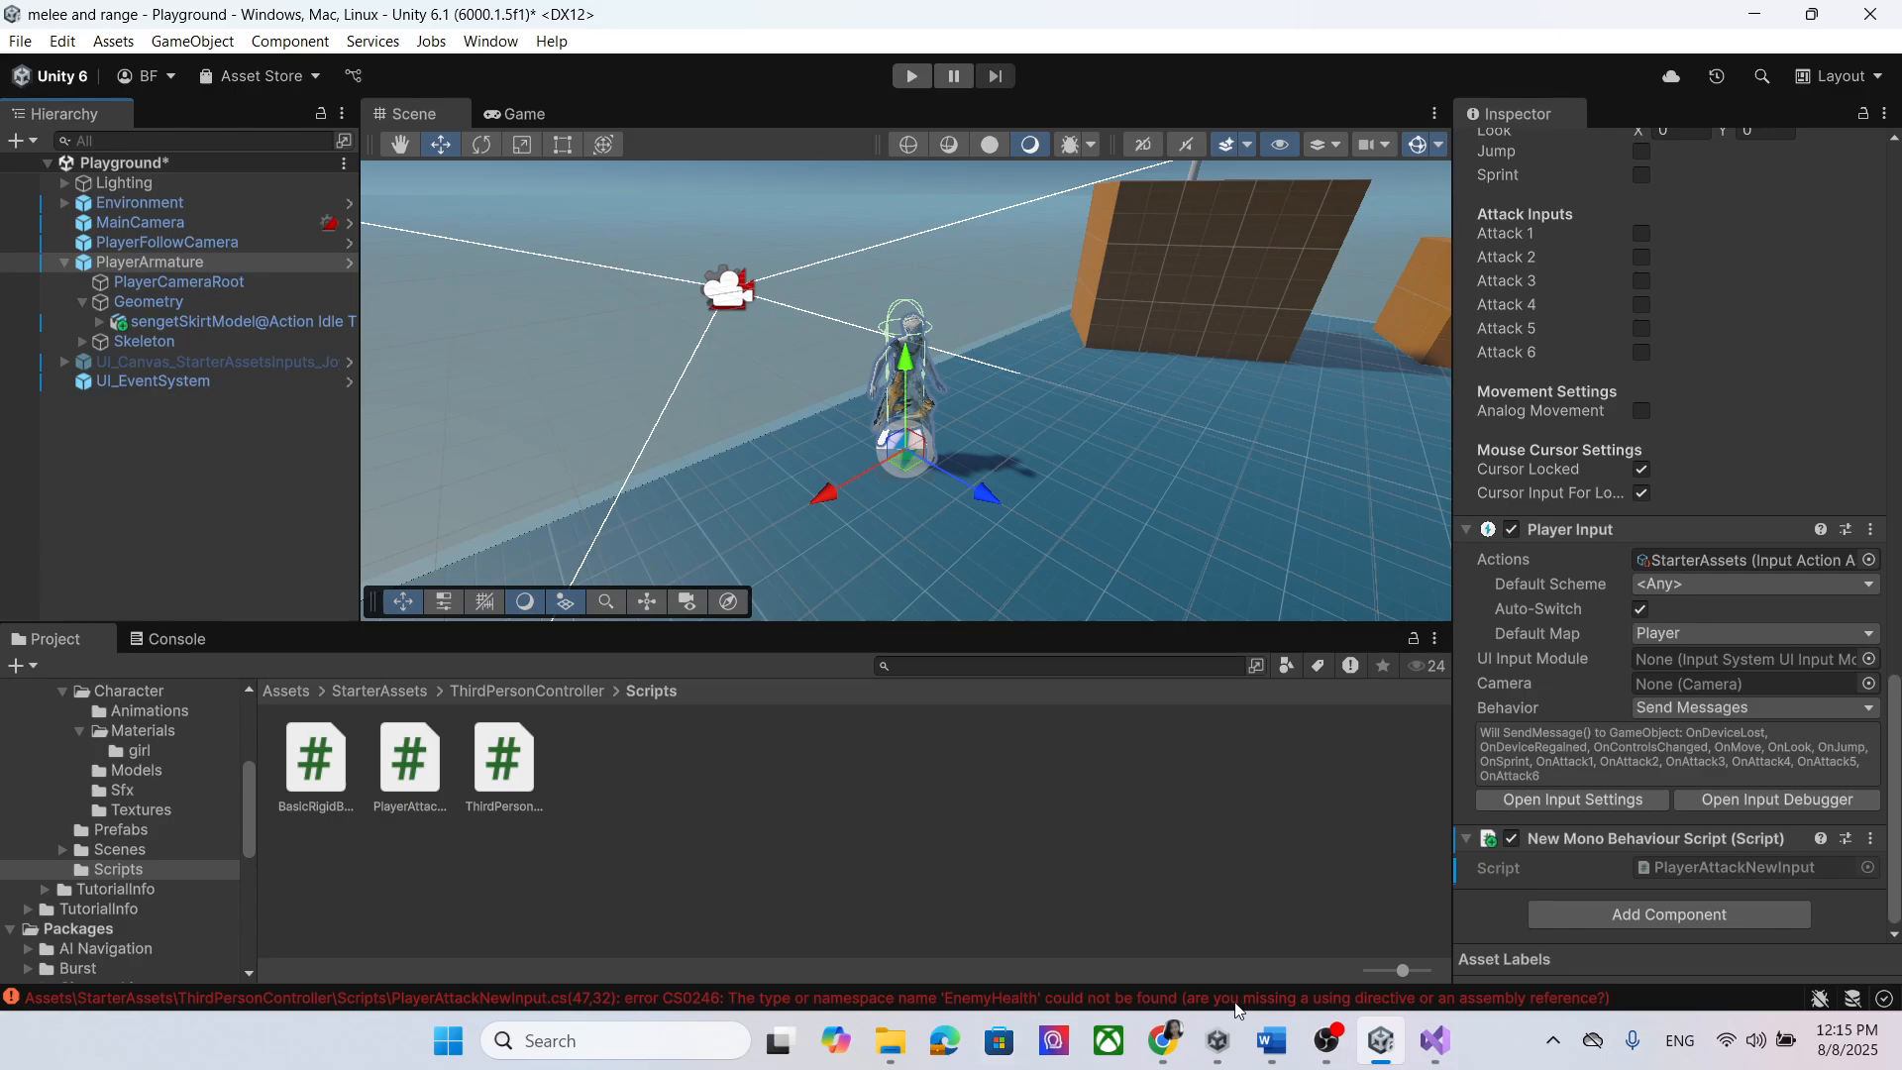
{"action": "left_click", "coordinate": [232, 464]}
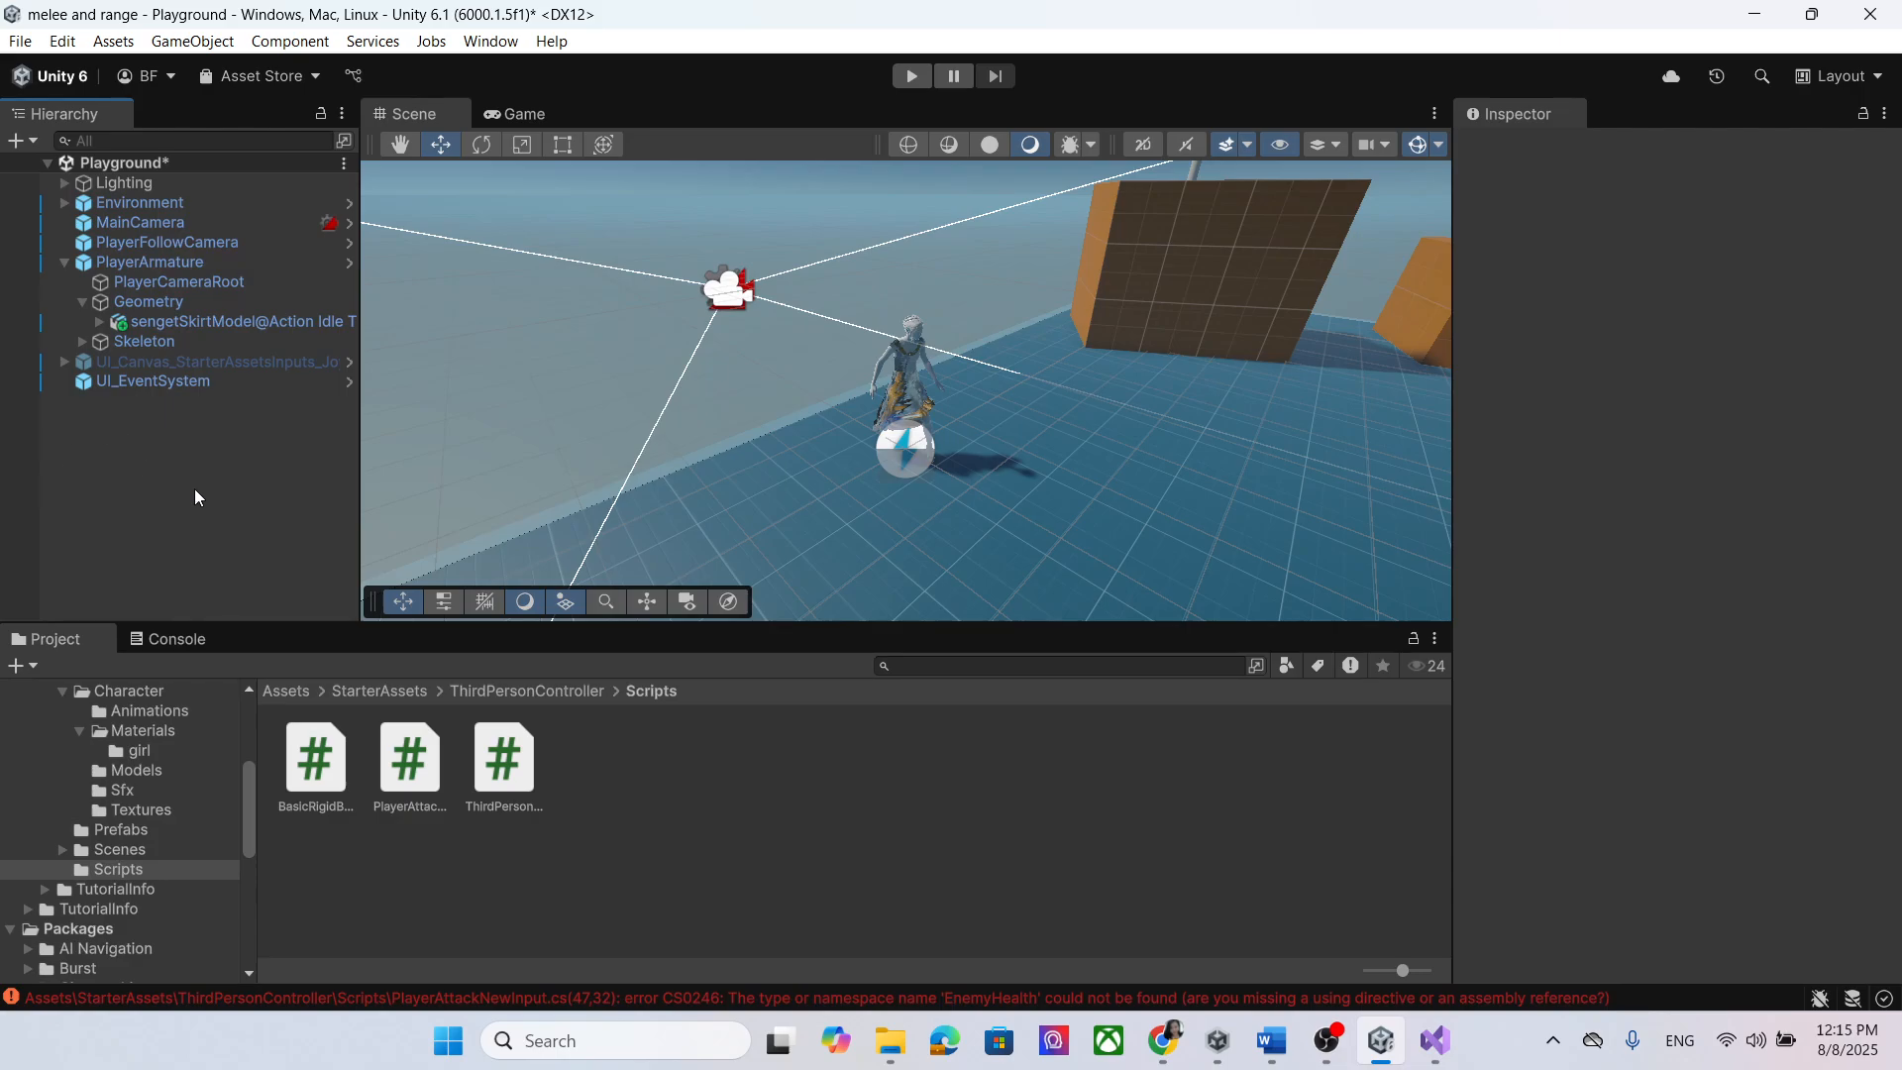
{"action": "key", "text": "ctrl+s"}
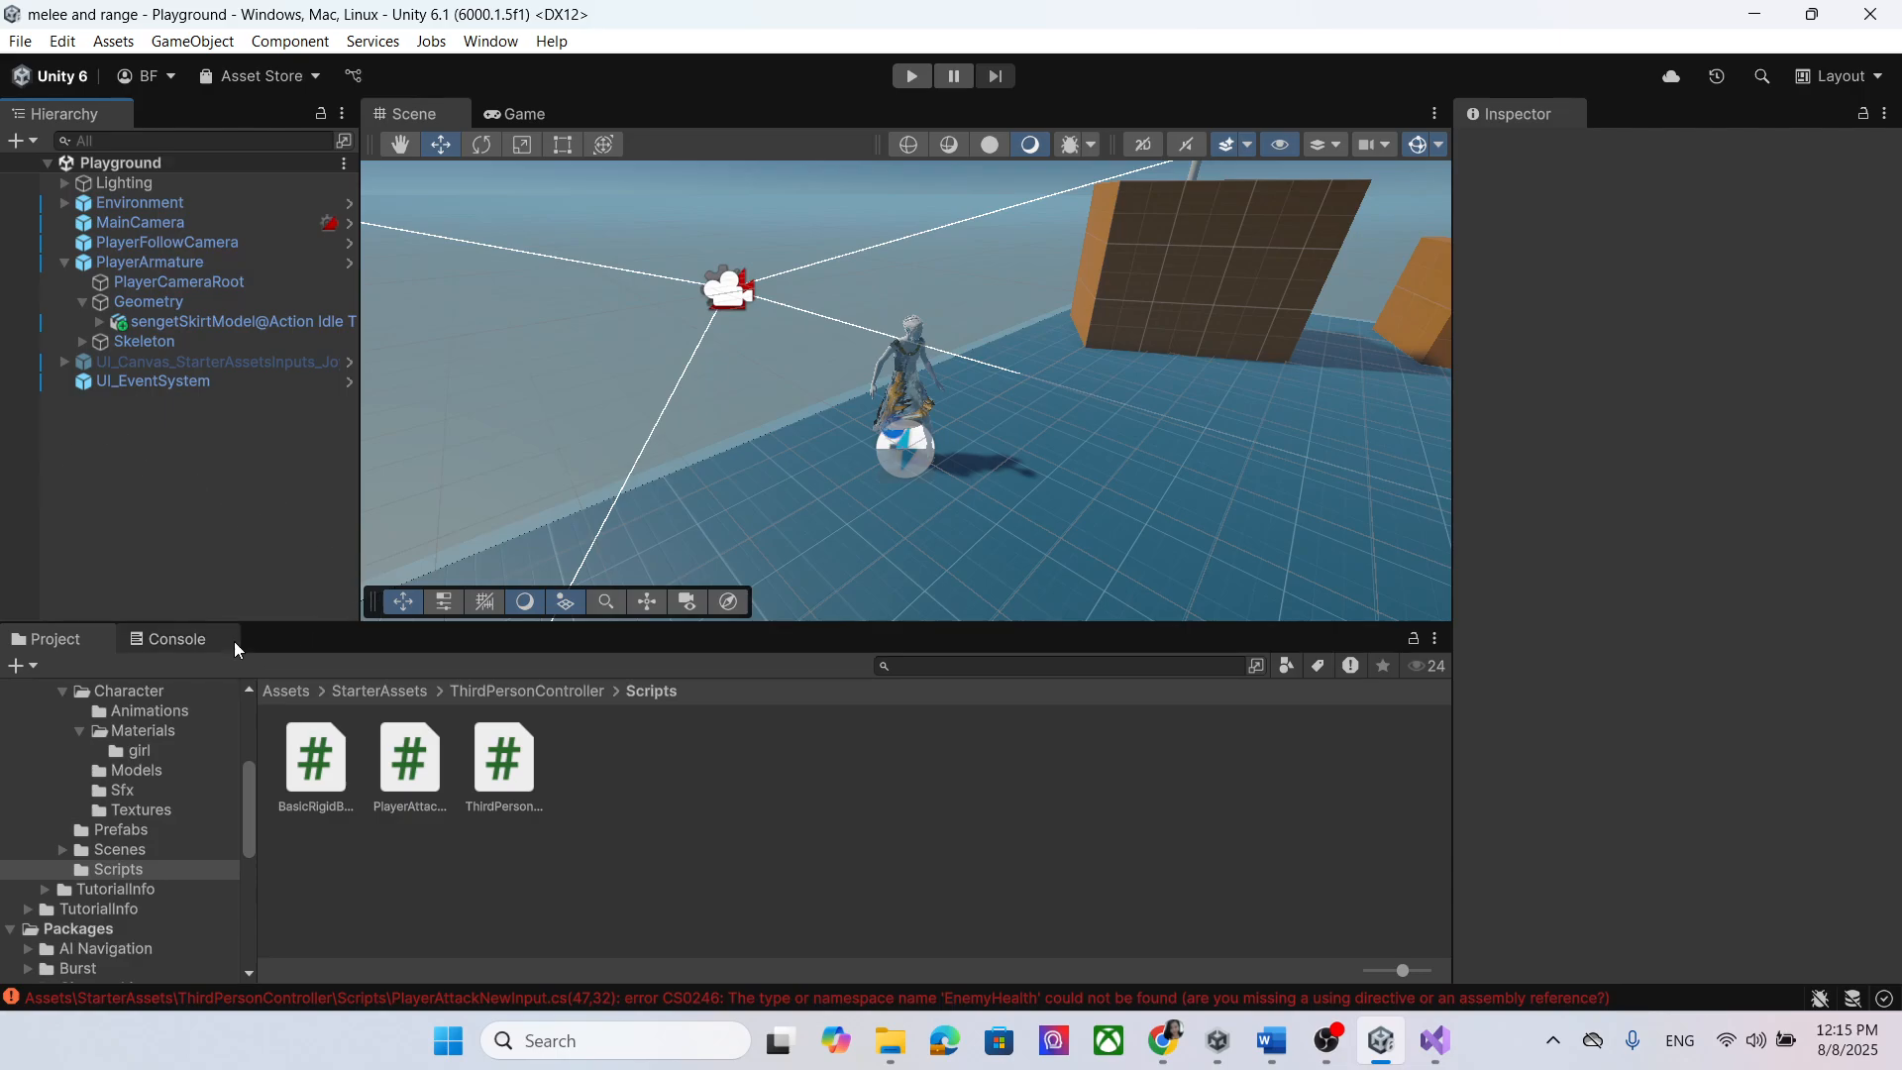
Step: Open the ThirdPersonController Character folder in the project and collapse the sub-assets of the sengetSkirt model
{"action": "scroll", "coordinate": [162, 790], "scroll_direction": "up", "scroll_amount": 2}
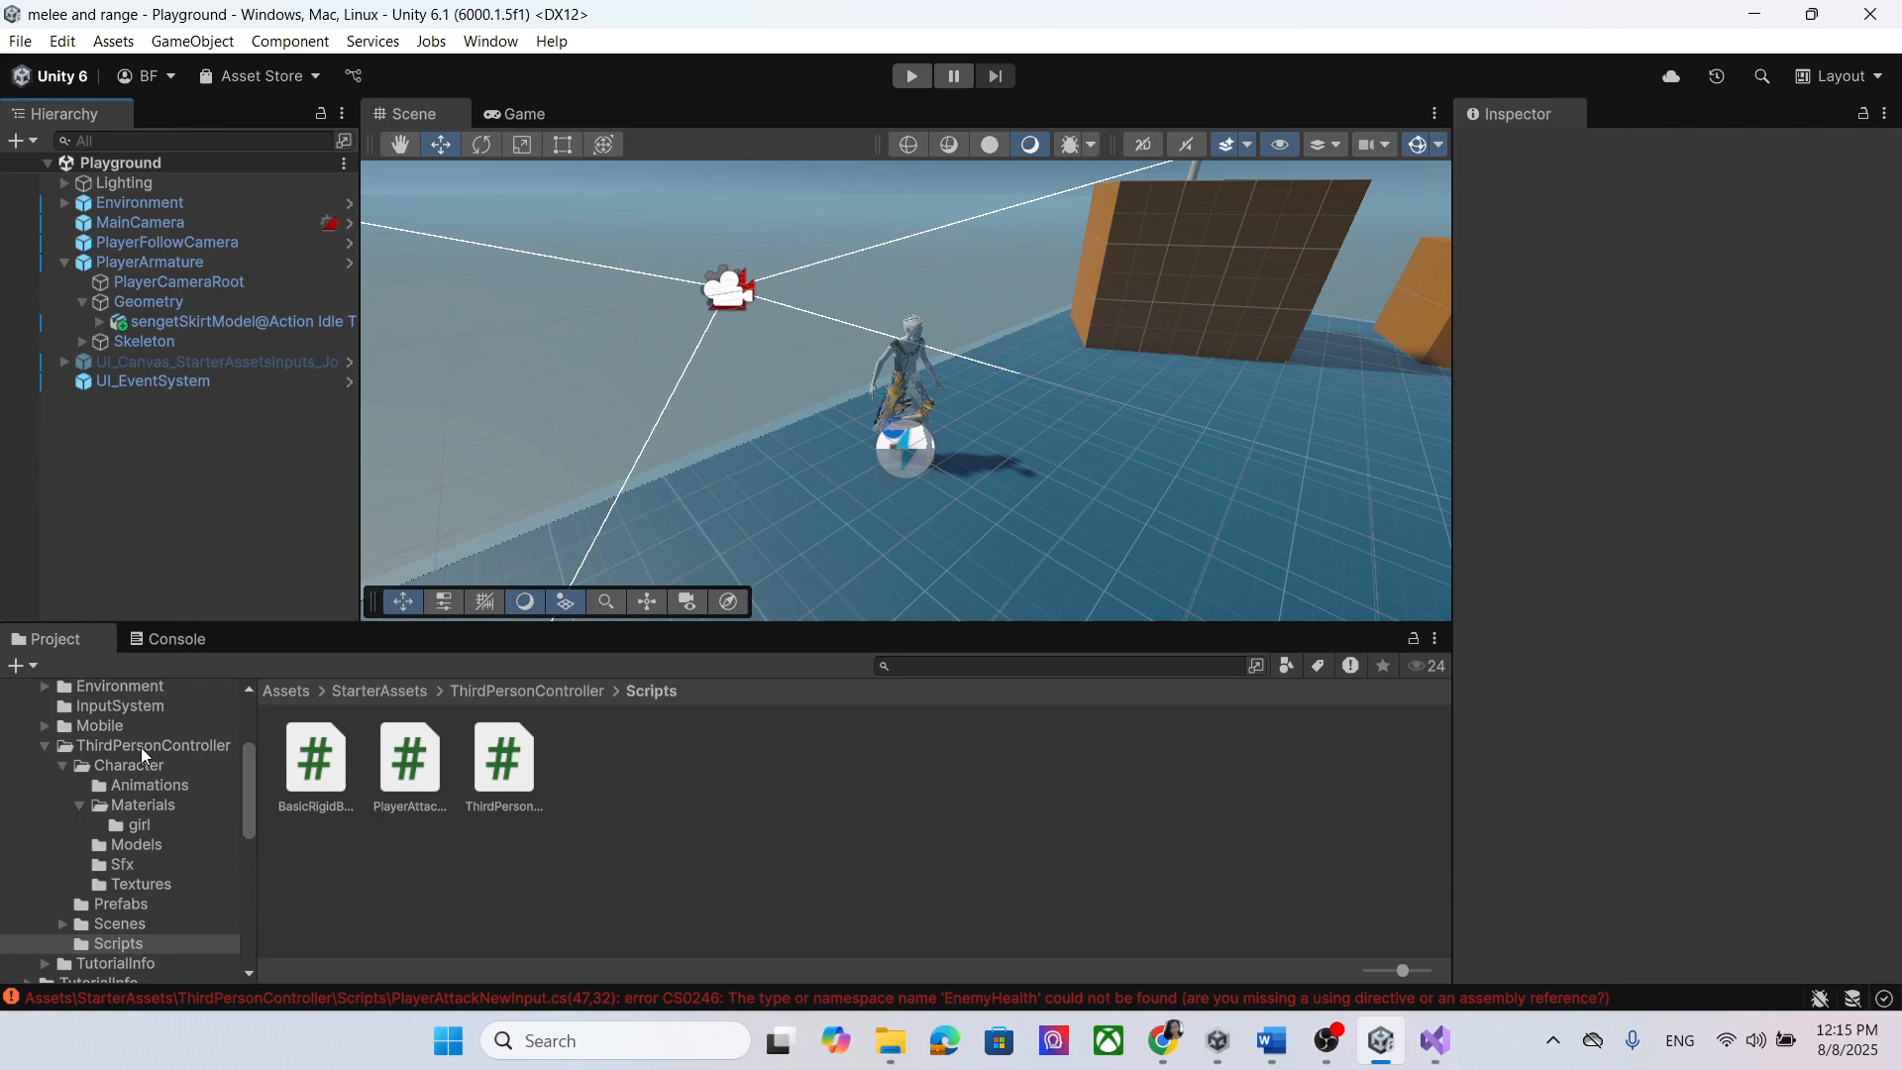
{"action": "left_click", "coordinate": [139, 761]}
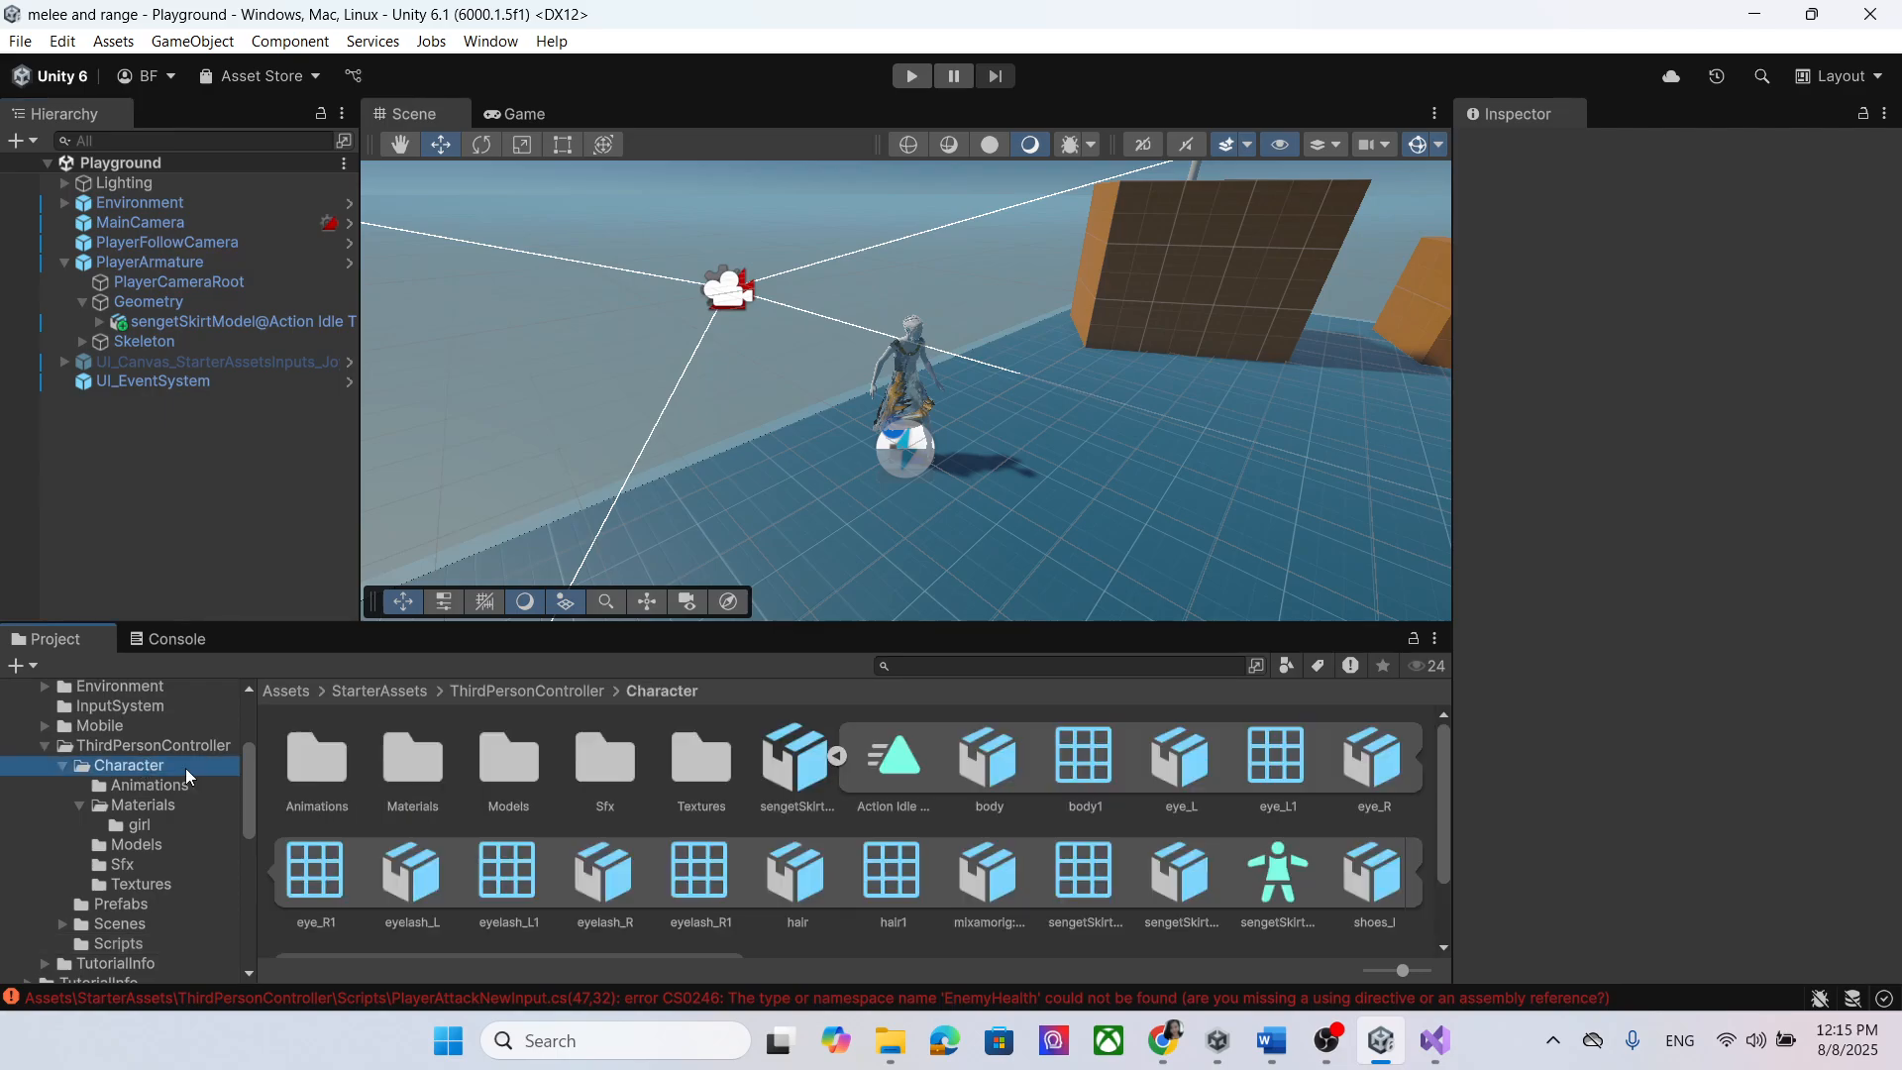
{"action": "left_click", "coordinate": [838, 758]}
{"action": "left_click", "coordinate": [890, 1040]}
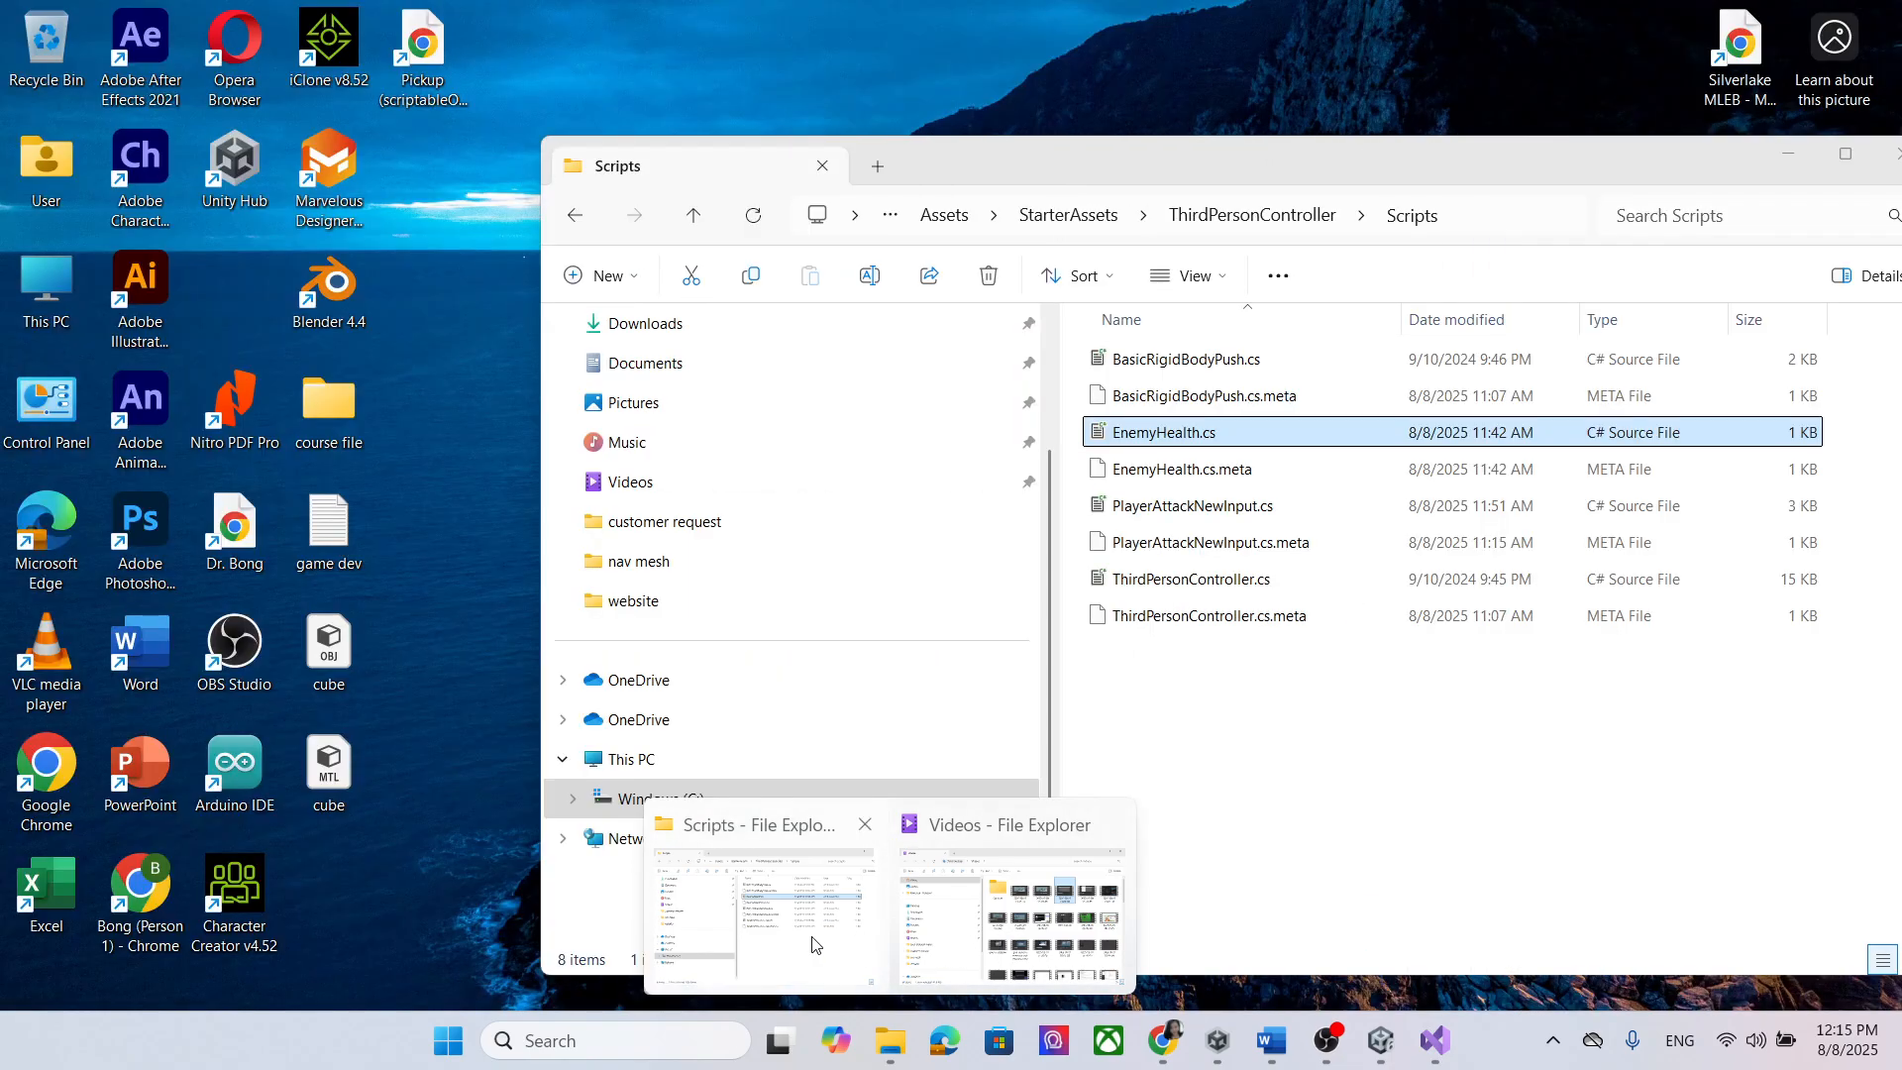
{"action": "left_click", "coordinate": [772, 916]}
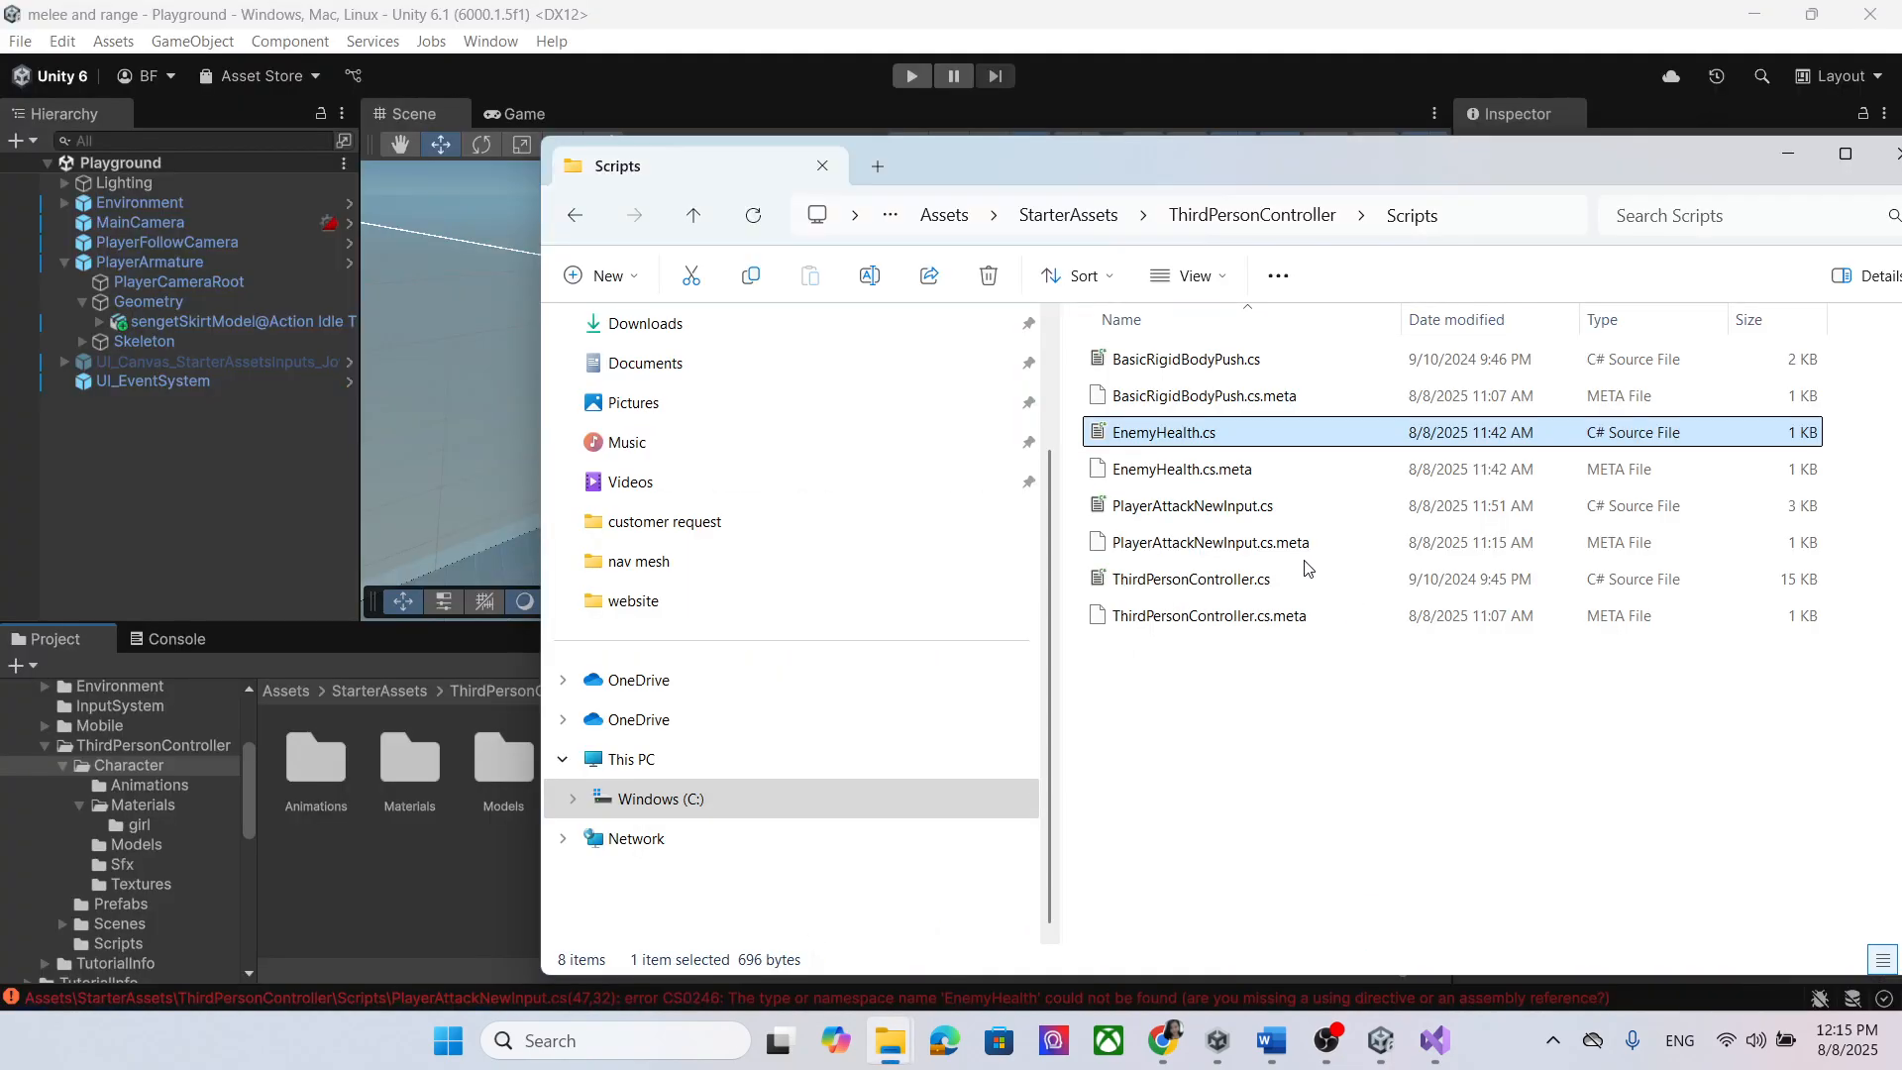
{"action": "left_click", "coordinate": [778, 525]}
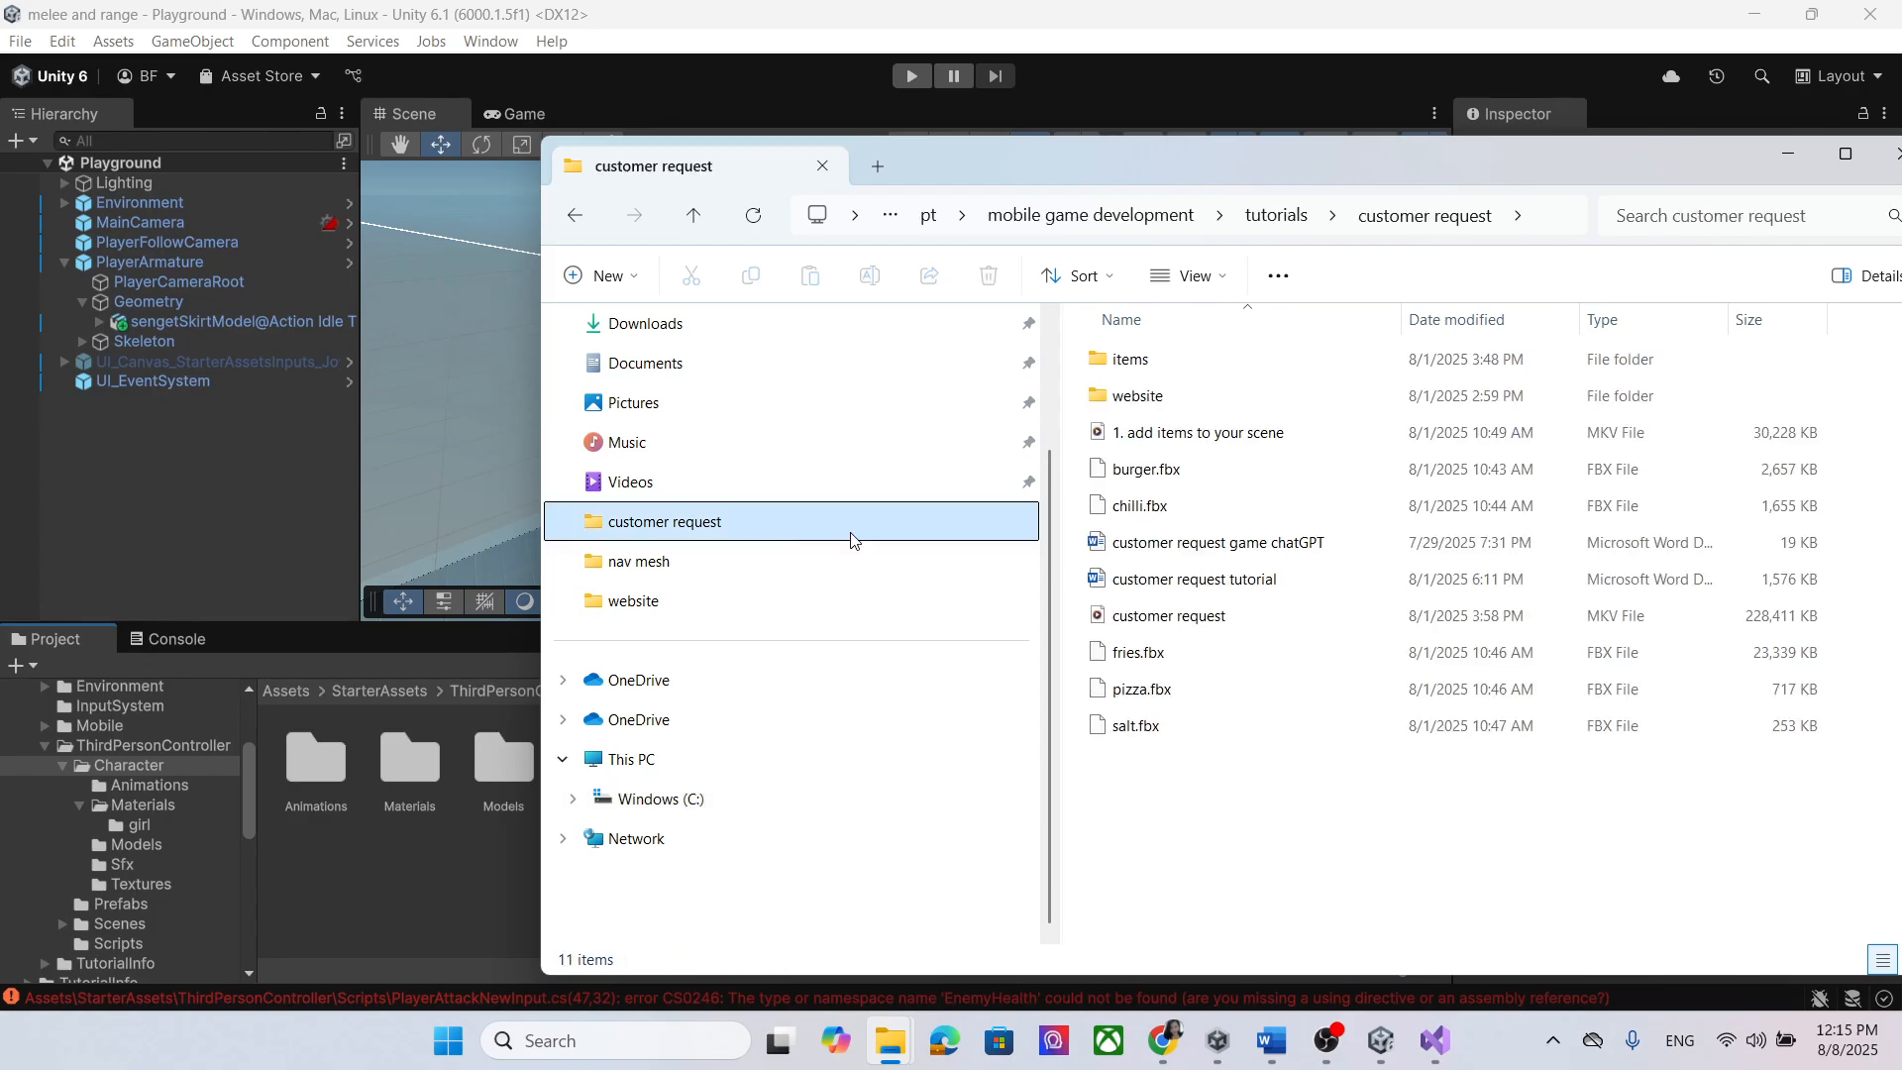
{"action": "double_click", "coordinate": [1328, 361]}
{"action": "left_click", "coordinate": [1323, 433]}
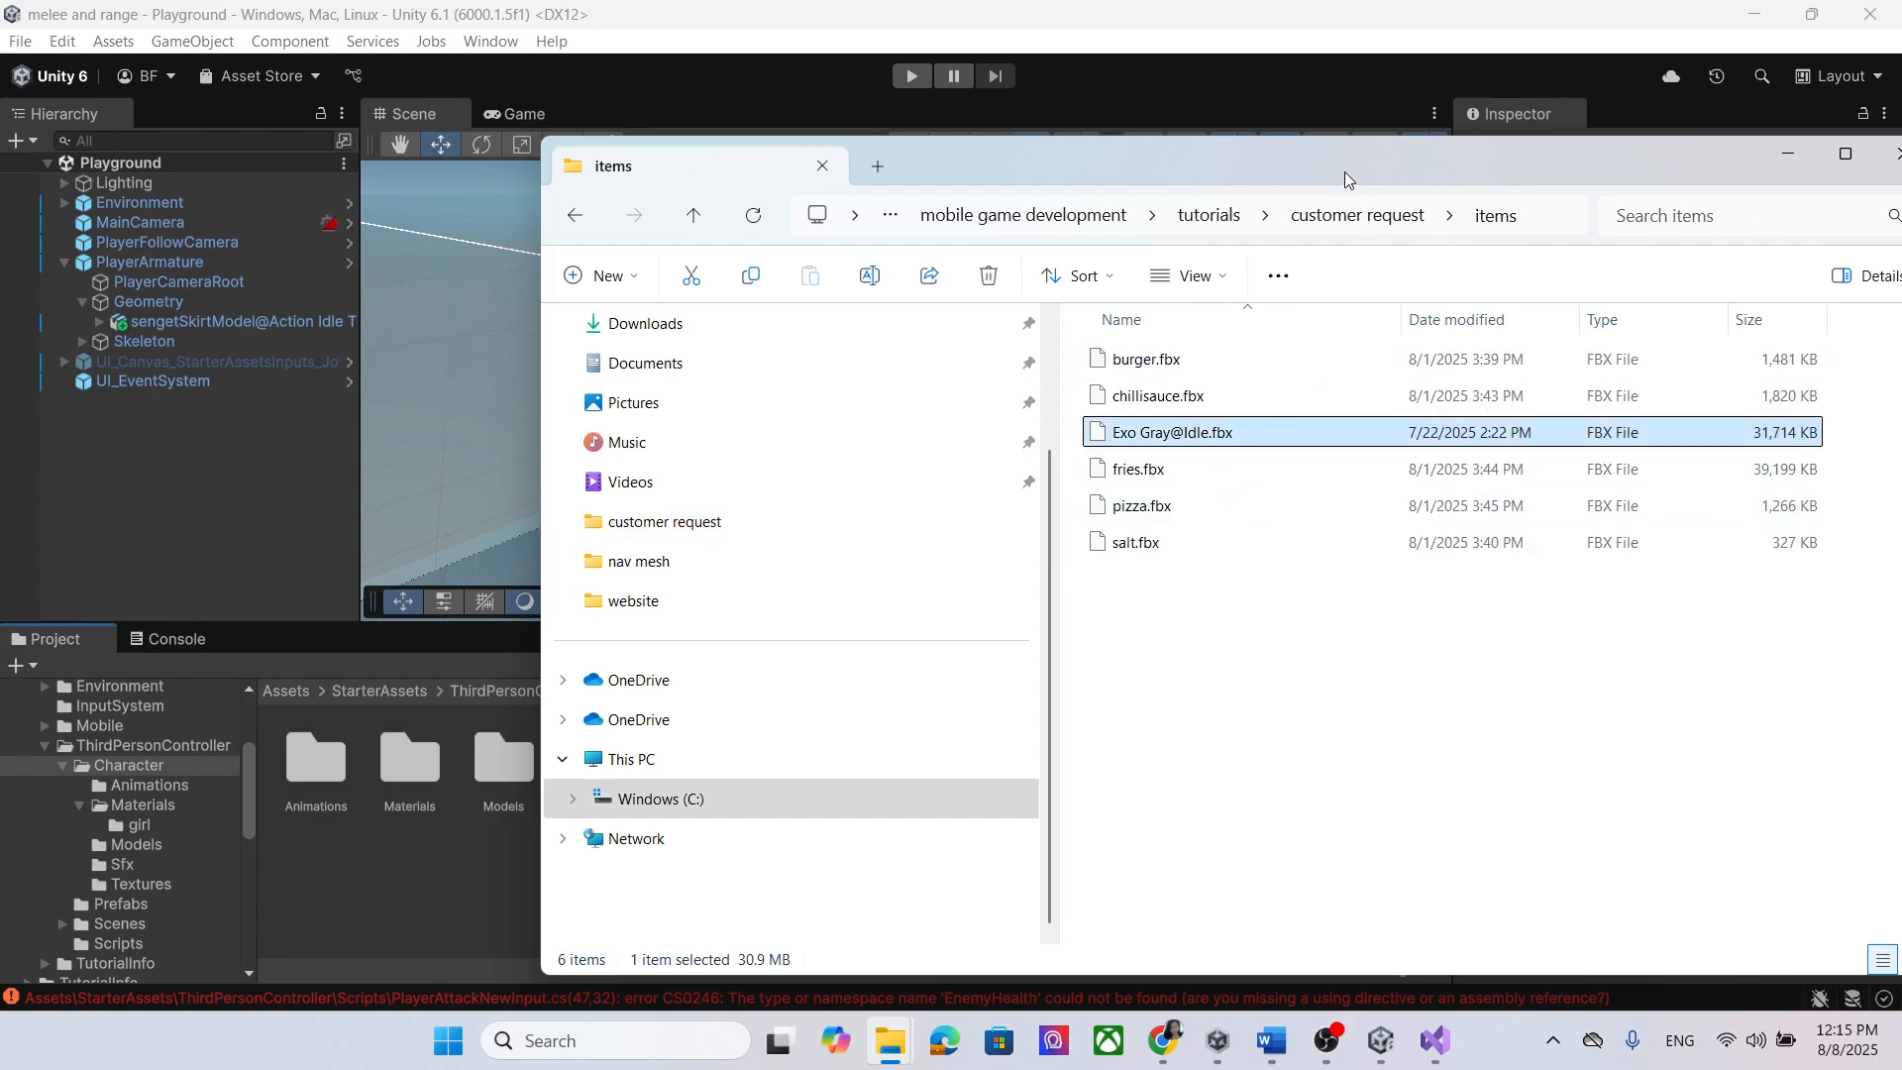
{"action": "left_click_drag", "start_coordinate": [1345, 171], "coordinate": [1488, 170]}
{"action": "left_click_drag", "start_coordinate": [1393, 442], "coordinate": [480, 898]}
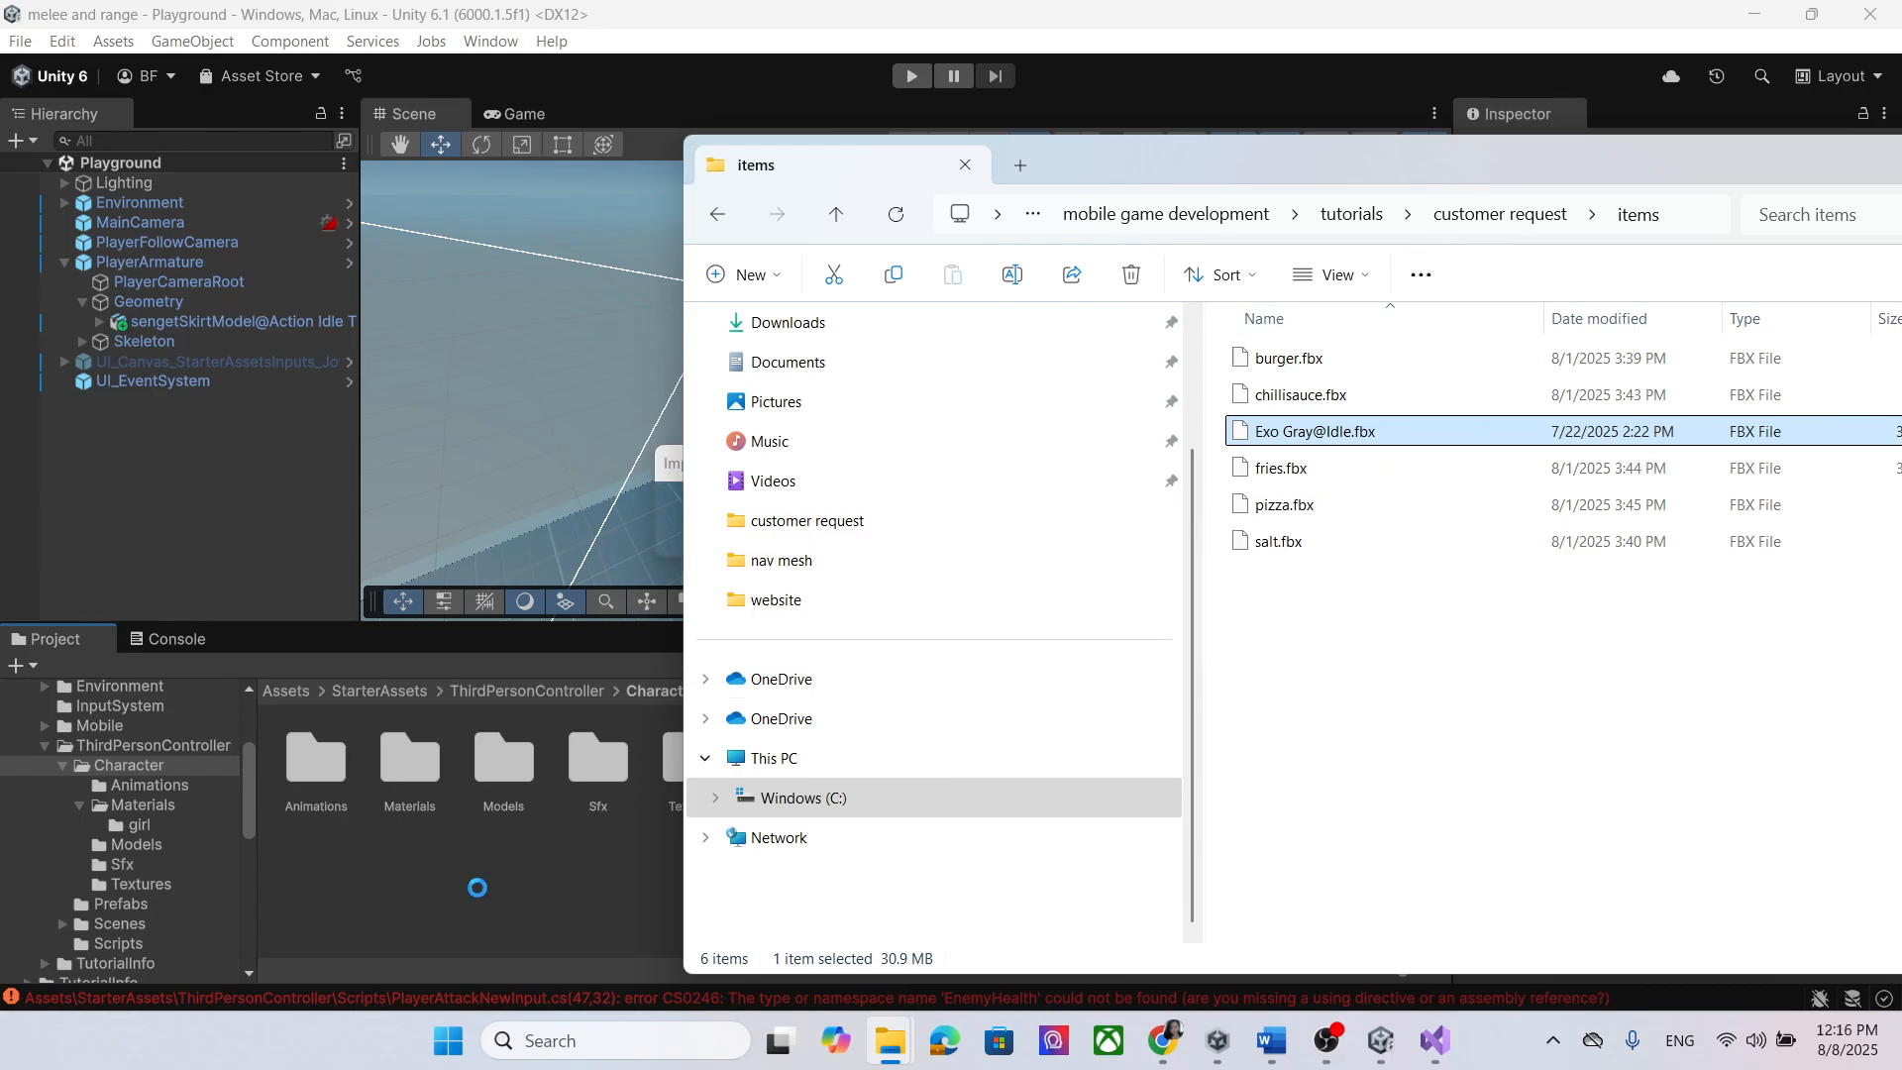
{"action": "left_click_drag", "start_coordinate": [1847, 163], "coordinate": [1538, 173]}
{"action": "left_click", "coordinate": [1627, 173]}
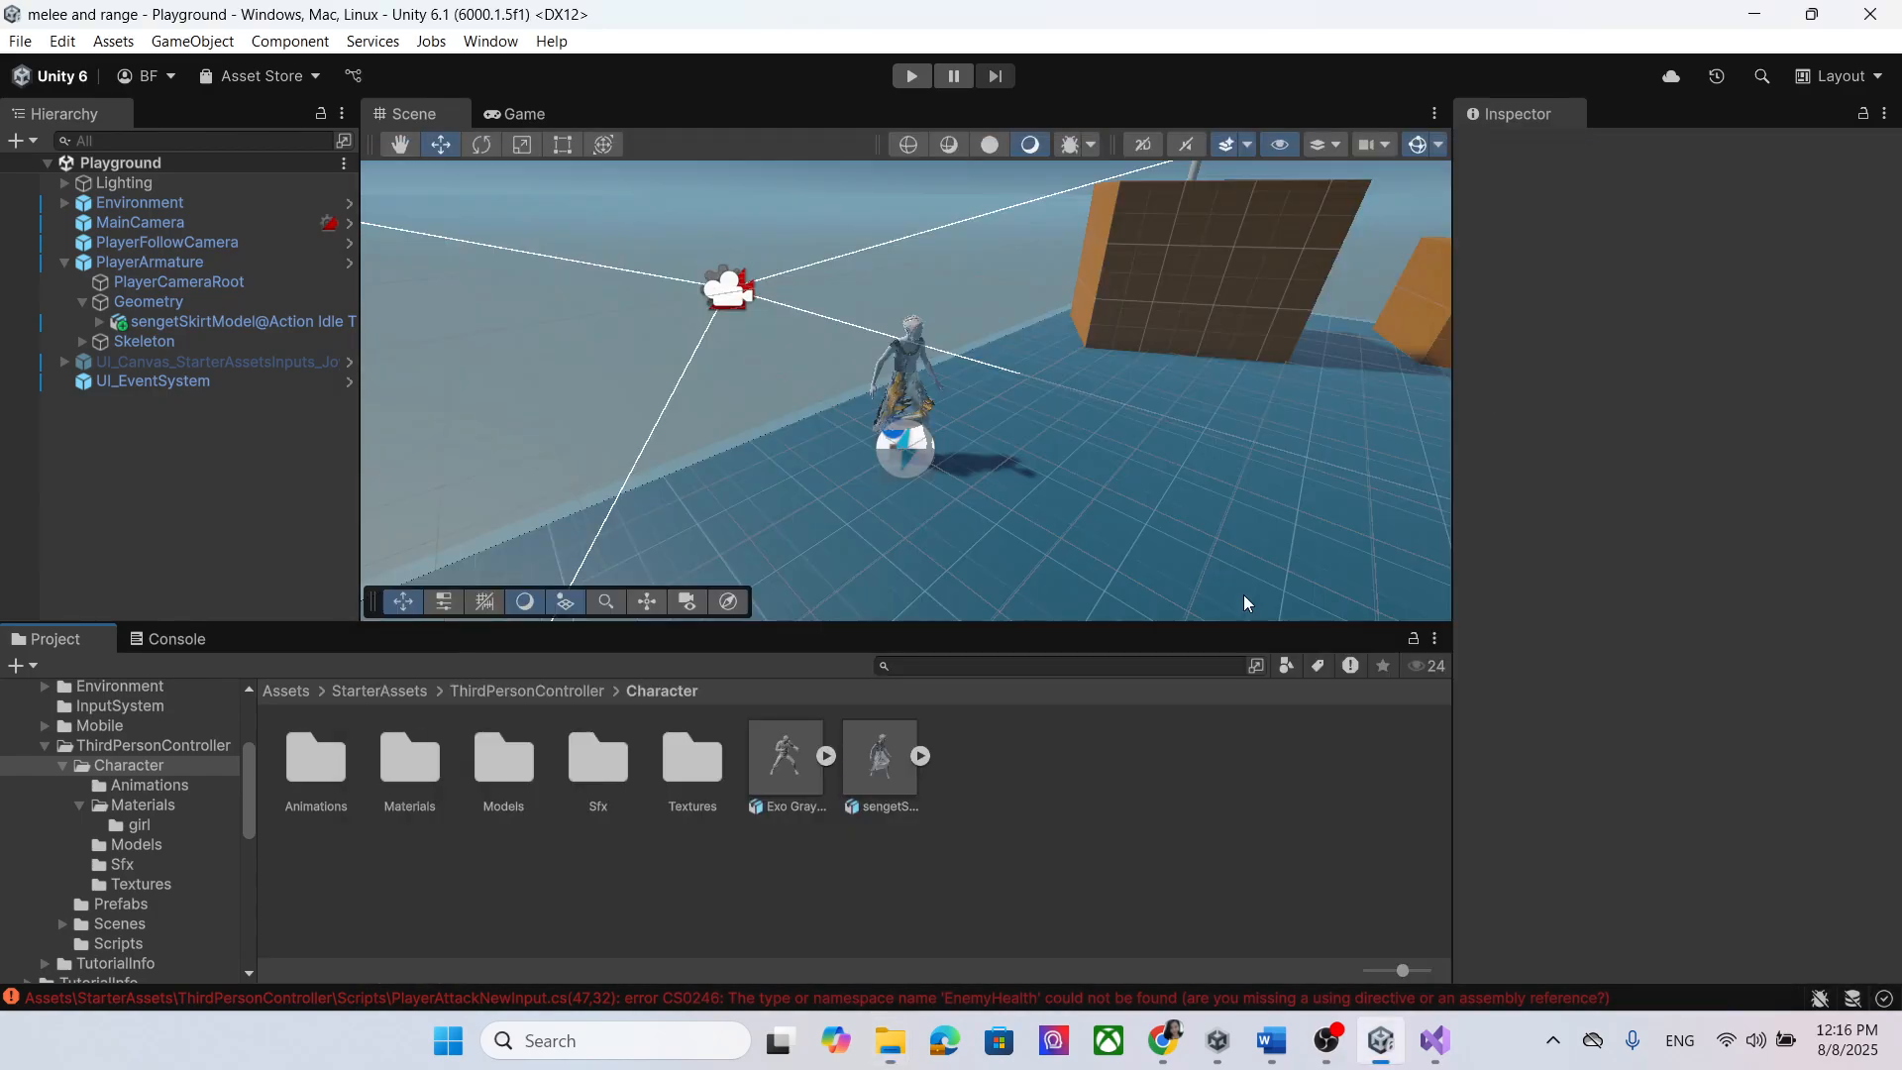
Step: Set the Exo Gray@Idle model's rig animation type to Humanoid and apply it
{"action": "left_click", "coordinate": [799, 763]}
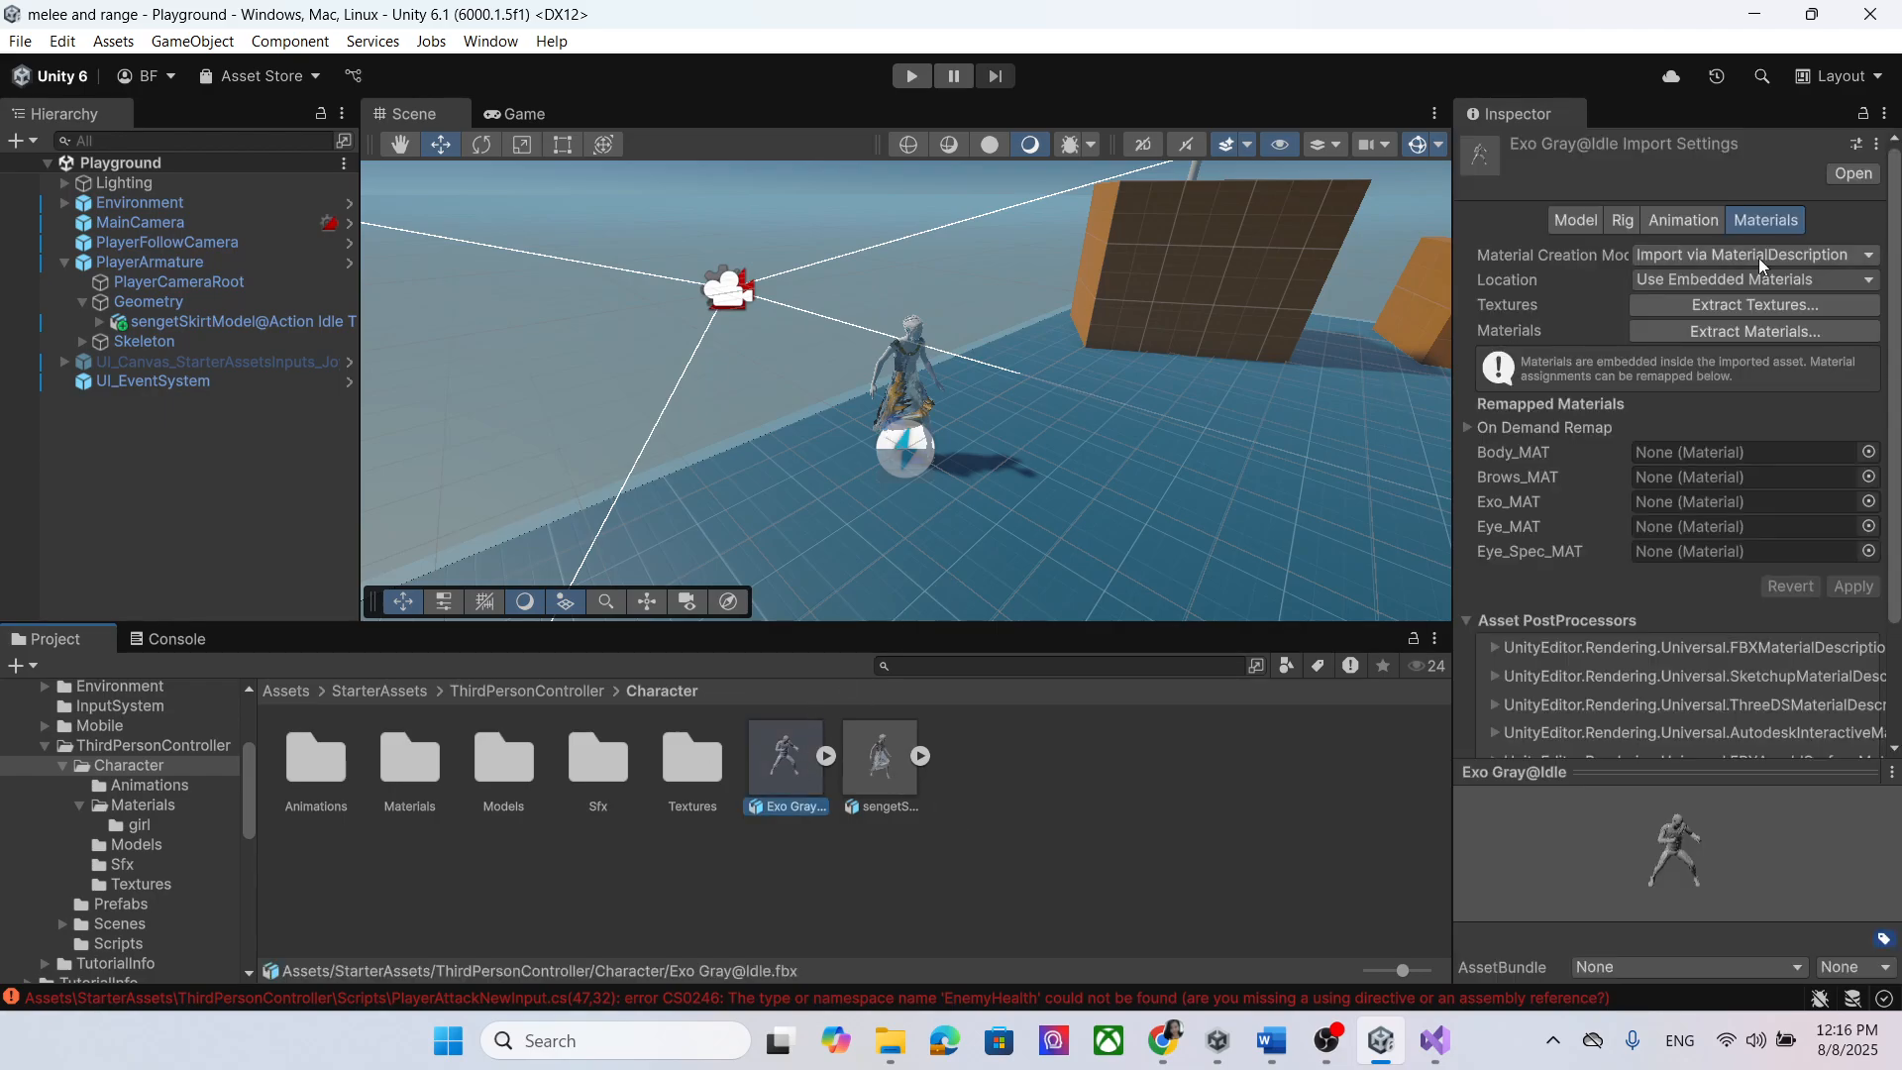
{"action": "left_click", "coordinate": [1629, 221]}
{"action": "left_click", "coordinate": [1701, 257]}
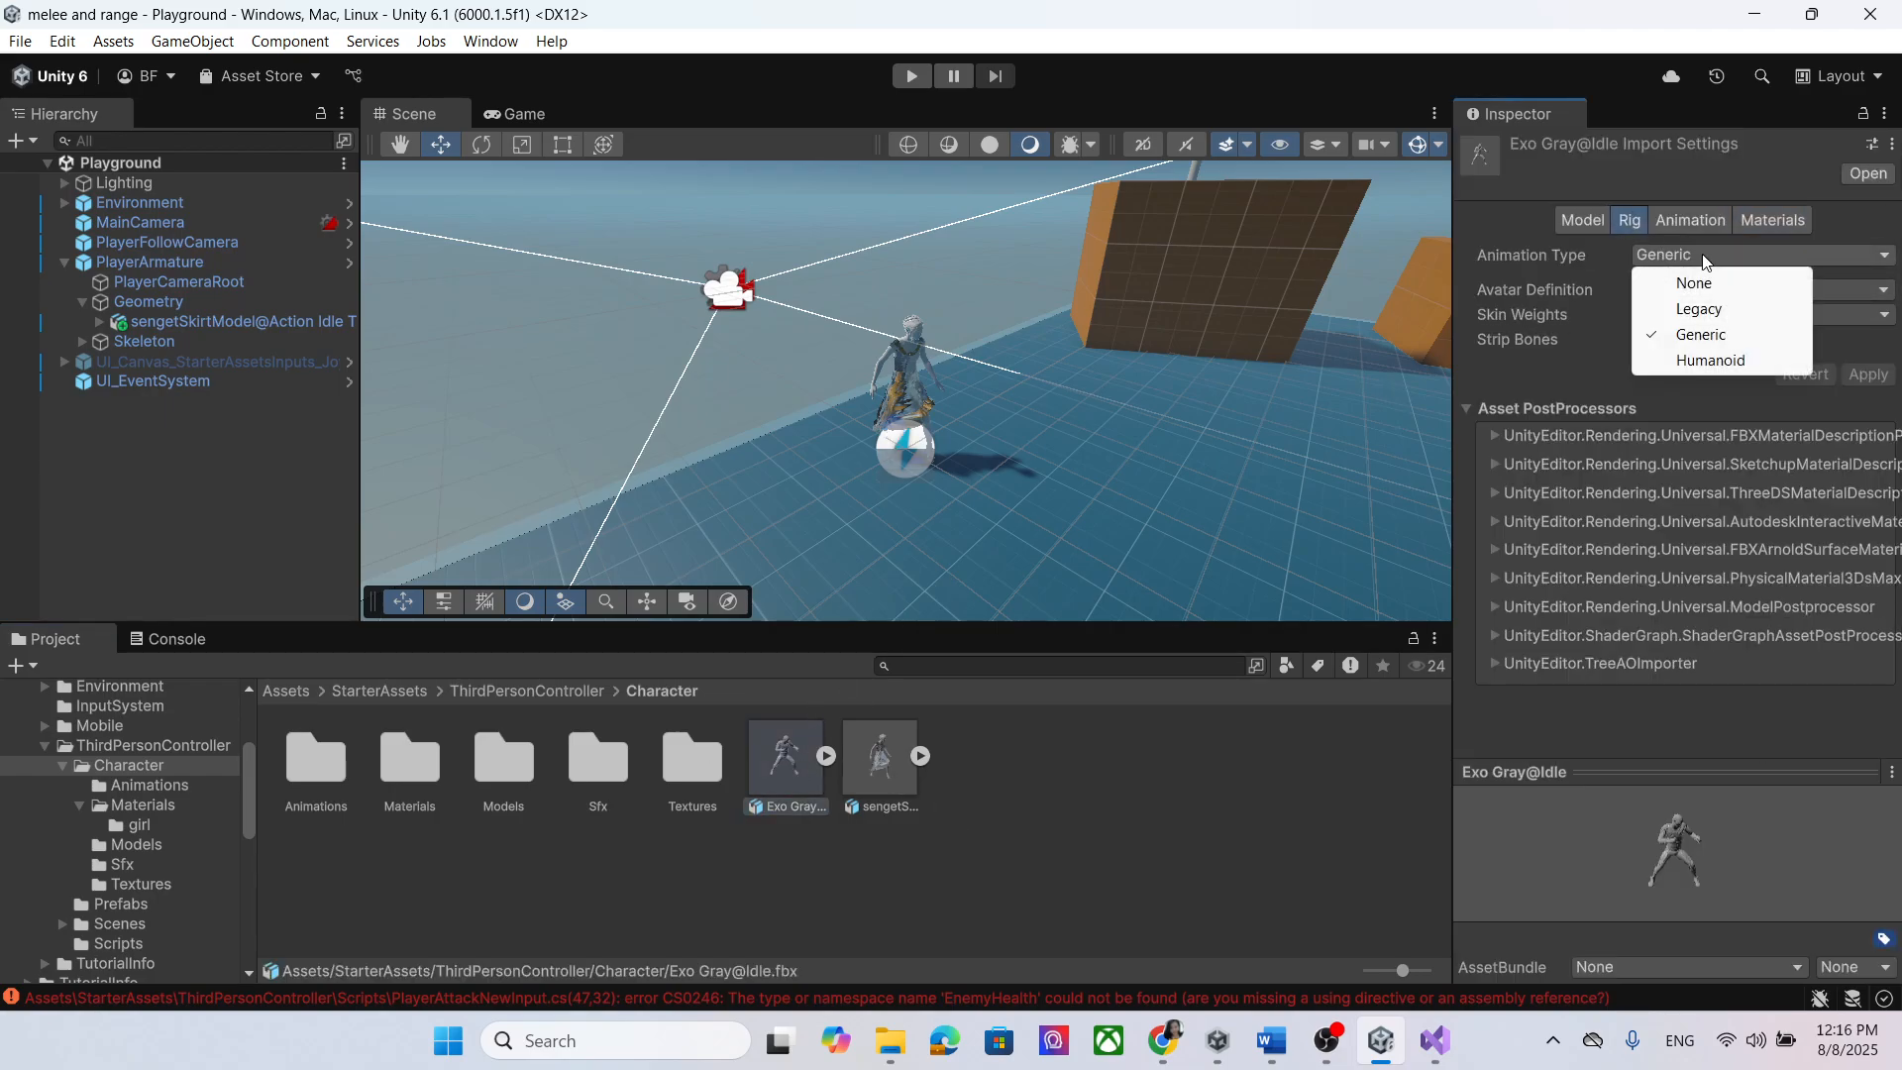
{"action": "left_click", "coordinate": [1724, 358]}
{"action": "left_click", "coordinate": [1853, 460]}
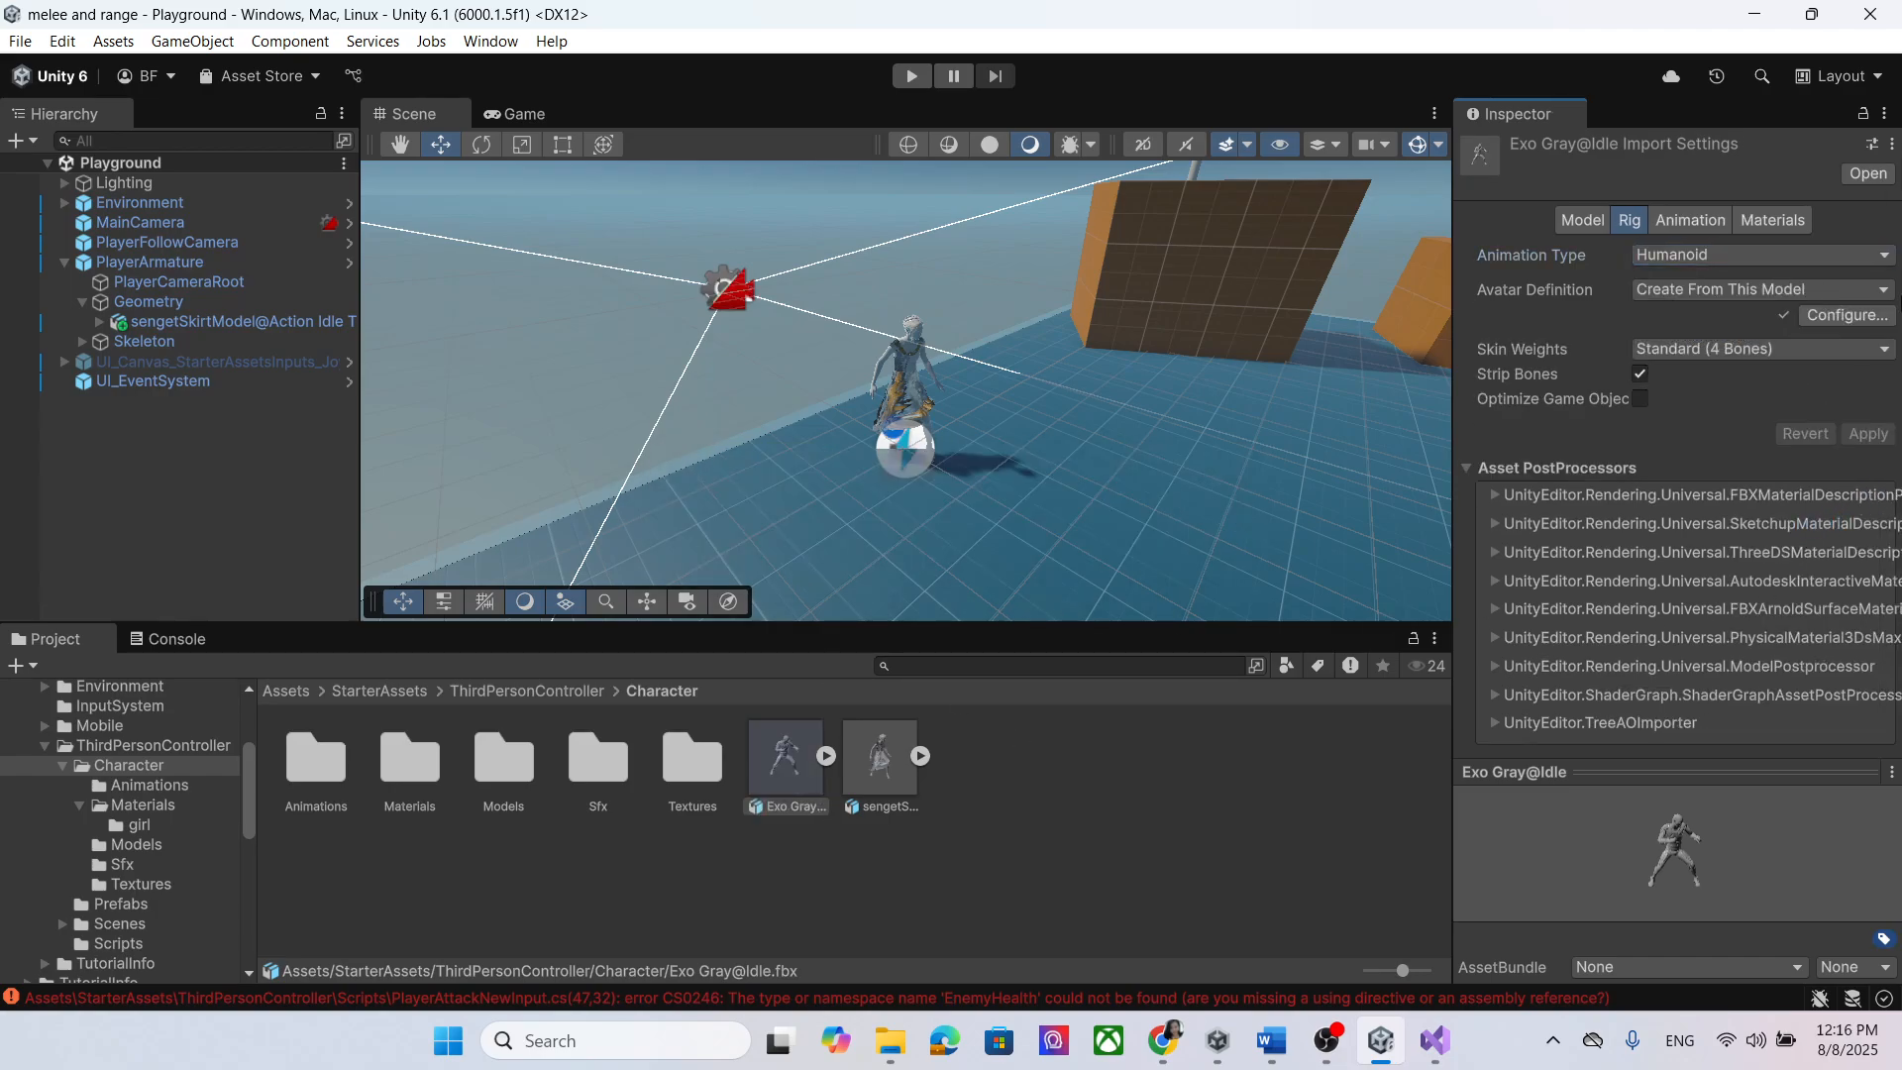
Step: Start extracting the Exo Gray@Idle textures and create a destination folder named enemy1 inside the Character Materials folder
{"action": "left_click", "coordinate": [1787, 217]}
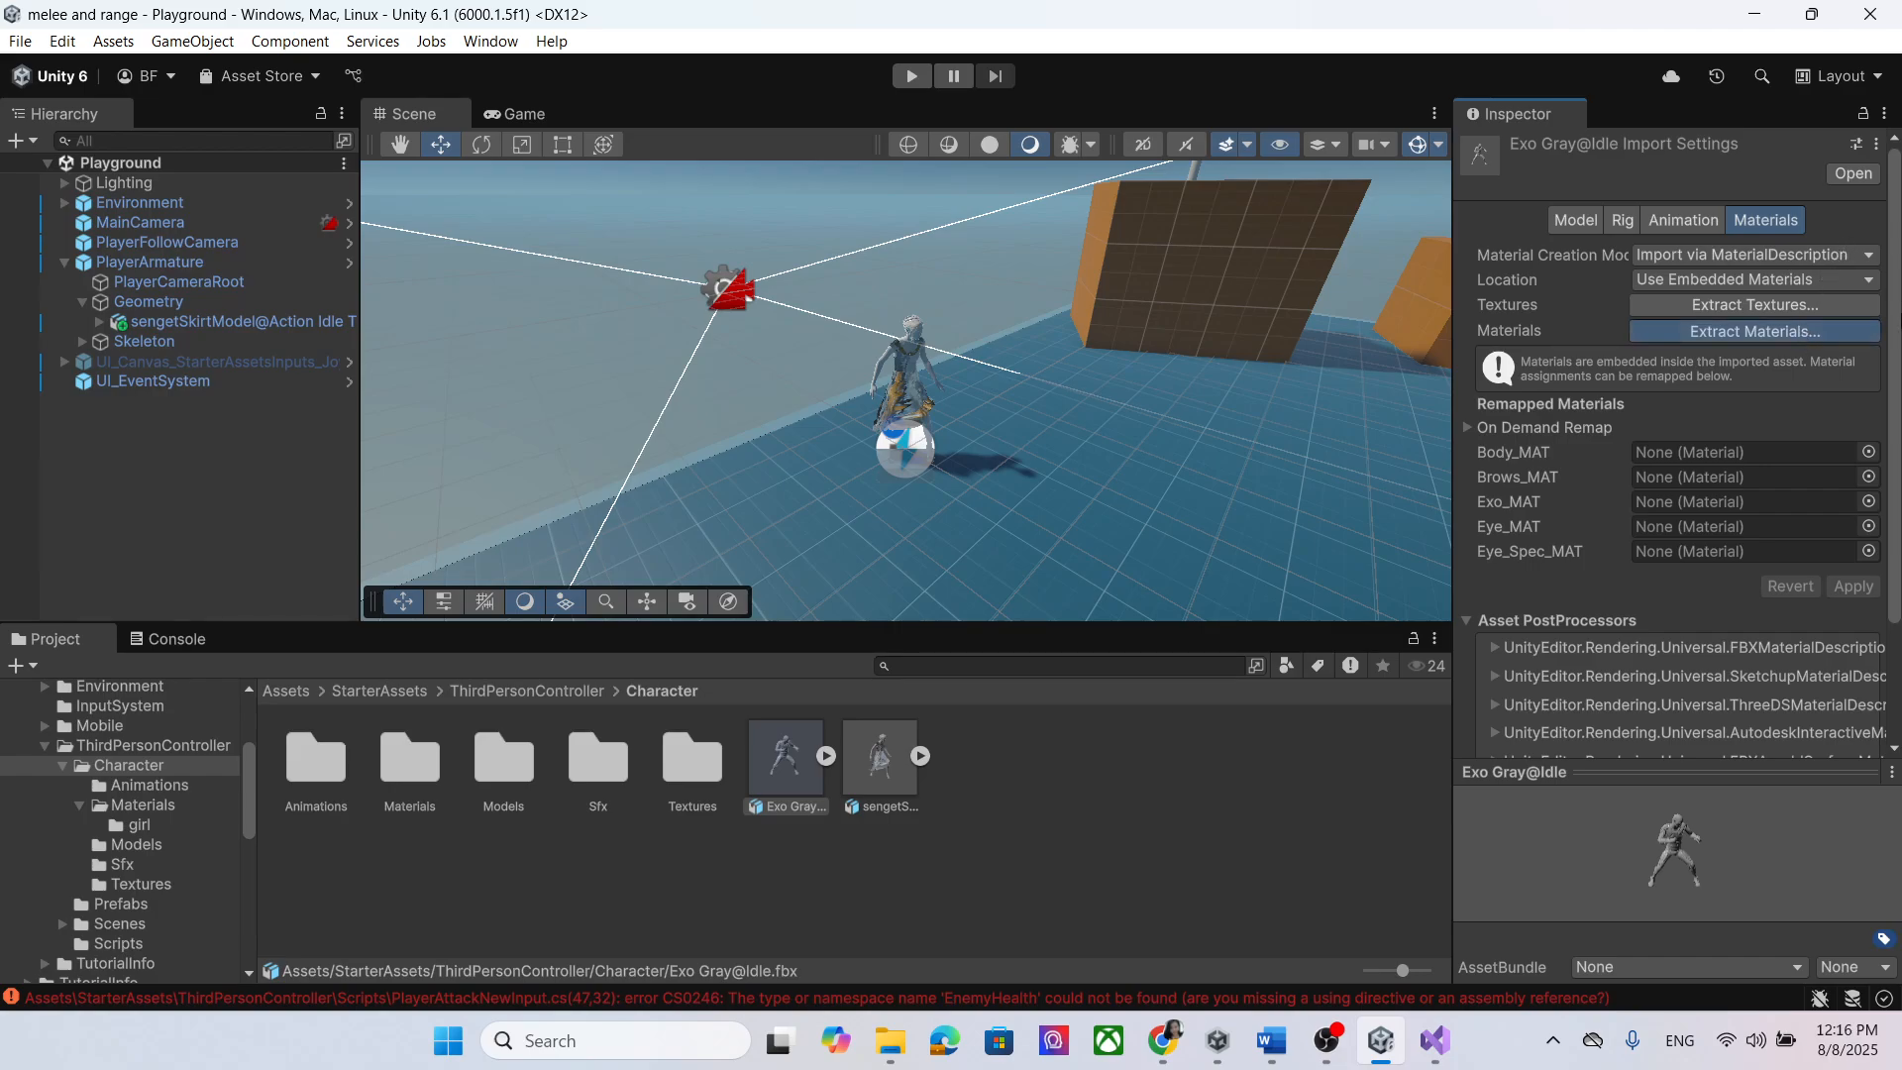
{"action": "left_click", "coordinate": [1798, 305]}
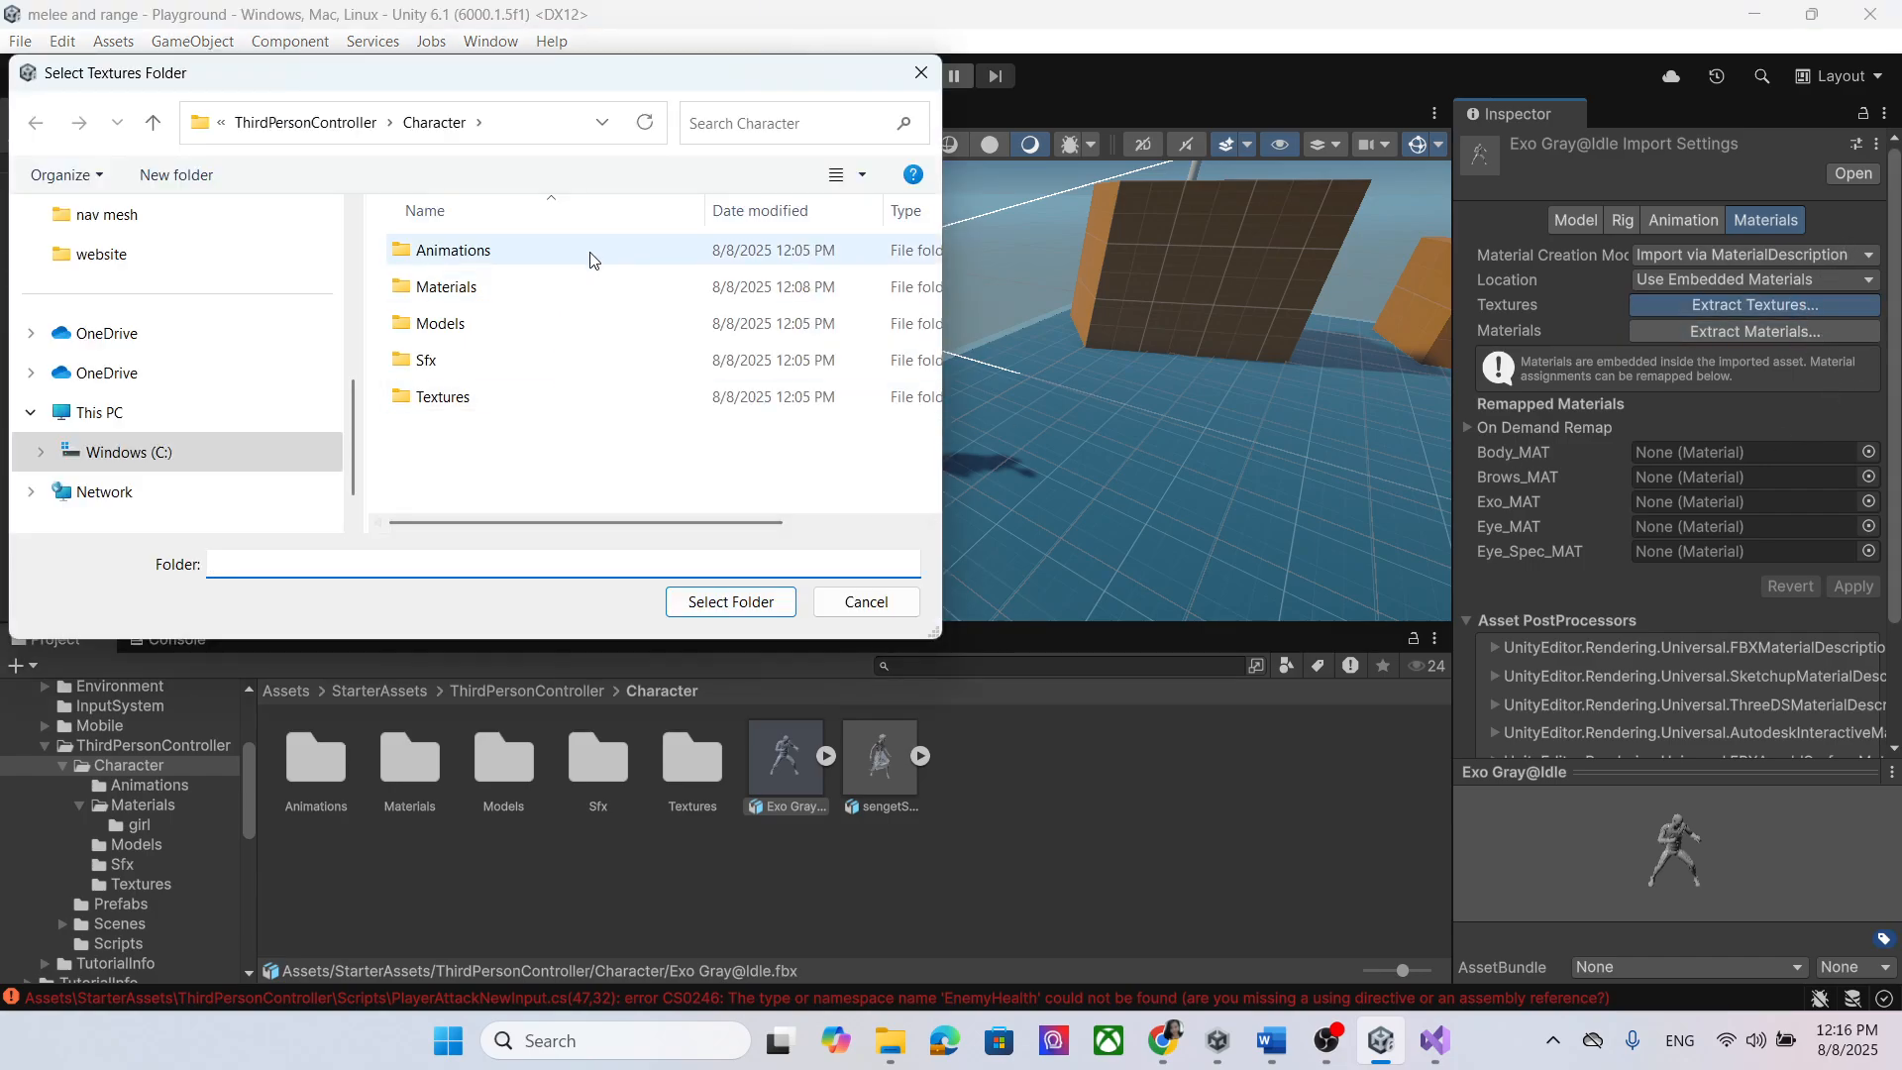
{"action": "double_click", "coordinate": [584, 289]}
{"action": "right_click", "coordinate": [498, 374]}
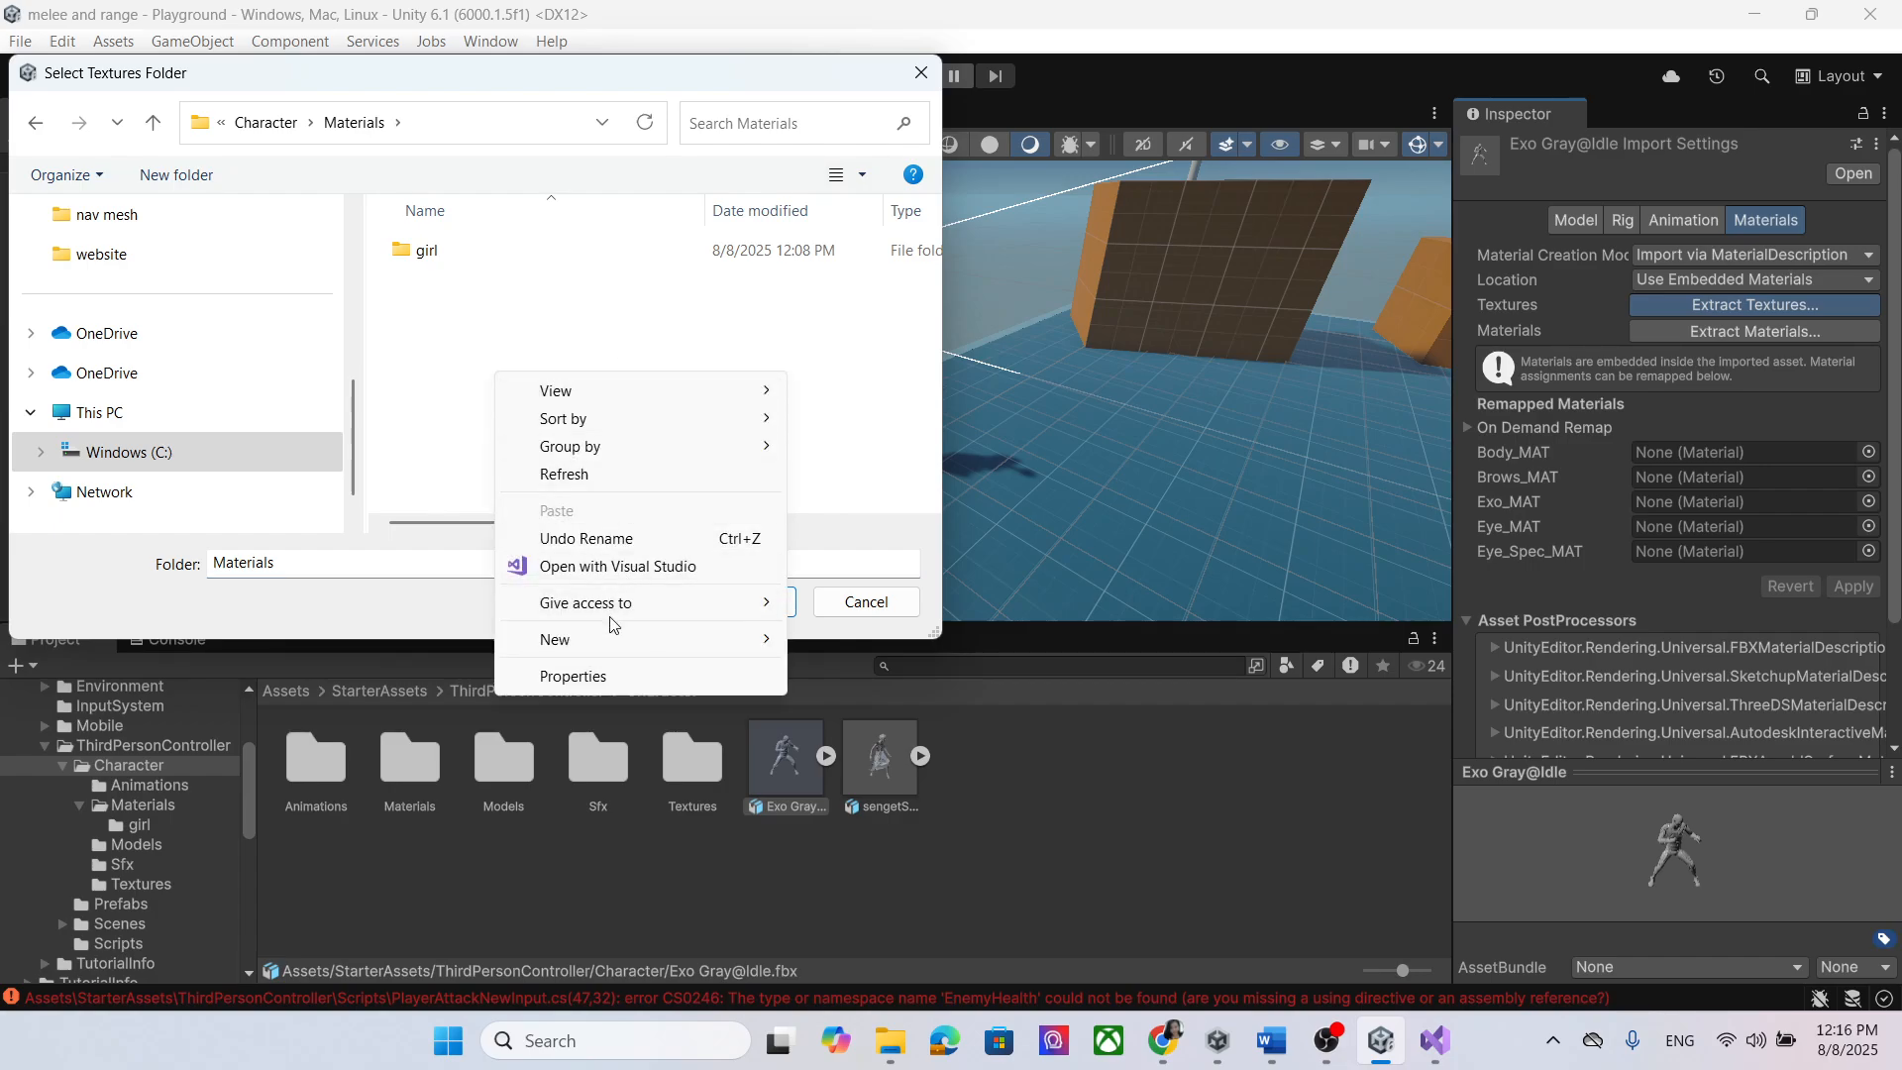
{"action": "mouse_move", "coordinate": [608, 639]}
{"action": "left_click", "coordinate": [854, 639]}
{"action": "type", "text": "ene"}
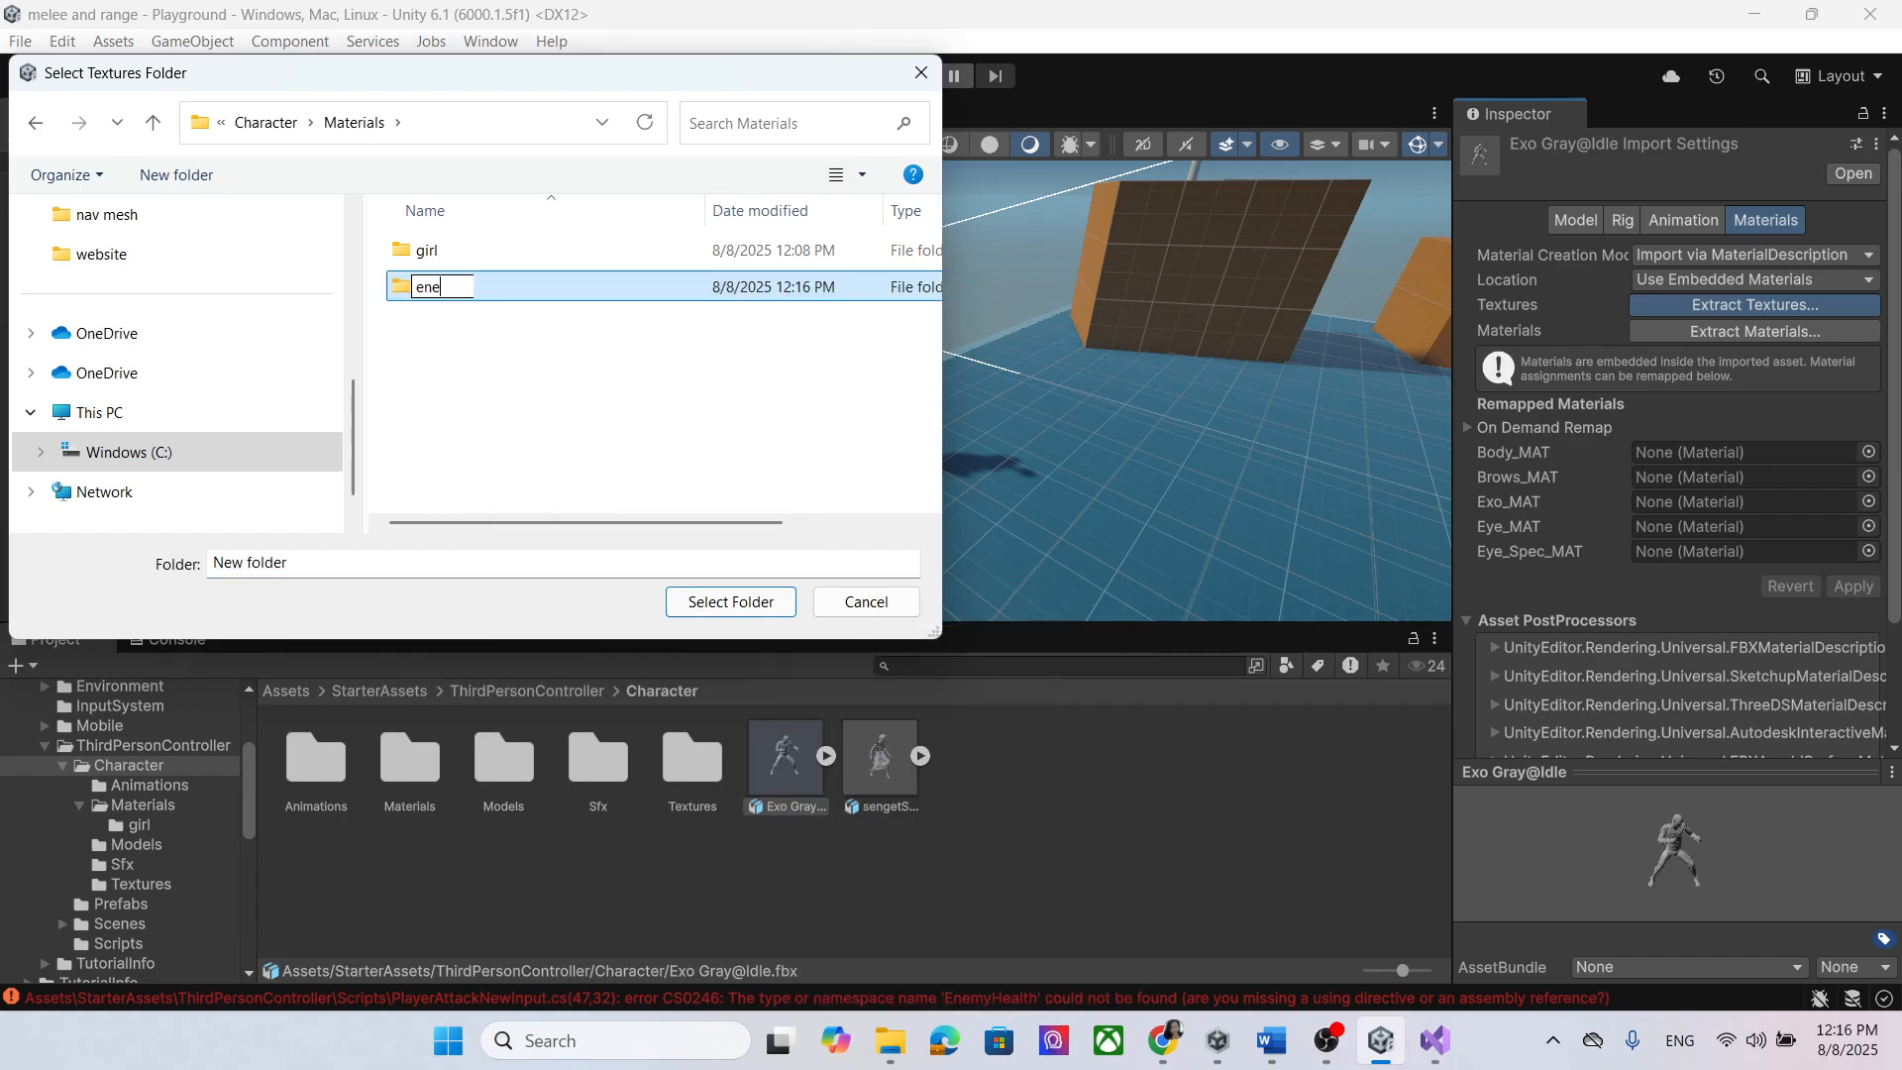
{"action": "type", "text": "my1"}
{"action": "key", "text": "Return"}
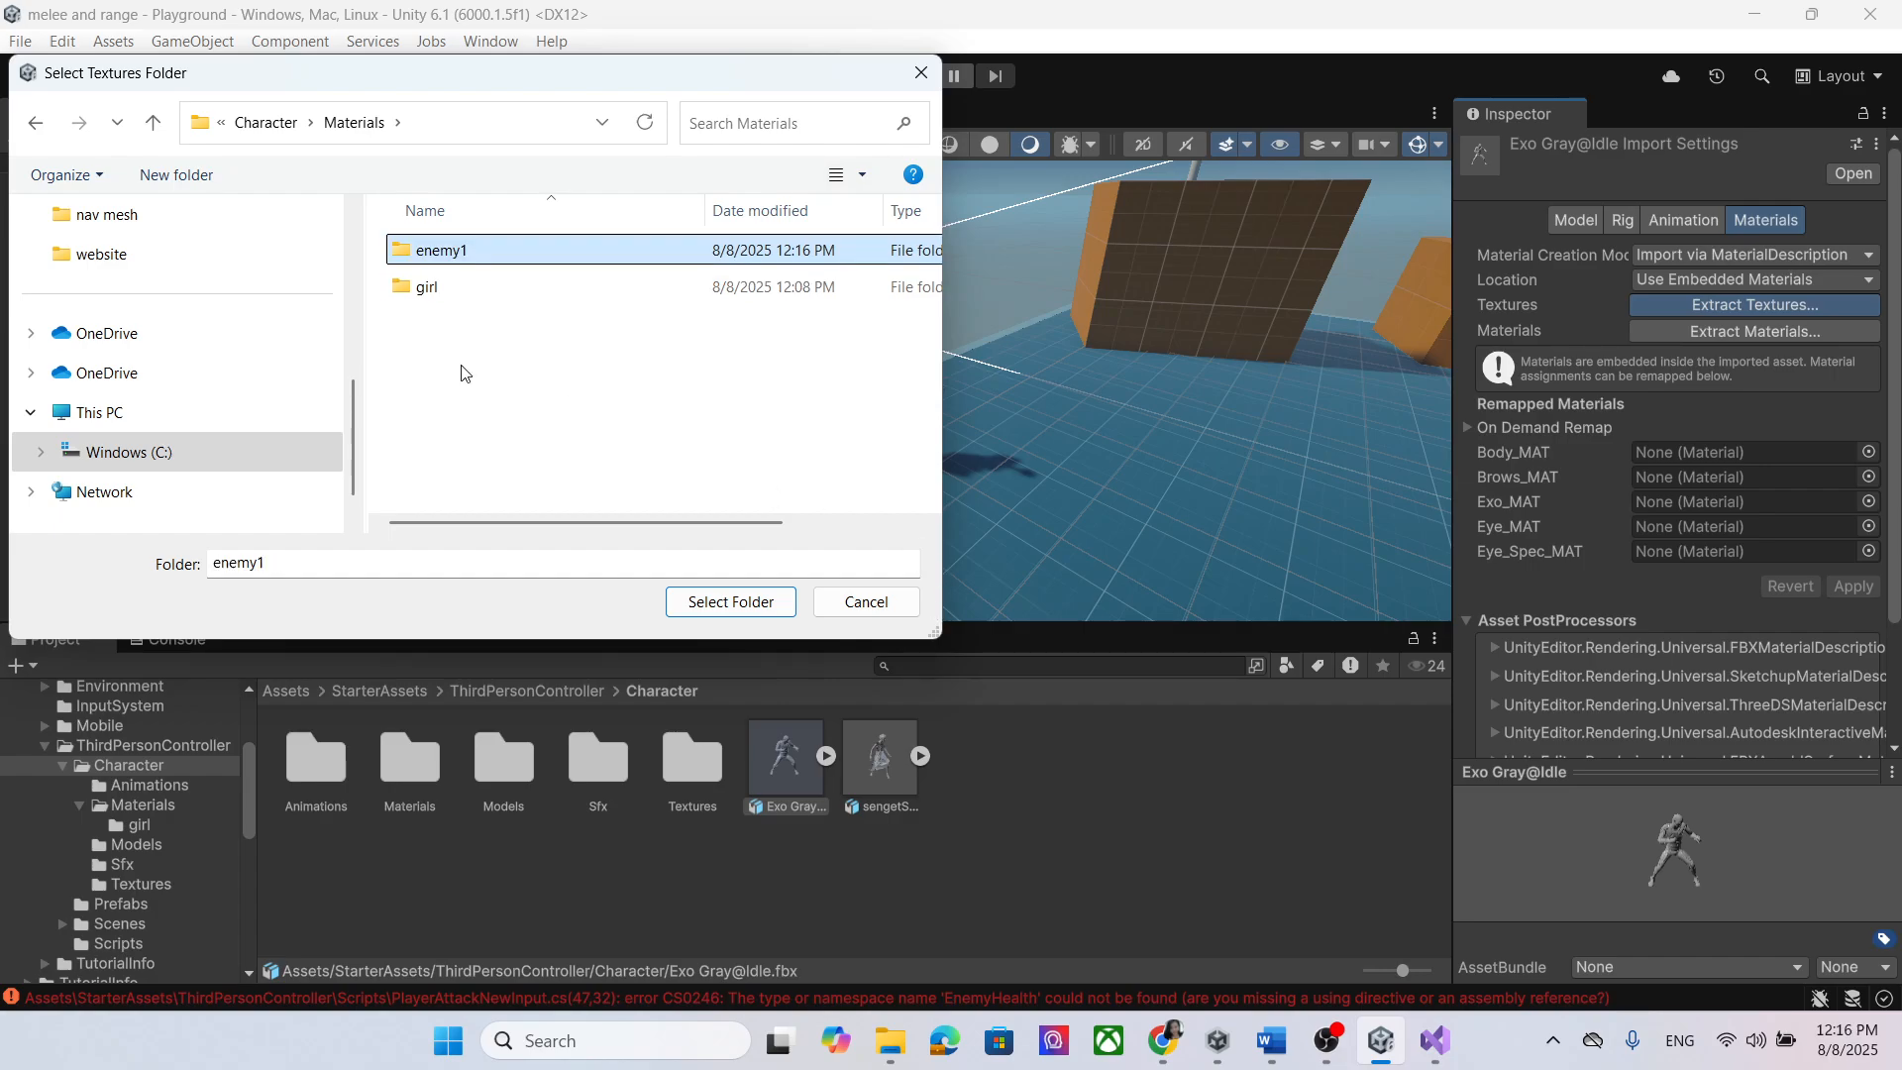
Step: Extract the Exo Gray@Idle textures into the enemy1 folder and fix the normal map import settings
{"action": "double_click", "coordinate": [484, 260]}
{"action": "left_click", "coordinate": [731, 602]}
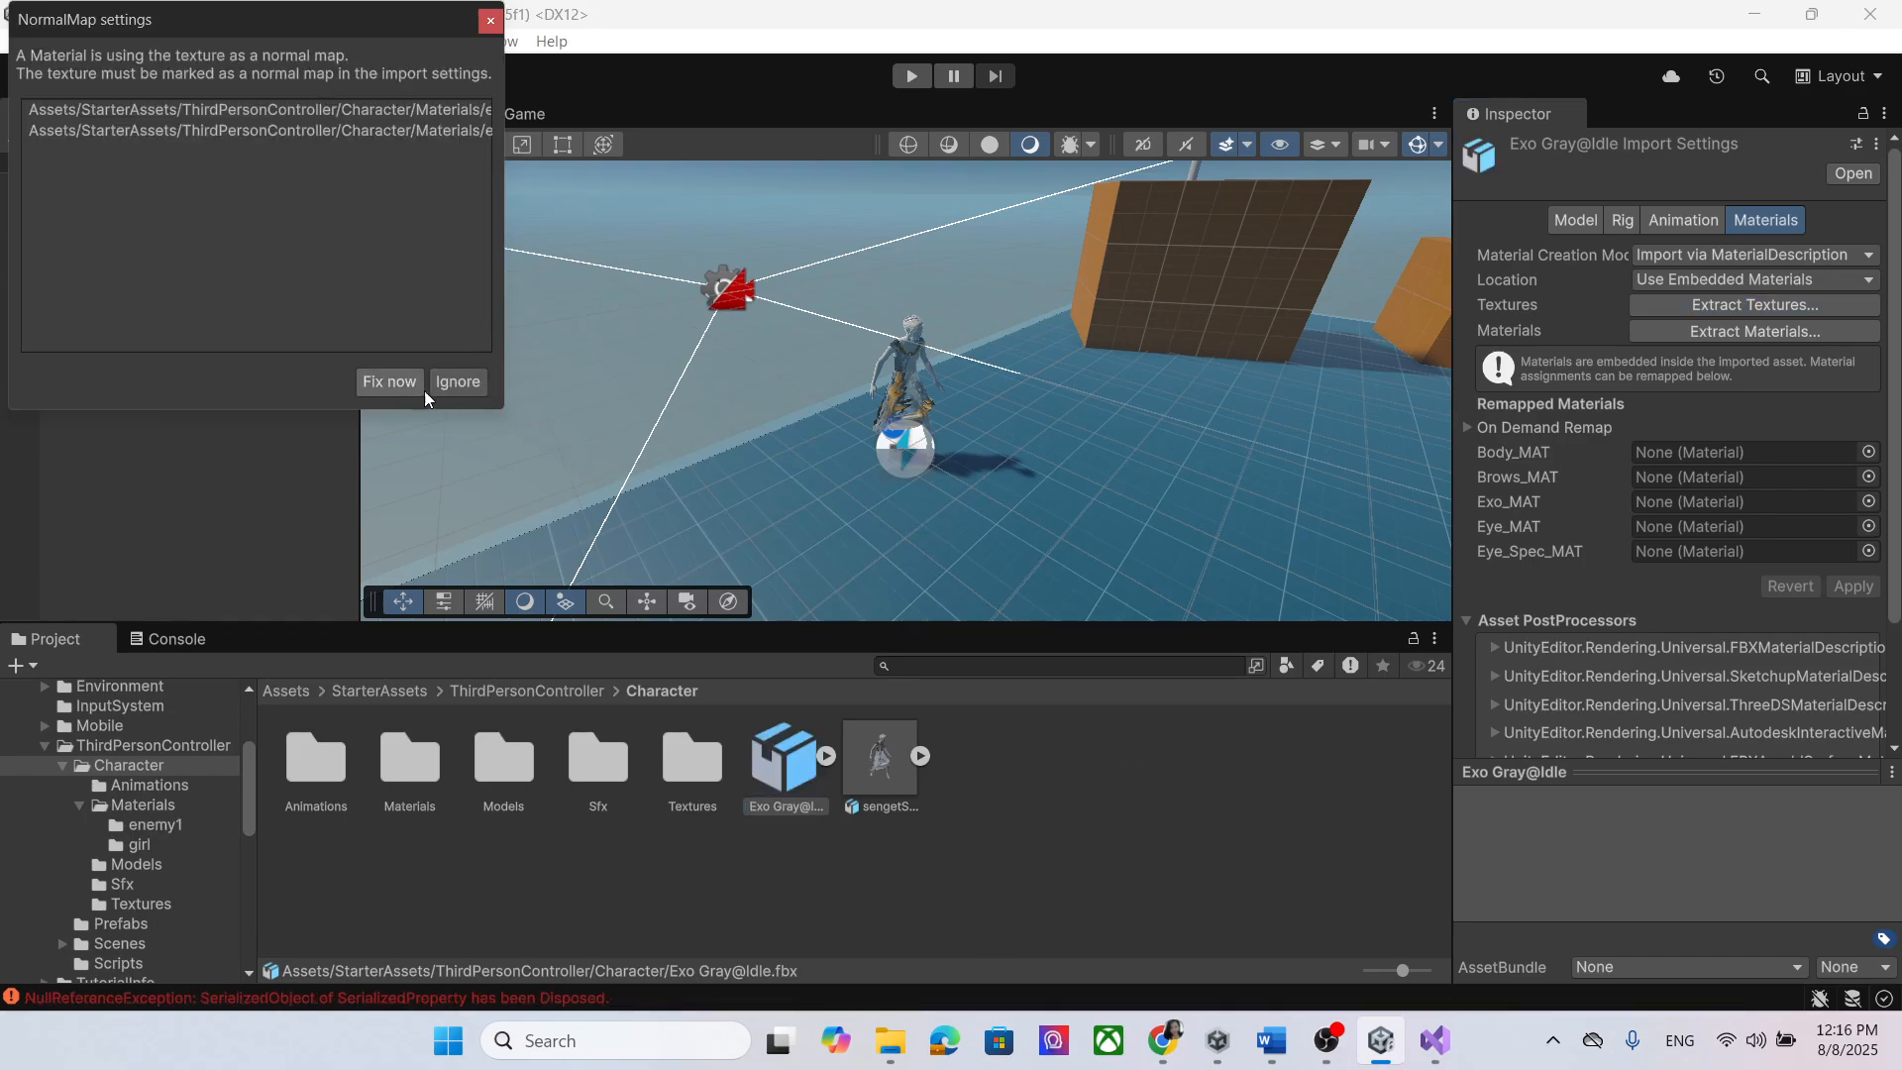
{"action": "left_click", "coordinate": [388, 382]}
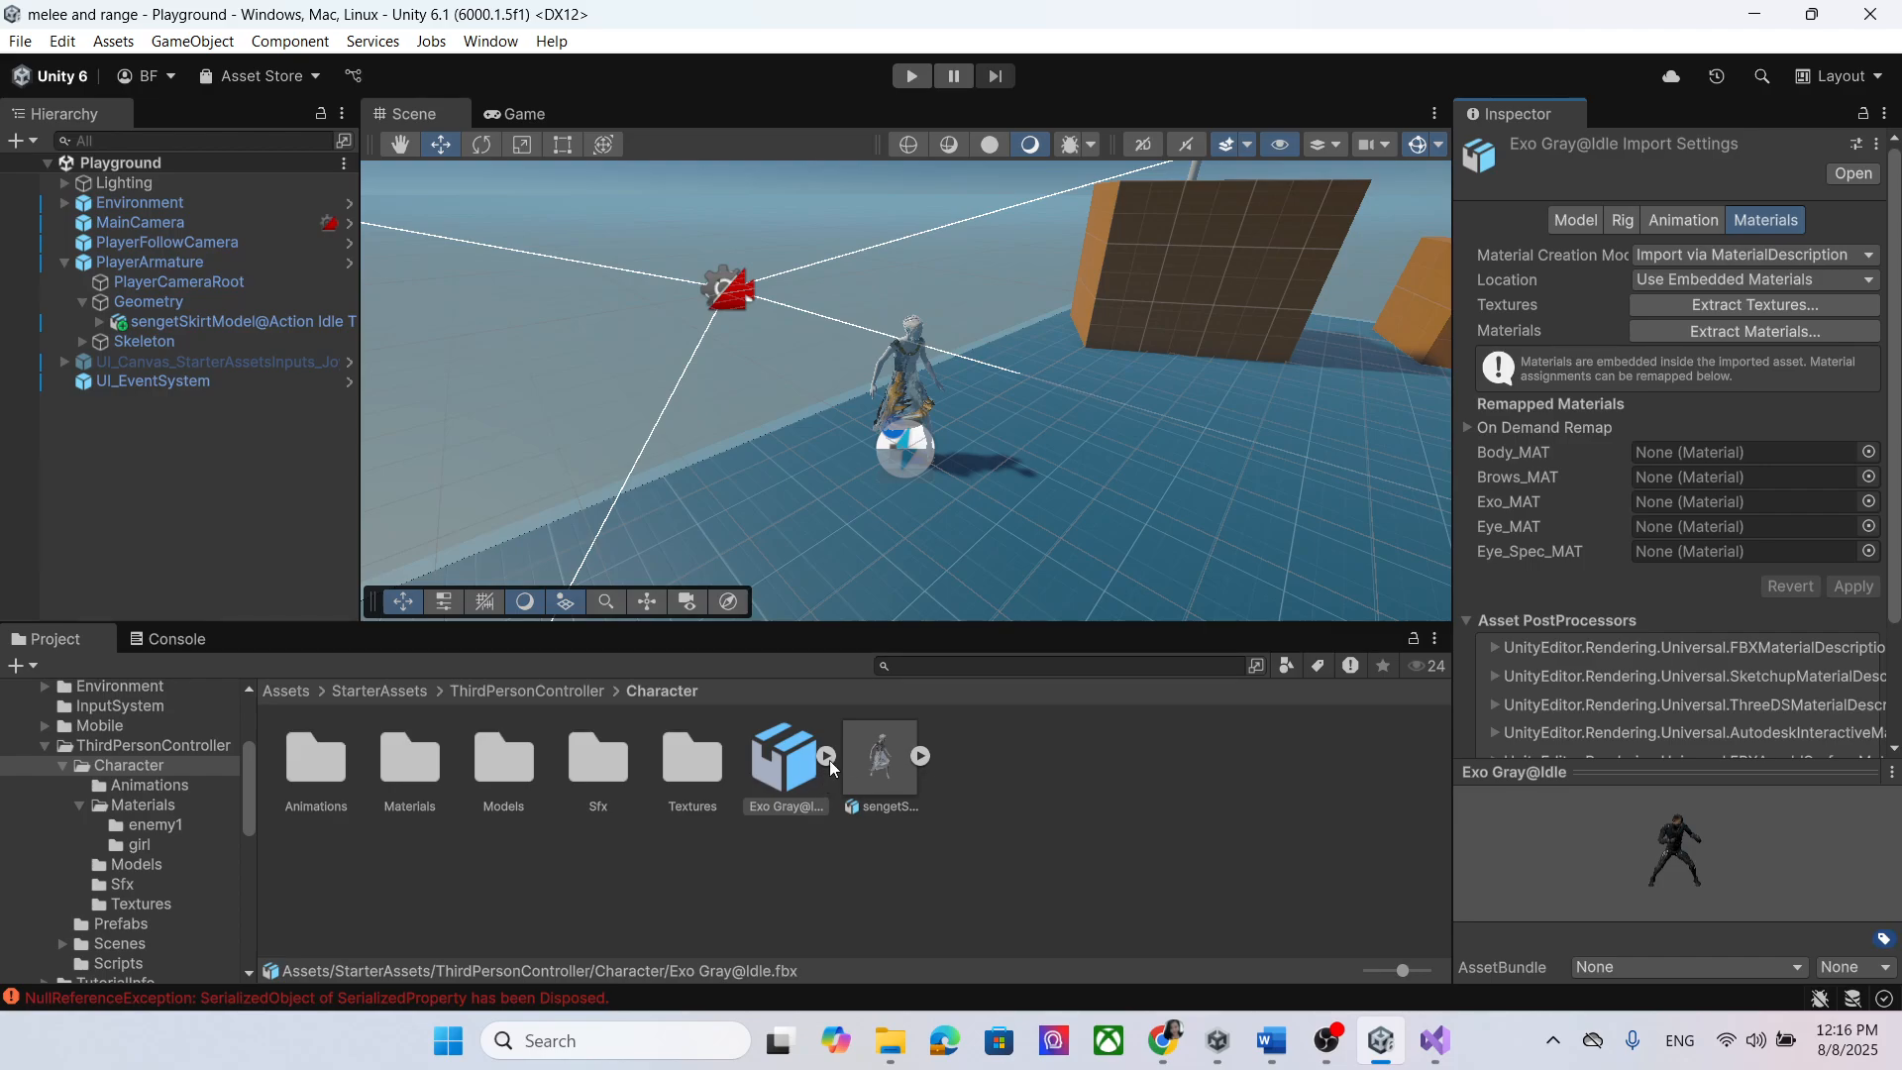
Step: Place the Exo Gray@Idle model on the floor of the Playground scene near the player and select it
{"action": "left_click_drag", "start_coordinate": [788, 780], "coordinate": [1263, 511]}
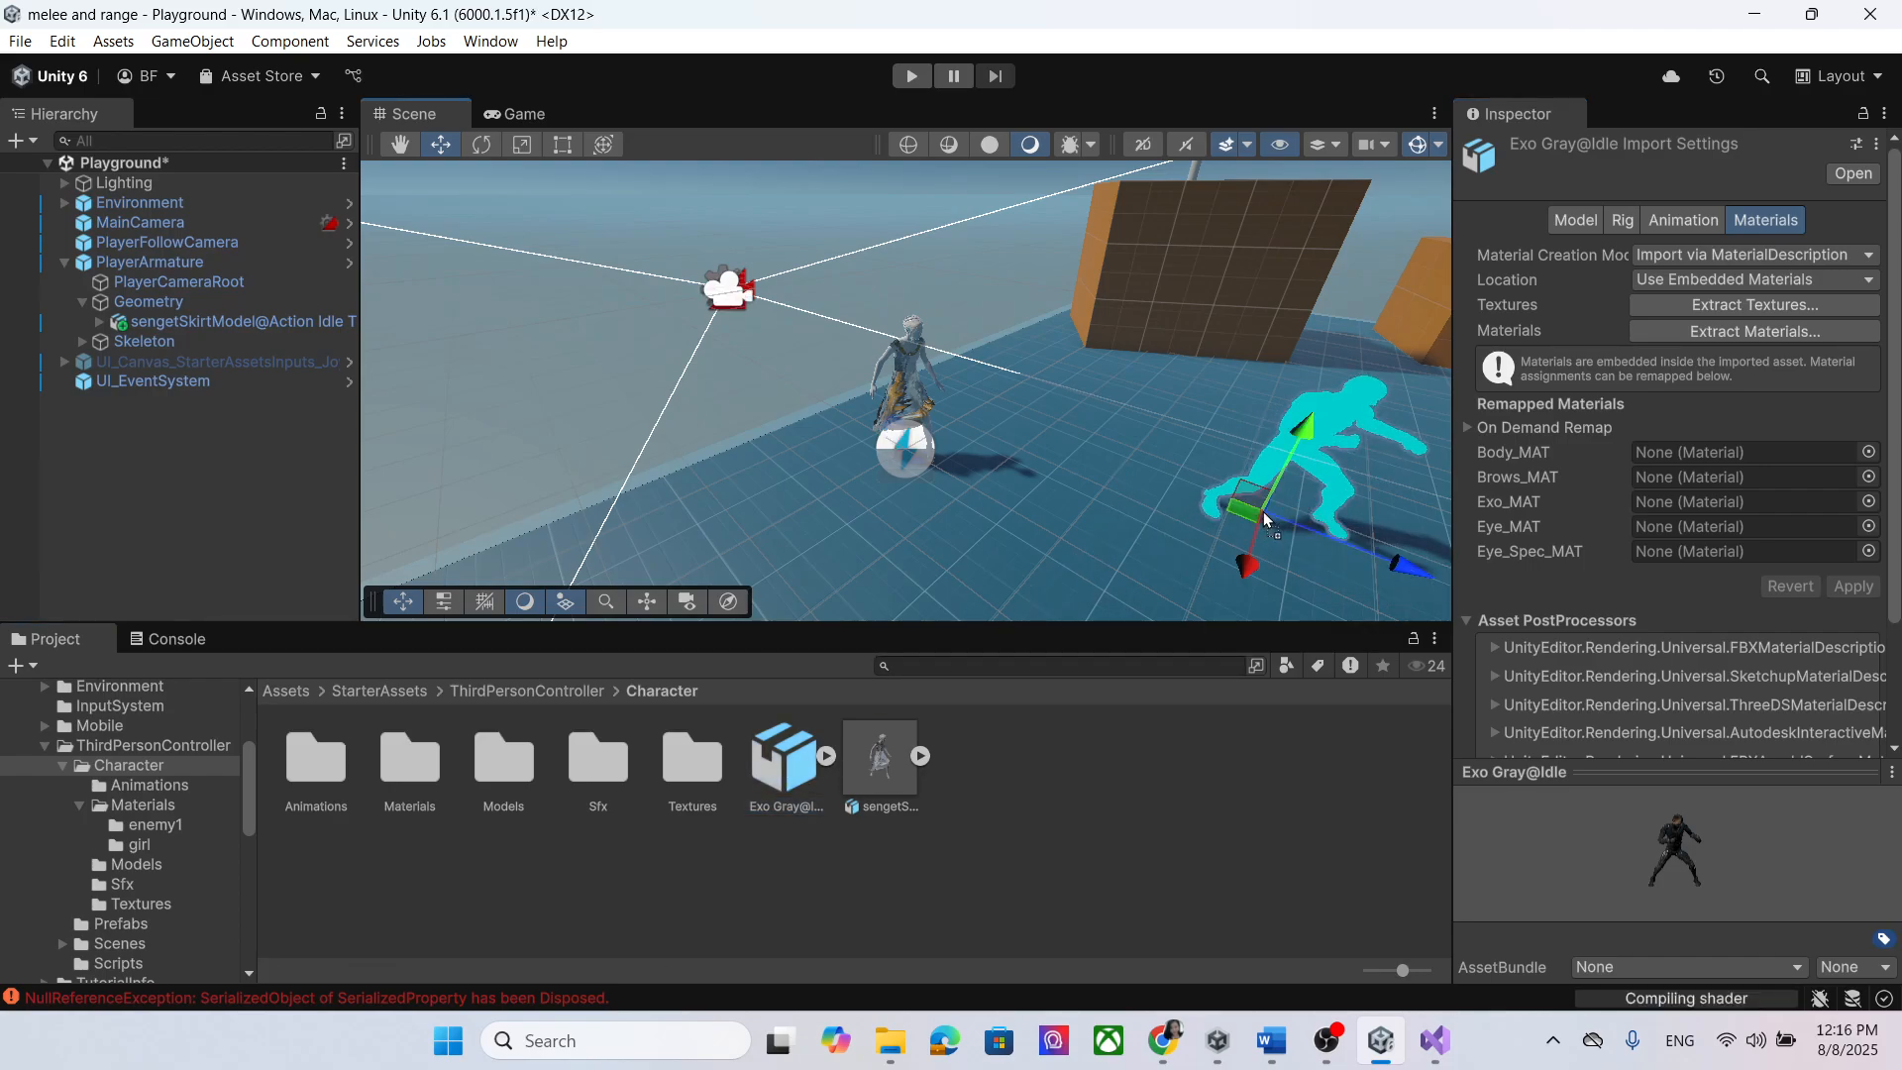
{"action": "scroll", "coordinate": [1144, 490], "scroll_direction": "down", "scroll_amount": 3}
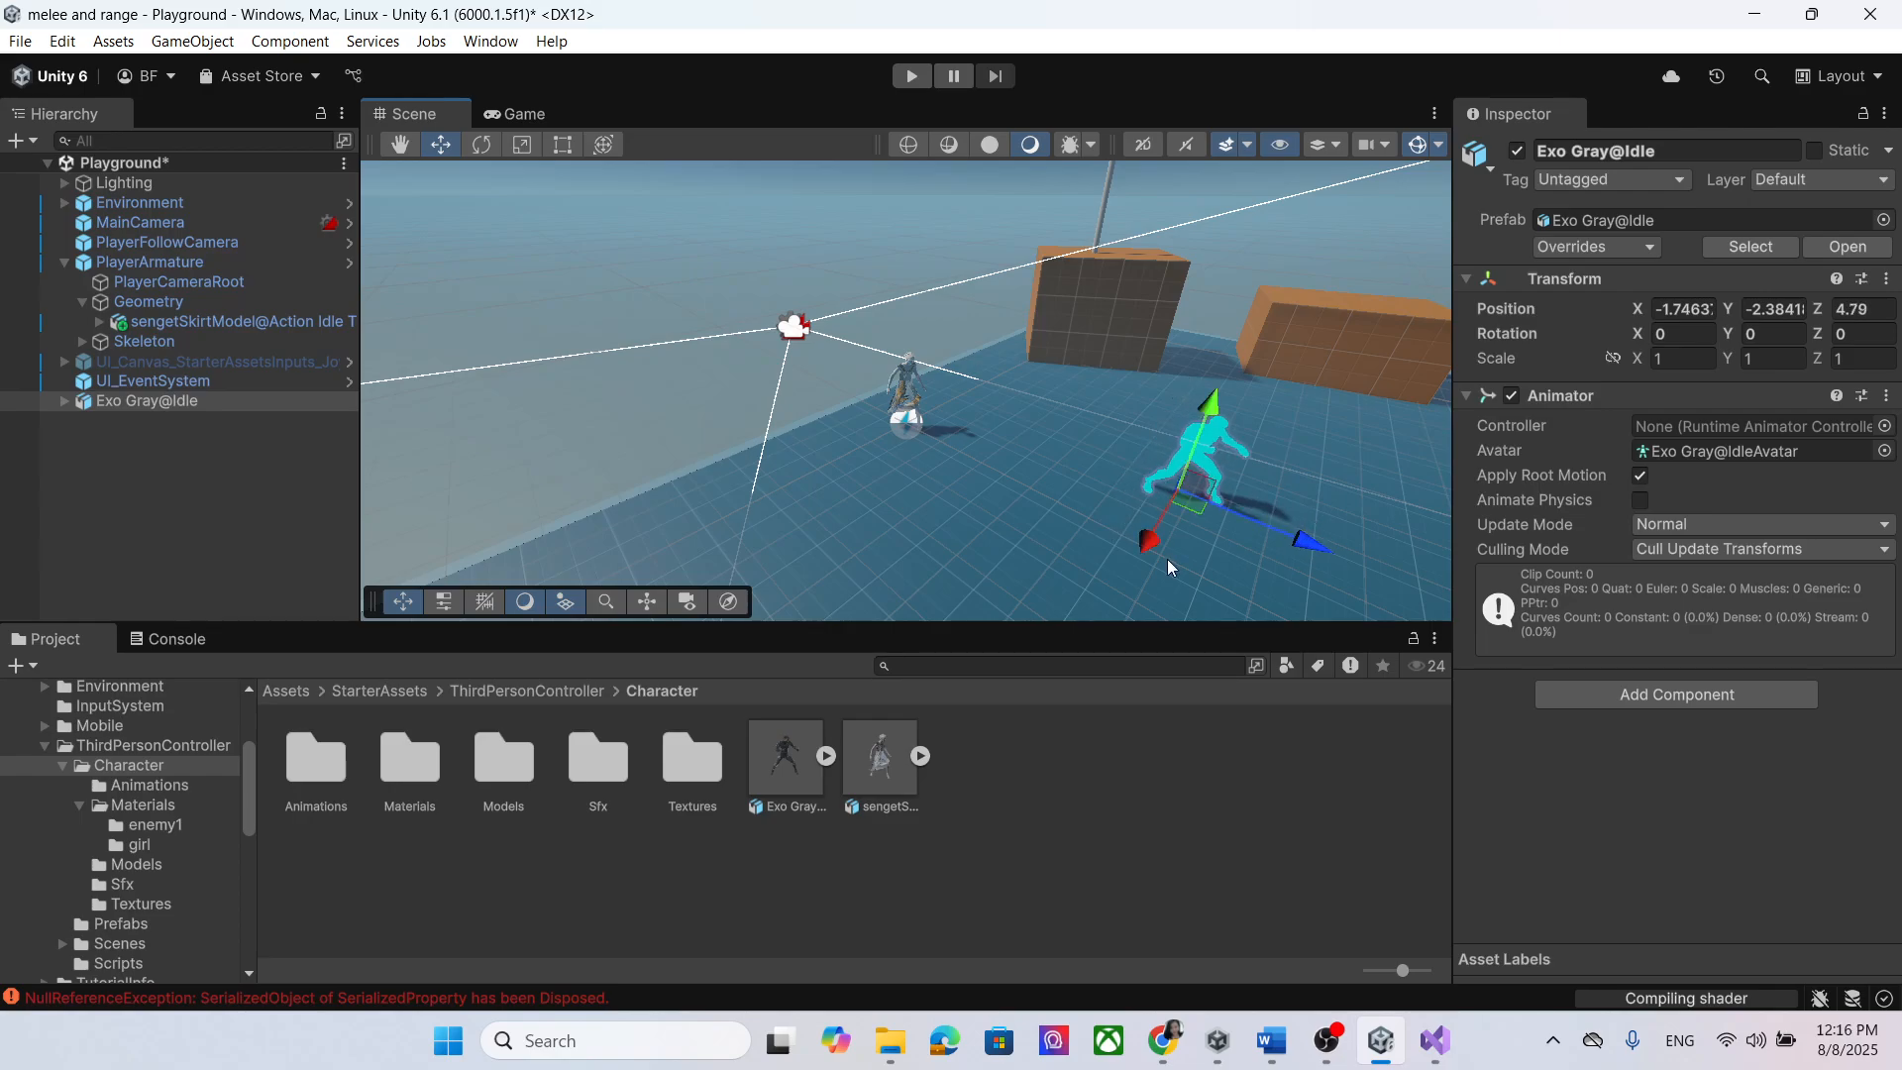
{"action": "left_click", "coordinate": [1221, 570]}
{"action": "left_click", "coordinate": [1192, 448]}
Step: Set the Exo Gray@Idle enemy's Y rotation to 90 and move it along the Z axis to about 5.17
{"action": "left_click", "coordinate": [1794, 331]}
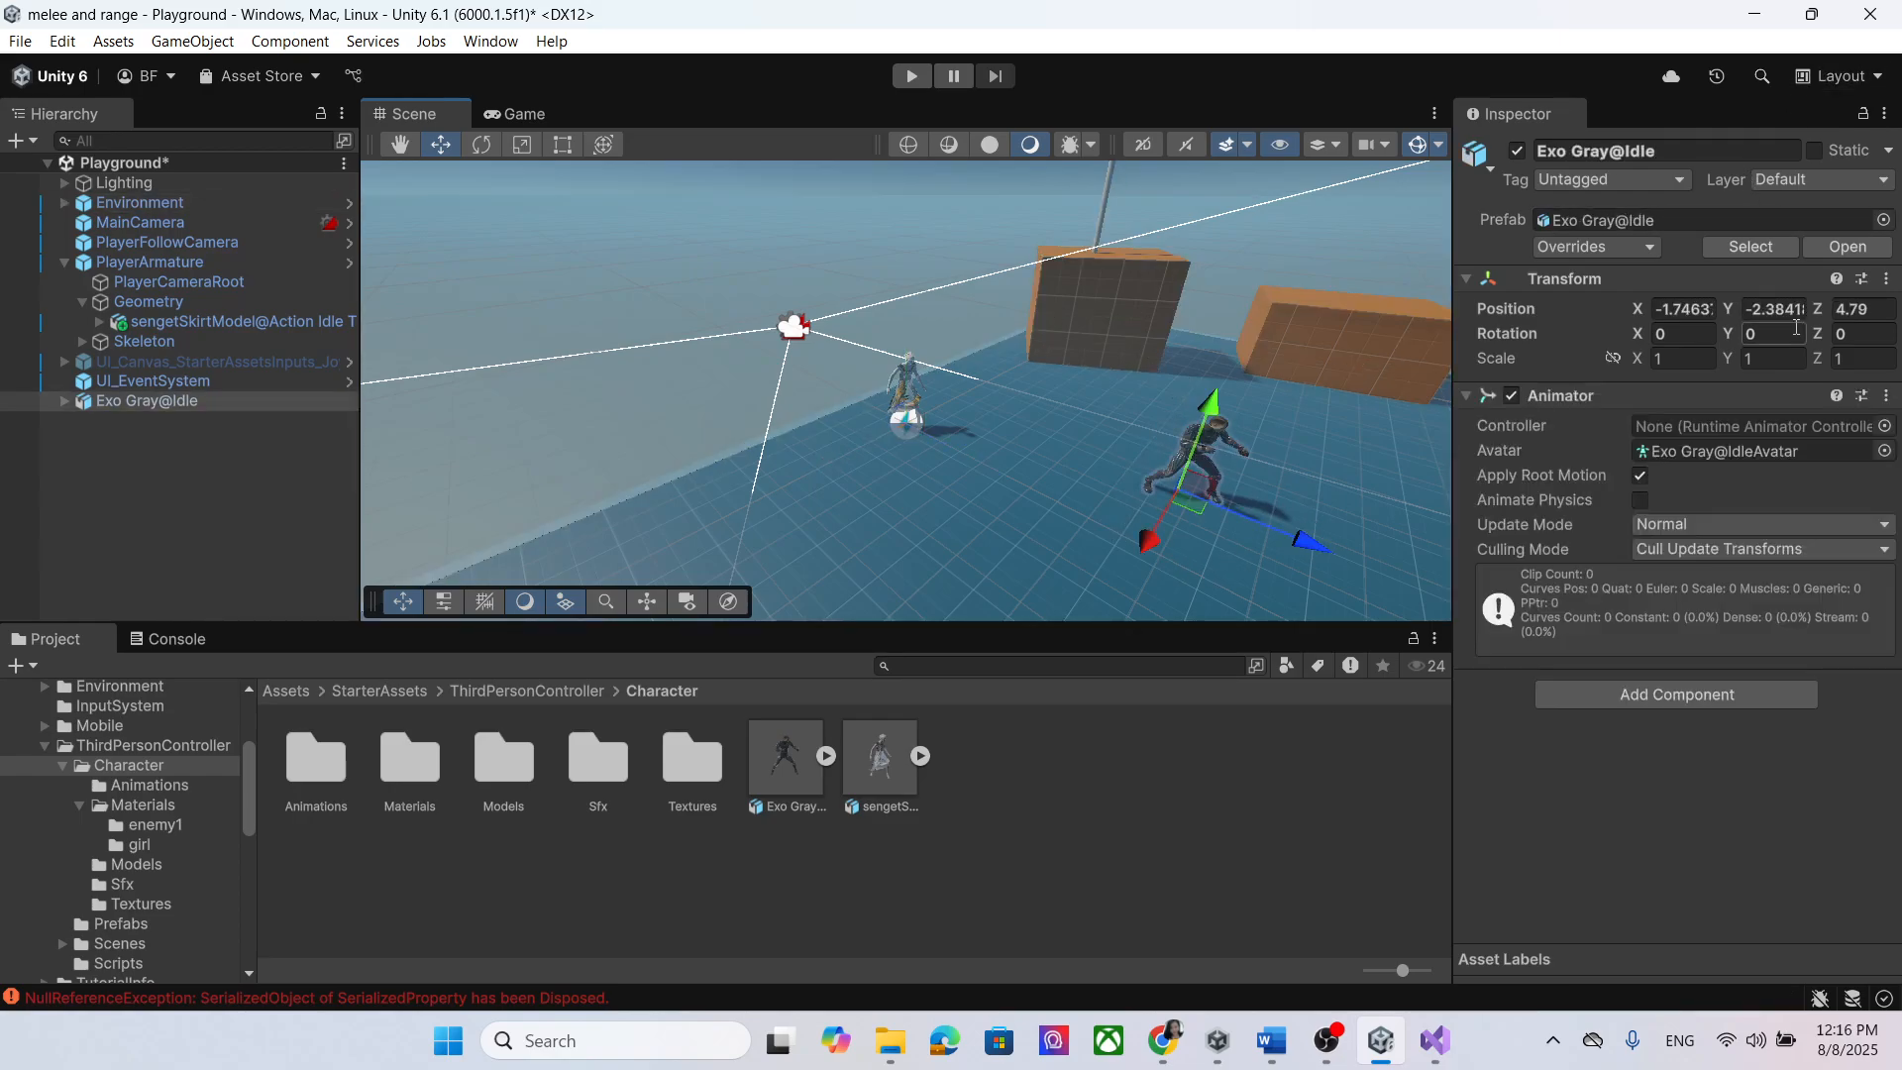
{"action": "type", "text": "90"}
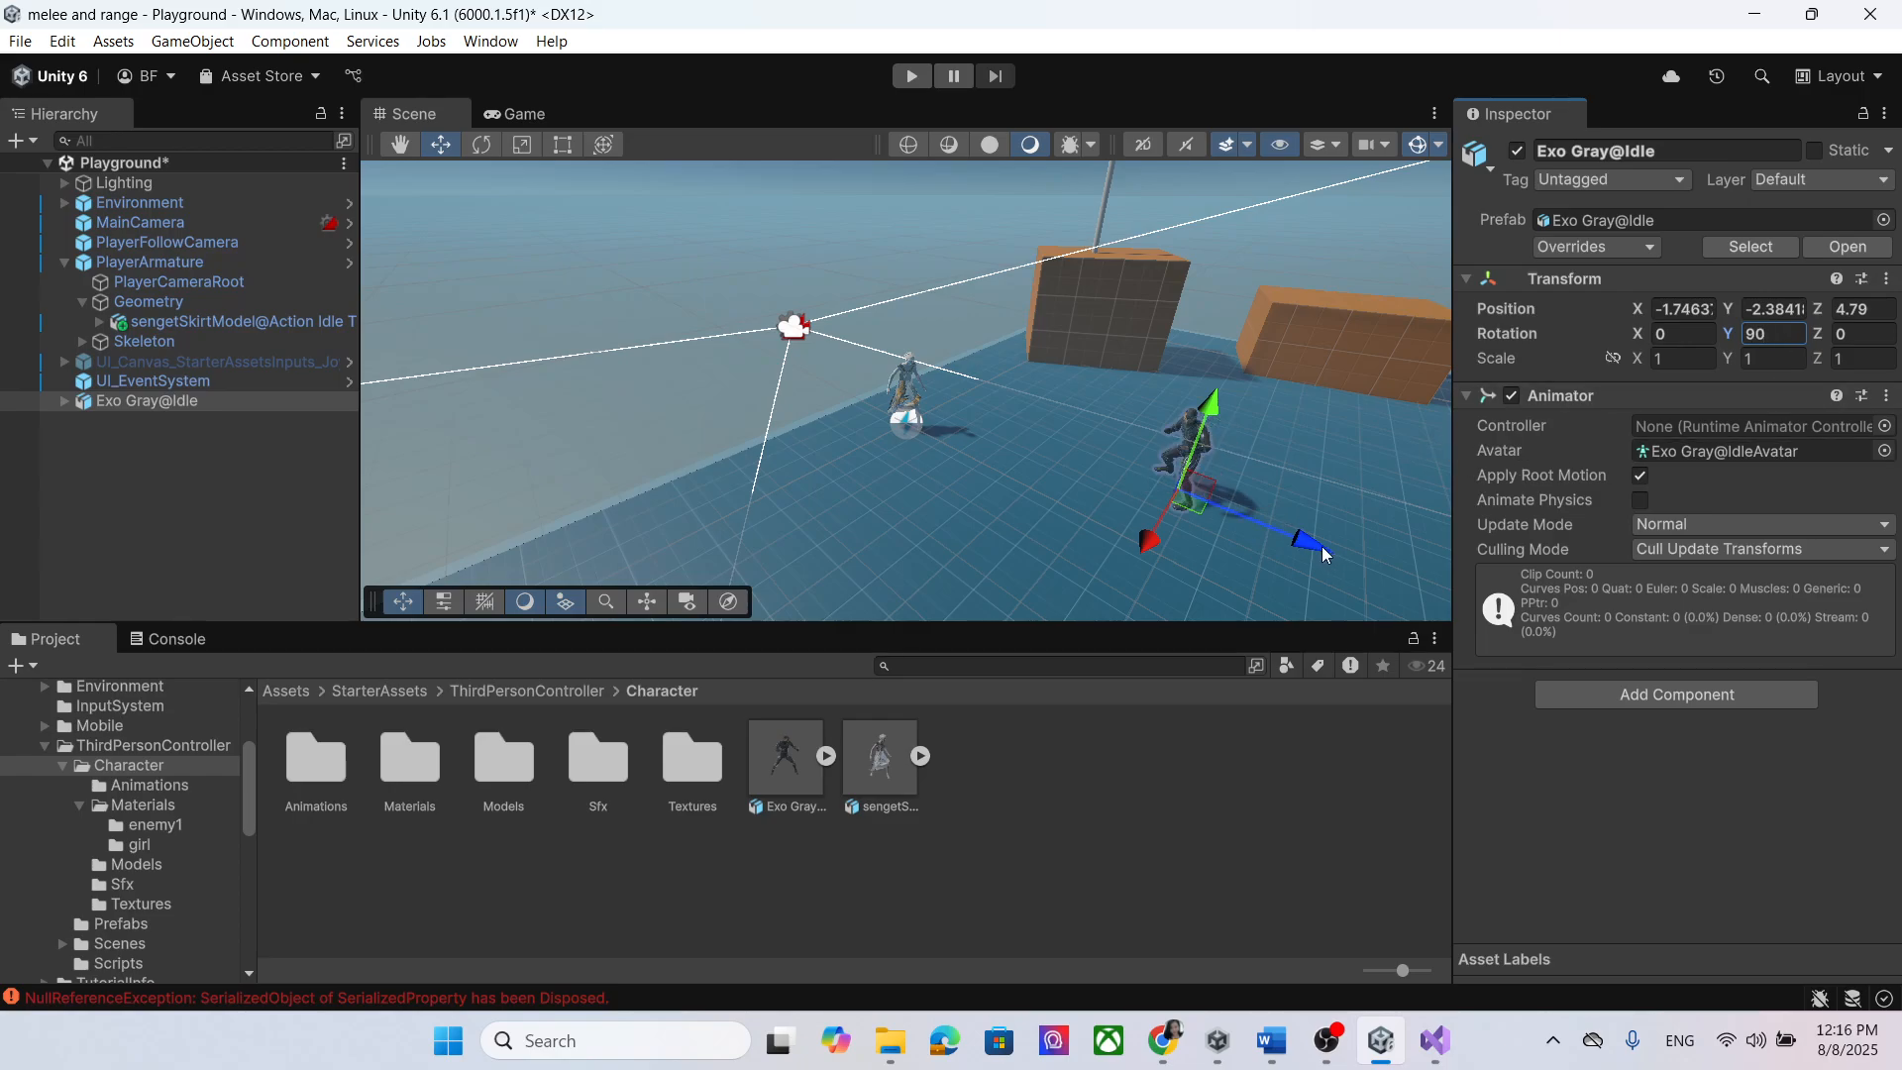
{"action": "left_click_drag", "start_coordinate": [1325, 554], "coordinate": [1365, 565]}
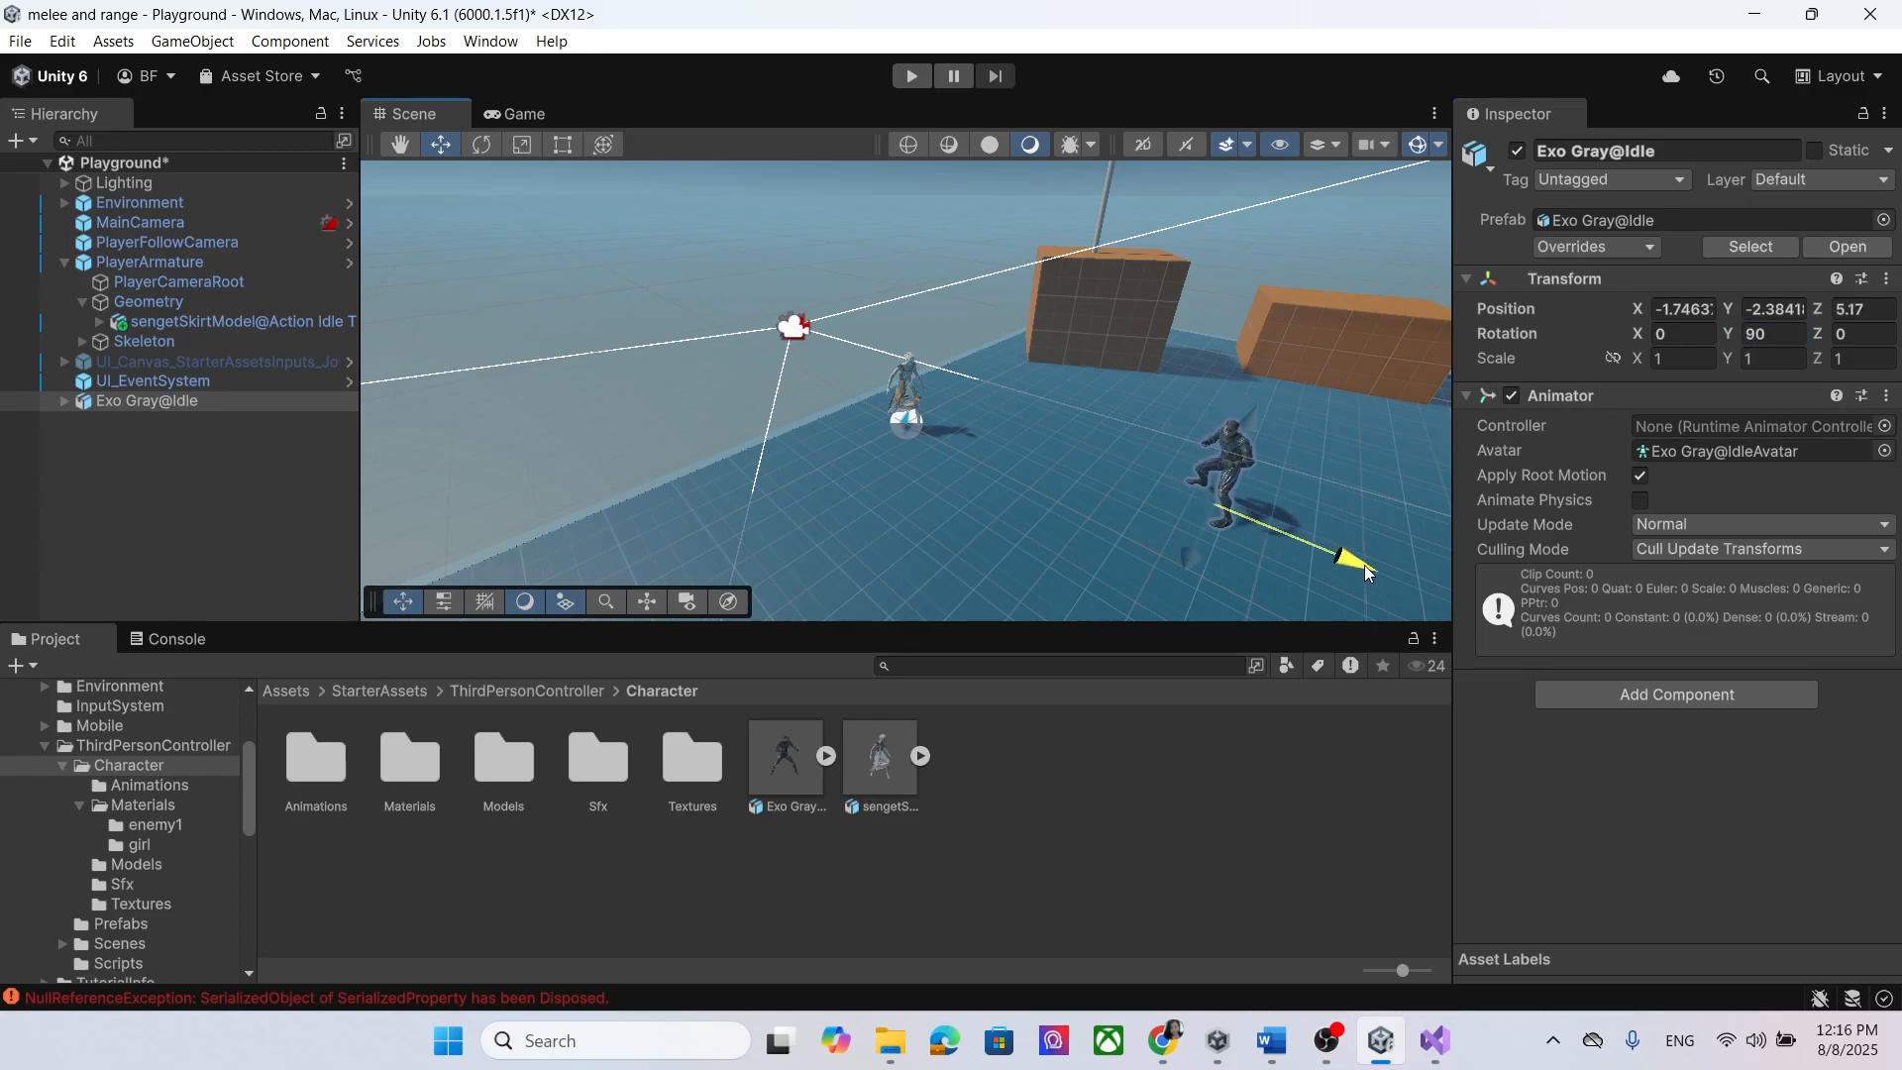
Step: Save the Playground scene and select the Exo Gray@Idle enemy
{"action": "left_click", "coordinate": [783, 768]}
{"action": "scroll", "coordinate": [1209, 461], "scroll_direction": "up", "scroll_amount": 4}
{"action": "middle_click_drag", "start_coordinate": [1177, 472], "coordinate": [999, 355]}
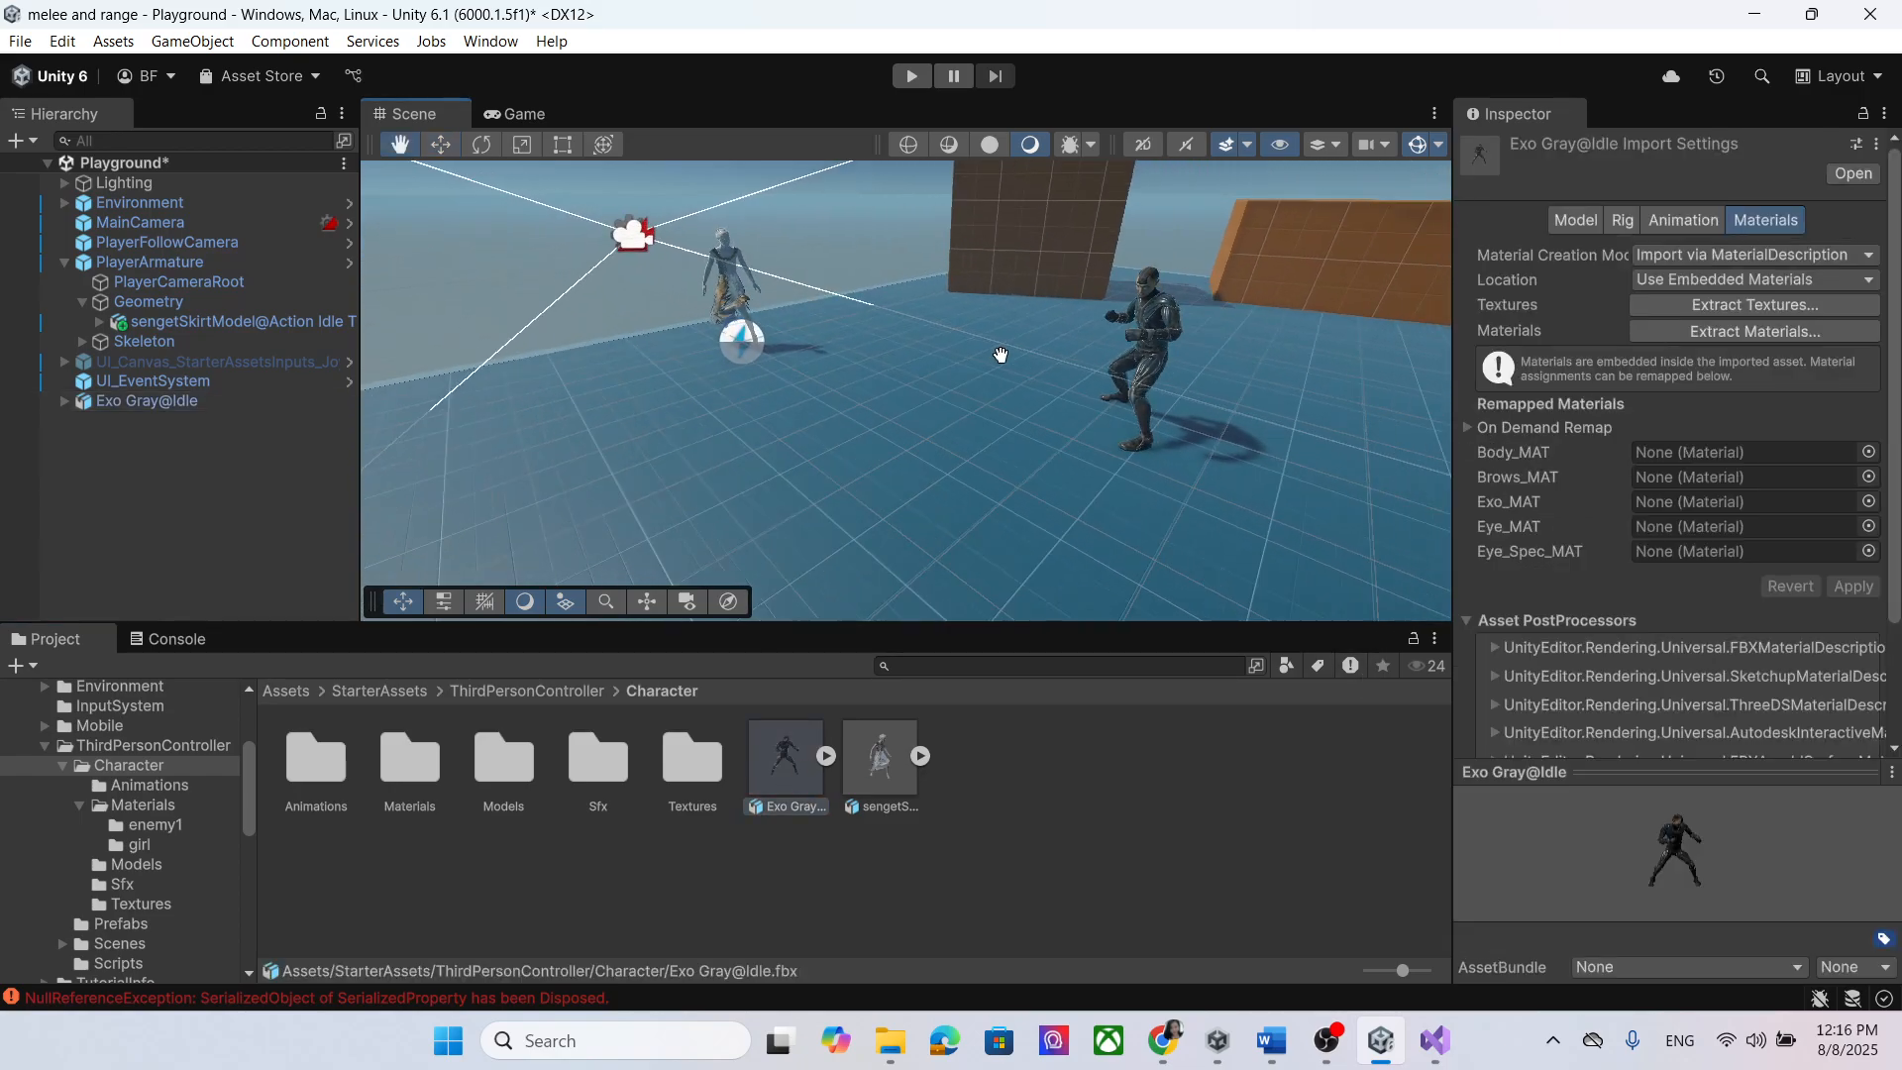
{"action": "right_click_drag", "start_coordinate": [998, 354], "coordinate": [1201, 279]}
{"action": "middle_click_drag", "start_coordinate": [1217, 490], "coordinate": [1217, 436]}
{"action": "scroll", "coordinate": [1067, 441], "scroll_direction": "down", "scroll_amount": 4}
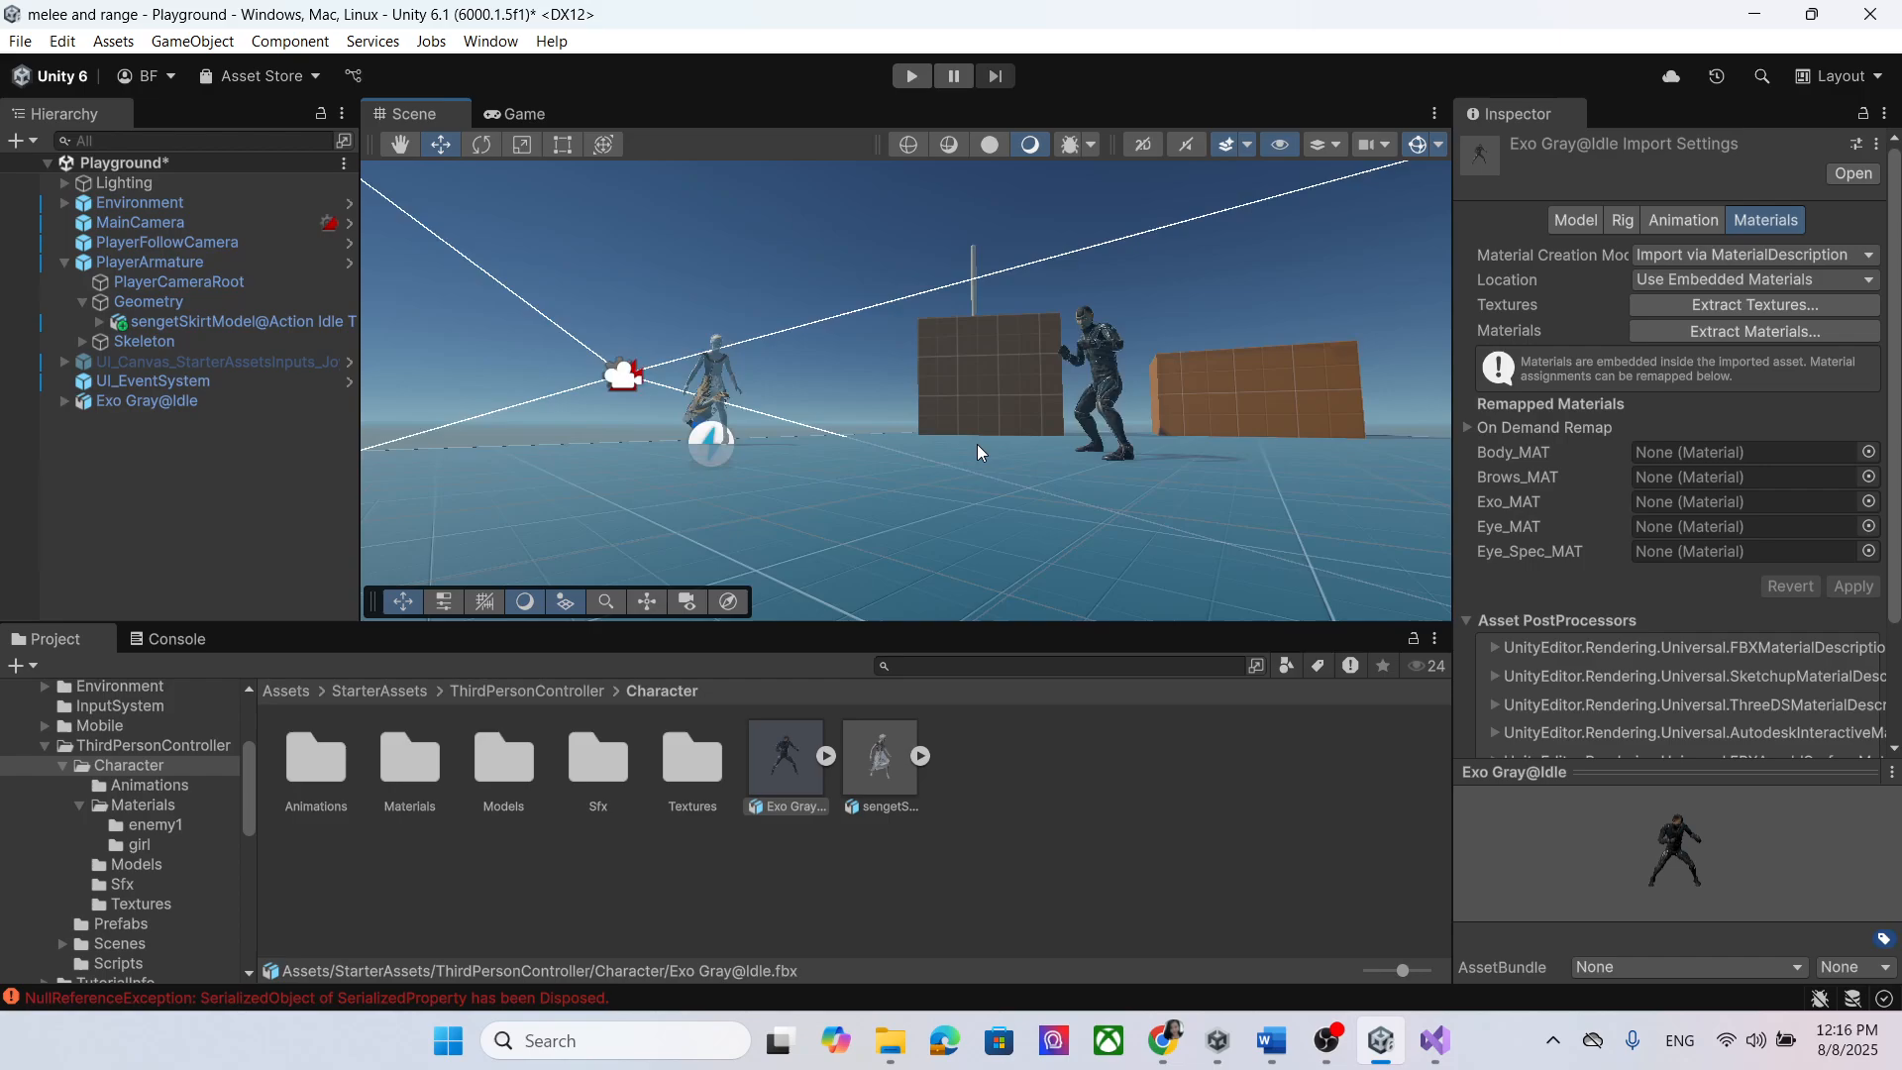
{"action": "right_click_drag", "start_coordinate": [935, 448], "coordinate": [939, 472]}
{"action": "middle_click_drag", "start_coordinate": [939, 472], "coordinate": [937, 495]}
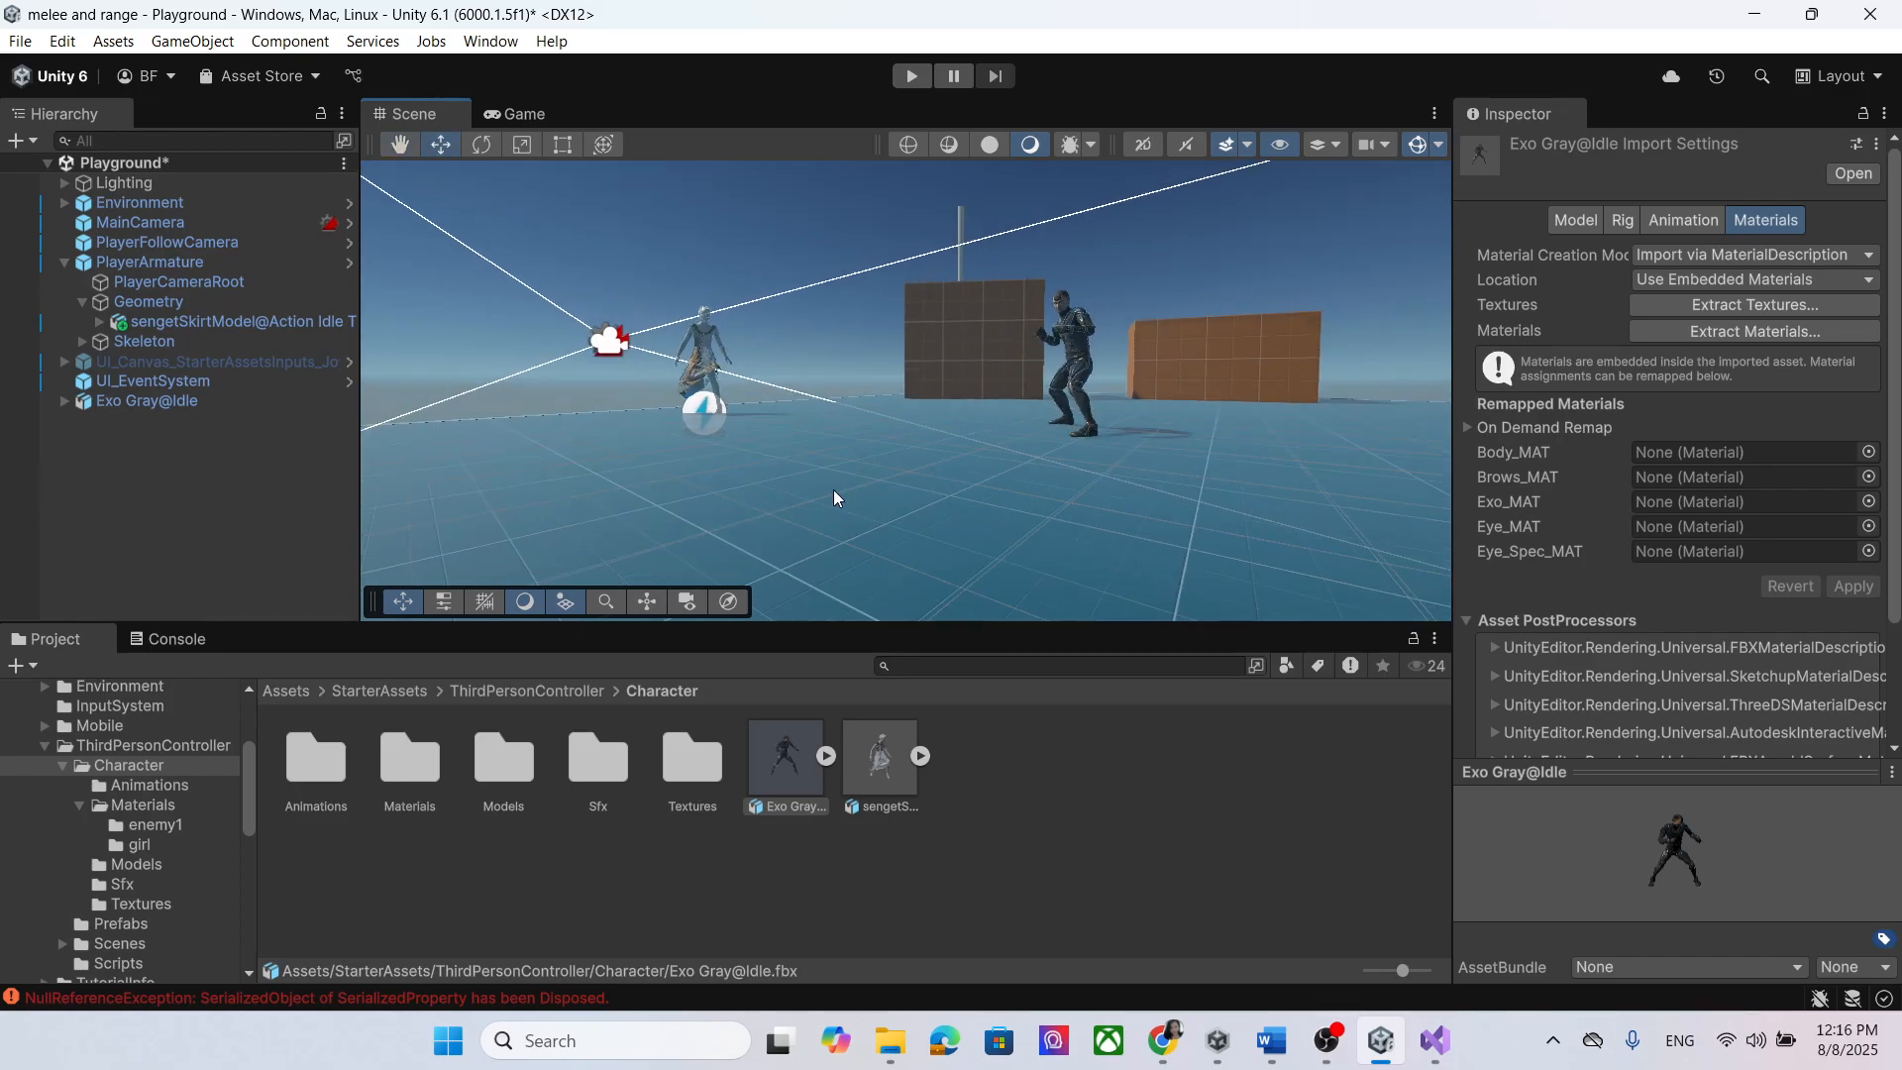
{"action": "key", "text": "ctrl+s"}
{"action": "left_click", "coordinate": [127, 402]}
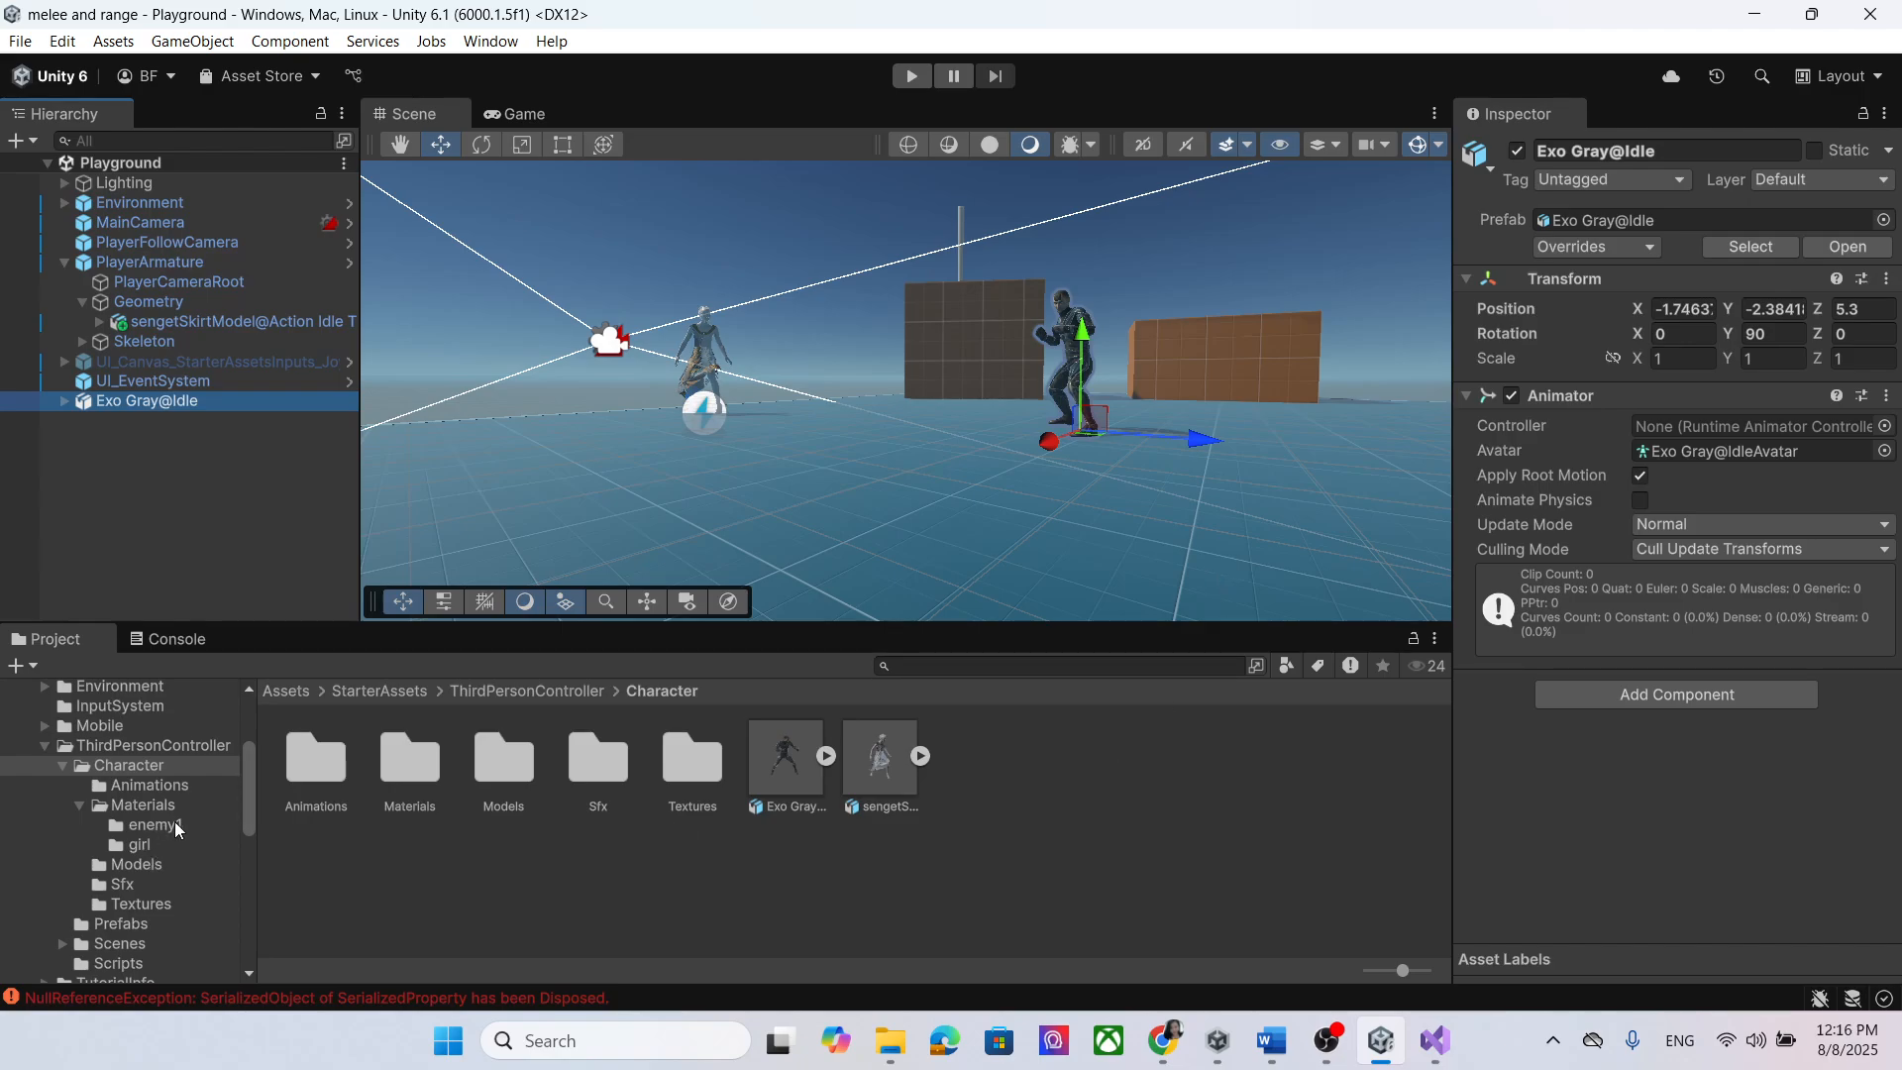
Step: Open the ThirdPersonController Scripts folder, and copy the class name EnemyHealth from the "melee and range attack" Word document
{"action": "scroll", "coordinate": [187, 840], "scroll_direction": "down", "scroll_amount": 3}
{"action": "left_click", "coordinate": [119, 889]}
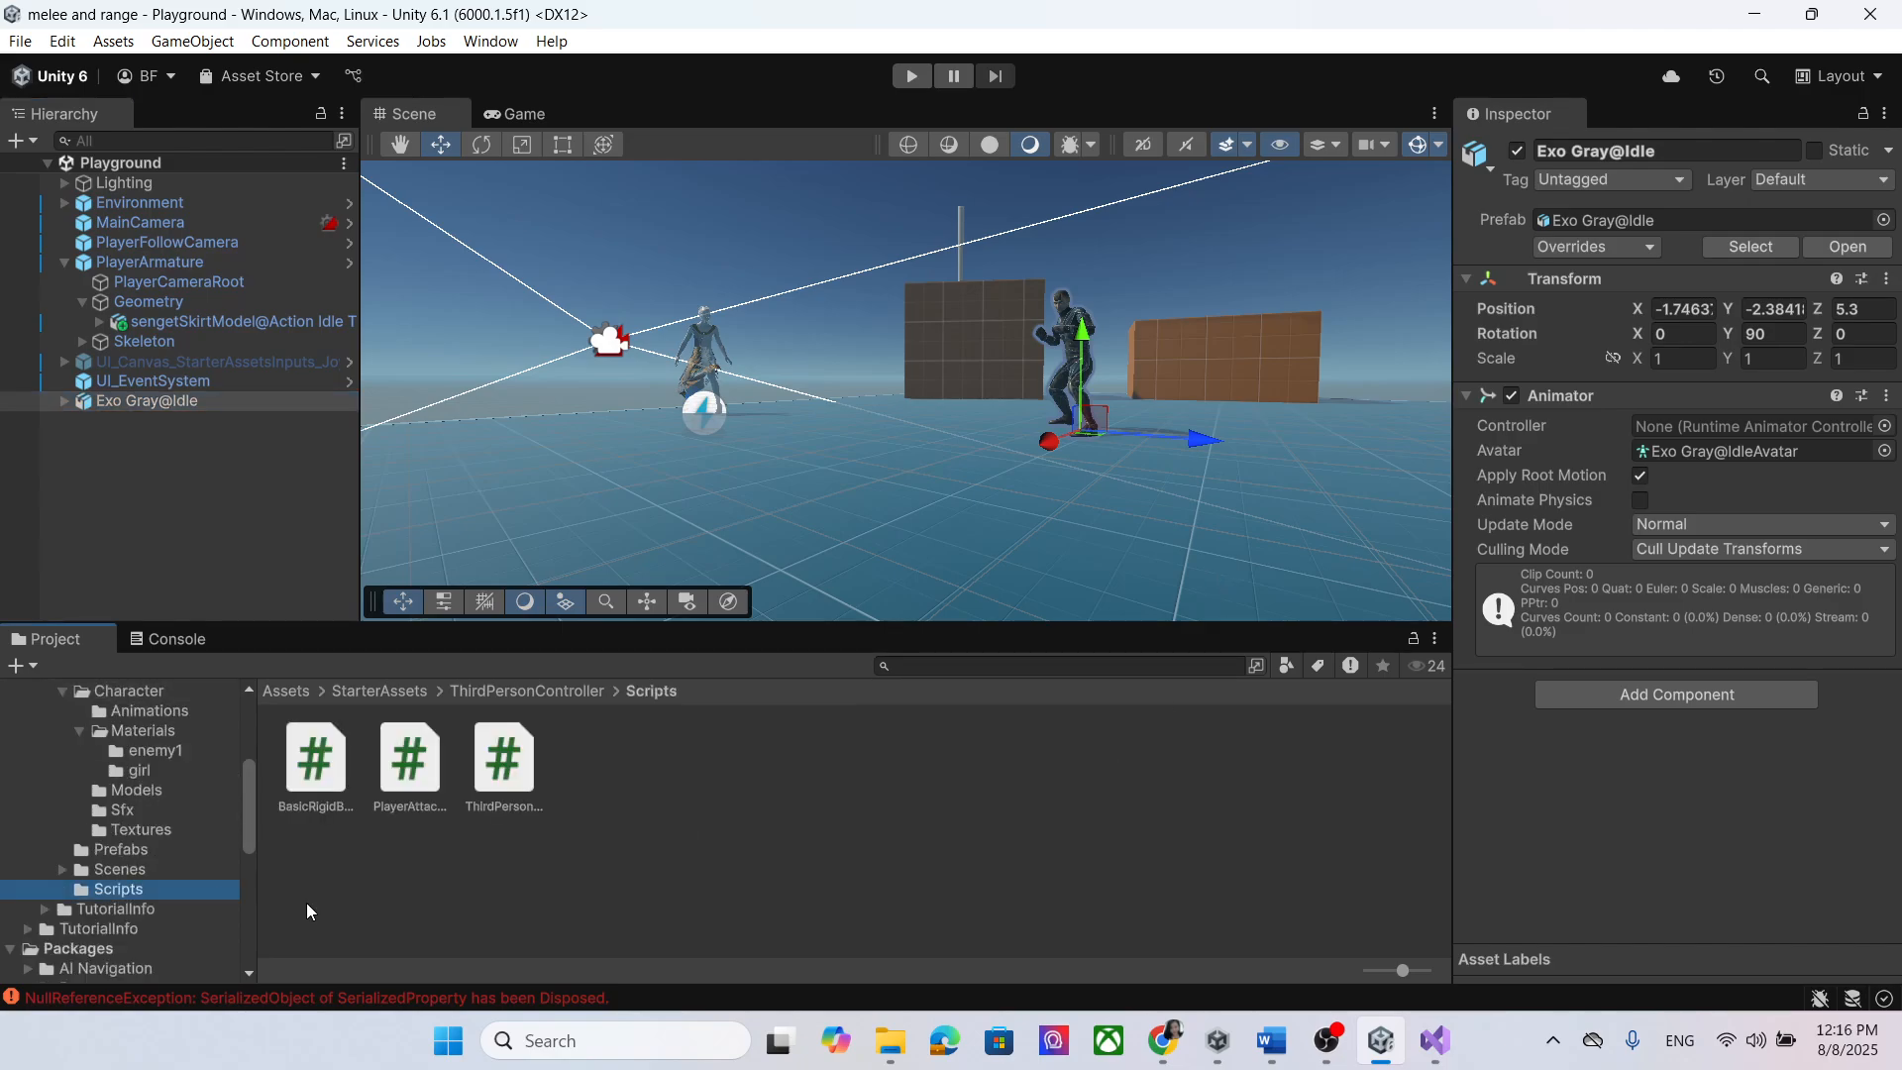
{"action": "mouse_move", "coordinate": [1273, 1040]}
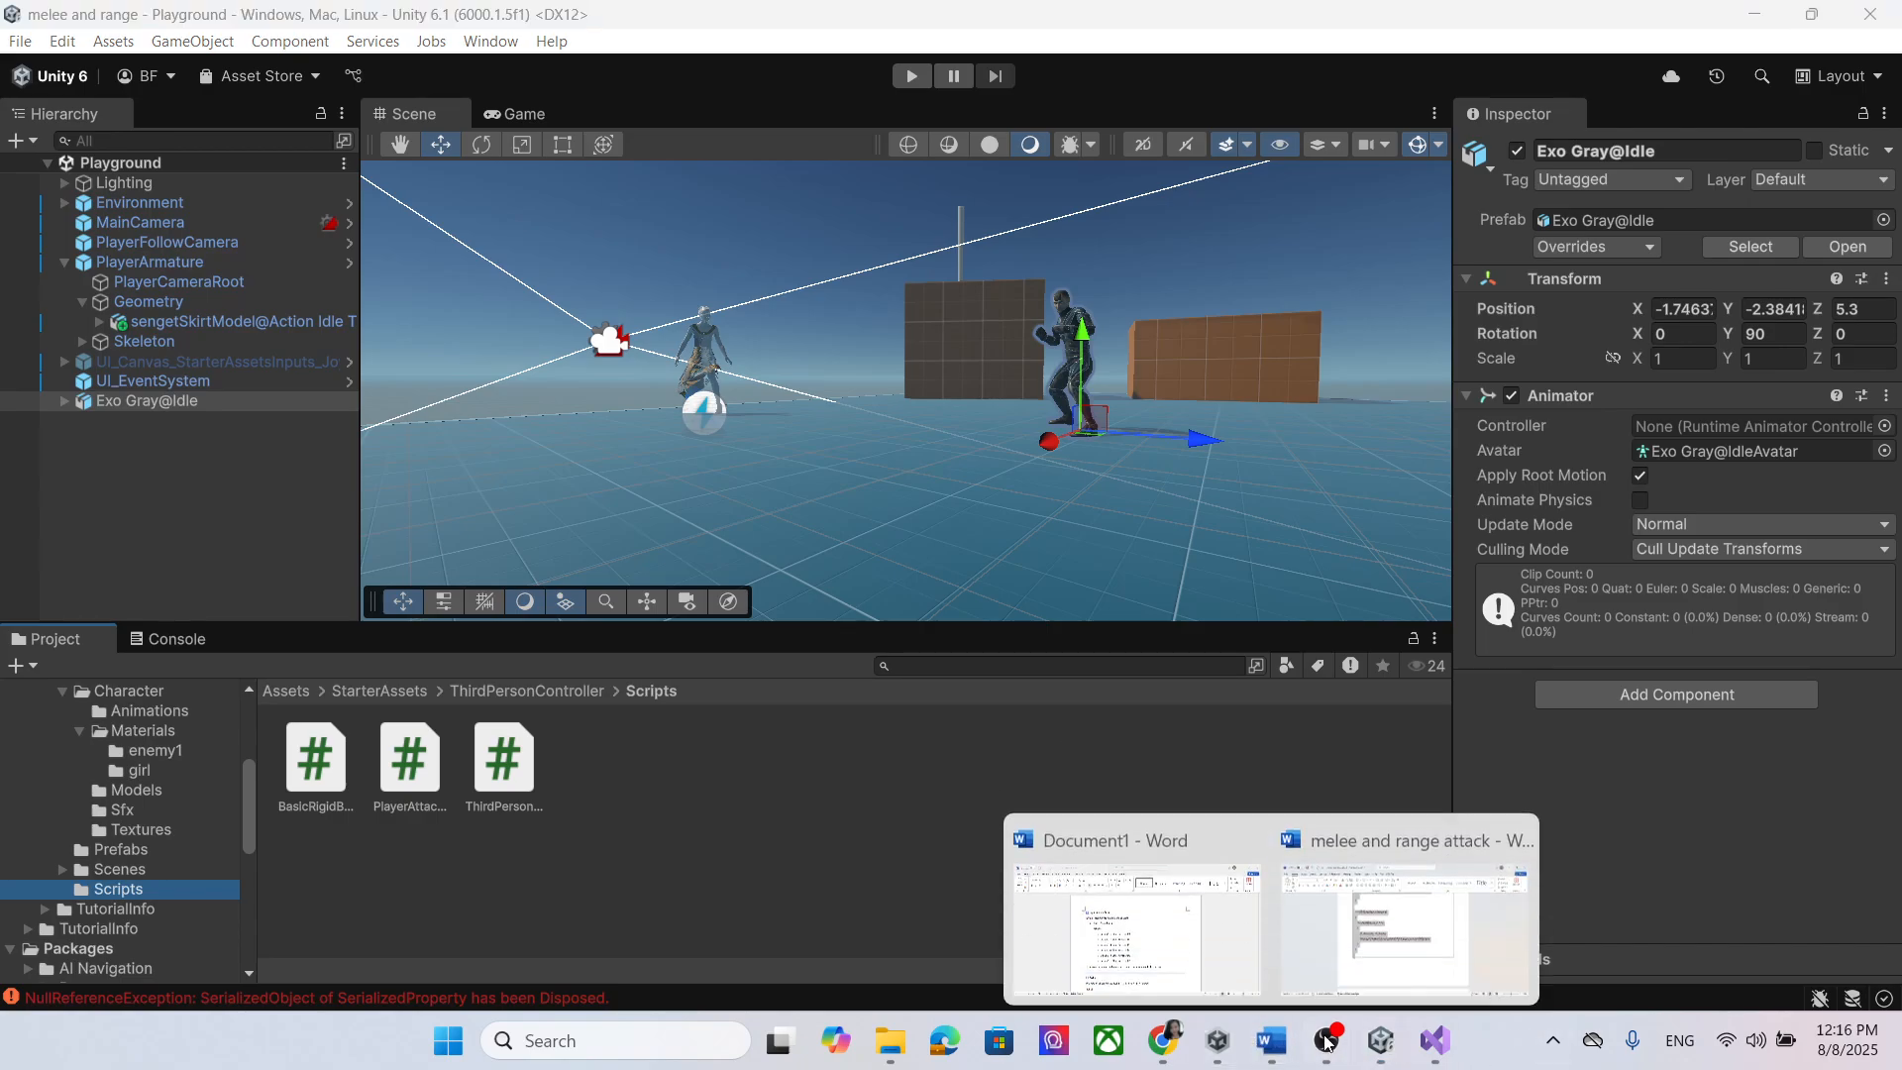
{"action": "left_click", "coordinate": [1385, 964]}
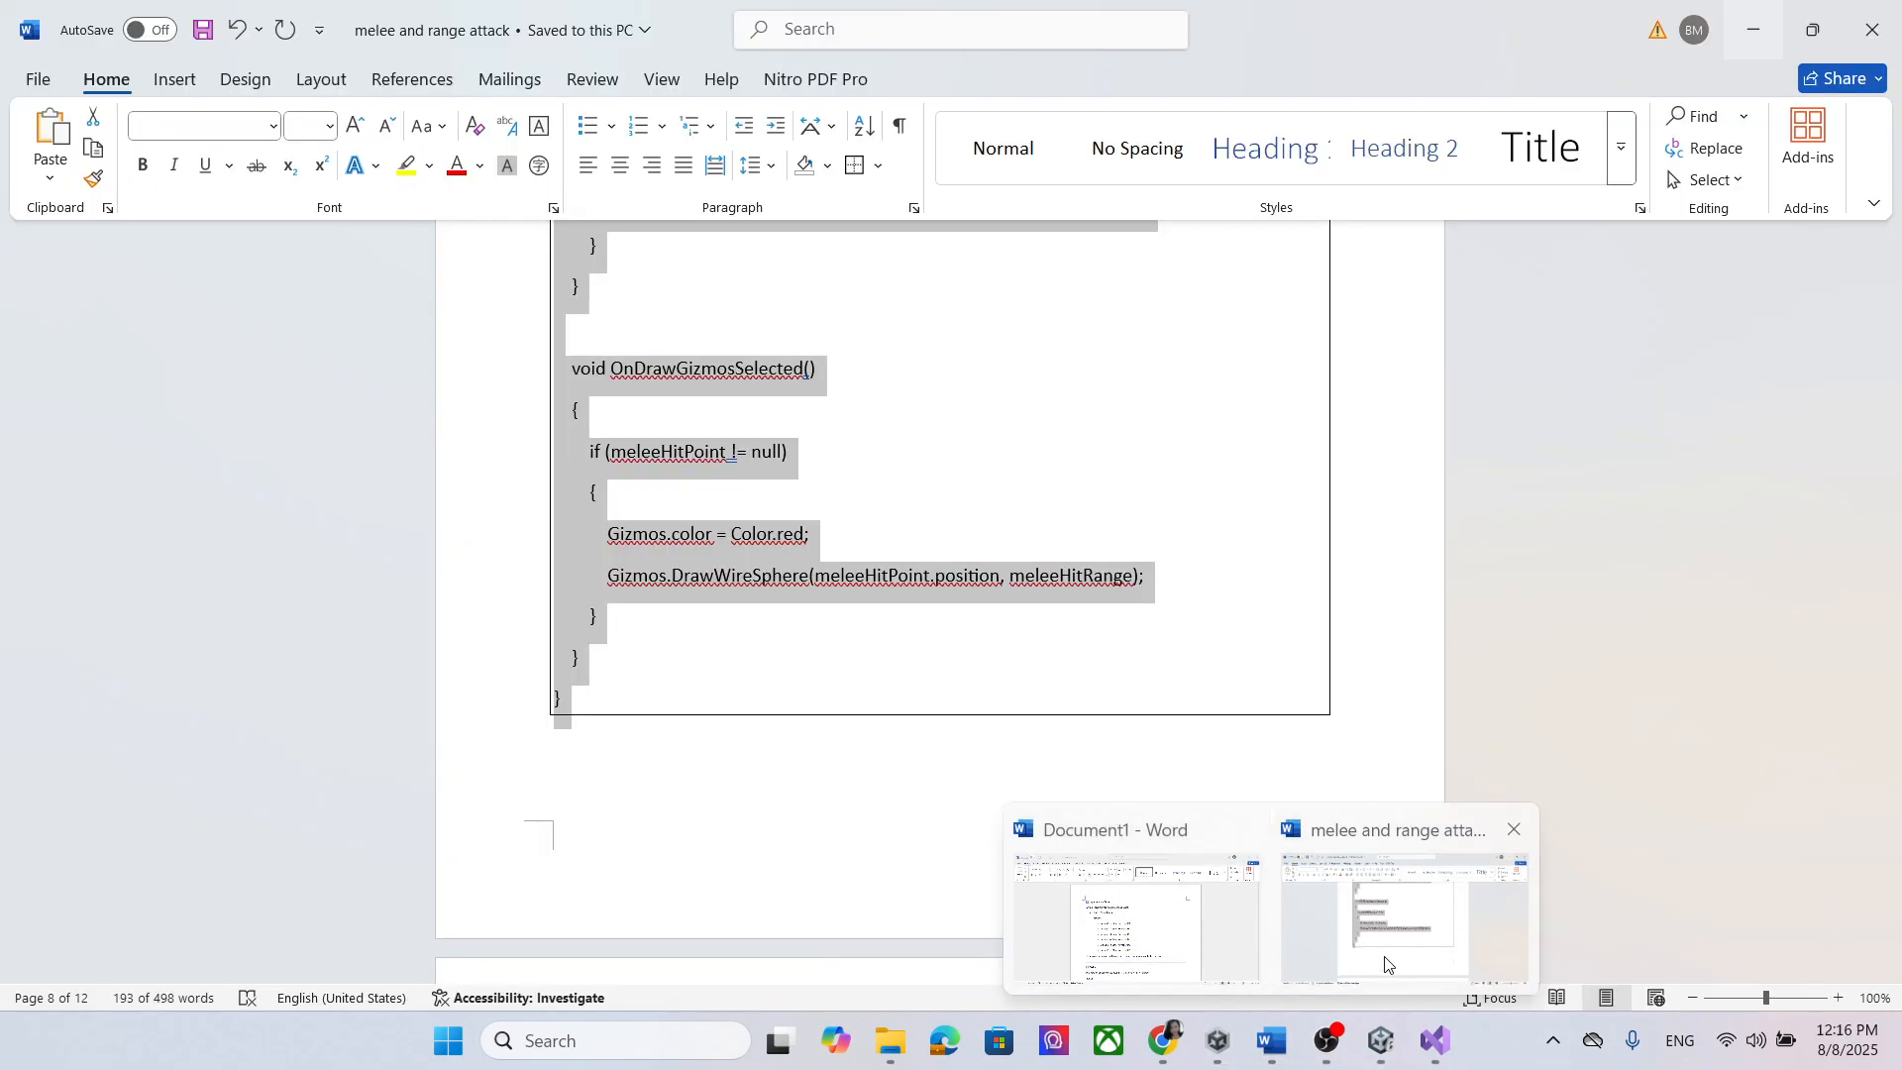
{"action": "scroll", "coordinate": [956, 679], "scroll_direction": "down", "scroll_amount": 7}
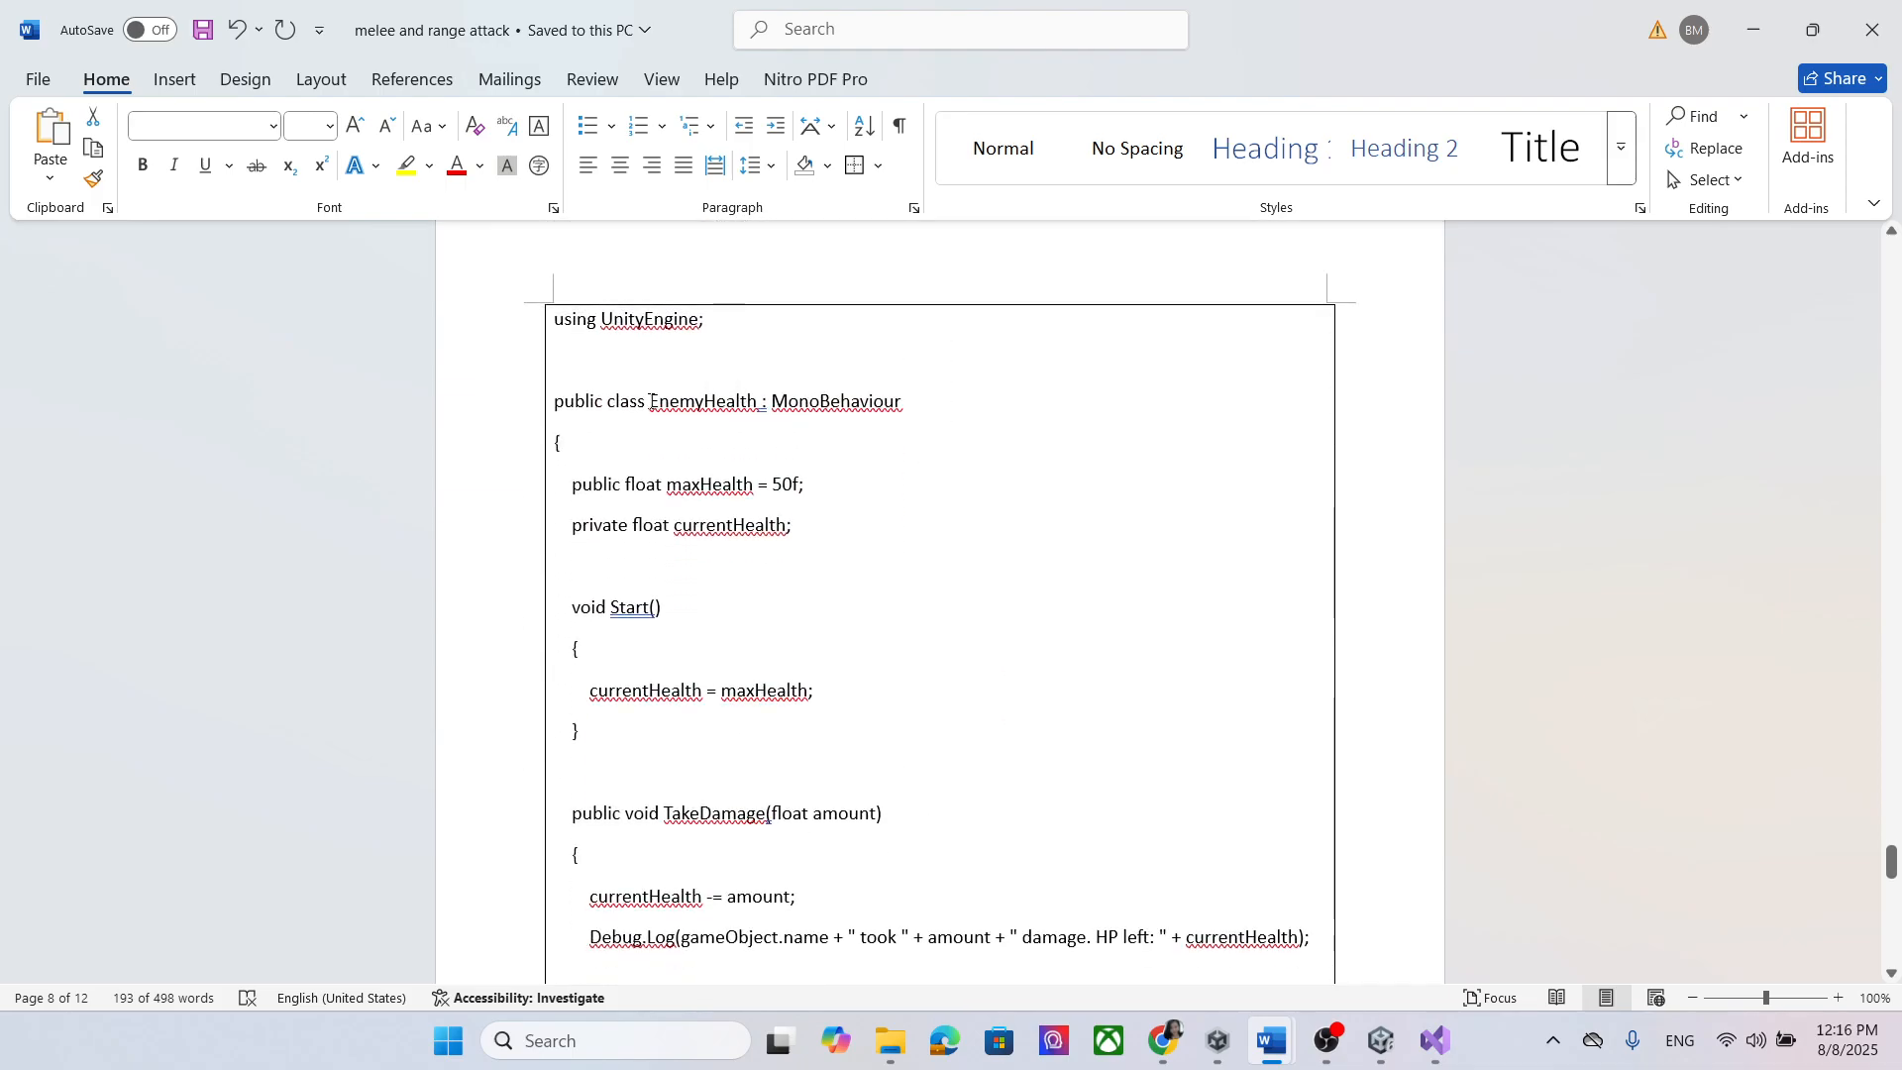
{"action": "double_click", "coordinate": [649, 401]}
{"action": "key", "text": "ctrl+c"}
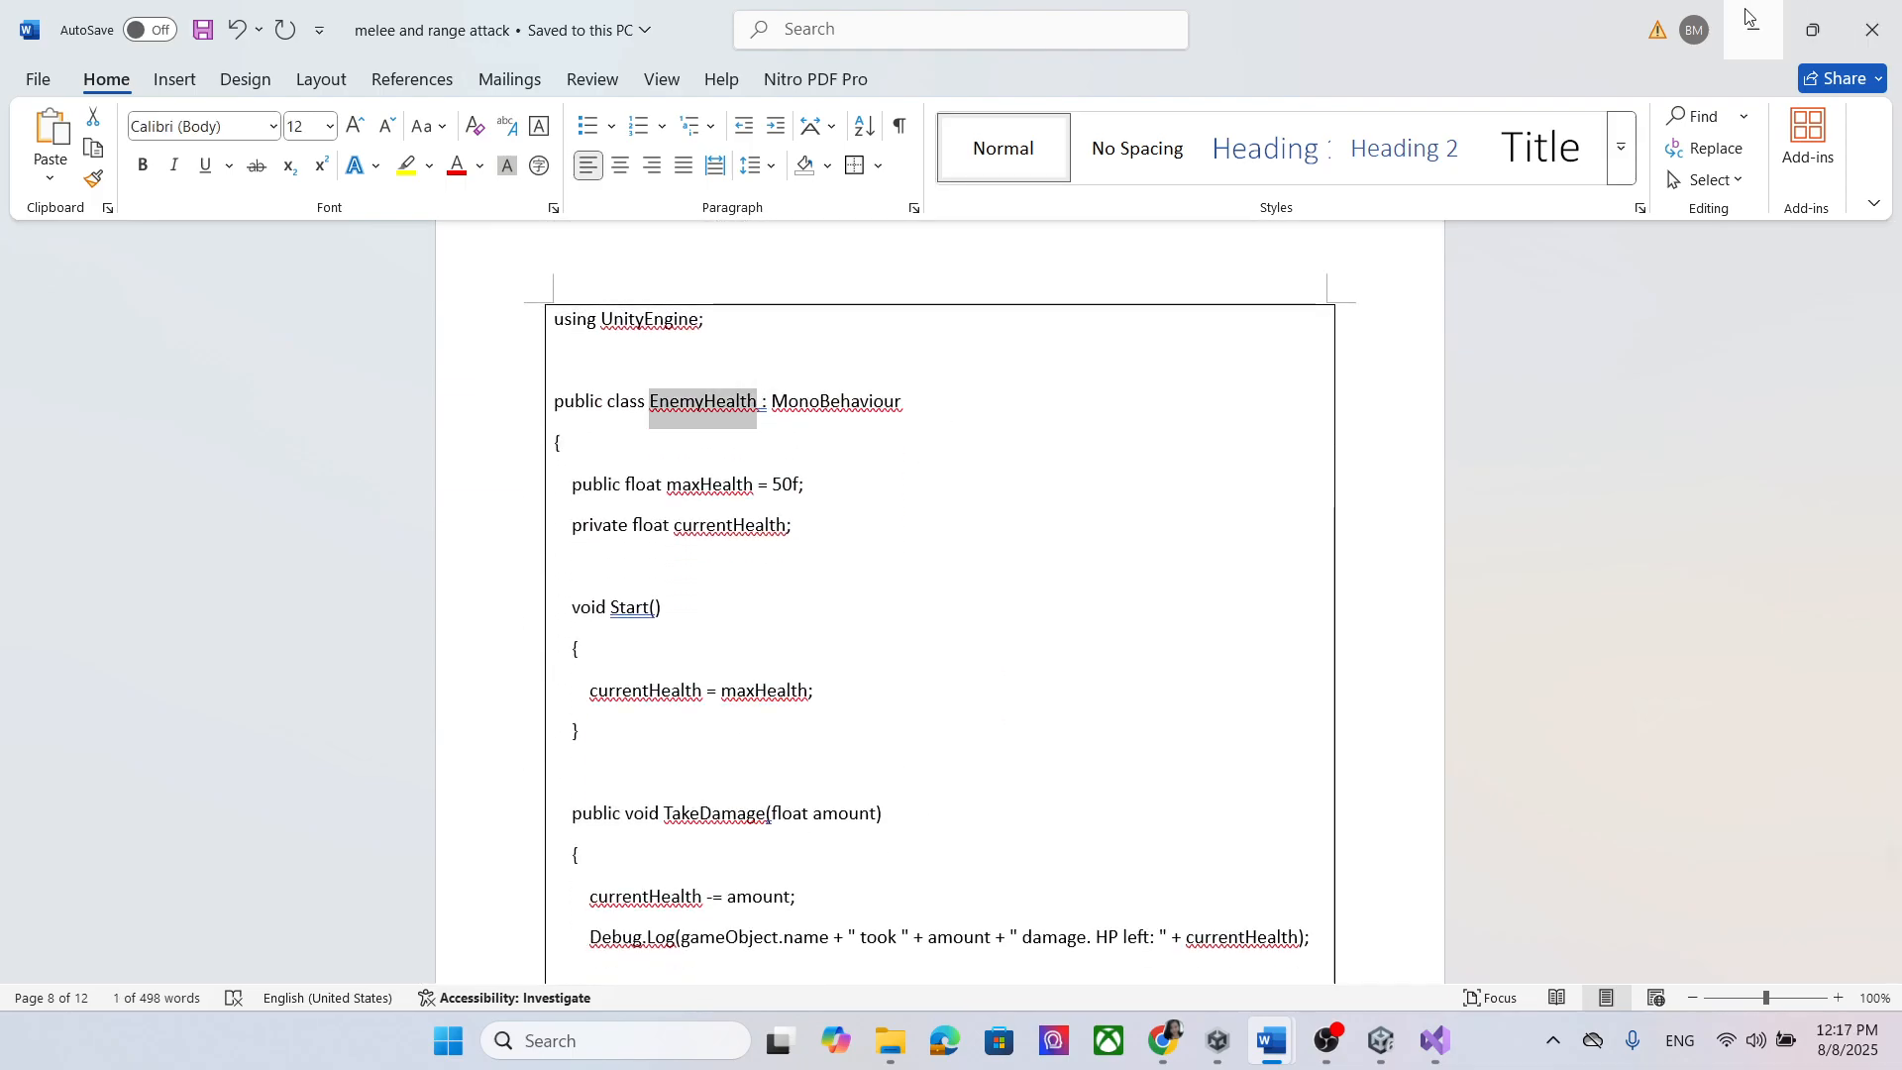
Step: Back in Unity, create a MonoBehaviour script named EnemyHealth in the Scripts folder
{"action": "left_click", "coordinate": [1752, 20]}
{"action": "left_click", "coordinate": [765, 816]}
{"action": "right_click", "coordinate": [767, 816]}
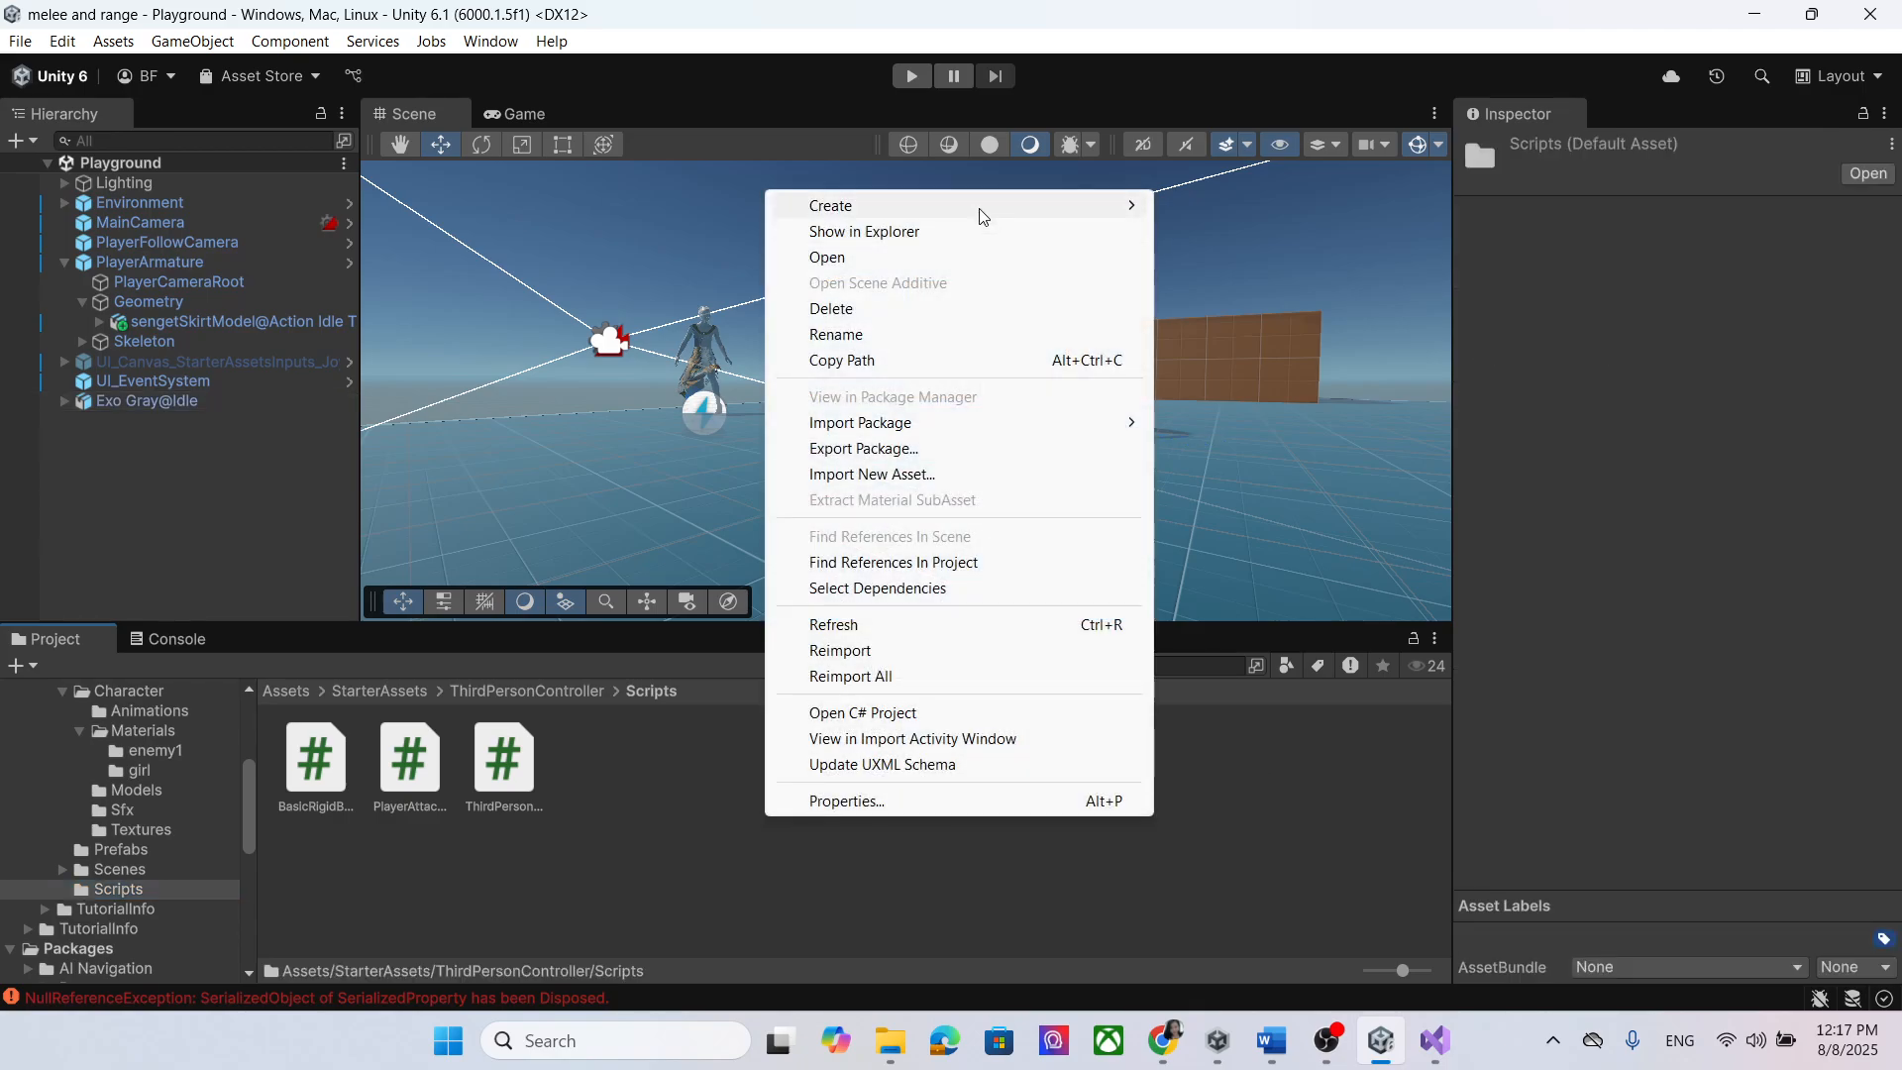
{"action": "mouse_move", "coordinate": [981, 216]}
{"action": "mouse_move", "coordinate": [1316, 480]}
{"action": "left_click", "coordinate": [1470, 474]}
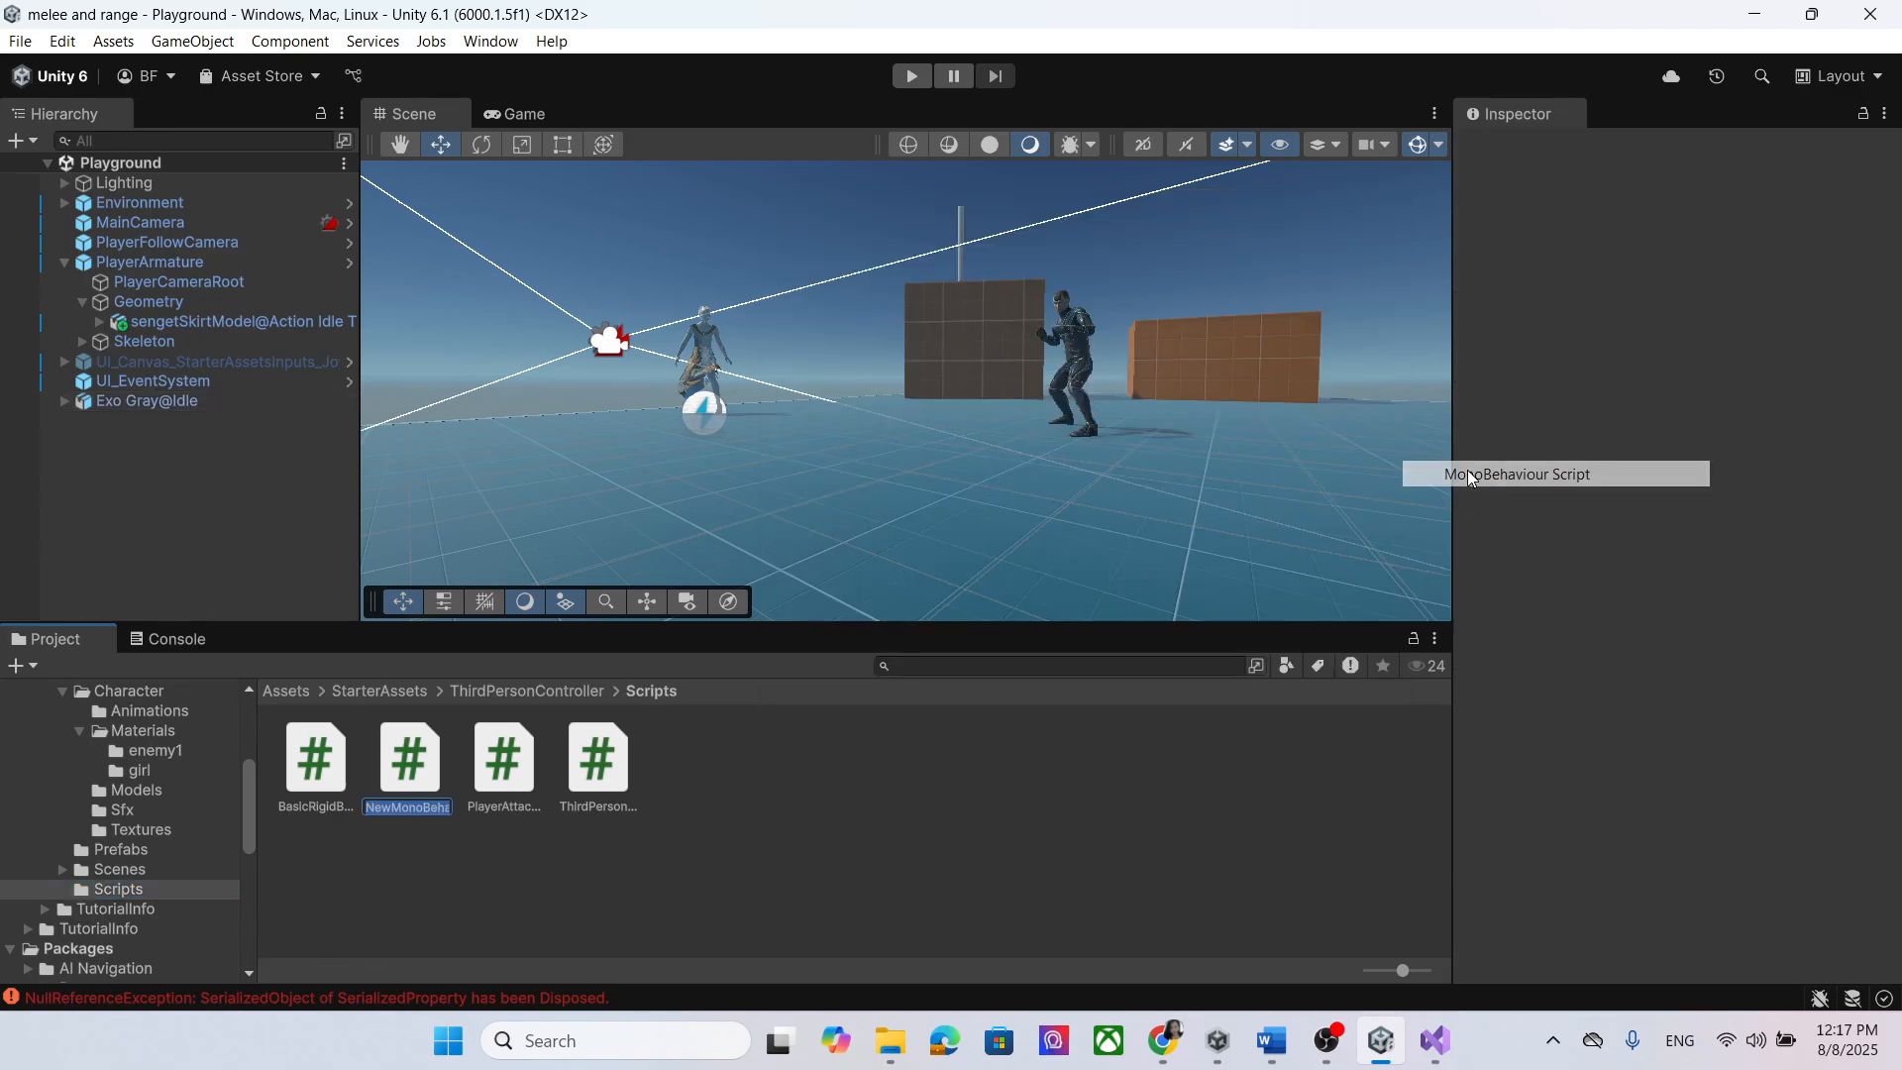
{"action": "key", "text": "ctrl+v"}
{"action": "key", "text": "Return"}
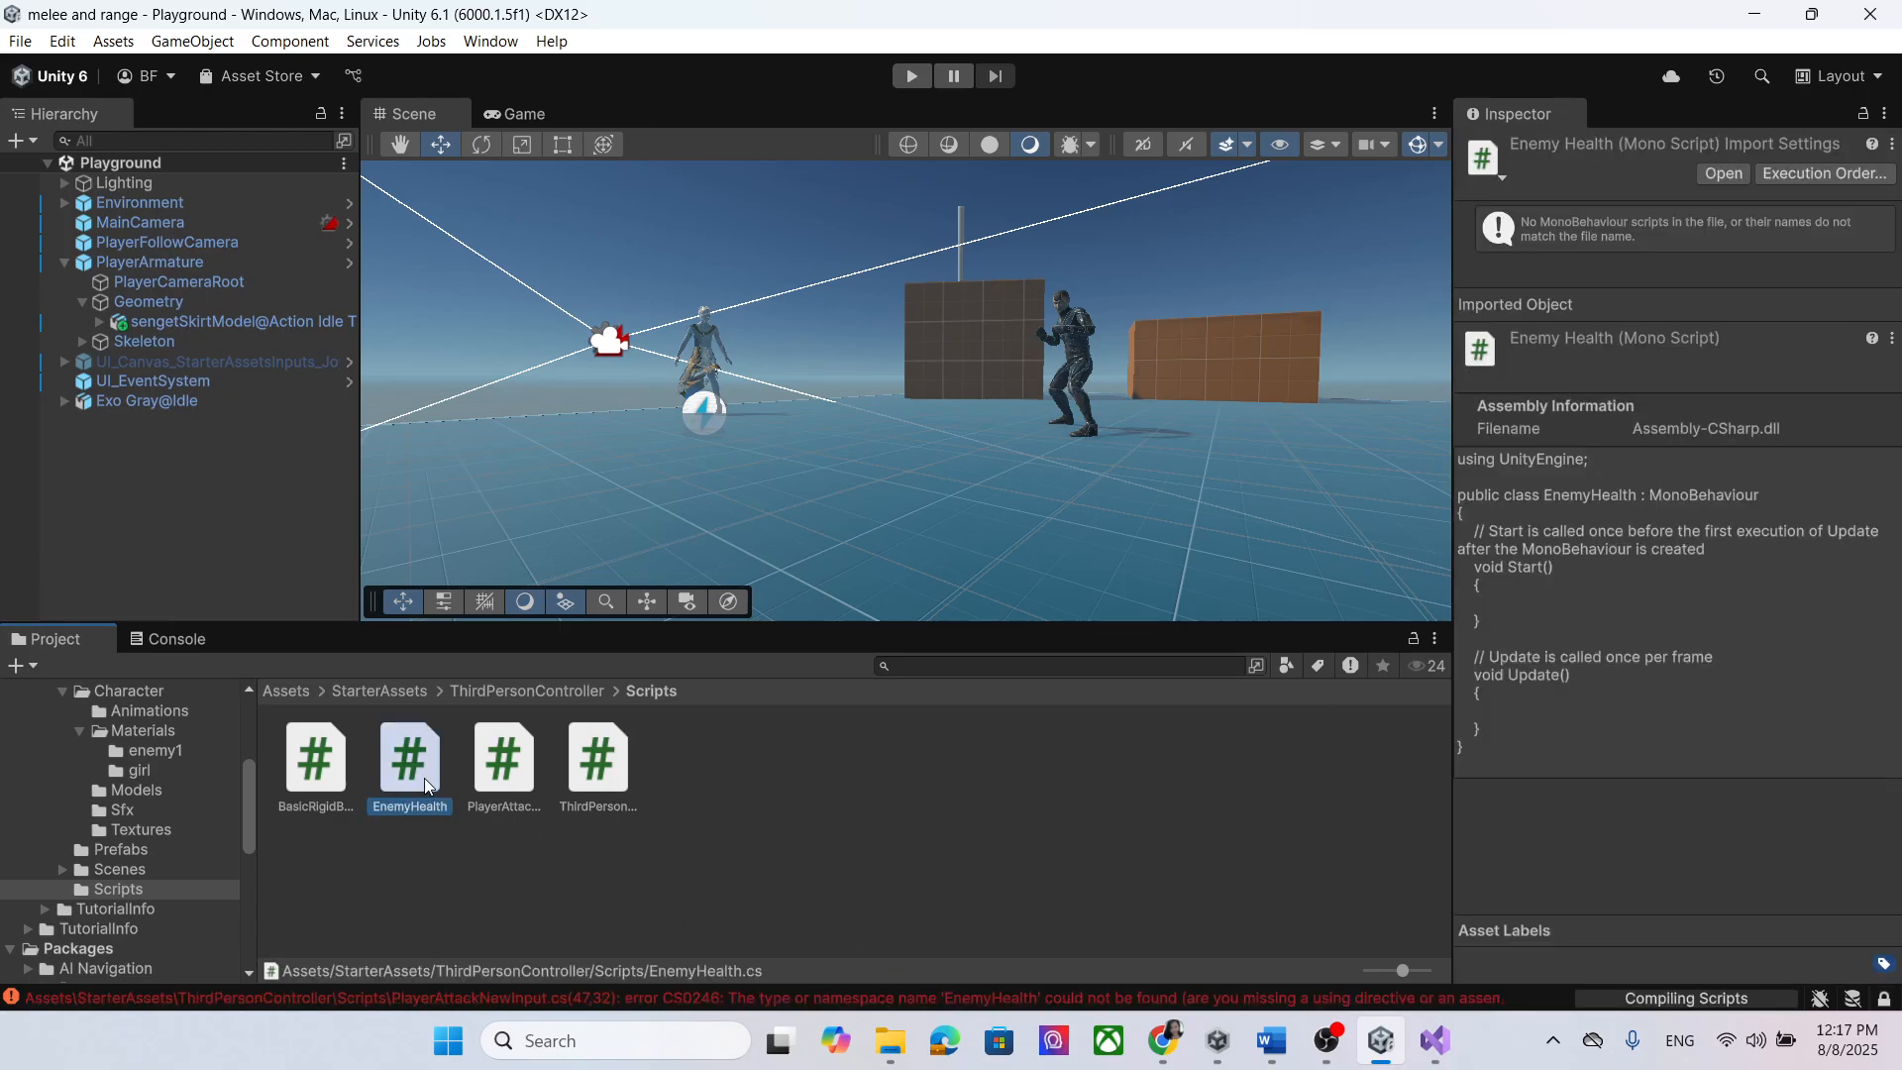
Step: Open the EnemyHealth script in Visual Studio and copy the complete EnemyHealth class code from the Word document
{"action": "left_click", "coordinate": [380, 790]}
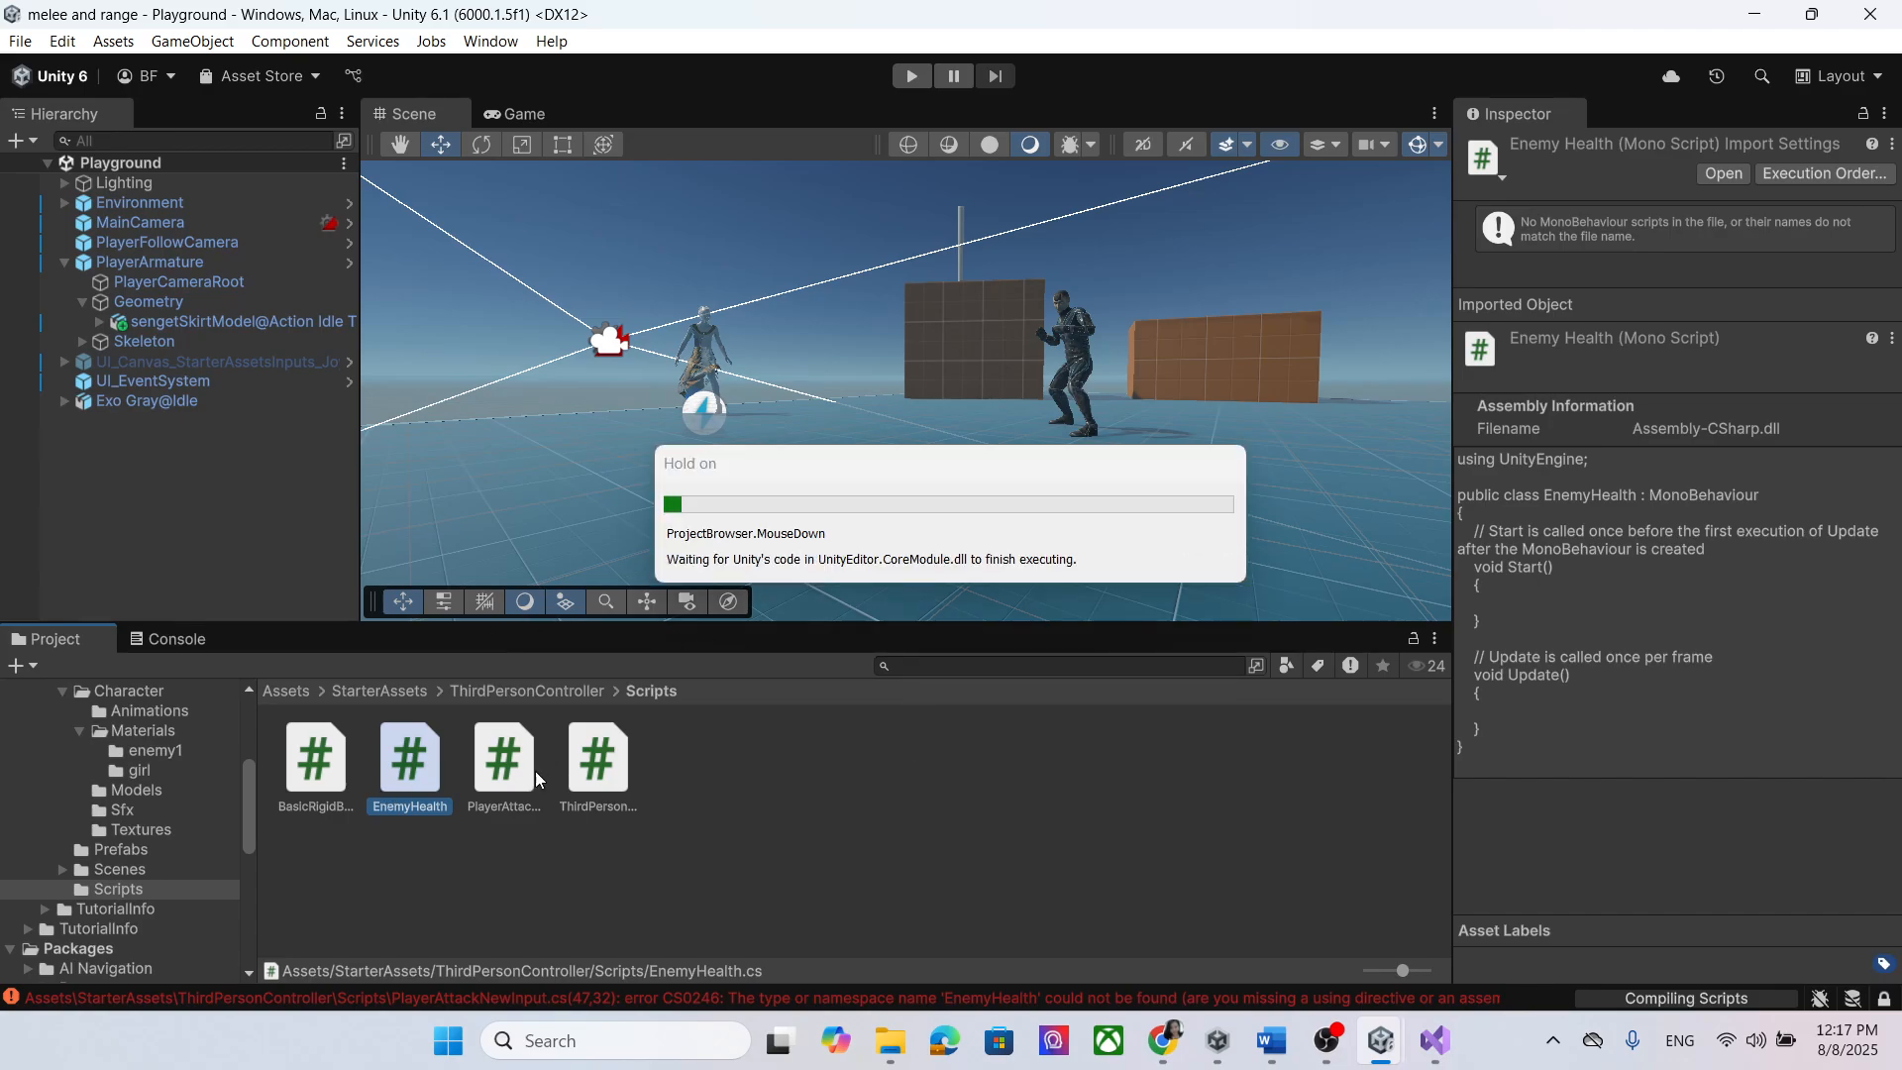
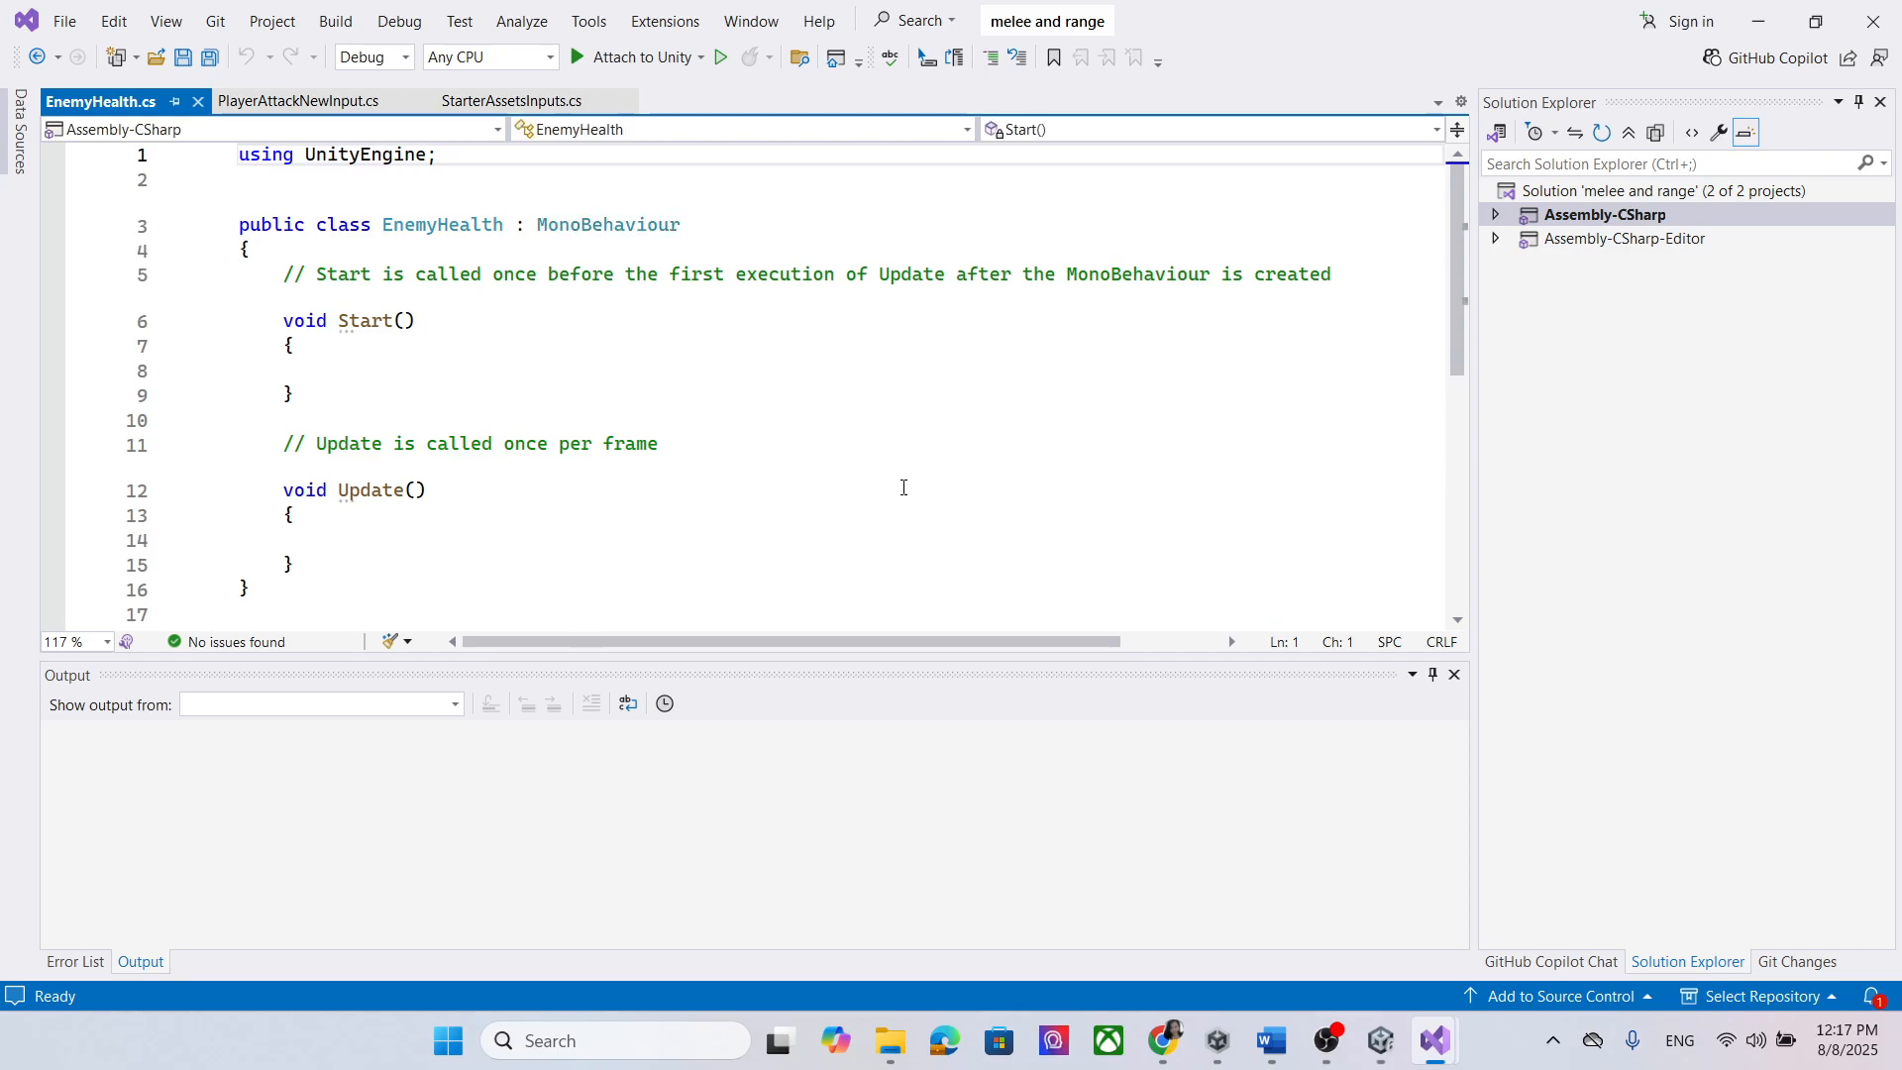
{"action": "mouse_move", "coordinate": [1272, 1040]}
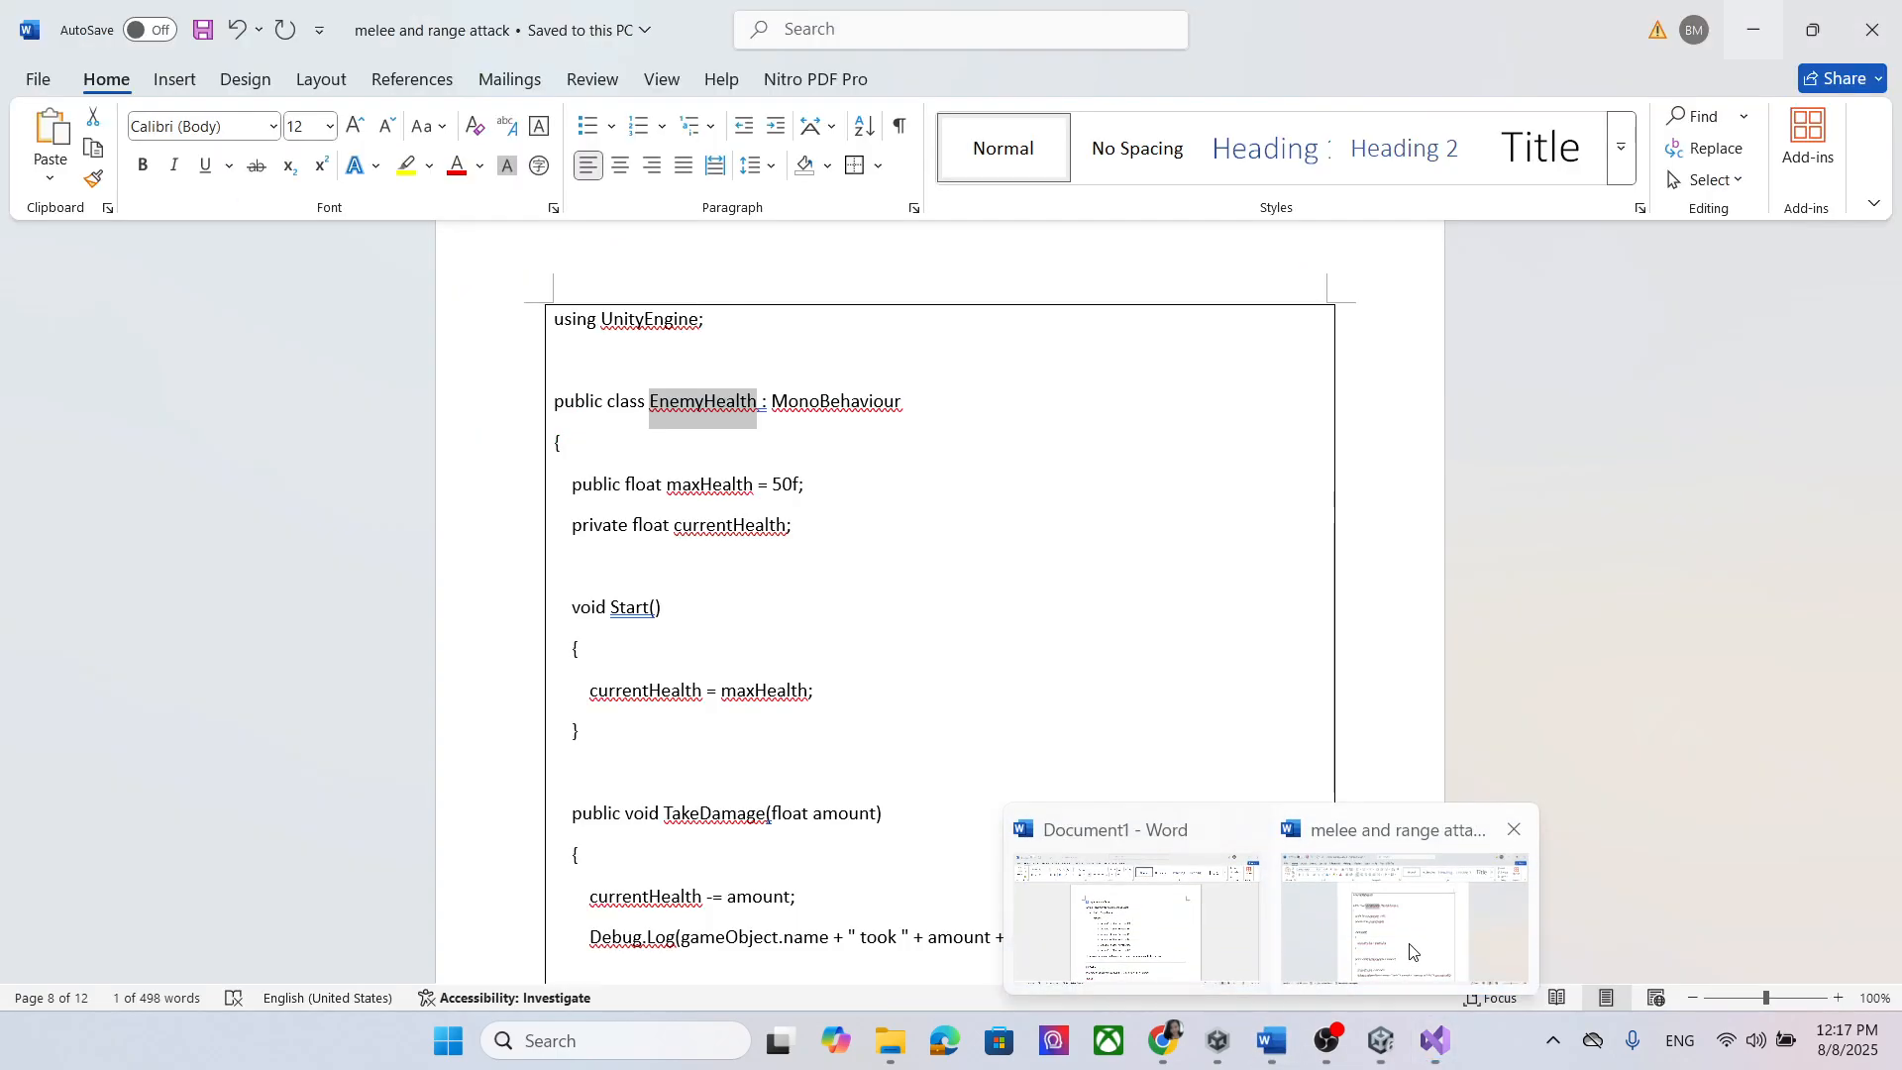
{"action": "left_click", "coordinate": [1406, 926]}
{"action": "left_click_drag", "start_coordinate": [547, 319], "coordinate": [742, 711]}
{"action": "key", "text": "ctrl+c"}
{"action": "left_click", "coordinate": [1753, 30]}
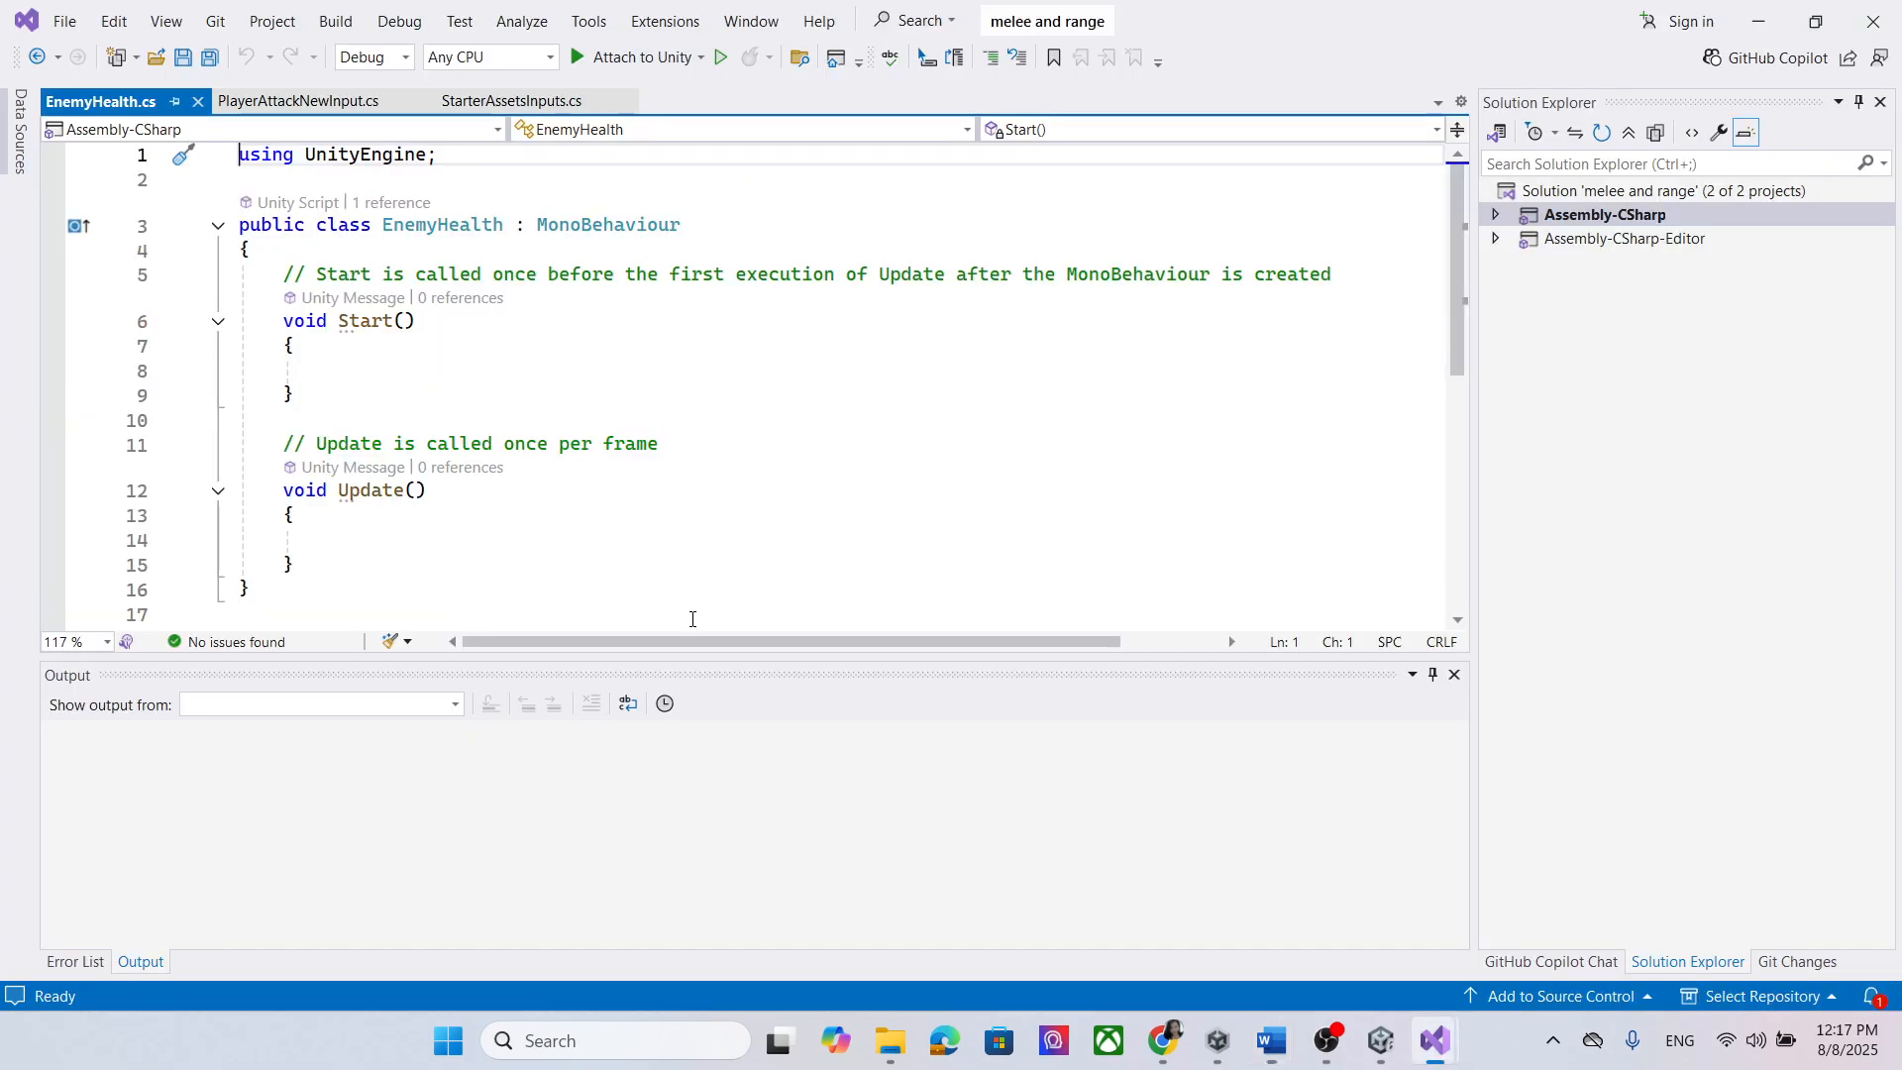
Step: Replace the entire content of EnemyHealth.cs with the copied code and save the file
{"action": "left_click", "coordinate": [619, 546]}
{"action": "key", "text": "ctrl+a"}
{"action": "key", "text": "ctrl+v"}
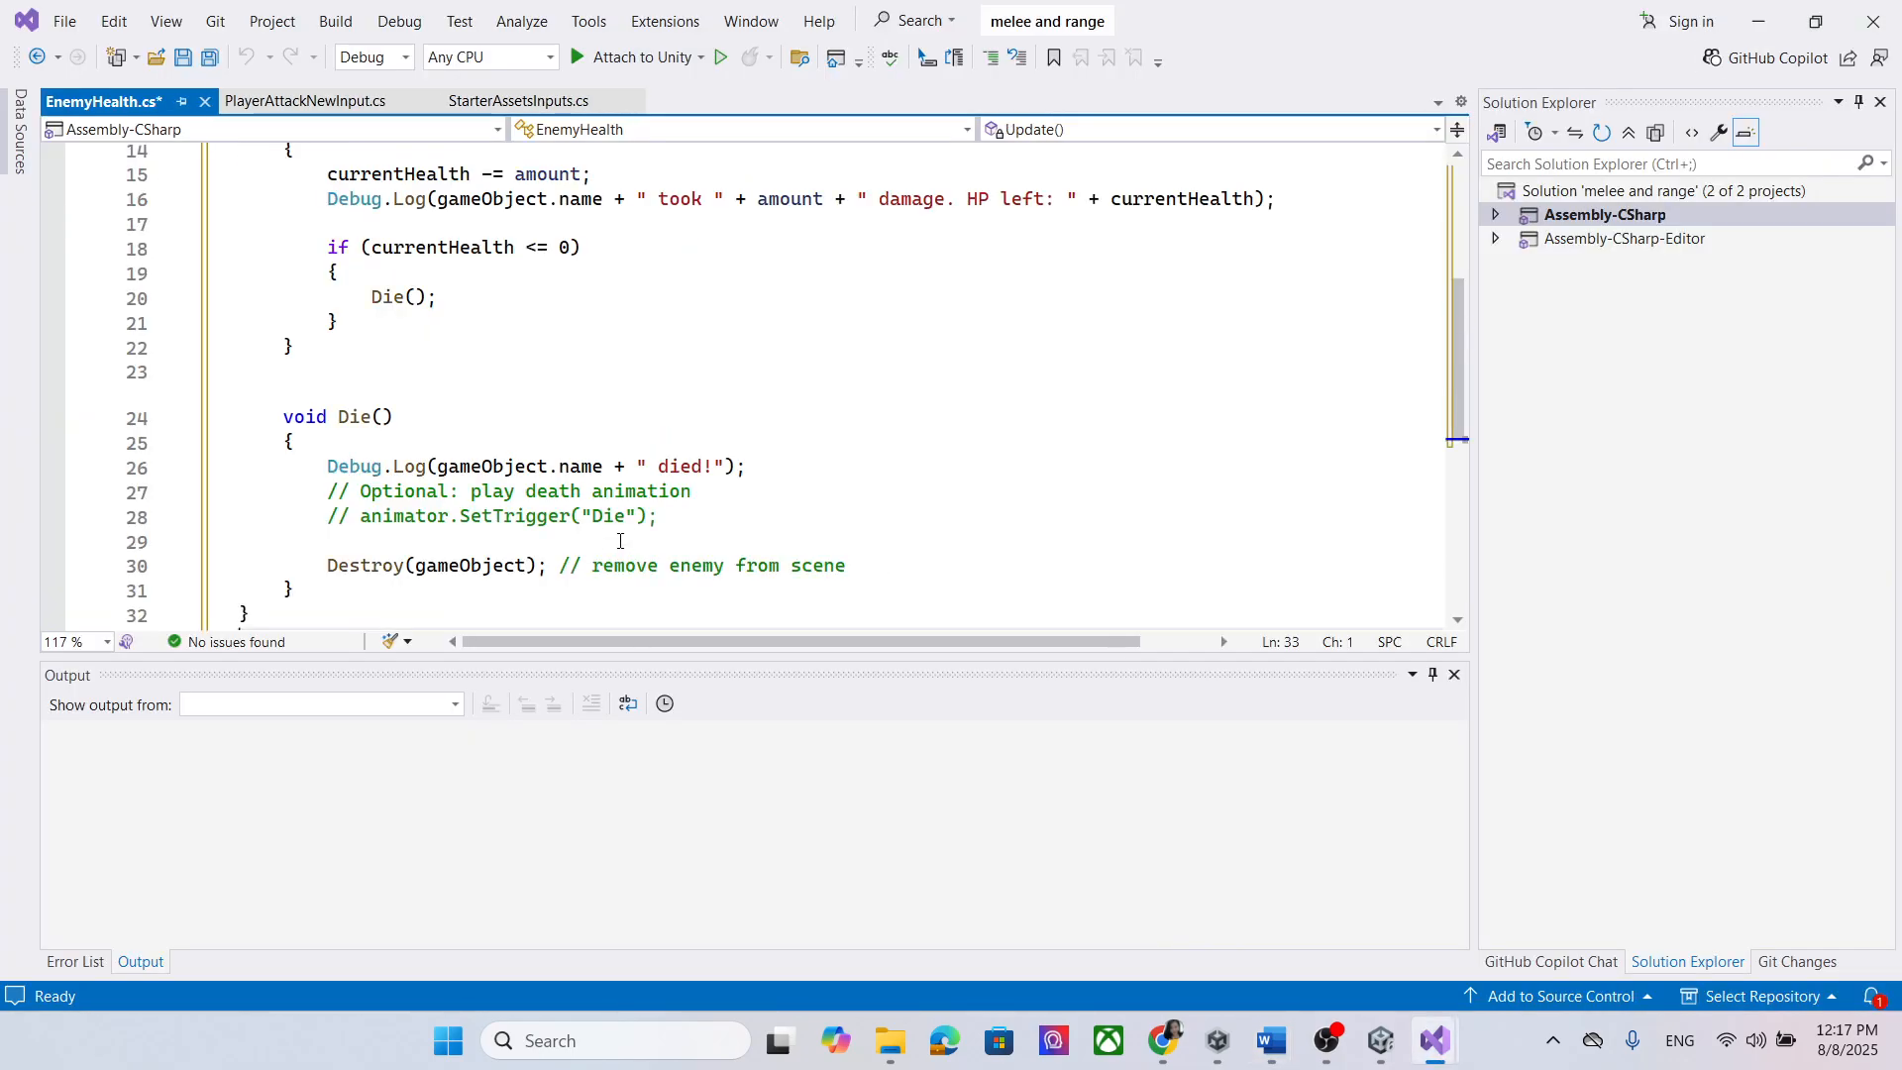
{"action": "key", "text": "ctrl+s"}
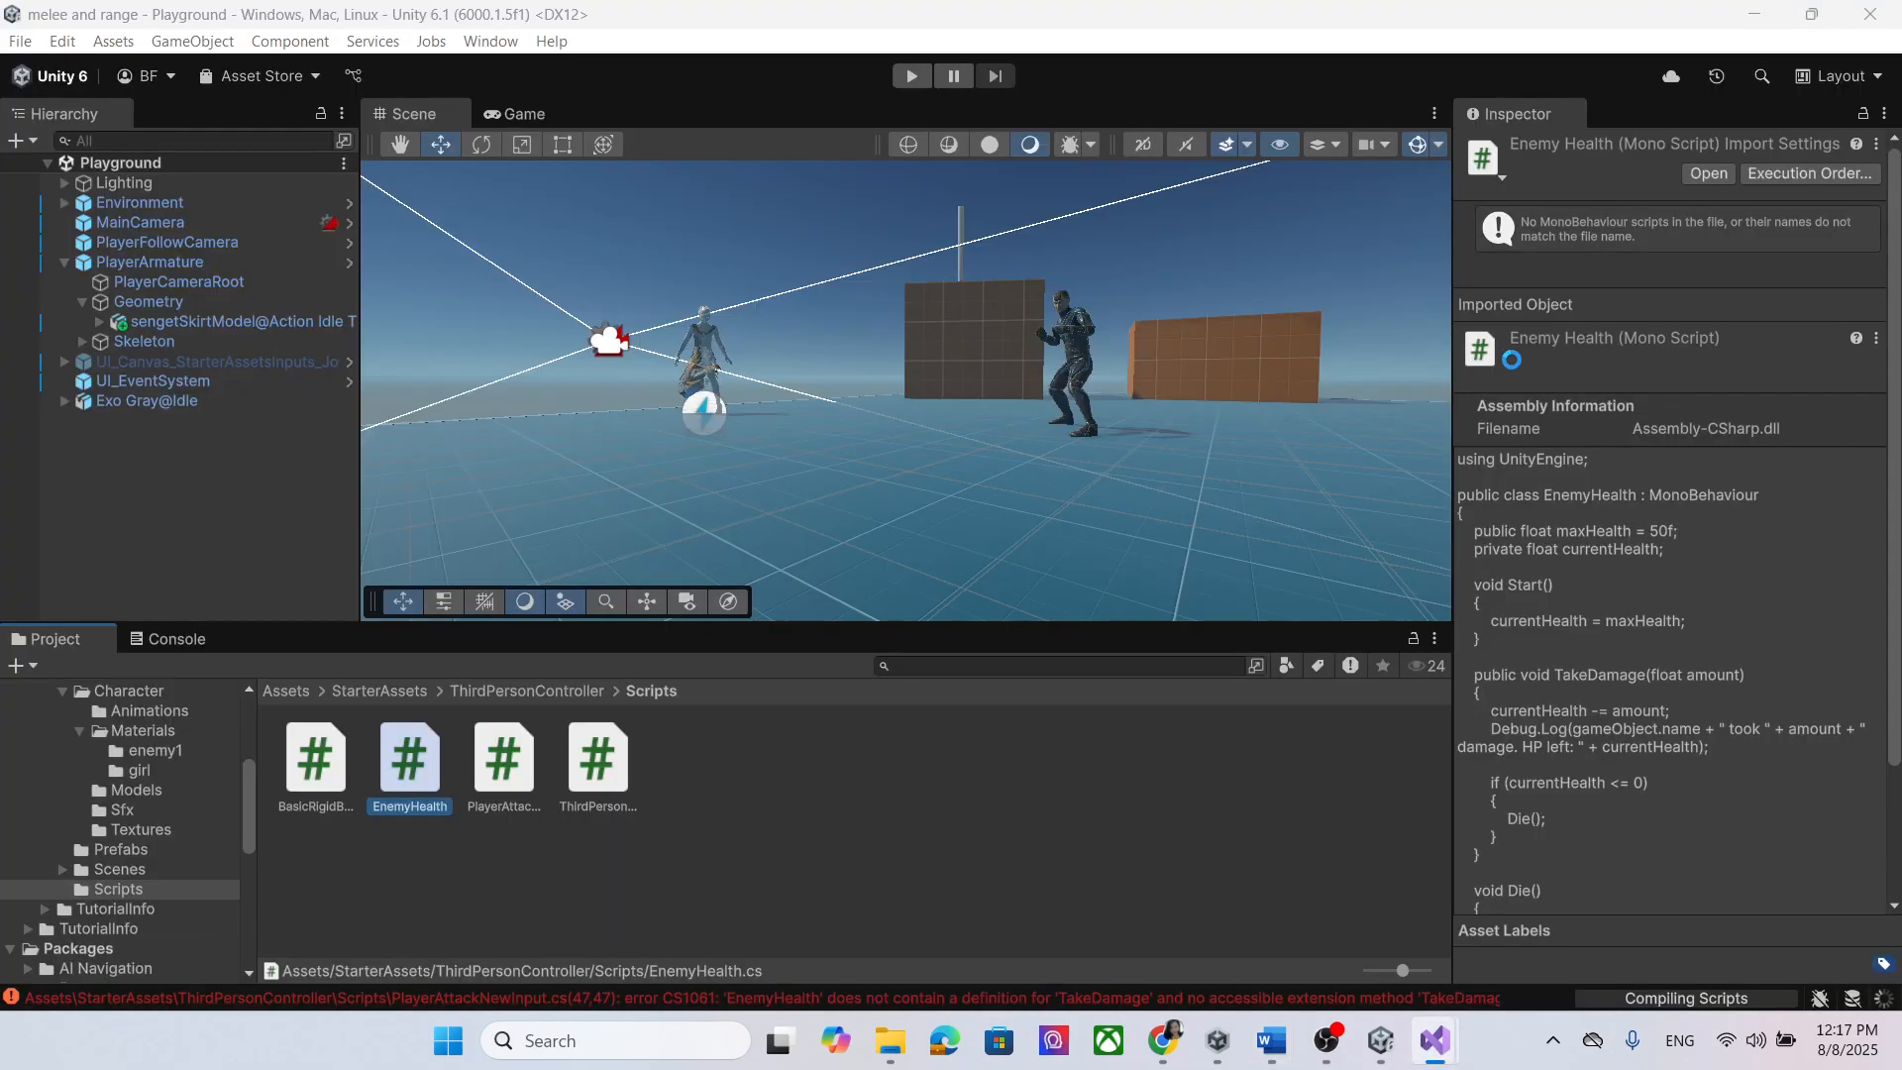
Step: Return to Unity and attach the EnemyHealth script to the Exo Gray@Idle object
{"action": "left_click", "coordinate": [1758, 20]}
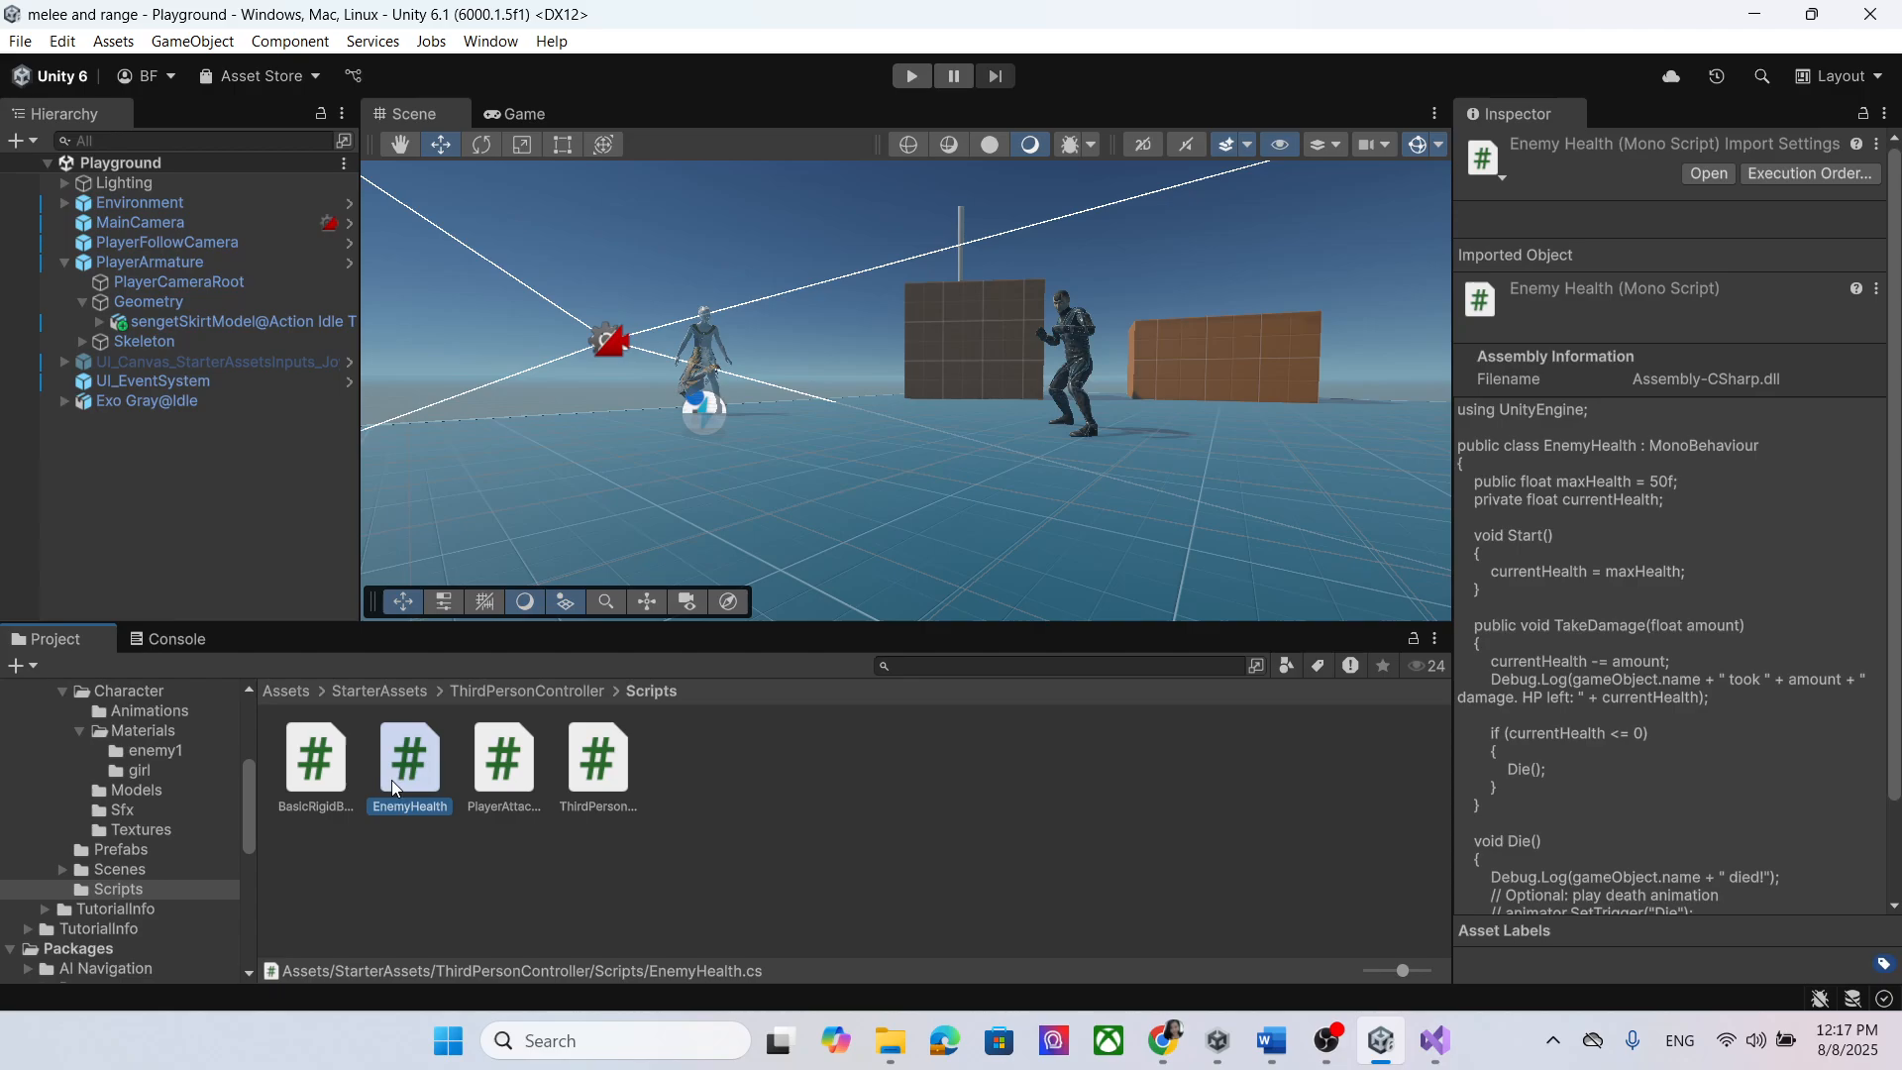
{"action": "left_click_drag", "start_coordinate": [406, 771], "coordinate": [152, 400]}
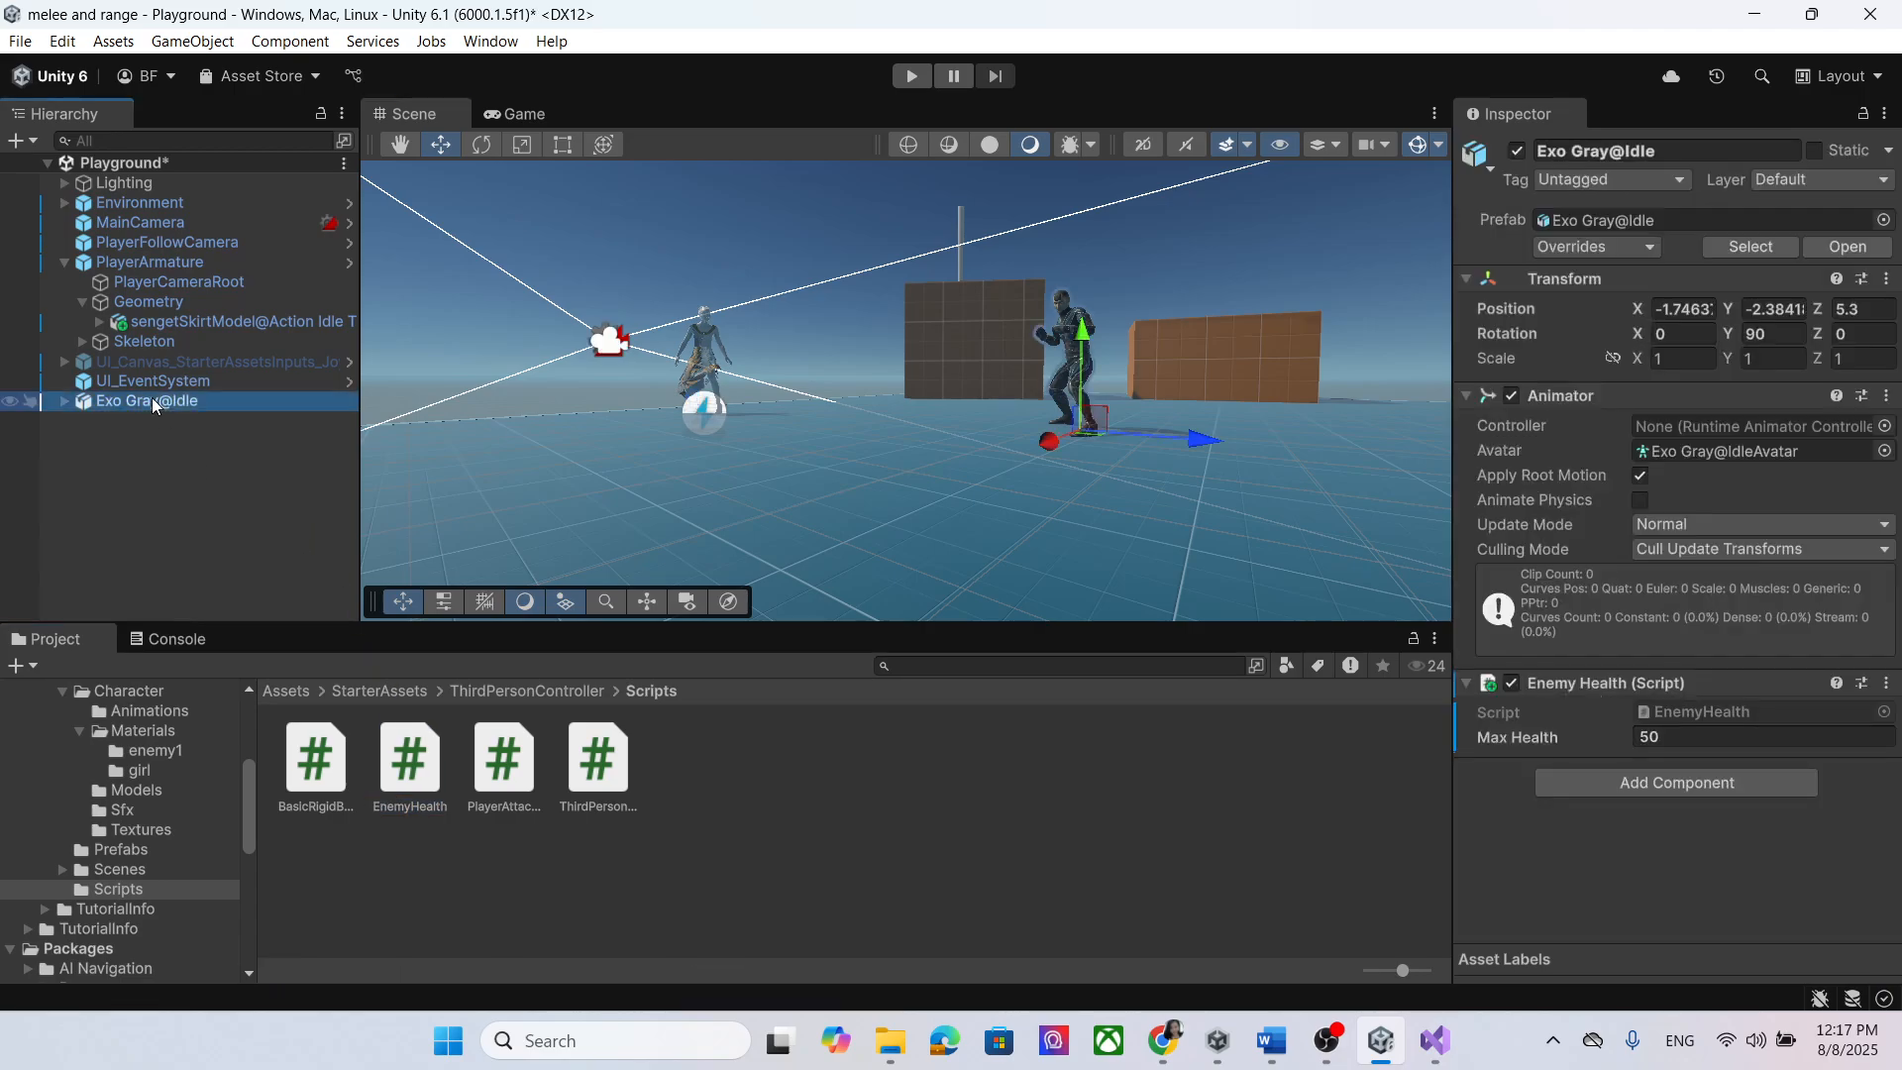
Step: Examine the Player Attack New Input component settings on PlayerArmature
{"action": "left_click", "coordinate": [246, 264]}
{"action": "scroll", "coordinate": [1759, 590], "scroll_direction": "down", "scroll_amount": 10}
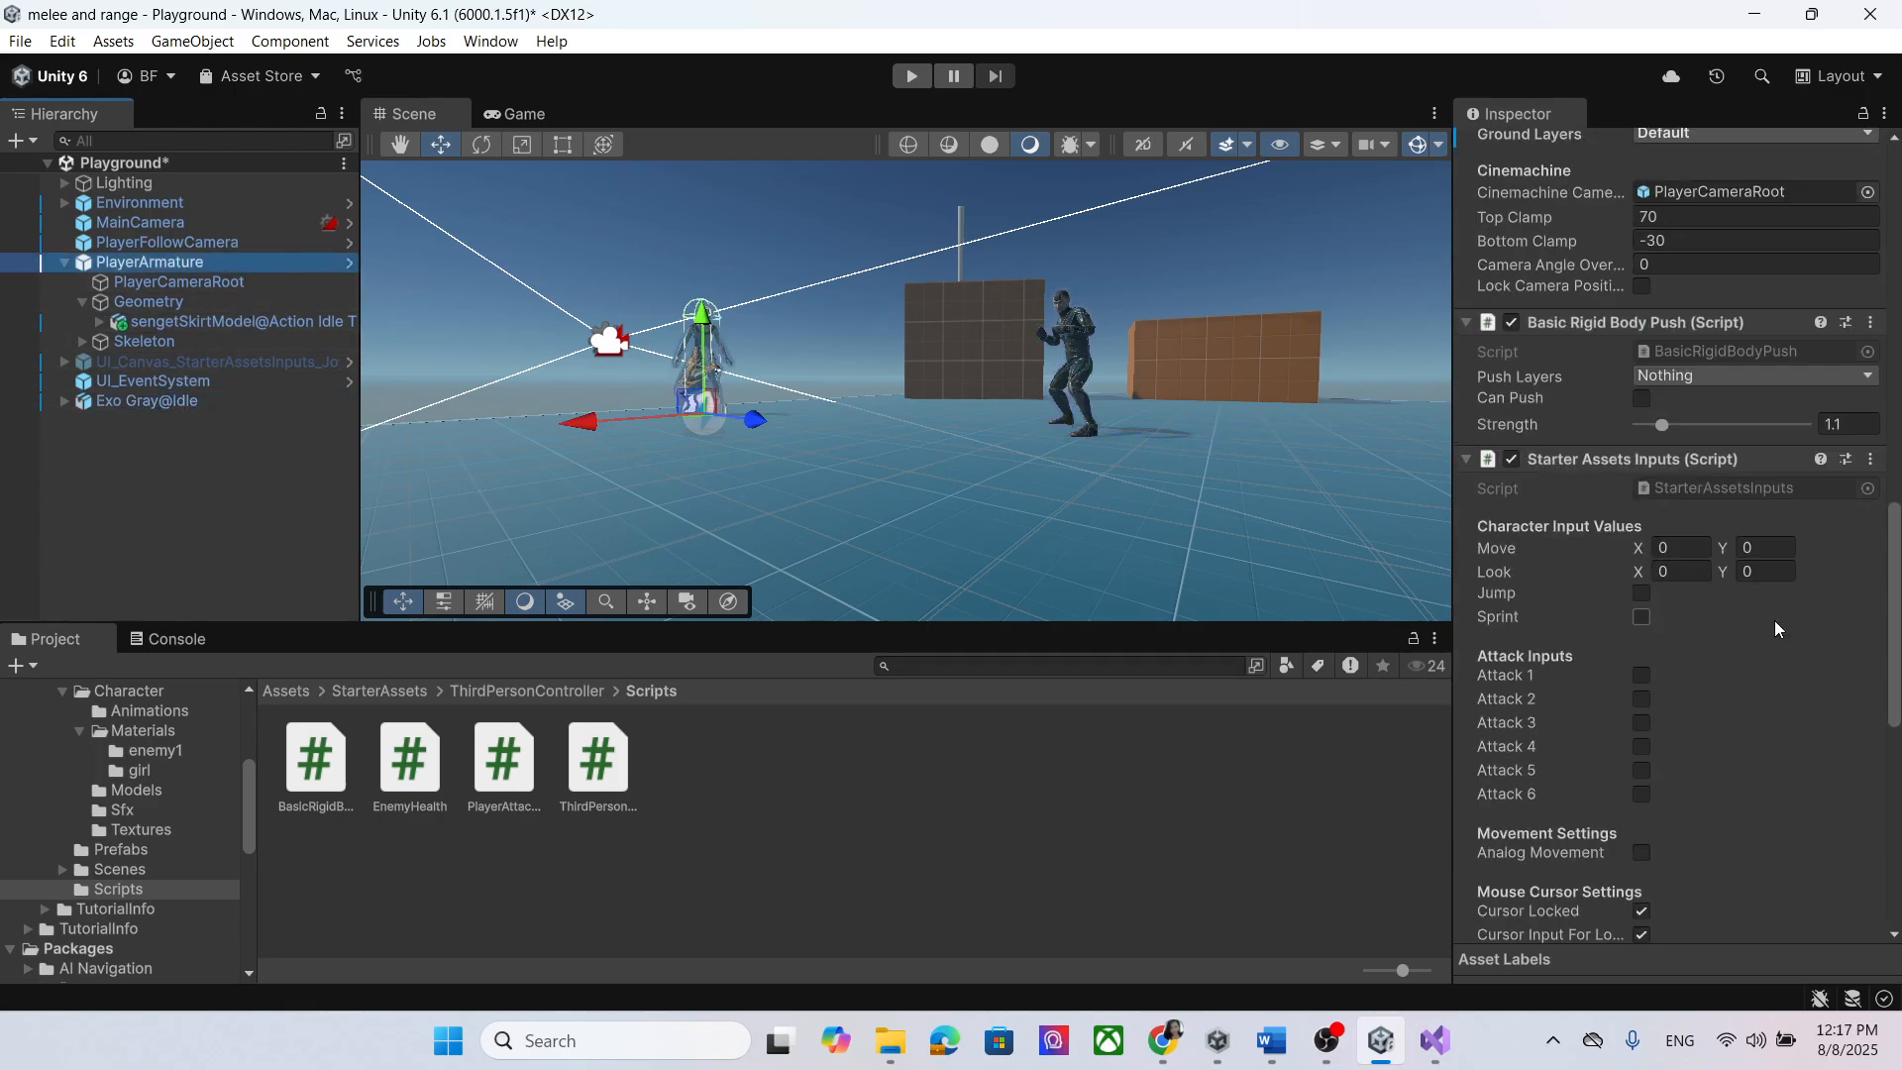
{"action": "scroll", "coordinate": [1774, 624], "scroll_direction": "down", "scroll_amount": 10}
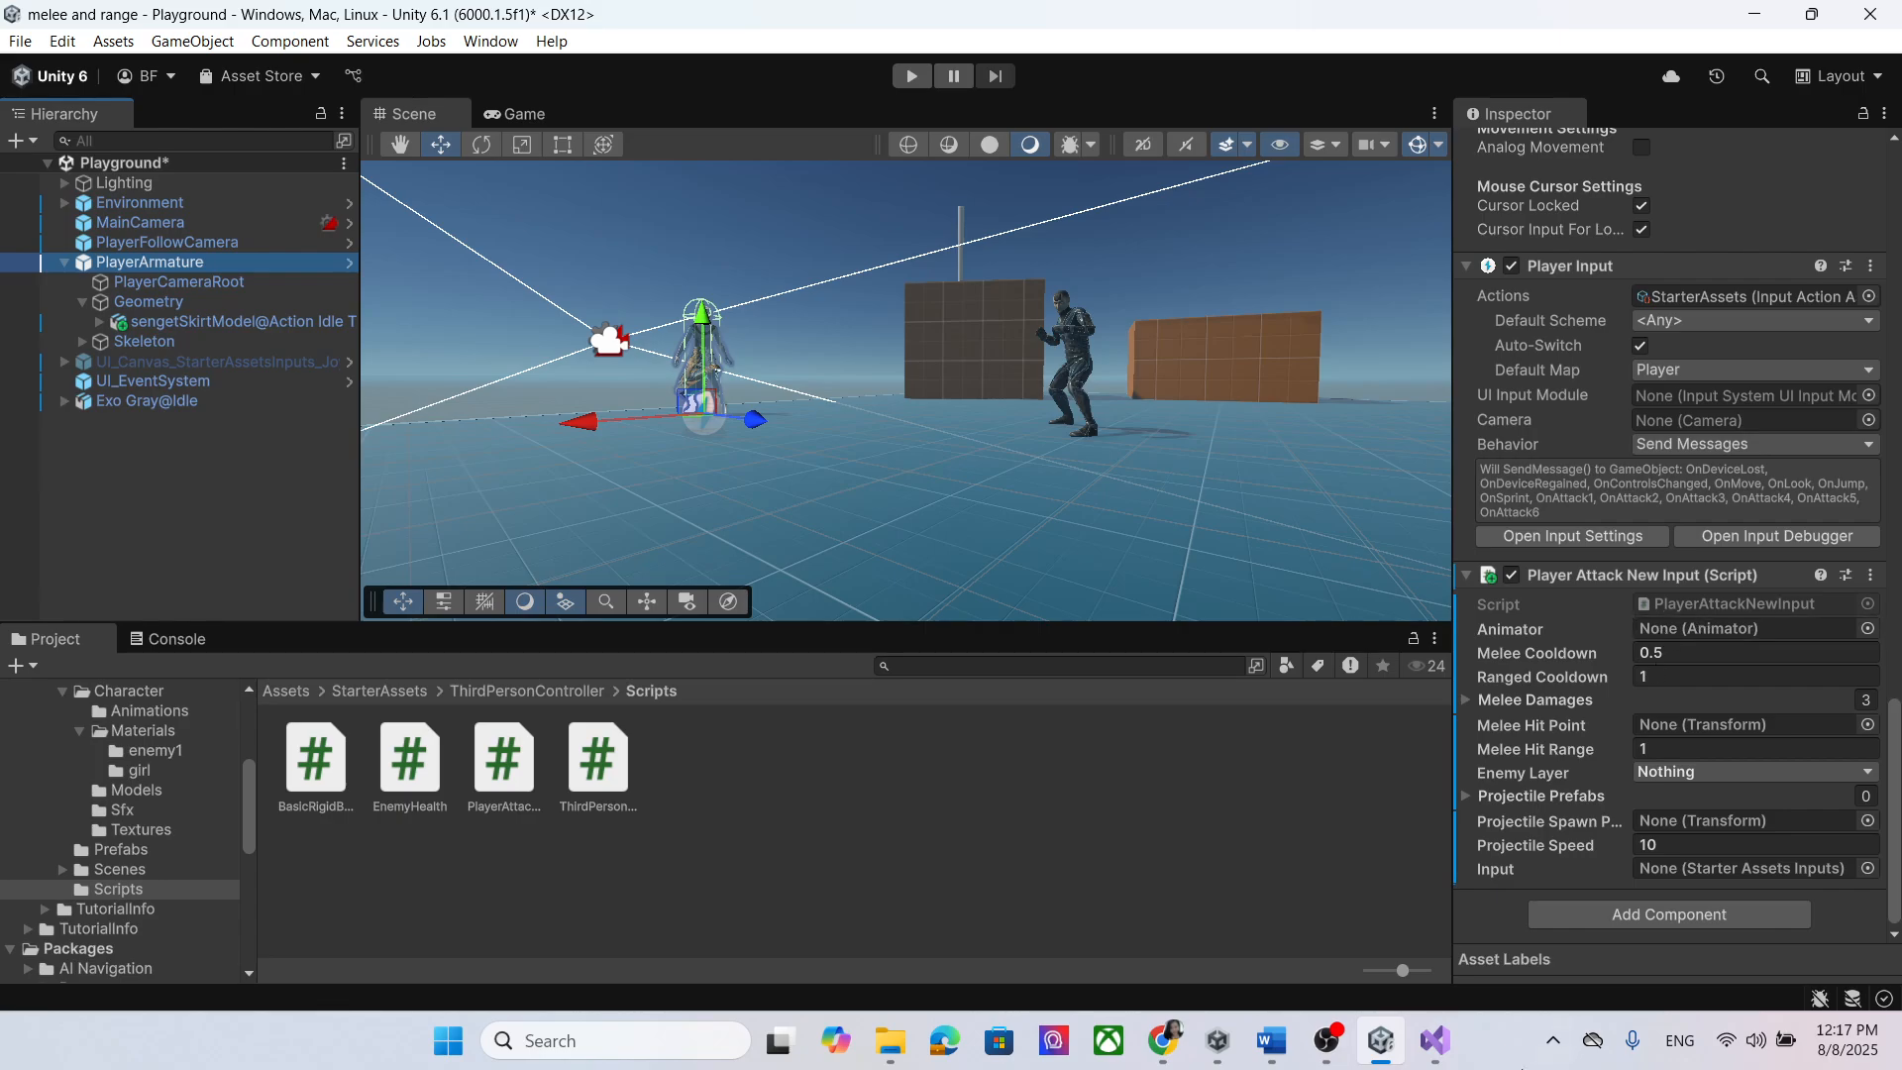
Step: Close the open Visual Studio windows, declining to normalize the line endings of StarterAssetsInputs.cs
{"action": "mouse_move", "coordinate": [1435, 1040]}
{"action": "left_click", "coordinate": [1590, 915]}
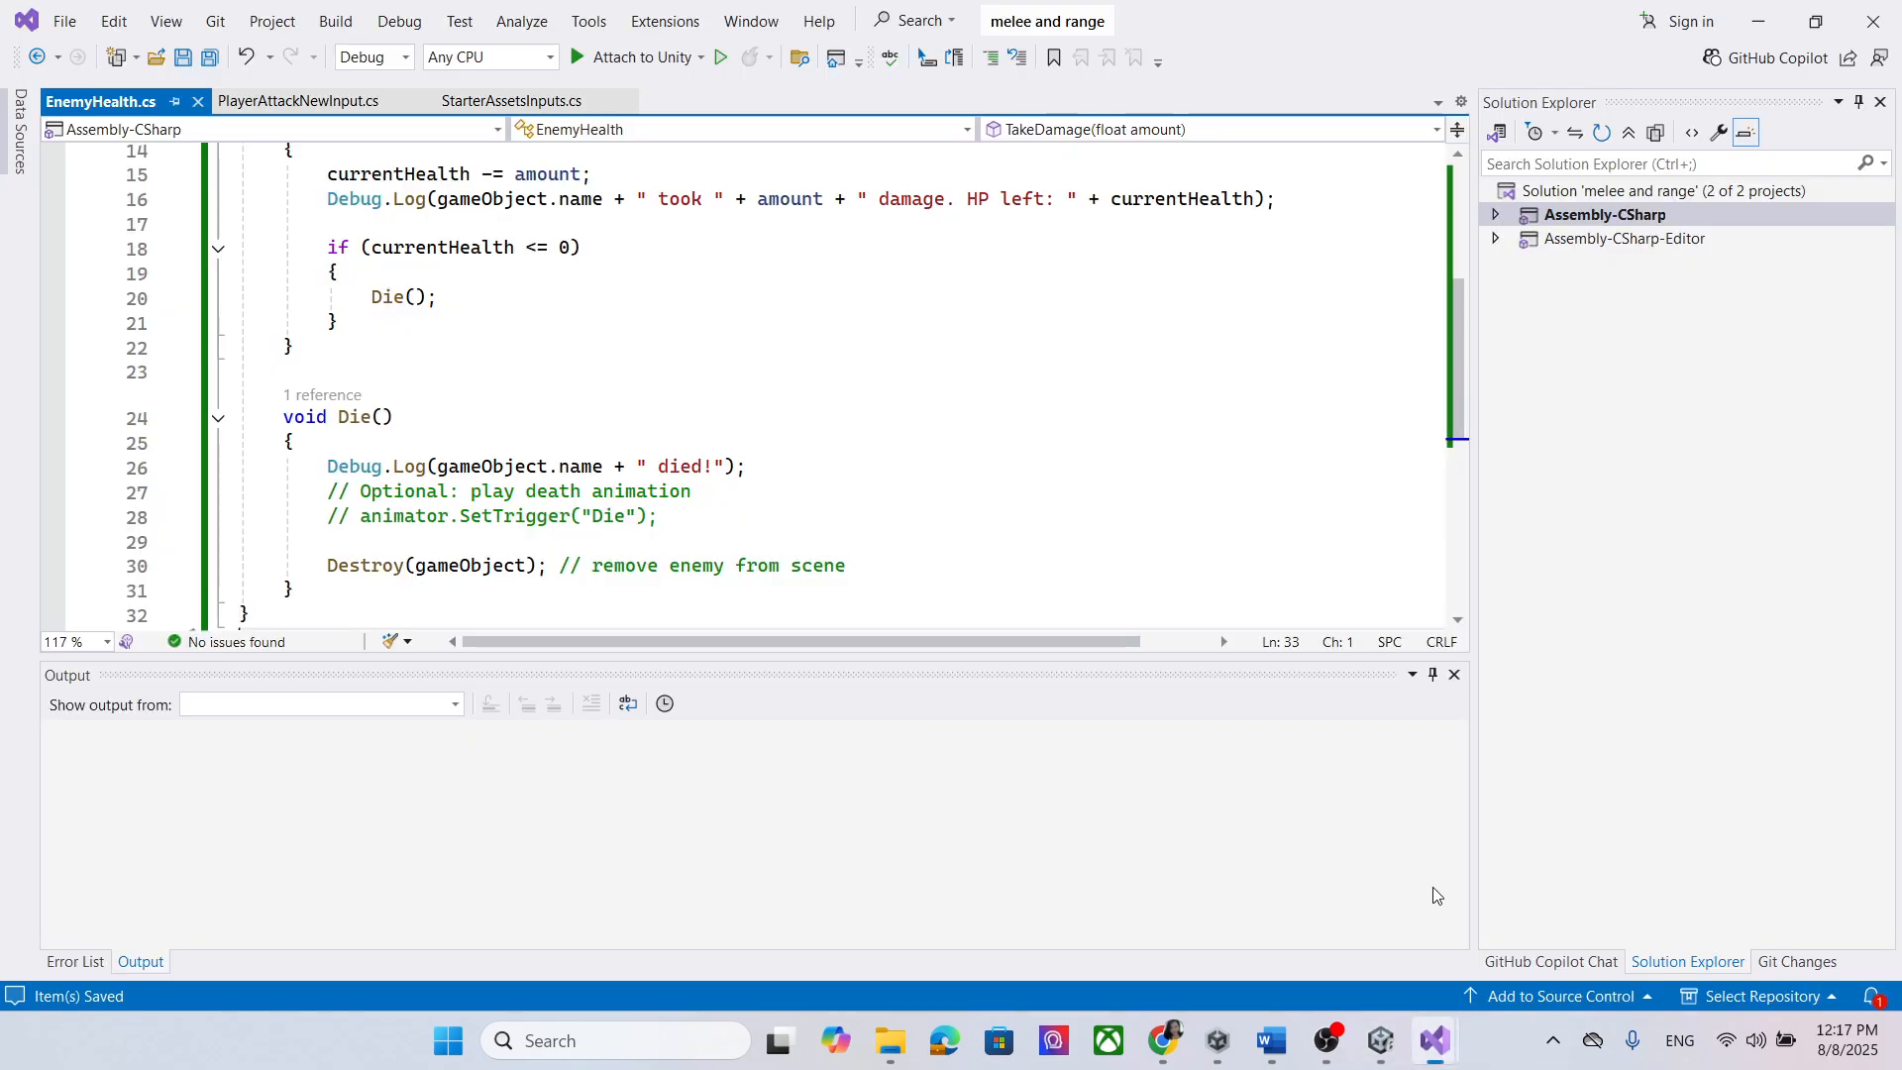
{"action": "left_click", "coordinate": [1875, 21]}
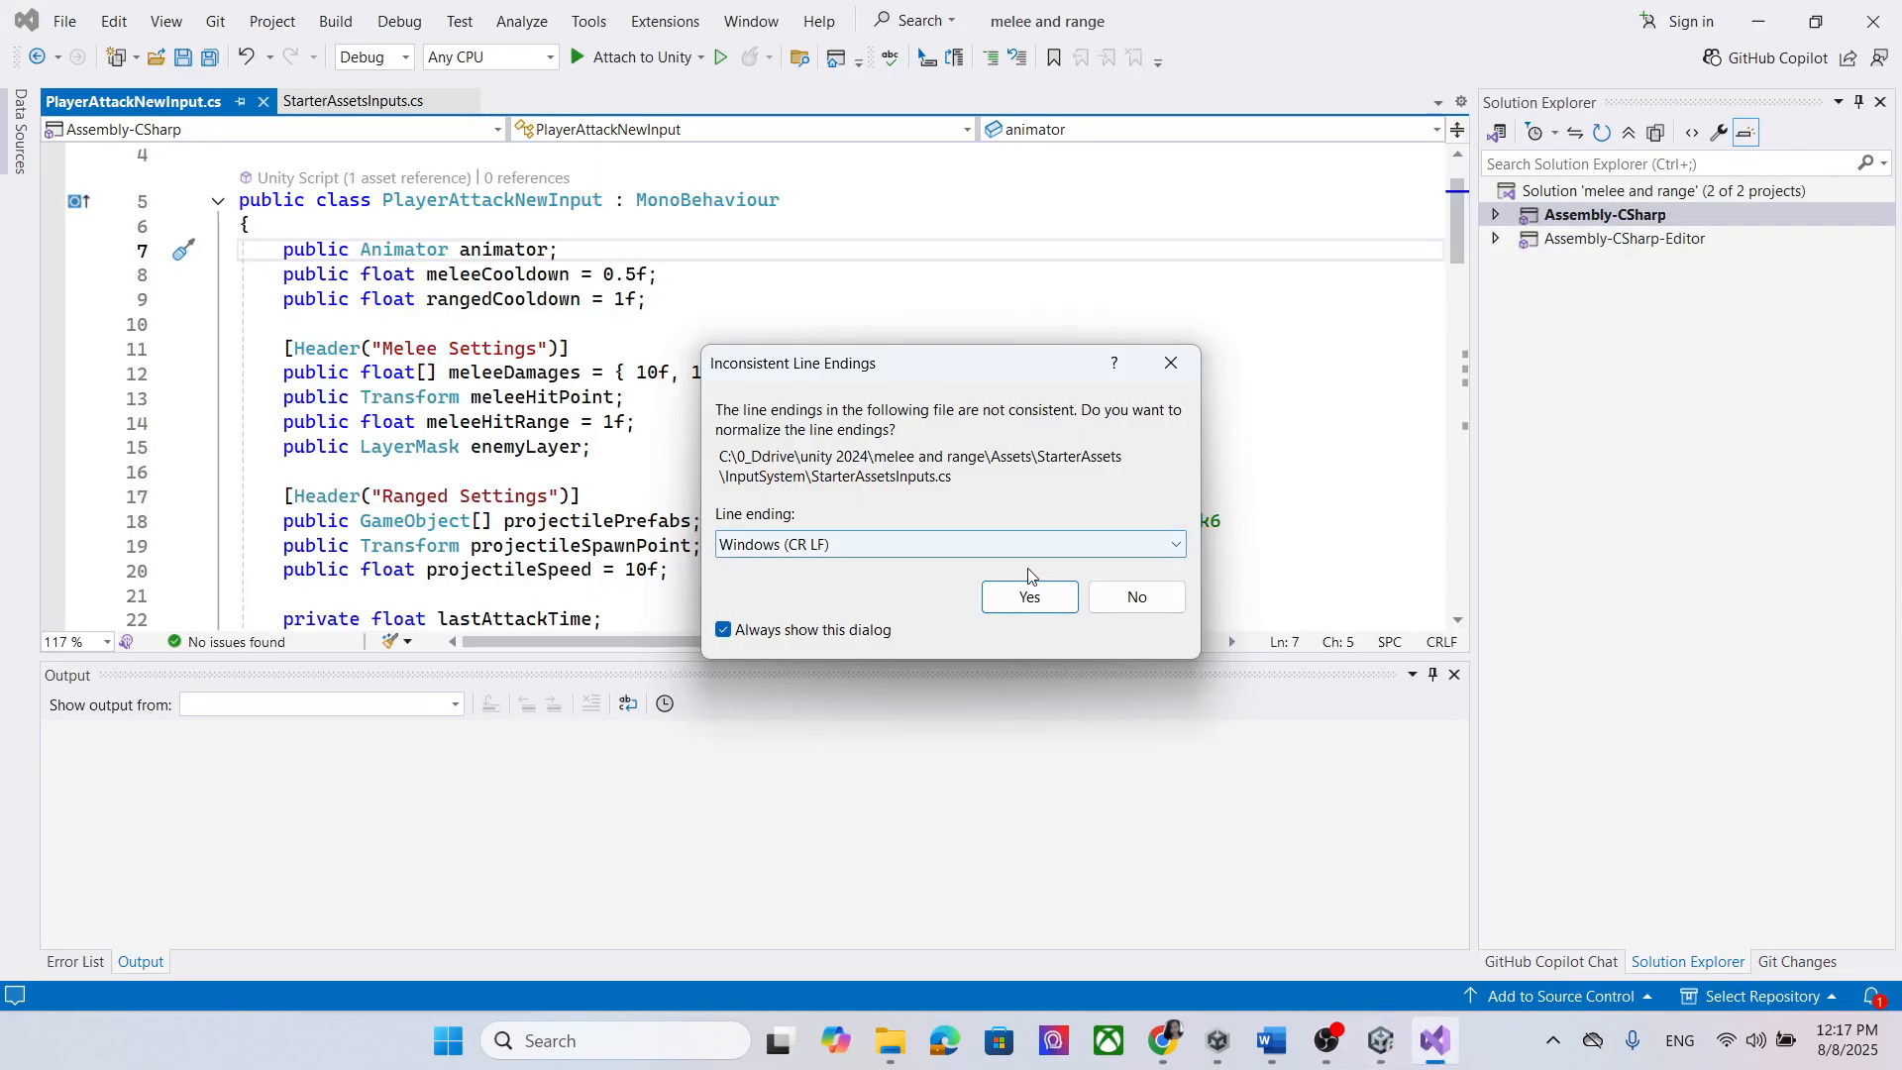
{"action": "left_click", "coordinate": [1138, 597]}
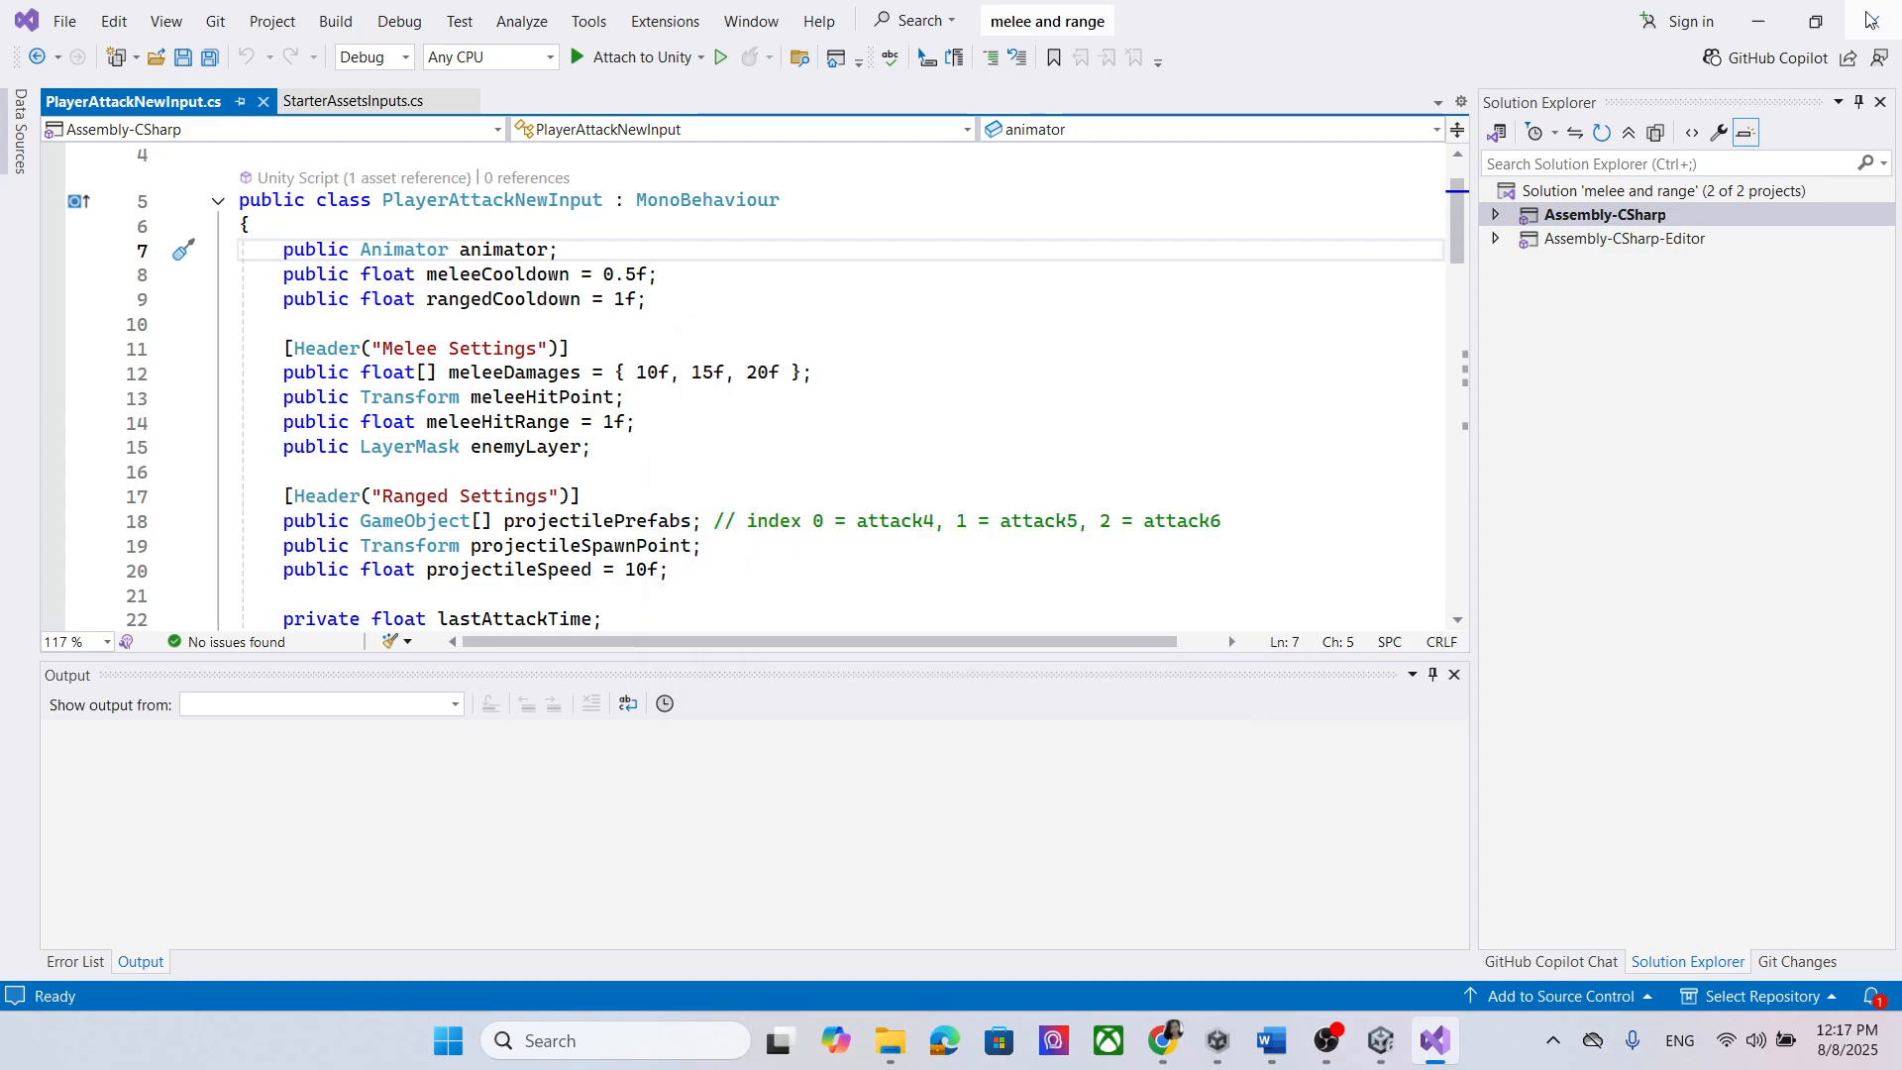
{"action": "left_click", "coordinate": [1875, 20]}
Step: Open the PlayerAttackNewInput script in Visual Studio and review its settings fields and attack methods
{"action": "double_click", "coordinate": [501, 777]}
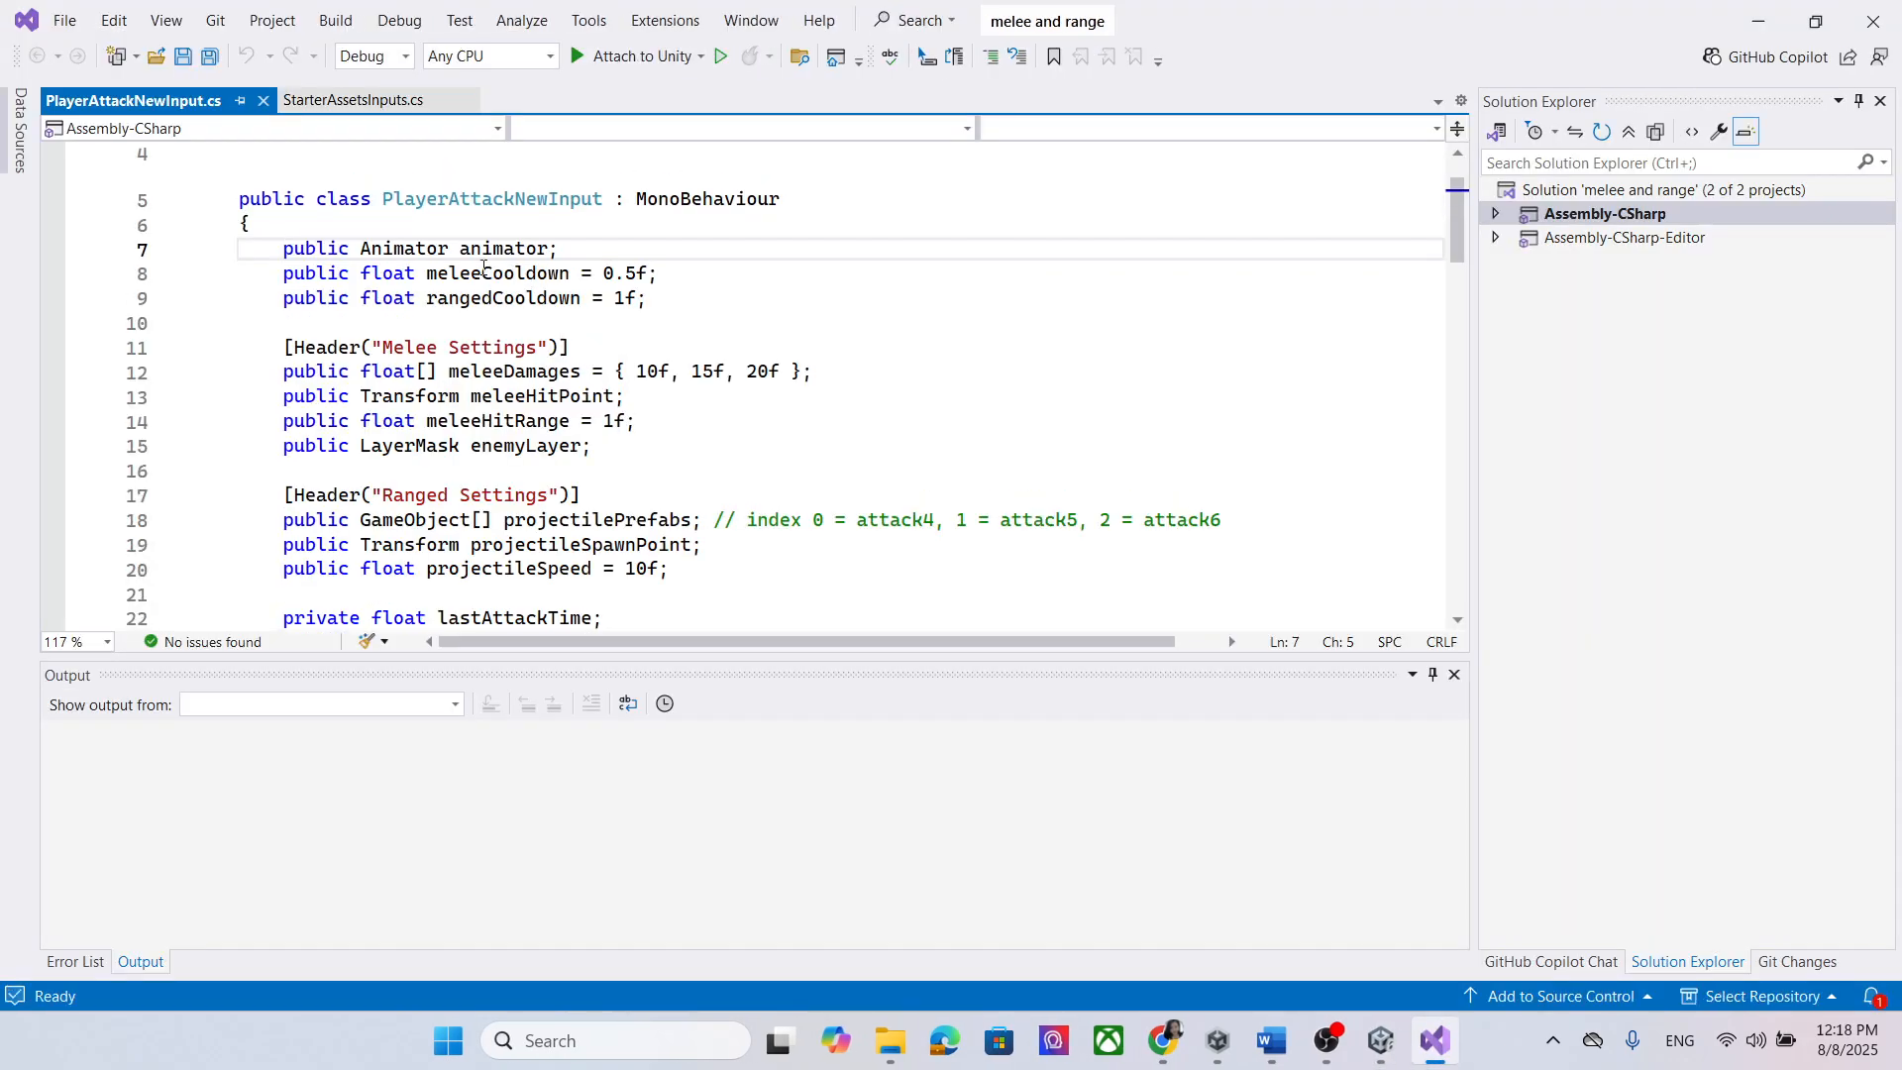
{"action": "scroll", "coordinate": [791, 404], "scroll_direction": "down", "scroll_amount": 5}
{"action": "scroll", "coordinate": [791, 404], "scroll_direction": "down", "scroll_amount": 5}
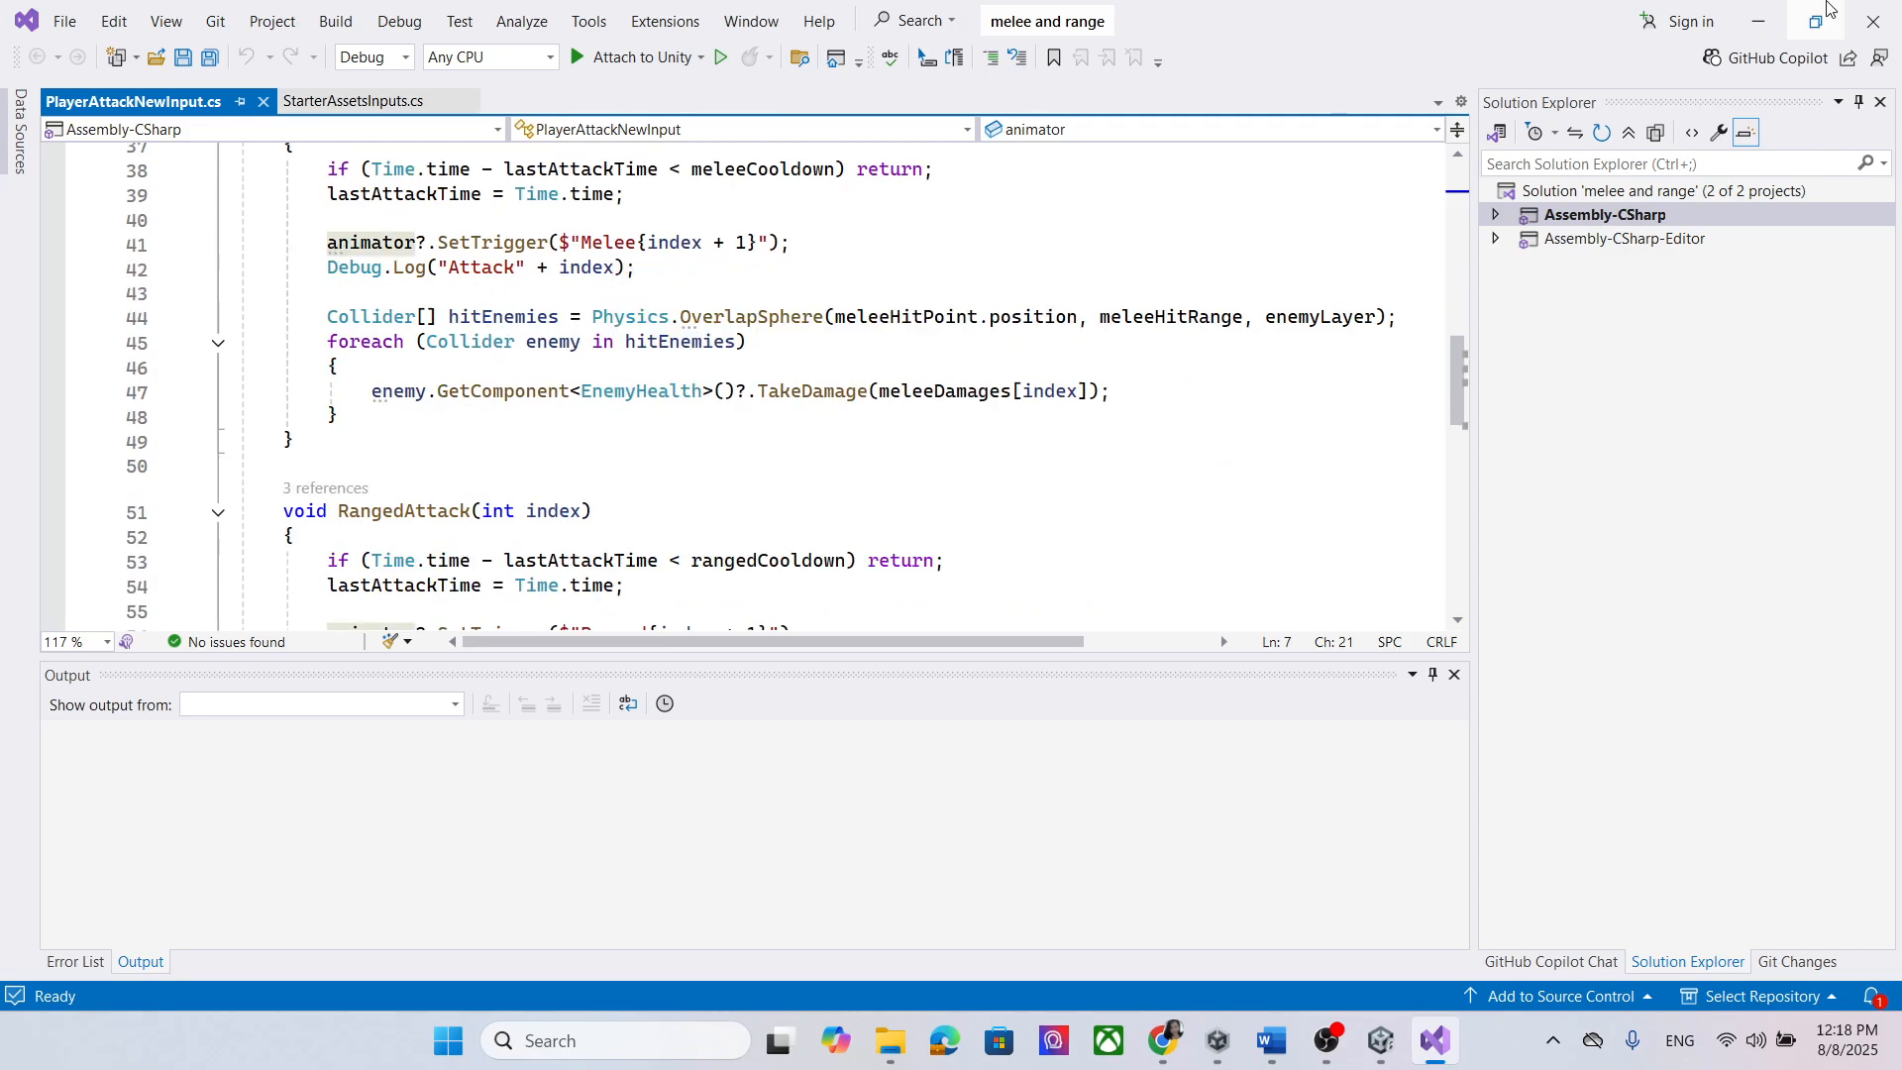
{"action": "left_click", "coordinate": [1758, 21]}
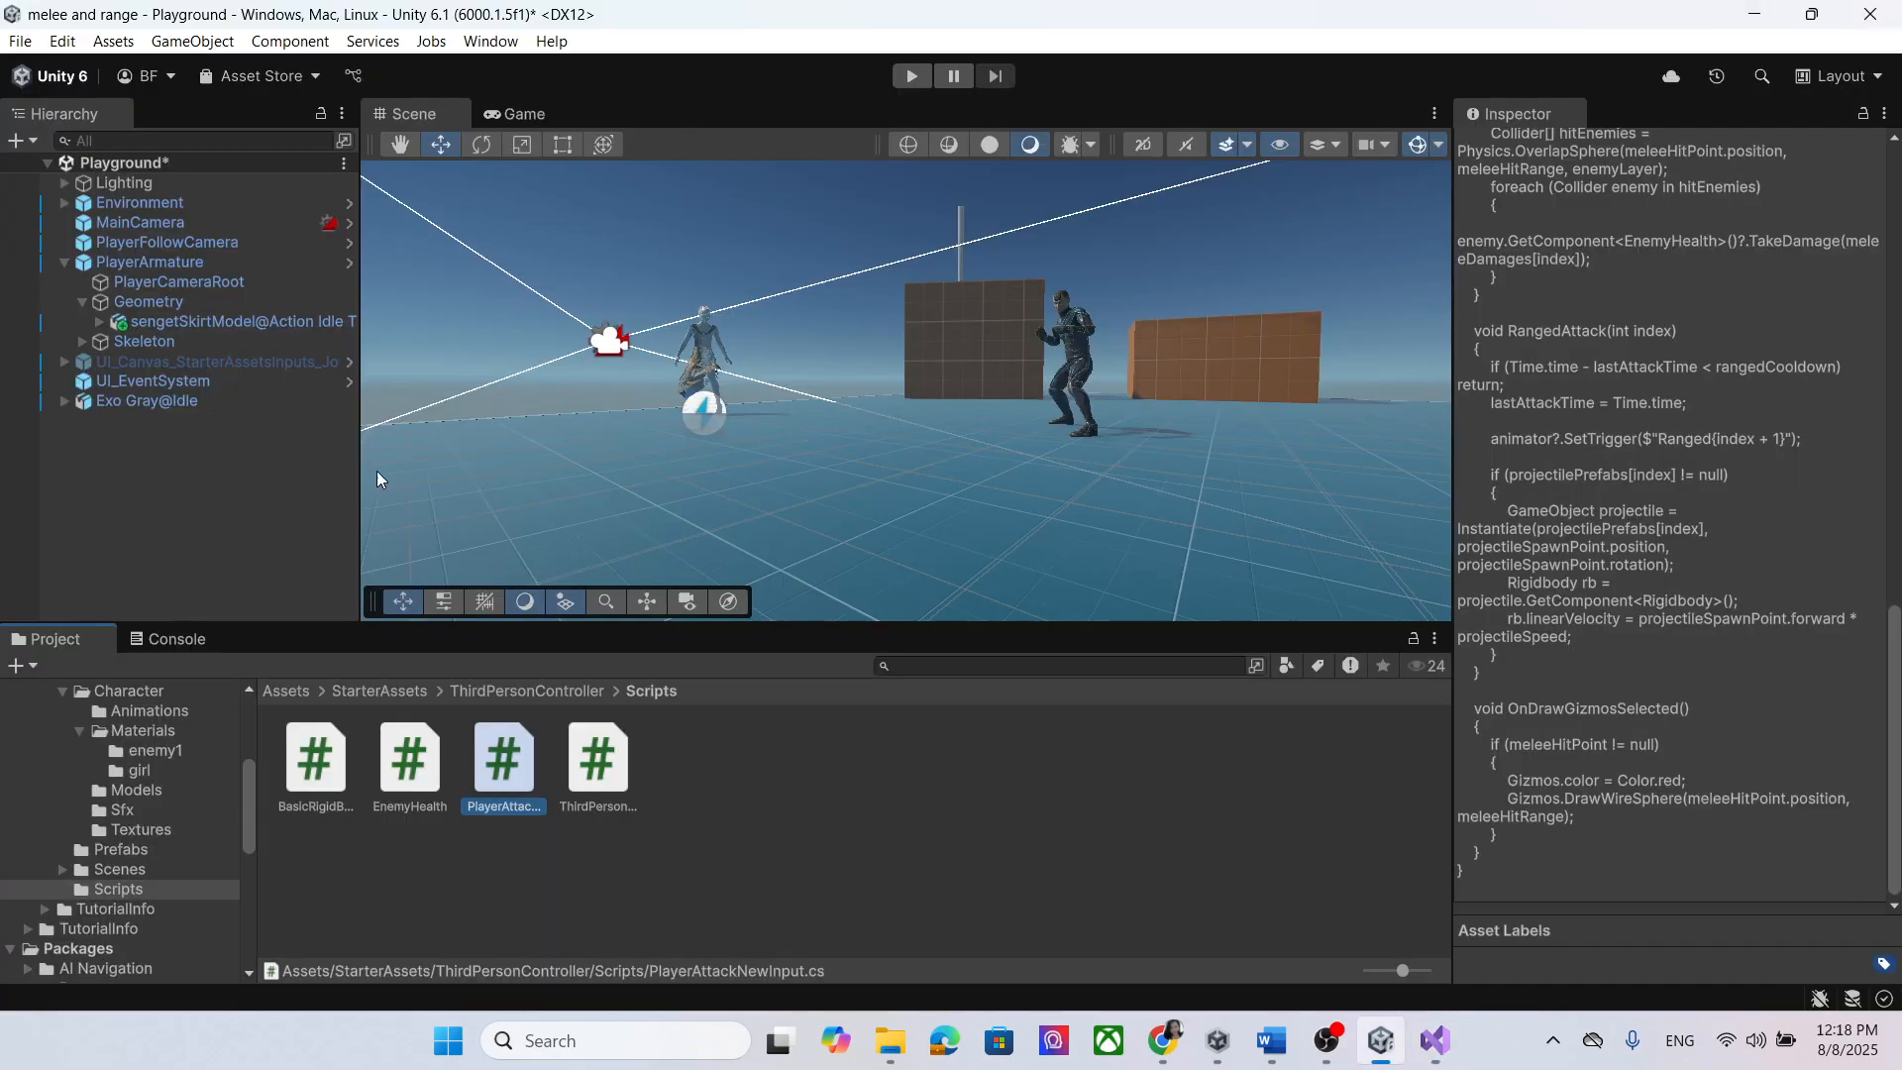
Step: Assign PlayerArmature as the Animator of the Player Attack New Input component on PlayerArmature
{"action": "left_click", "coordinate": [186, 261]}
{"action": "scroll", "coordinate": [1673, 614], "scroll_direction": "down", "scroll_amount": 3}
{"action": "scroll", "coordinate": [1674, 620], "scroll_direction": "down", "scroll_amount": 5}
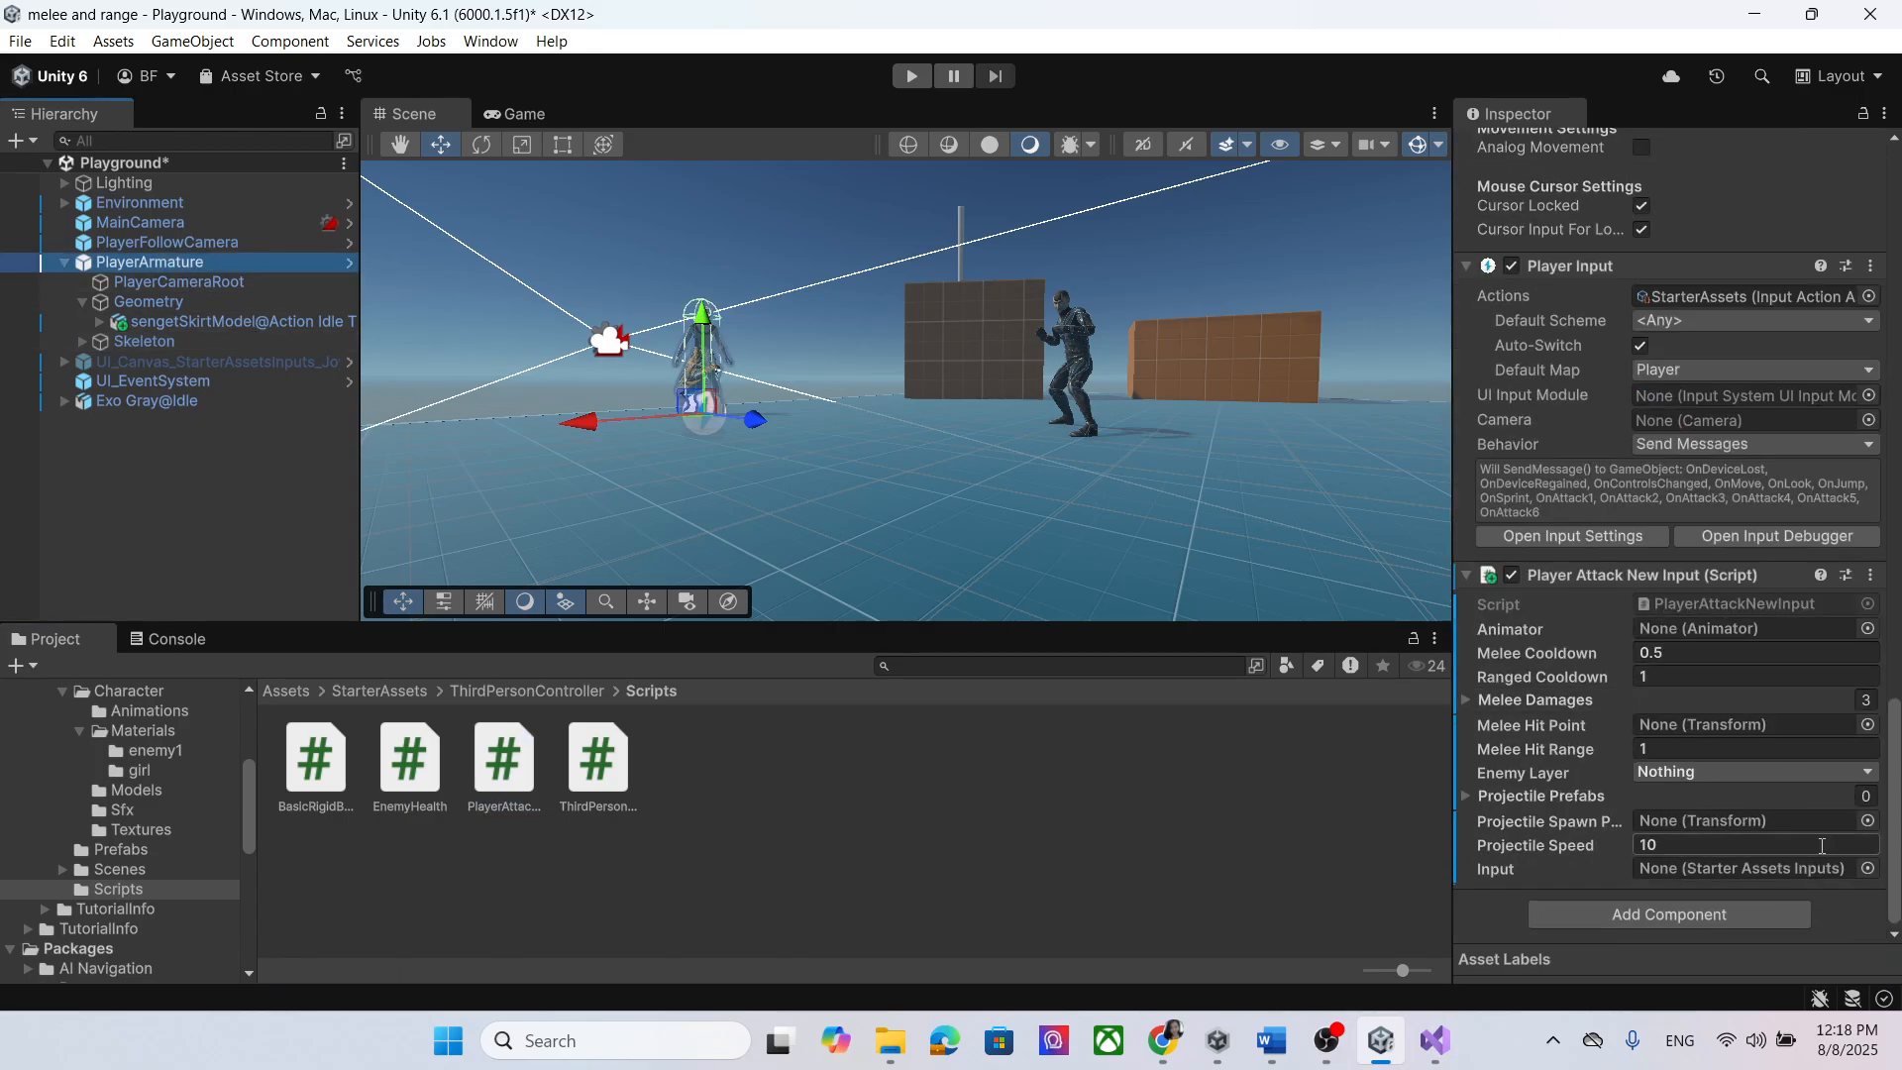
{"action": "left_click", "coordinate": [1868, 628]}
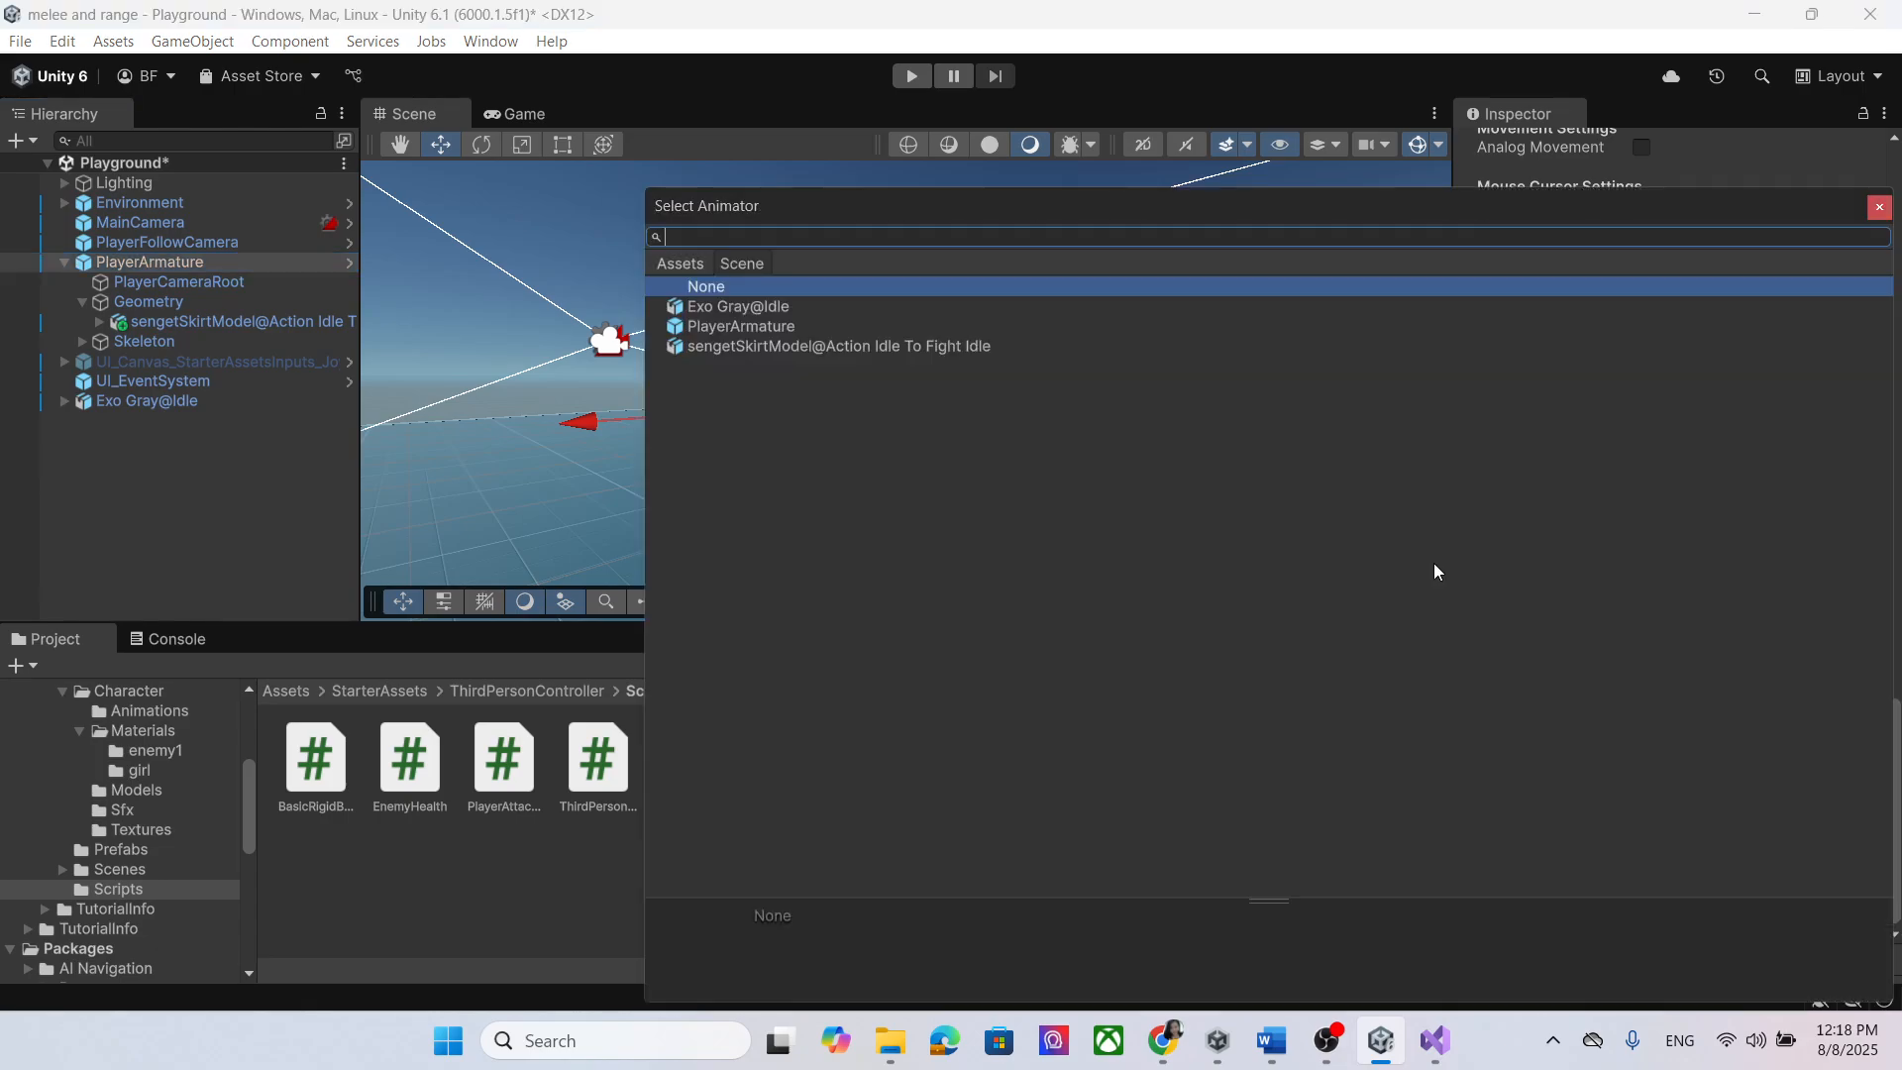
{"action": "left_click", "coordinate": [745, 328]}
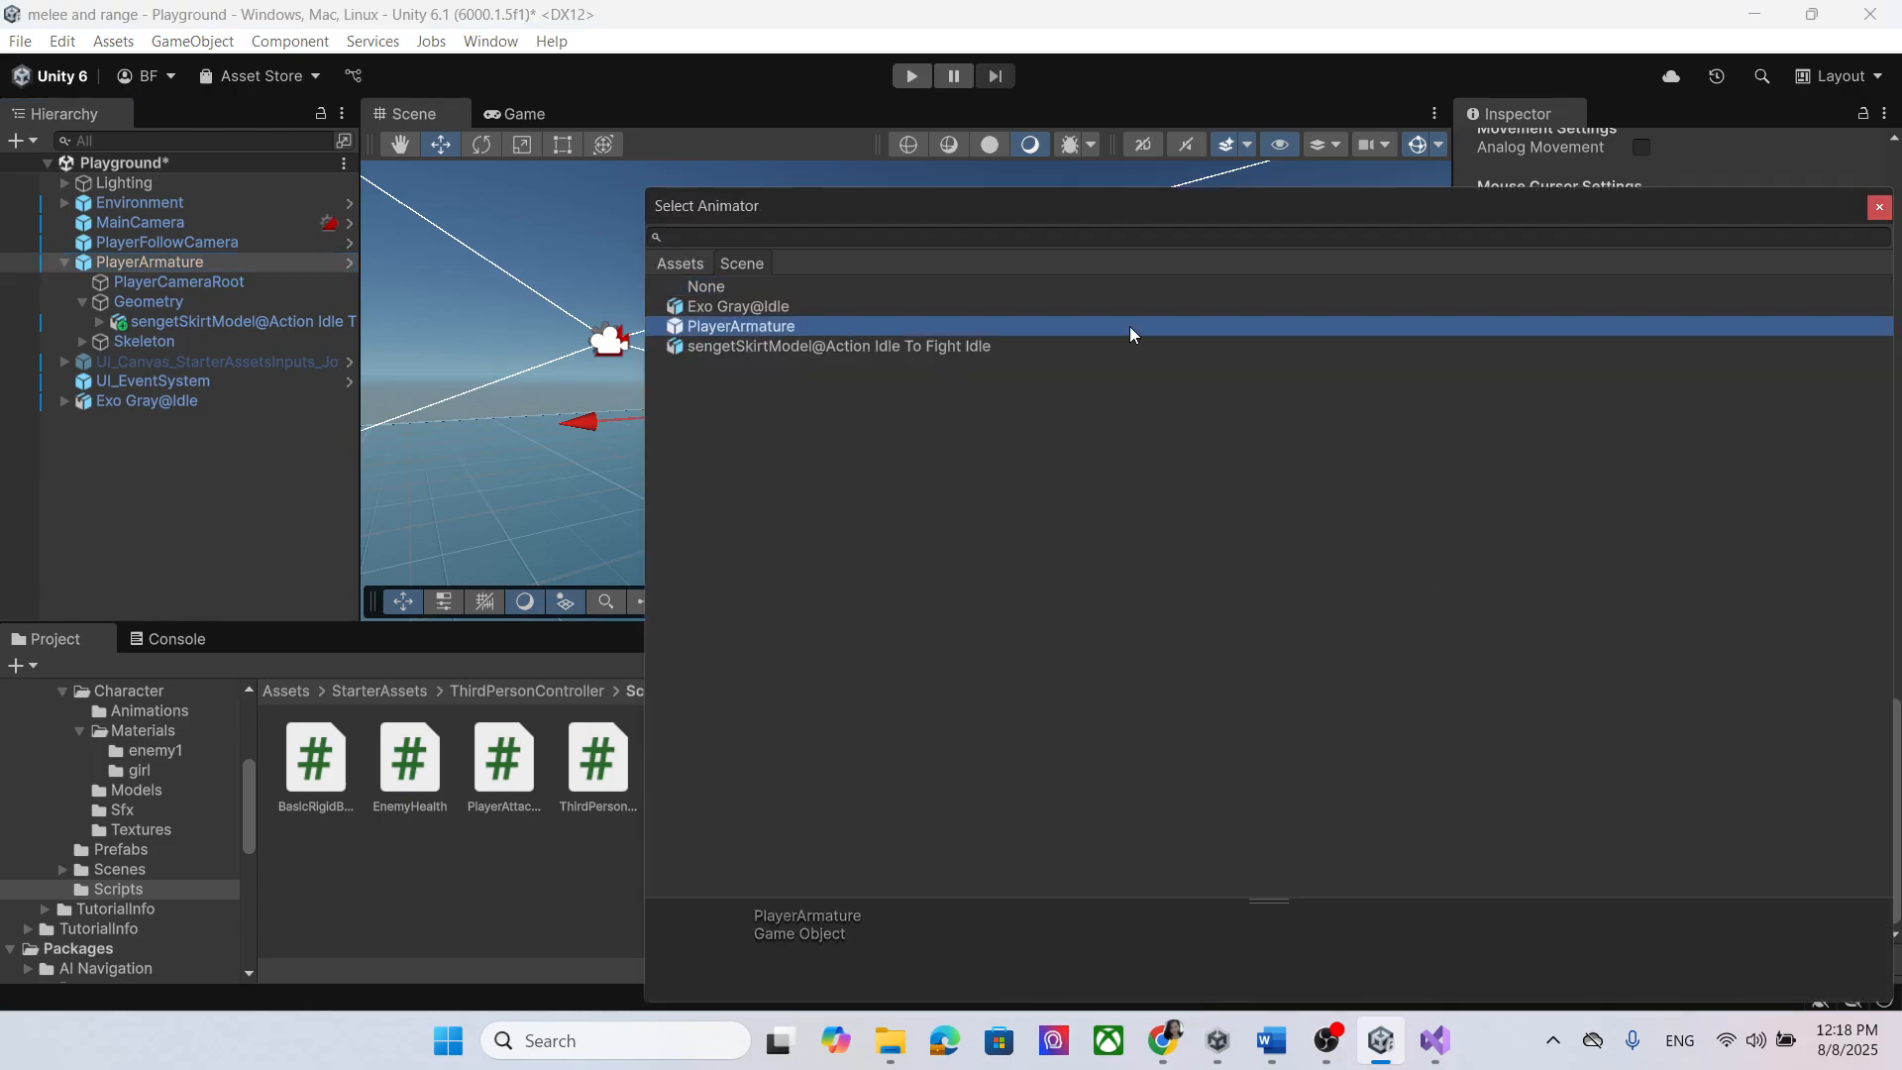
{"action": "left_click", "coordinate": [1879, 205]}
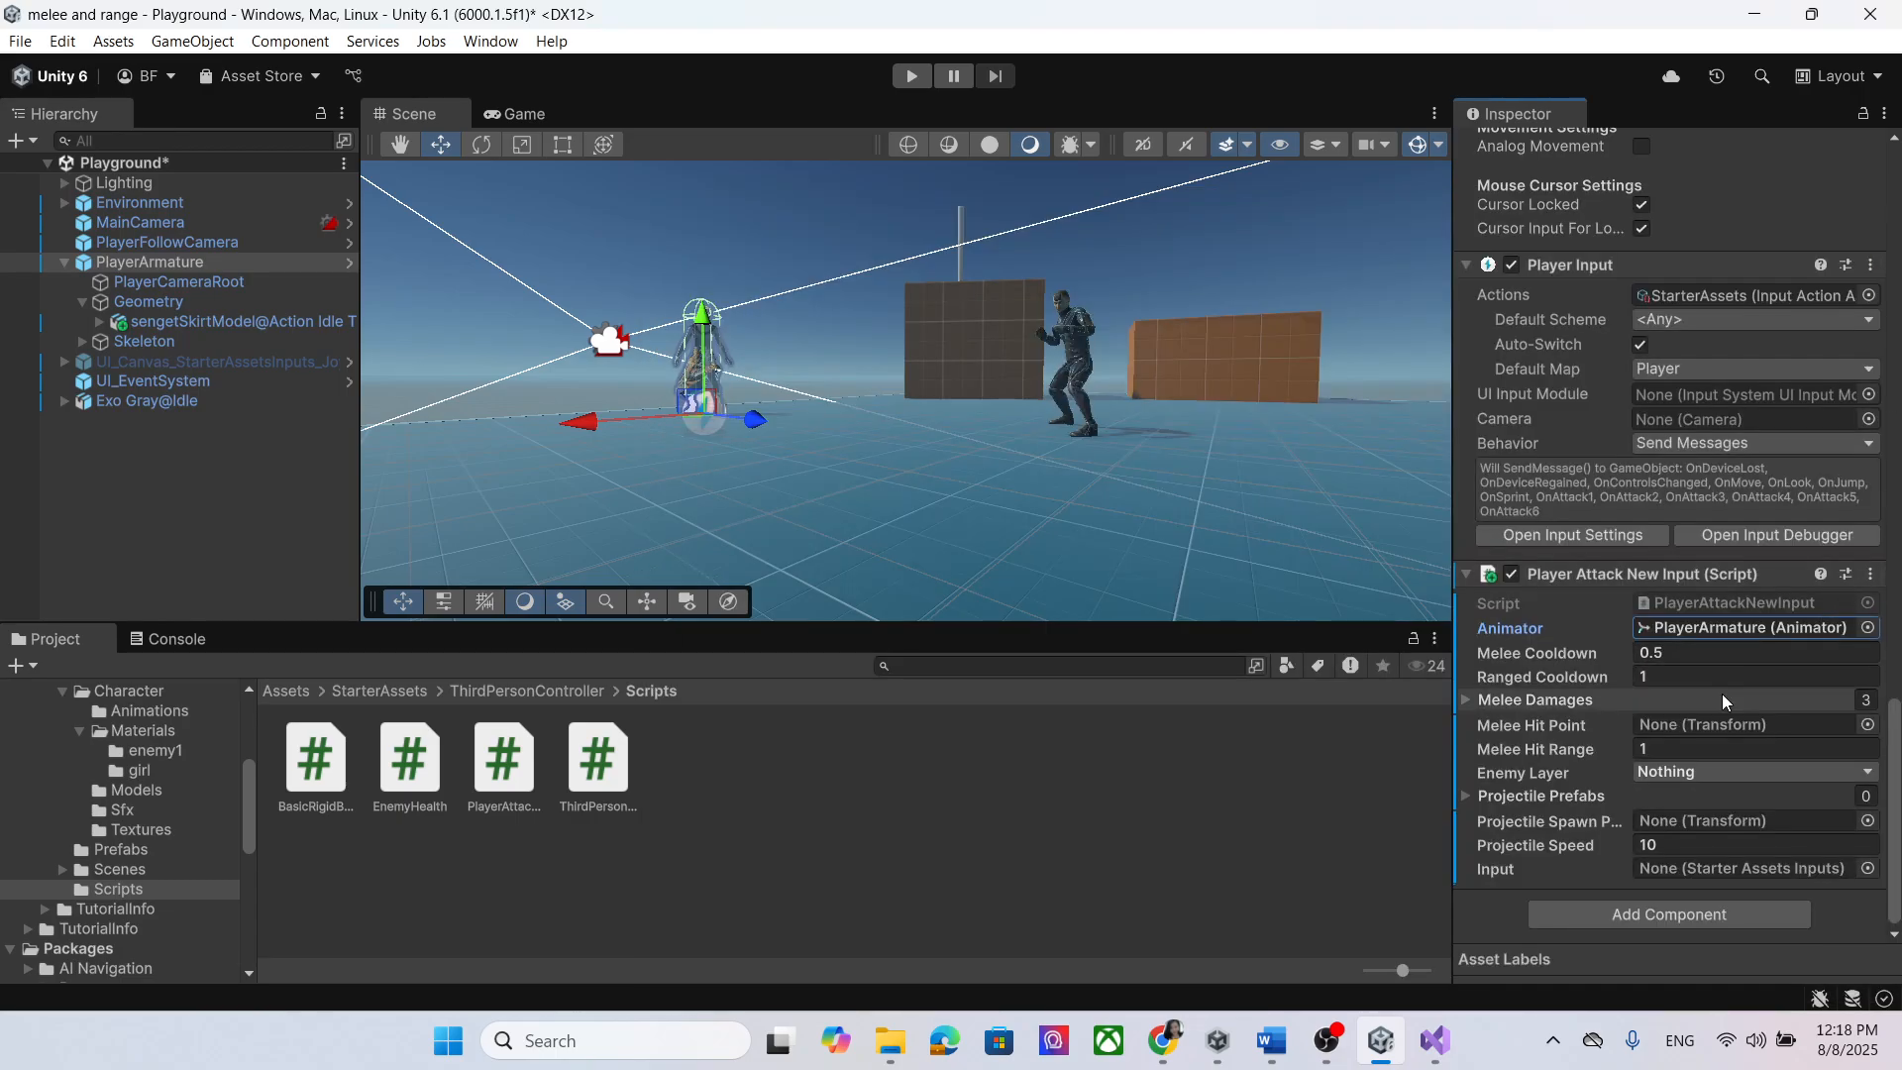
Step: Expand the Melee Damages list and review the component's melee cooldown and damage values
{"action": "left_click", "coordinate": [1727, 660]}
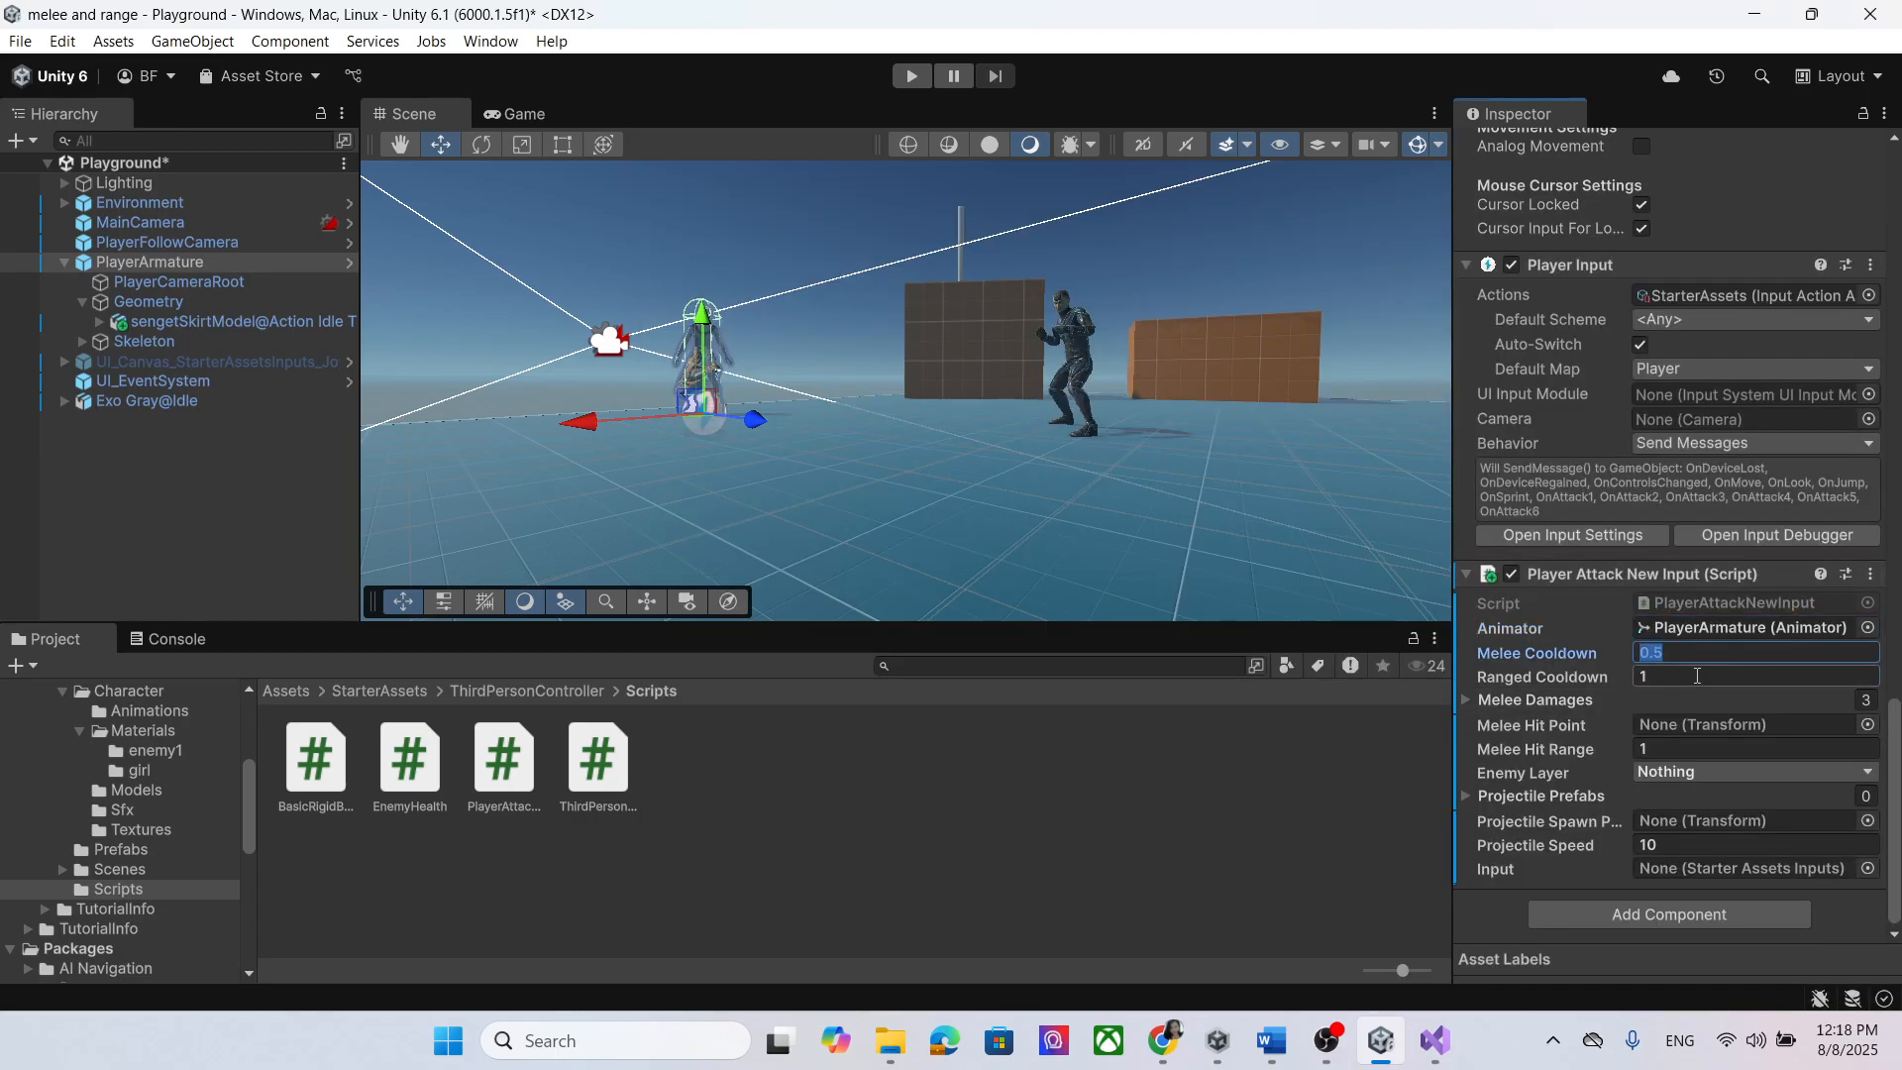
{"action": "left_click", "coordinate": [1468, 699]}
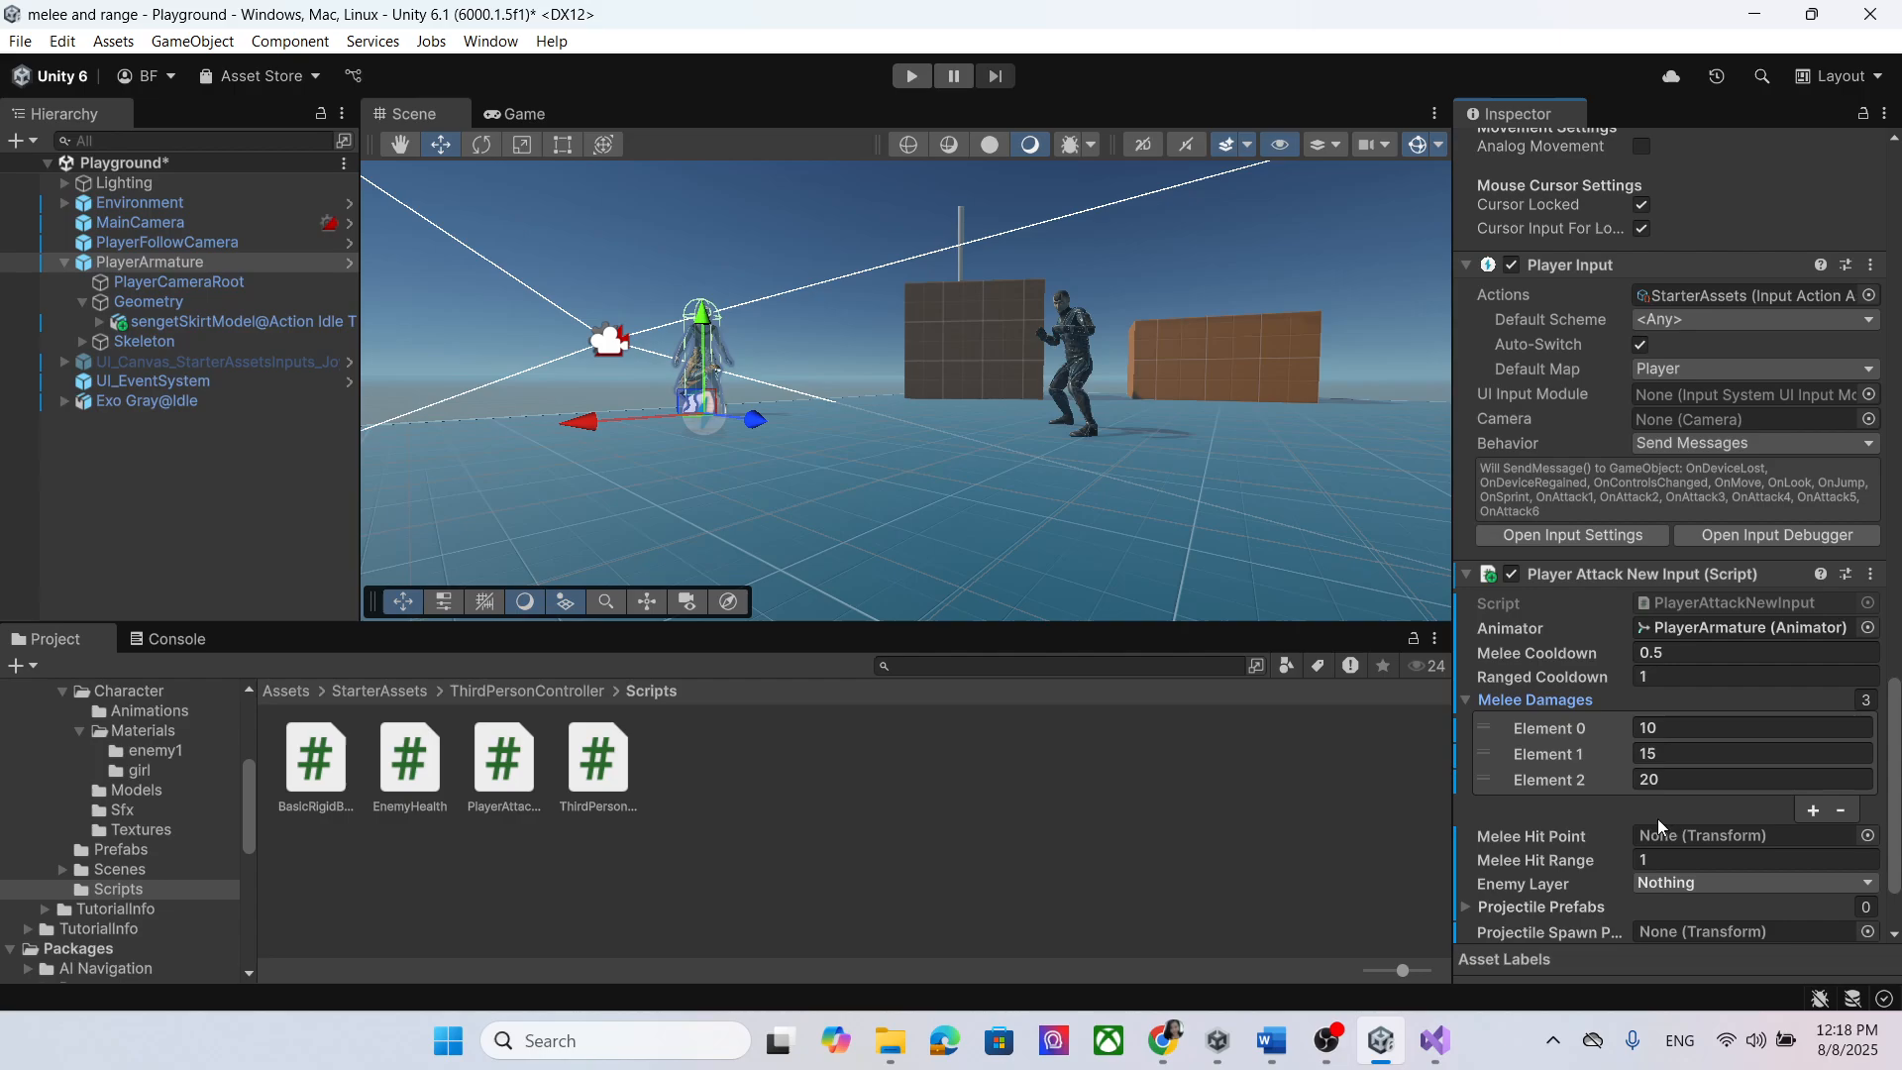
{"action": "scroll", "coordinate": [1674, 753], "scroll_direction": "down", "scroll_amount": 3}
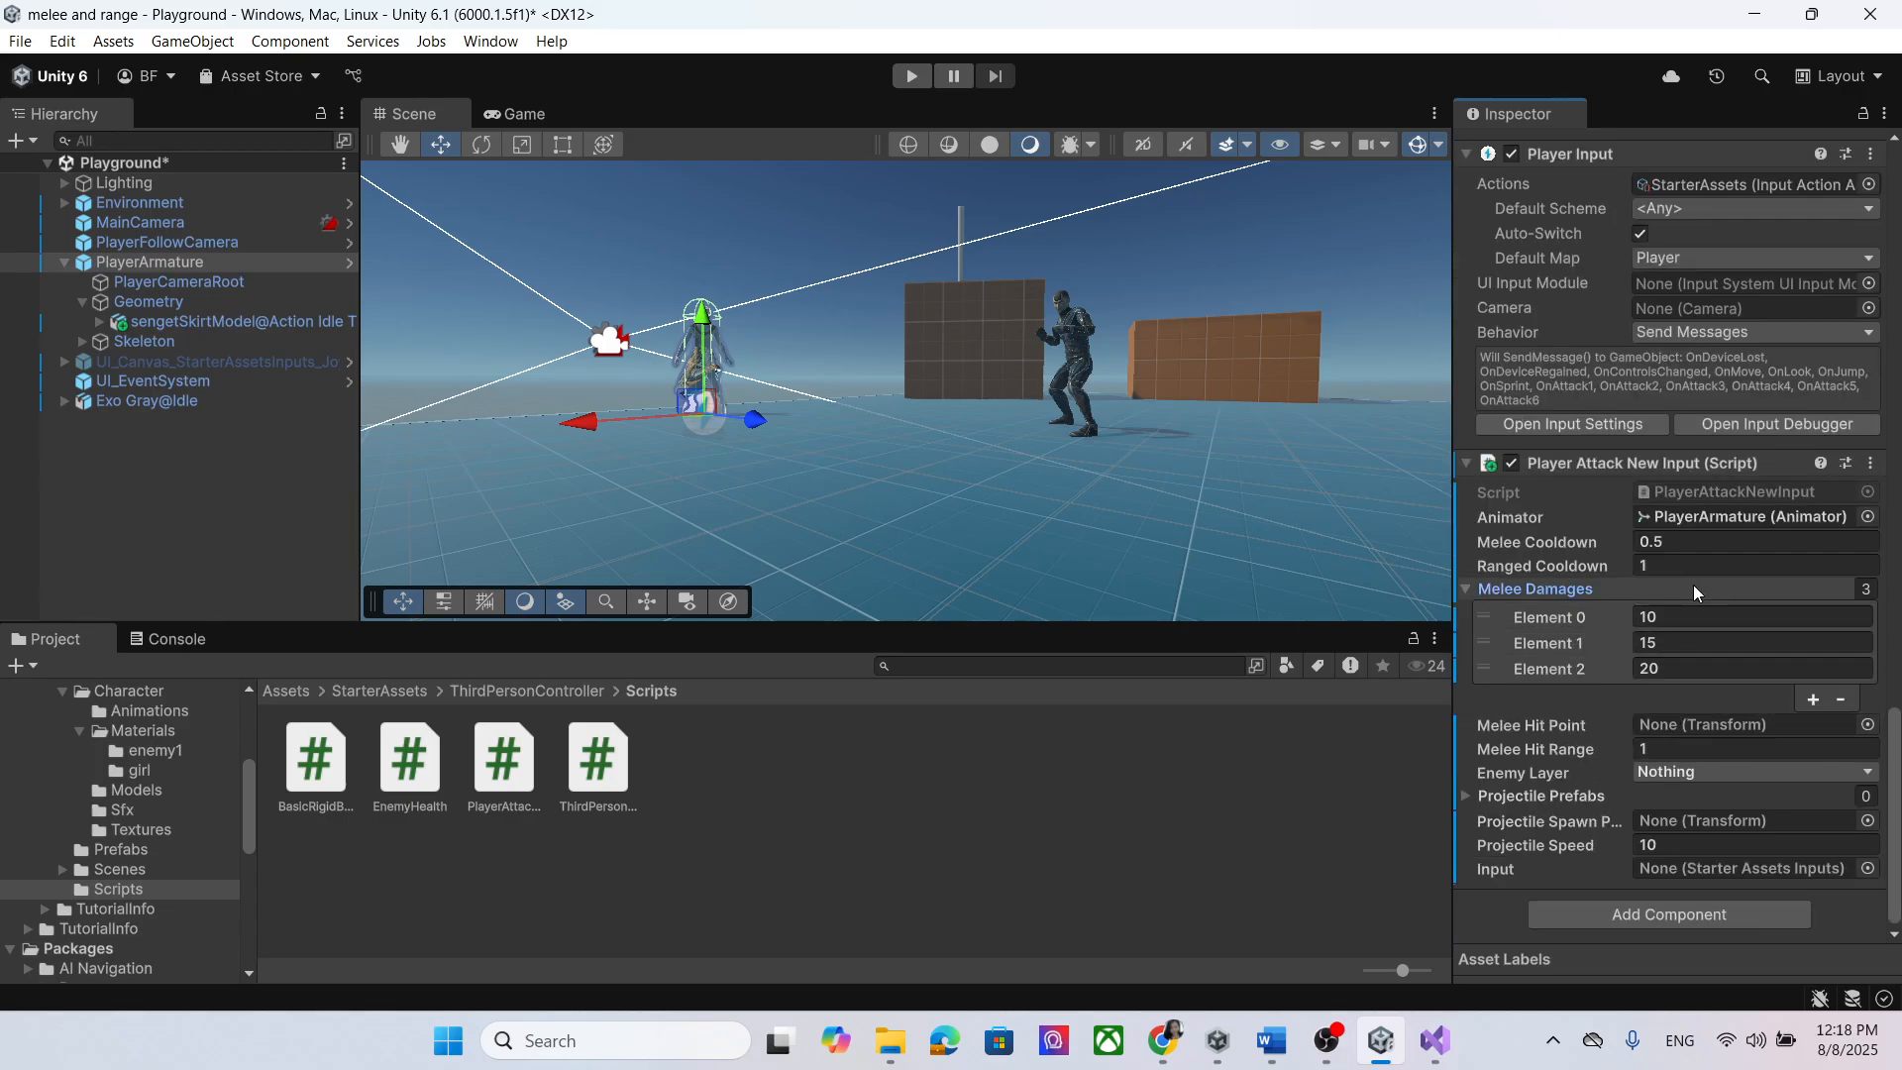
Step: Save the scene and expand the sengetSkirtModel@Action Idle To Fight Idle model under PlayerArmature's Geometry
{"action": "left_click", "coordinate": [1478, 731]}
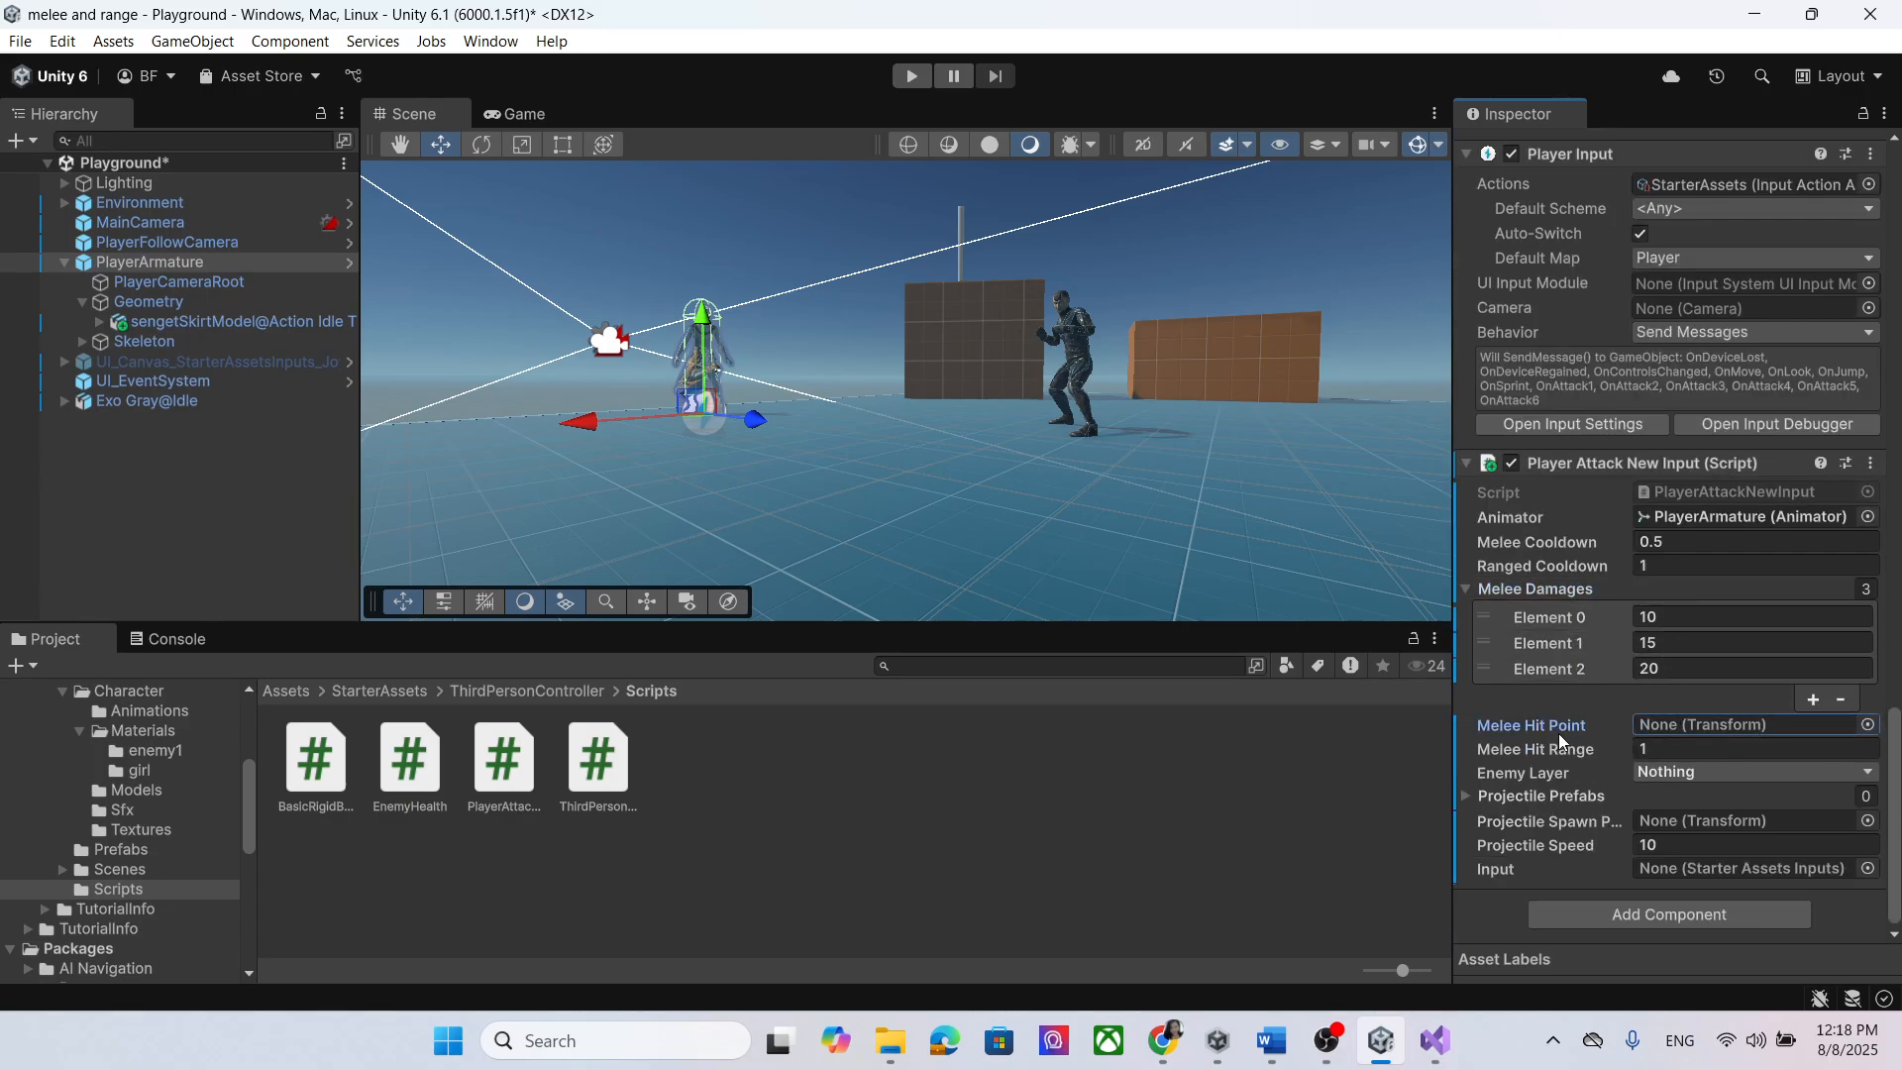
{"action": "key", "text": "ctrl+s"}
{"action": "left_click", "coordinate": [99, 321]}
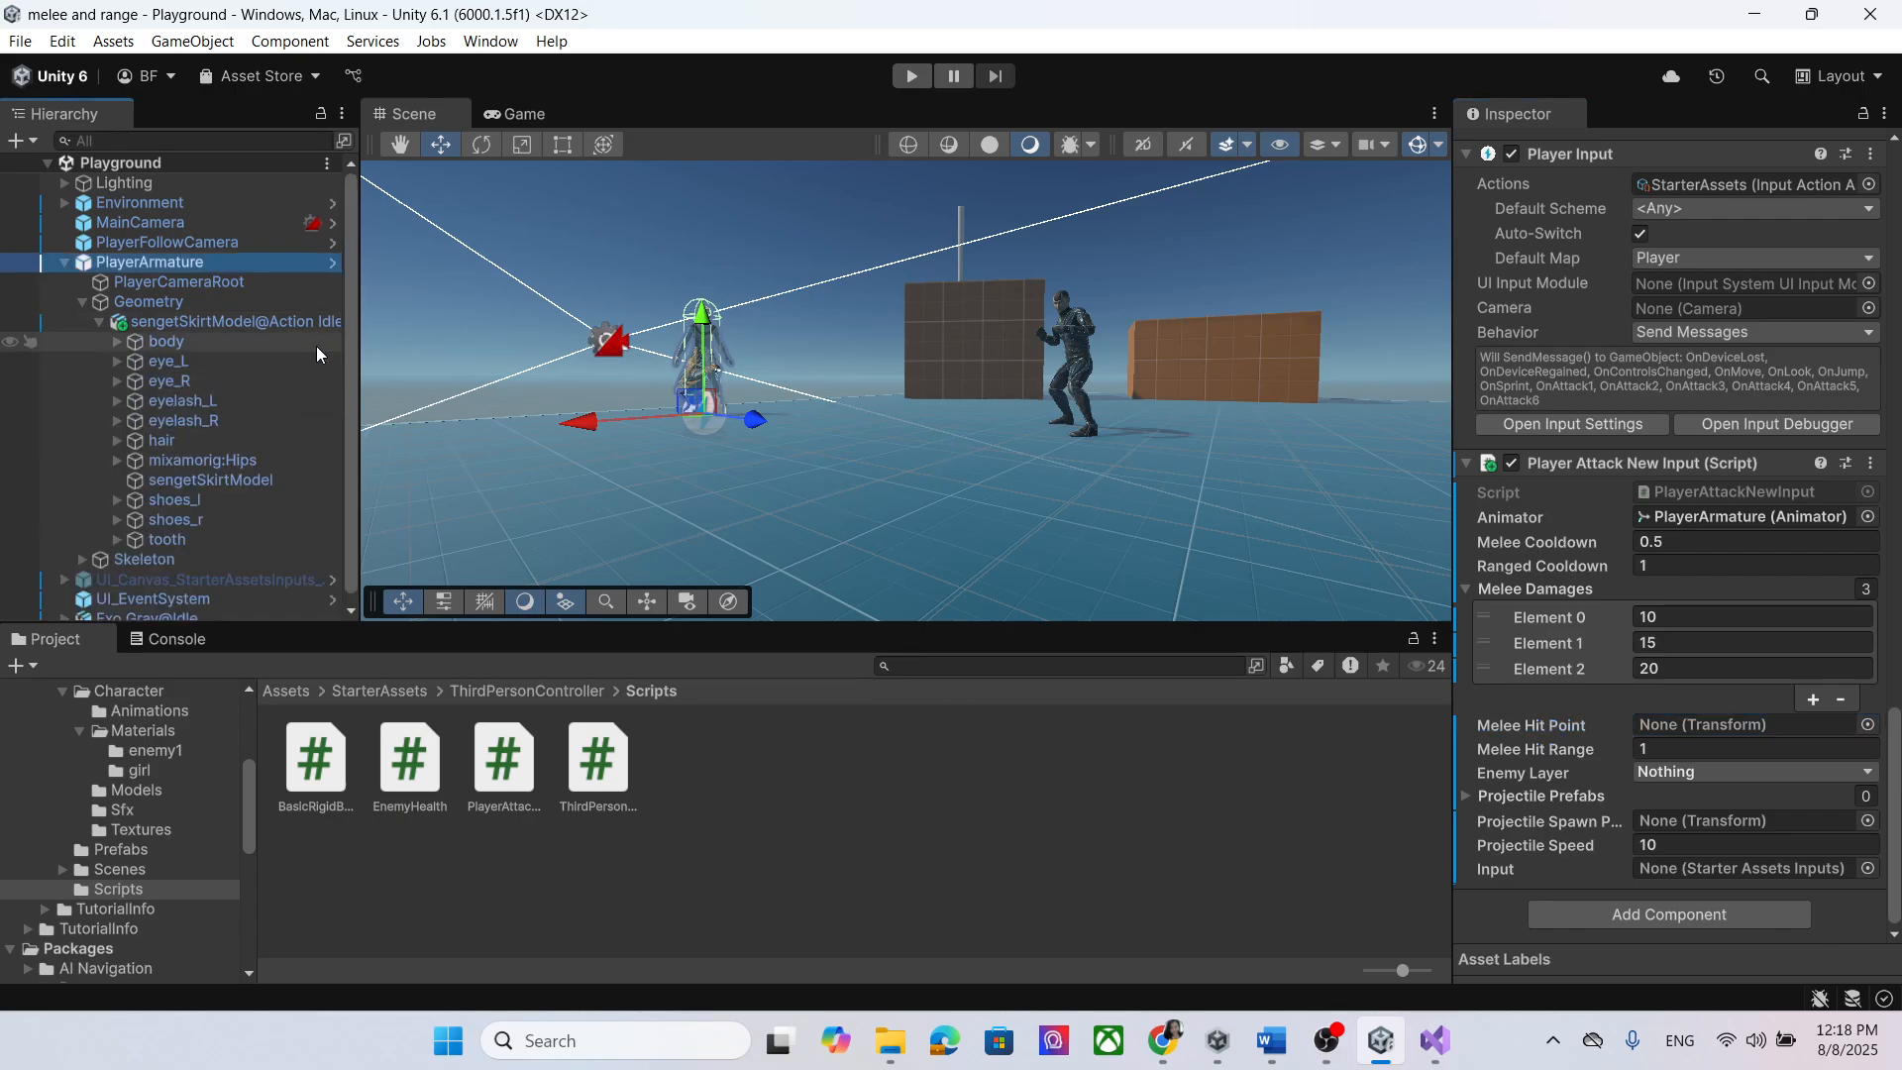
{"action": "scroll", "coordinate": [804, 402], "scroll_direction": "up", "scroll_amount": 5}
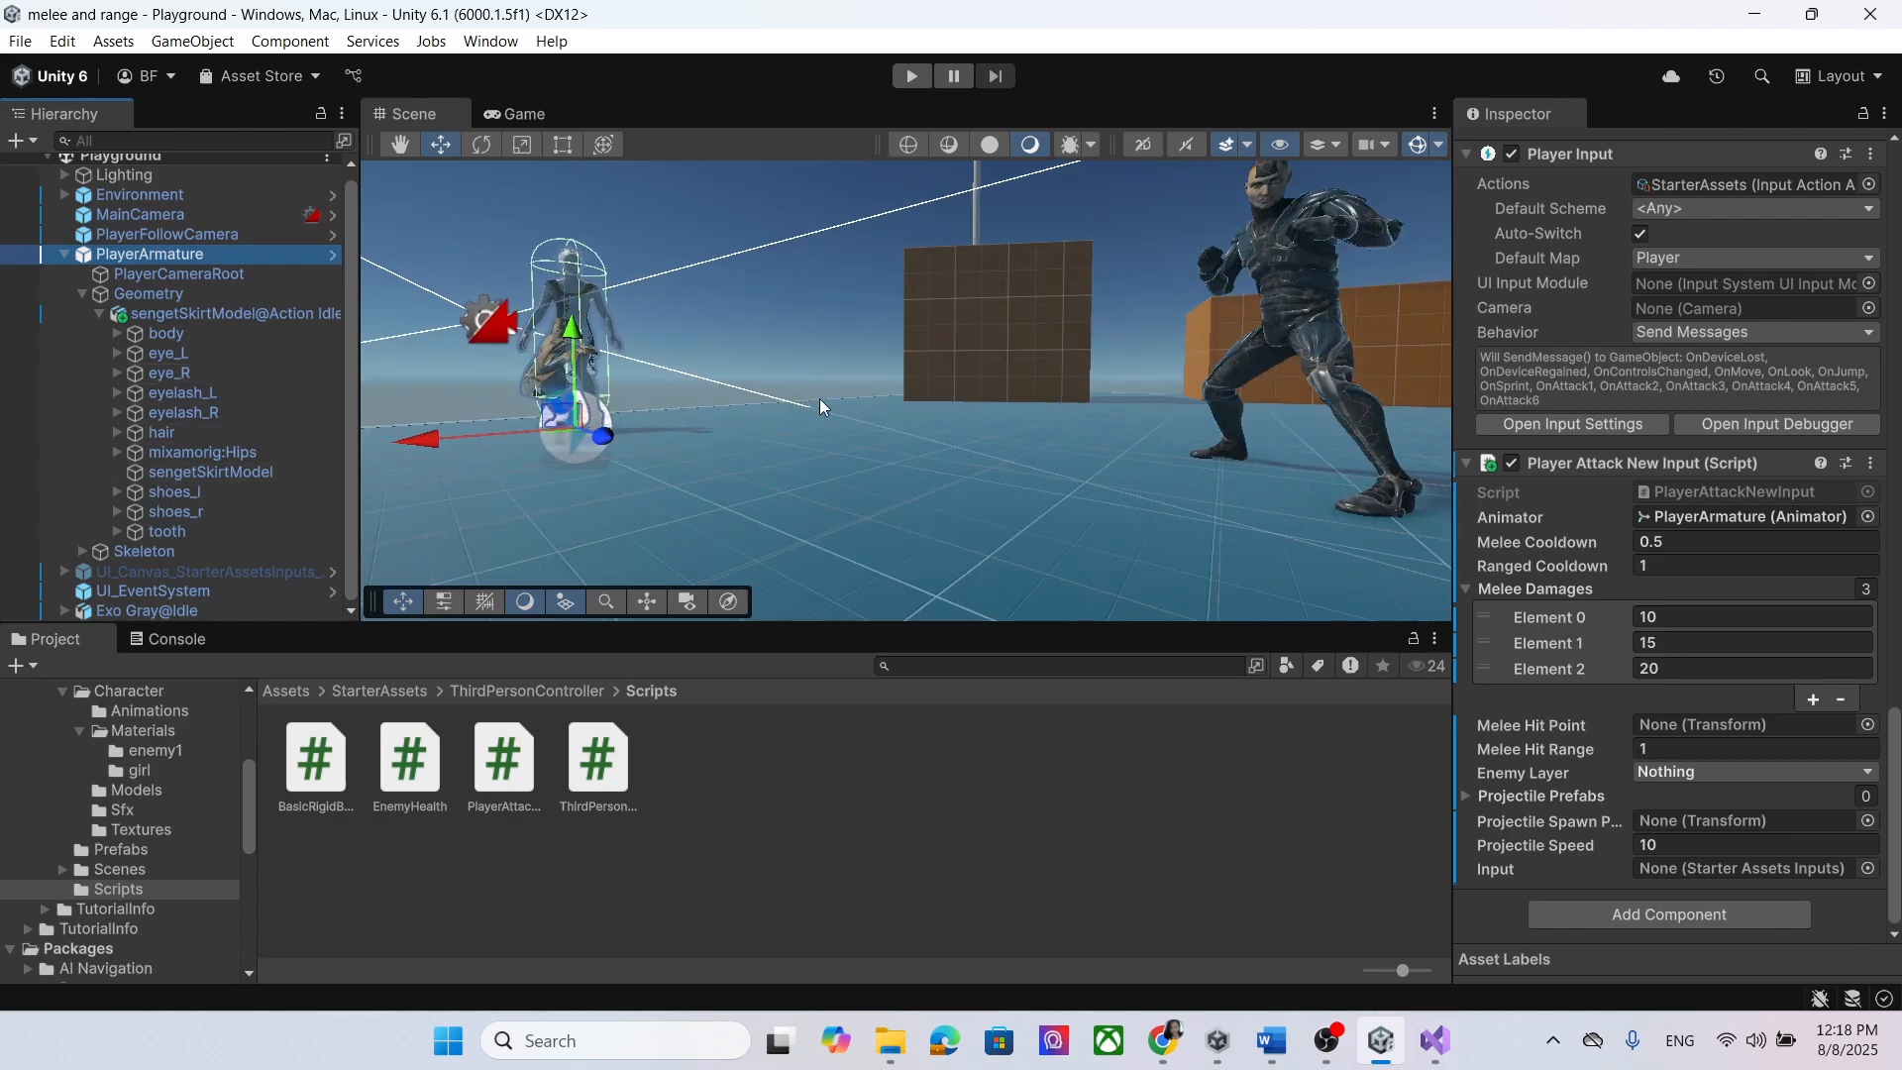
{"action": "middle_click_drag", "start_coordinate": [555, 420], "coordinate": [856, 500]}
{"action": "scroll", "coordinate": [862, 501], "scroll_direction": "up", "scroll_amount": 2}
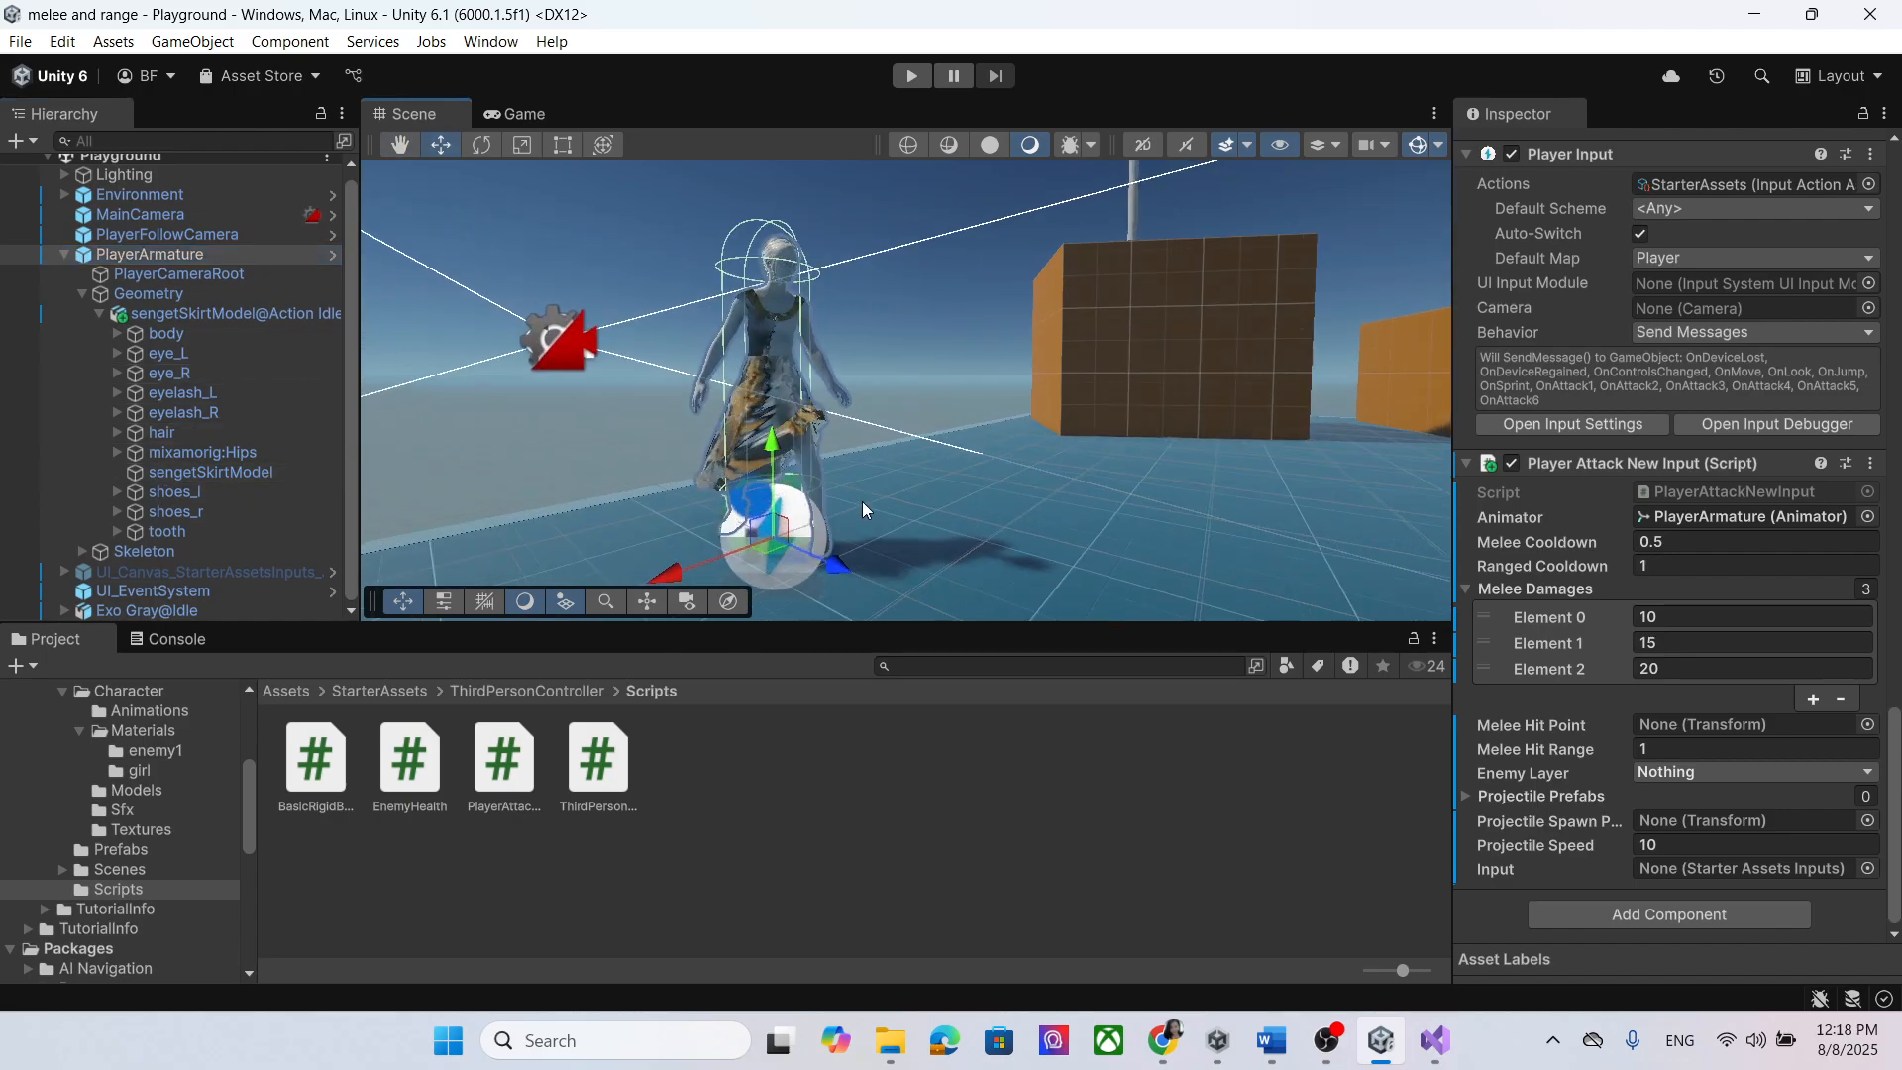
{"action": "middle_click_drag", "start_coordinate": [728, 480], "coordinate": [799, 490]}
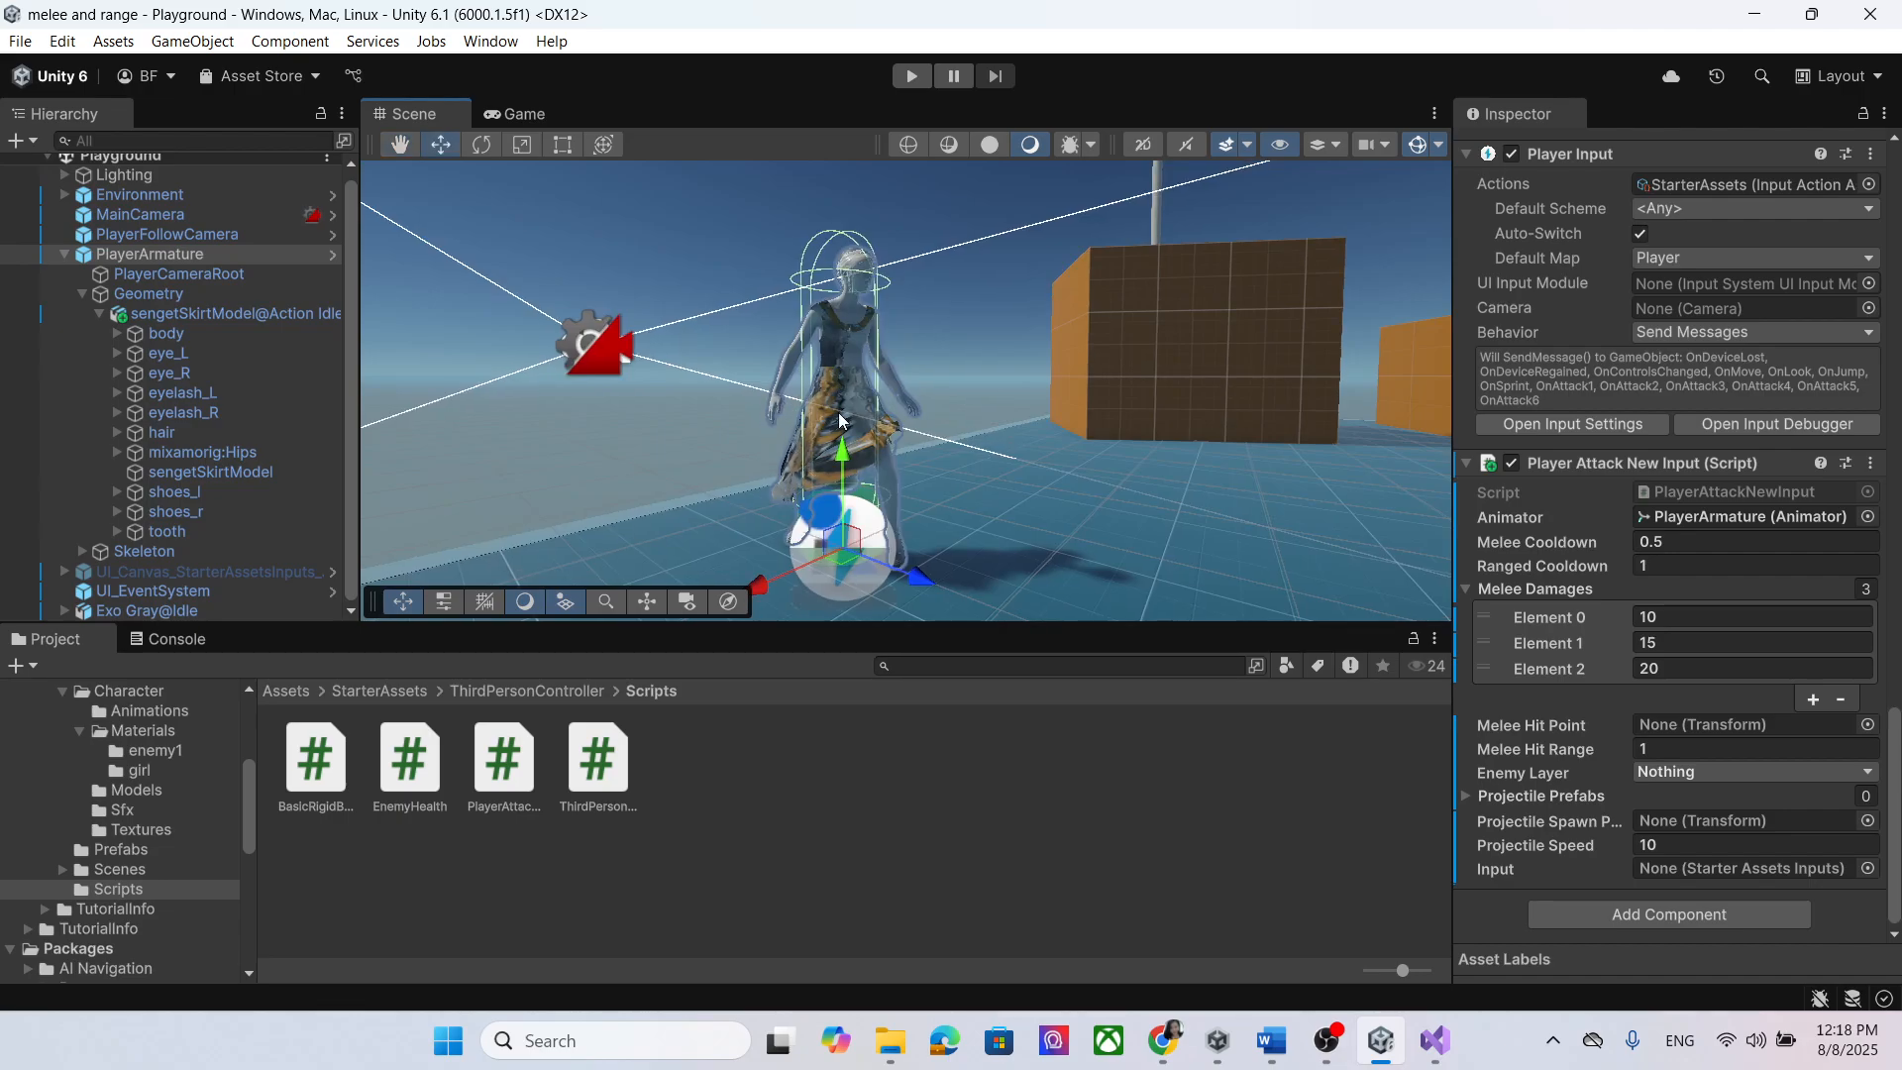
Step: Expand the model's skeleton from mixamorig:Hips through the spine and right arm, and select the mixamorig:RightHand bone
{"action": "left_click", "coordinate": [116, 452]}
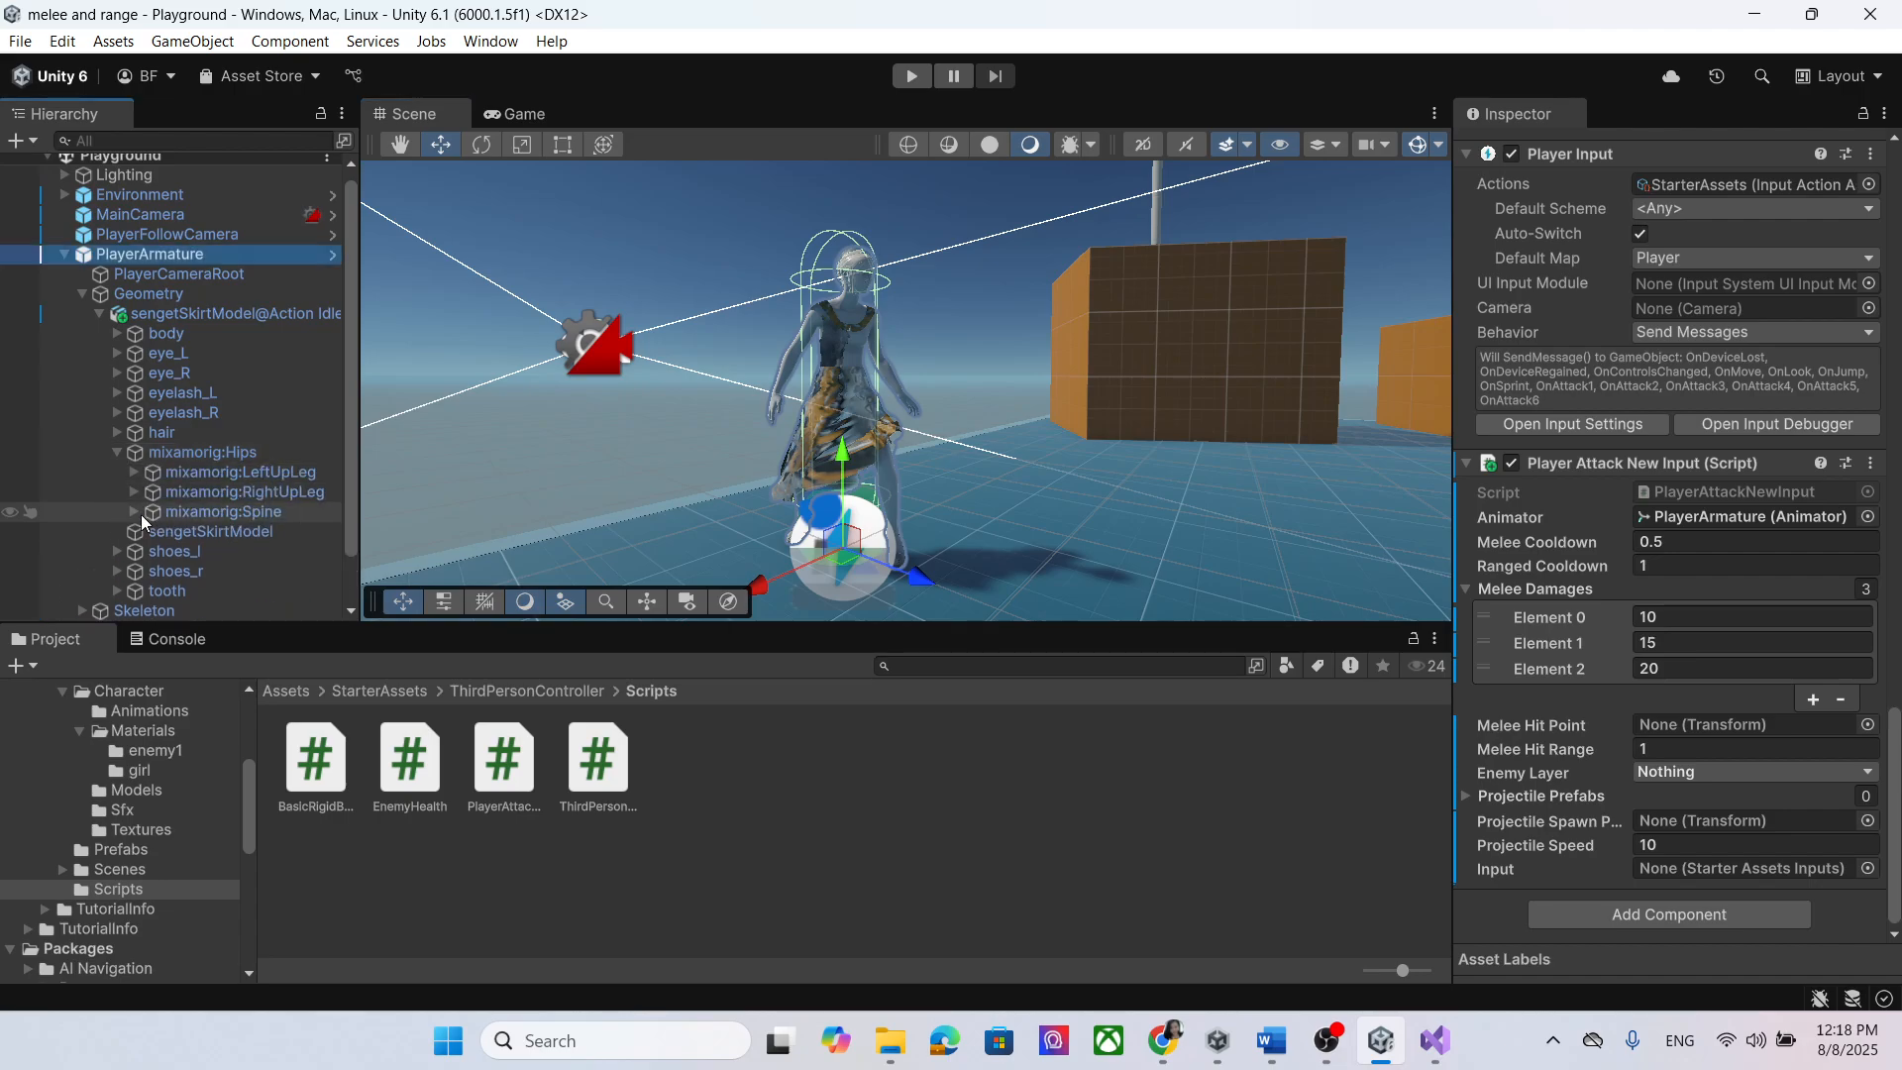
{"action": "left_click", "coordinate": [135, 511]}
{"action": "left_click", "coordinate": [150, 531]}
{"action": "scroll", "coordinate": [212, 499], "scroll_direction": "down", "scroll_amount": 2}
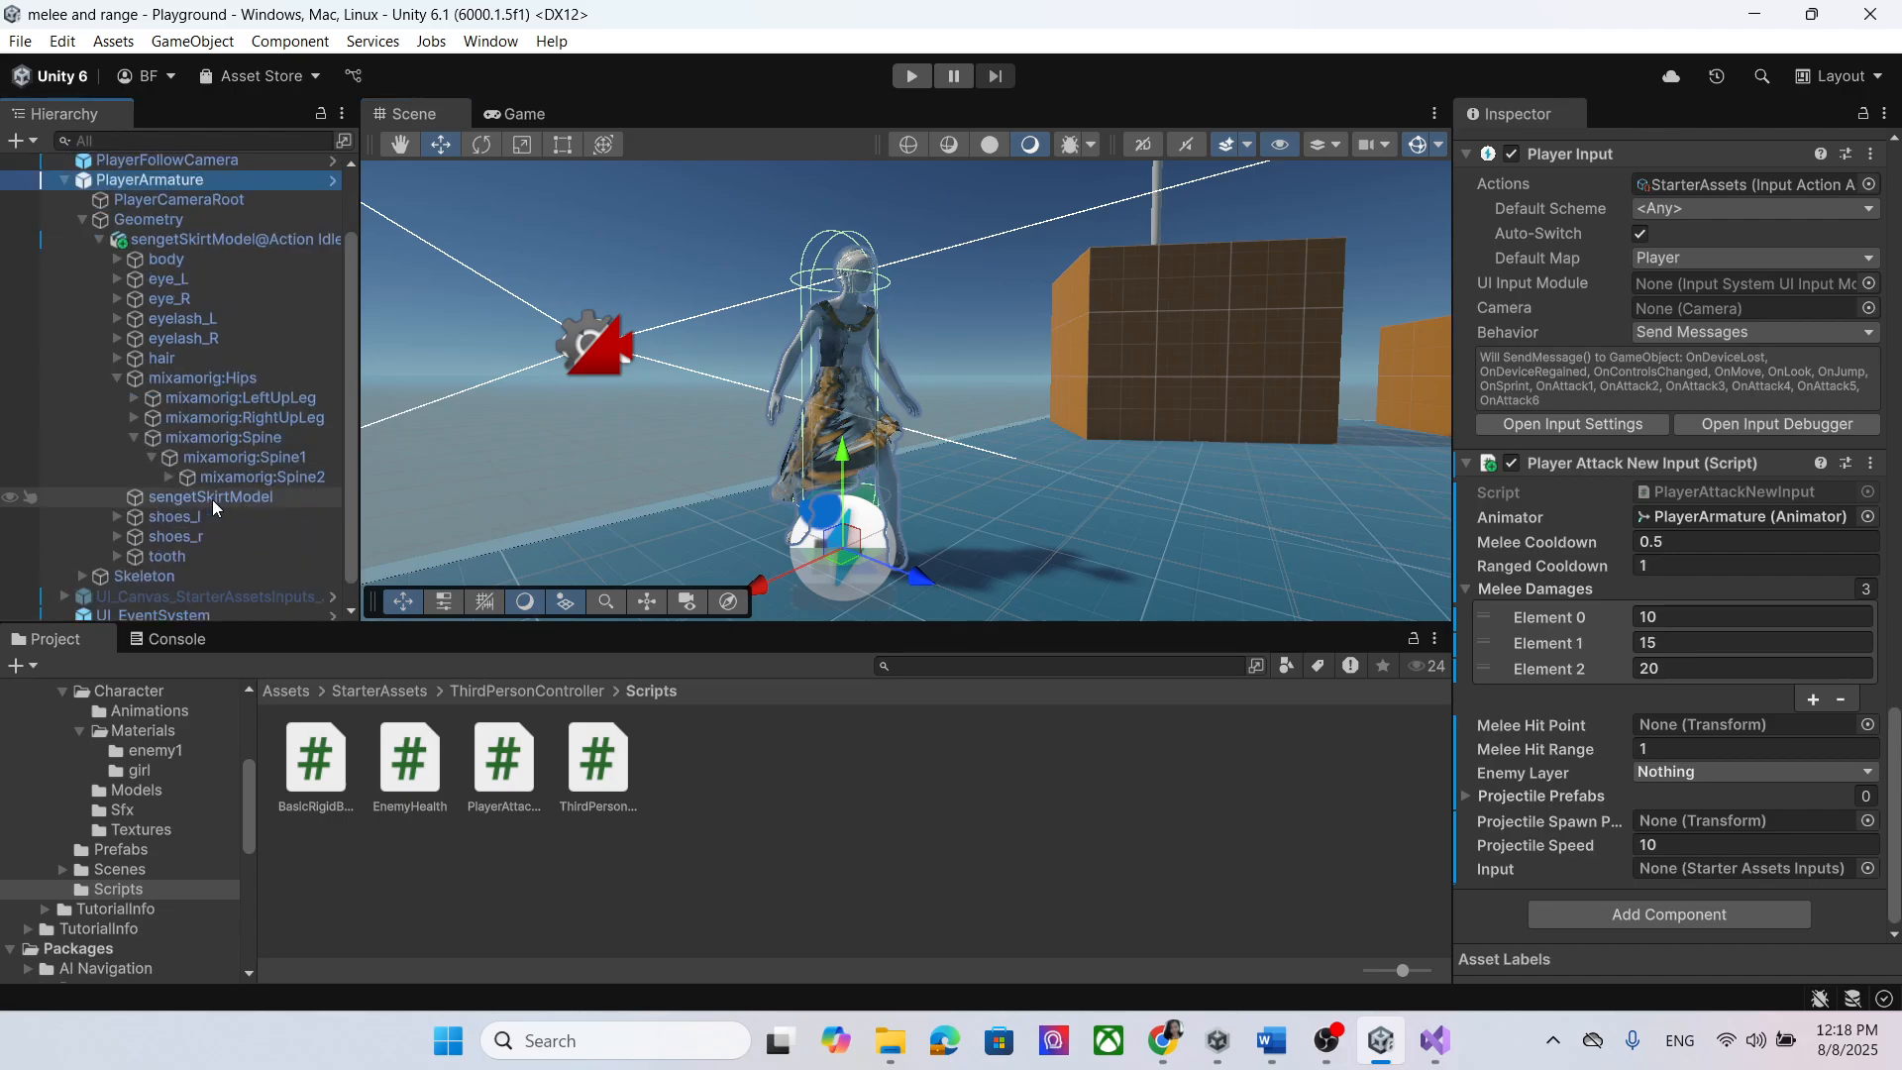
{"action": "left_click", "coordinate": [166, 452]}
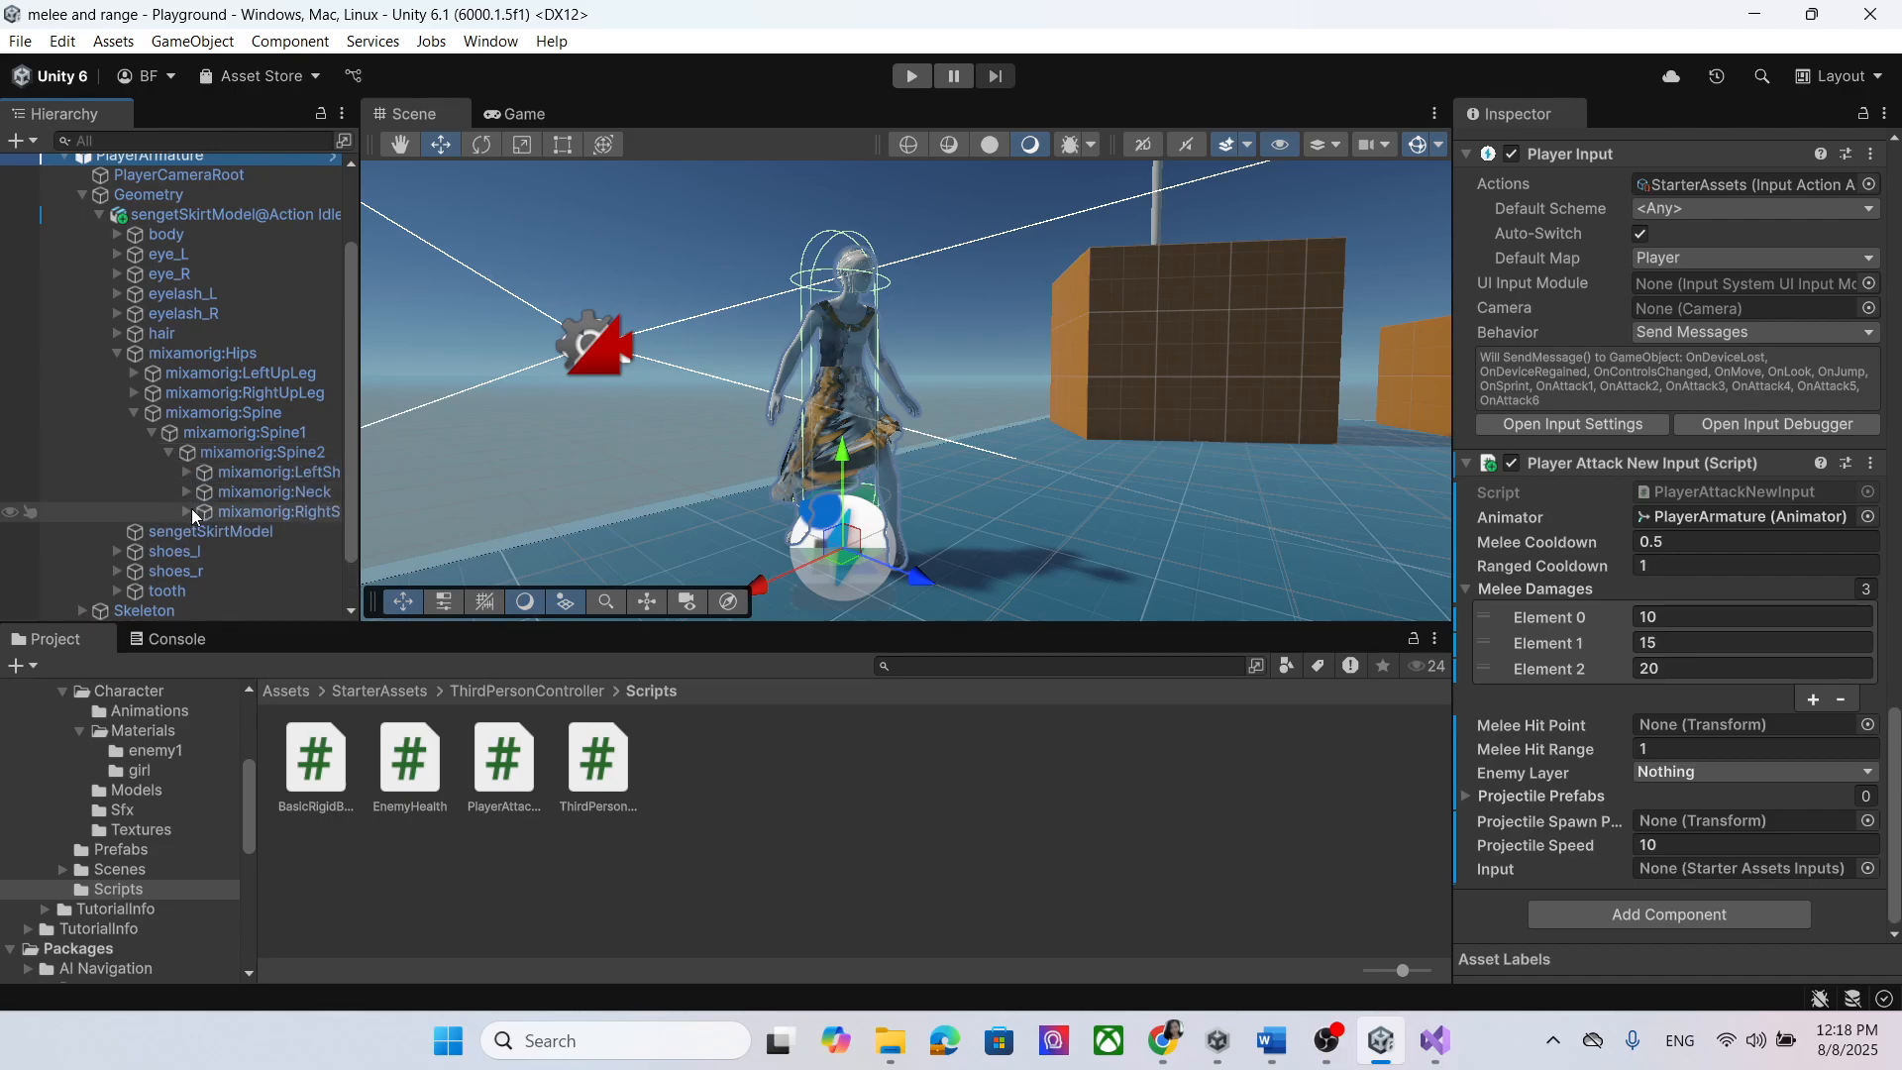
{"action": "left_click", "coordinate": [185, 511]}
{"action": "scroll", "coordinate": [181, 507], "scroll_direction": "down", "scroll_amount": 2}
{"action": "left_click", "coordinate": [203, 454]}
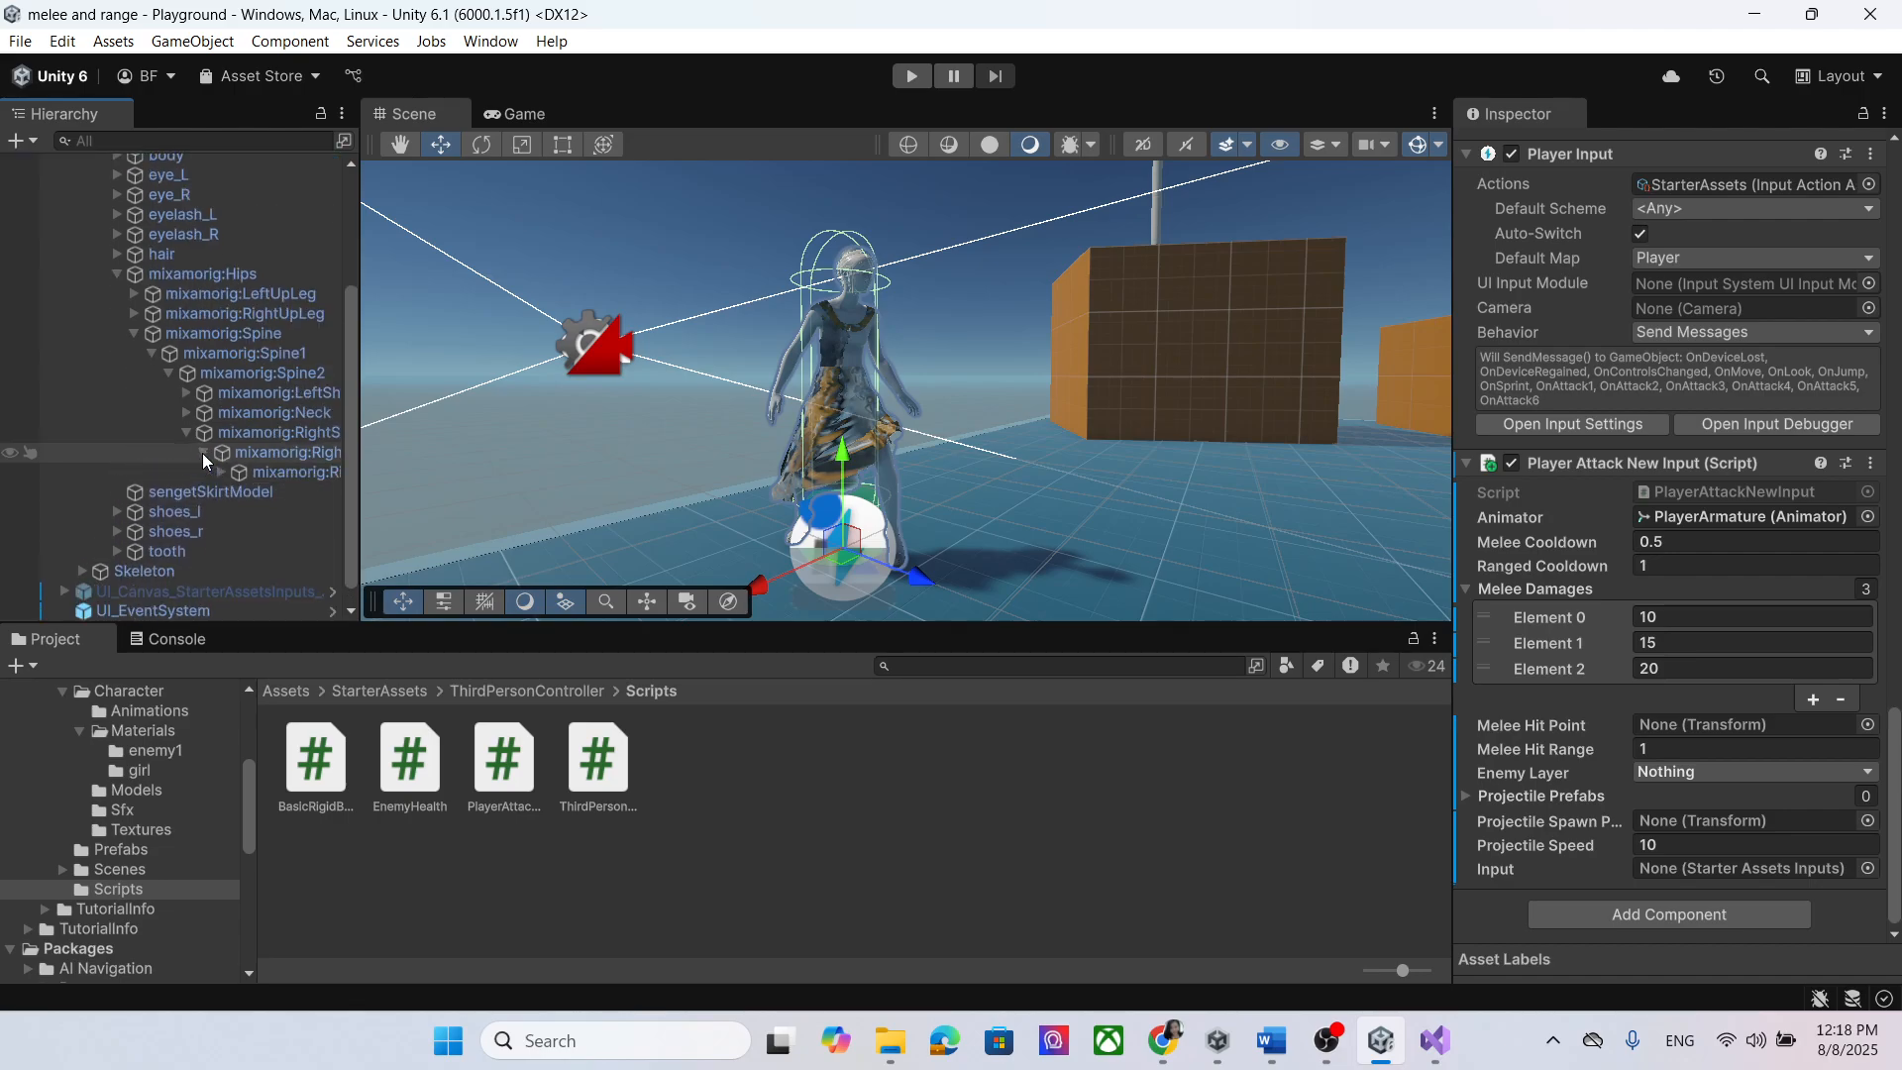
{"action": "left_click_drag", "start_coordinate": [355, 463], "coordinate": [478, 468]}
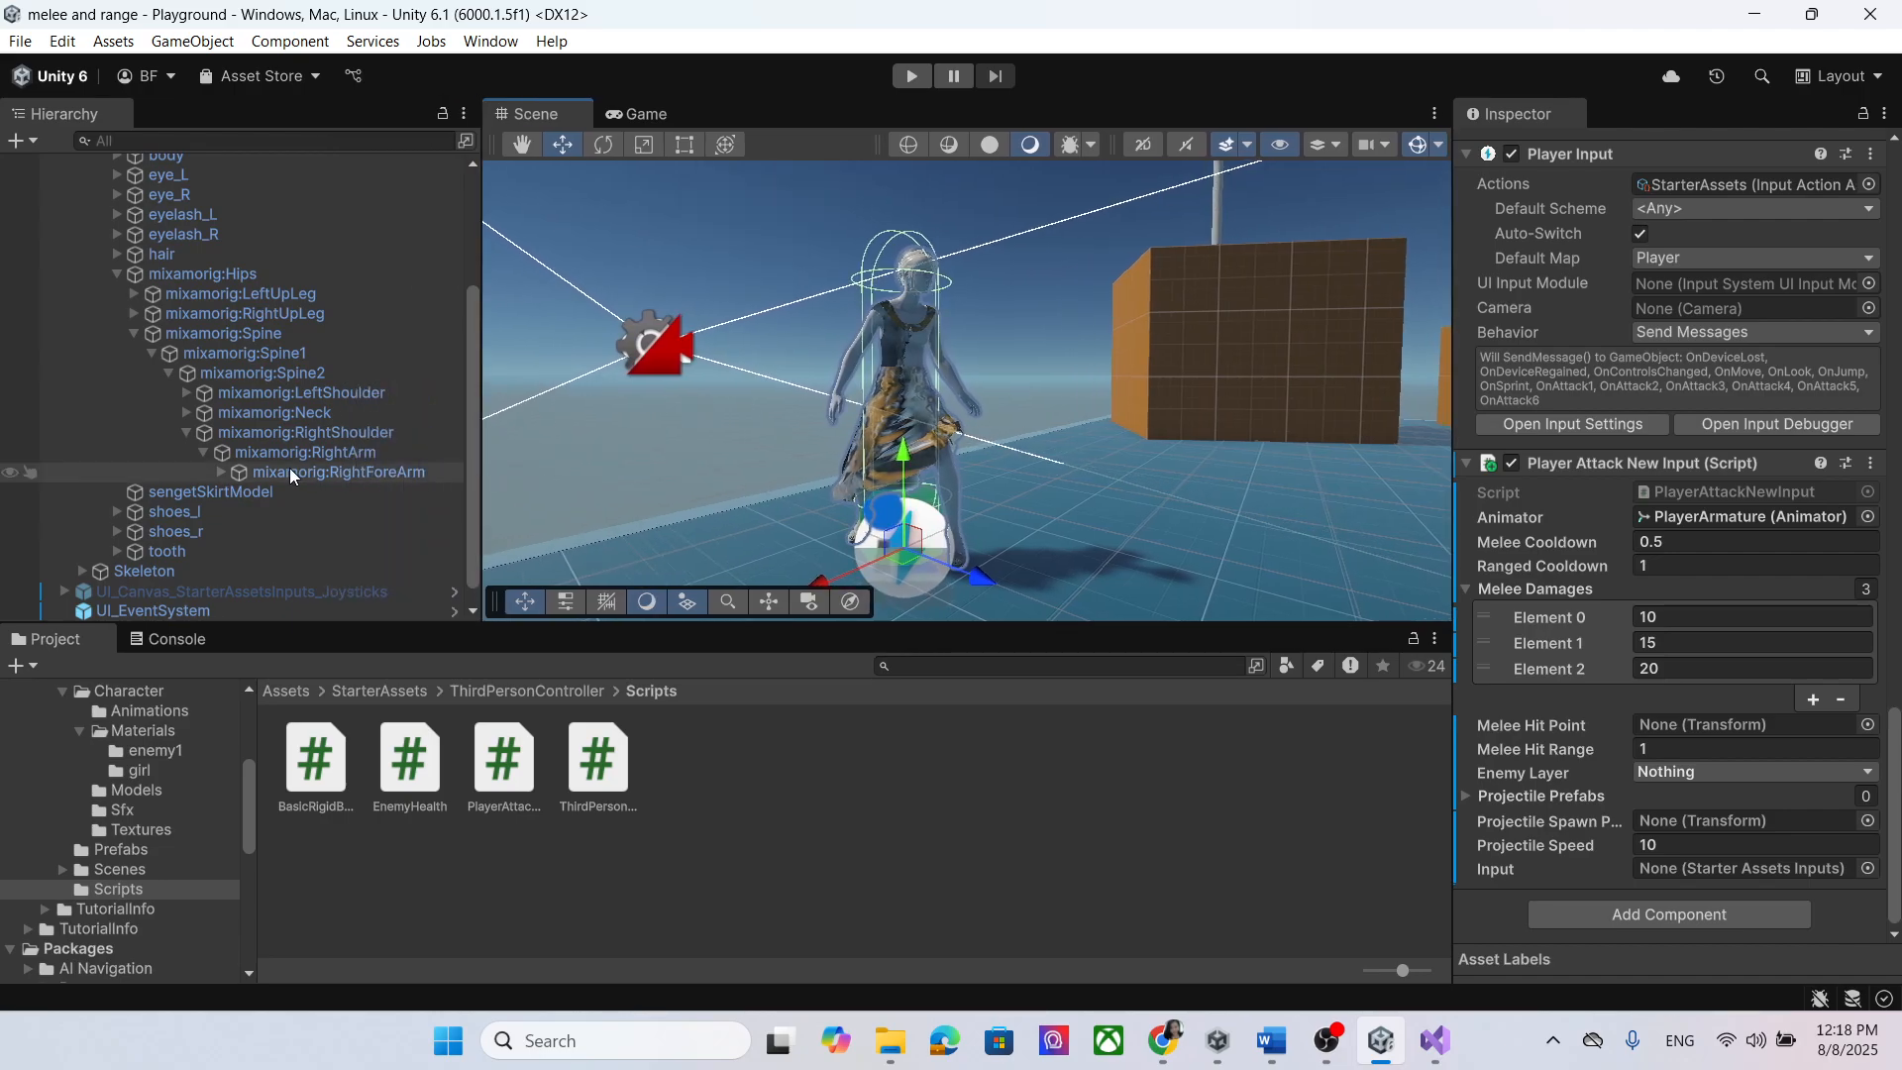
{"action": "left_click", "coordinate": [222, 473]}
{"action": "scroll", "coordinate": [297, 451], "scroll_direction": "down", "scroll_amount": 1}
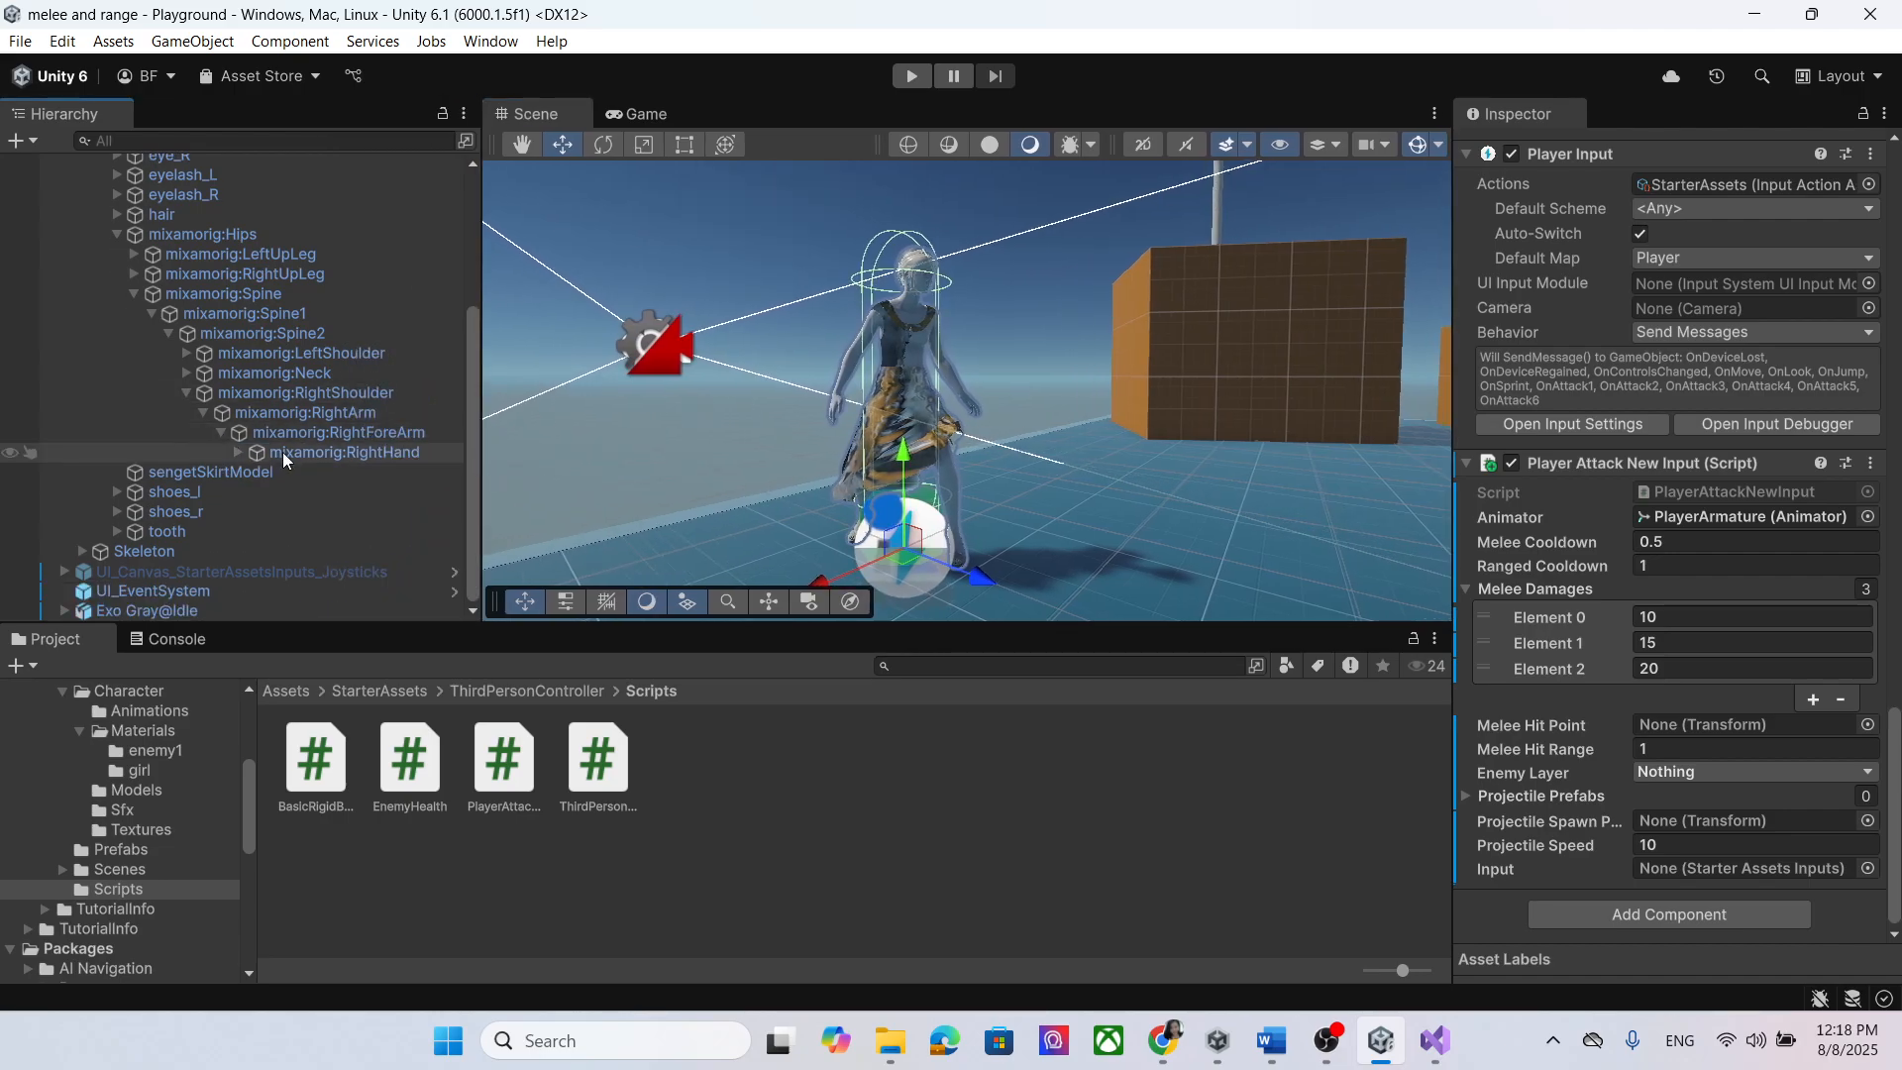
{"action": "left_click", "coordinate": [401, 452]}
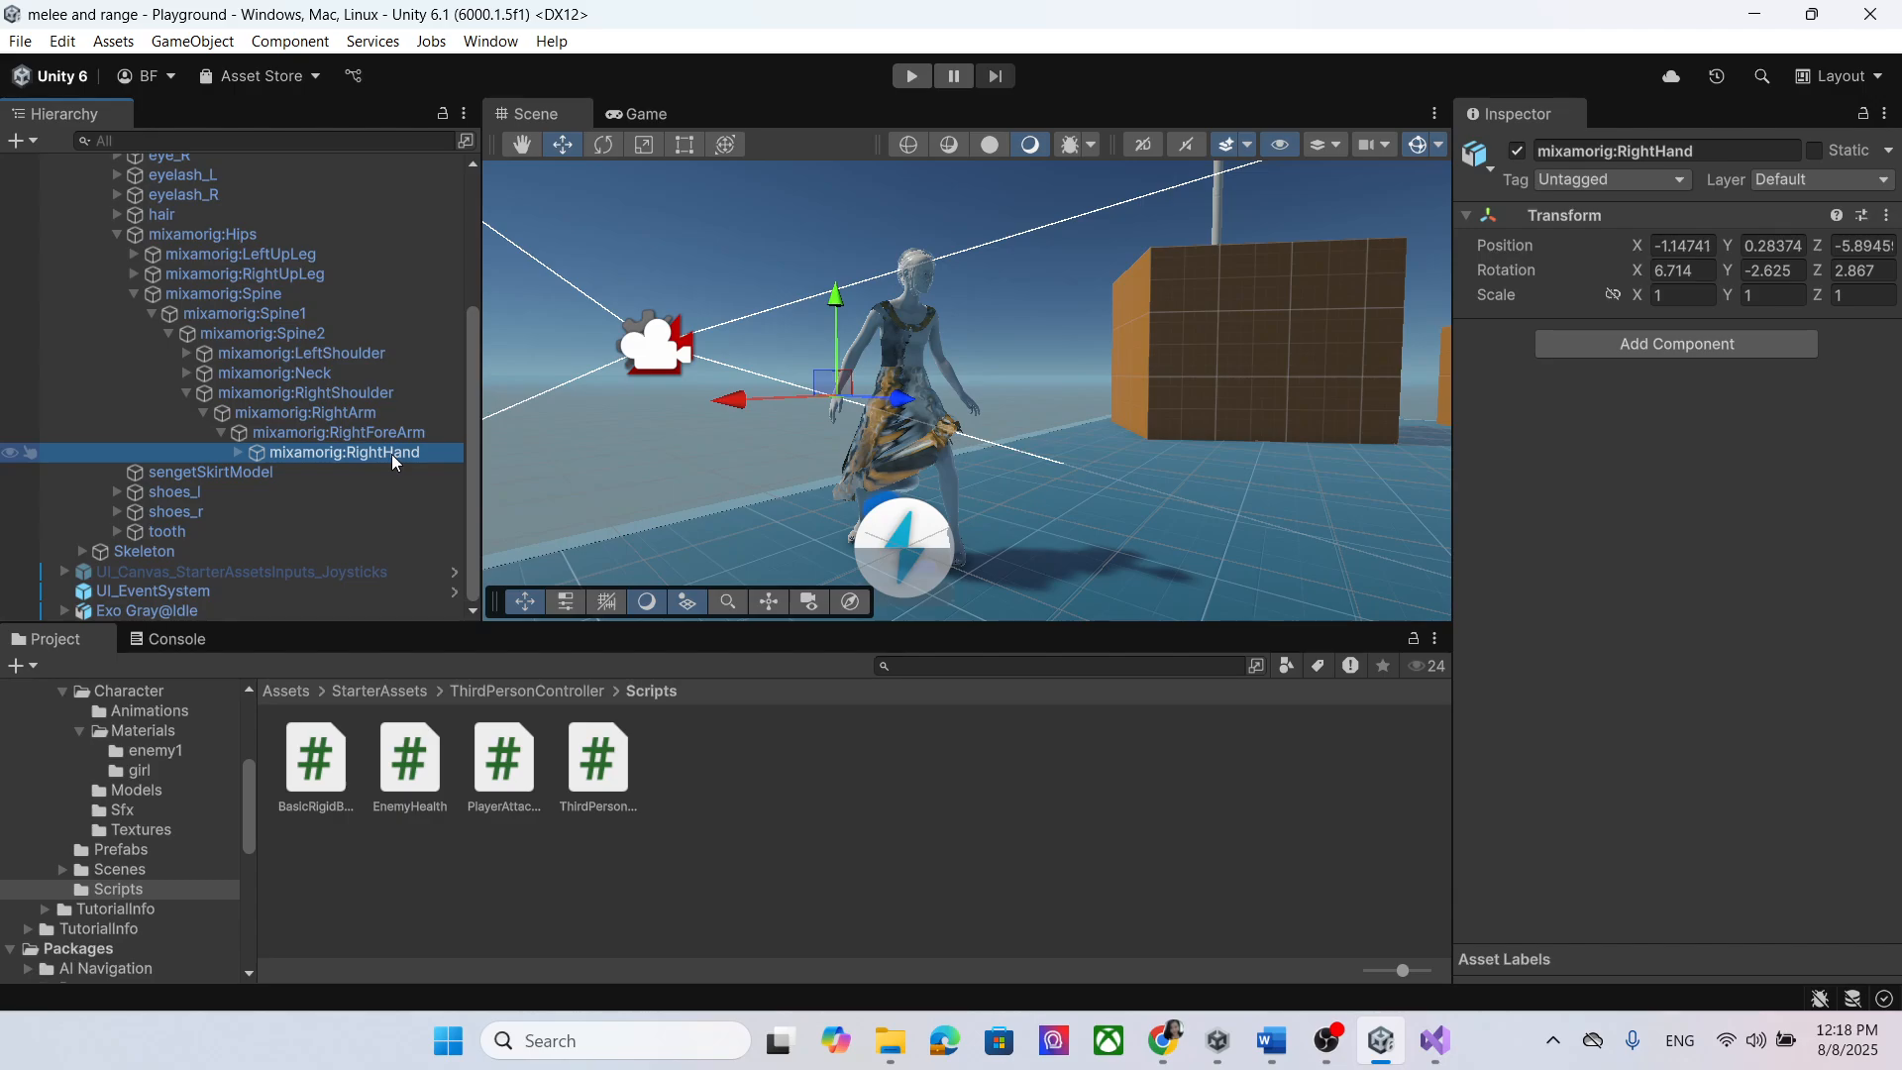
Step: Create an empty child object named hitPoint under the mixamorig:RightHand bone of PlayerArmature
{"action": "scroll", "coordinate": [242, 211], "scroll_direction": "up", "scroll_amount": 5}
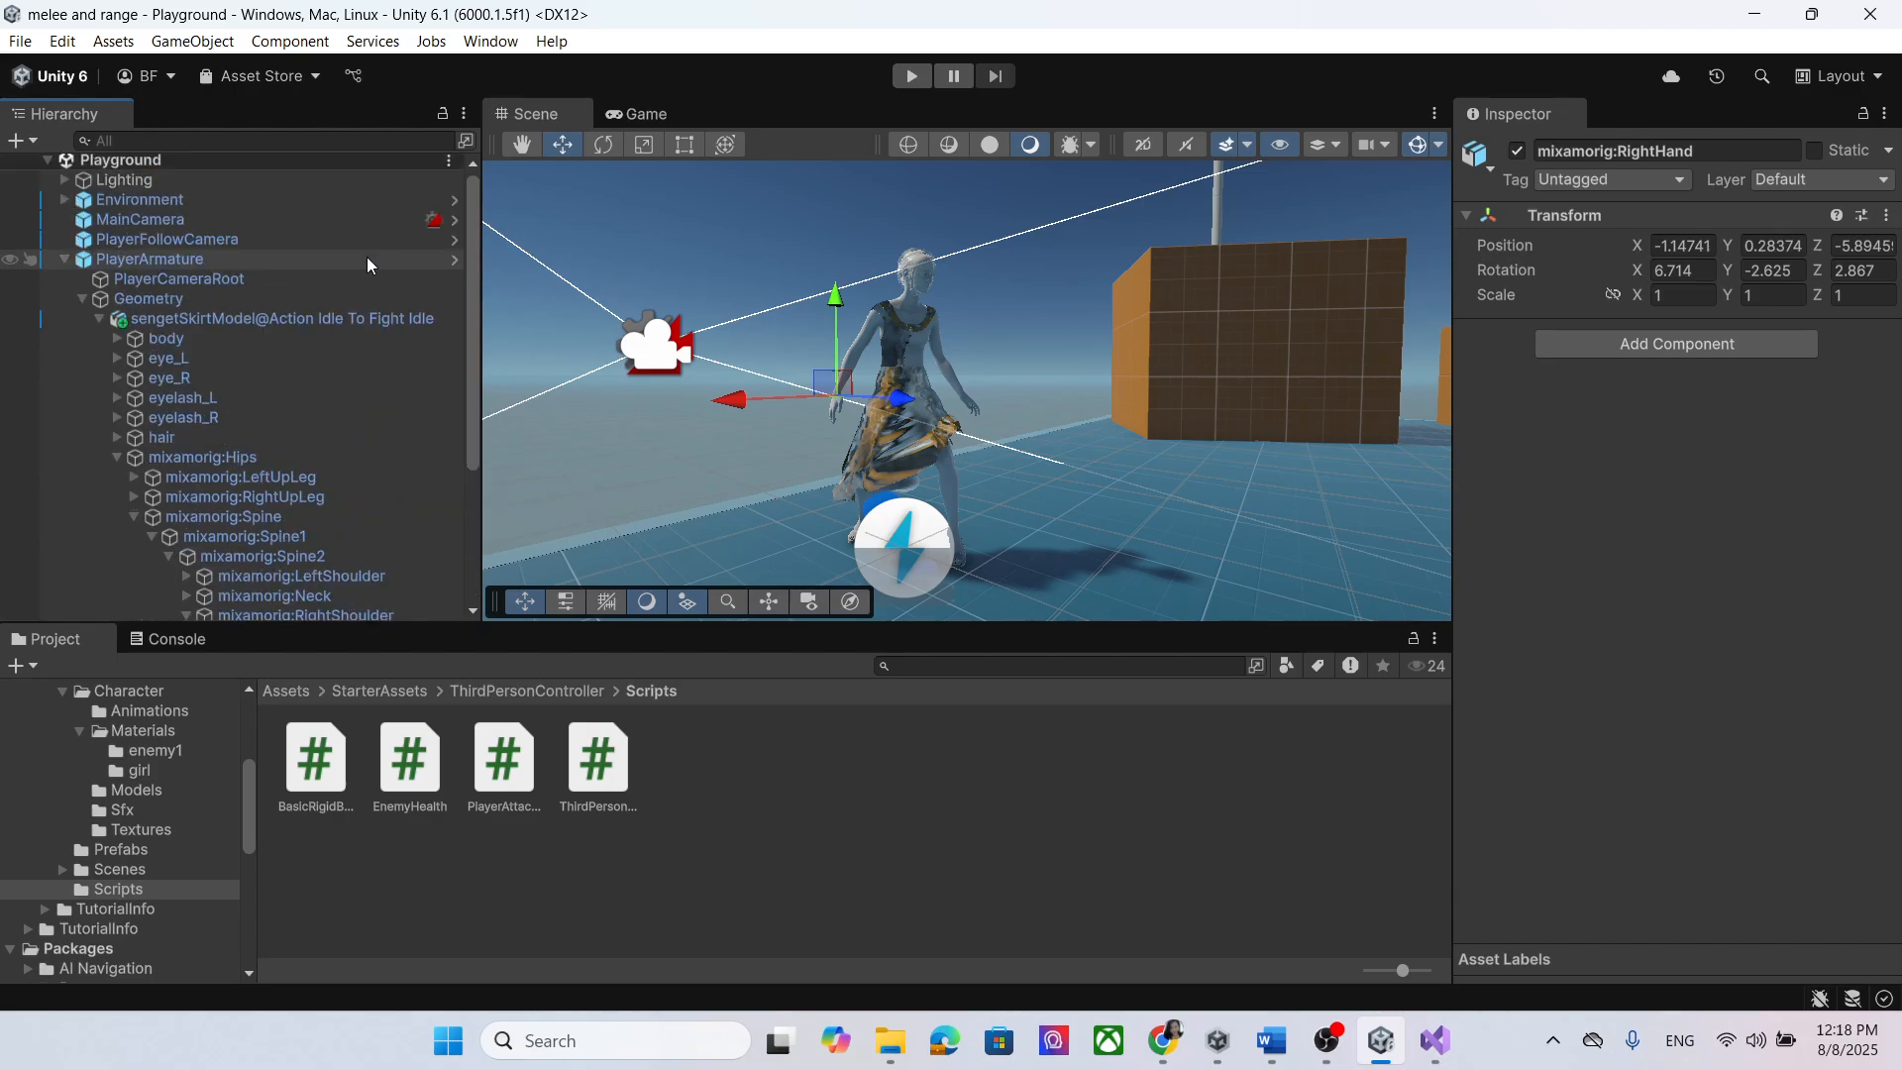
{"action": "left_click", "coordinate": [260, 257]}
{"action": "scroll", "coordinate": [1651, 510], "scroll_direction": "down", "scroll_amount": 10}
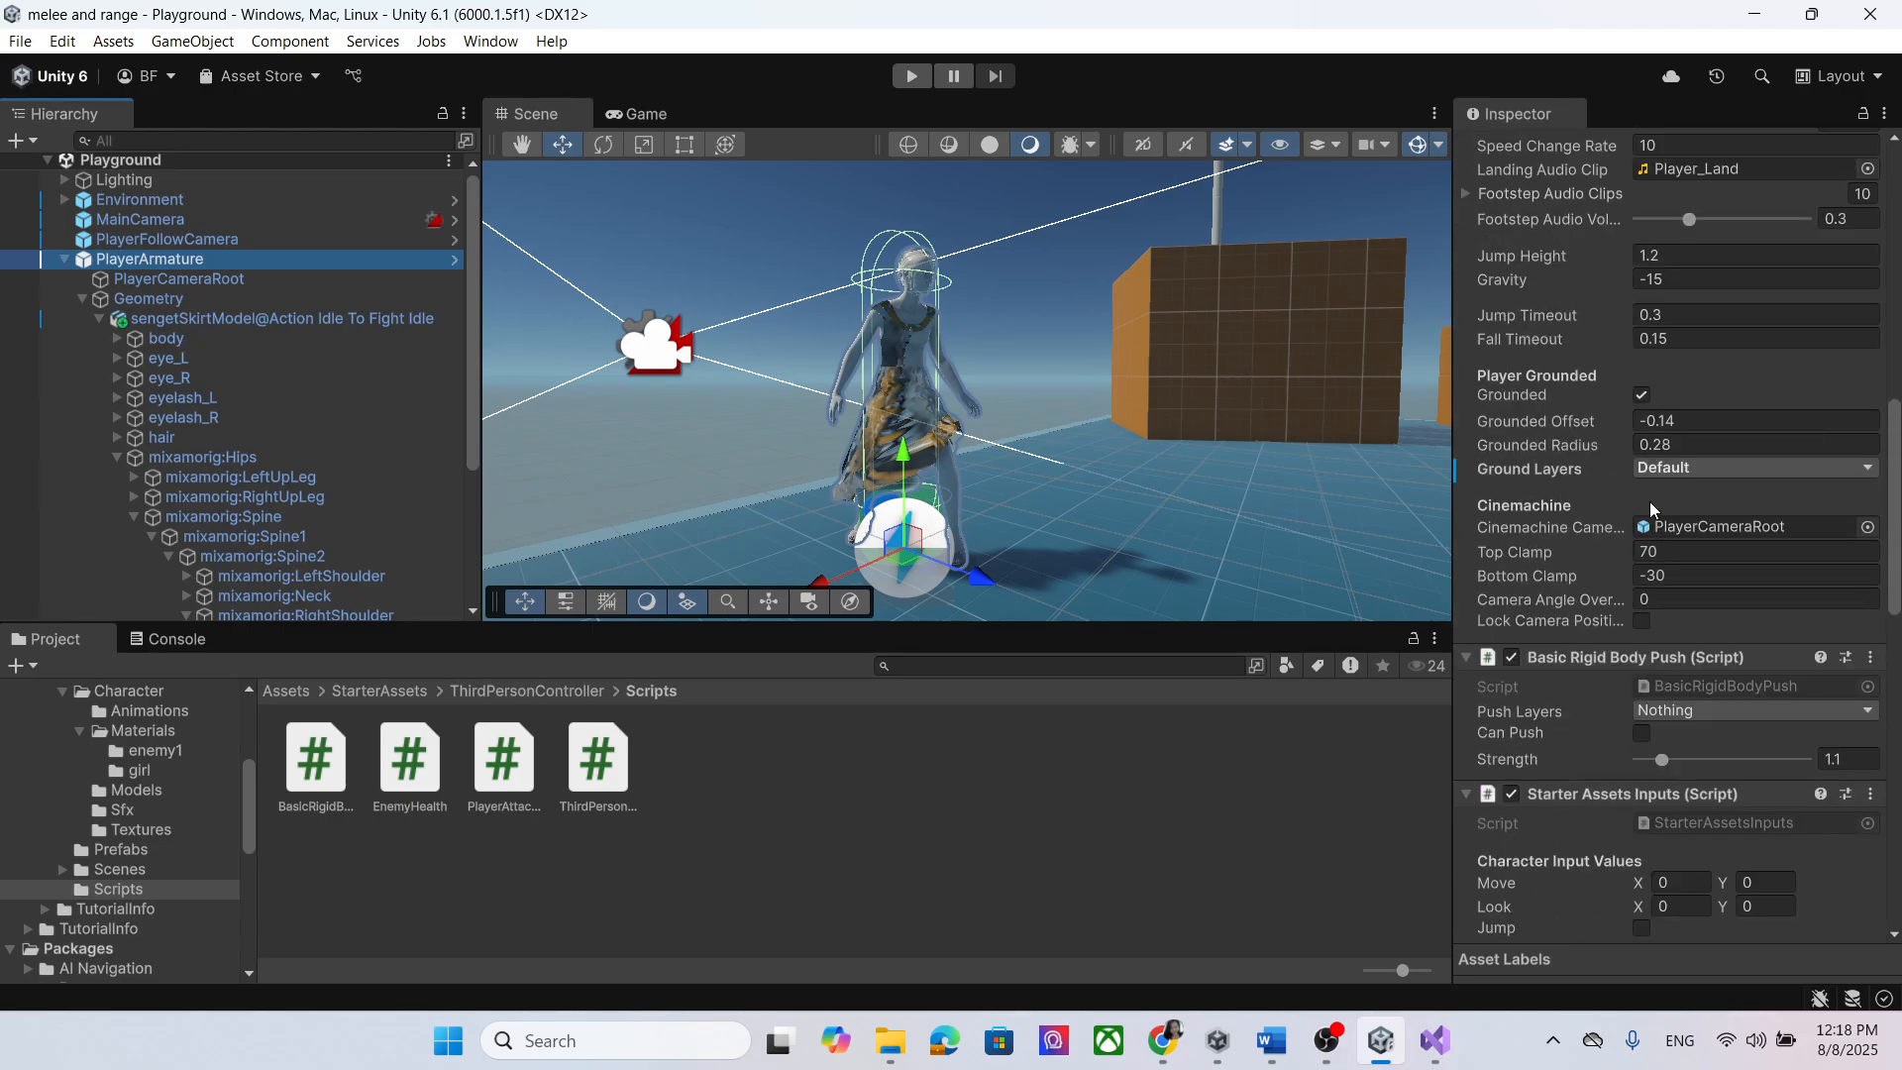
{"action": "scroll", "coordinate": [1652, 509], "scroll_direction": "down", "scroll_amount": 10}
{"action": "scroll", "coordinate": [402, 550], "scroll_direction": "down", "scroll_amount": 5}
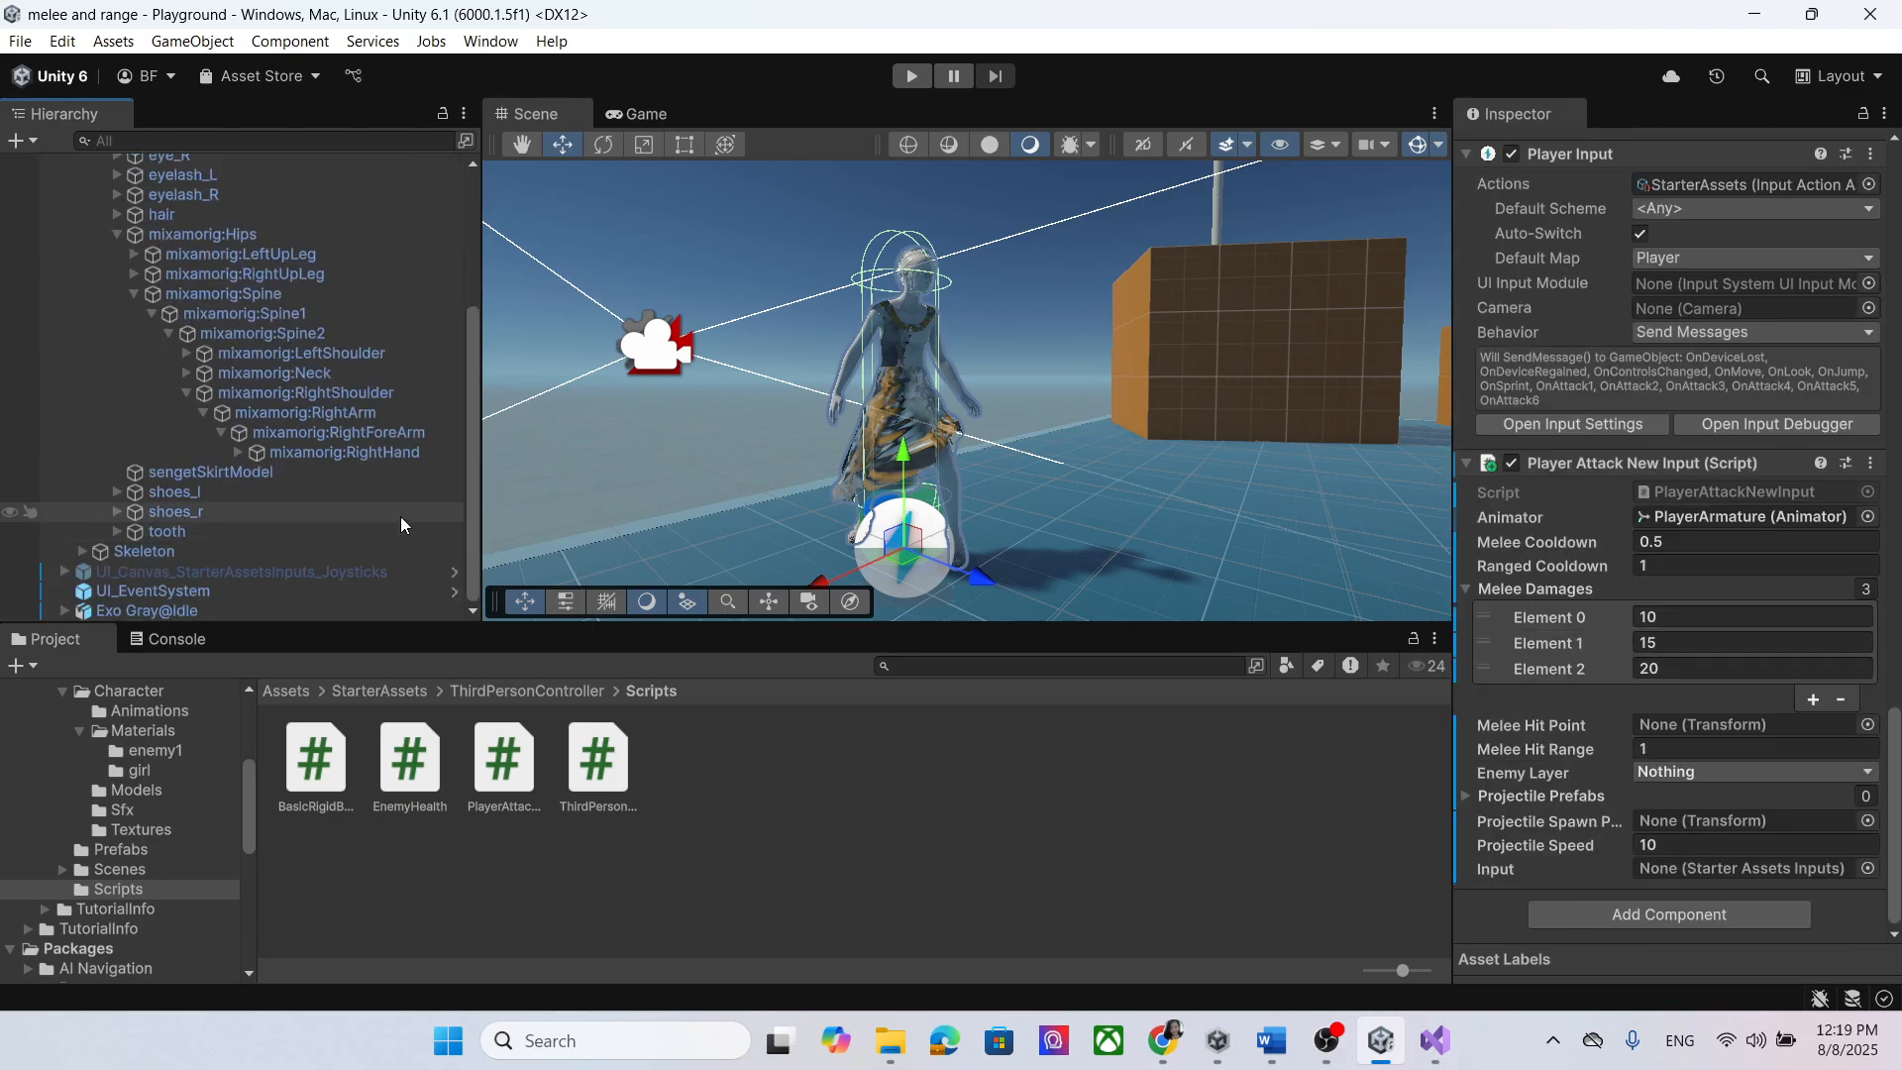
{"action": "right_click", "coordinate": [358, 453]}
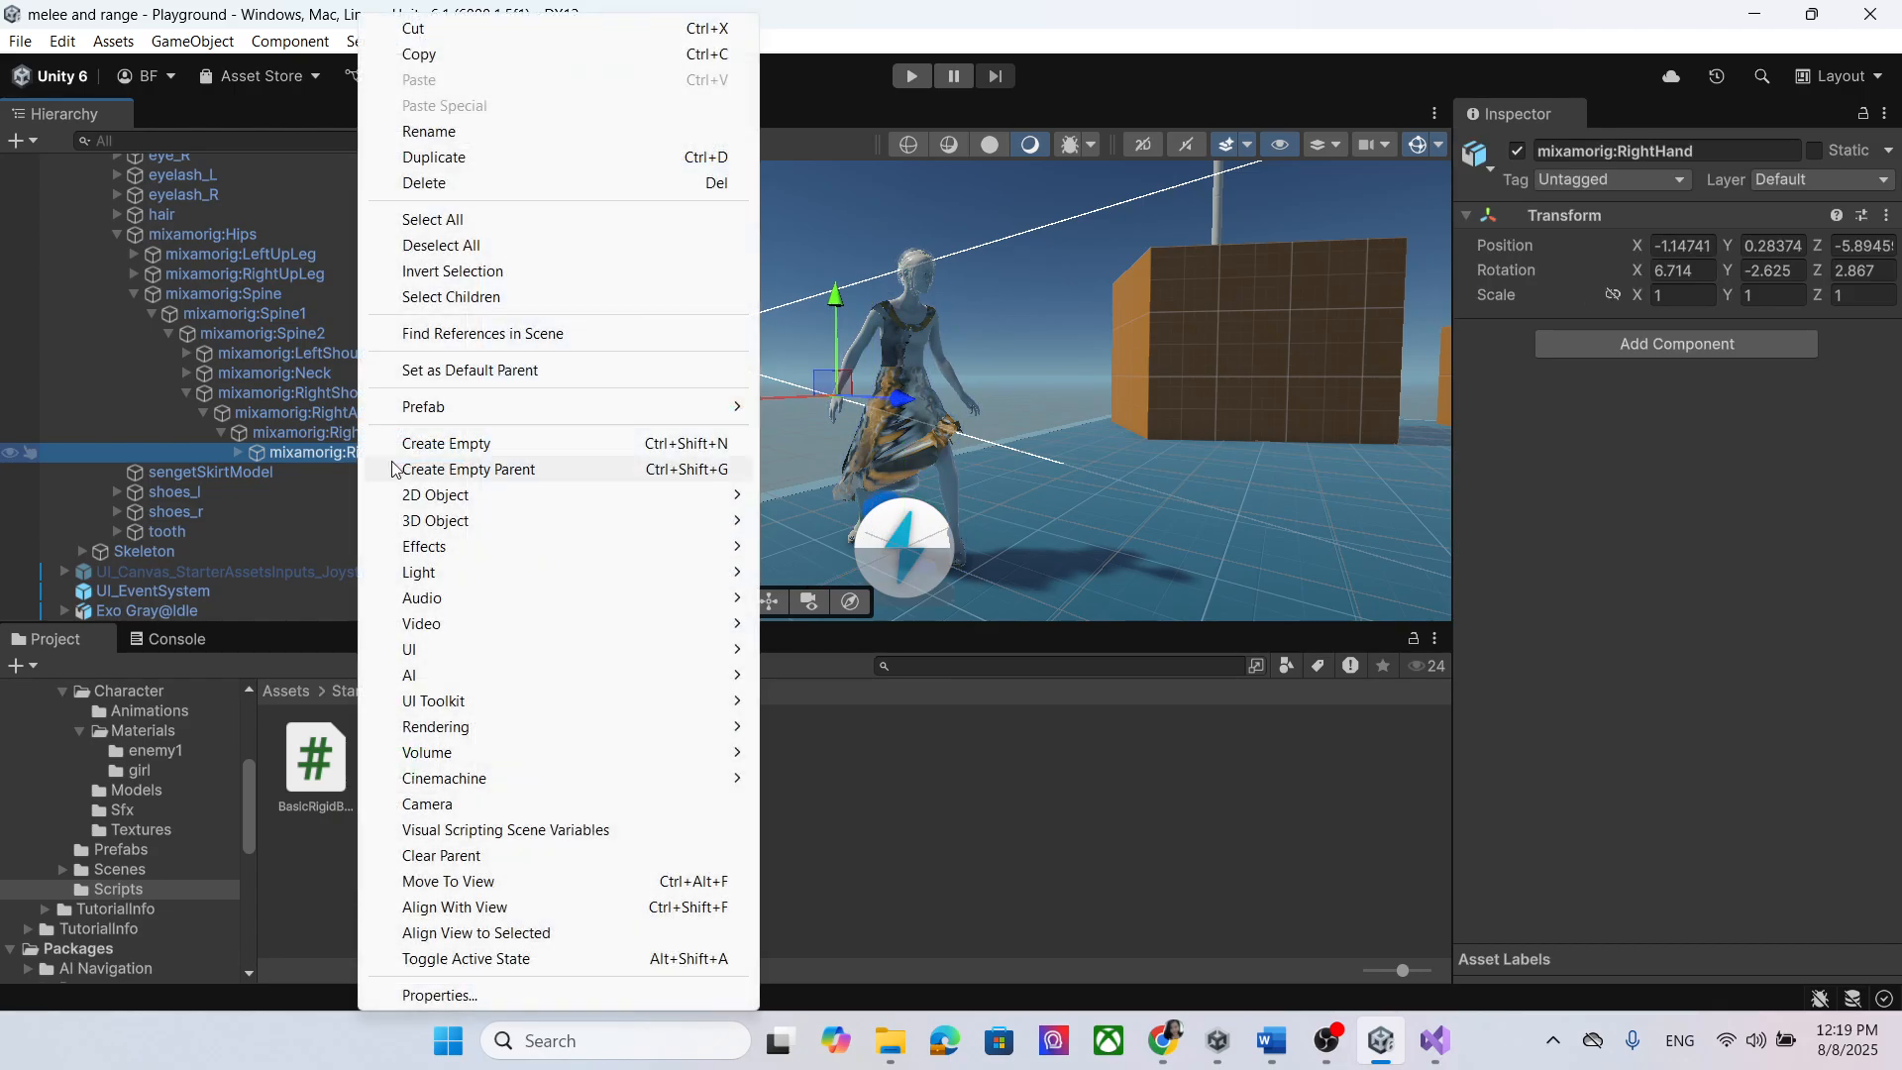
{"action": "left_click", "coordinate": [499, 452]}
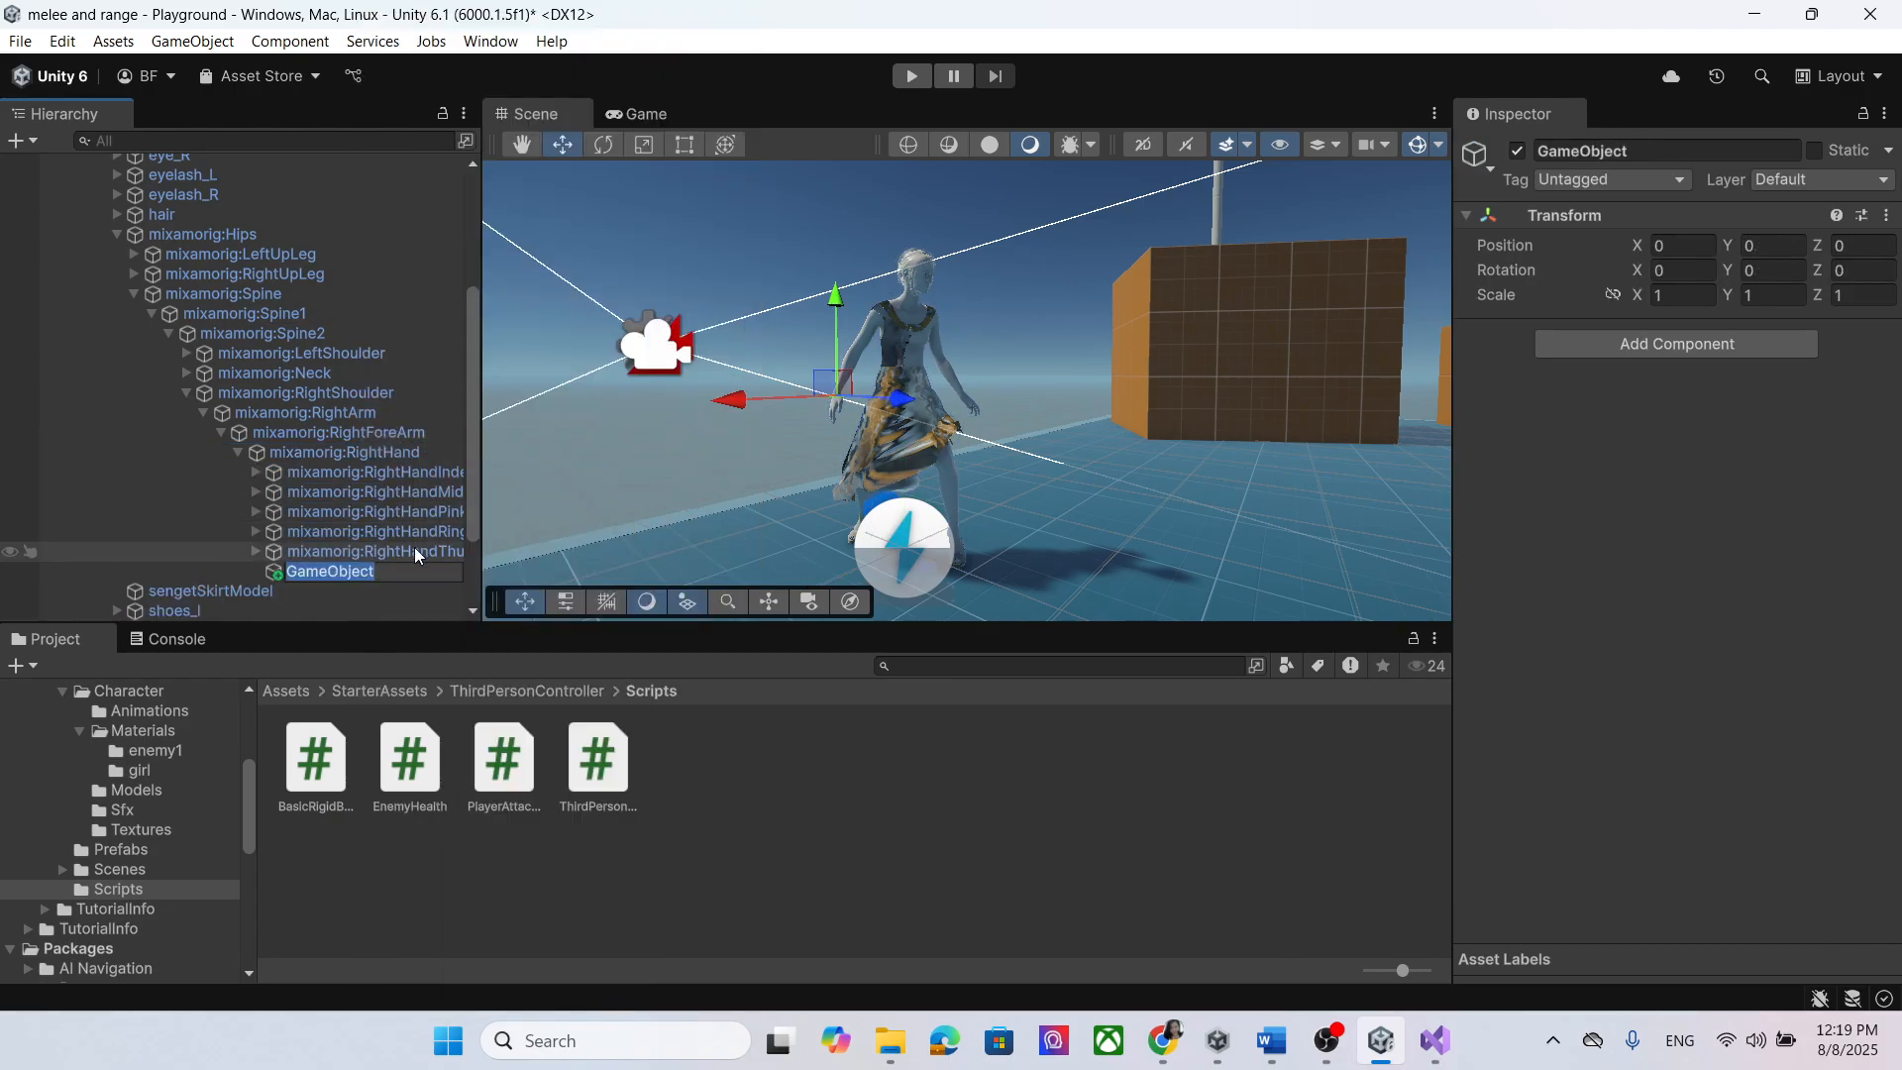
{"action": "type", "text": "hitPoint"}
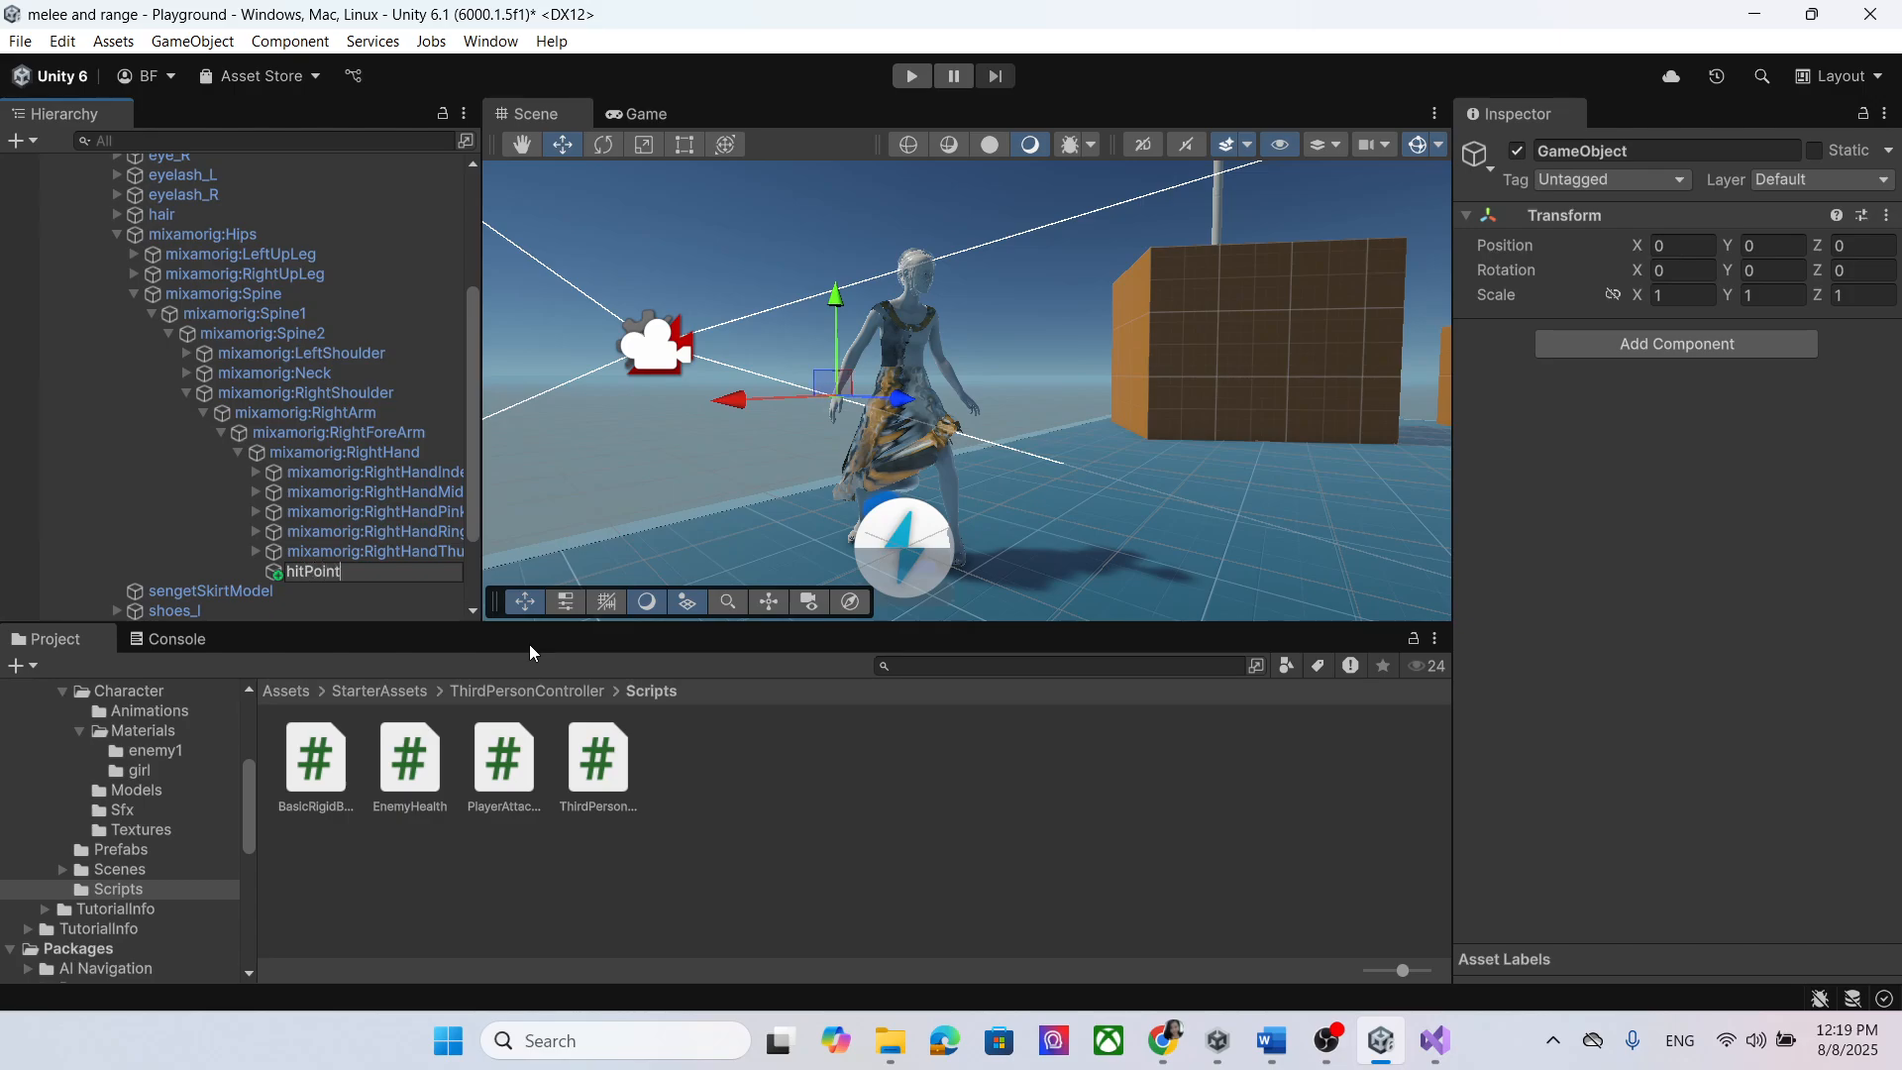
{"action": "key", "text": "Return"}
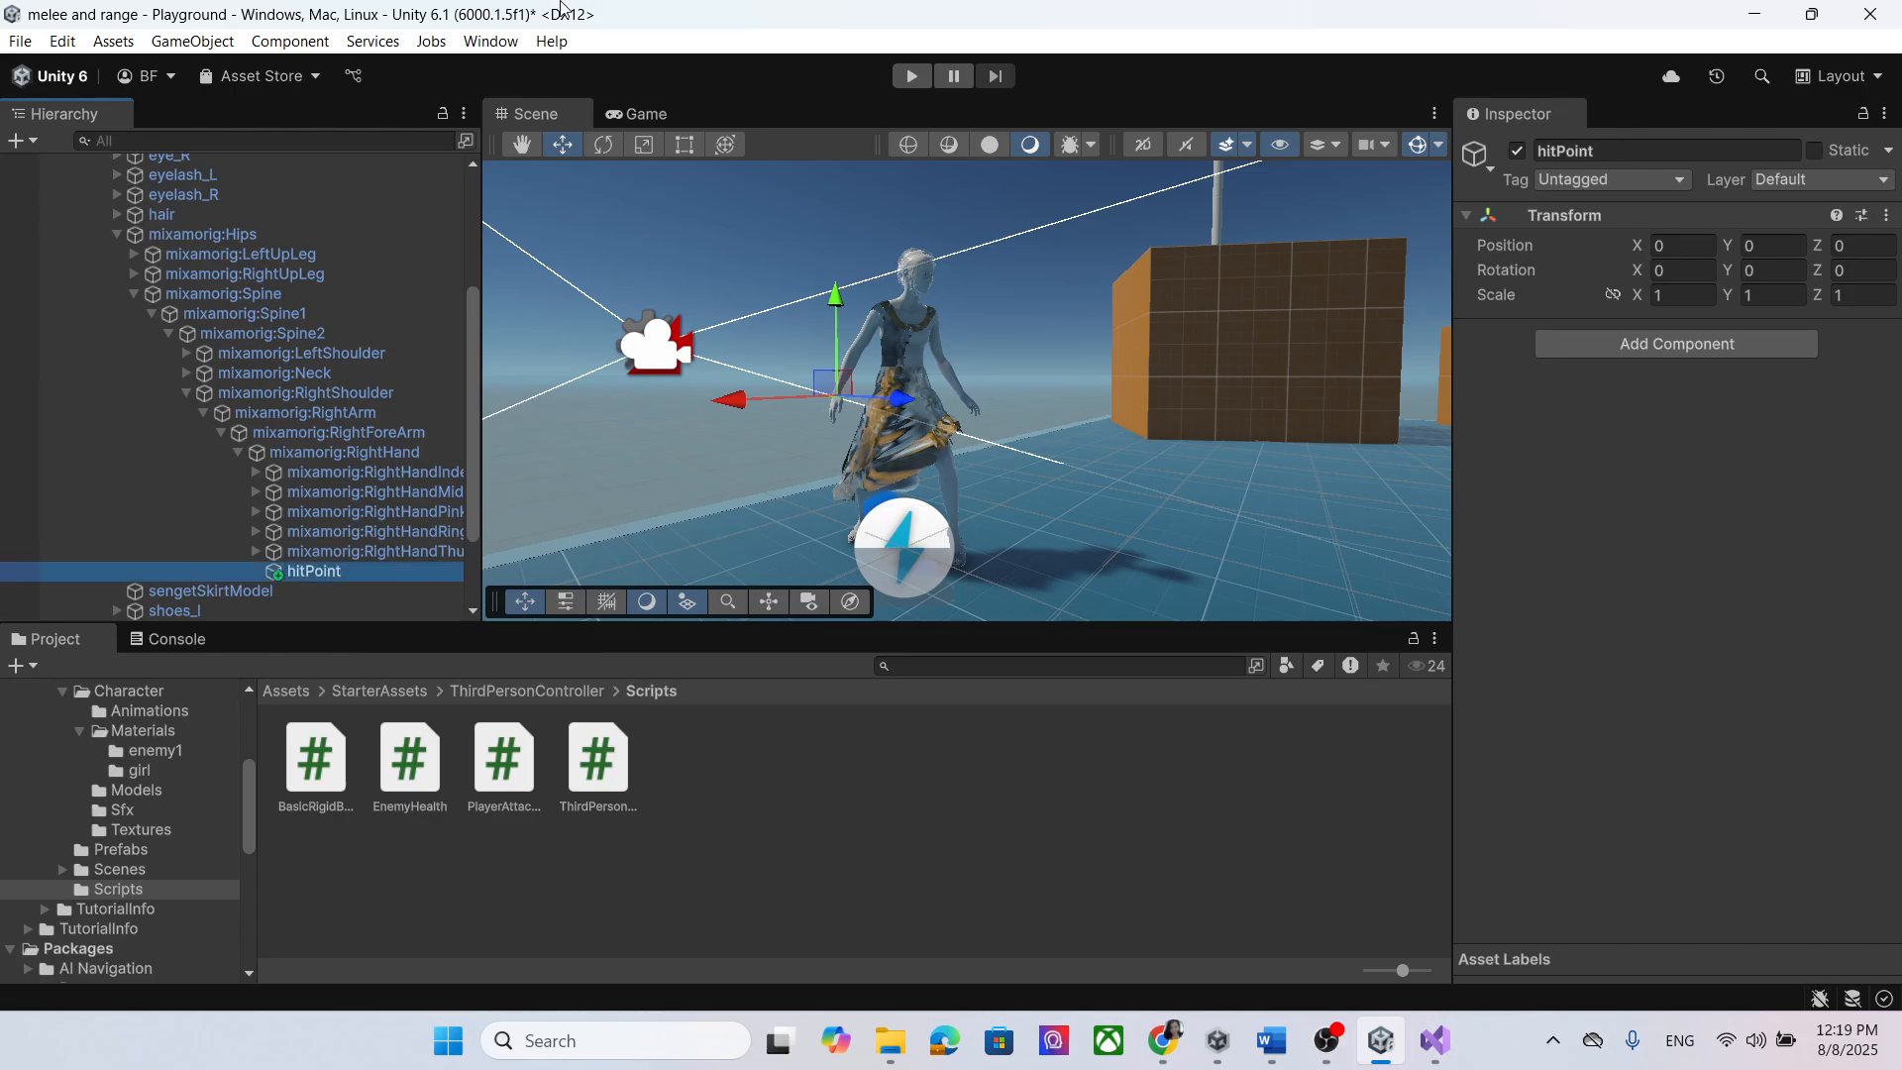
Step: Move hitPoint away from the hand to about X -0.253, Y 0.131, Z 0.163 and save the scene
{"action": "left_click_drag", "start_coordinate": [918, 401], "coordinate": [943, 399]}
{"action": "left_click_drag", "start_coordinate": [870, 293], "coordinate": [871, 315]}
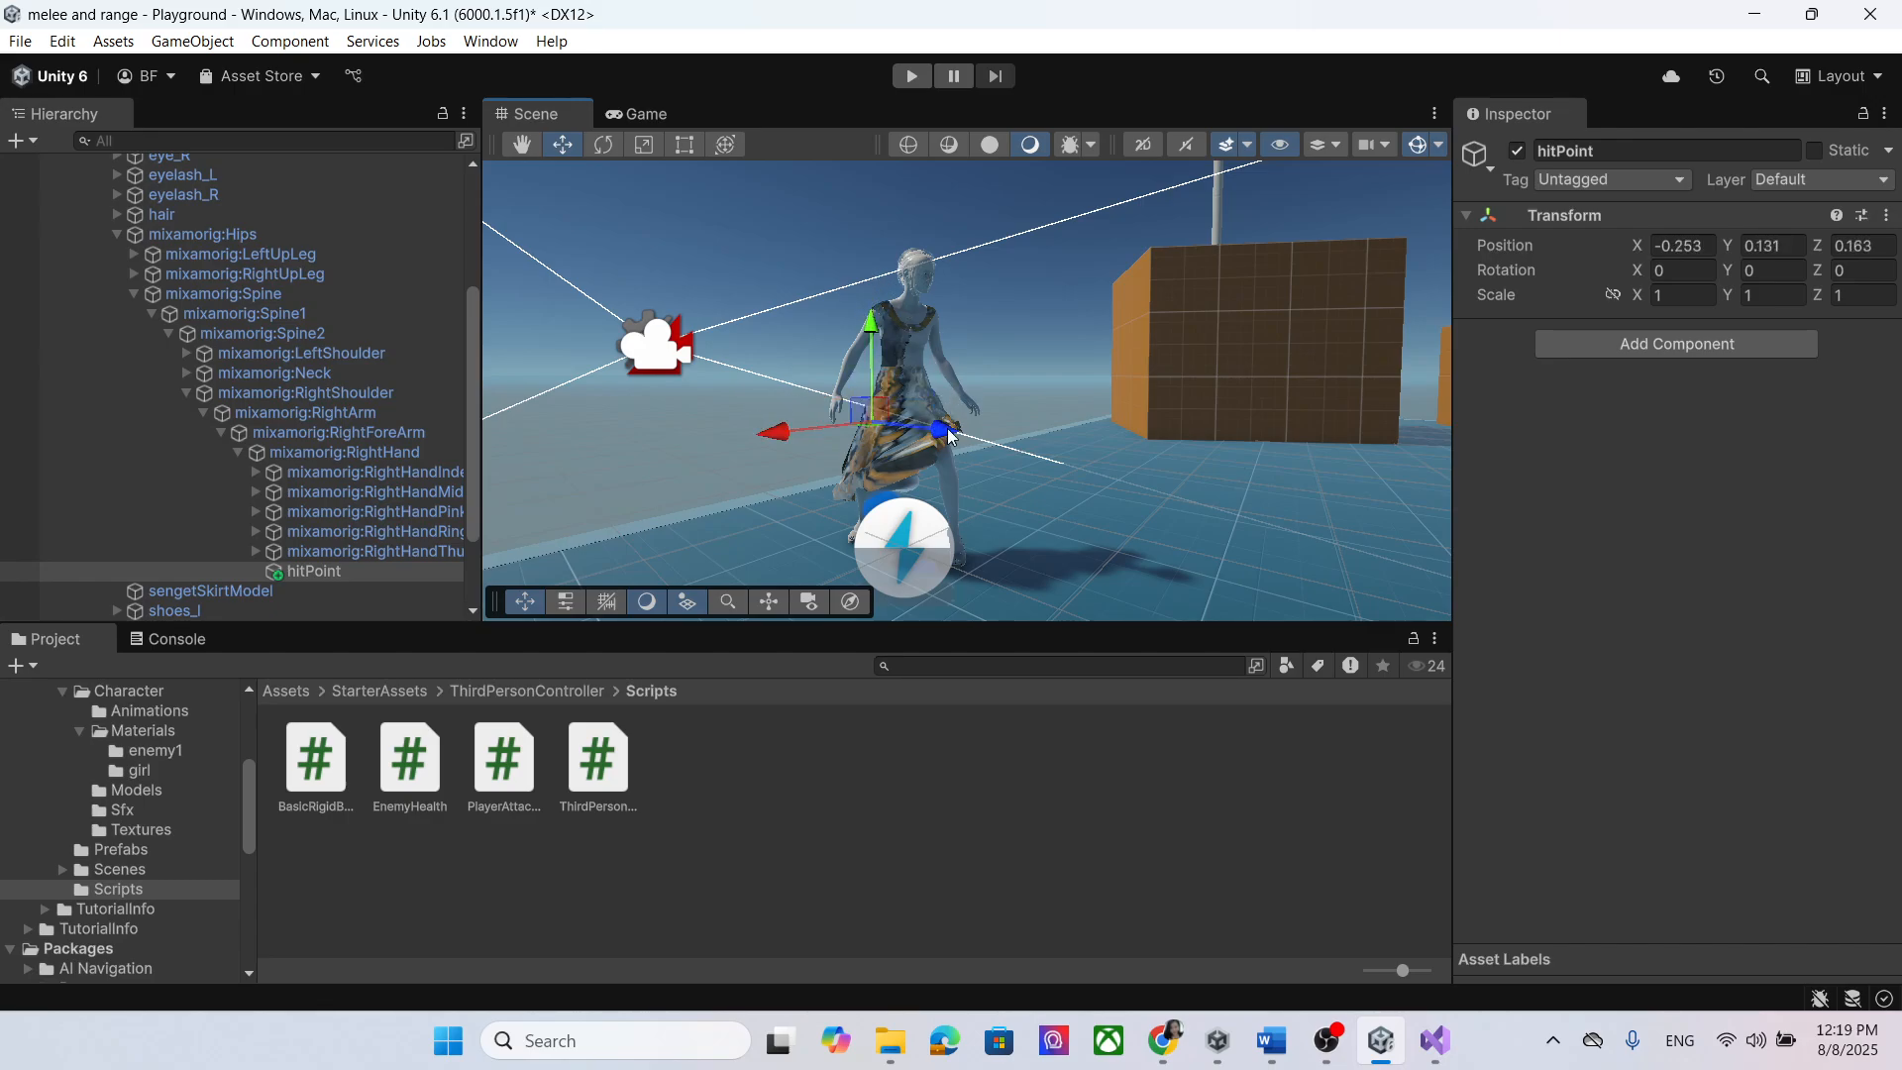
{"action": "left_click_drag", "start_coordinate": [945, 431], "coordinate": [949, 436]}
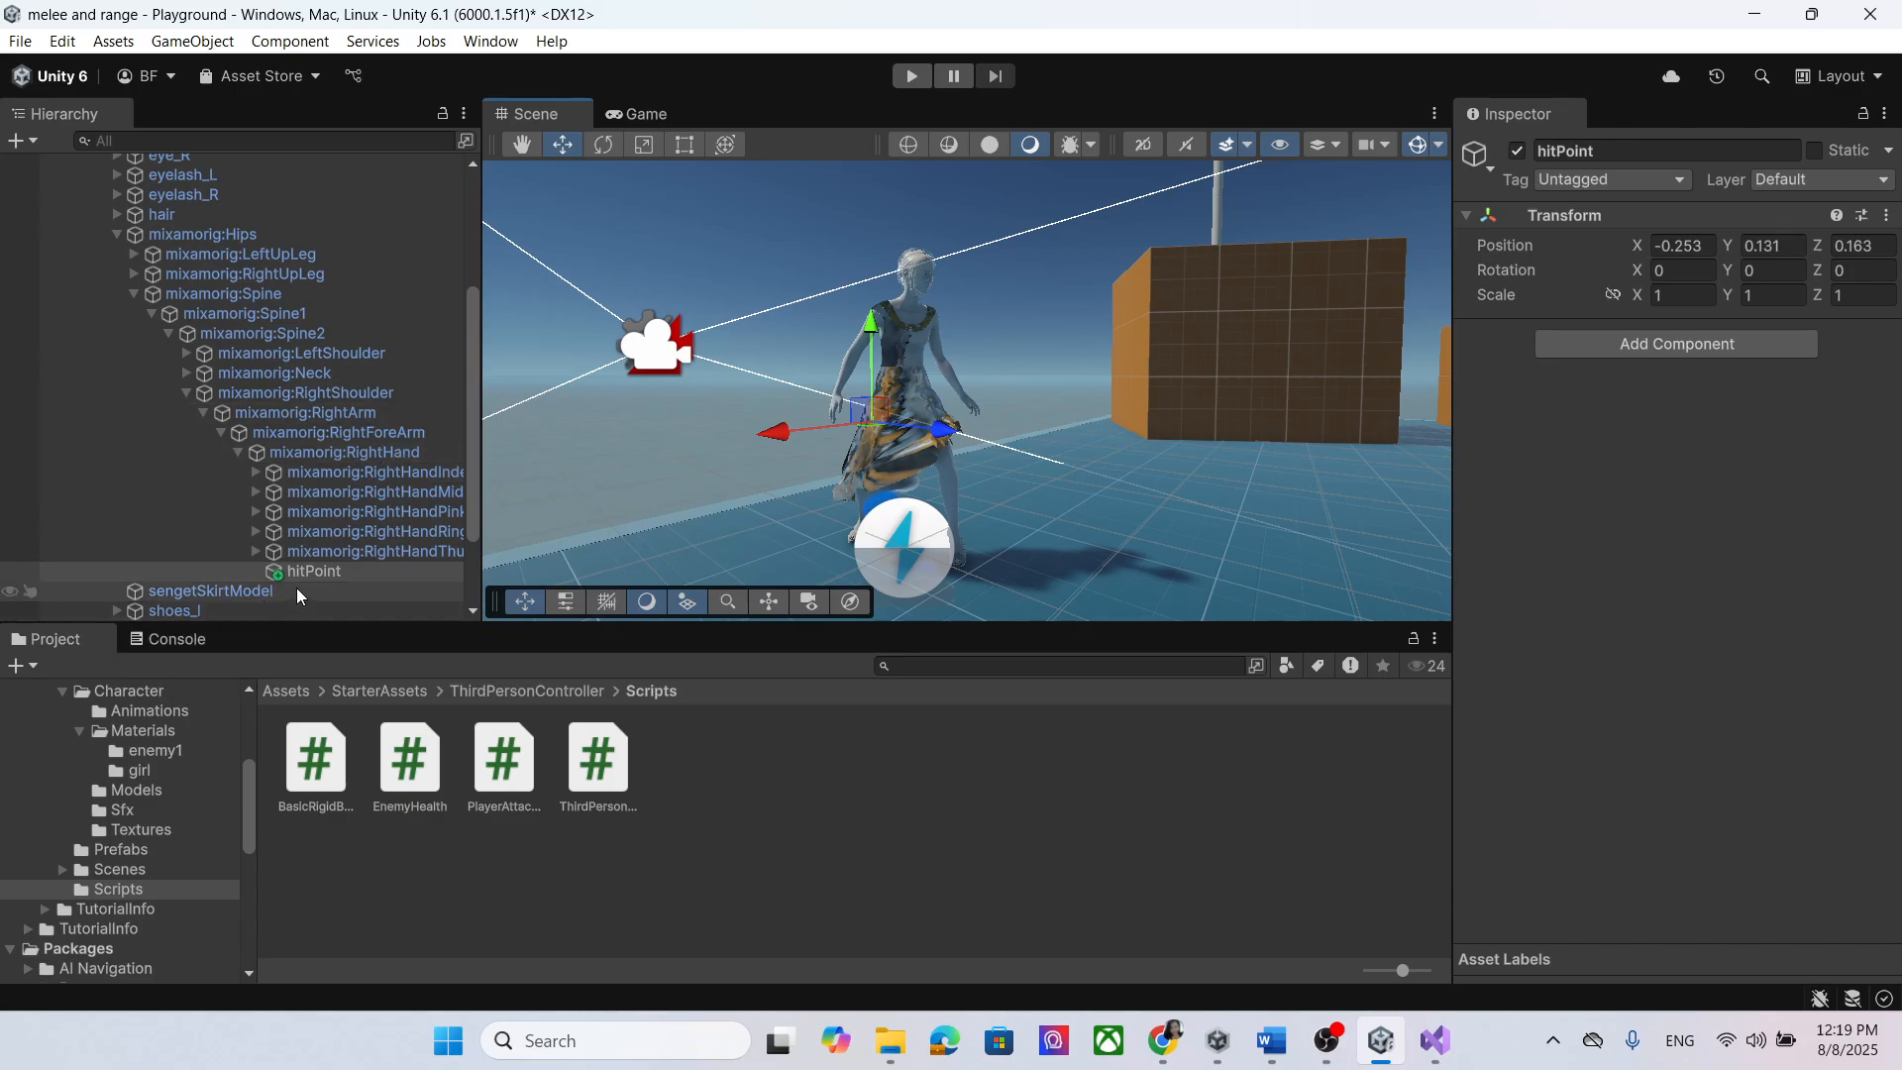
{"action": "key", "text": "ctrl+s"}
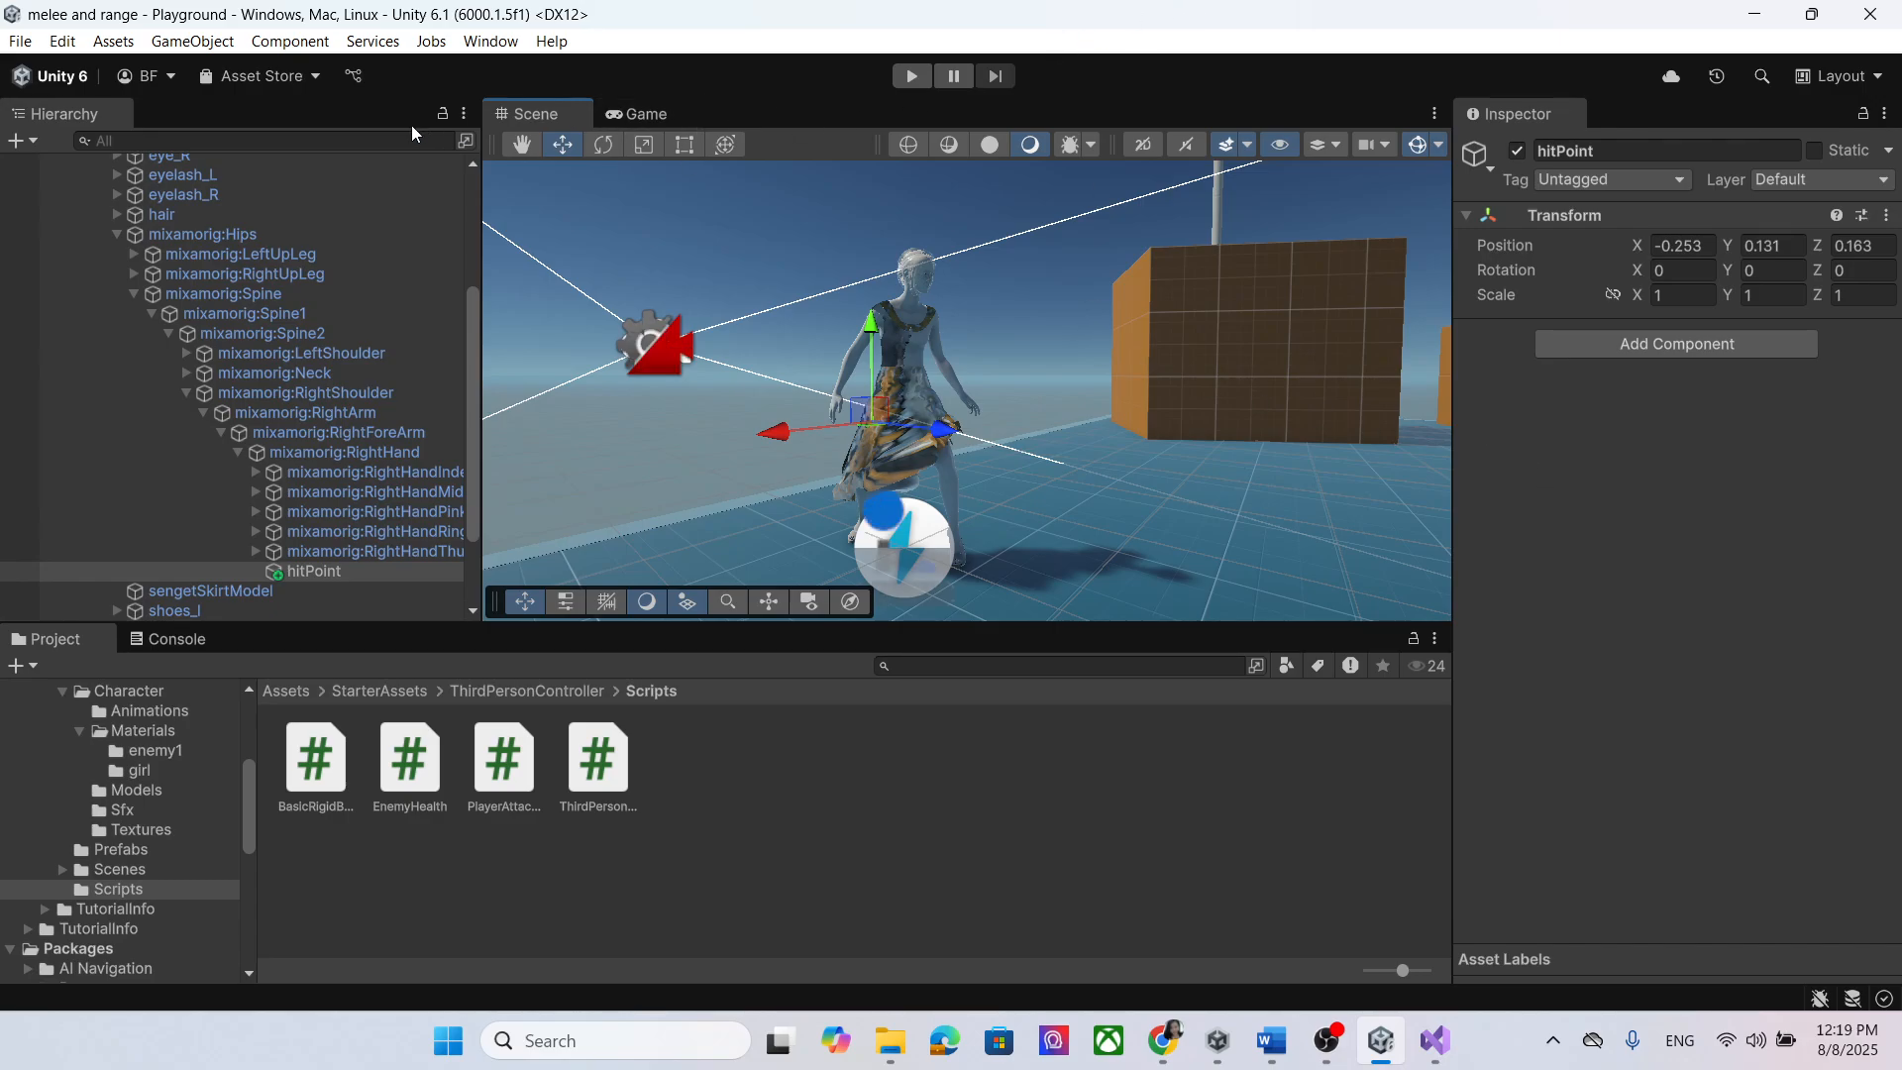
Step: Assign hitPoint as the Melee Hit Point of the Player Attack New Input component on PlayerArmature
{"action": "scroll", "coordinate": [297, 298], "scroll_direction": "up", "scroll_amount": 3}
{"action": "left_click", "coordinate": [148, 261]}
{"action": "scroll", "coordinate": [1823, 597], "scroll_direction": "down", "scroll_amount": 5}
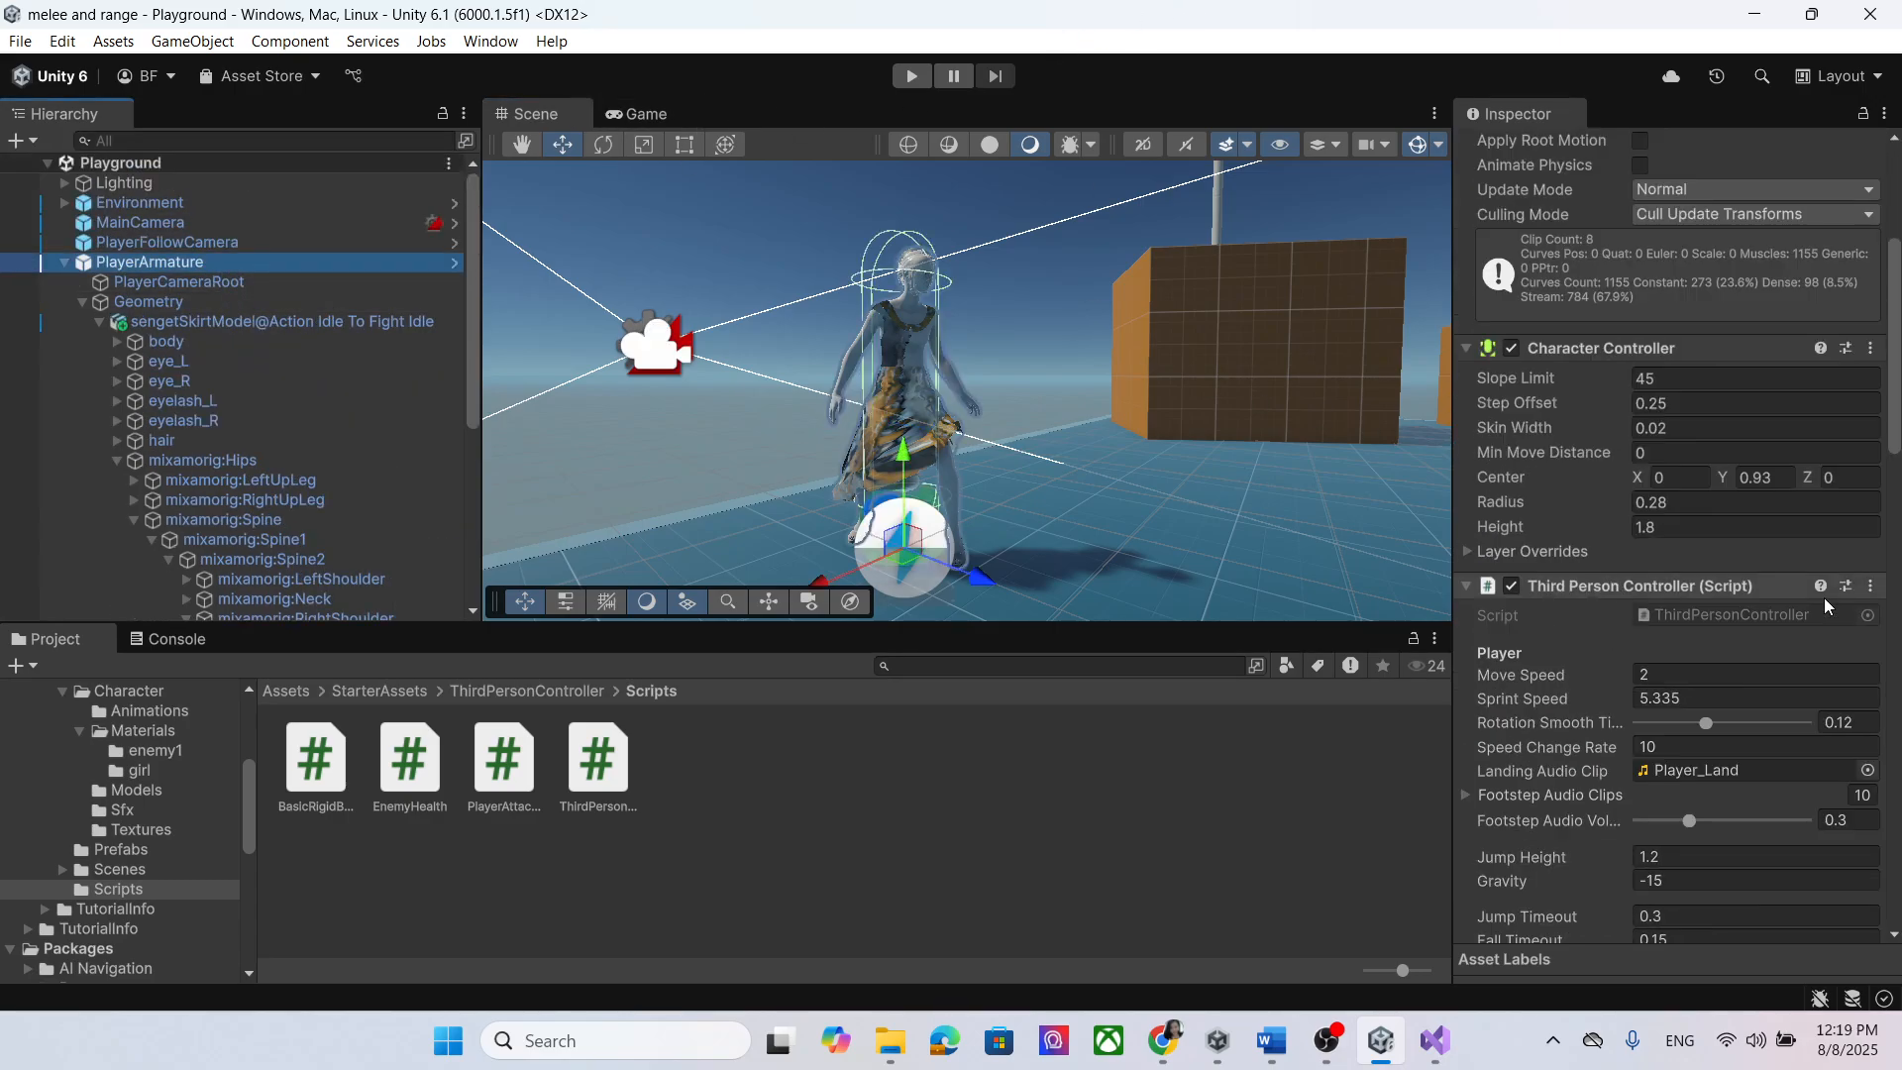
{"action": "scroll", "coordinate": [1823, 597], "scroll_direction": "down", "scroll_amount": 10}
{"action": "scroll", "coordinate": [1740, 749], "scroll_direction": "up", "scroll_amount": 2}
{"action": "scroll", "coordinate": [1775, 615], "scroll_direction": "down", "scroll_amount": 3}
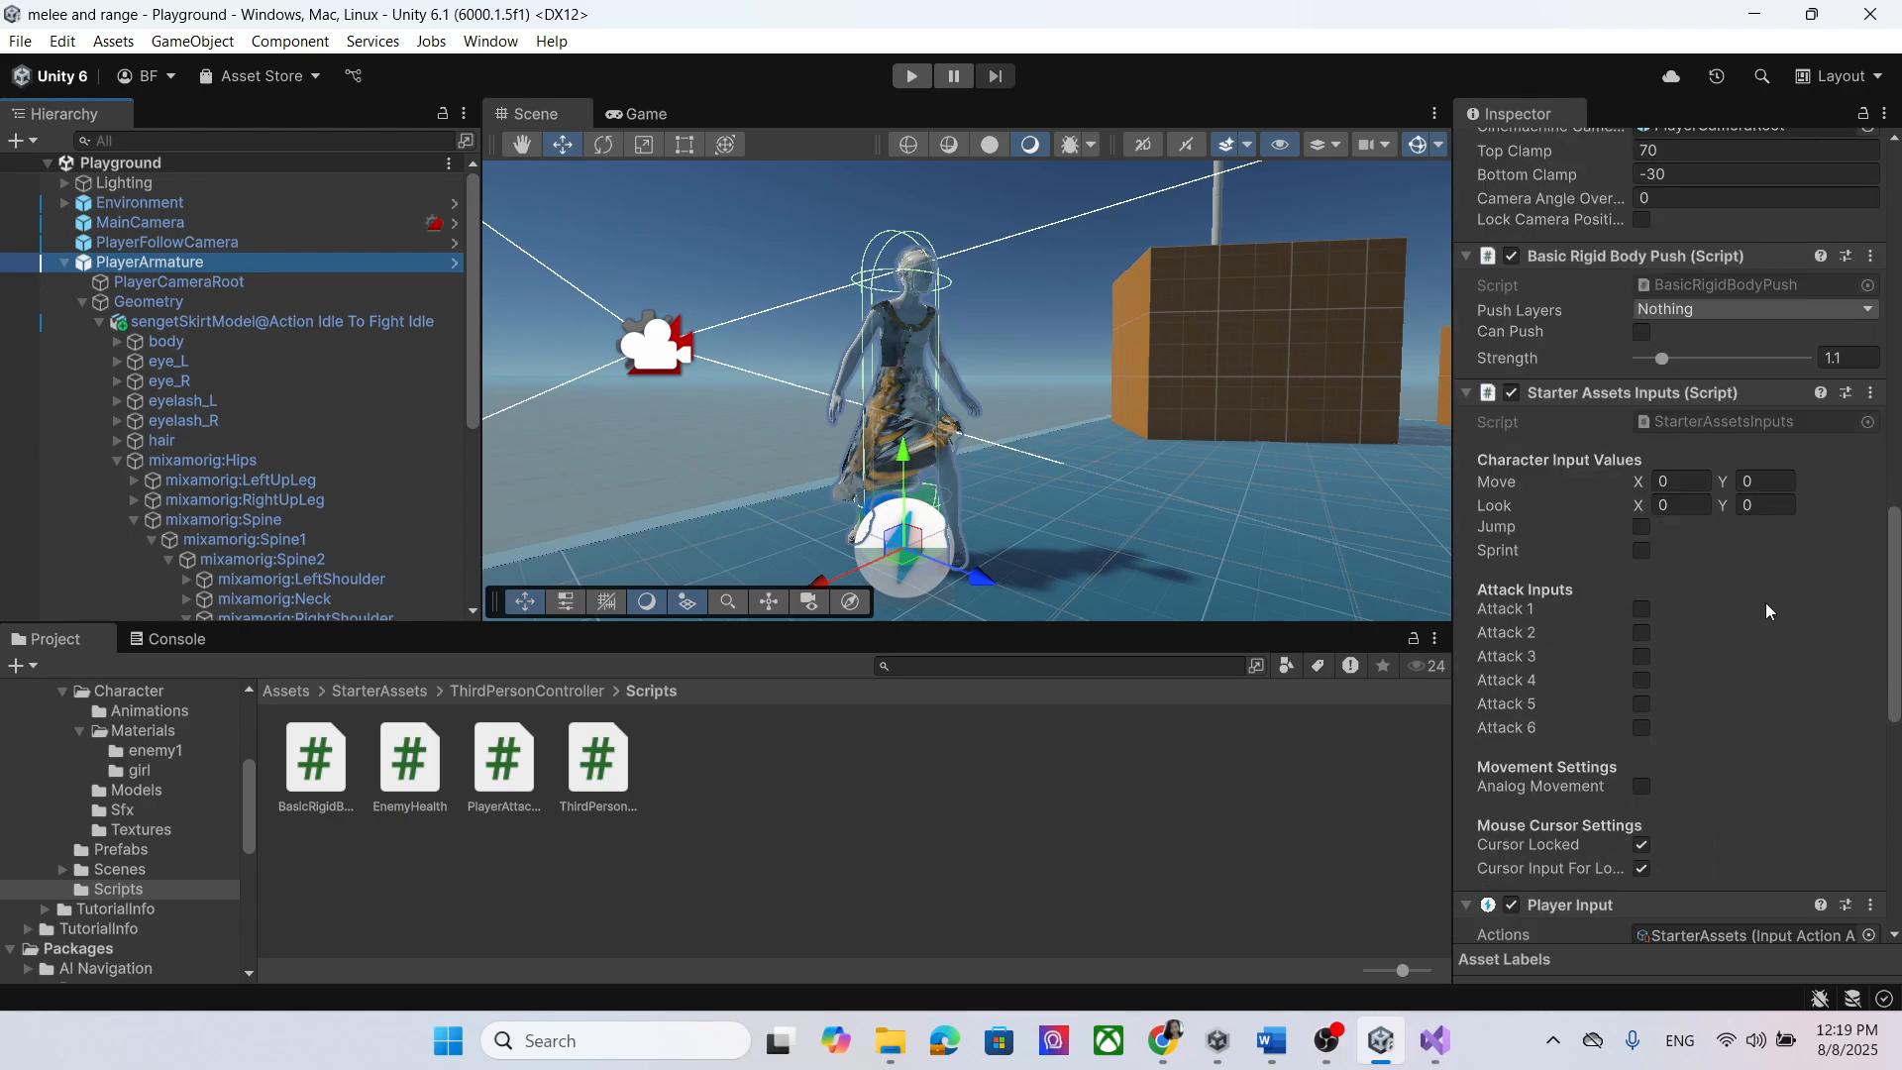
{"action": "scroll", "coordinate": [1766, 615], "scroll_direction": "down", "scroll_amount": 10}
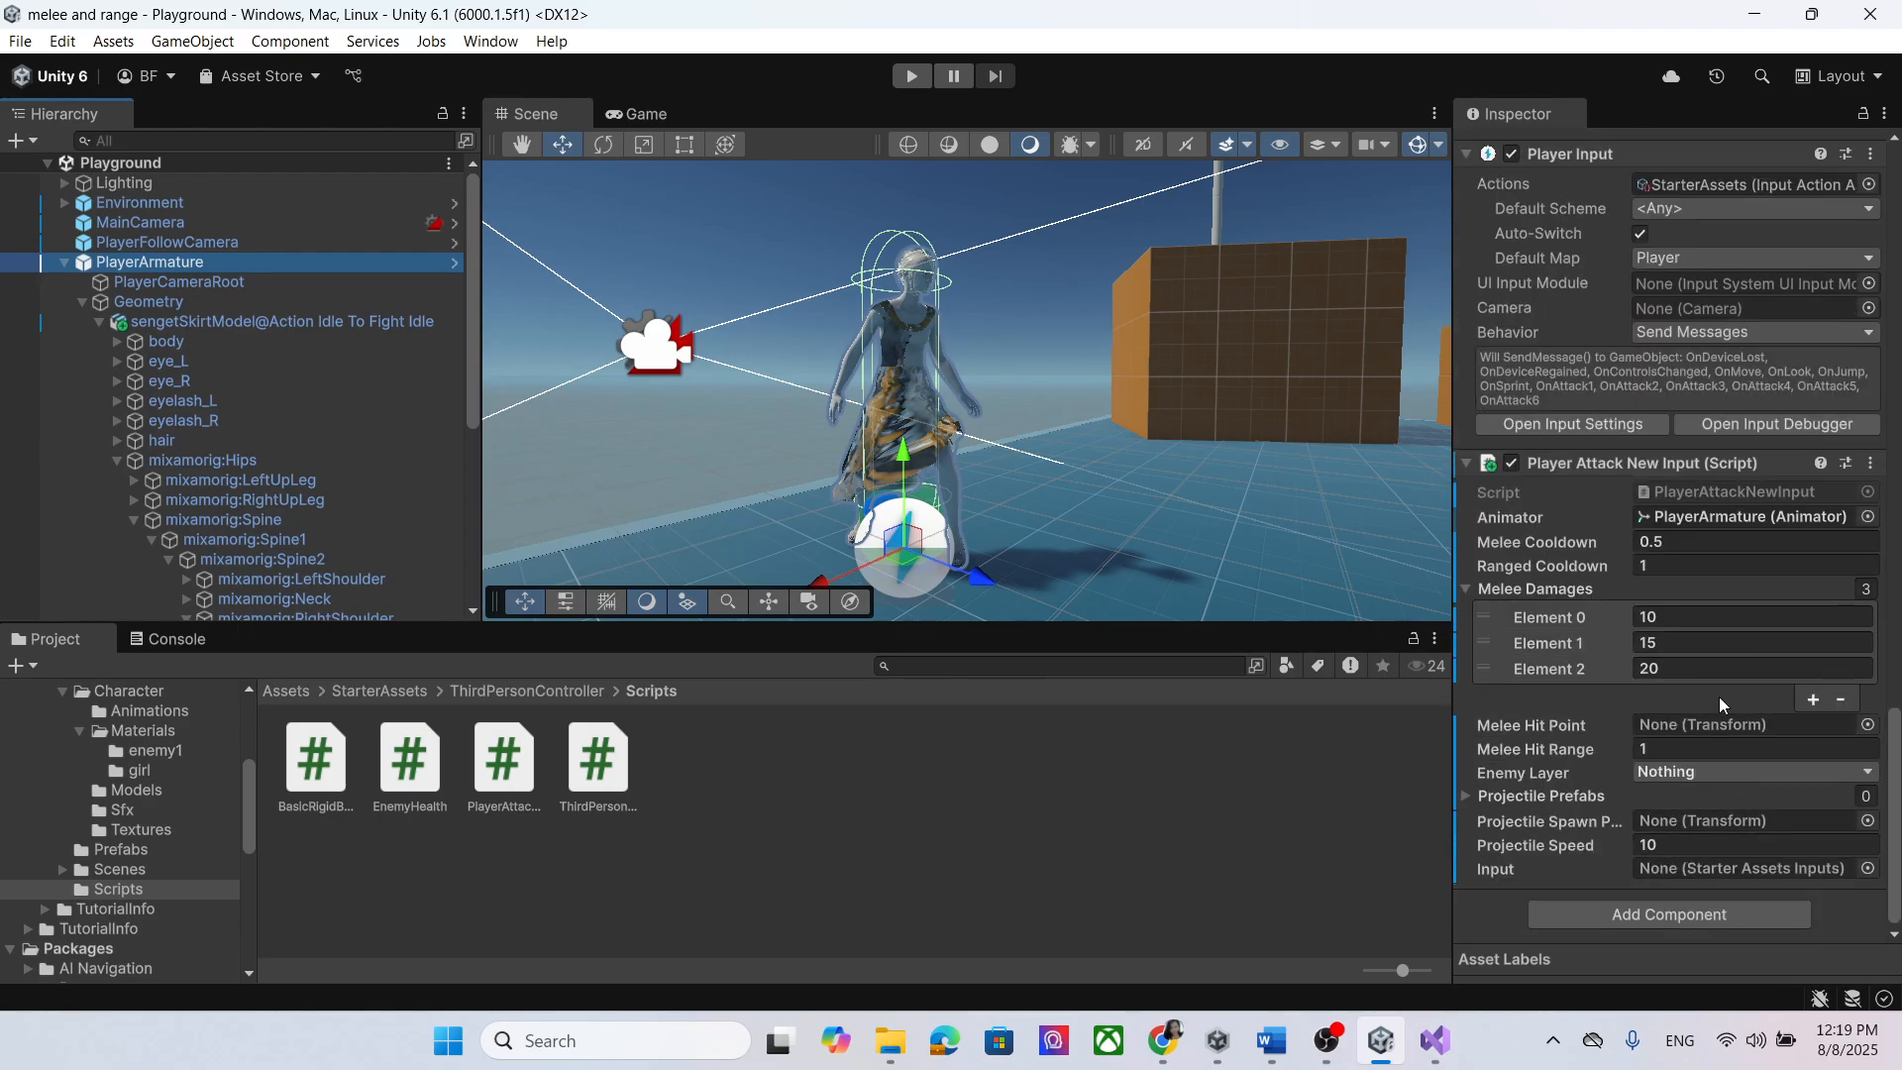
{"action": "scroll", "coordinate": [341, 432], "scroll_direction": "down", "scroll_amount": 6}
{"action": "left_click_drag", "start_coordinate": [315, 450], "coordinate": [1744, 728]}
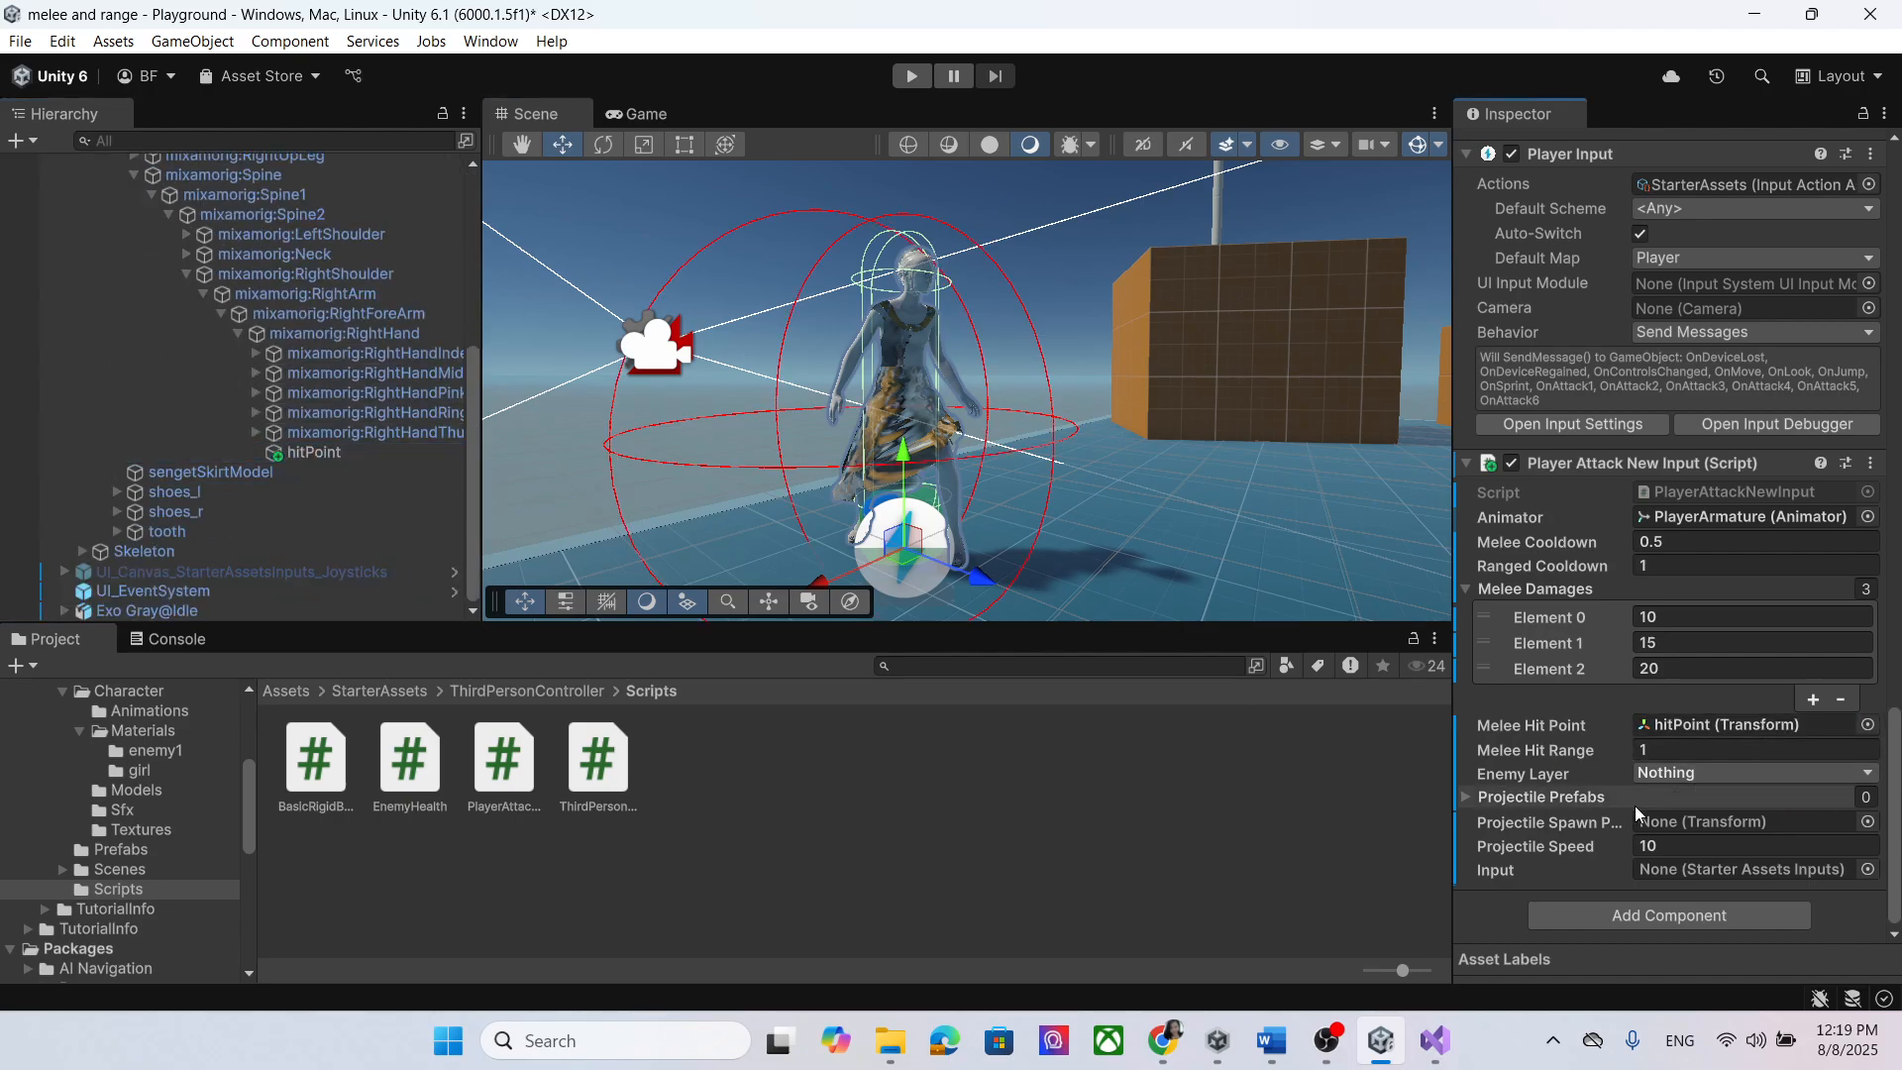
Step: Try a Melee Hit Range of 1.5 on the Player Attack New Input component, and restore it to 1
{"action": "left_click", "coordinate": [1685, 751]}
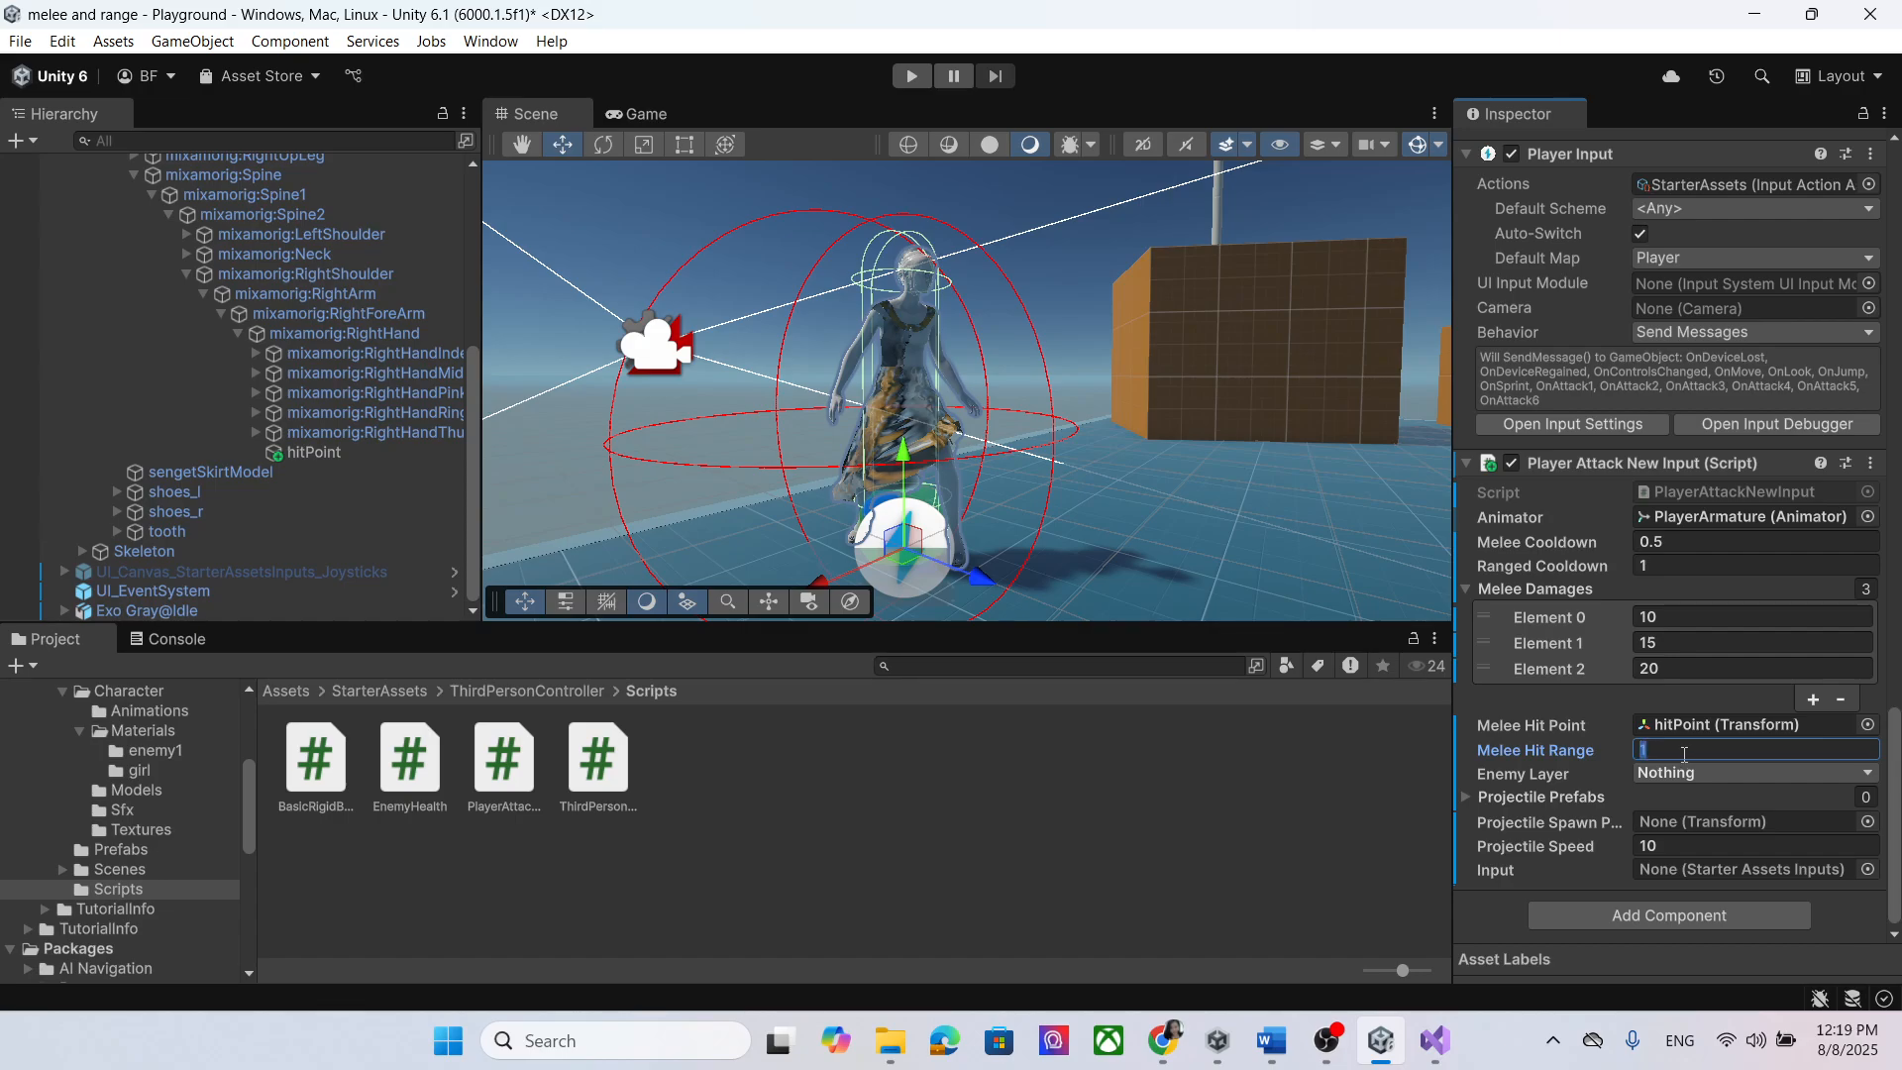
{"action": "key", "text": "BackSpace"}
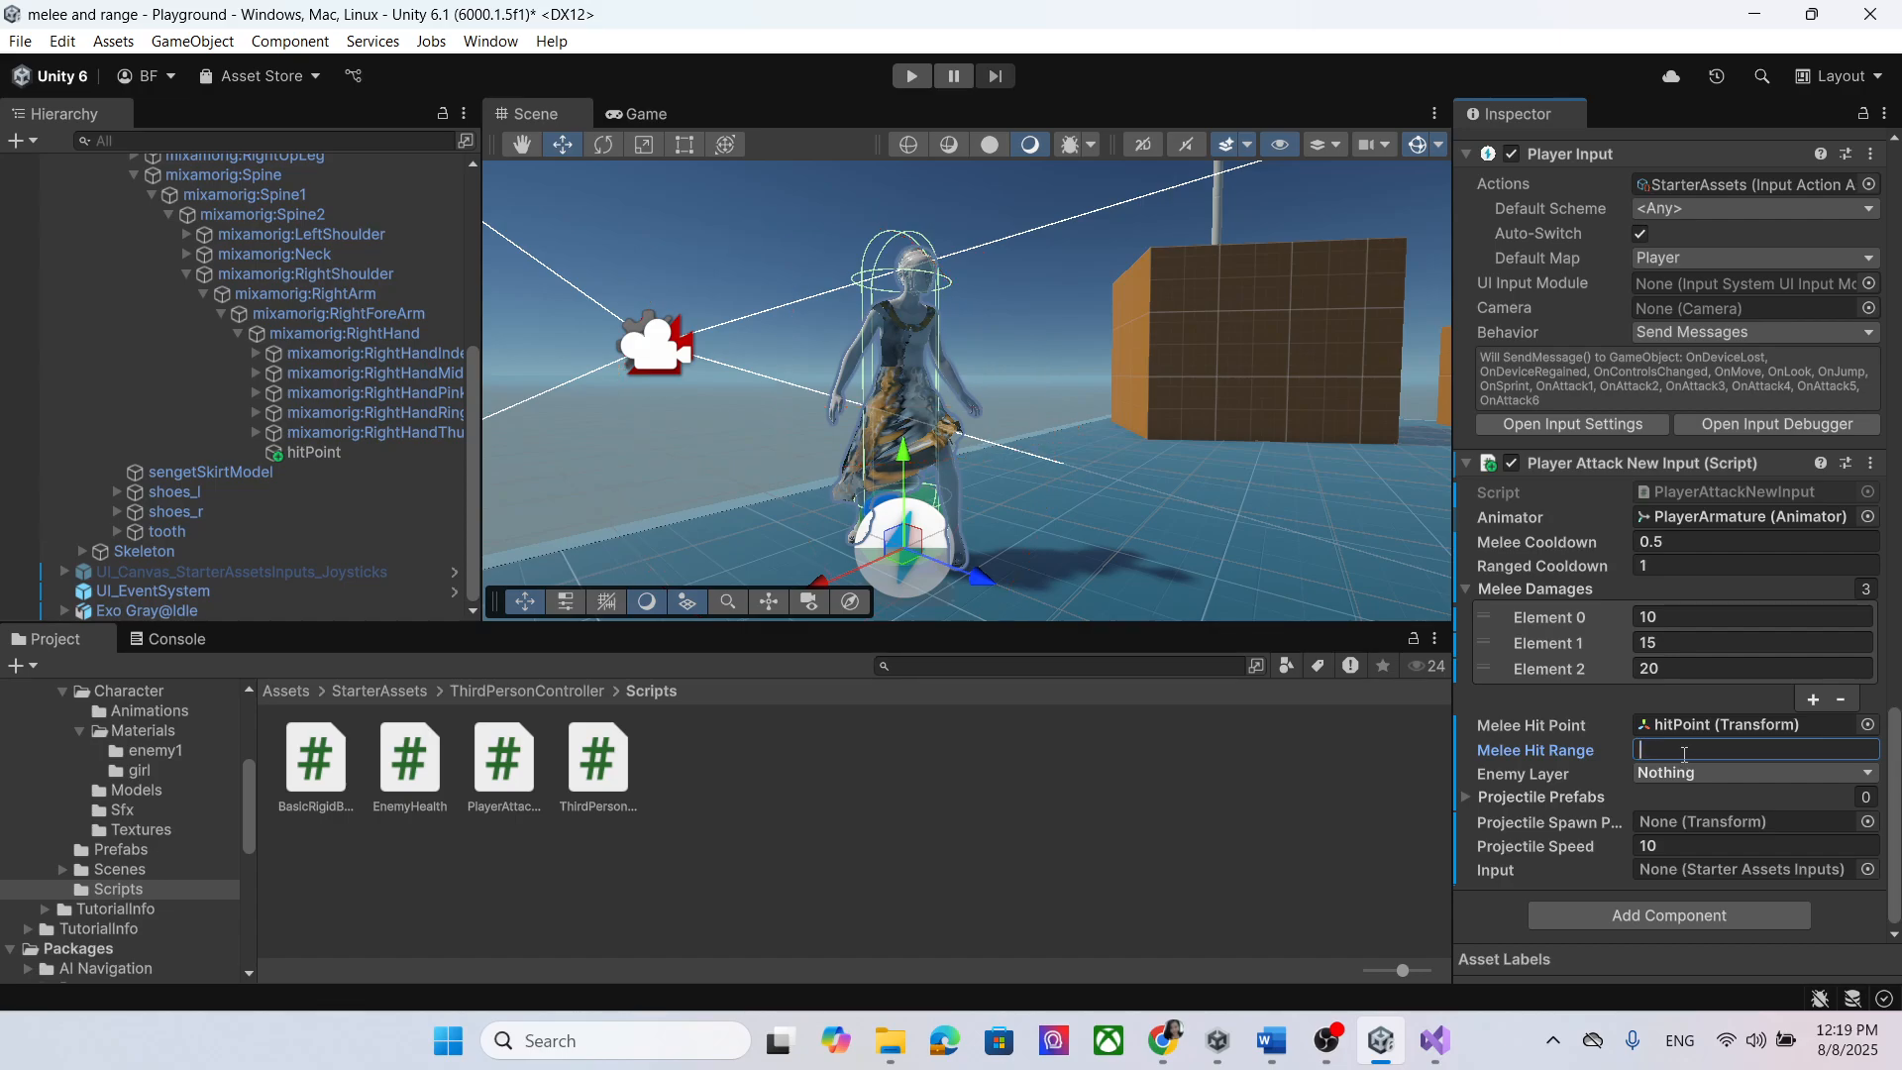
{"action": "type", "text": "1"}
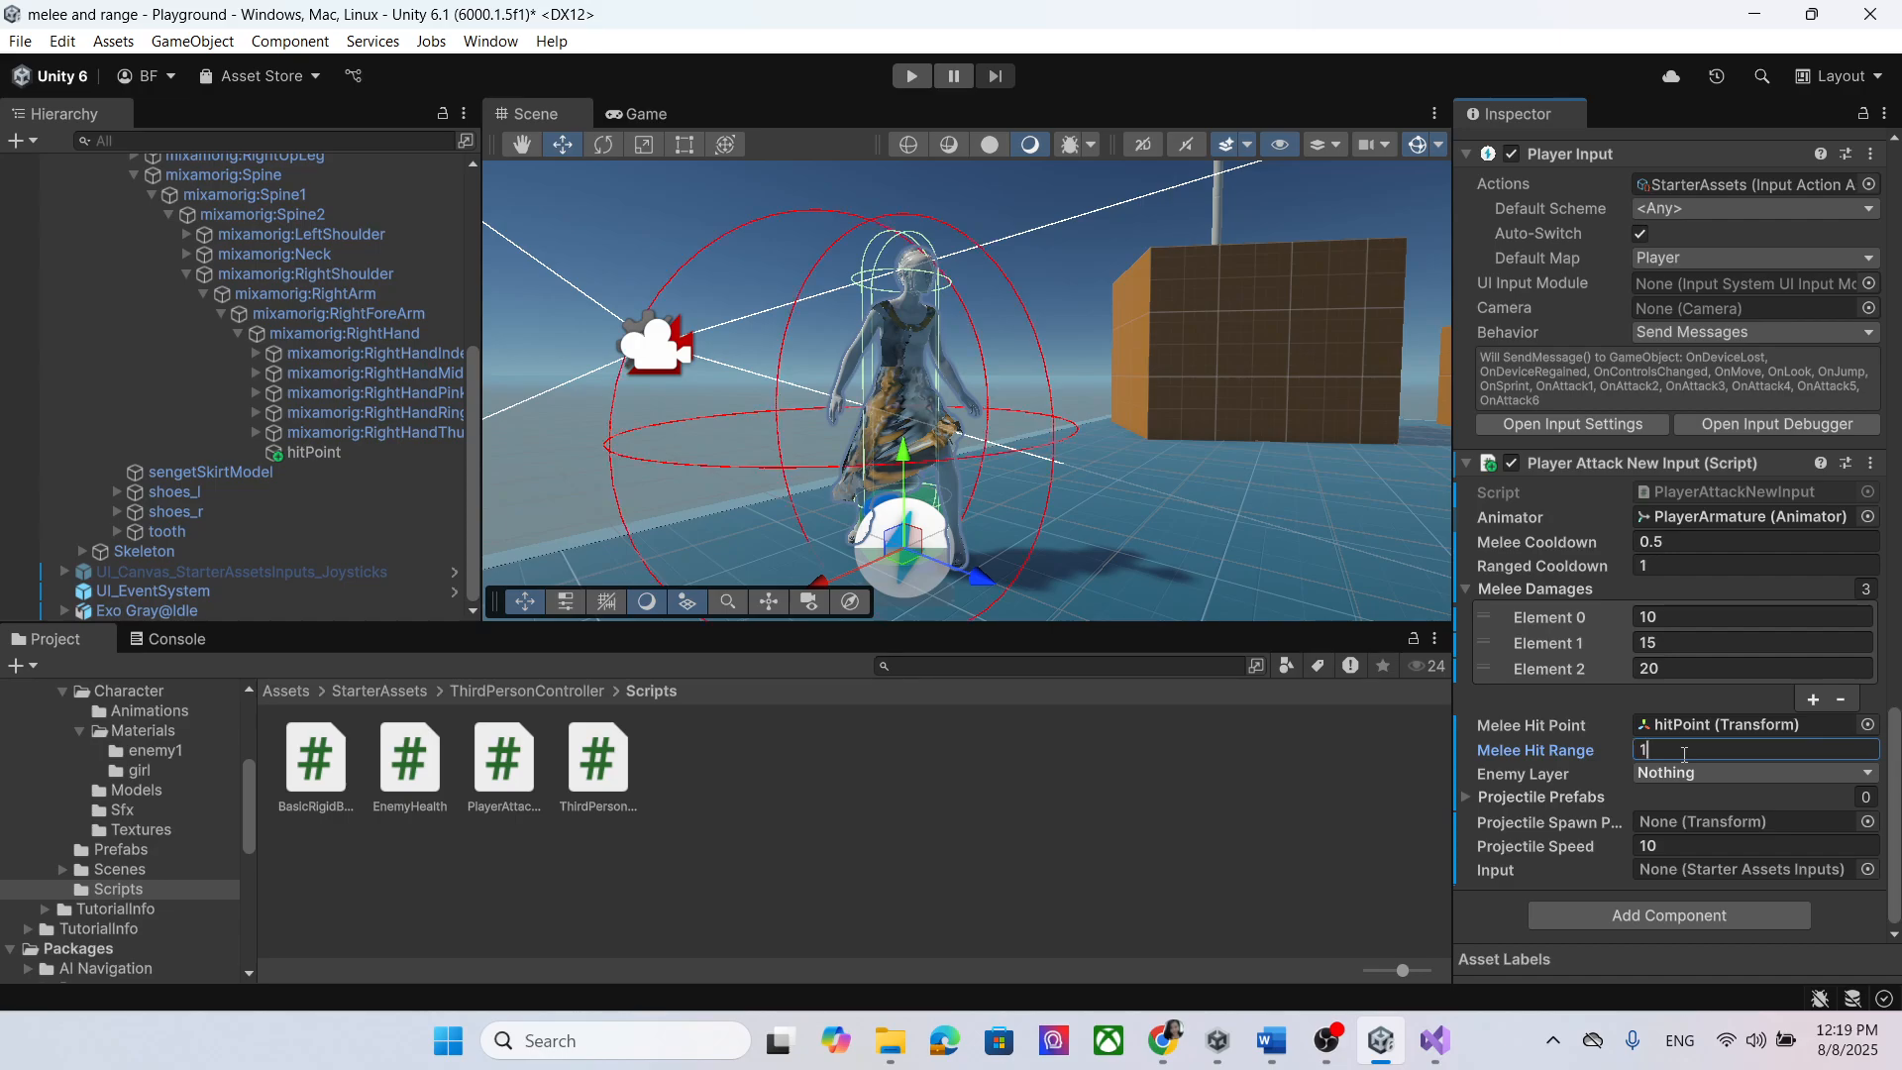
{"action": "type", "text": ".5"}
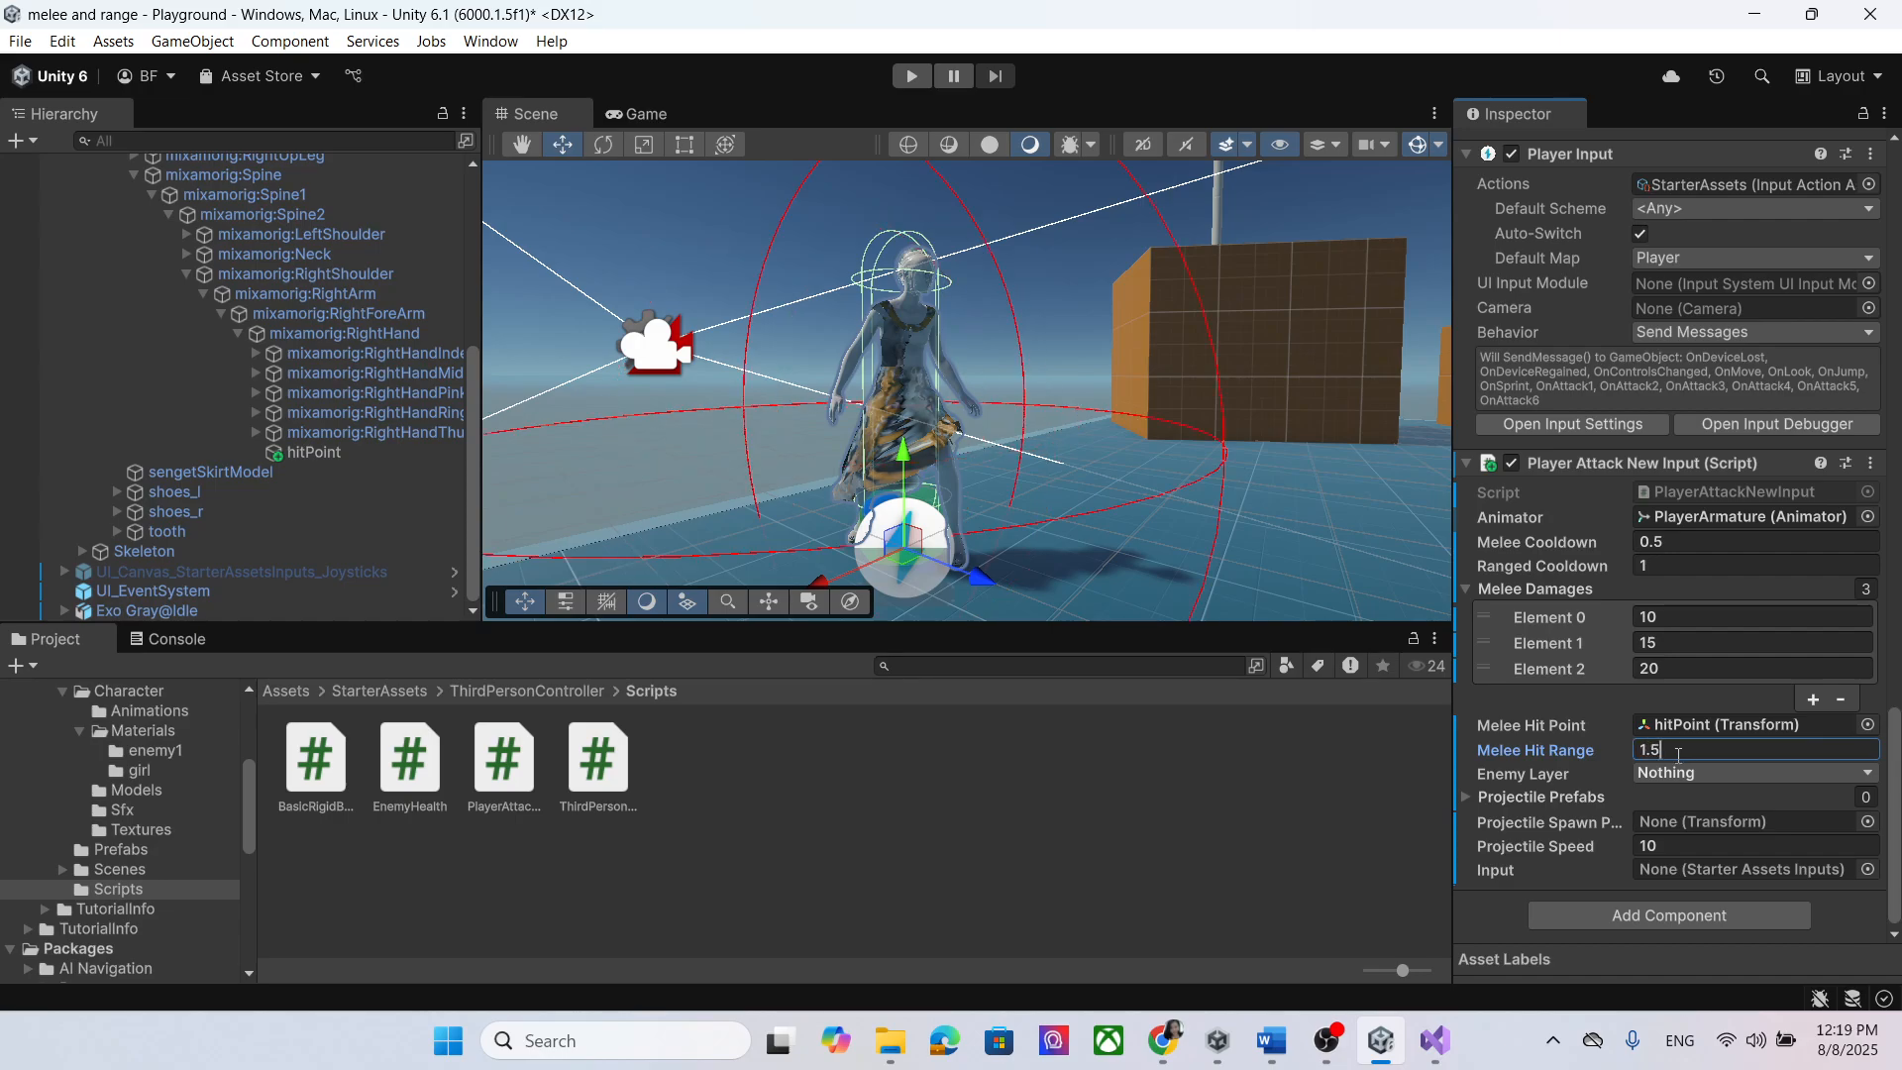
{"action": "key", "text": "BackSpace"}
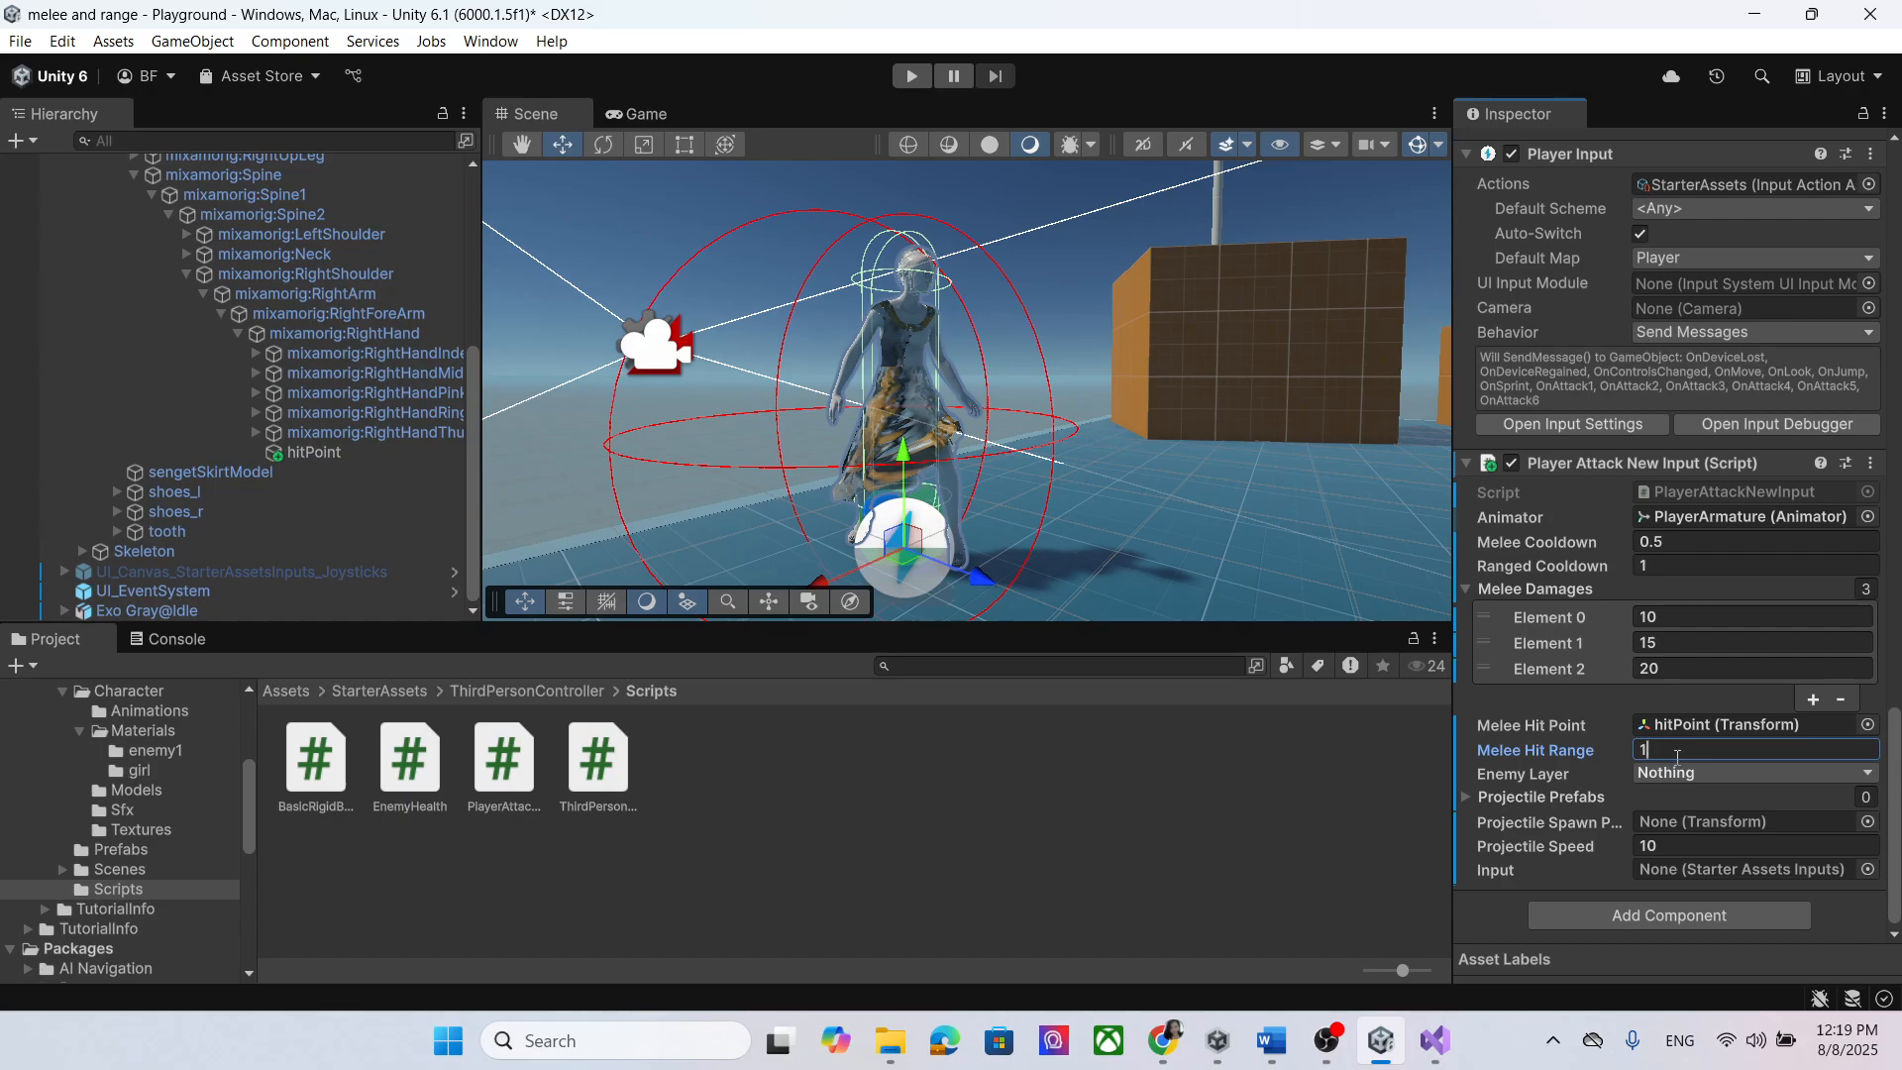
{"action": "scroll", "coordinate": [1000, 468], "scroll_direction": "down", "scroll_amount": 3}
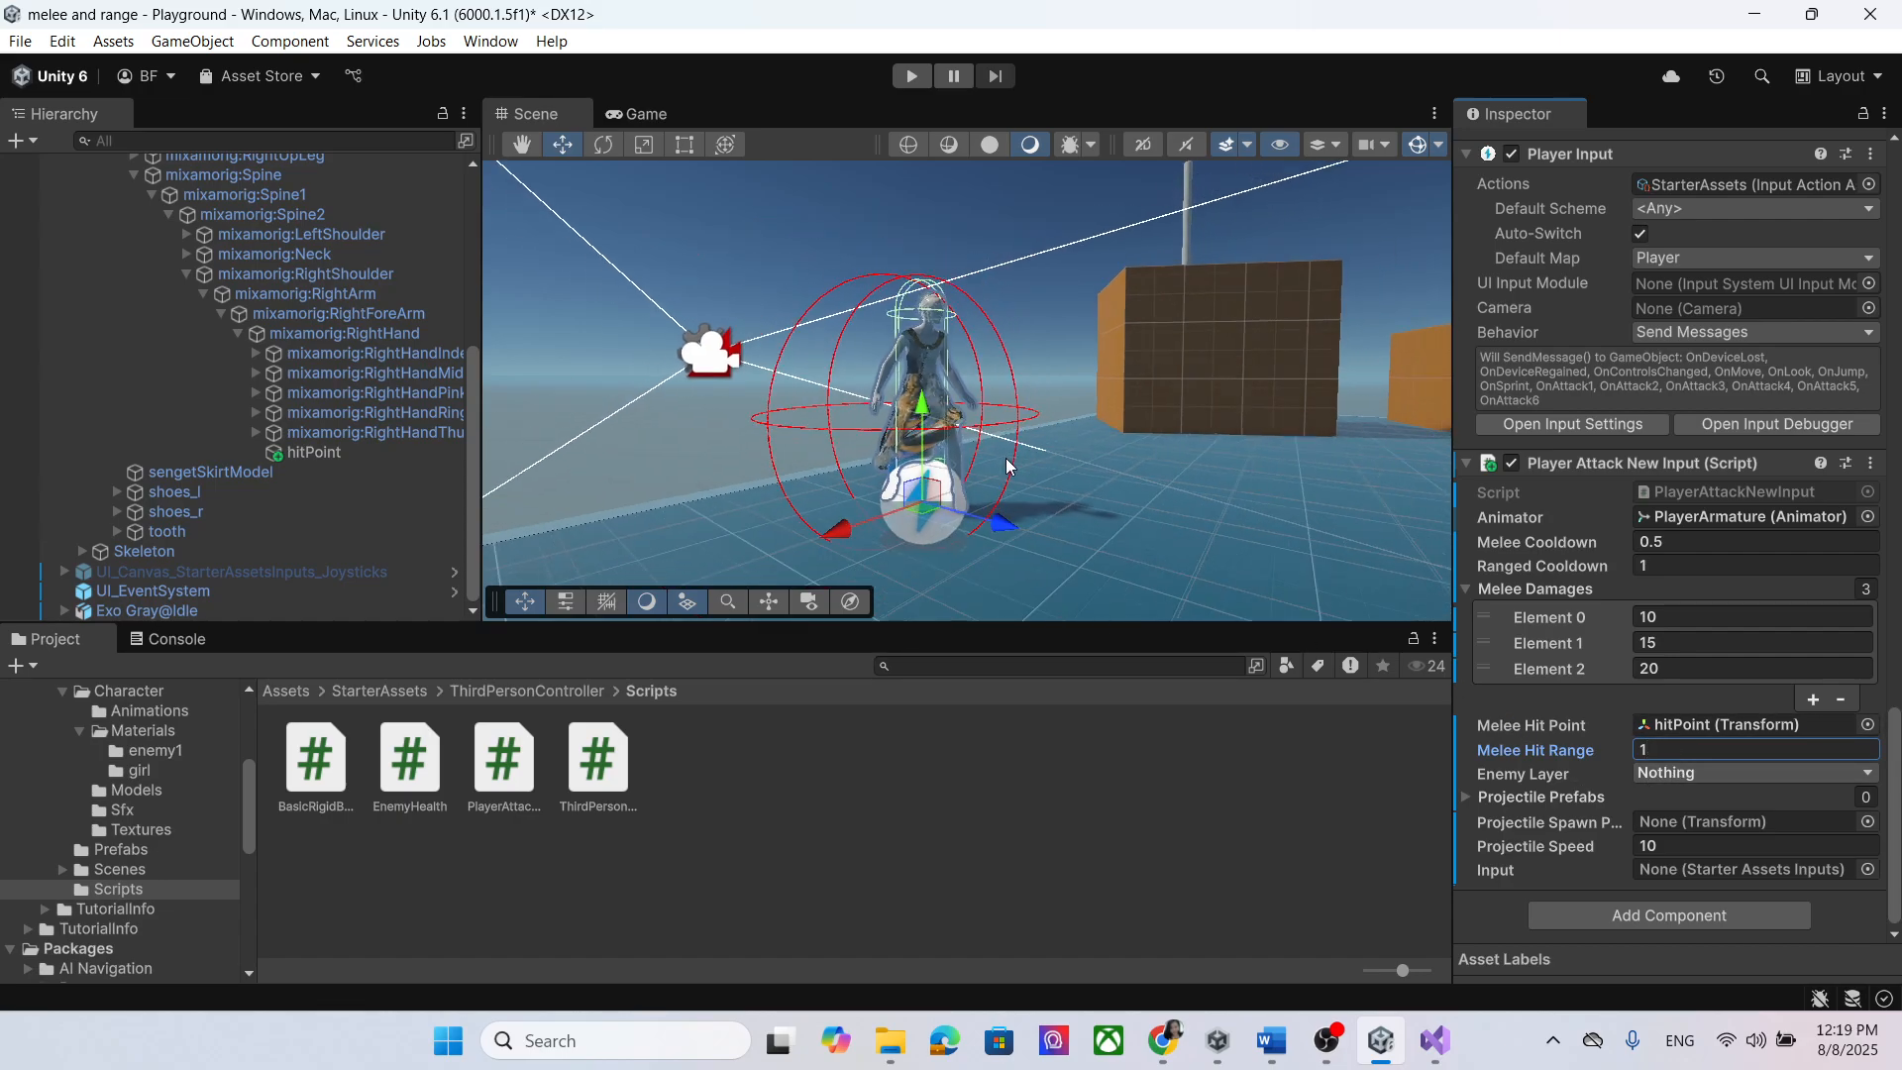
{"action": "scroll", "coordinate": [1007, 458], "scroll_direction": "up", "scroll_amount": 2}
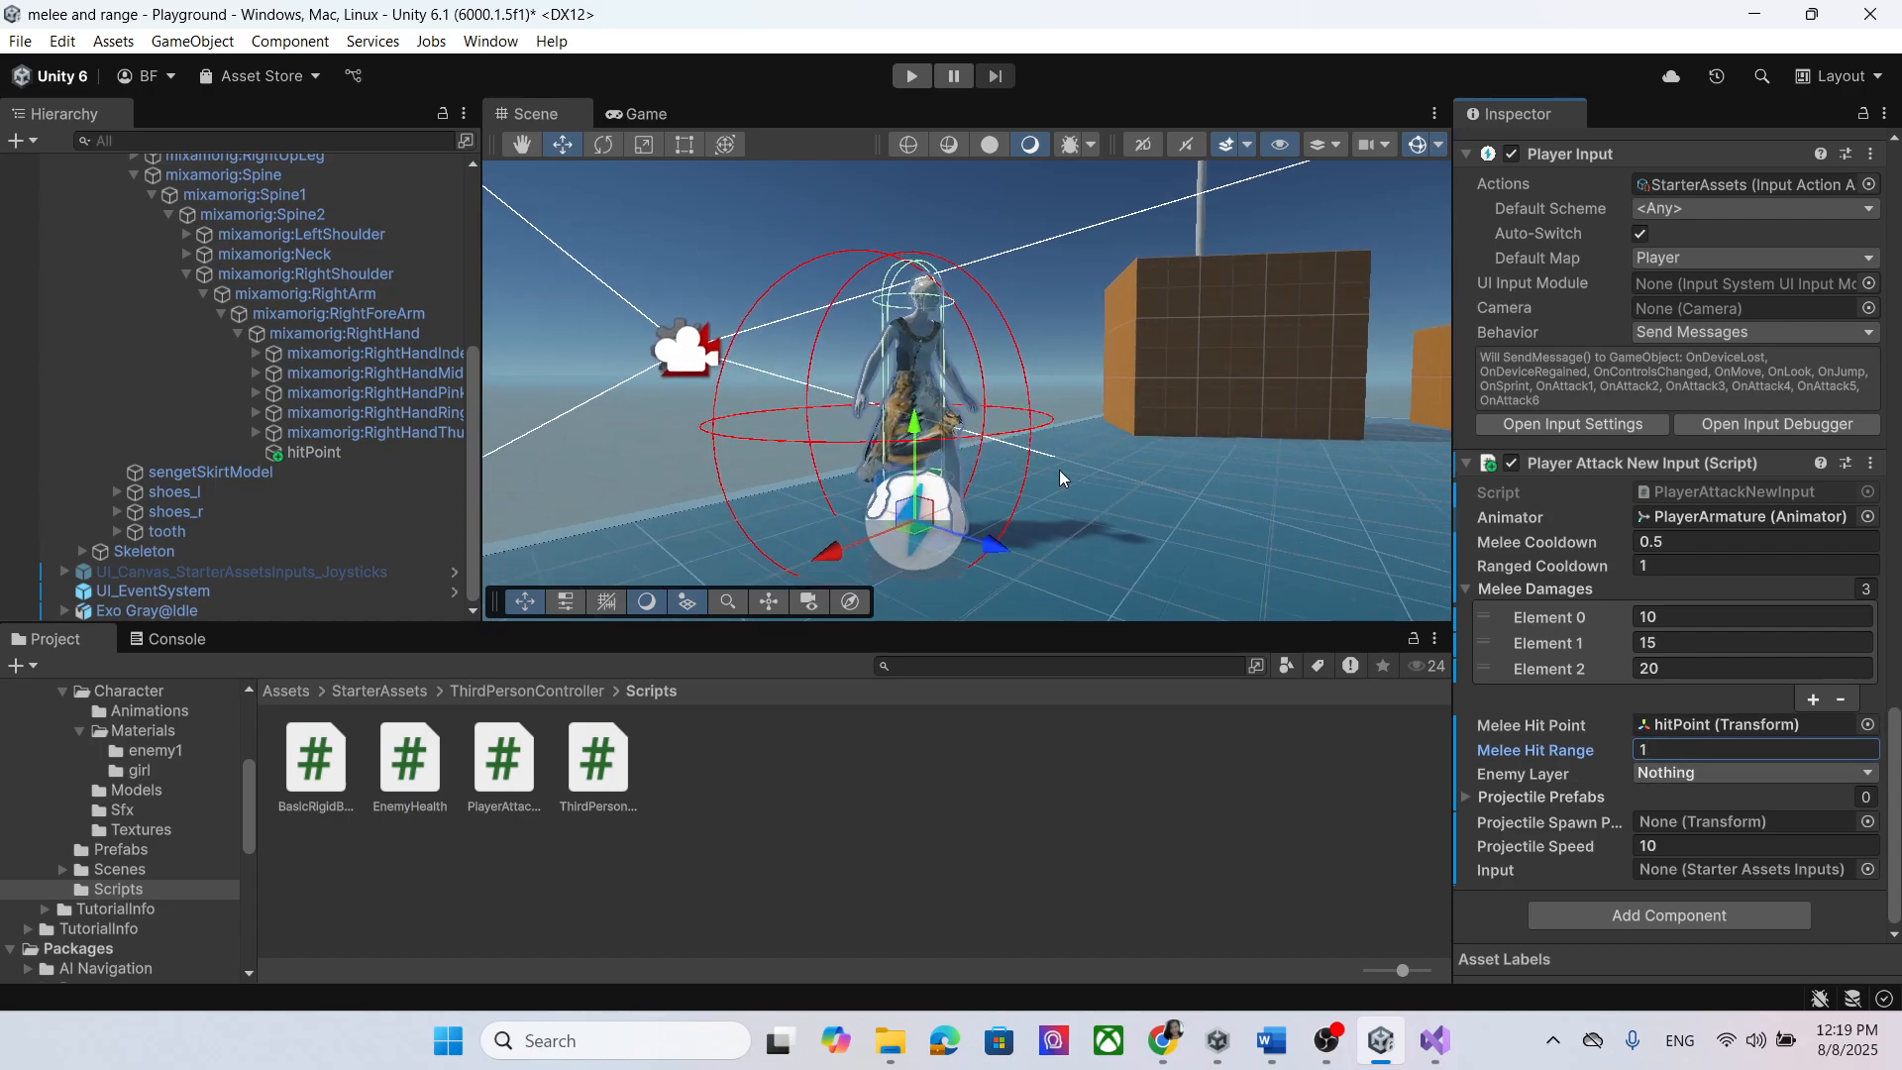
Step: Select the Exo Gray@Idle enemy and open the project's layer definitions for adding a layer
{"action": "left_click", "coordinate": [1581, 776]}
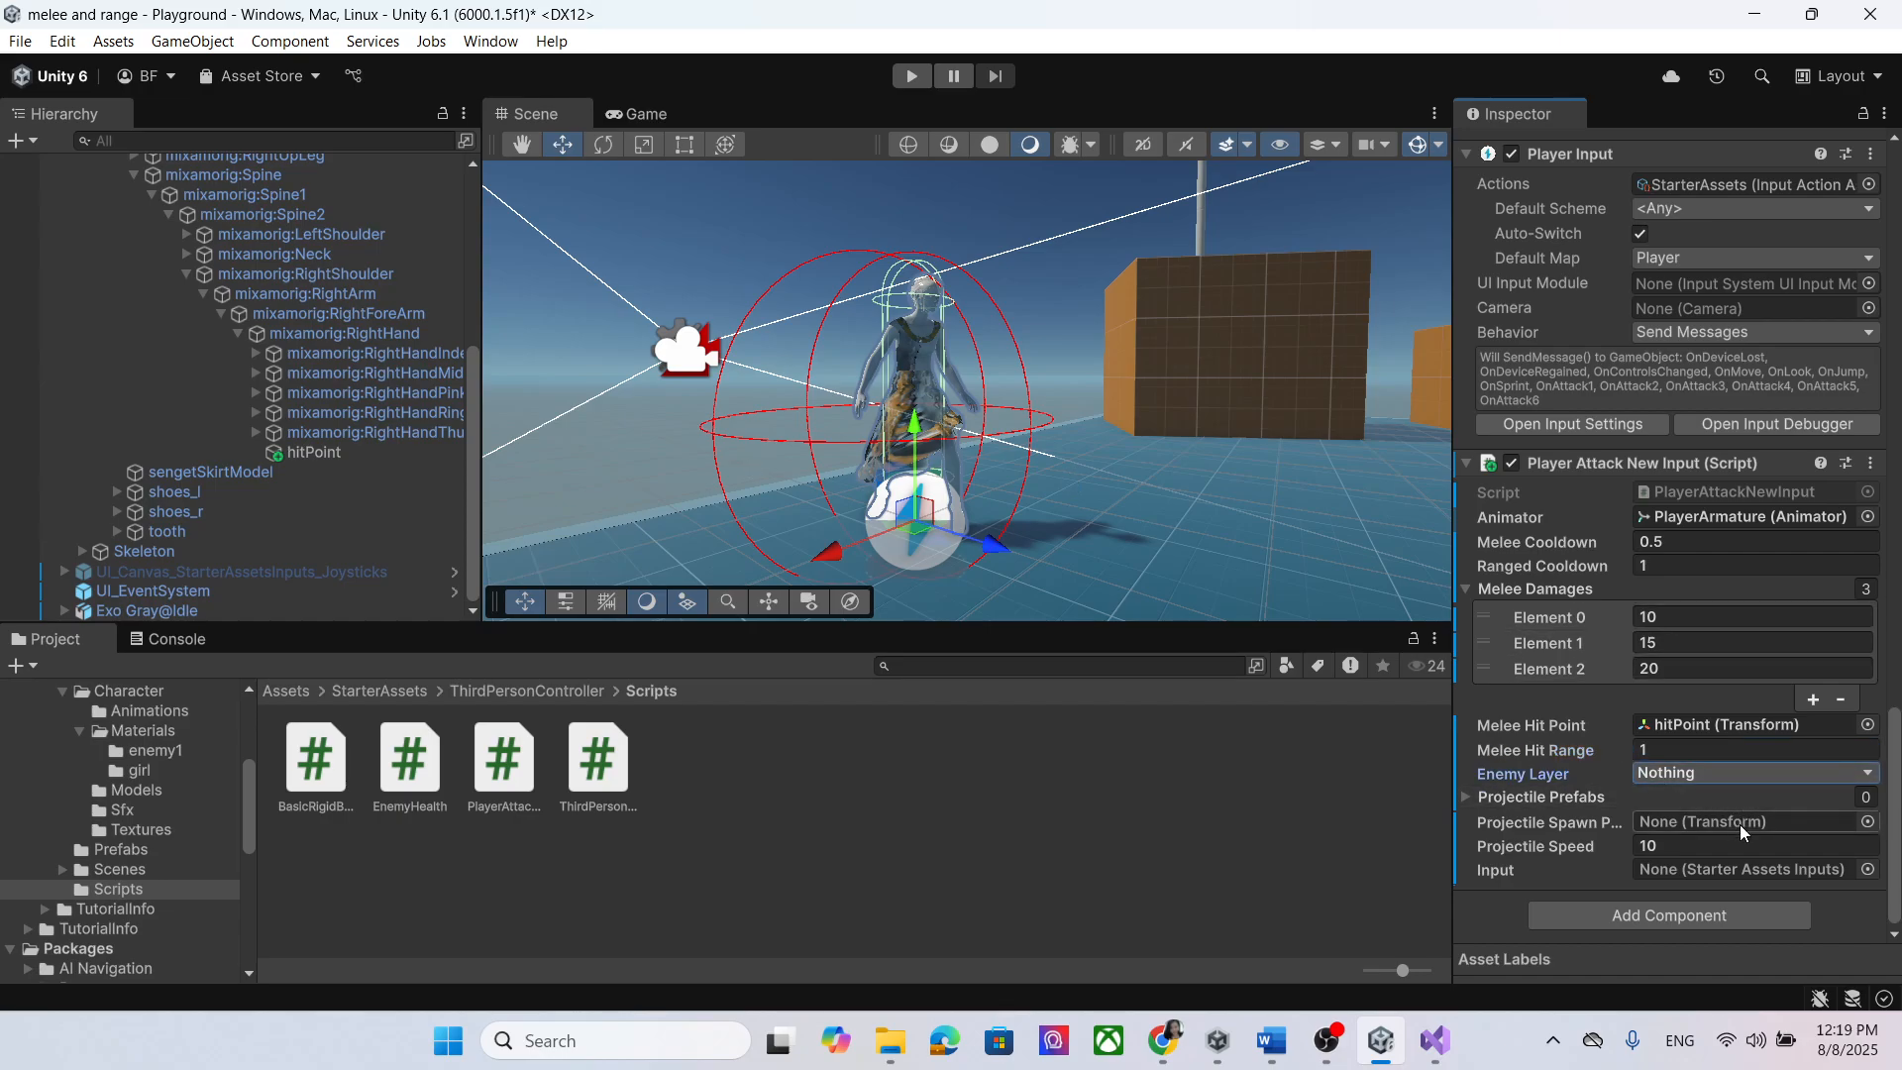
{"action": "left_click", "coordinate": [232, 608]}
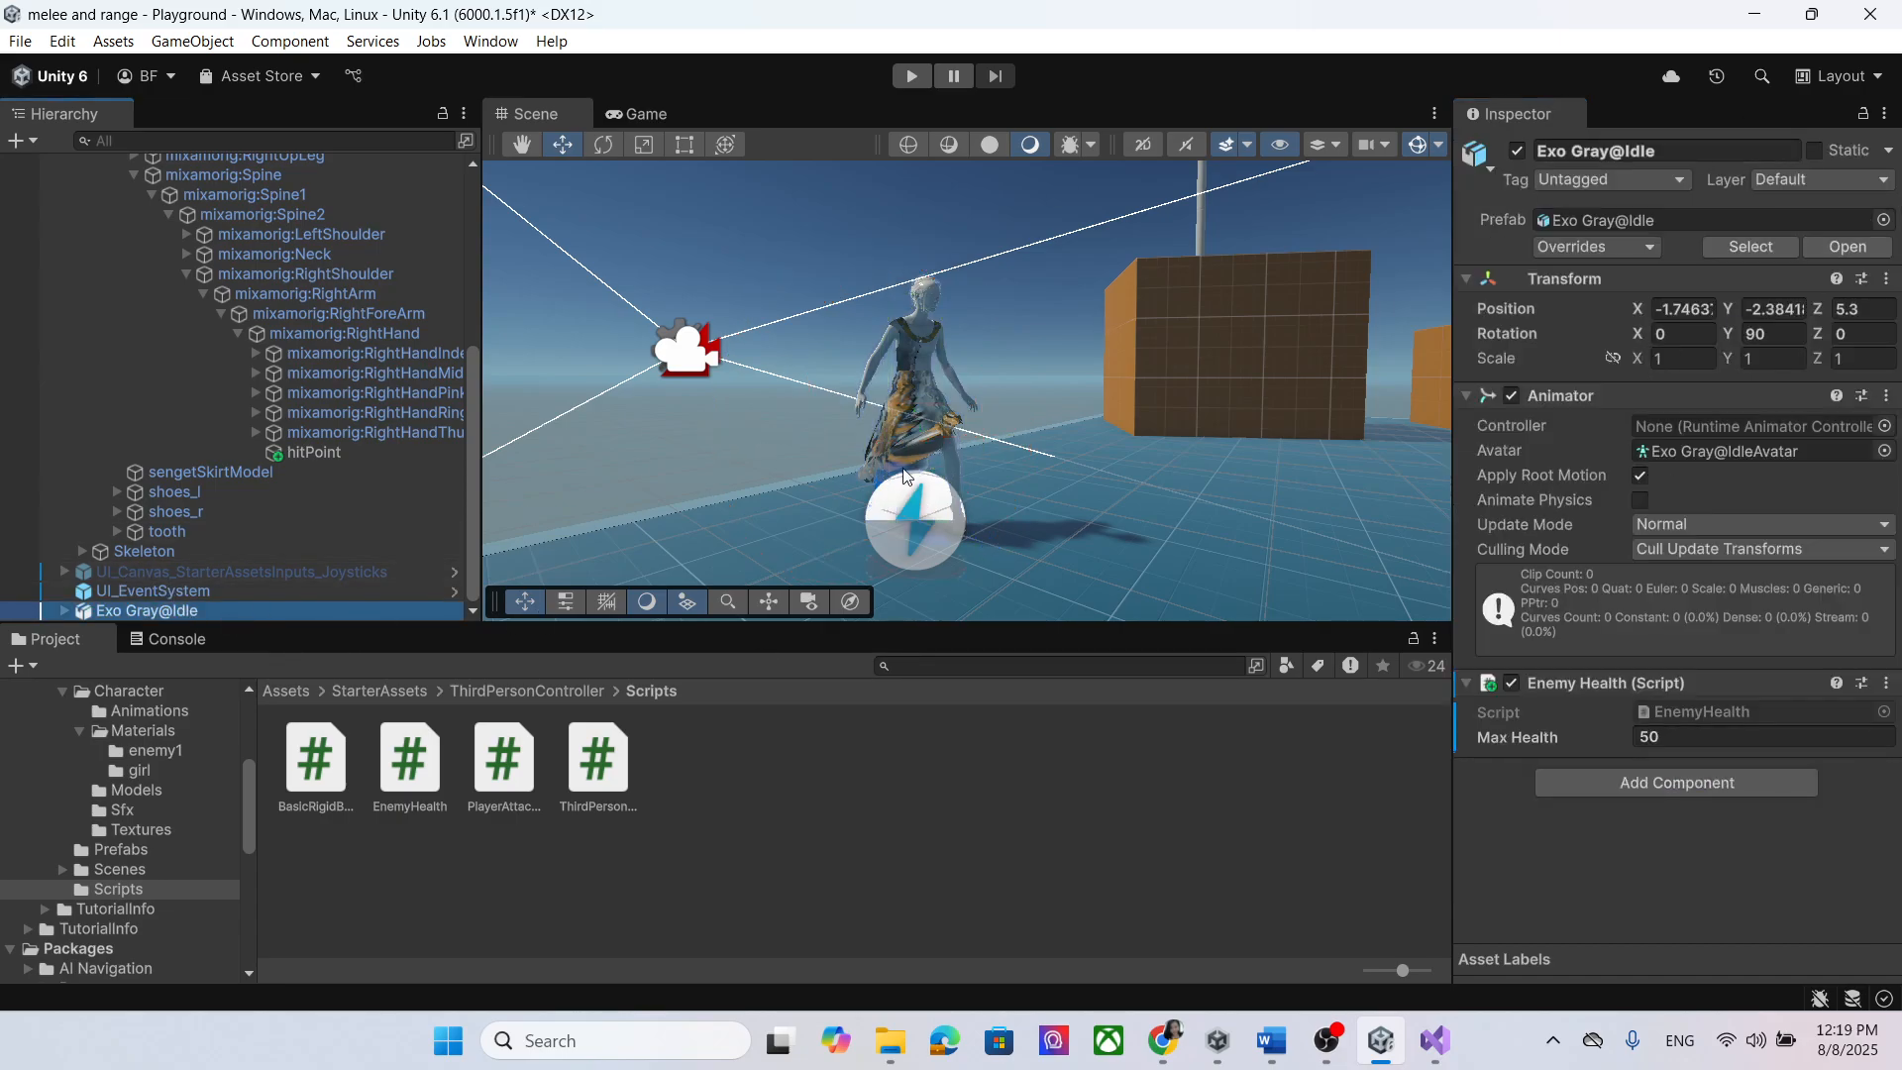
{"action": "double_click", "coordinate": [271, 608]}
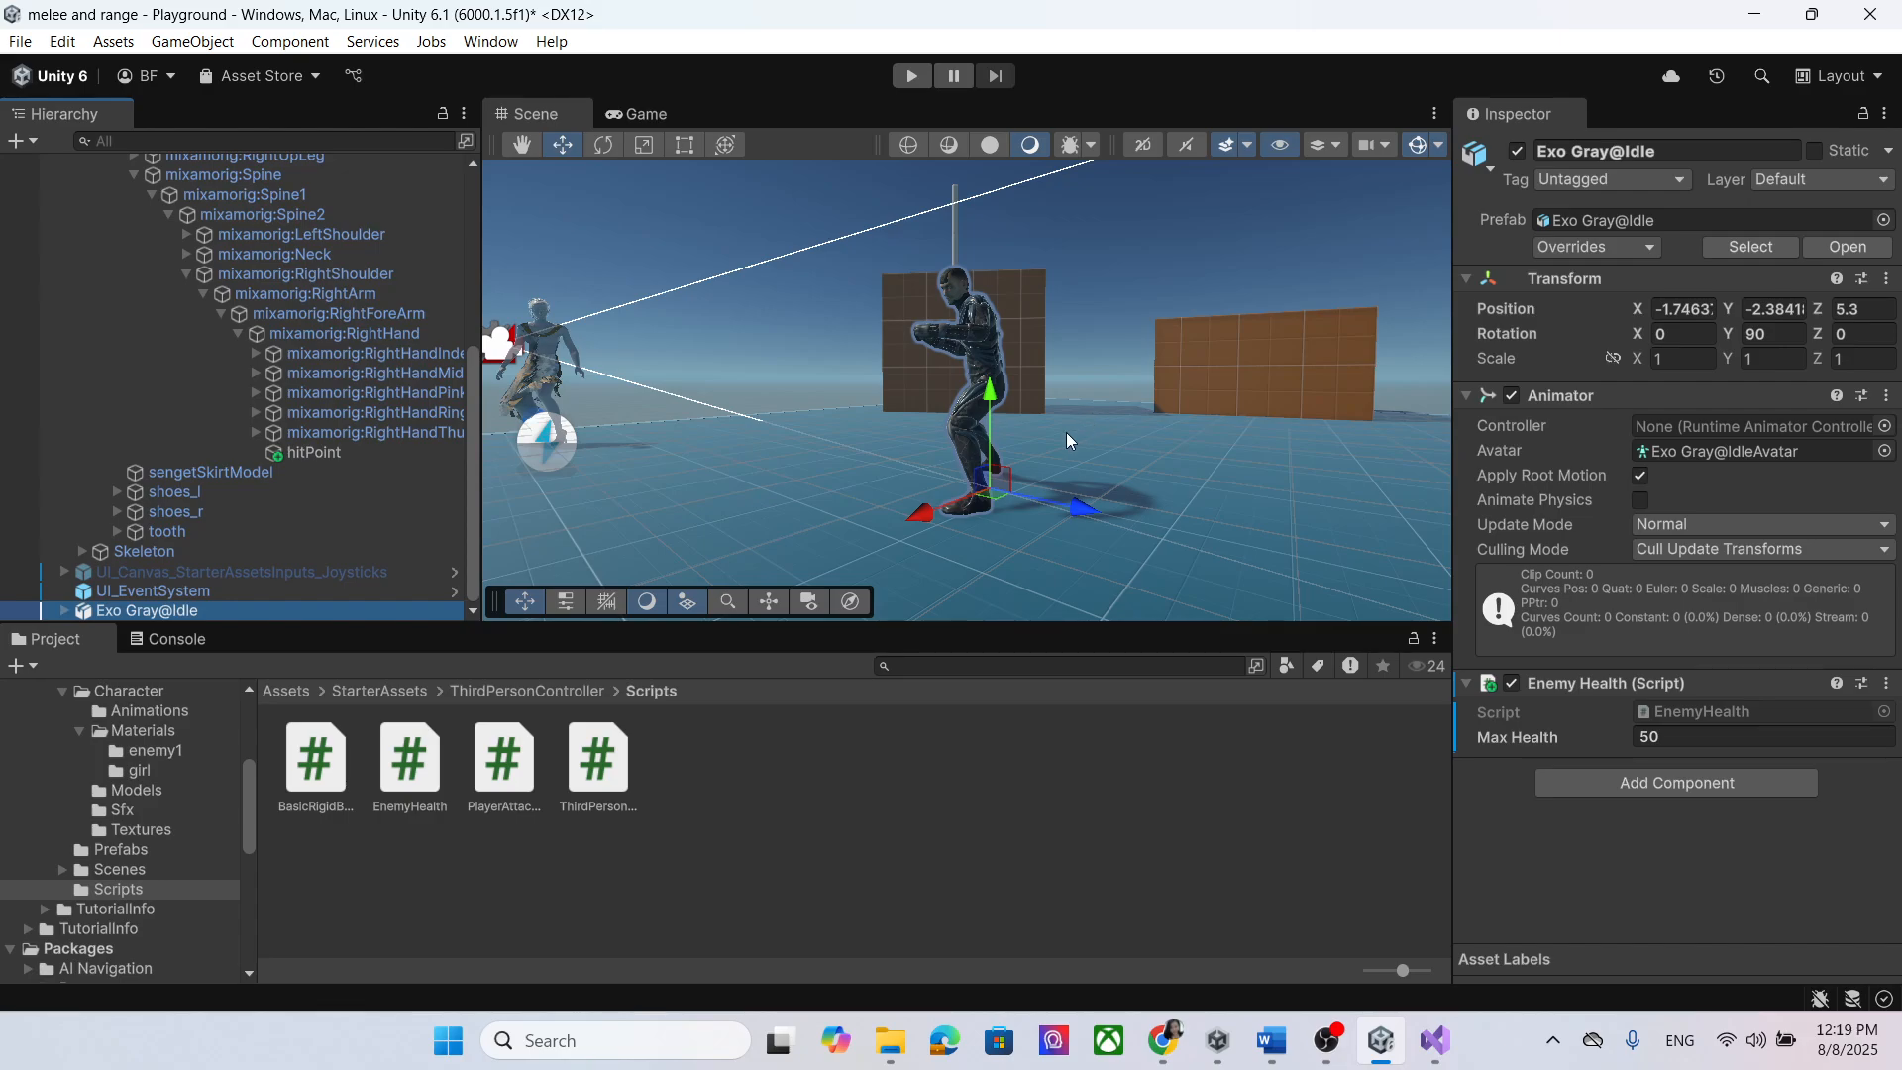
{"action": "left_click", "coordinate": [1821, 181]}
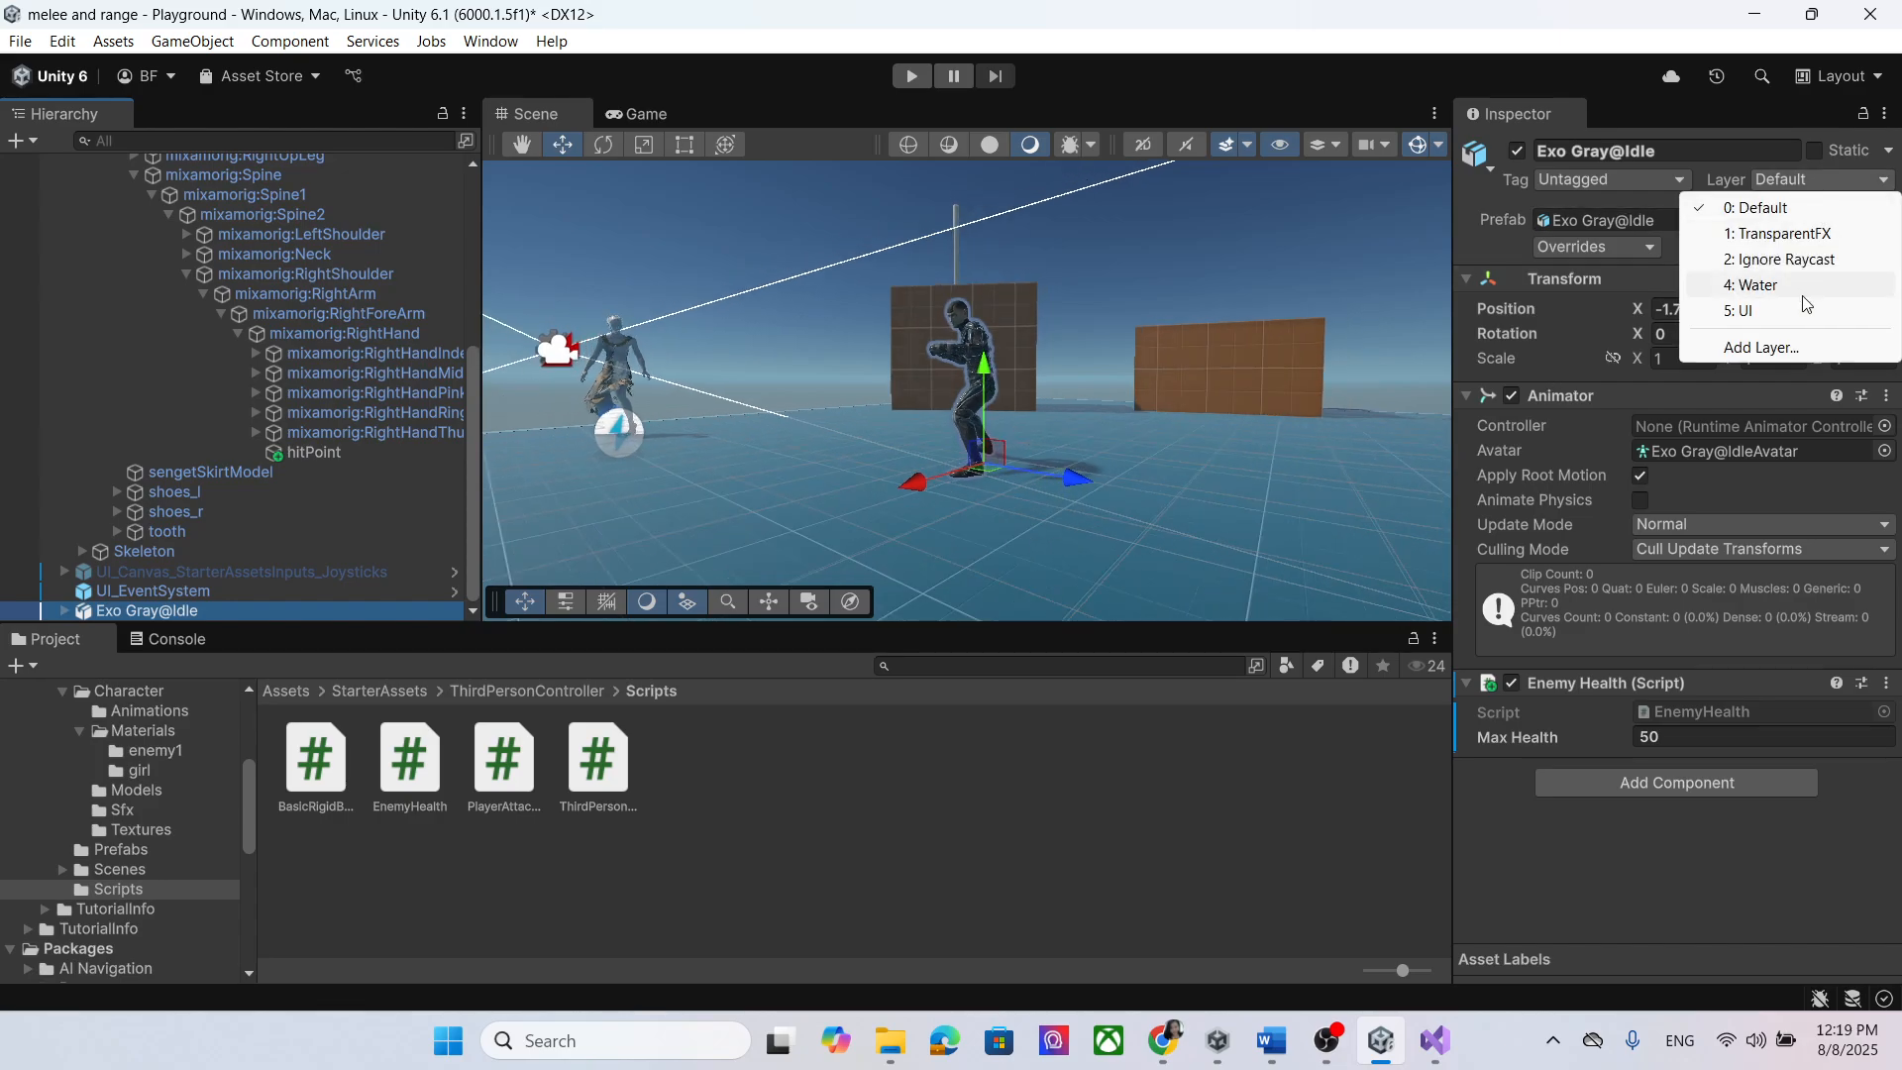
{"action": "left_click", "coordinate": [1762, 347]}
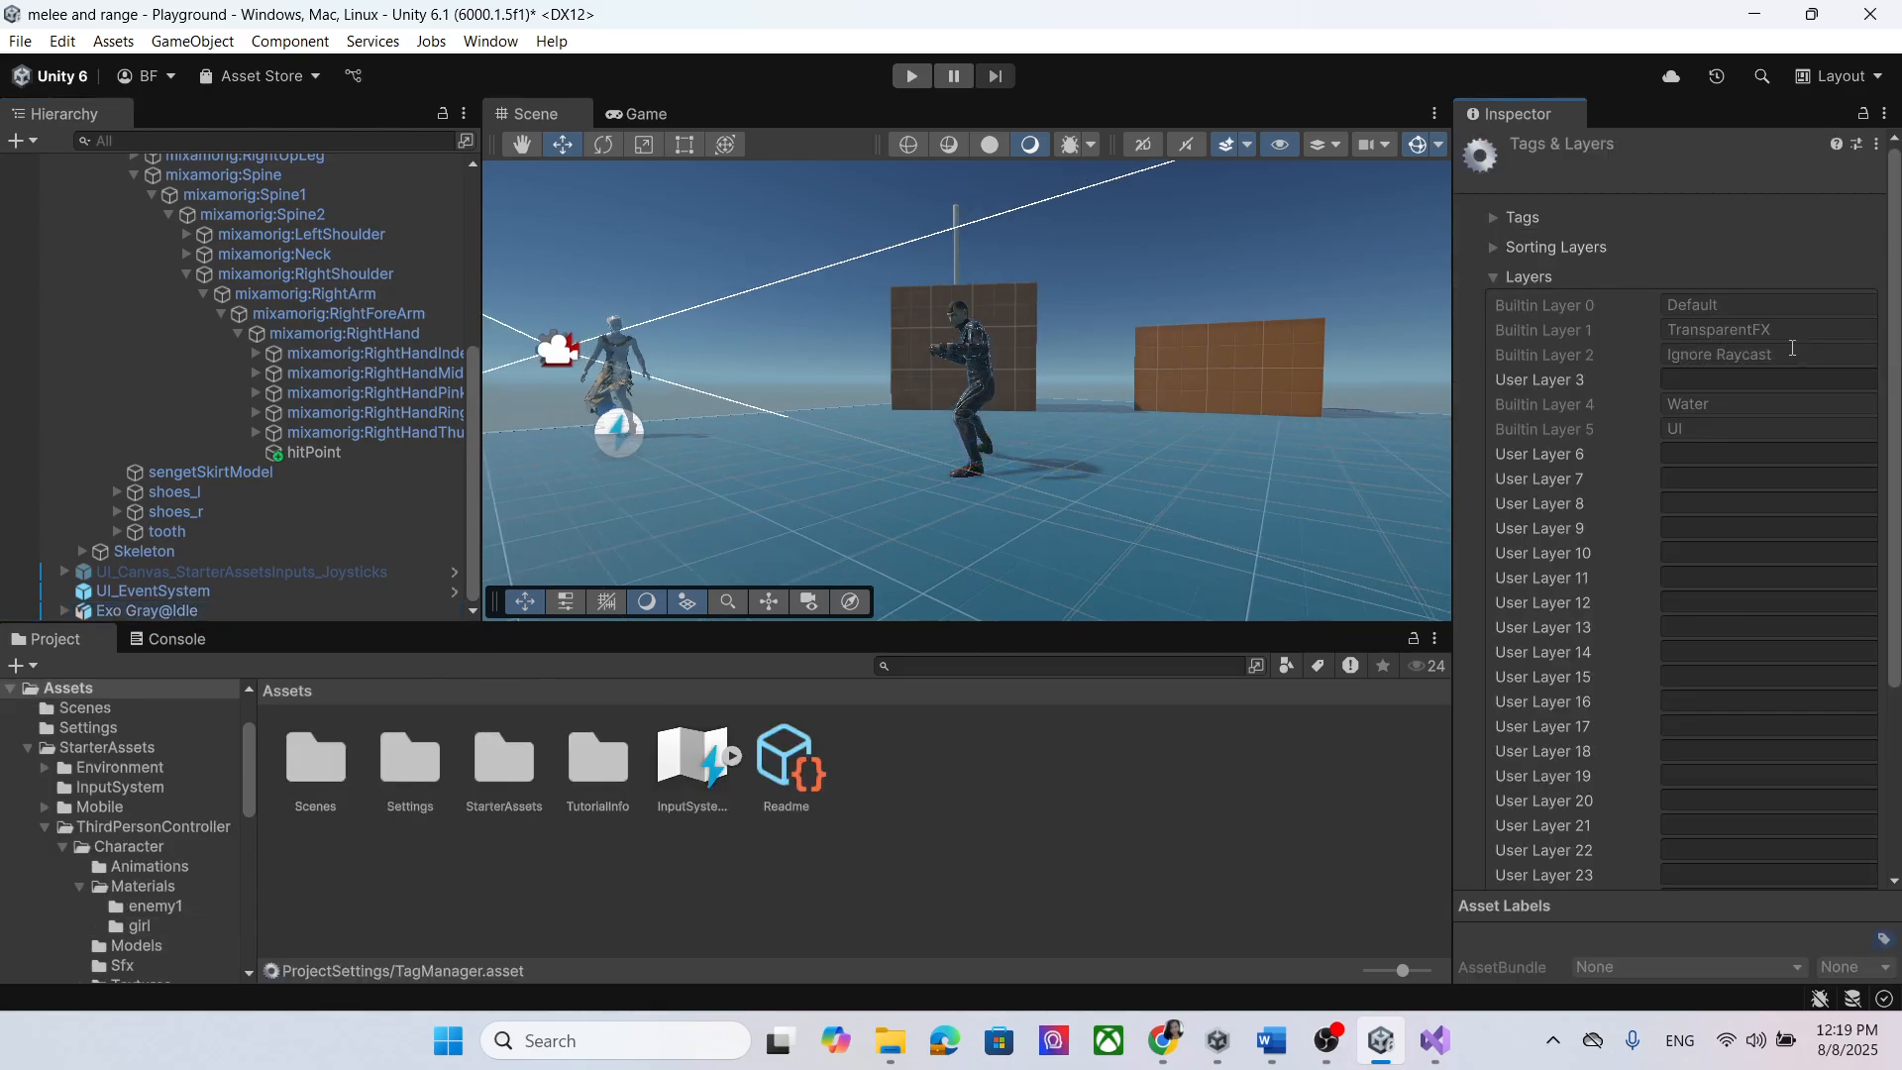
Step: Copy the variable name enemyLayer from the PlayerAttackNewInput script in Visual Studio and use it in Unity as the name of User Layer 8
{"action": "left_click", "coordinate": [1435, 1041]}
{"action": "scroll", "coordinate": [971, 397], "scroll_direction": "up", "scroll_amount": 12}
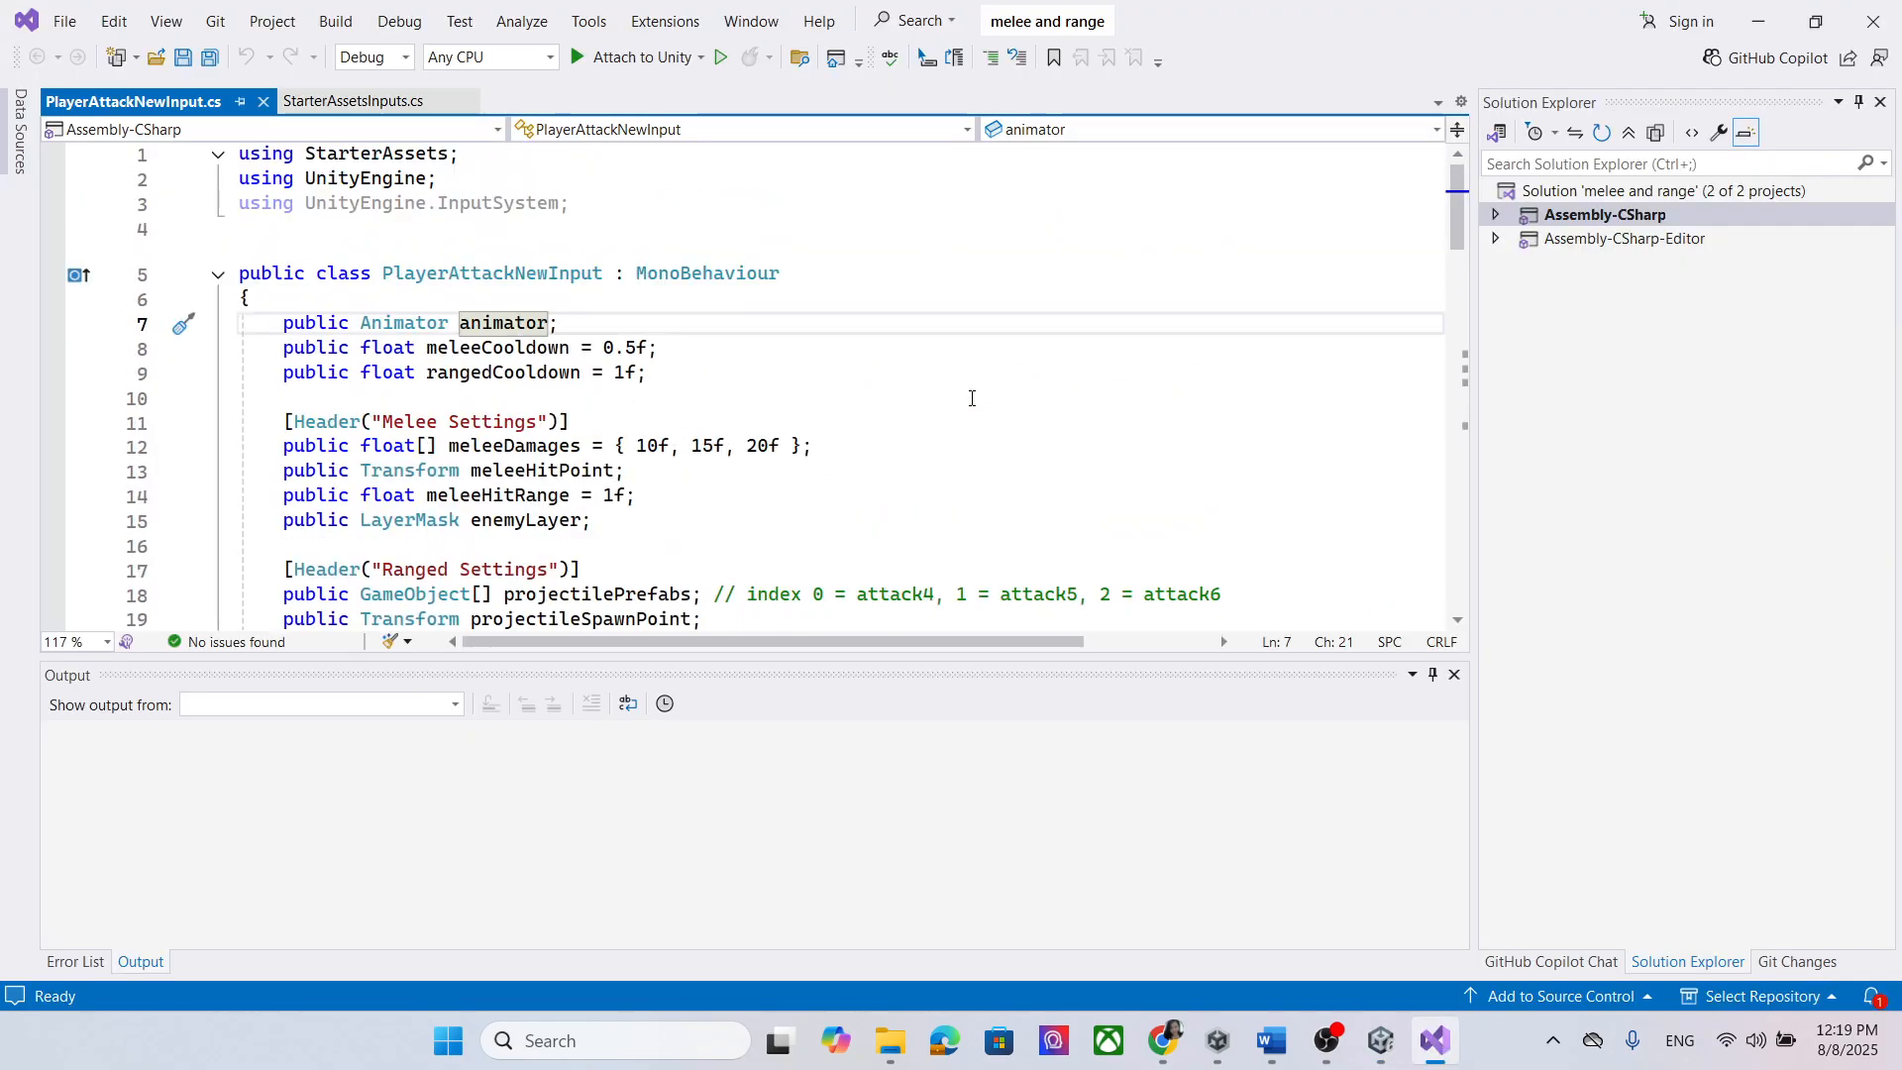
{"action": "scroll", "coordinate": [693, 302], "scroll_direction": "down", "scroll_amount": 2}
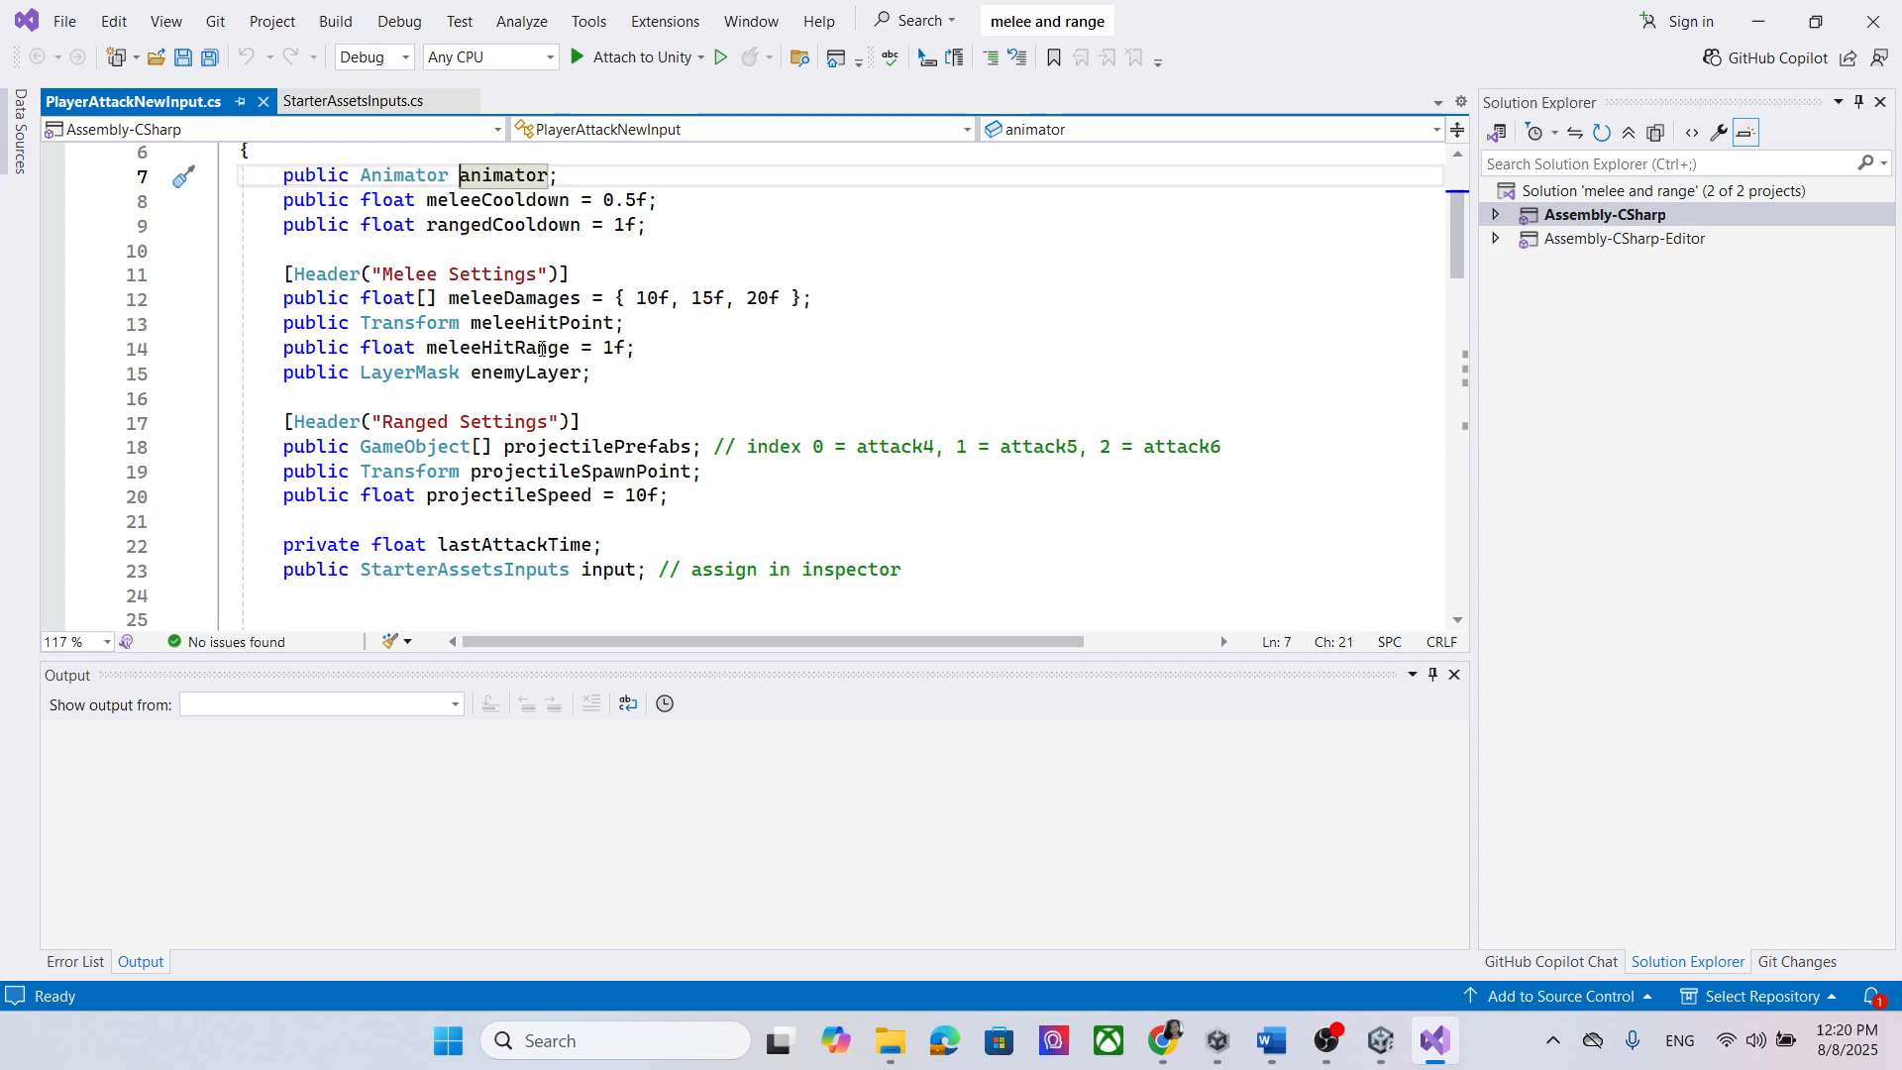
{"action": "left_click", "coordinate": [584, 372]}
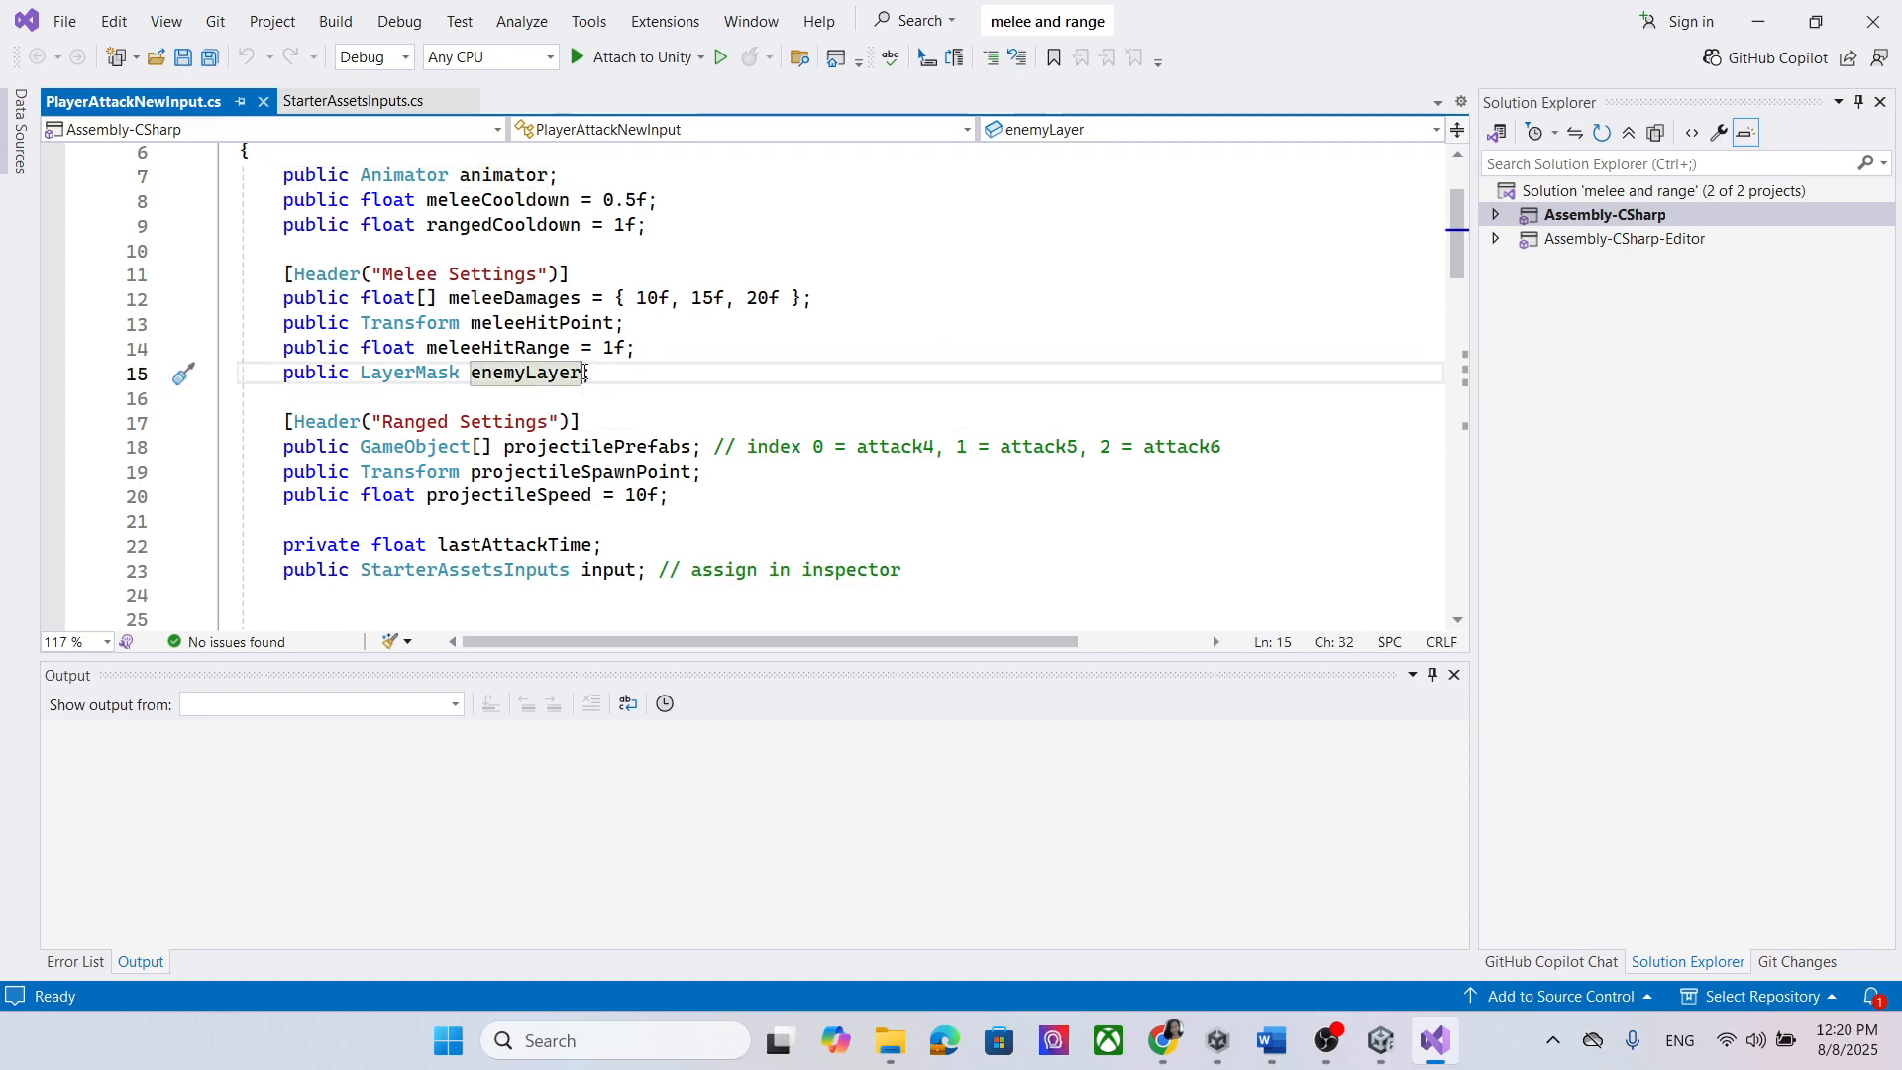
{"action": "left_click_drag", "start_coordinate": [584, 373], "coordinate": [472, 374]}
{"action": "key", "text": "ctrl+c"}
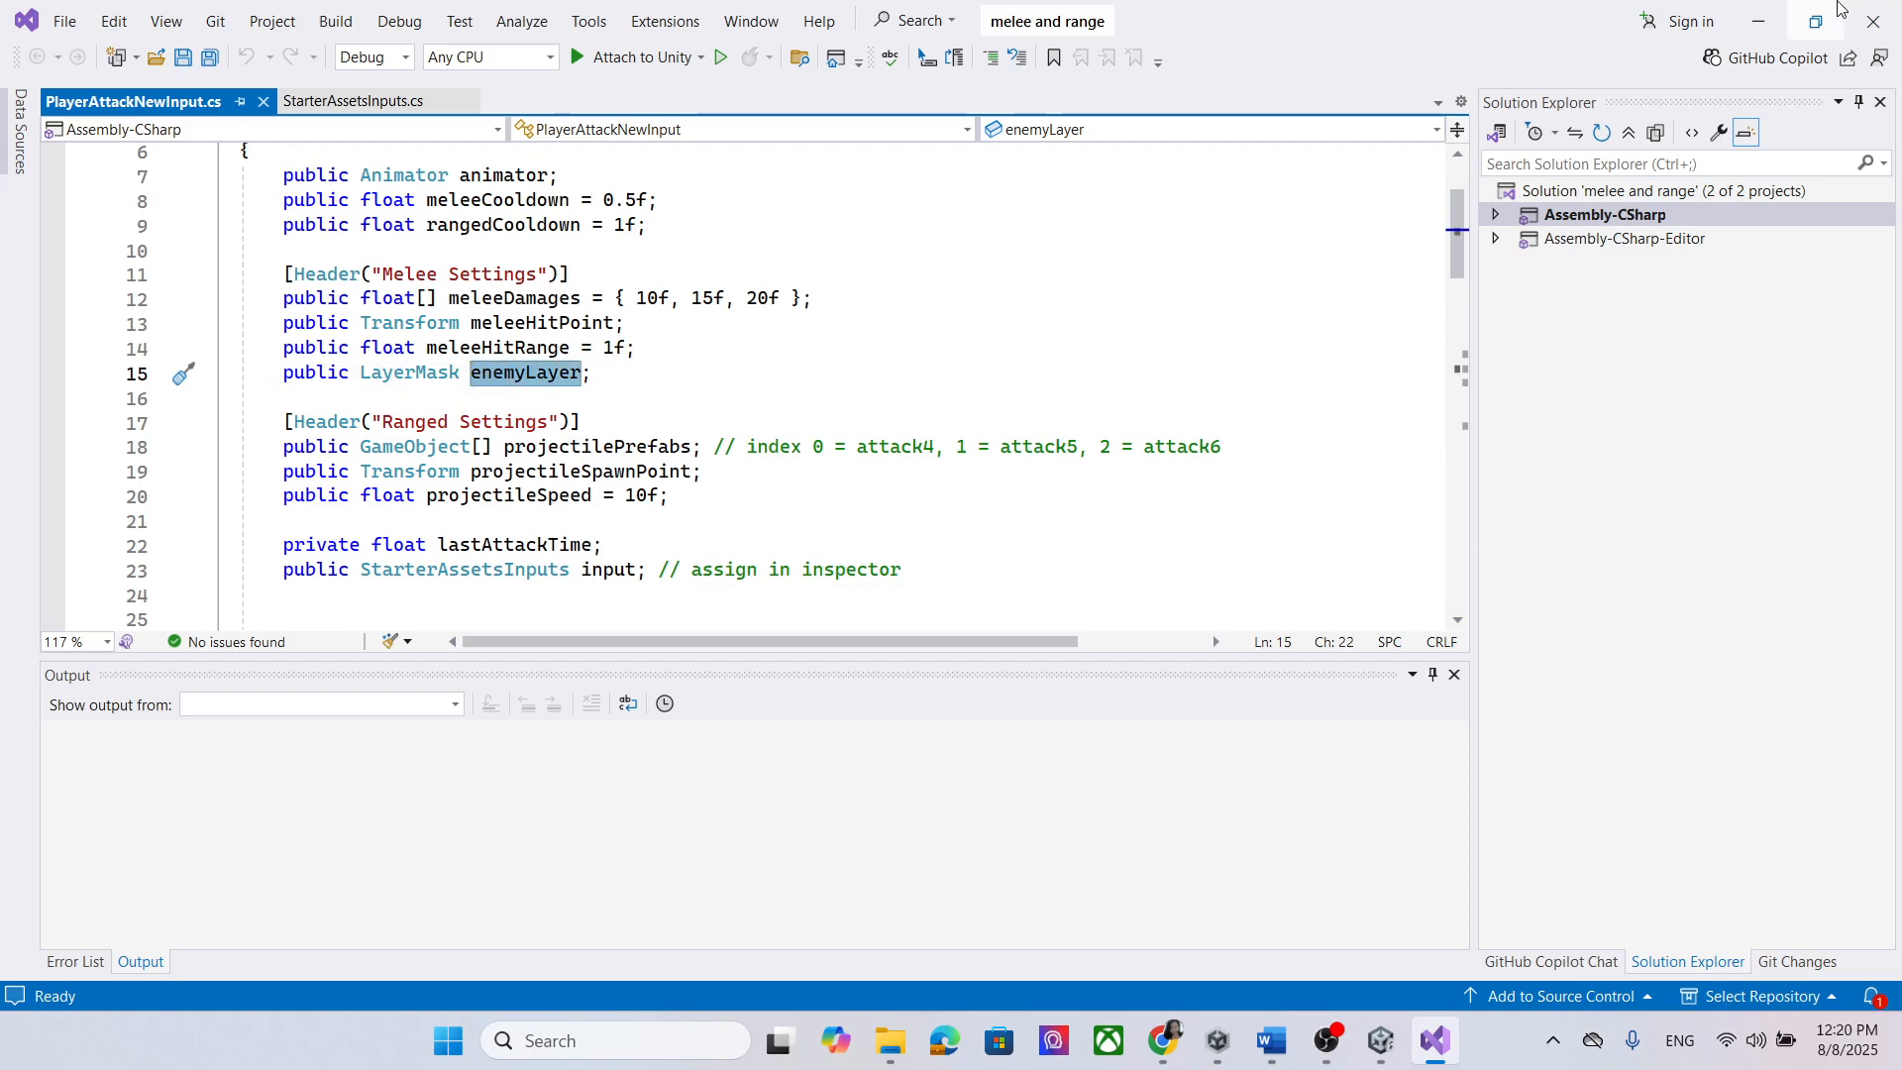
{"action": "left_click", "coordinate": [1759, 21]}
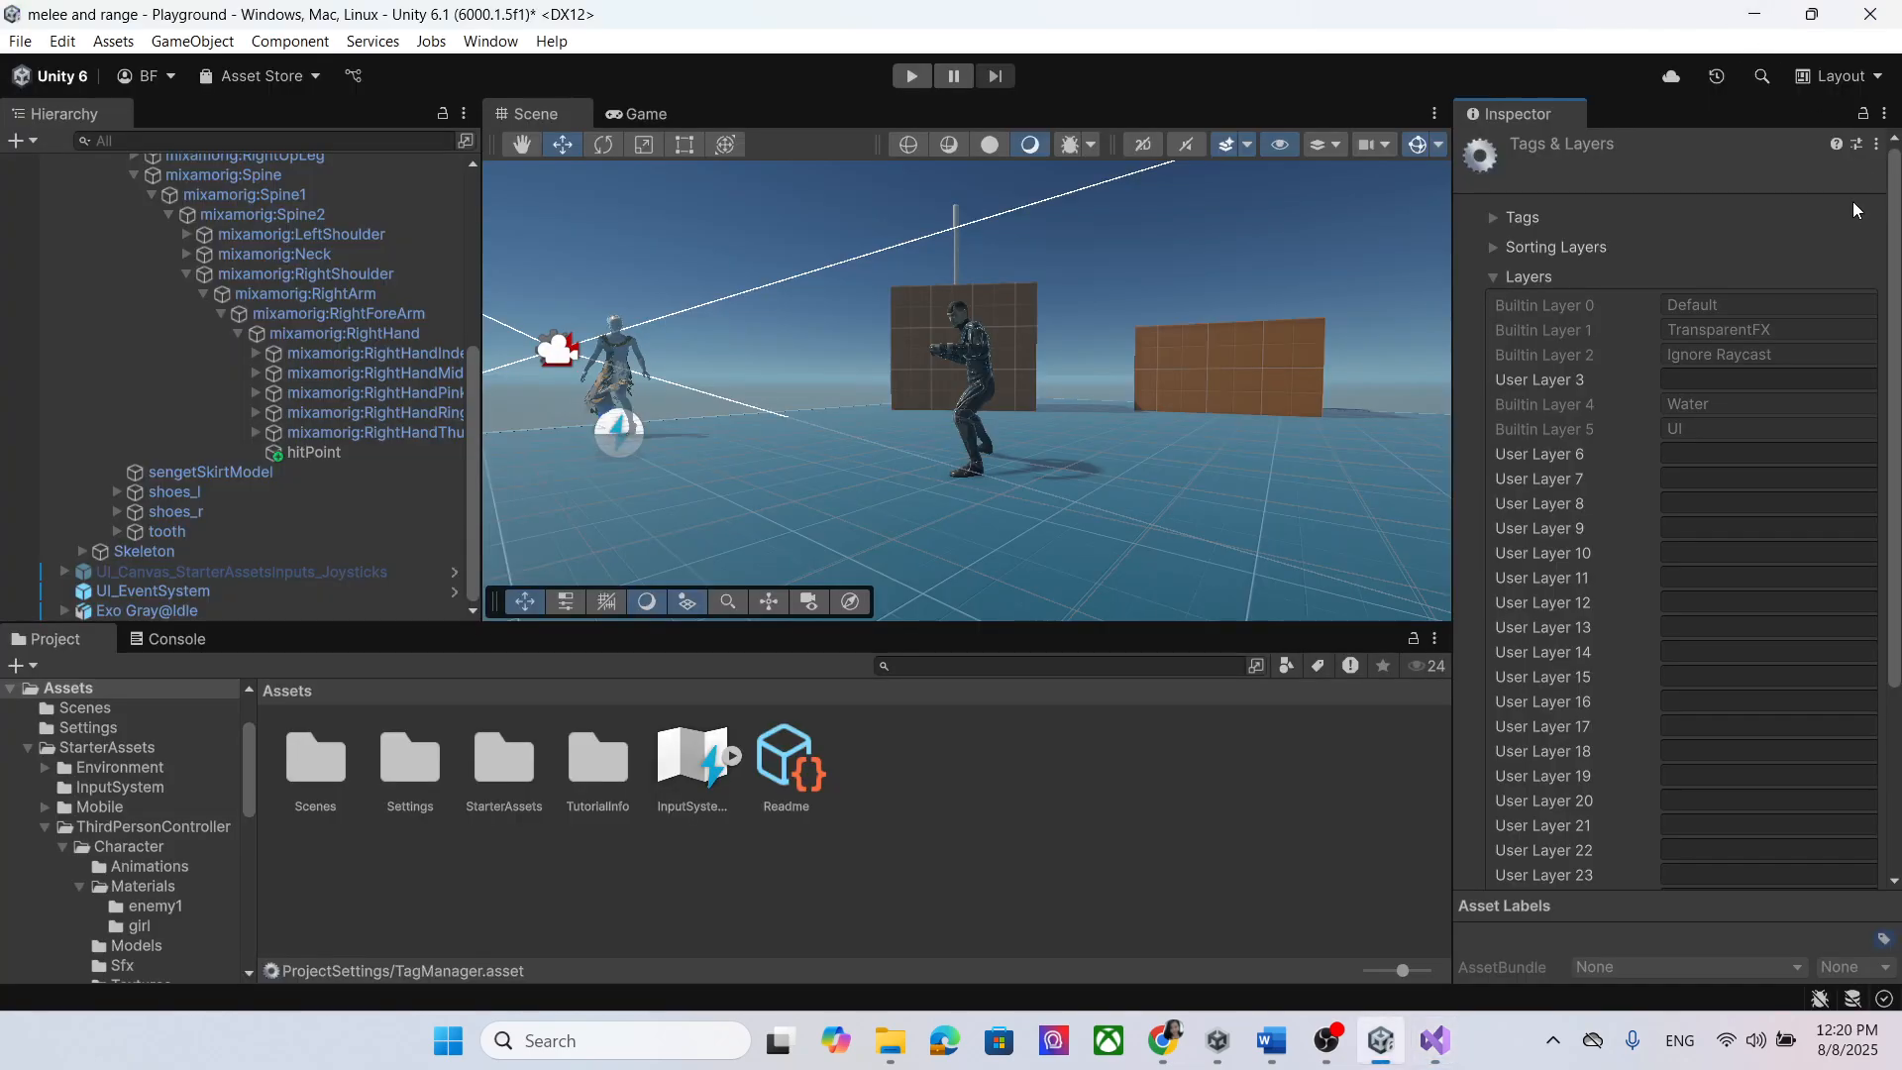
{"action": "left_click", "coordinate": [1754, 510]}
{"action": "key", "text": "ctrl+v"}
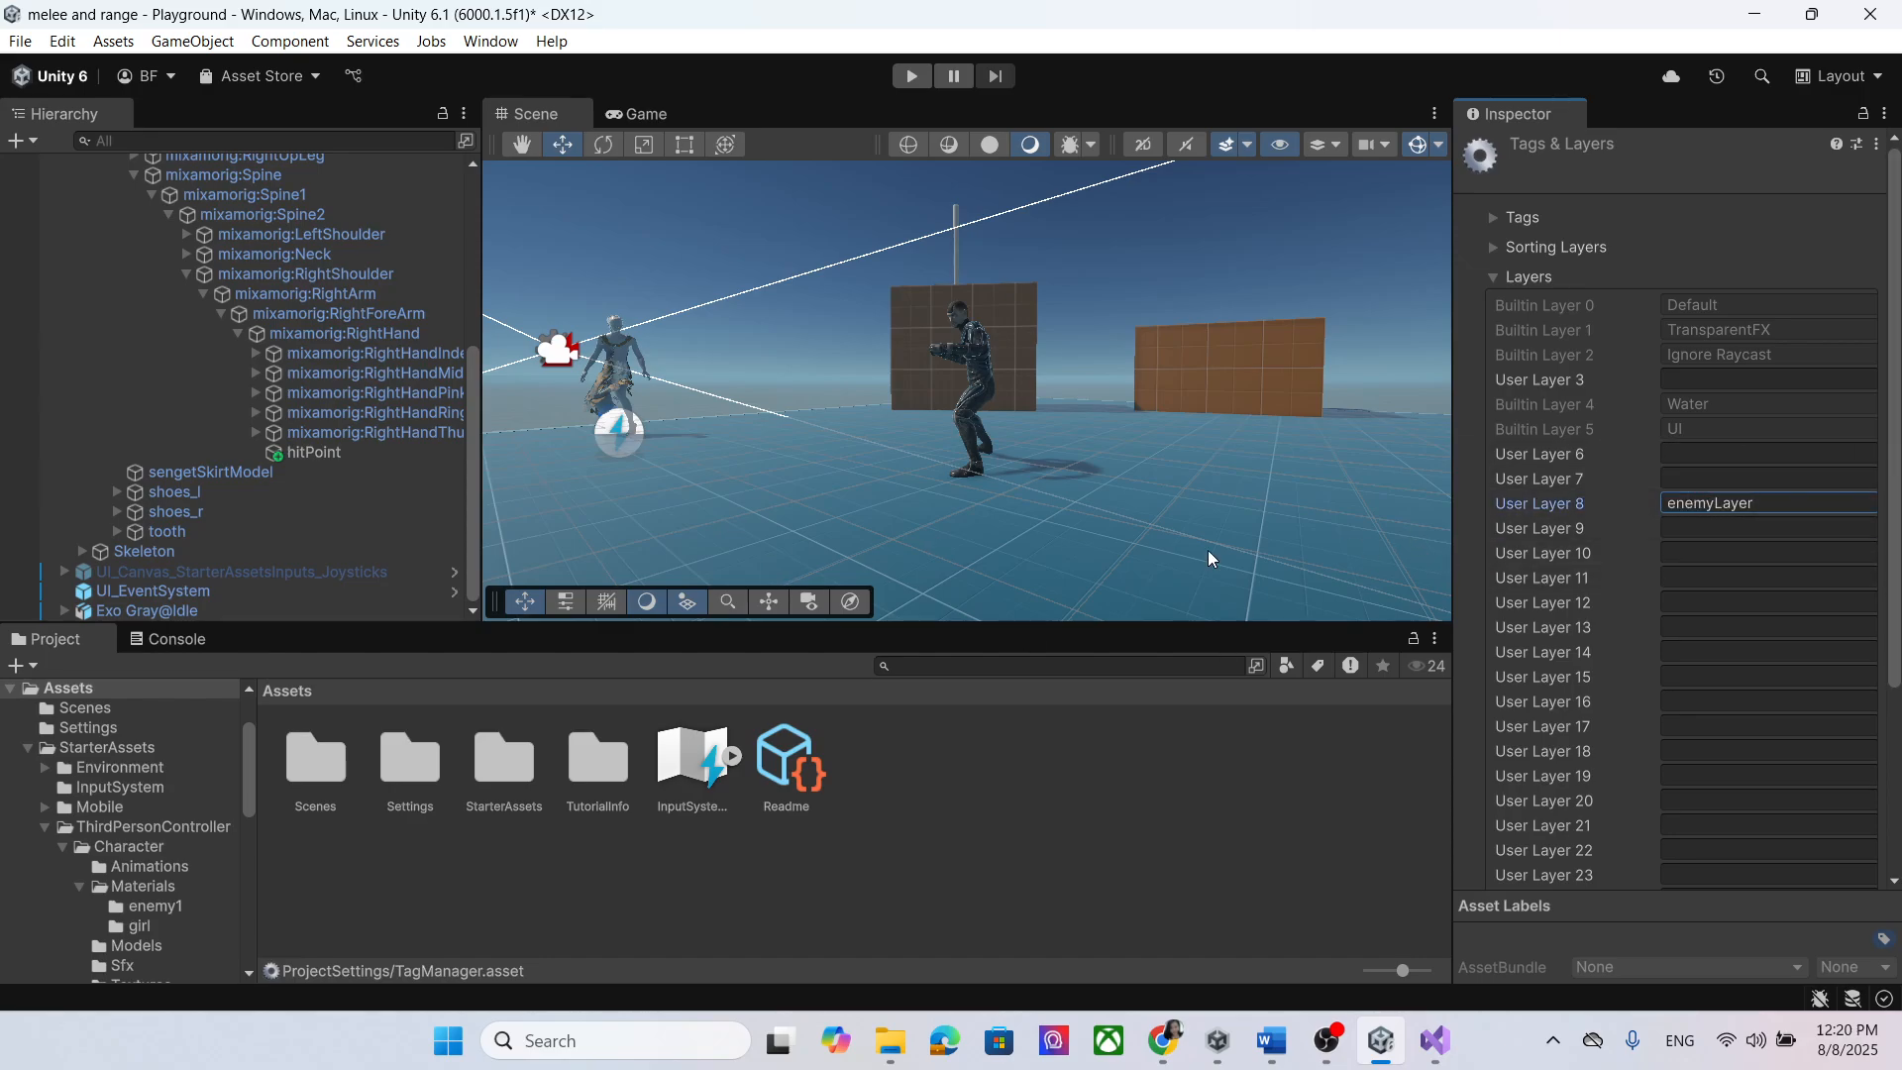
Step: Assign the enemyLayer layer to Exo Gray@Idle and all of its child objects
{"action": "left_click", "coordinate": [279, 611]}
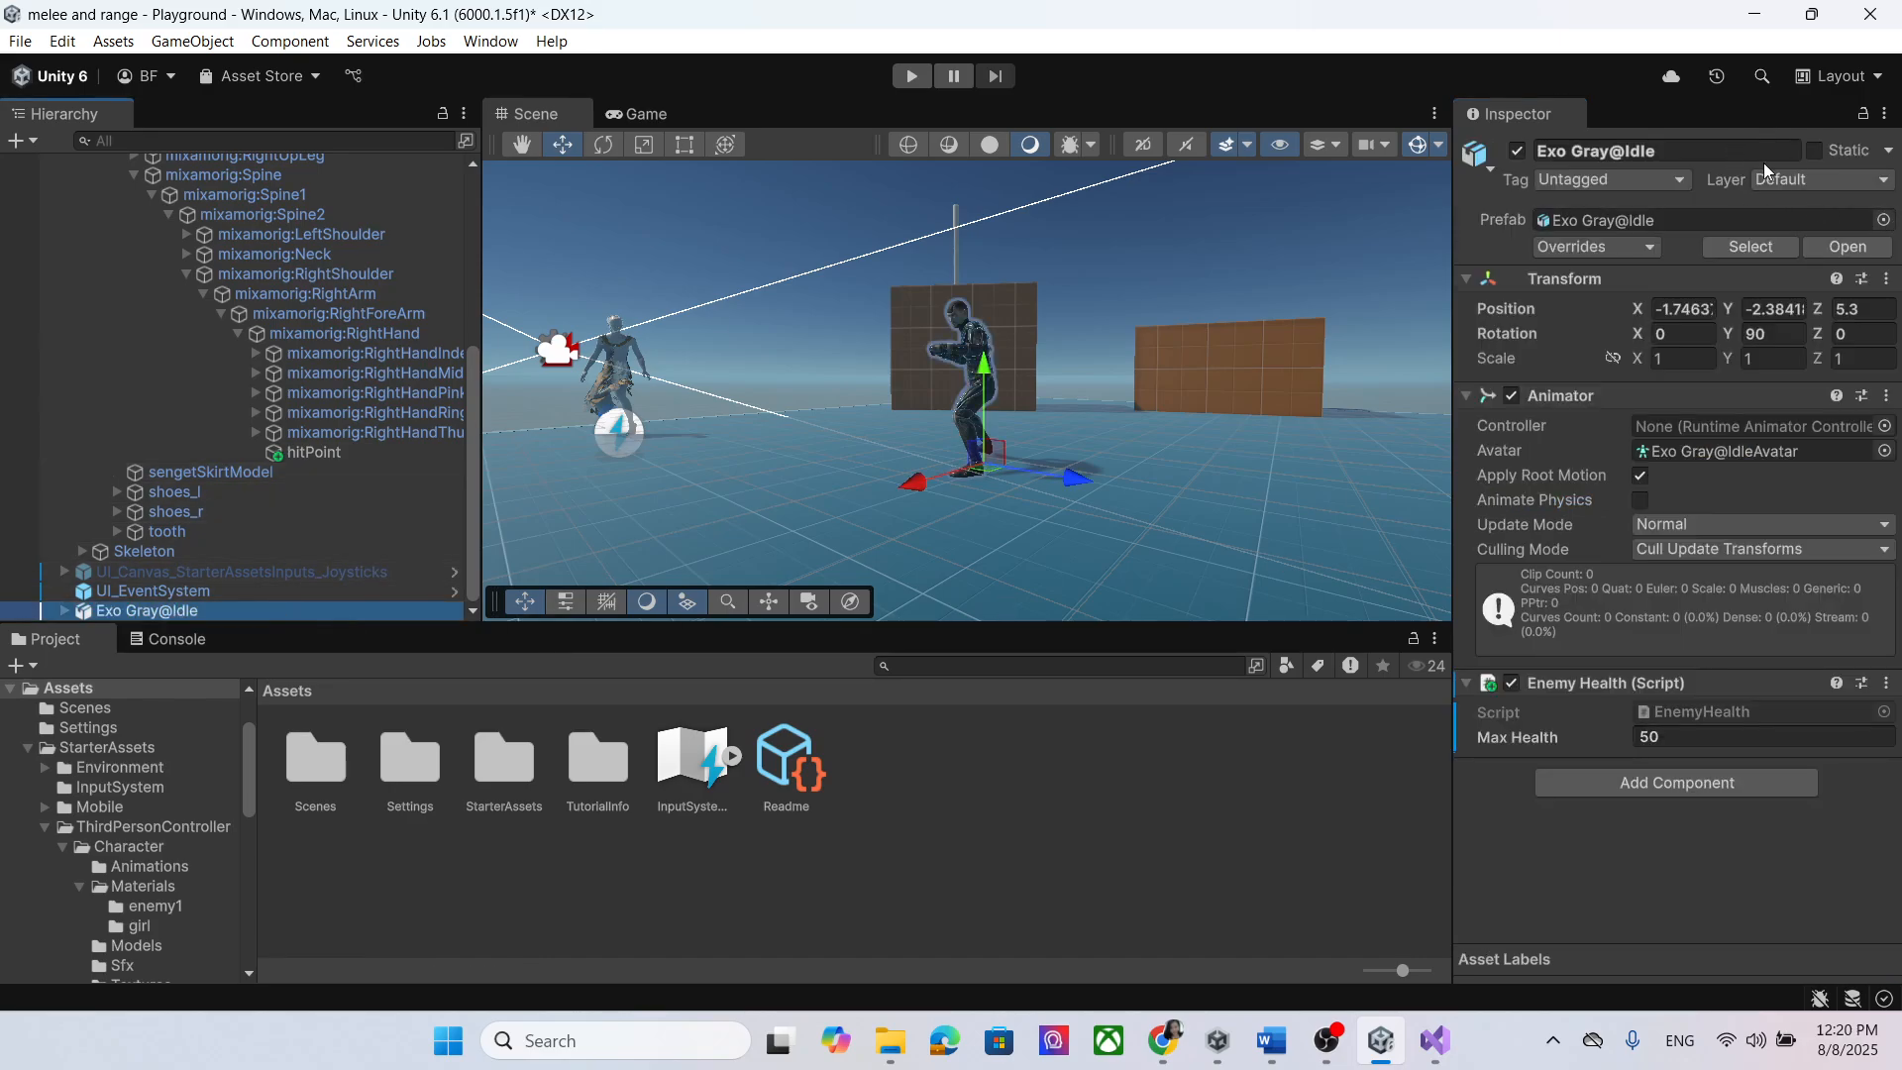
{"action": "left_click", "coordinate": [1800, 185]}
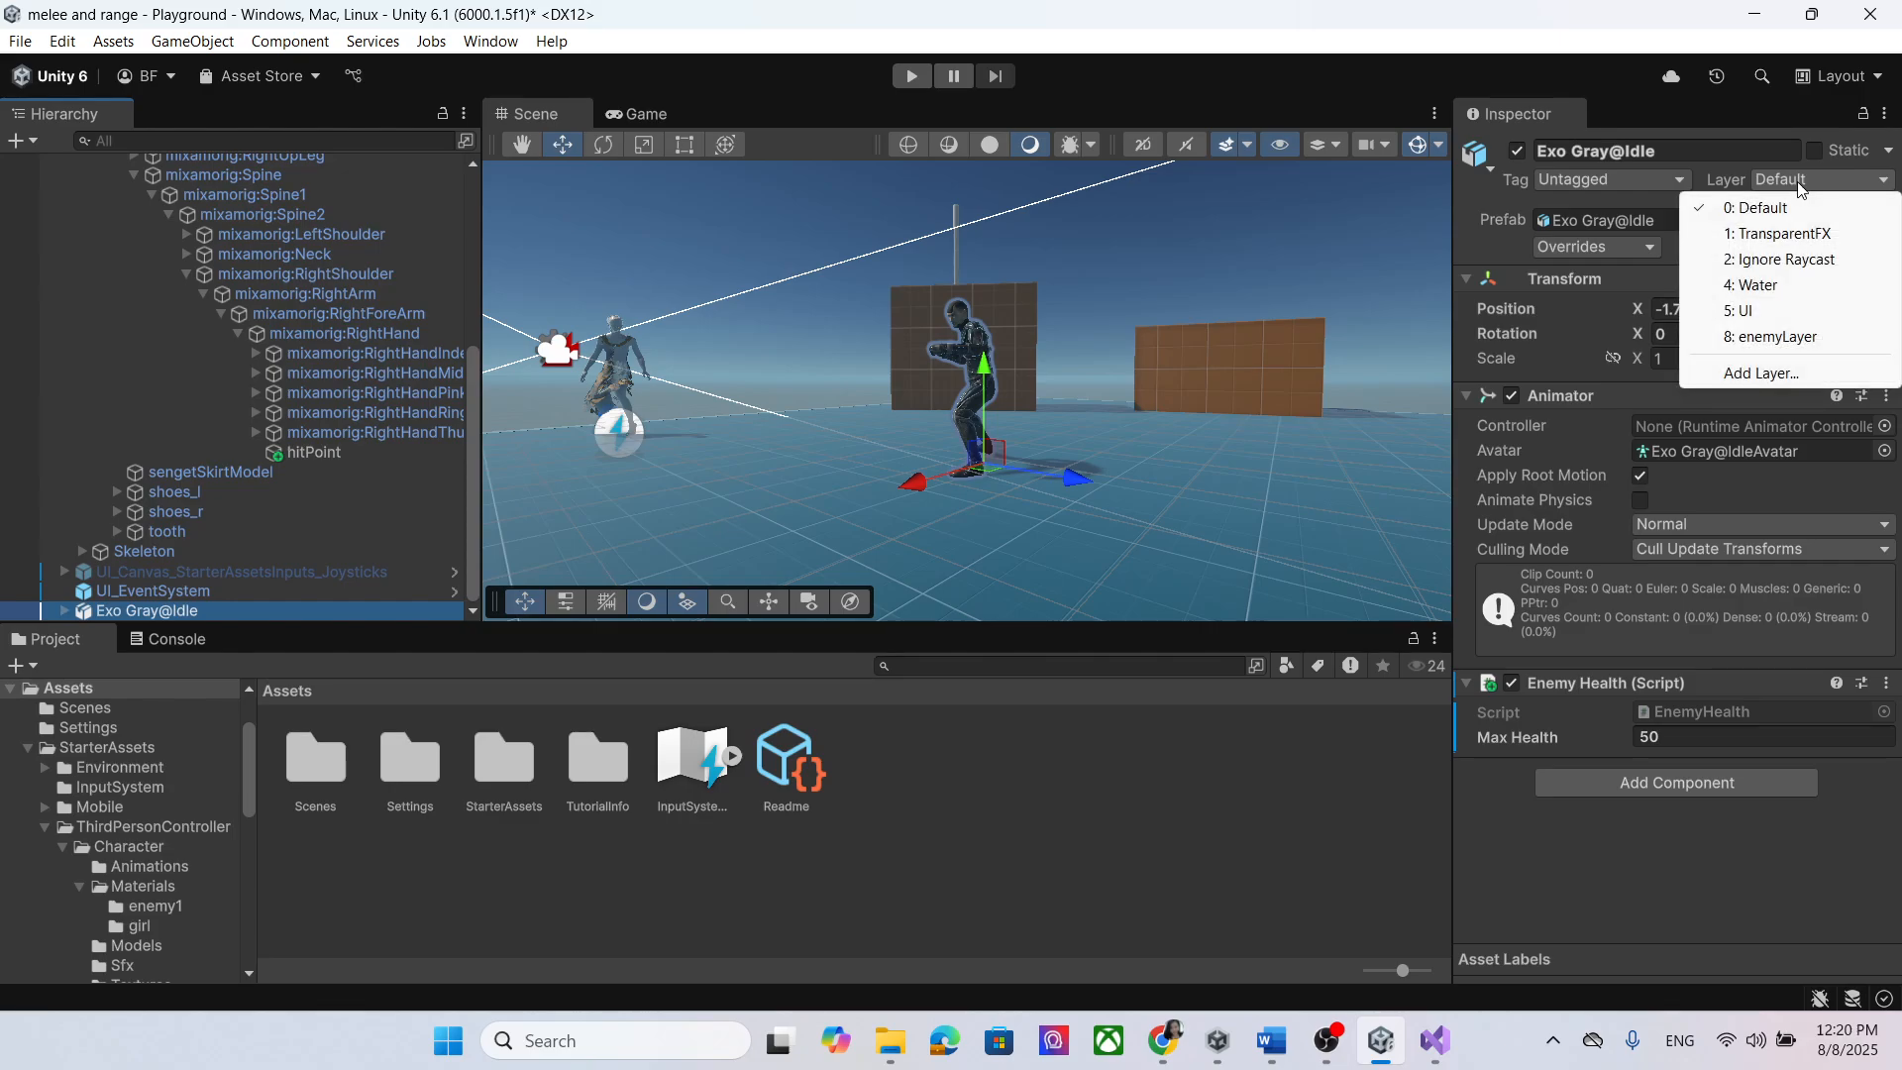
{"action": "left_click", "coordinate": [1809, 338]}
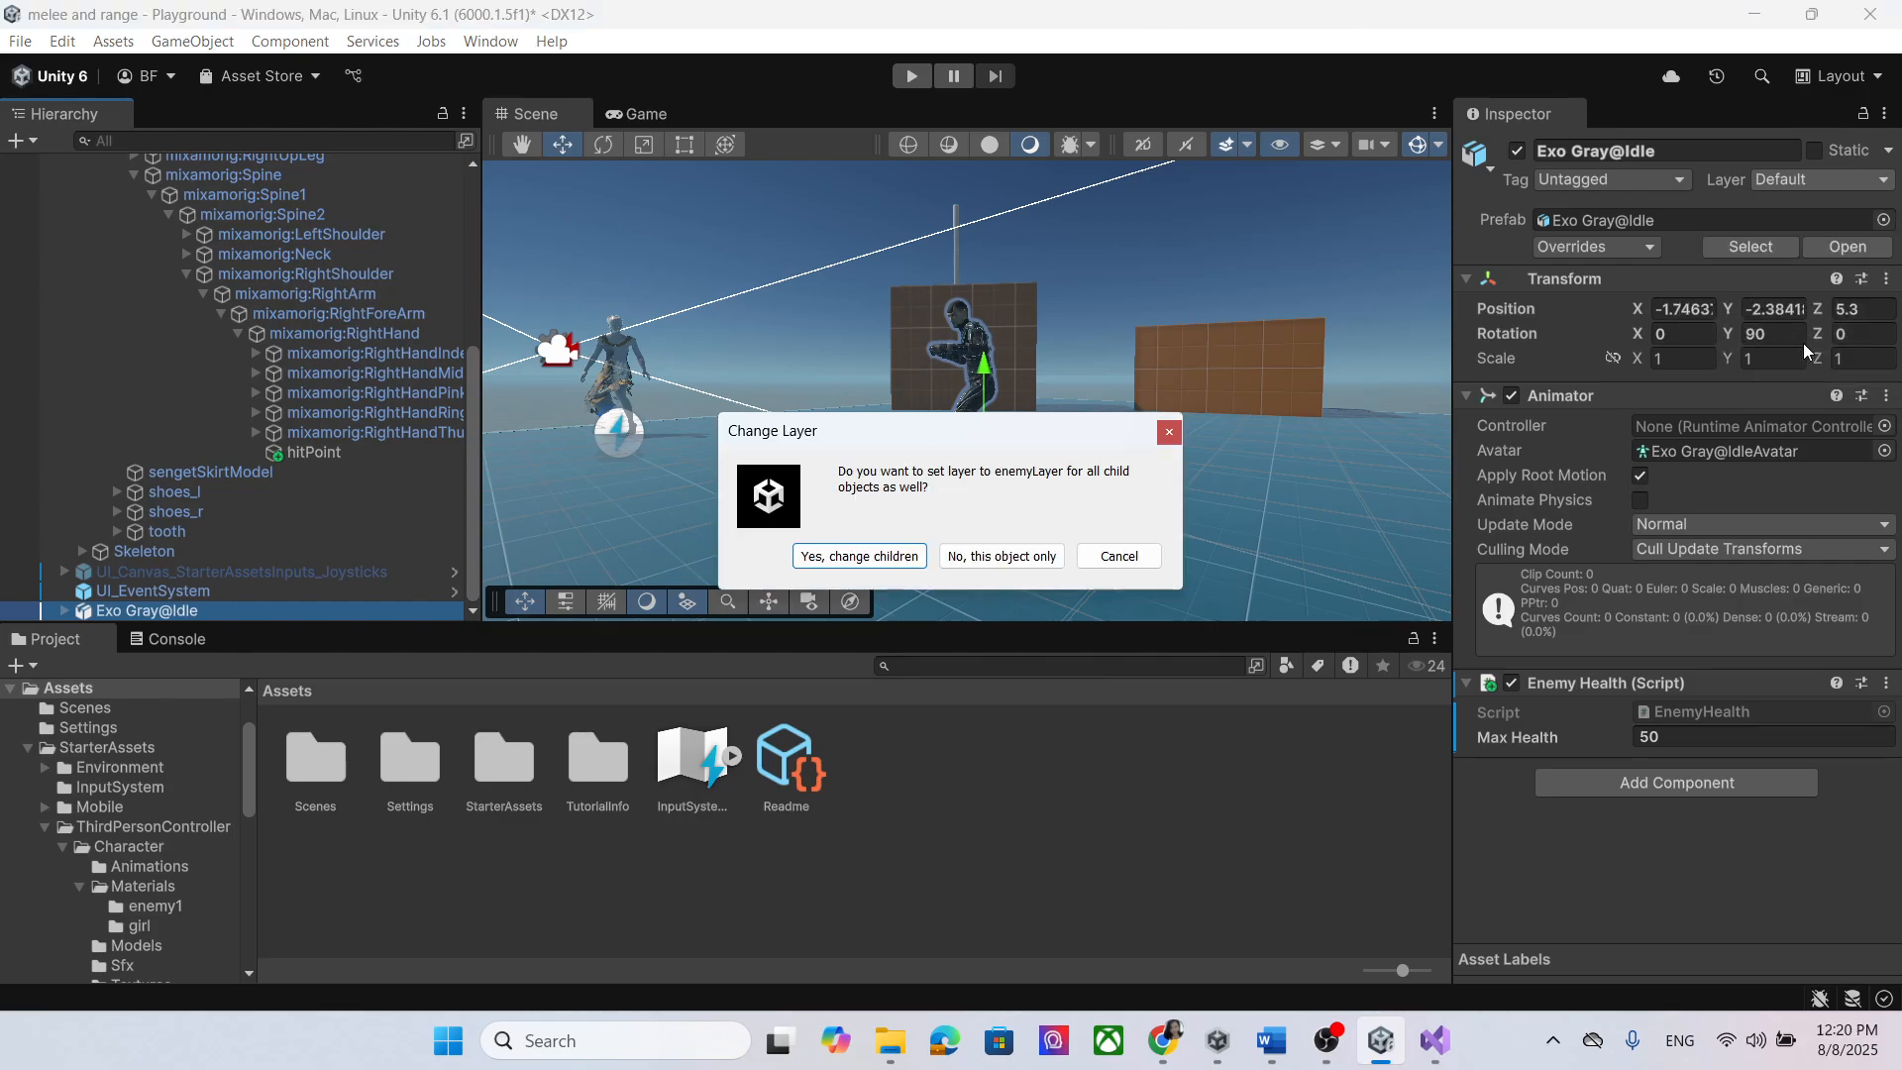
{"action": "left_click", "coordinate": [910, 561]}
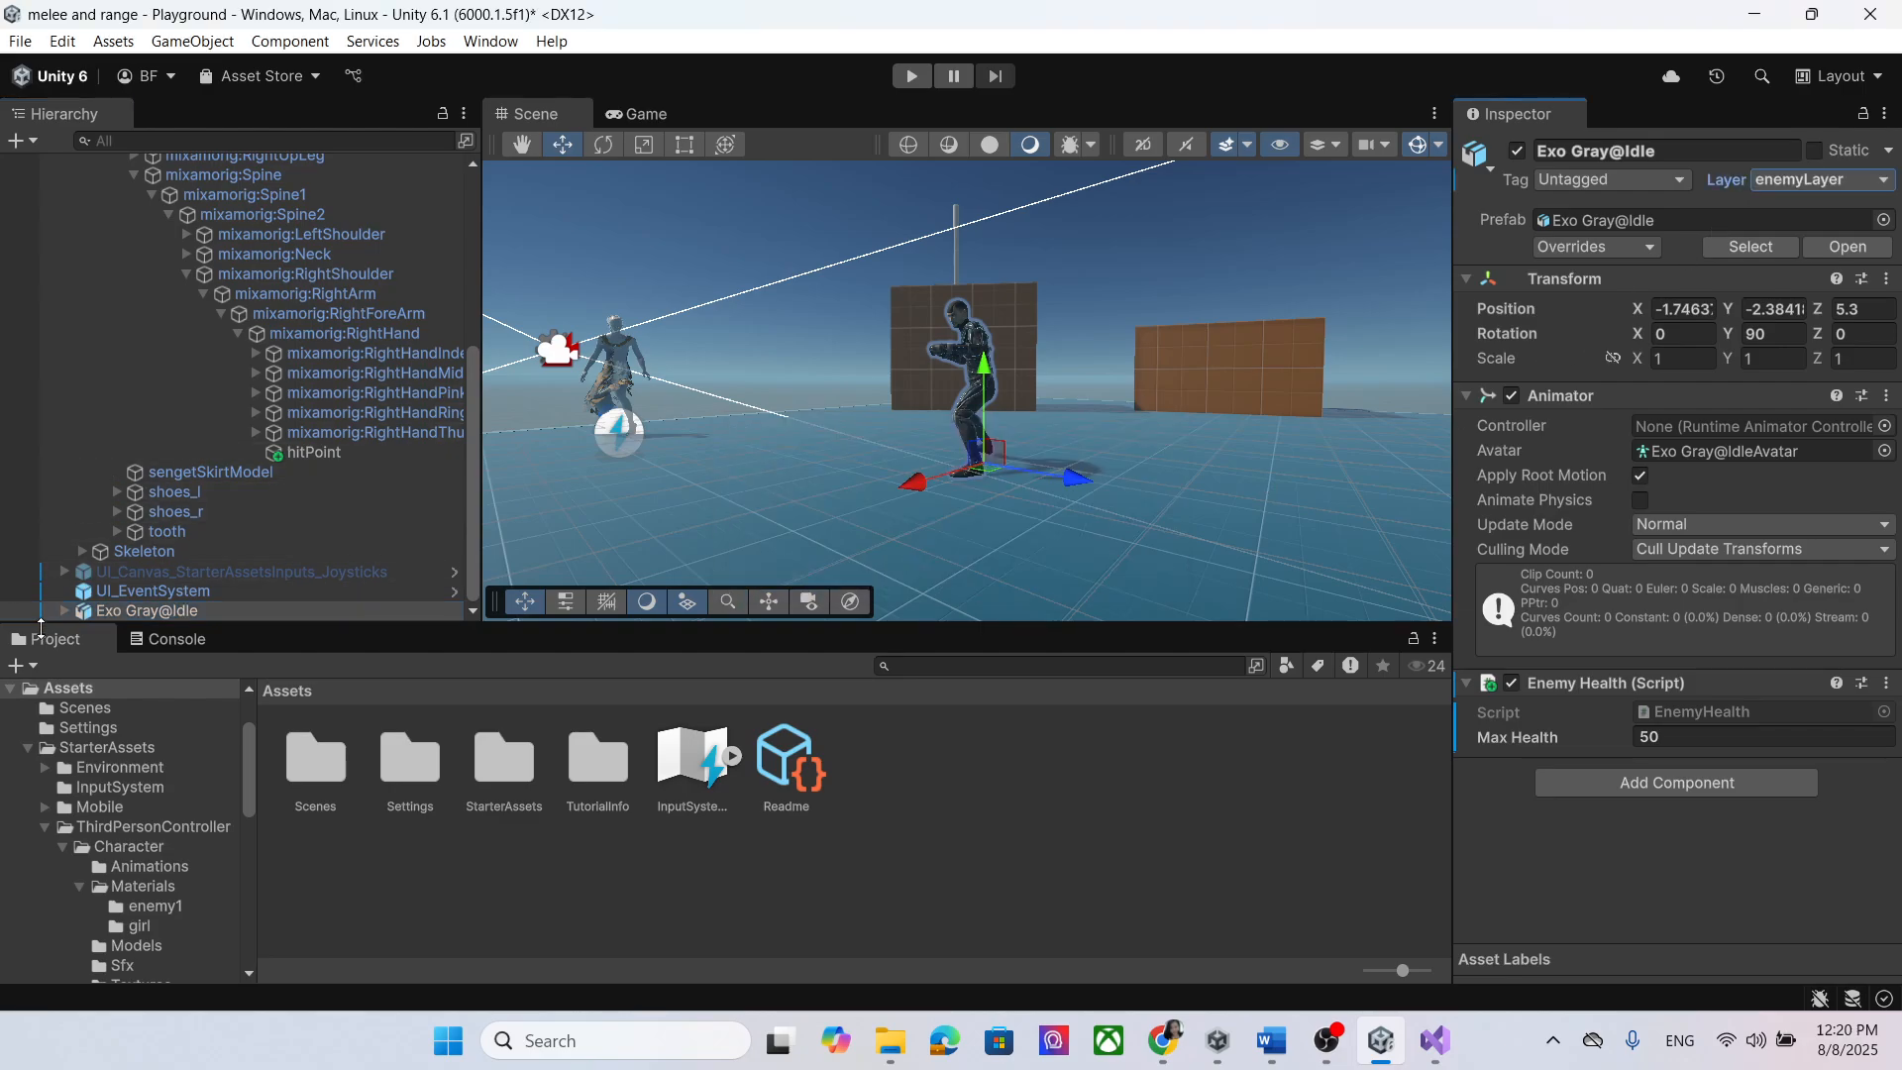
{"action": "left_click", "coordinate": [129, 608]}
{"action": "scroll", "coordinate": [128, 597], "scroll_direction": "down", "scroll_amount": 3}
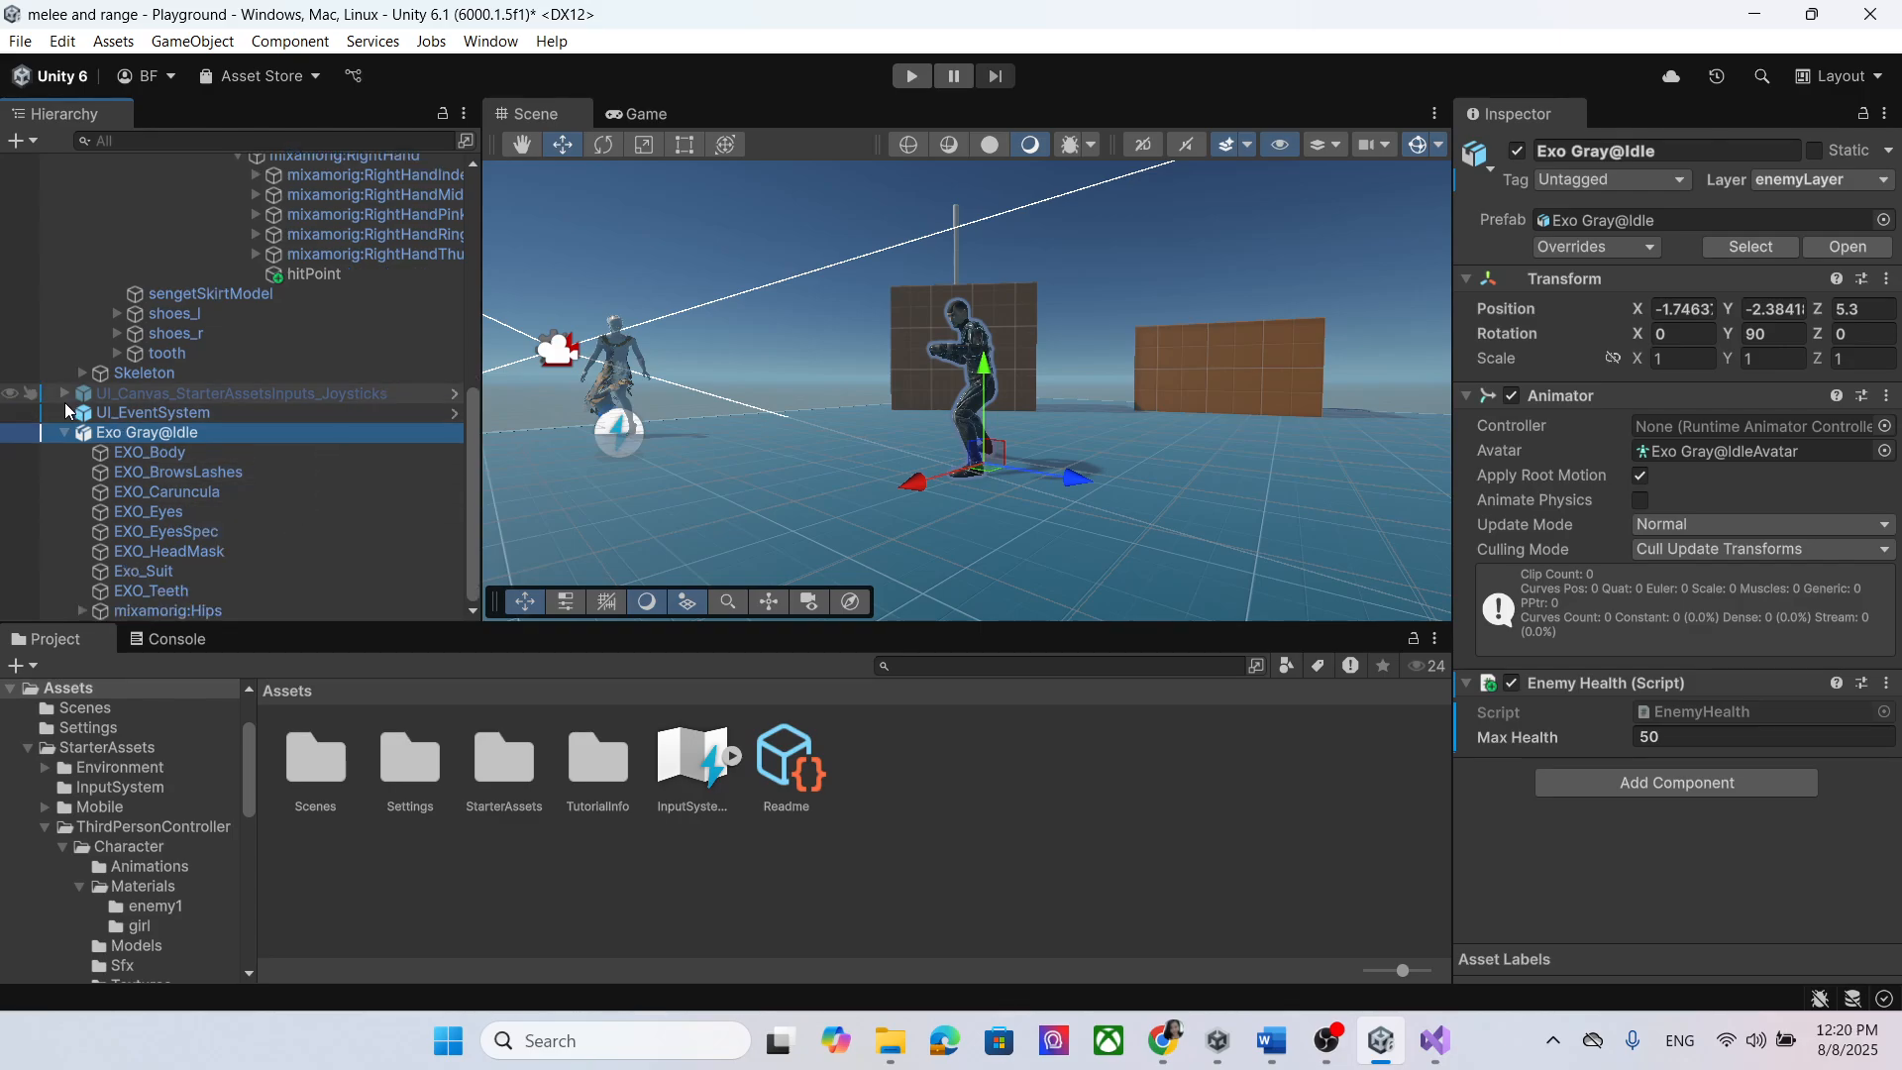
{"action": "left_click", "coordinate": [65, 430]}
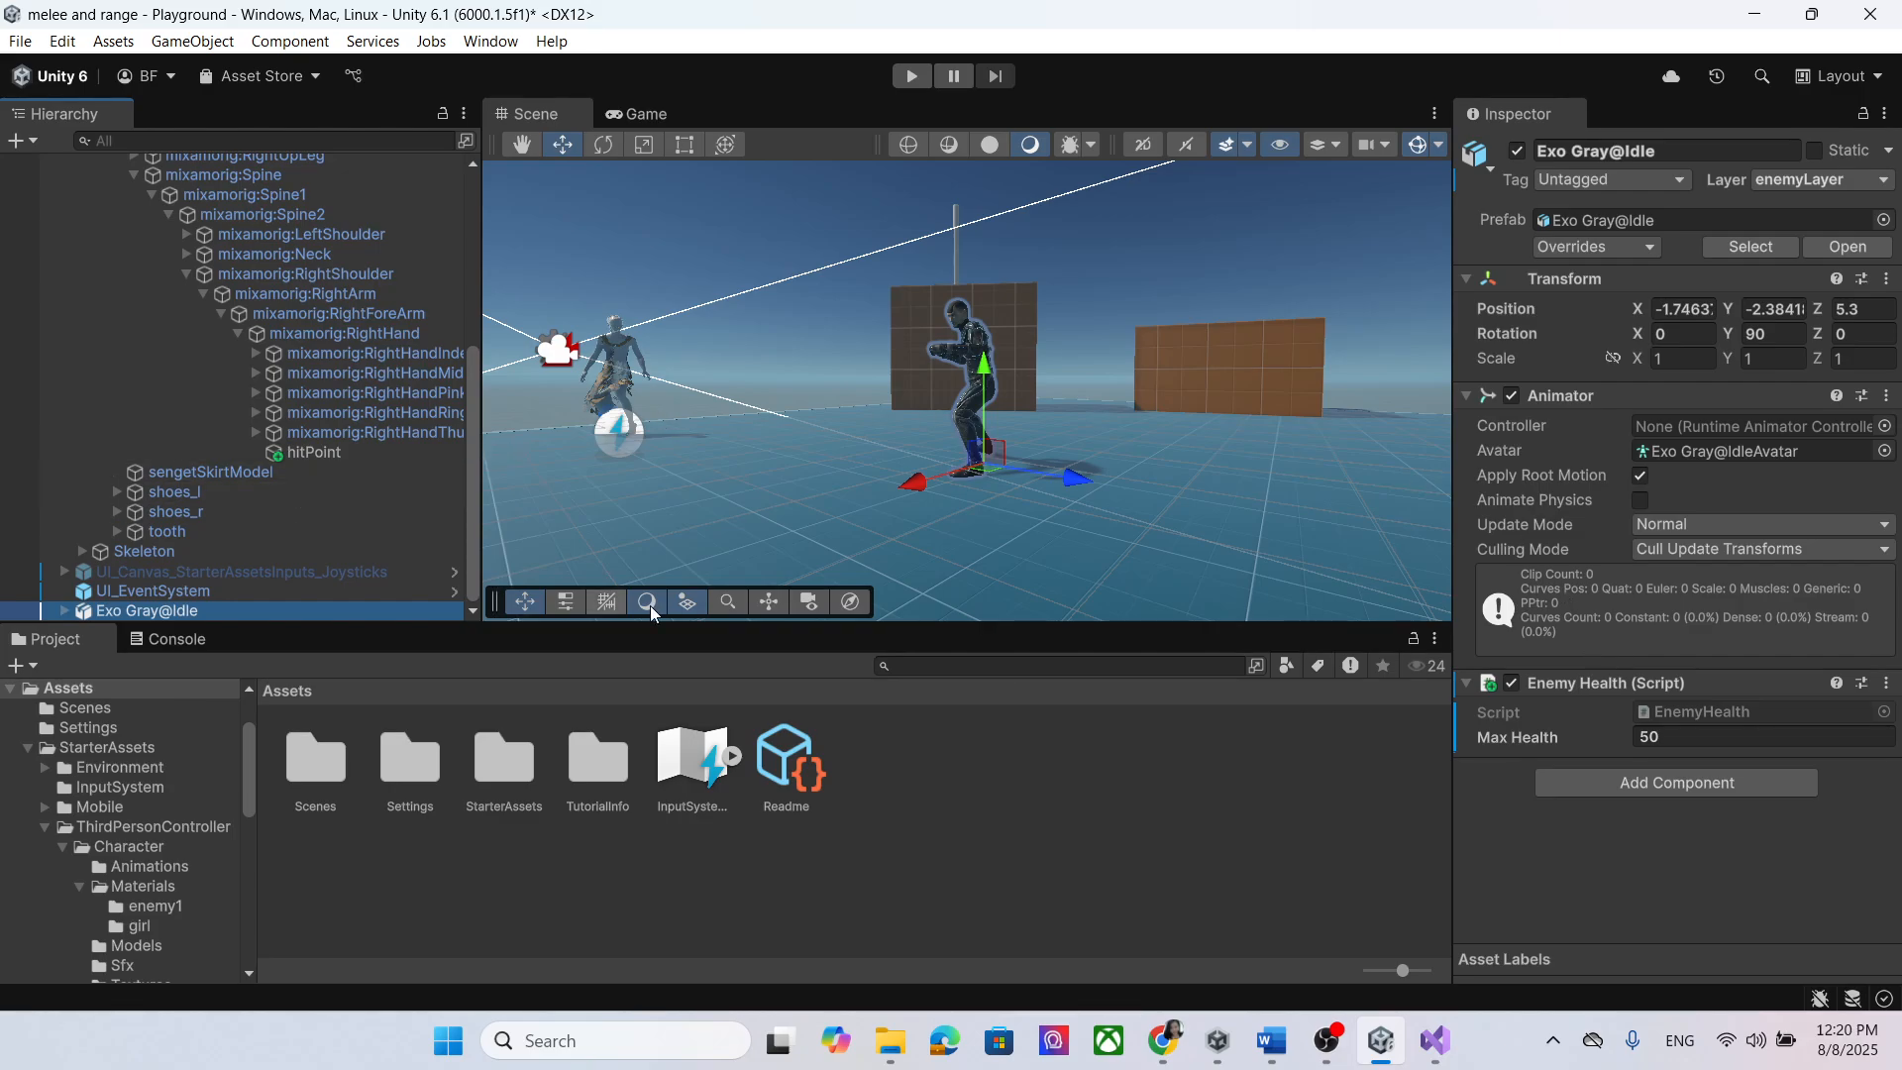
Step: Set Enemy Layer to enemyLayer on PlayerArmature's Player Attack New Input component, expand Projectile Prefabs, and save the scene
{"action": "scroll", "coordinate": [261, 304], "scroll_direction": "up", "scroll_amount": 6}
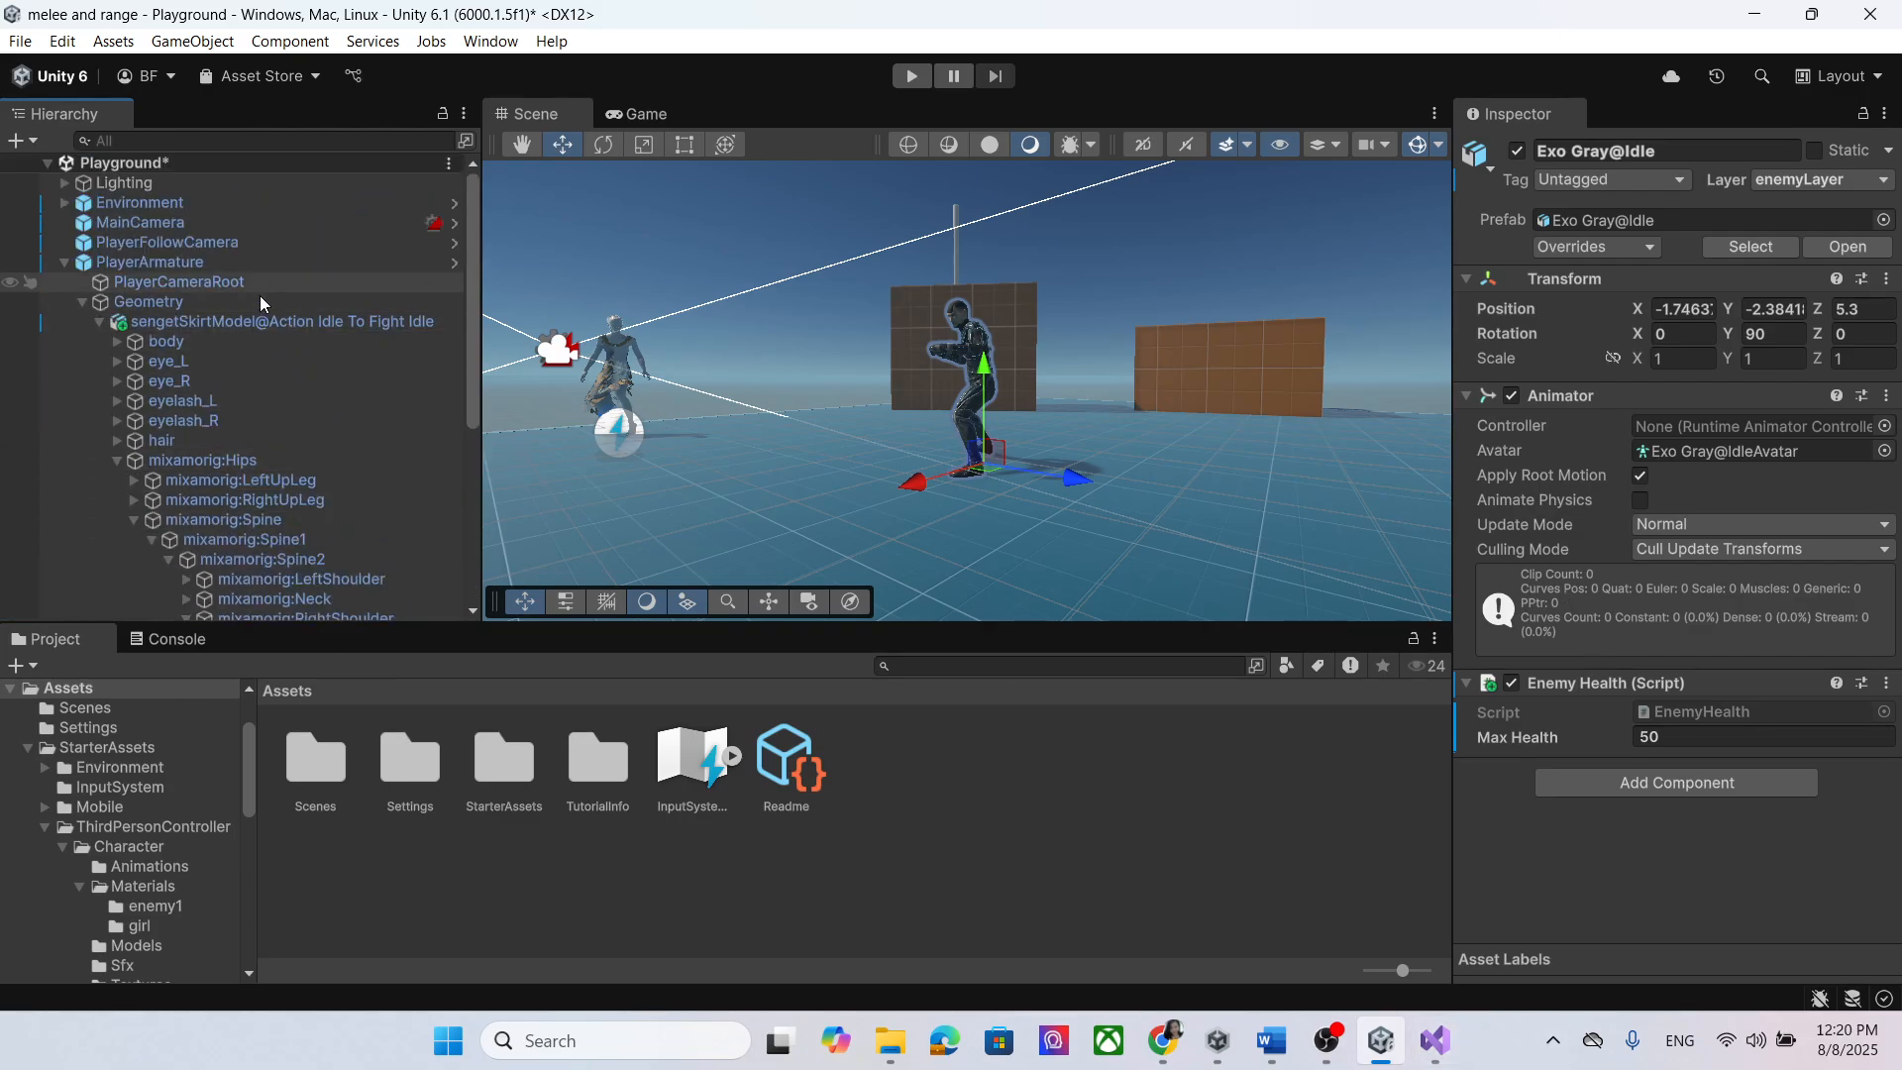
{"action": "left_click", "coordinate": [238, 262]}
{"action": "scroll", "coordinate": [1791, 694], "scroll_direction": "down", "scroll_amount": 10}
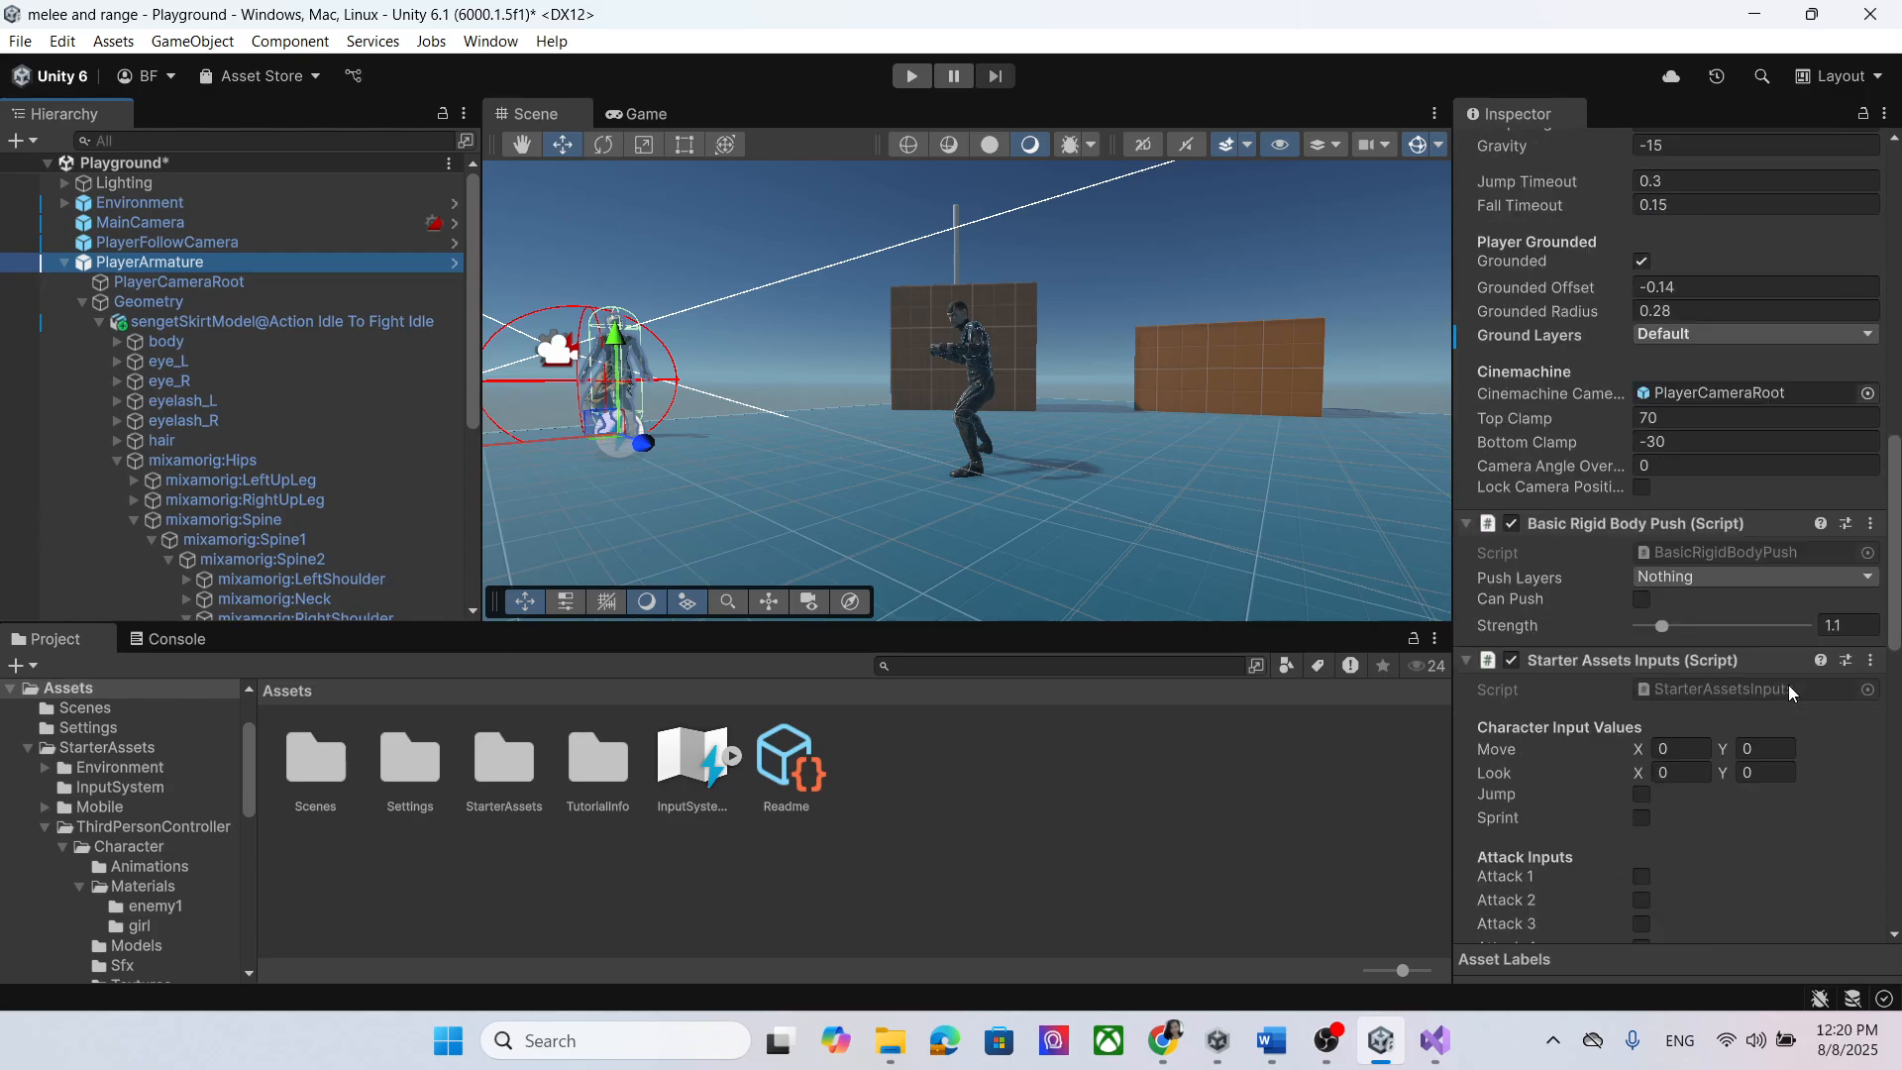
{"action": "scroll", "coordinate": [1794, 684], "scroll_direction": "down", "scroll_amount": 12}
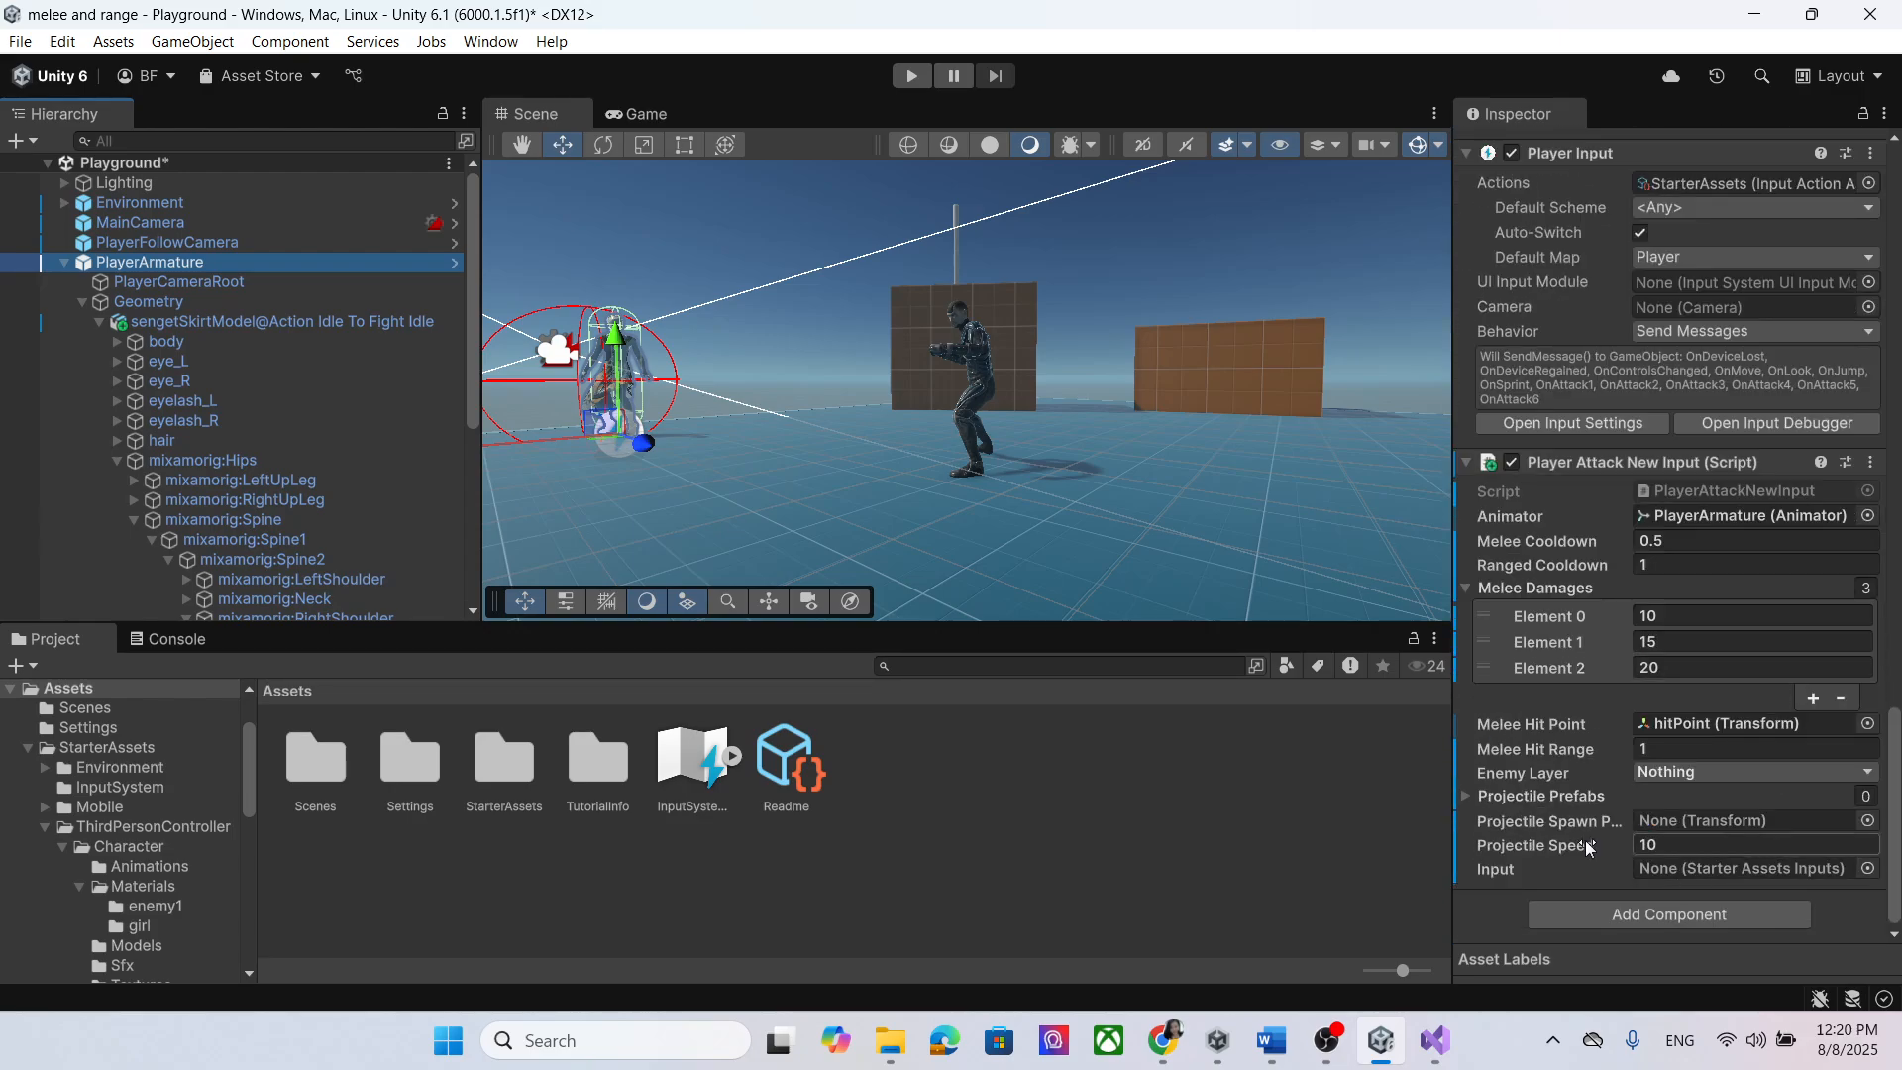
{"action": "left_click", "coordinate": [1672, 771]}
{"action": "left_click", "coordinate": [1744, 979]}
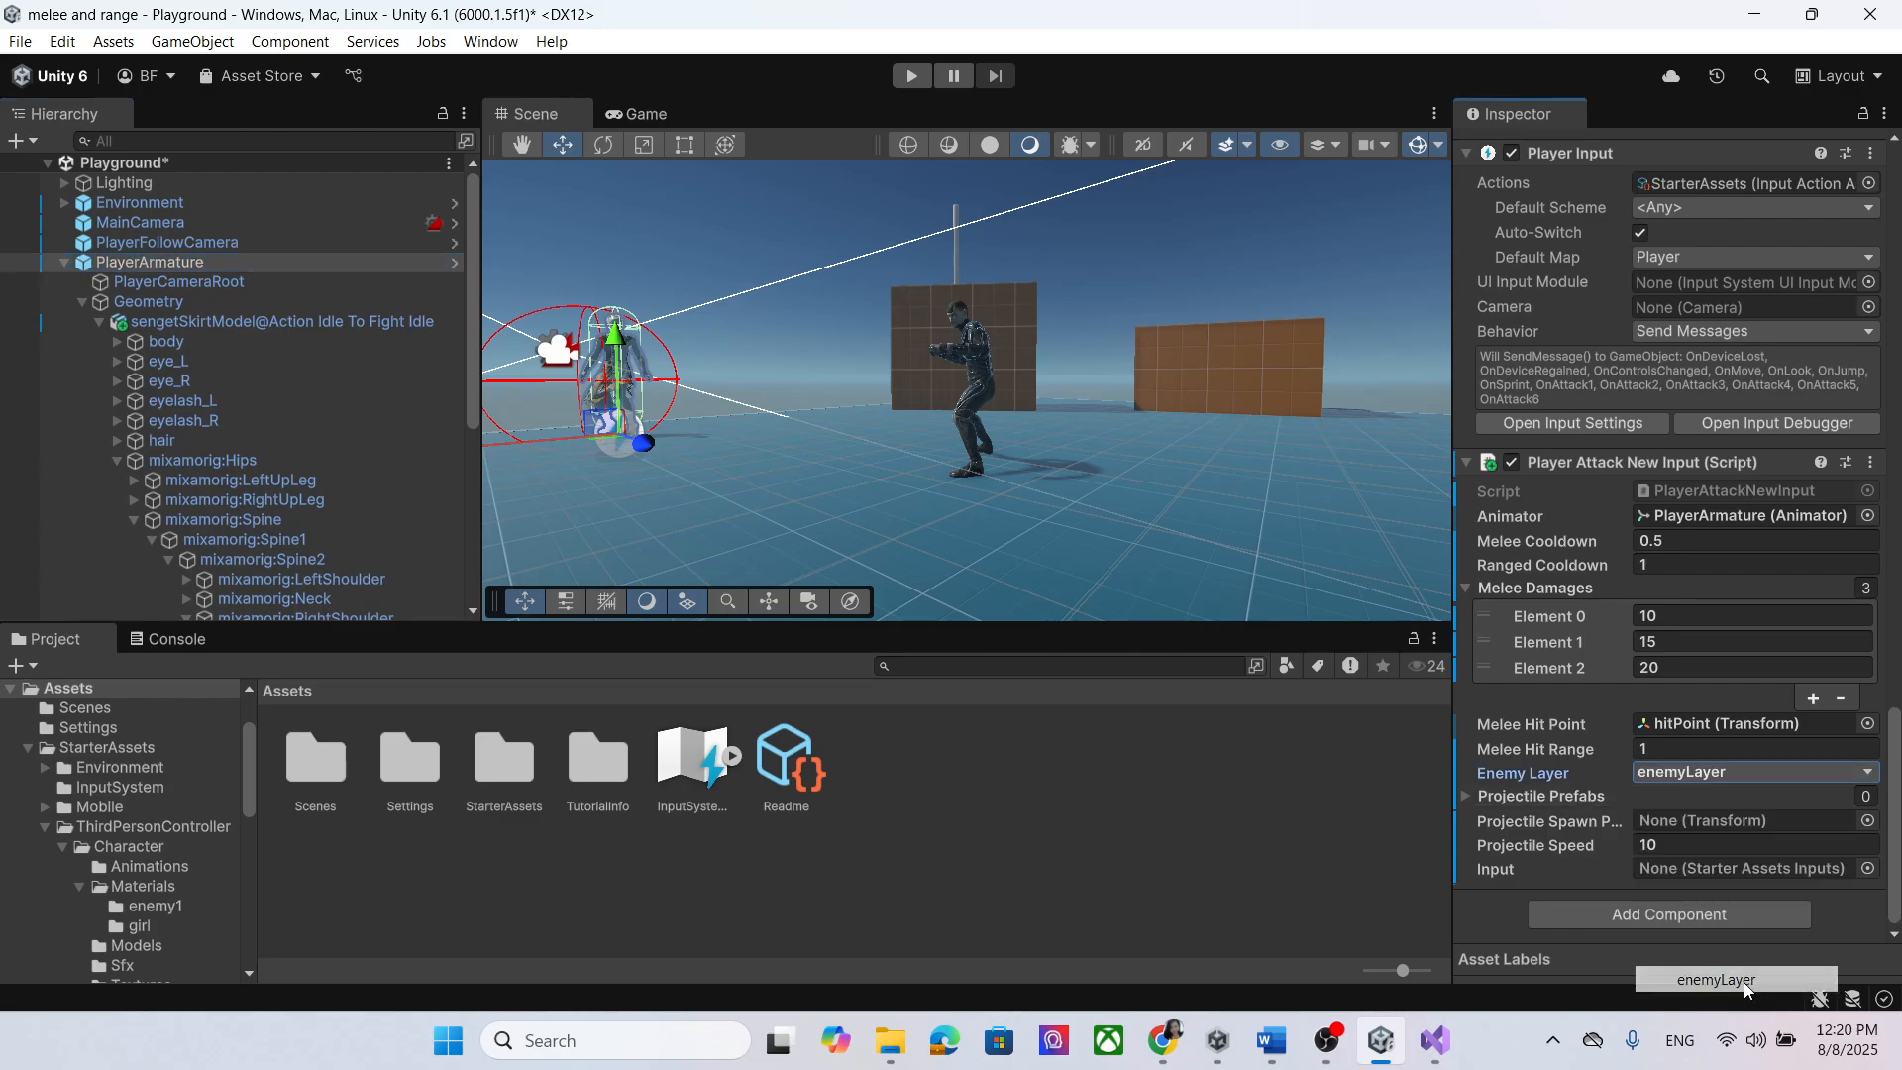
{"action": "left_click", "coordinate": [1470, 796]}
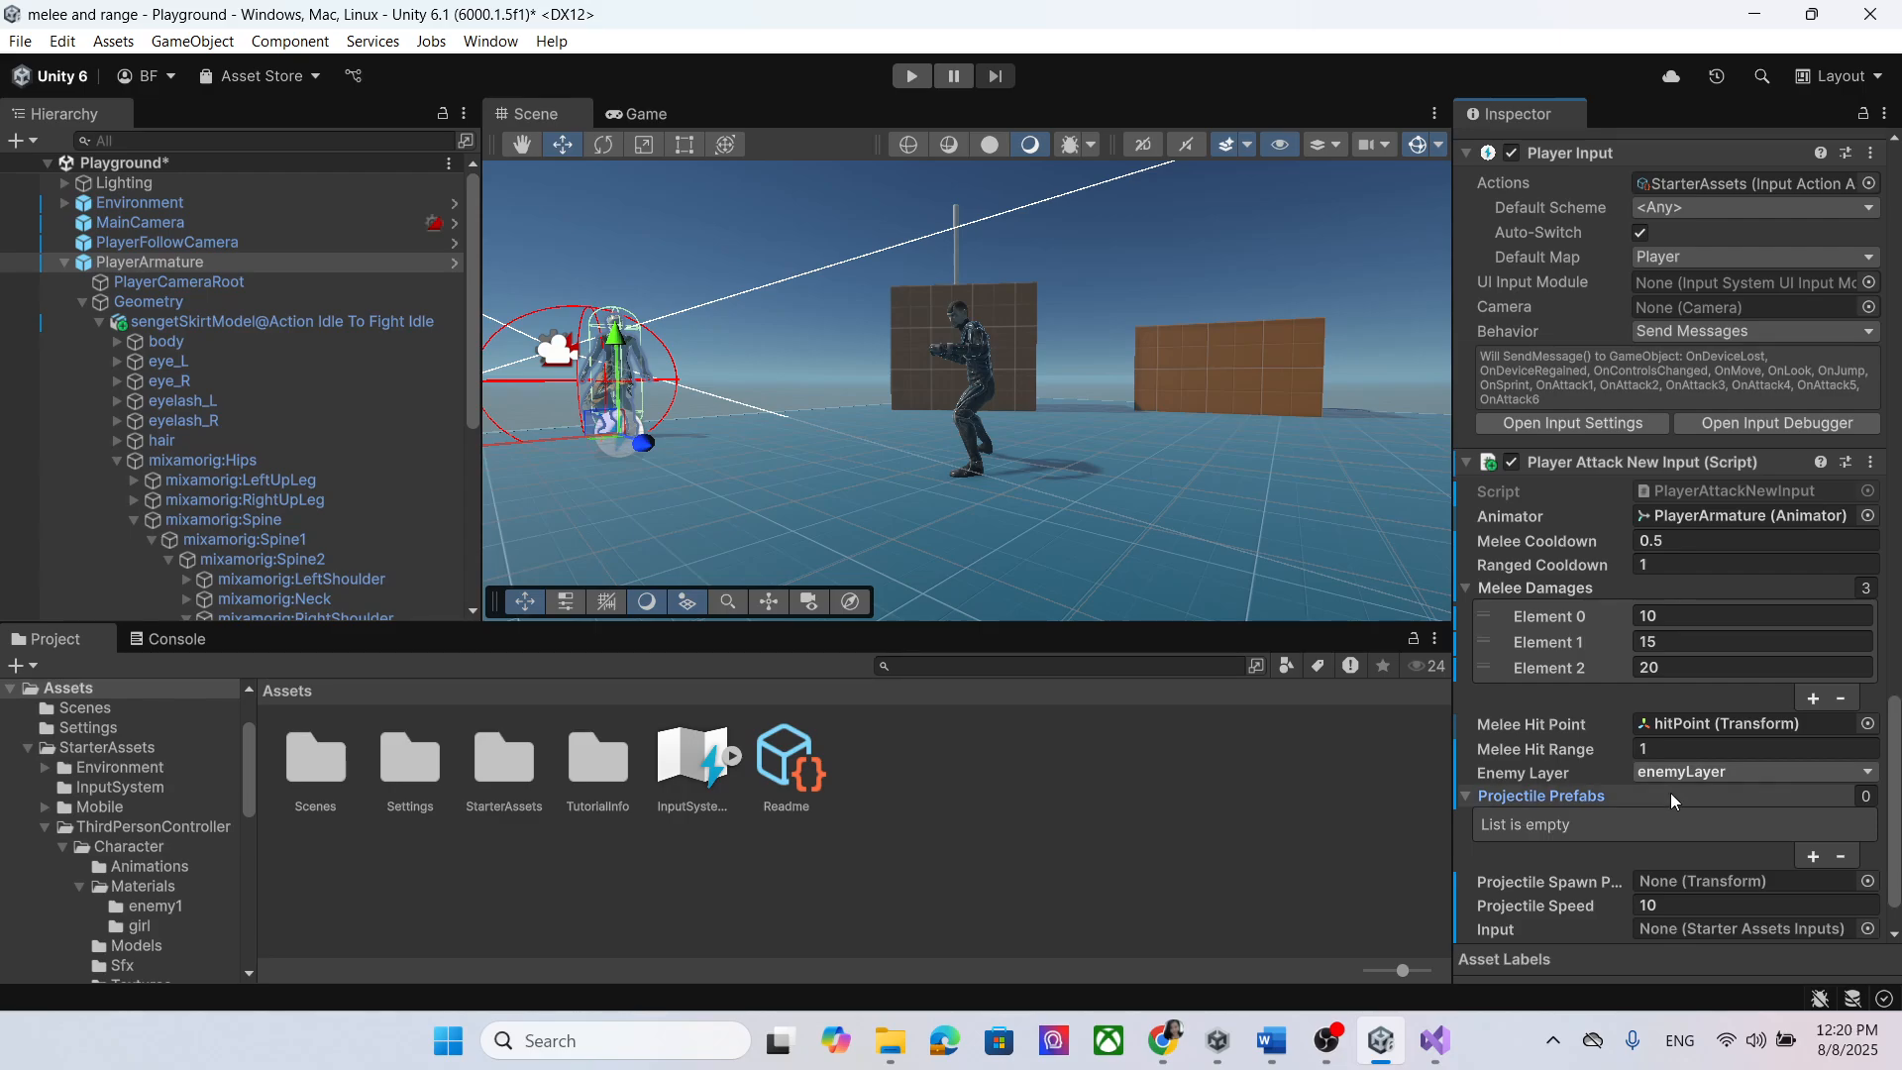
{"action": "key", "text": "ctrl+s"}
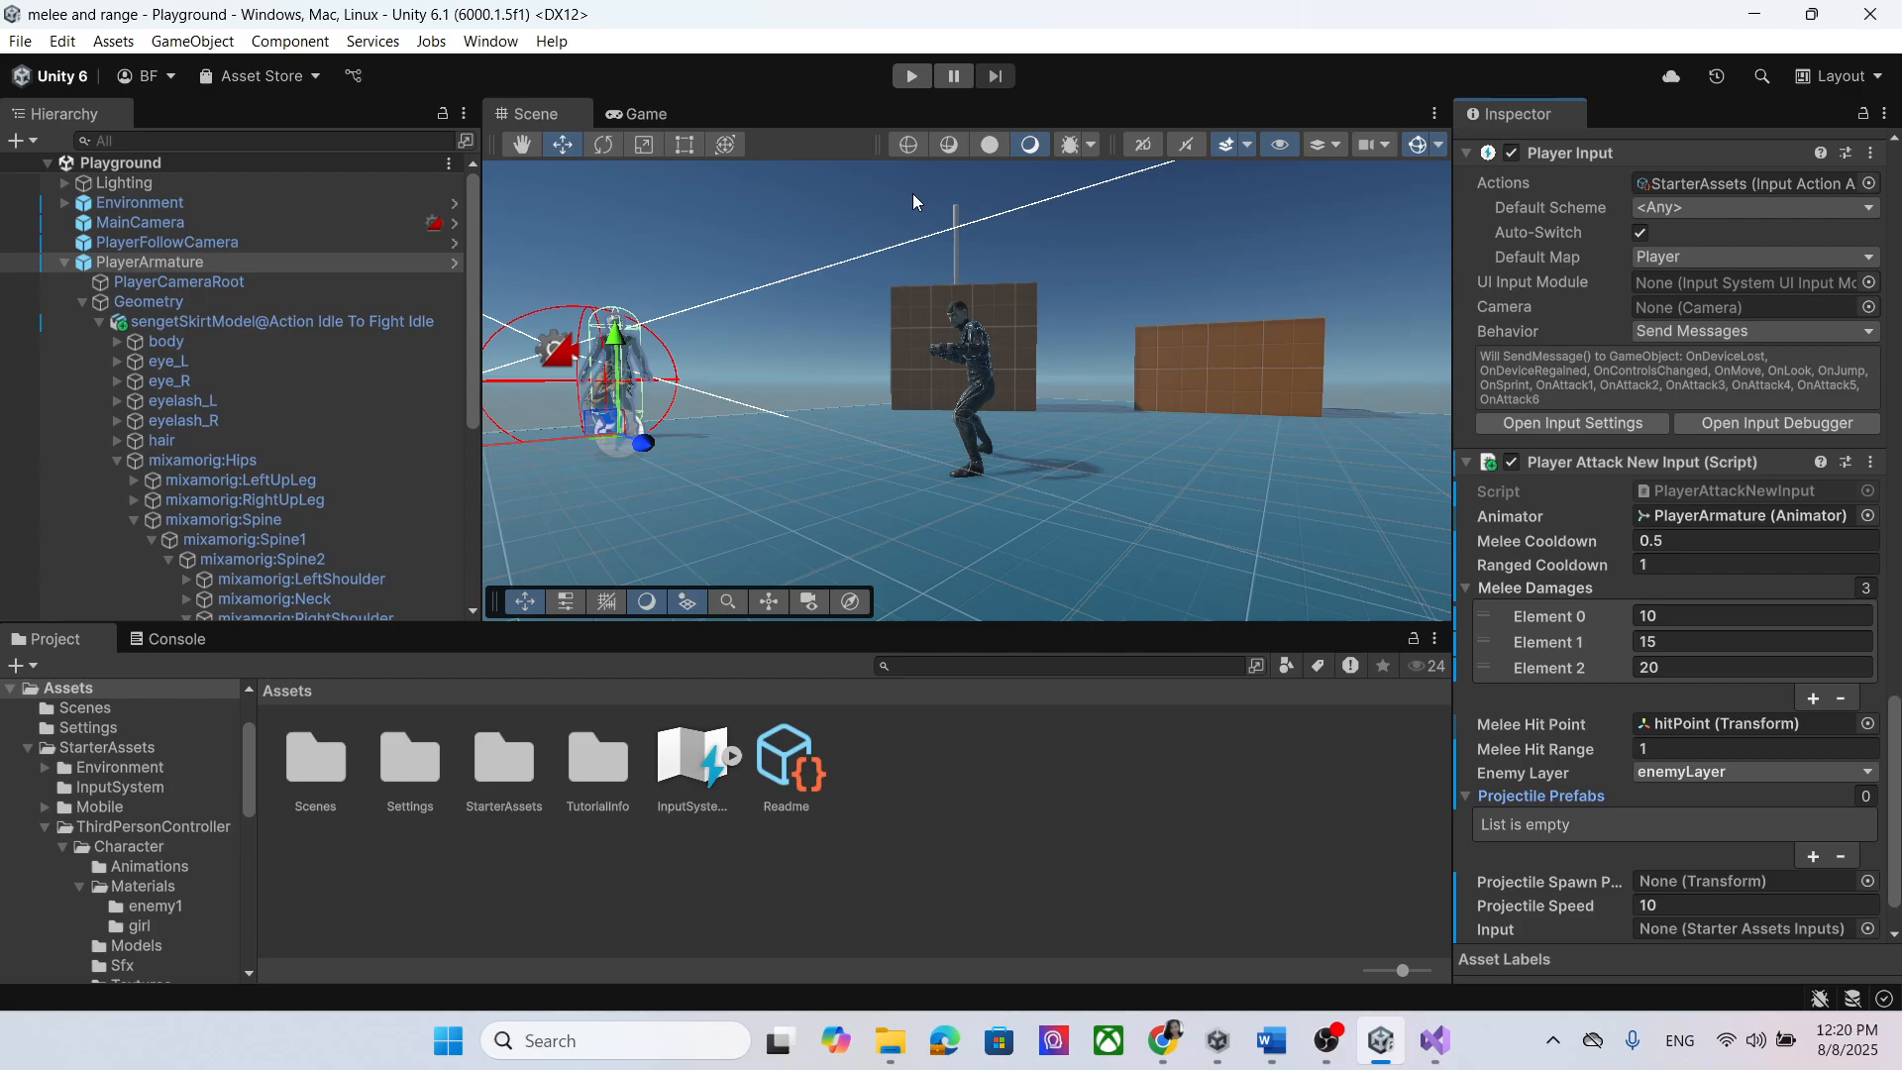
Step: Open My Assets in the Package Manager and search the owned assets for "effect"
{"action": "left_click", "coordinate": [492, 41]}
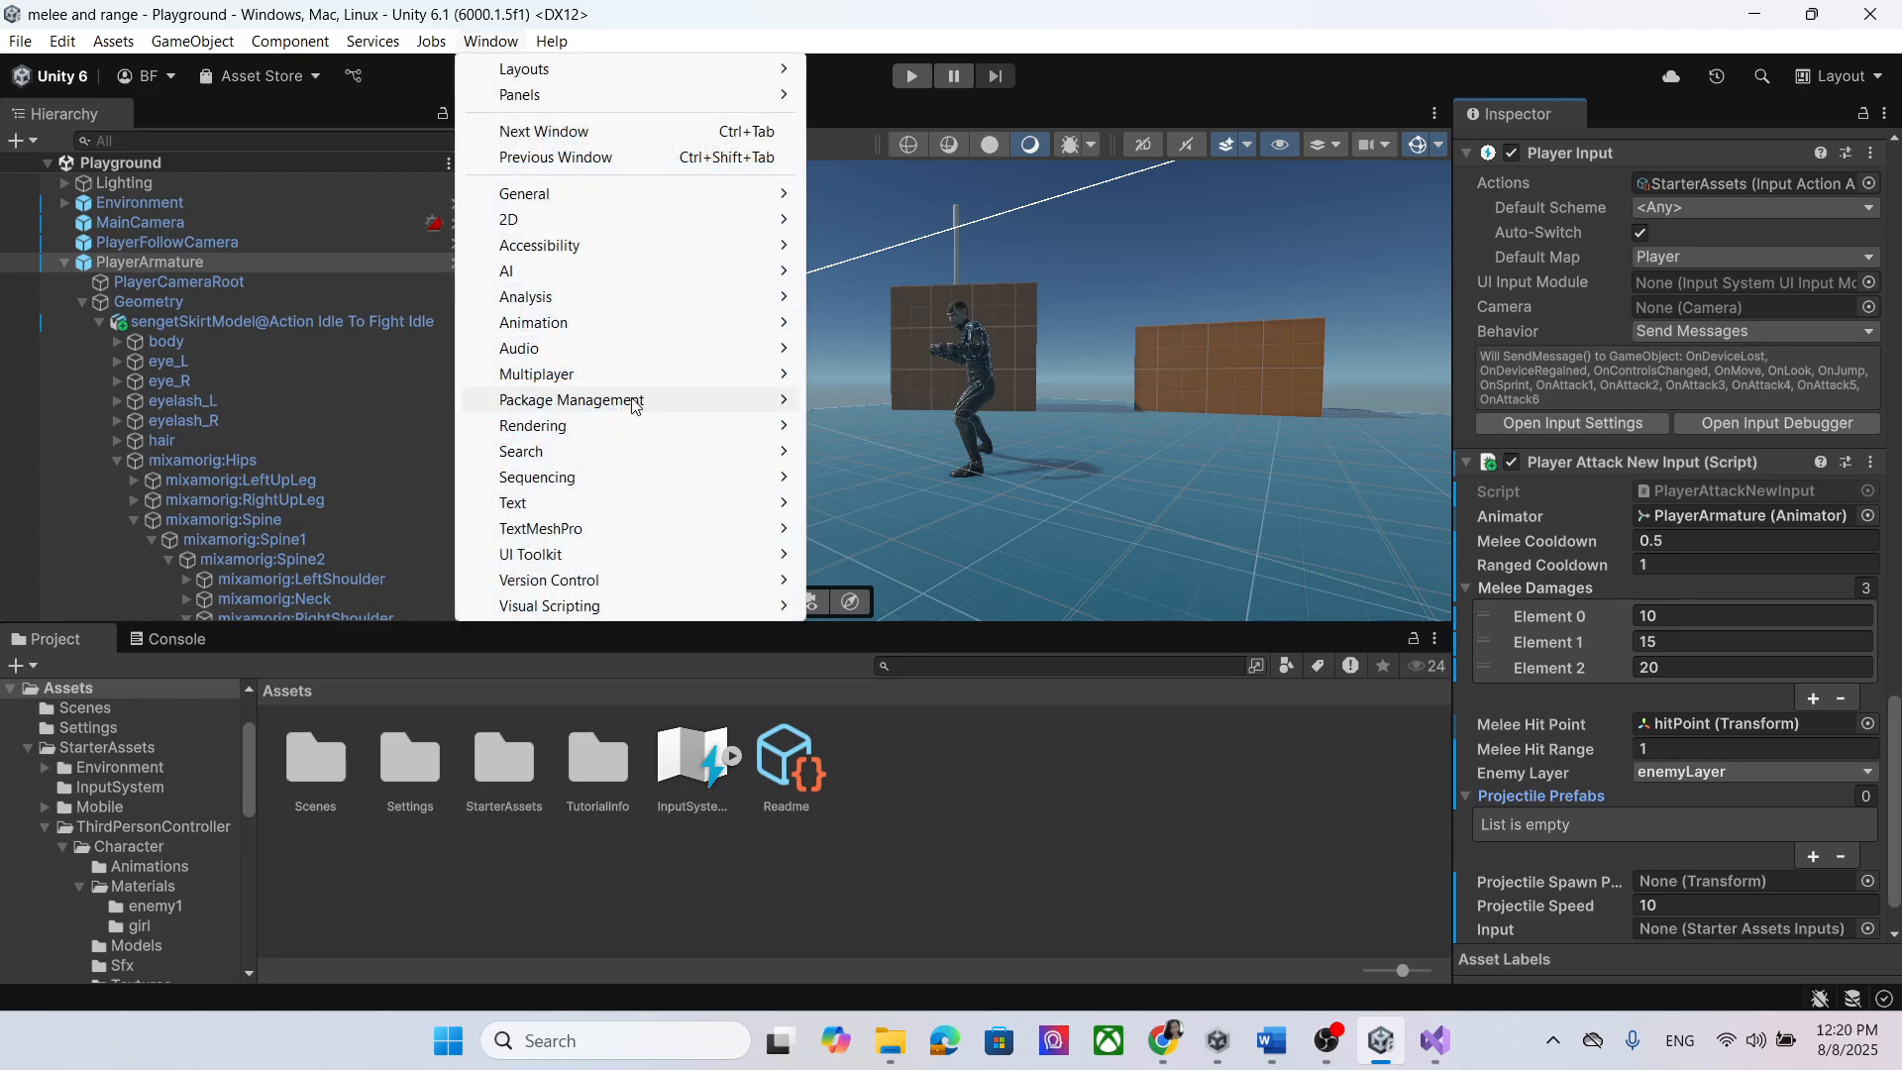
{"action": "mouse_move", "coordinate": [637, 400]}
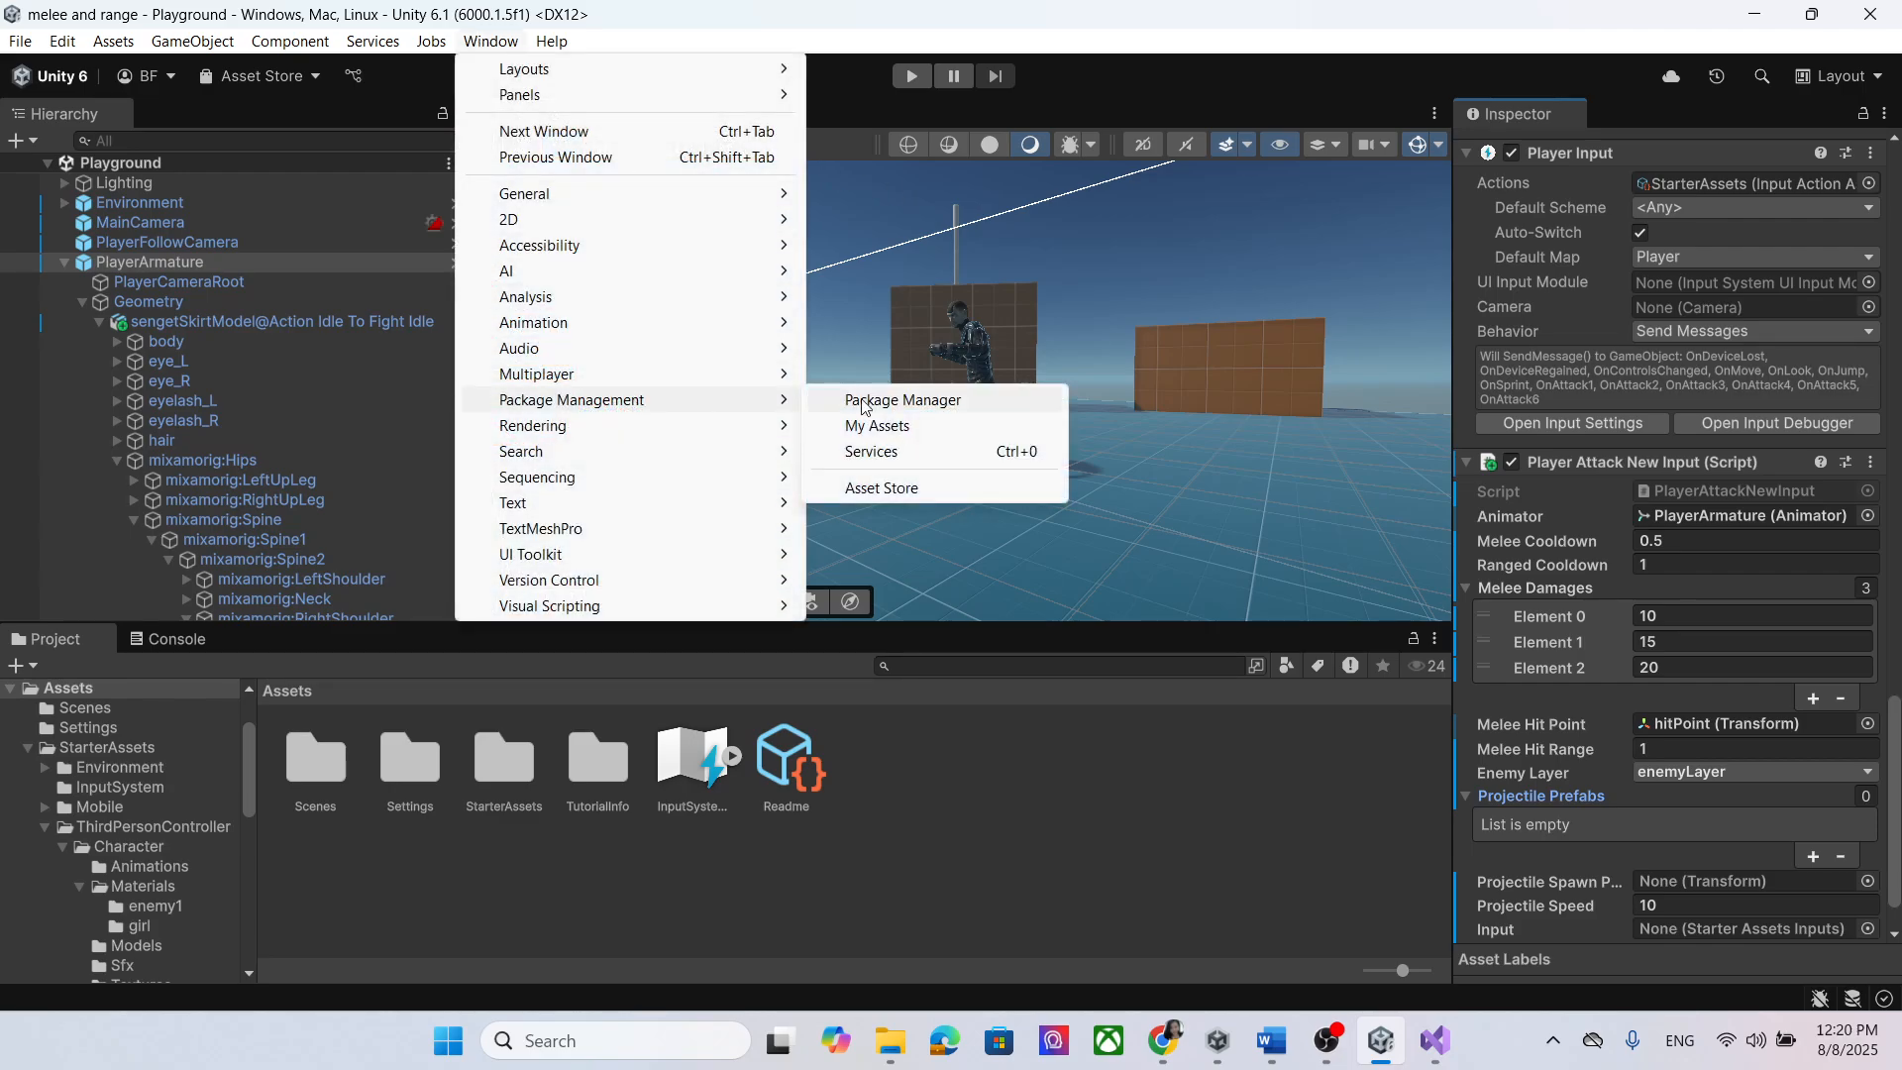
{"action": "left_click", "coordinate": [912, 425]}
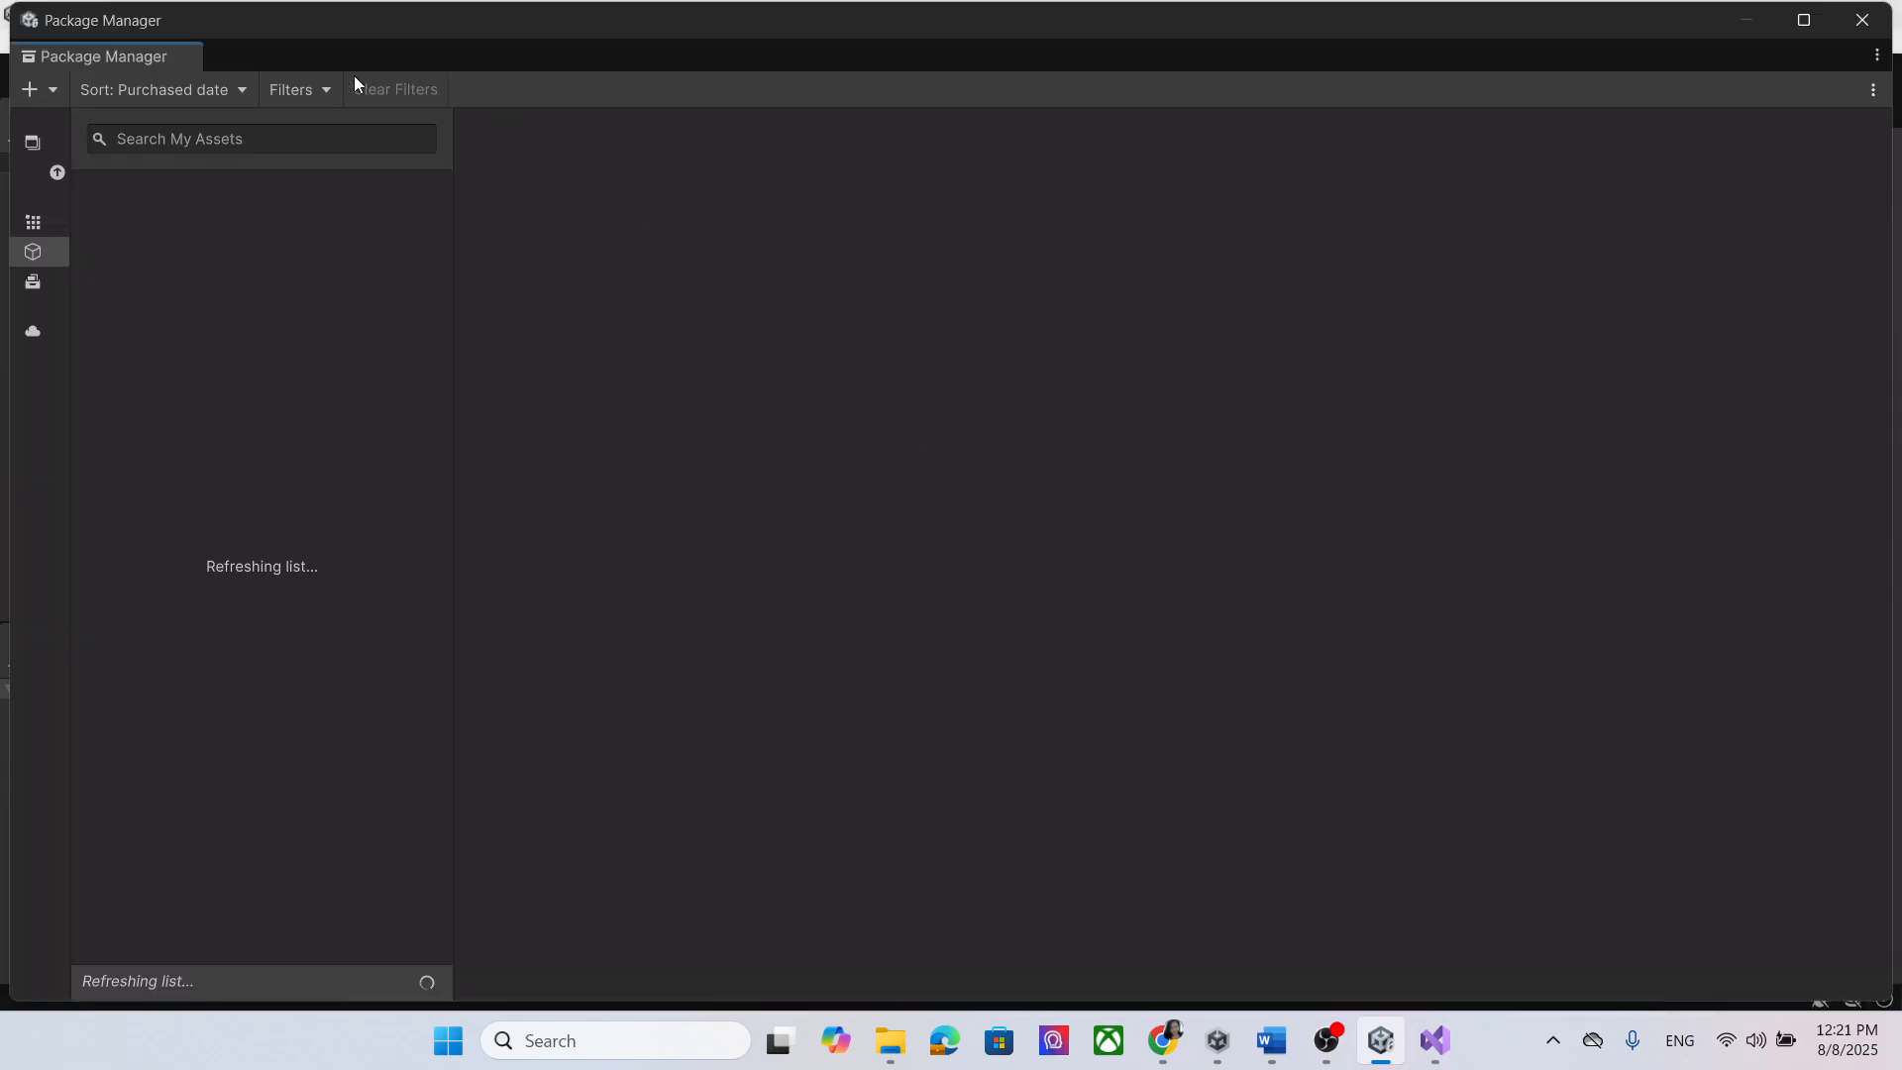
{"action": "type", "text": "effect"}
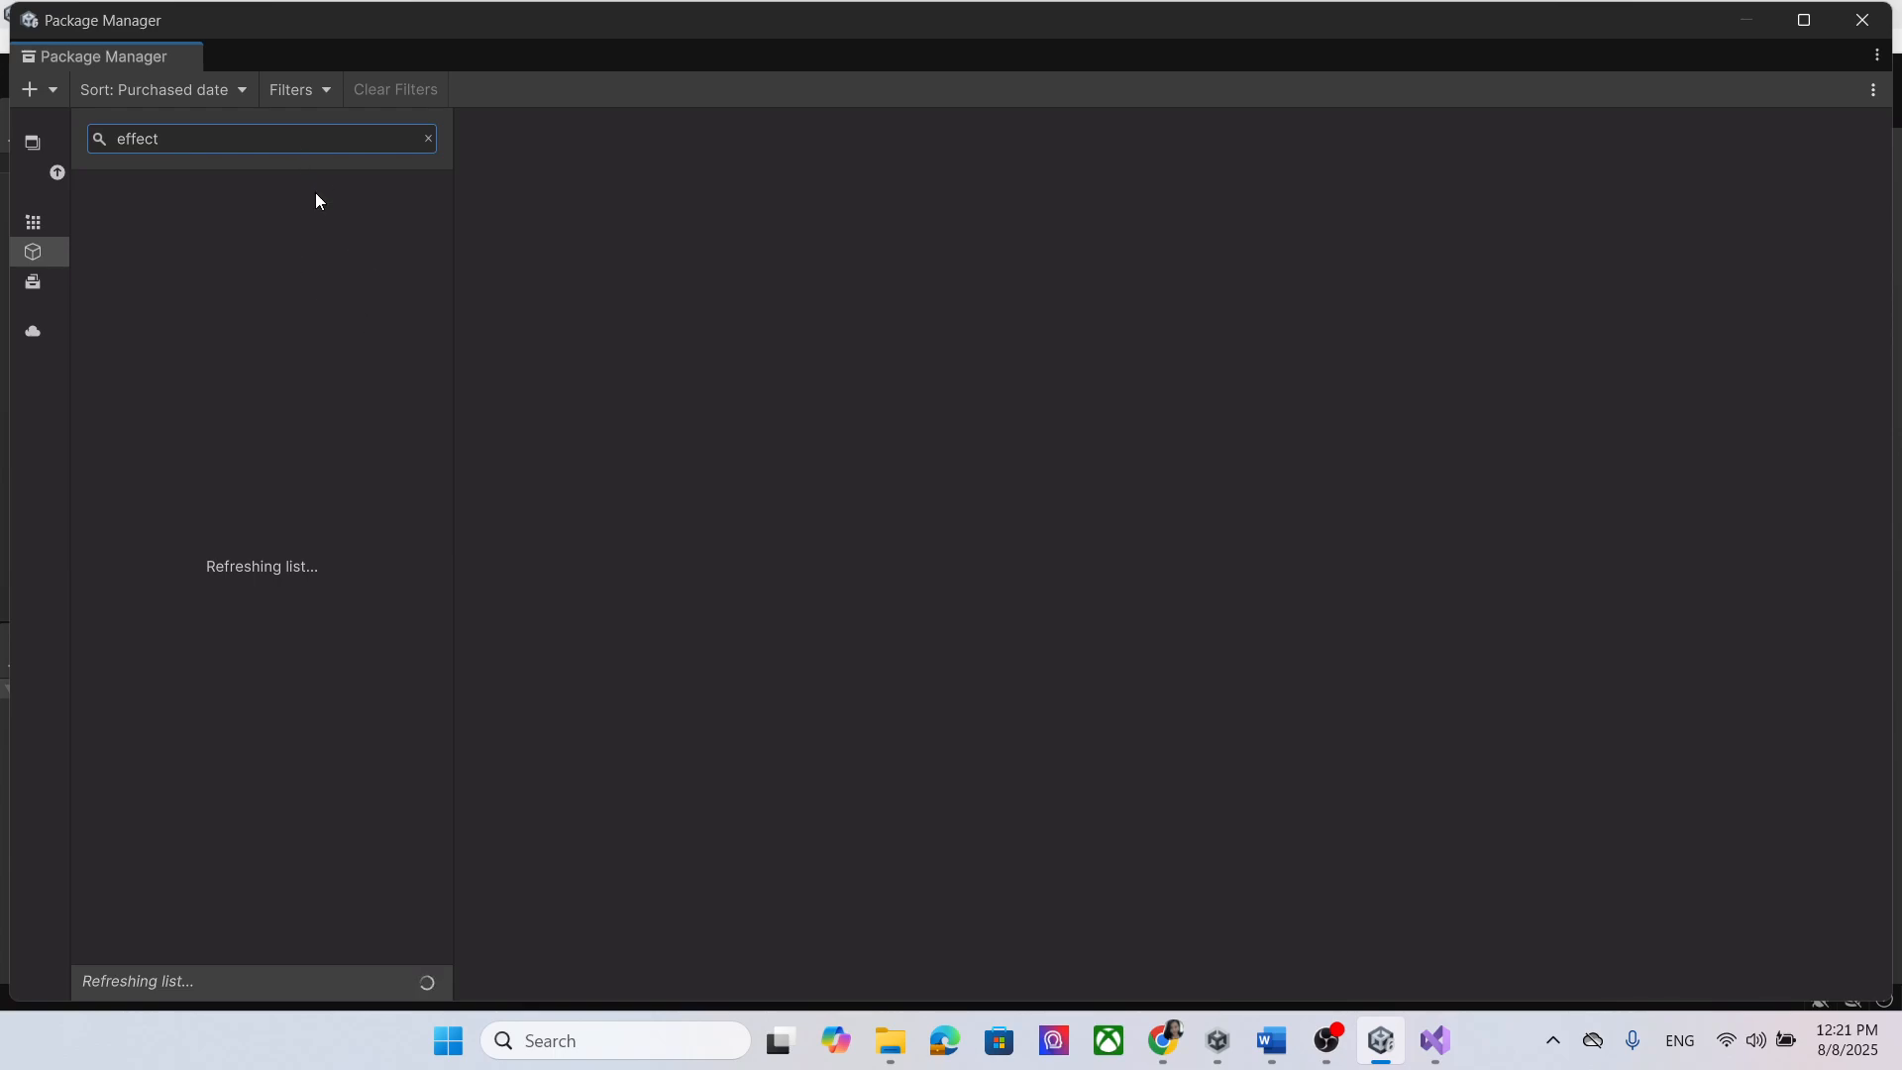
{"action": "double_click", "coordinate": [234, 145]}
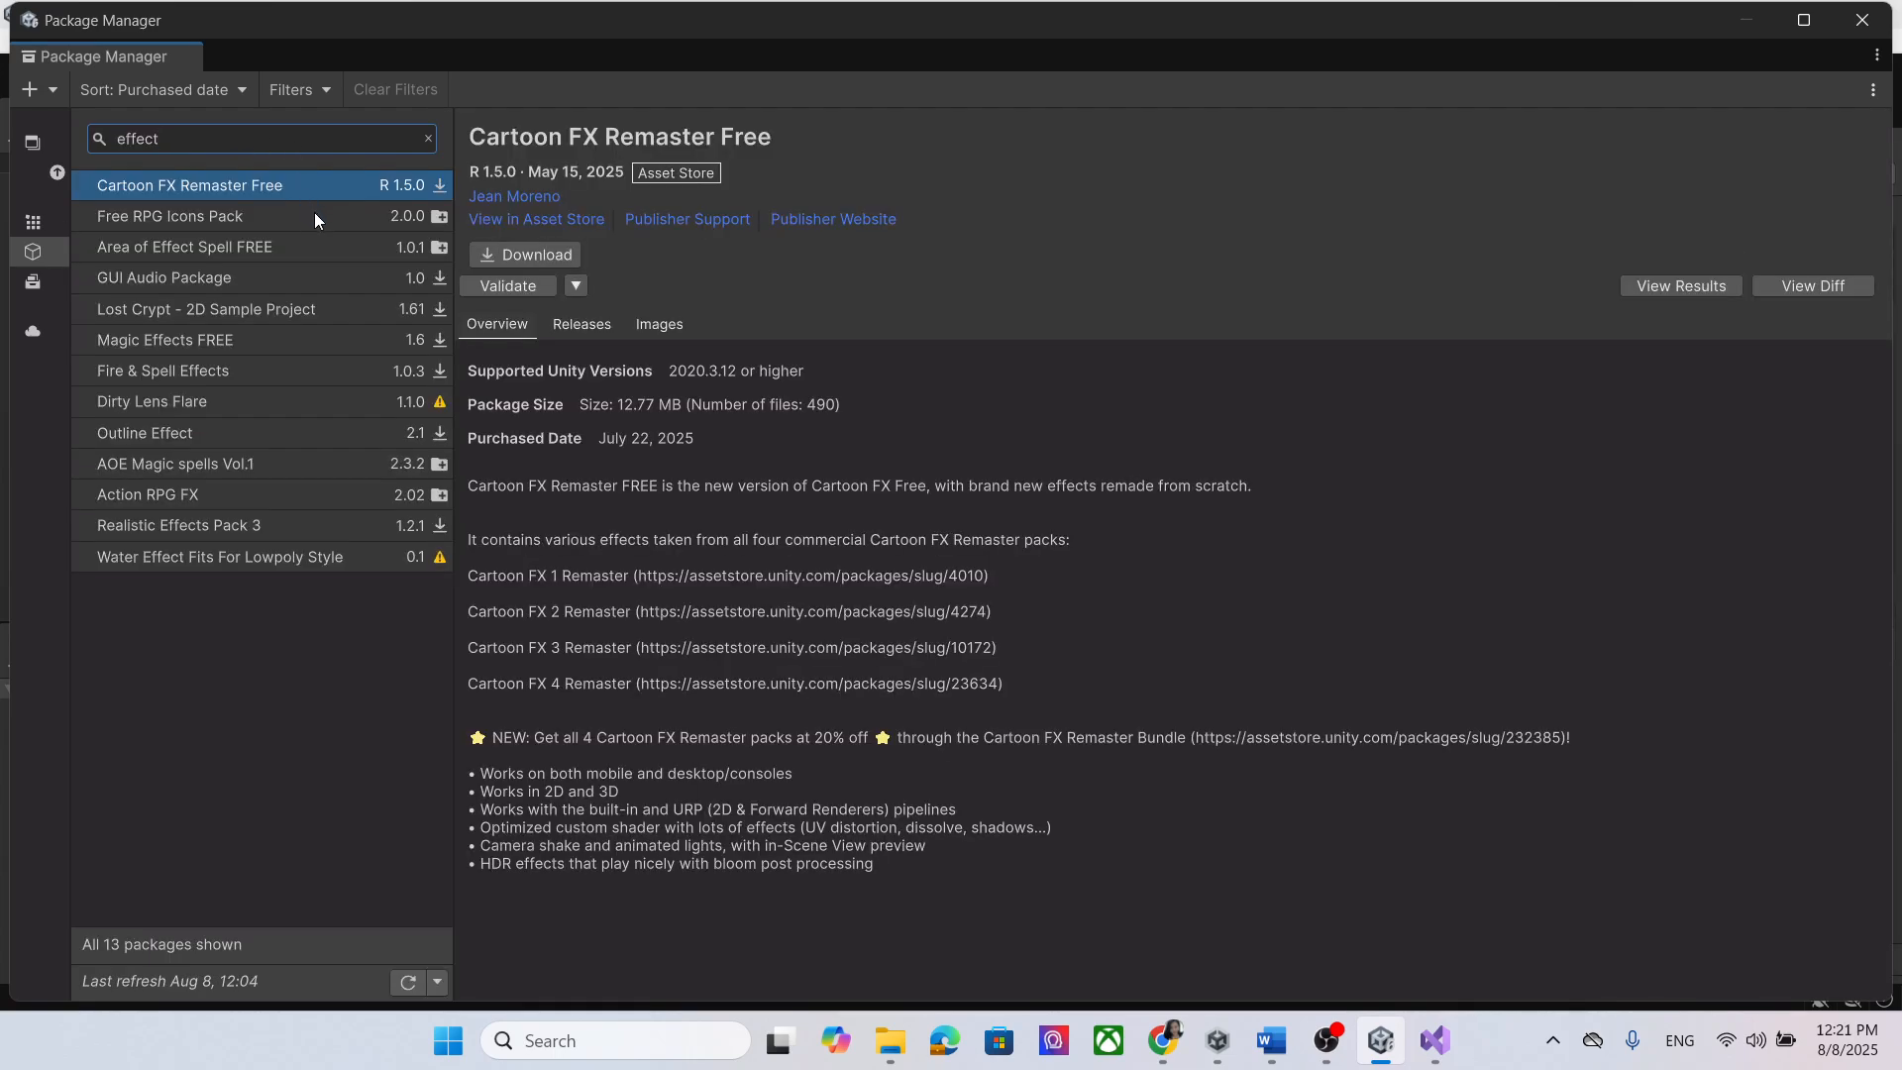
Step: Download the Magic Effects FREE 1.6 package, import its full contents into the project, and close the Package Manager
{"action": "left_click", "coordinate": [302, 251]}
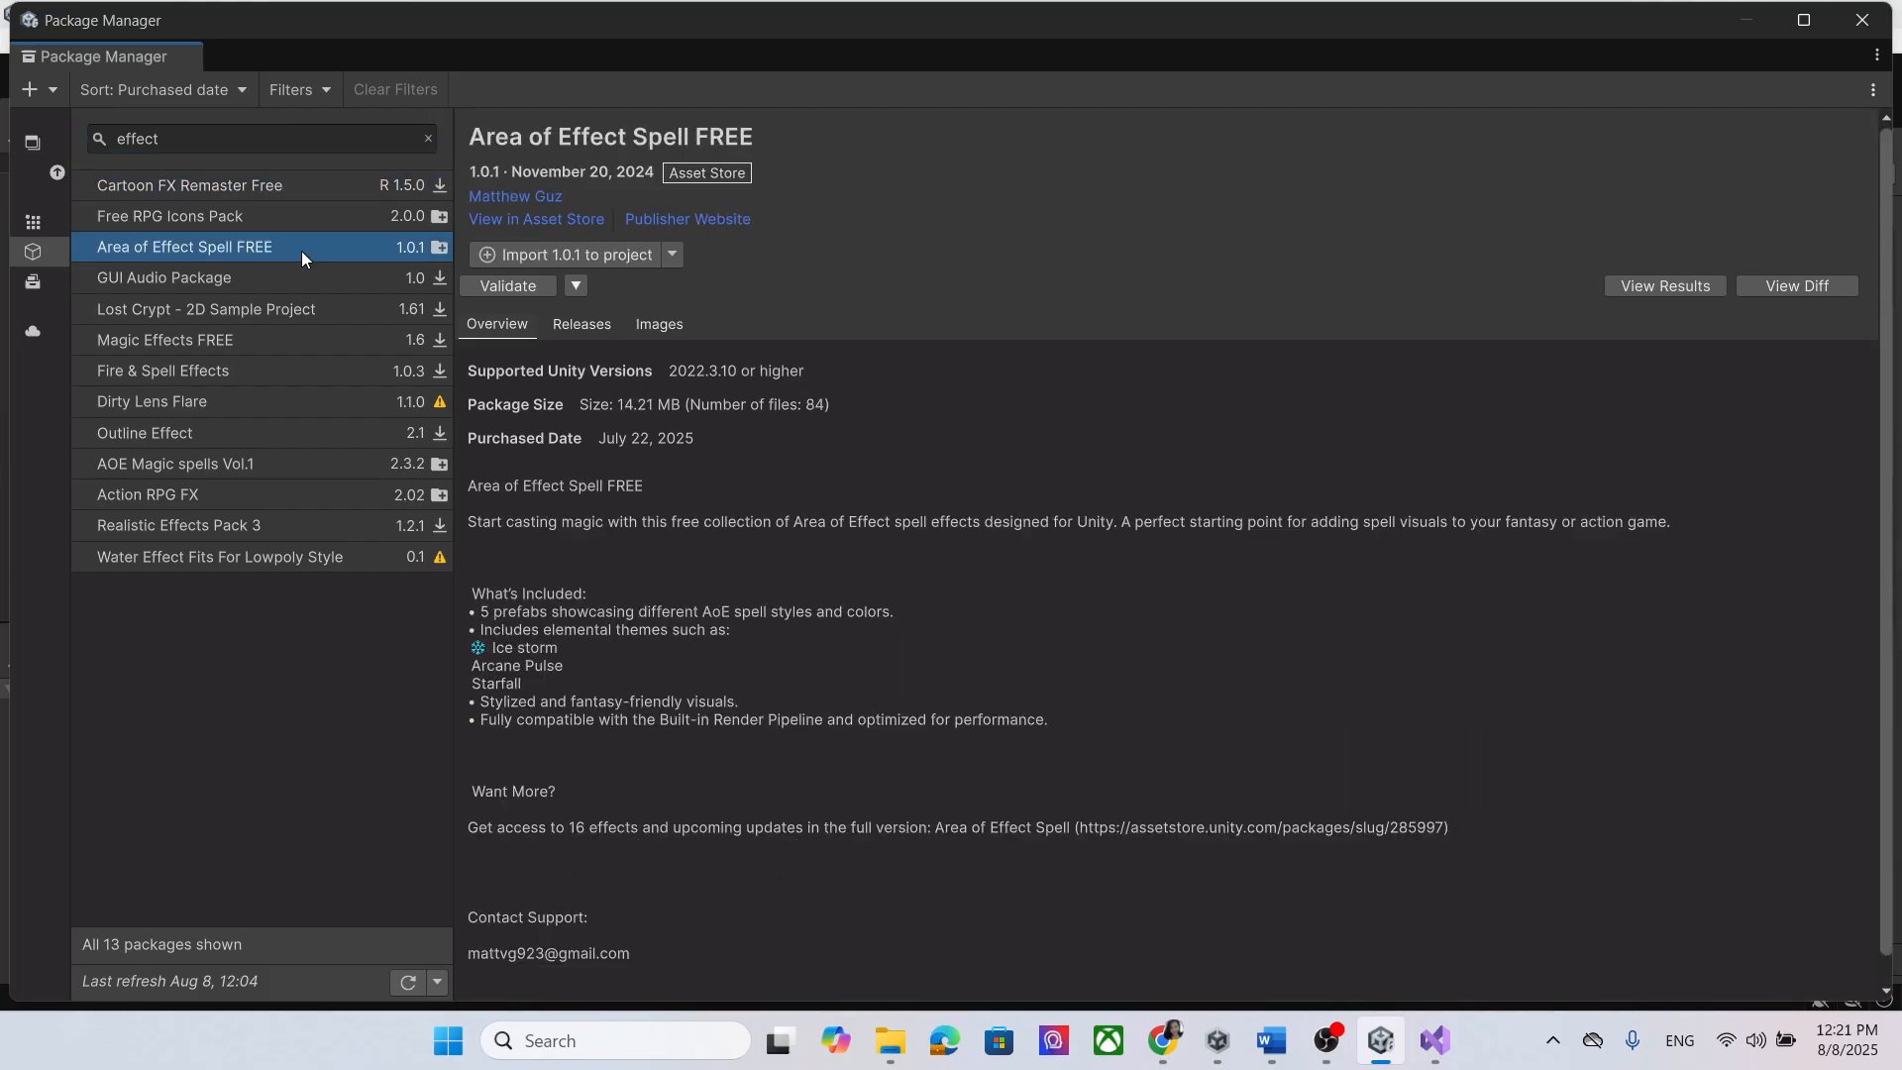
{"action": "left_click", "coordinate": [266, 340]}
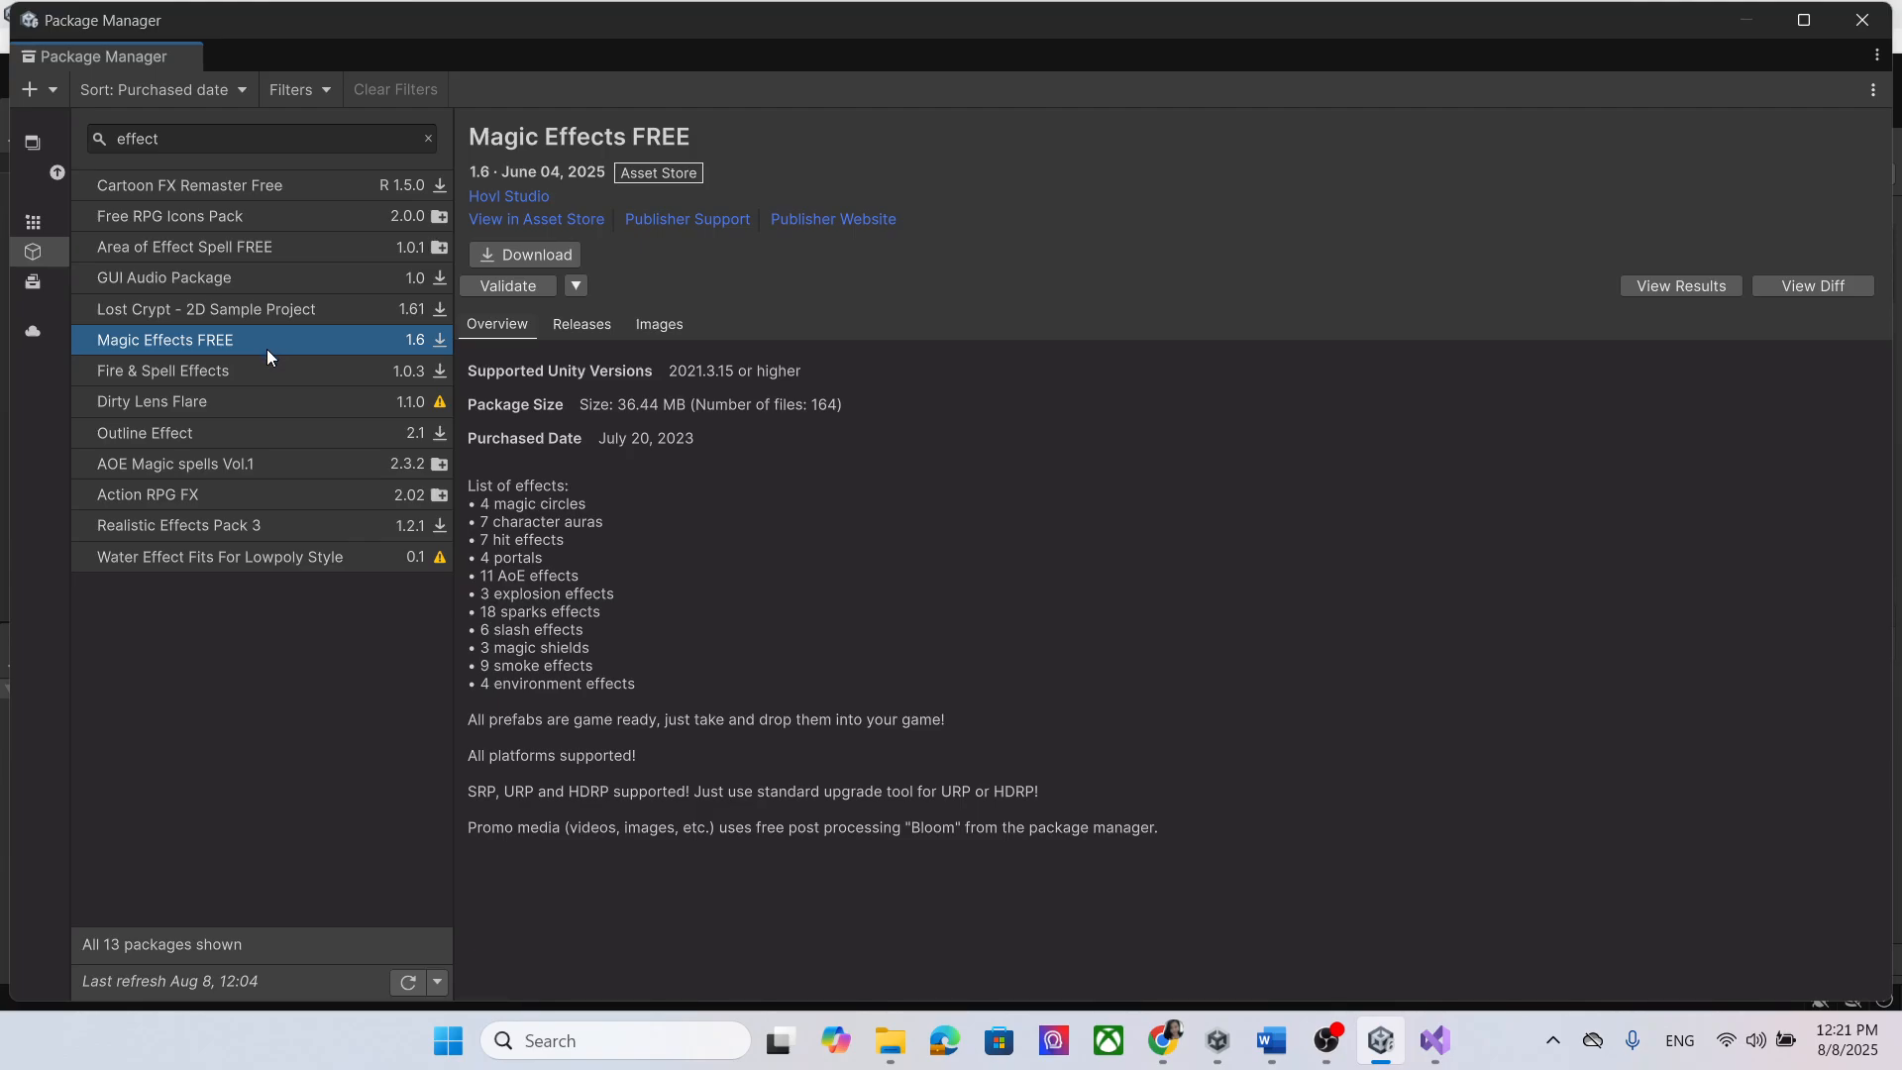
{"action": "left_click", "coordinate": [547, 259]}
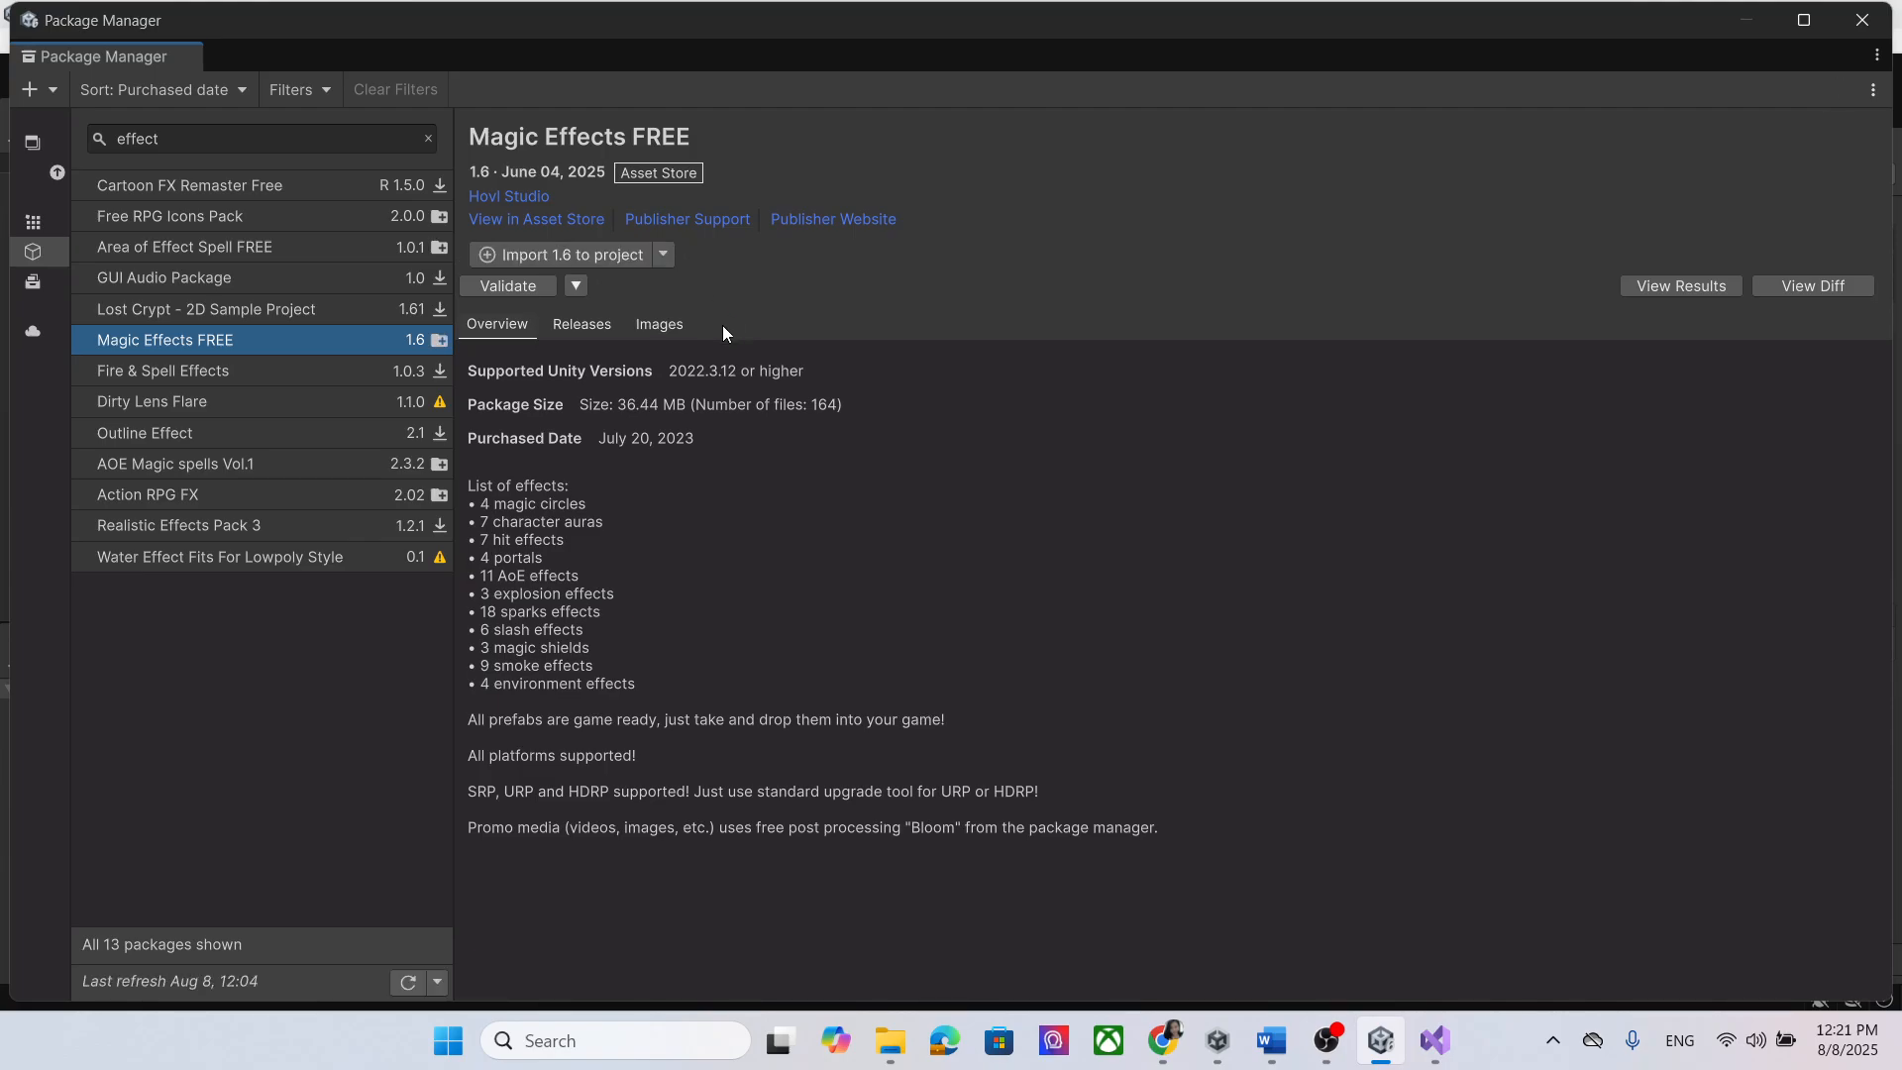
{"action": "left_click", "coordinate": [614, 256]}
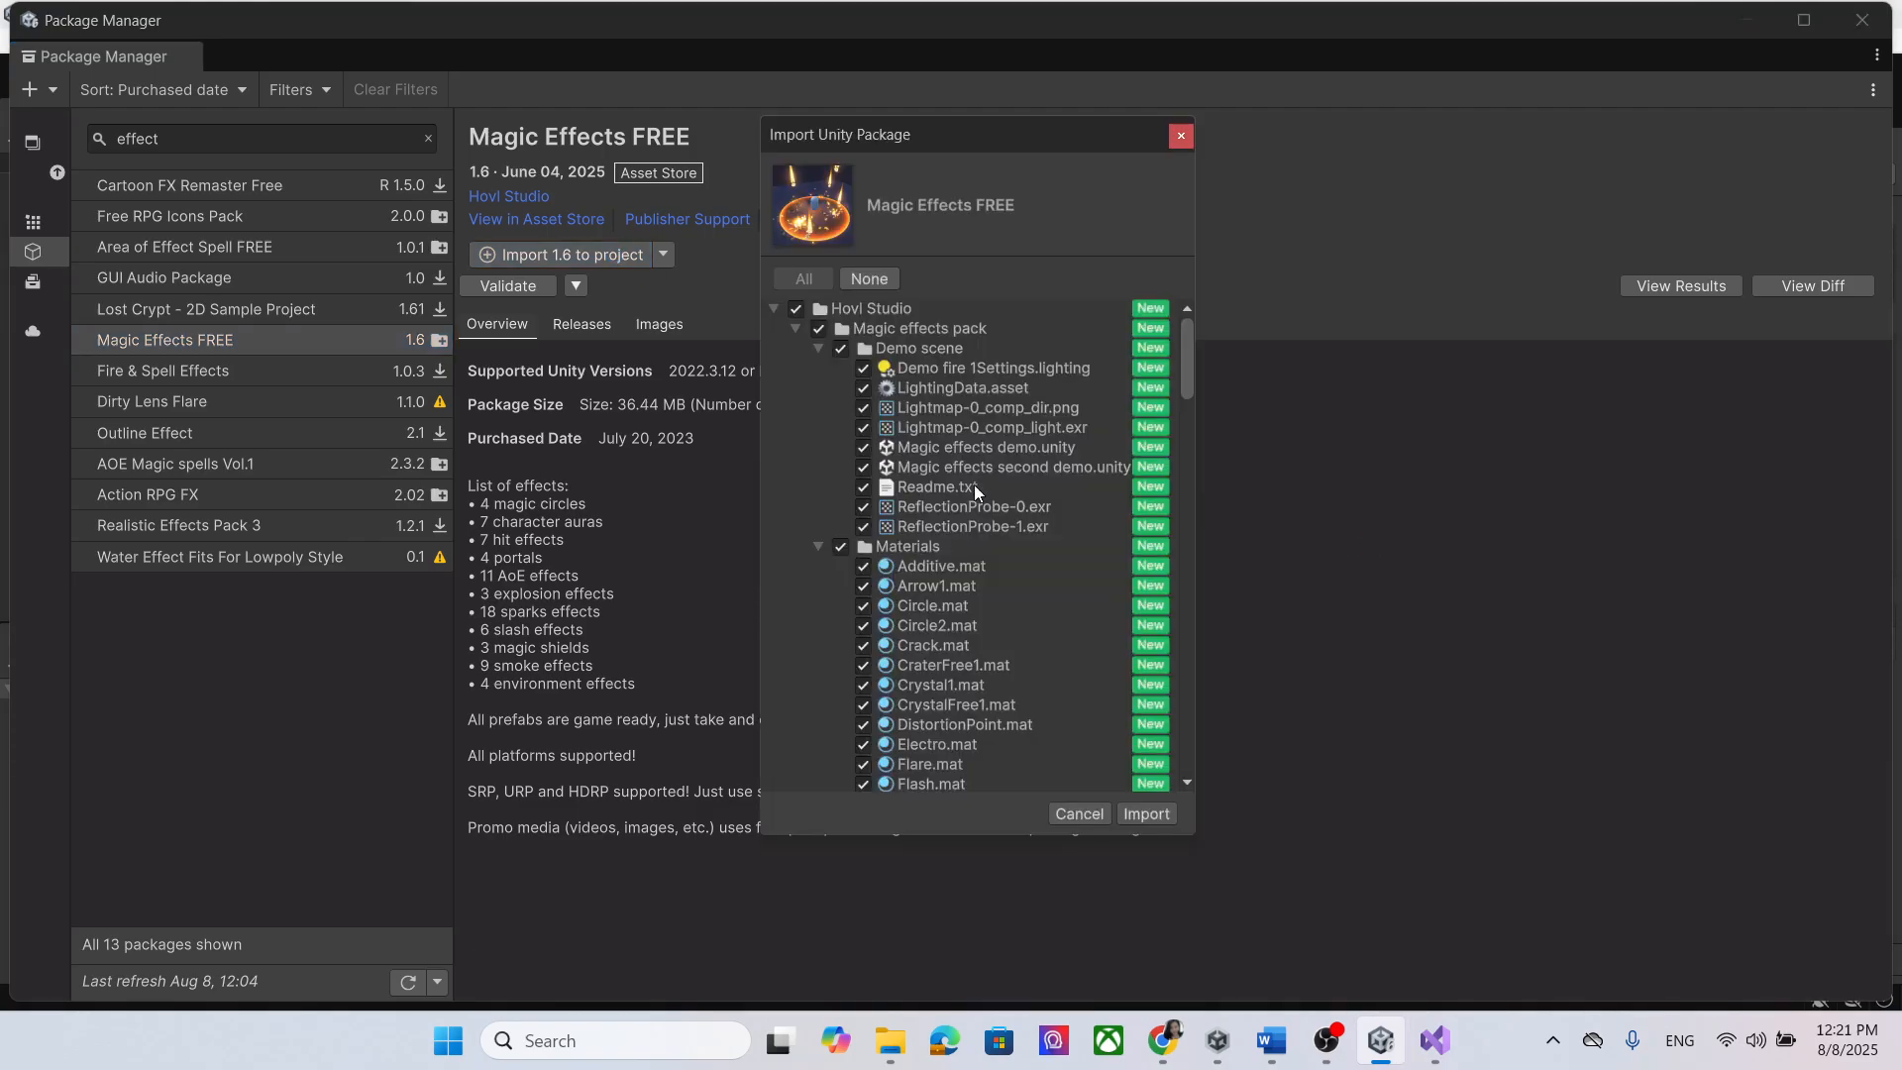
{"action": "scroll", "coordinate": [967, 603], "scroll_direction": "down", "scroll_amount": 10}
{"action": "left_click", "coordinate": [1146, 813]}
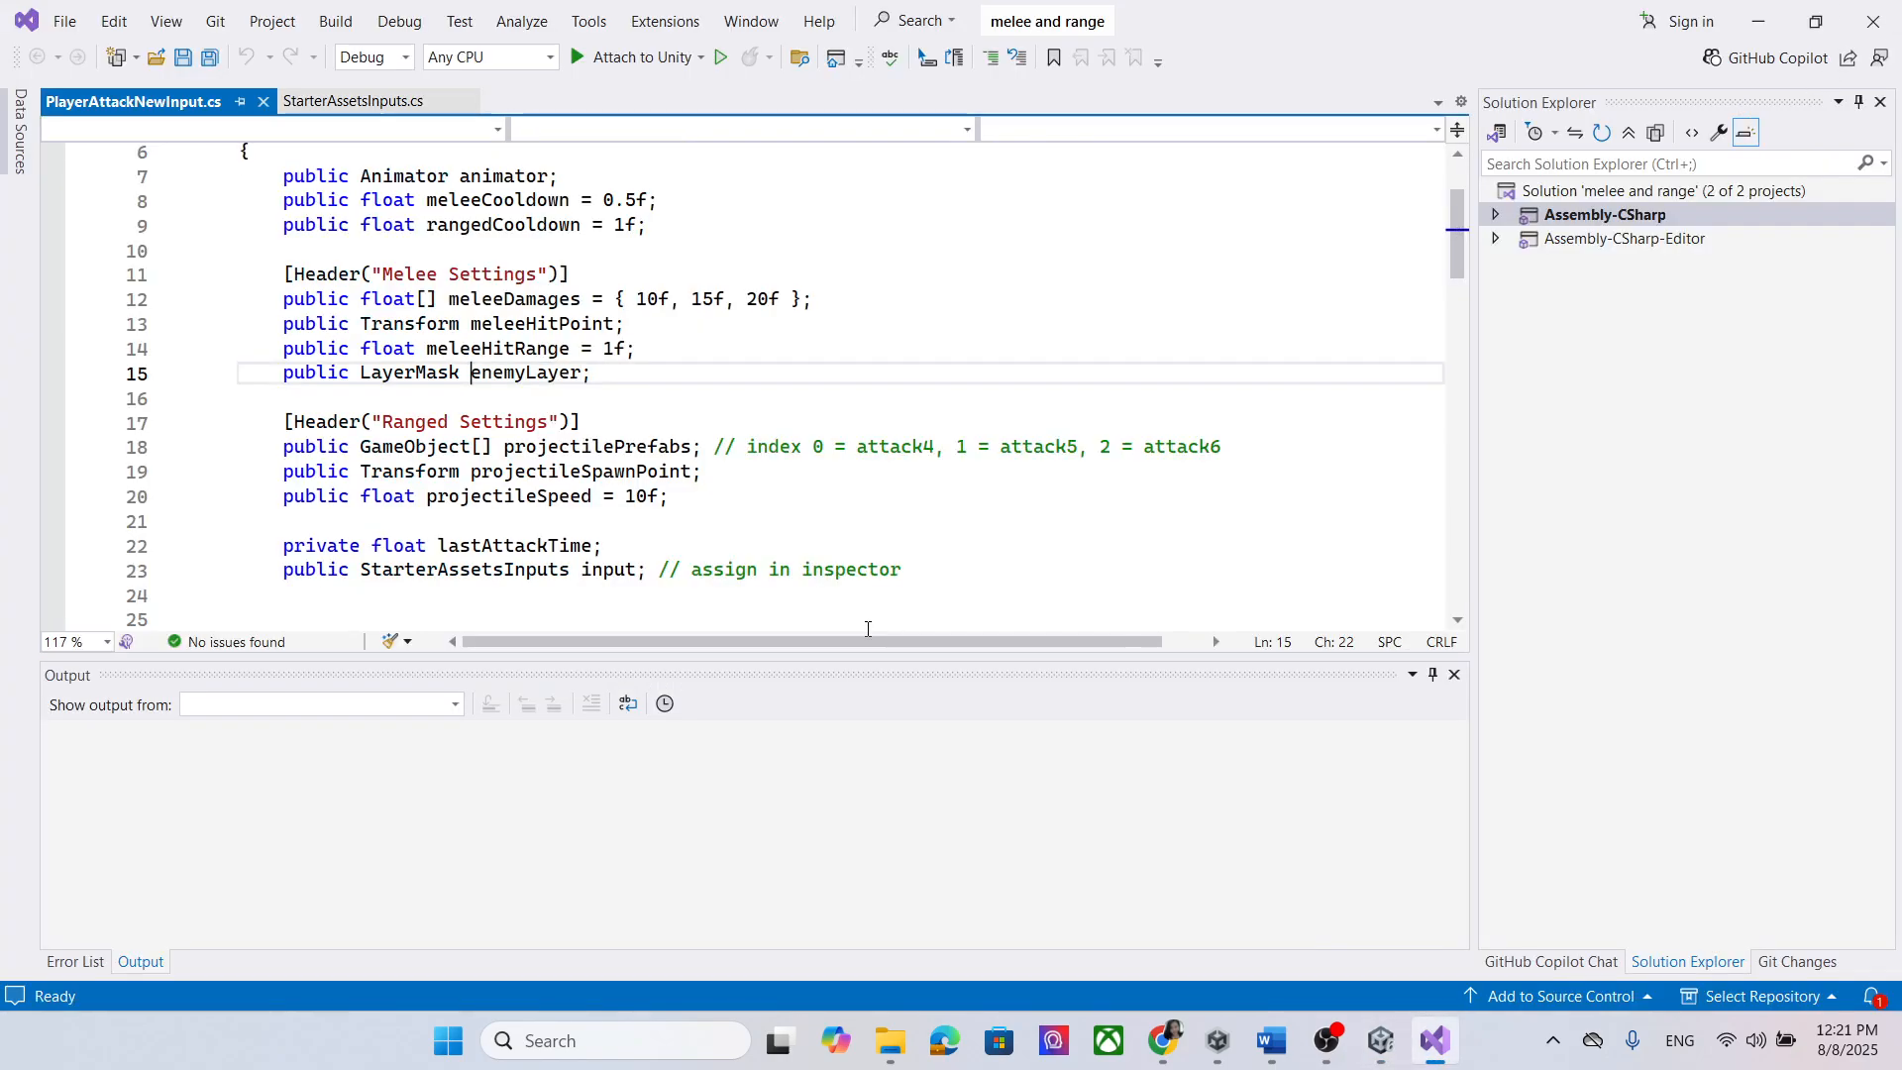
{"action": "left_click", "coordinate": [1768, 14]}
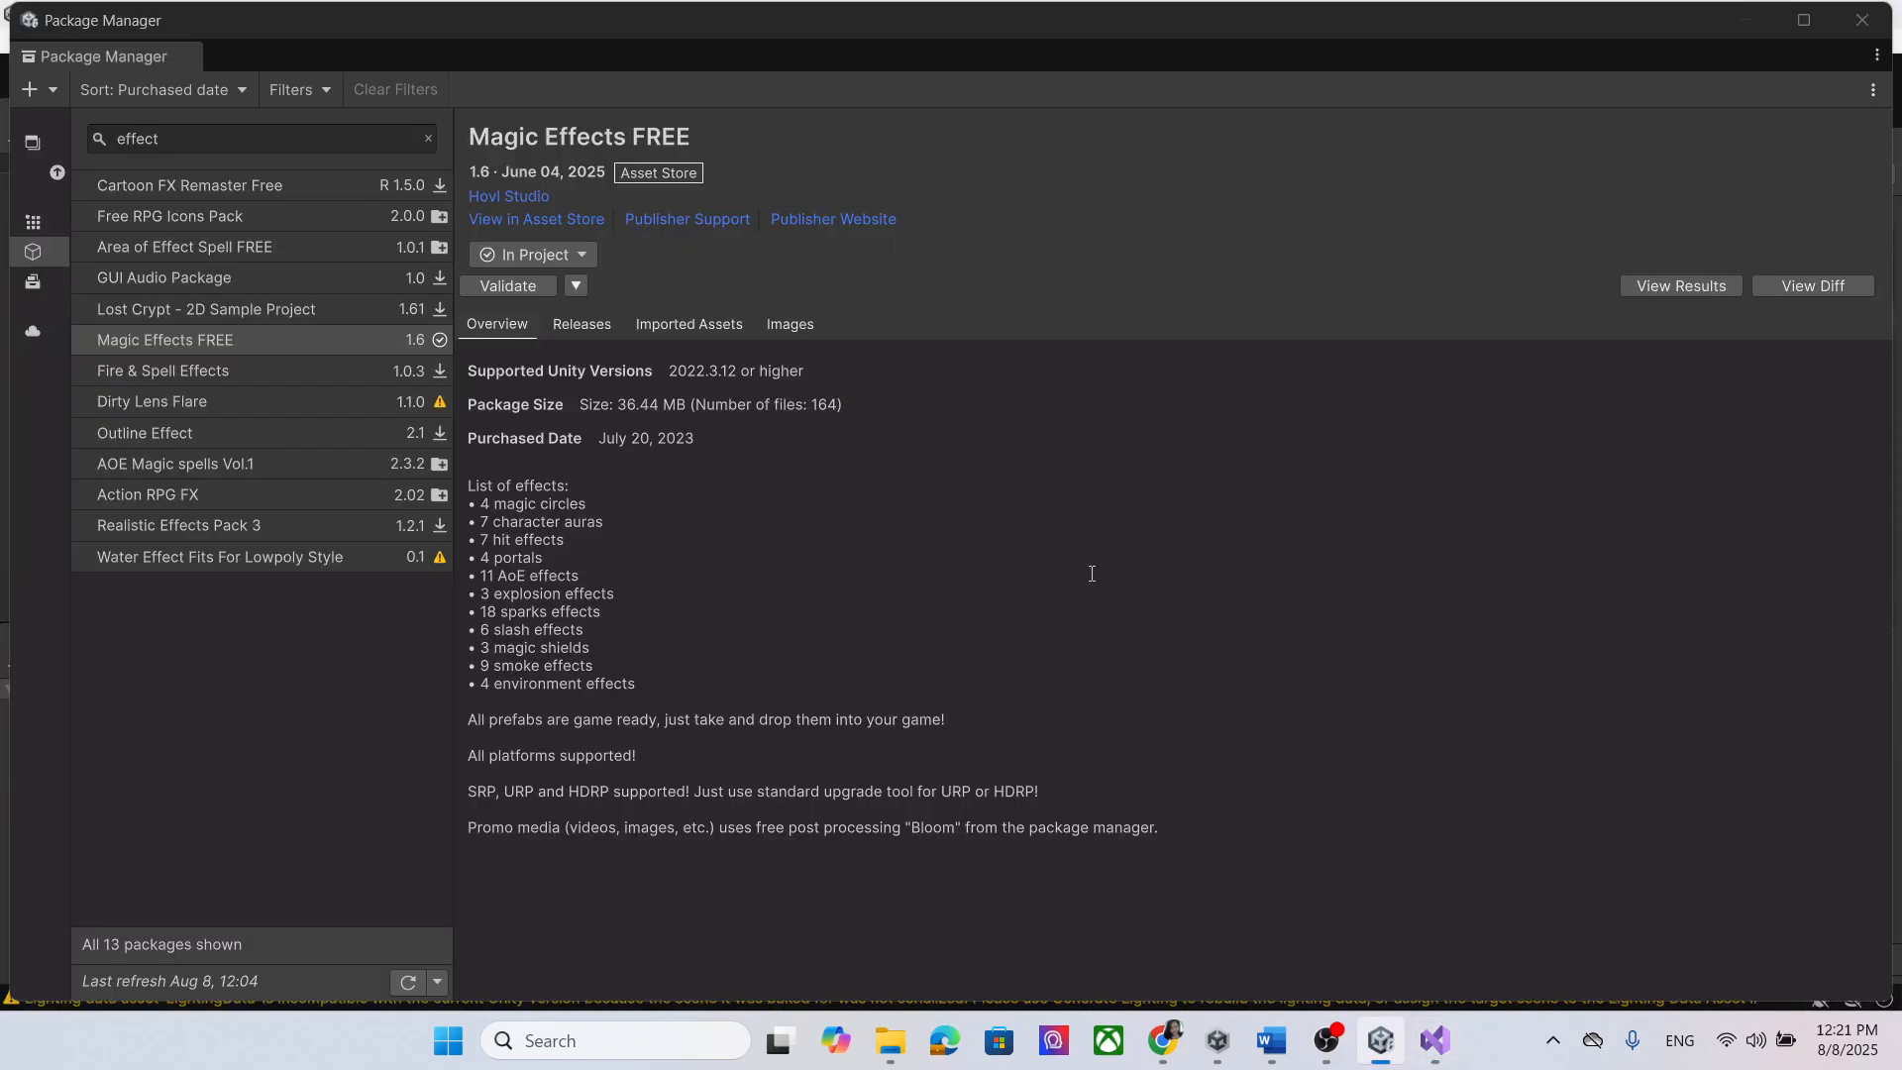
{"action": "left_click", "coordinate": [1869, 14]}
{"action": "scroll", "coordinate": [198, 401], "scroll_direction": "down", "scroll_amount": 5}
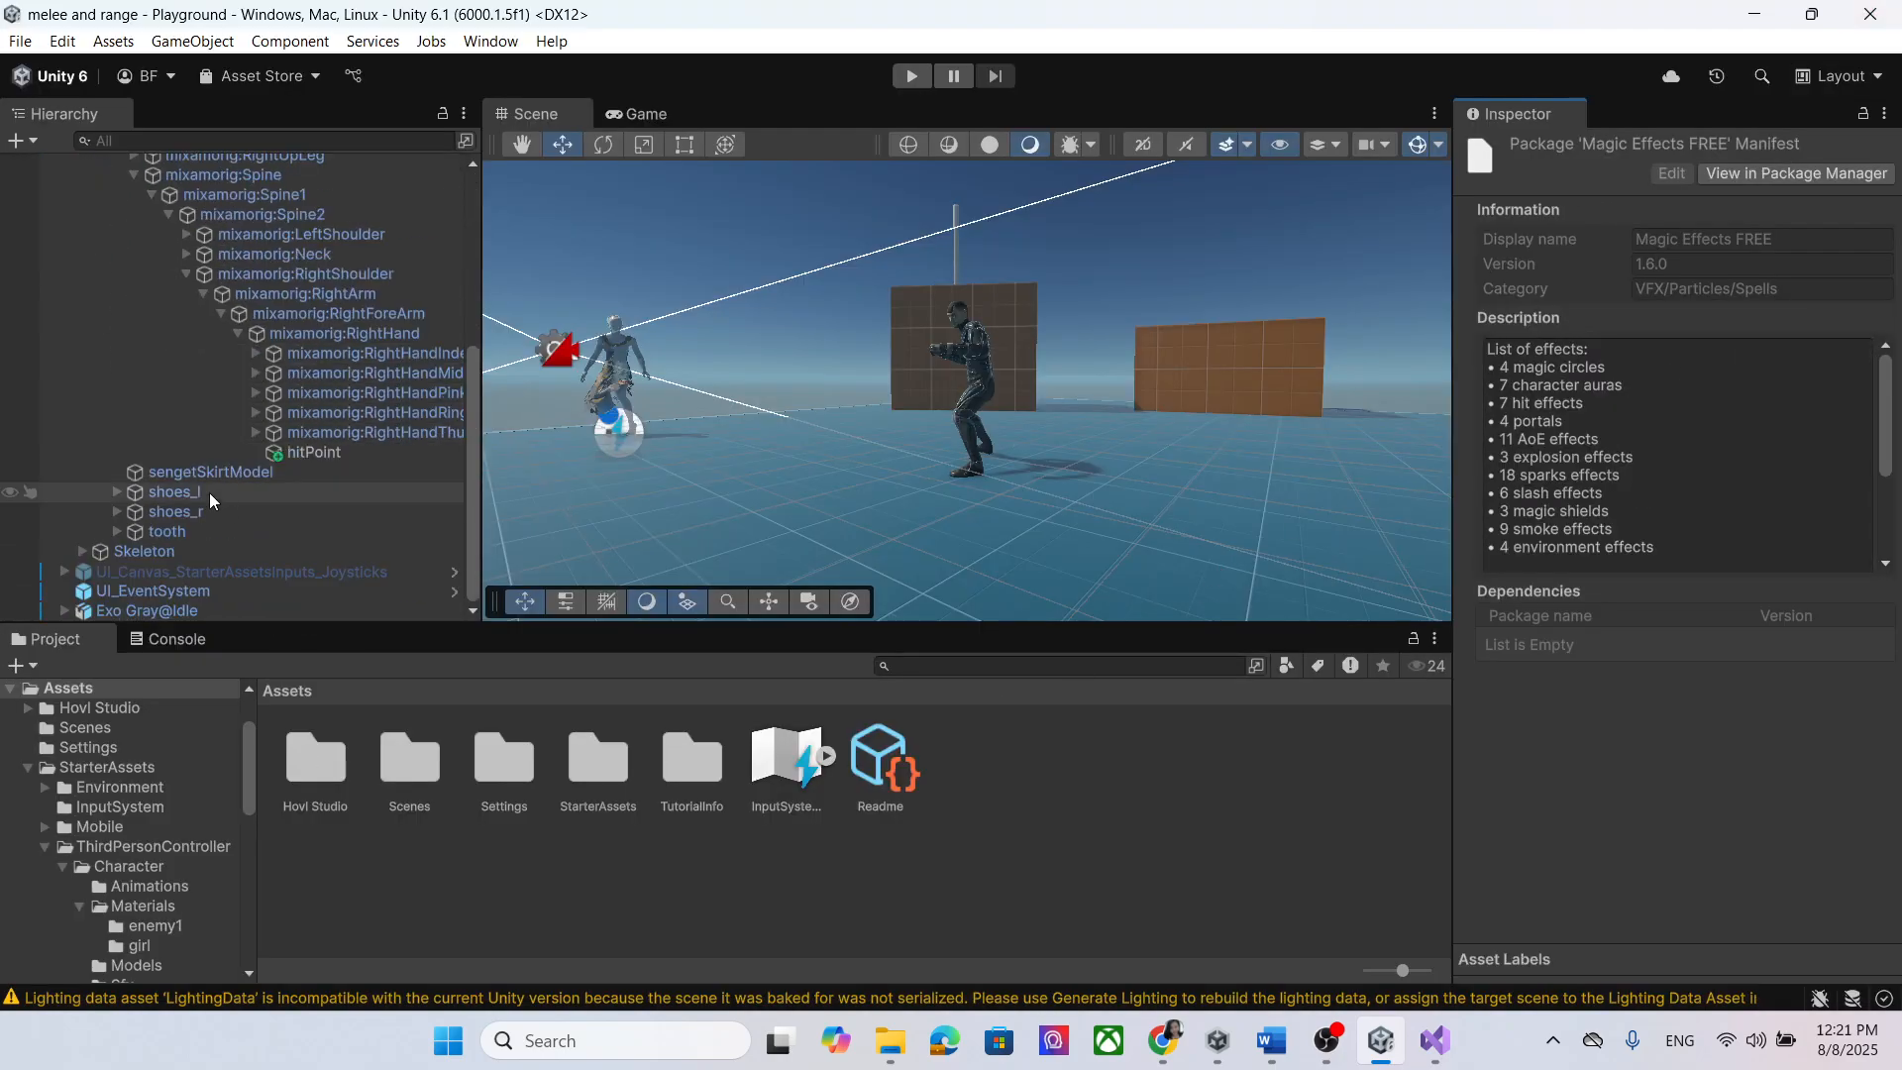
Step: Add three empty elements to Projectile Prefabs on PlayerArmature's Player Attack New Input component
{"action": "scroll", "coordinate": [365, 437], "scroll_direction": "up", "scroll_amount": 5}
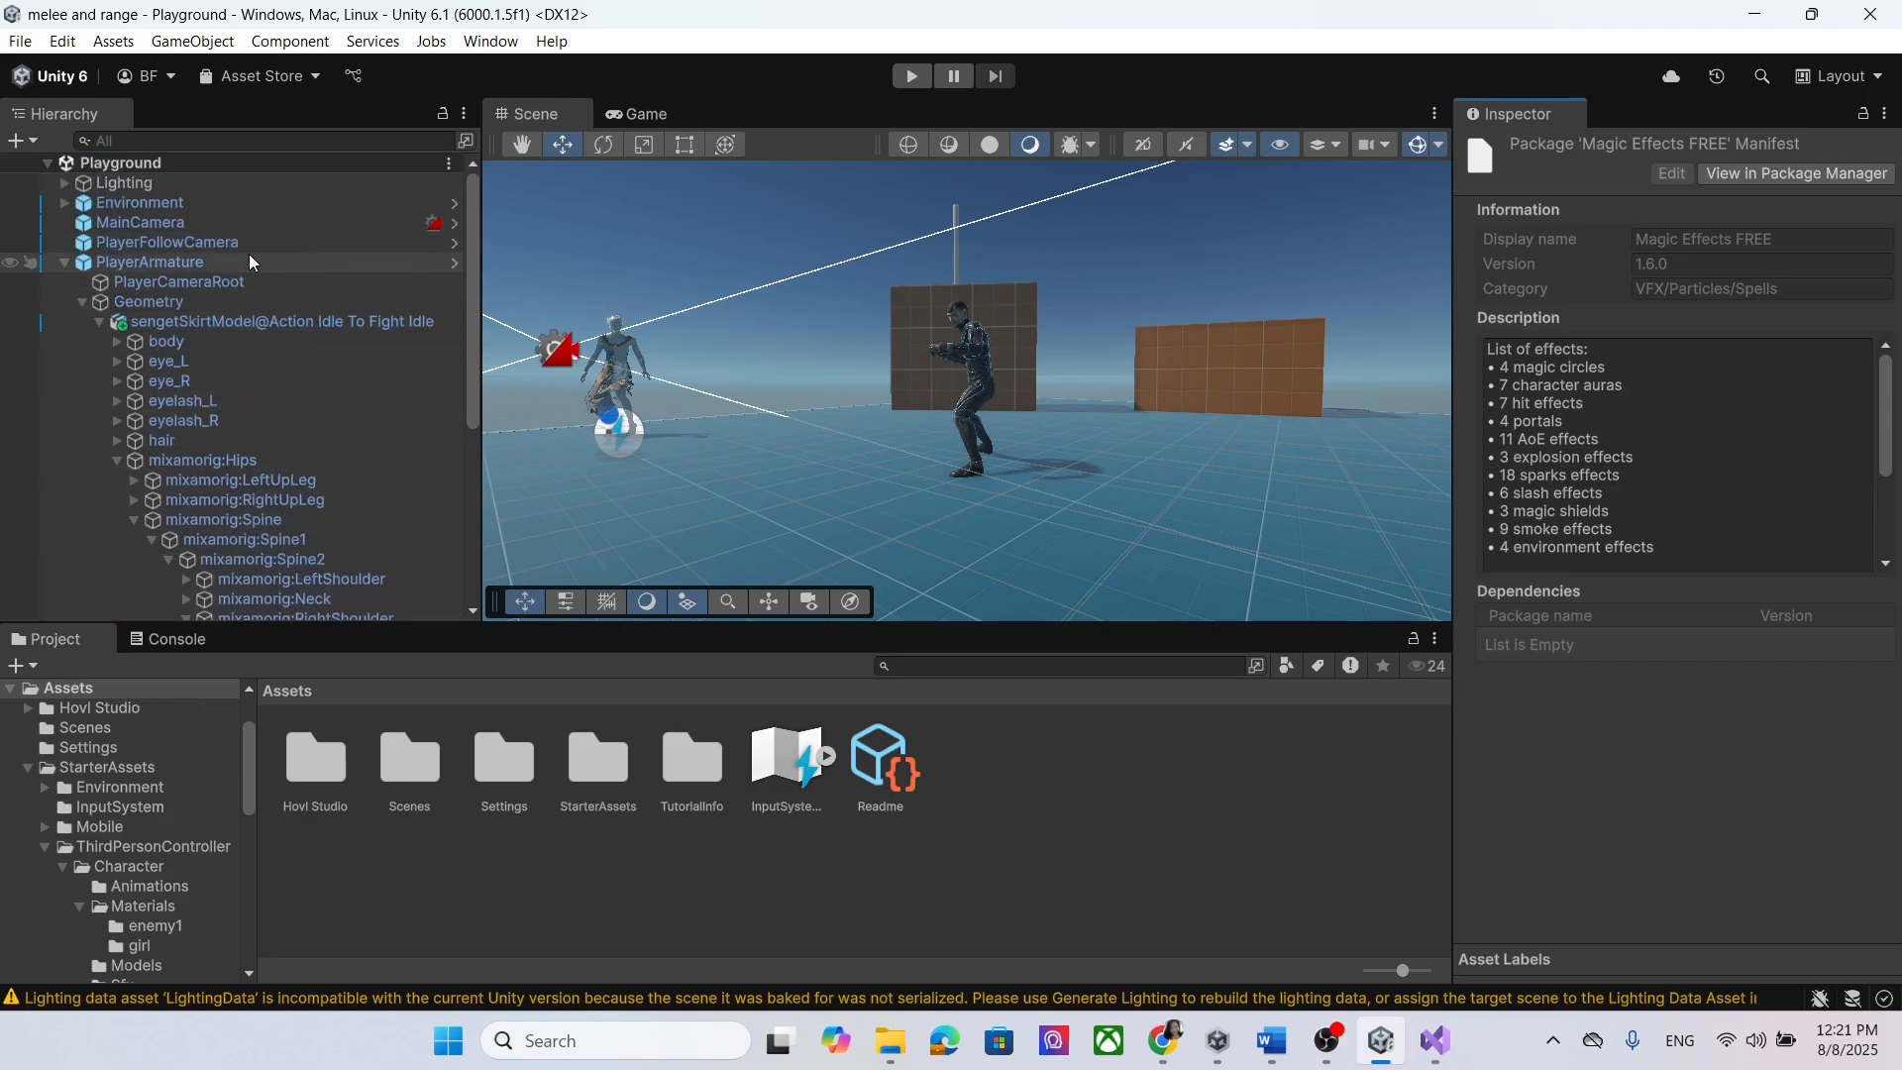
{"action": "left_click", "coordinate": [216, 264]}
{"action": "scroll", "coordinate": [1740, 828], "scroll_direction": "down", "scroll_amount": 15}
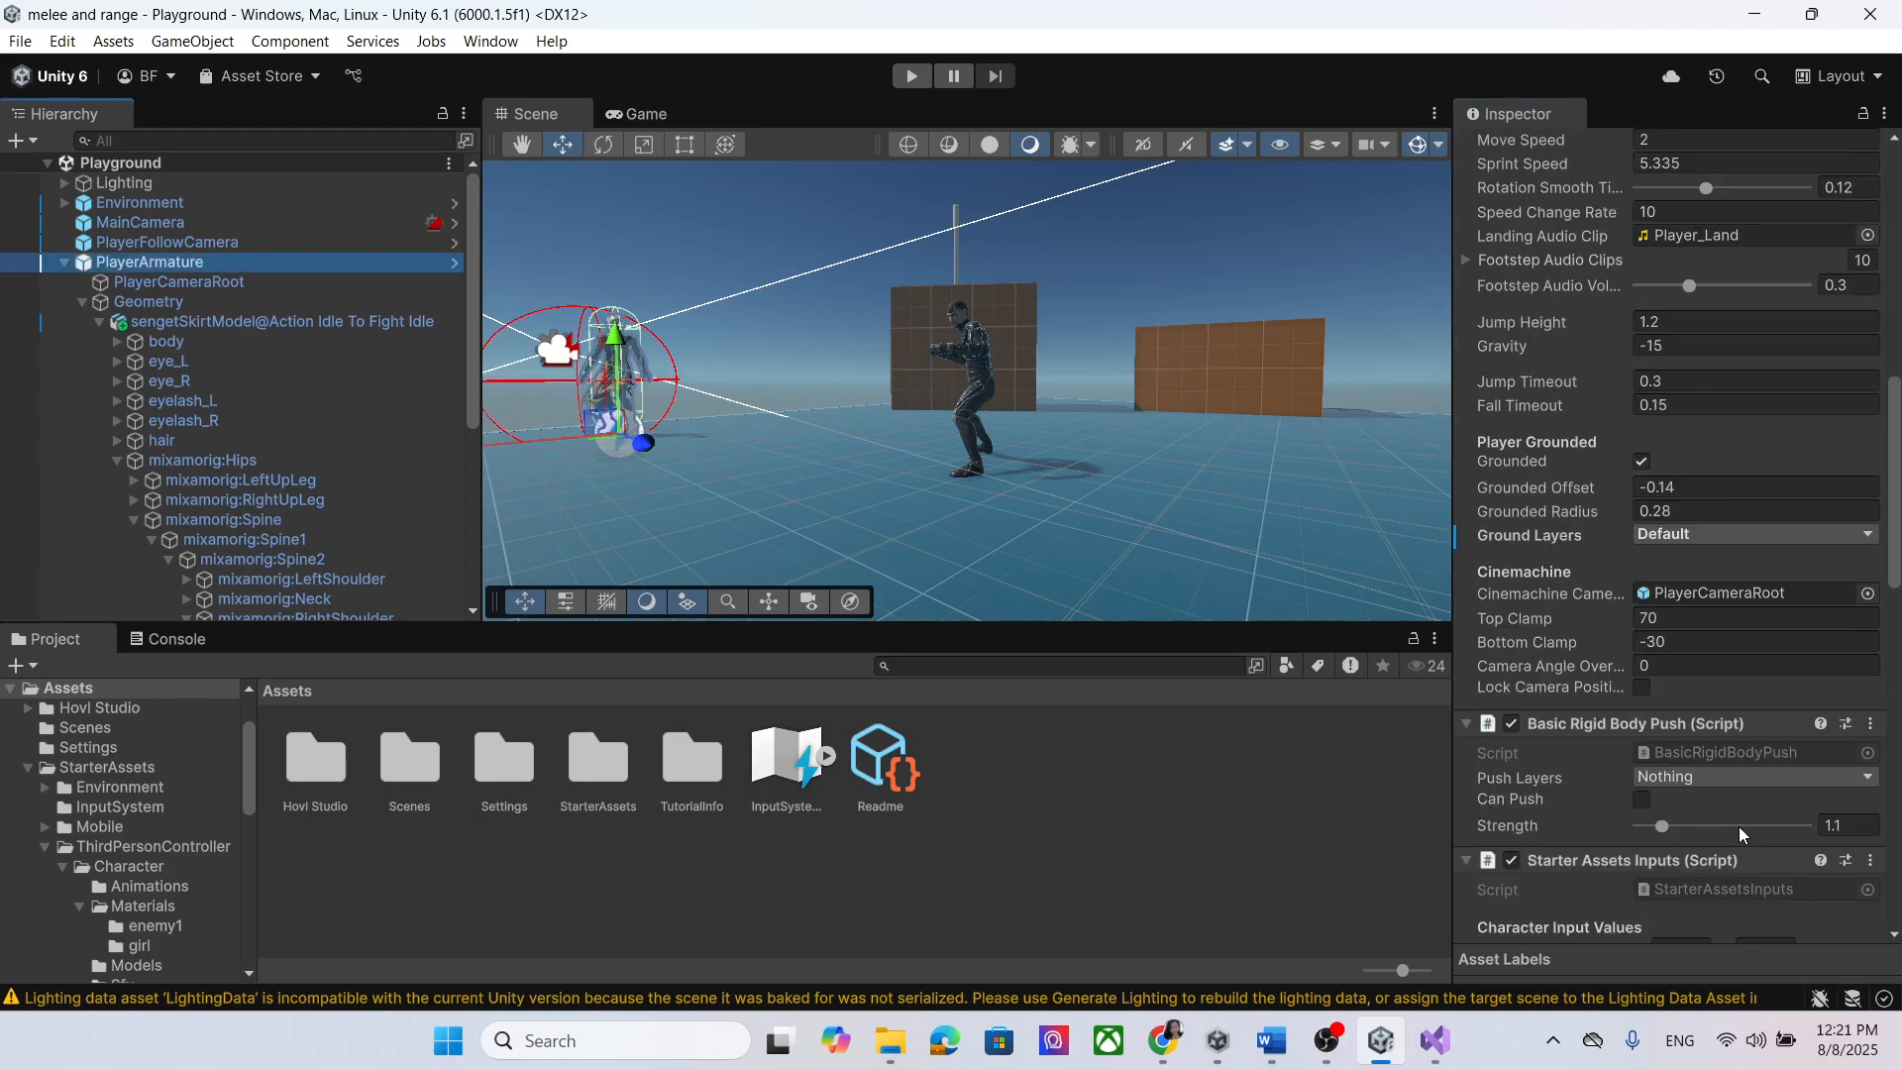
{"action": "scroll", "coordinate": [1738, 826], "scroll_direction": "down", "scroll_amount": 10}
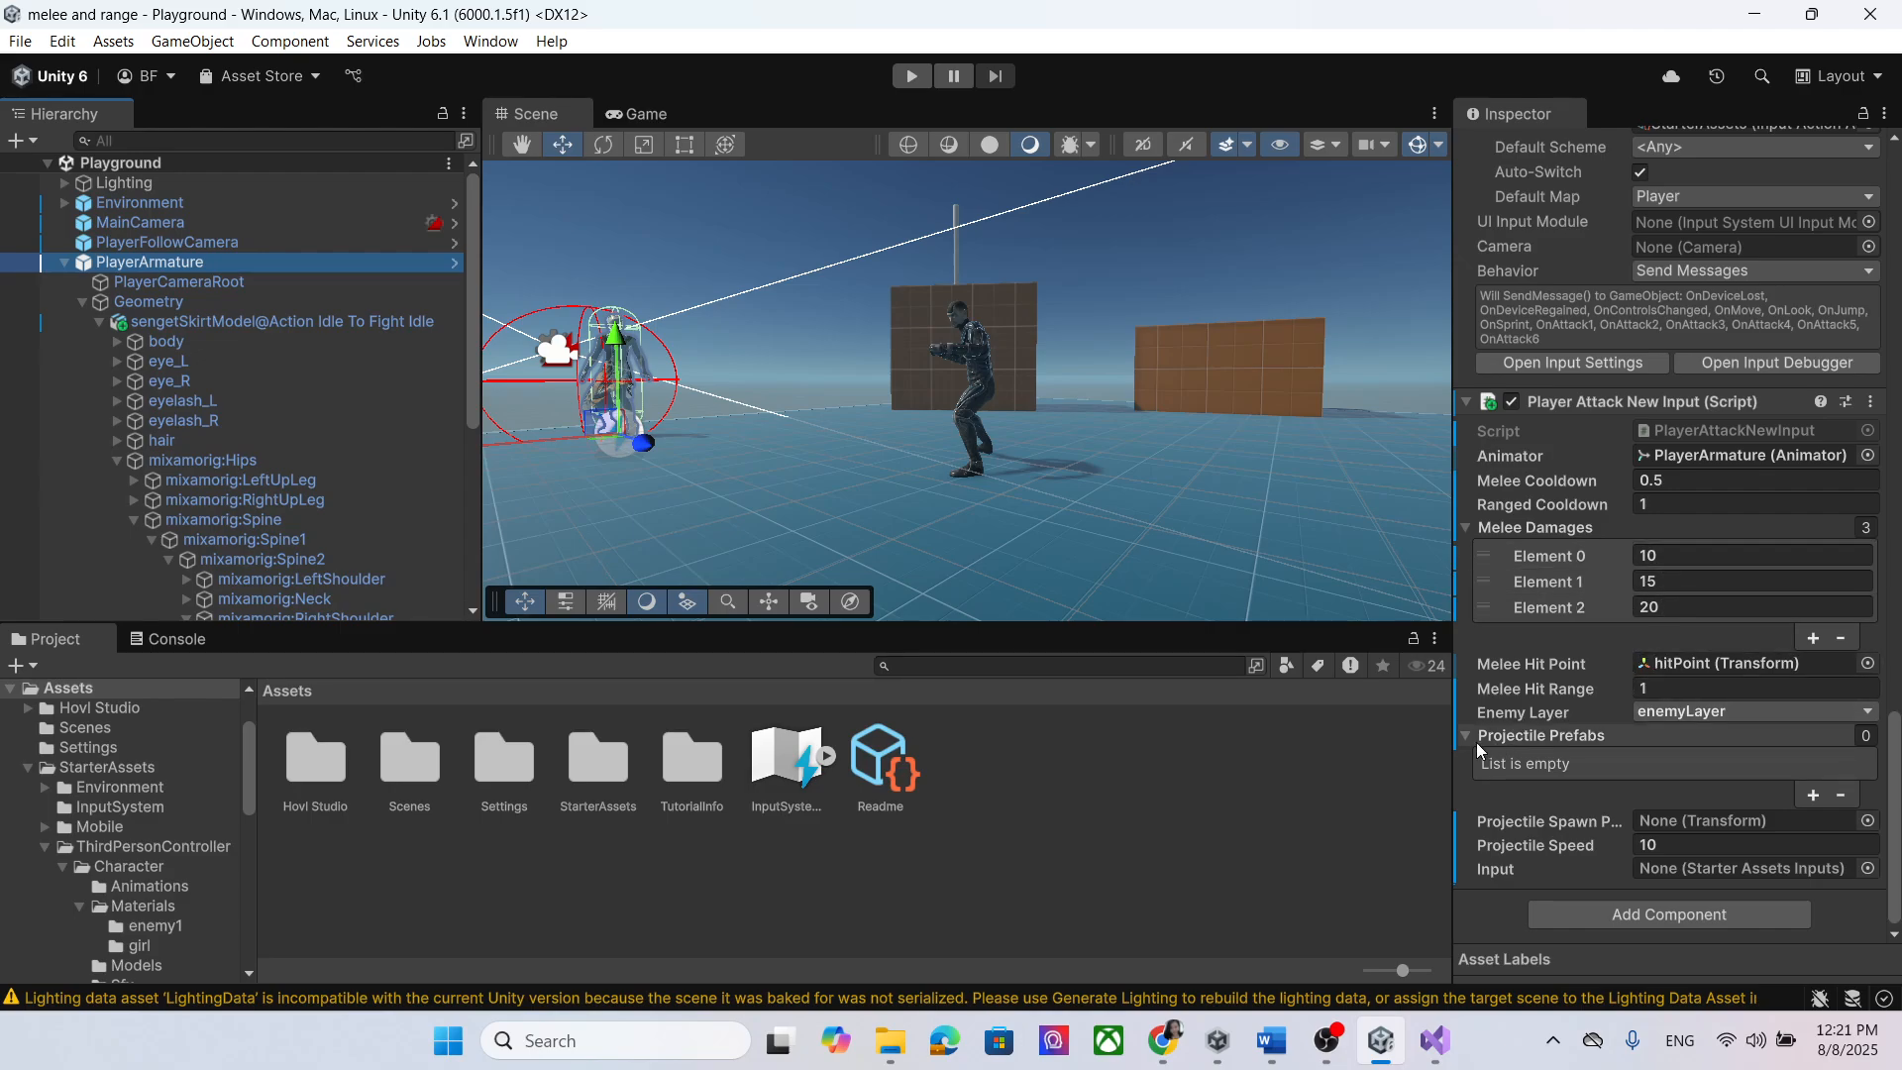
{"action": "left_click", "coordinate": [1821, 793]}
{"action": "left_click", "coordinate": [1819, 795]}
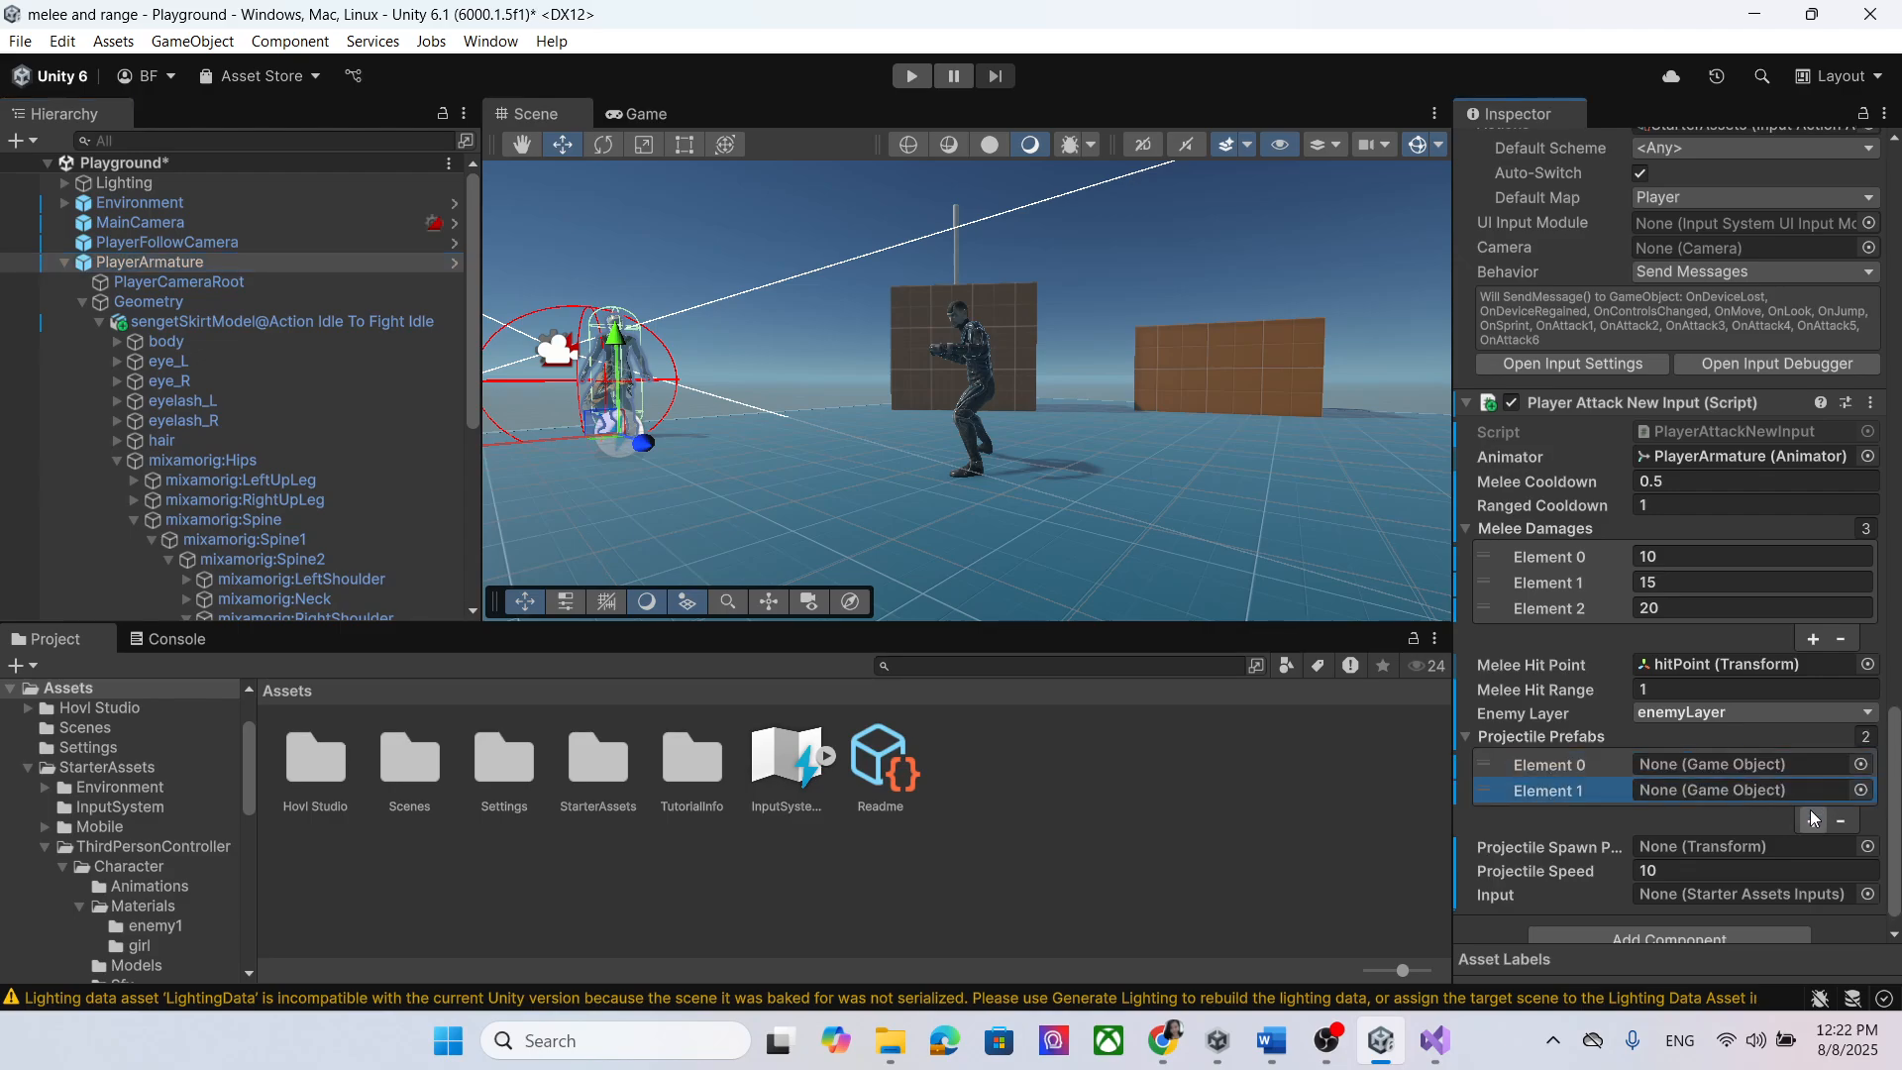
{"action": "left_click", "coordinate": [1813, 822]}
{"action": "scroll", "coordinate": [1813, 724], "scroll_direction": "down", "scroll_amount": 1}
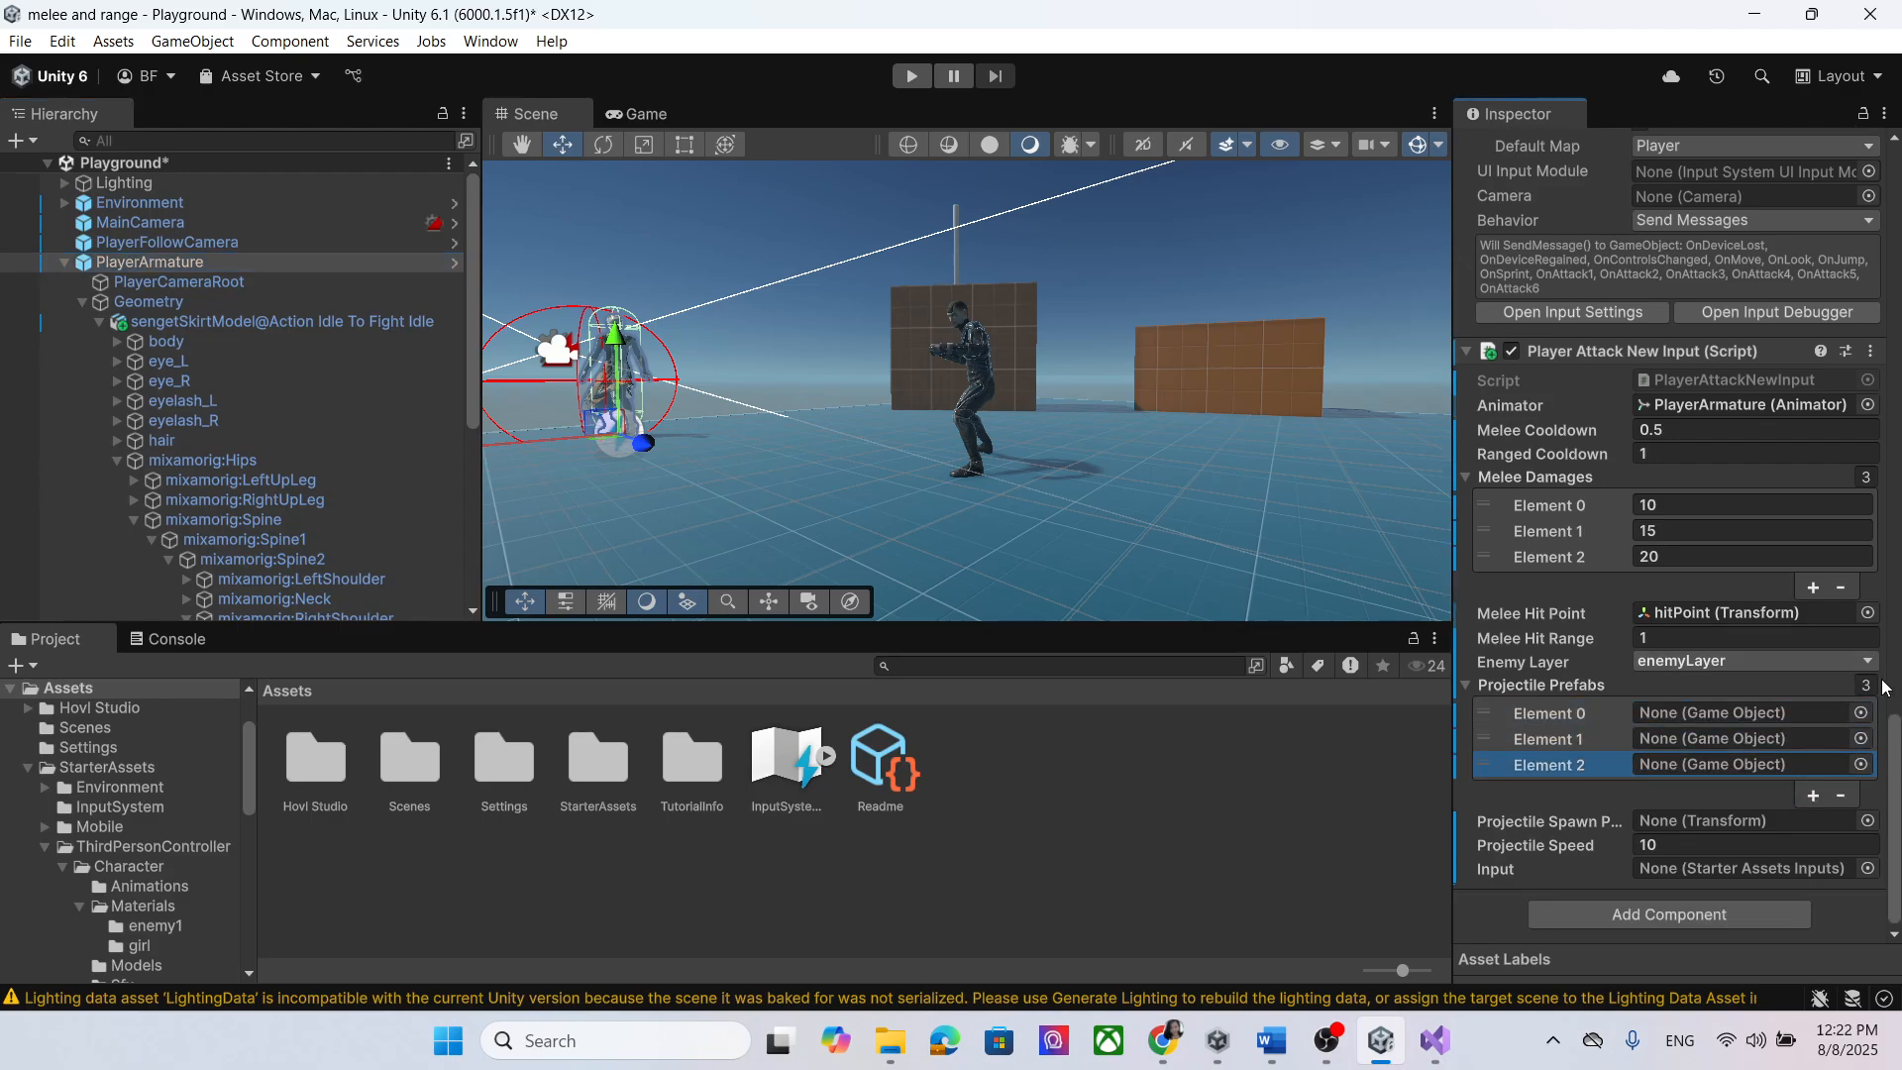
{"action": "left_click", "coordinate": [1702, 716]}
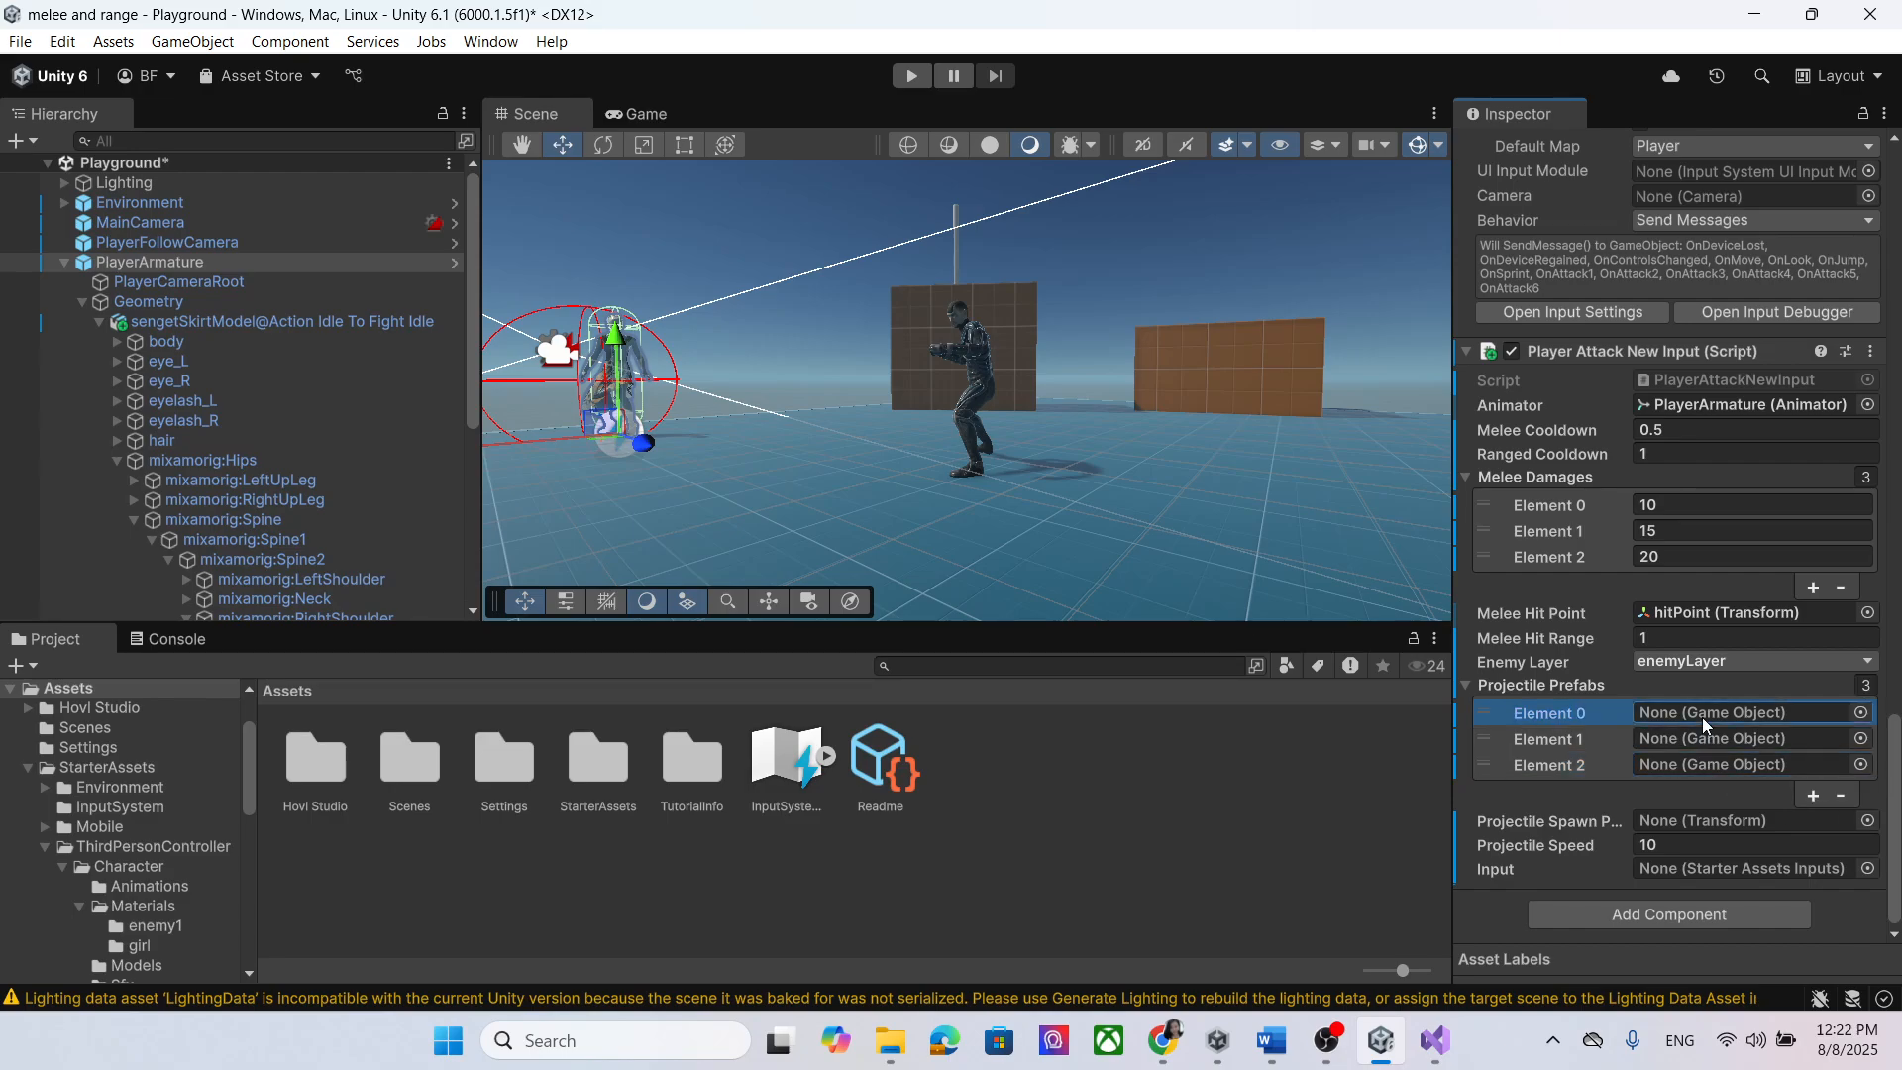
Step: Open the AoE effects prefab folder inside Hovl Studio's Magic effects pack in the project assets
{"action": "scroll", "coordinate": [155, 792], "scroll_direction": "up", "scroll_amount": 3}
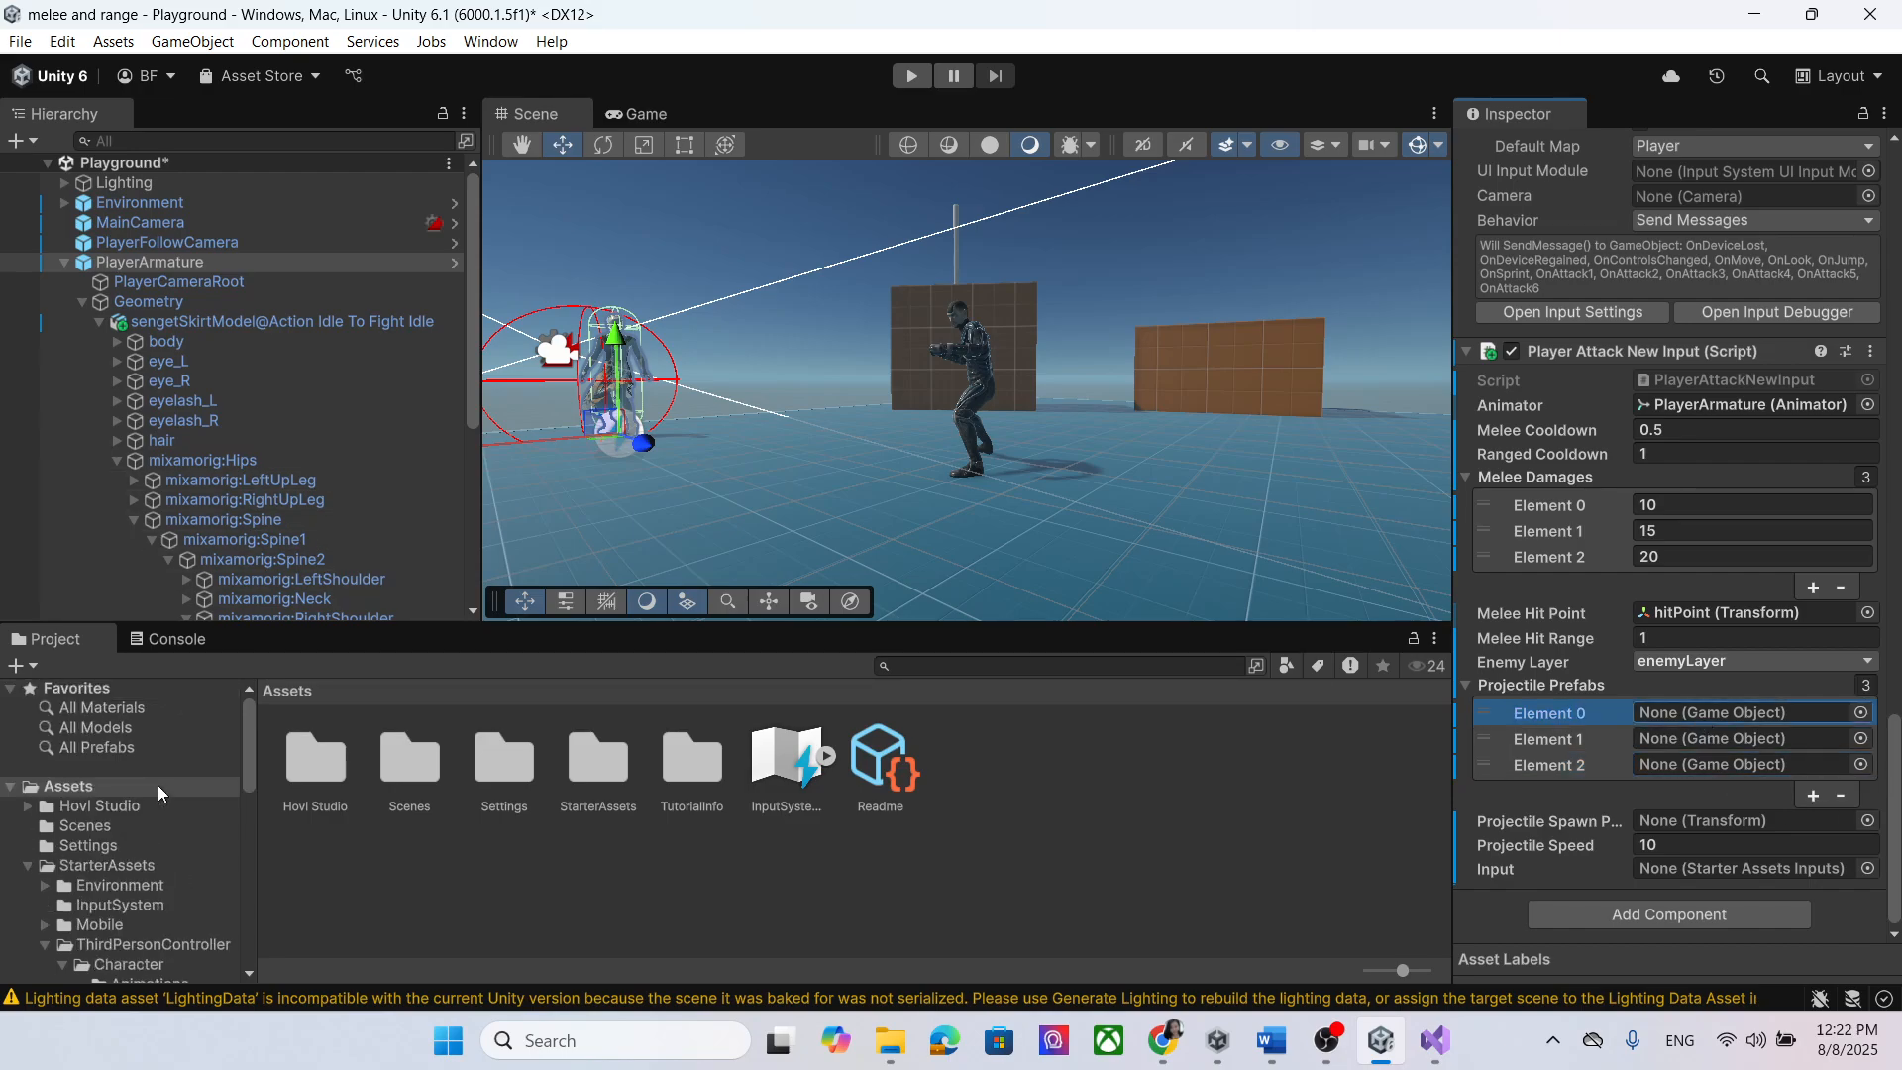
{"action": "left_click", "coordinate": [74, 806]}
{"action": "left_click", "coordinate": [27, 806]}
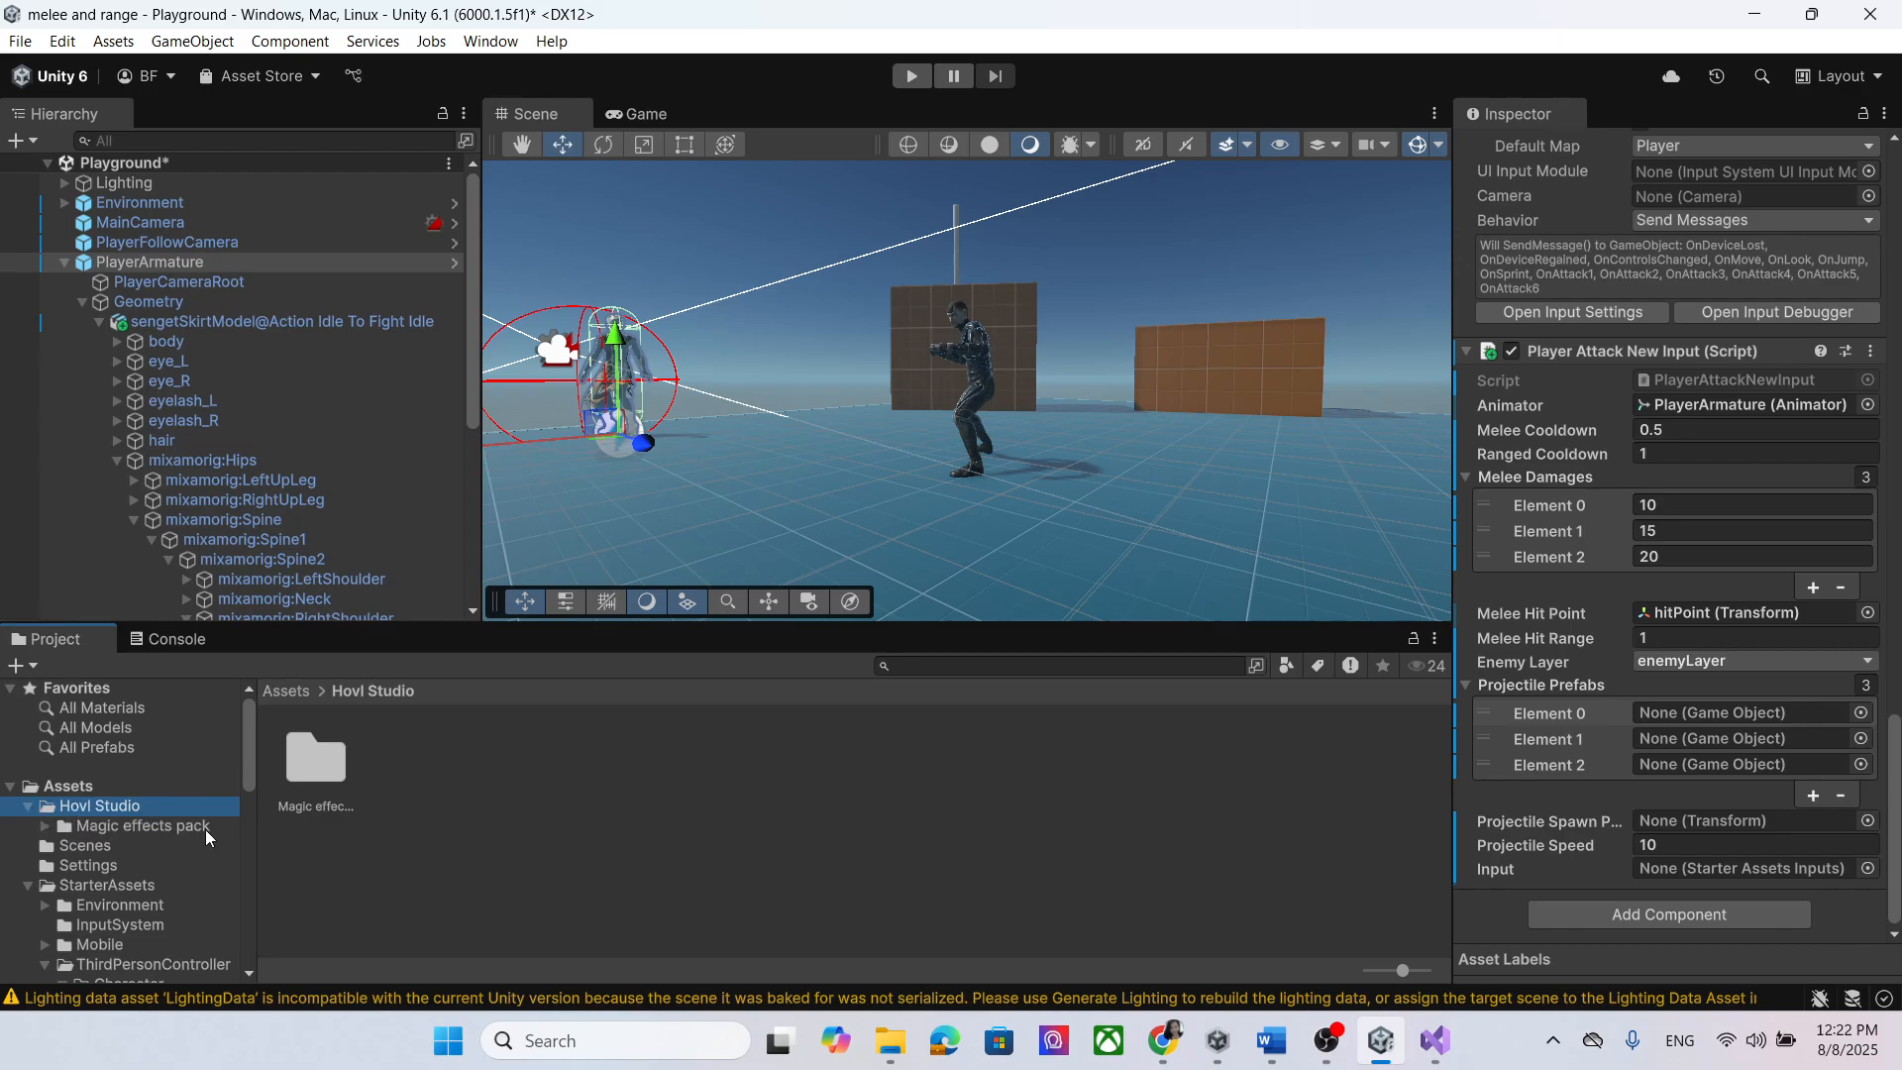
{"action": "left_click", "coordinate": [87, 826]}
{"action": "left_click", "coordinate": [44, 826]}
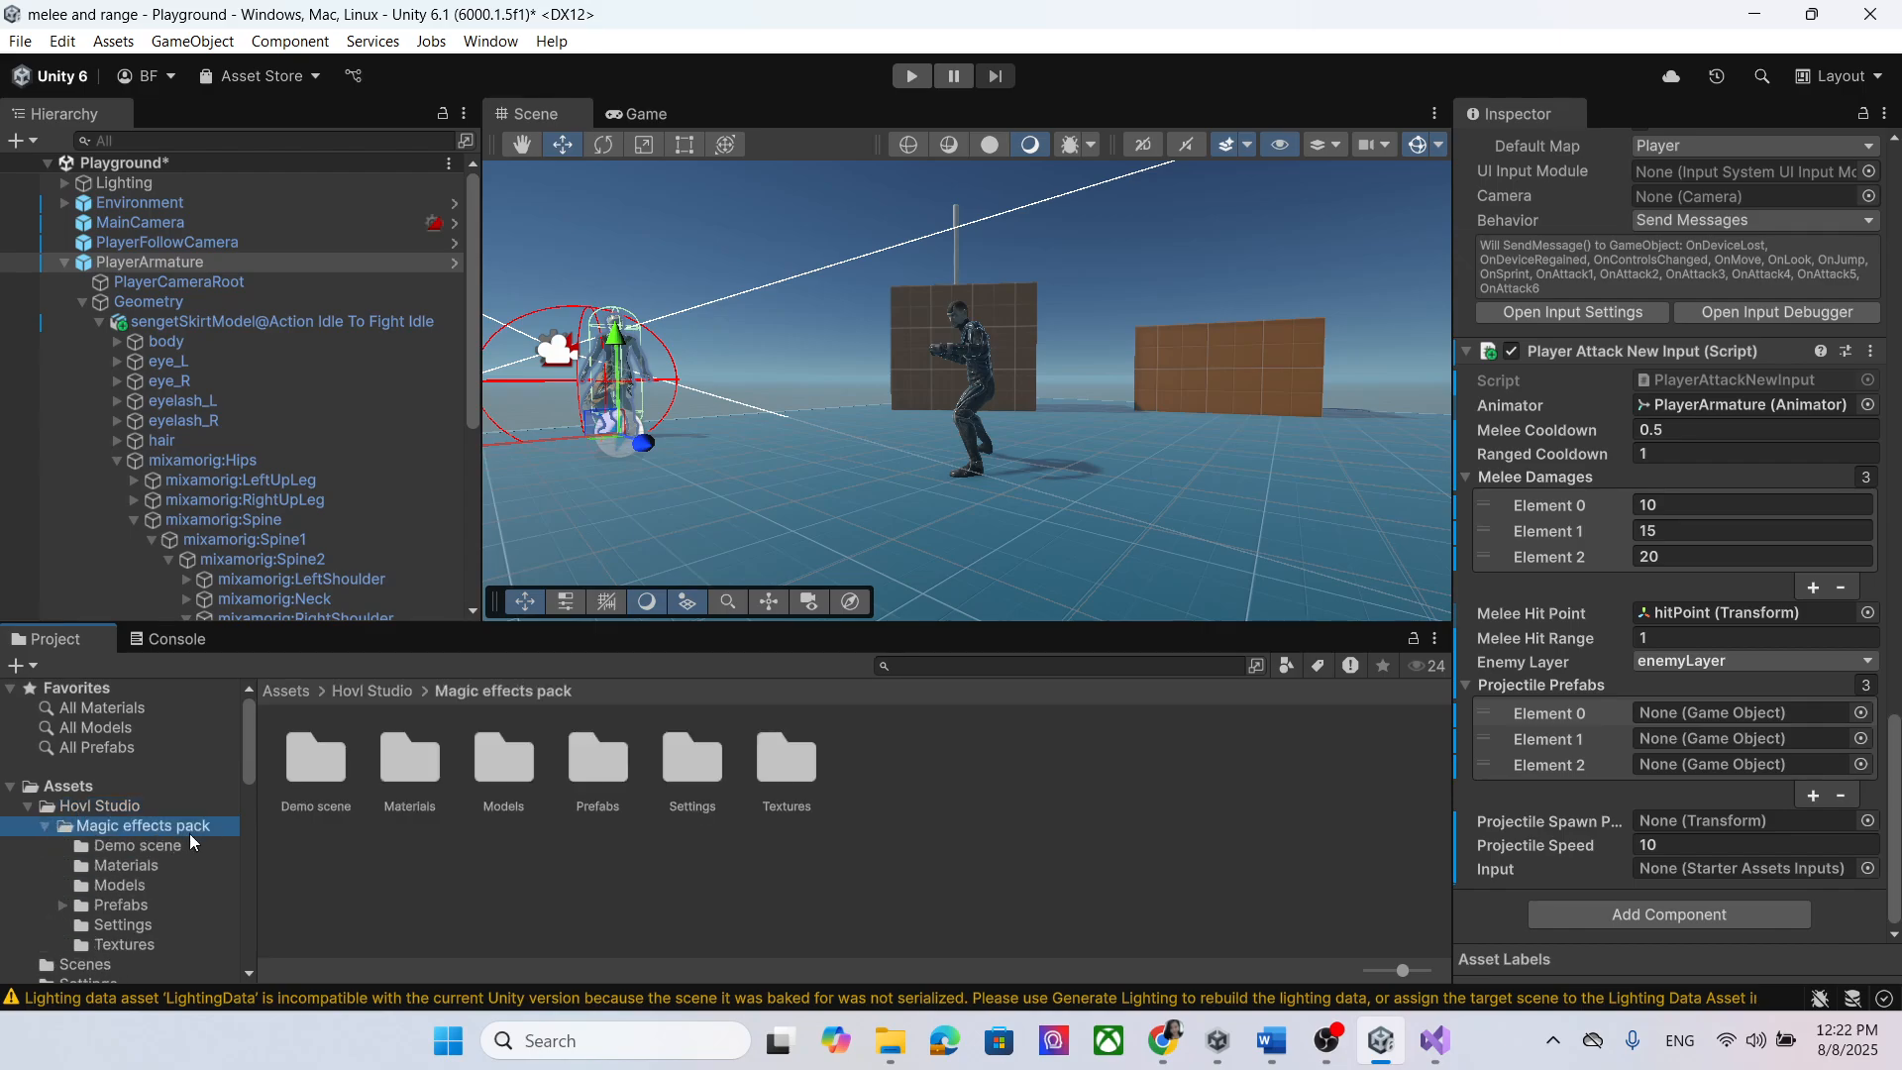
{"action": "left_click", "coordinate": [127, 903]}
{"action": "left_click", "coordinate": [61, 904]}
{"action": "scroll", "coordinate": [231, 901], "scroll_direction": "down", "scroll_amount": 5}
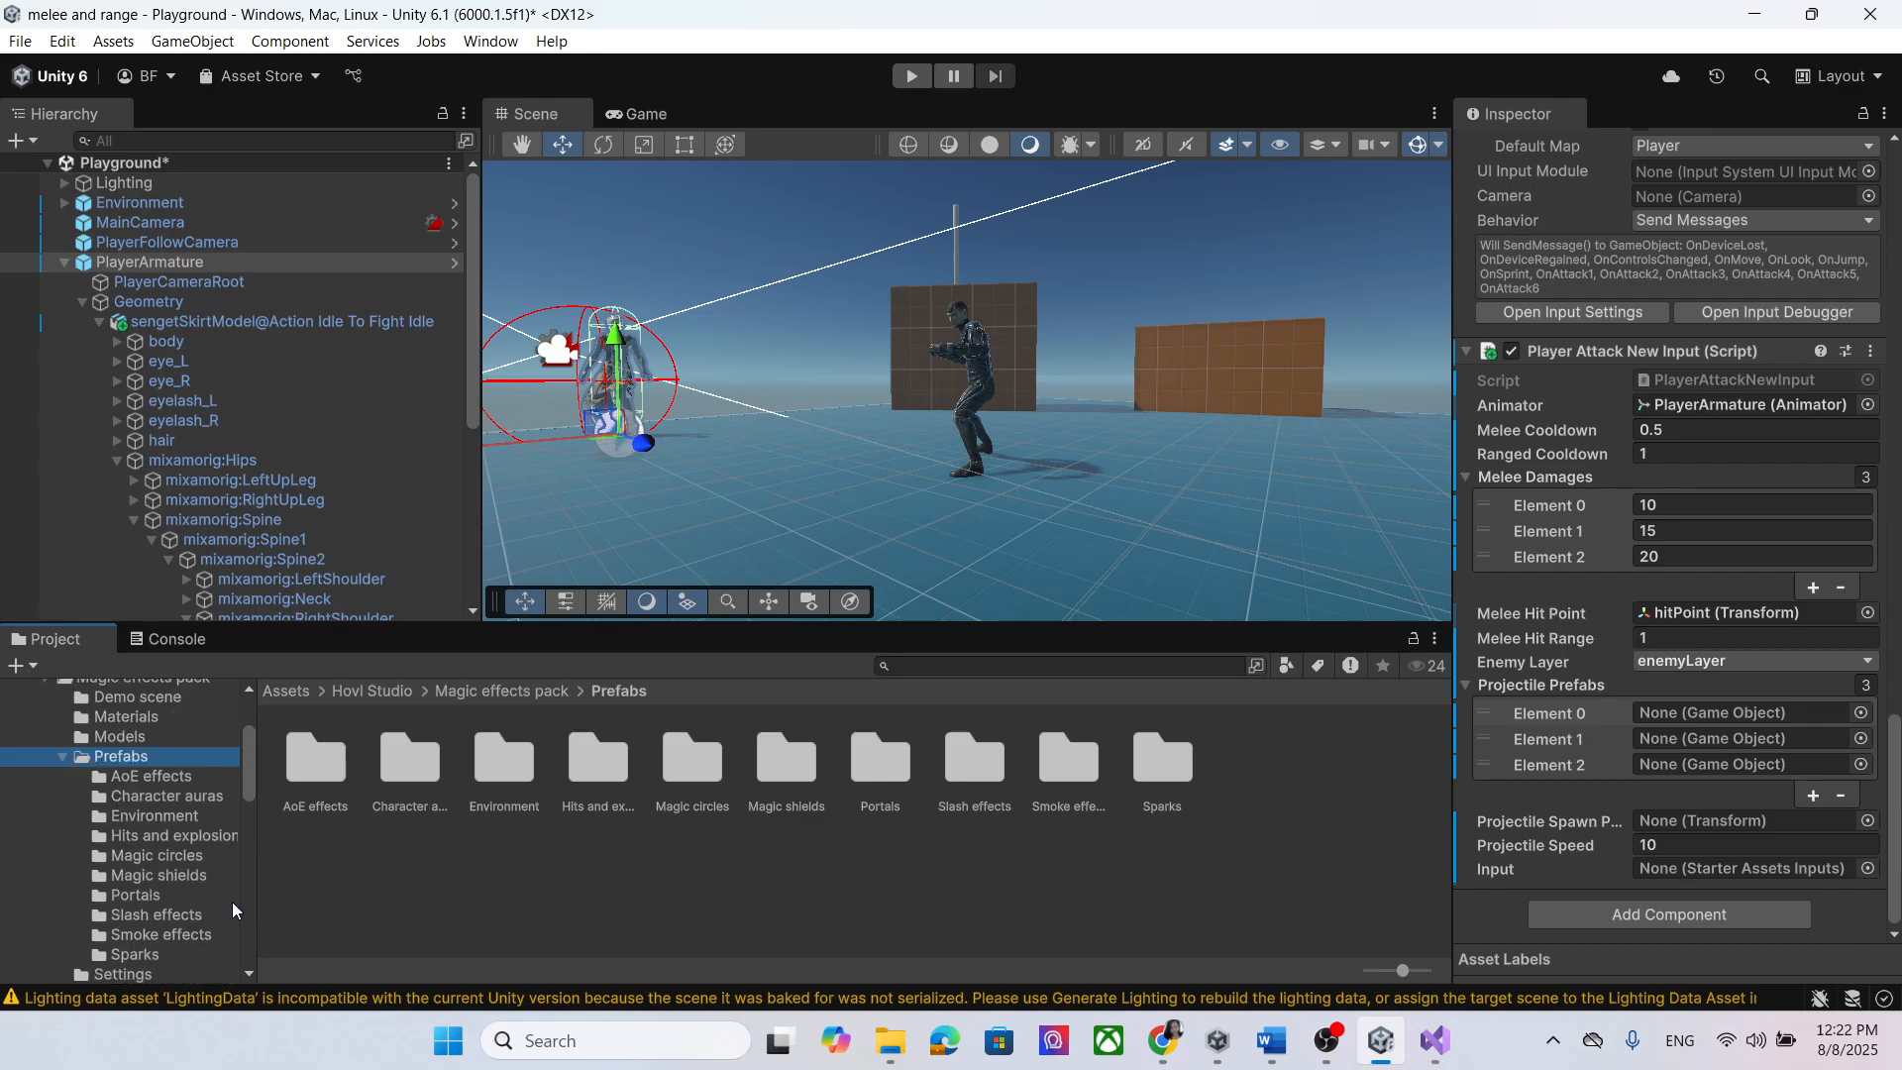
{"action": "left_click", "coordinate": [176, 776]}
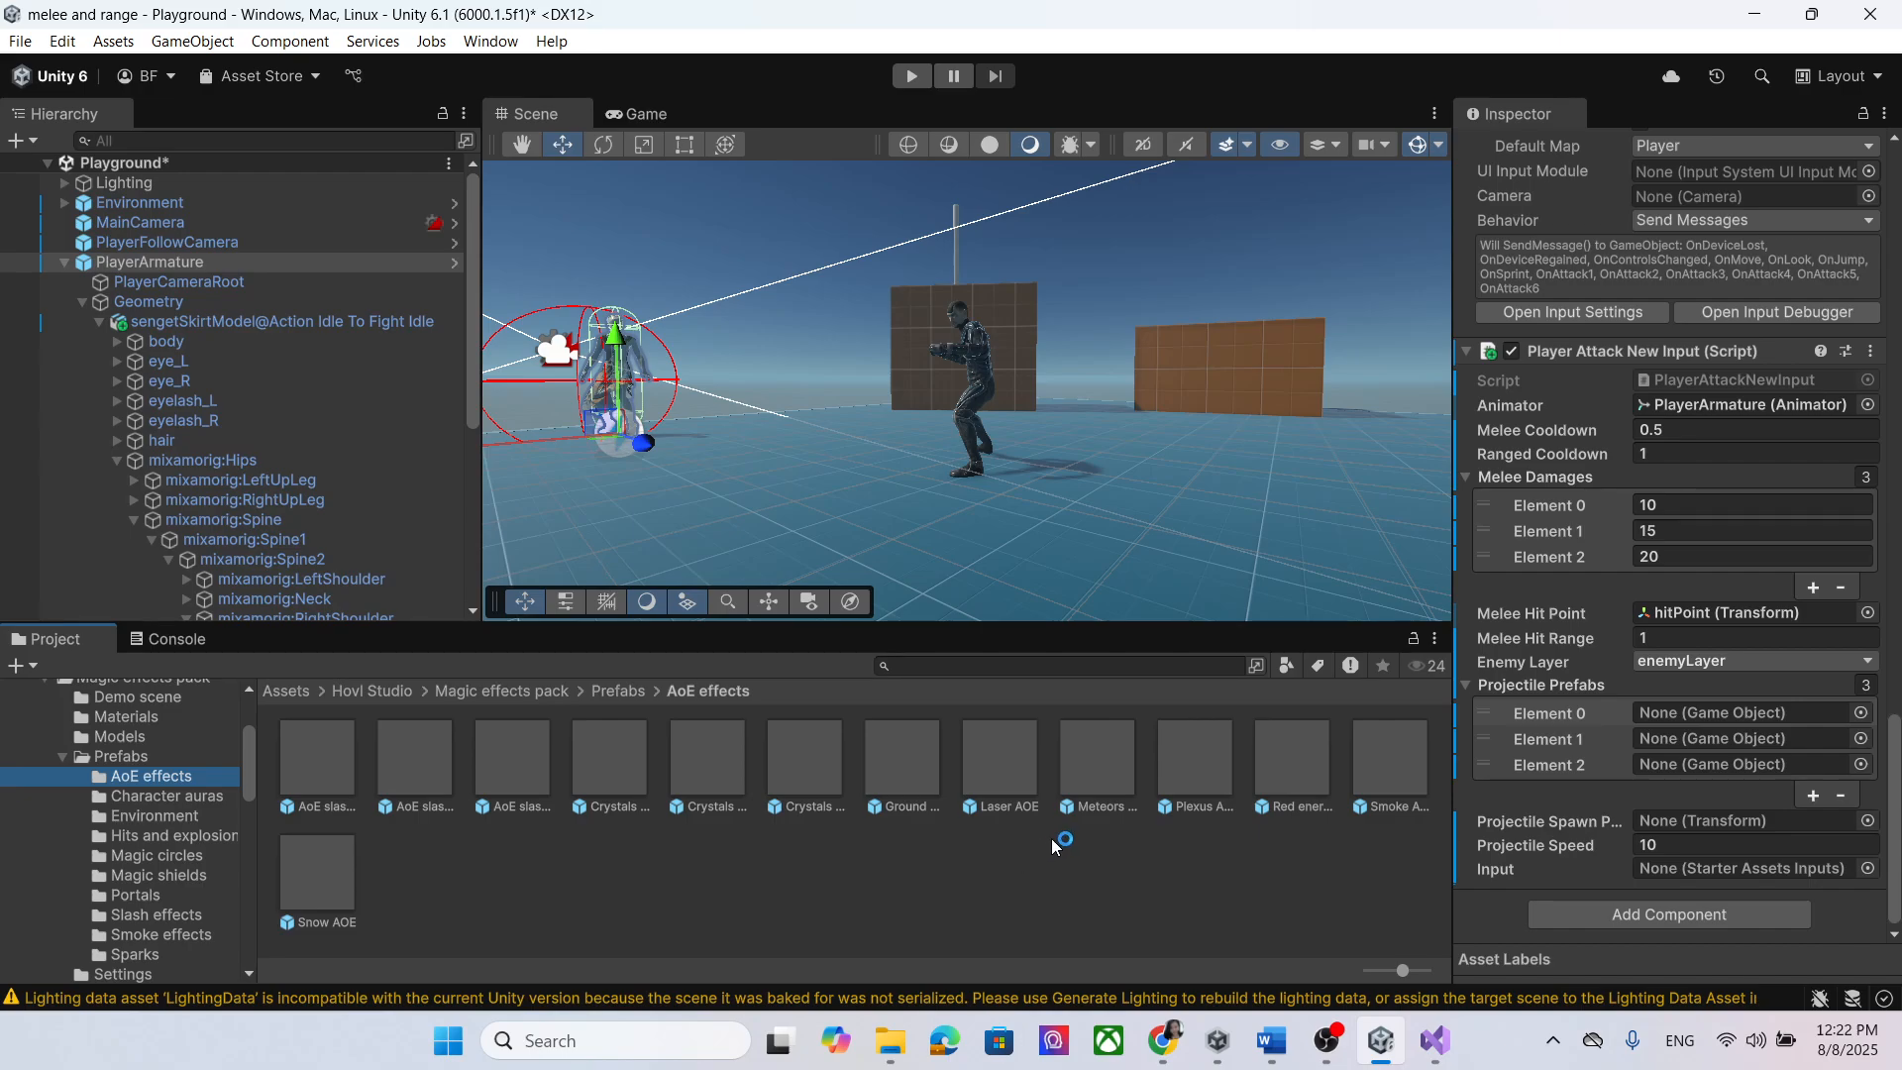
Step: Assign AoE slash blue, AoE slash green and AoE slash orange to Projectile Prefabs elements 0, 1 and 2
{"action": "left_click_drag", "start_coordinate": [317, 758], "coordinate": [1793, 712]}
{"action": "left_click_drag", "start_coordinate": [1819, 768], "coordinate": [1834, 739]}
{"action": "left_click_drag", "start_coordinate": [527, 757], "coordinate": [1759, 765]}
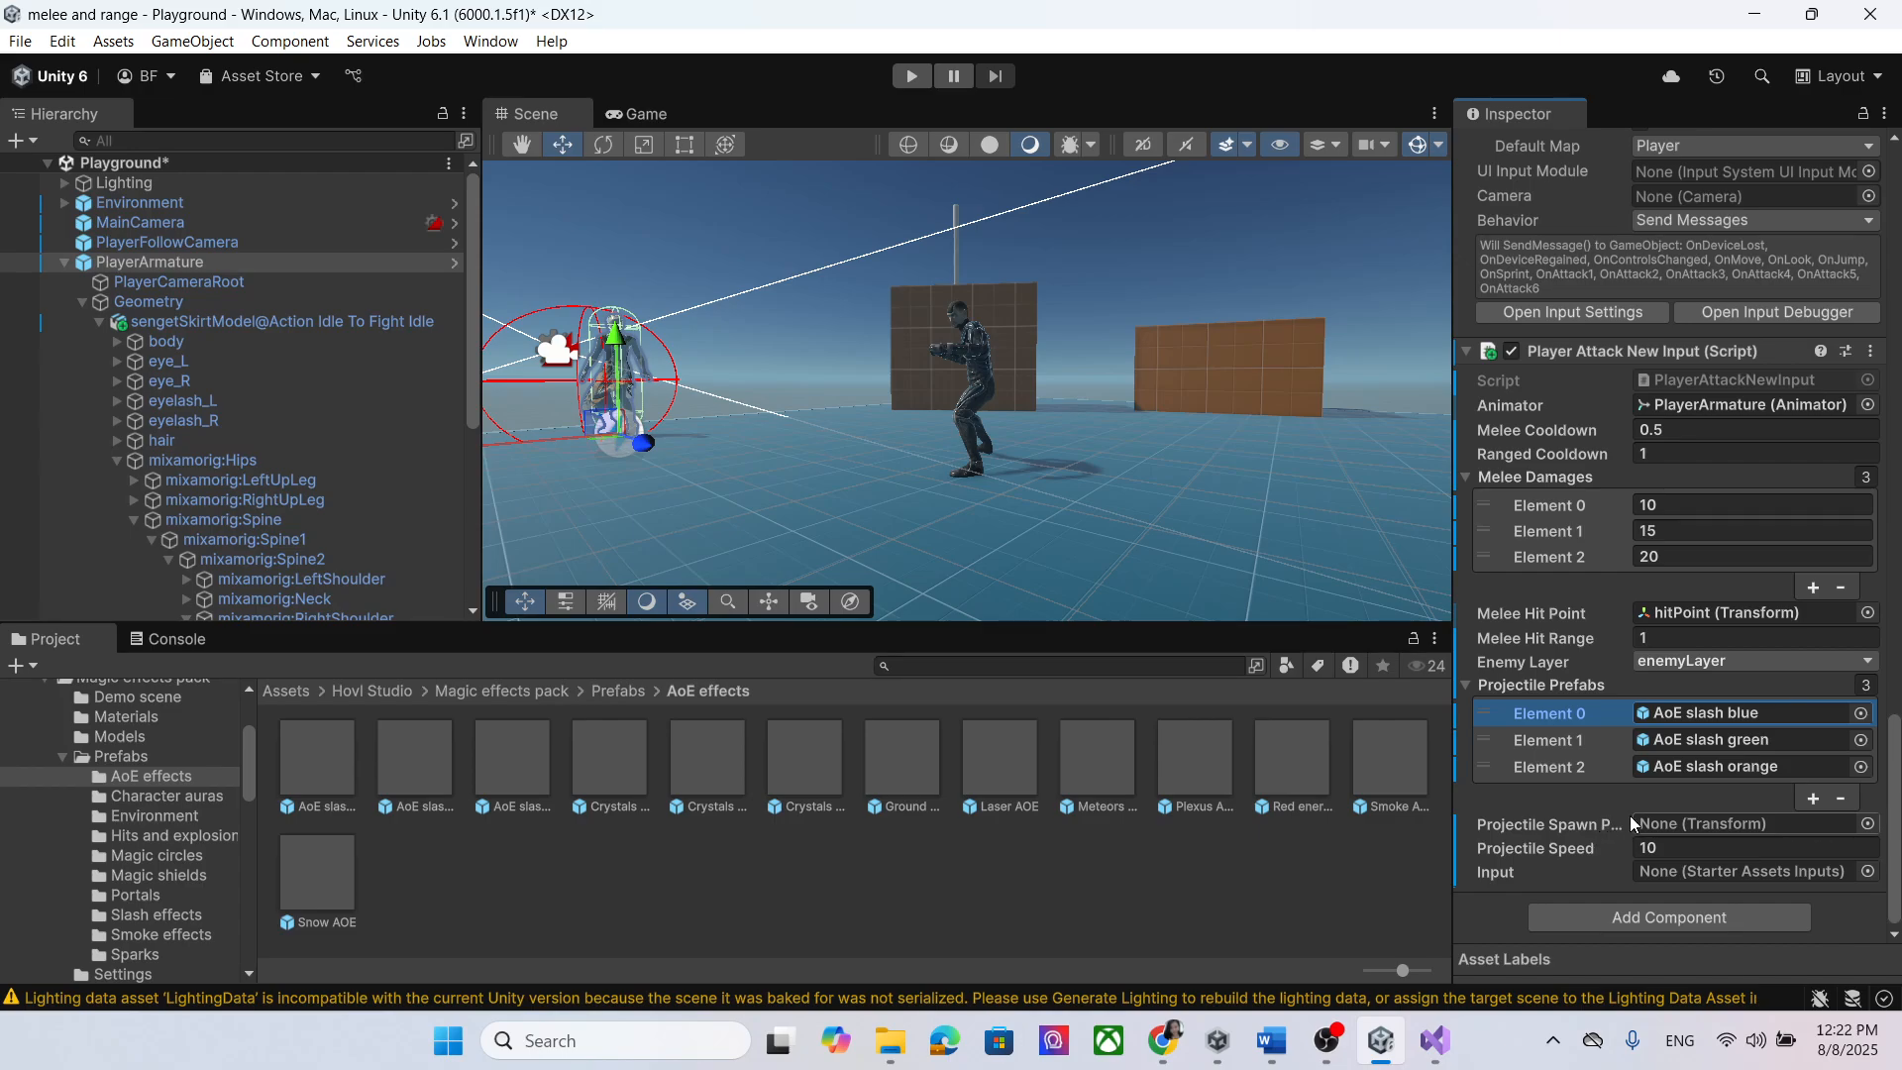
Step: Create an empty child object named spwanPoint under mixamorig:RightHand
{"action": "scroll", "coordinate": [297, 347], "scroll_direction": "down", "scroll_amount": 6}
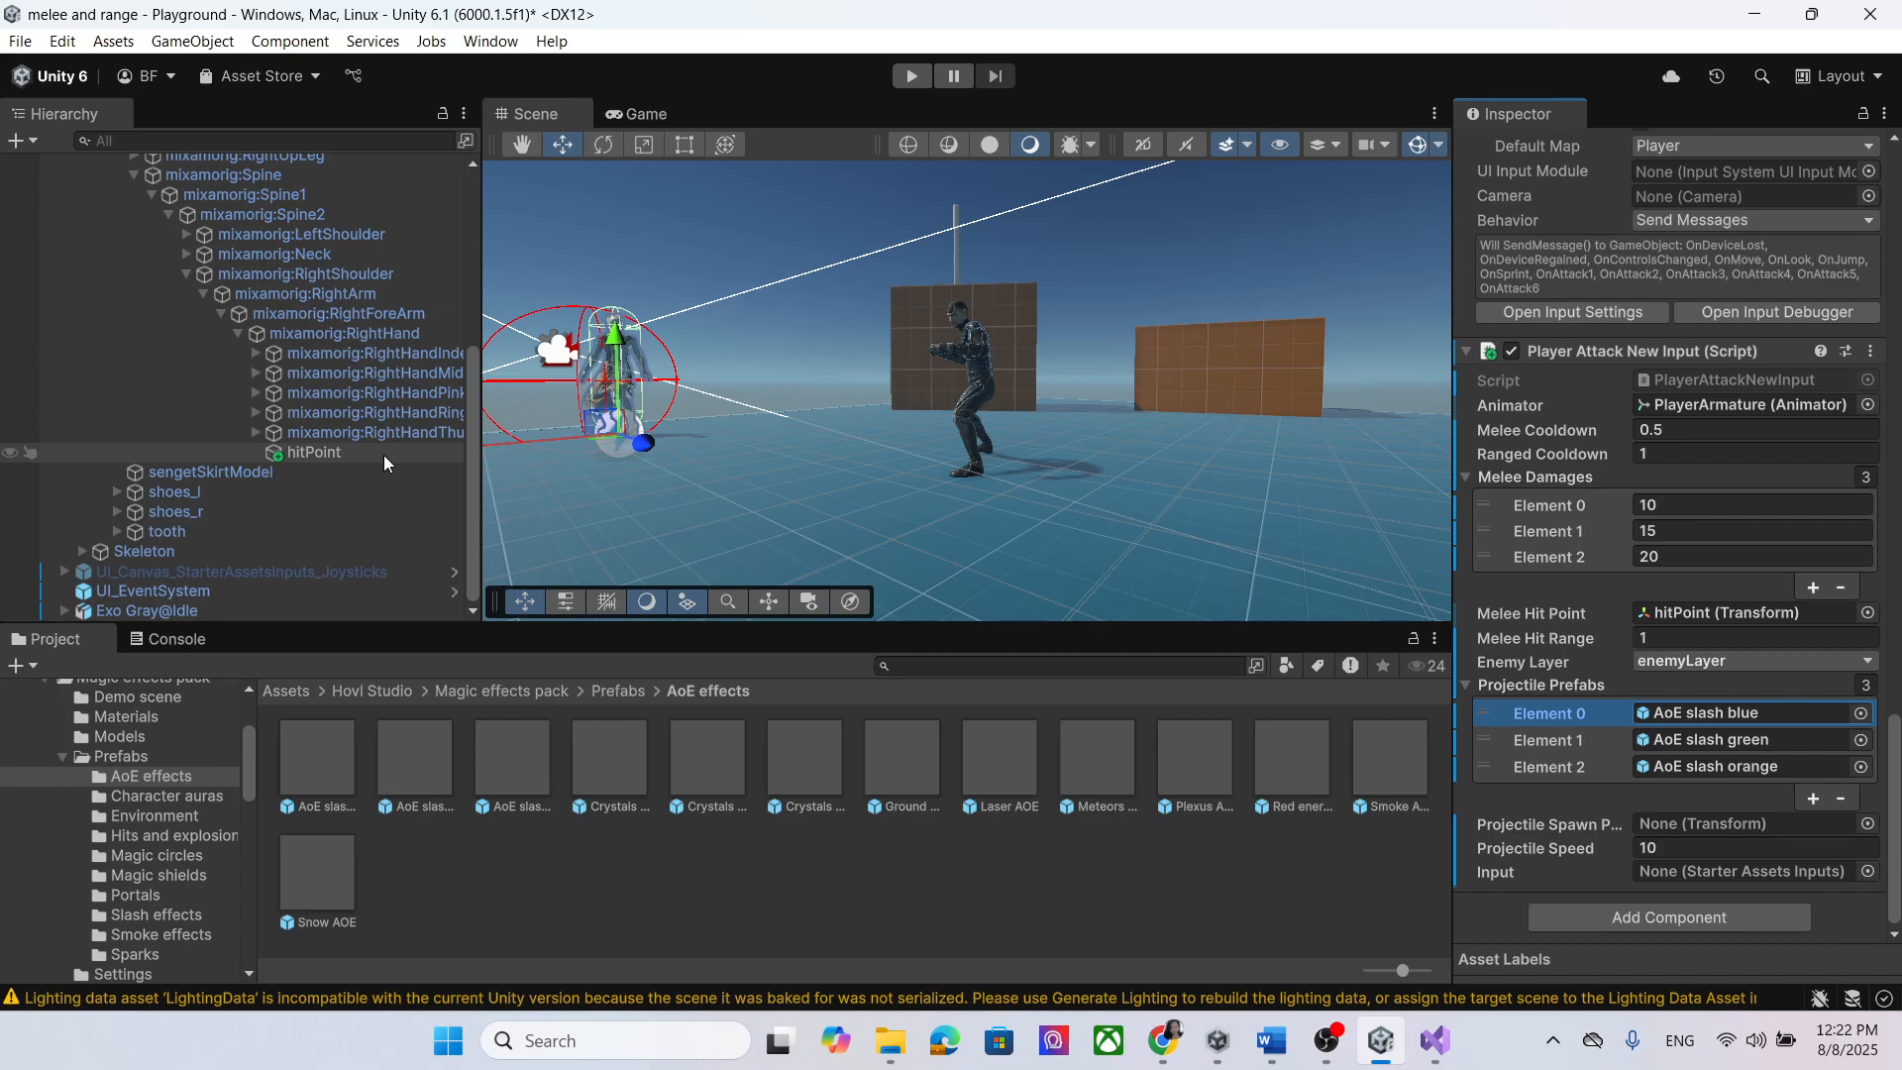
{"action": "right_click", "coordinate": [378, 333]}
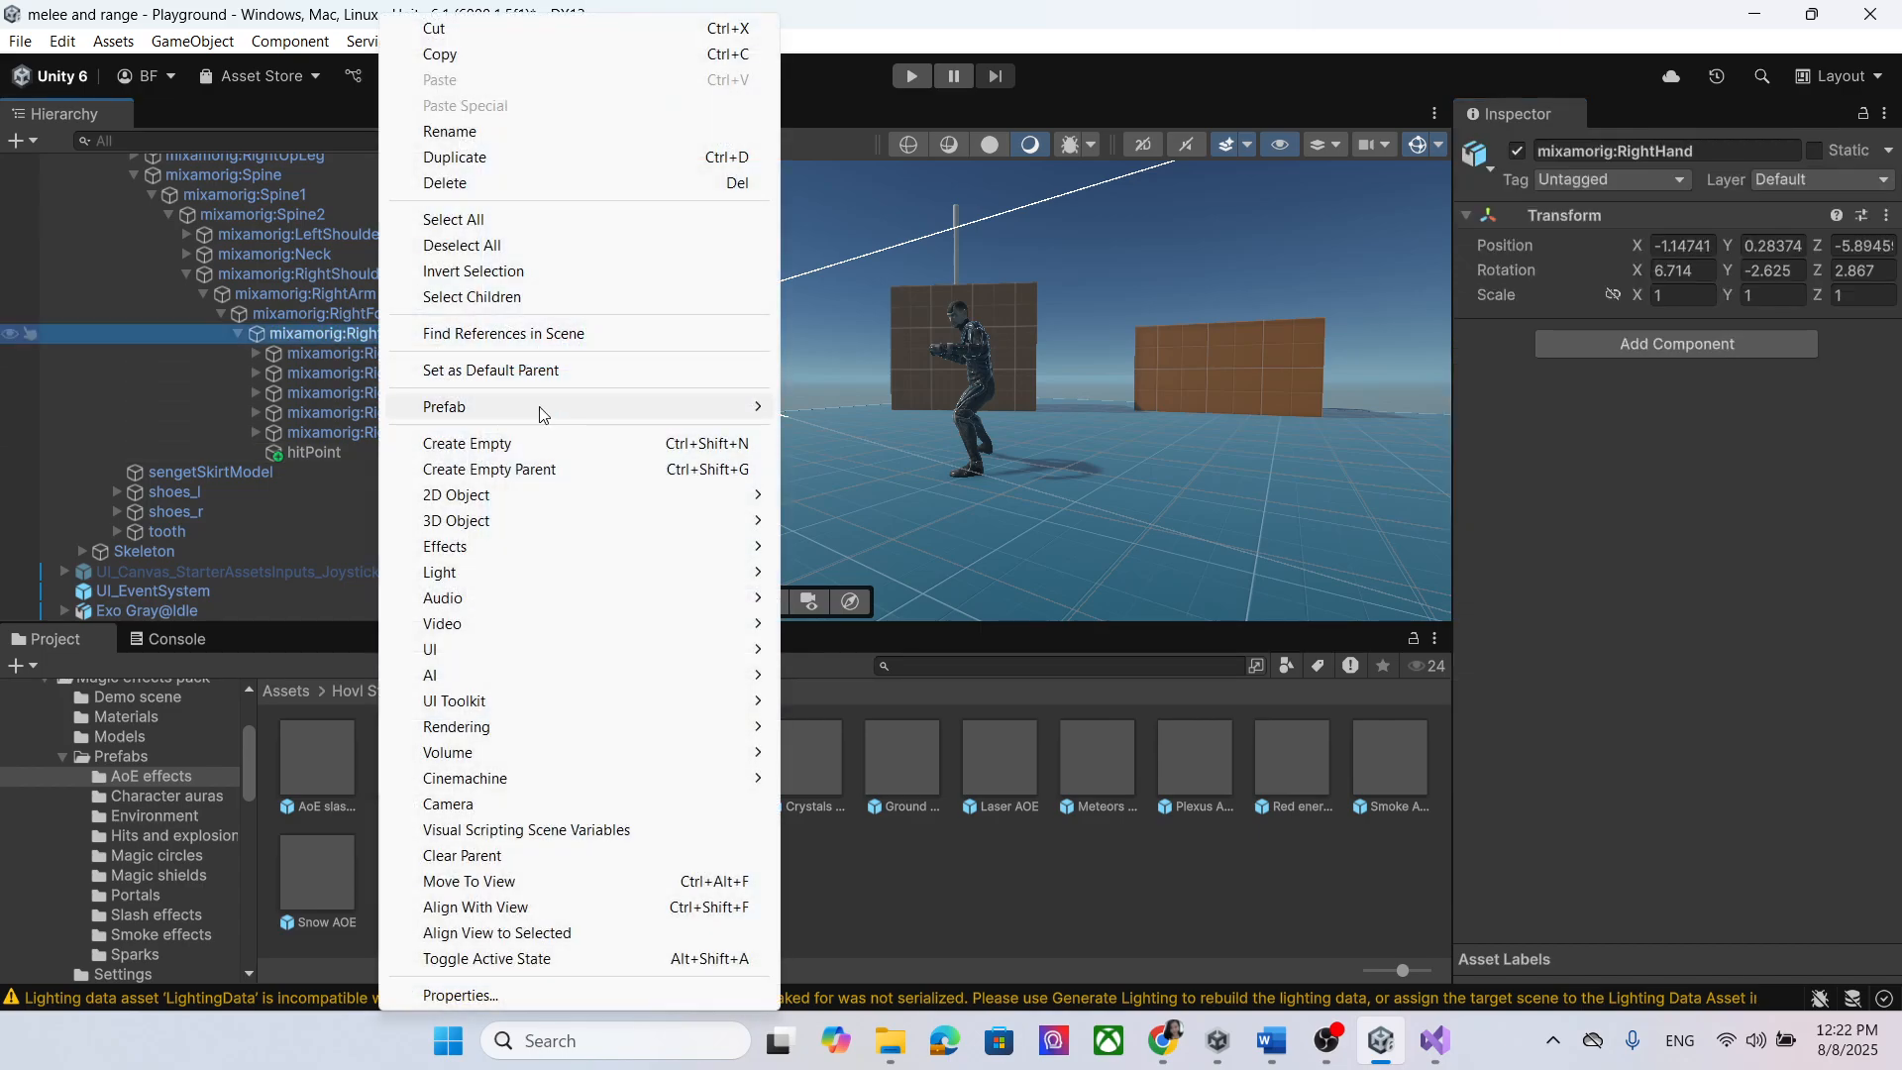
{"action": "mouse_move", "coordinate": [579, 520]}
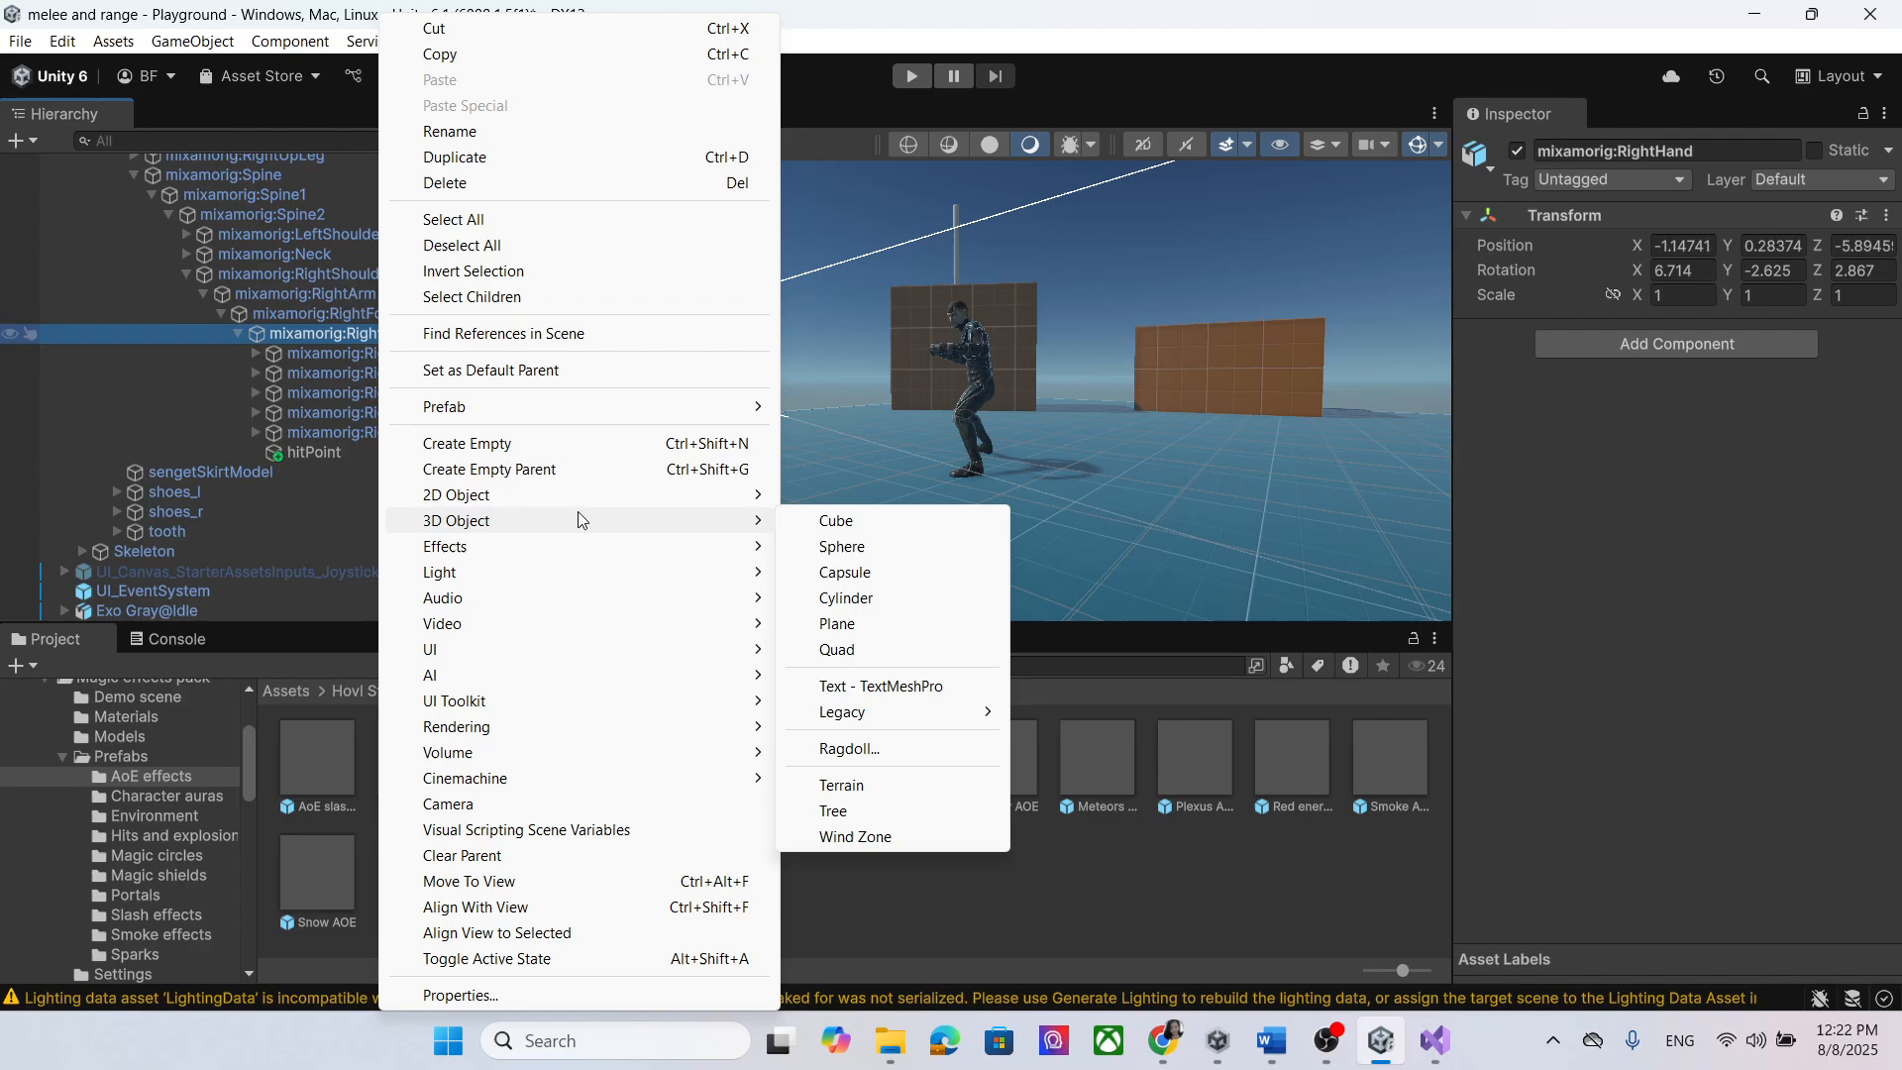
{"action": "left_click", "coordinate": [566, 443]}
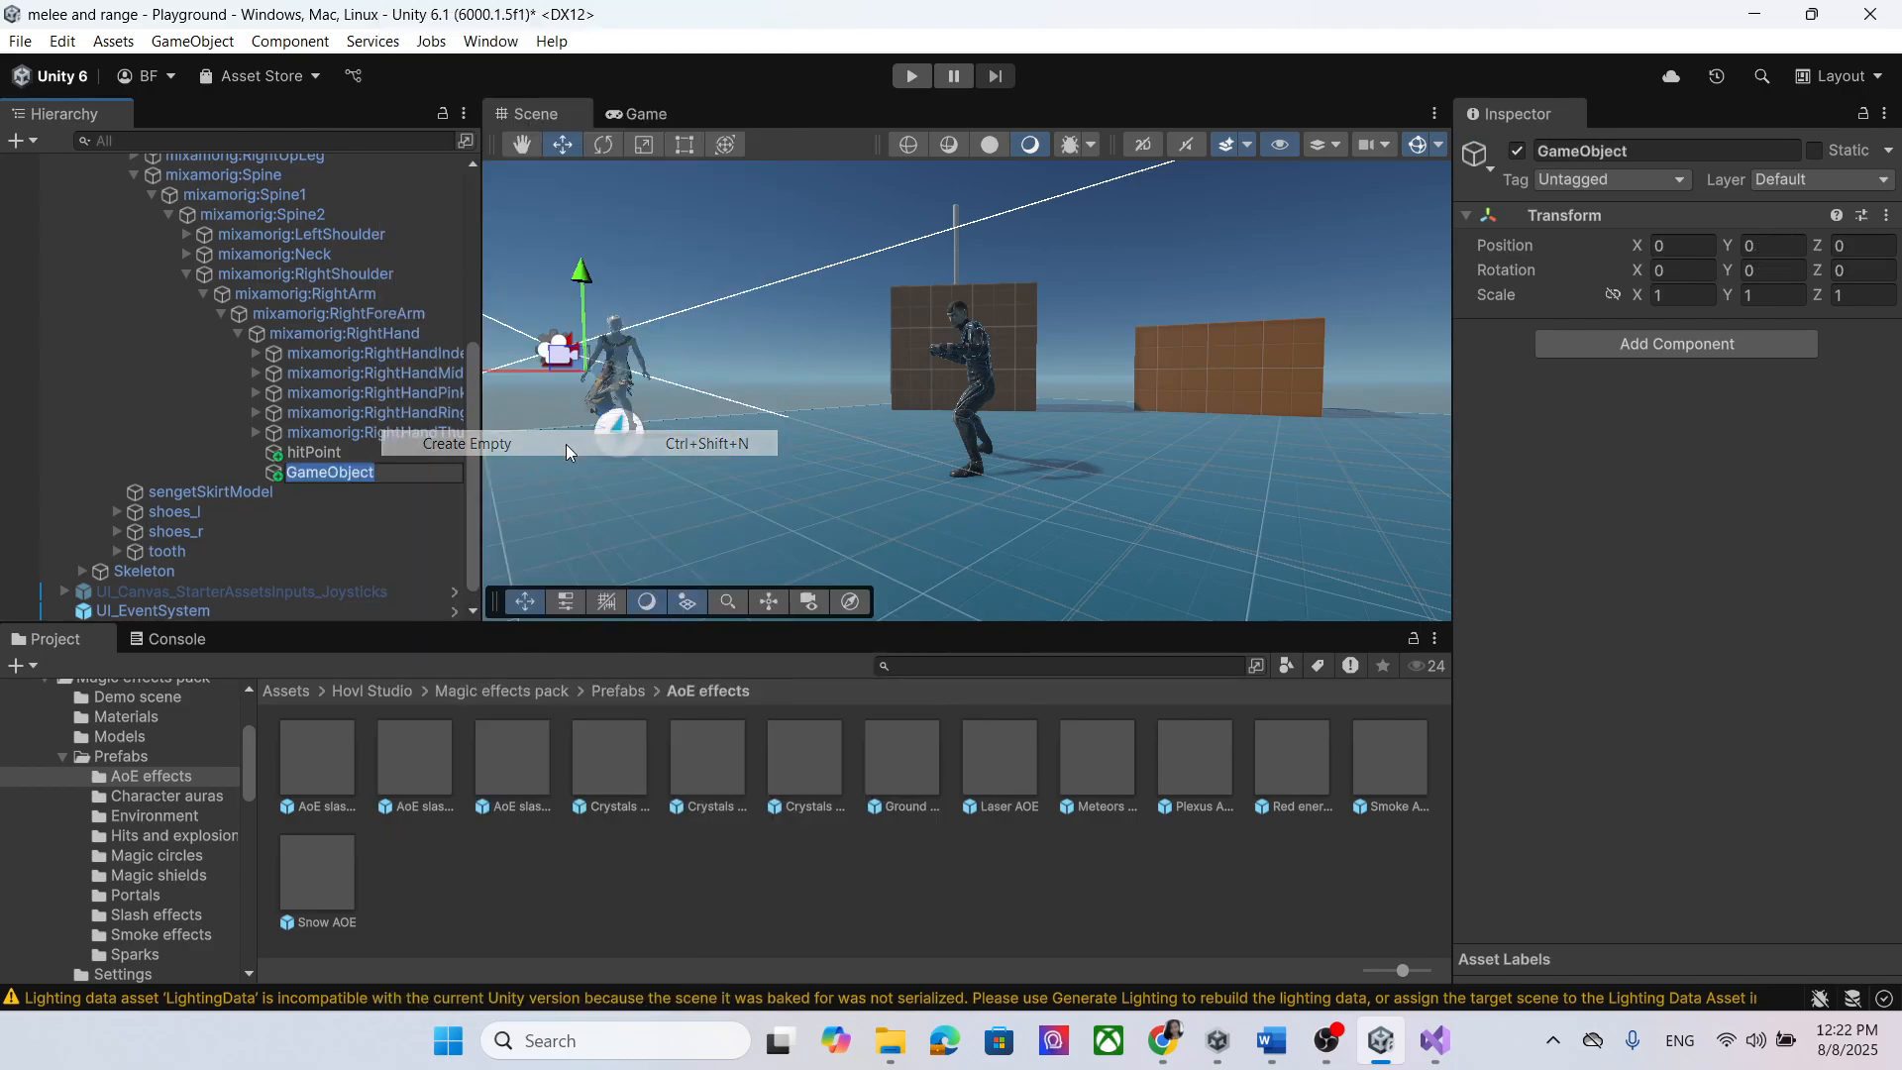
{"action": "type", "text": "sp"}
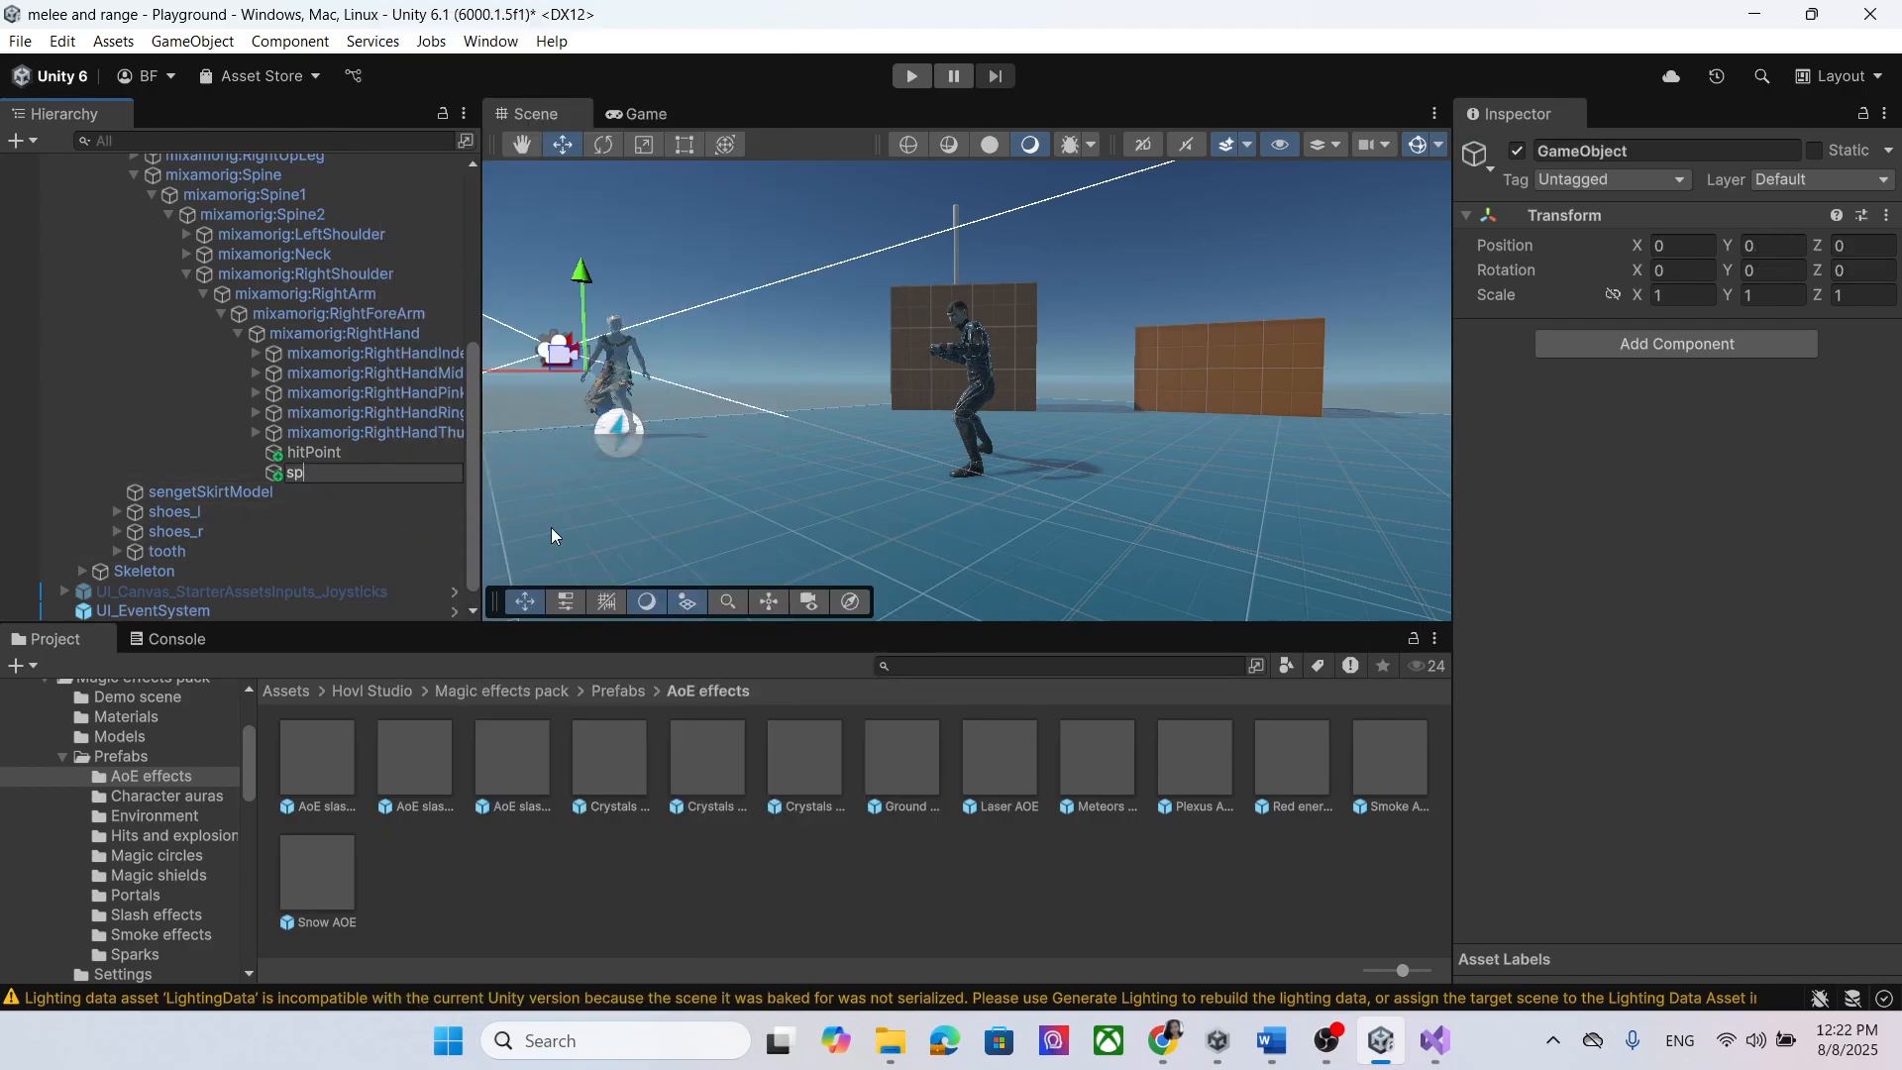
{"action": "type", "text": "wanPoint"}
{"action": "key", "text": "Return"}
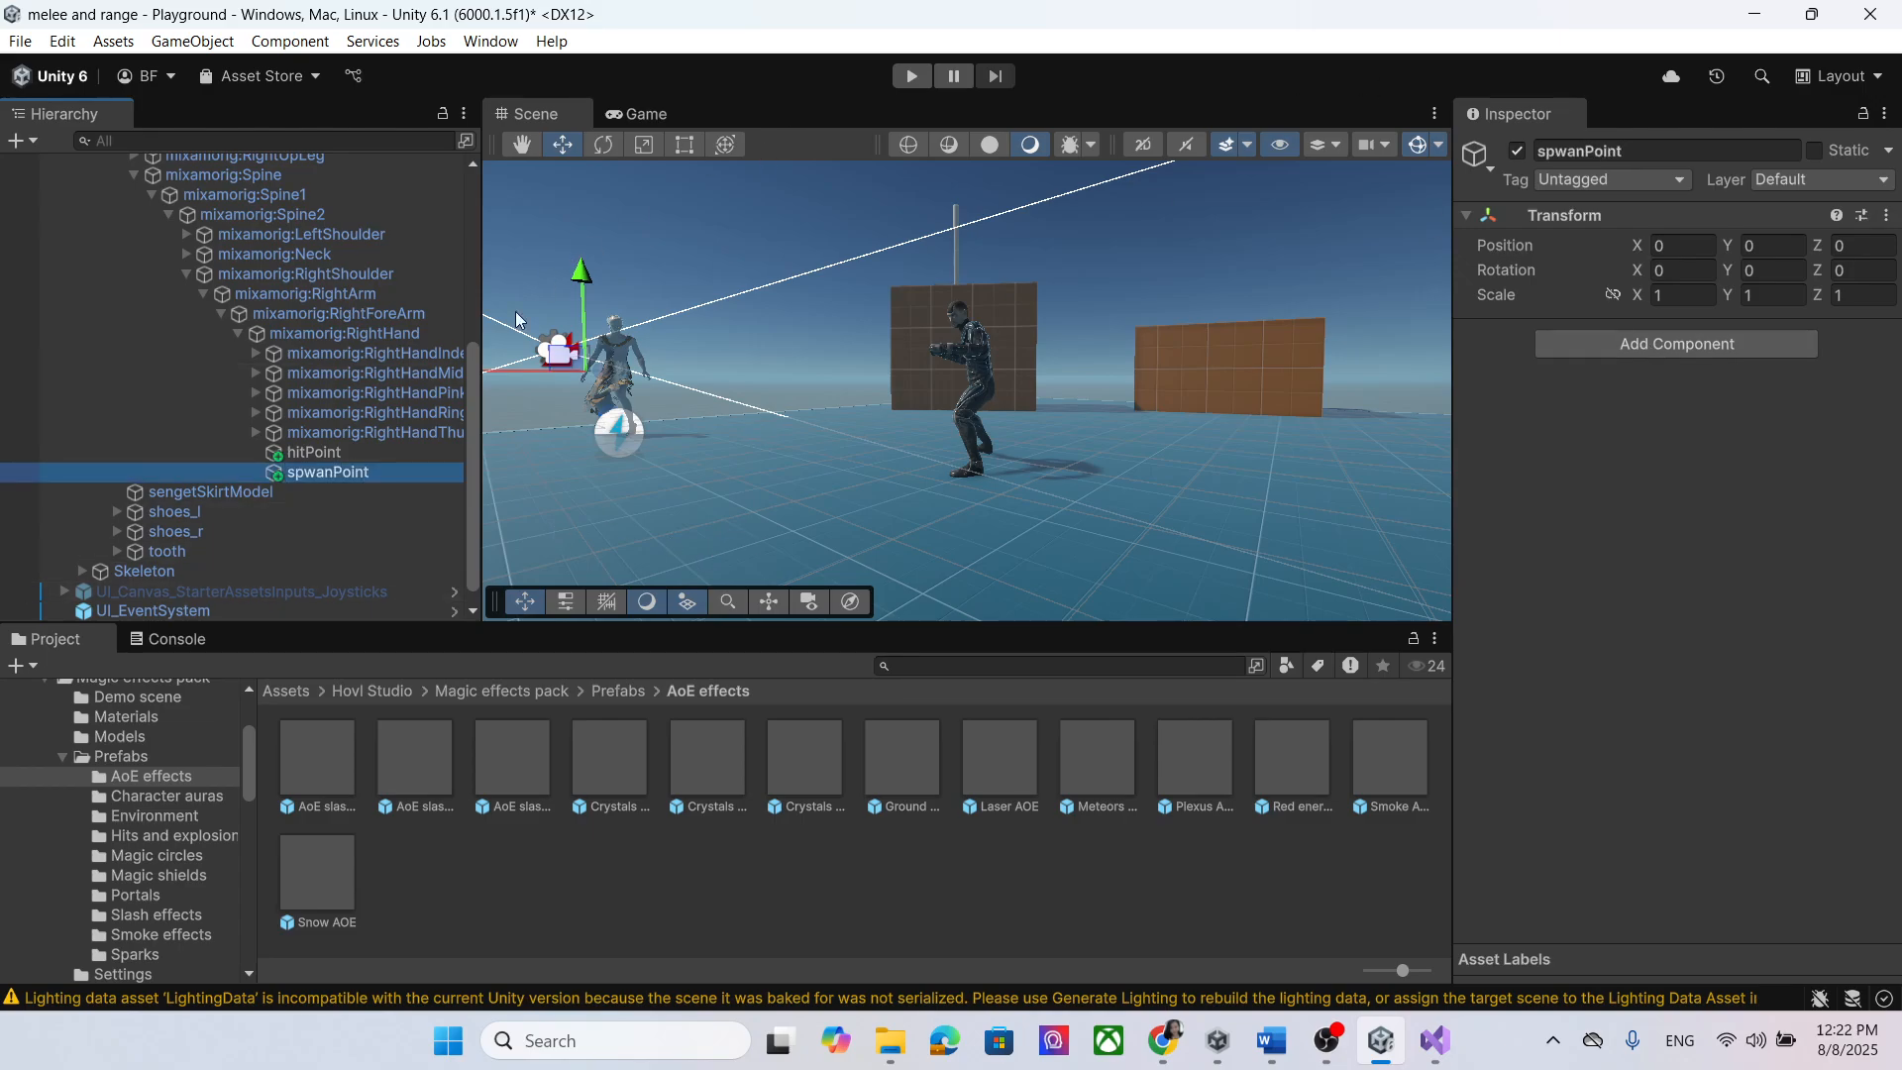
Step: Move spwanPoint forward from the player's hand to a local position of about X -0.69, Y 0.04, Z 0.32
{"action": "double_click", "coordinate": [372, 476]}
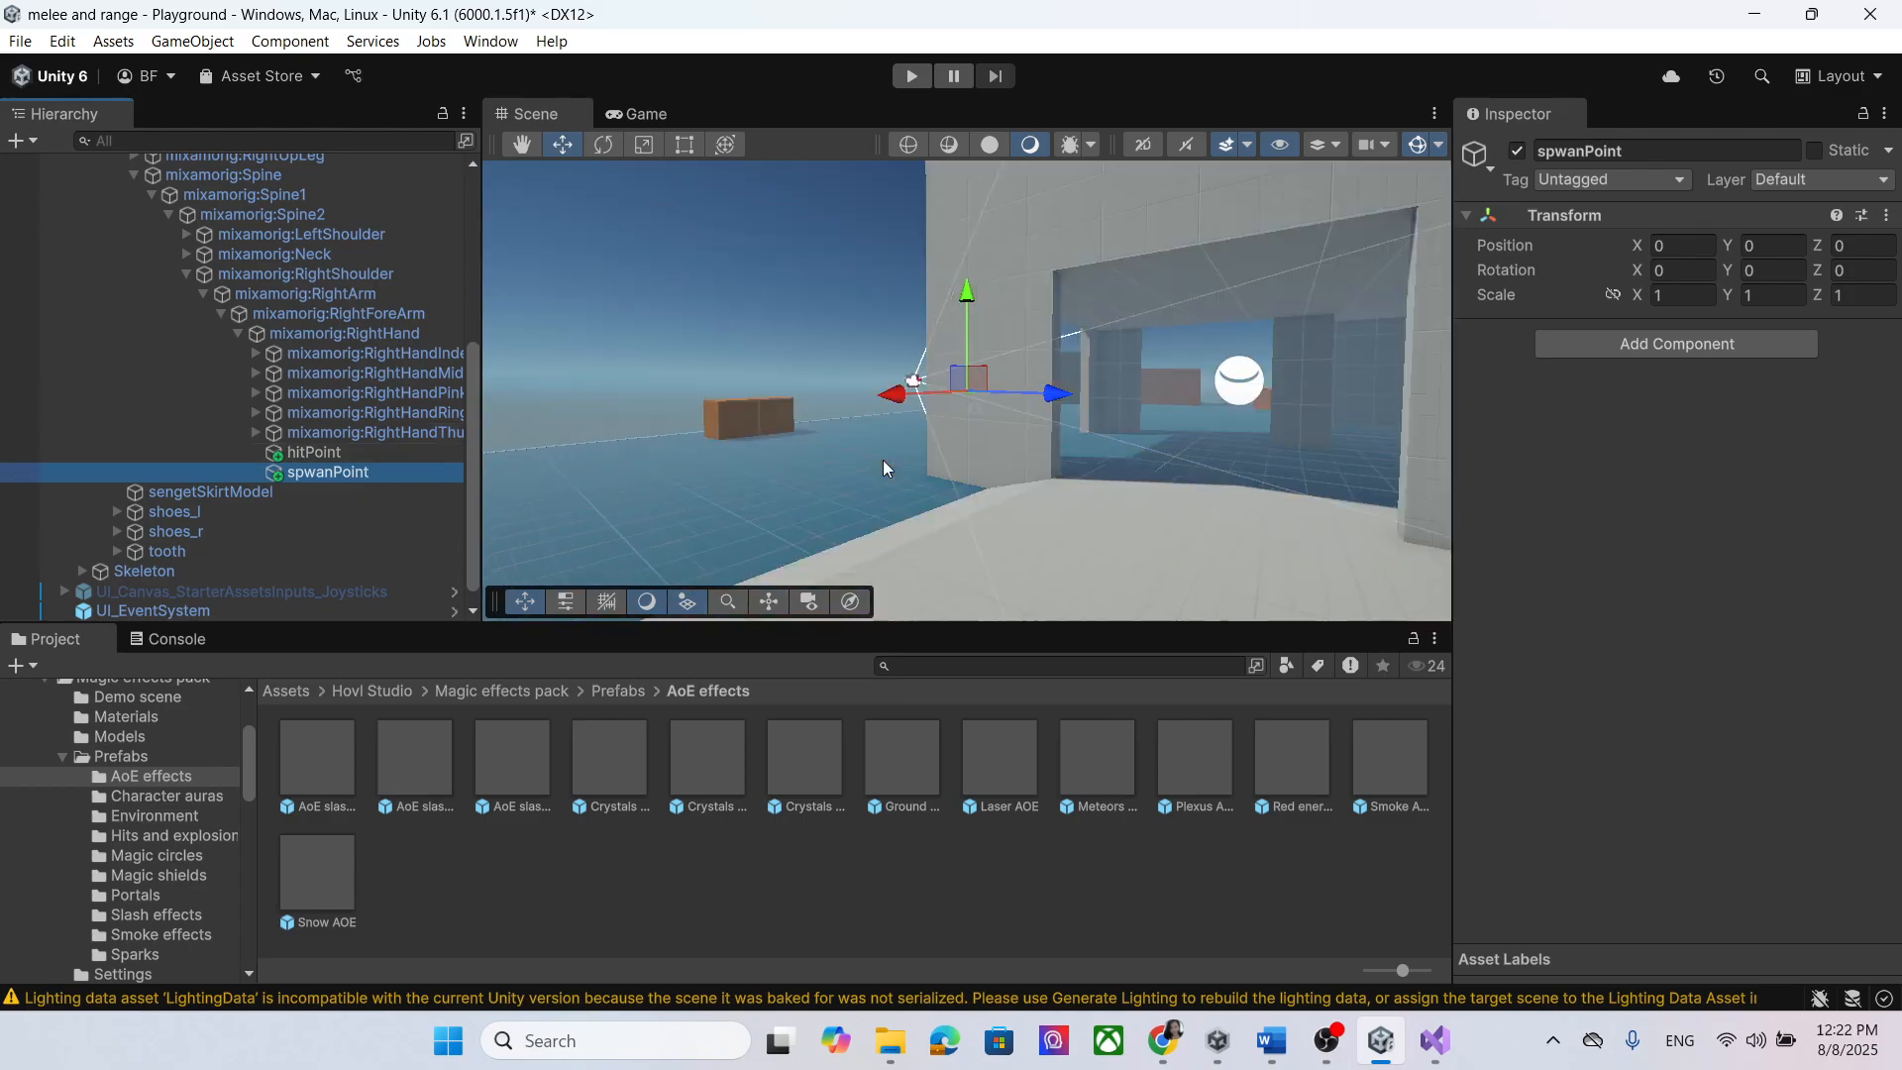
{"action": "middle_click_drag", "start_coordinate": [697, 440], "coordinate": [1057, 526]}
{"action": "right_click_drag", "start_coordinate": [1057, 526], "coordinate": [1355, 535]}
{"action": "middle_click_drag", "start_coordinate": [1087, 438], "coordinate": [1066, 523]}
{"action": "scroll", "coordinate": [895, 485], "scroll_direction": "up", "scroll_amount": 4}
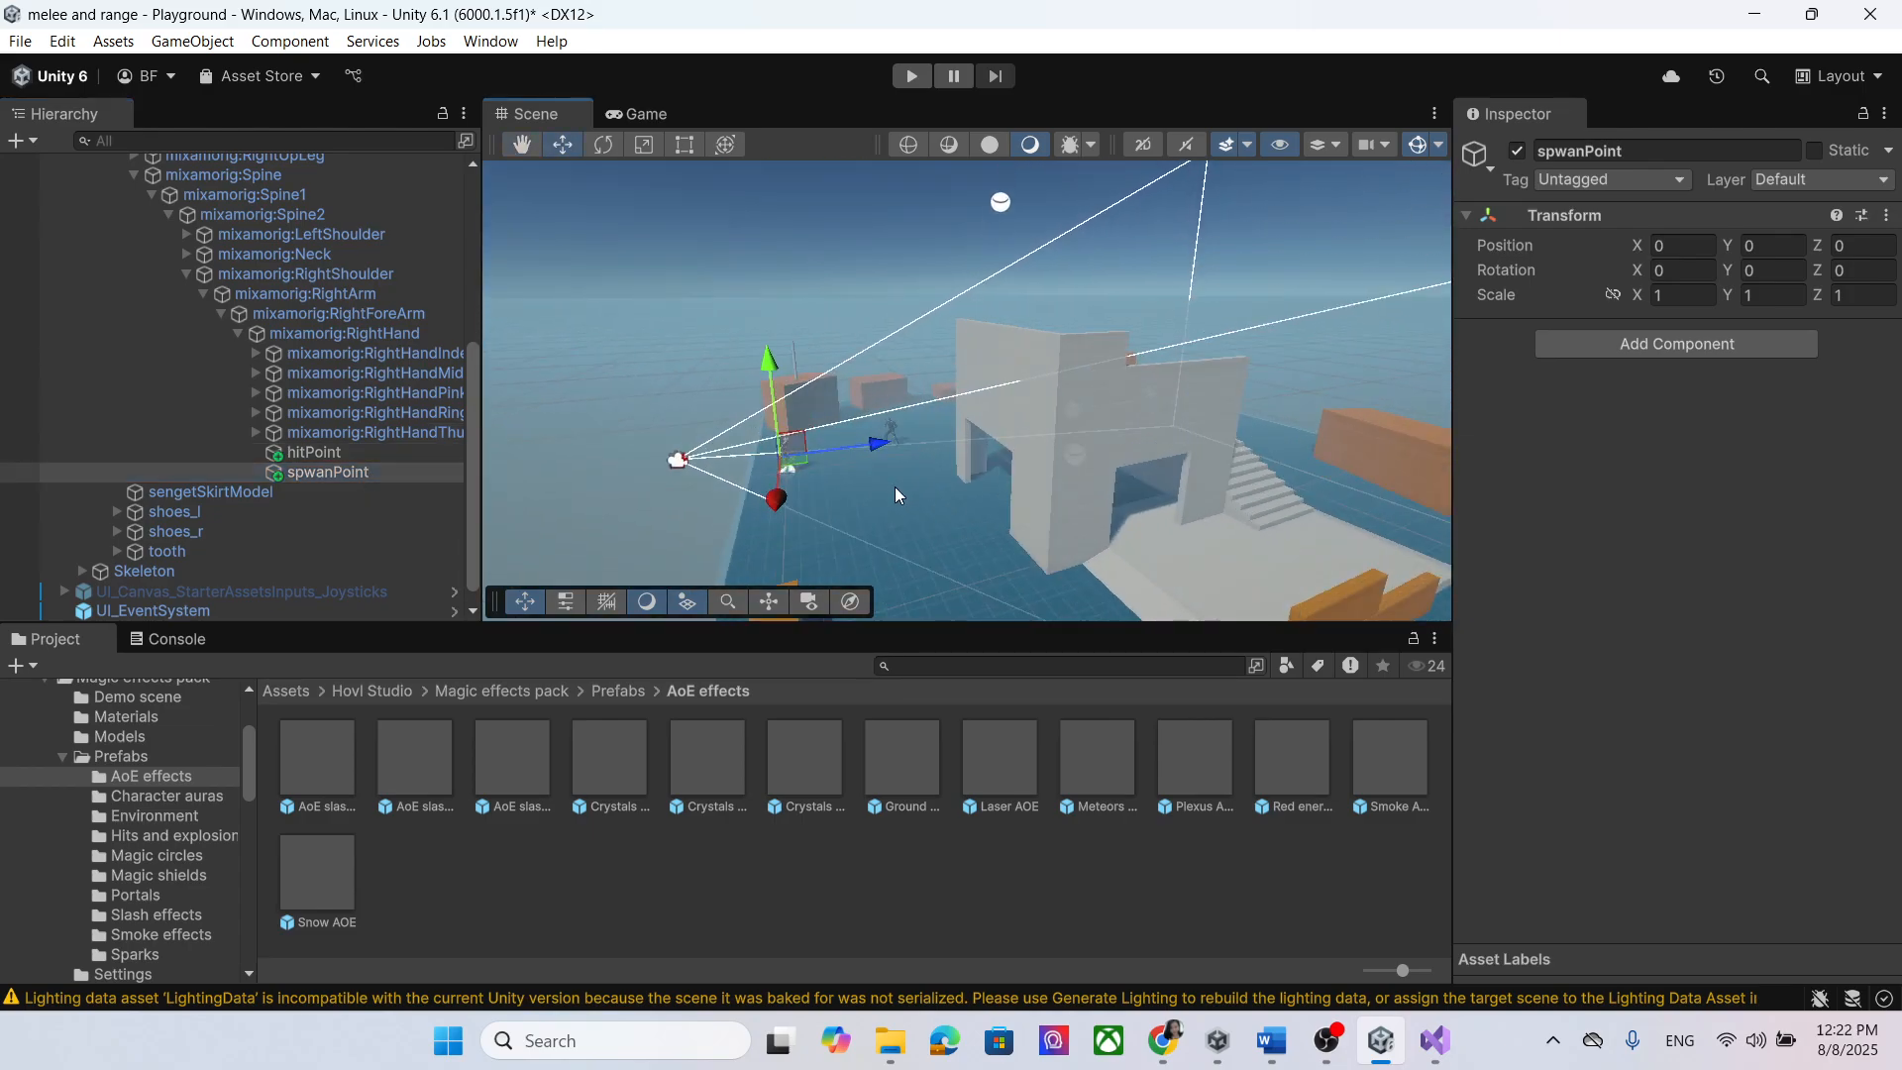
{"action": "scroll", "coordinate": [900, 479], "scroll_direction": "up", "scroll_amount": 2}
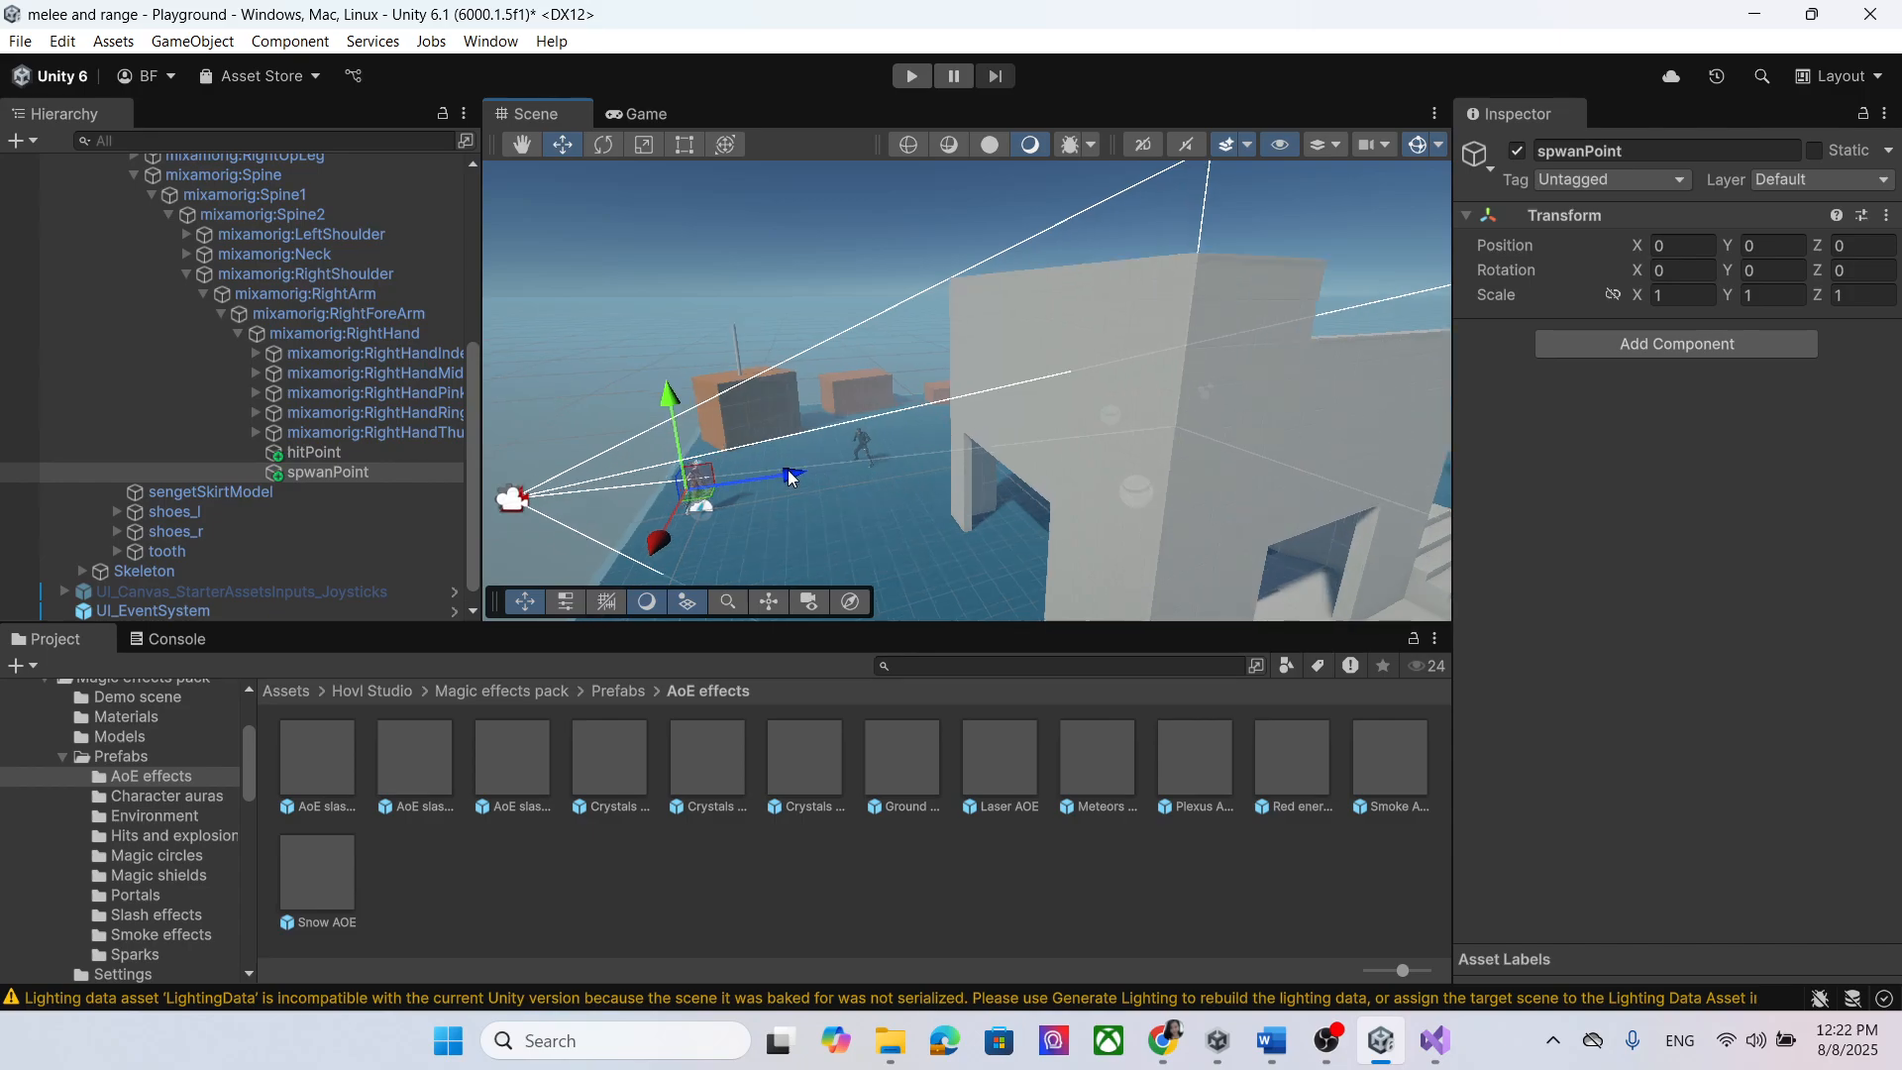
{"action": "left_click_drag", "start_coordinate": [789, 472], "coordinate": [816, 473]}
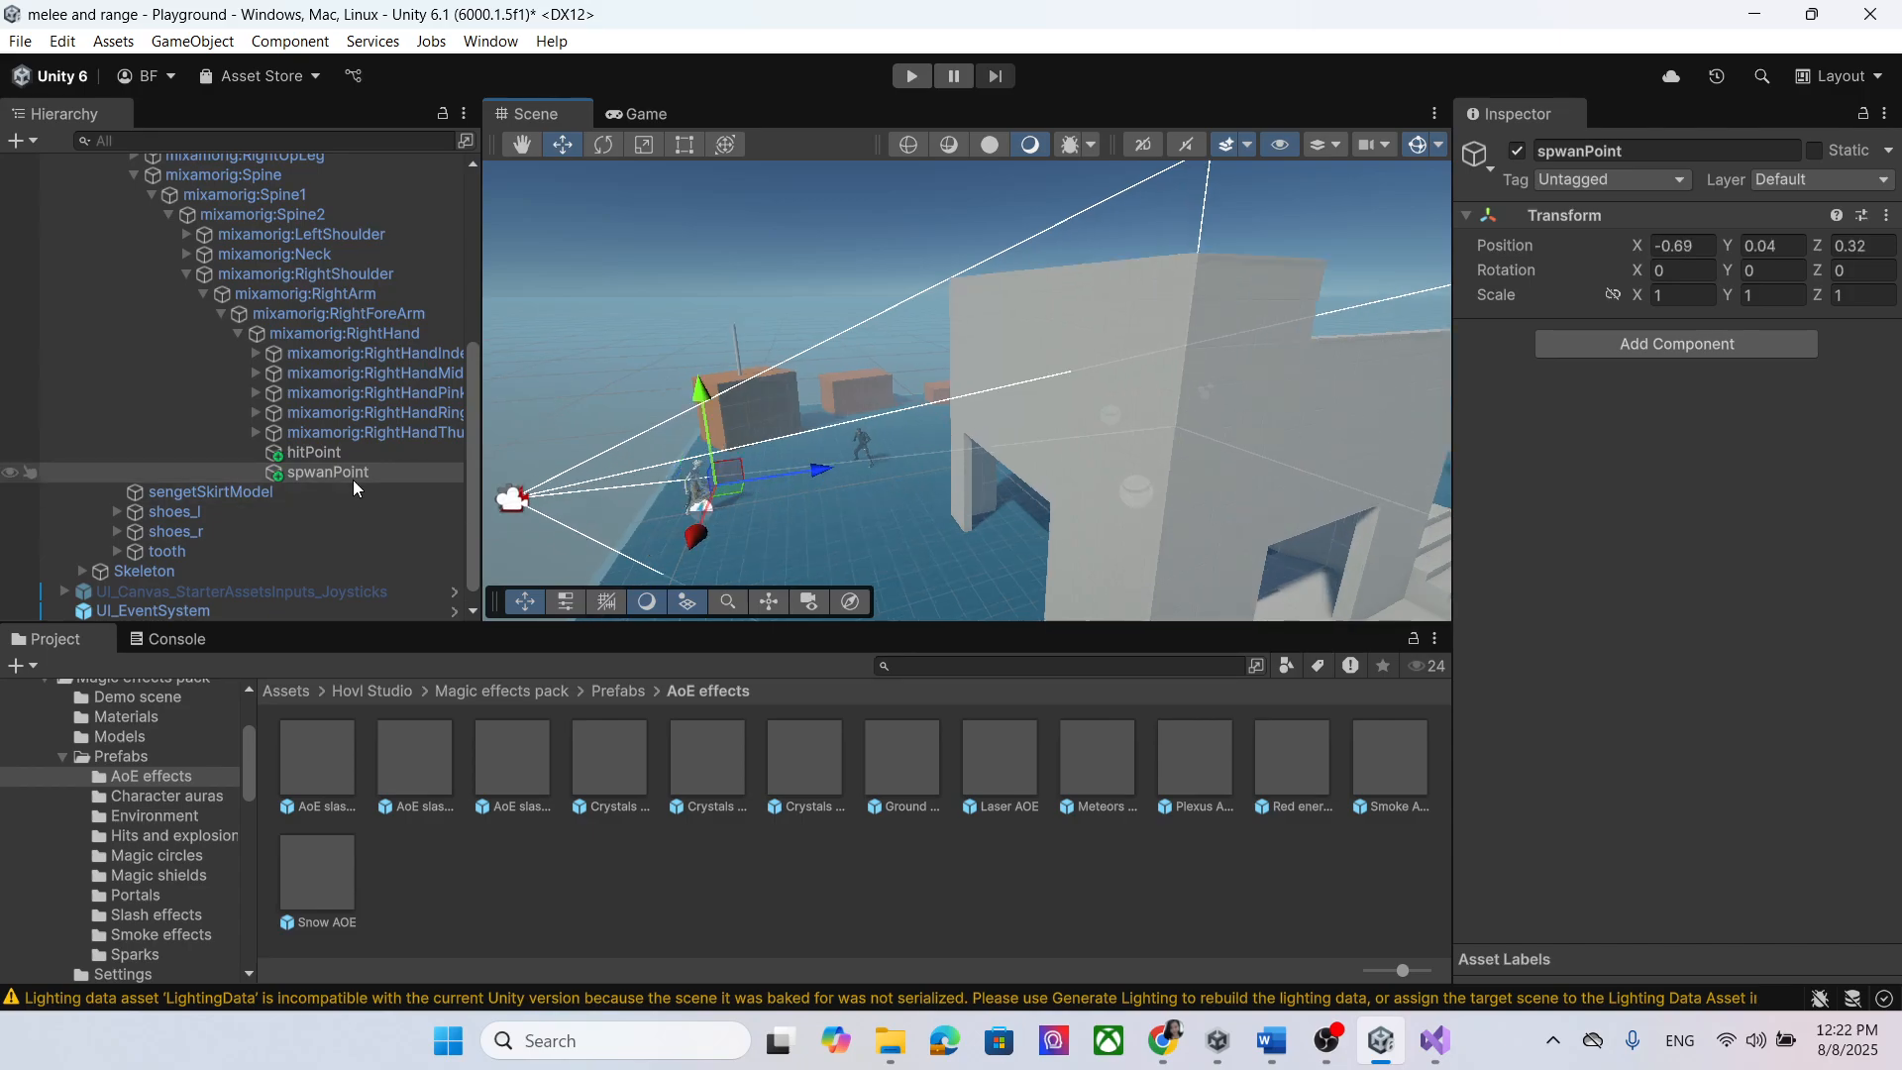
Step: Assign spwanPoint as the projectile spawn point on PlayerArmature's Player Attack New Input component
{"action": "scroll", "coordinate": [350, 473], "scroll_direction": "up", "scroll_amount": 6}
{"action": "left_click", "coordinate": [222, 260]}
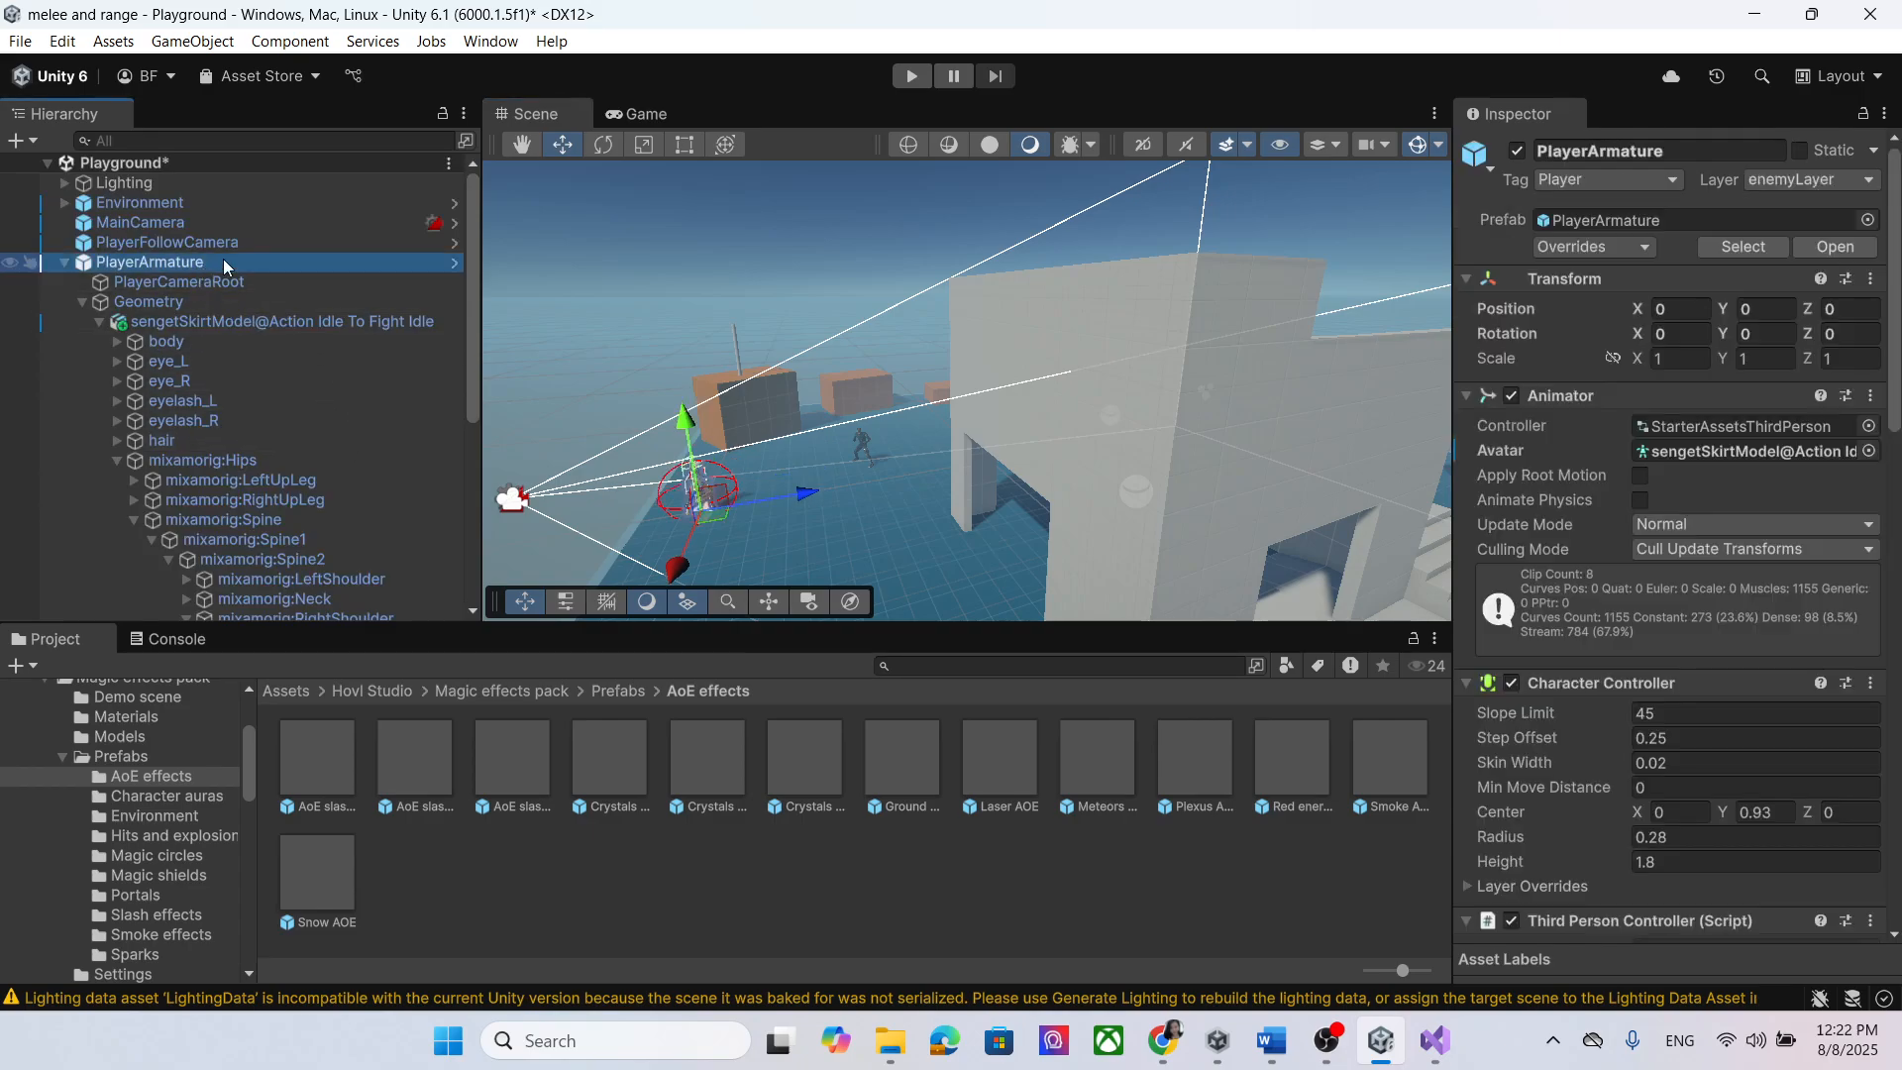
{"action": "scroll", "coordinate": [1737, 569], "scroll_direction": "down", "scroll_amount": 15}
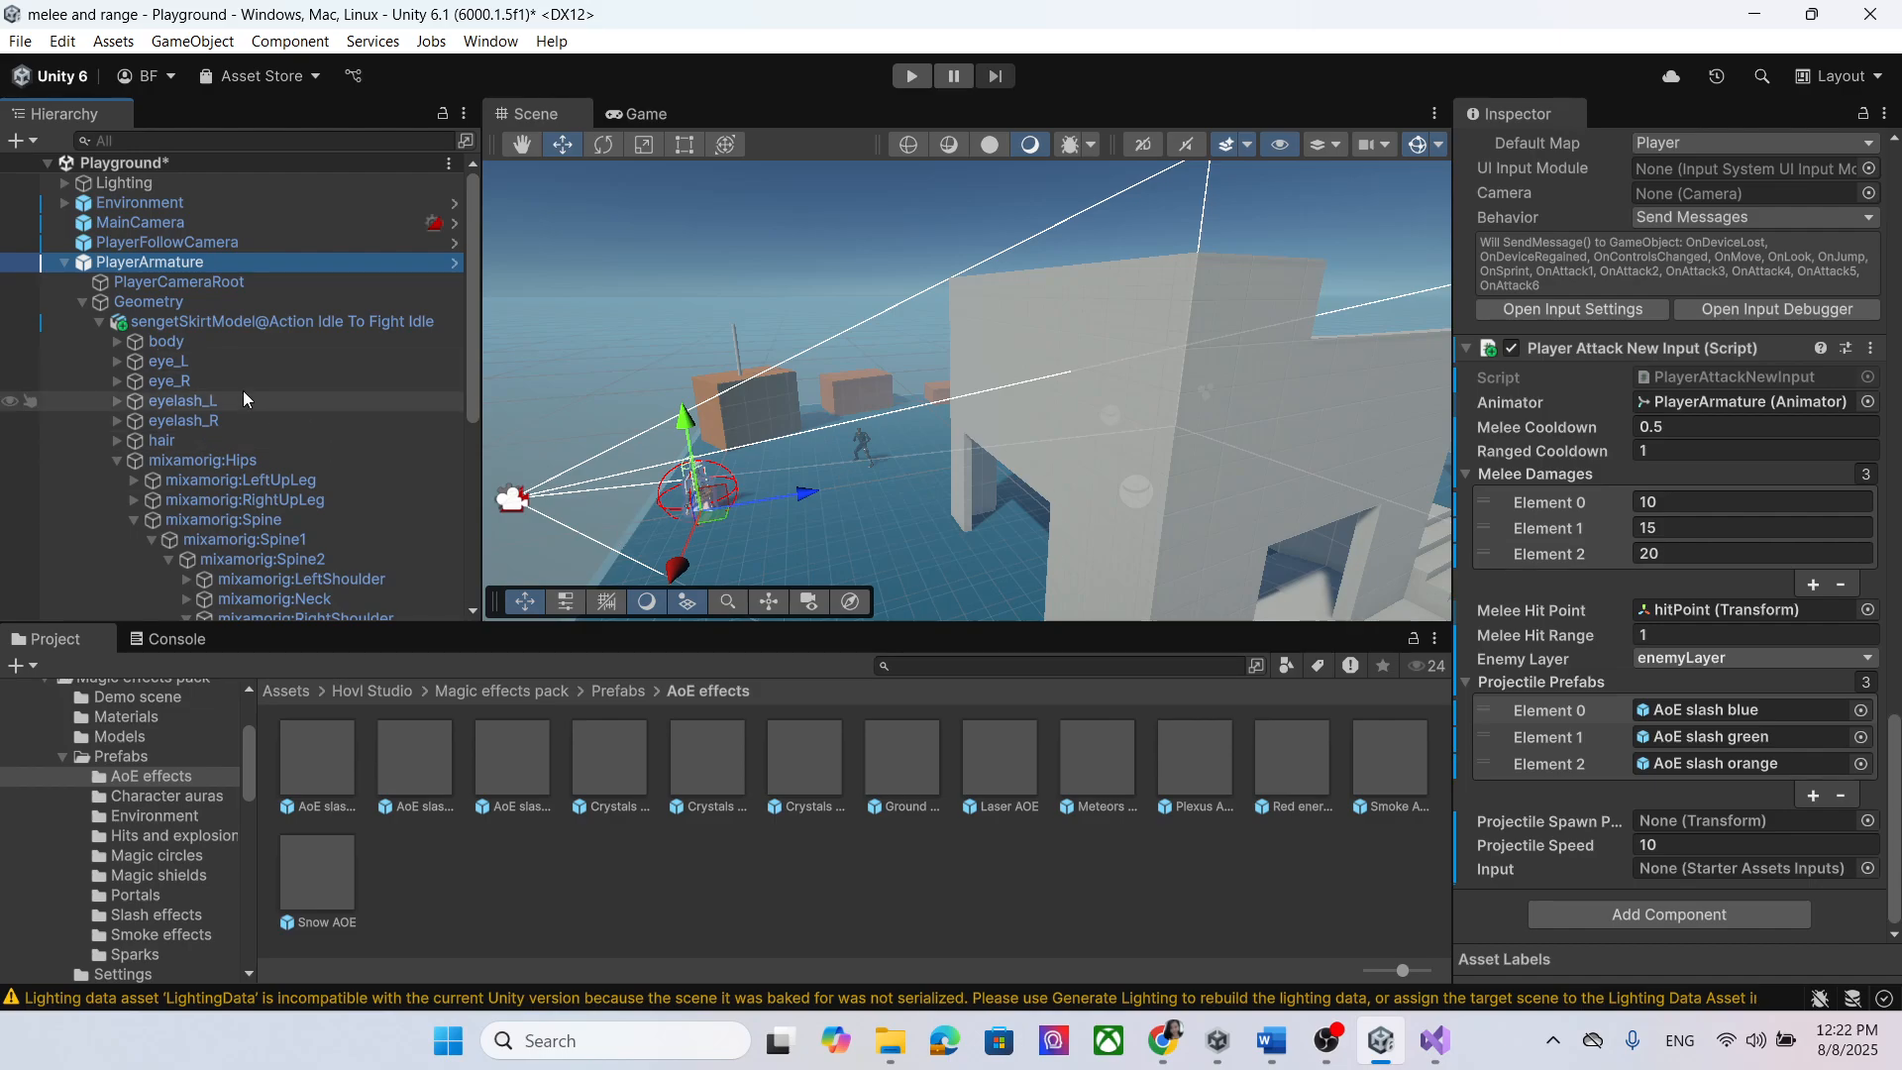
{"action": "scroll", "coordinate": [253, 354], "scroll_direction": "down", "scroll_amount": 5}
{"action": "scroll", "coordinate": [255, 358], "scroll_direction": "down", "scroll_amount": 3}
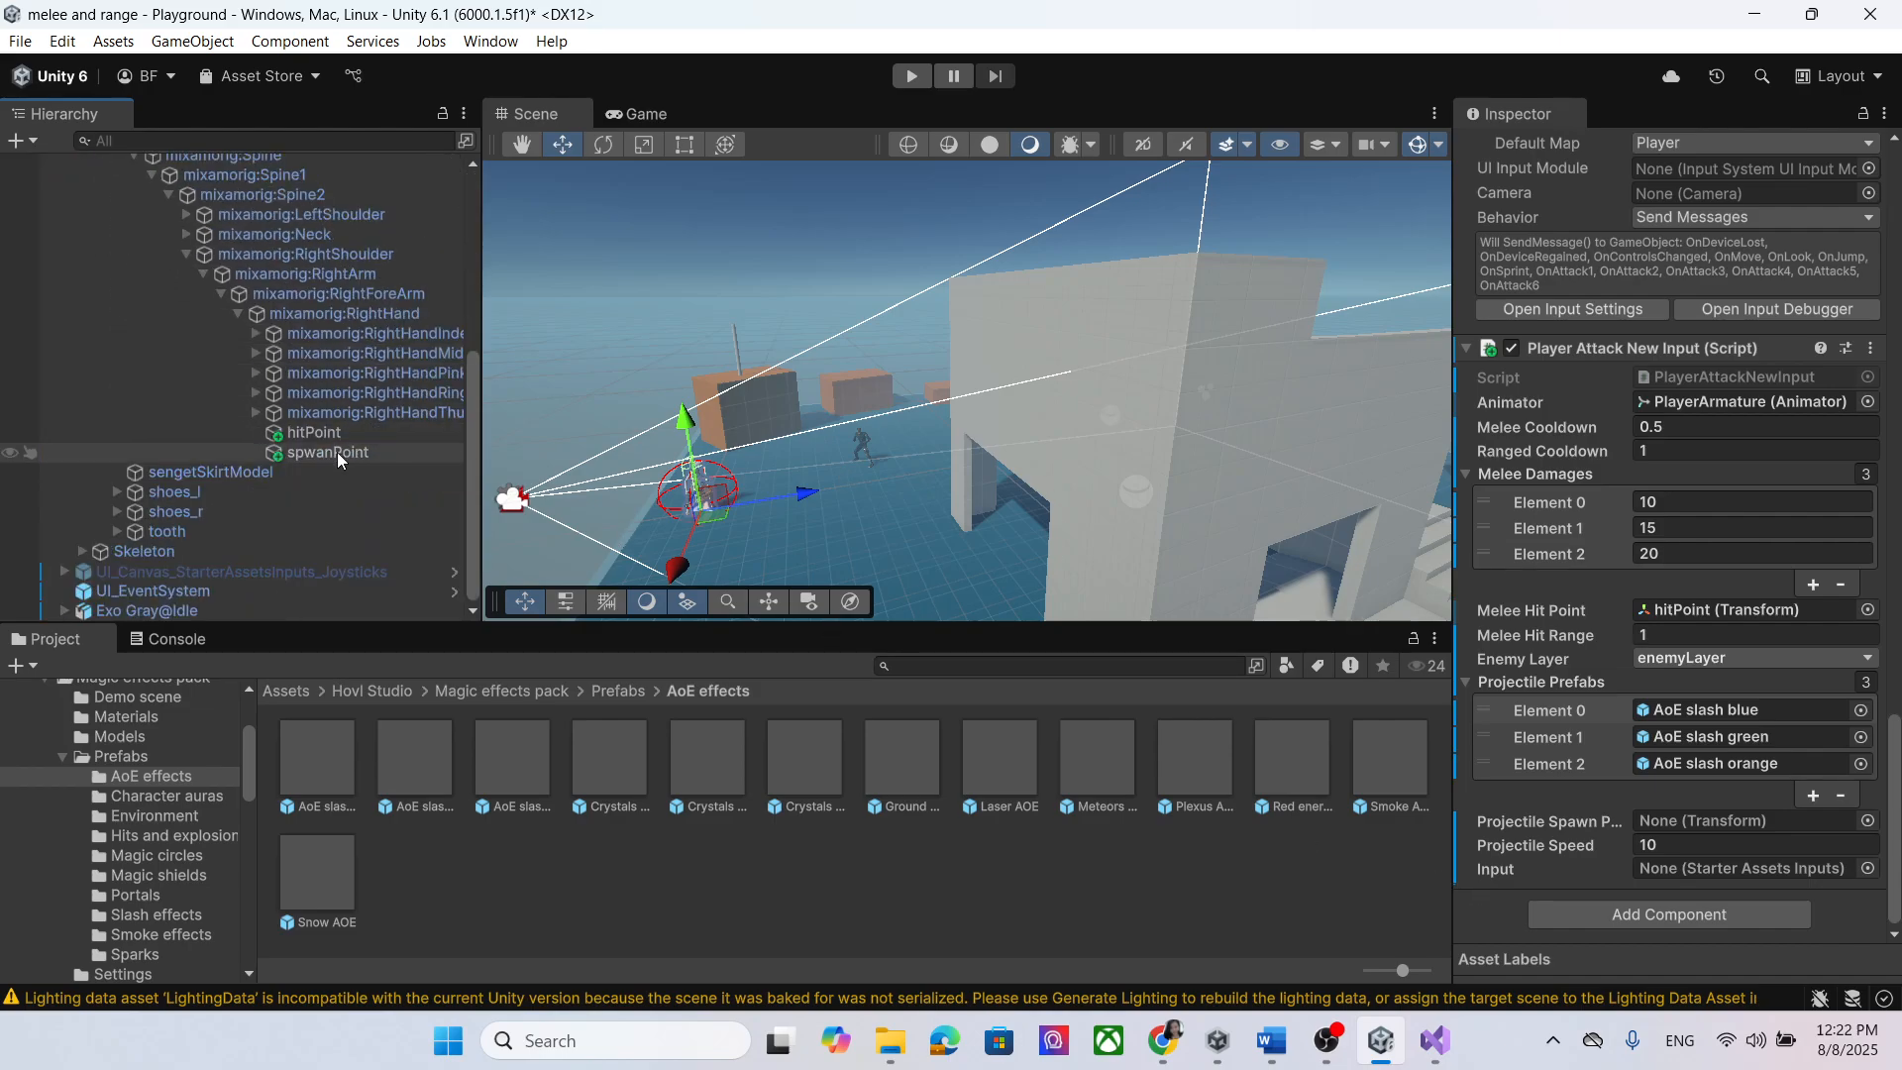
{"action": "left_click_drag", "start_coordinate": [337, 451], "coordinate": [1731, 823]}
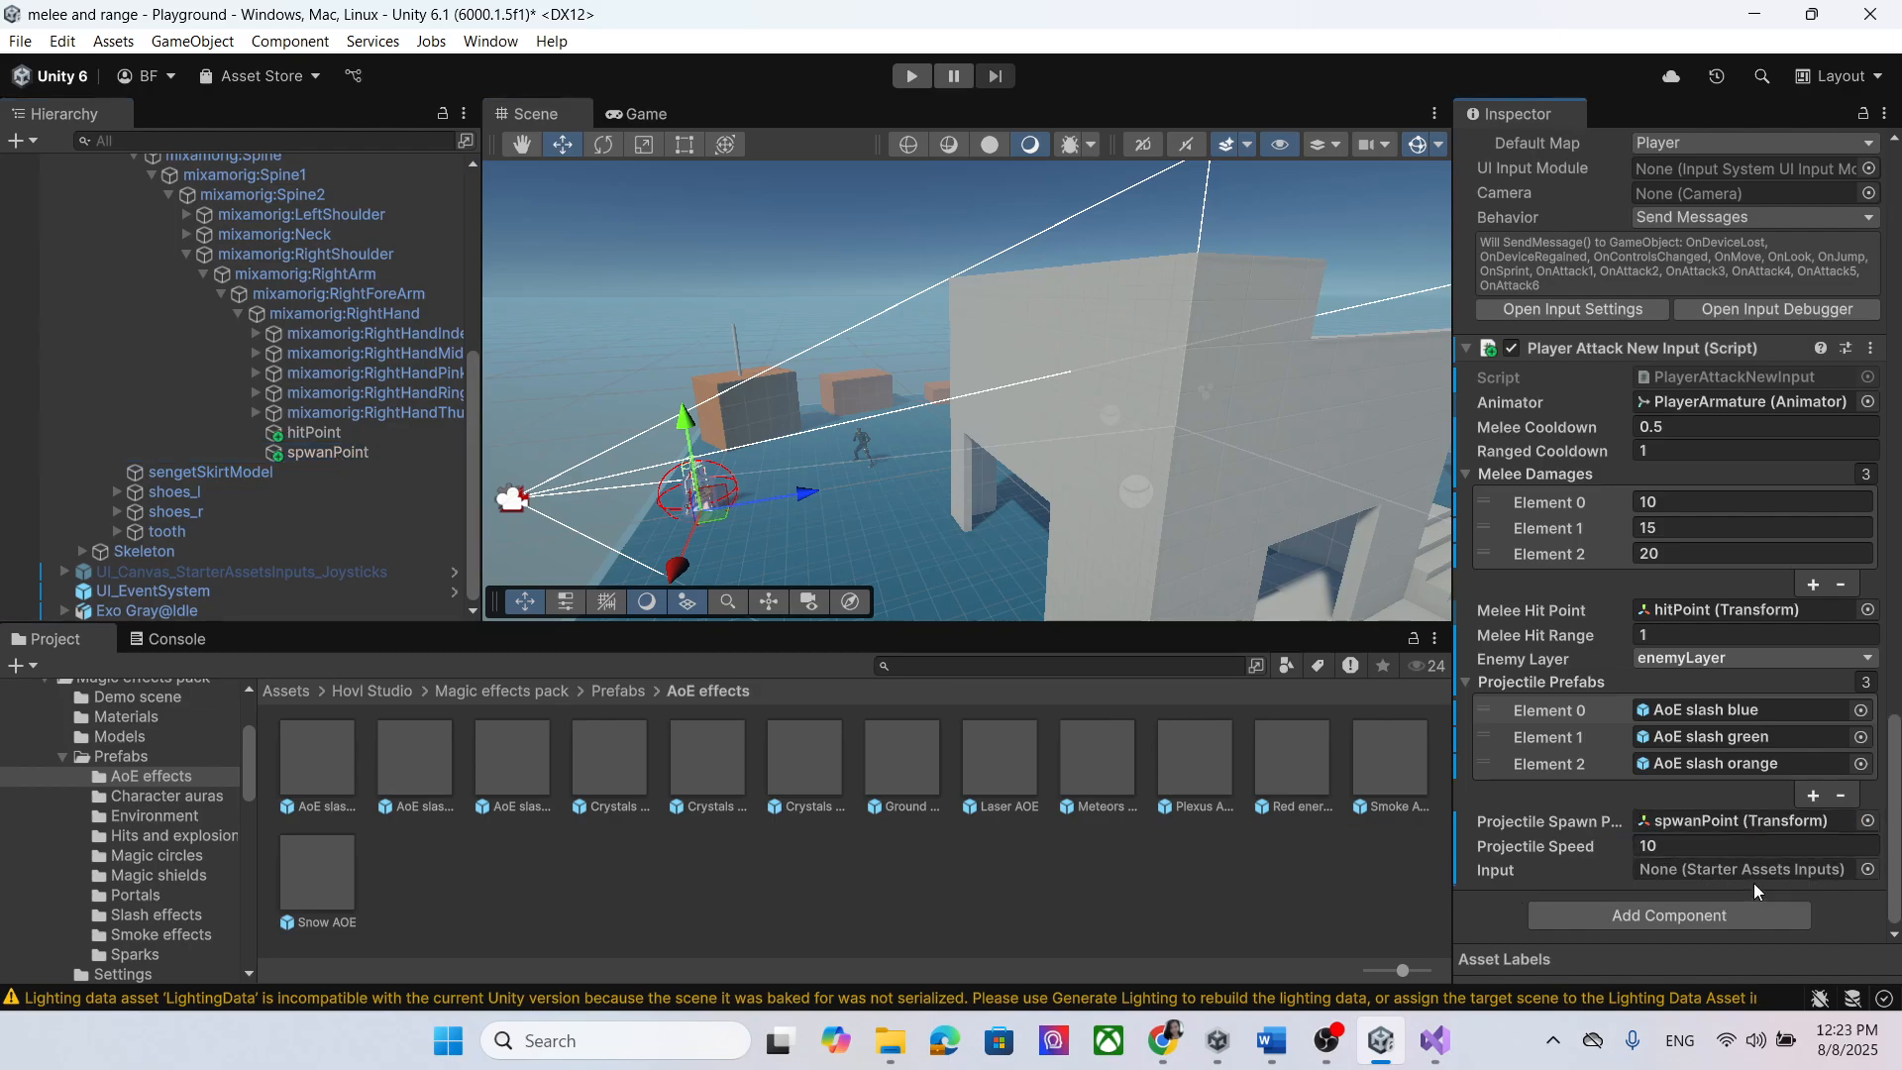
Step: Set the attack component's Input reference to PlayerArmature's Starter Assets Inputs and save the scene
{"action": "left_click", "coordinate": [1867, 871]}
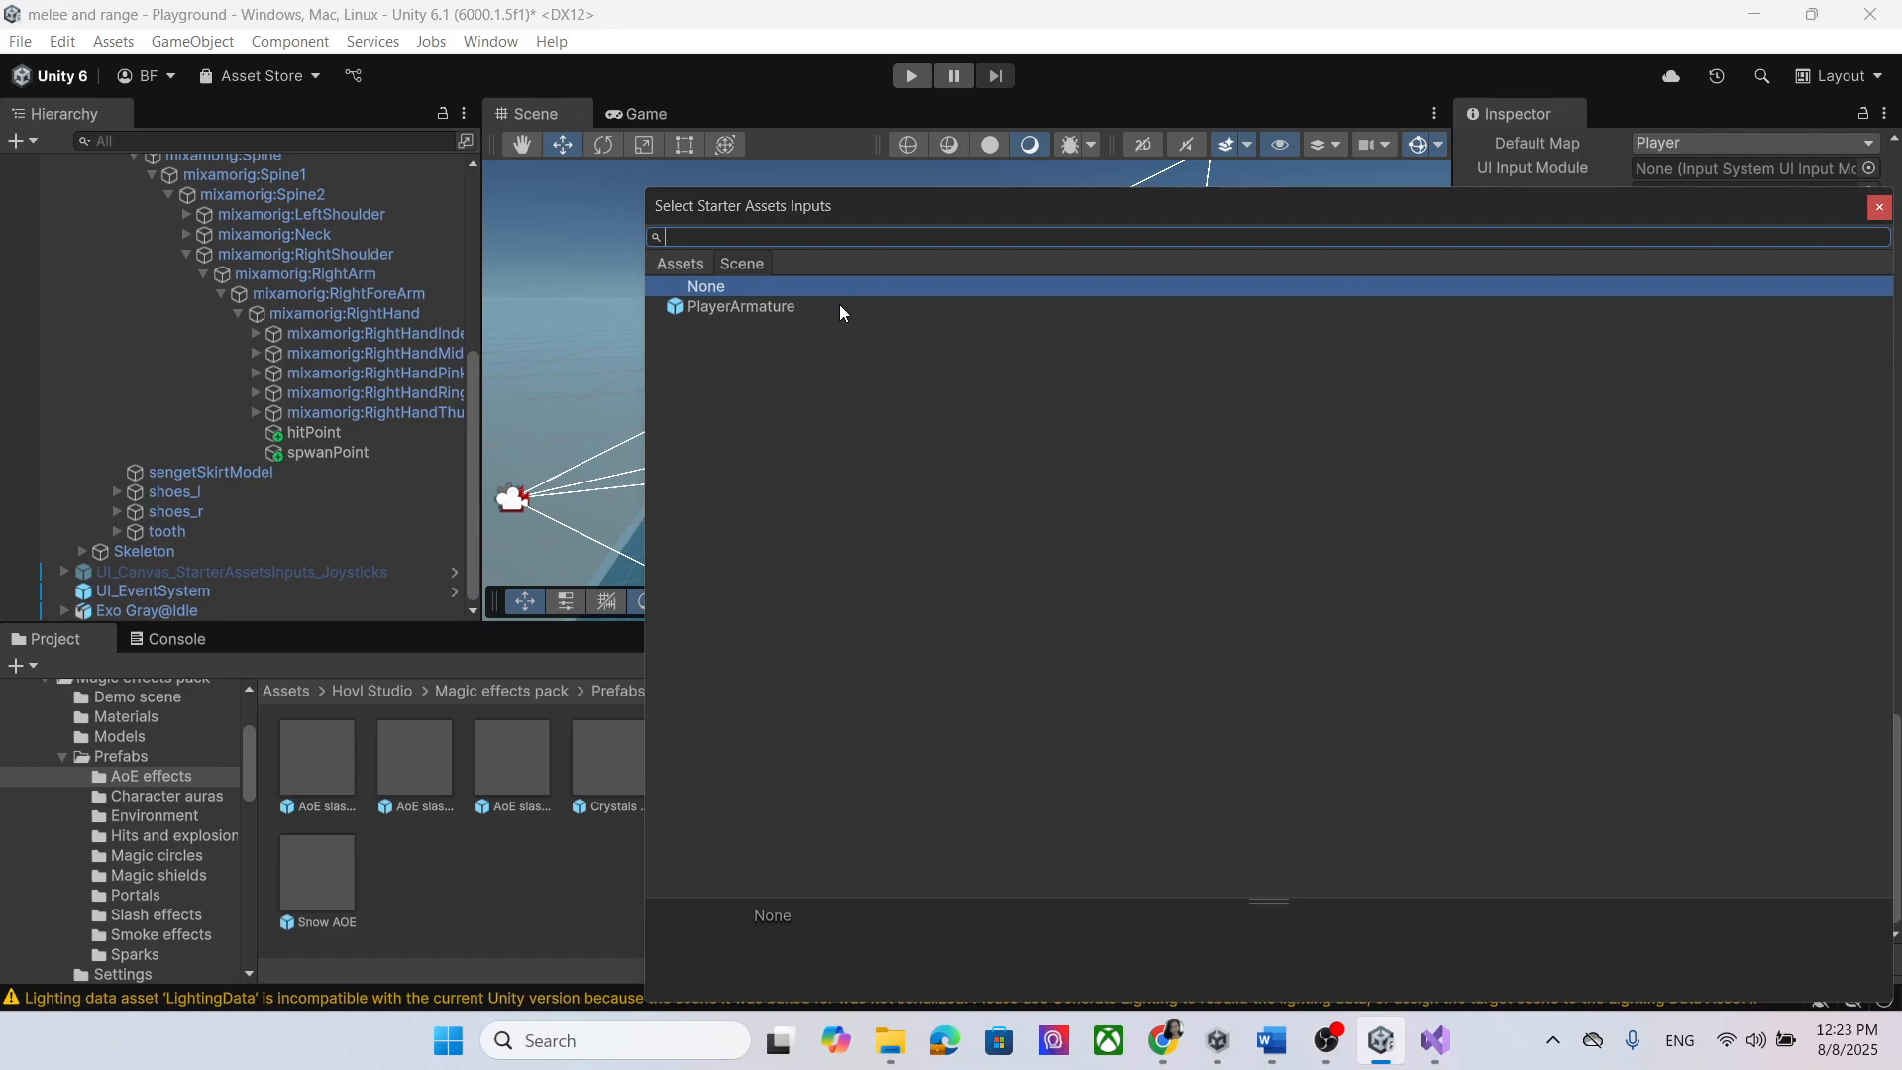
{"action": "left_click", "coordinate": [753, 307]}
{"action": "left_click", "coordinate": [1879, 207]}
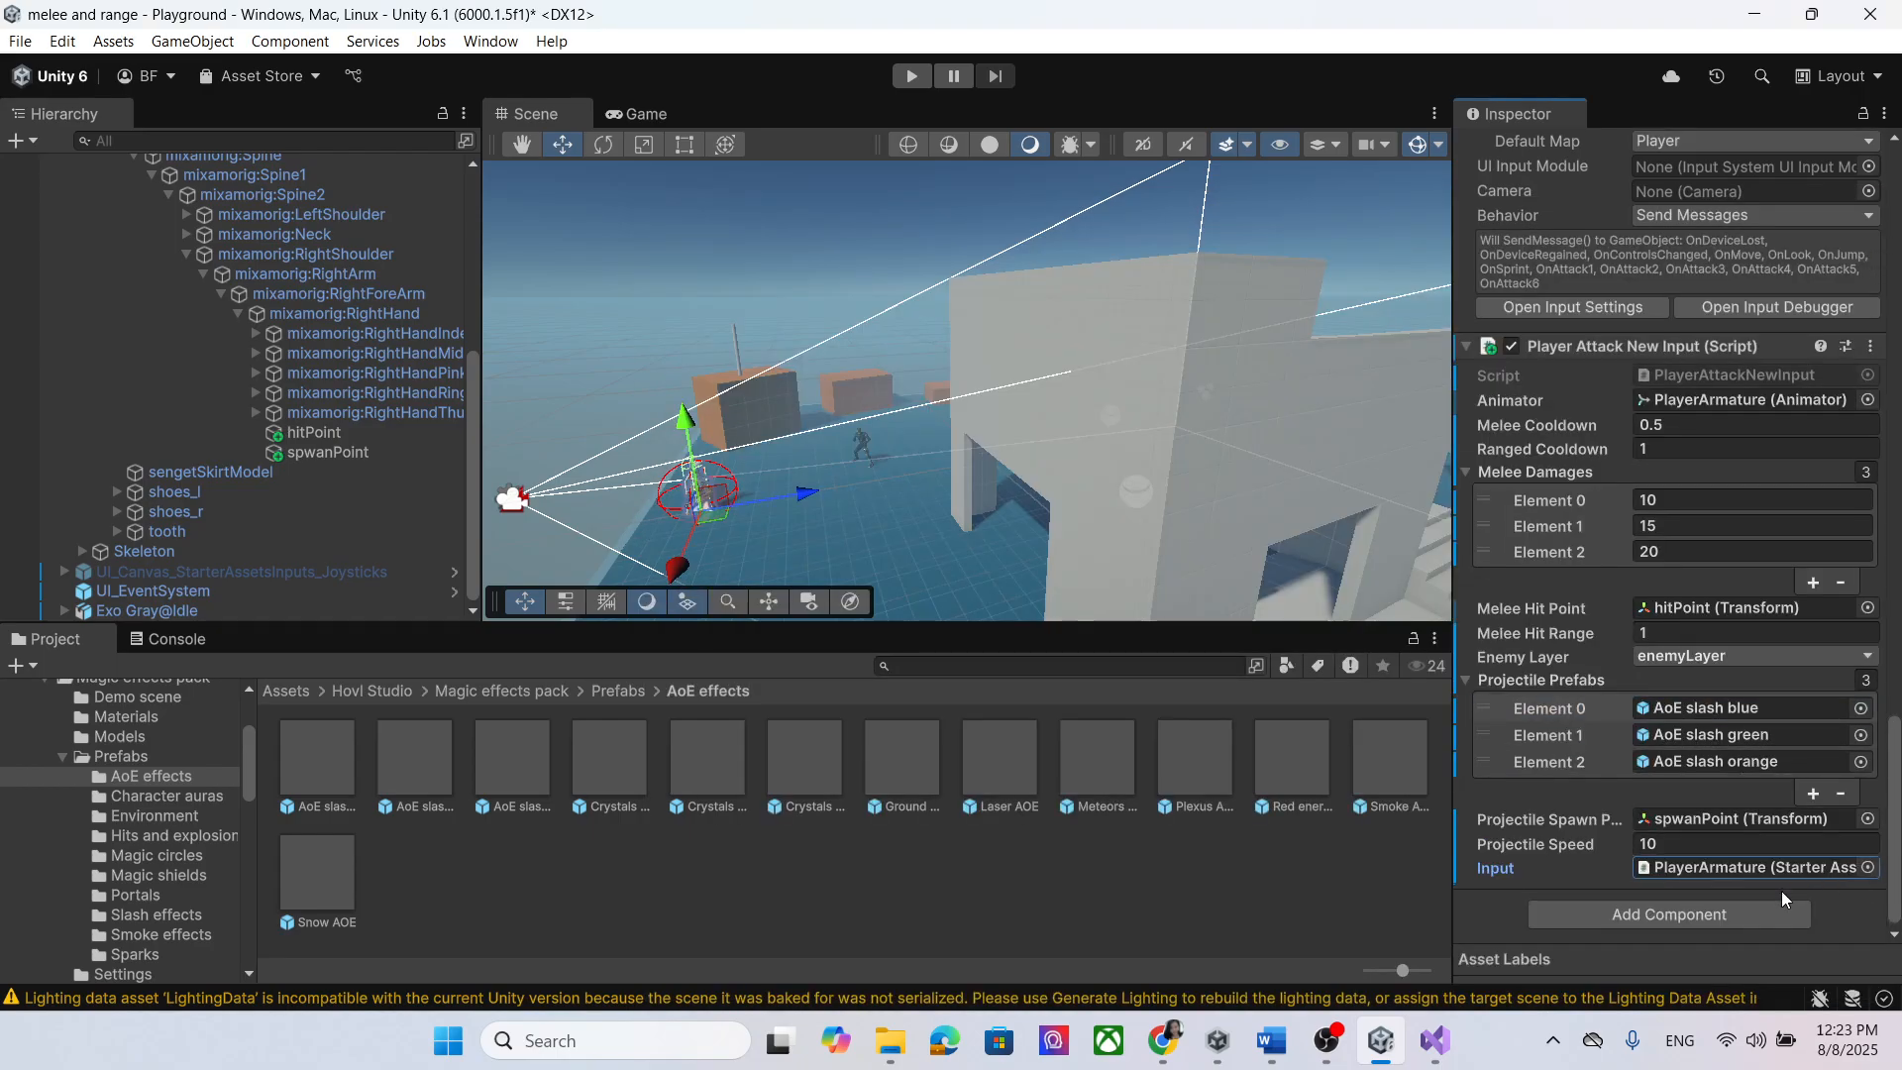
{"action": "scroll", "coordinate": [334, 325], "scroll_direction": "up", "scroll_amount": 6}
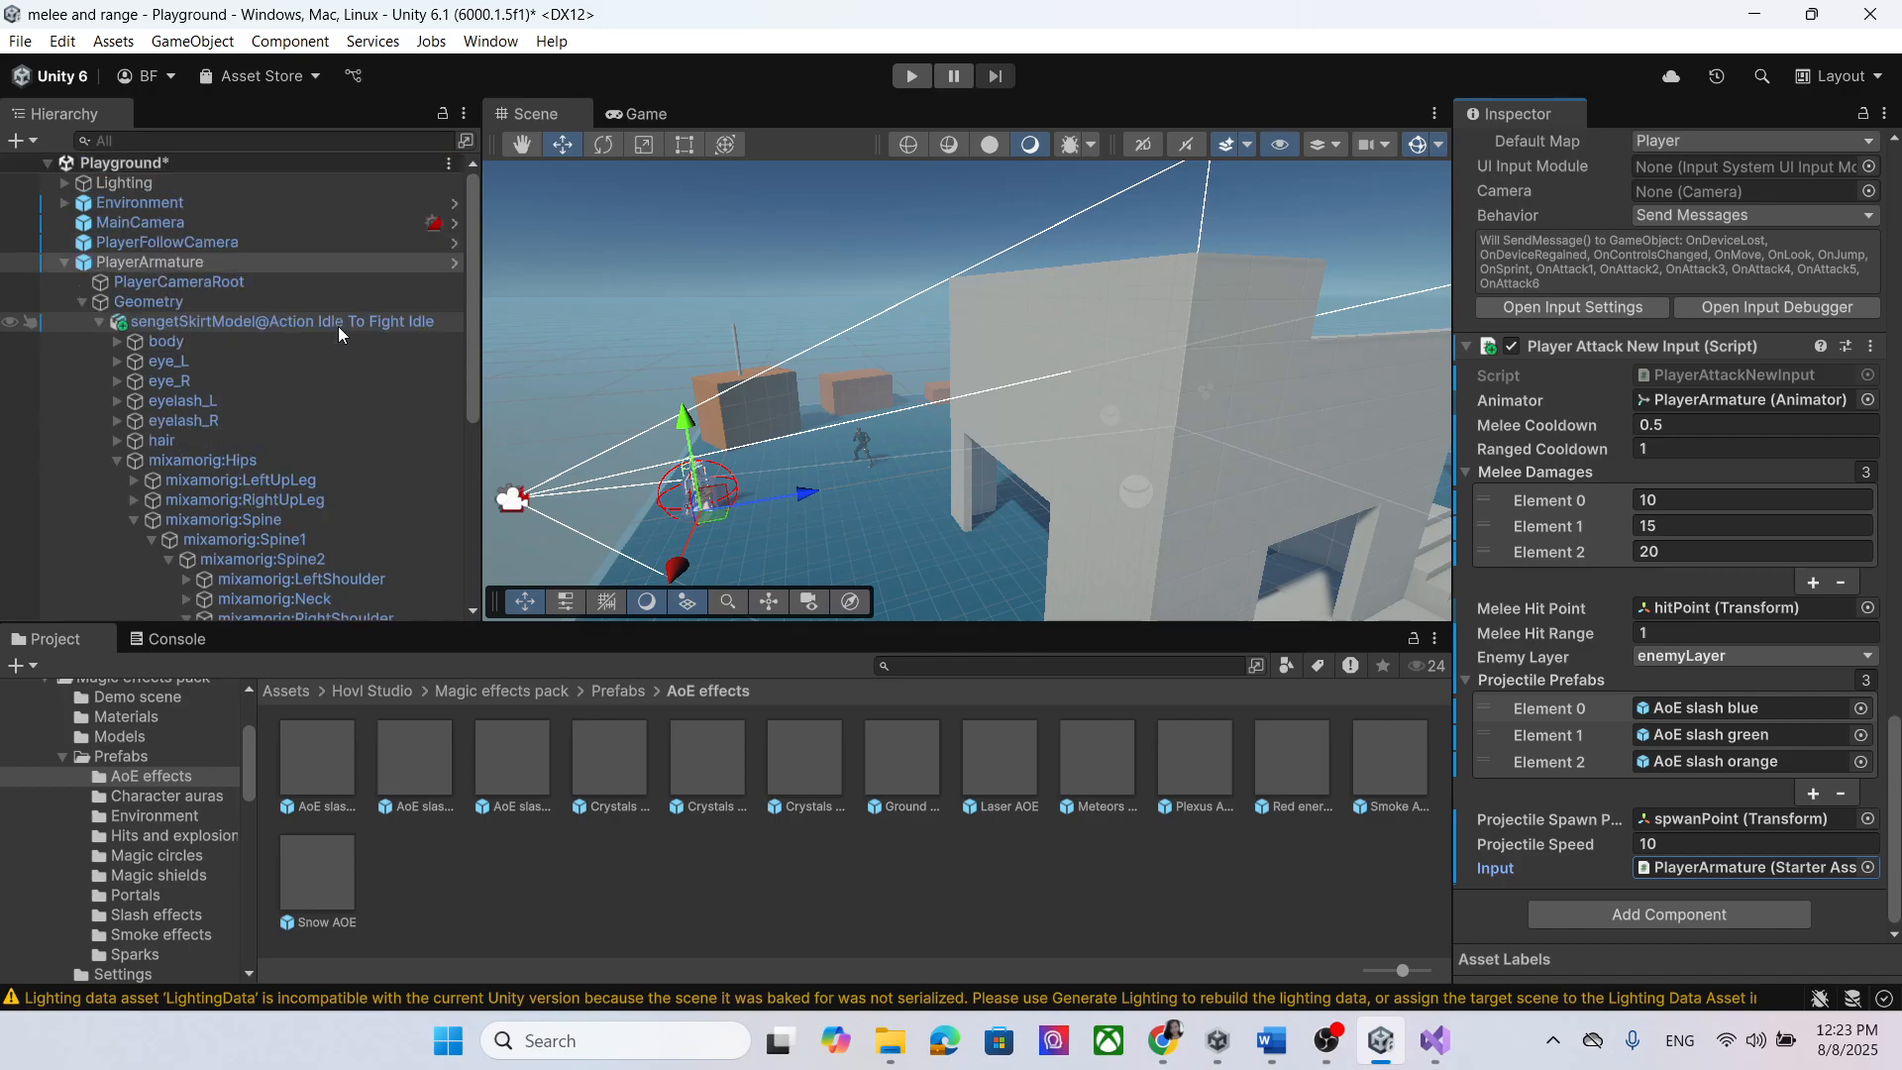
{"action": "key", "text": "ctrl+s"}
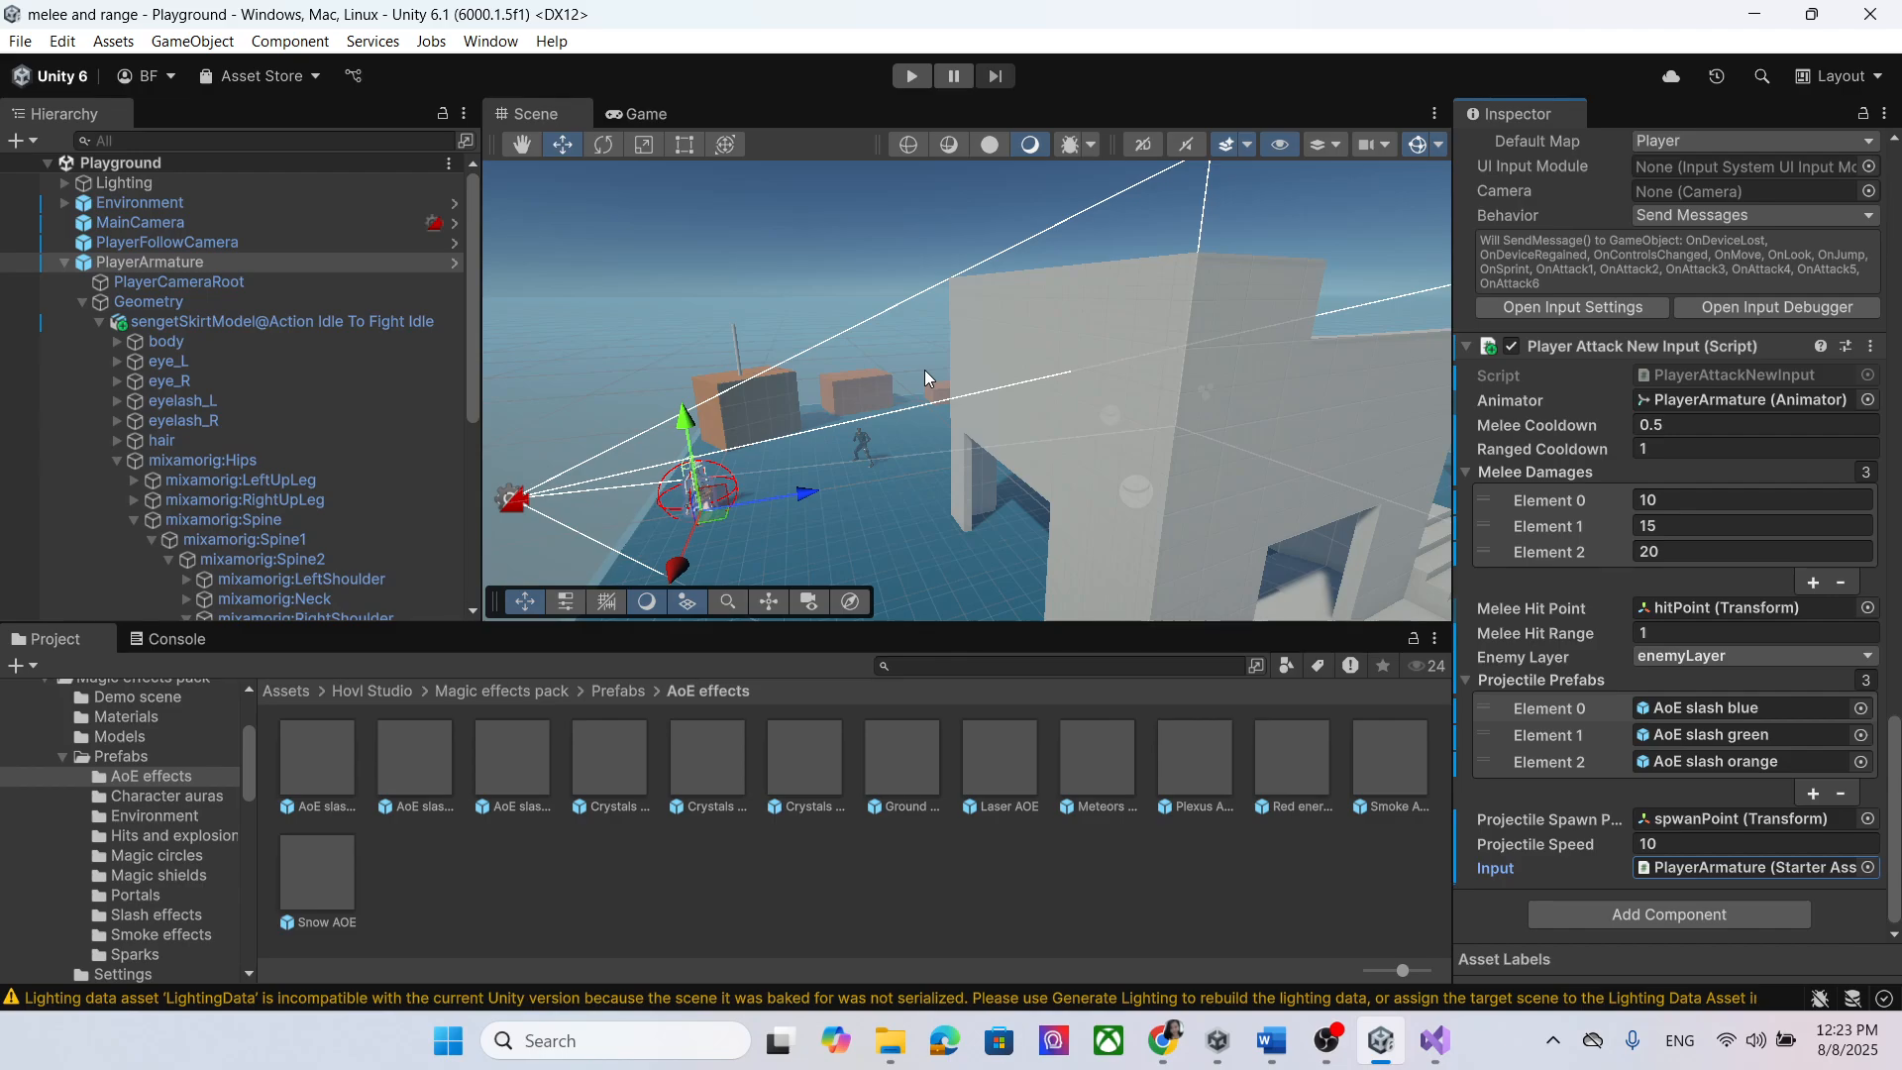
Step: Run the scene, walk the player toward the enemy and trigger an attack to test it
{"action": "scroll", "coordinate": [294, 301], "scroll_direction": "down", "scroll_amount": 6}
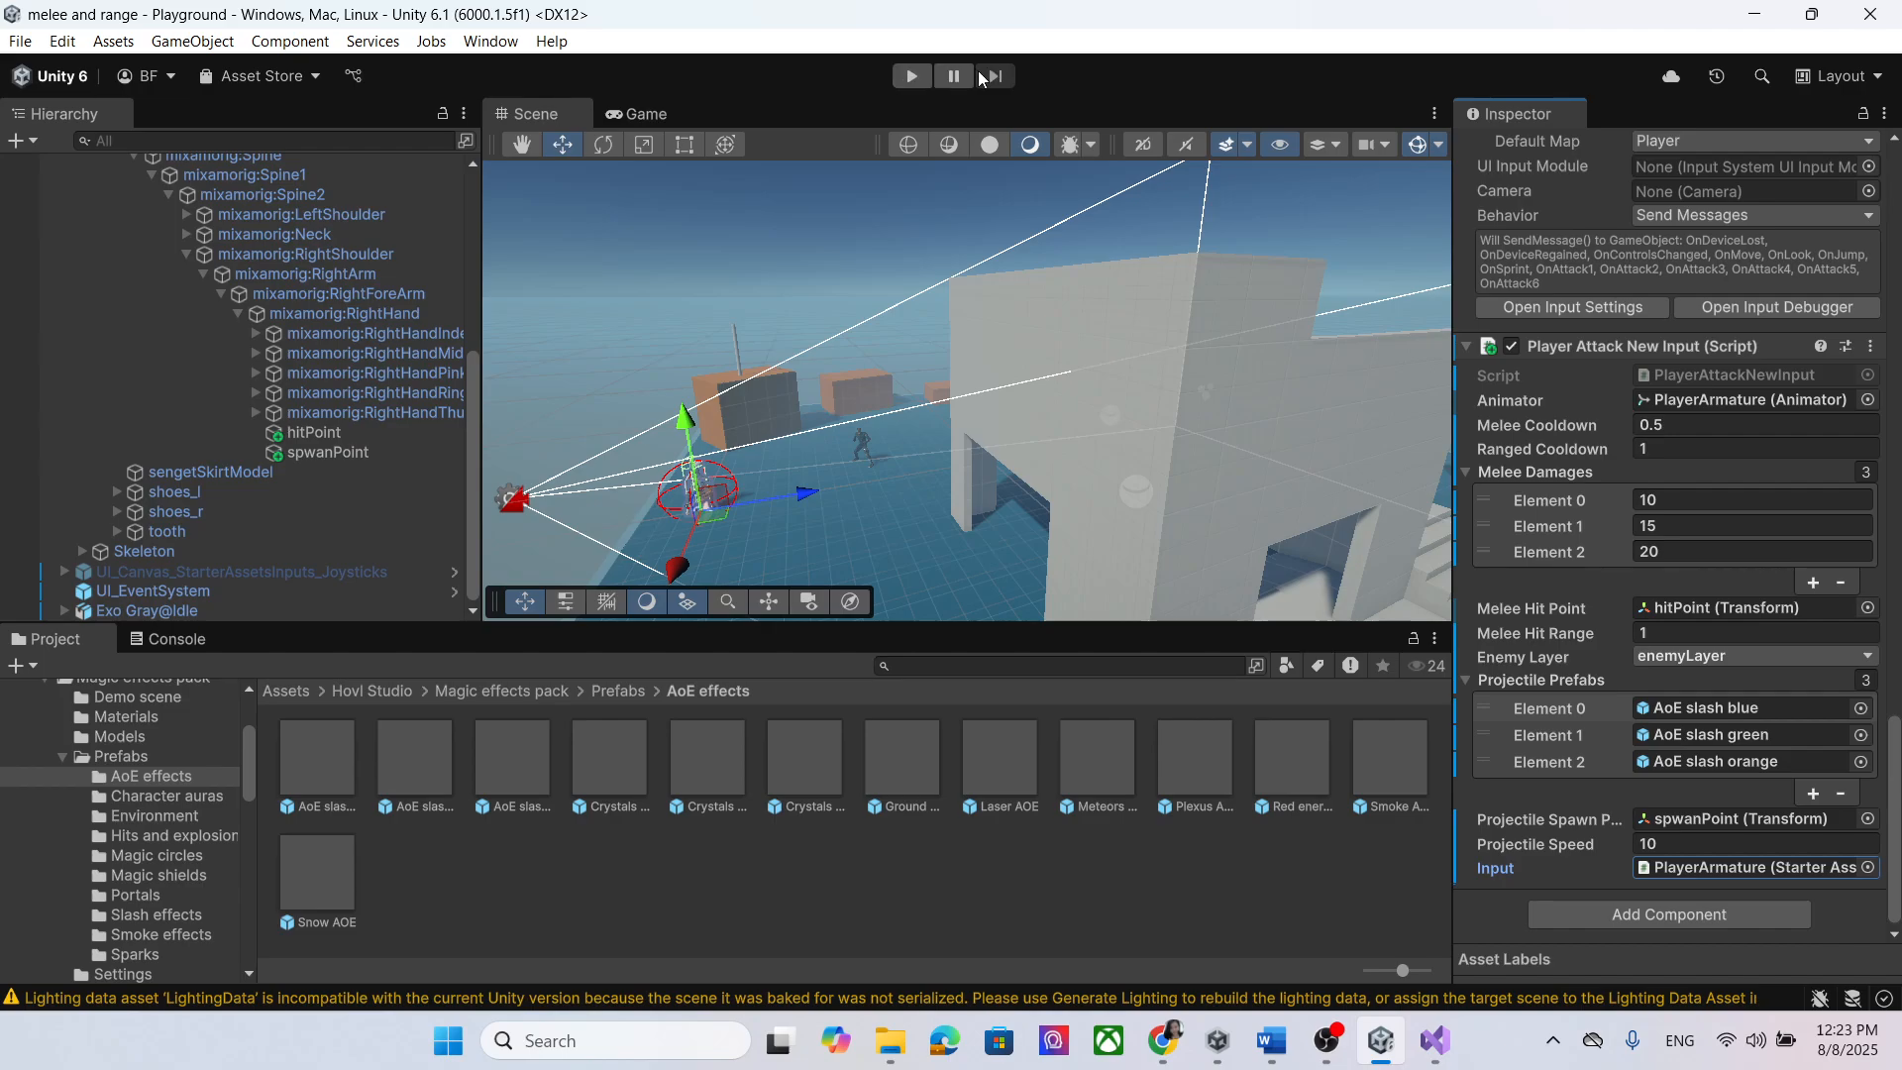
{"action": "left_click", "coordinate": [911, 77]}
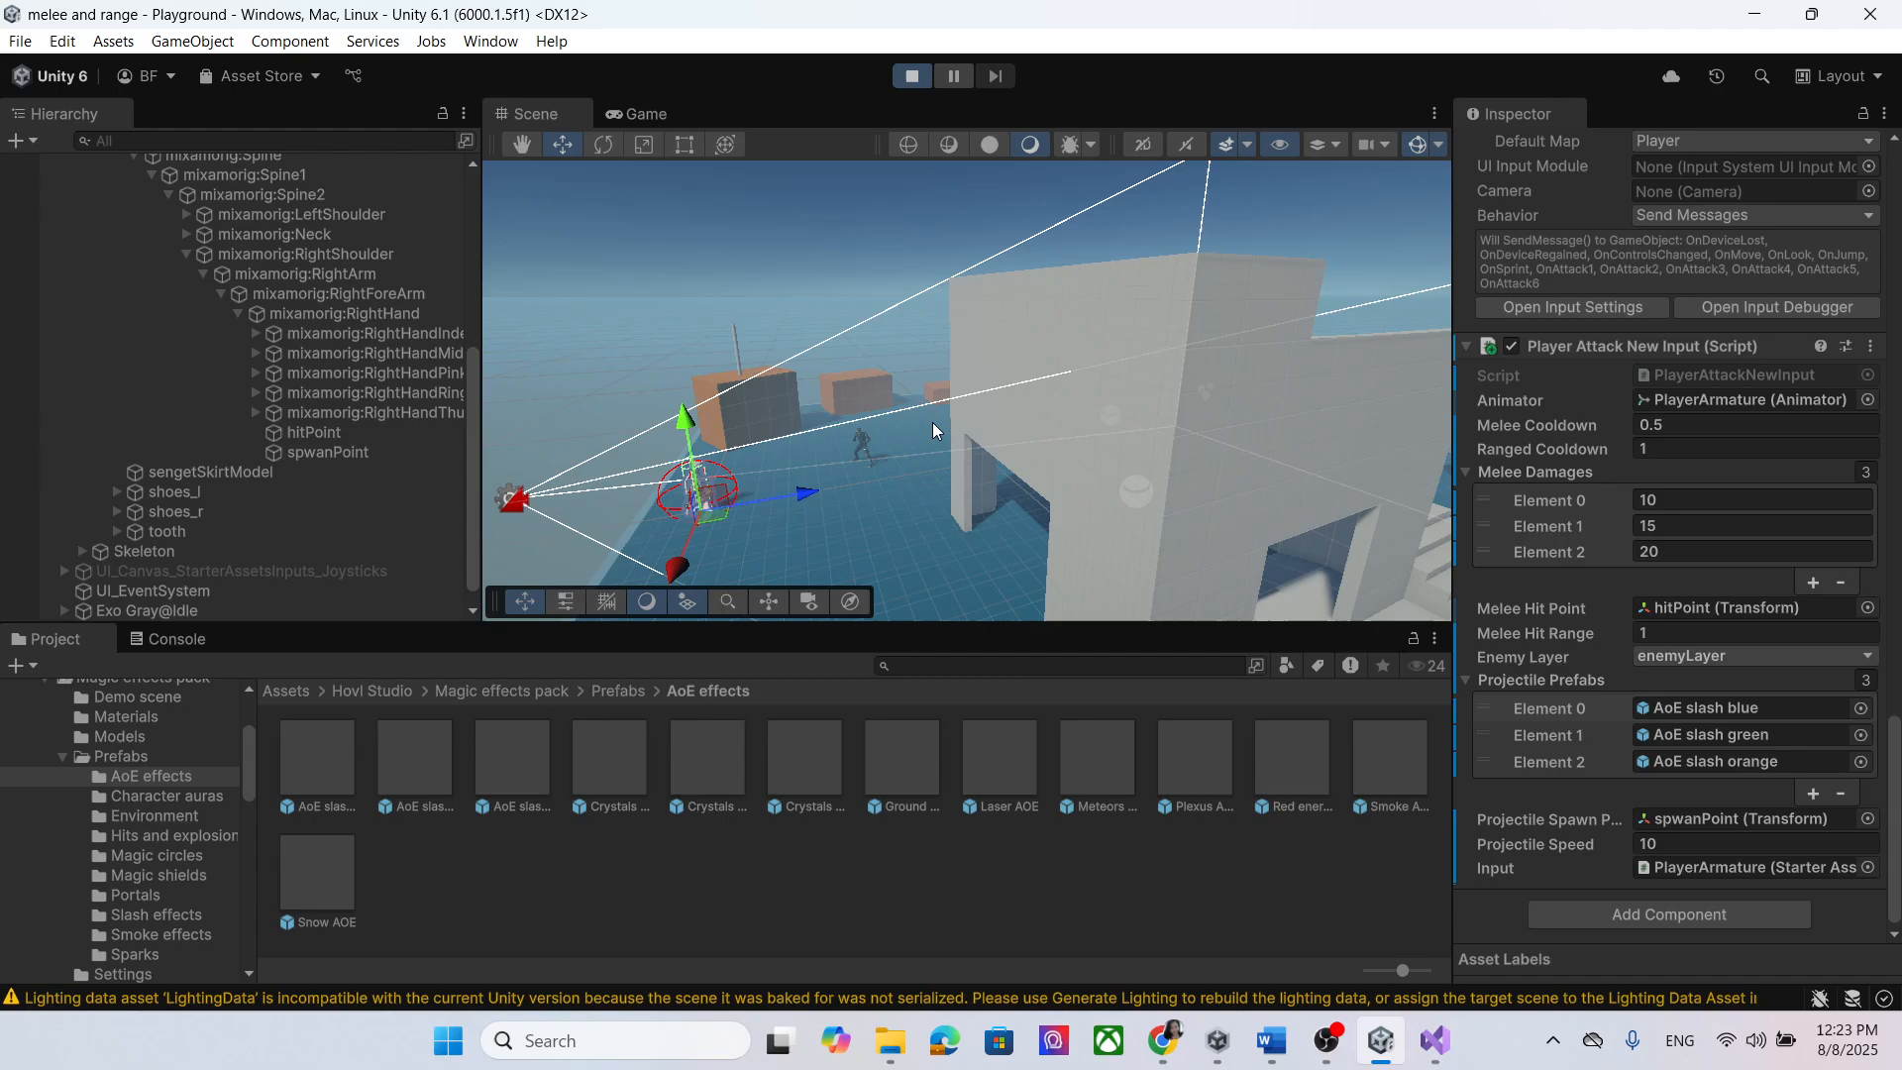
{"action": "key", "text": "w"}
{"action": "key", "text": "a"}
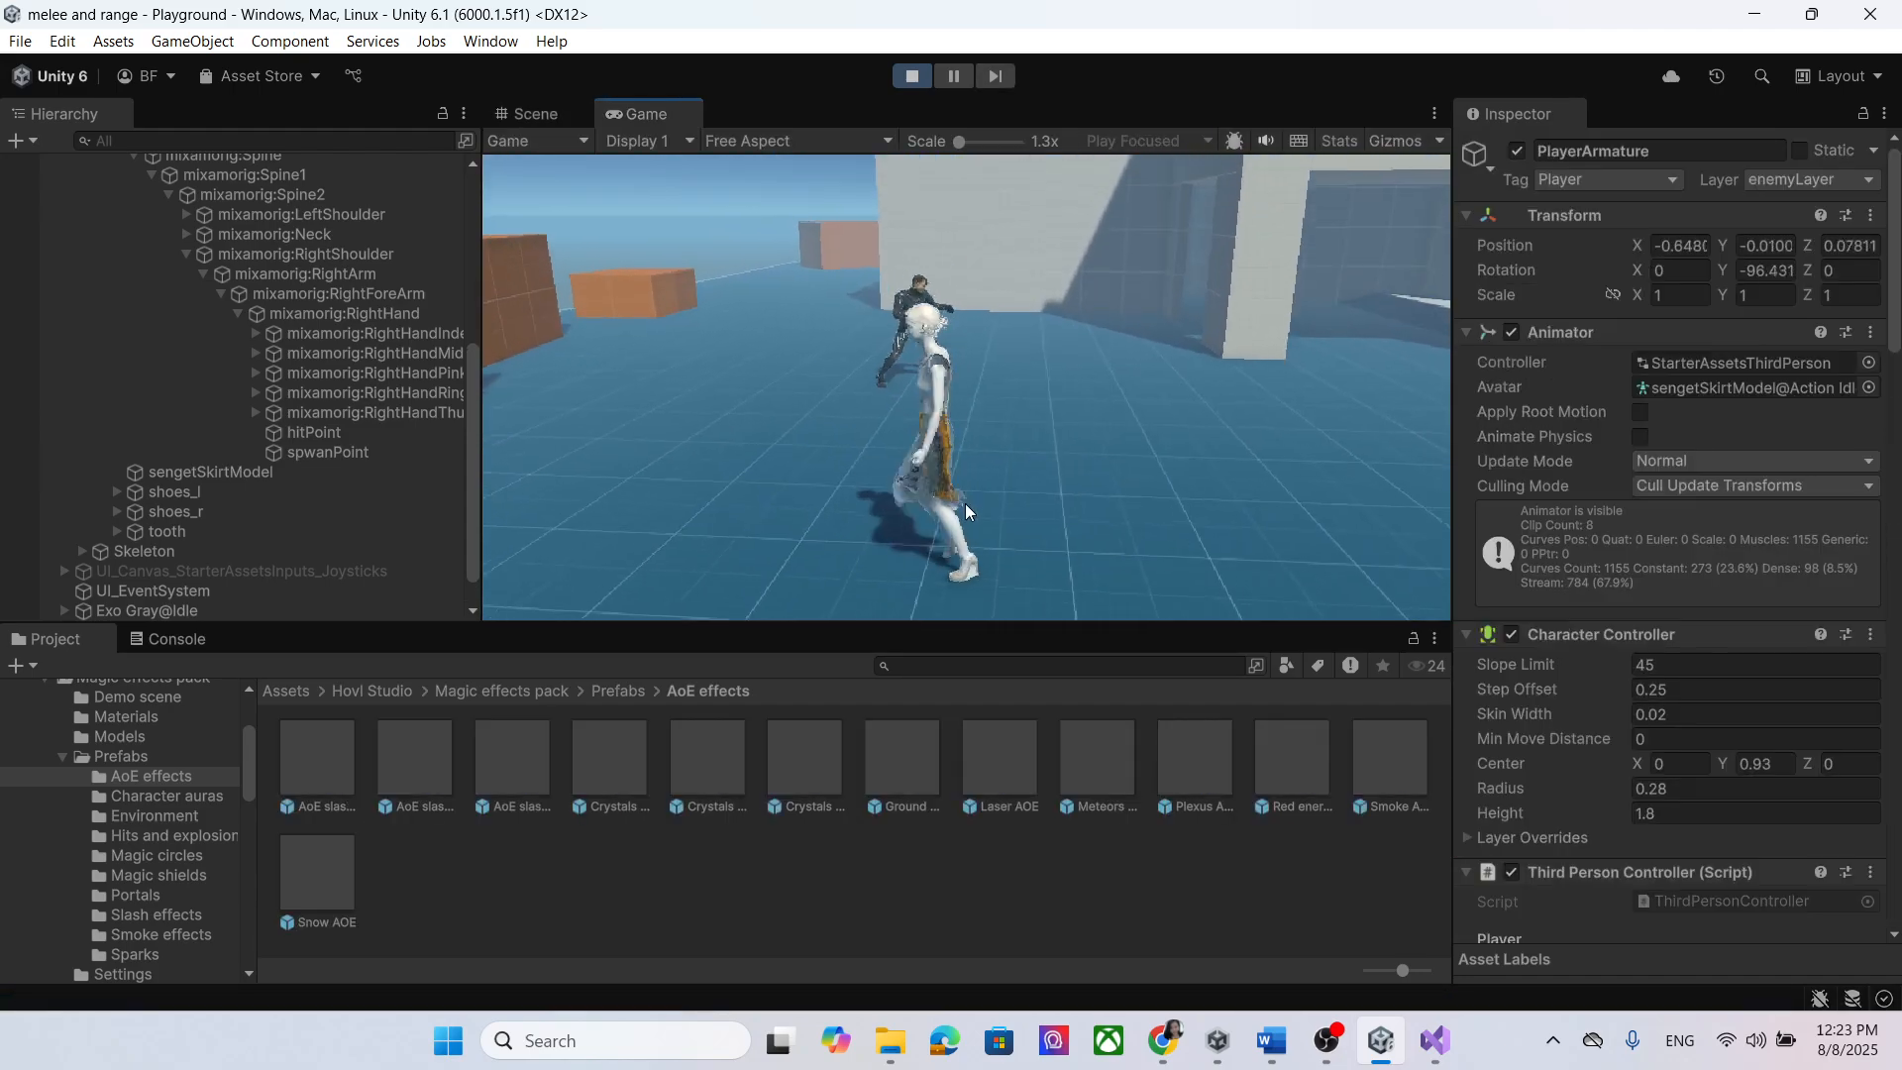
{"action": "key", "text": "w"}
{"action": "key", "text": "a"}
{"action": "key", "text": "w"}
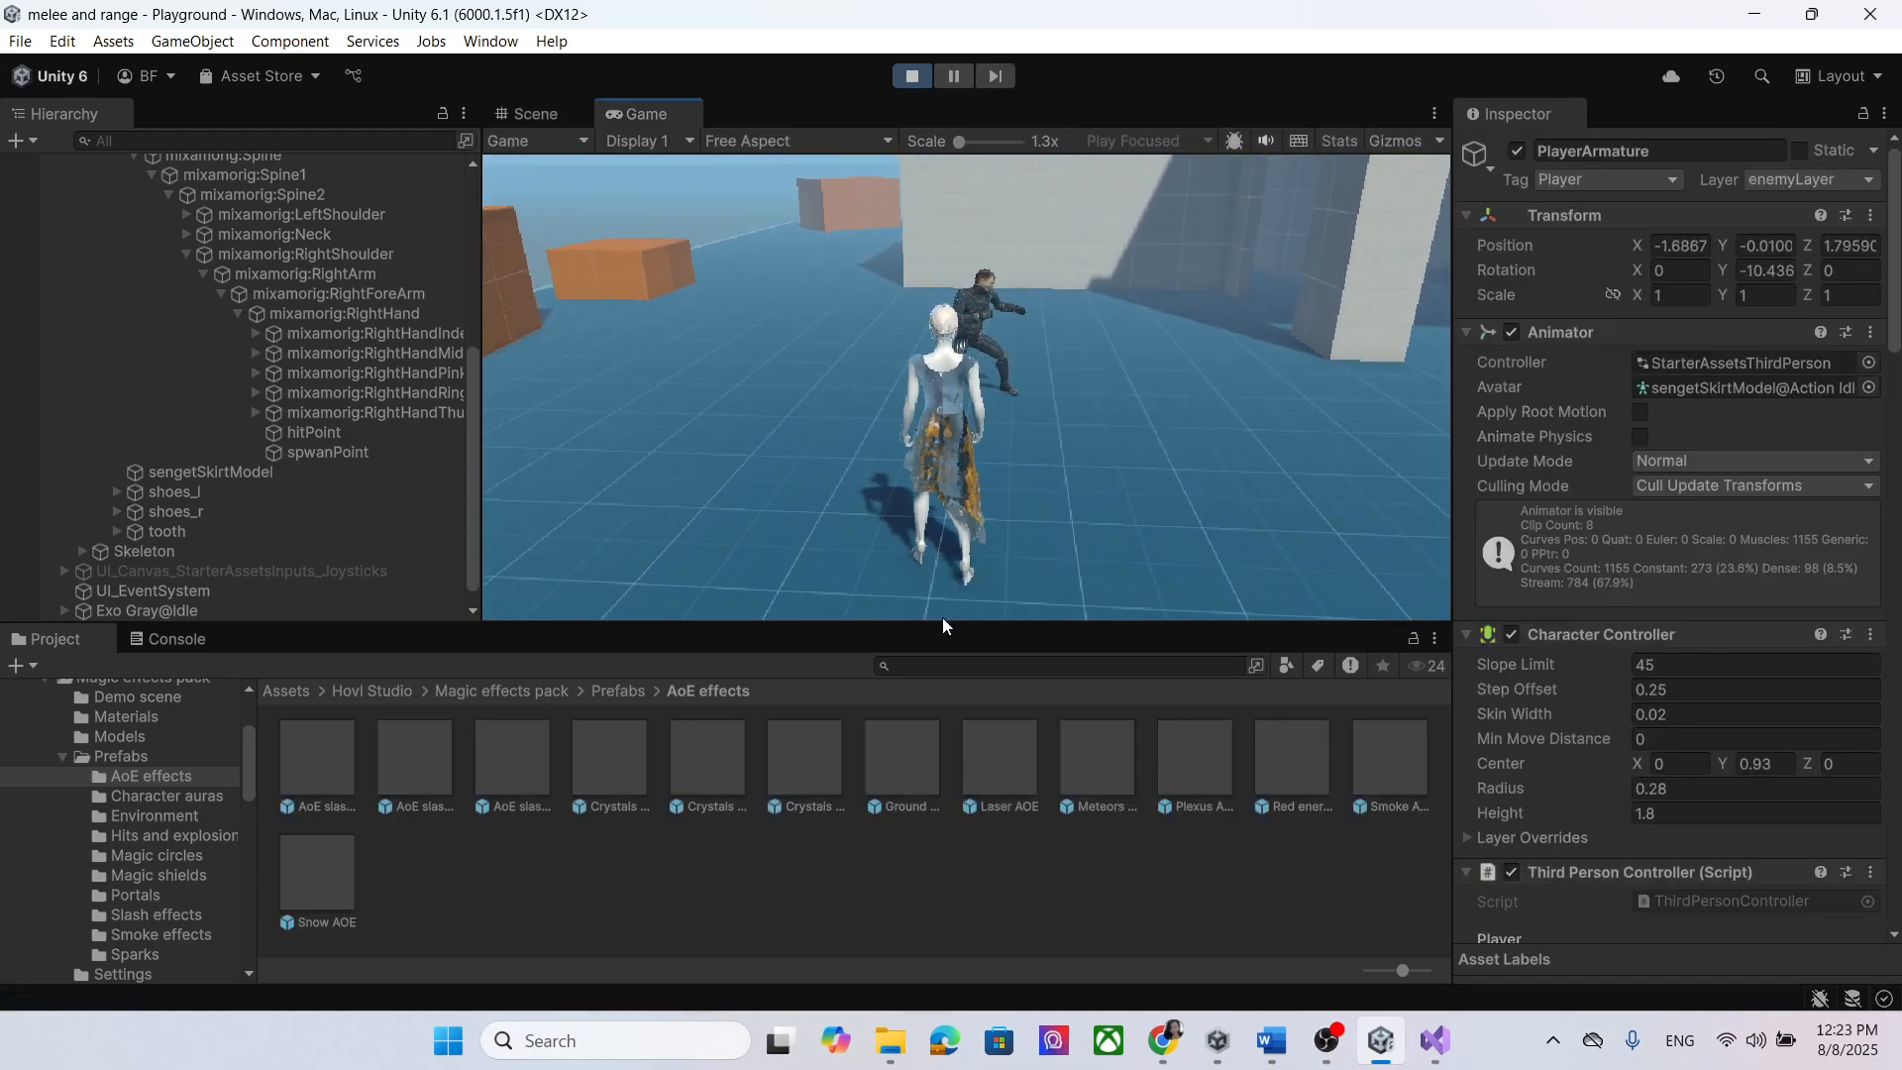
{"action": "left_click", "coordinate": [977, 545]}
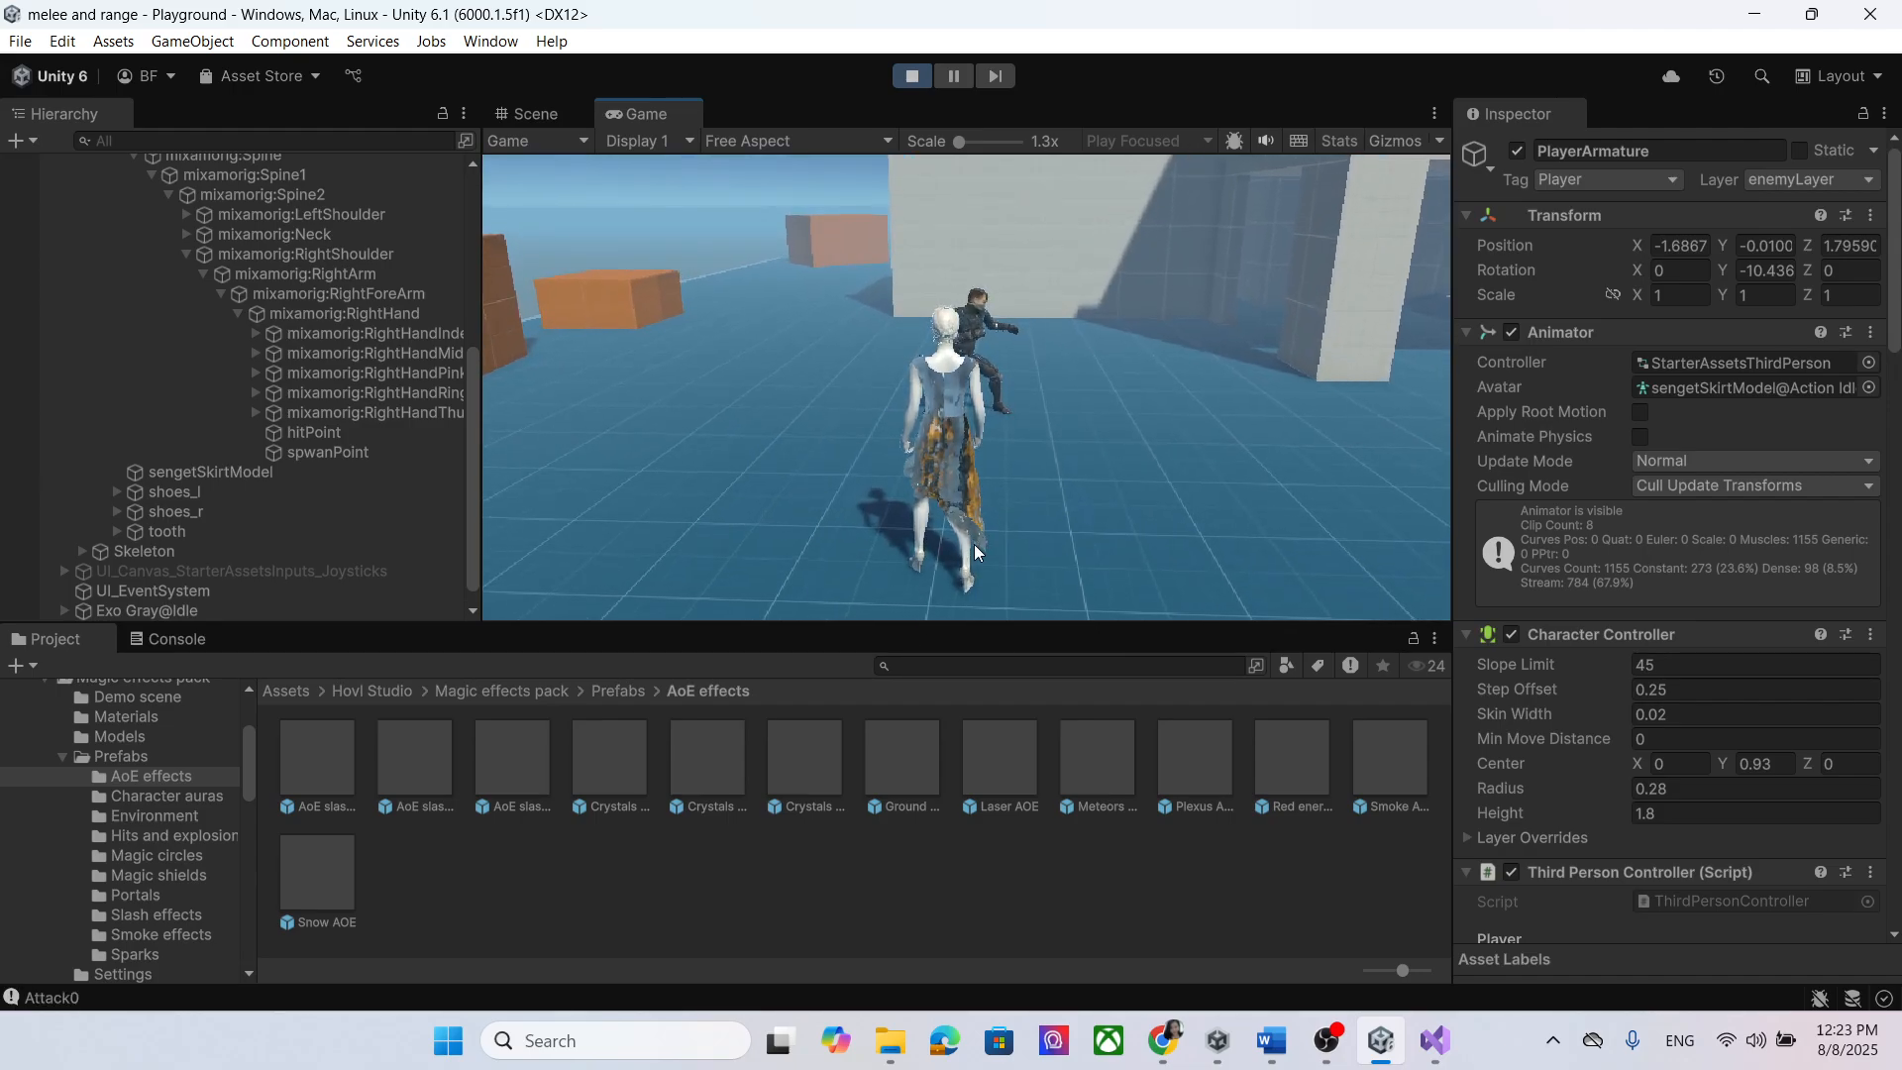
Step: Check the Console messages while testing attacks in the running scene, and stop play mode
{"action": "left_click", "coordinate": [222, 640]}
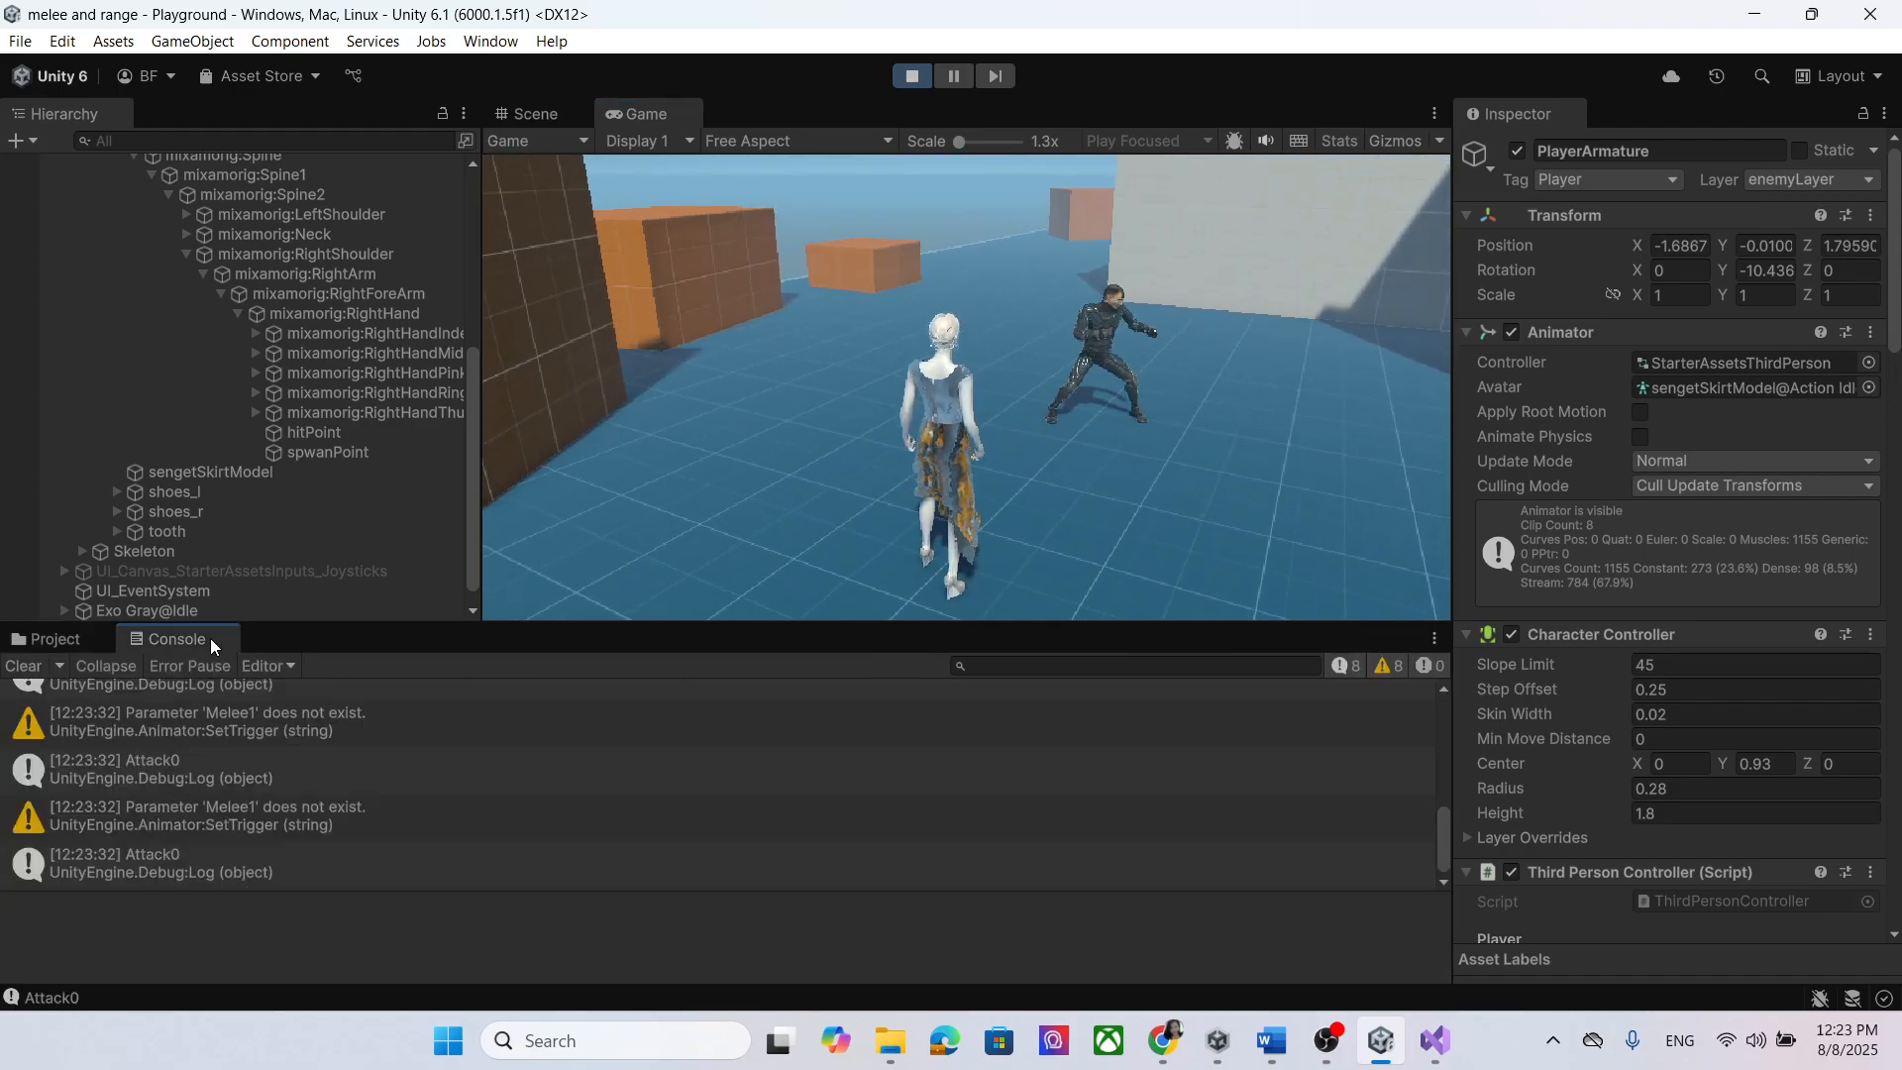
{"action": "scroll", "coordinate": [287, 800], "scroll_direction": "up", "scroll_amount": 10}
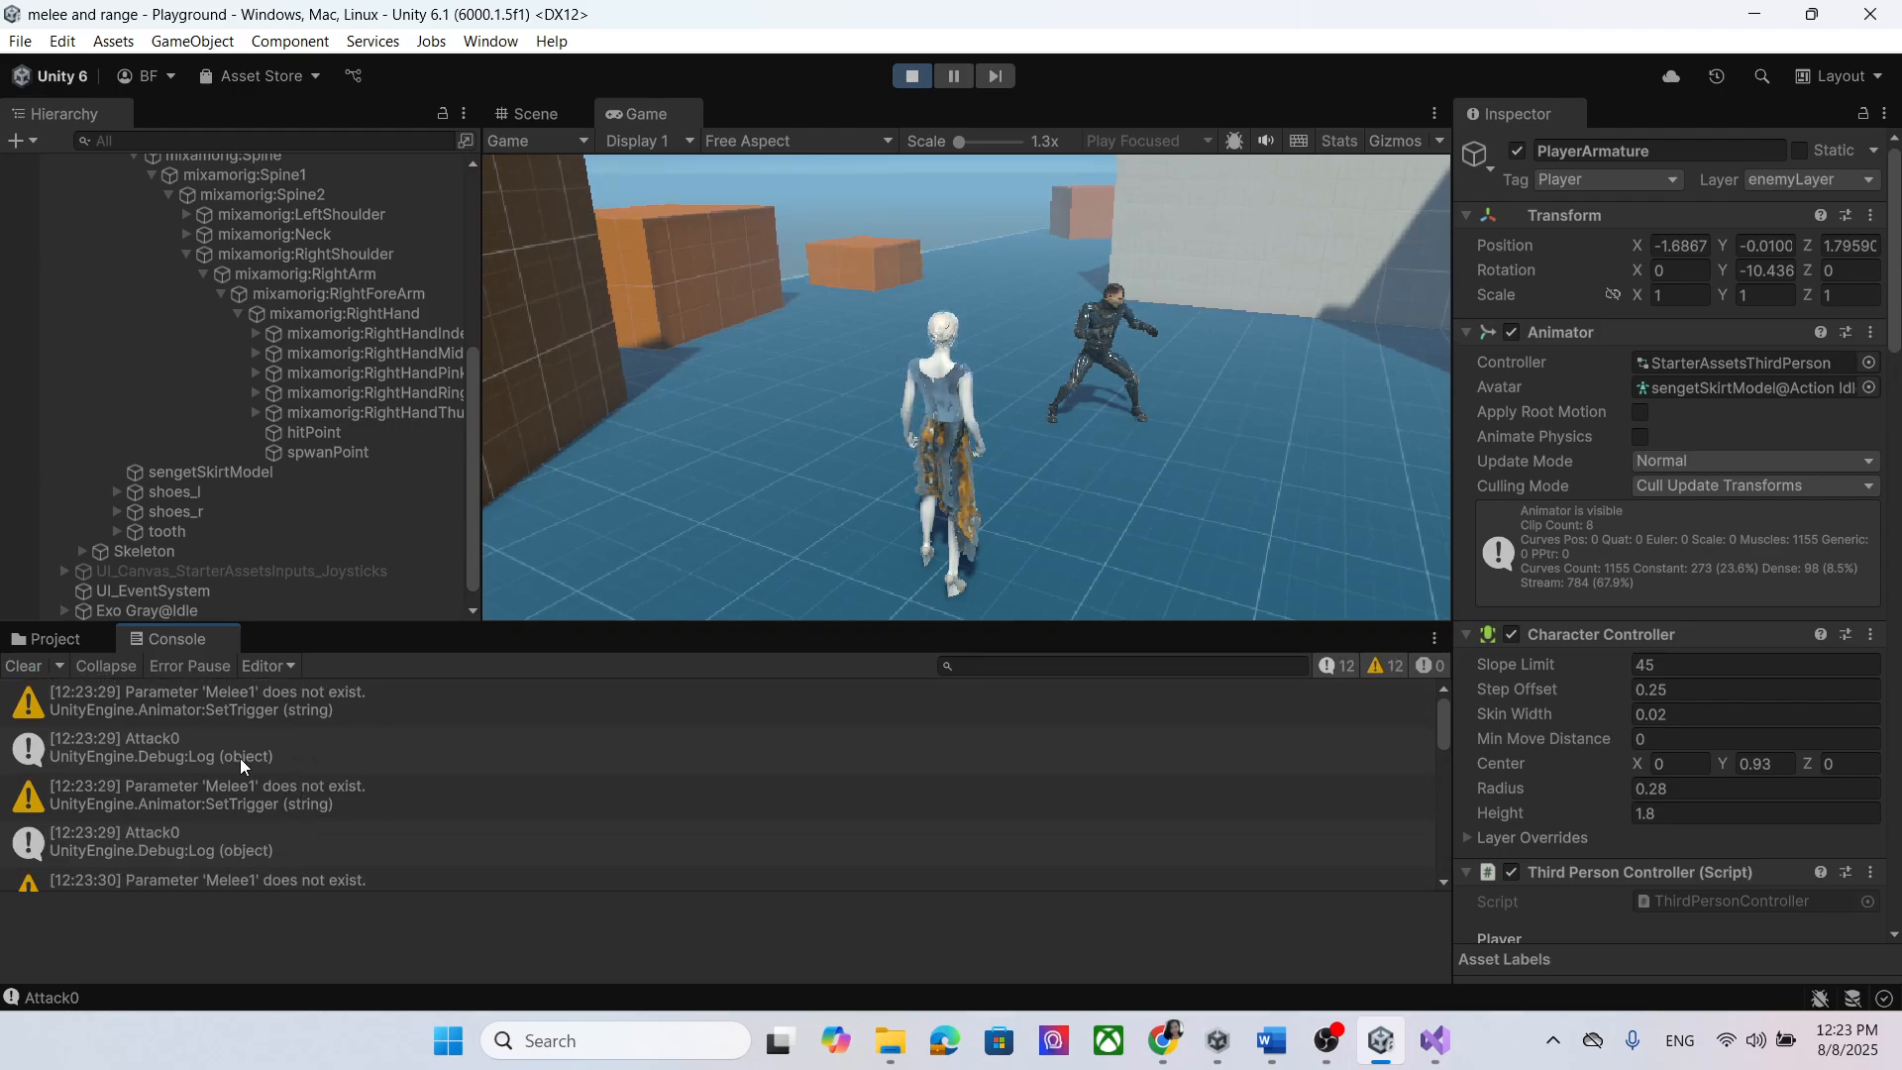
{"action": "scroll", "coordinate": [239, 763], "scroll_direction": "down", "scroll_amount": 10}
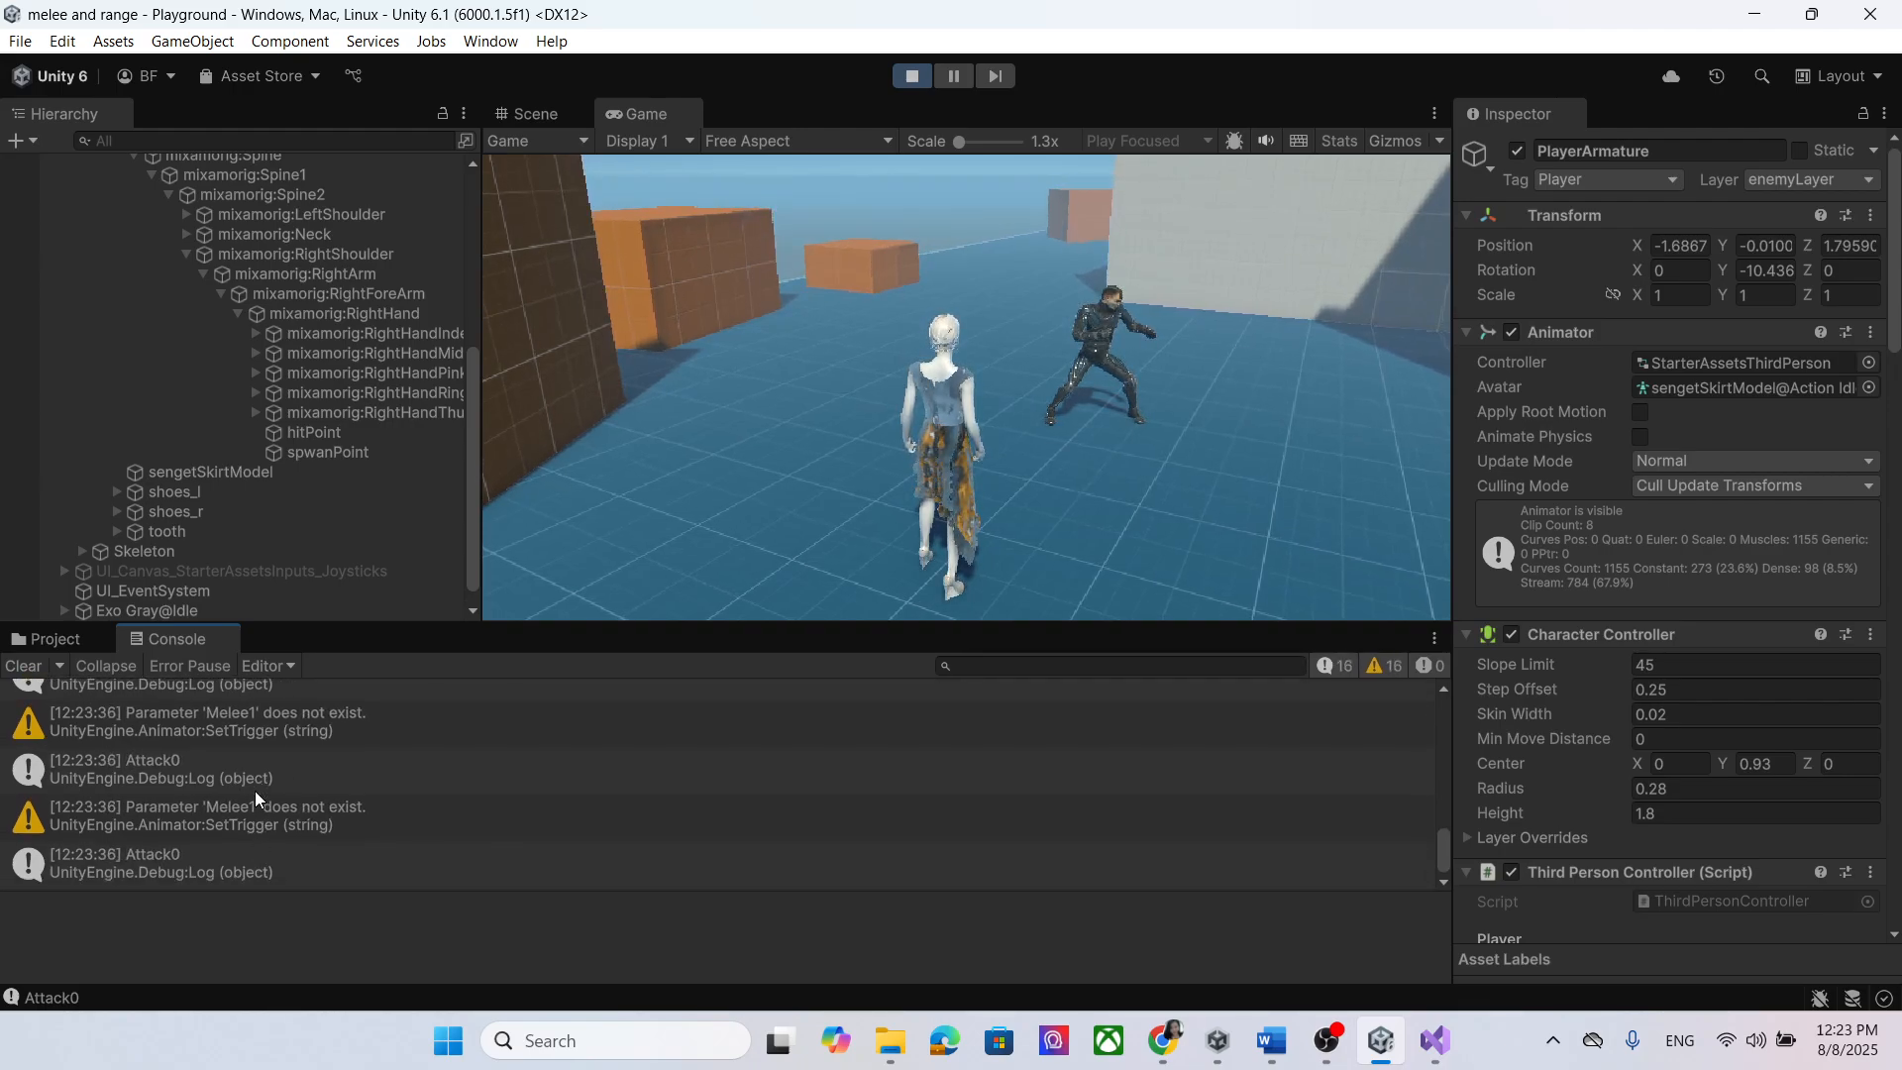
{"action": "left_click", "coordinate": [949, 461]}
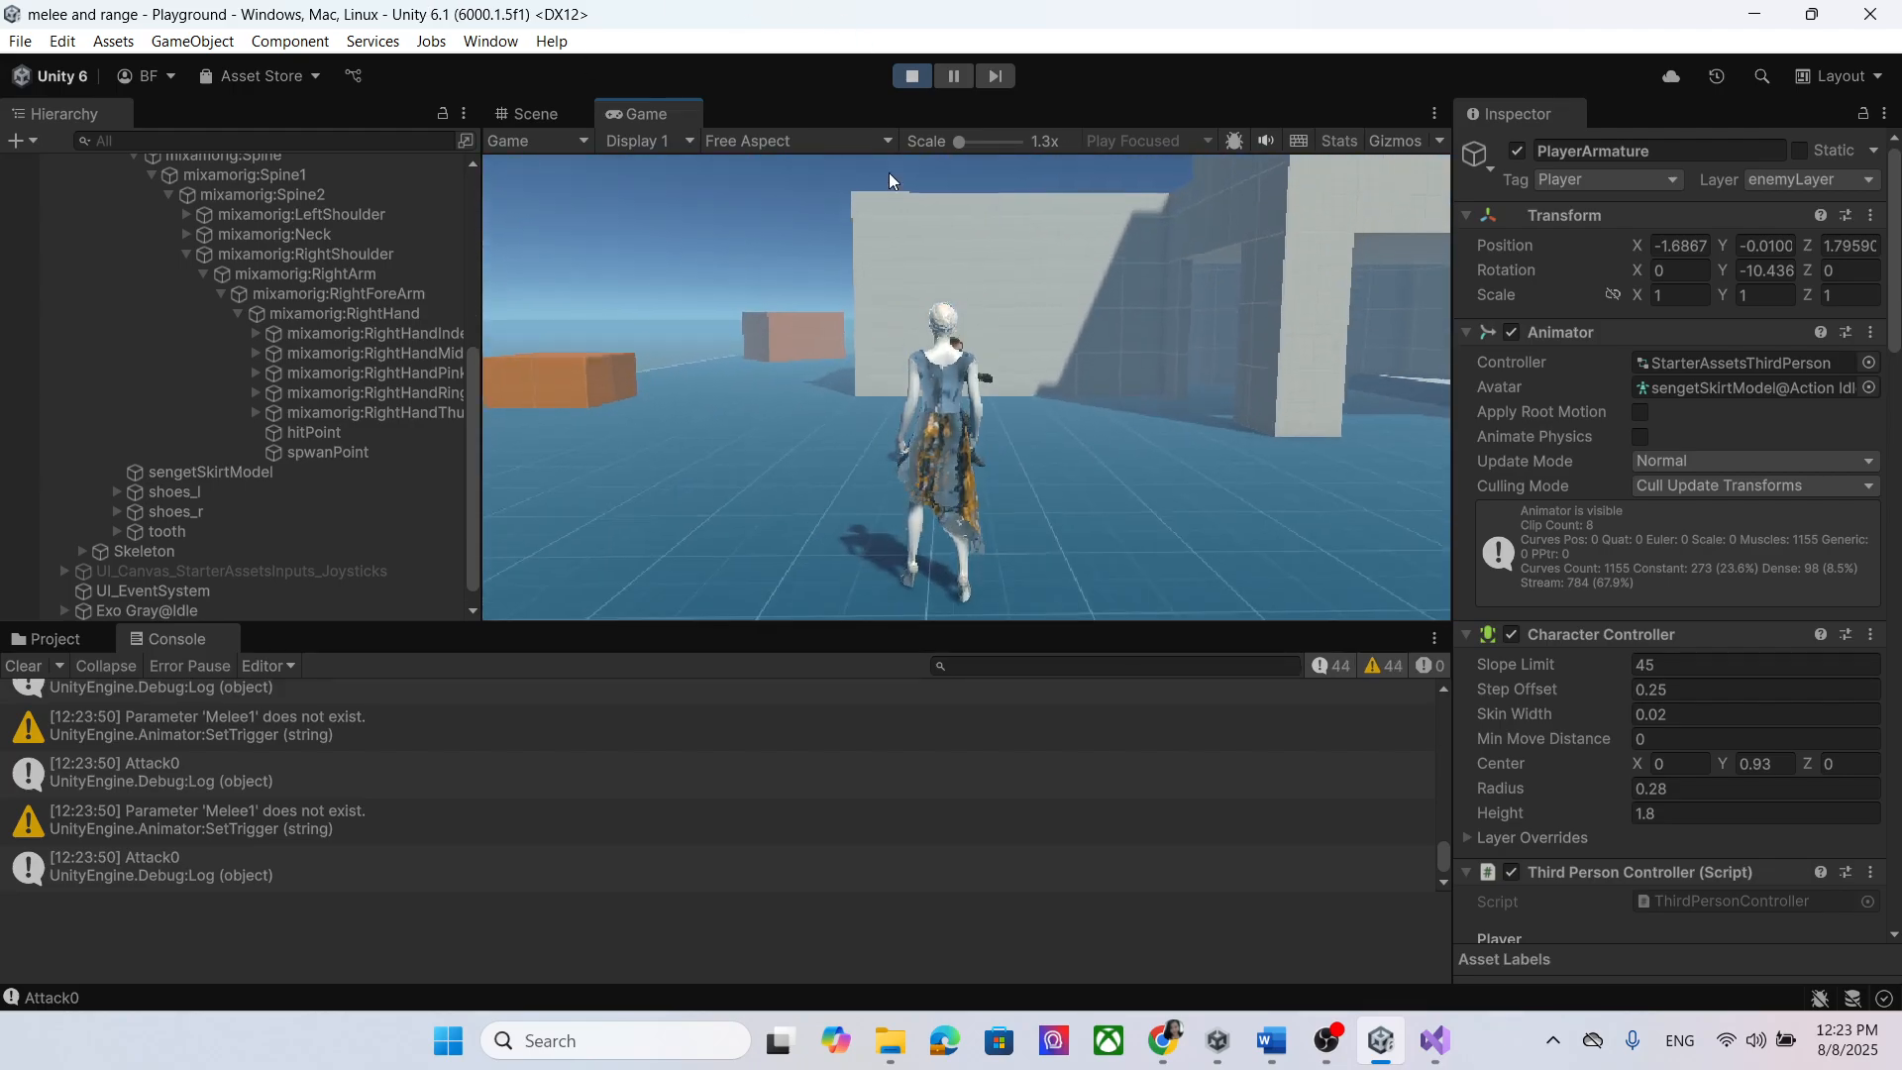
{"action": "left_click", "coordinate": [910, 76]}
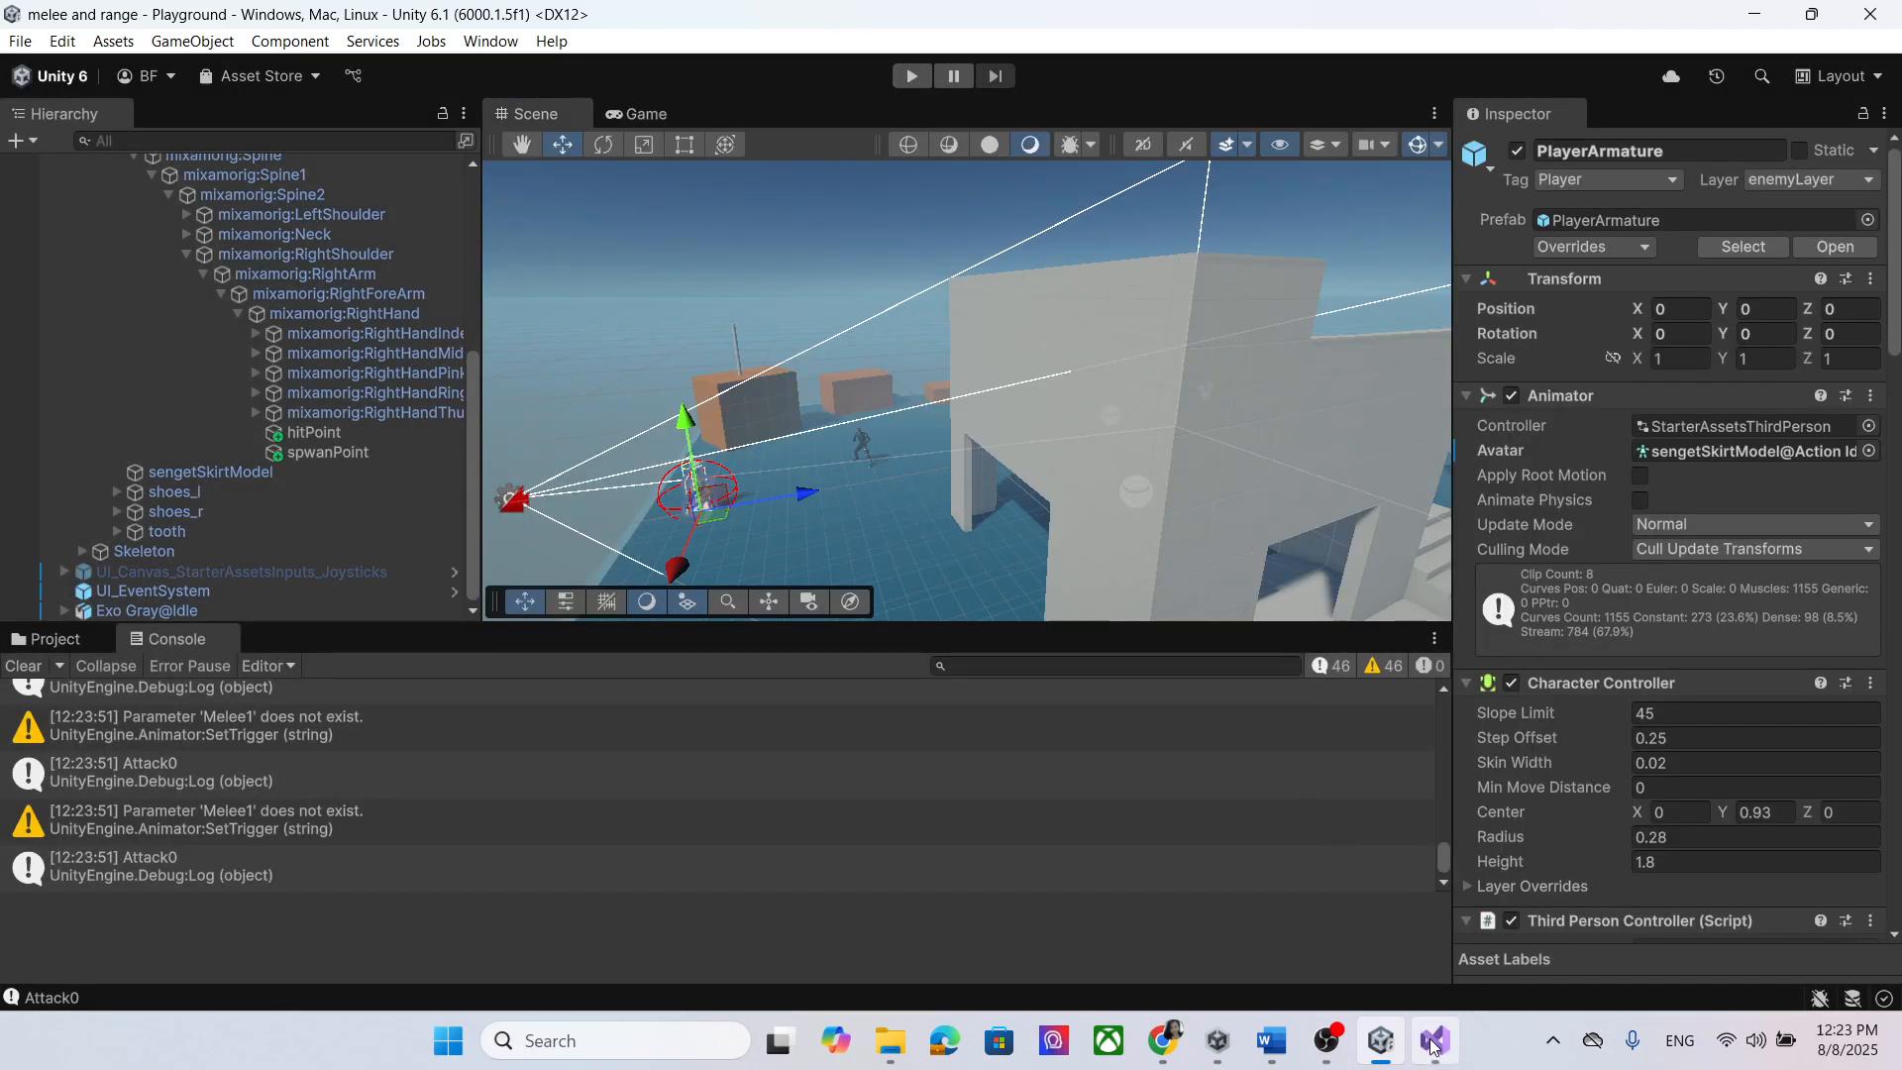
Step: Switch to Visual Studio to review the attack checks in PlayerAttackNewInput.cs, and compare them with Unity's Console messages
{"action": "left_click", "coordinate": [1433, 1047]}
{"action": "scroll", "coordinate": [842, 446], "scroll_direction": "up", "scroll_amount": 2}
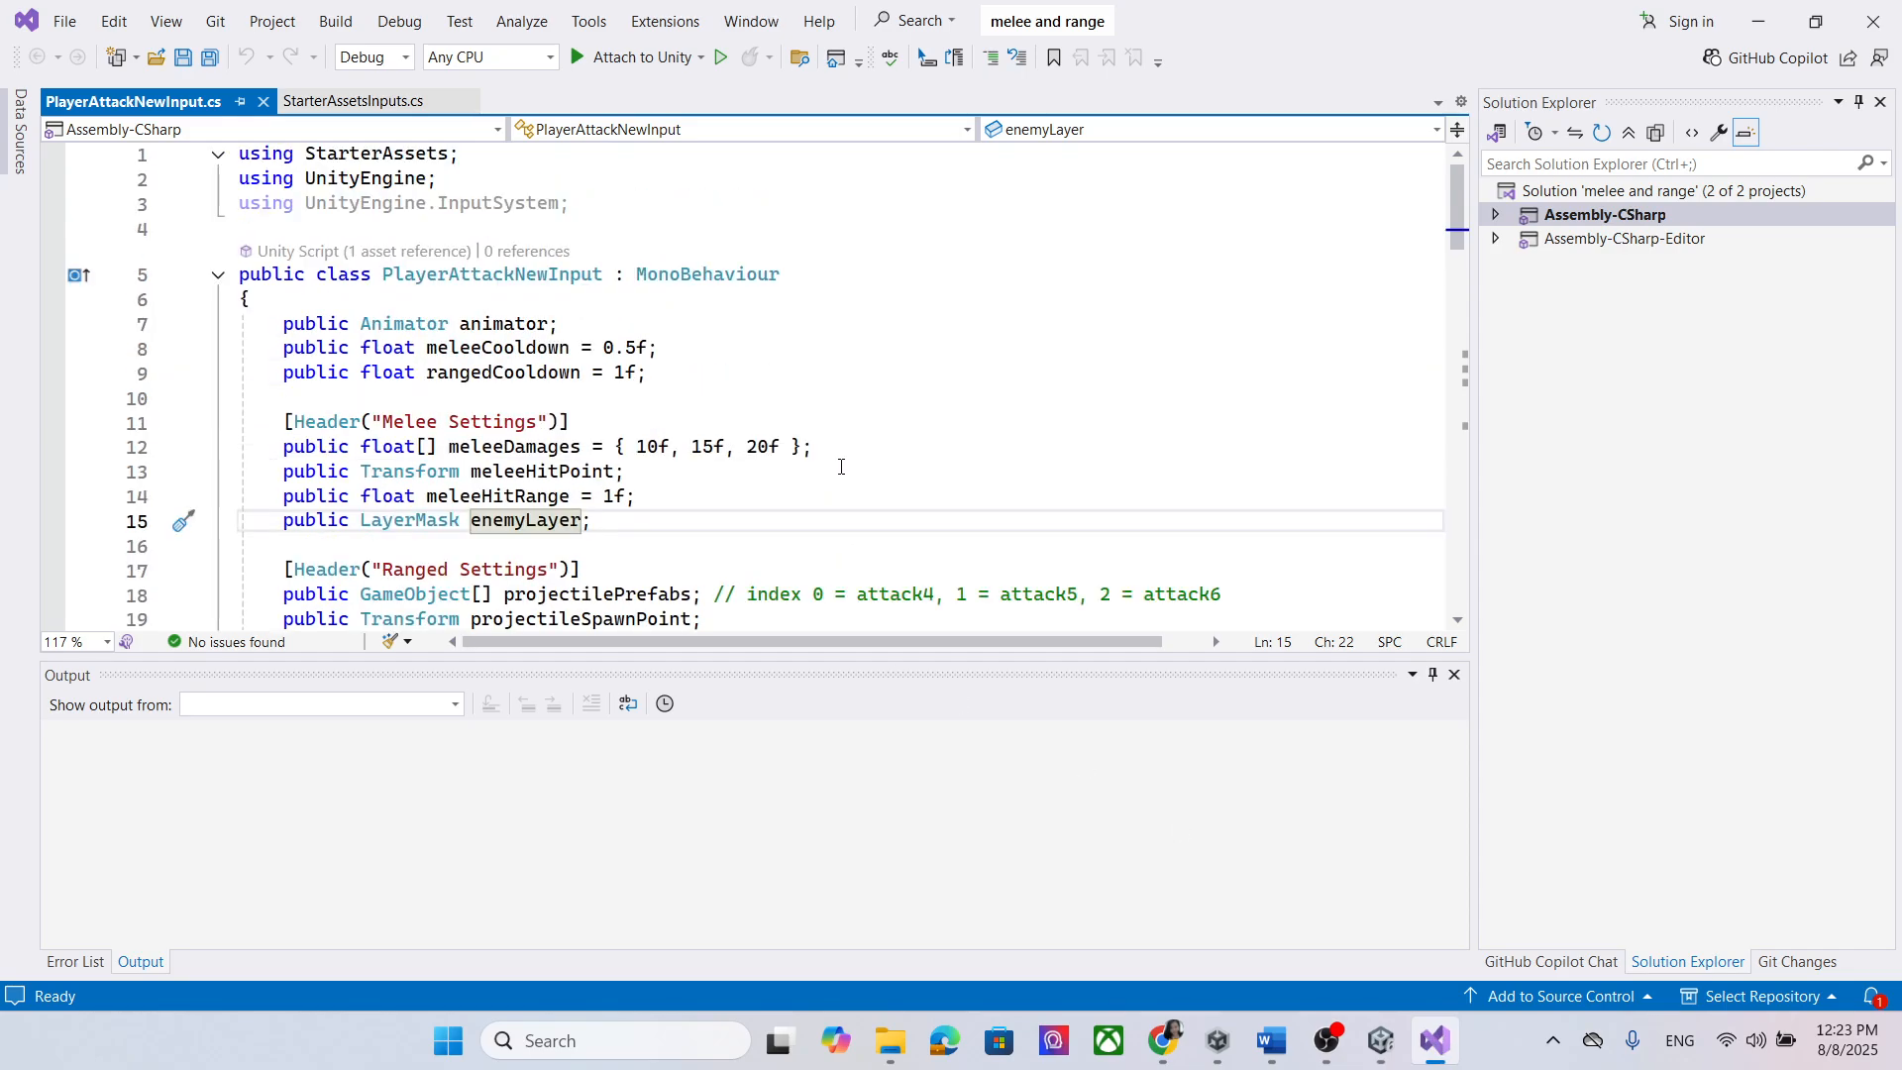
{"action": "scroll", "coordinate": [842, 397], "scroll_direction": "down", "scroll_amount": 8}
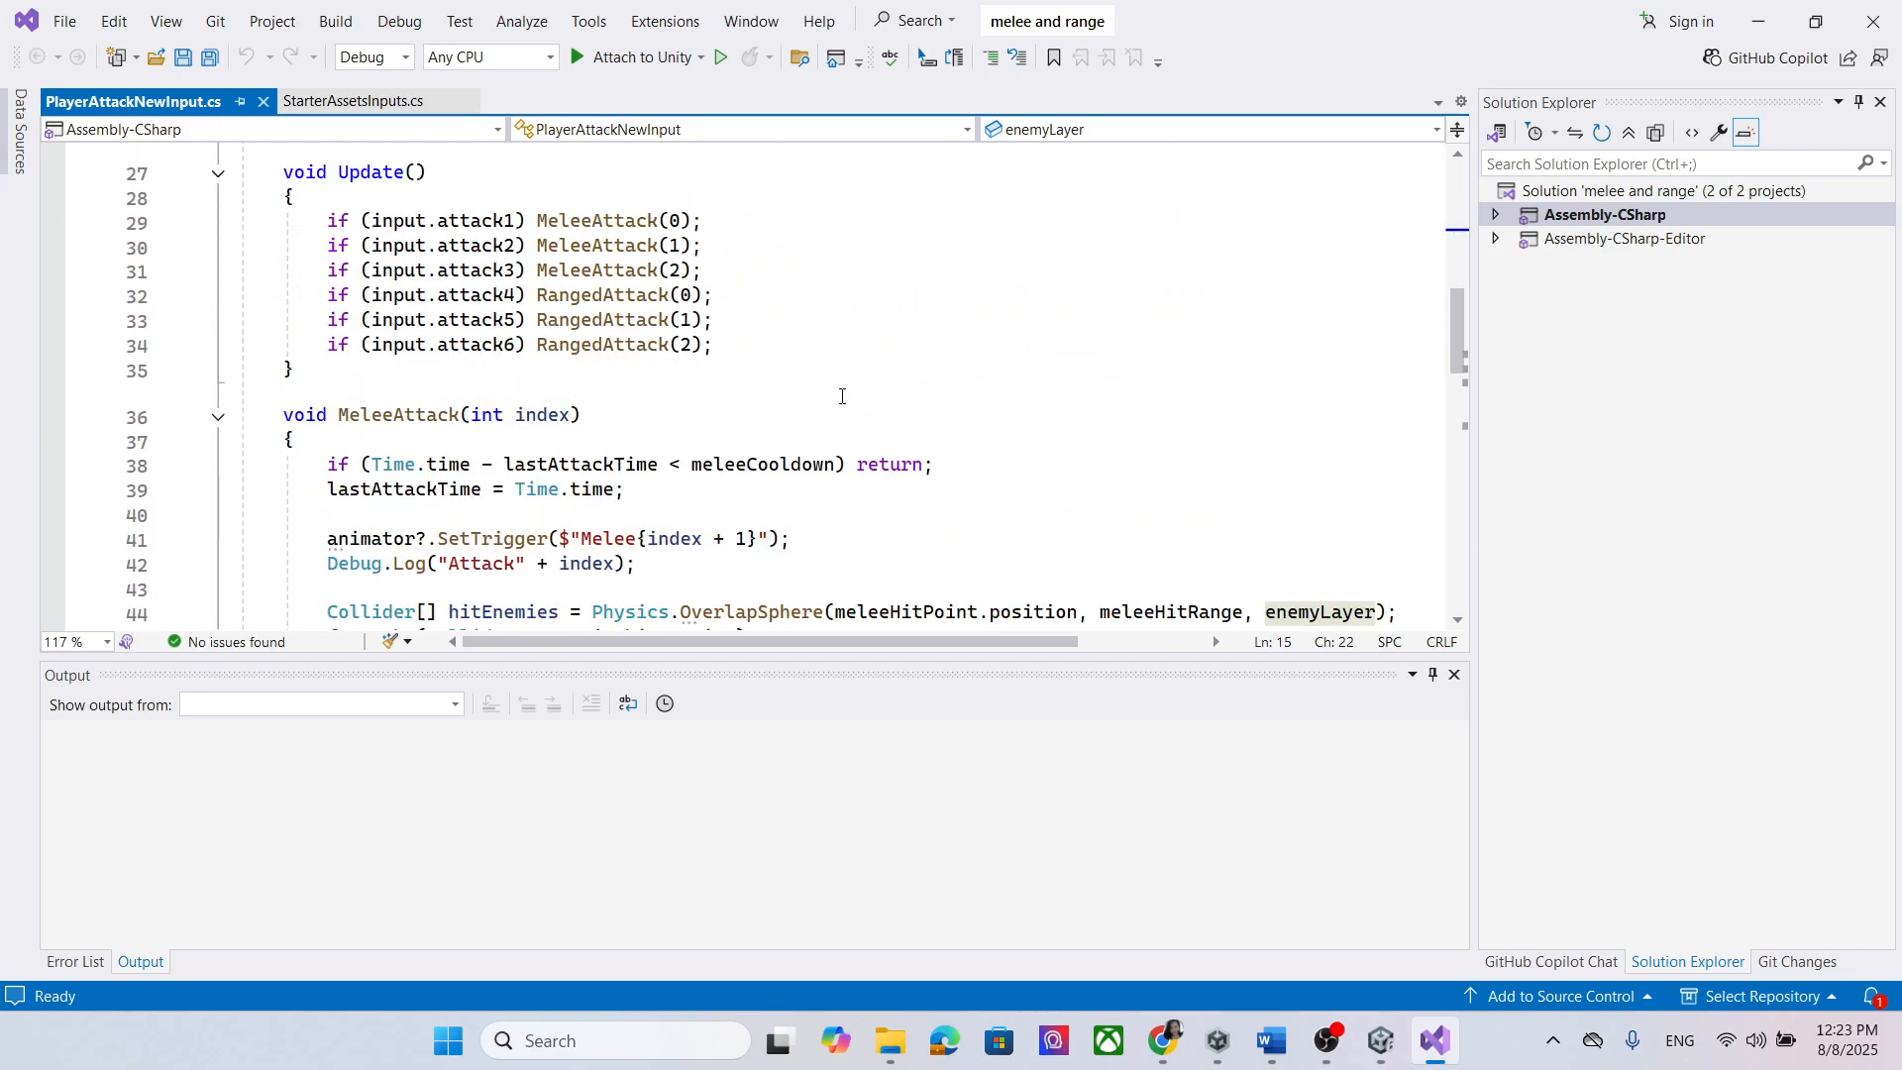
{"action": "left_click", "coordinate": [1759, 20]}
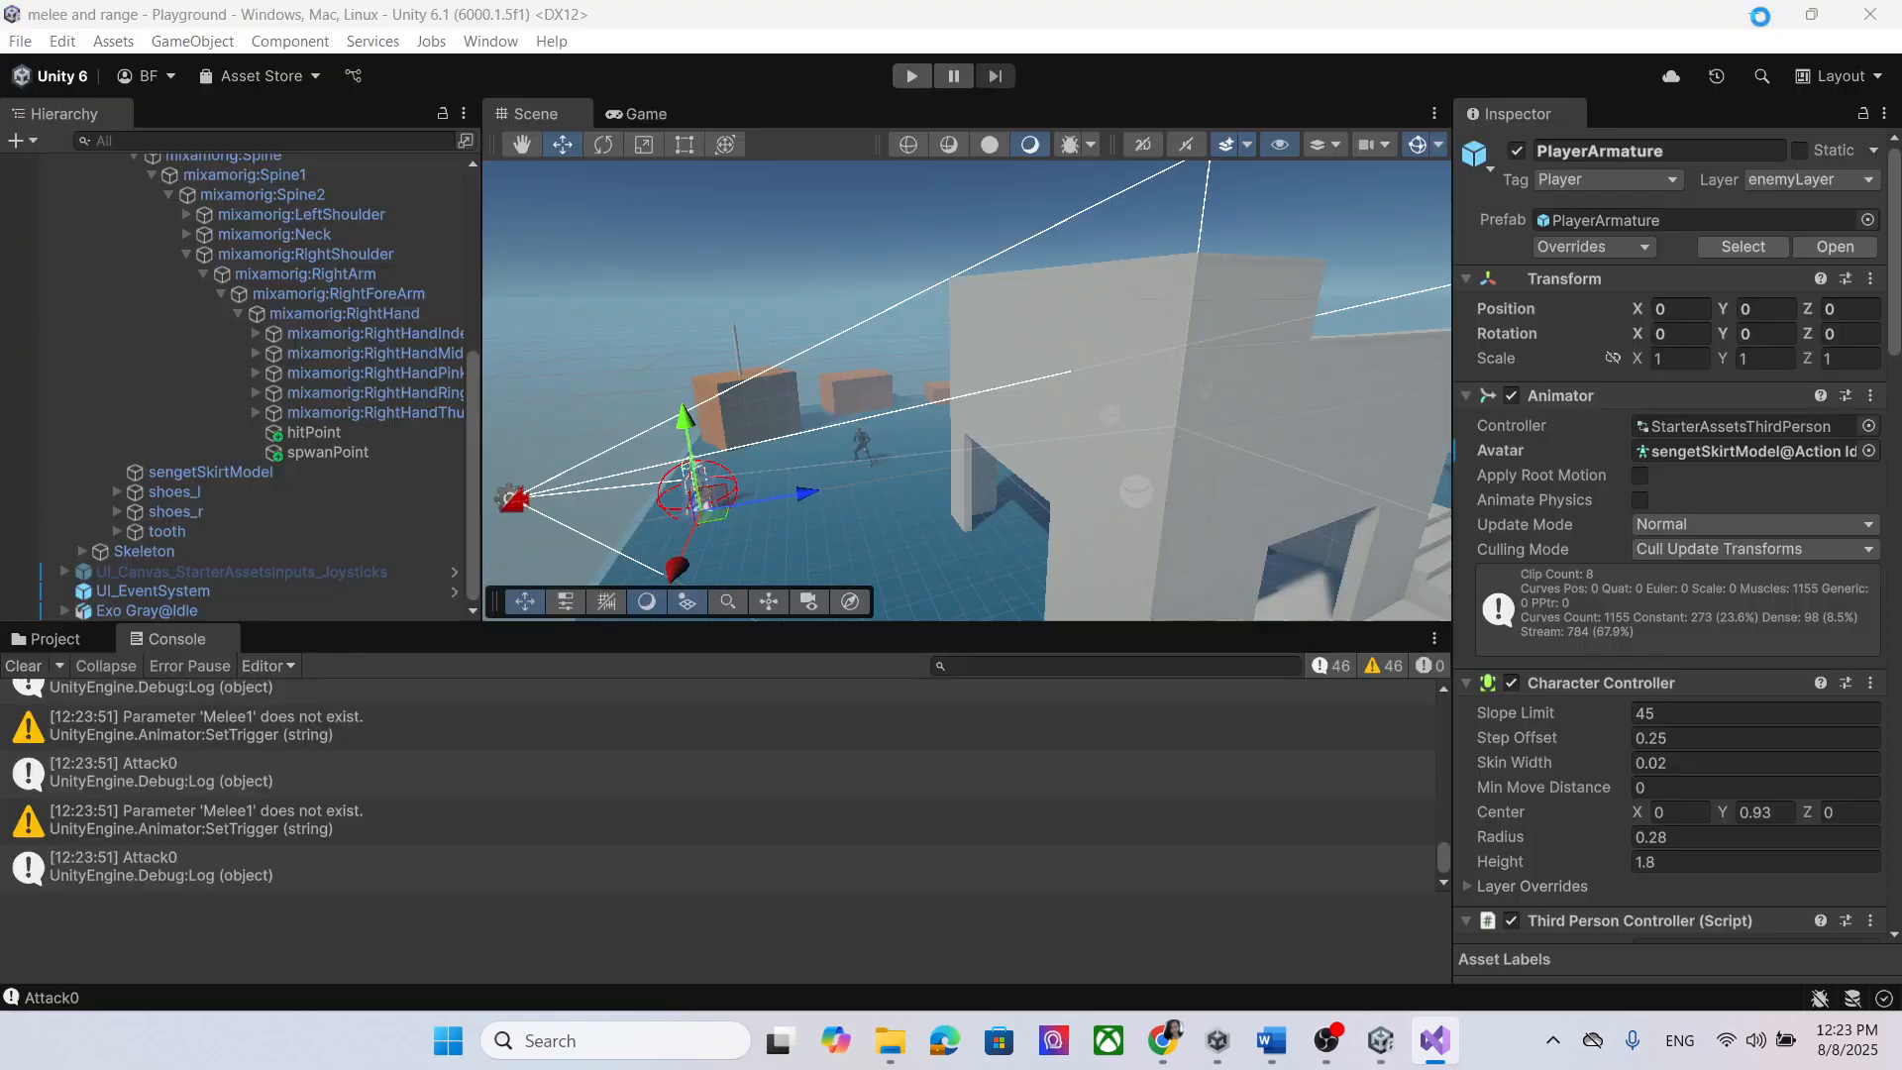
{"action": "scroll", "coordinate": [412, 781], "scroll_direction": "up", "scroll_amount": 4}
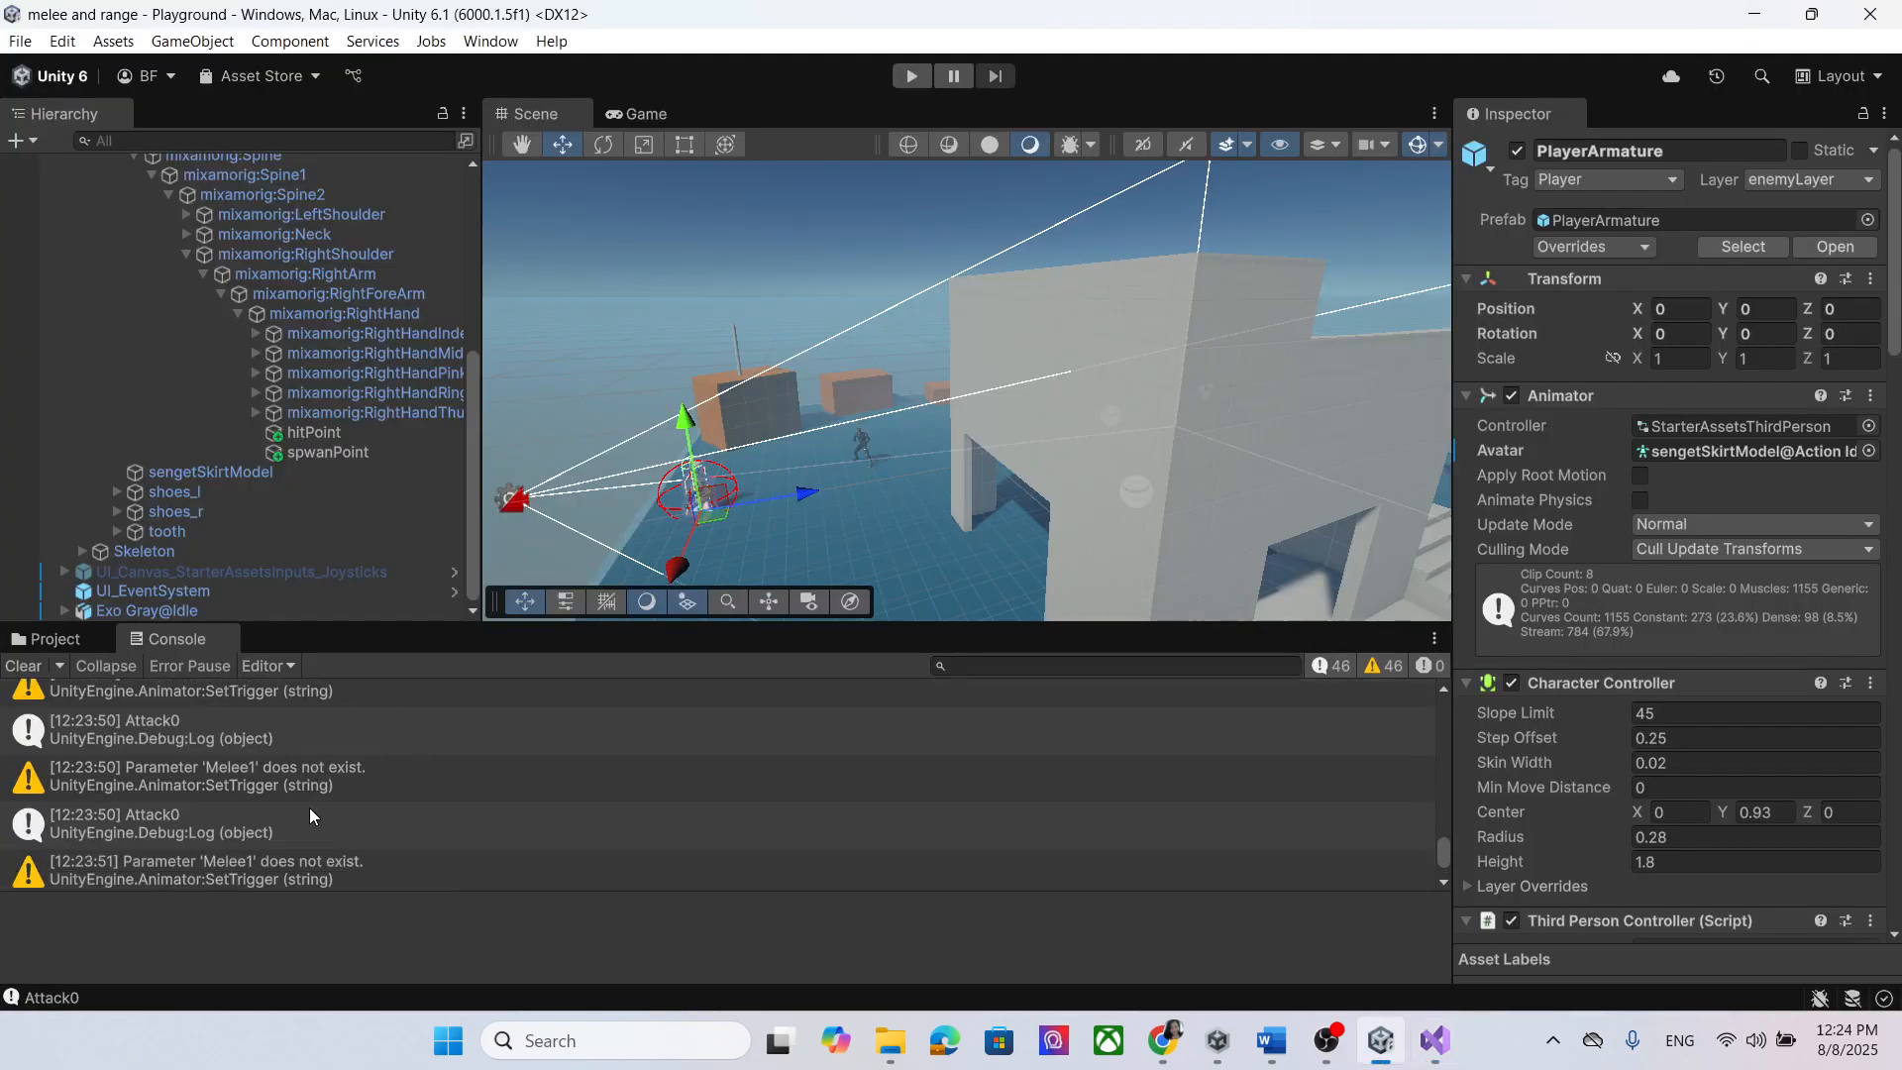
{"action": "scroll", "coordinate": [311, 807], "scroll_direction": "up", "scroll_amount": 3}
Step: Switch to Visual Studio and examine the trigger and log calls in the MeleeAttack and RangedAttack methods
{"action": "left_click", "coordinate": [1435, 1040]}
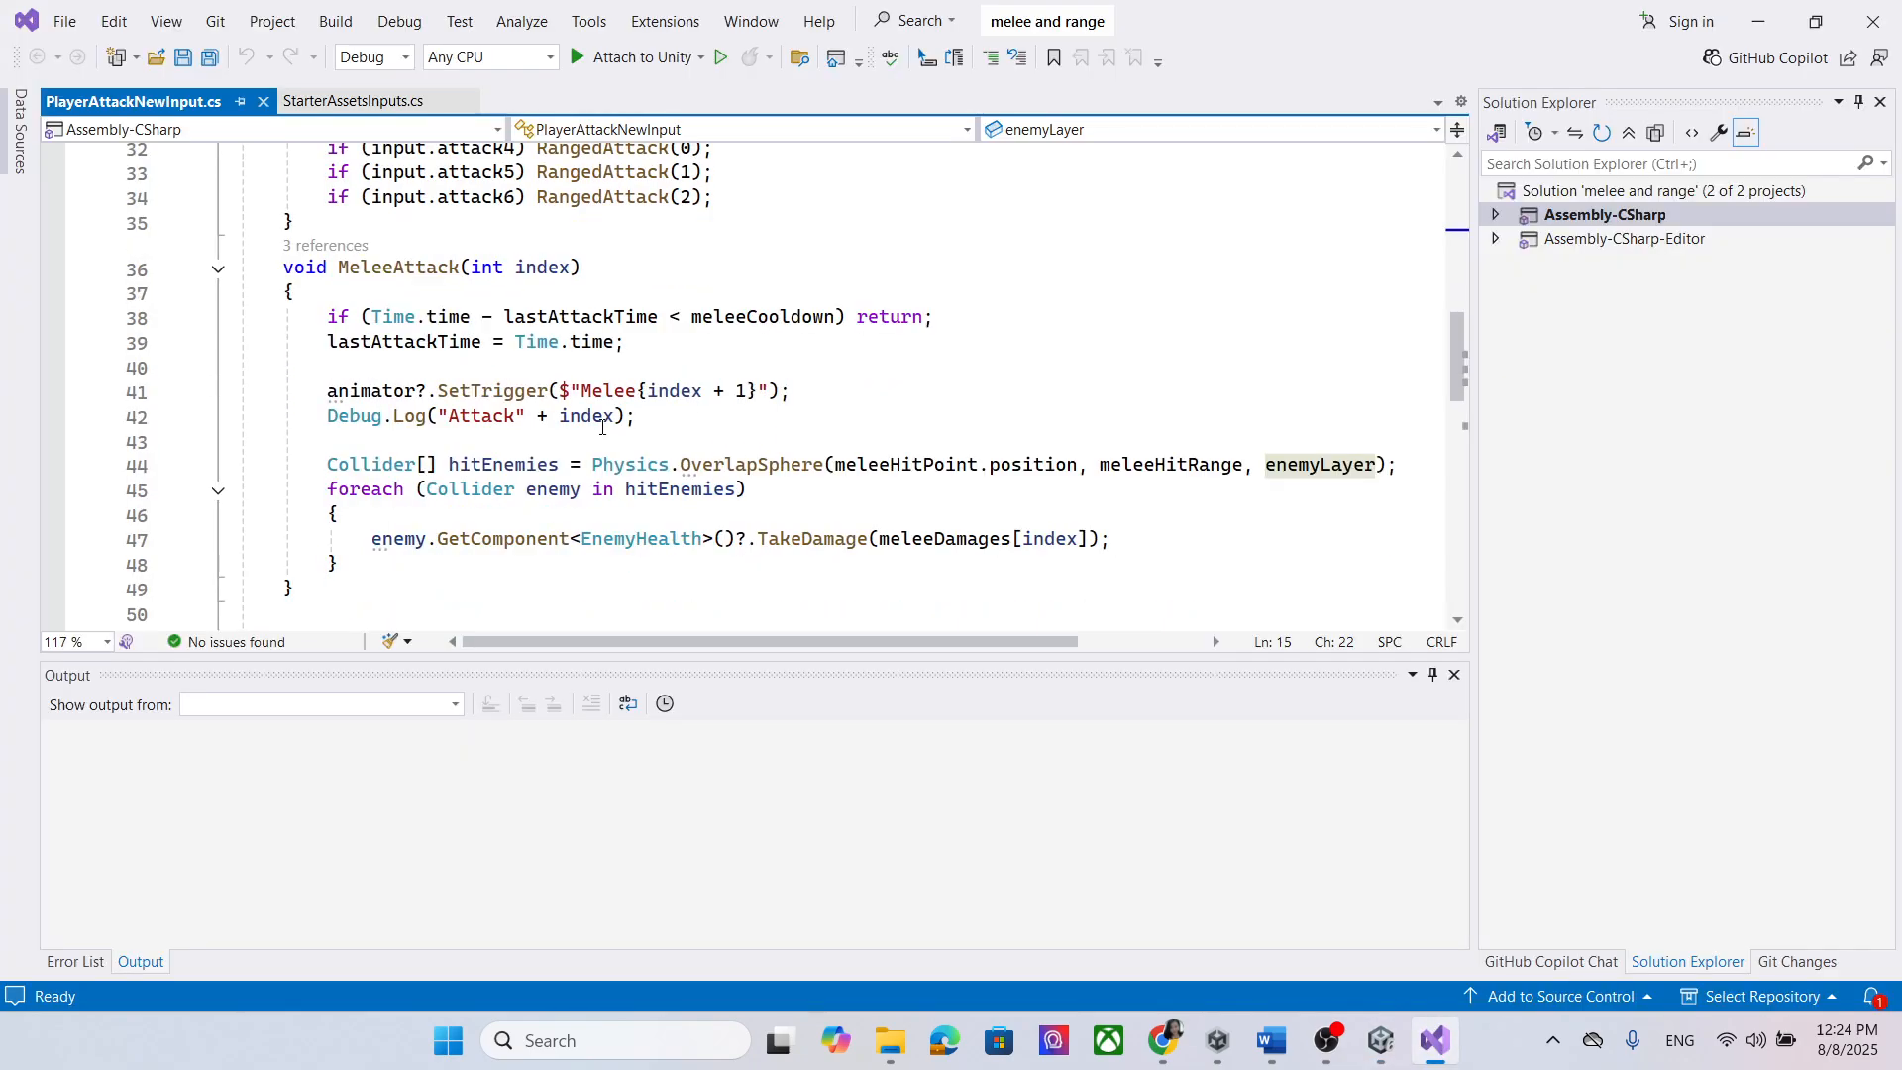
{"action": "left_click", "coordinate": [602, 426]}
{"action": "scroll", "coordinate": [658, 350], "scroll_direction": "up", "scroll_amount": 4}
{"action": "left_click", "coordinate": [435, 563]}
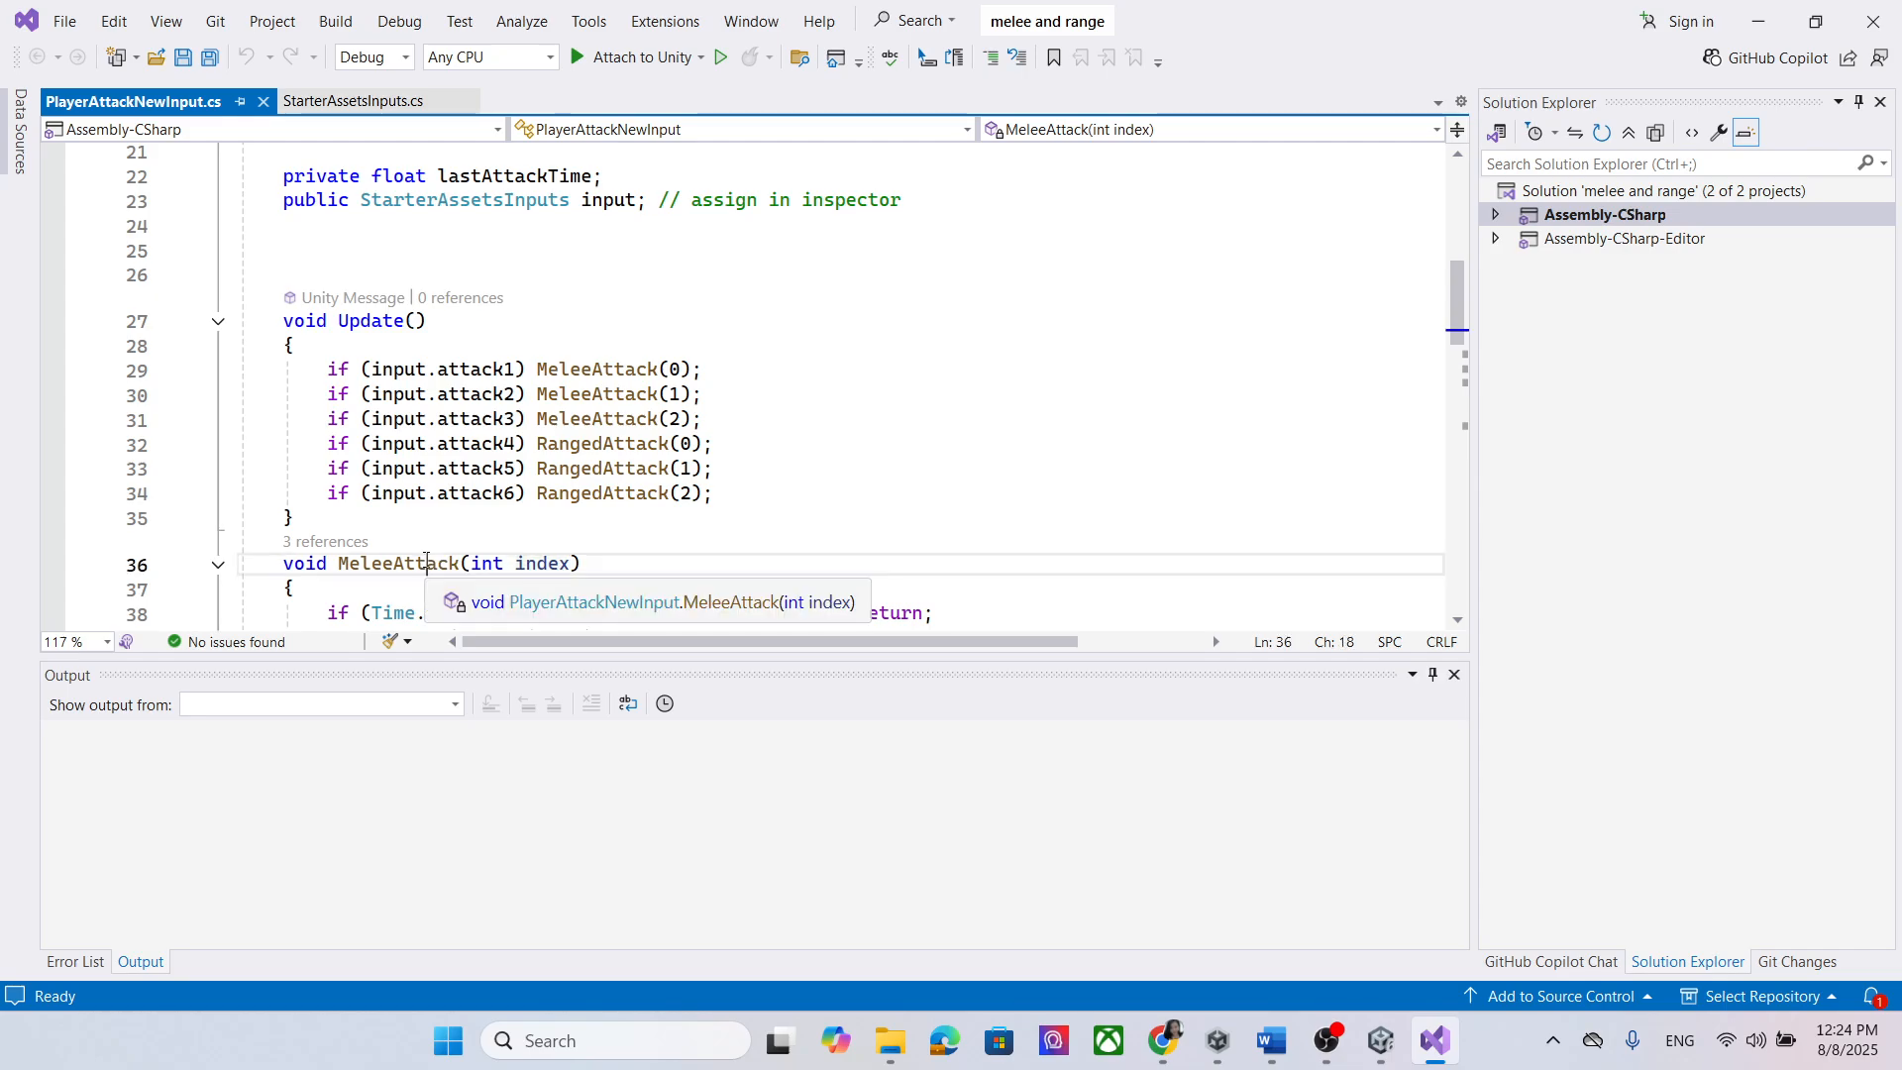
{"action": "scroll", "coordinate": [435, 555], "scroll_direction": "down", "scroll_amount": 4}
{"action": "scroll", "coordinate": [435, 555], "scroll_direction": "up", "scroll_amount": 3}
{"action": "scroll", "coordinate": [809, 390], "scroll_direction": "down", "scroll_amount": 4}
{"action": "scroll", "coordinate": [809, 389], "scroll_direction": "down", "scroll_amount": 4}
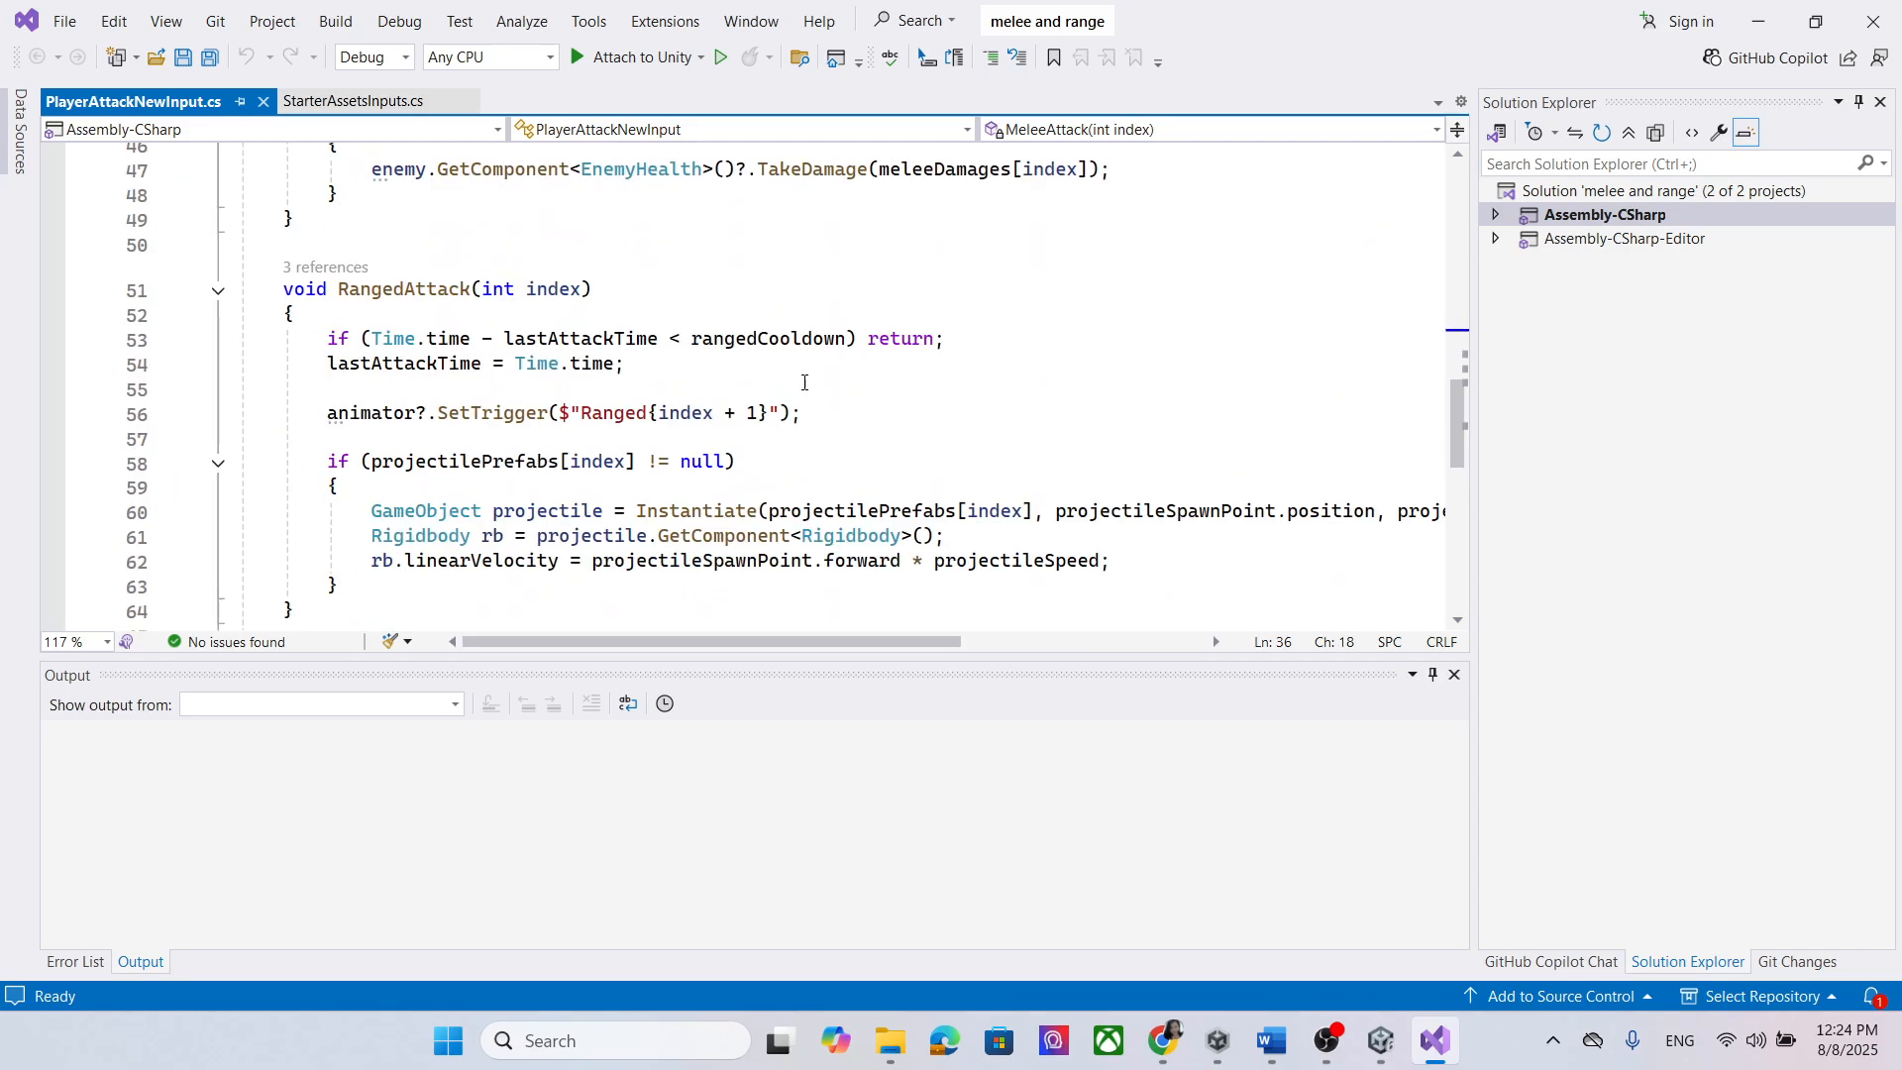
Step: Copy MeleeAttack's Debug.Log("Attack" + index) line into RangedAttack, directly below its SetTrigger call, and save the script
{"action": "scroll", "coordinate": [639, 377], "scroll_direction": "up", "scroll_amount": 4}
{"action": "left_click_drag", "start_coordinate": [651, 343], "coordinate": [321, 352]}
{"action": "key", "text": "ctrl+c"}
{"action": "scroll", "coordinate": [594, 386], "scroll_direction": "down", "scroll_amount": 5}
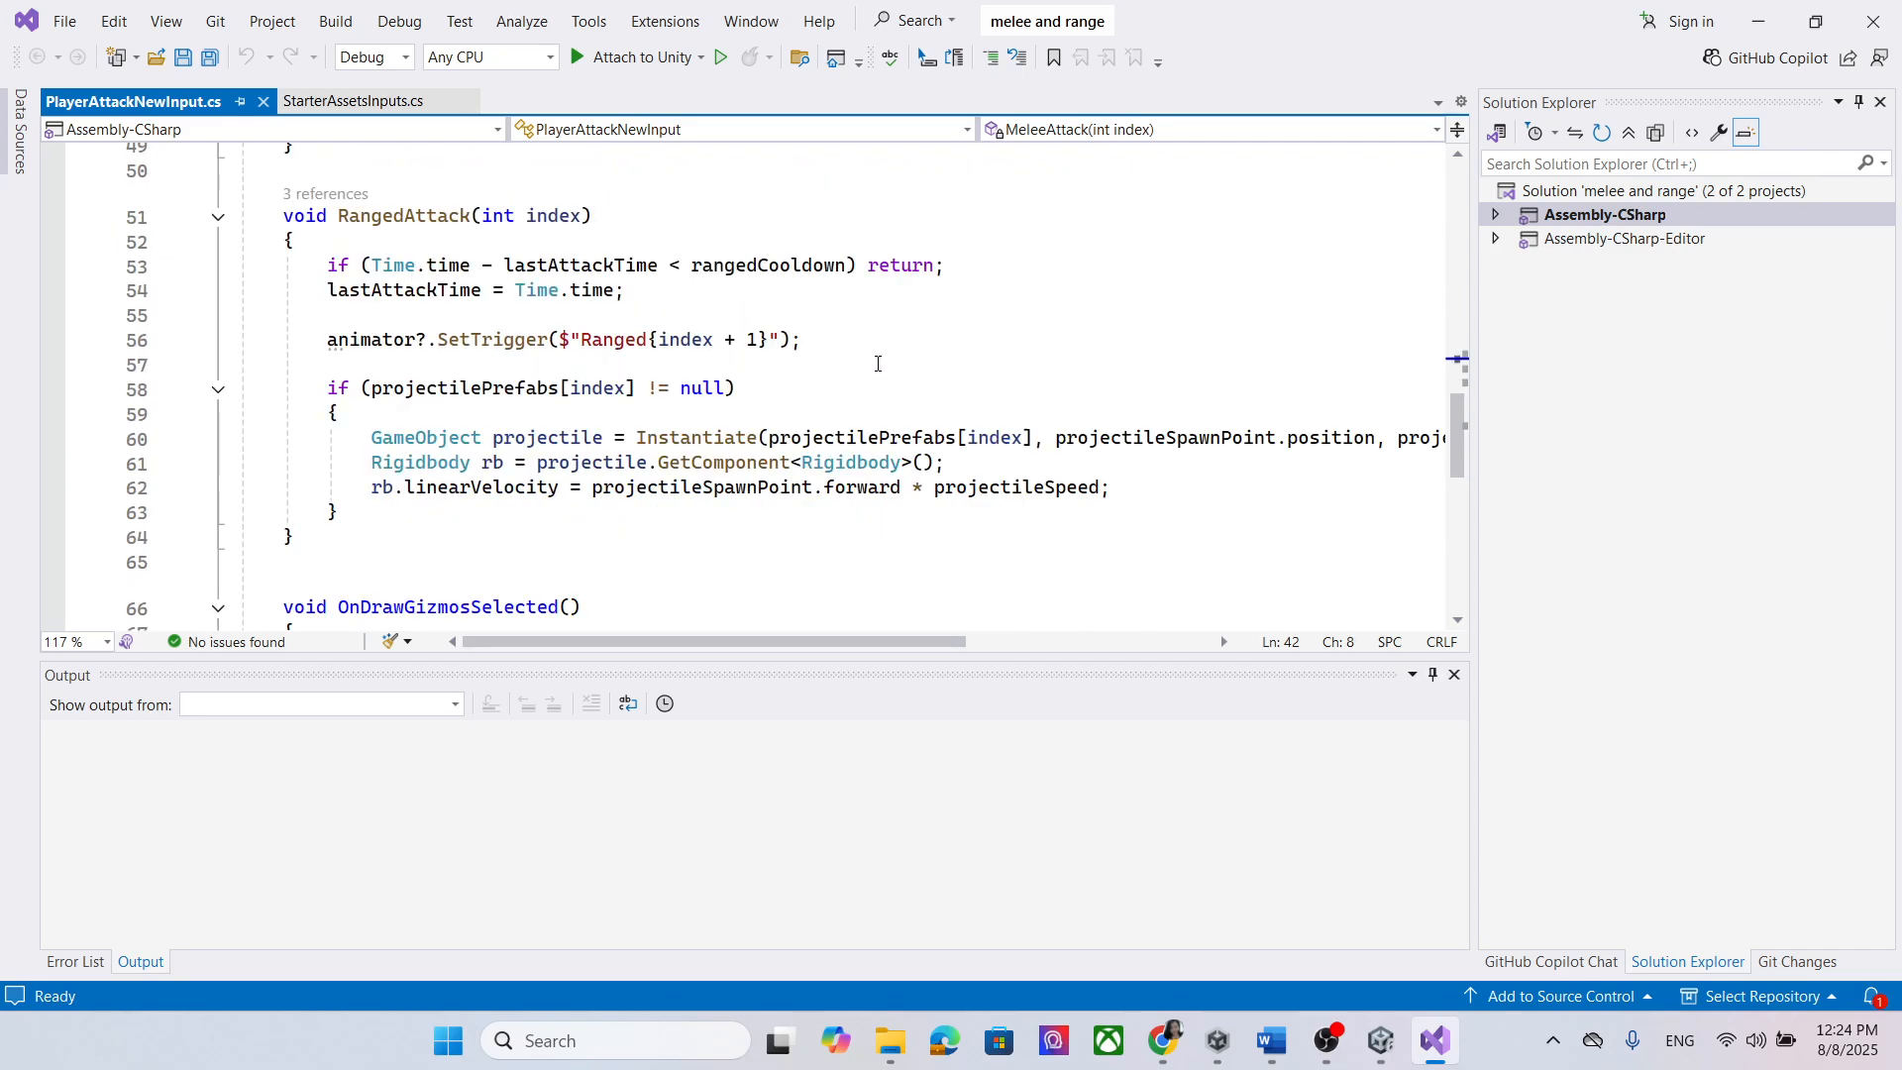
{"action": "left_click", "coordinate": [873, 345]}
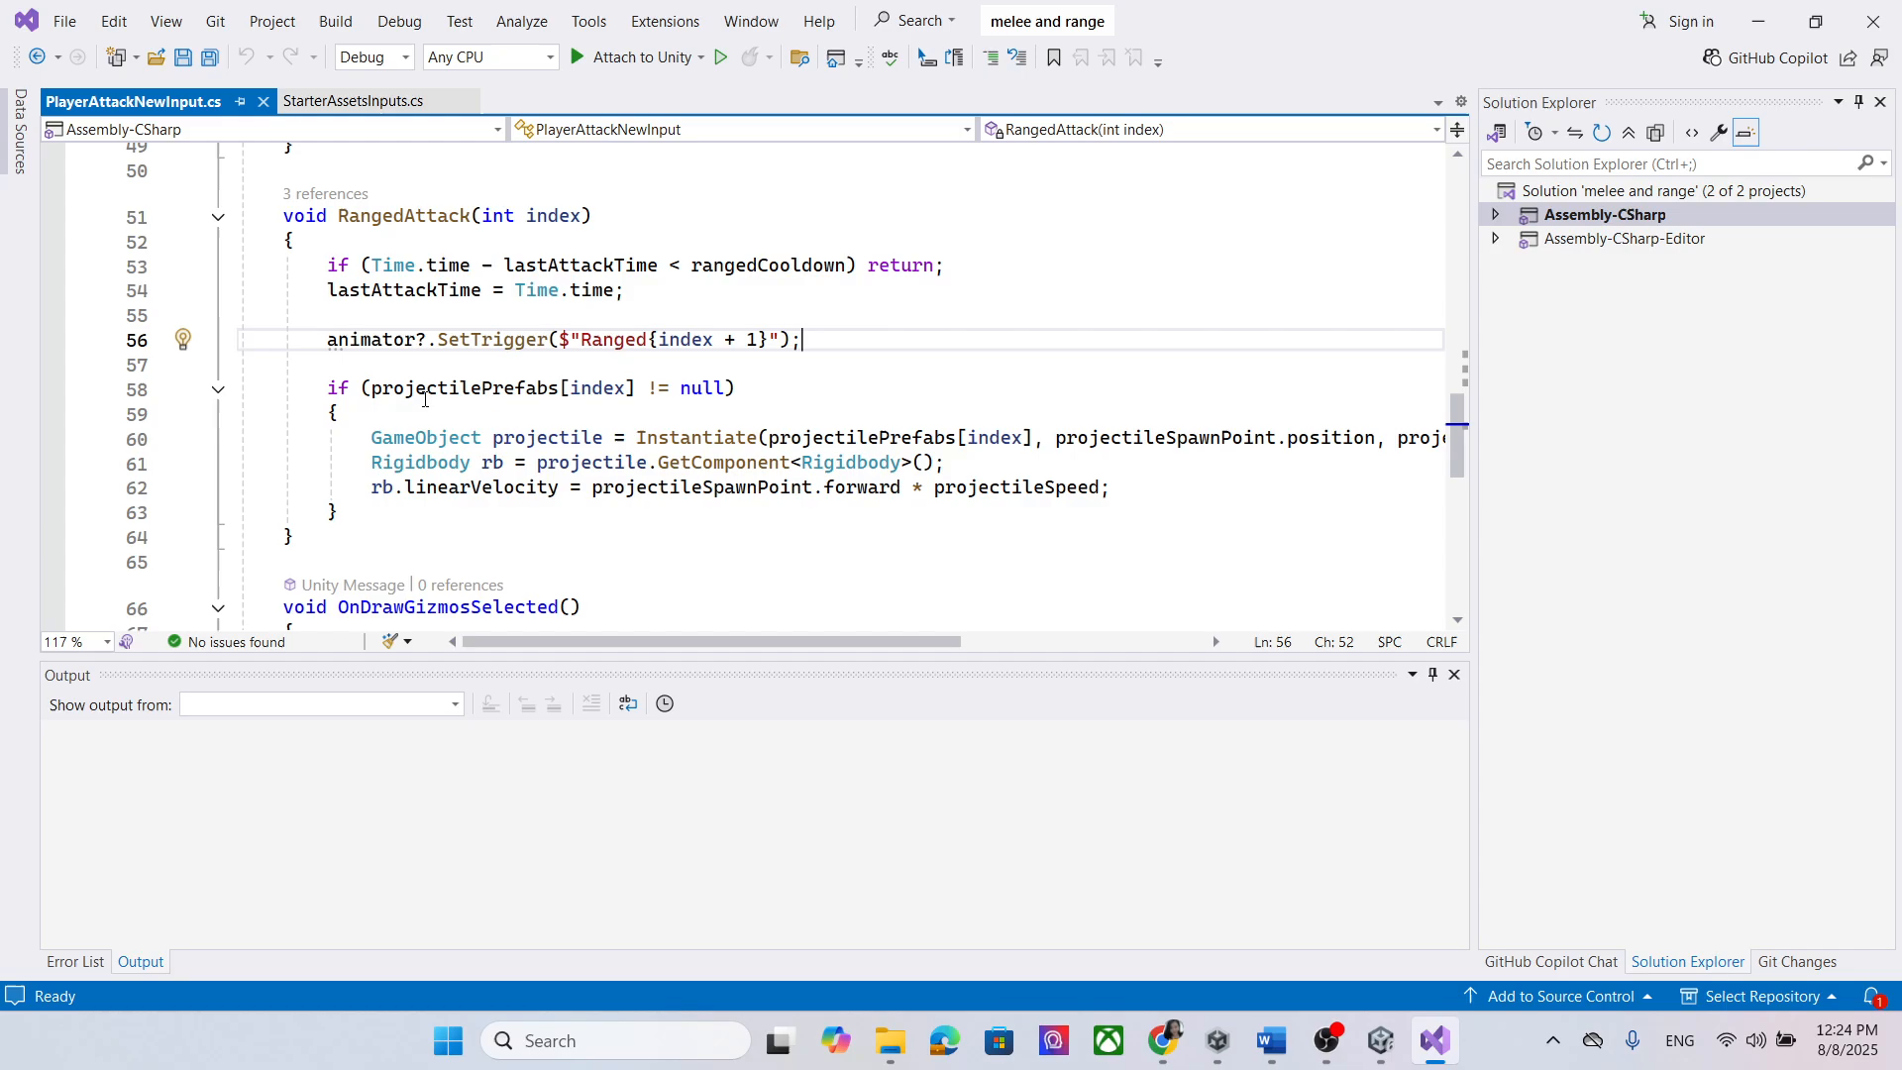
{"action": "key", "text": "Return"}
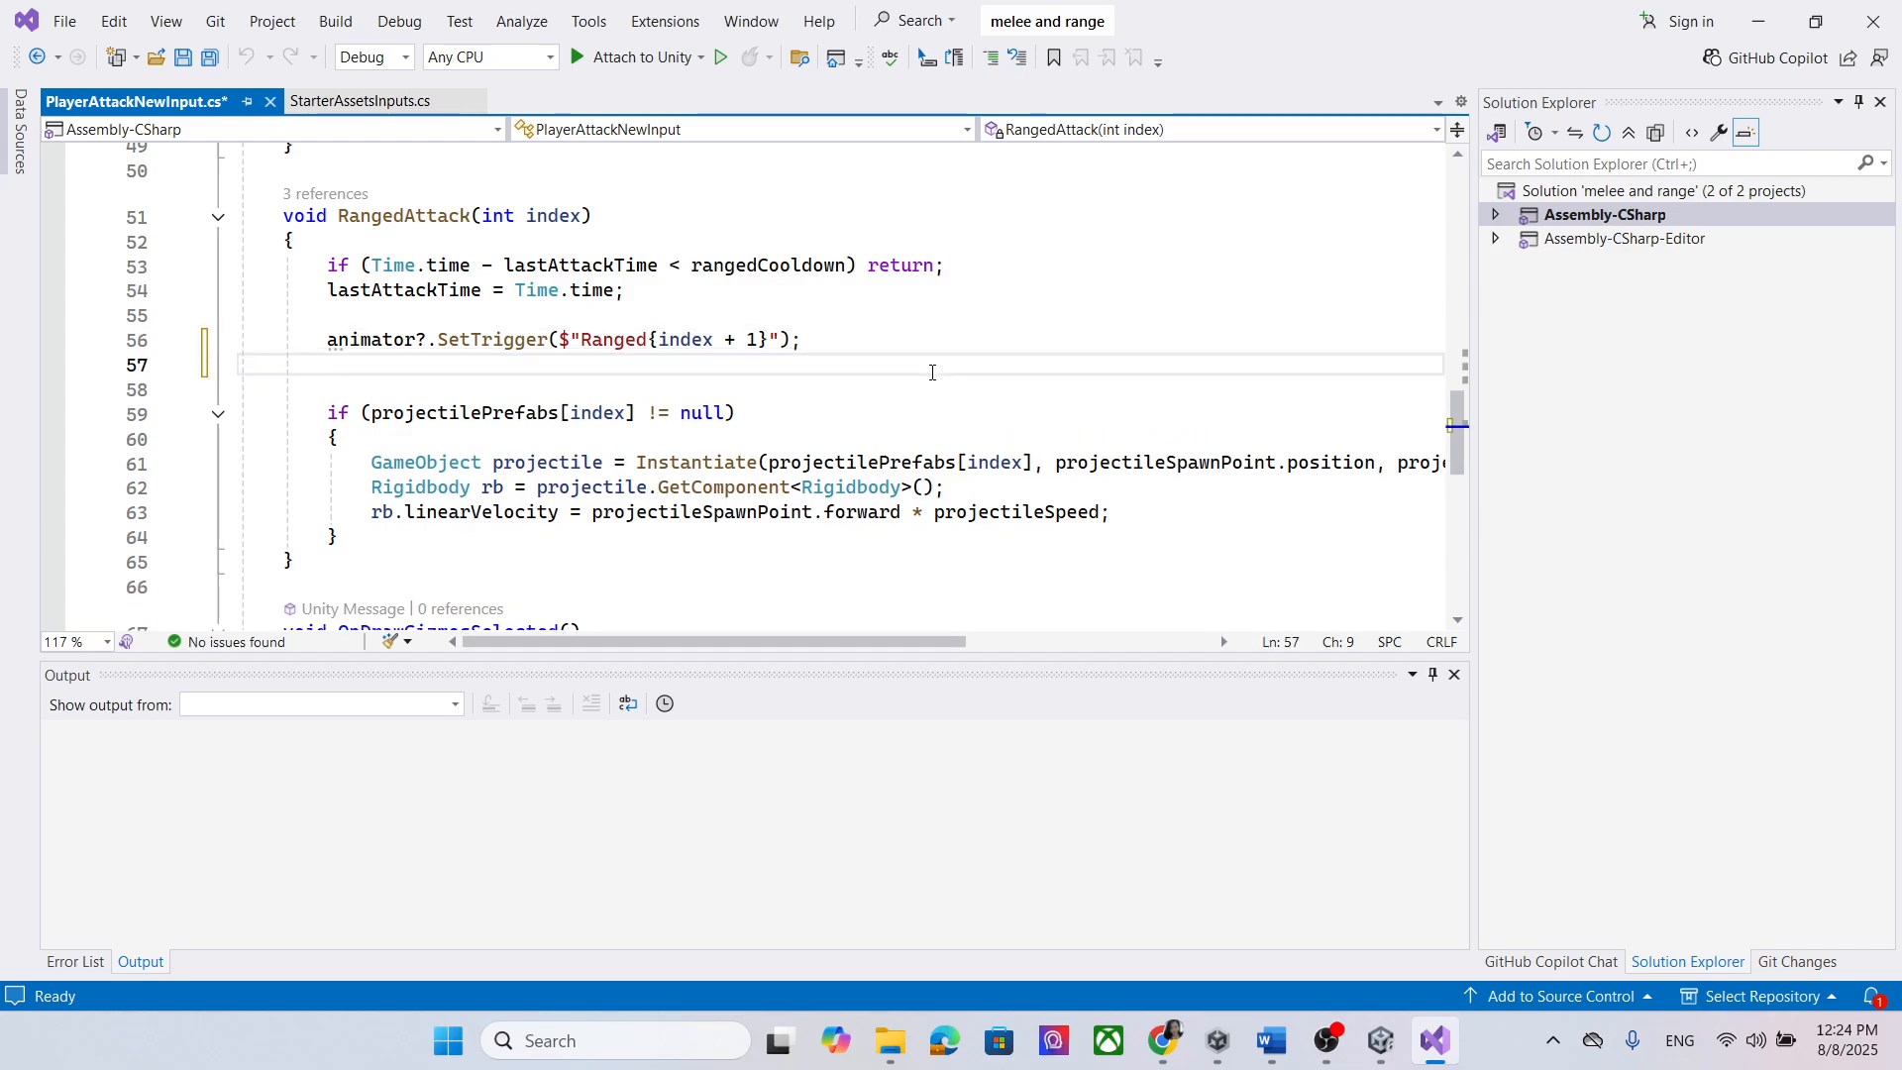
{"action": "key", "text": "ctrl+v"}
{"action": "key", "text": "ctrl+s"}
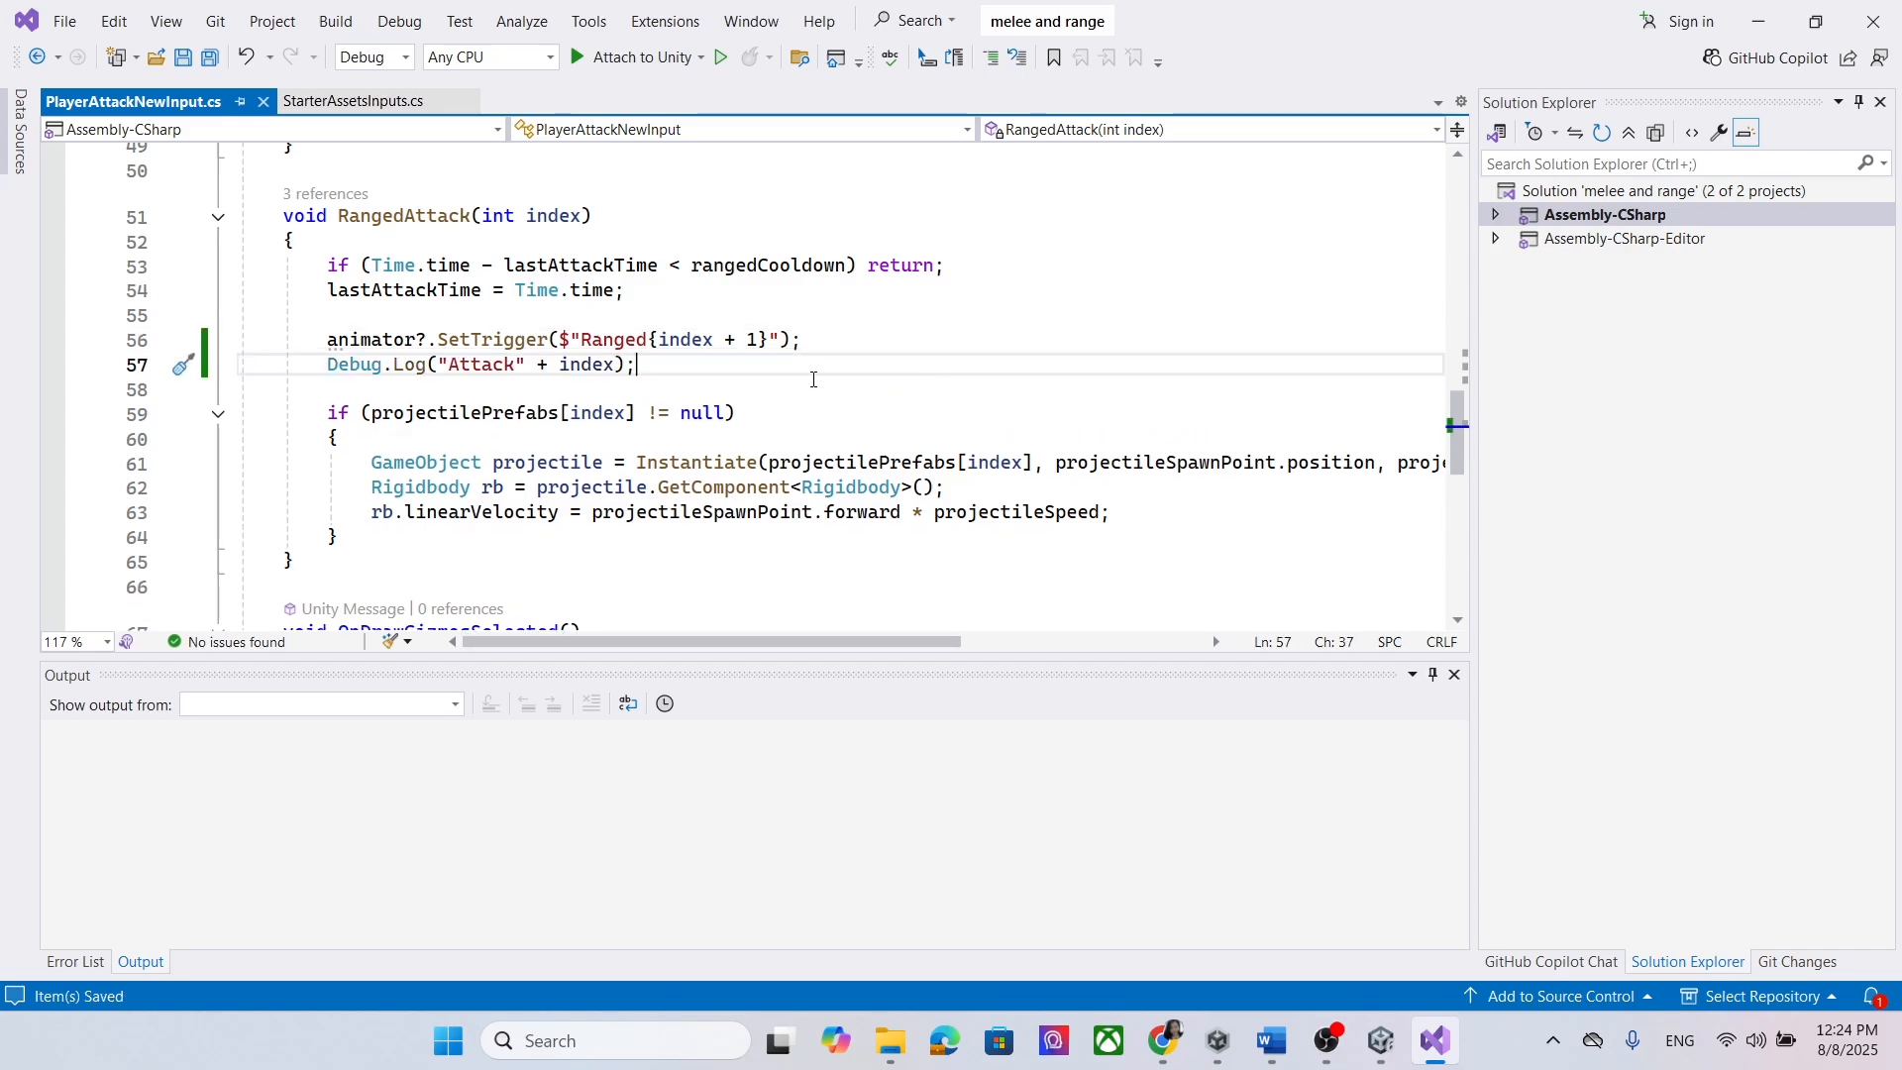
Step: Prefix the text of RangedAttack's log message with "range"
{"action": "left_click_drag", "start_coordinate": [514, 366], "coordinate": [447, 365]}
{"action": "left_click", "coordinate": [449, 347]}
{"action": "left_click", "coordinate": [451, 366]}
{"action": "type", "text": "range"}
Step: Change MeleeAttack's log message text to "melee Attack" and save the script
{"action": "scroll", "coordinate": [680, 492], "scroll_direction": "up", "scroll_amount": 5}
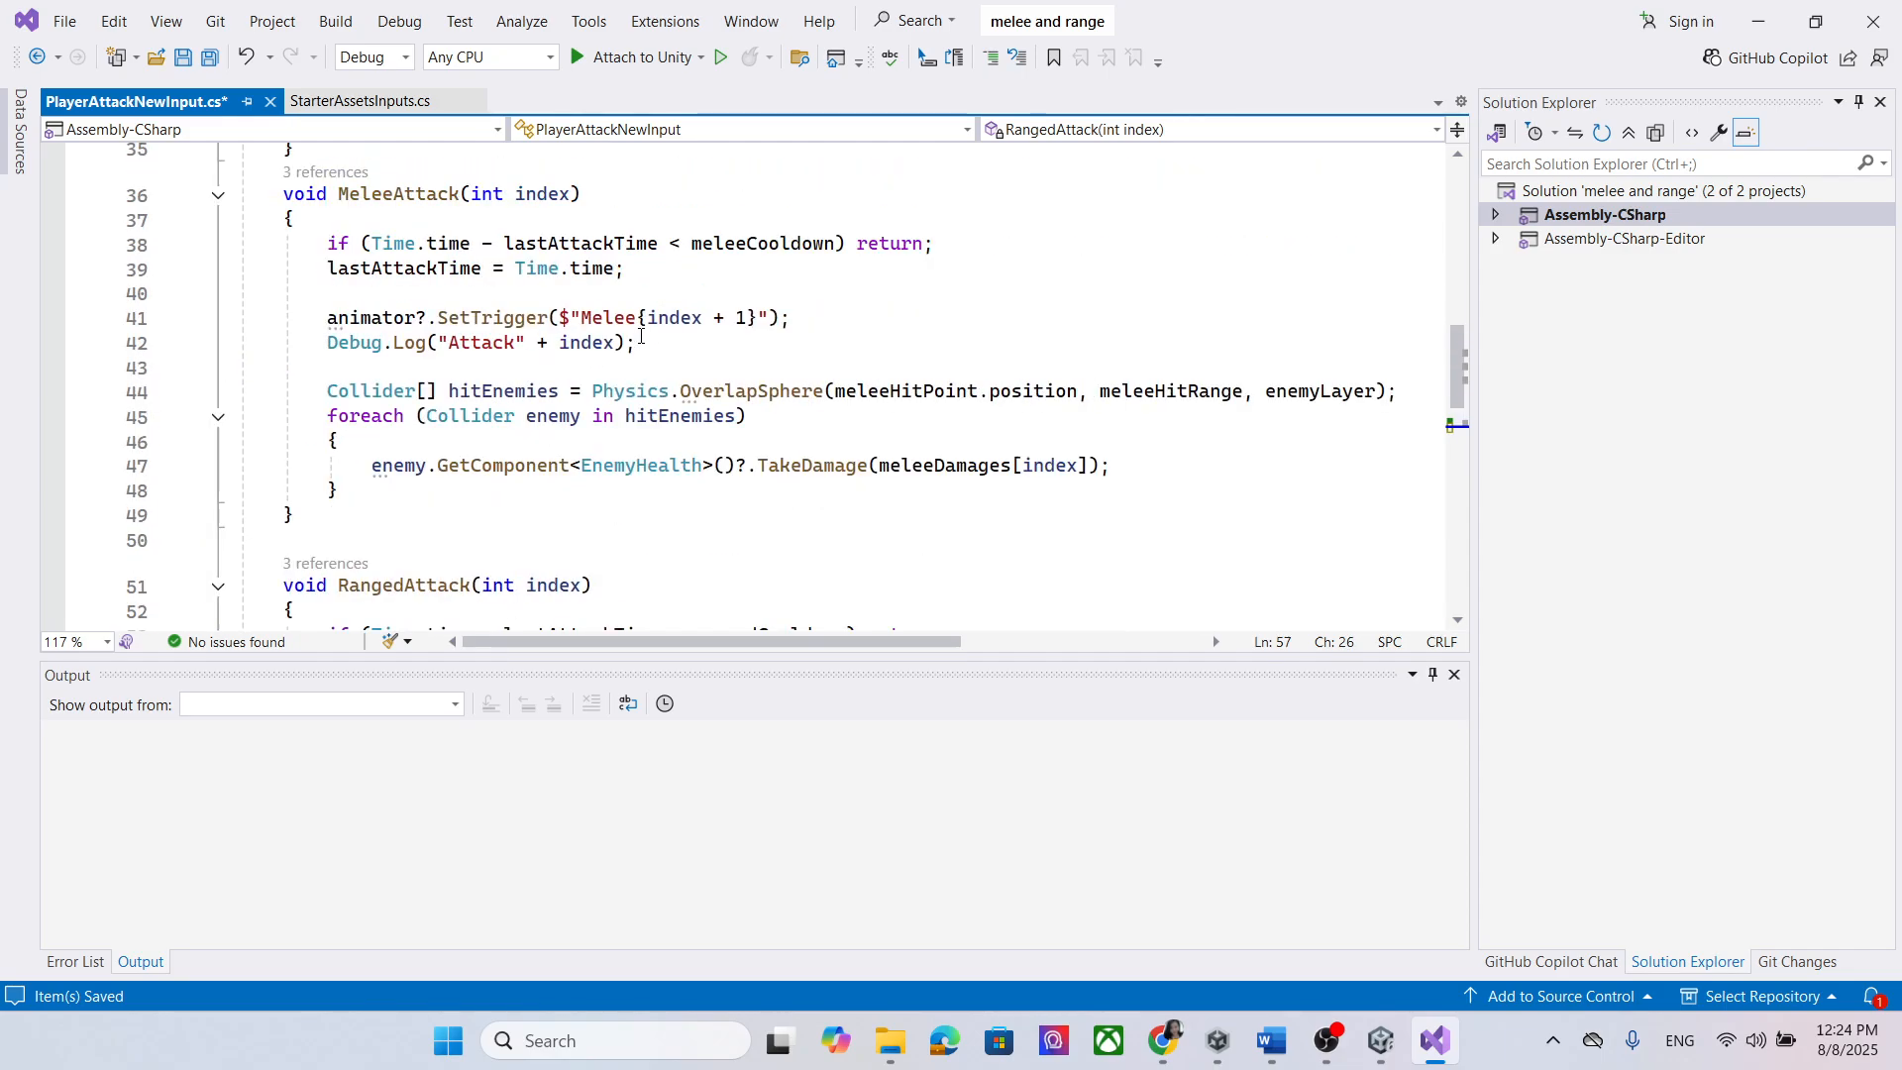
{"action": "left_click", "coordinate": [451, 342]}
{"action": "type", "text": "melee"}
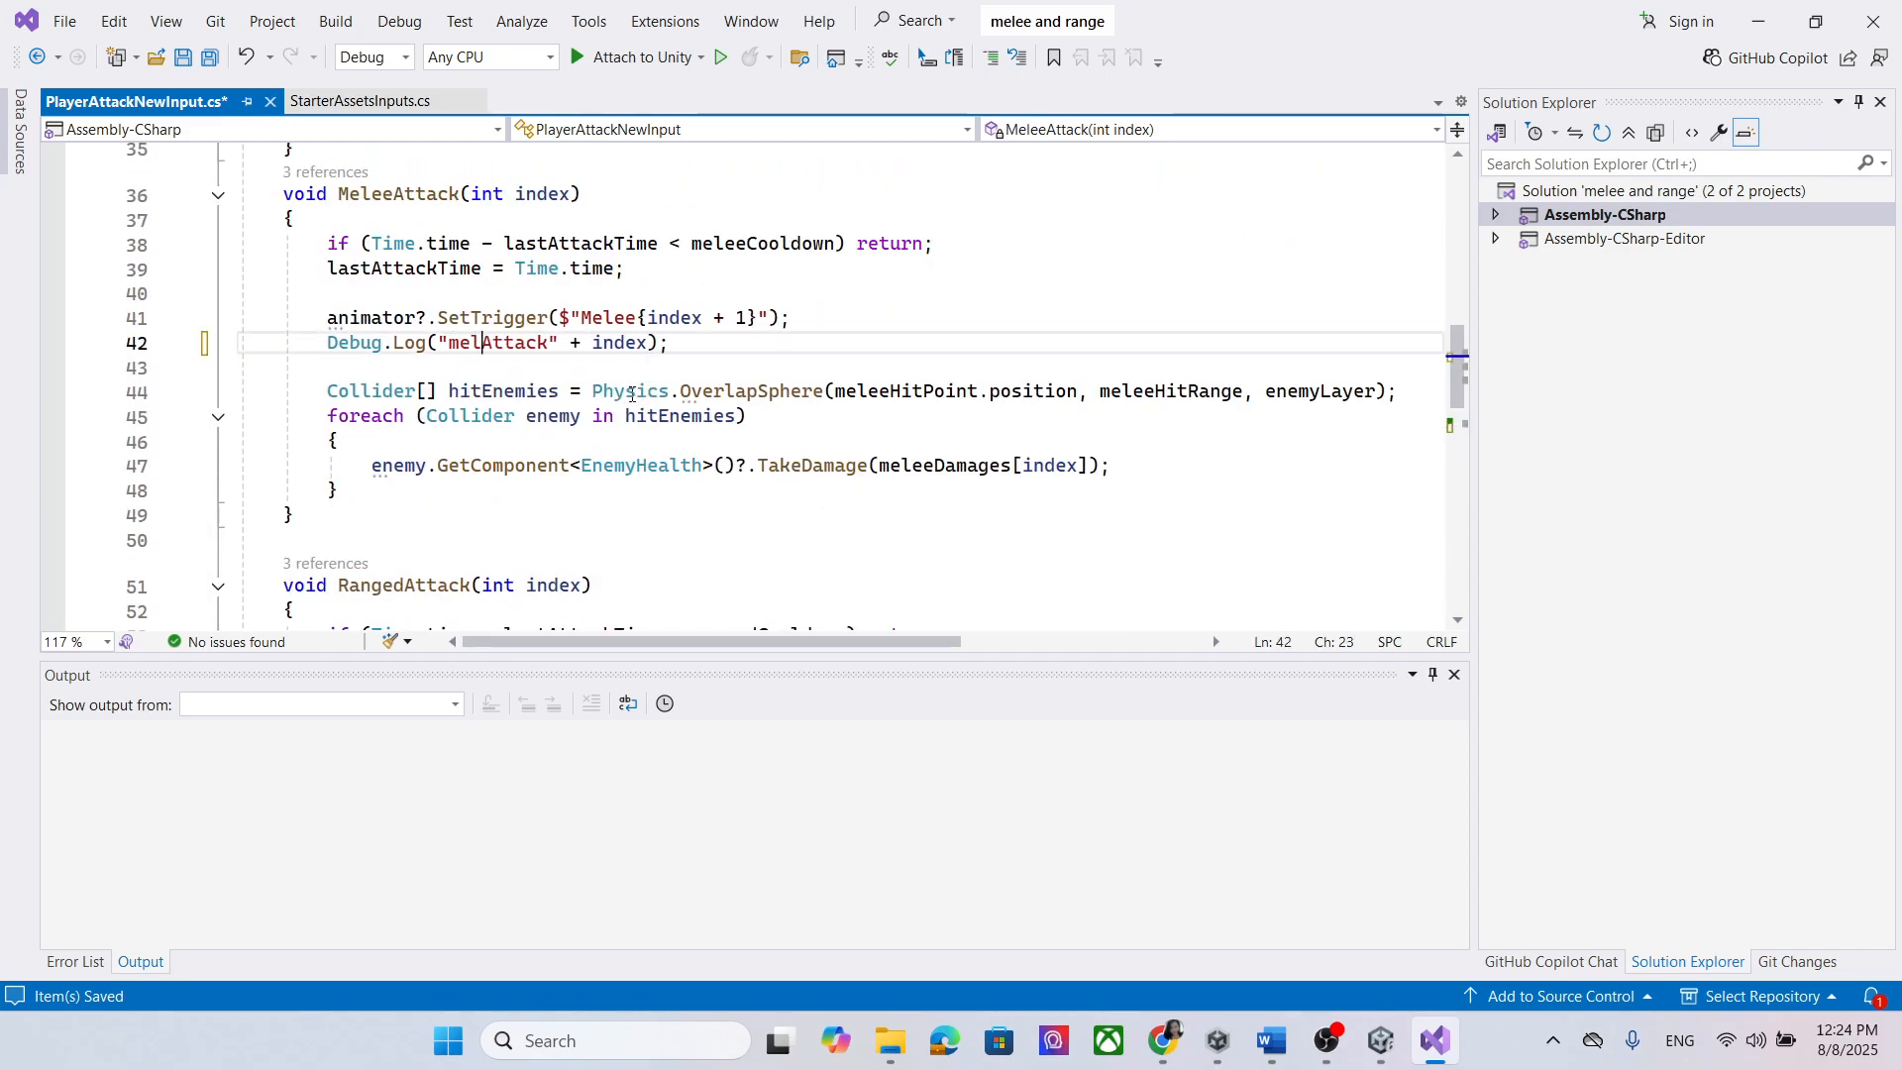
{"action": "key", "text": "ctrl+s"}
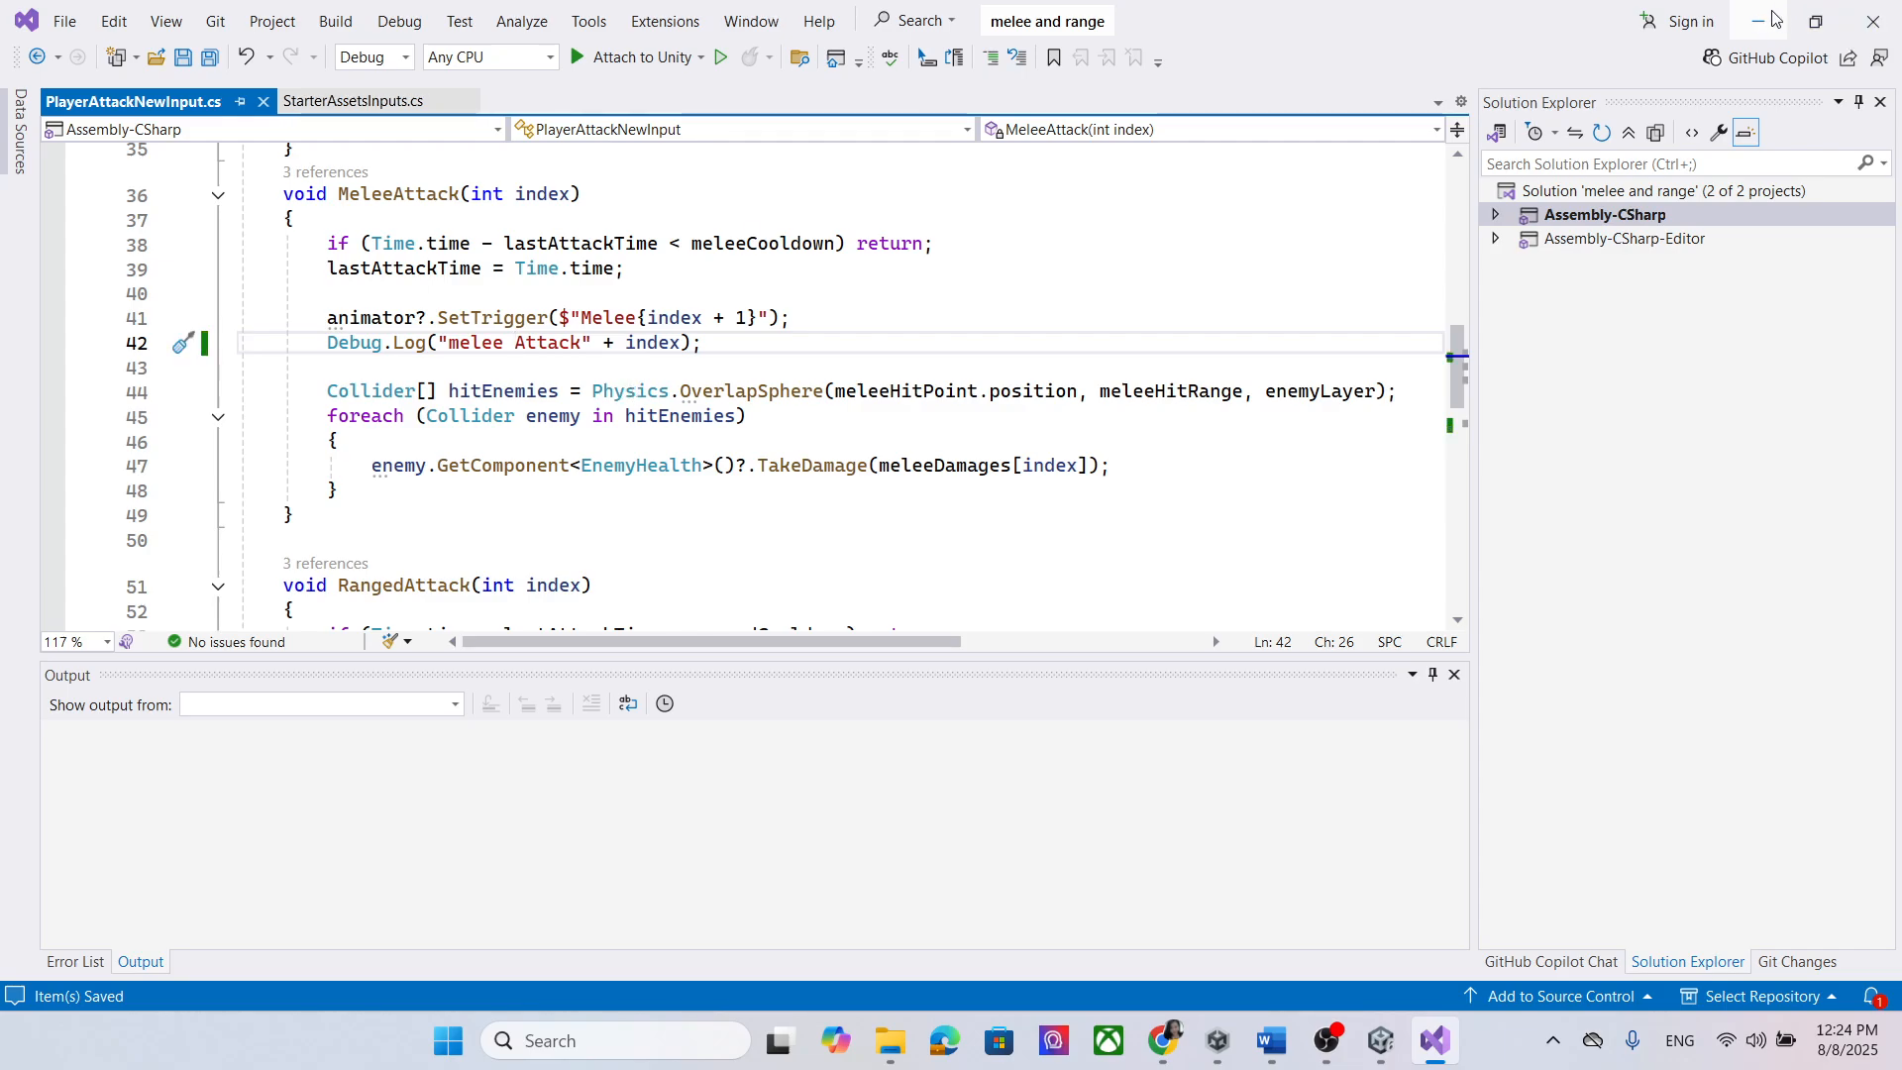
Step: Return to Unity, run the scene, trigger attacks repeatedly while checking the Console log, and stop play mode
{"action": "left_click", "coordinate": [1759, 20]}
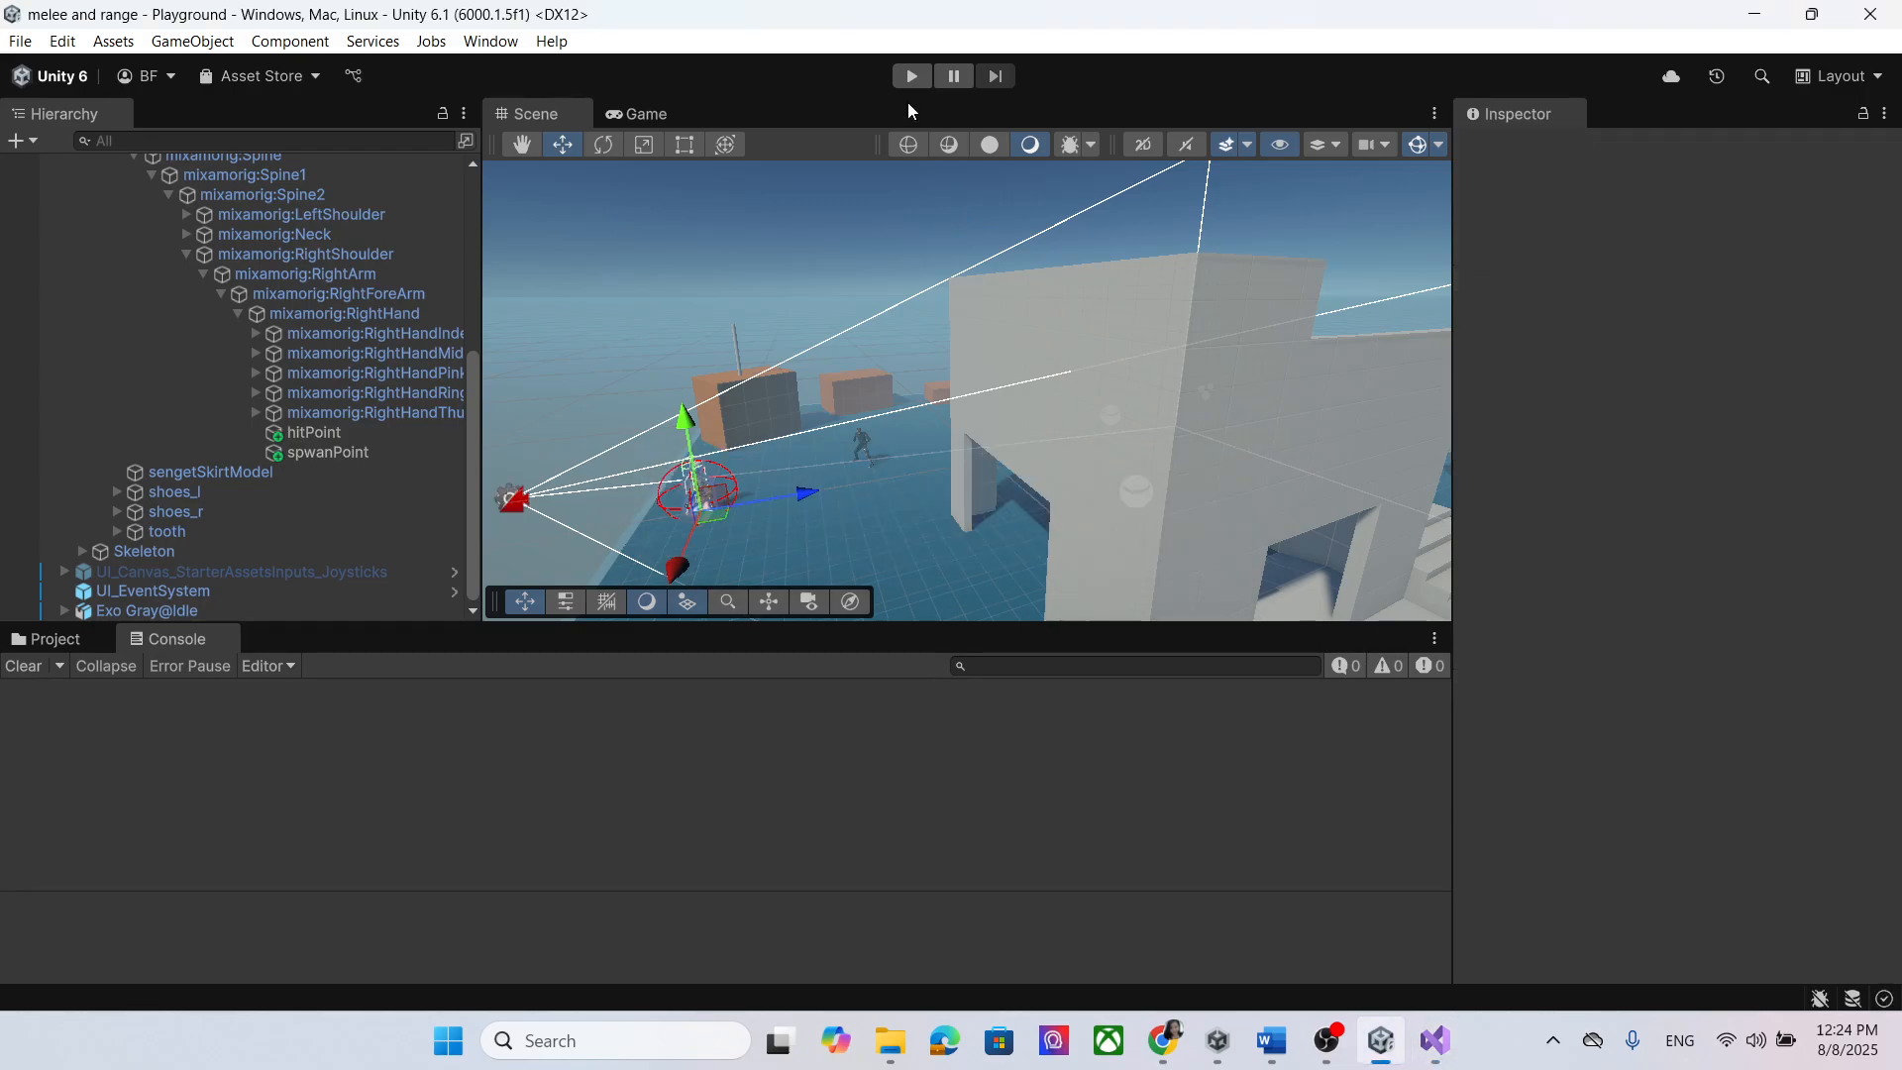
{"action": "left_click", "coordinate": [913, 75]}
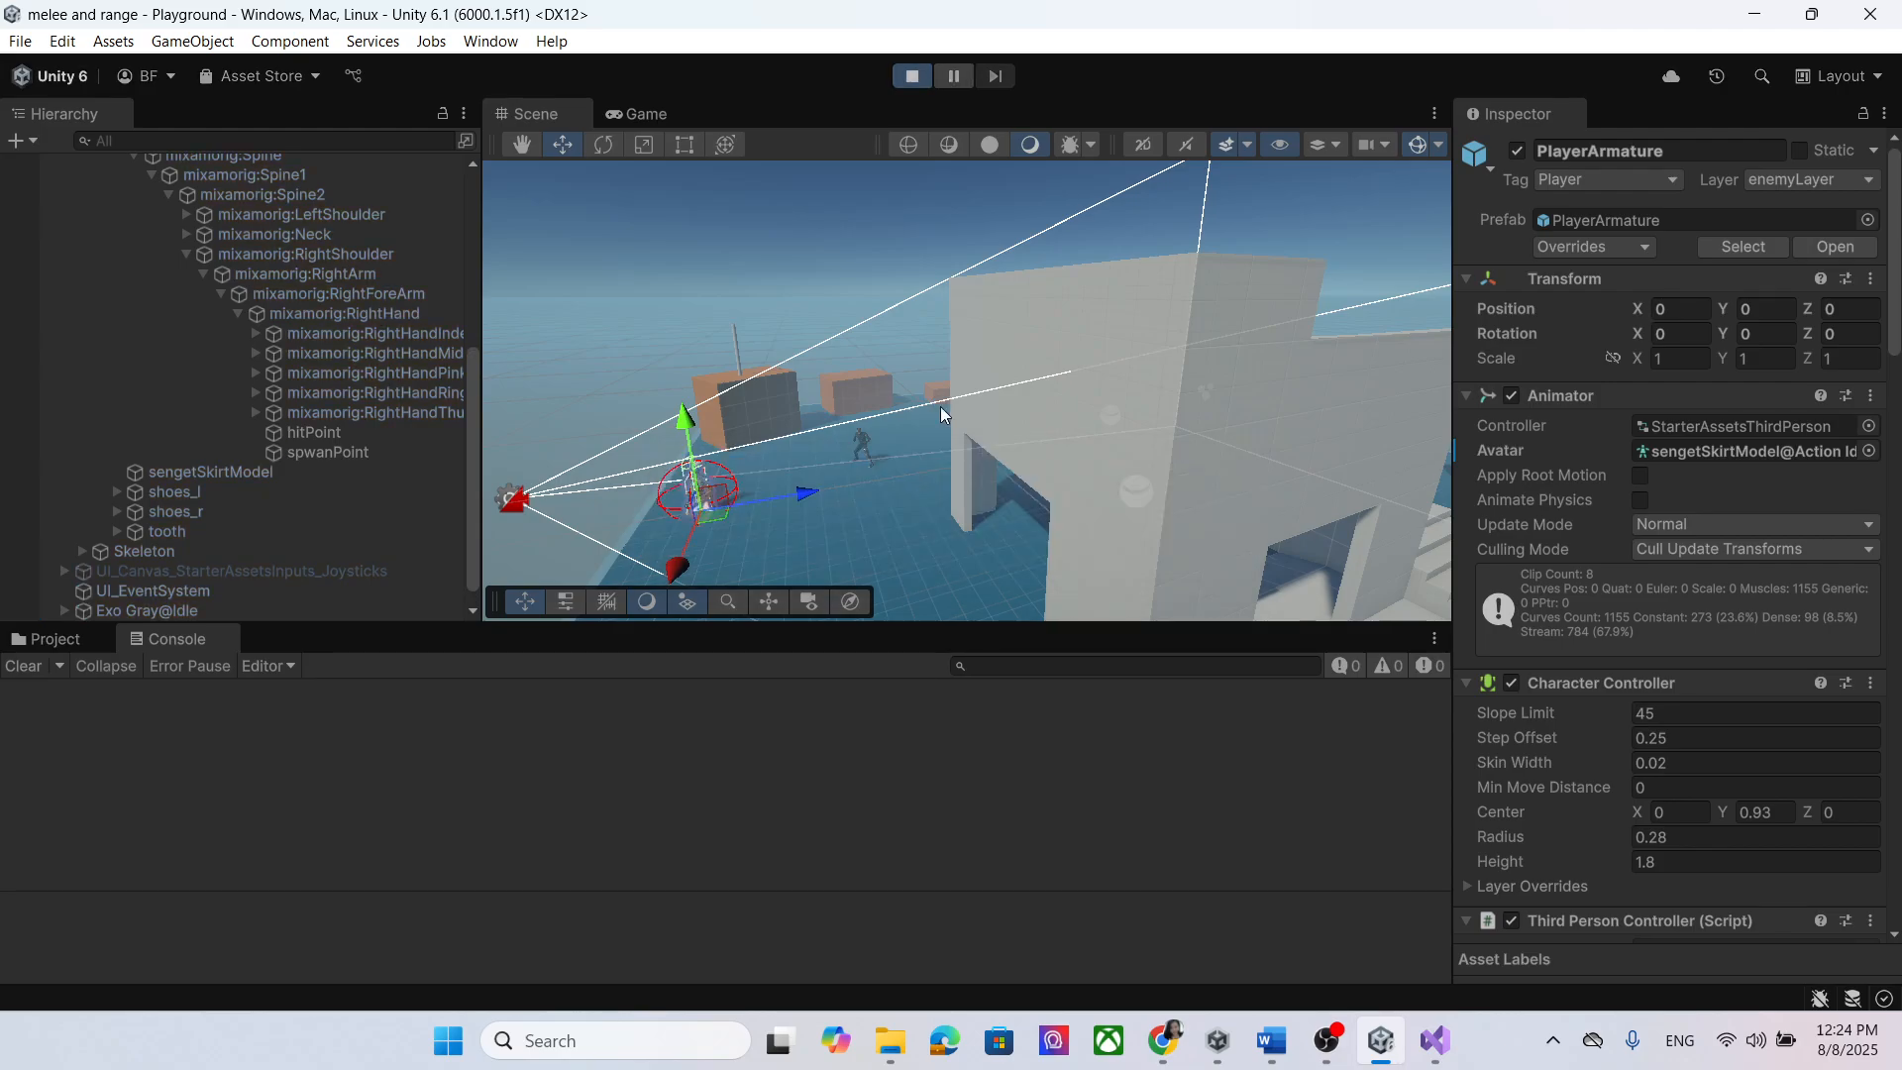
{"action": "left_click", "coordinate": [959, 444]}
{"action": "left_click", "coordinate": [959, 444]}
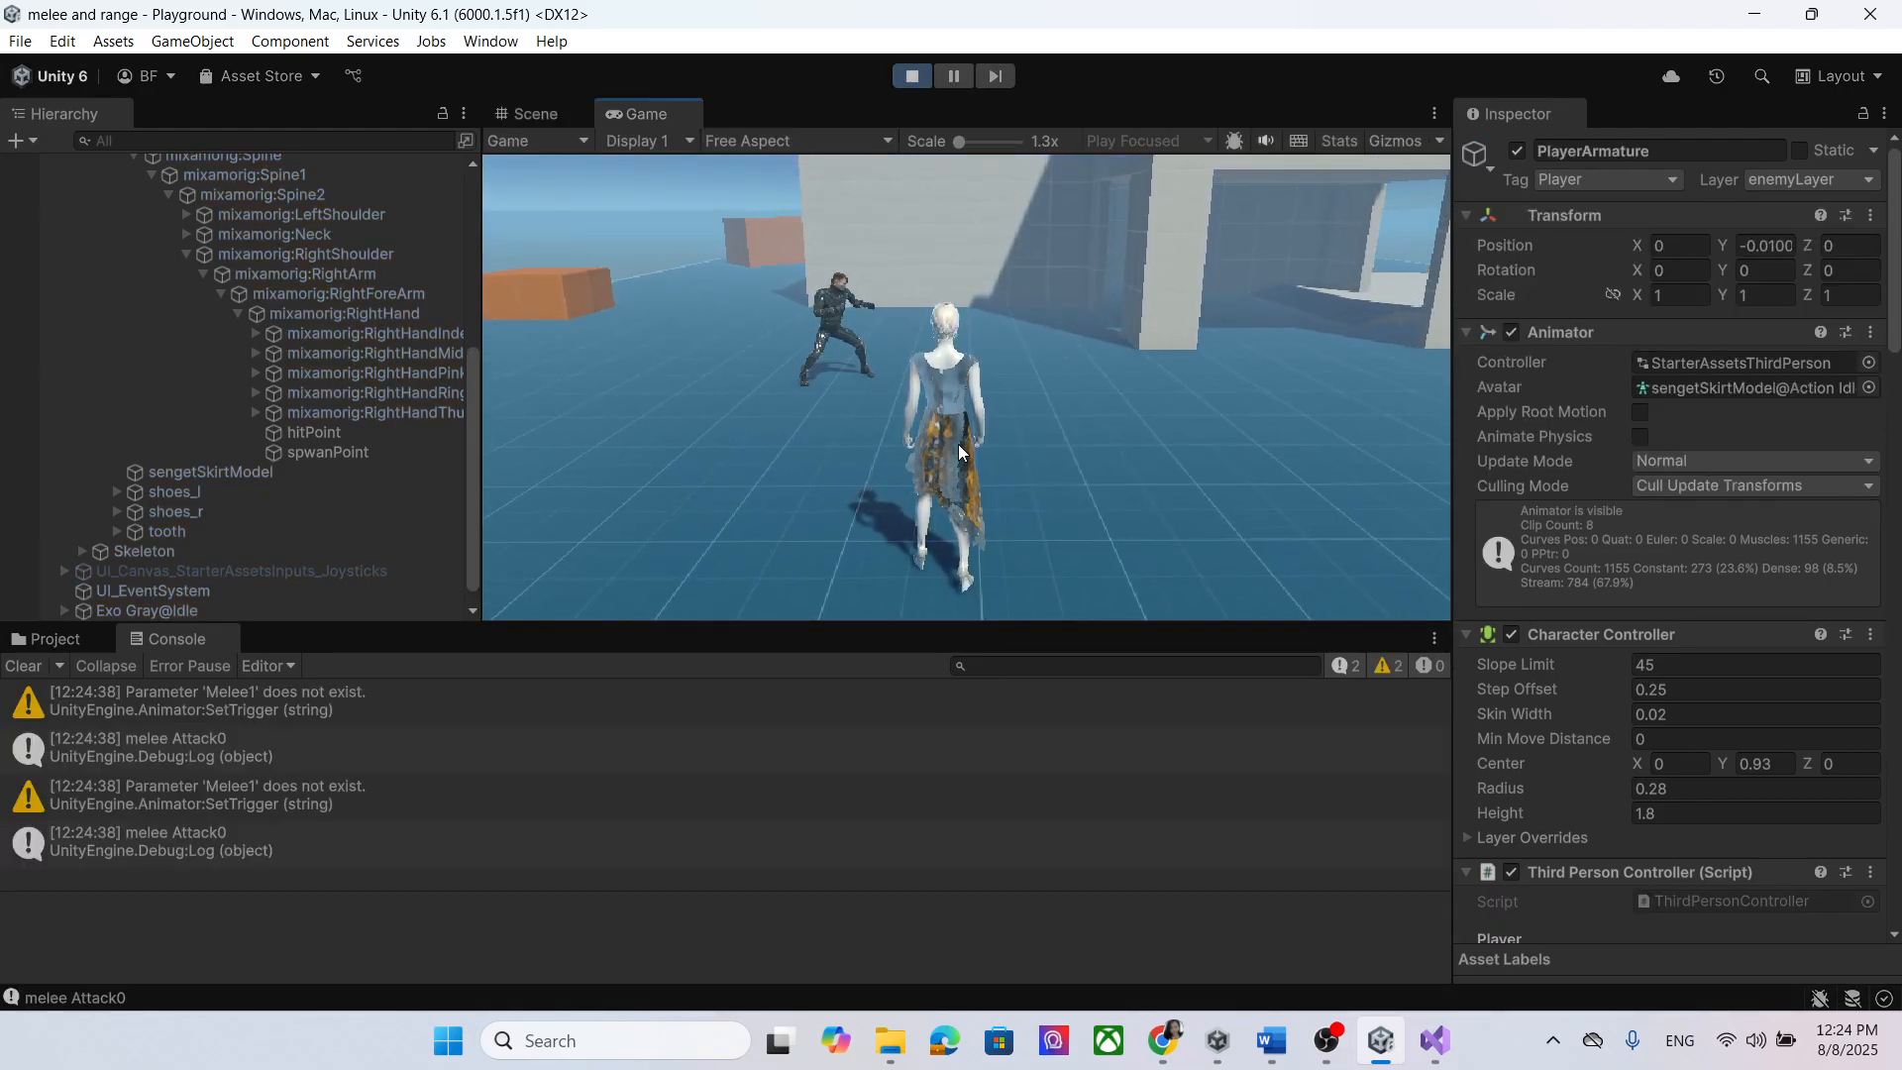
{"action": "left_click", "coordinate": [959, 444]}
{"action": "left_click", "coordinate": [959, 444]}
{"action": "left_click", "coordinate": [959, 443]}
{"action": "left_click", "coordinate": [925, 461]}
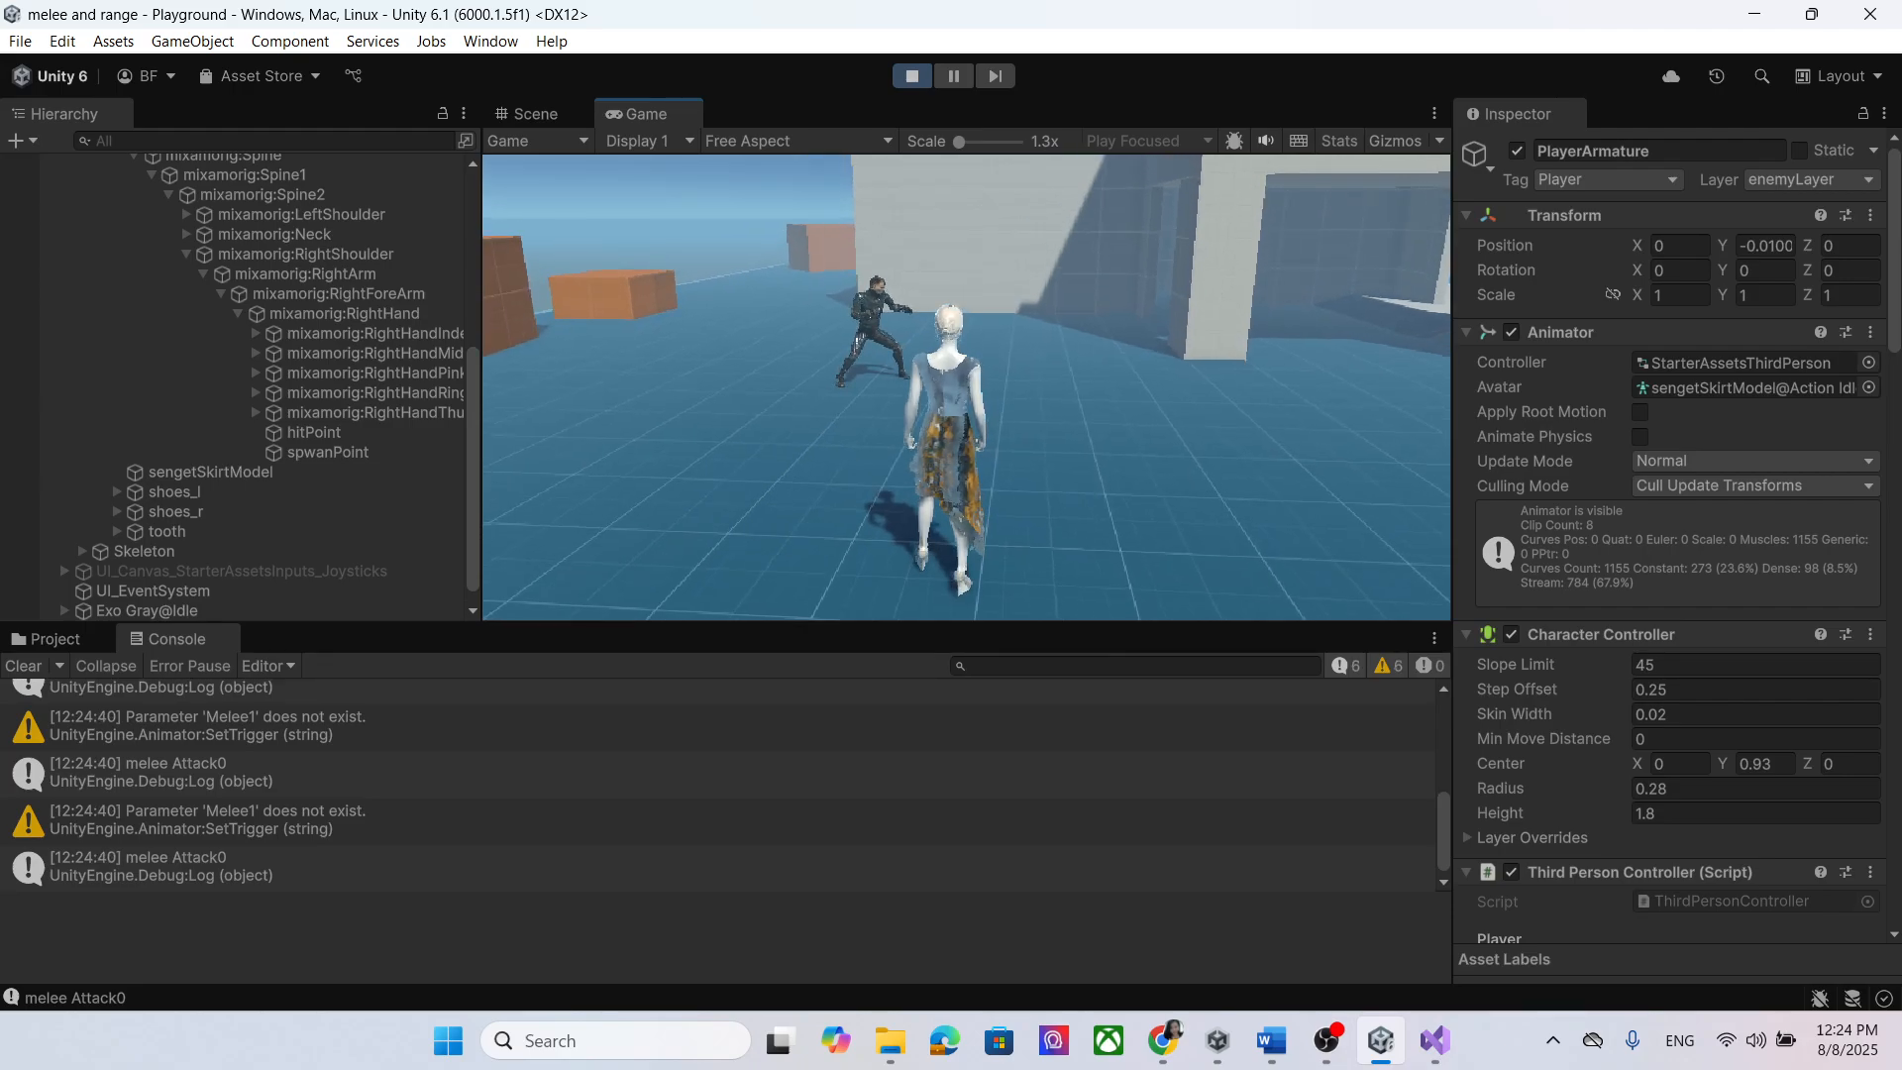
{"action": "left_click", "coordinate": [925, 462]}
{"action": "left_click", "coordinate": [926, 462]}
{"action": "left_click", "coordinate": [925, 461]}
{"action": "left_click", "coordinate": [926, 461]}
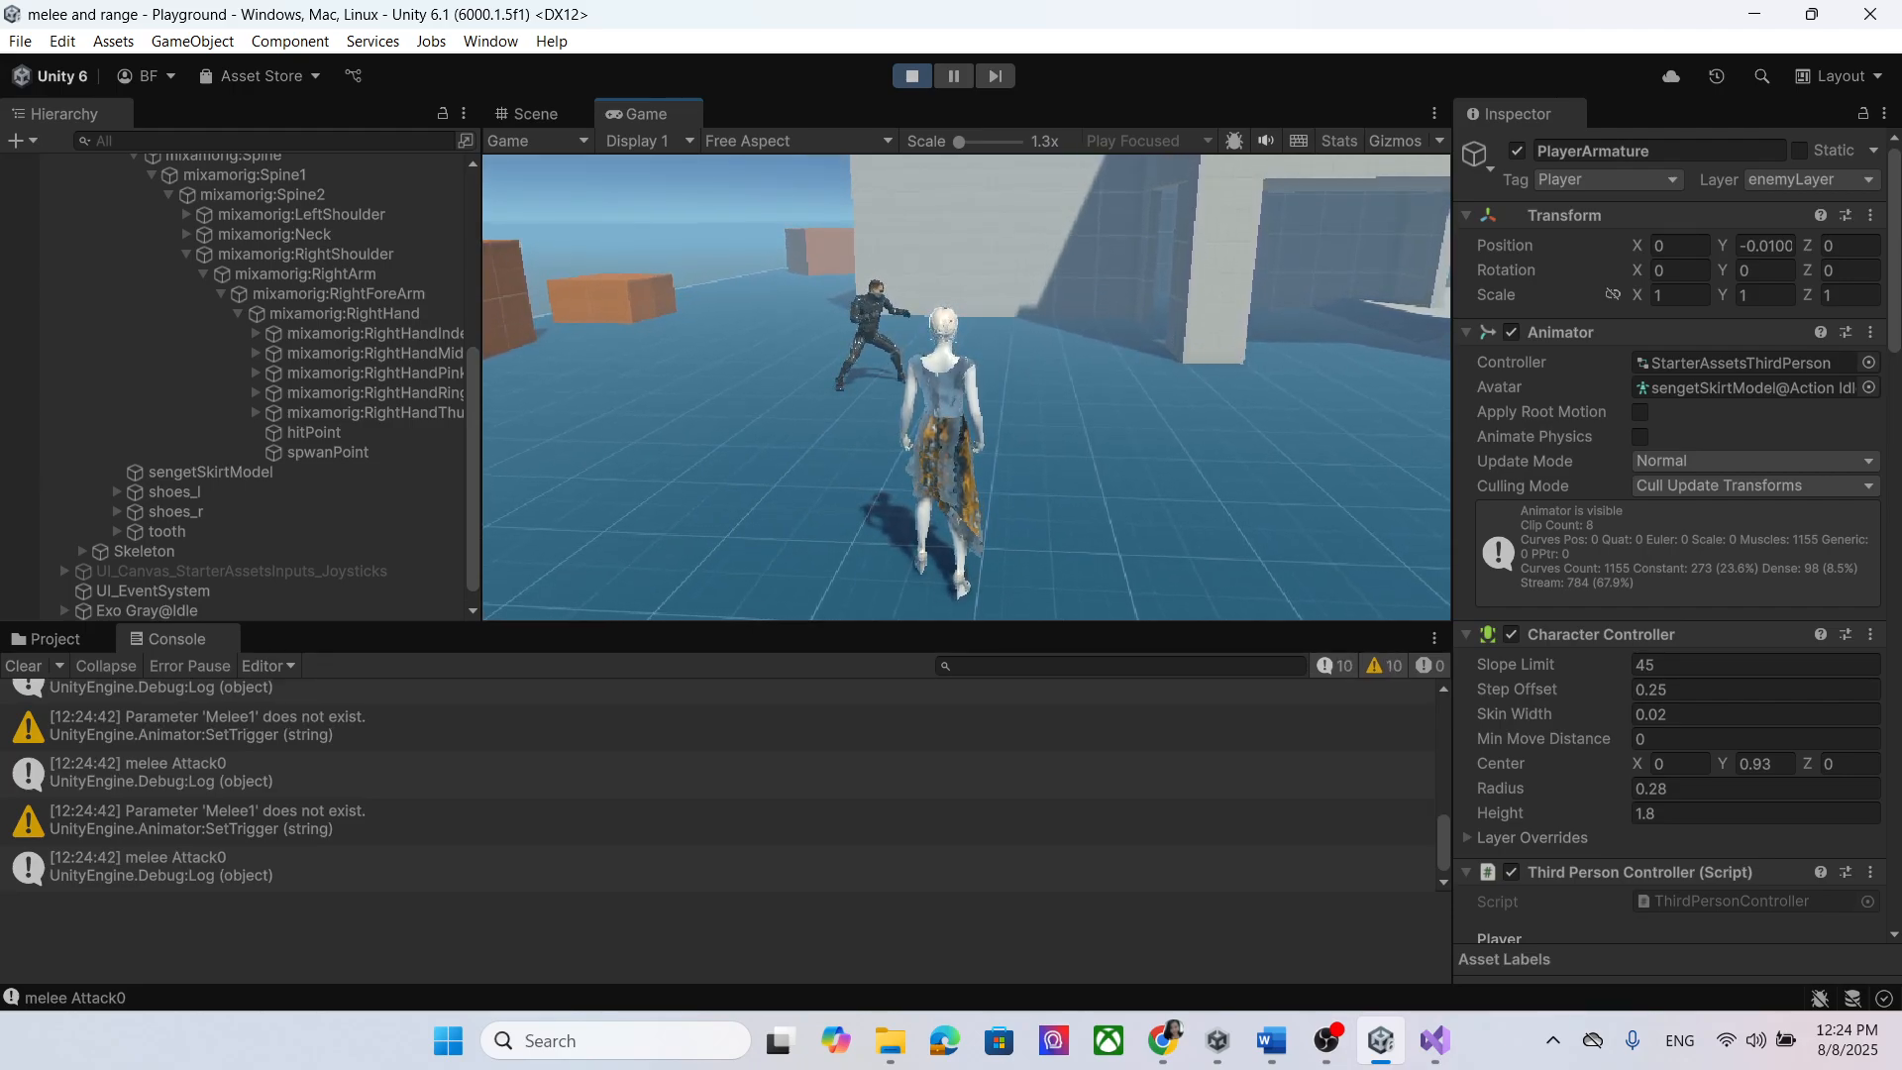
{"action": "left_click", "coordinate": [925, 461]}
{"action": "left_click", "coordinate": [925, 462]}
{"action": "left_click", "coordinate": [925, 461]}
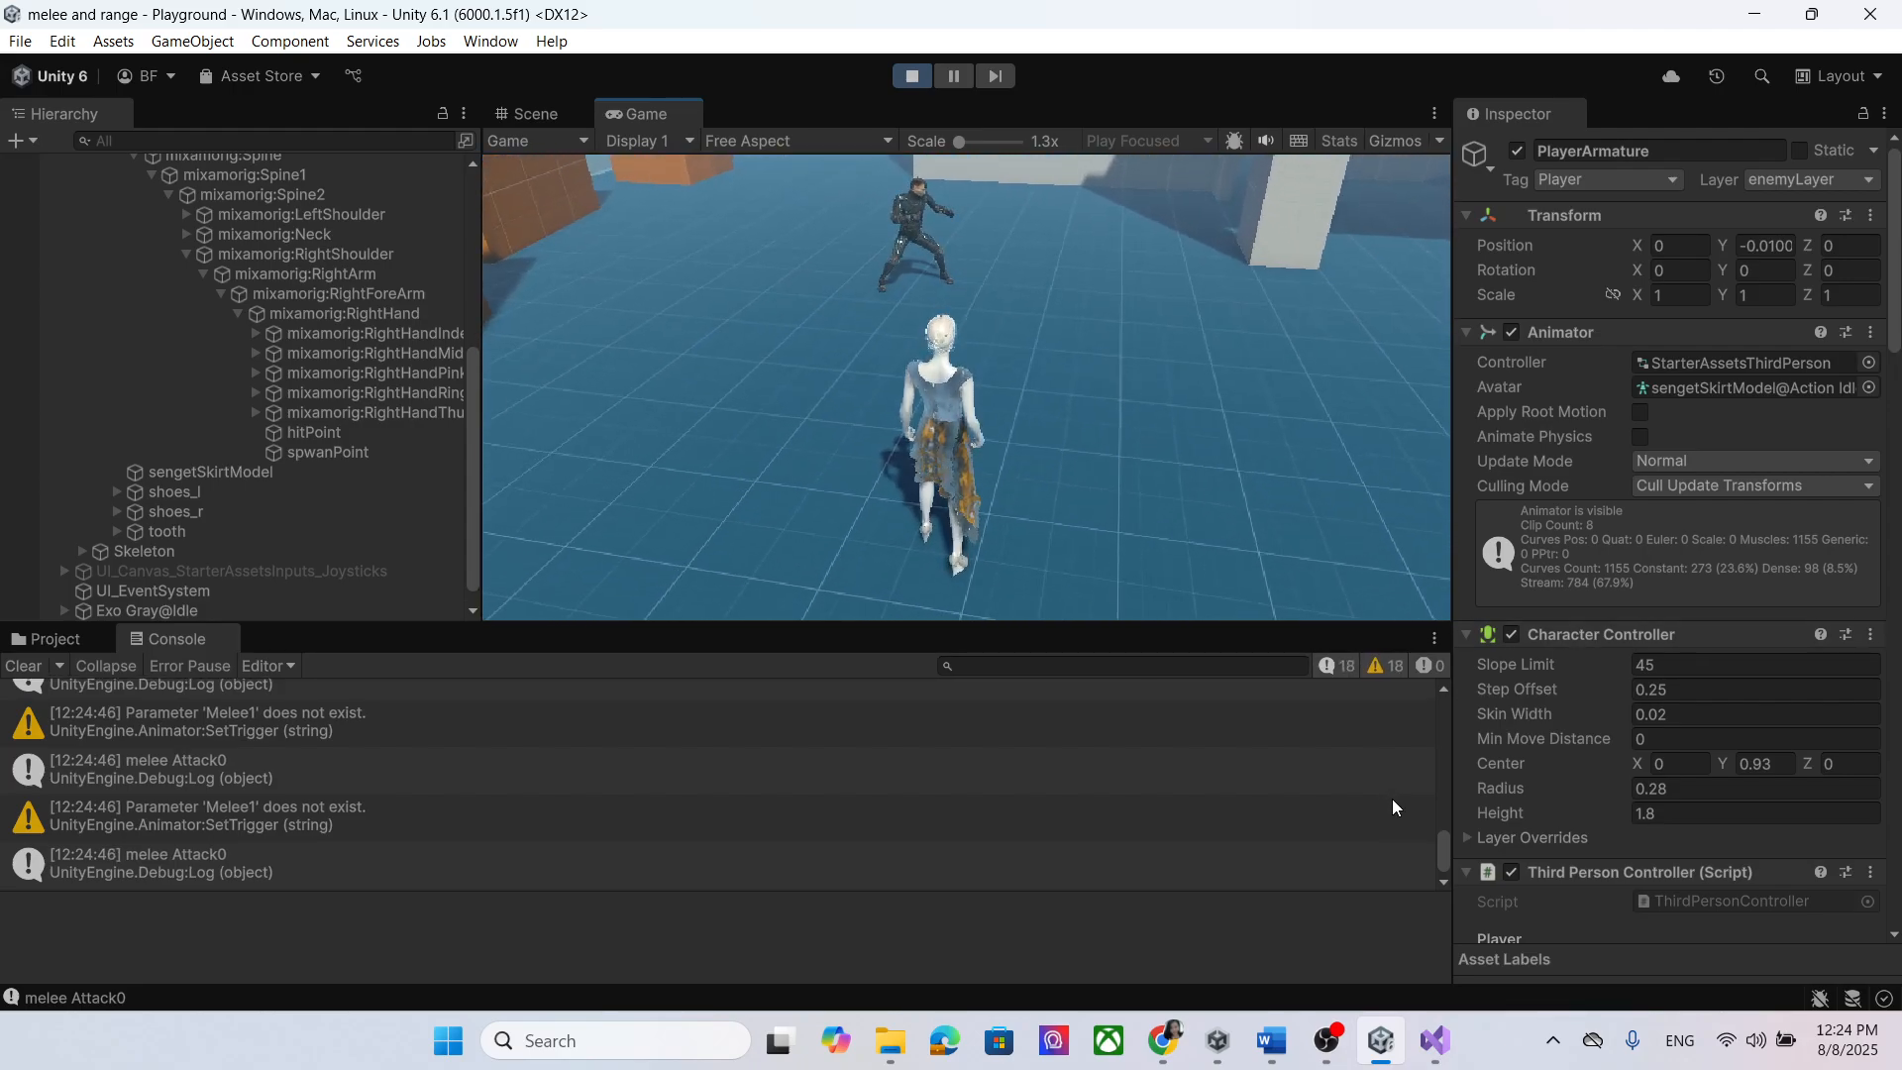
{"action": "left_click_drag", "start_coordinate": [1445, 841], "coordinate": [1435, 912]}
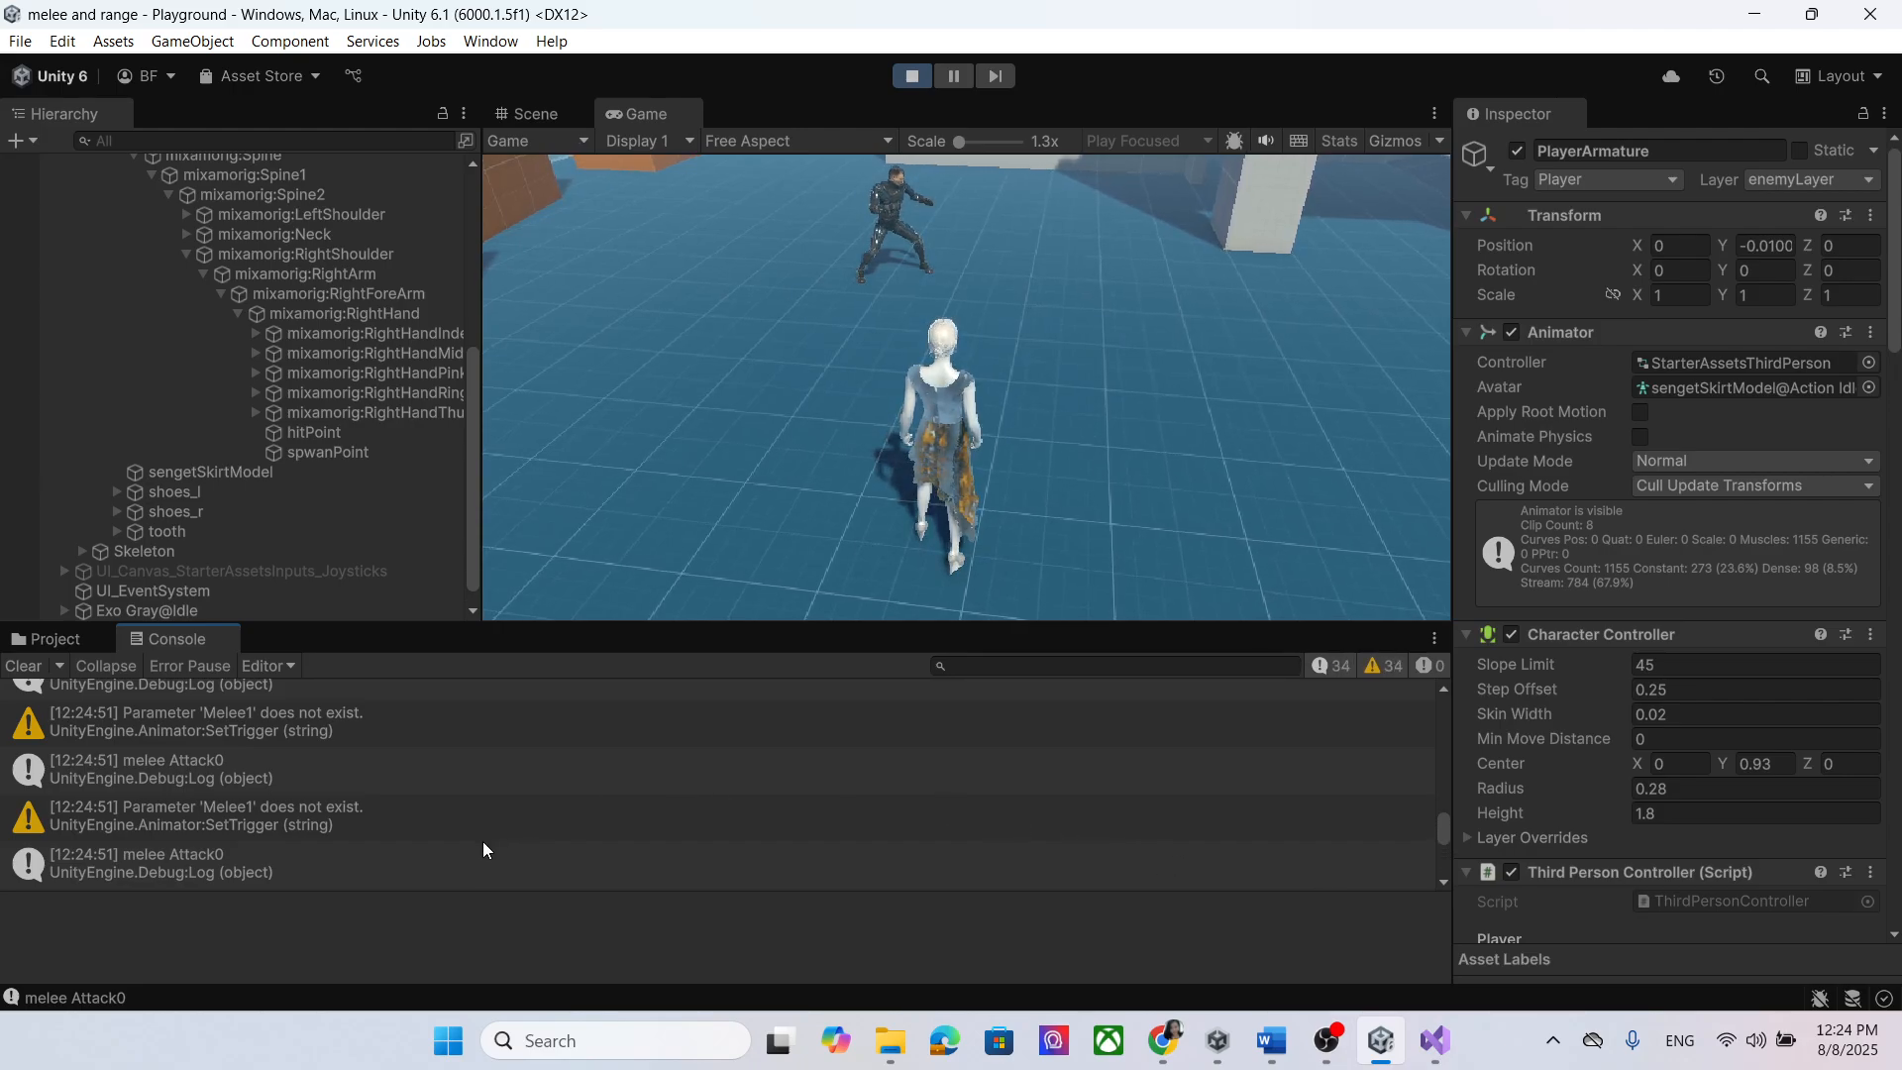
{"action": "left_click", "coordinate": [908, 73]}
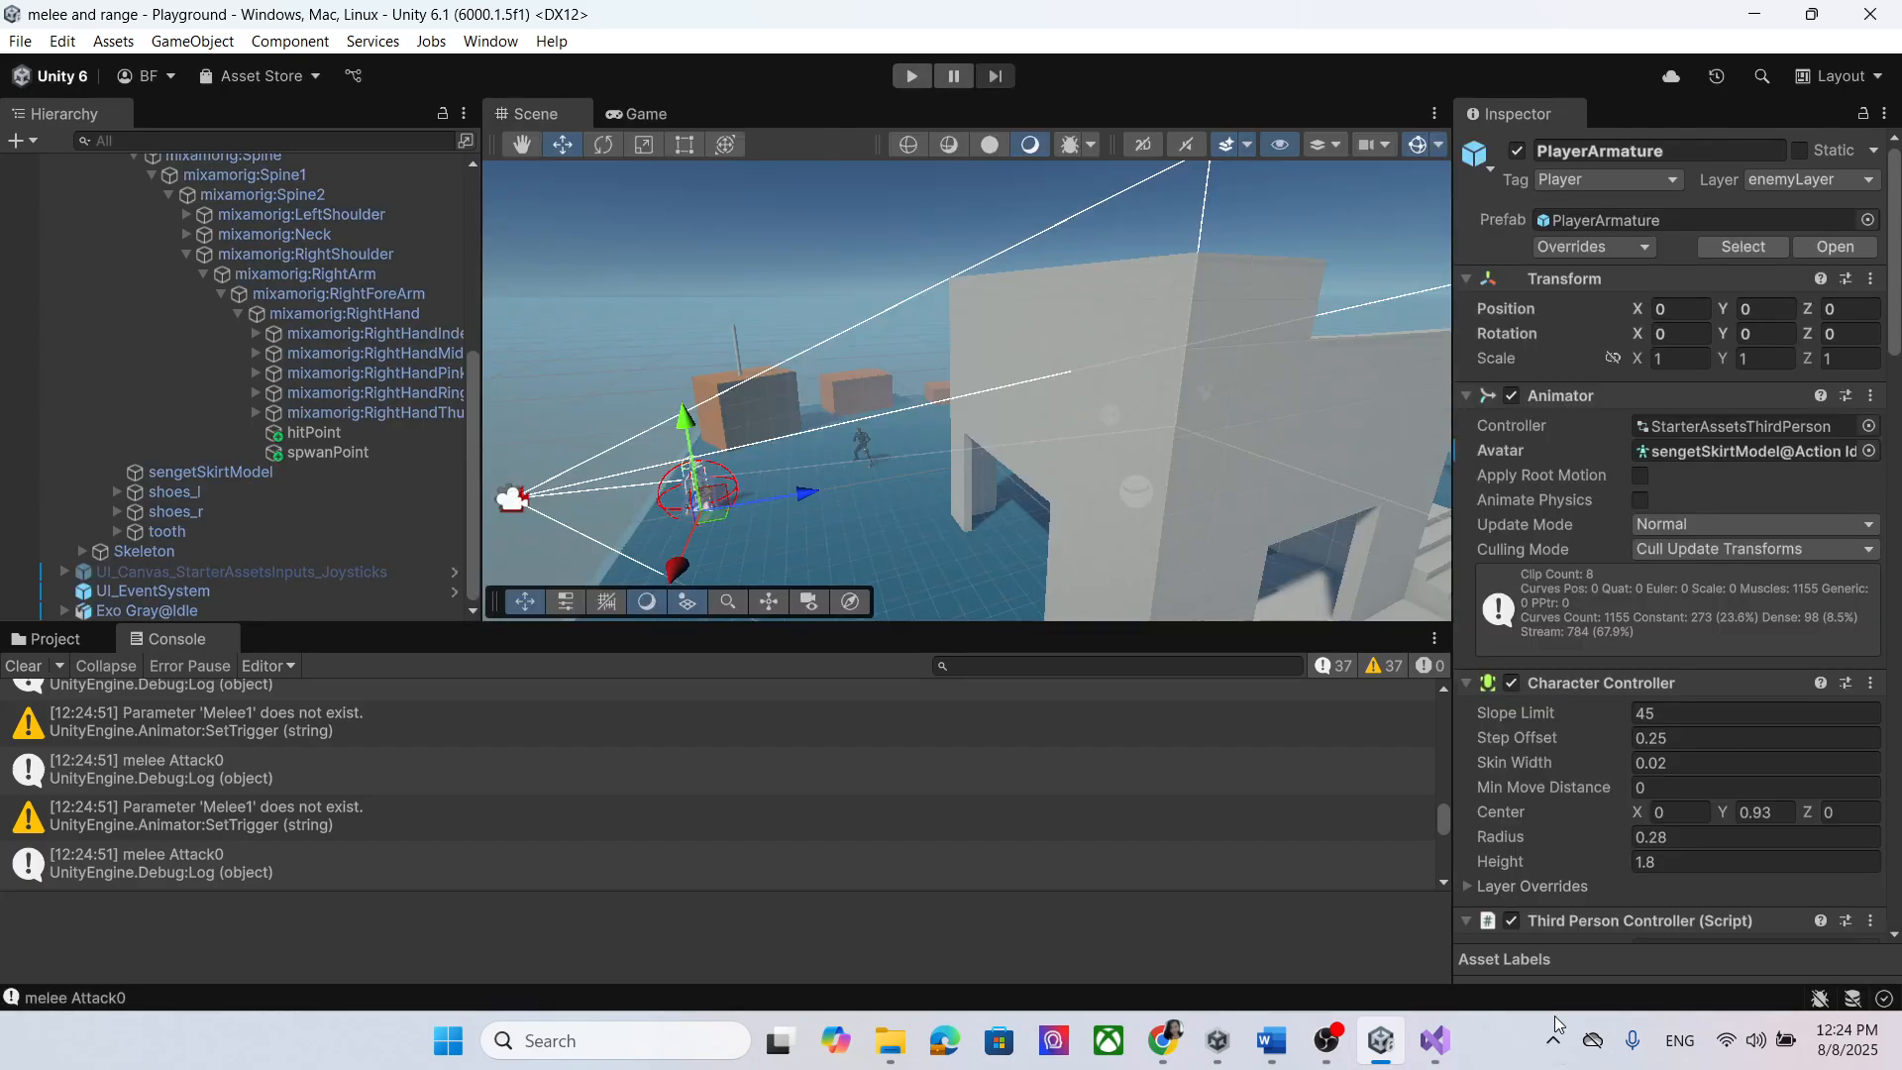
Step: Switch to Visual Studio and examine the attack checks in Update and the OnAttack1 to OnAttack6 handlers in StarterAssetsInputs.cs
{"action": "left_click", "coordinate": [1436, 1040]}
{"action": "scroll", "coordinate": [1041, 342], "scroll_direction": "up", "scroll_amount": 8}
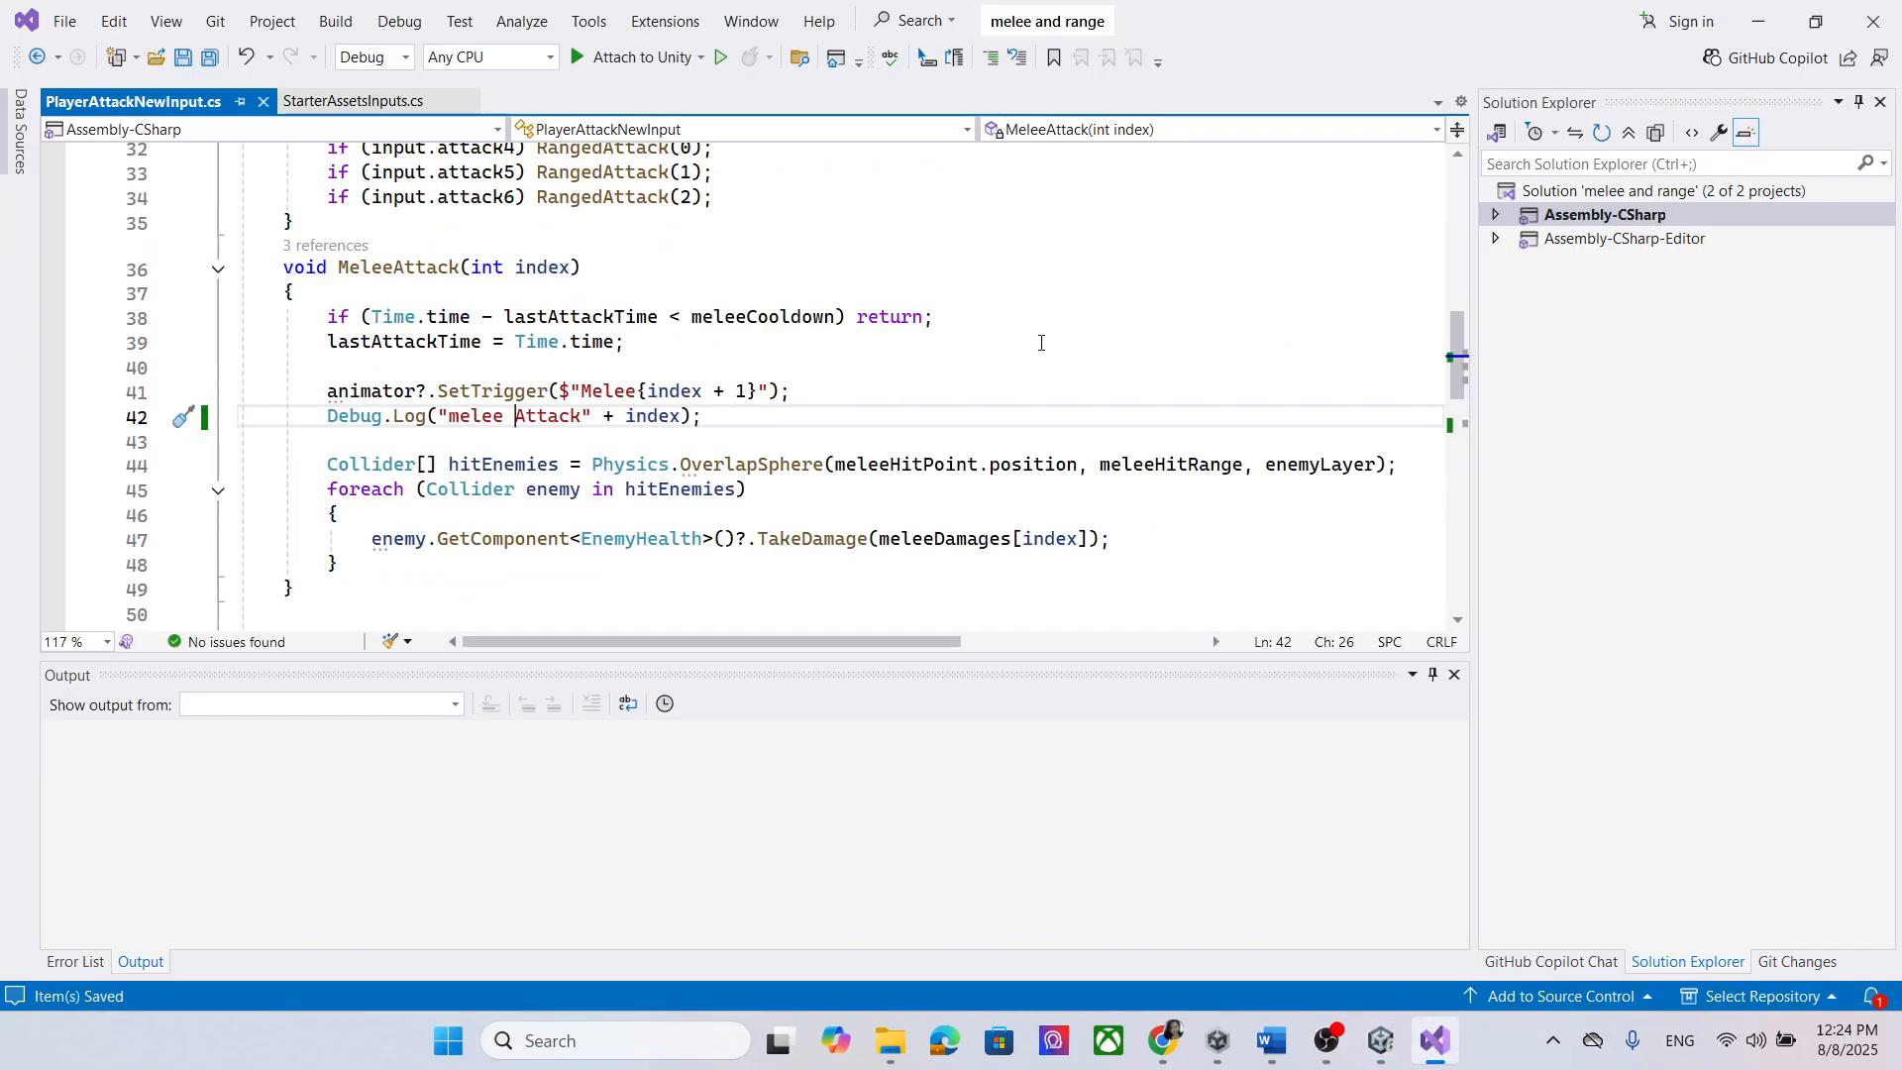
{"action": "scroll", "coordinate": [827, 361], "scroll_direction": "down", "scroll_amount": 2}
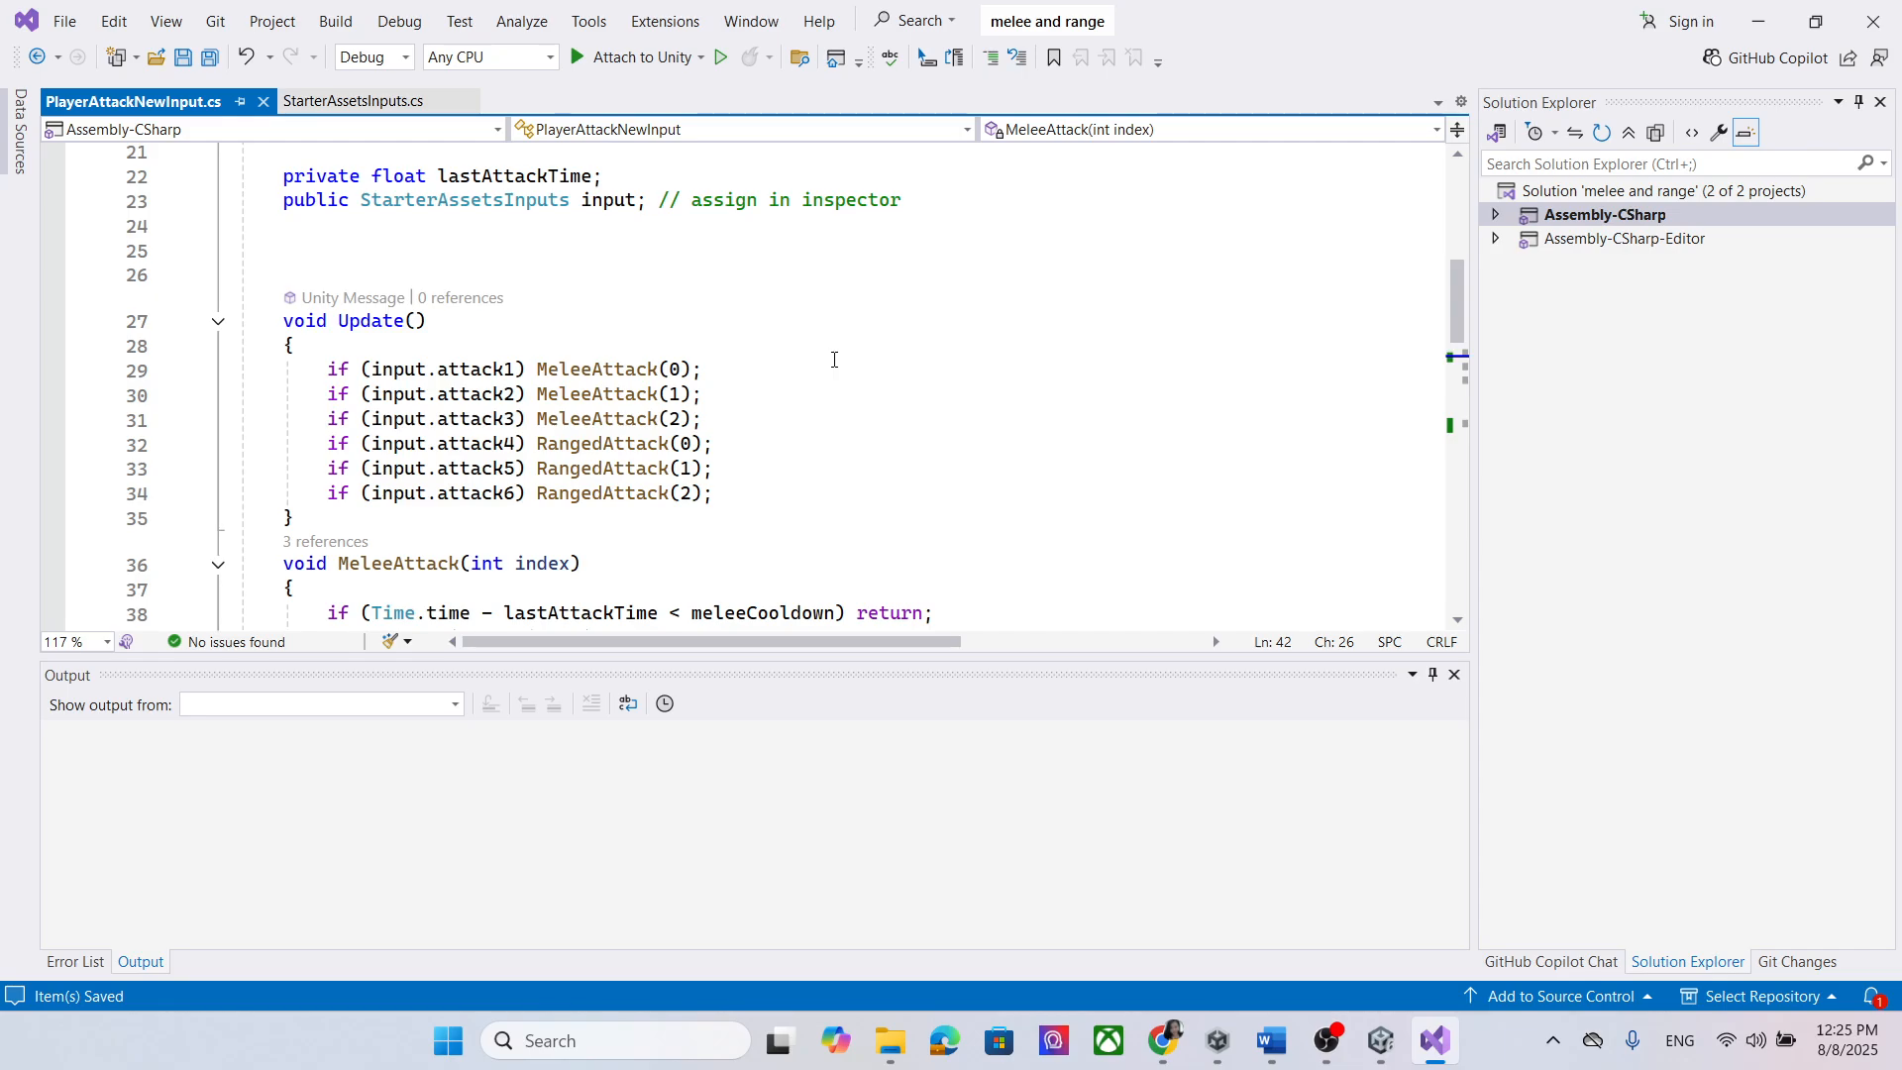
{"action": "left_click", "coordinate": [493, 363]}
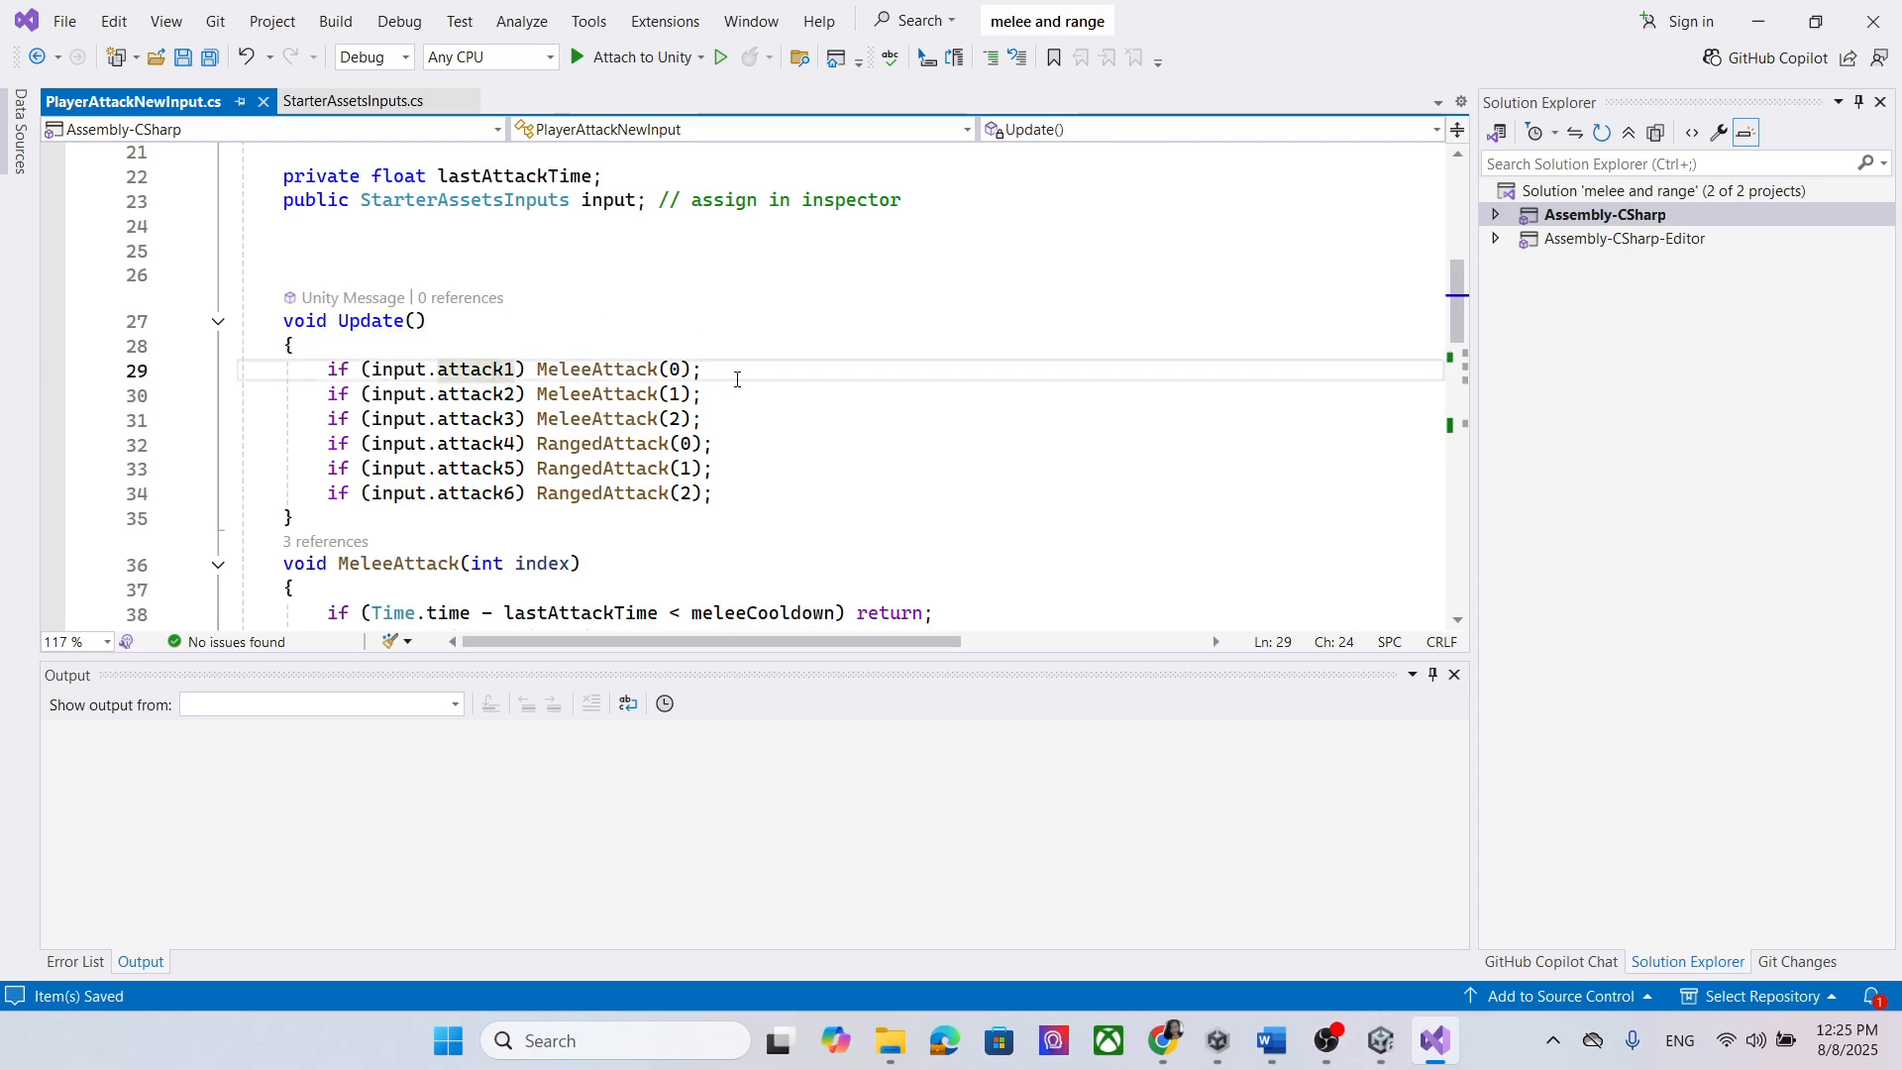
{"action": "left_click", "coordinate": [348, 100]}
{"action": "scroll", "coordinate": [865, 302], "scroll_direction": "up", "scroll_amount": 7}
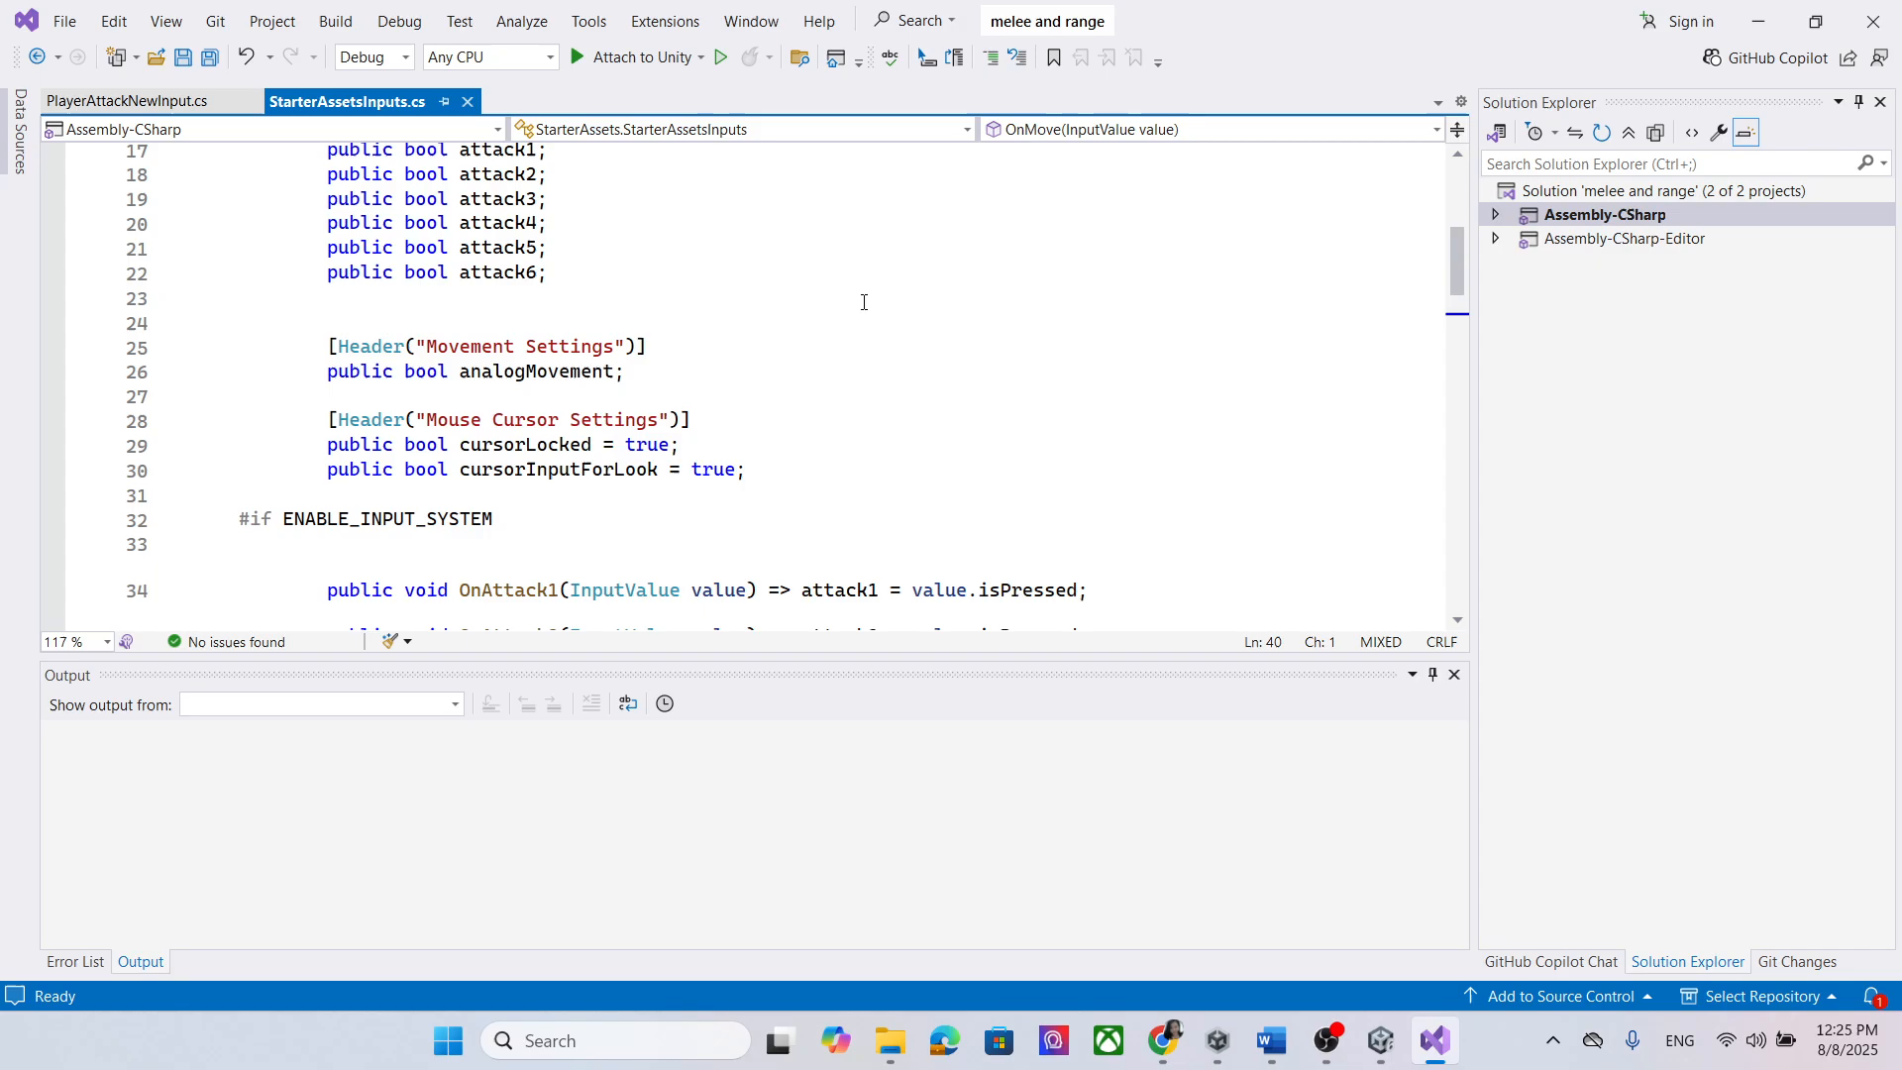
{"action": "scroll", "coordinate": [865, 302], "scroll_direction": "down", "scroll_amount": 3}
{"action": "scroll", "coordinate": [743, 317], "scroll_direction": "down", "scroll_amount": 7}
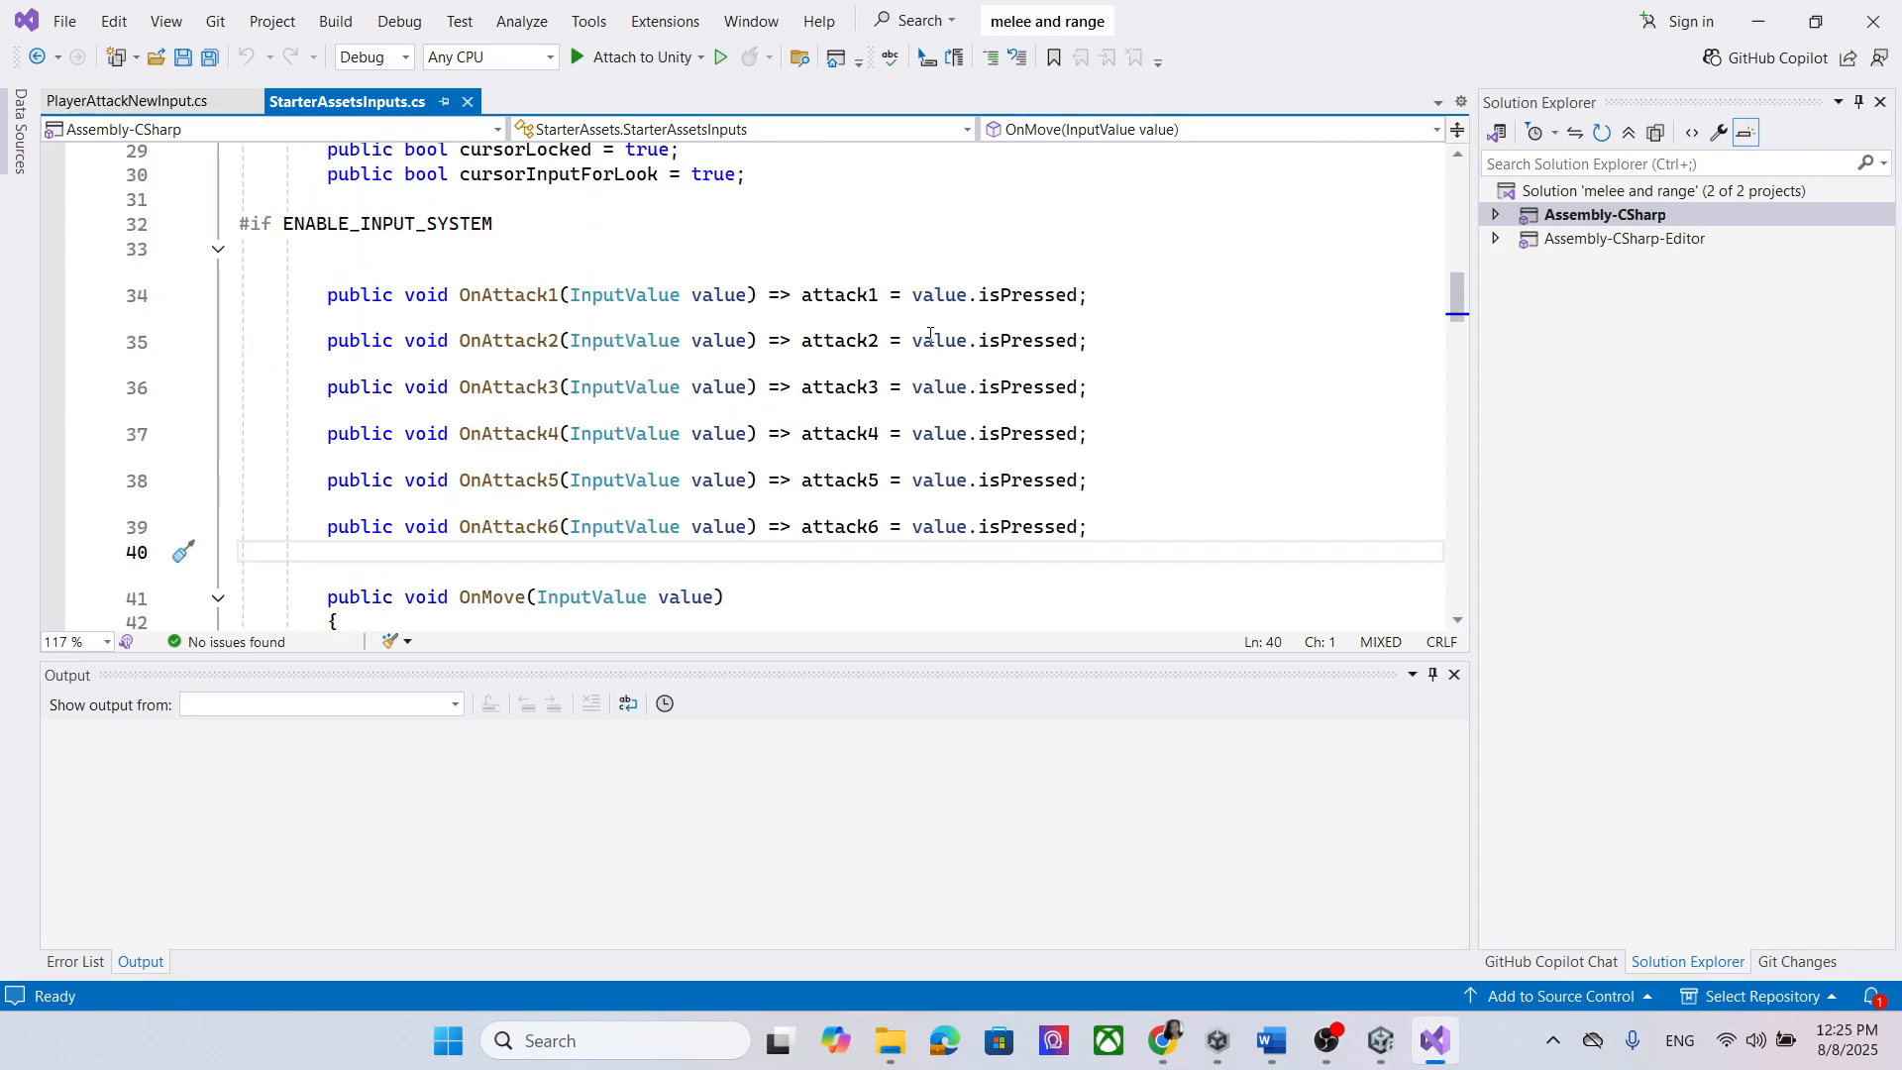
{"action": "scroll", "coordinate": [996, 333], "scroll_direction": "up", "scroll_amount": 2}
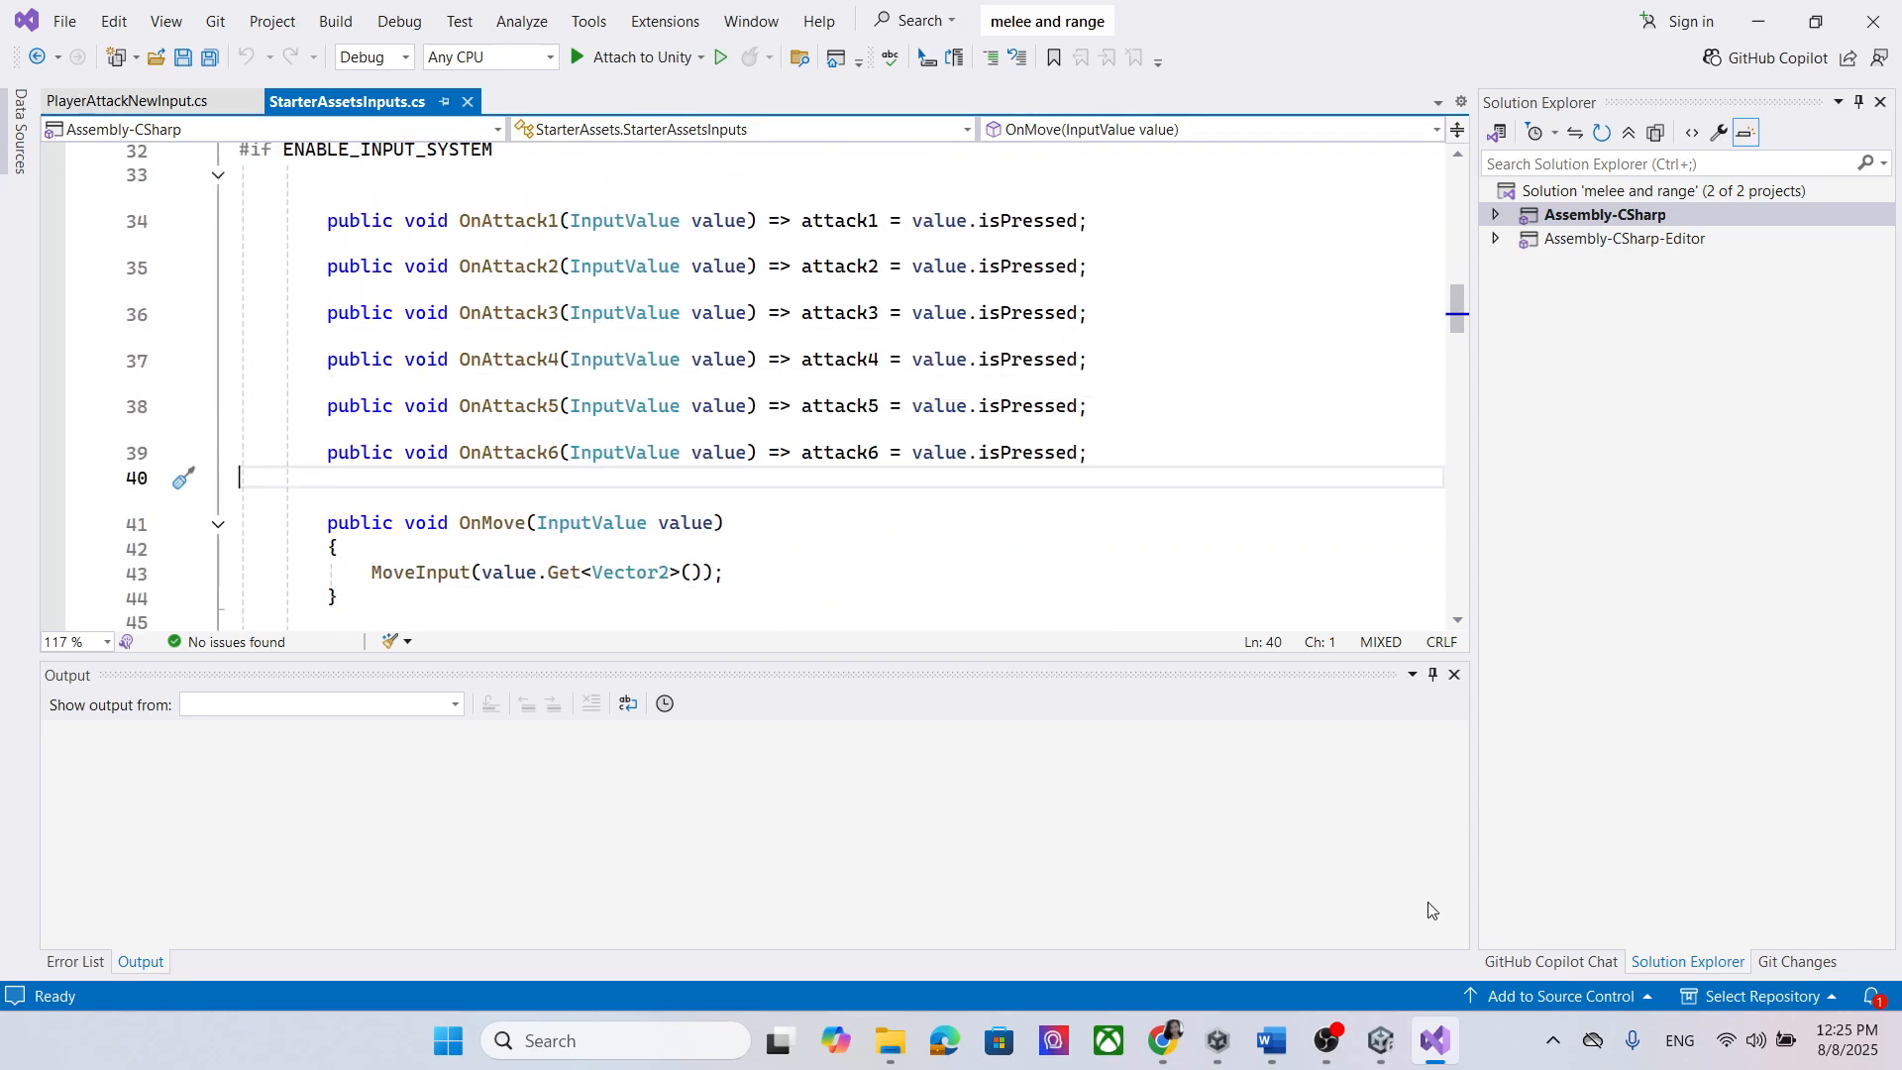
Step: Return to Unity and browse the project assets to the InputSystem folder inside StarterAssets
{"action": "left_click", "coordinate": [1383, 1042]}
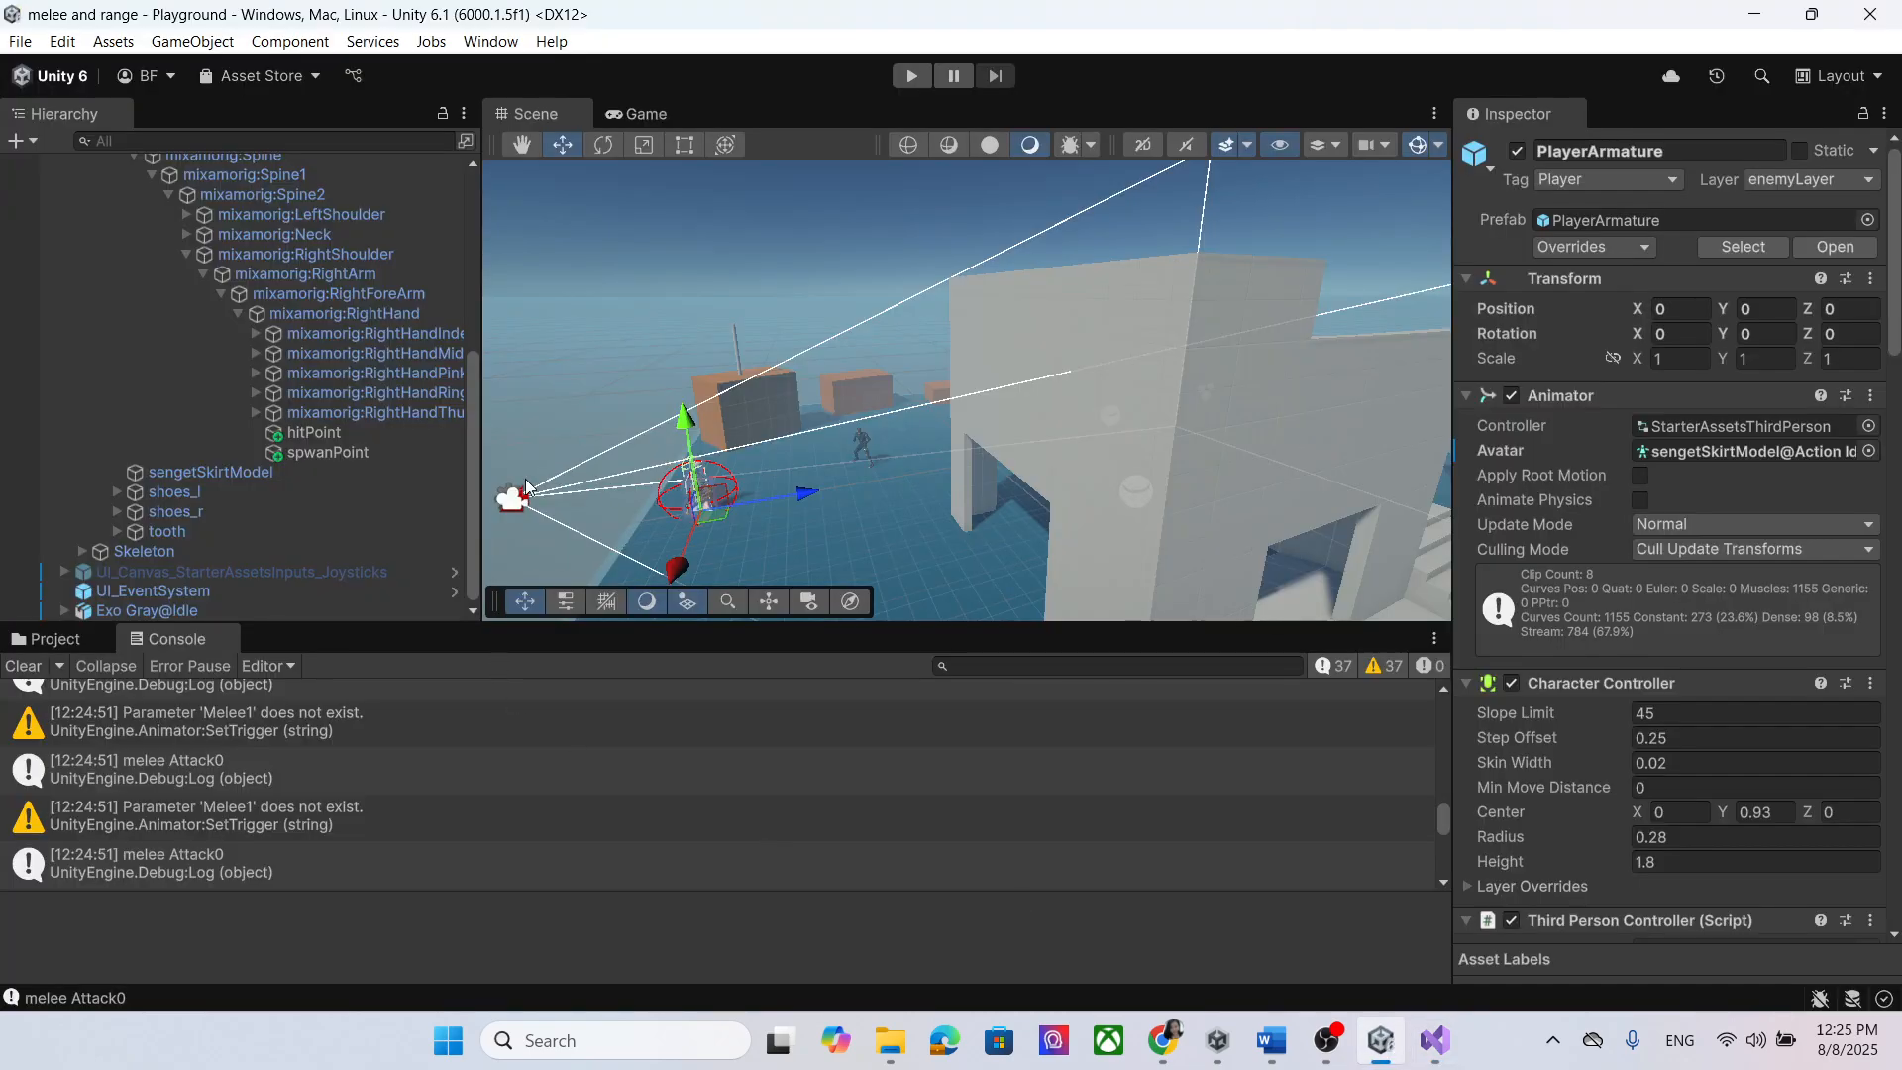
{"action": "left_click", "coordinate": [50, 639]}
{"action": "scroll", "coordinate": [186, 841], "scroll_direction": "up", "scroll_amount": 3}
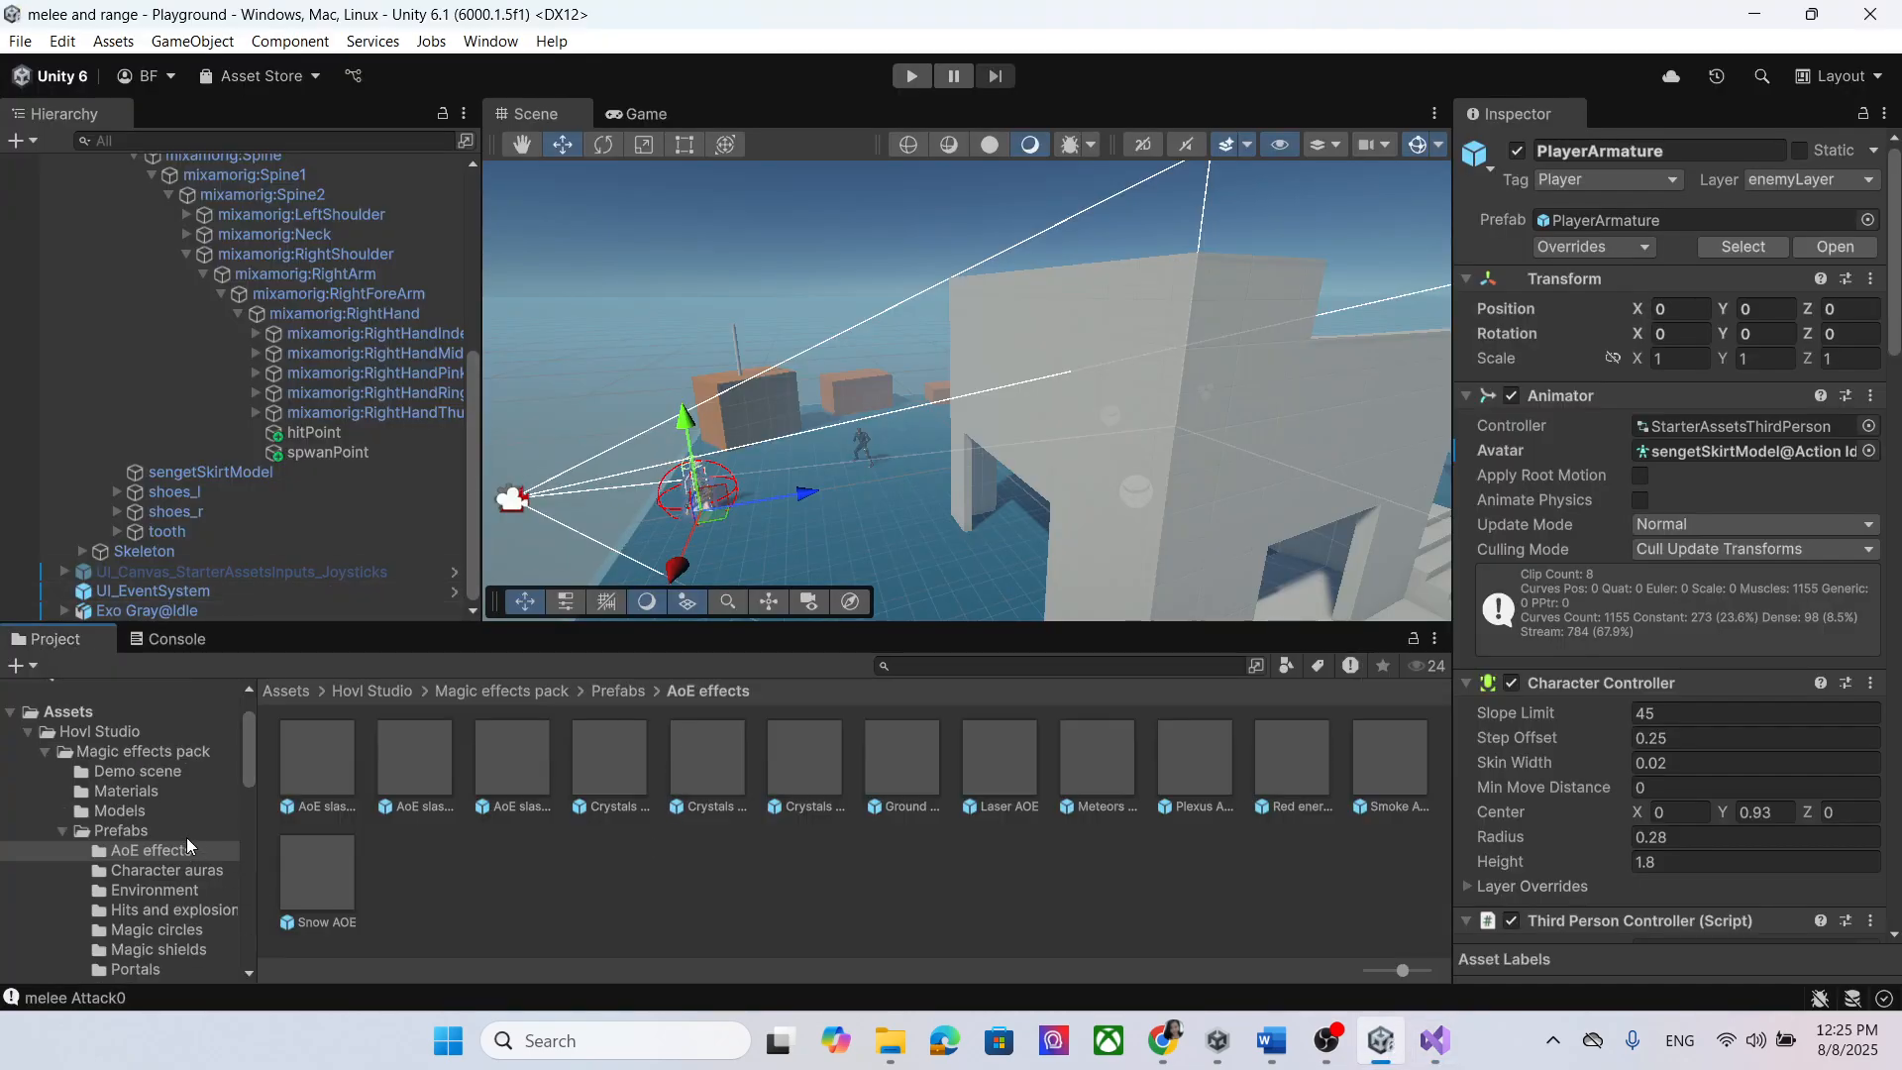
{"action": "left_click", "coordinate": [69, 712]}
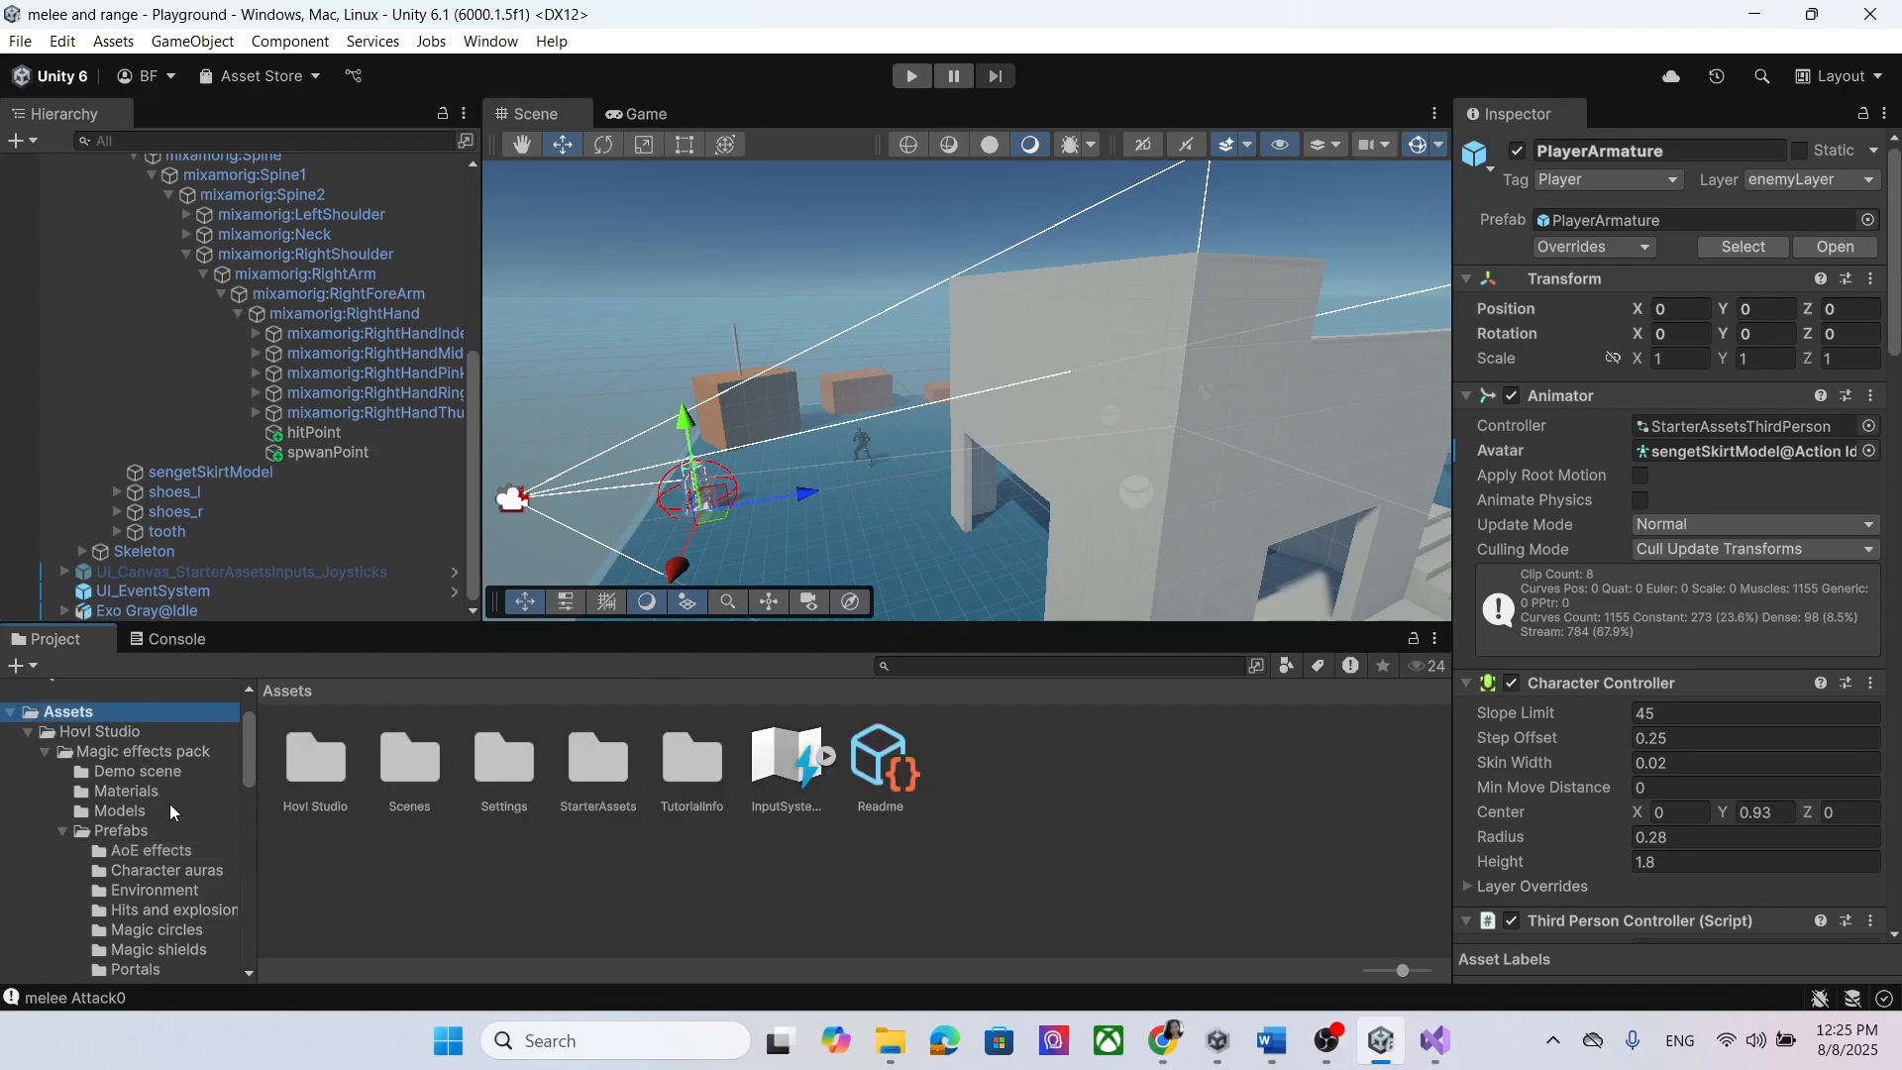
{"action": "scroll", "coordinate": [174, 803], "scroll_direction": "down", "scroll_amount": 3}
{"action": "scroll", "coordinate": [175, 803], "scroll_direction": "up", "scroll_amount": 6}
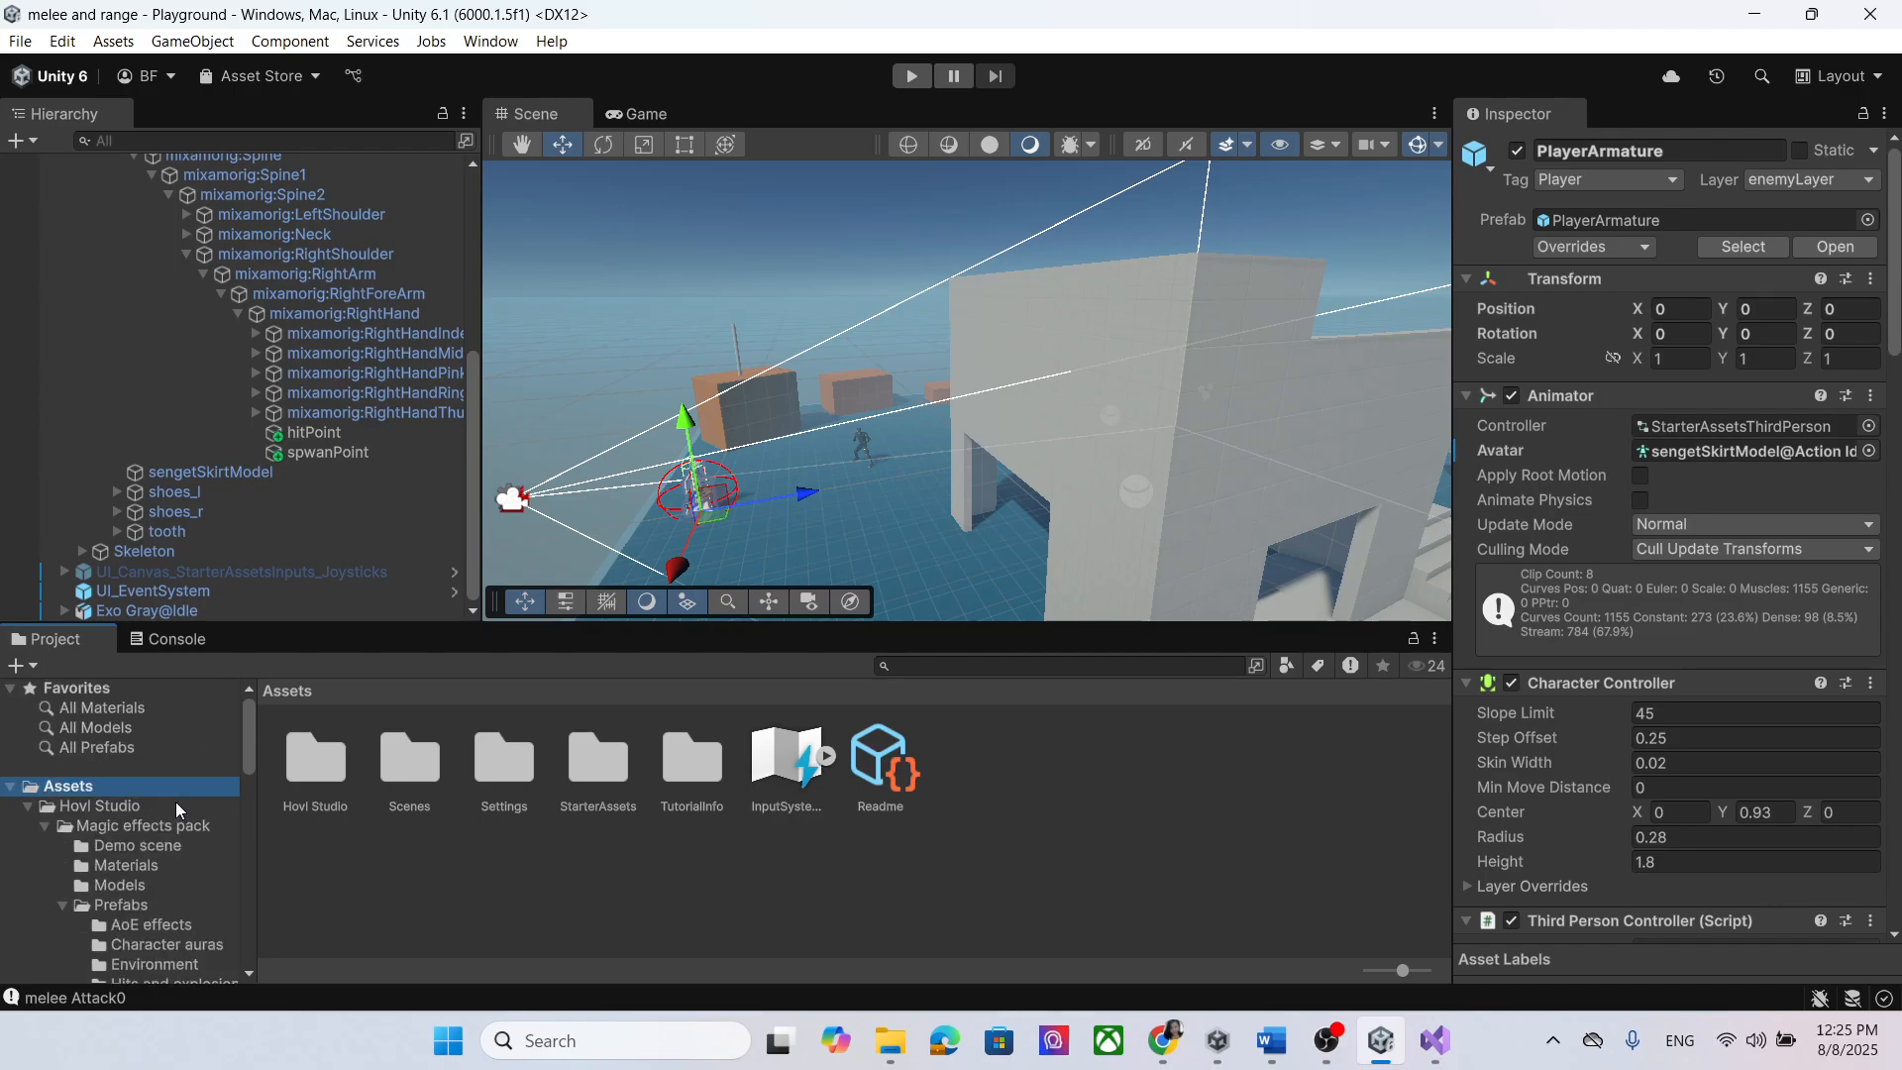
{"action": "scroll", "coordinate": [175, 810], "scroll_direction": "down", "scroll_amount": 3}
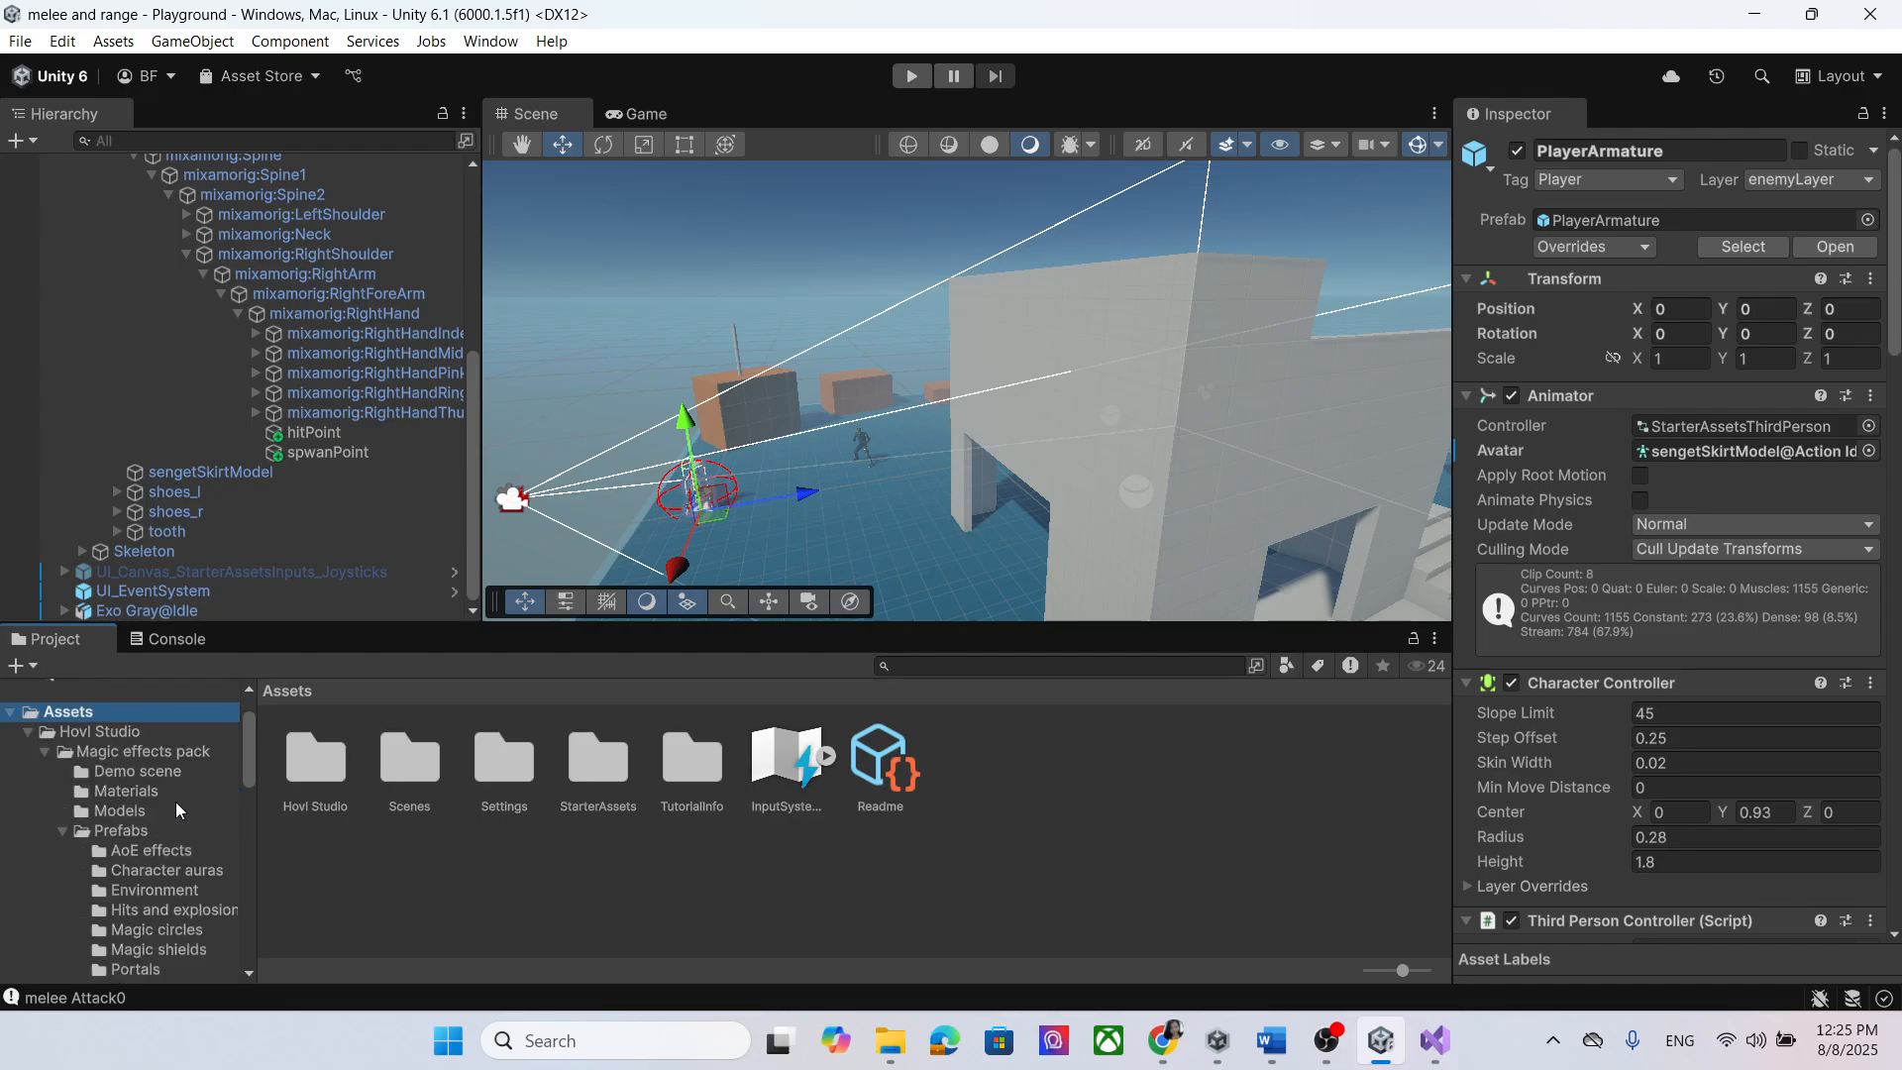
{"action": "left_click", "coordinate": [49, 755]}
{"action": "scroll", "coordinate": [163, 783], "scroll_direction": "down", "scroll_amount": 5}
{"action": "left_click", "coordinate": [148, 743]}
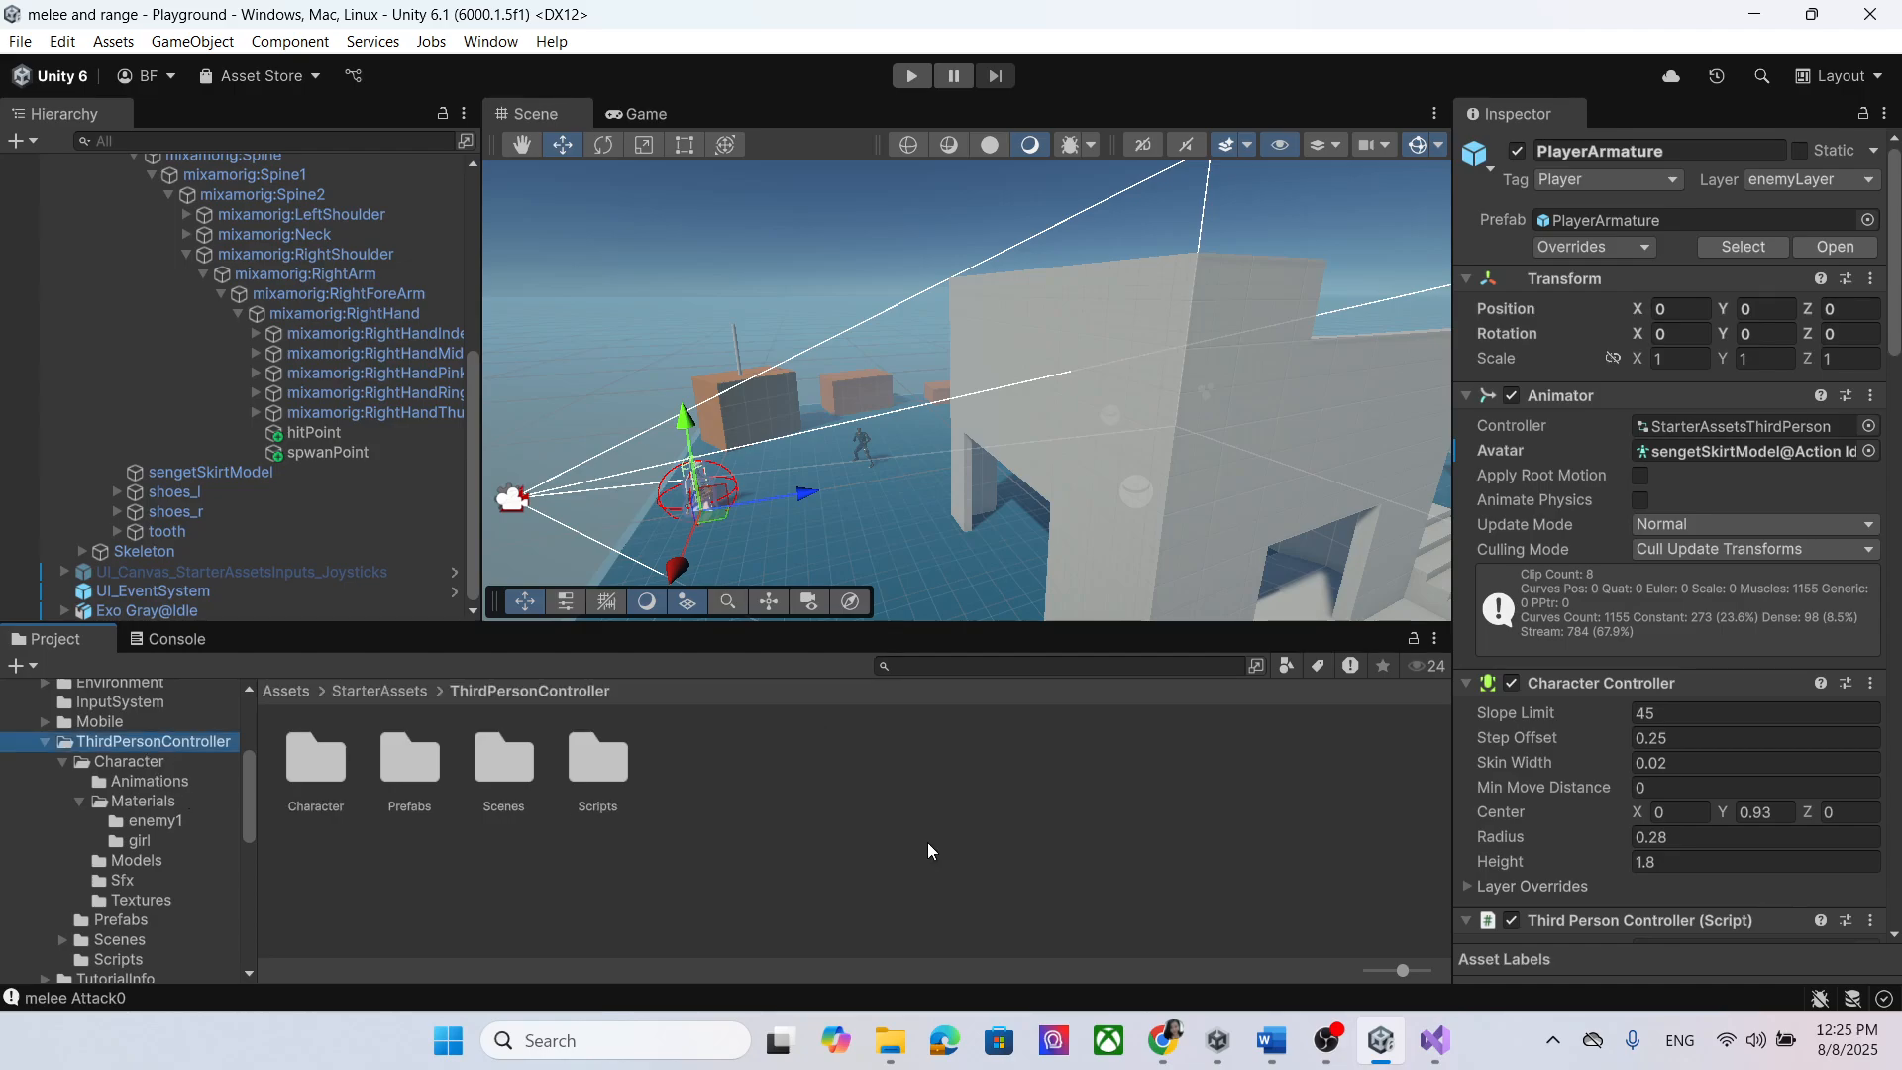
{"action": "scroll", "coordinate": [154, 748], "scroll_direction": "up", "scroll_amount": 3}
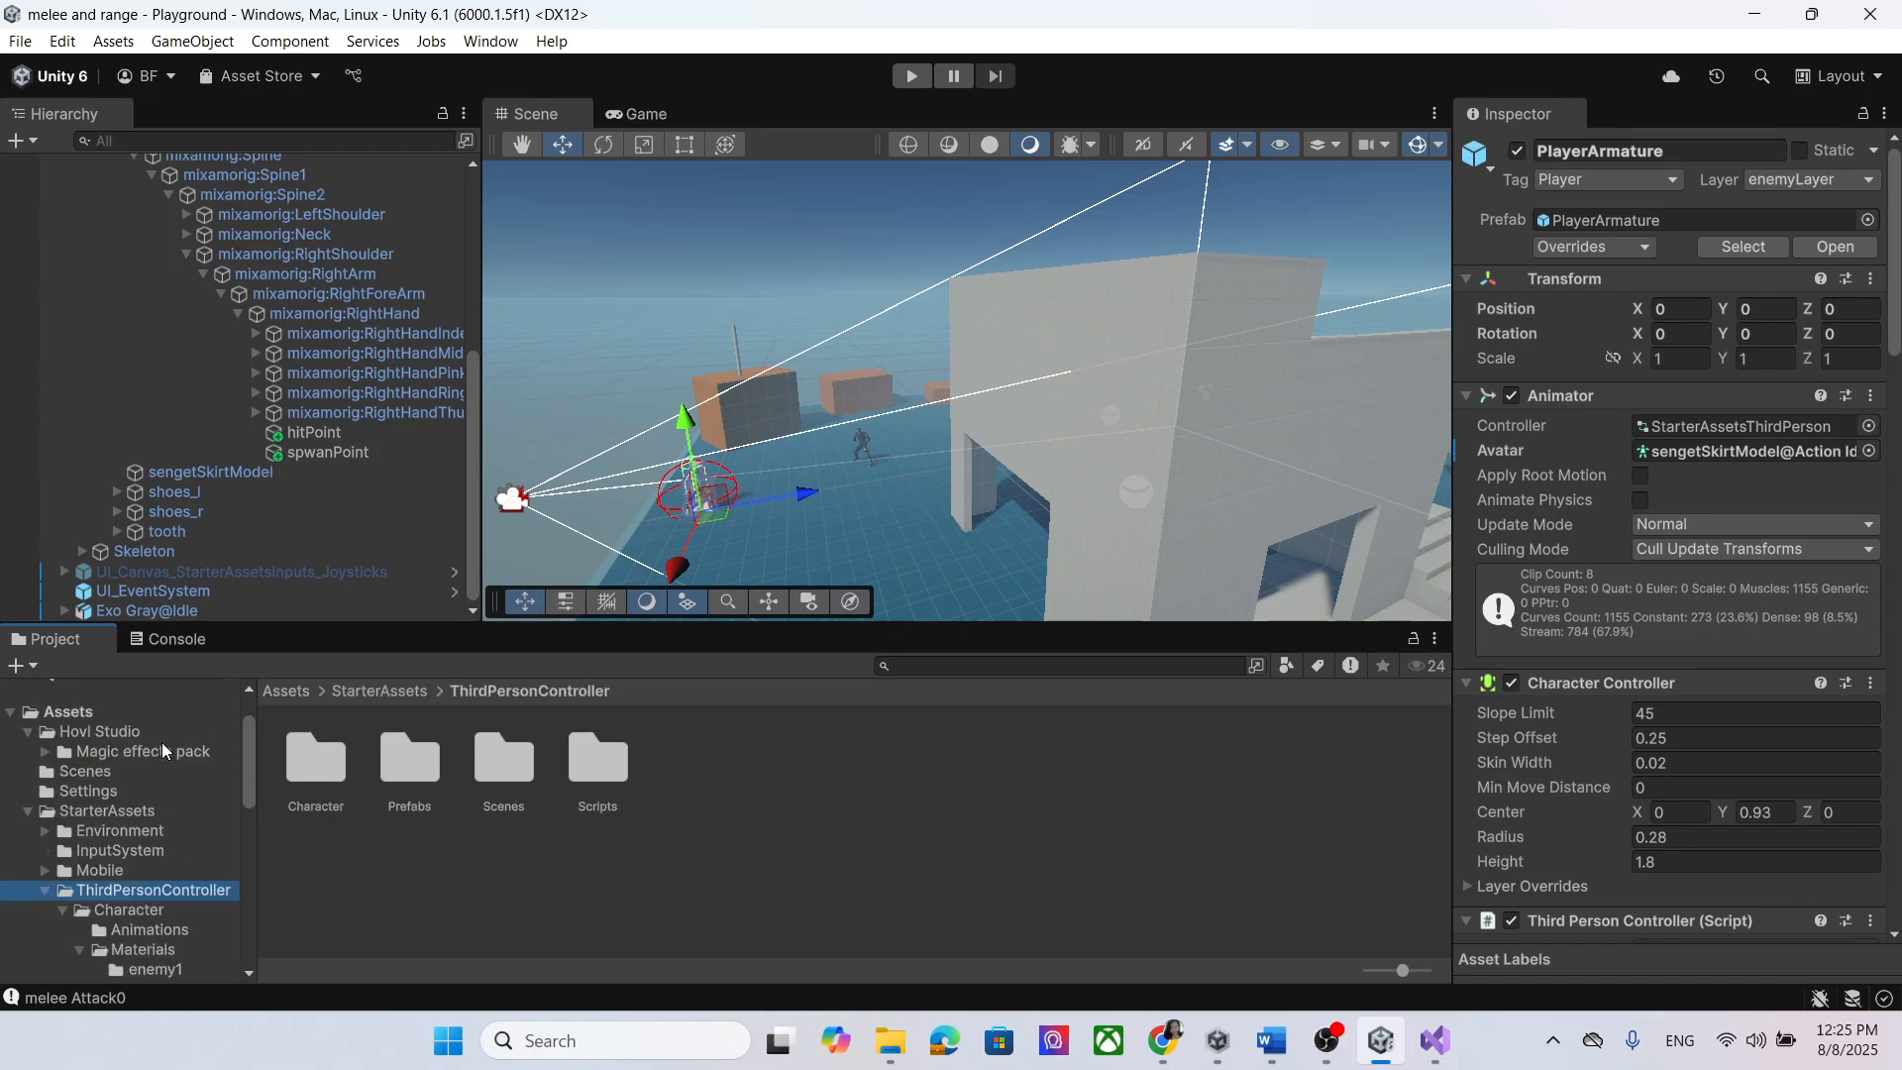
{"action": "left_click", "coordinate": [119, 811]}
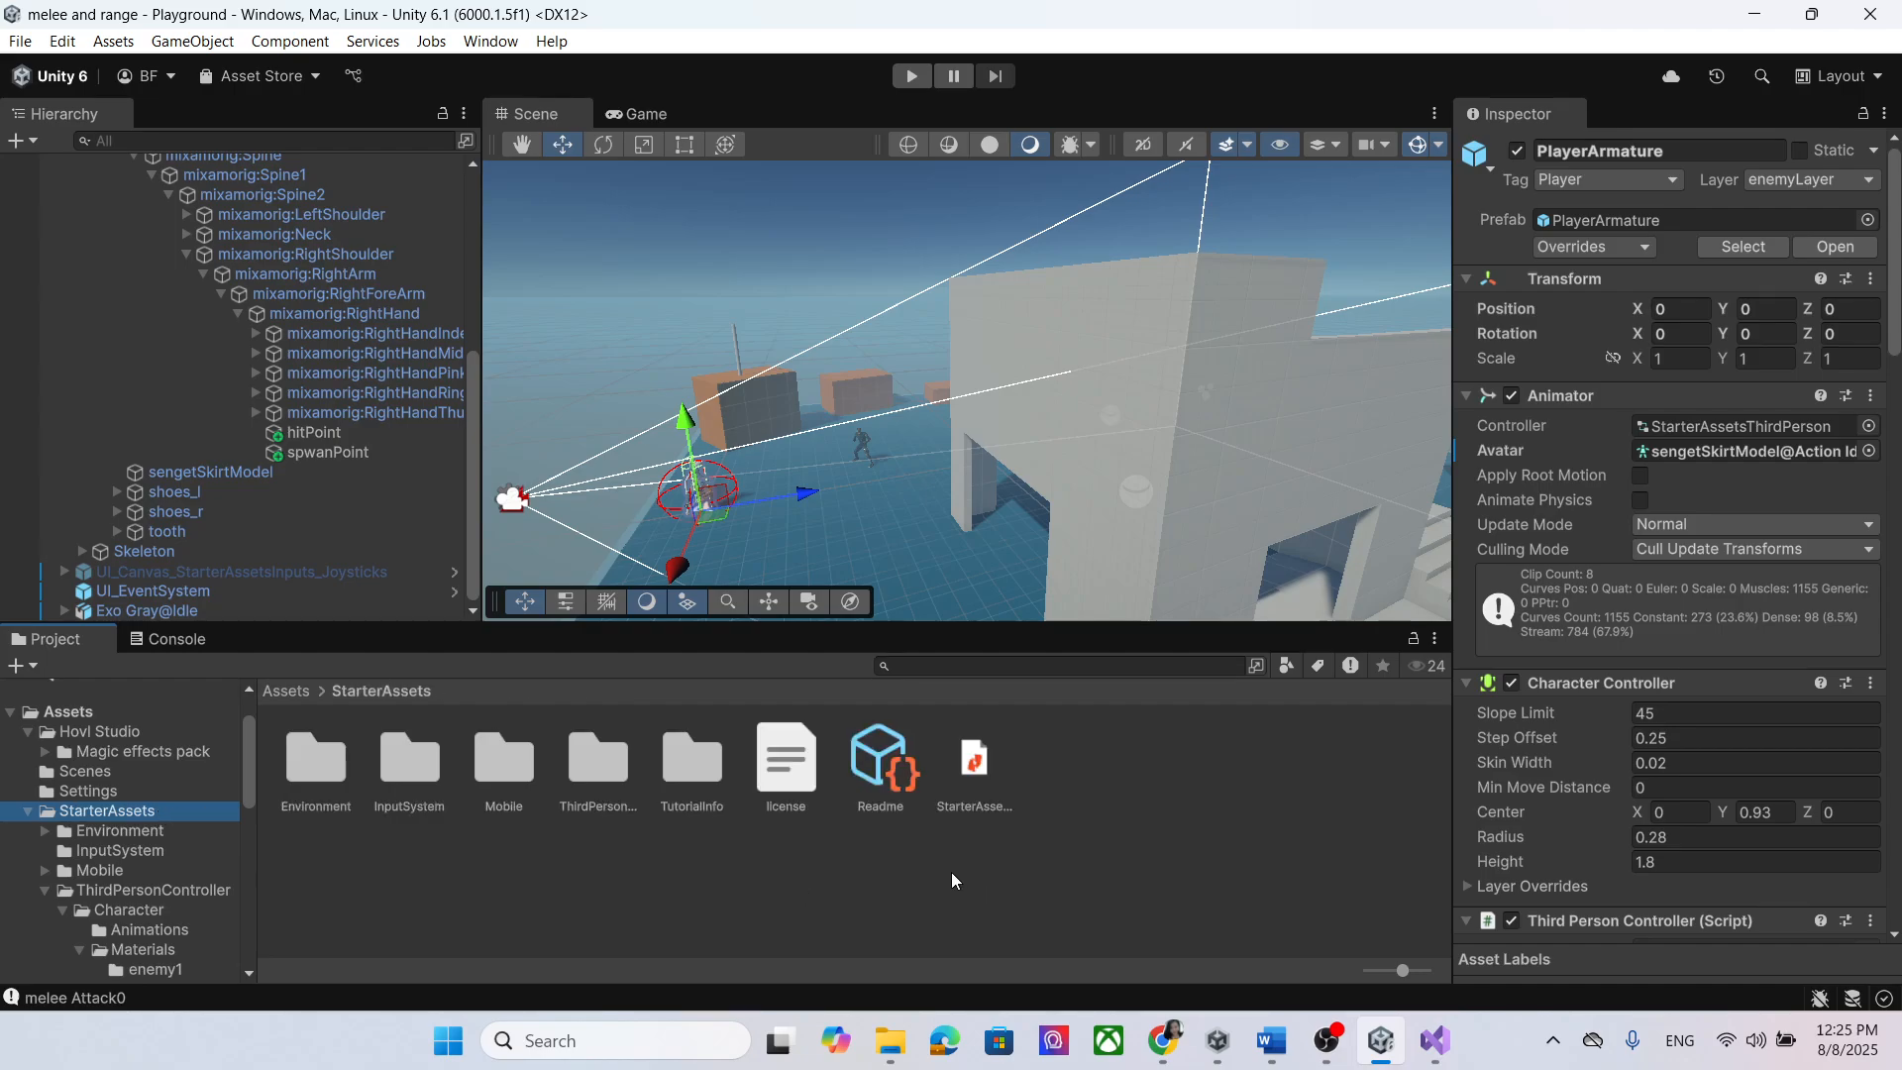
{"action": "double_click", "coordinate": [424, 777]}
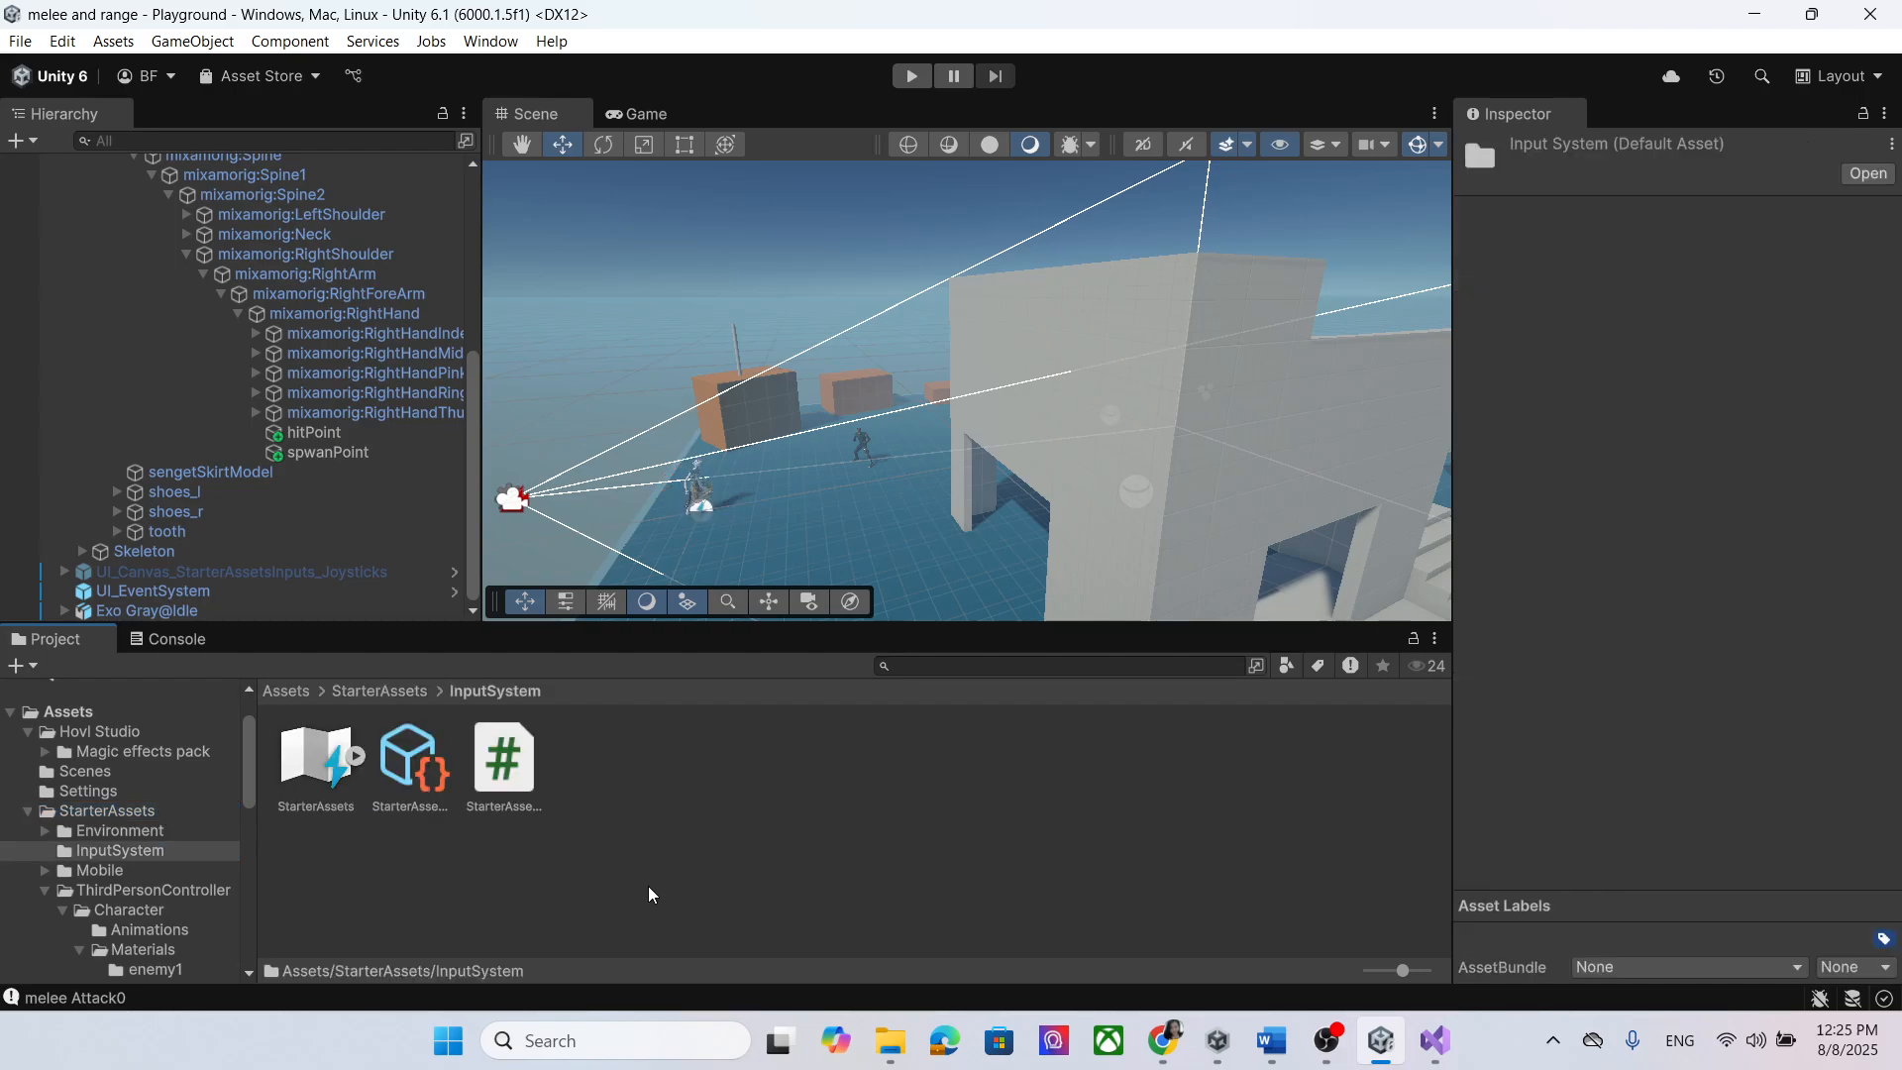
Step: Open the StarterAssets input actions, examine the attack2 action's keyboard binding, and close the editor
{"action": "double_click", "coordinate": [335, 762]}
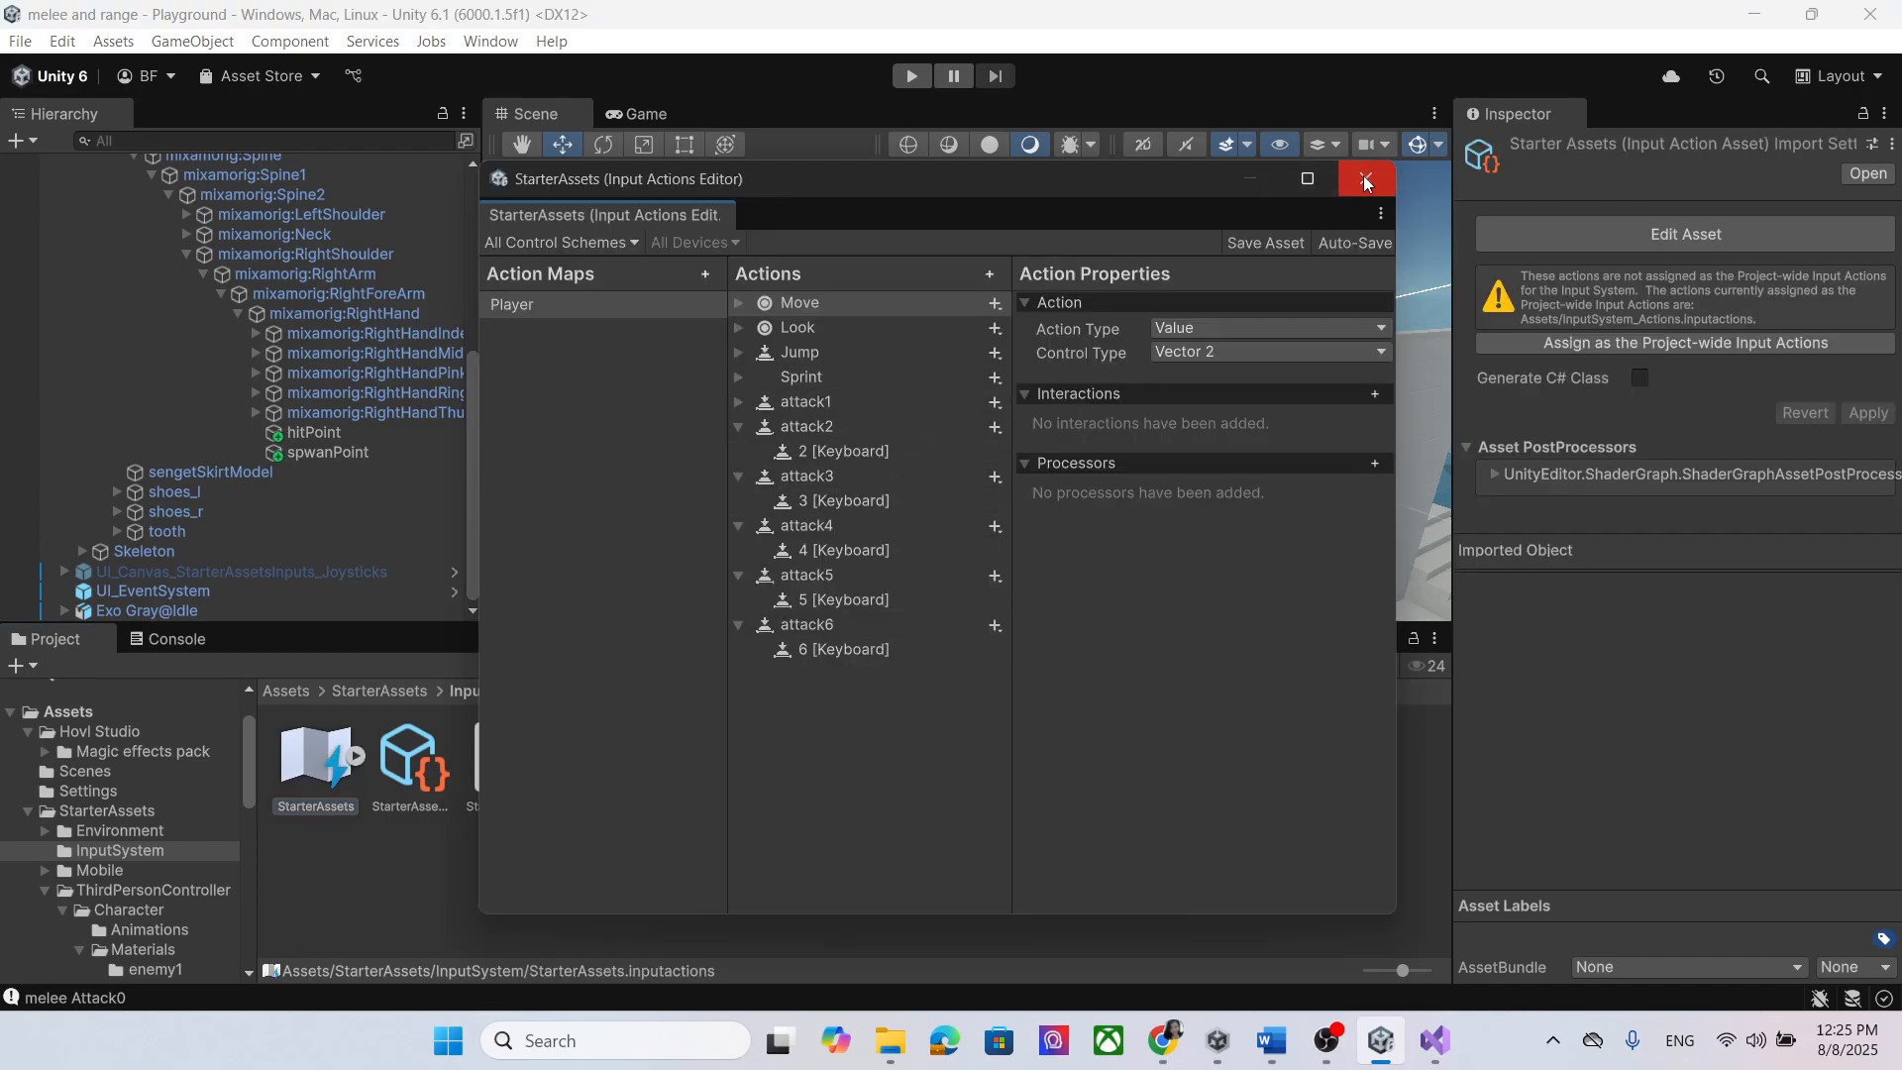
{"action": "left_click", "coordinate": [835, 451]}
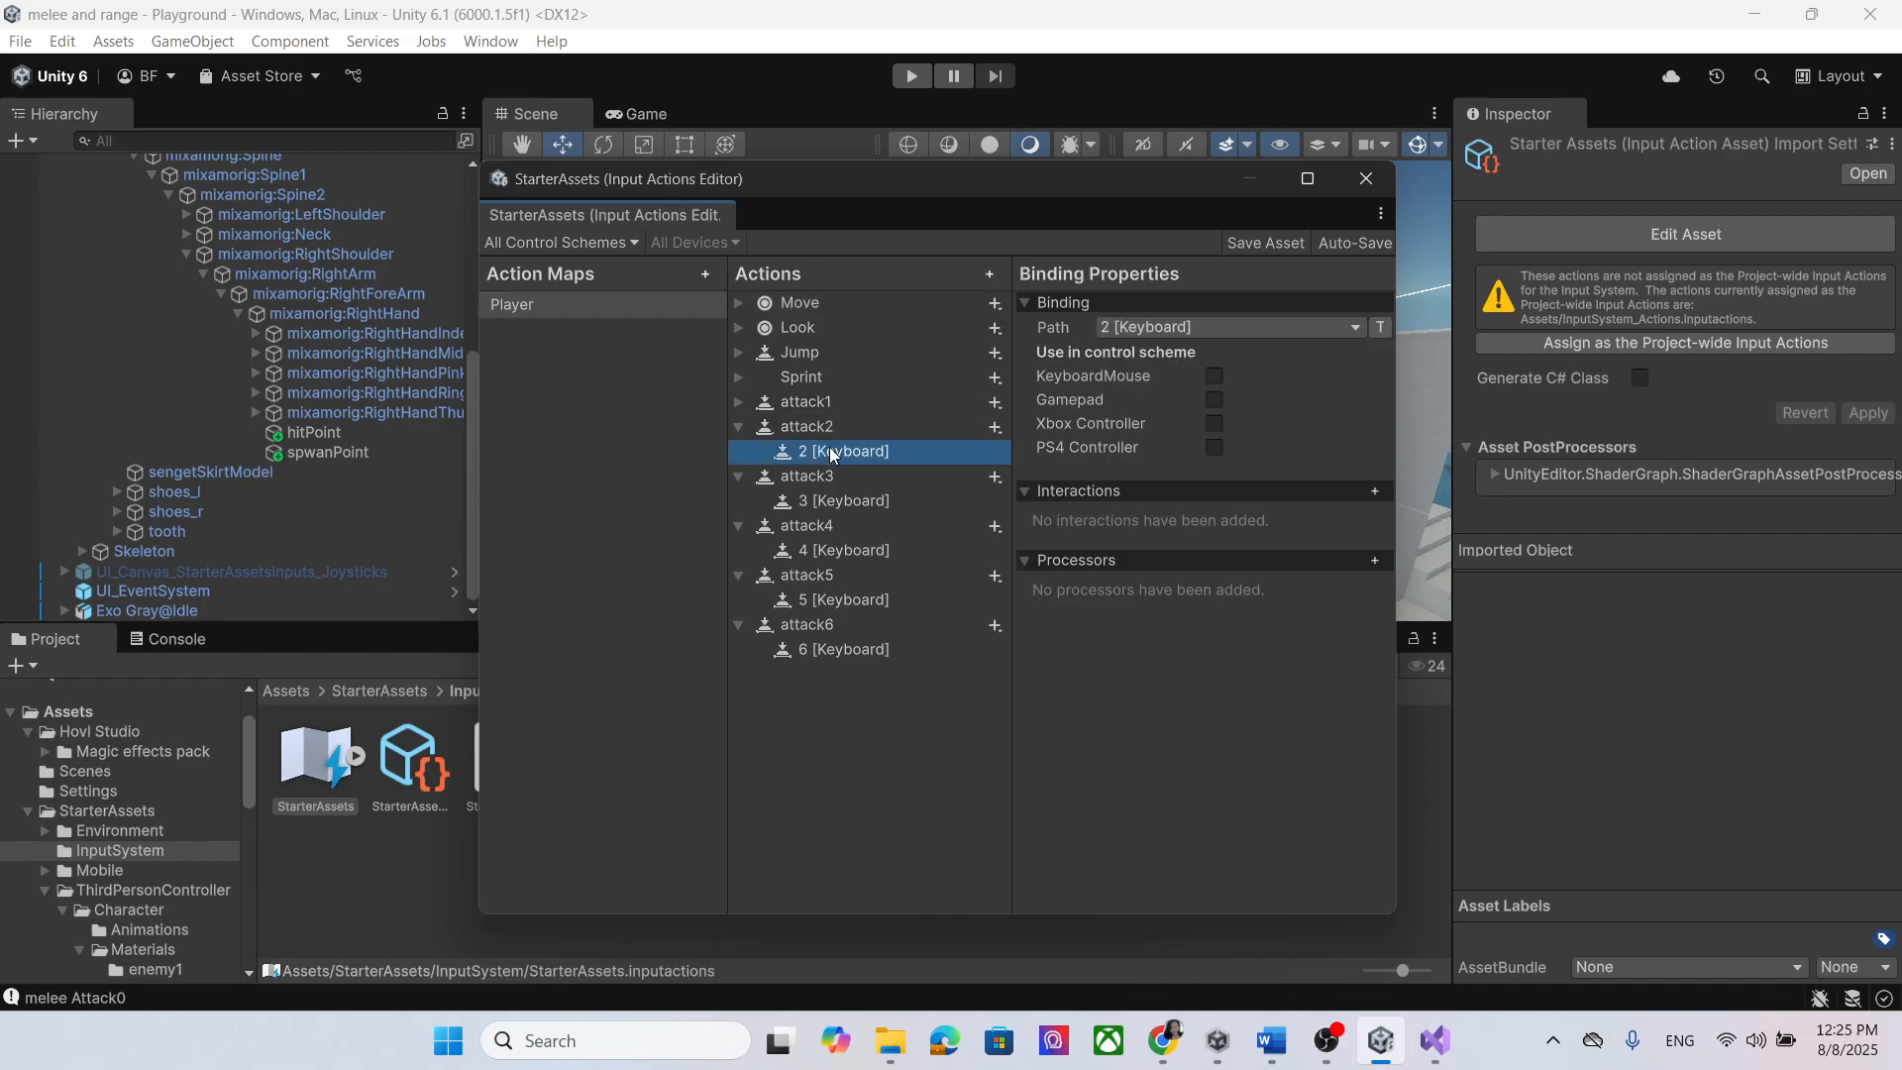
{"action": "left_click", "coordinate": [1375, 181]}
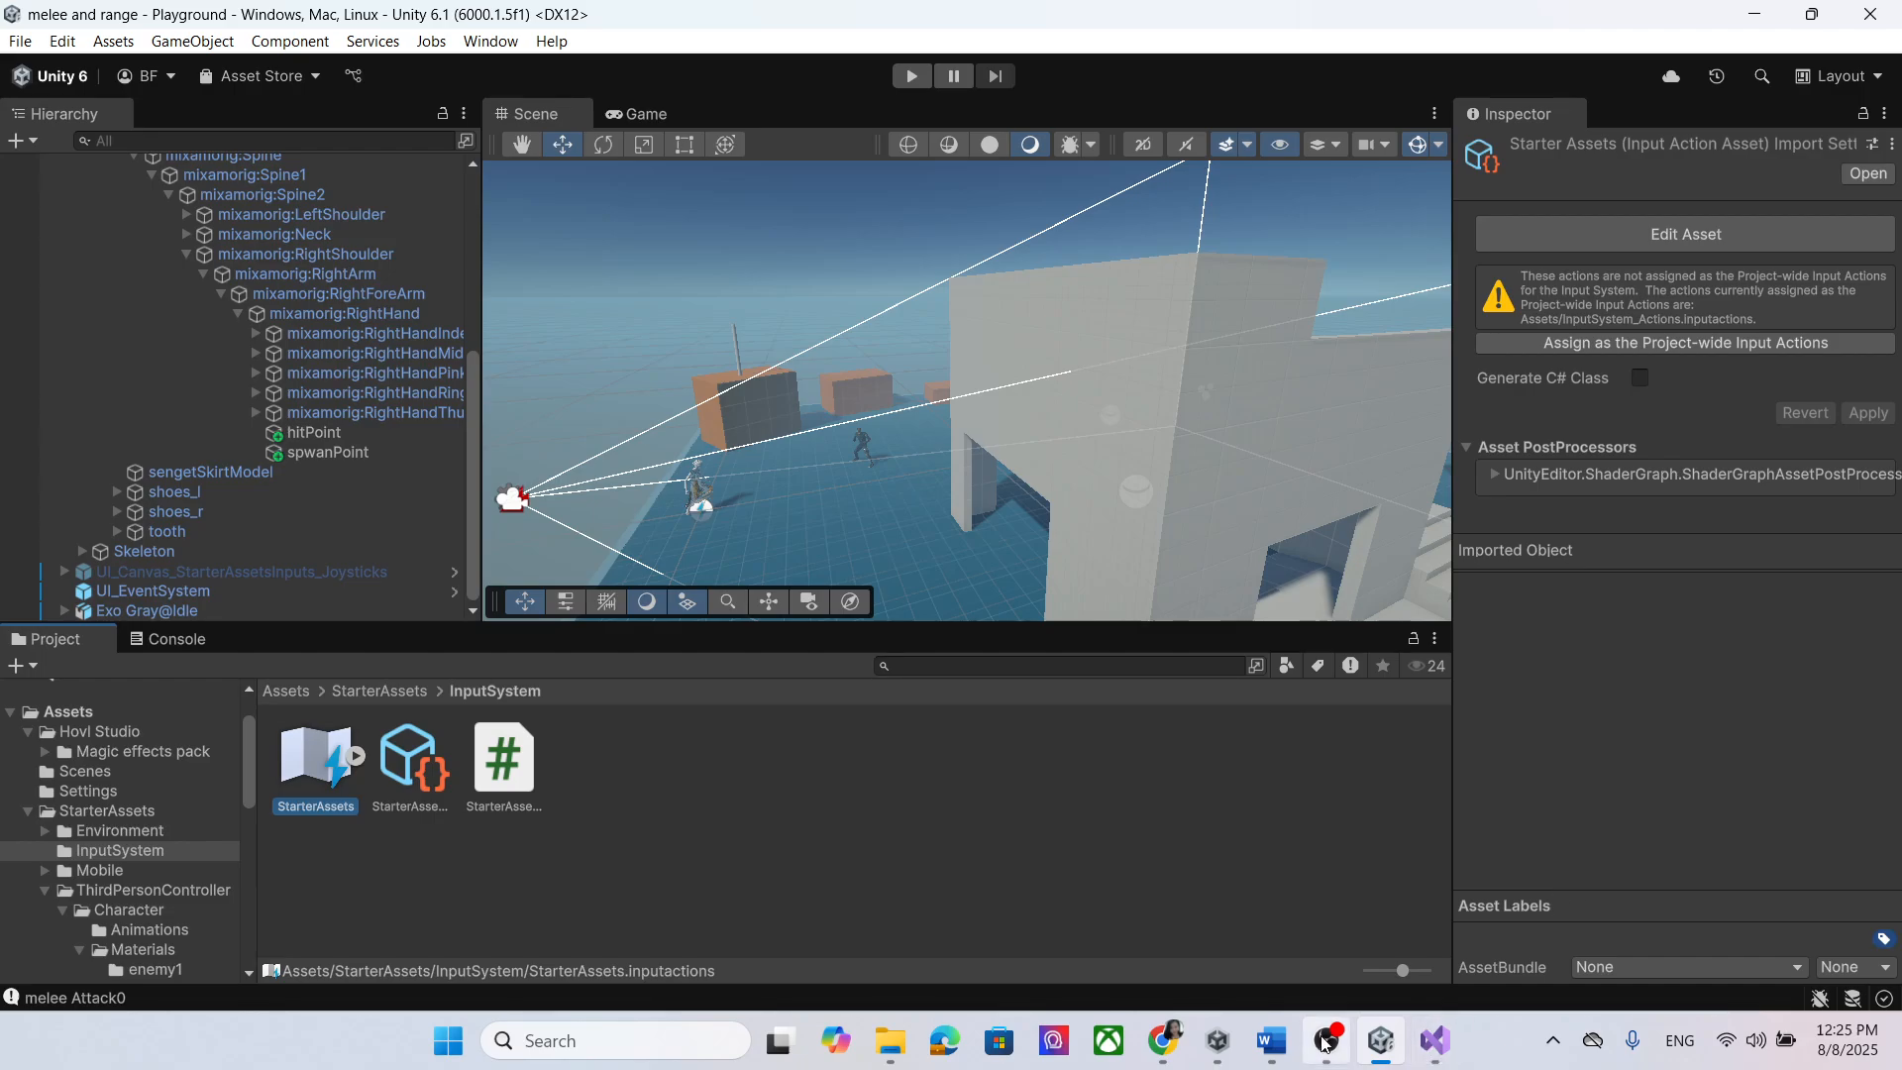
{"action": "mouse_move", "coordinate": [1325, 1043]}
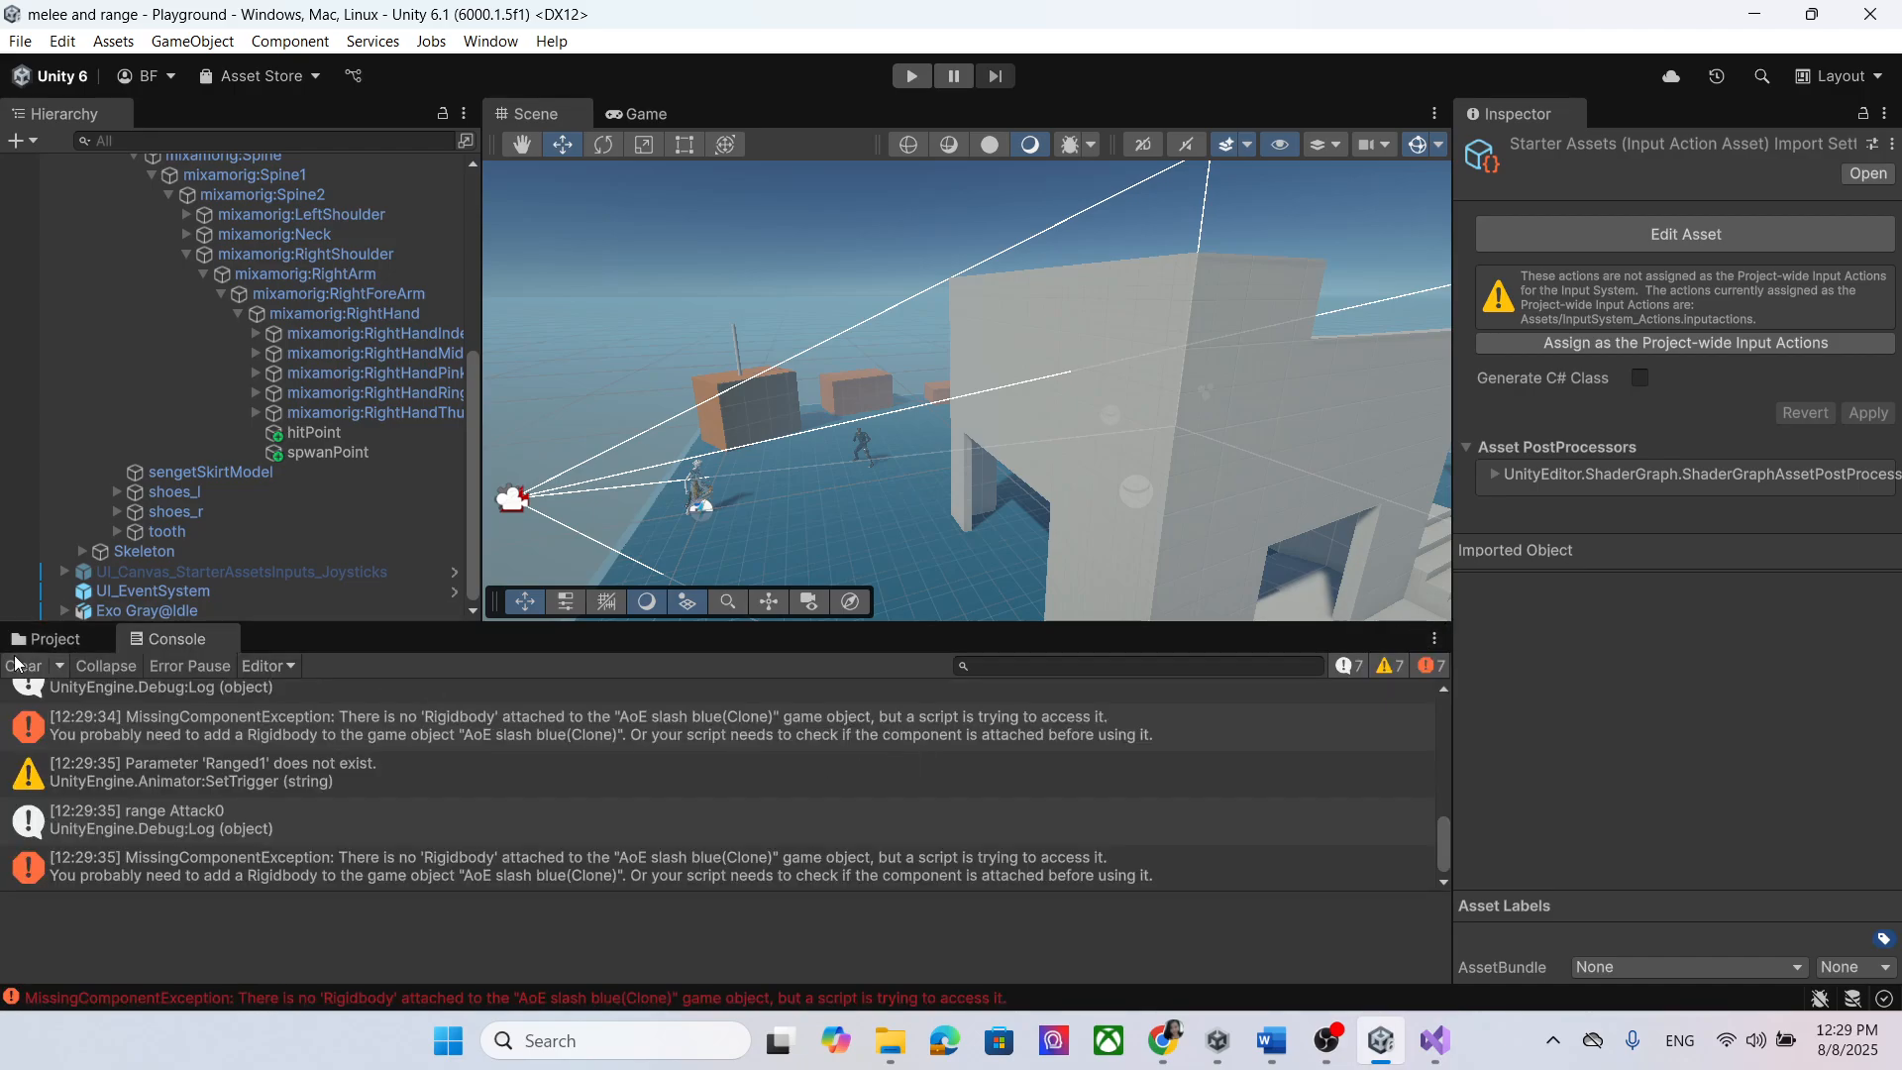
Step: Run the scene, trigger melee attacks while checking the Console log, and stop play mode
{"action": "left_click", "coordinate": [54, 639]}
{"action": "left_click", "coordinate": [911, 76]}
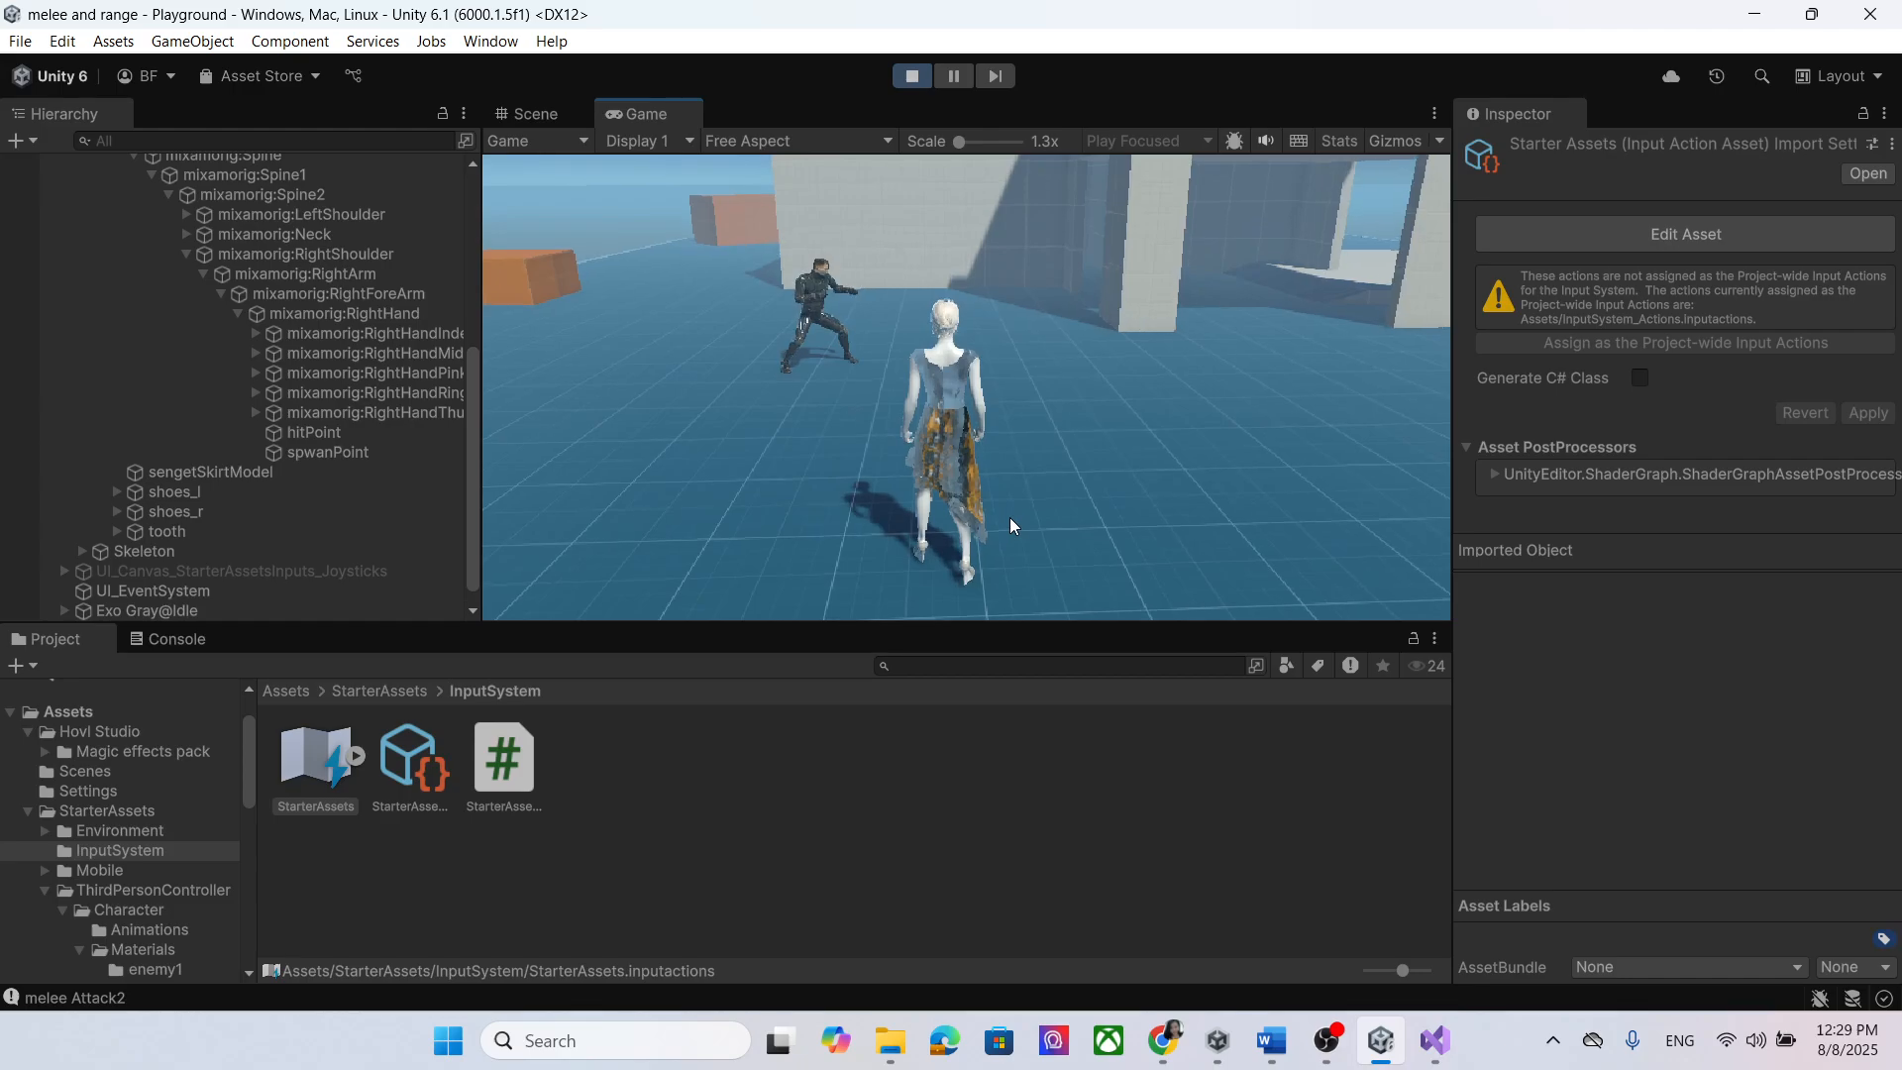
{"action": "left_click", "coordinate": [211, 639]}
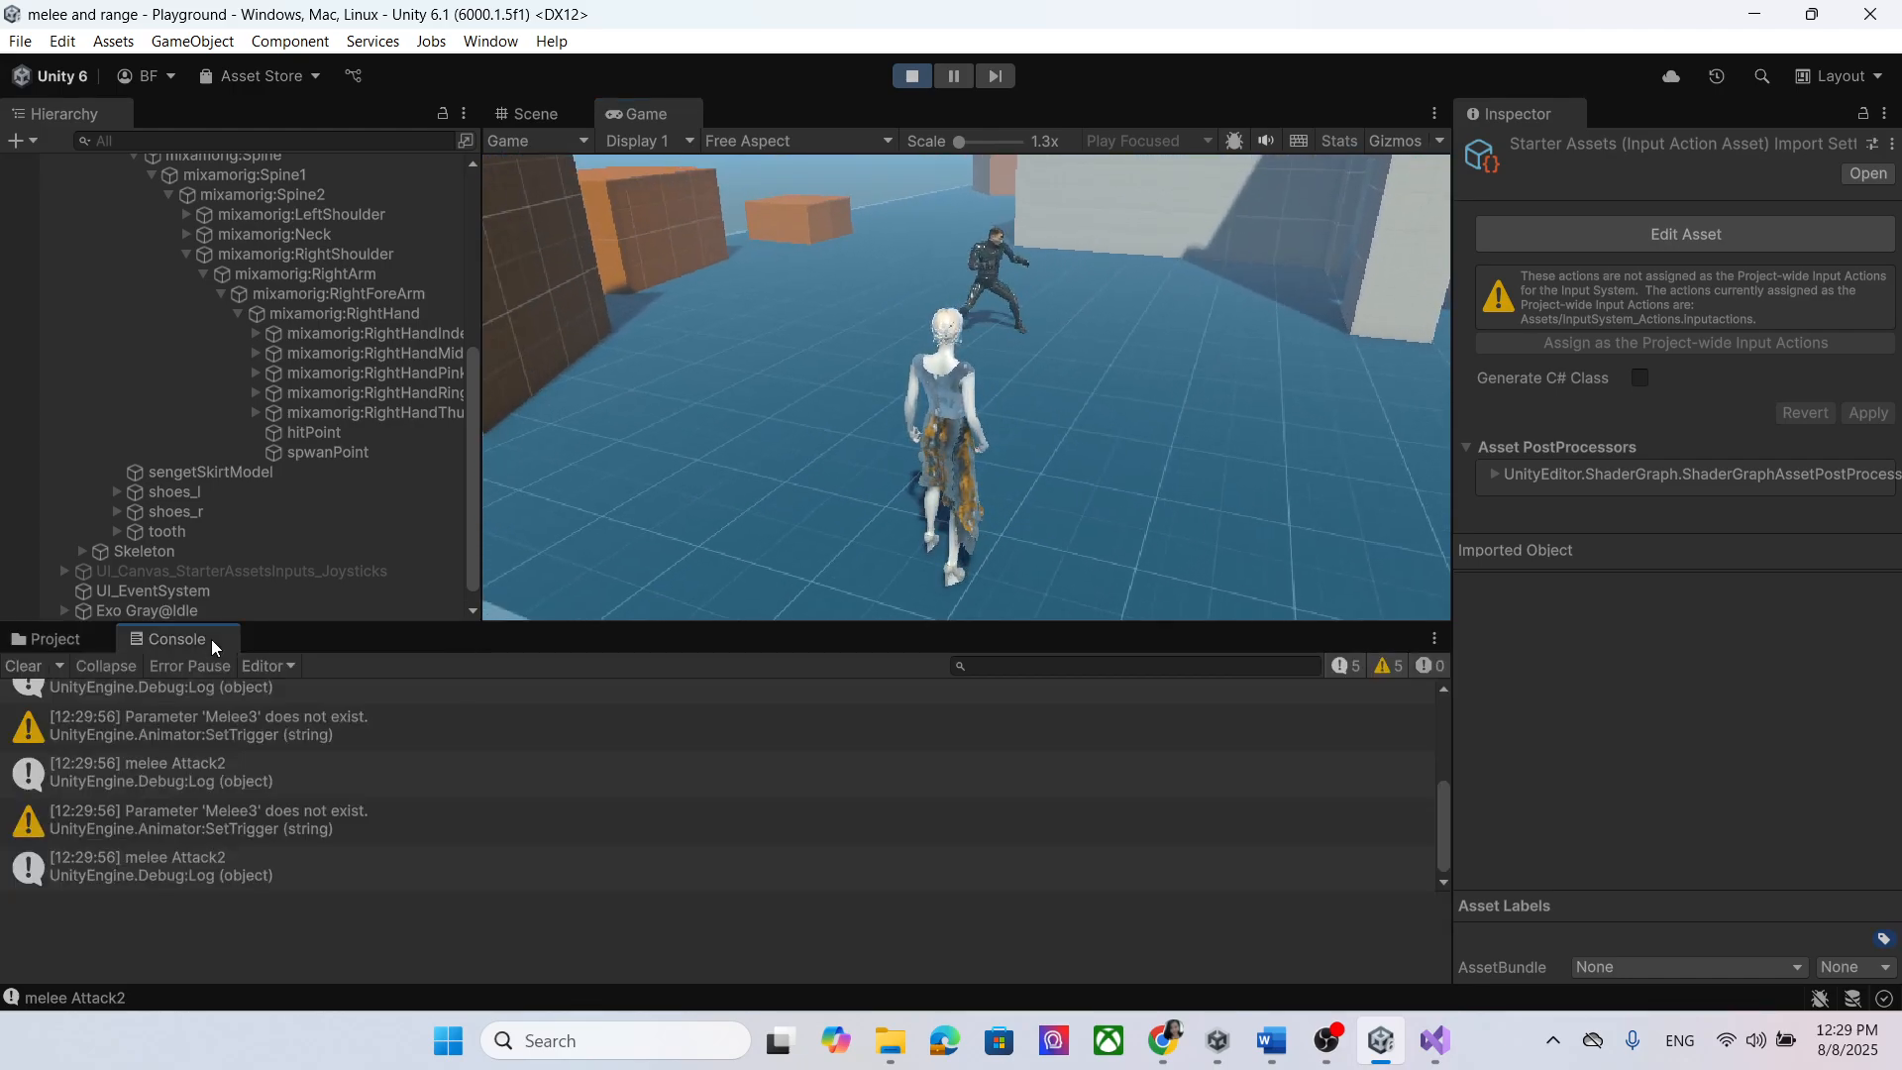
{"action": "left_click", "coordinate": [907, 78]}
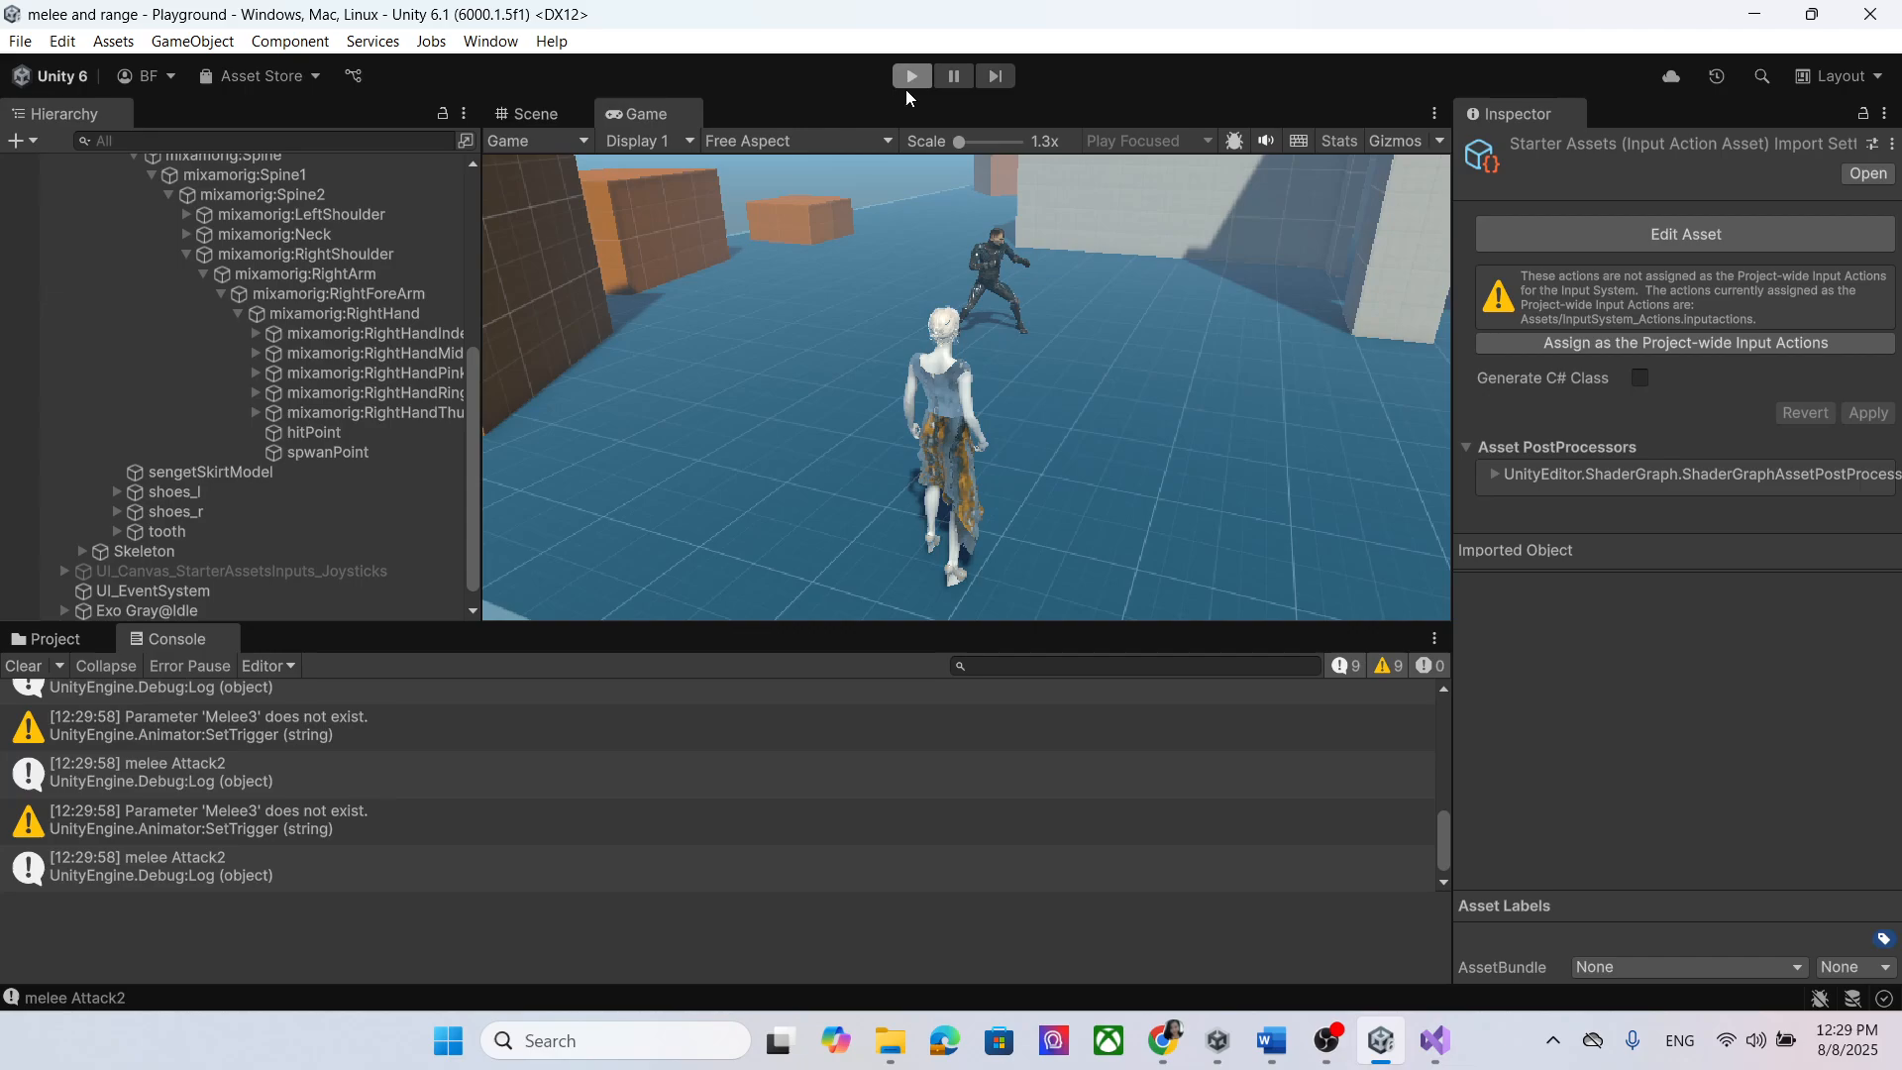
Step: Run the scene again, trigger the ranged attack several times to check its effect and logs, and stop play mode
{"action": "left_click", "coordinate": [911, 77]}
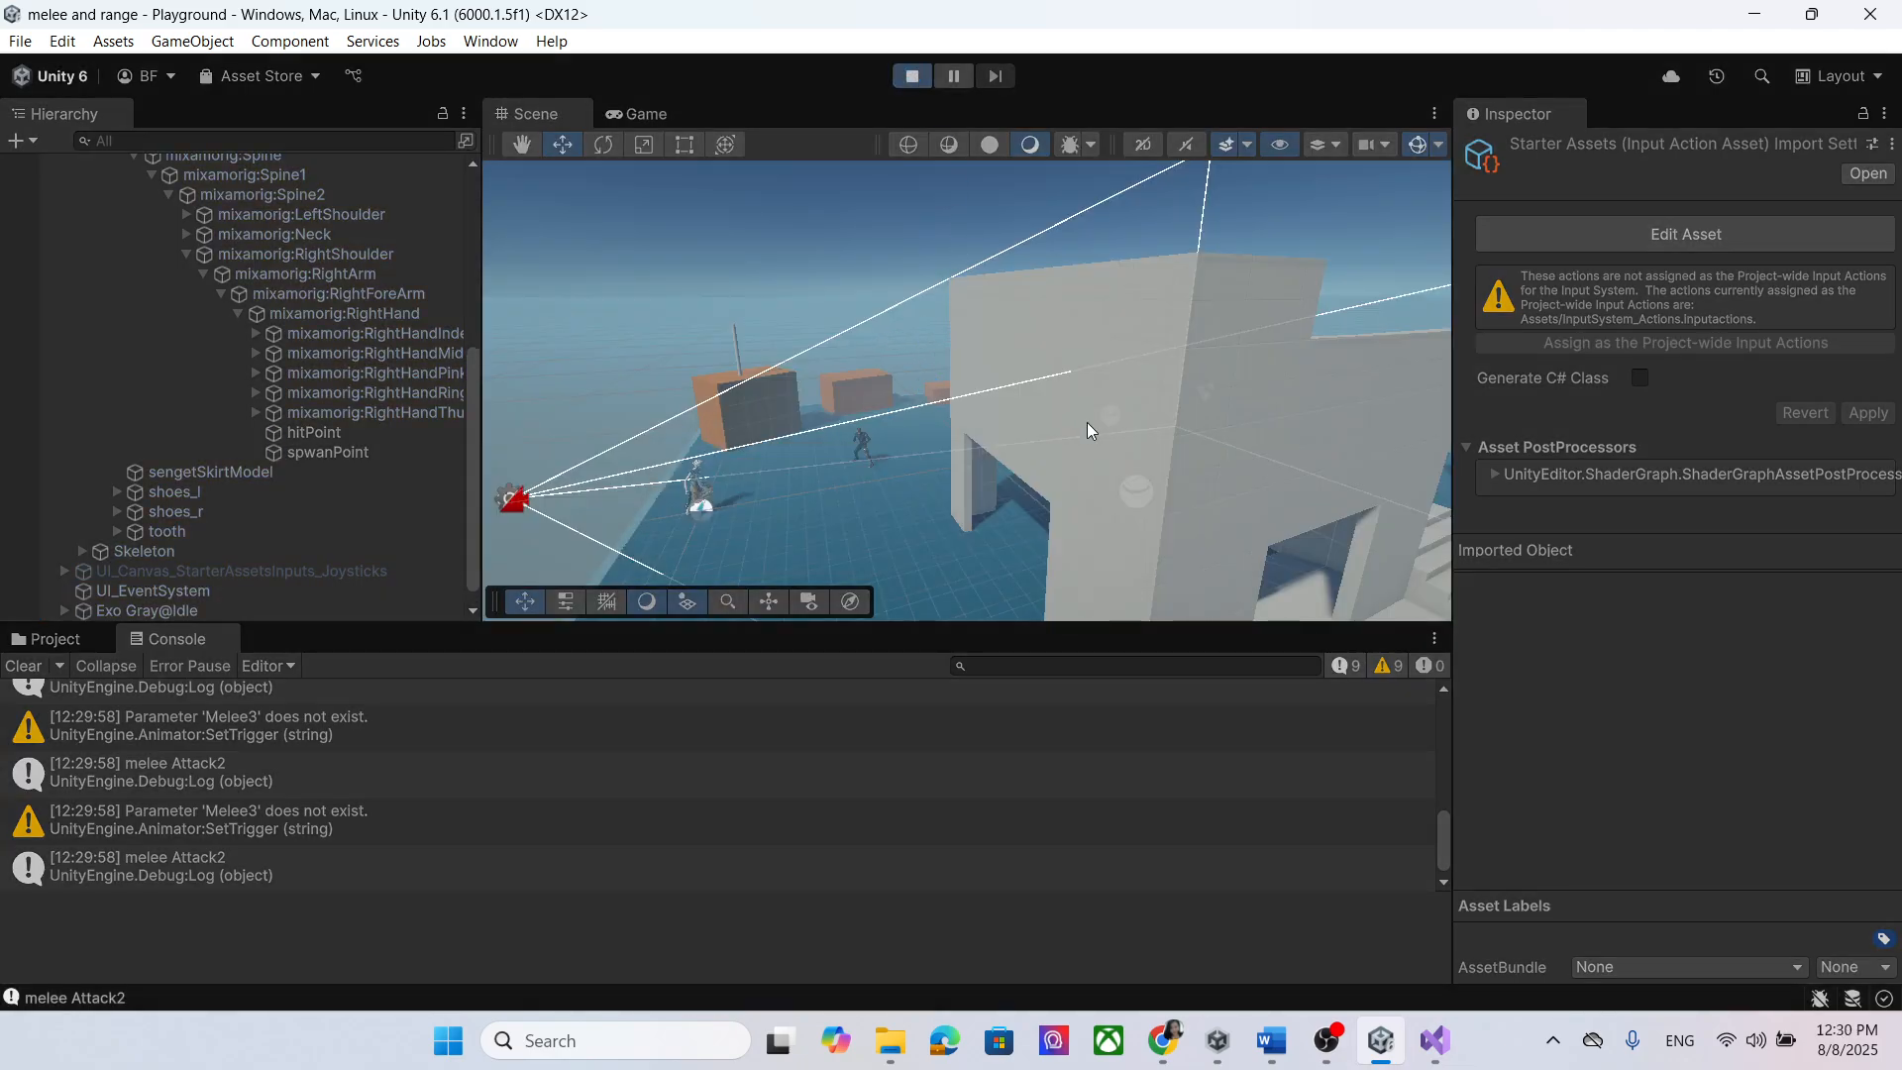
{"action": "left_click", "coordinate": [810, 439]}
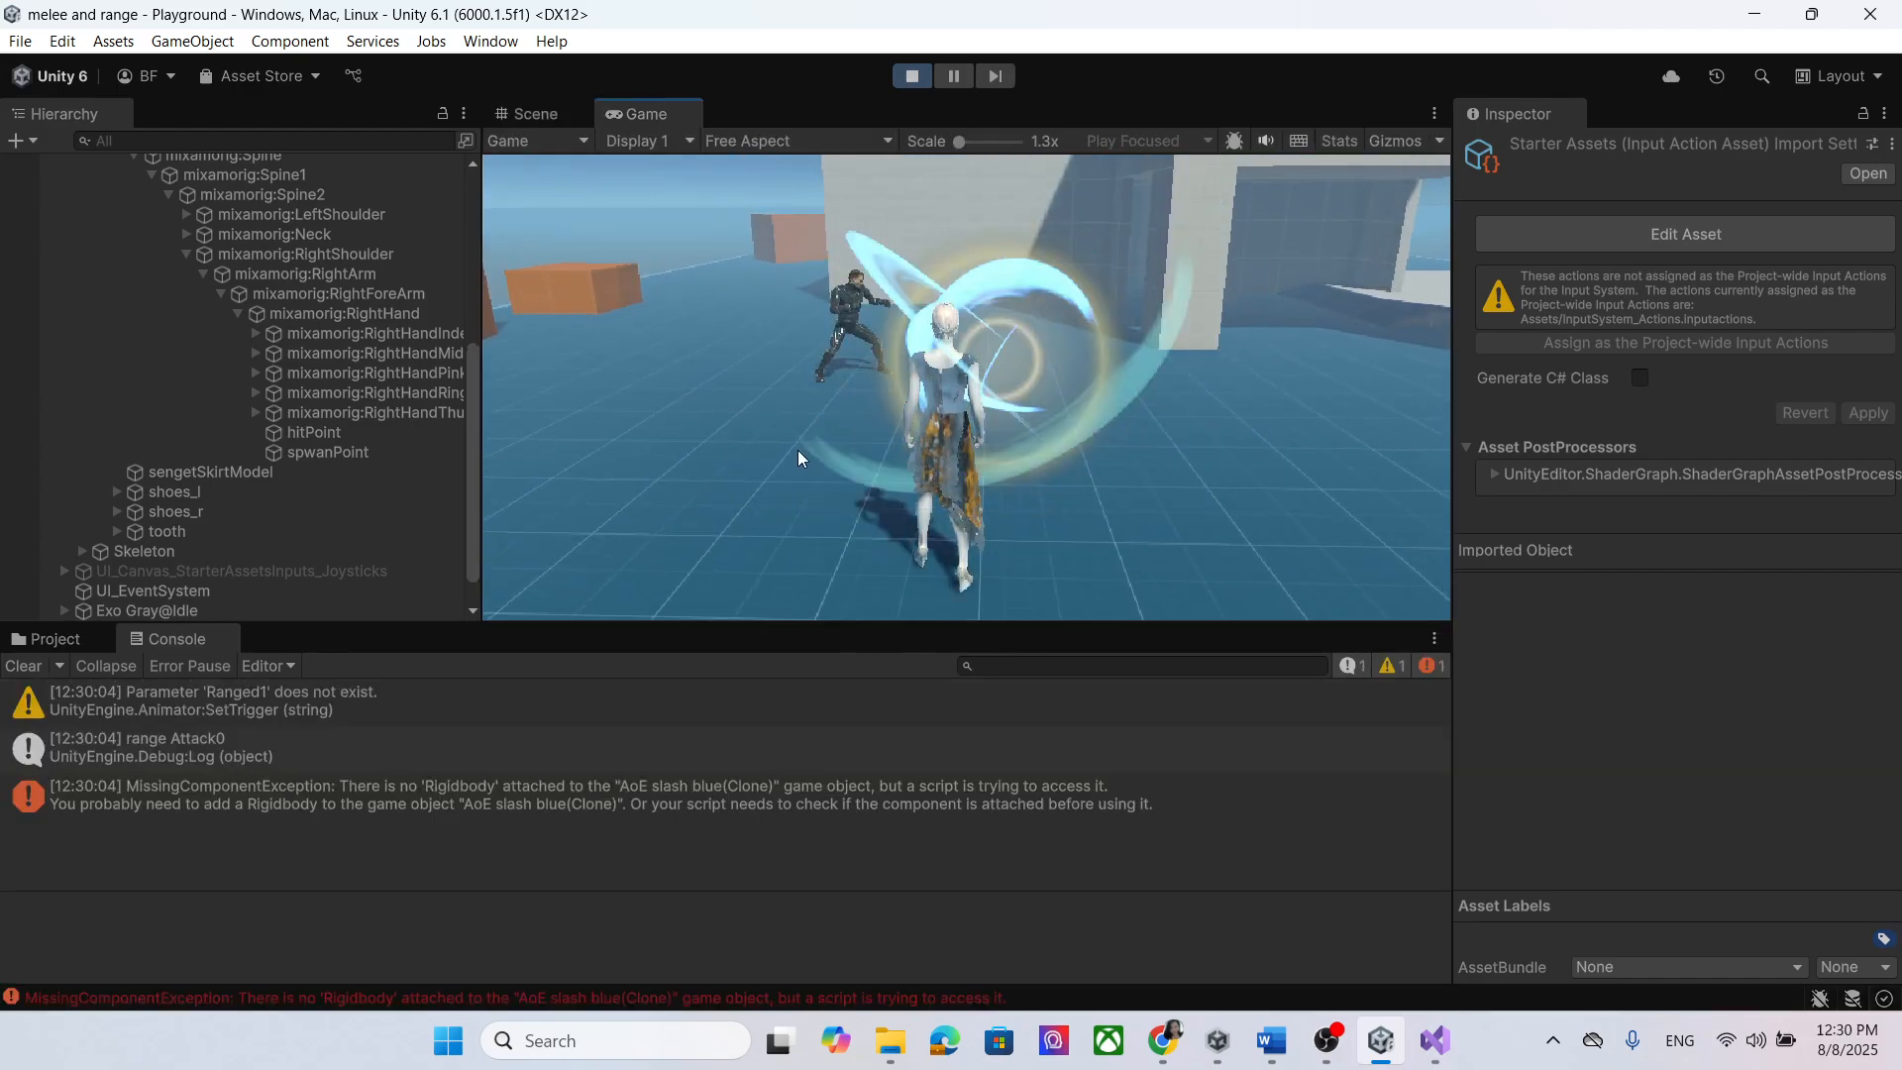
{"action": "left_click", "coordinate": [799, 452]}
{"action": "left_click", "coordinate": [796, 453]}
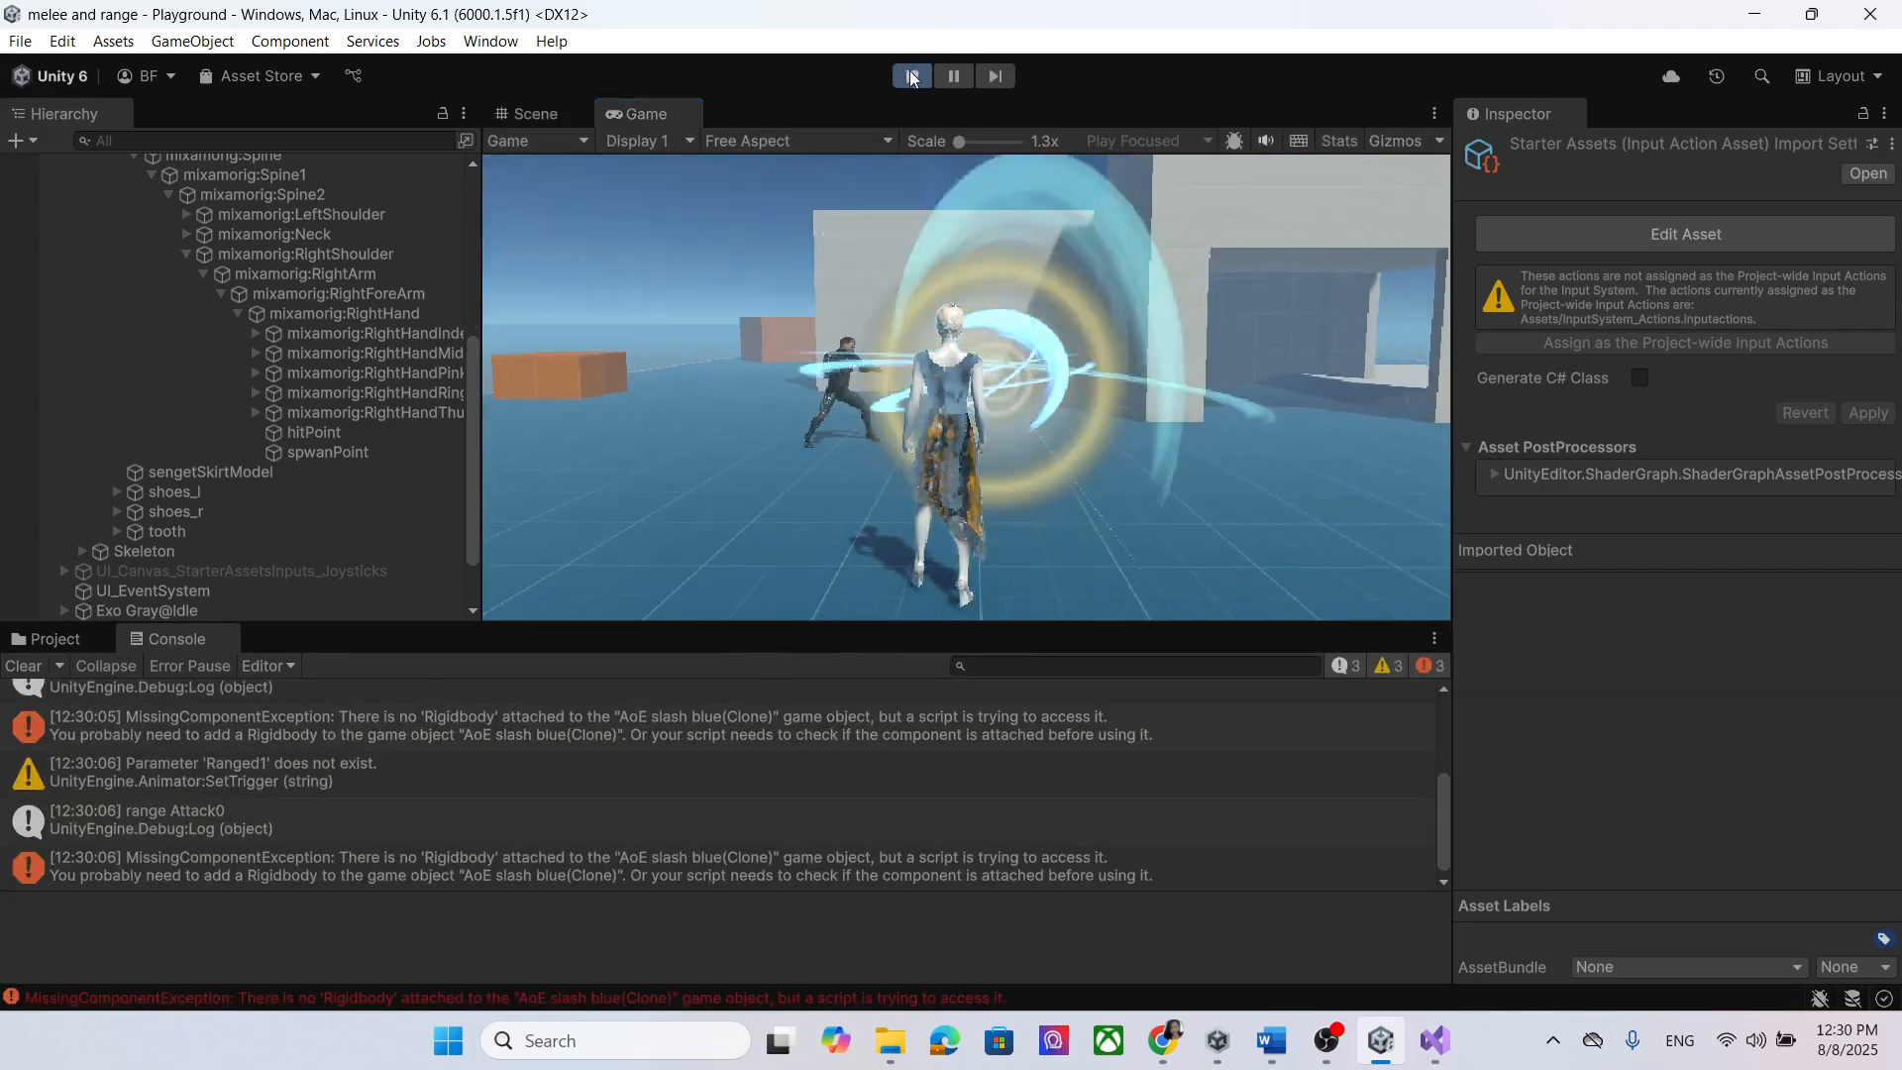
{"action": "key", "text": "ctrl+p"}
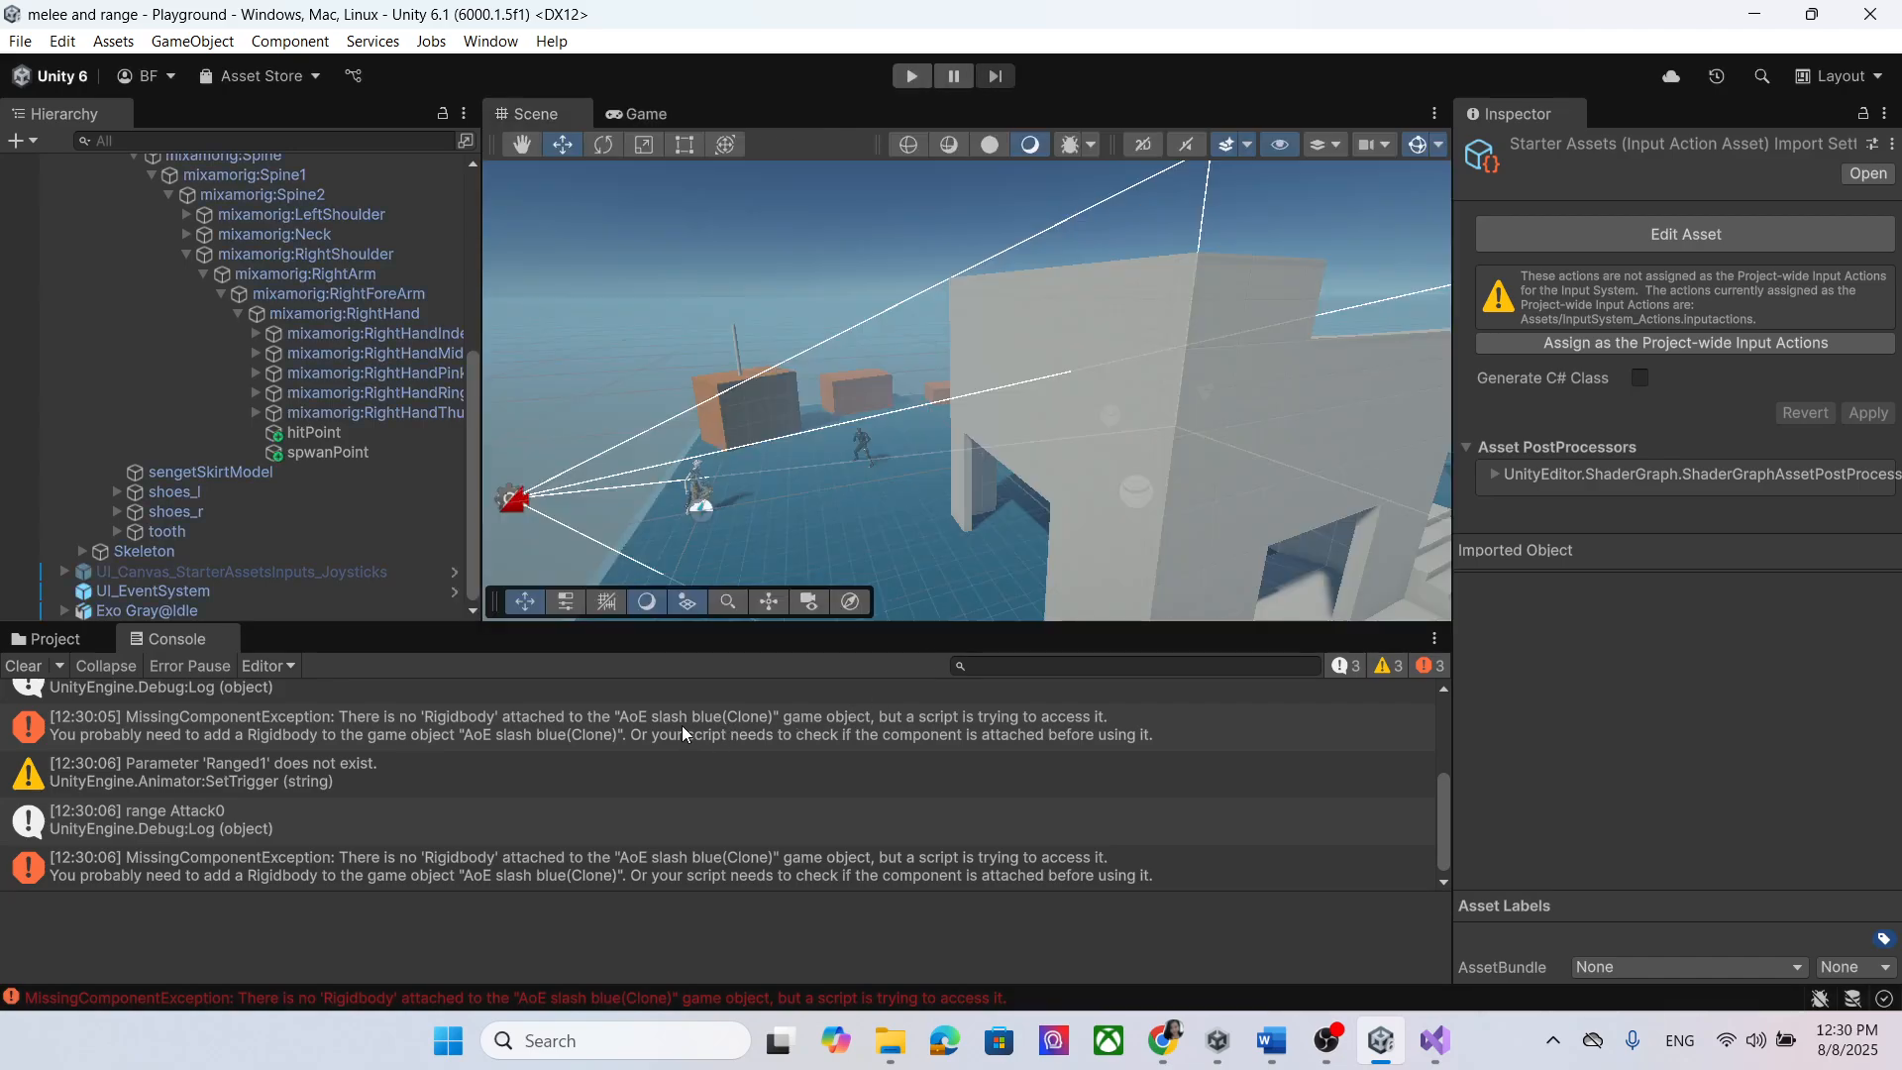
Step: Inspect the script line behind the missing Rigidbody exception and return to Unity
{"action": "double_click", "coordinate": [539, 866]}
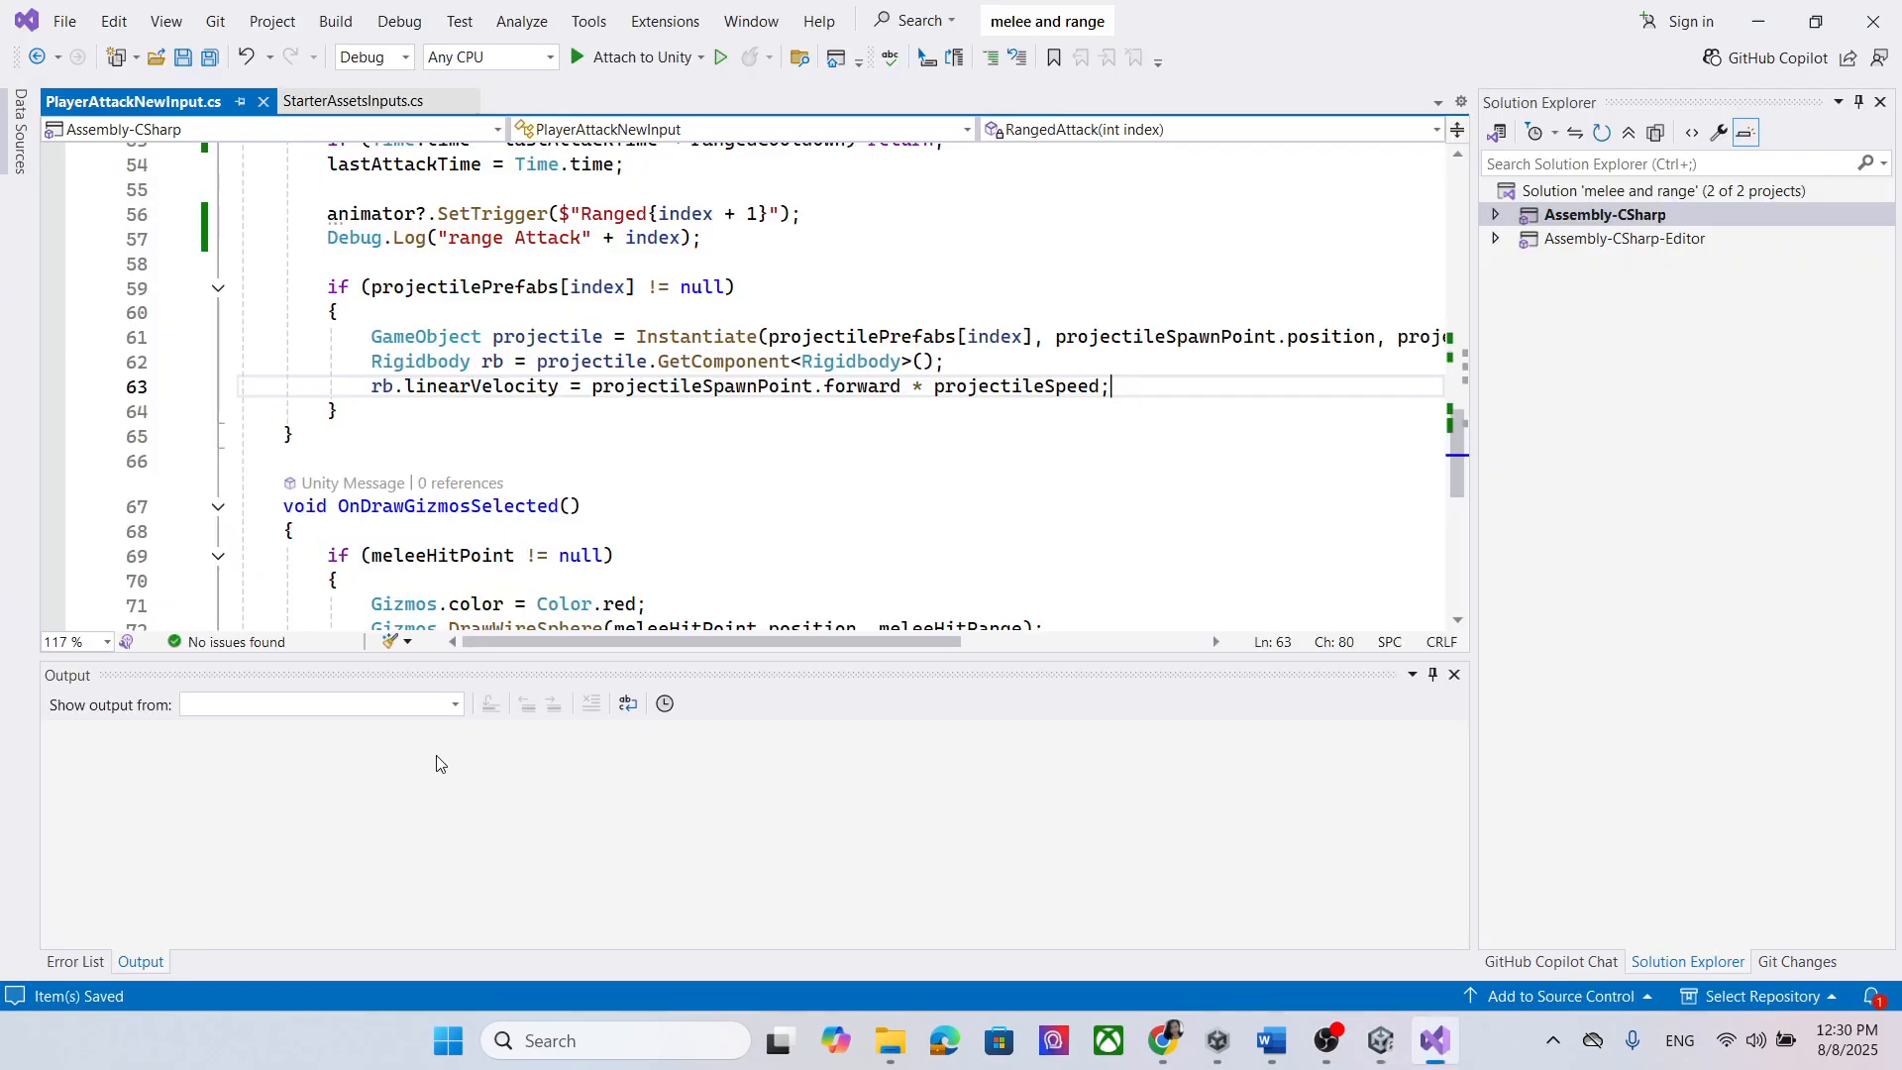
{"action": "left_click", "coordinate": [1762, 38]}
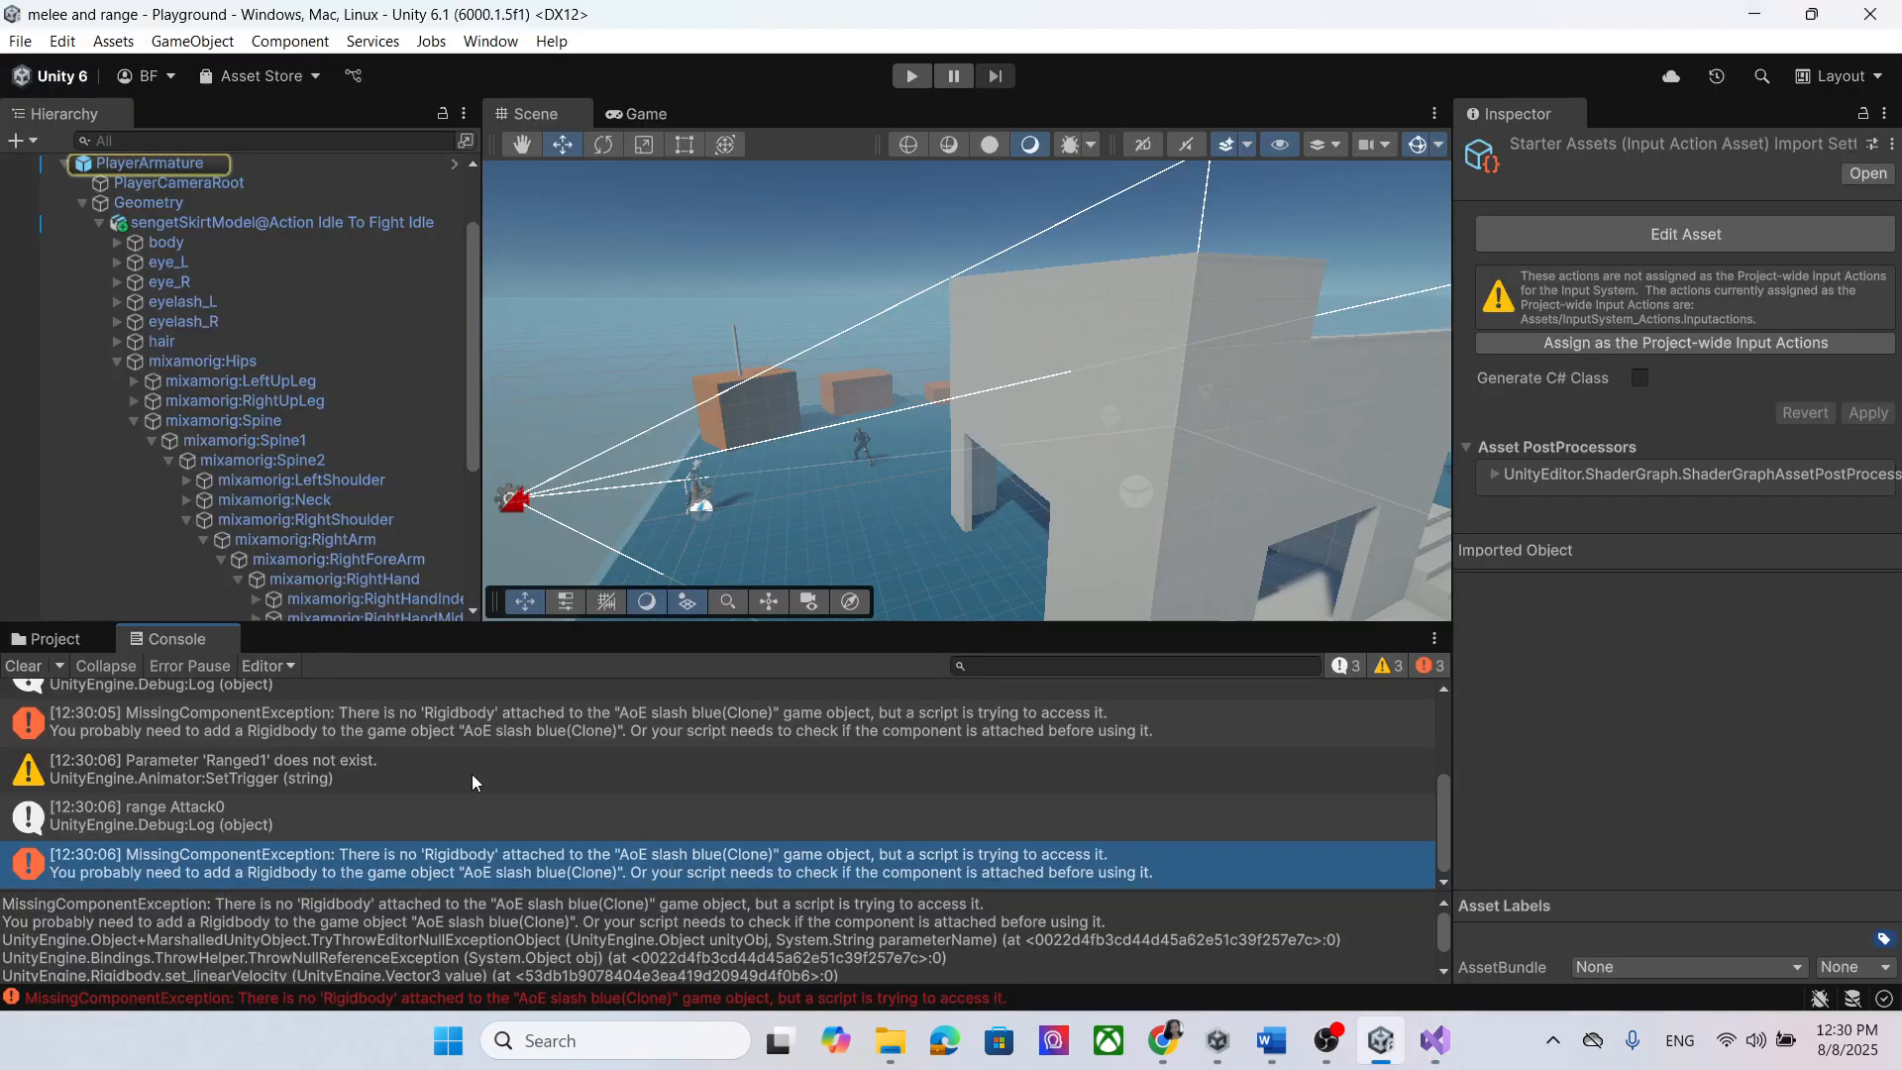
{"action": "scroll", "coordinate": [287, 395], "scroll_direction": "down", "scroll_amount": 5}
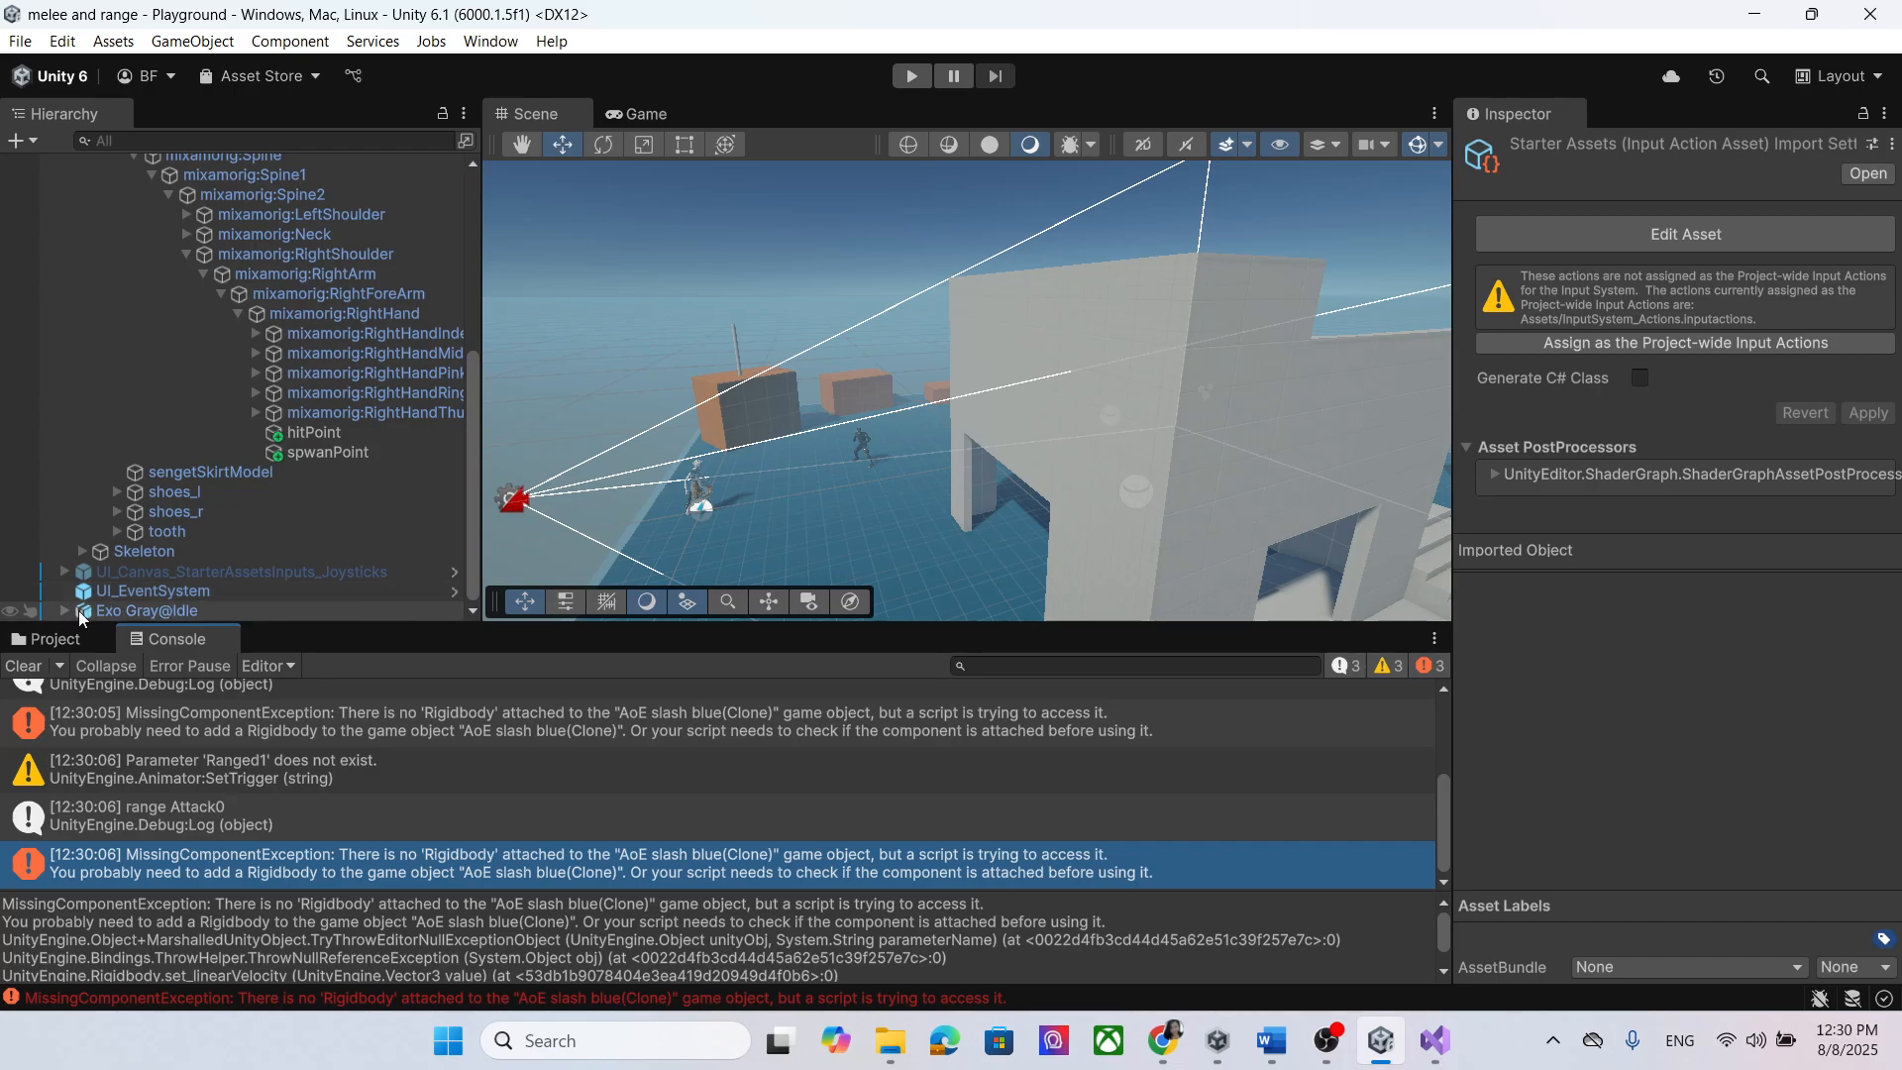
Step: Add a Rigidbody component to the AoE slash blue prefab in the Magic effects pack's AoE effects folder
{"action": "left_click", "coordinate": [61, 639]}
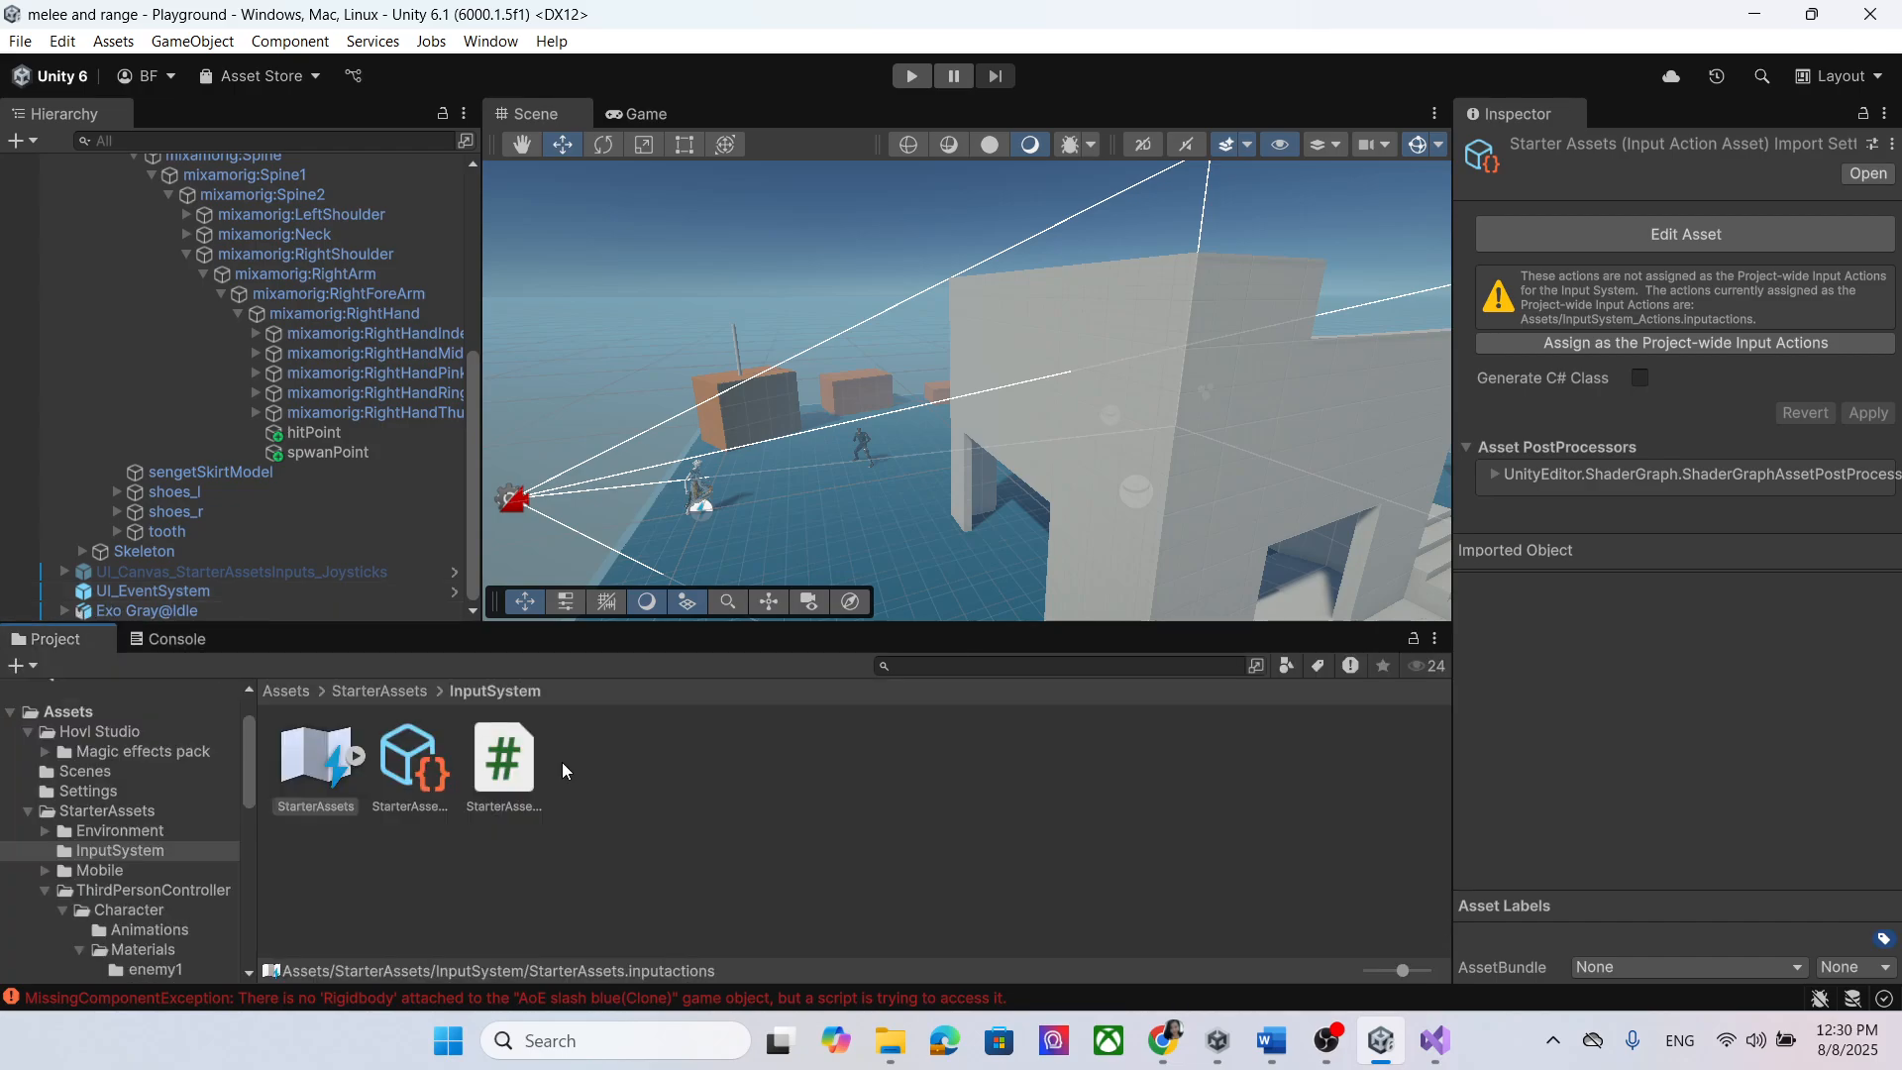
{"action": "left_click", "coordinate": [105, 752]}
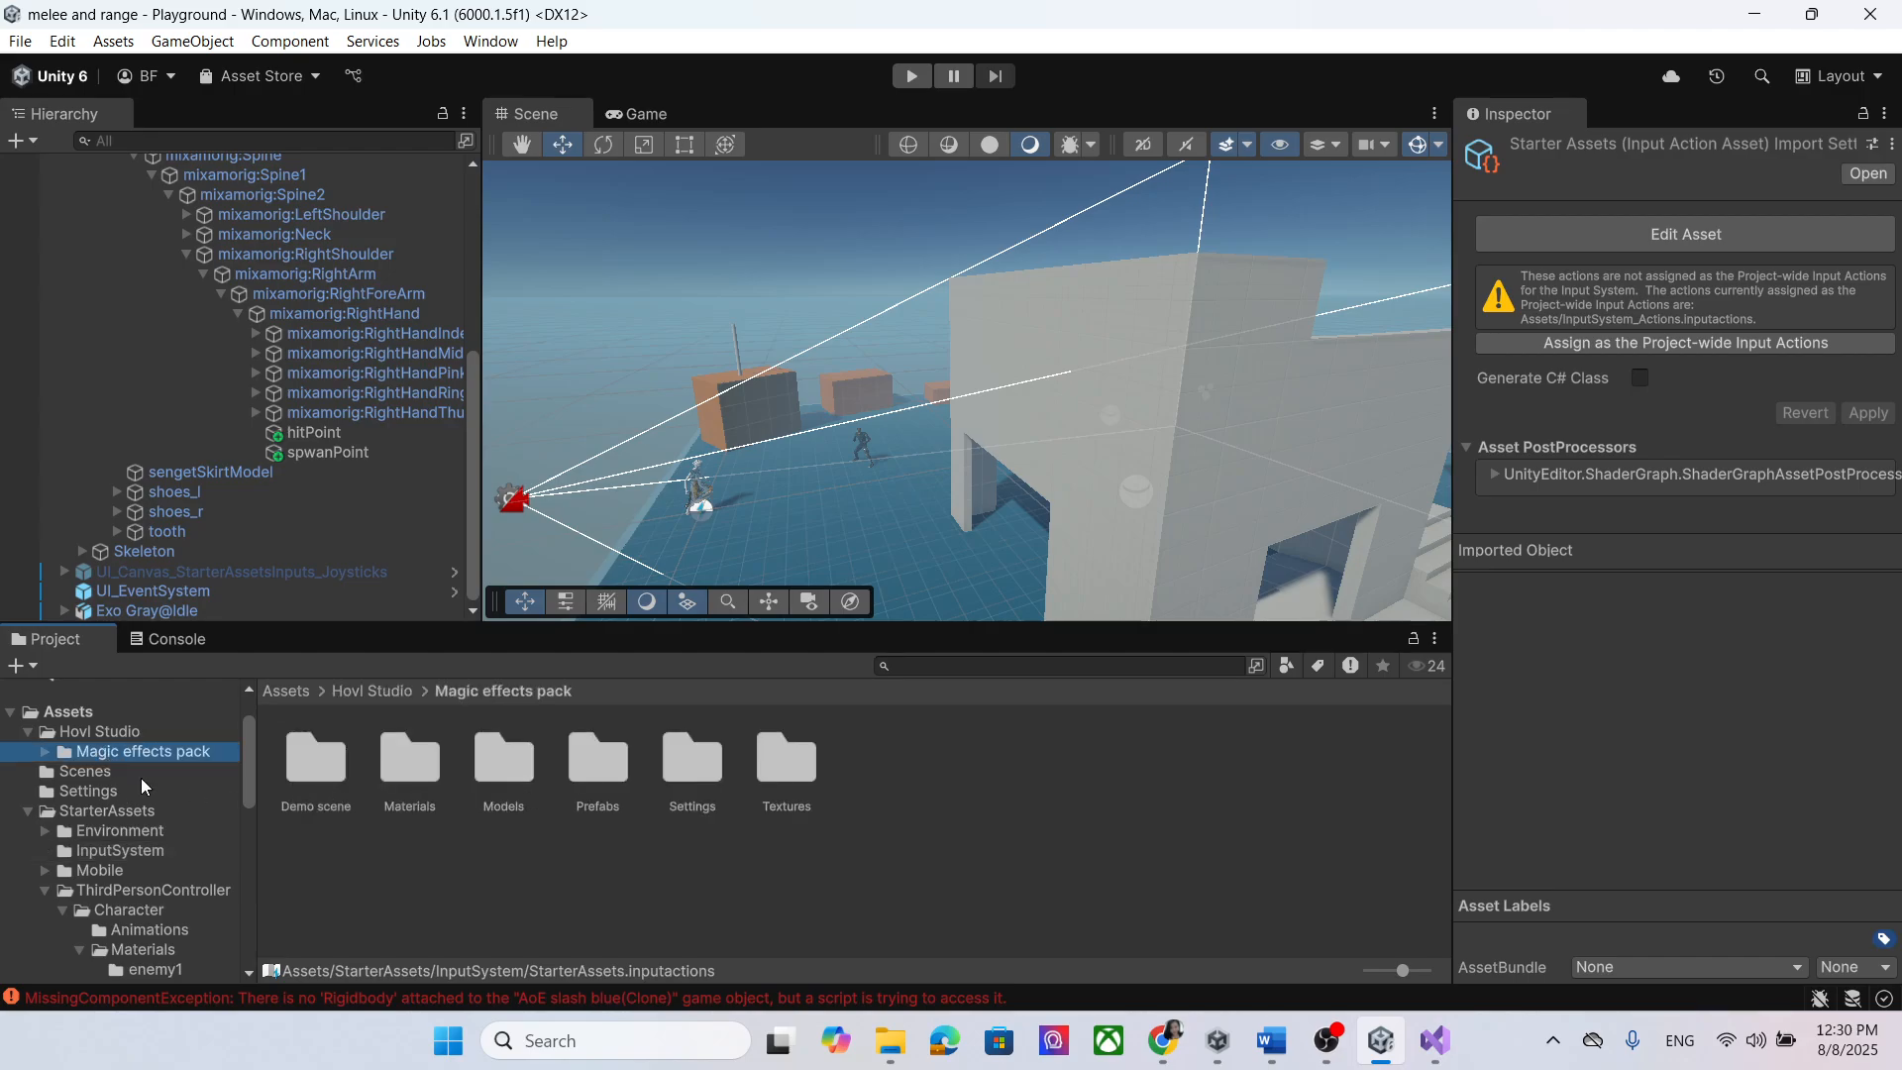
{"action": "left_click", "coordinate": [45, 752]}
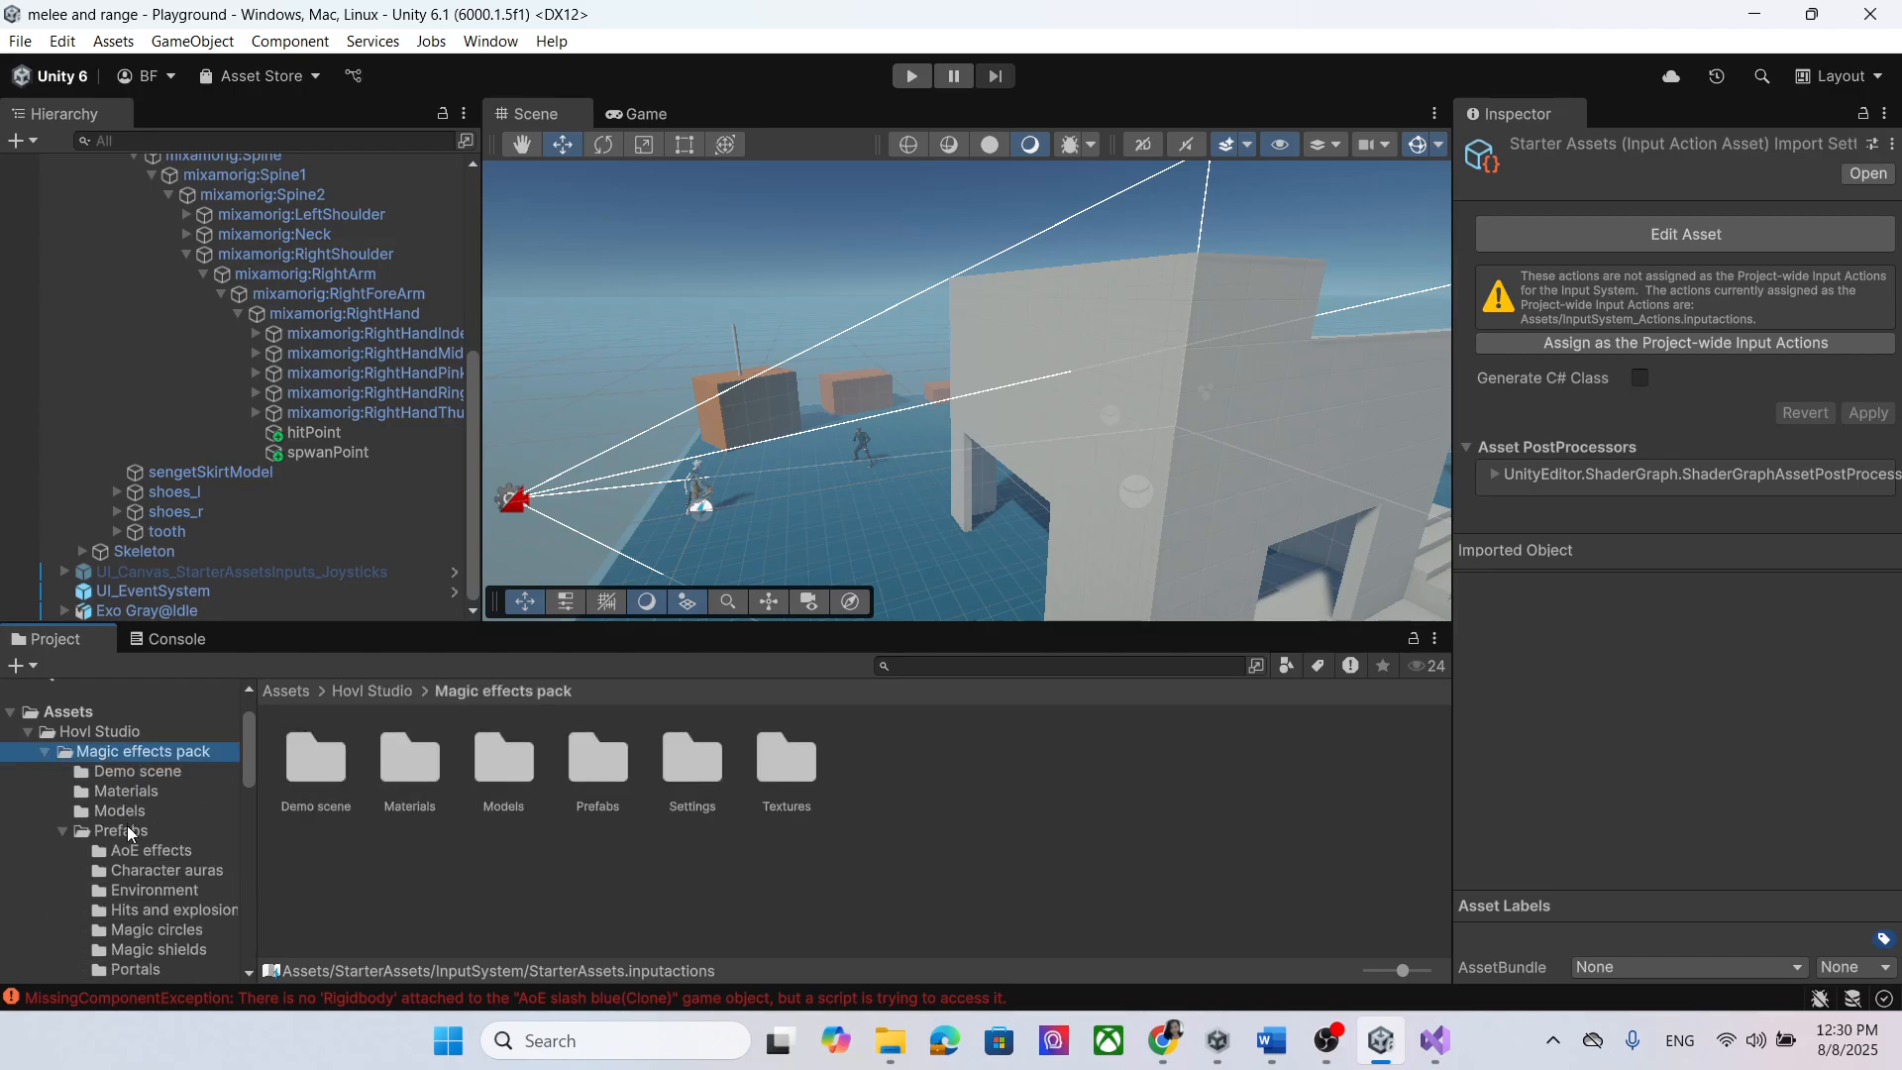
{"action": "left_click", "coordinate": [127, 849]}
{"action": "left_click", "coordinate": [335, 769]}
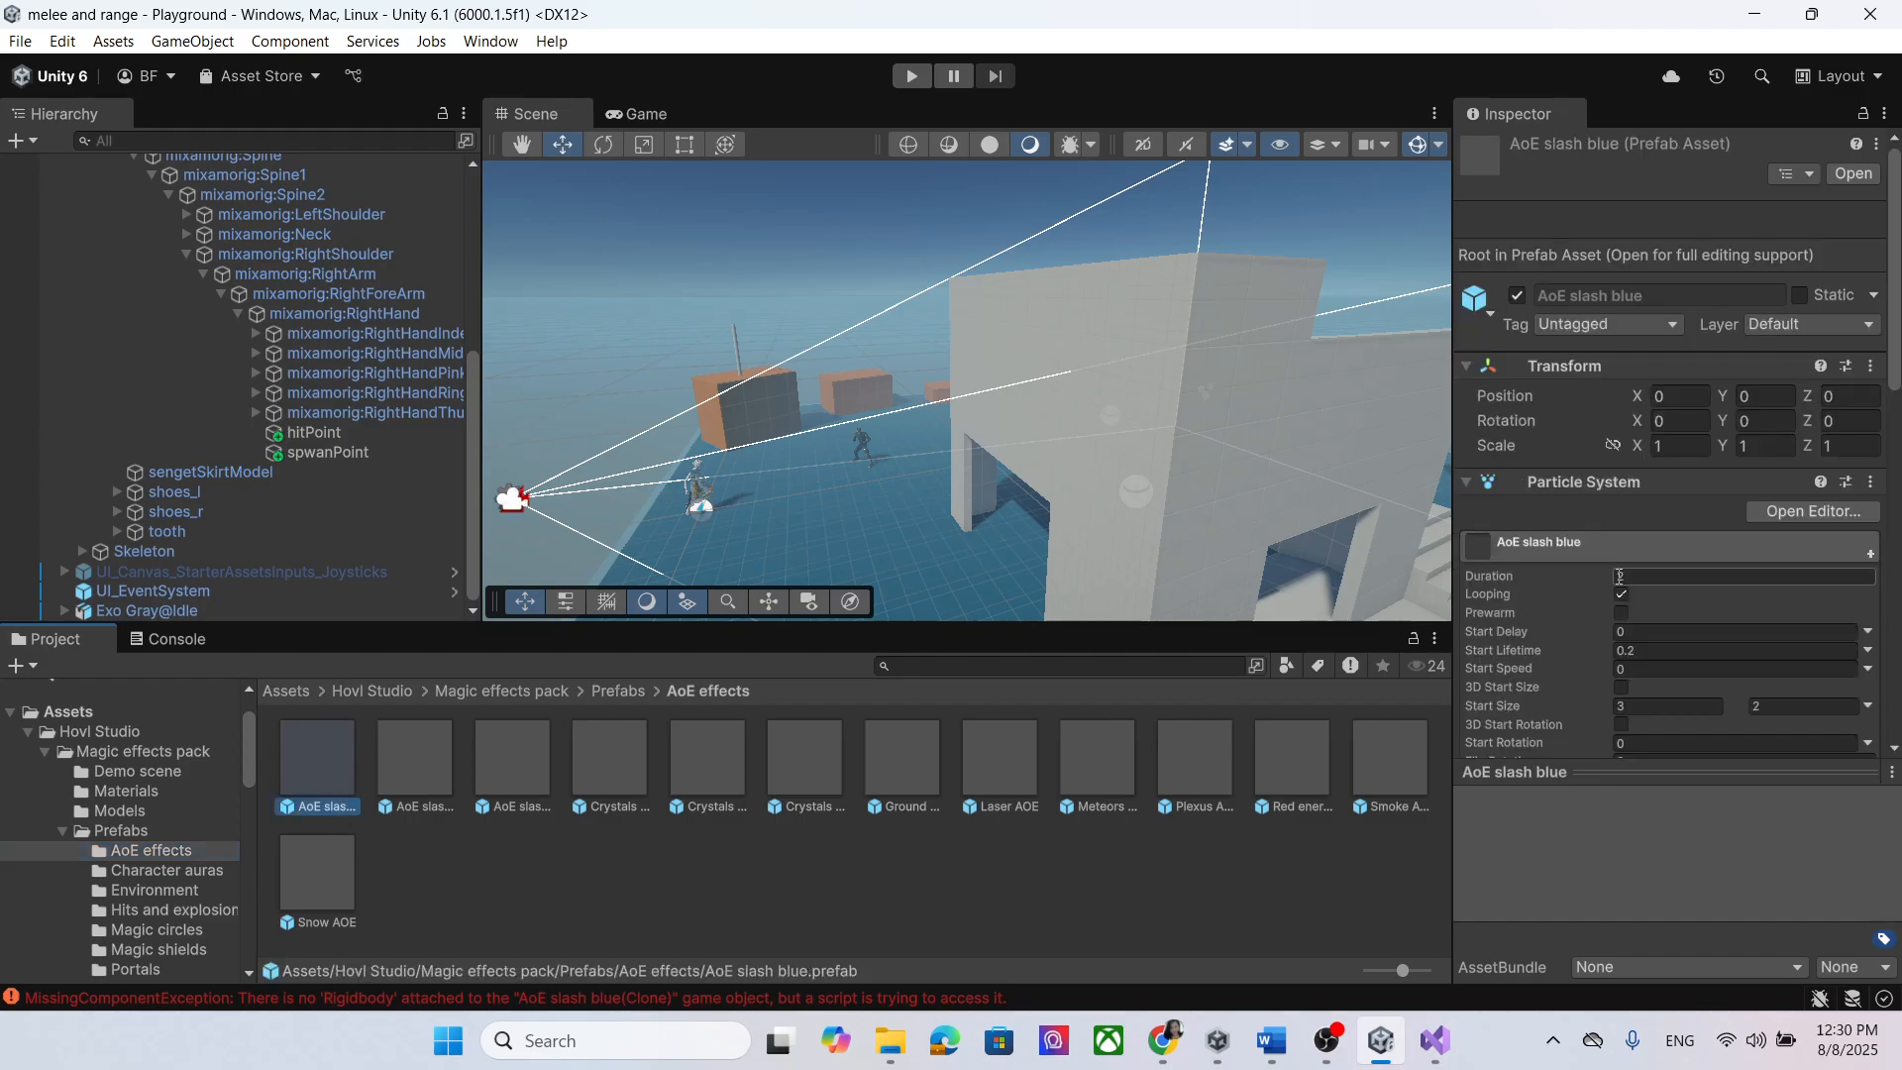
{"action": "scroll", "coordinate": [1702, 745], "scroll_direction": "down", "scroll_amount": 10}
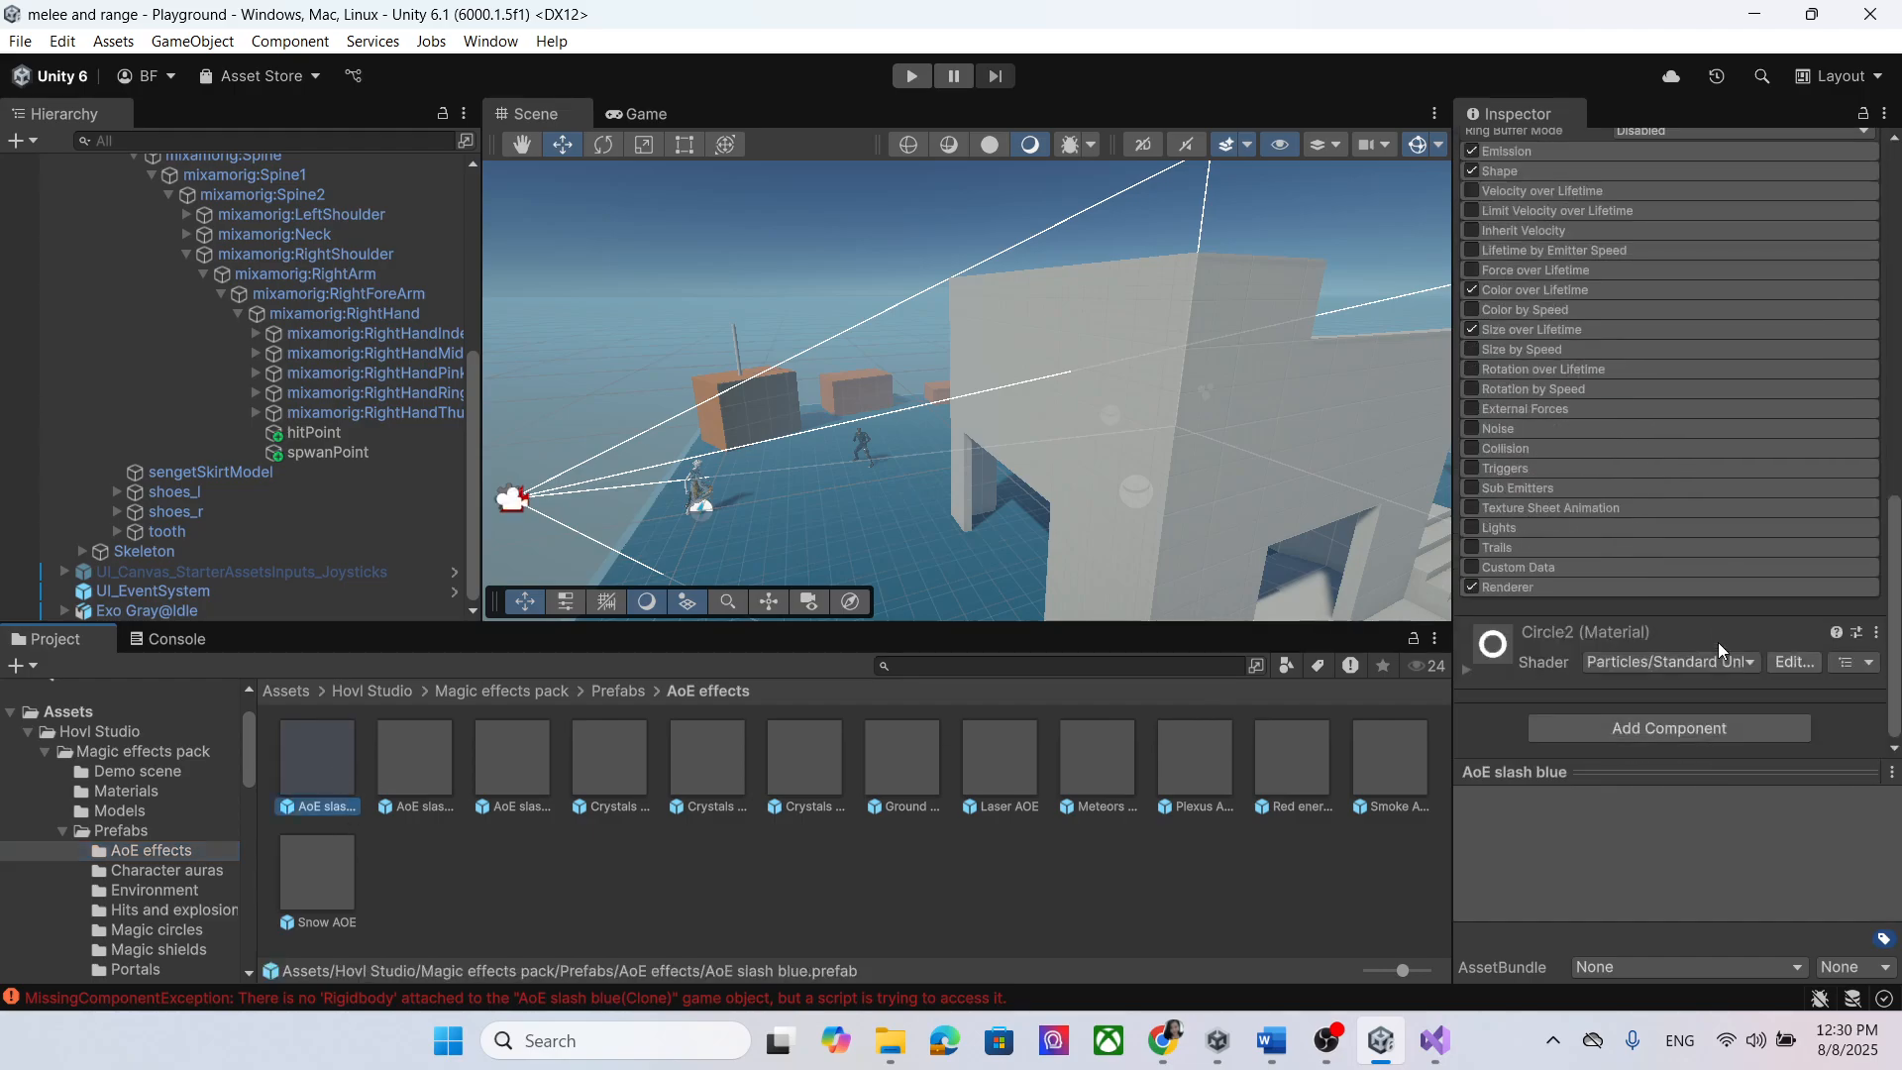
{"action": "left_click", "coordinate": [1703, 725]}
{"action": "type", "text": "rig"}
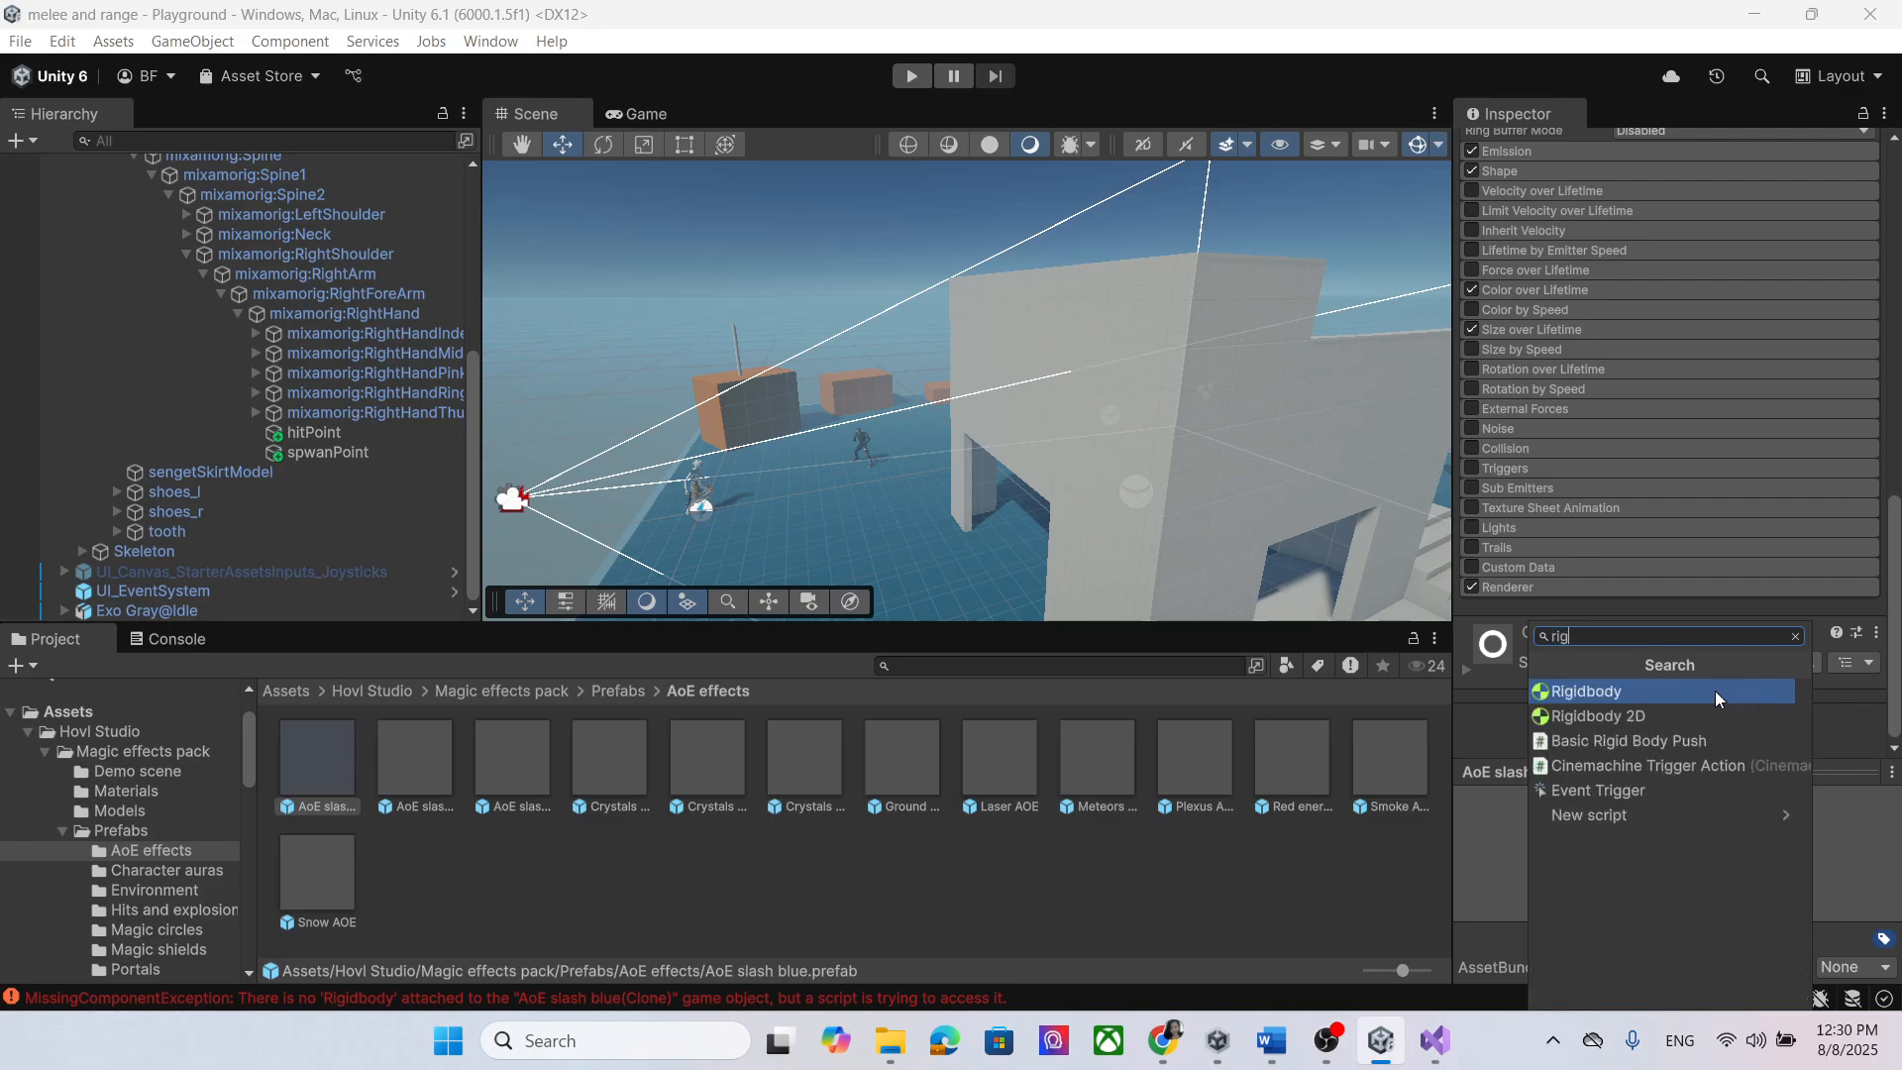
{"action": "left_click", "coordinate": [1715, 692]}
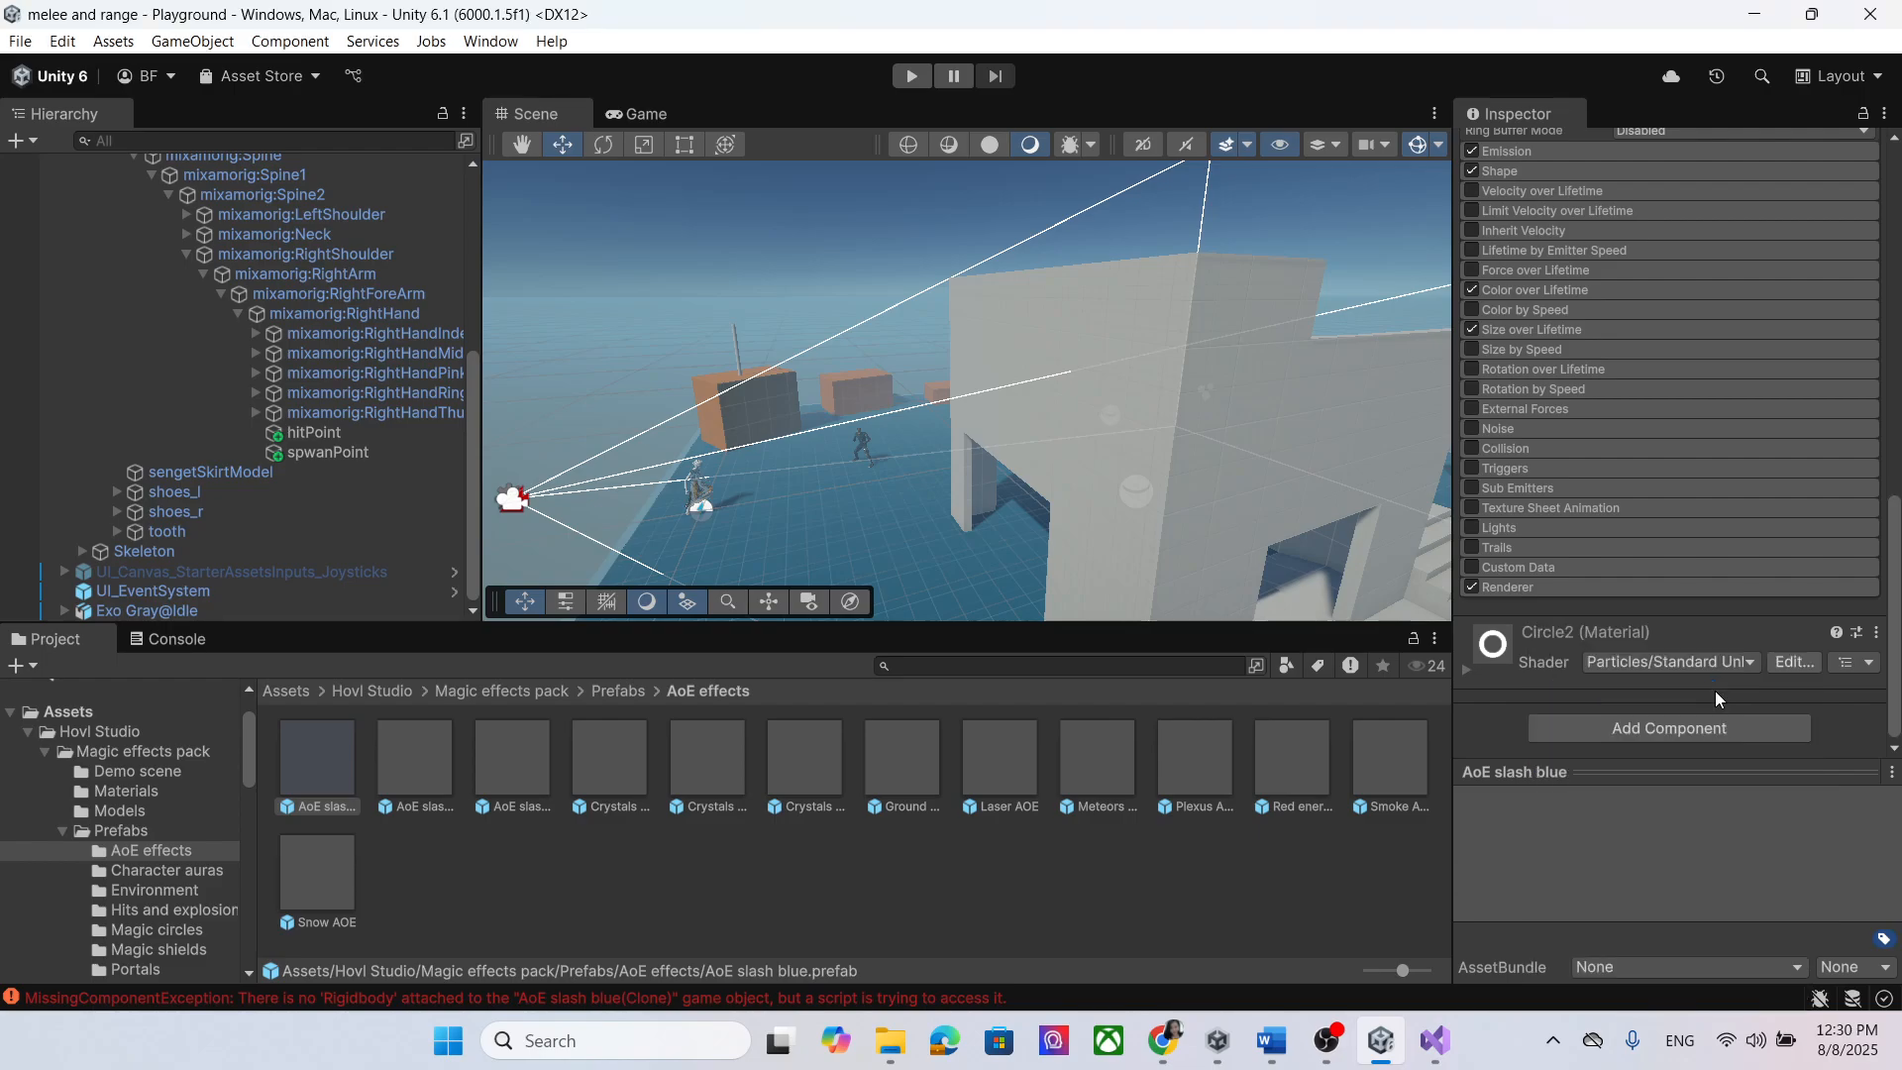
Step: Add a Rigidbody component to both the AoE slash green and AoE slash orange prefabs
{"action": "left_click", "coordinate": [451, 768]}
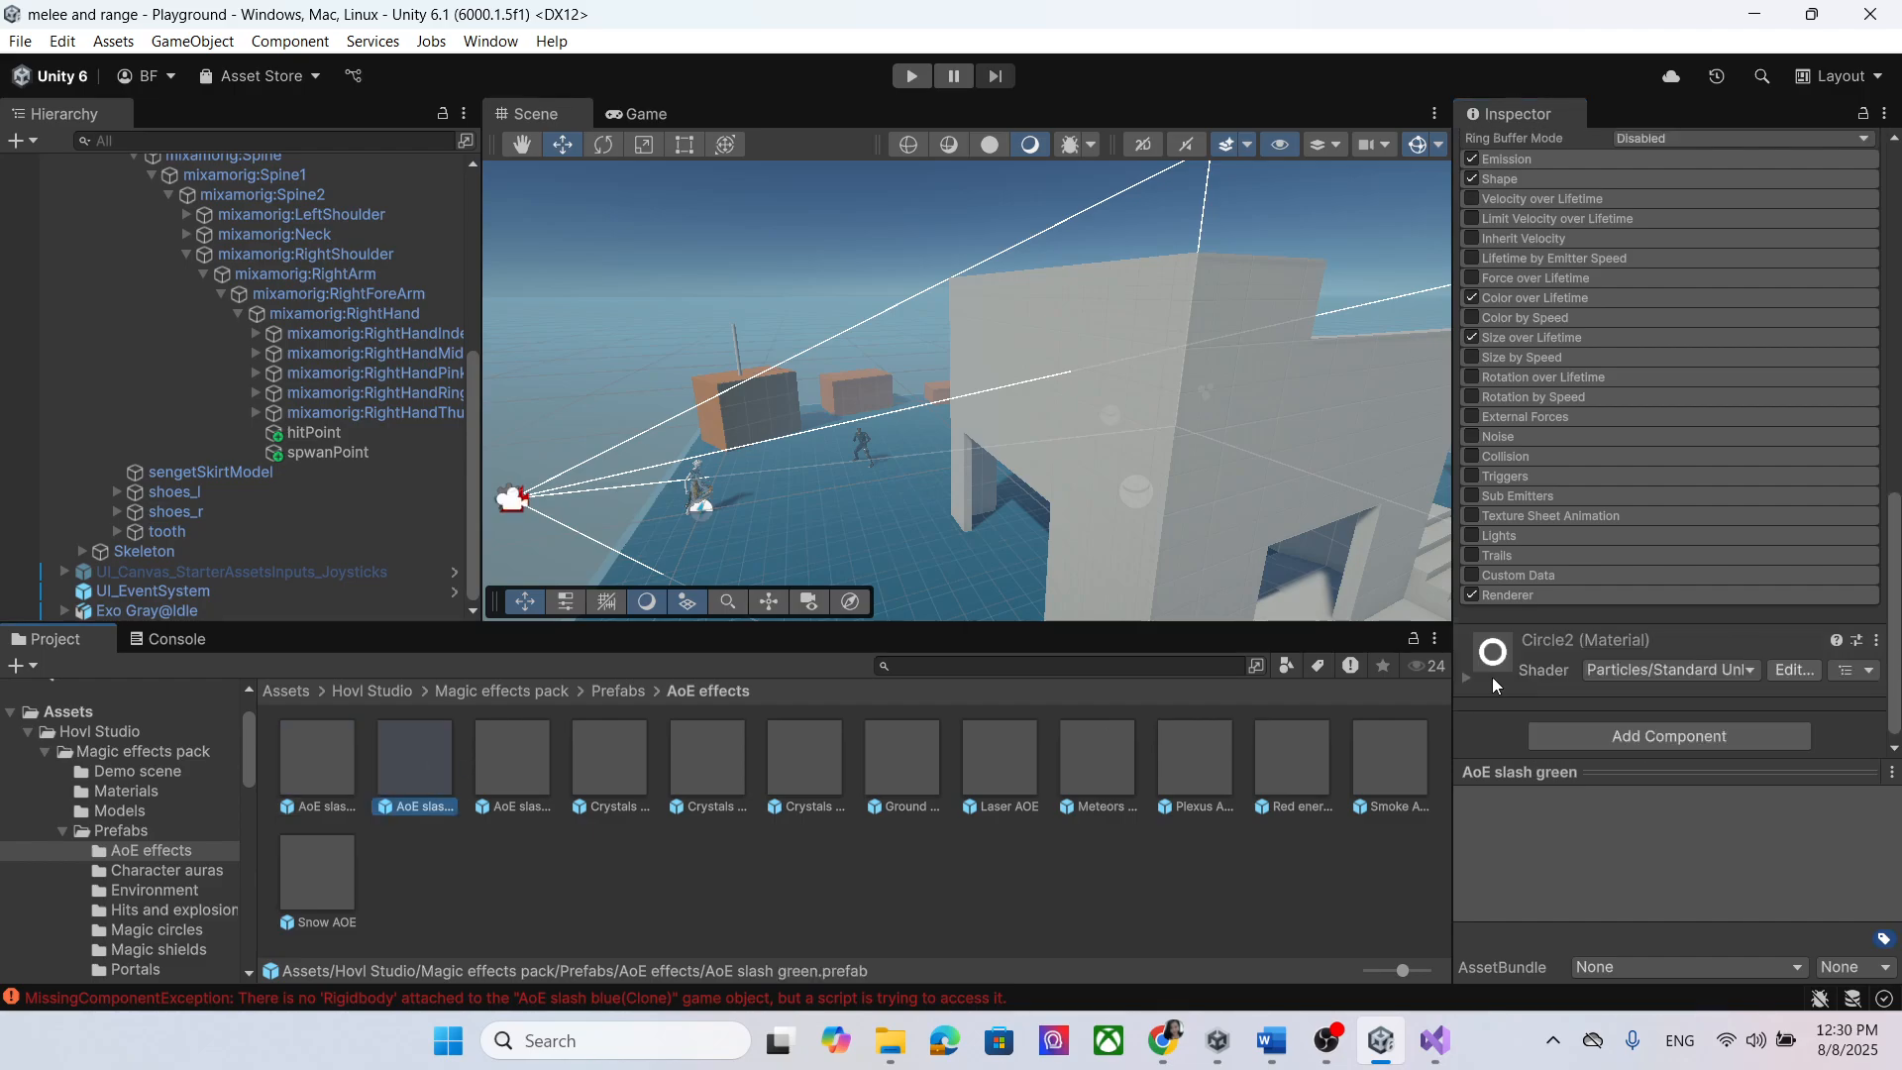
{"action": "left_click", "coordinate": [1680, 737]}
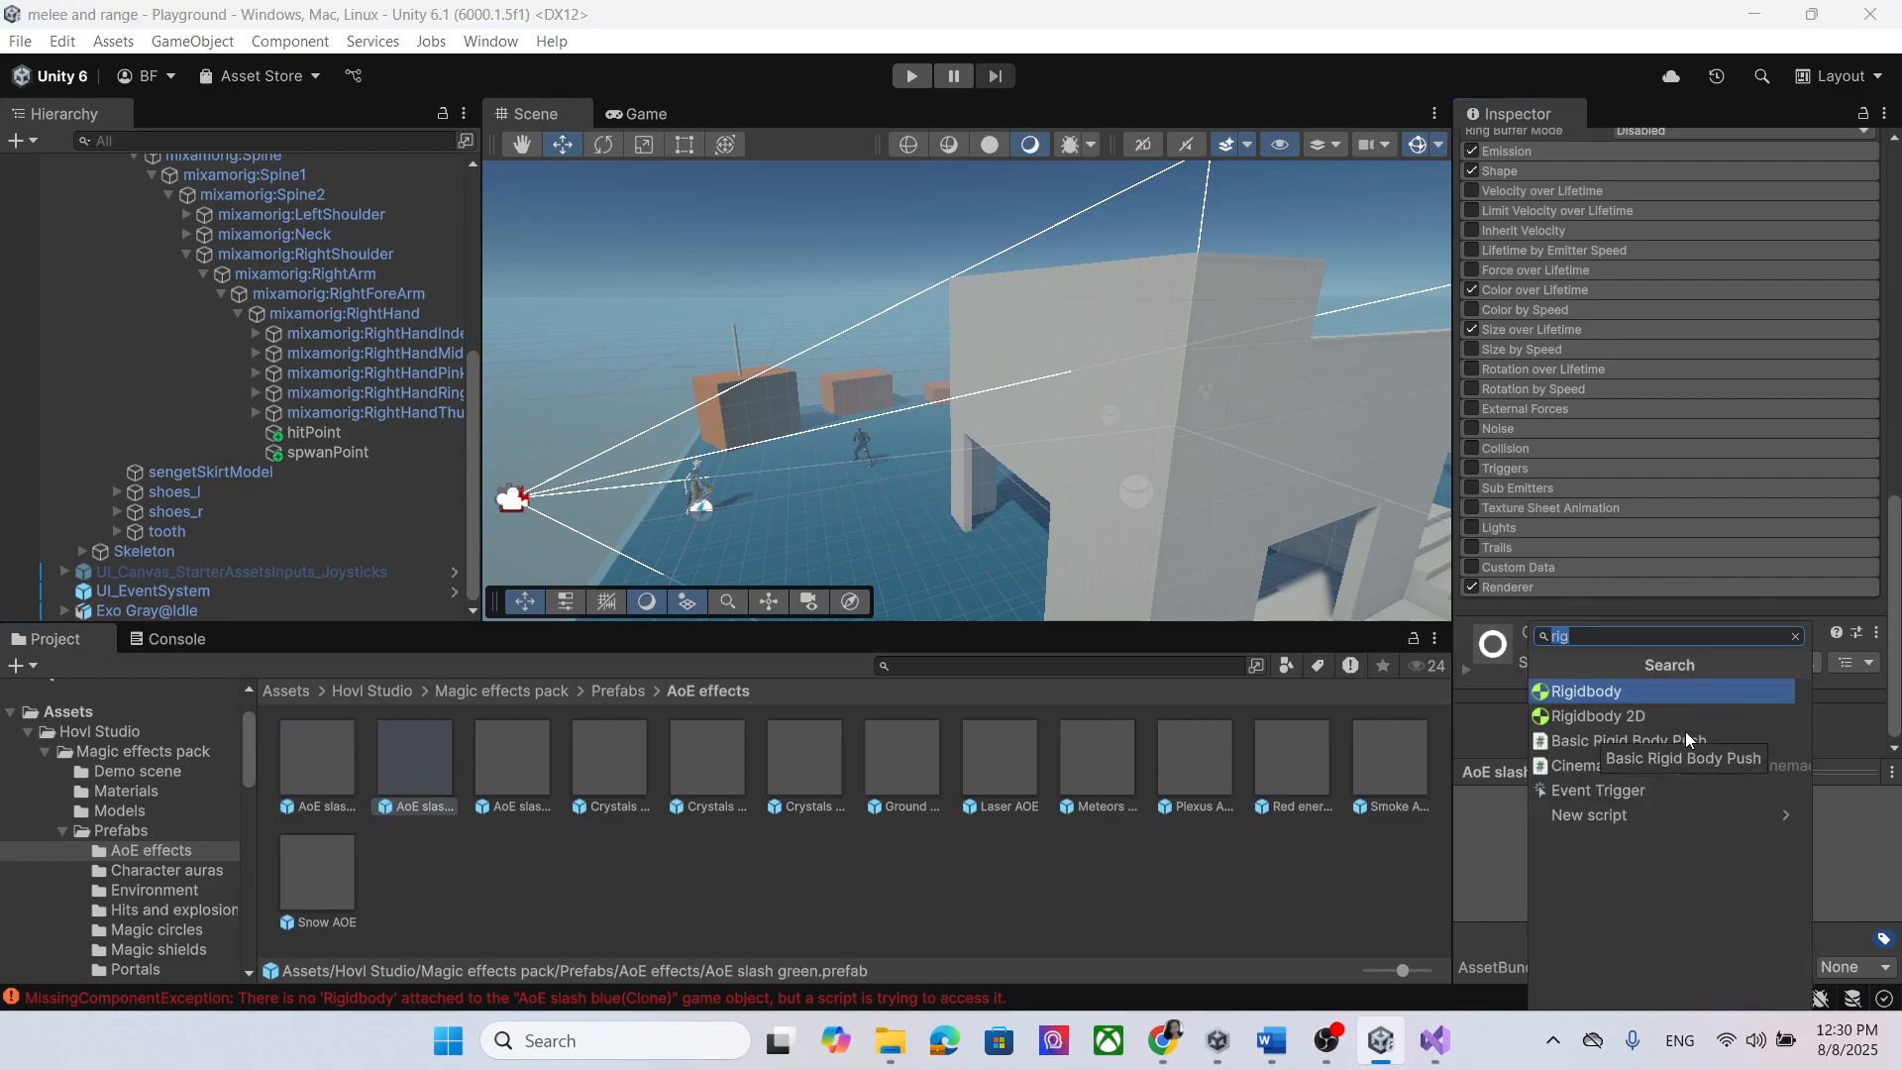
{"action": "left_click", "coordinate": [1653, 691]}
{"action": "left_click", "coordinate": [512, 762]}
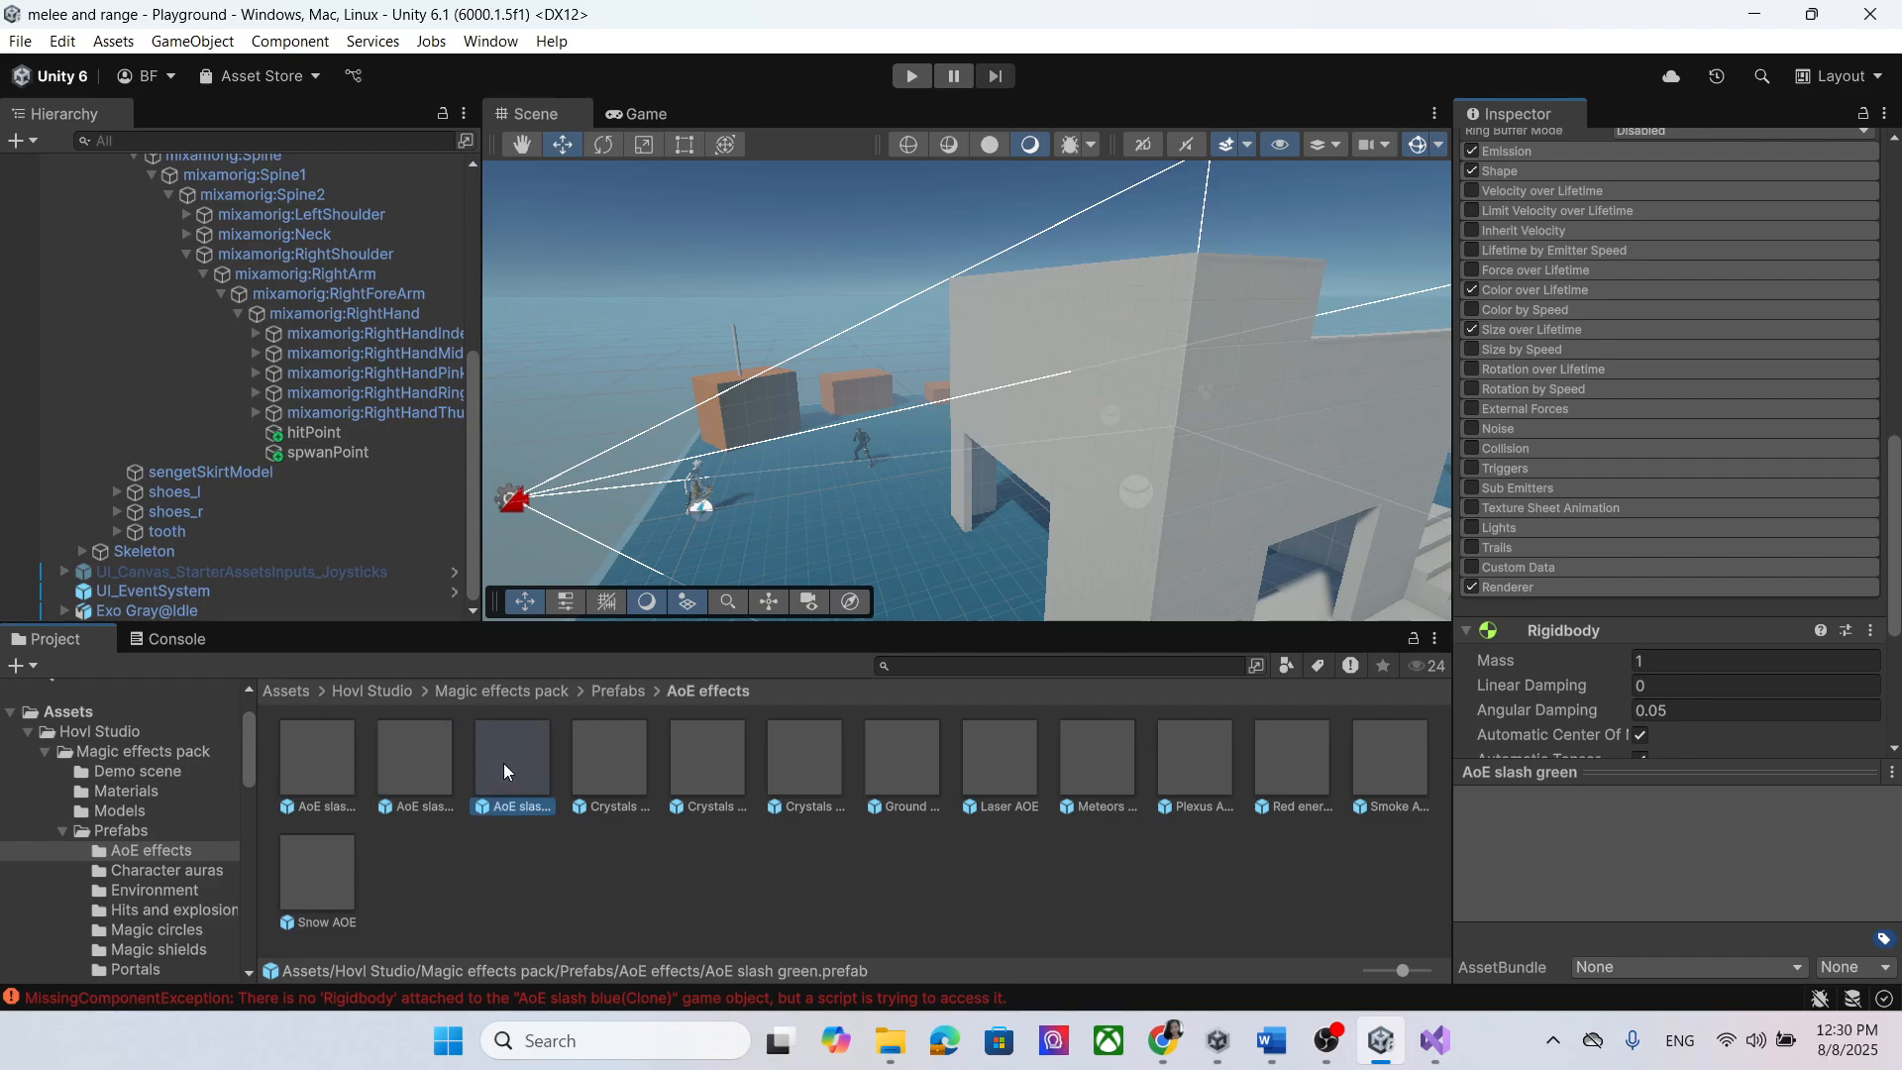
{"action": "left_click", "coordinate": [1720, 739]}
{"action": "left_click", "coordinate": [1665, 697]}
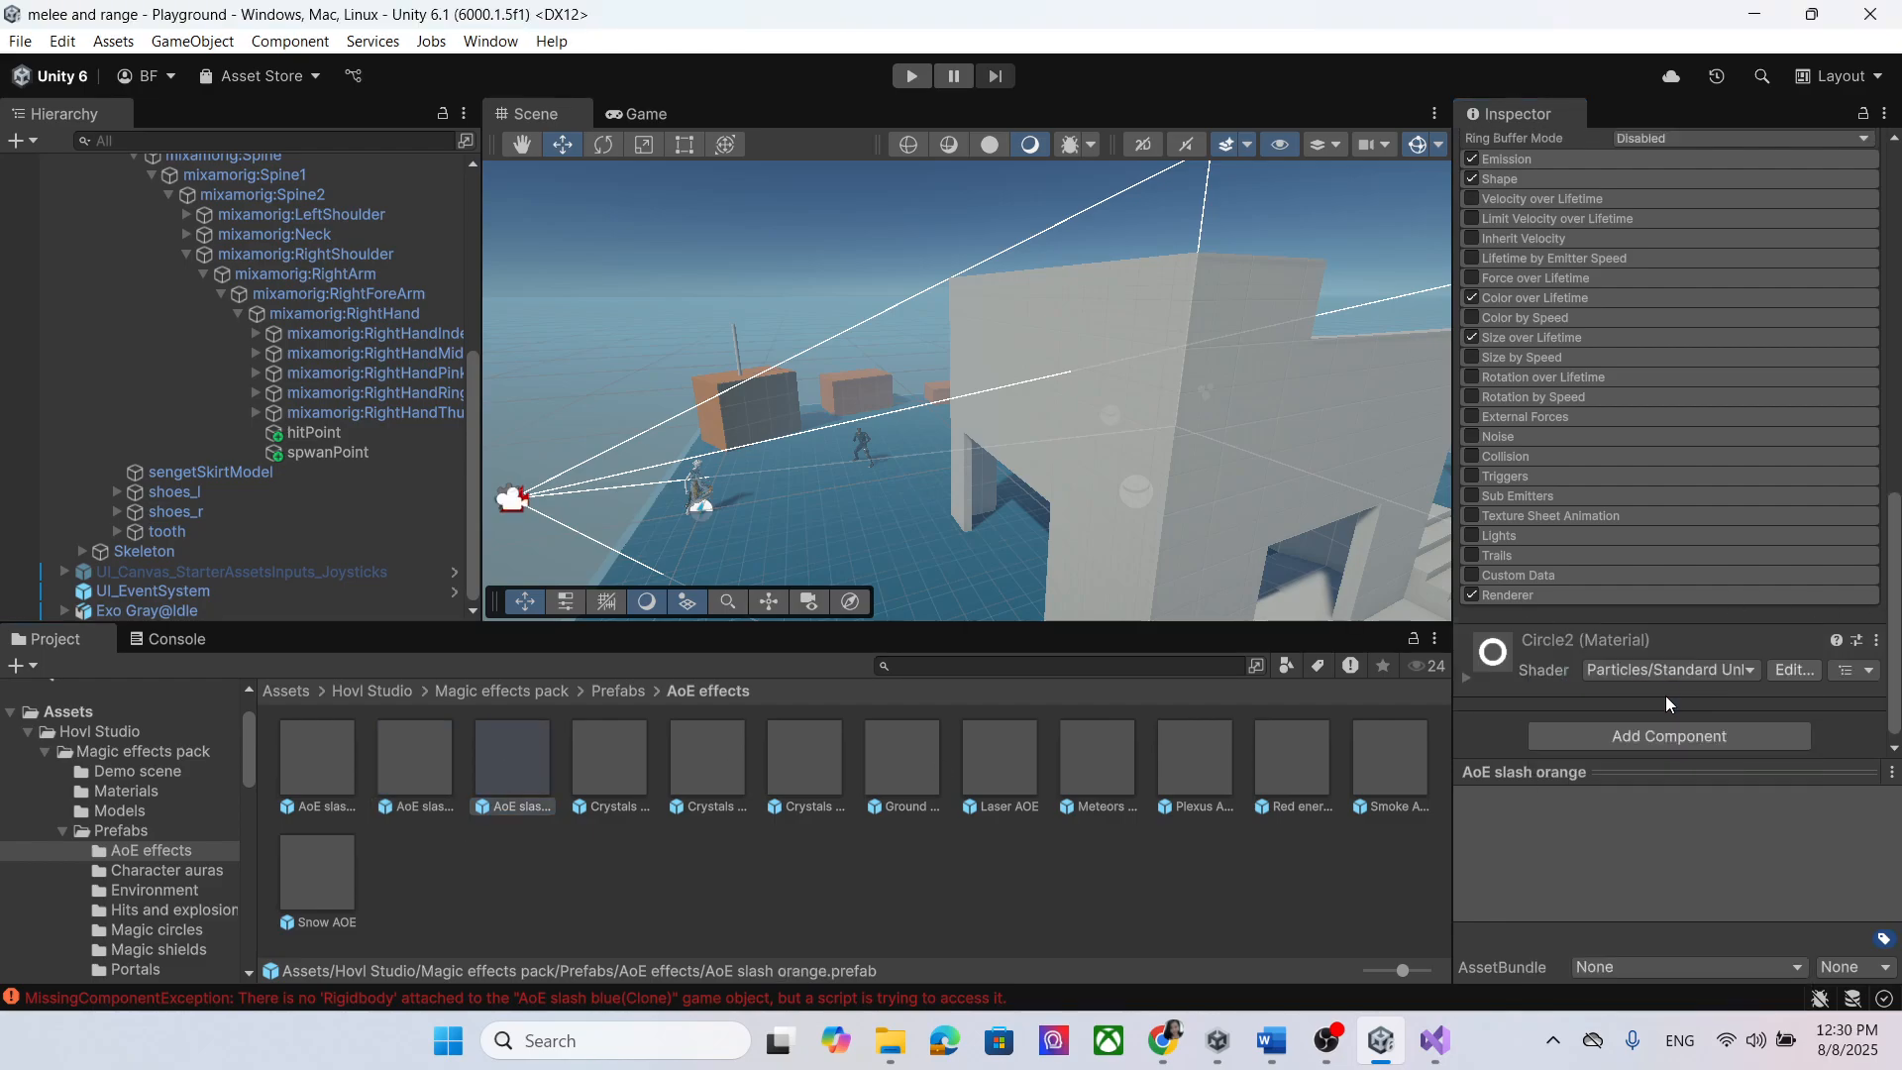
Step: Play-test the ranged attack with the Rigidbody-equipped projectiles, check the spawned clones in the scene hierarchy, and stop play mode
{"action": "left_click", "coordinate": [913, 77]}
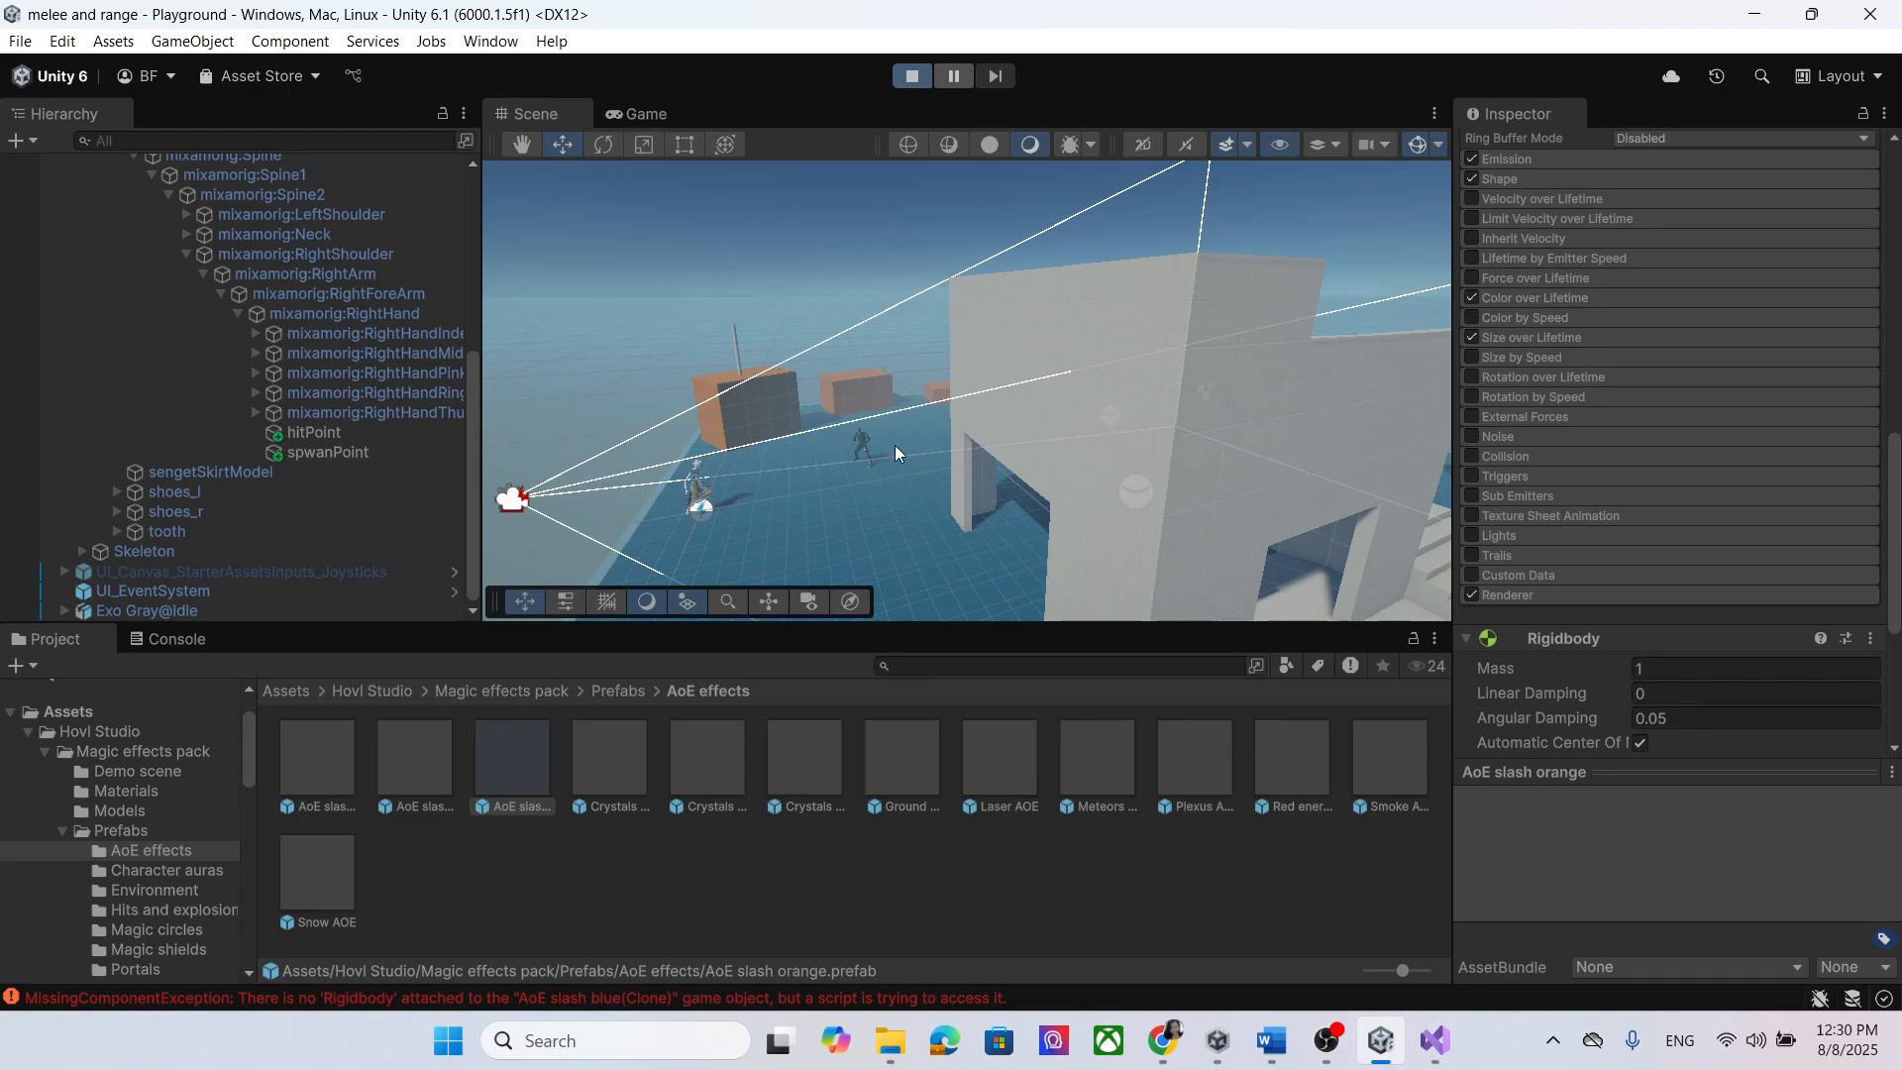
{"action": "left_click", "coordinate": [906, 454]}
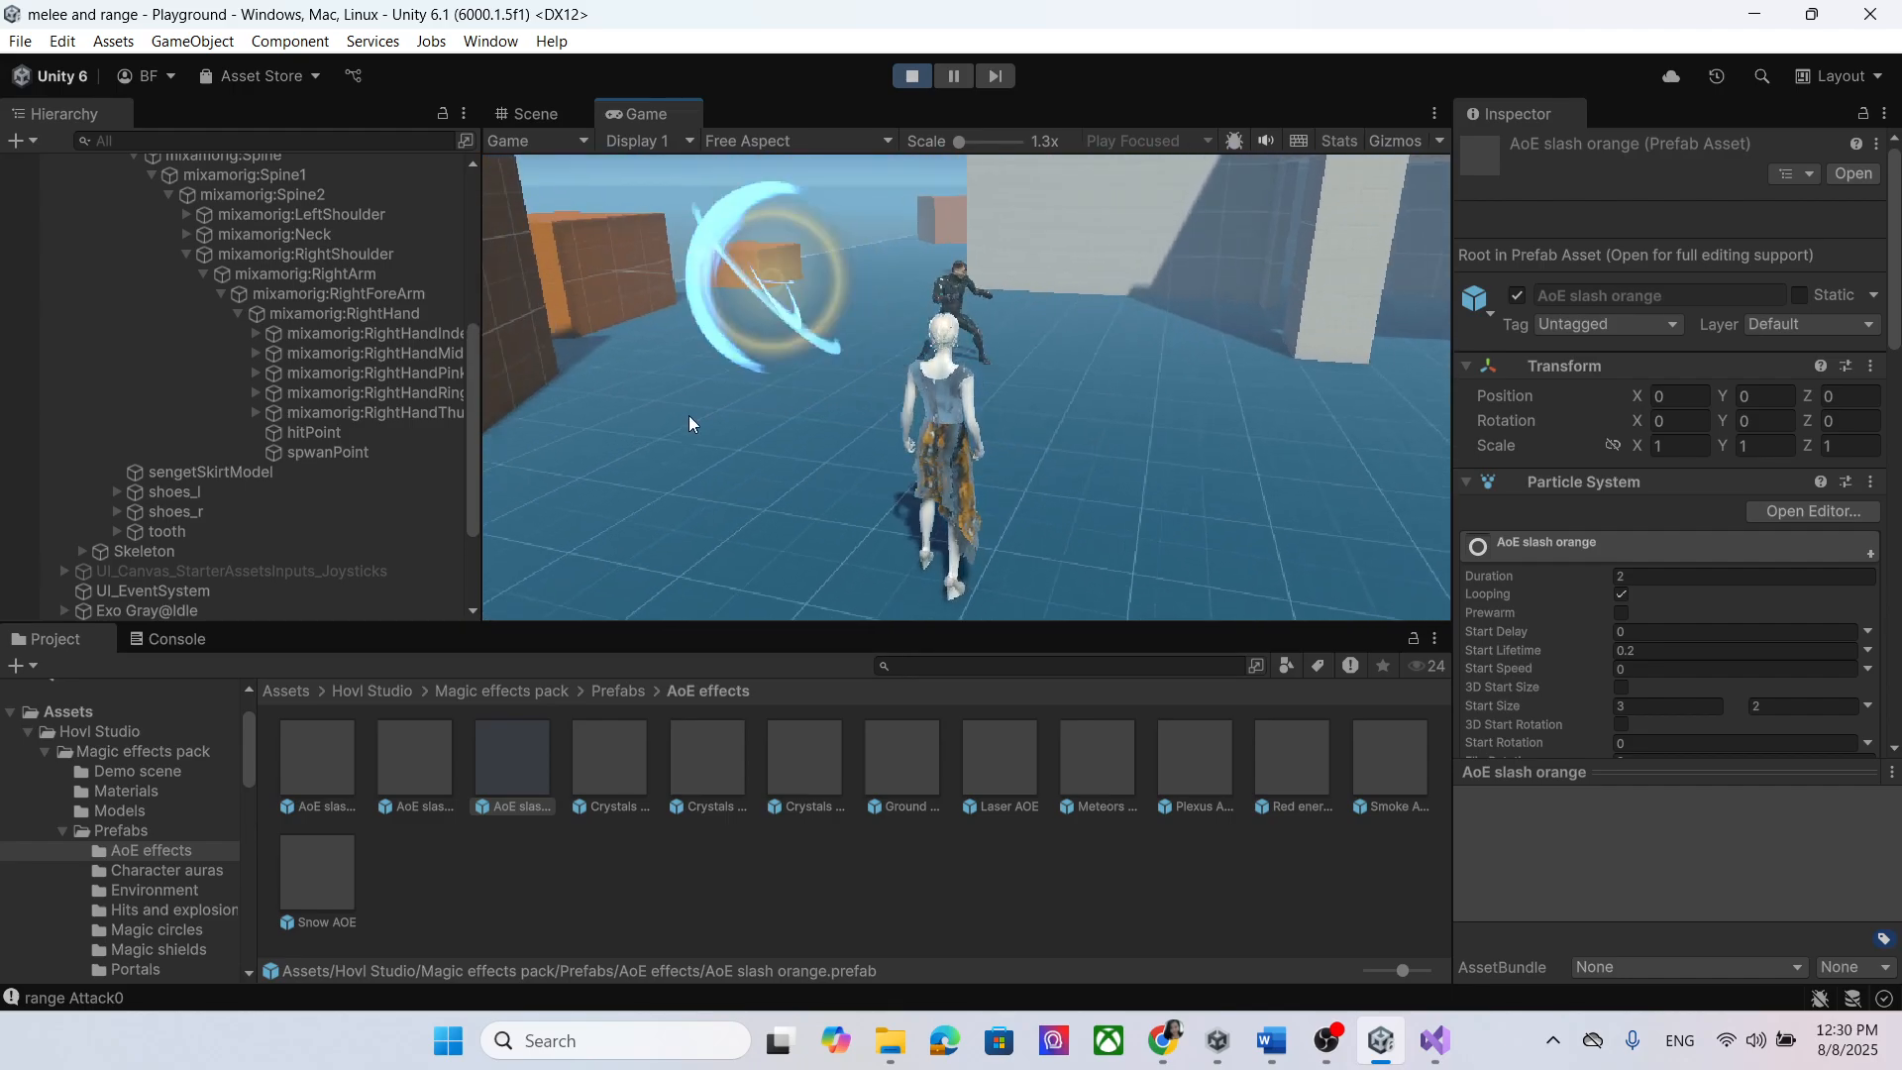
{"action": "scroll", "coordinate": [421, 401], "scroll_direction": "down", "scroll_amount": 3}
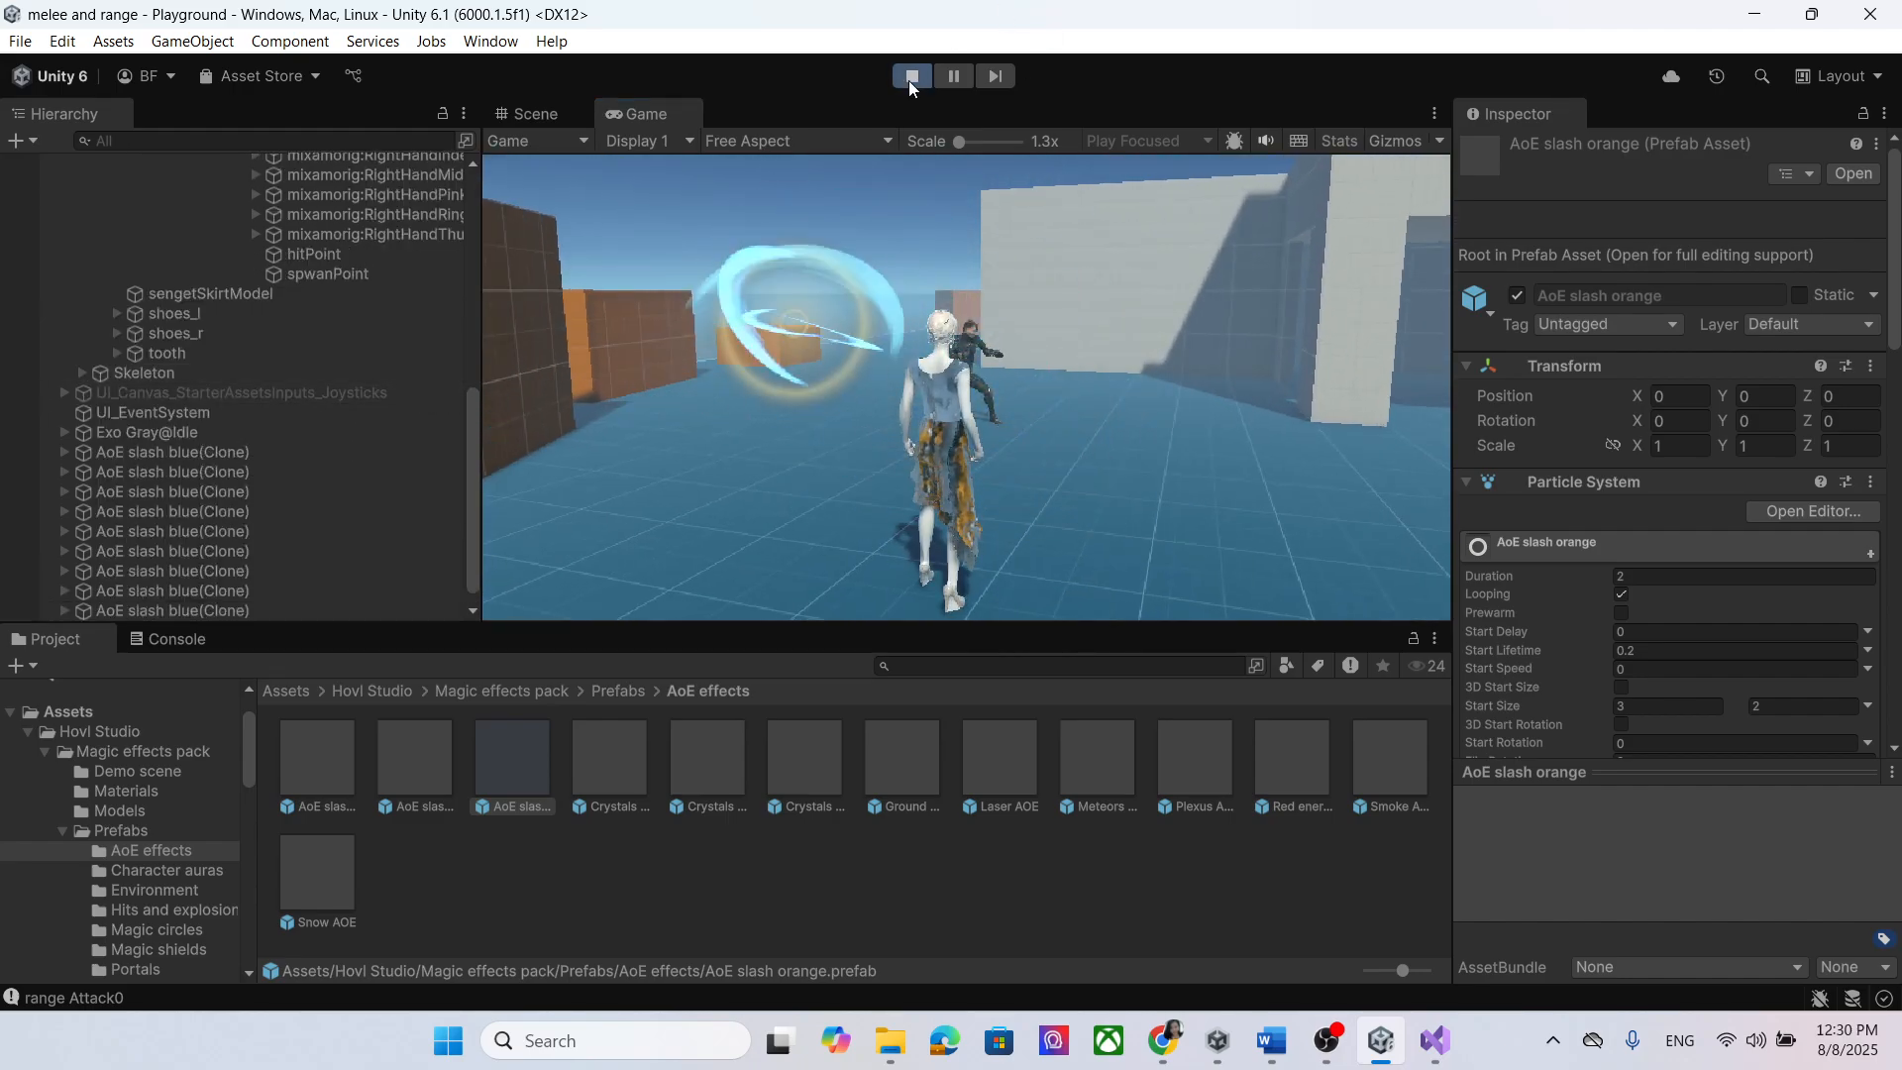
{"action": "left_click", "coordinate": [911, 86]}
Step: Switch to Visual Studio and review the projectile instantiation and velocity code in the RangedAttack method of PlayerAttackNewInput.cs
{"action": "left_click", "coordinate": [1435, 1040]}
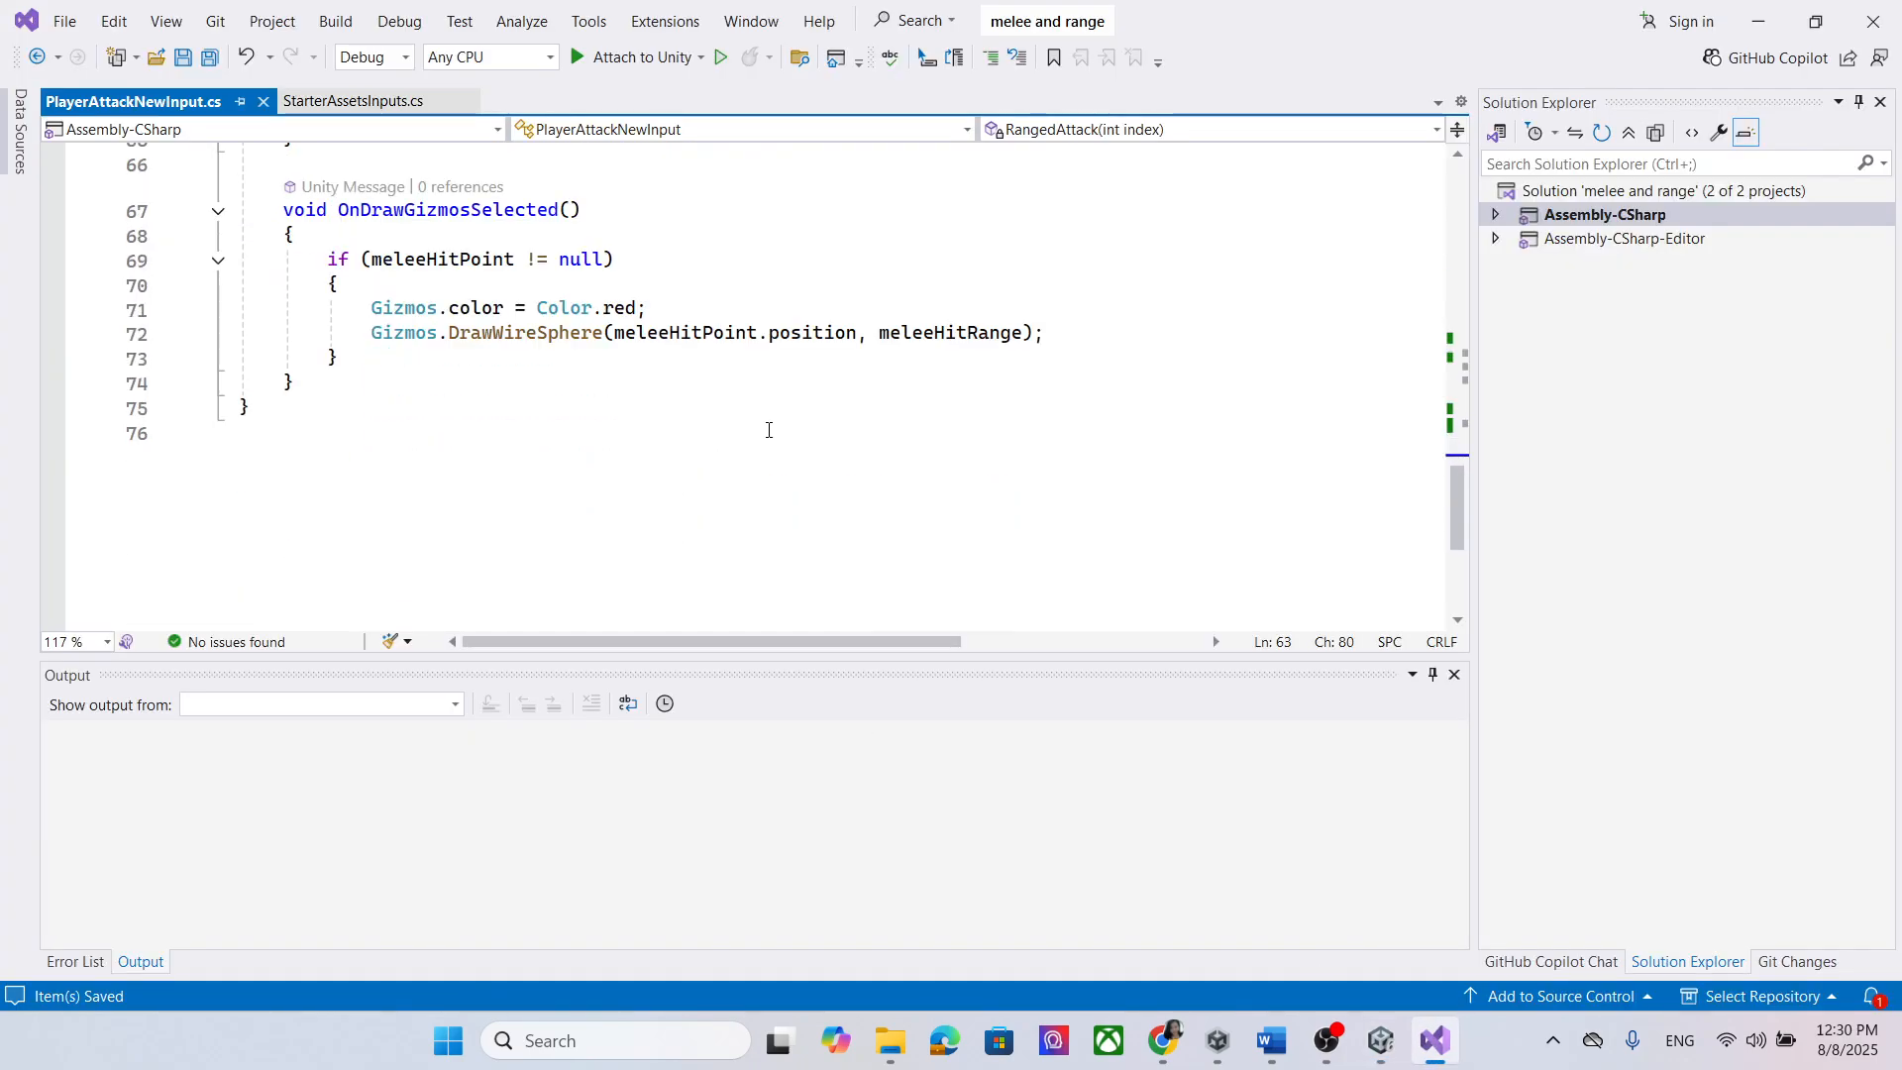
{"action": "scroll", "coordinate": [778, 424], "scroll_direction": "up", "scroll_amount": 4}
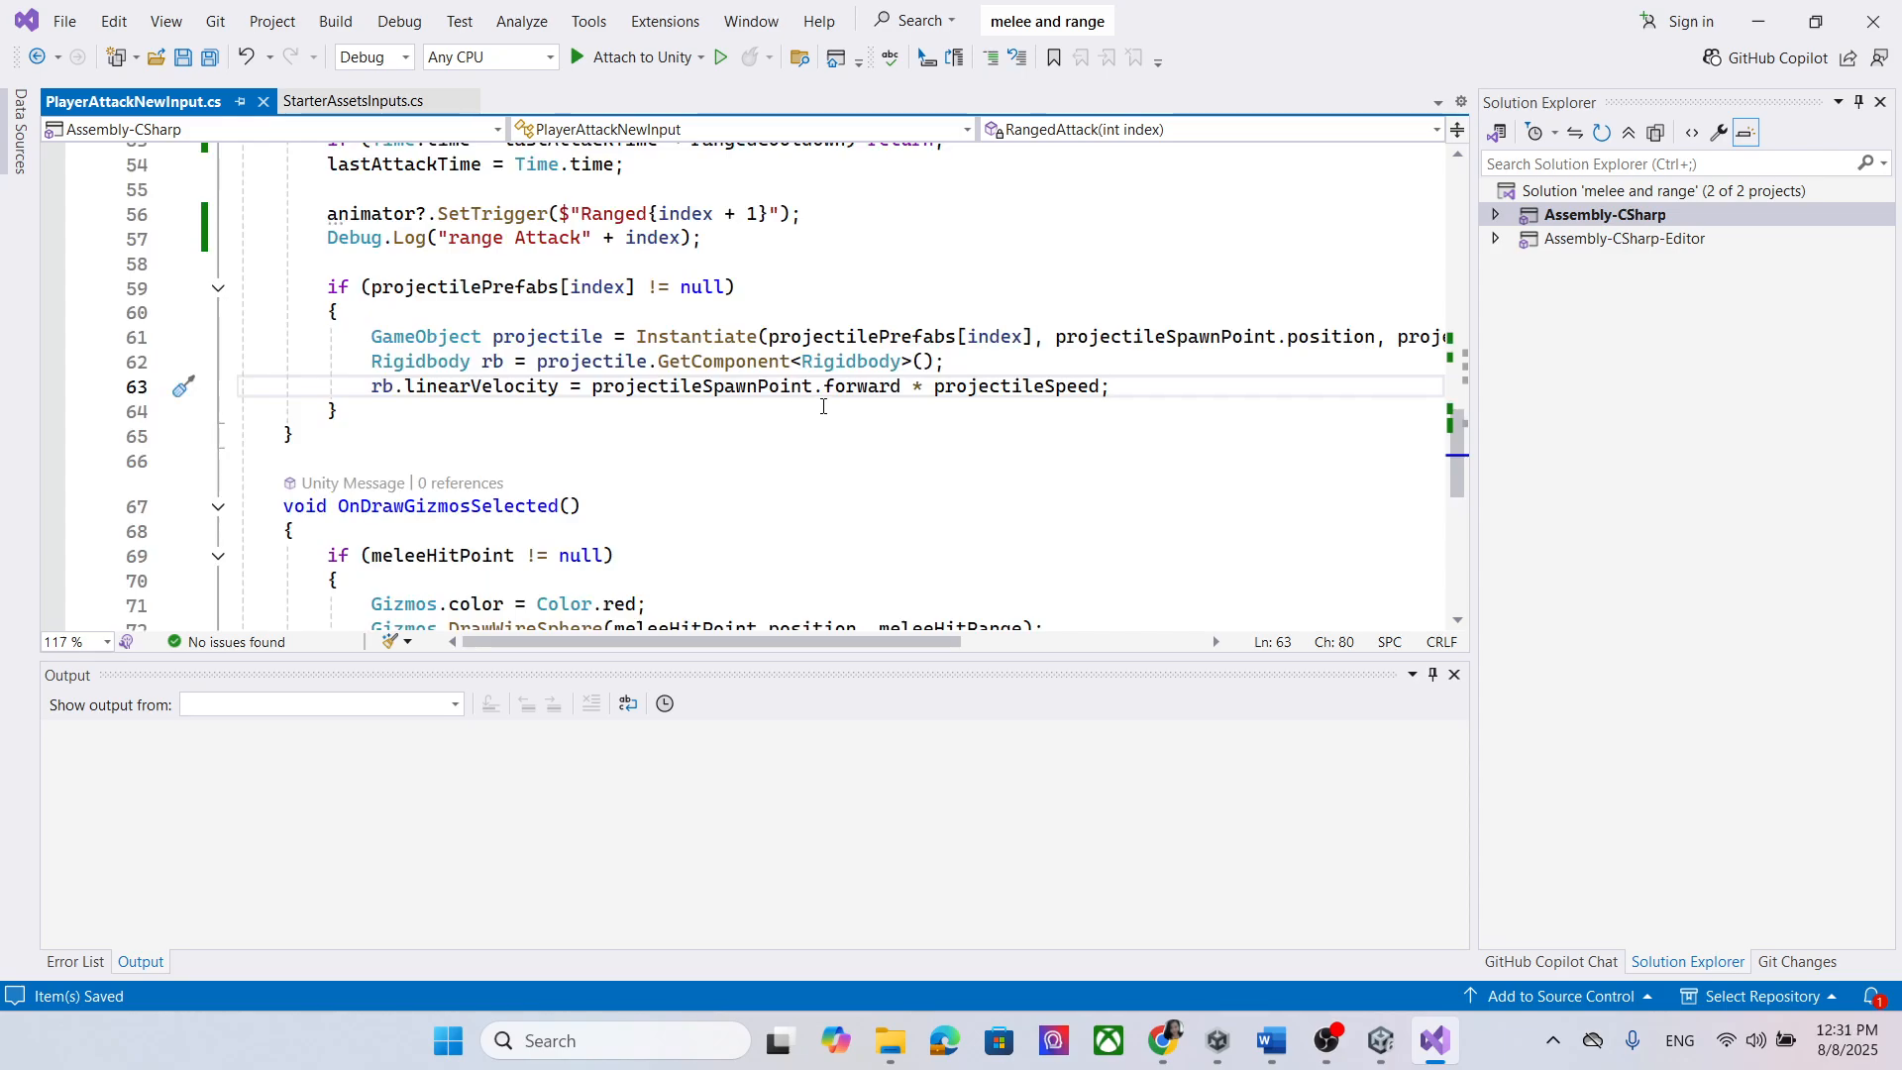
{"action": "scroll", "coordinate": [823, 408], "scroll_direction": "up", "scroll_amount": 2}
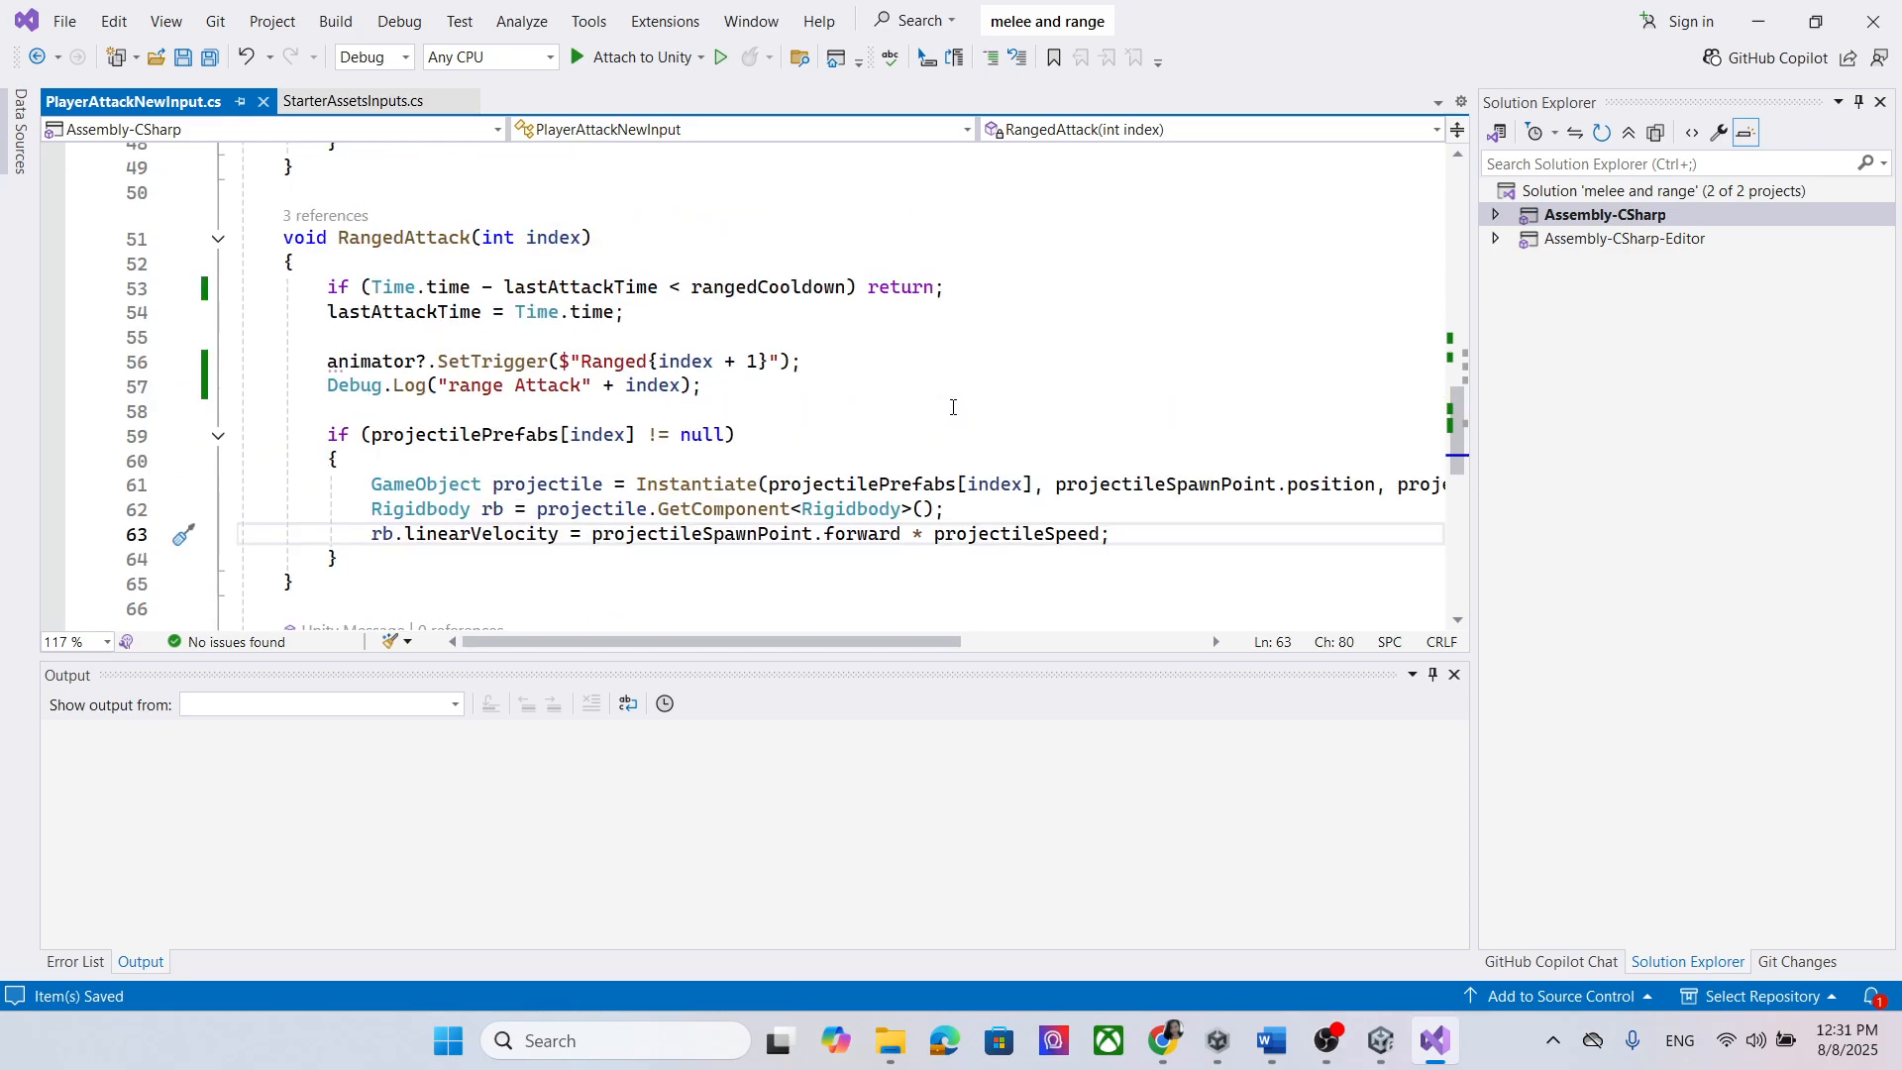
{"action": "scroll", "coordinate": [961, 406], "scroll_direction": "down", "scroll_amount": 1}
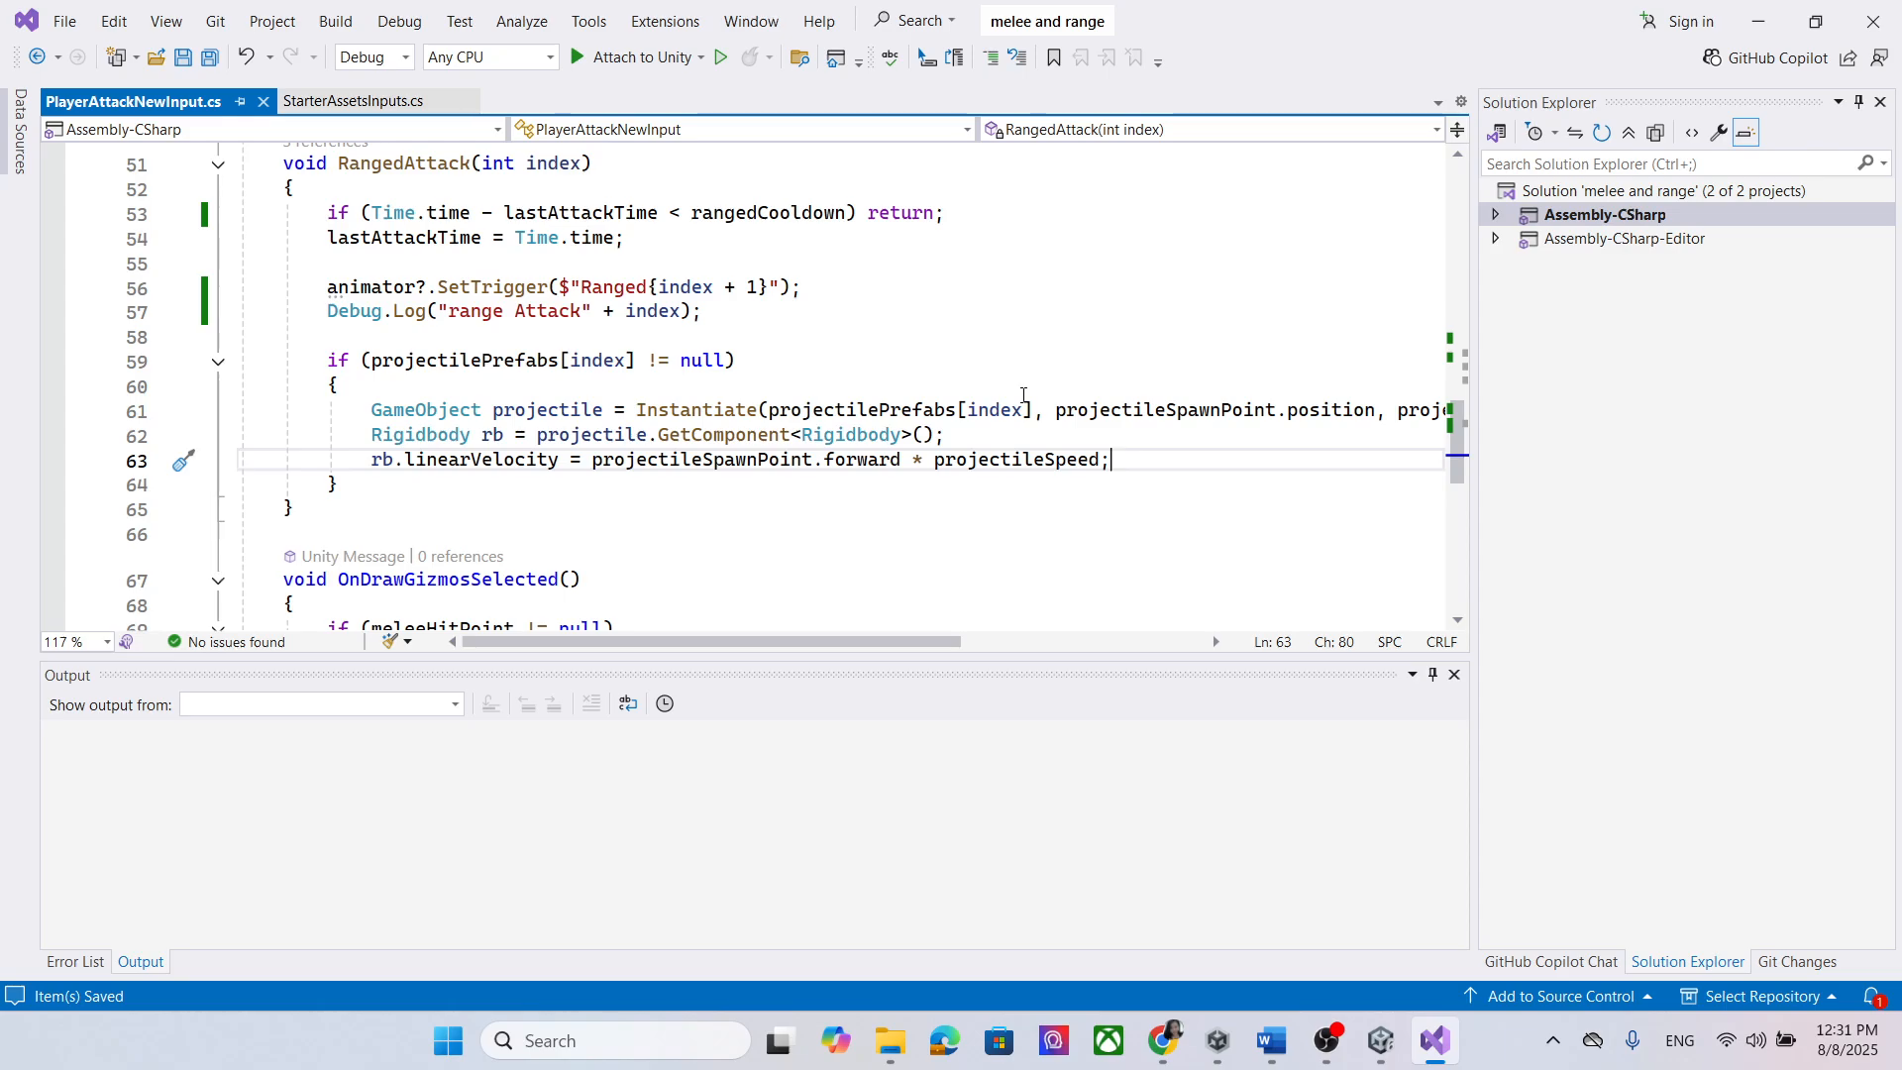
{"action": "left_click", "coordinate": [1327, 1041]}
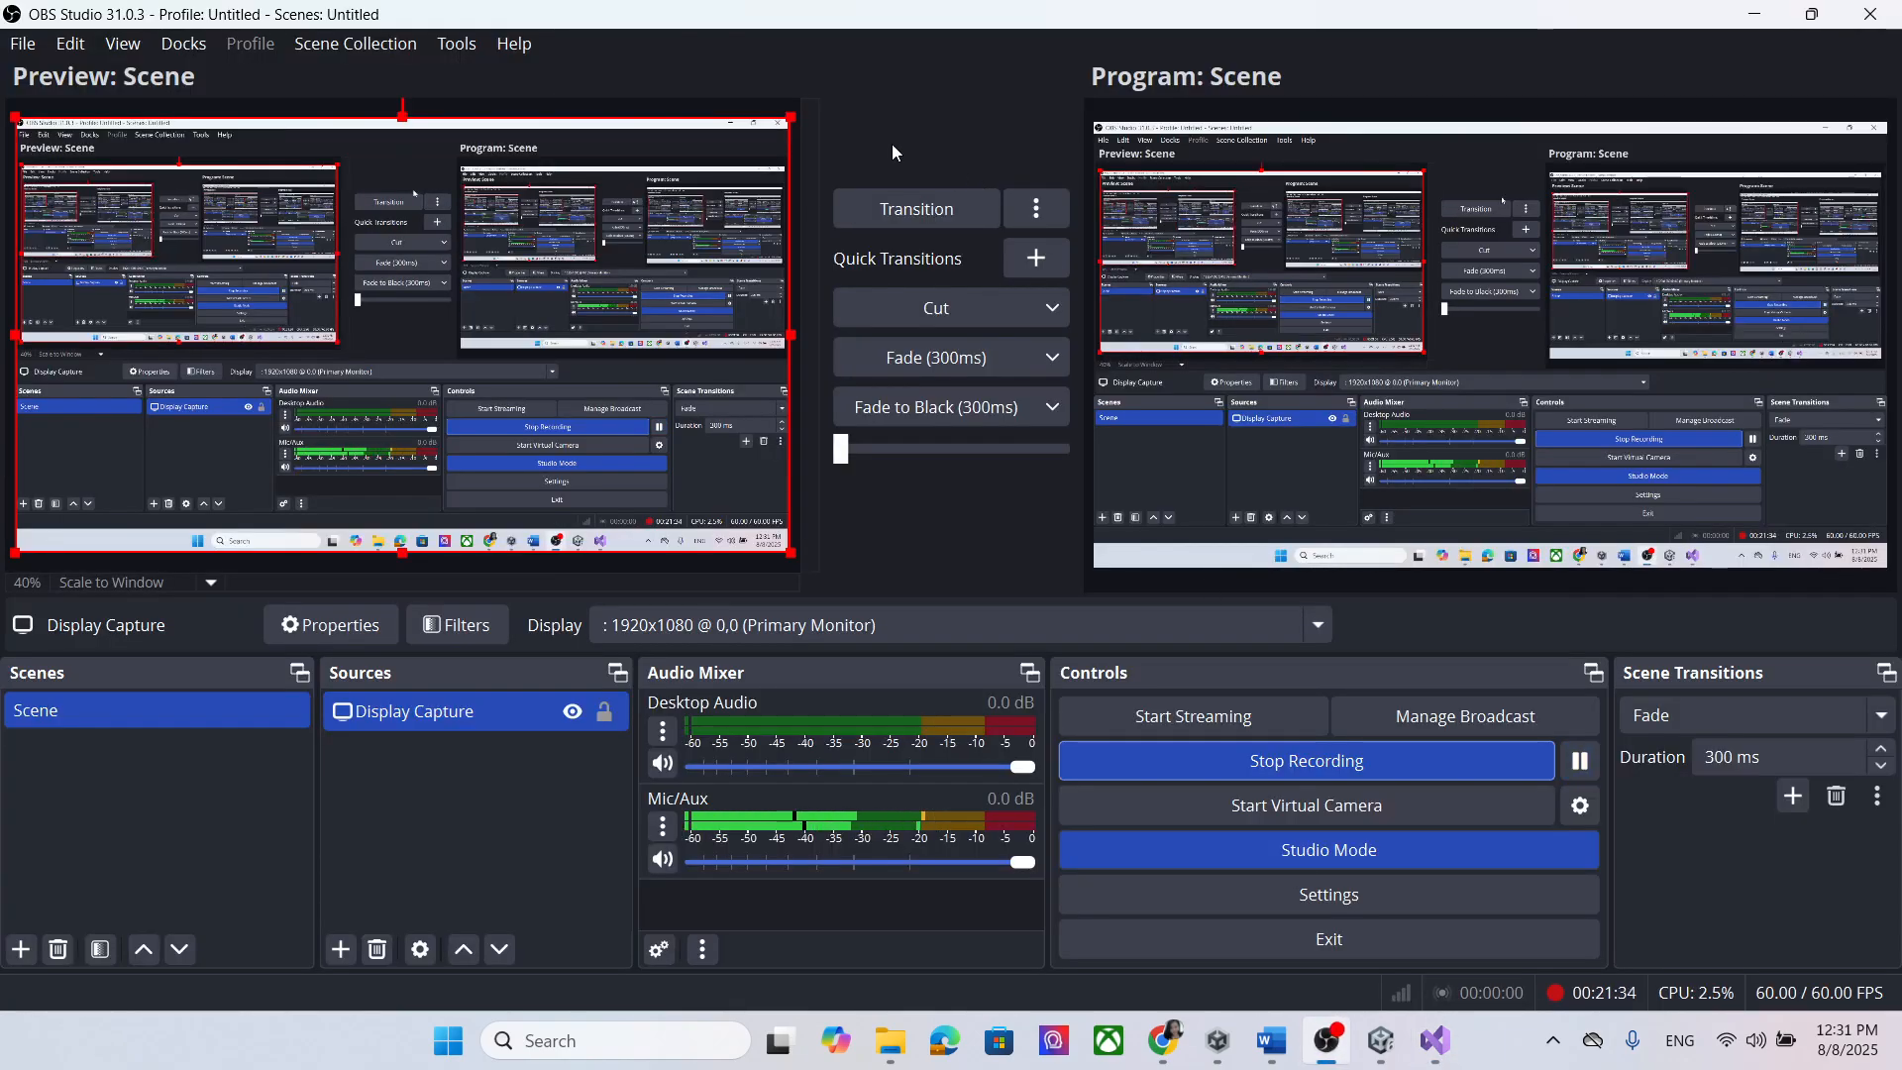